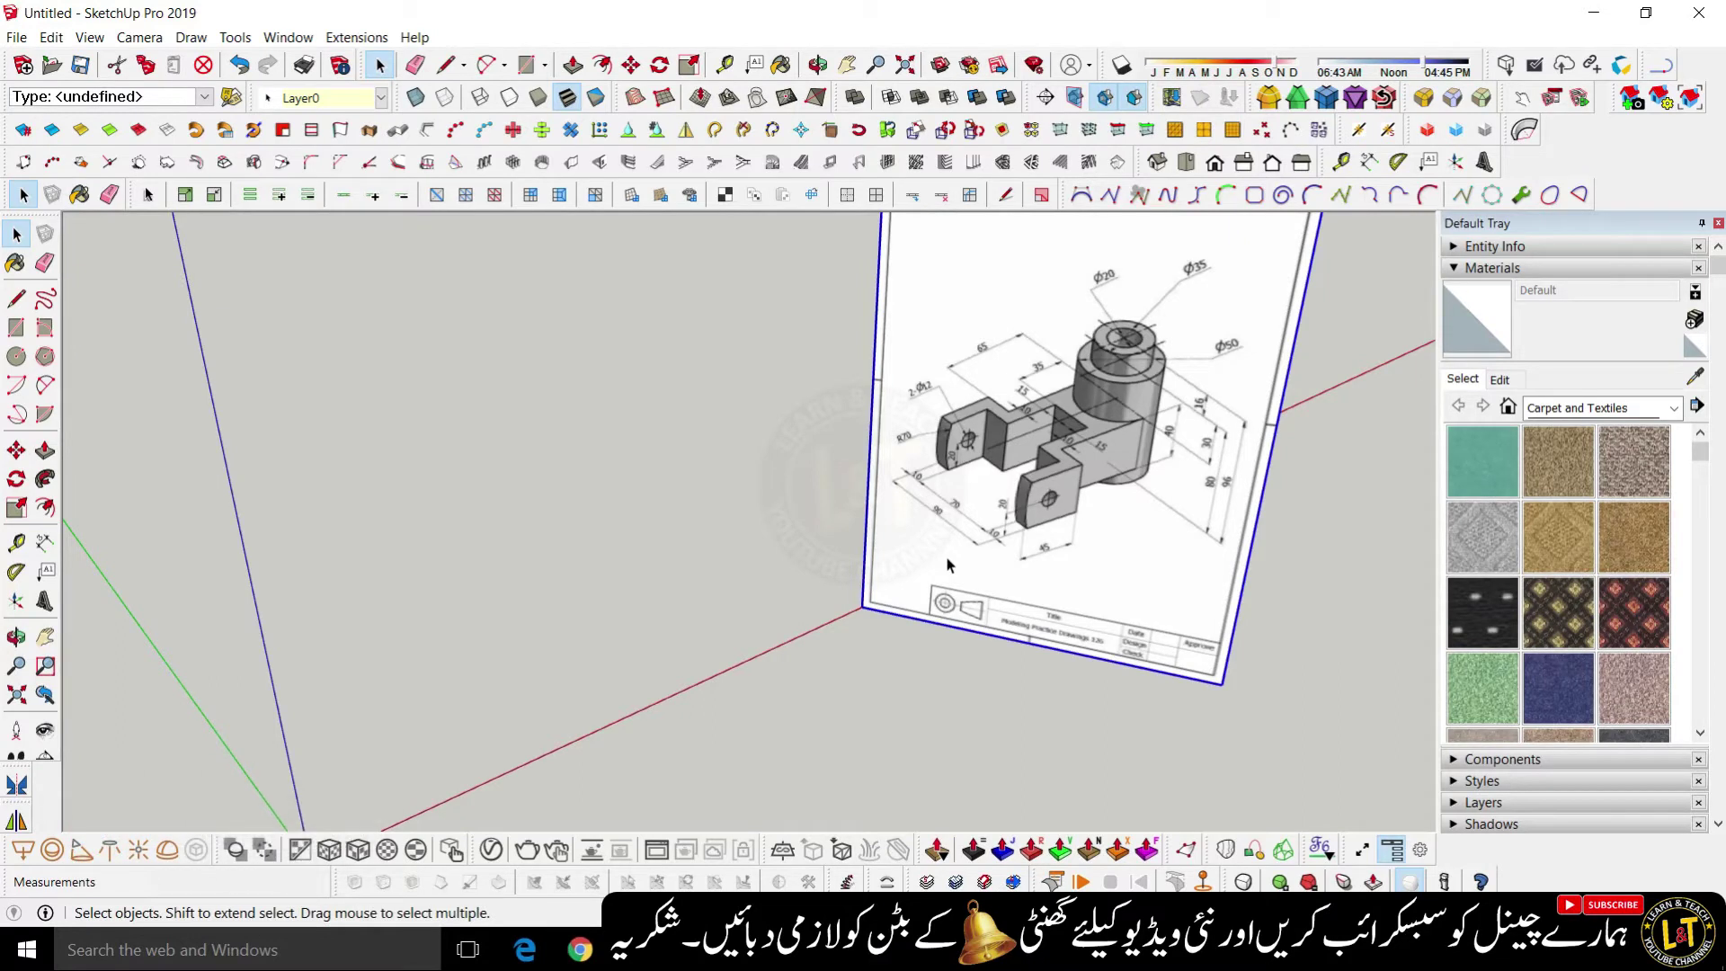
- Examine the dimensions of the fork arms, holes and stepped cylinder on the reference drawing
scroll(801, 543, down, 4)
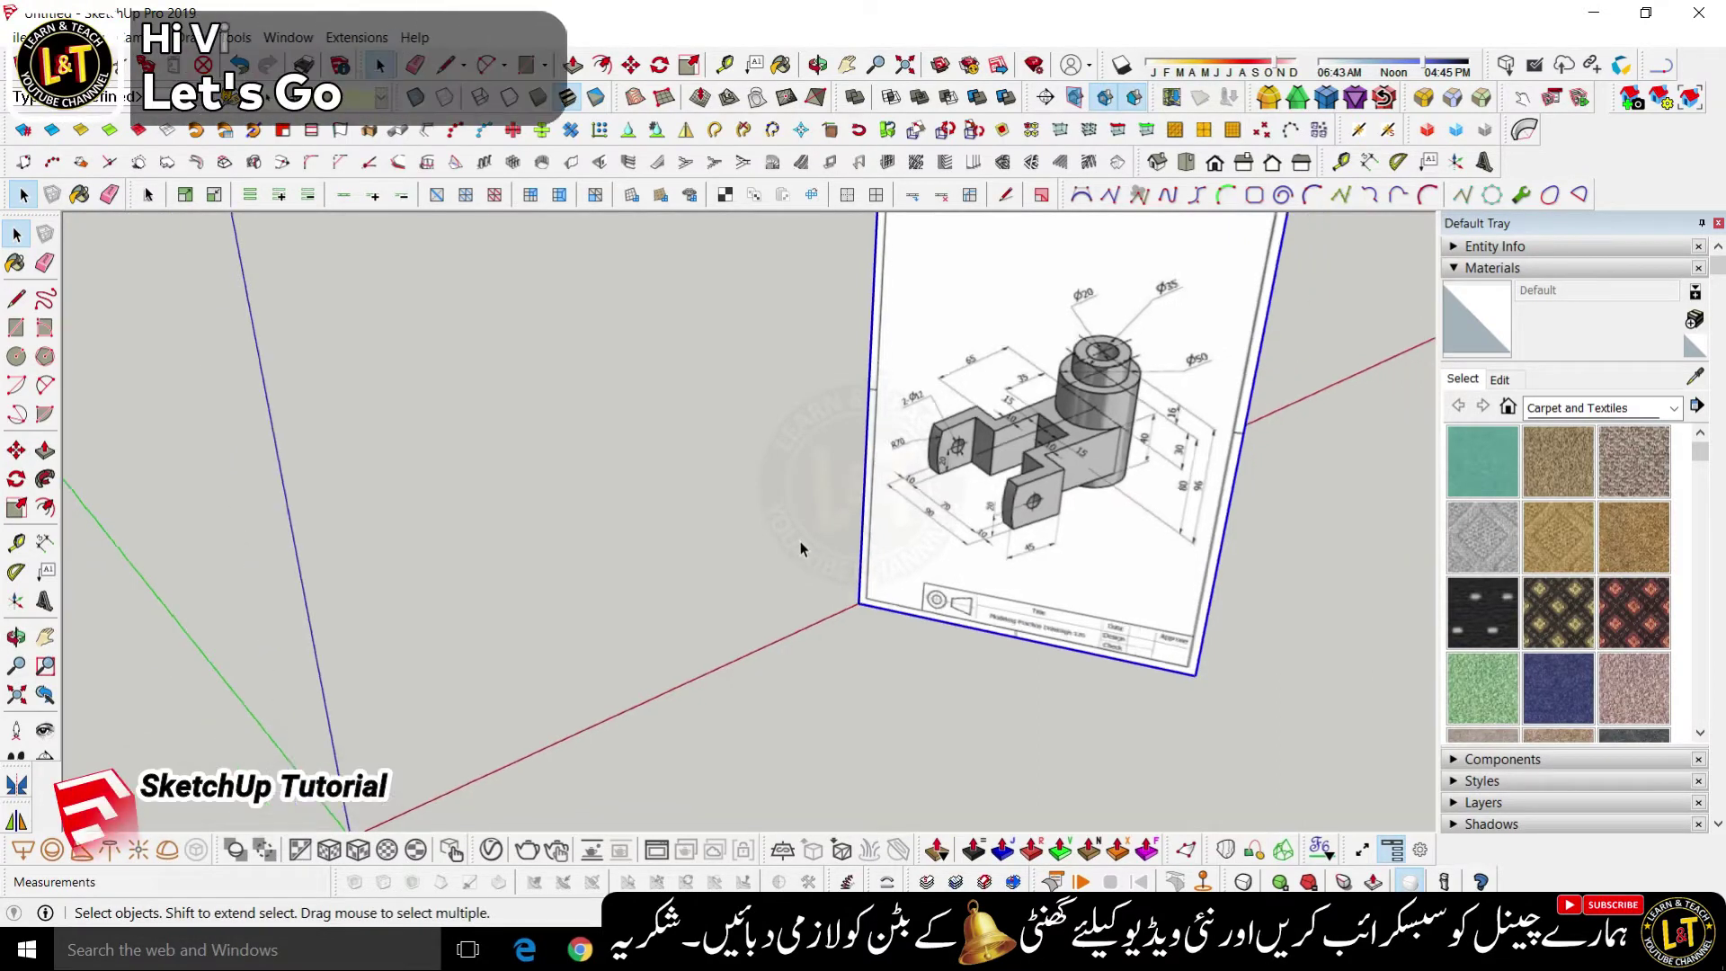
middle_drag(800, 543, 882, 485)
scroll(883, 490, down, 2)
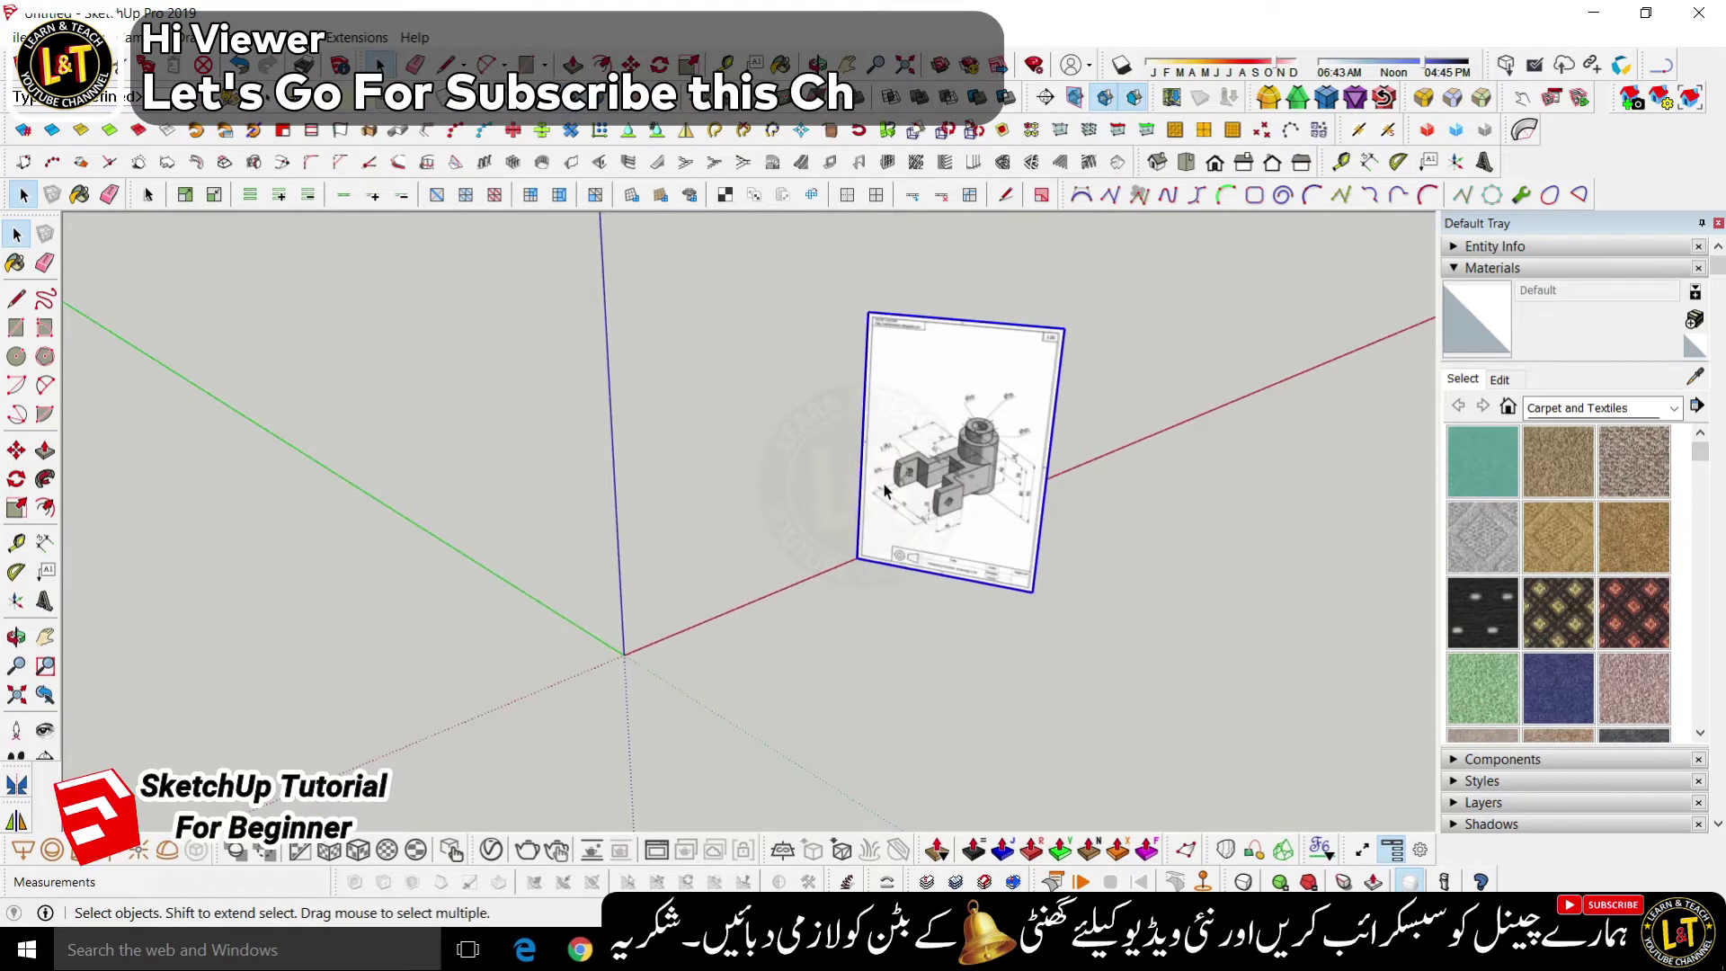
scroll(943, 499, up, 3)
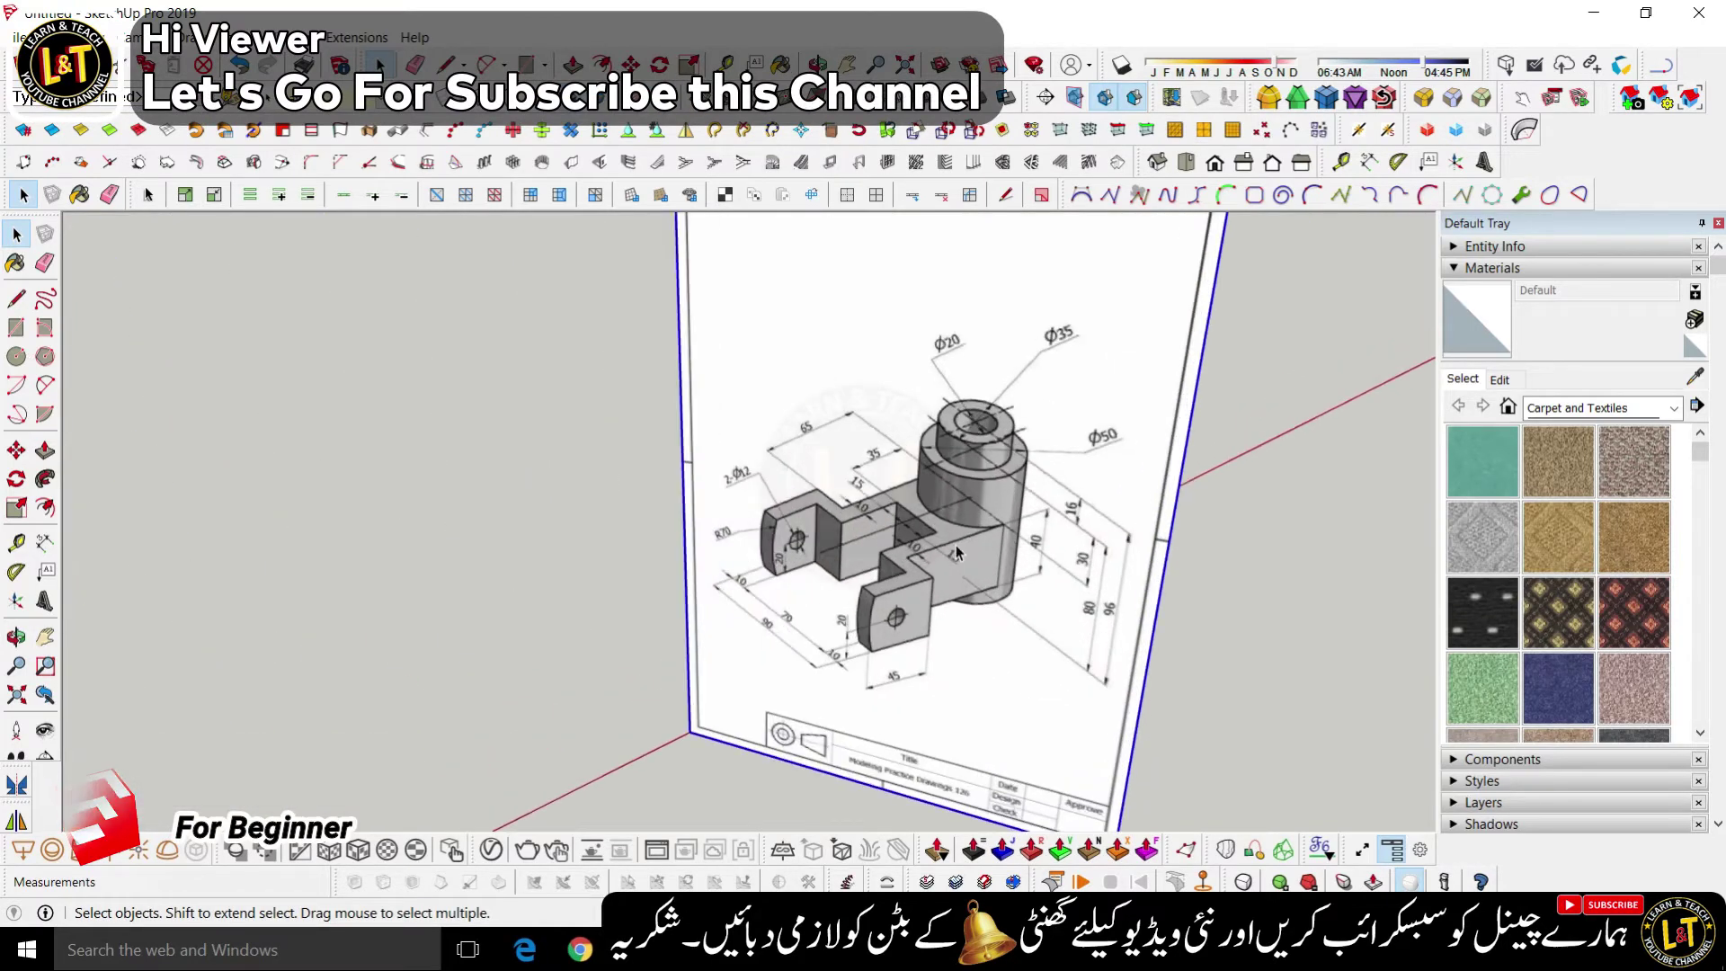
scroll(957, 553, up, 2)
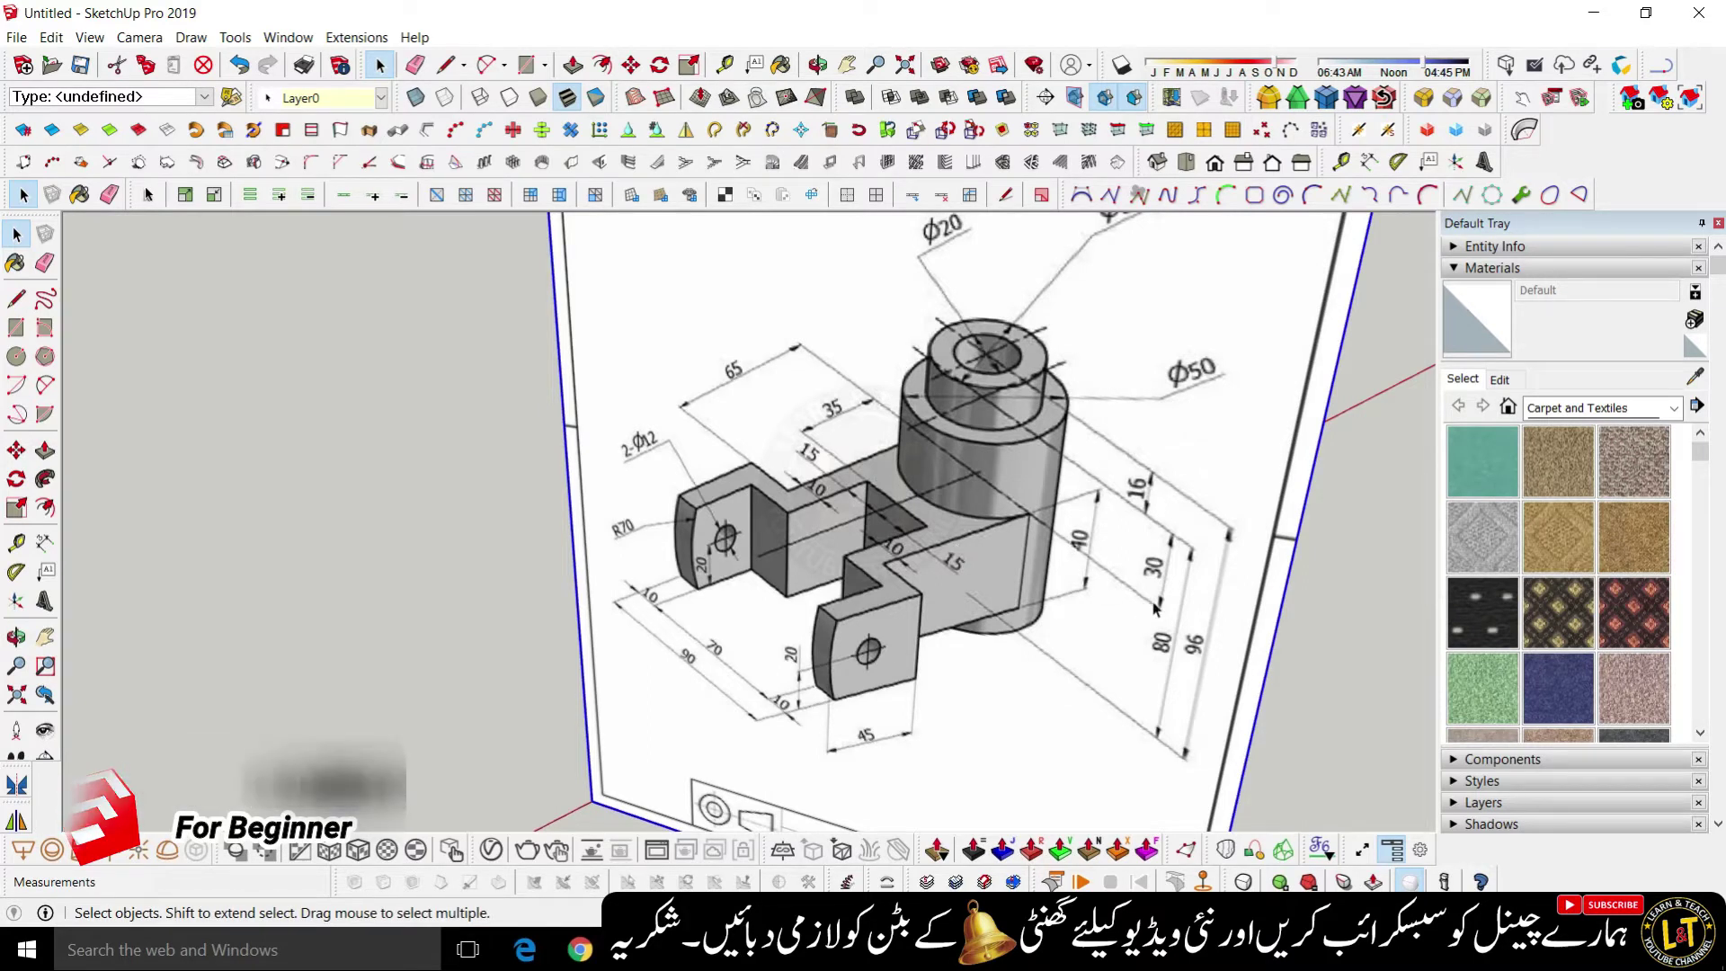
scroll(1005, 716, down, 2)
scroll(1000, 719, down, 1)
scroll(1076, 631, up, 6)
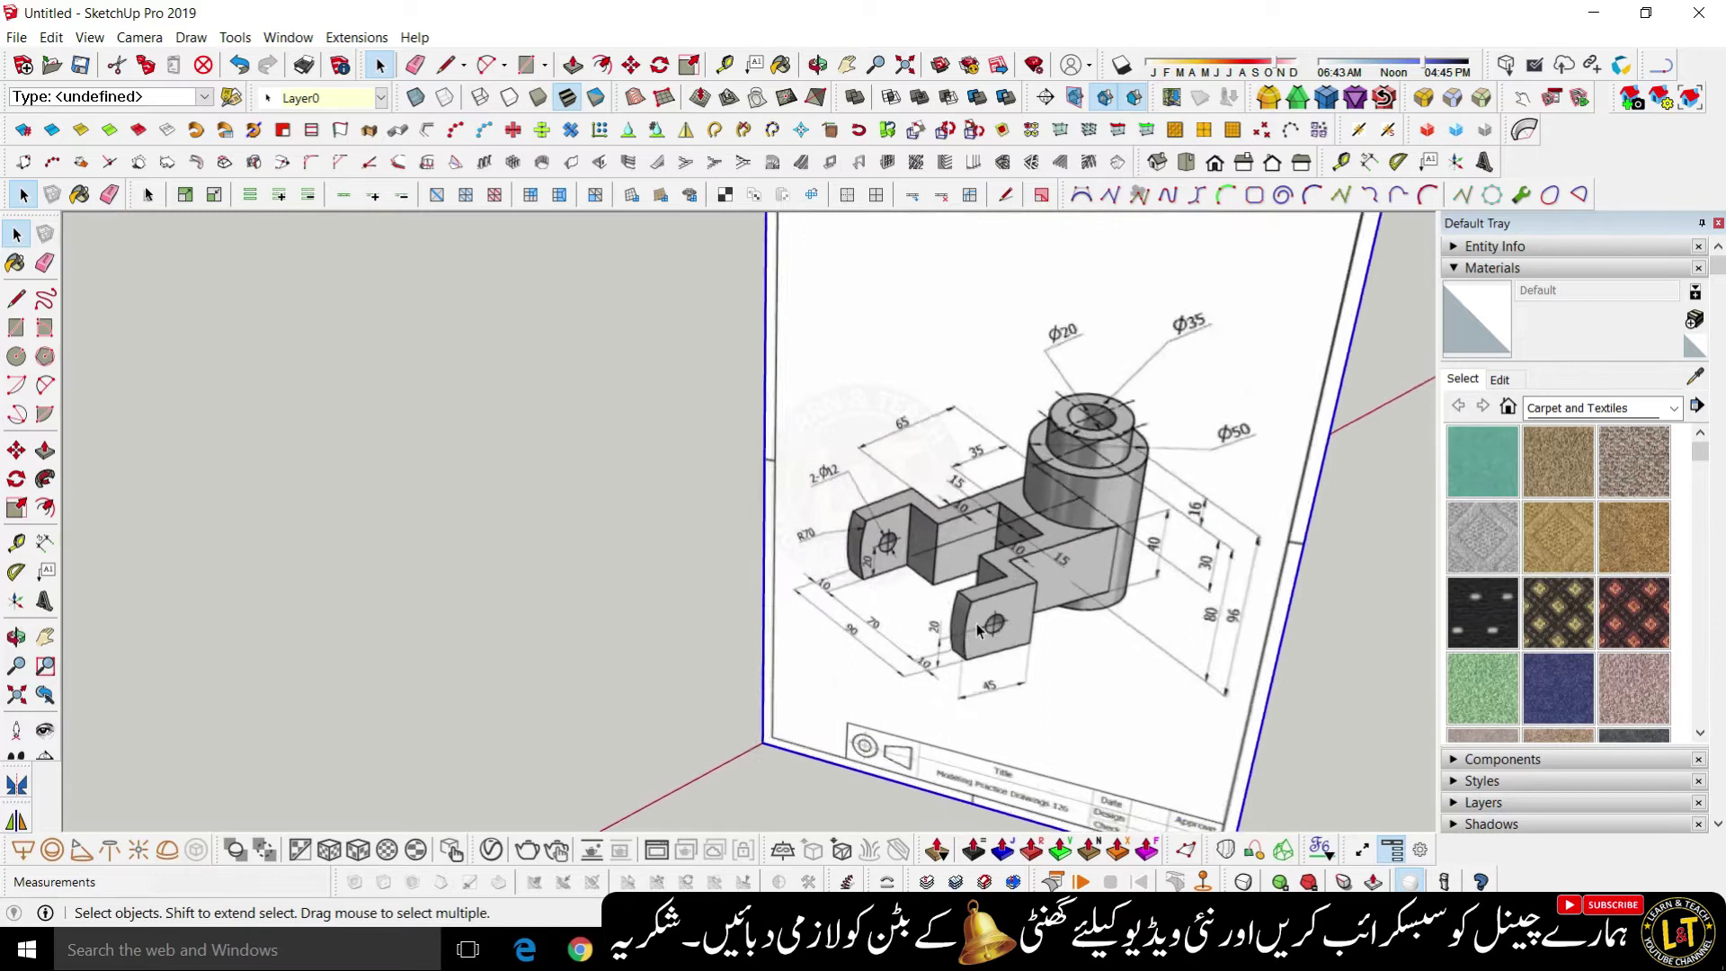
scroll(895, 580, down, 3)
middle_drag(943, 622, 1051, 643)
scroll(1100, 551, up, 3)
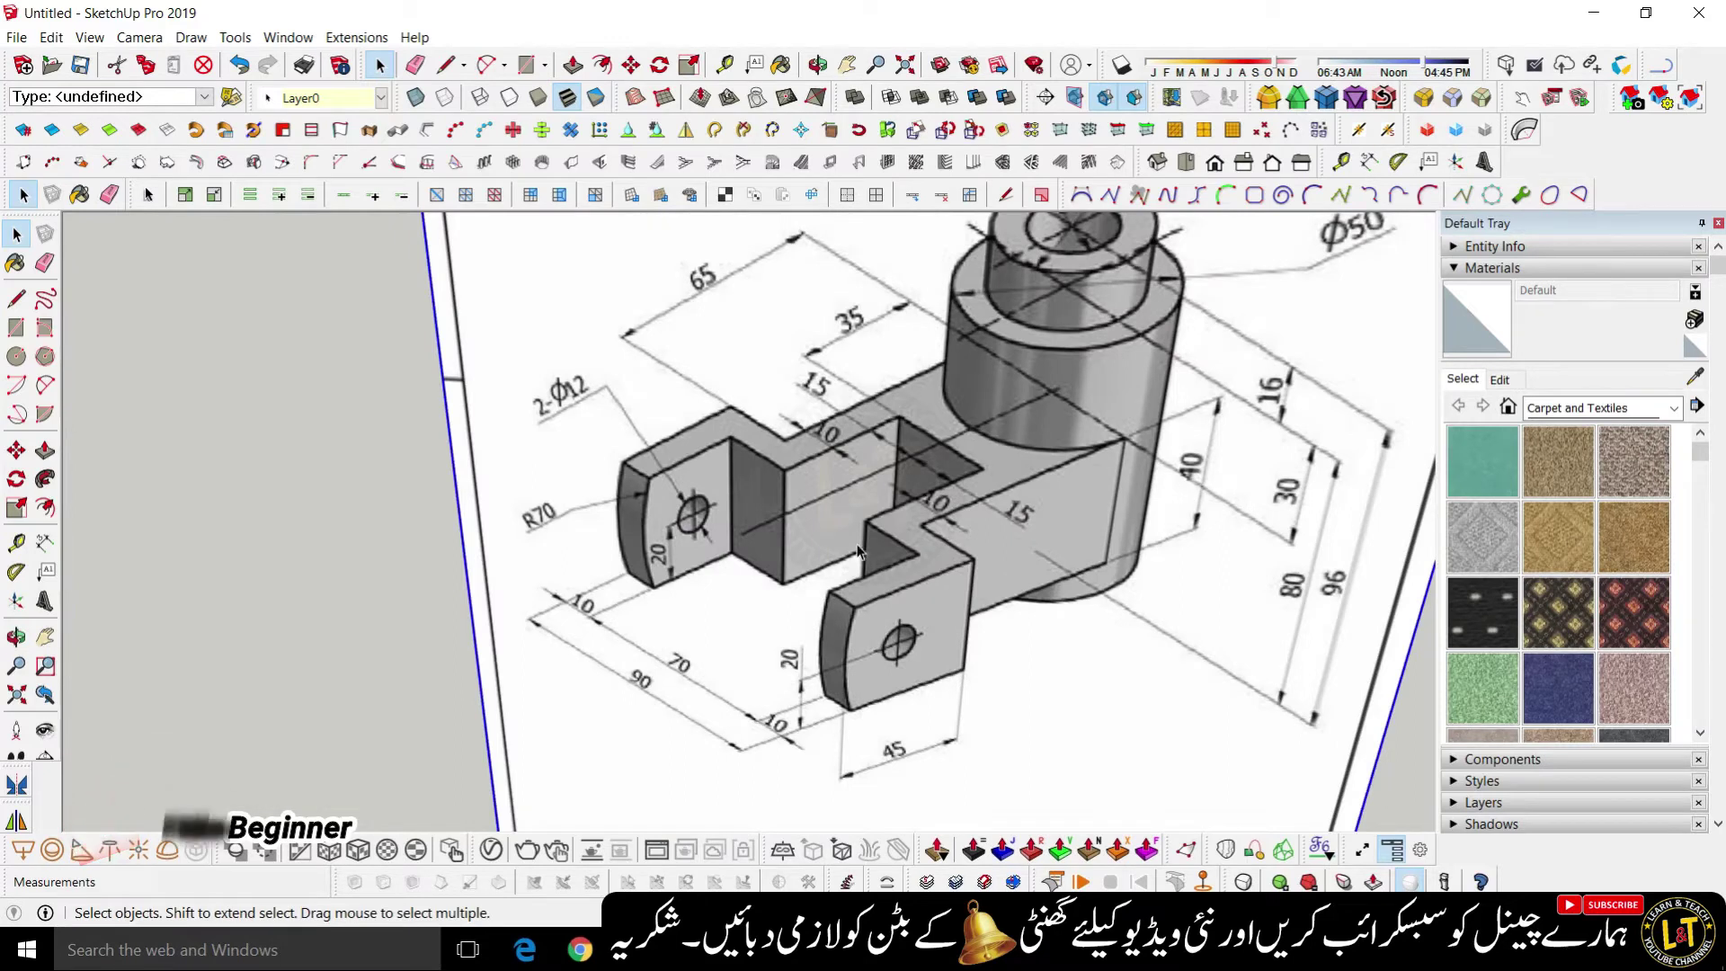
scroll(899, 477, down, 2)
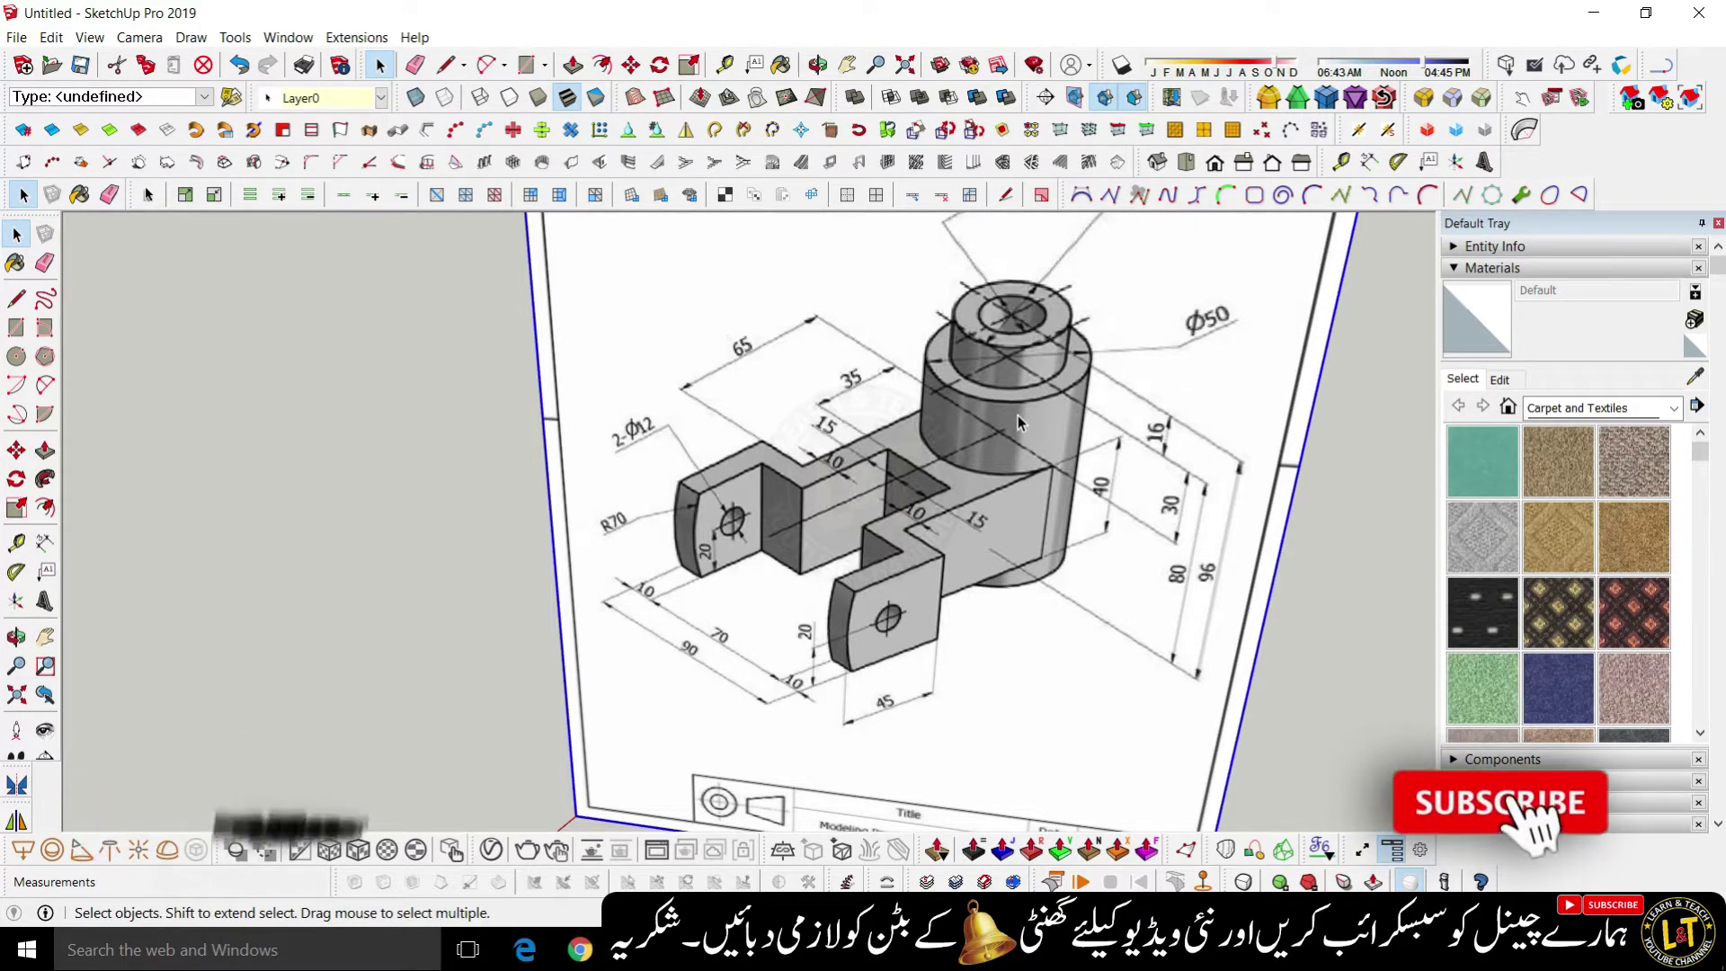
scroll(1053, 368, up, 2)
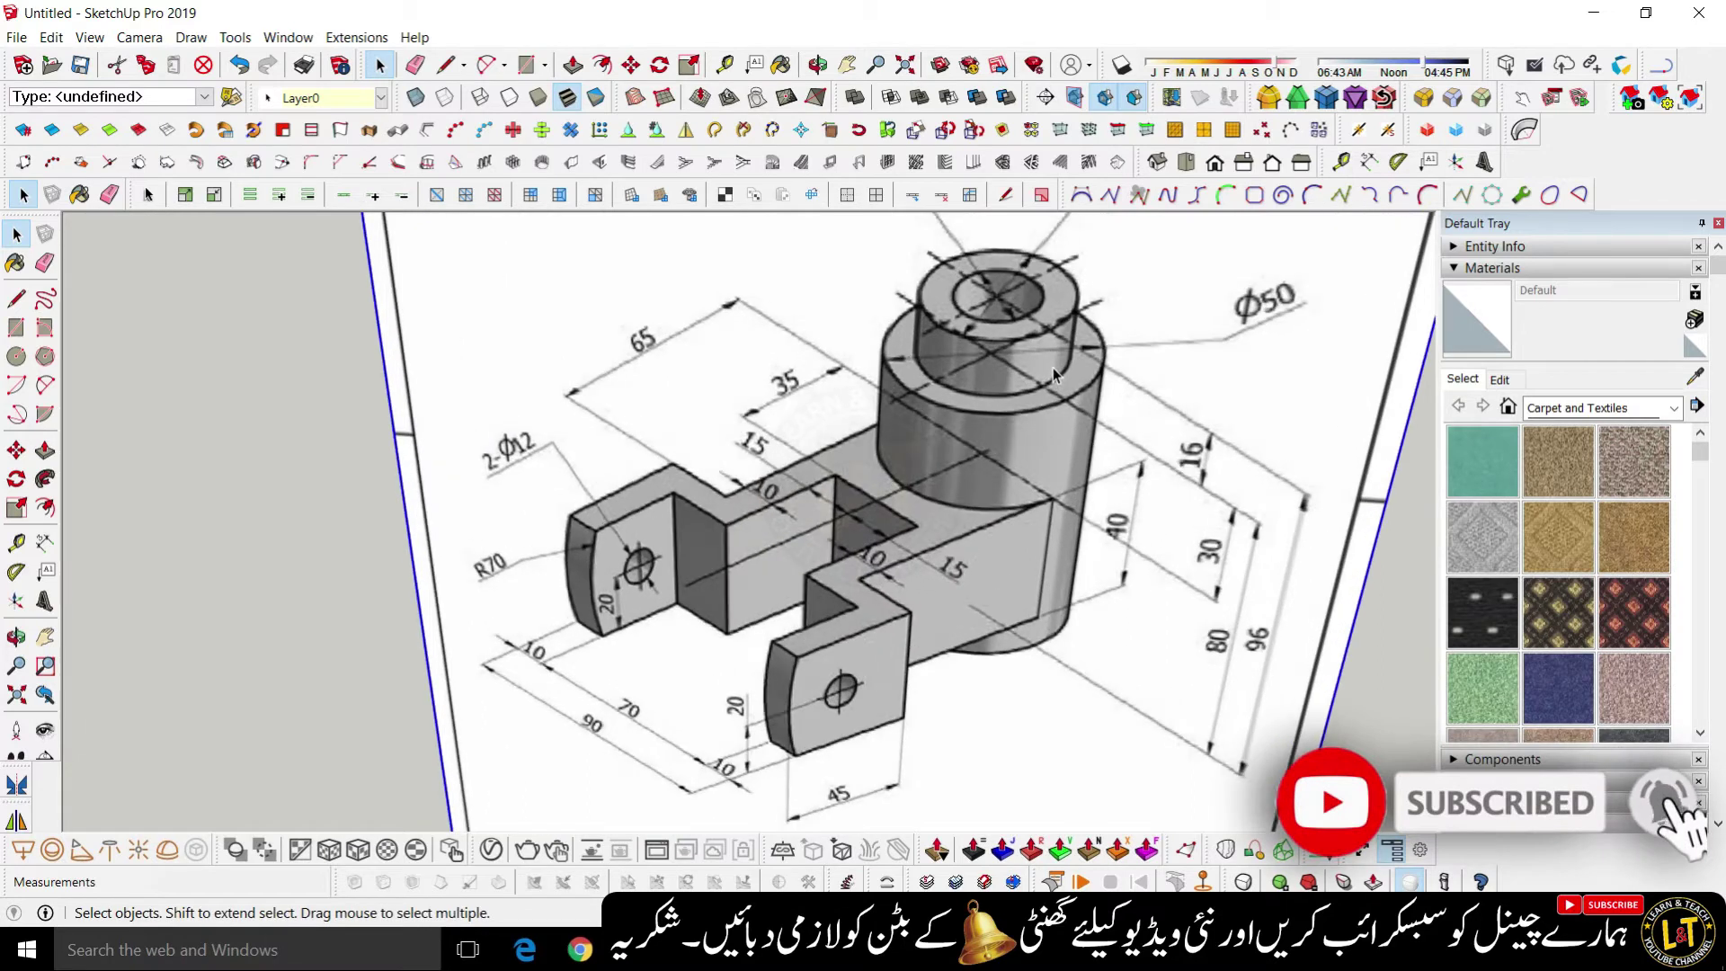
scroll(1014, 444, down, 1)
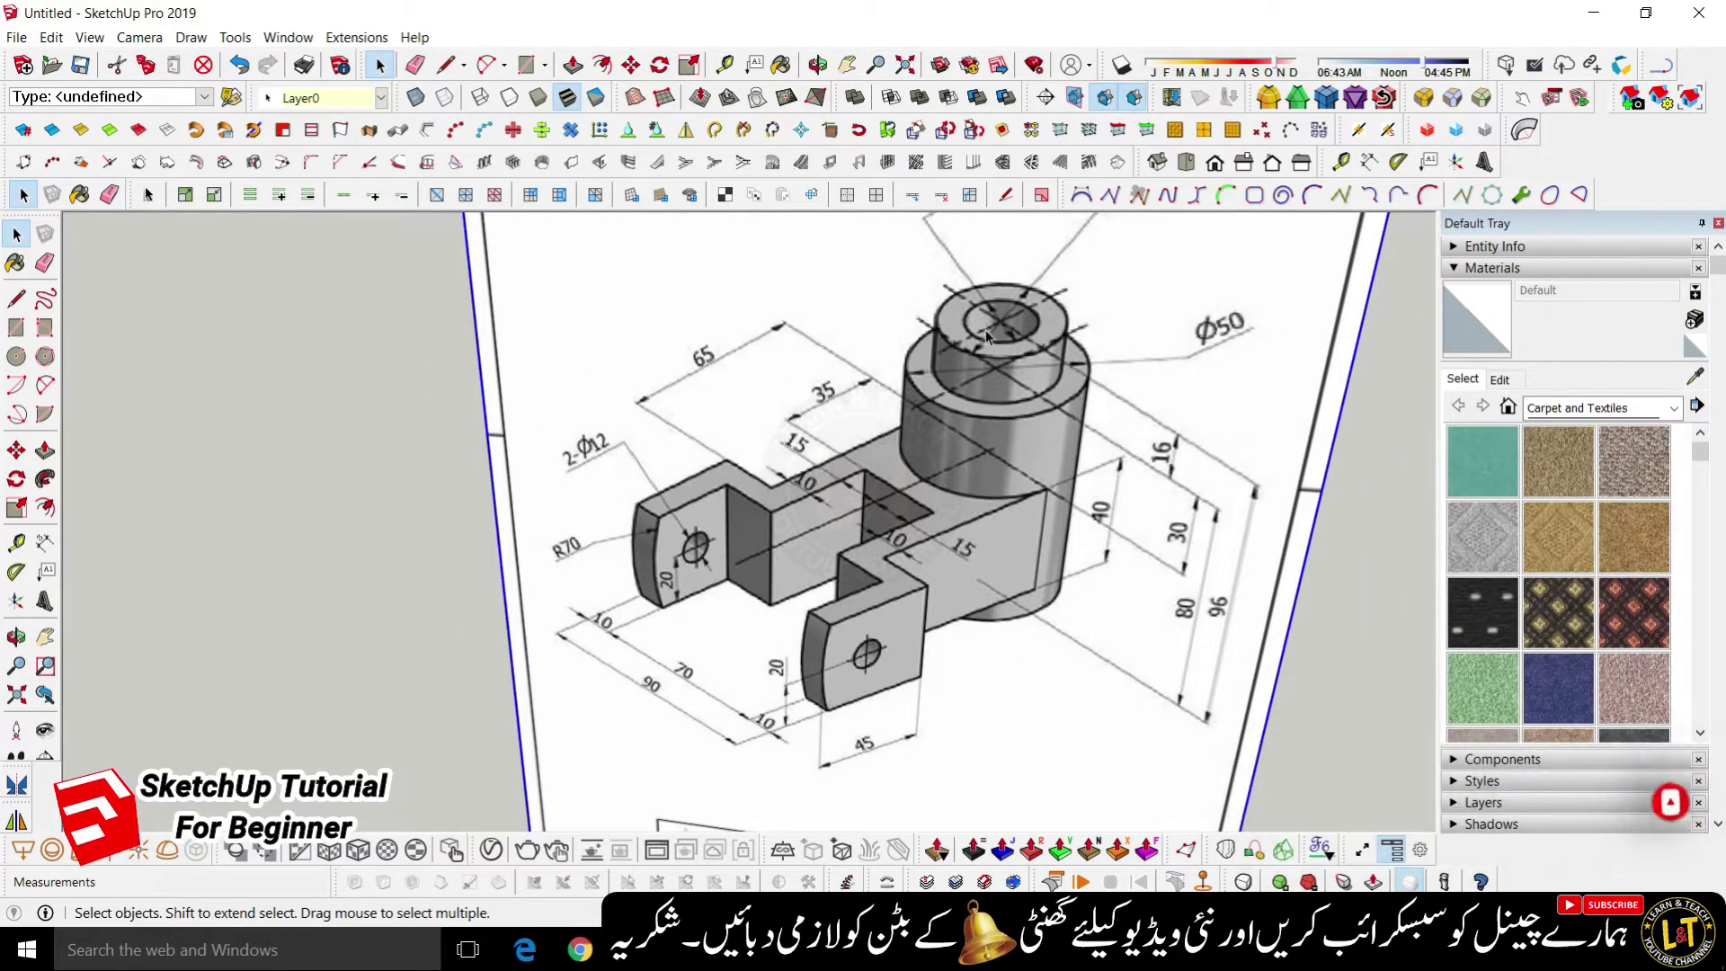
scroll(908, 544, down, 2)
scroll(908, 544, up, 2)
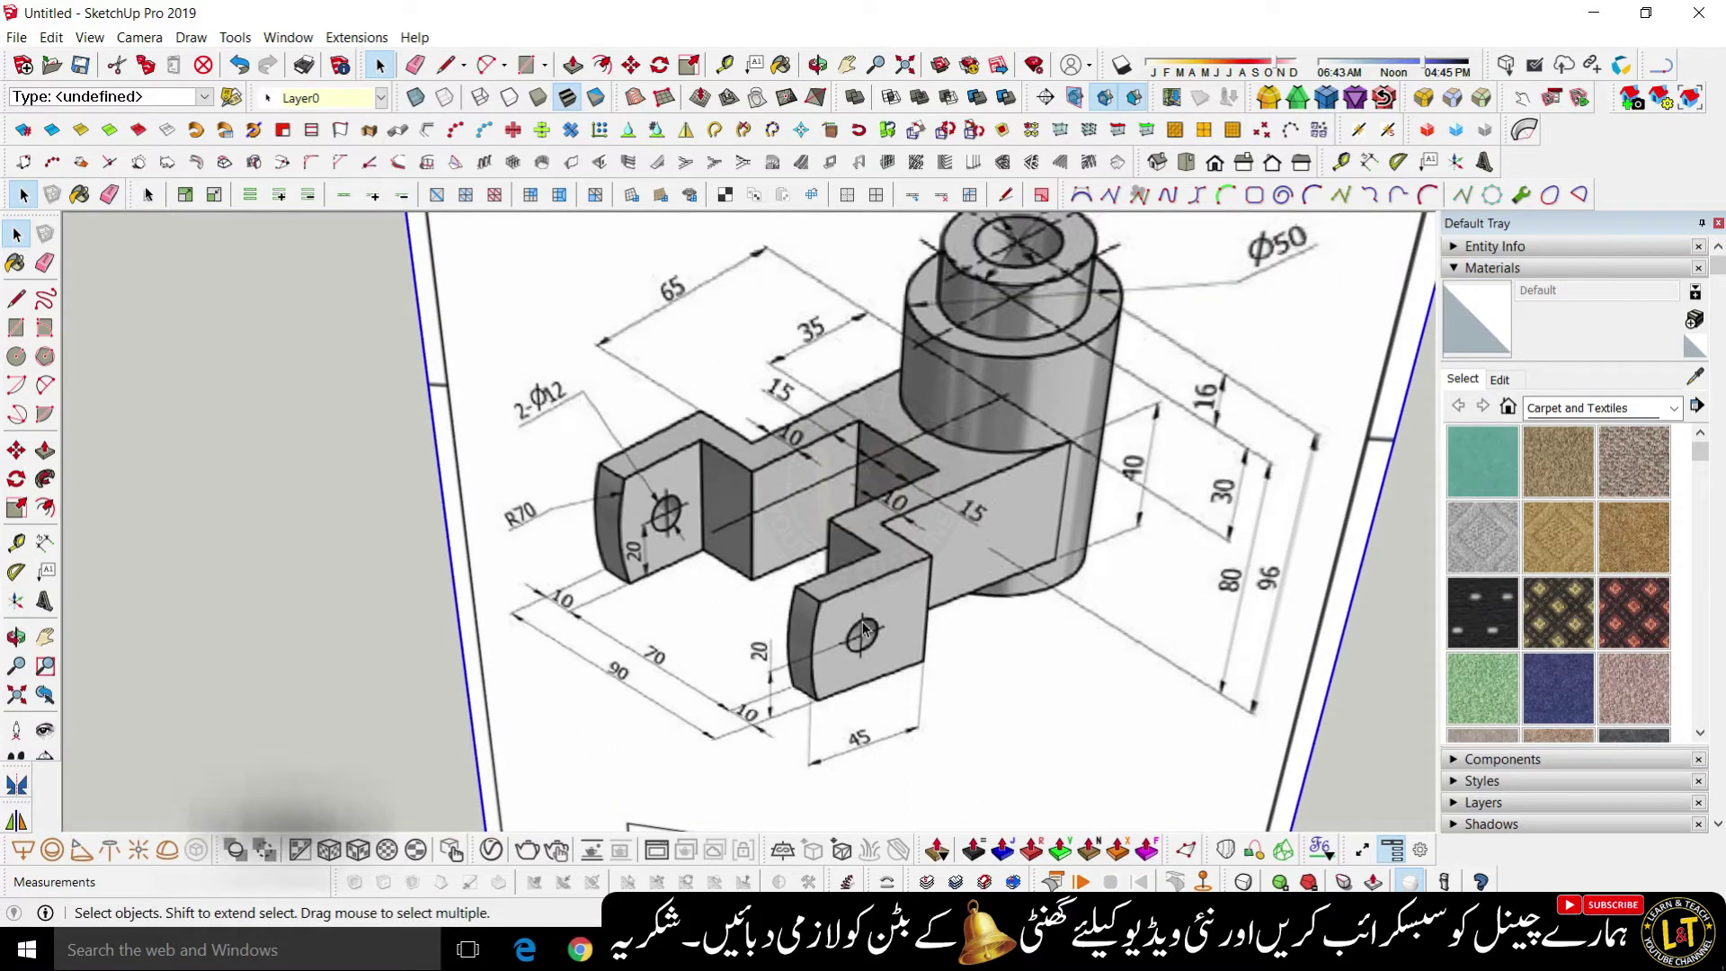
scroll(692, 493, down, 2)
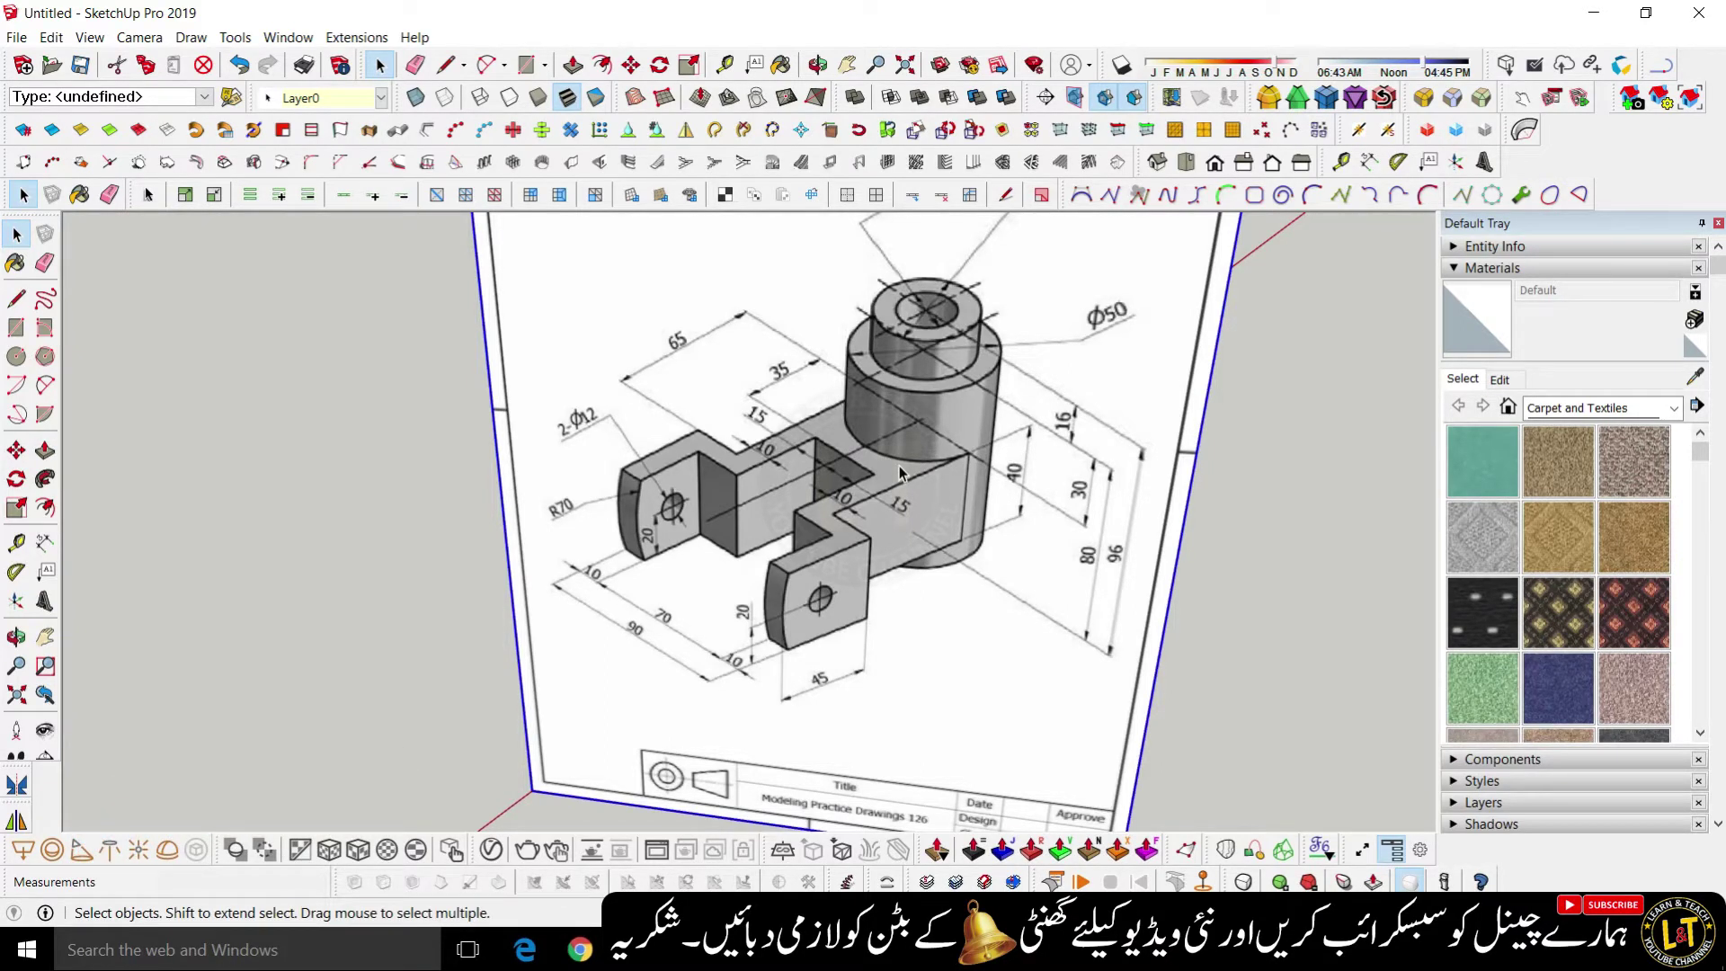
scroll(989, 411, down, 3)
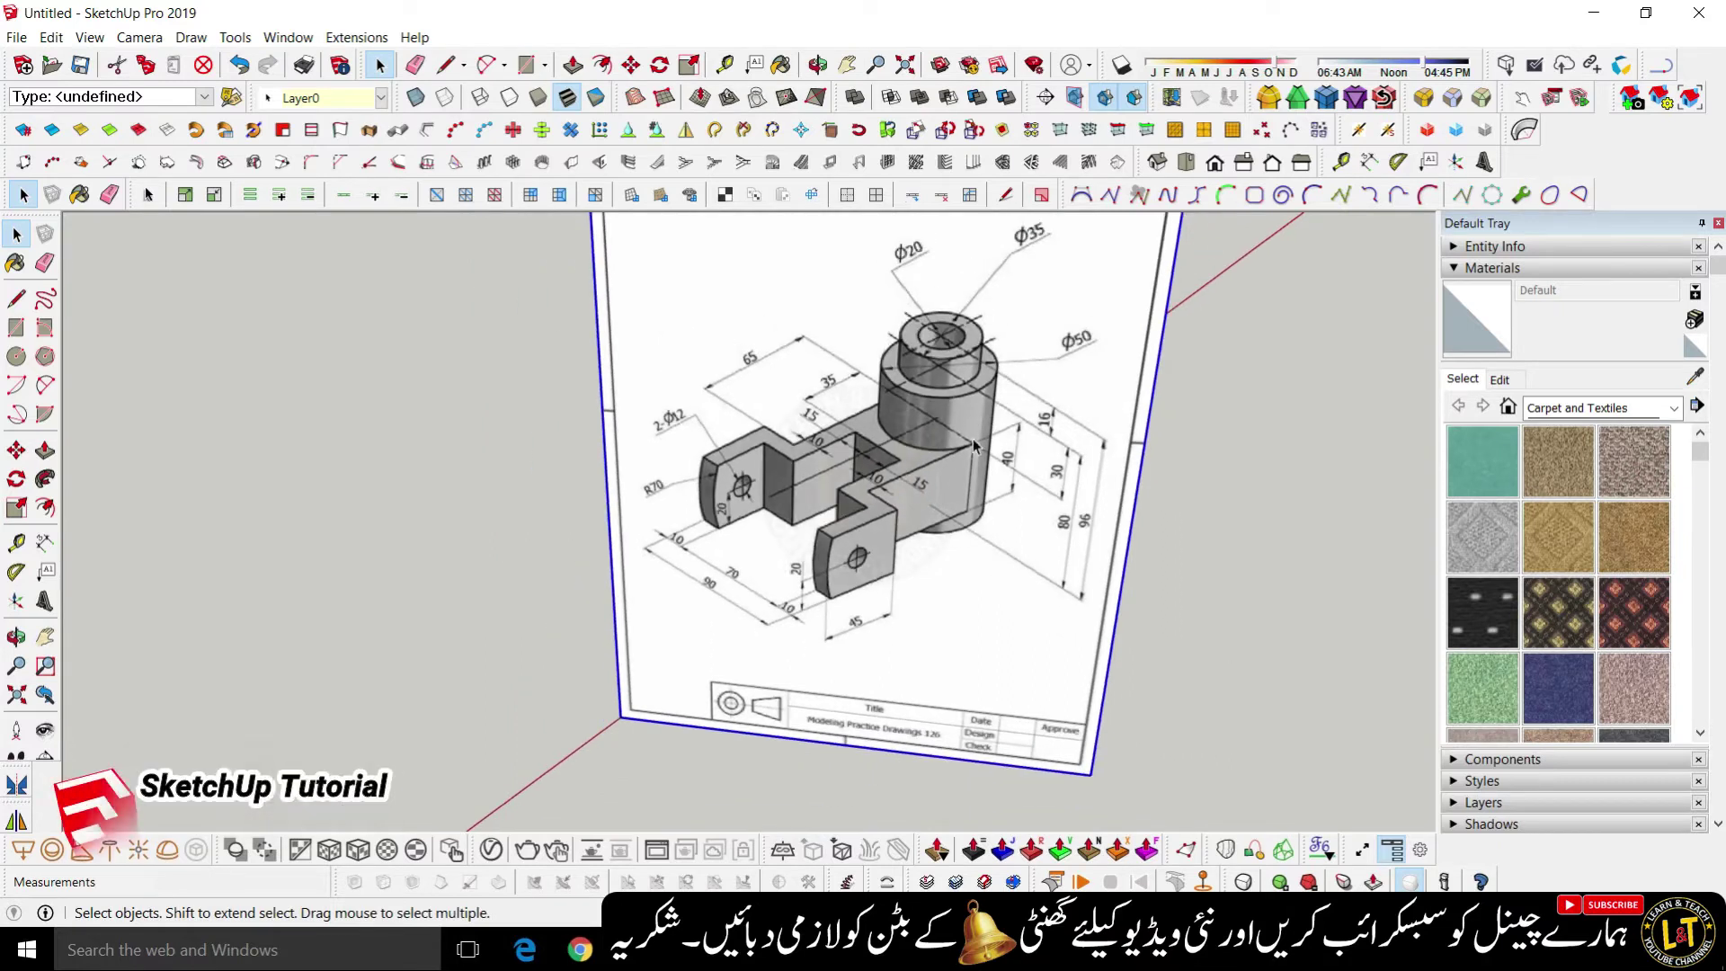
scroll(1034, 354, up, 2)
scroll(1098, 357, down, 3)
scroll(1057, 412, up, 3)
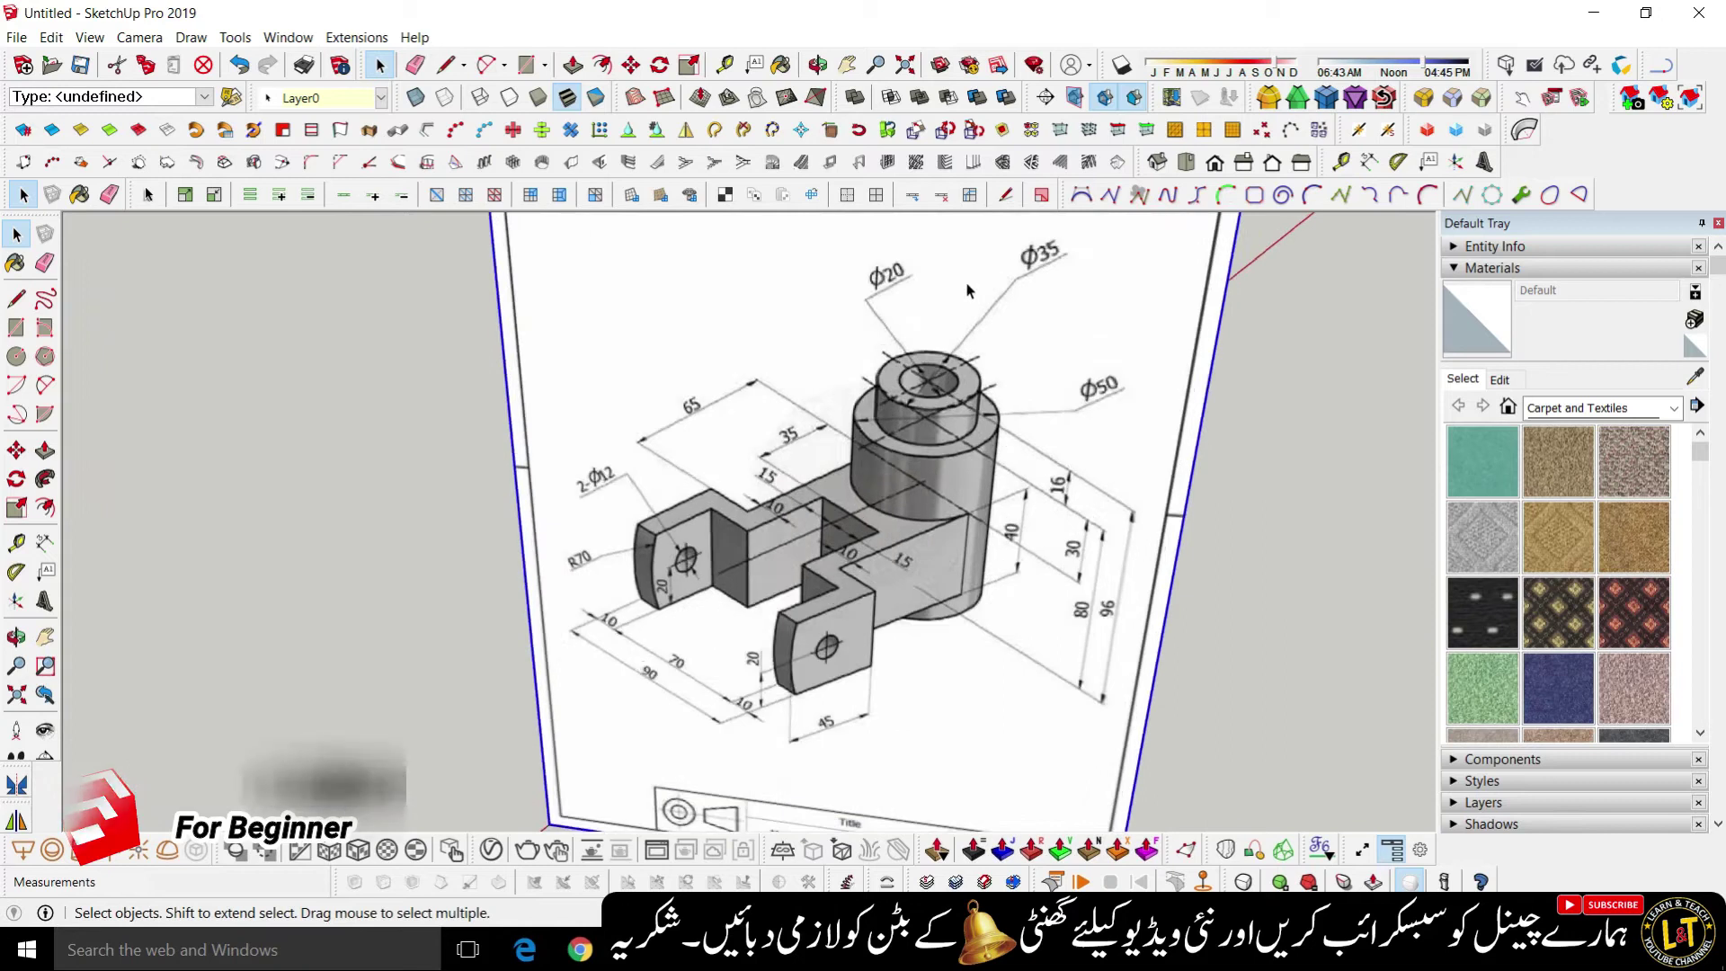
scroll(966, 381, up, 1)
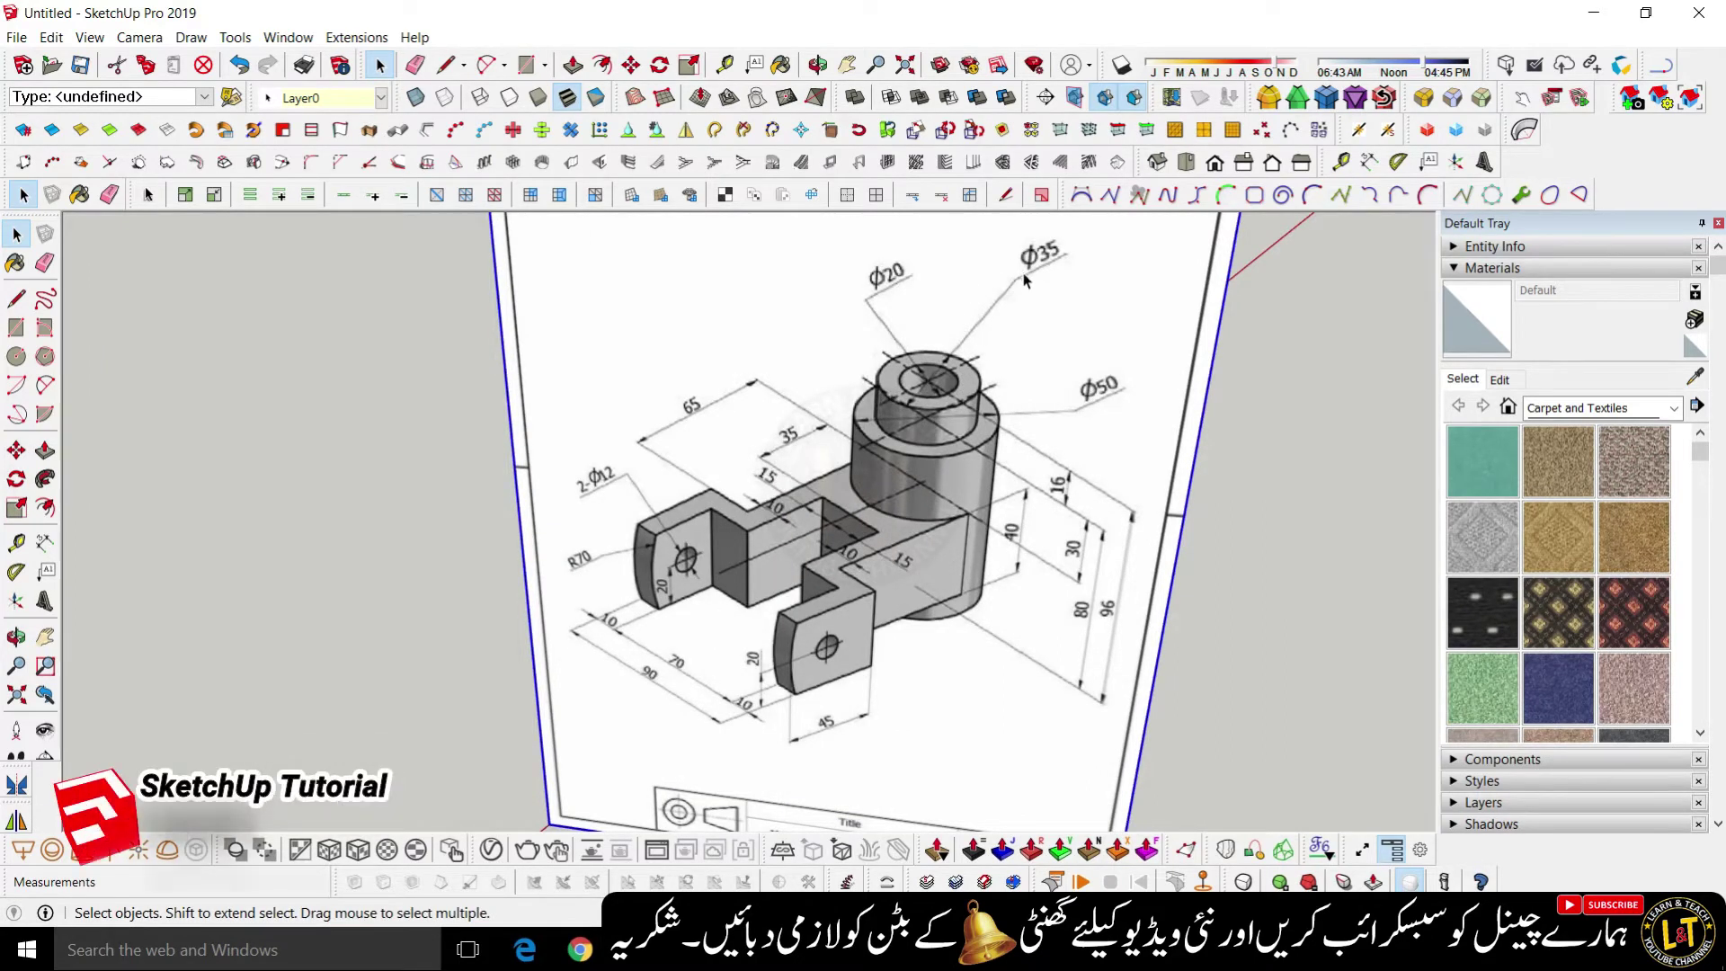
scroll(989, 323, up, 1)
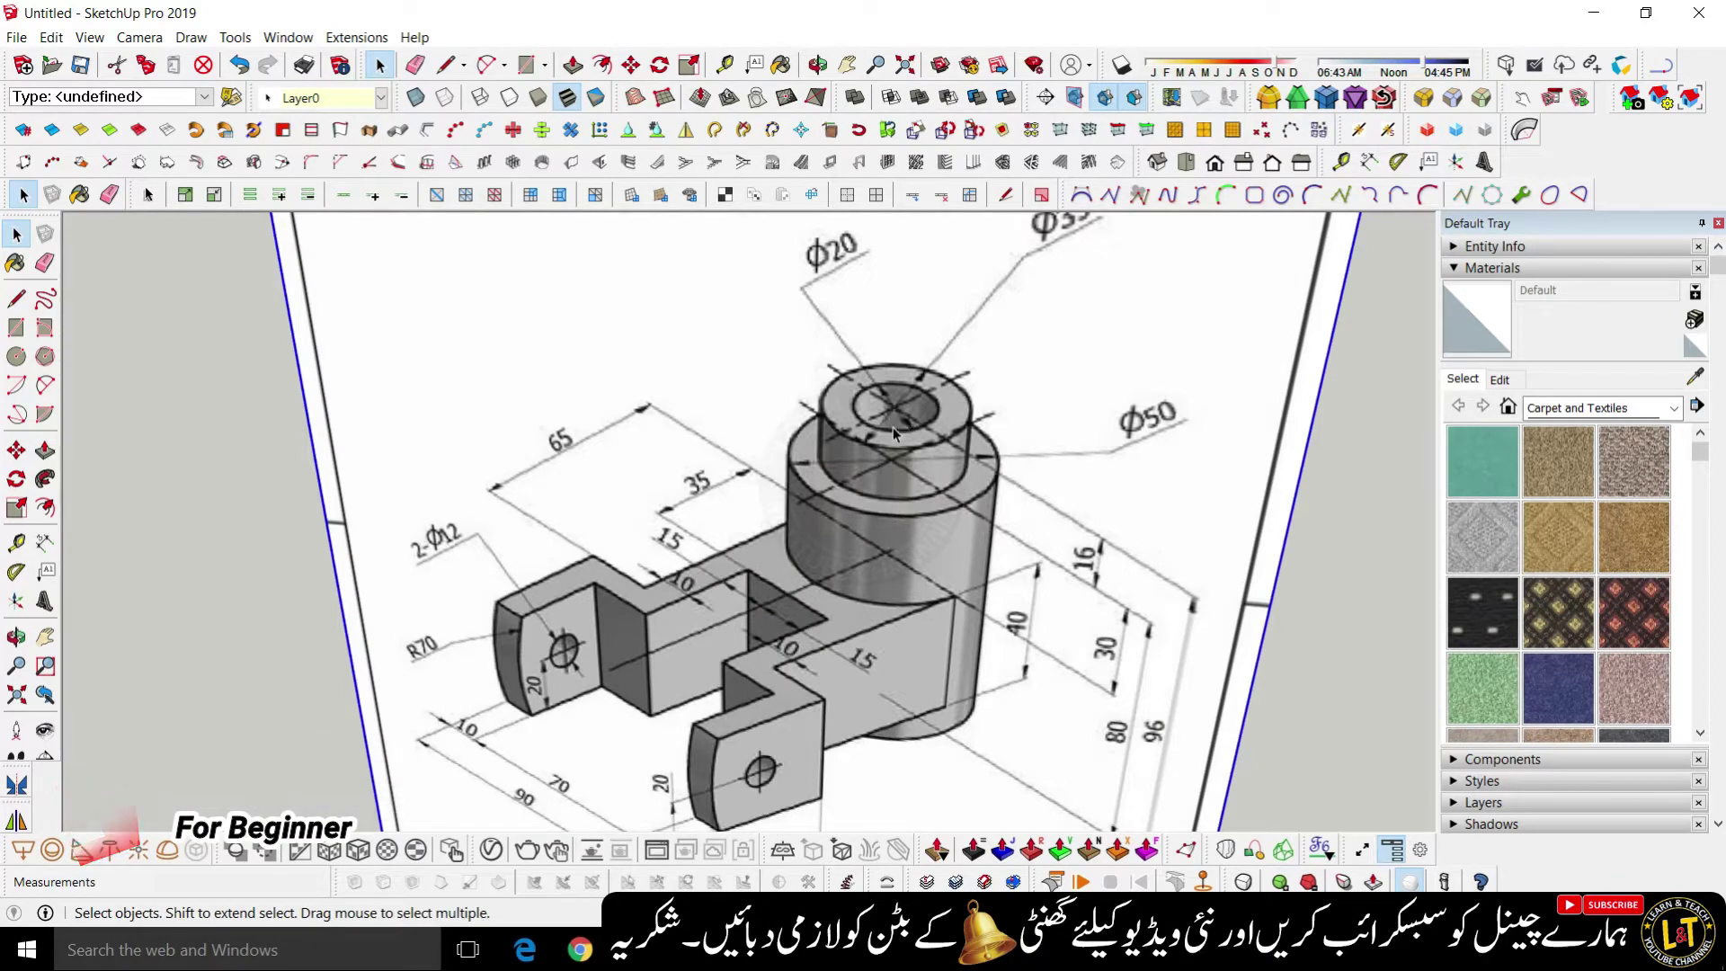
scroll(892, 428, down, 1)
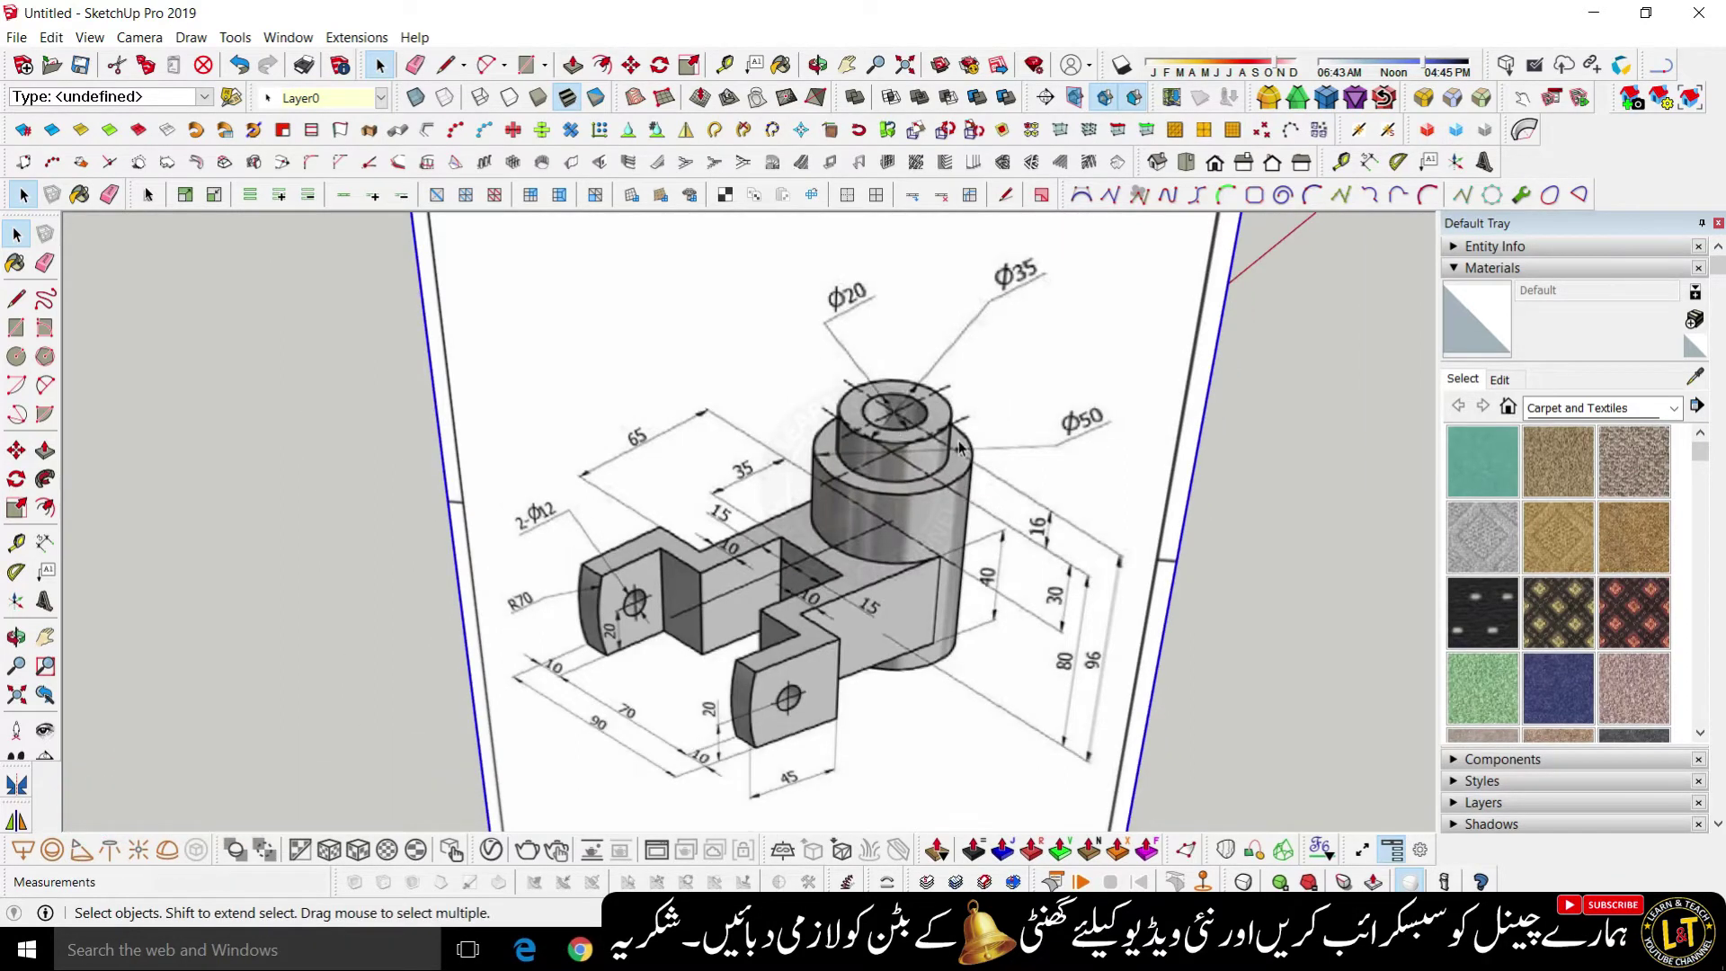
scroll(960, 446, down, 6)
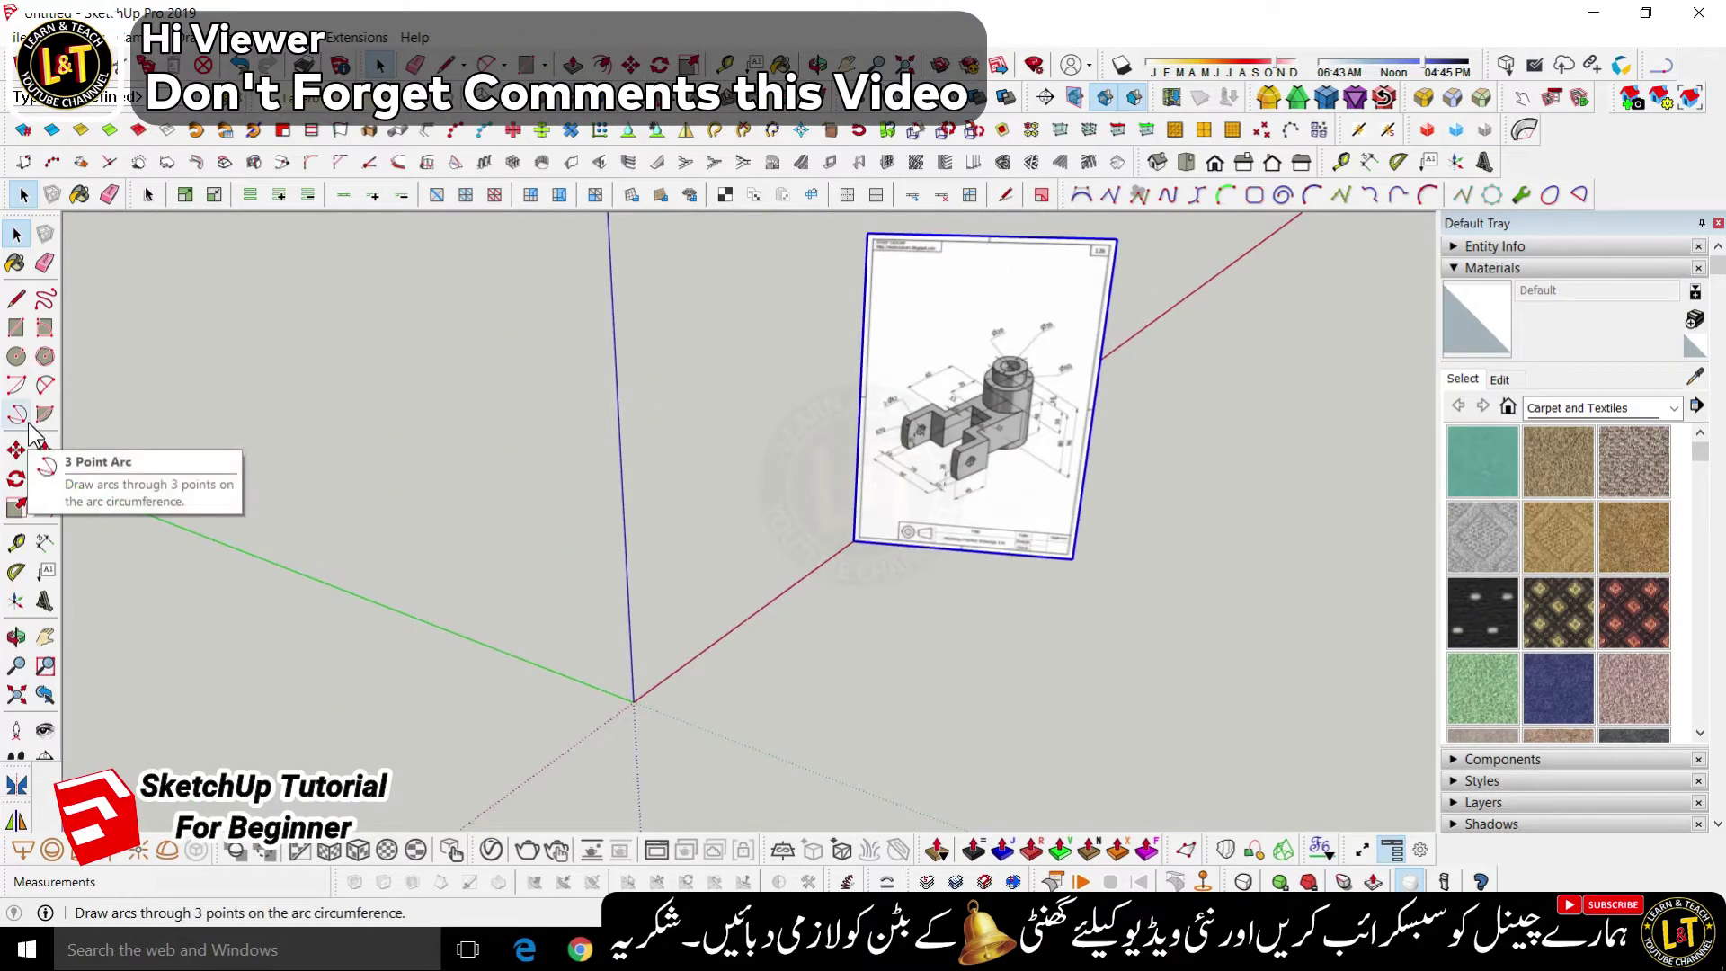
- Draw an 88-sided circle centred on the origin with a radius of 25 in the current units
key(c)
scroll(643, 692, up, 3)
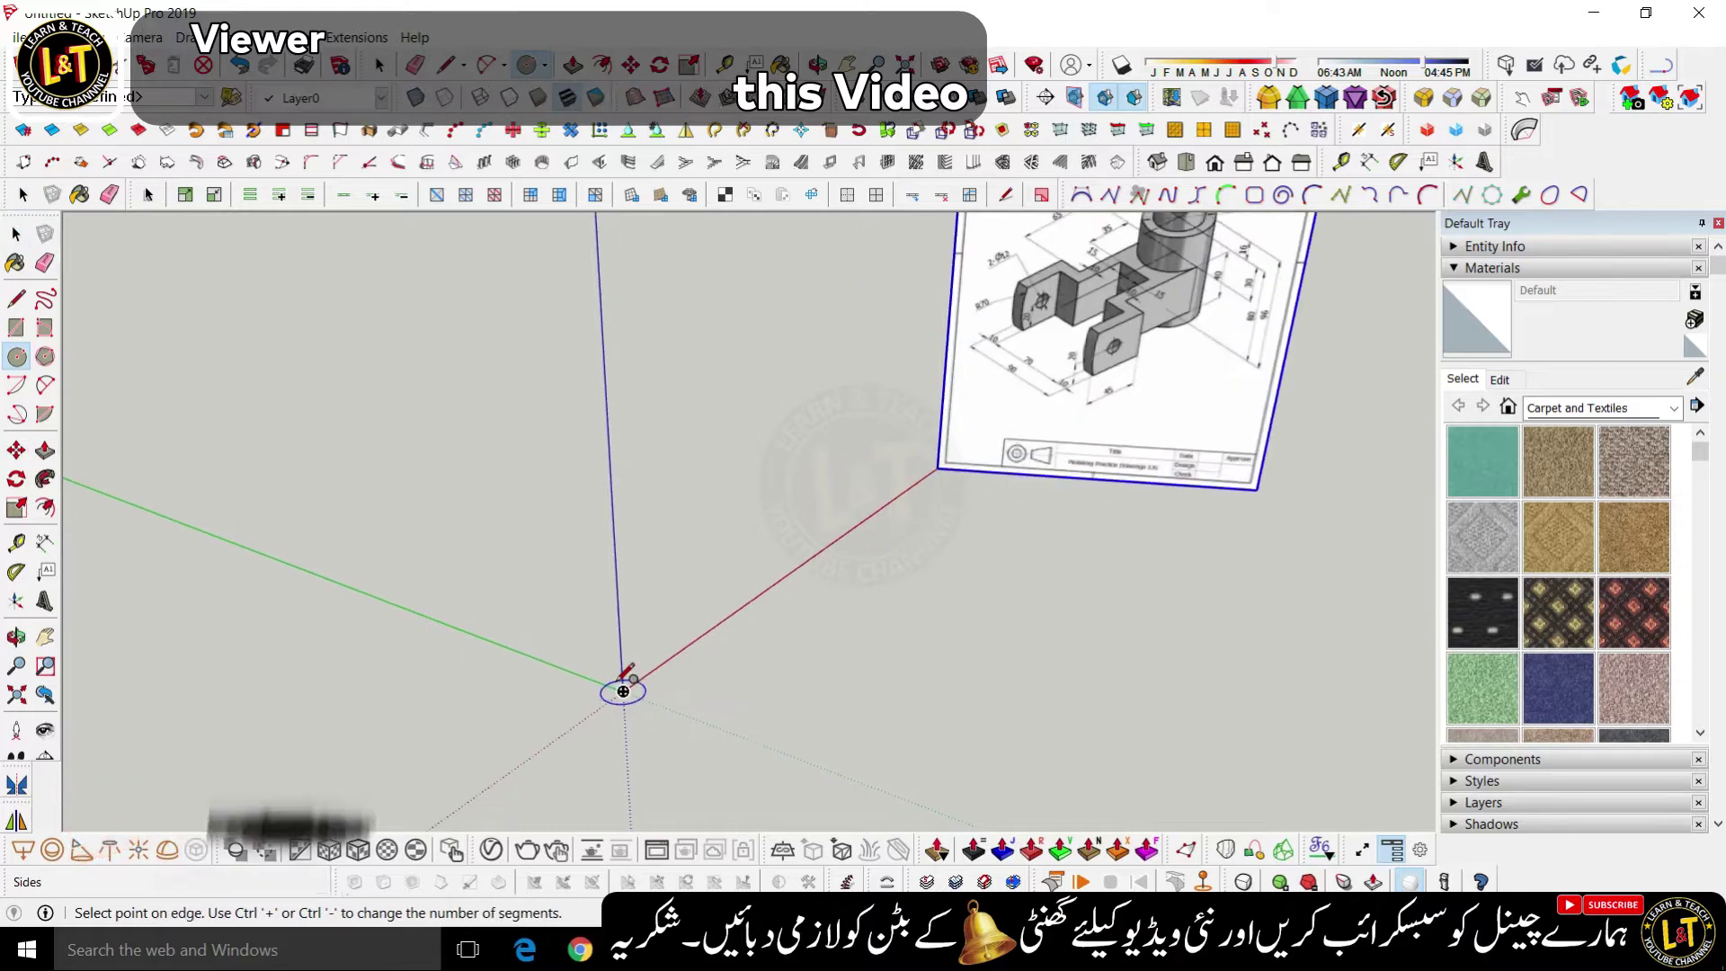
click(623, 690)
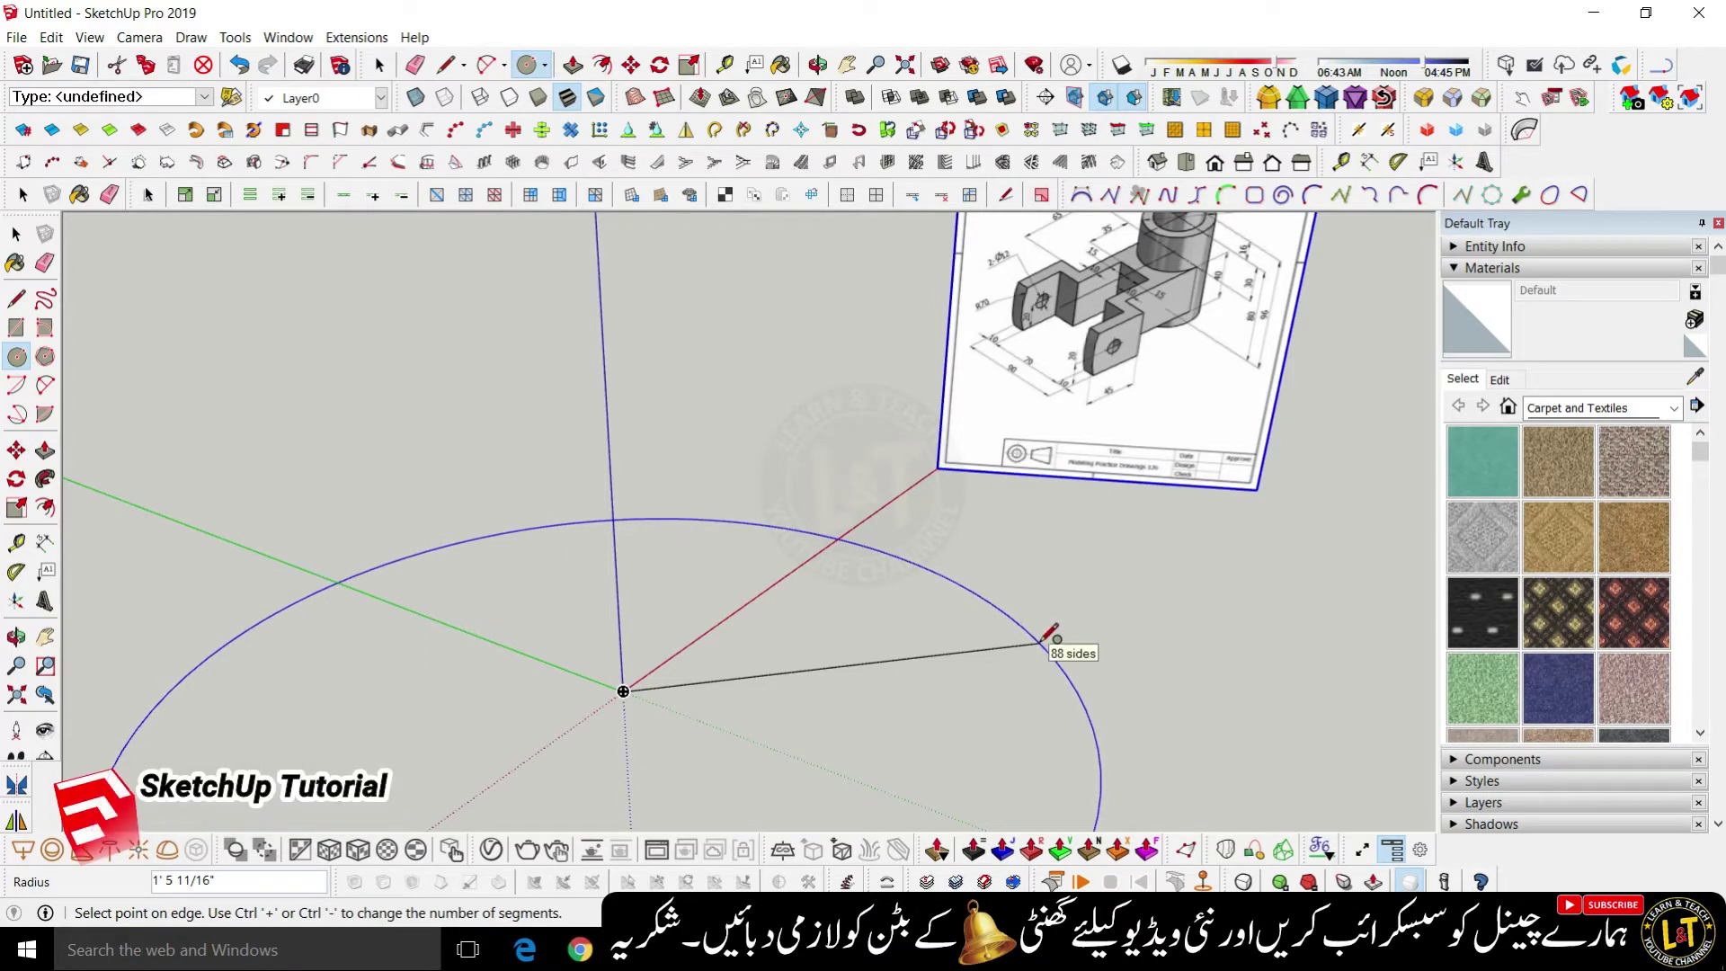
scroll(1053, 638, down, 2)
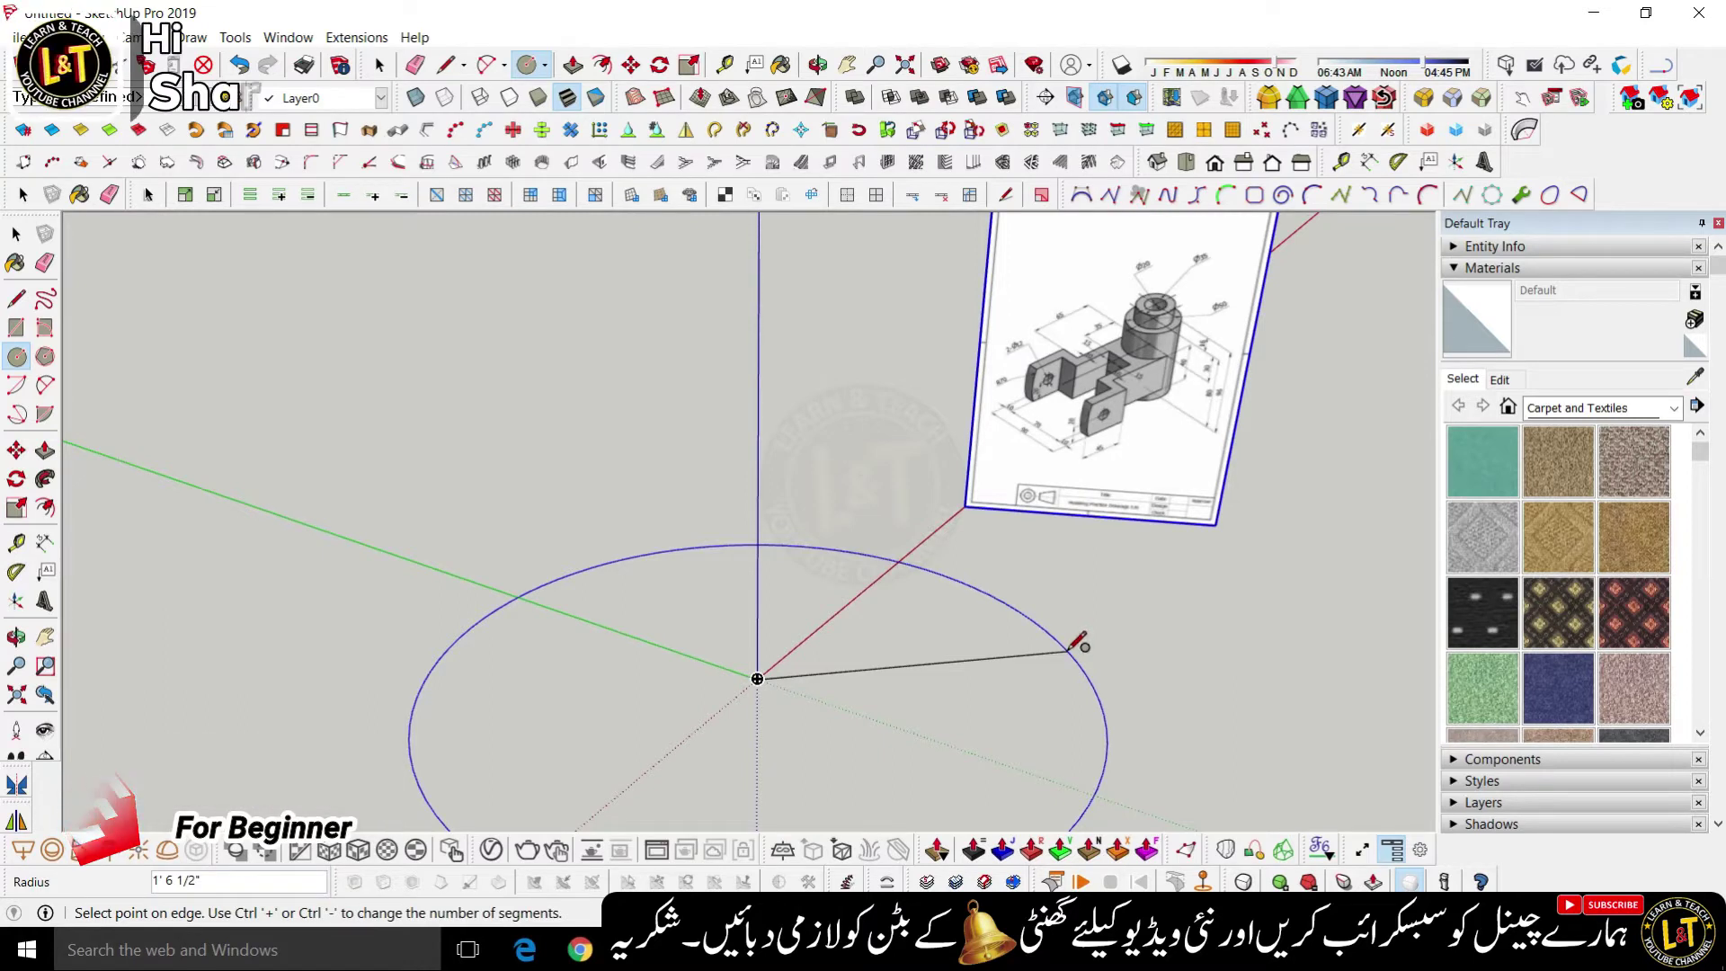
text(25)
key(Return)
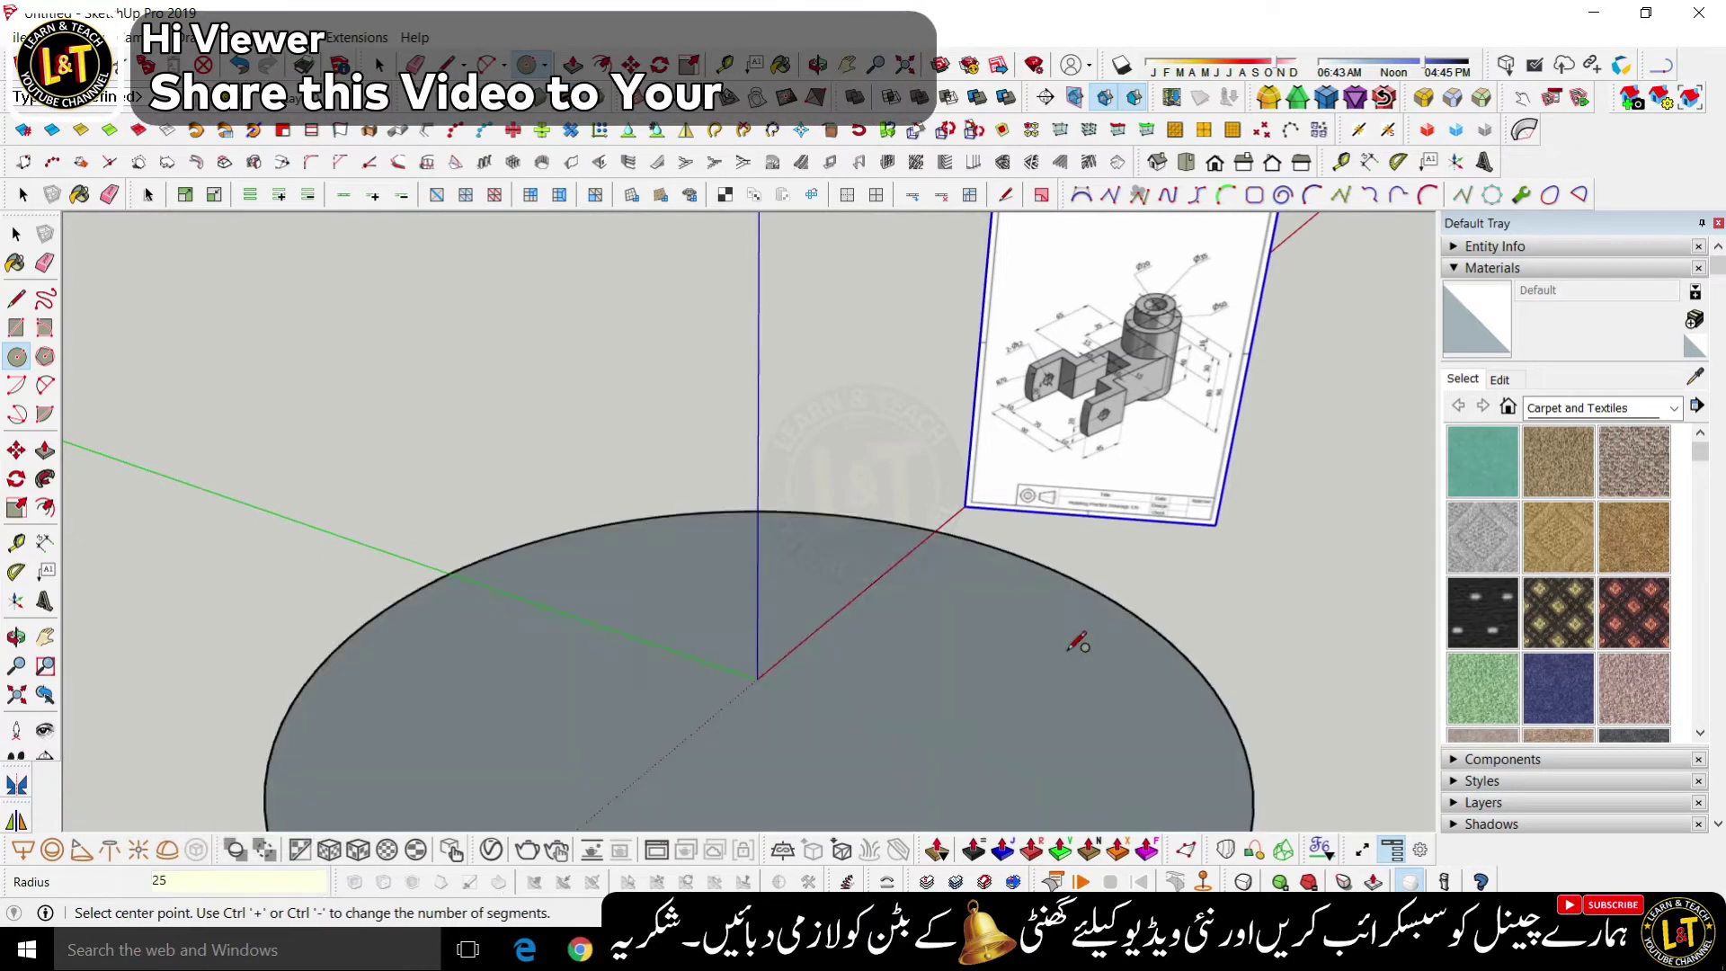
key(space)
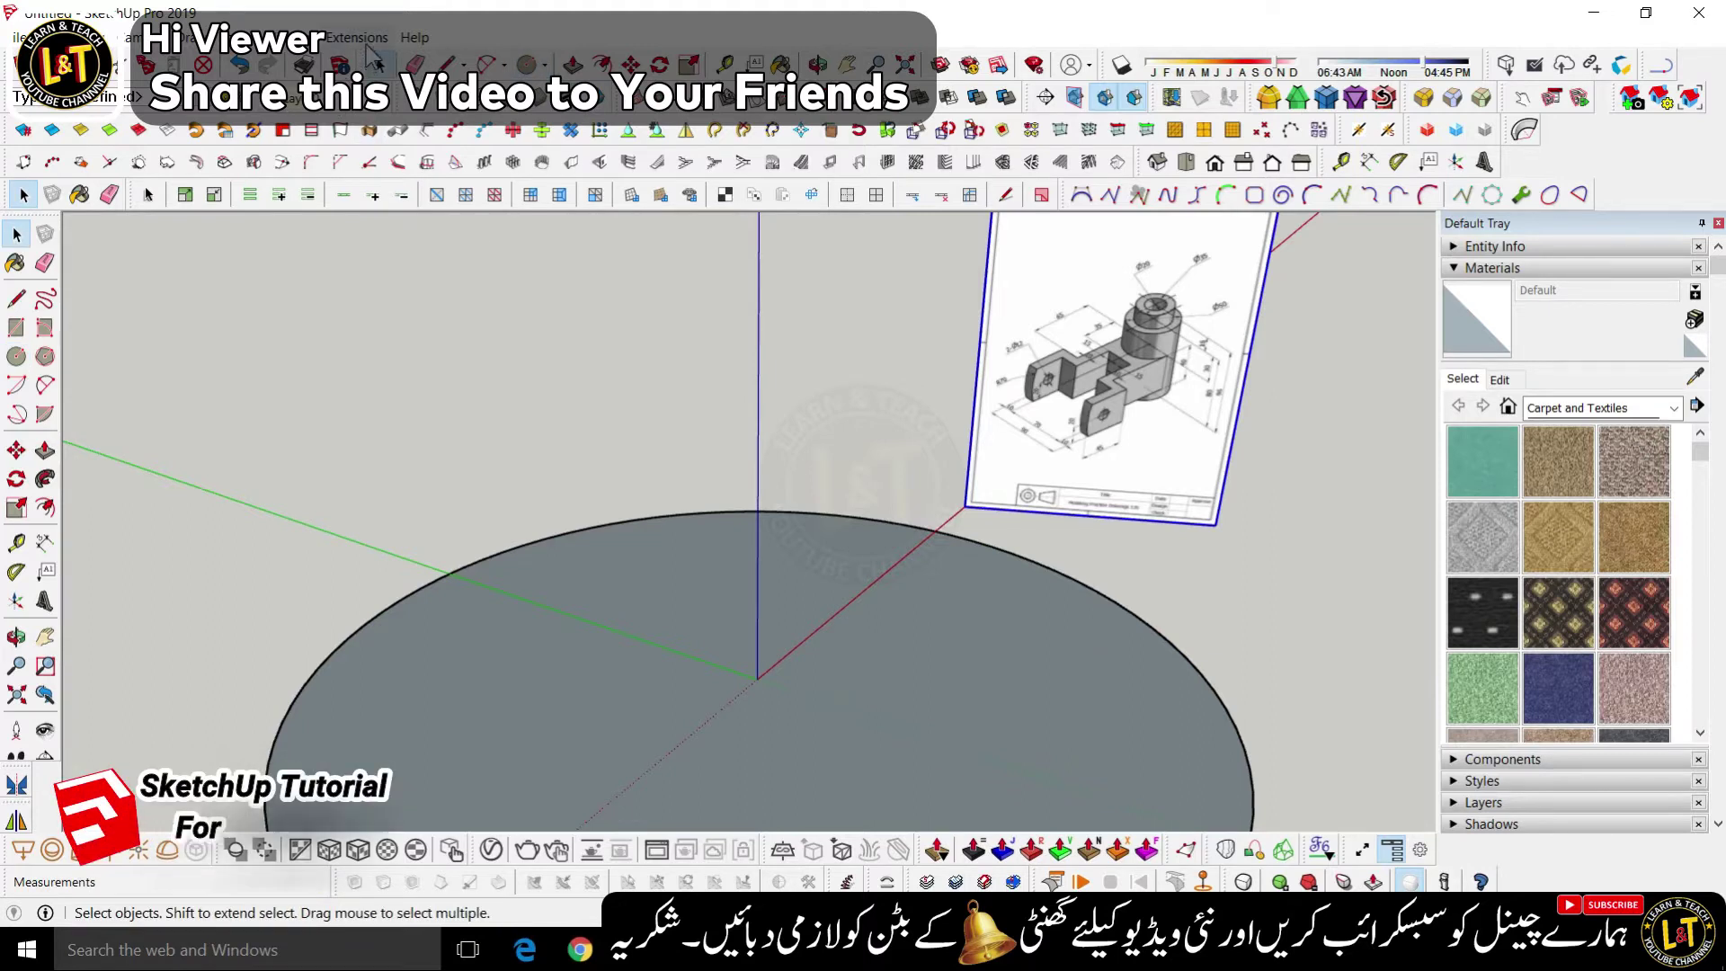
- Set the model units to decimal millimetres with whole-millimetre display precision
click(288, 37)
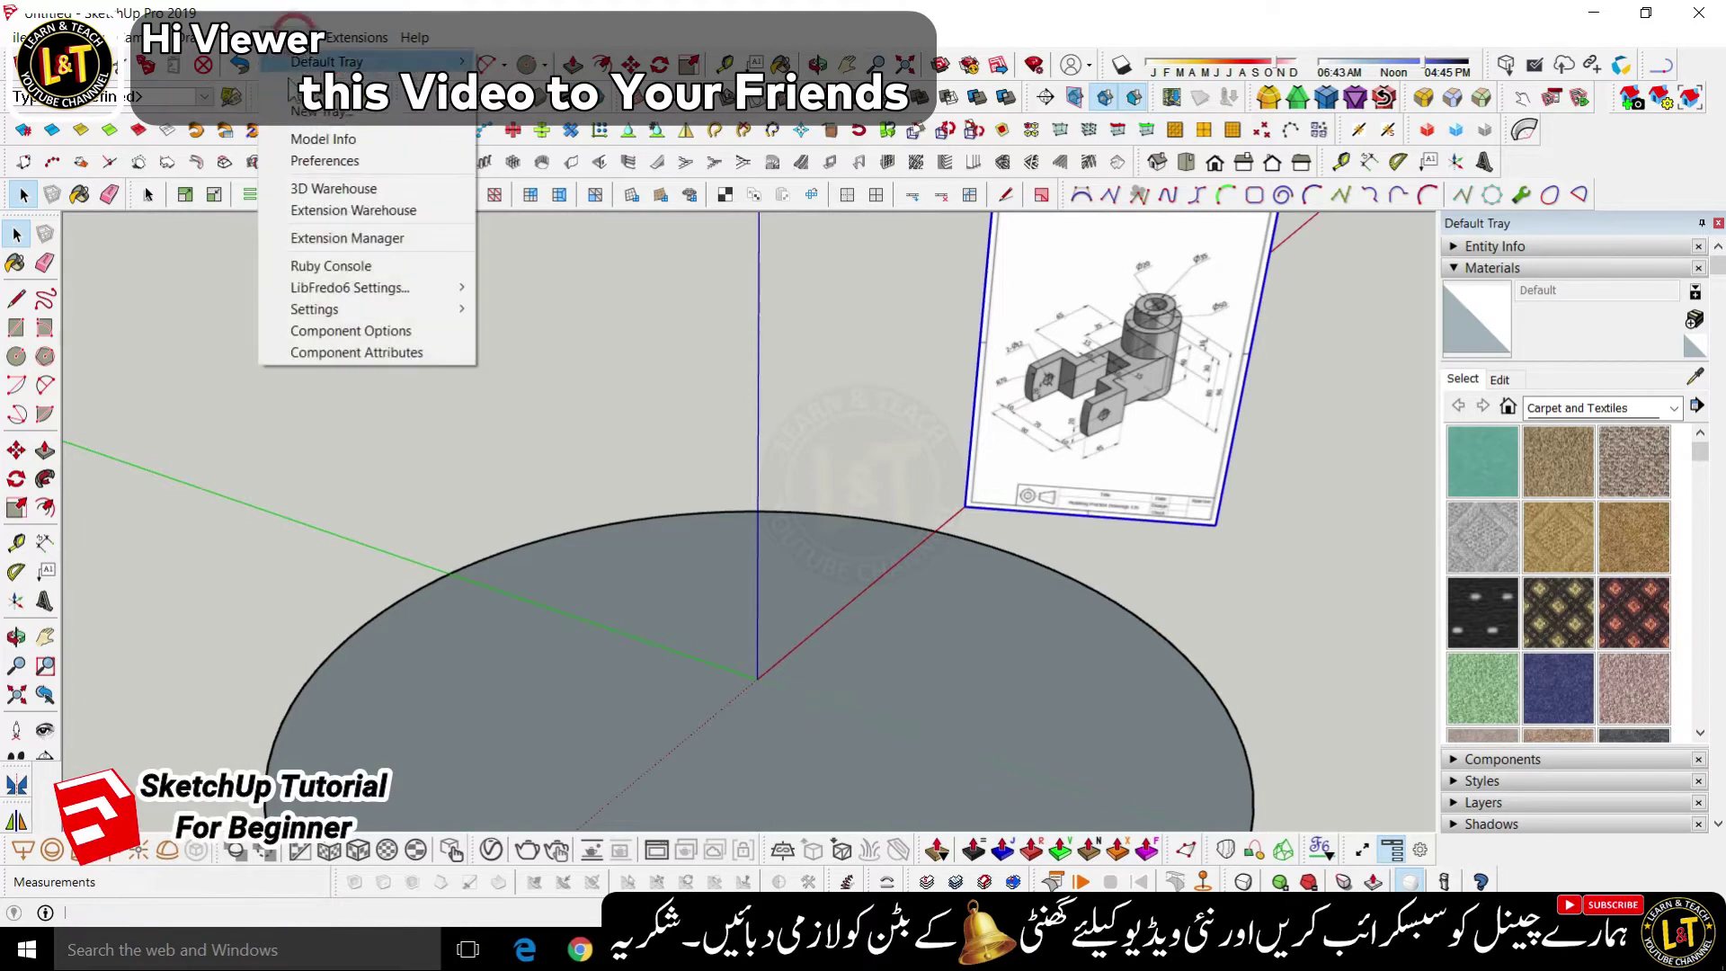
click(340, 132)
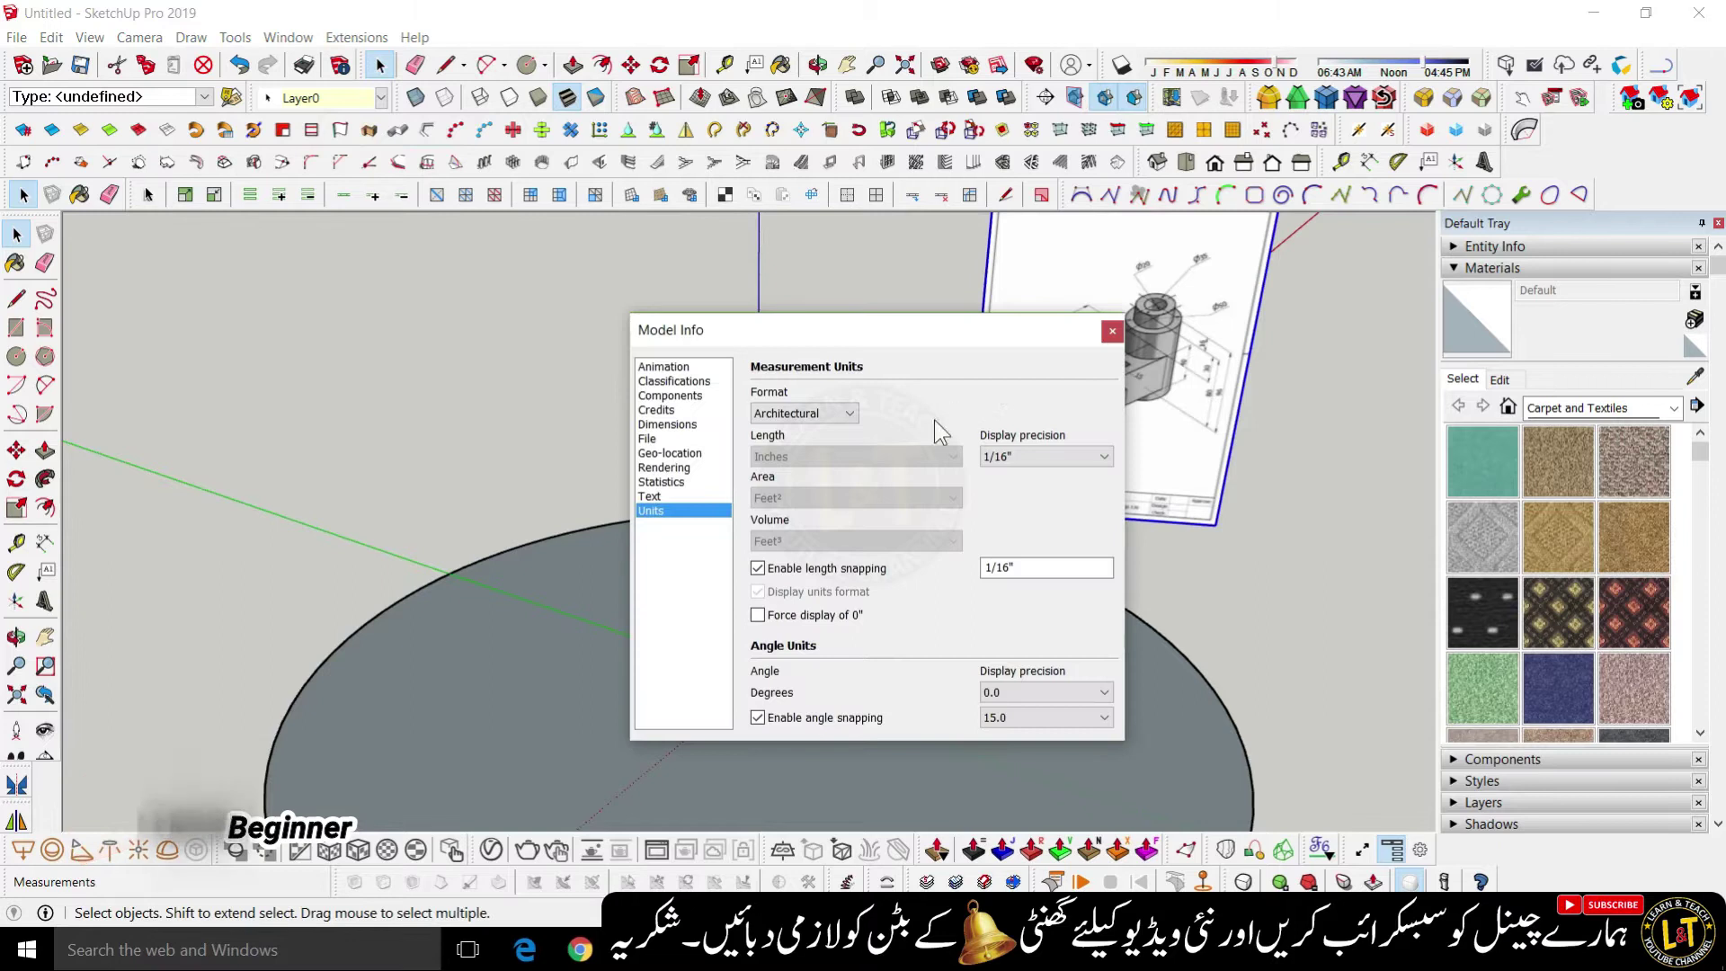
click(817, 412)
click(784, 429)
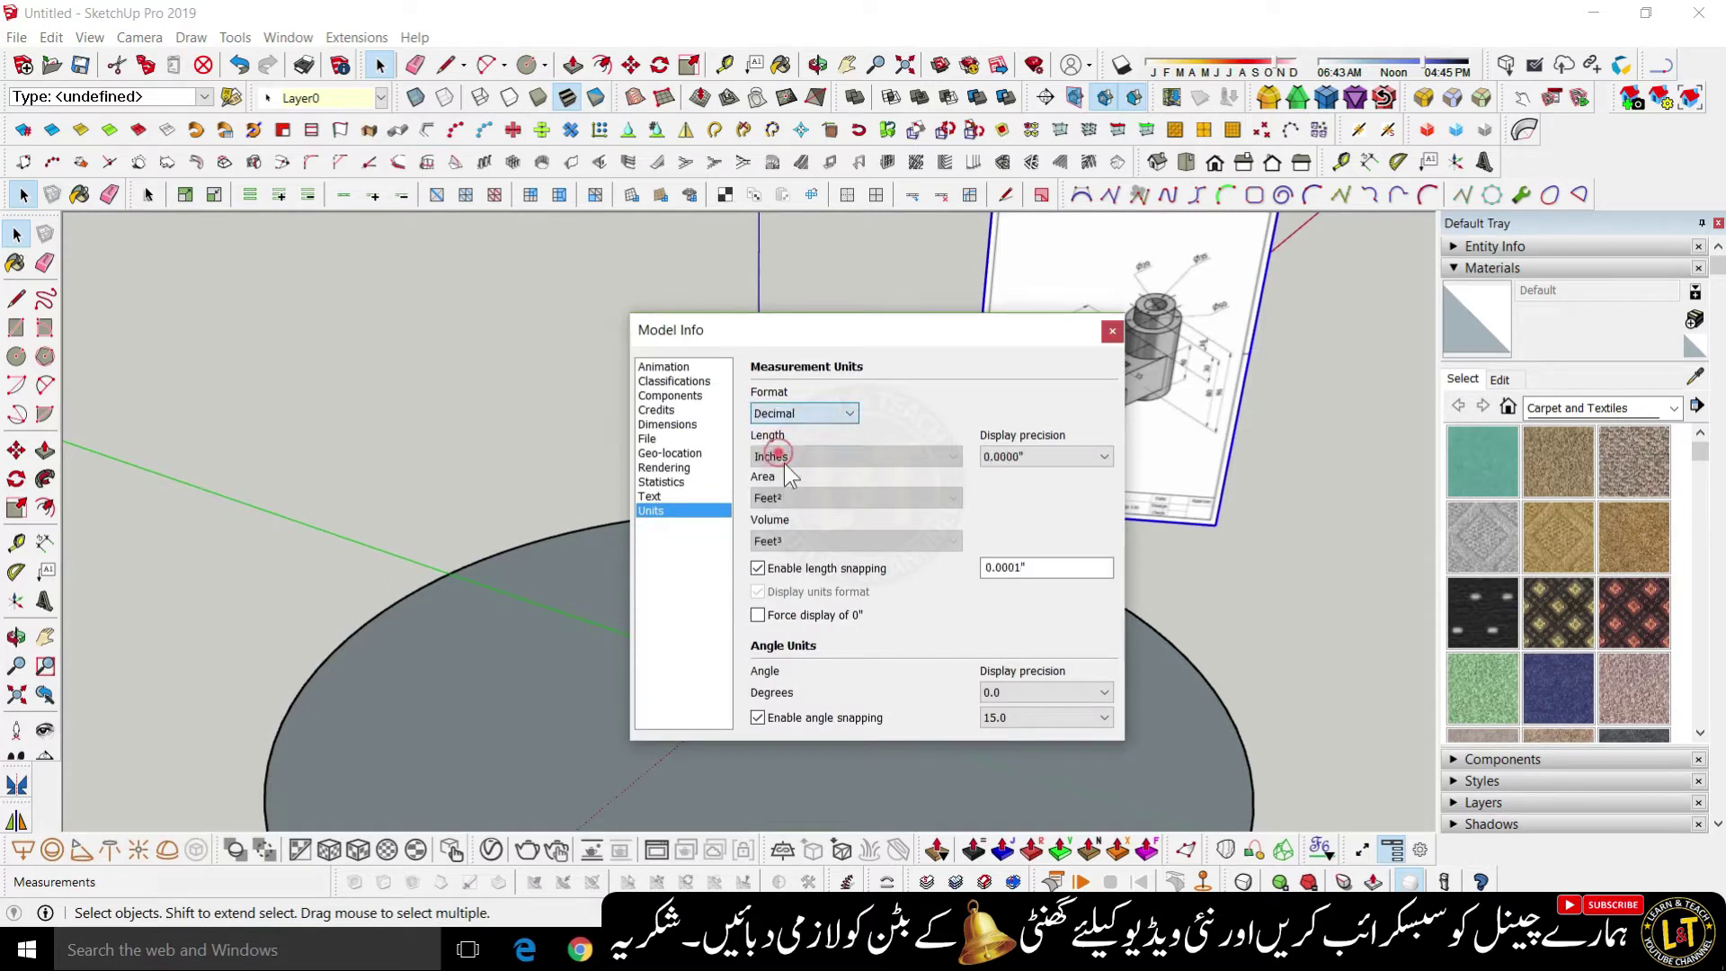
click(802, 457)
click(789, 485)
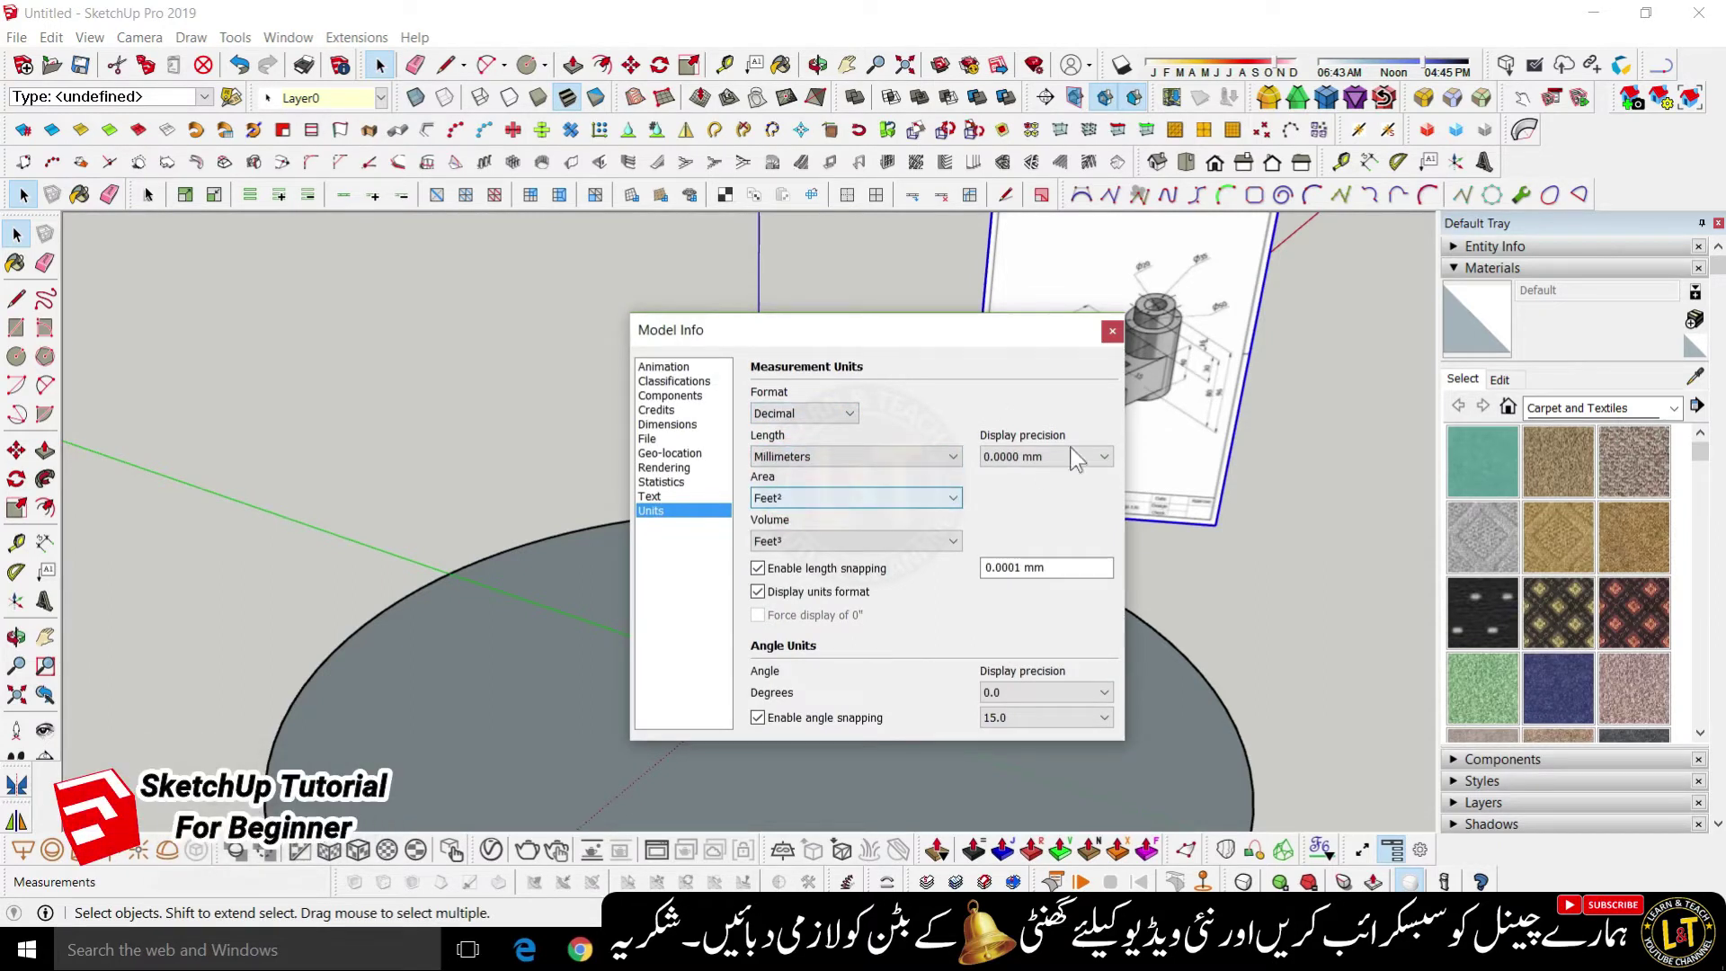
click(1006, 475)
click(1113, 332)
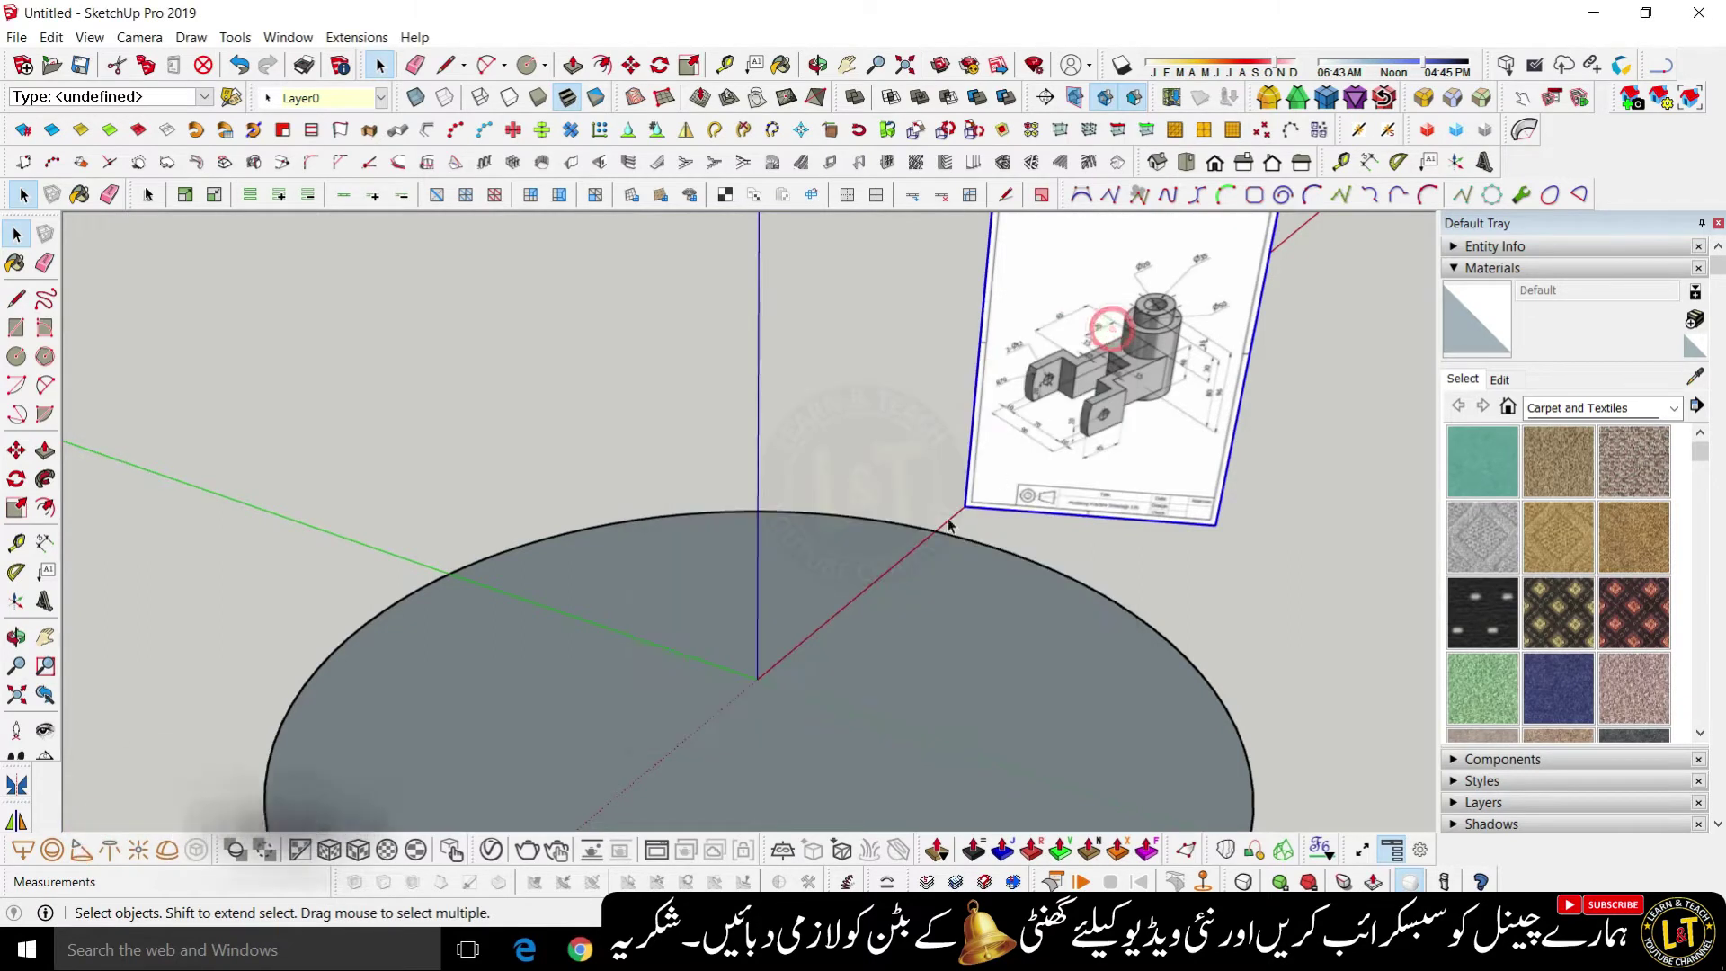
- Delete the oversized circle at the origin together with its face
scroll(796, 634, down, 3)
click(818, 719)
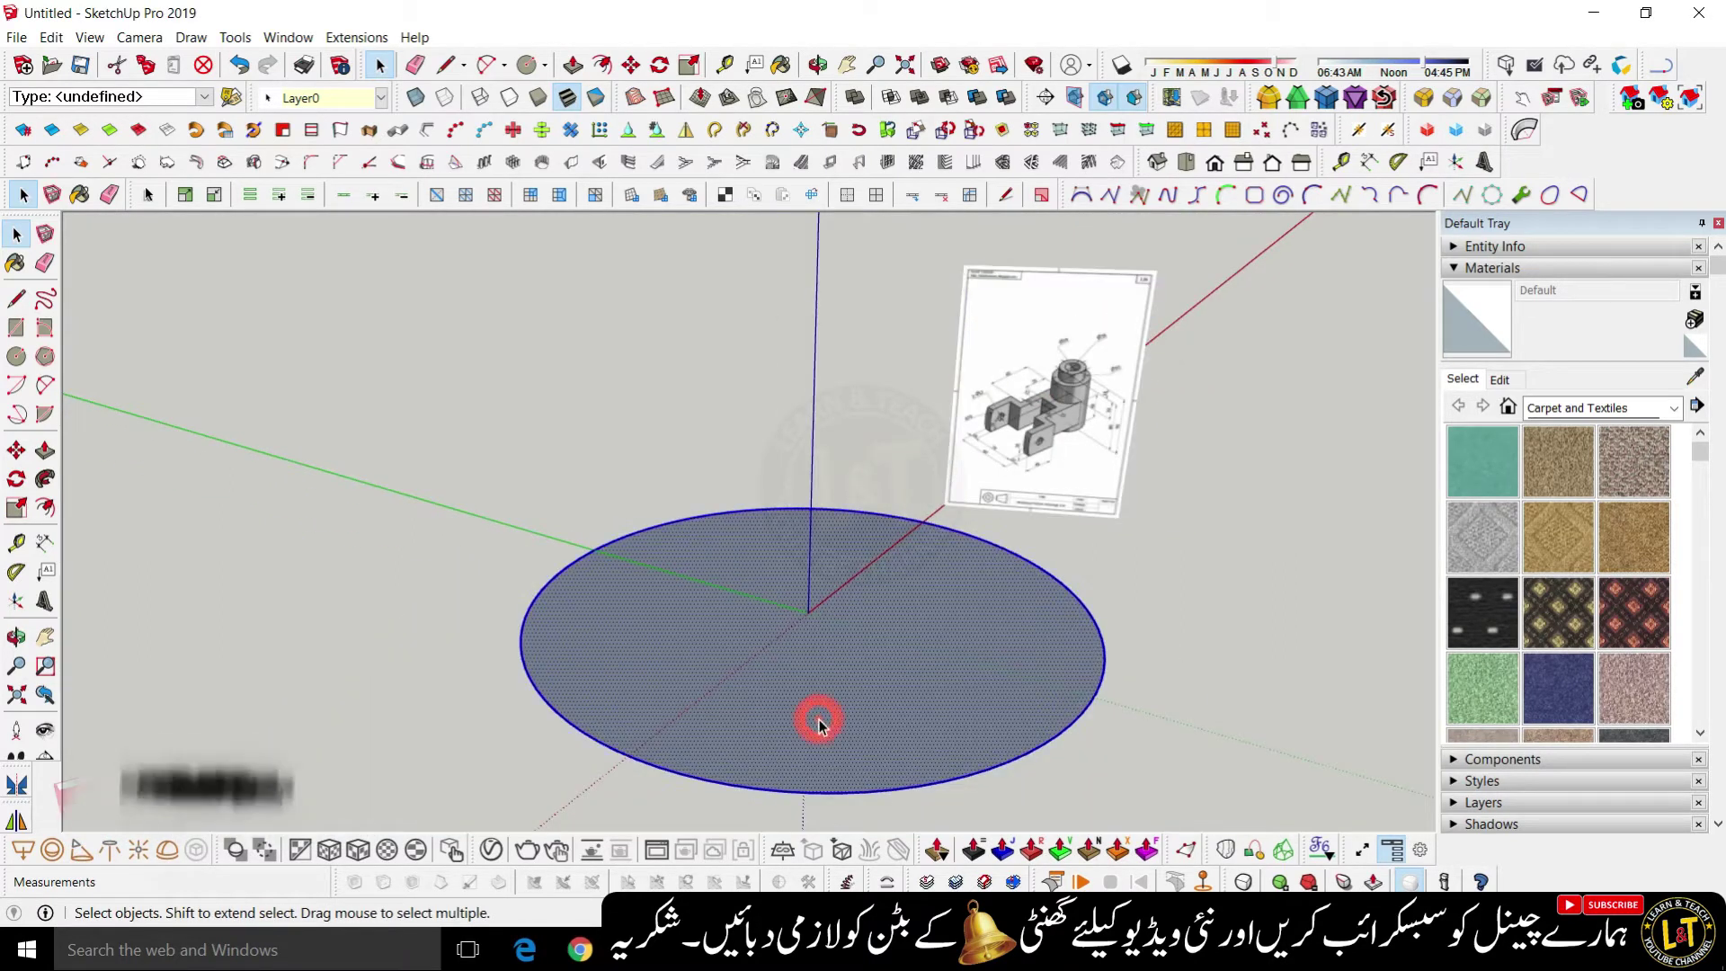
key(Delete)
- Draw an 88-sided circle with a 25 mm radius centred on the origin on the ground plane
key(c)
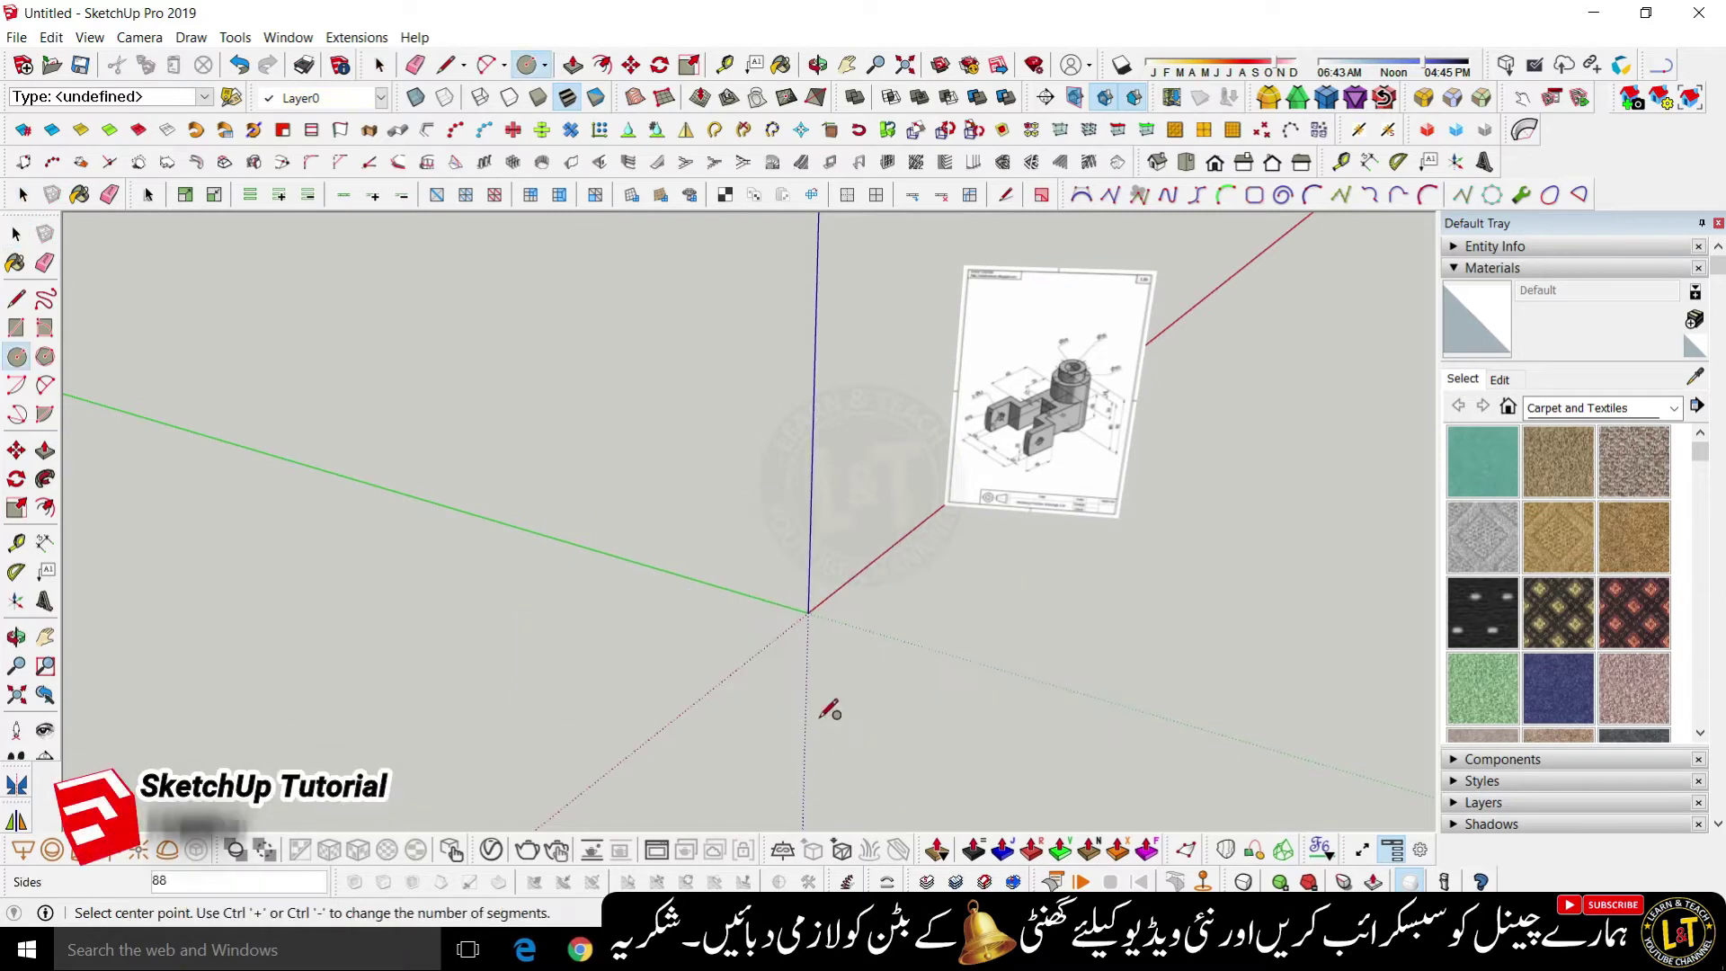
key(Escape)
scroll(809, 602, up, 2)
click(806, 608)
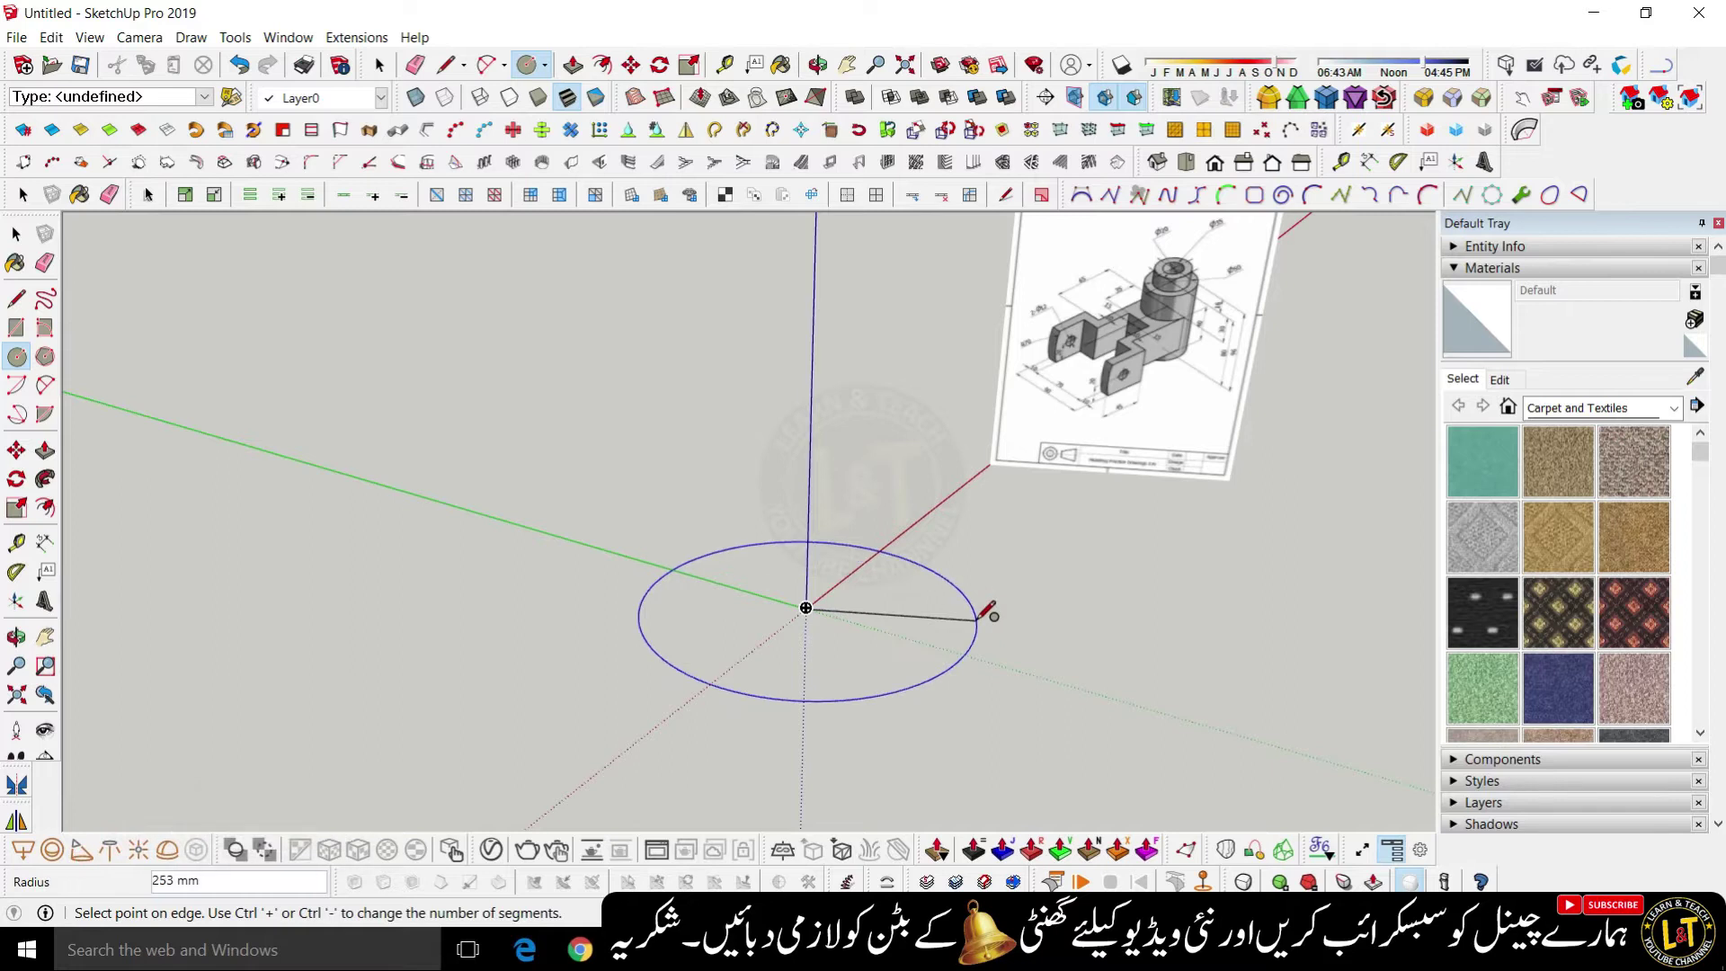
text(2)
key(Return)
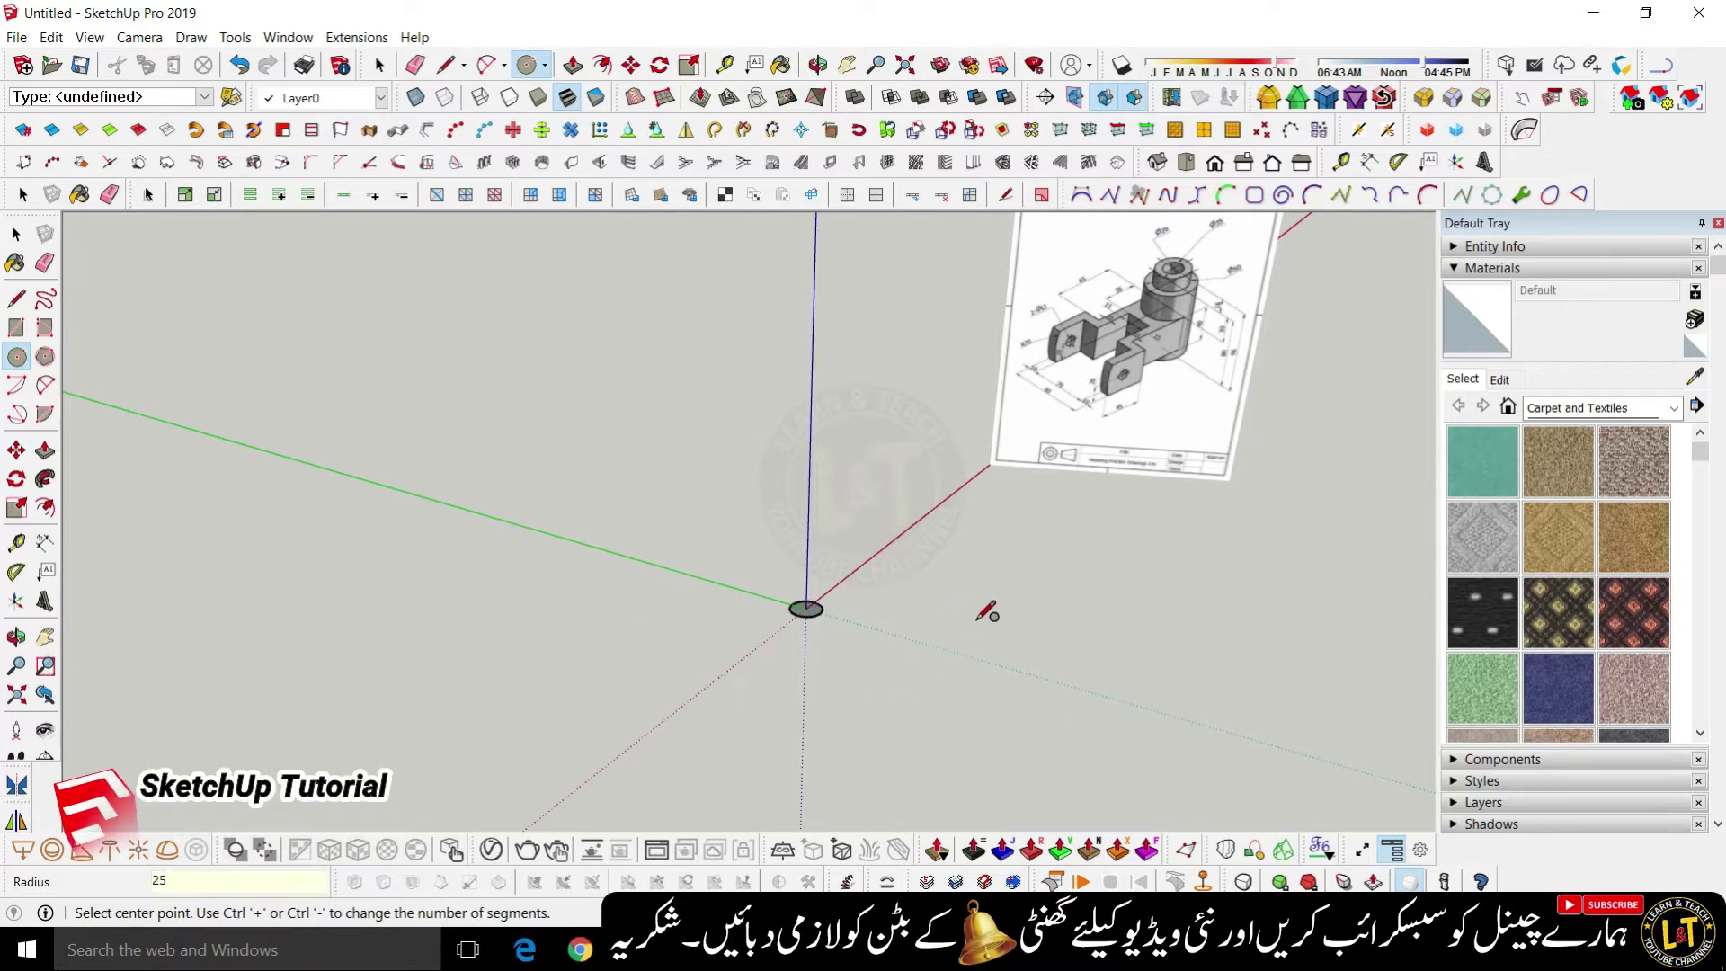
key(space)
- Dimension the circle's diameter, placing the label just outside its edge
scroll(790, 600, up, 2)
scroll(815, 602, up, 2)
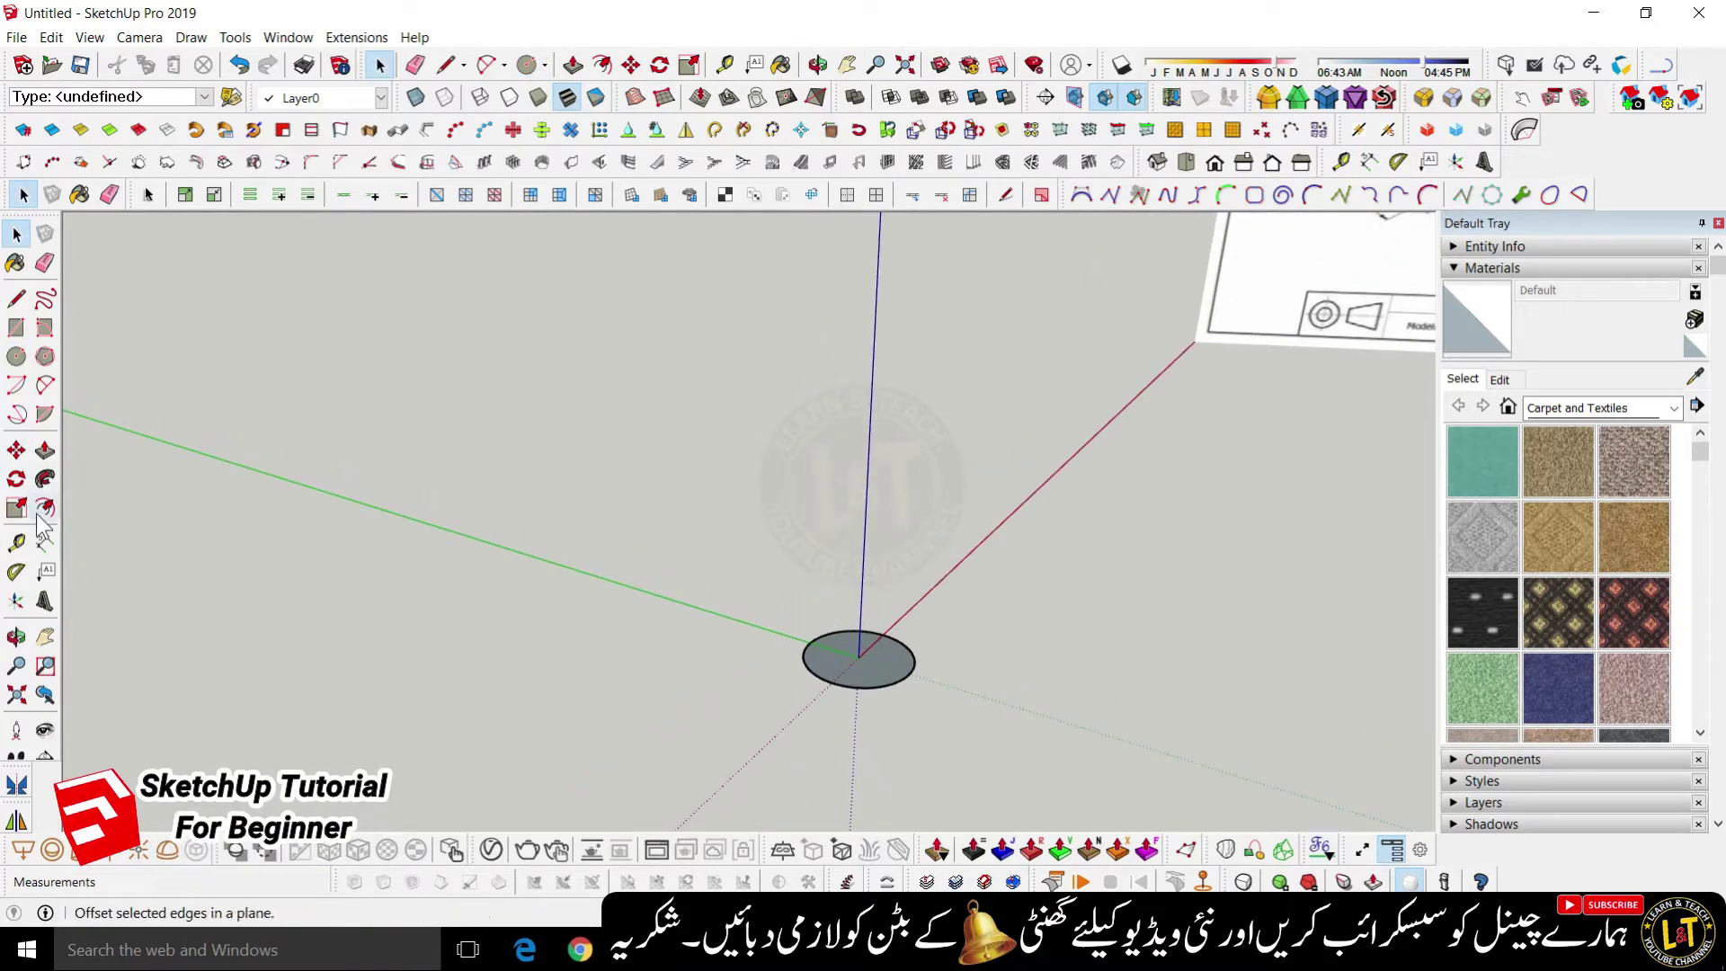
click(45, 546)
click(911, 666)
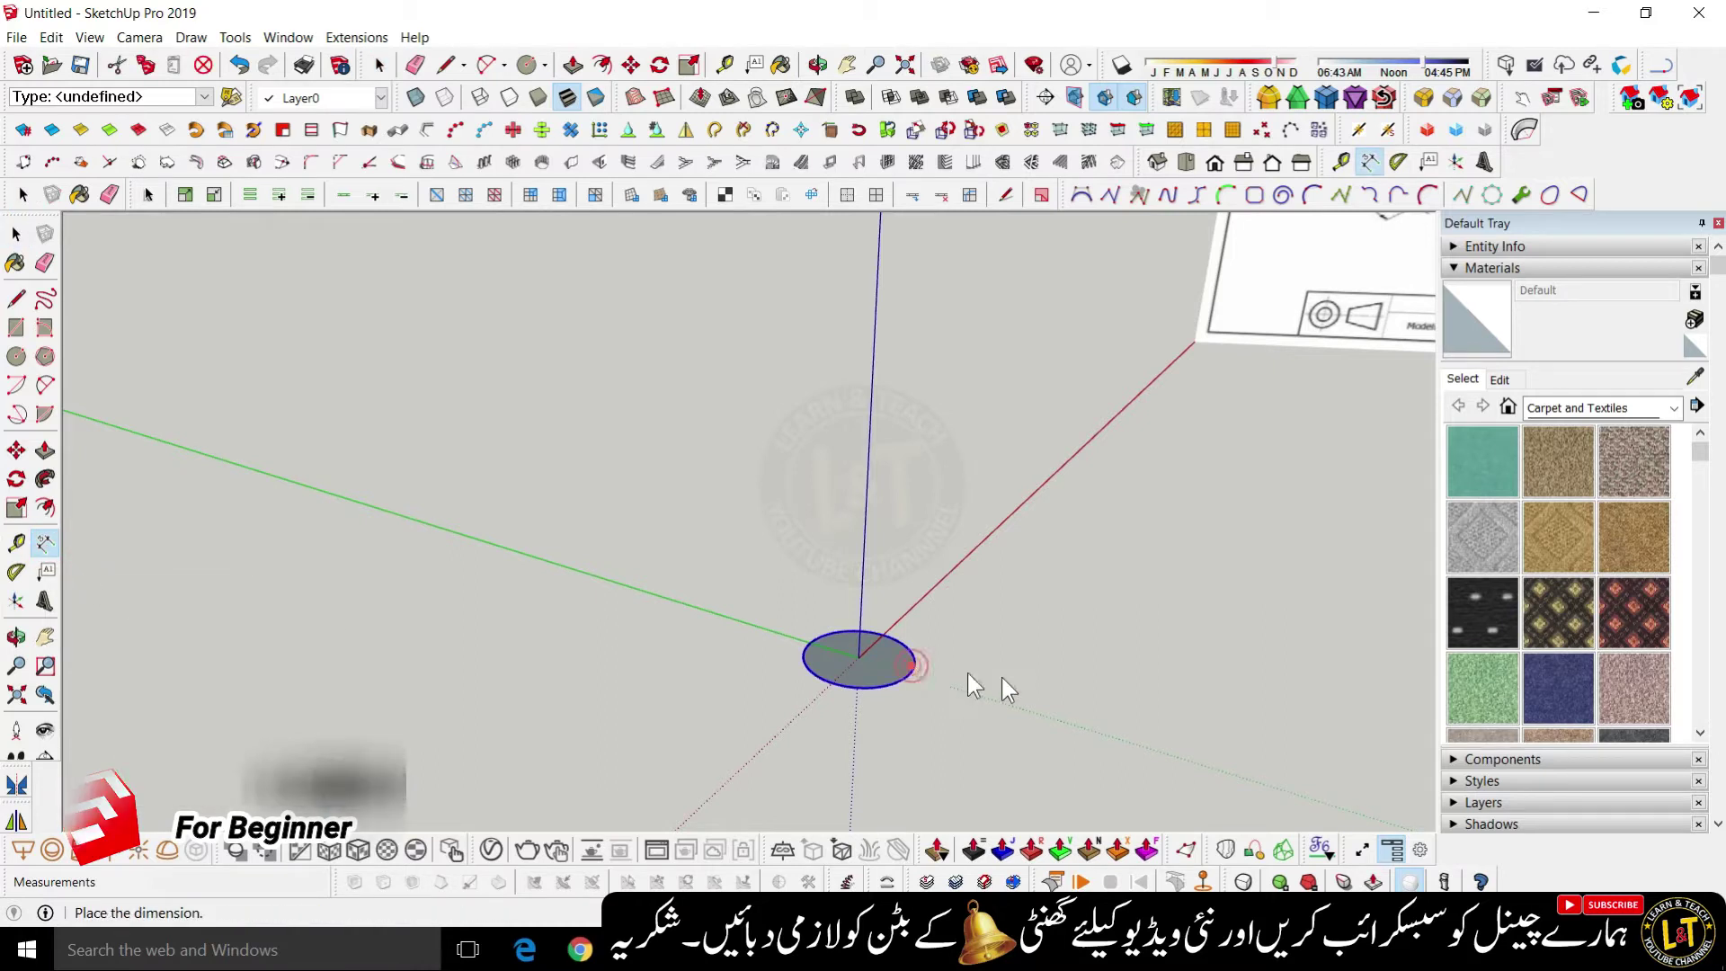
click(1001, 677)
scroll(887, 676, down, 3)
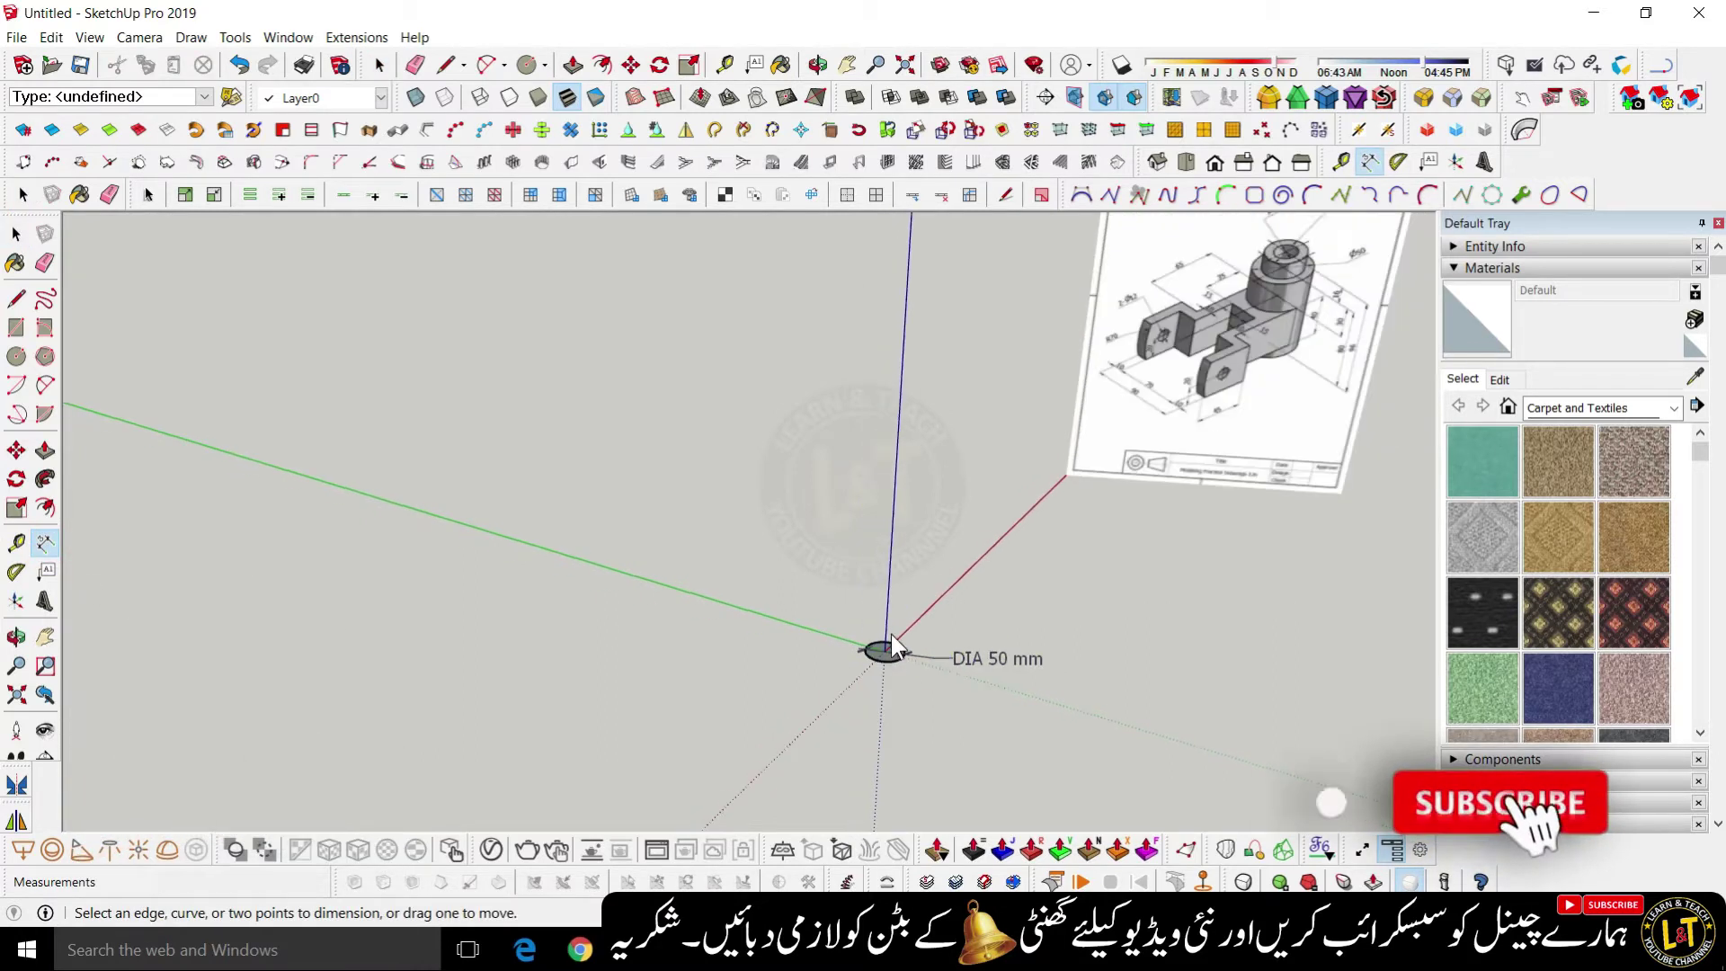
scroll(1309, 270, up, 3)
scroll(1310, 270, down, 3)
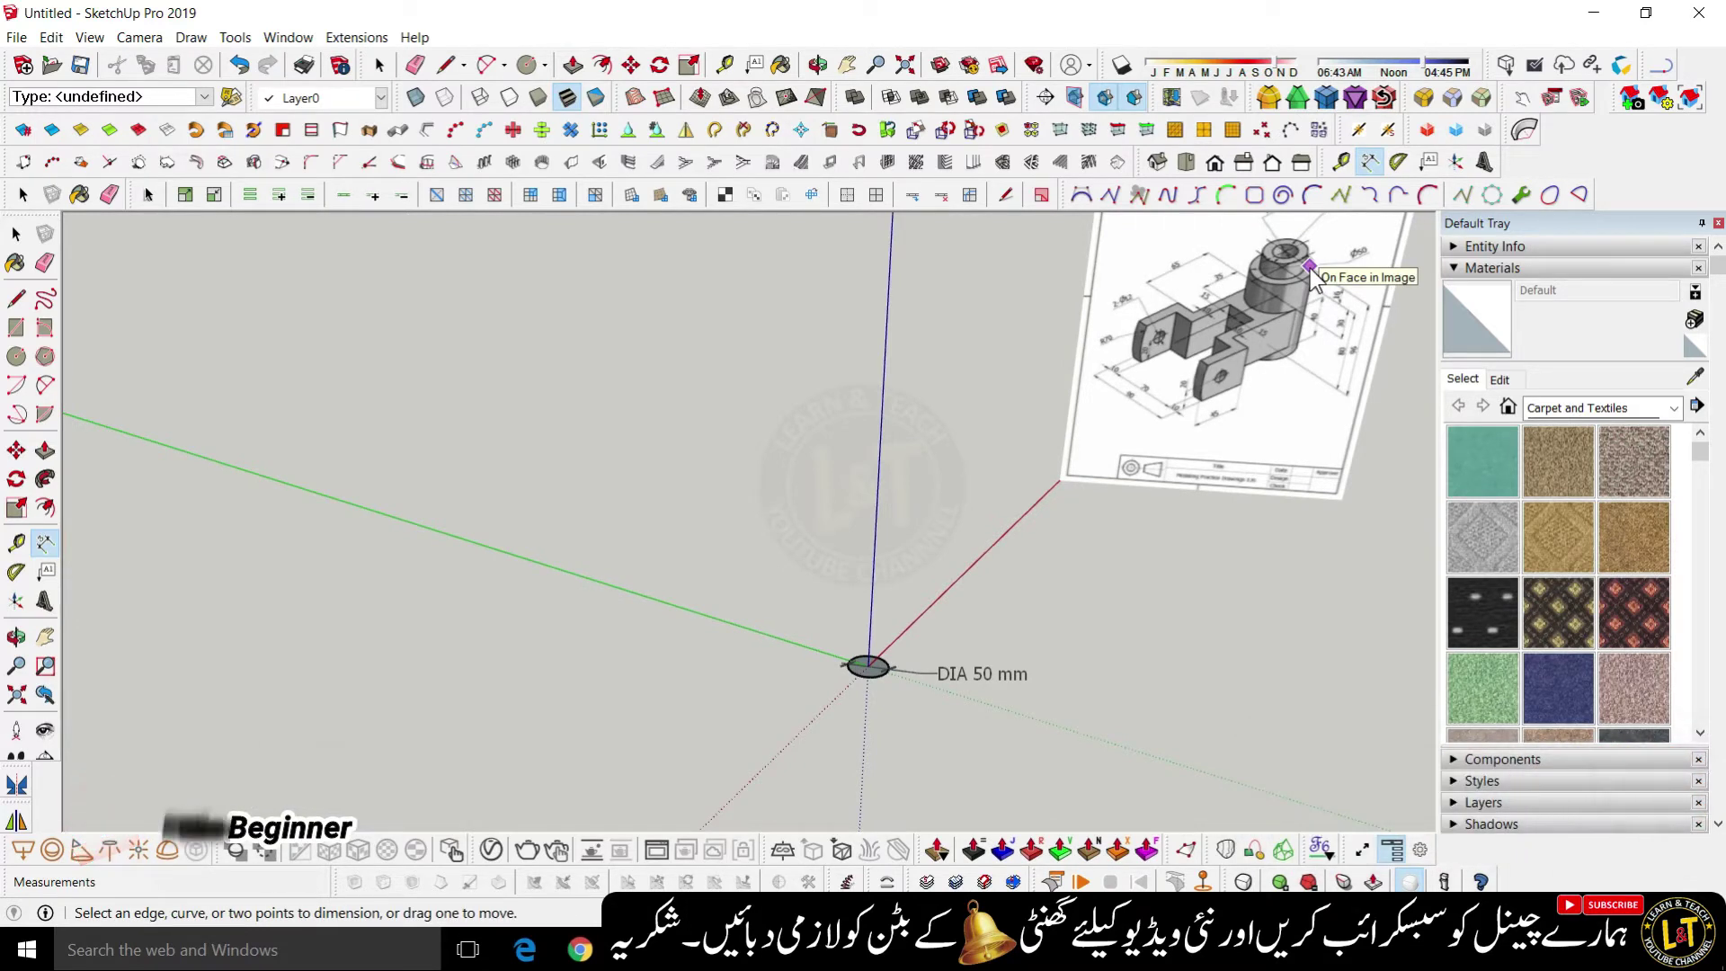
- Erase the diameter dimension from the circle at the origin
key(e)
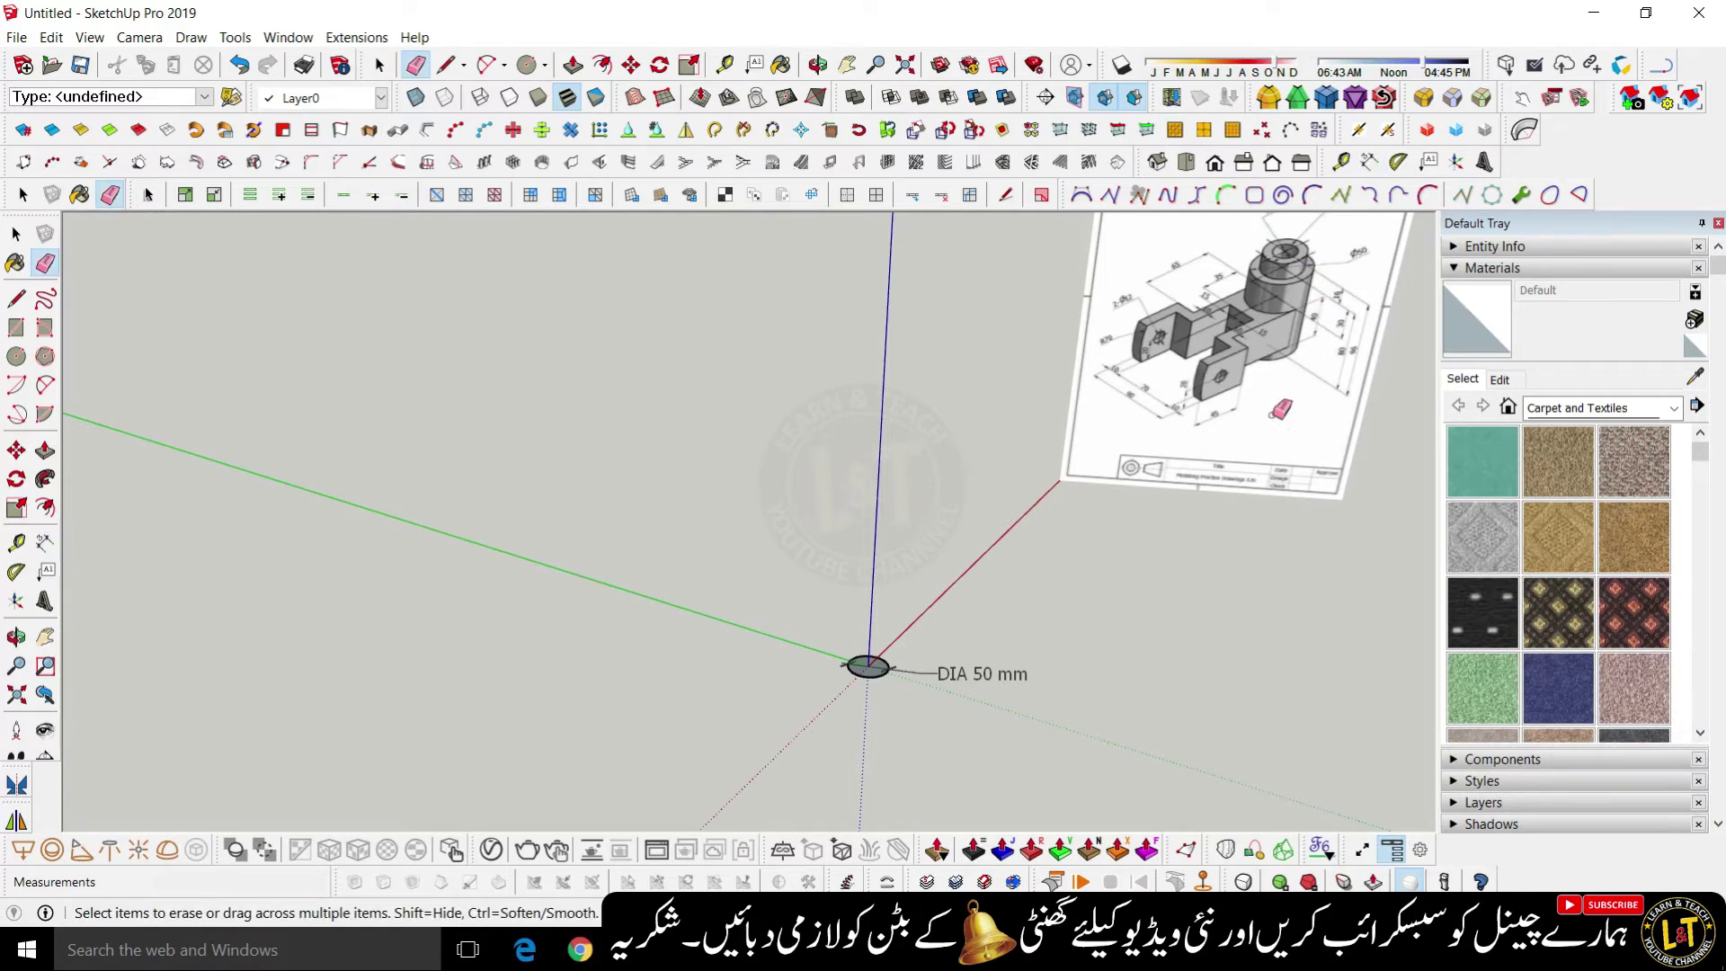
click(921, 673)
key(space)
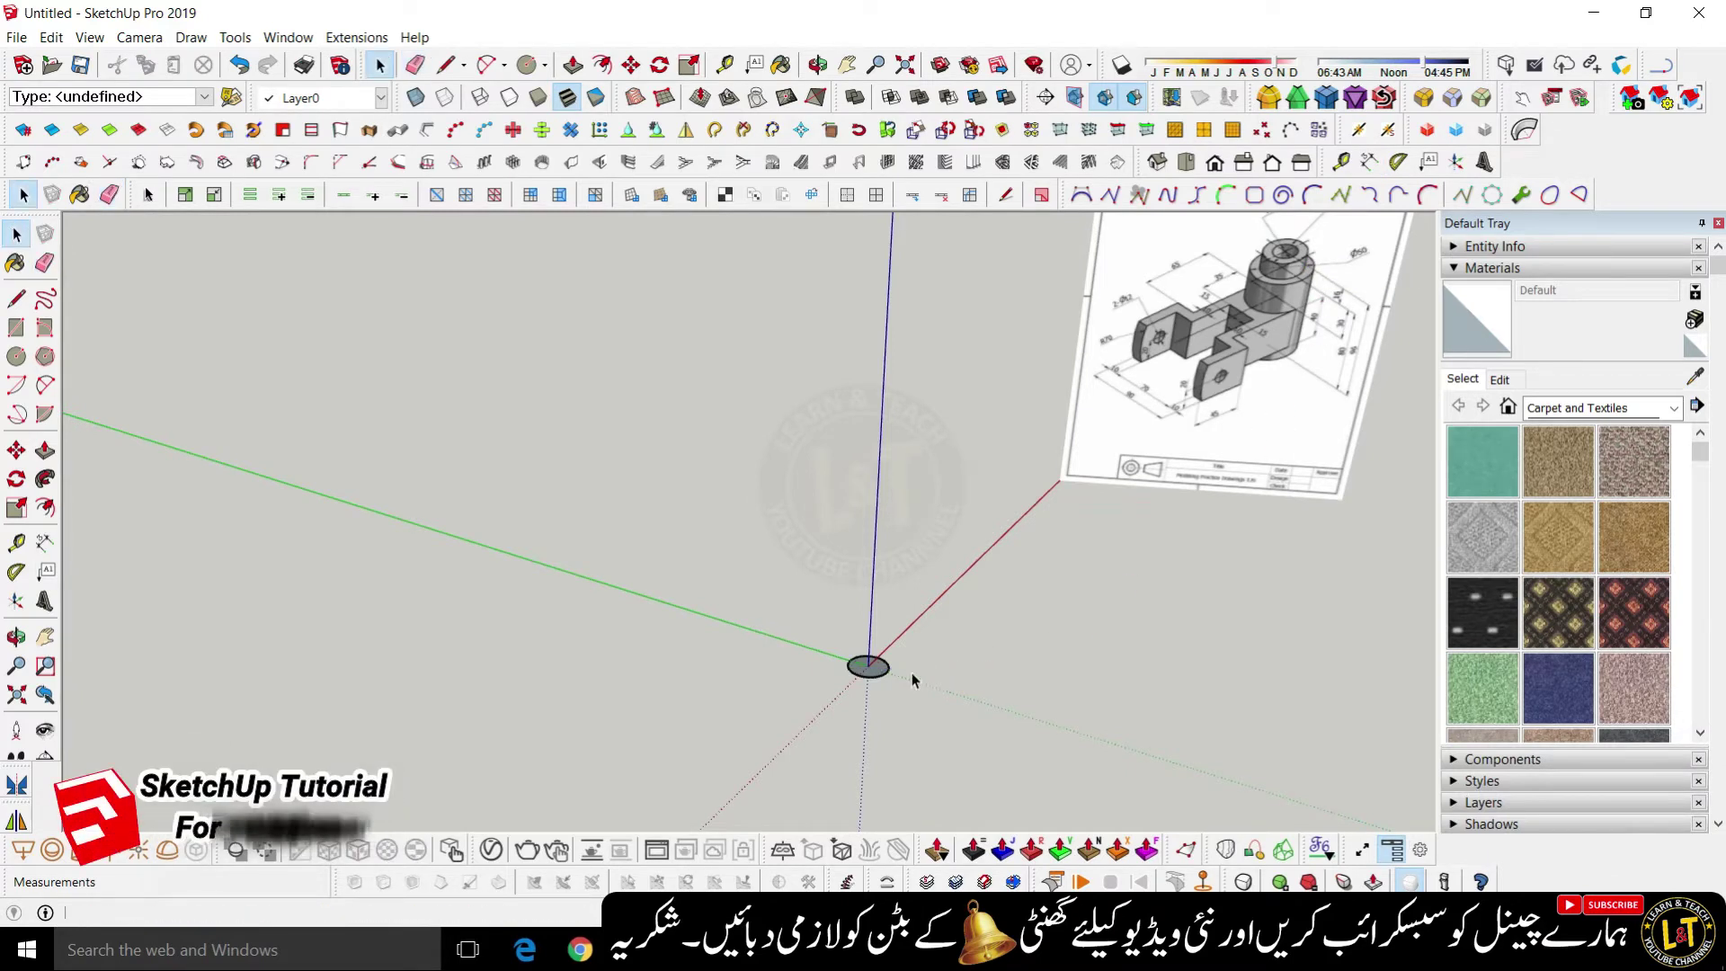
- Examine the reference drawing for the stepped cylinder's diameters and heights
scroll(1265, 329, up, 2)
scroll(1254, 271, down, 3)
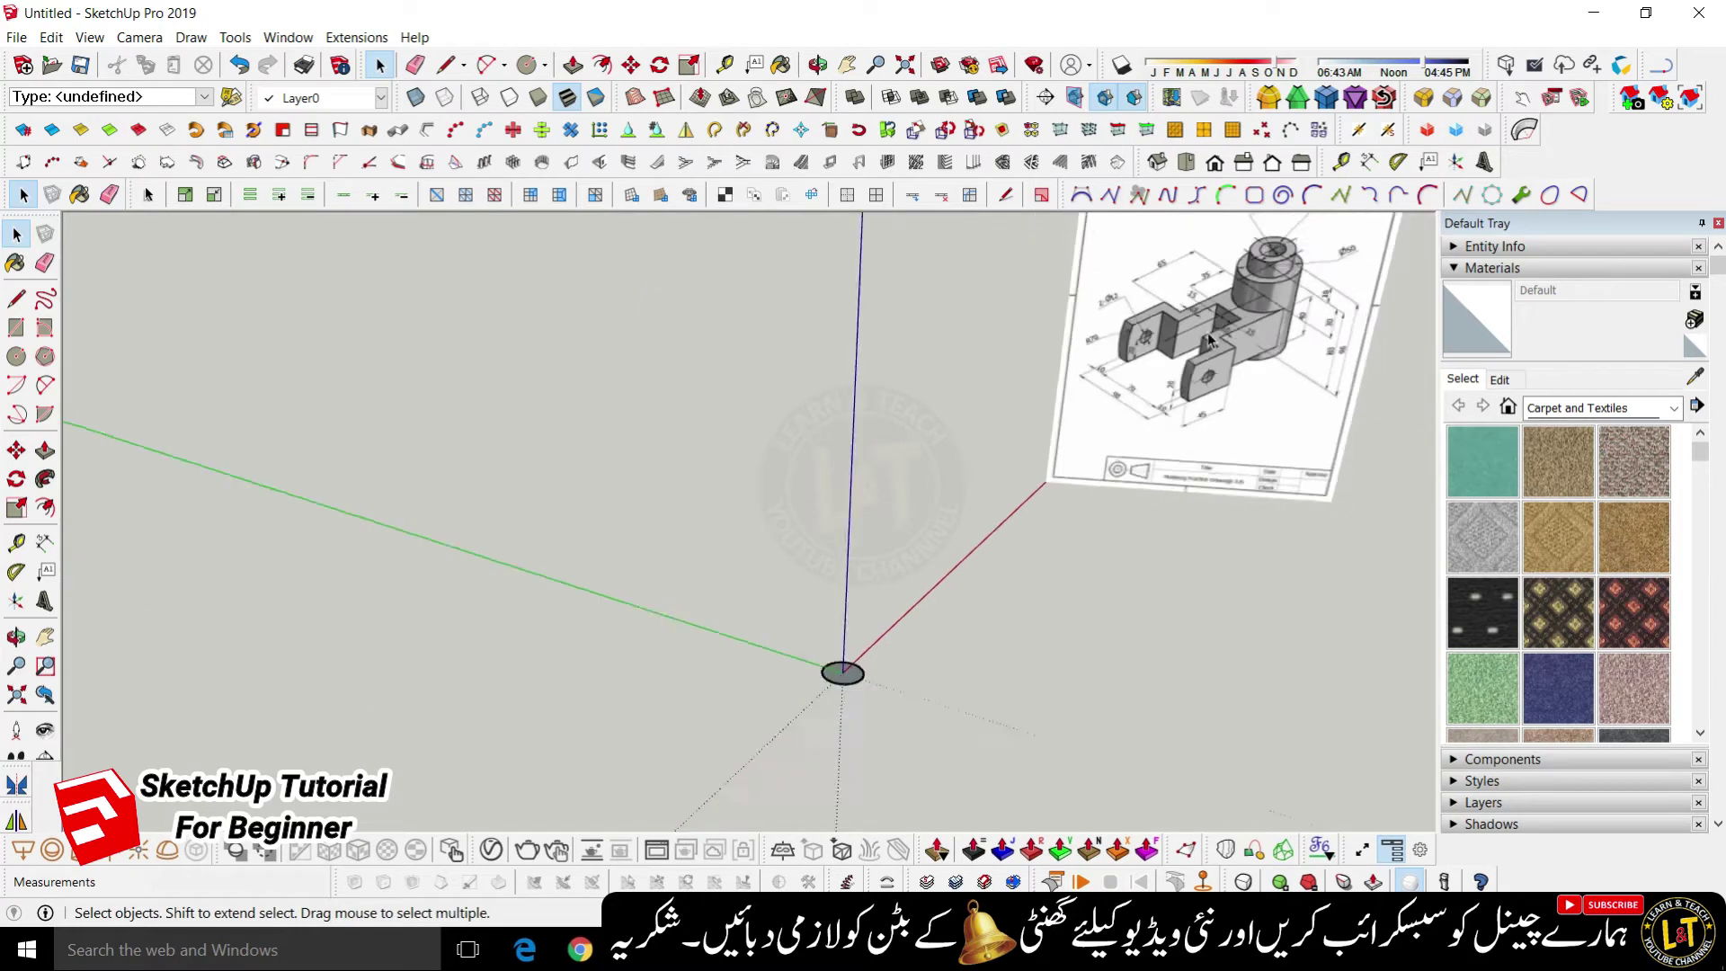
scroll(1250, 287, up, 5)
middle_drag(1237, 321, 1226, 428)
scroll(1225, 435, down, 3)
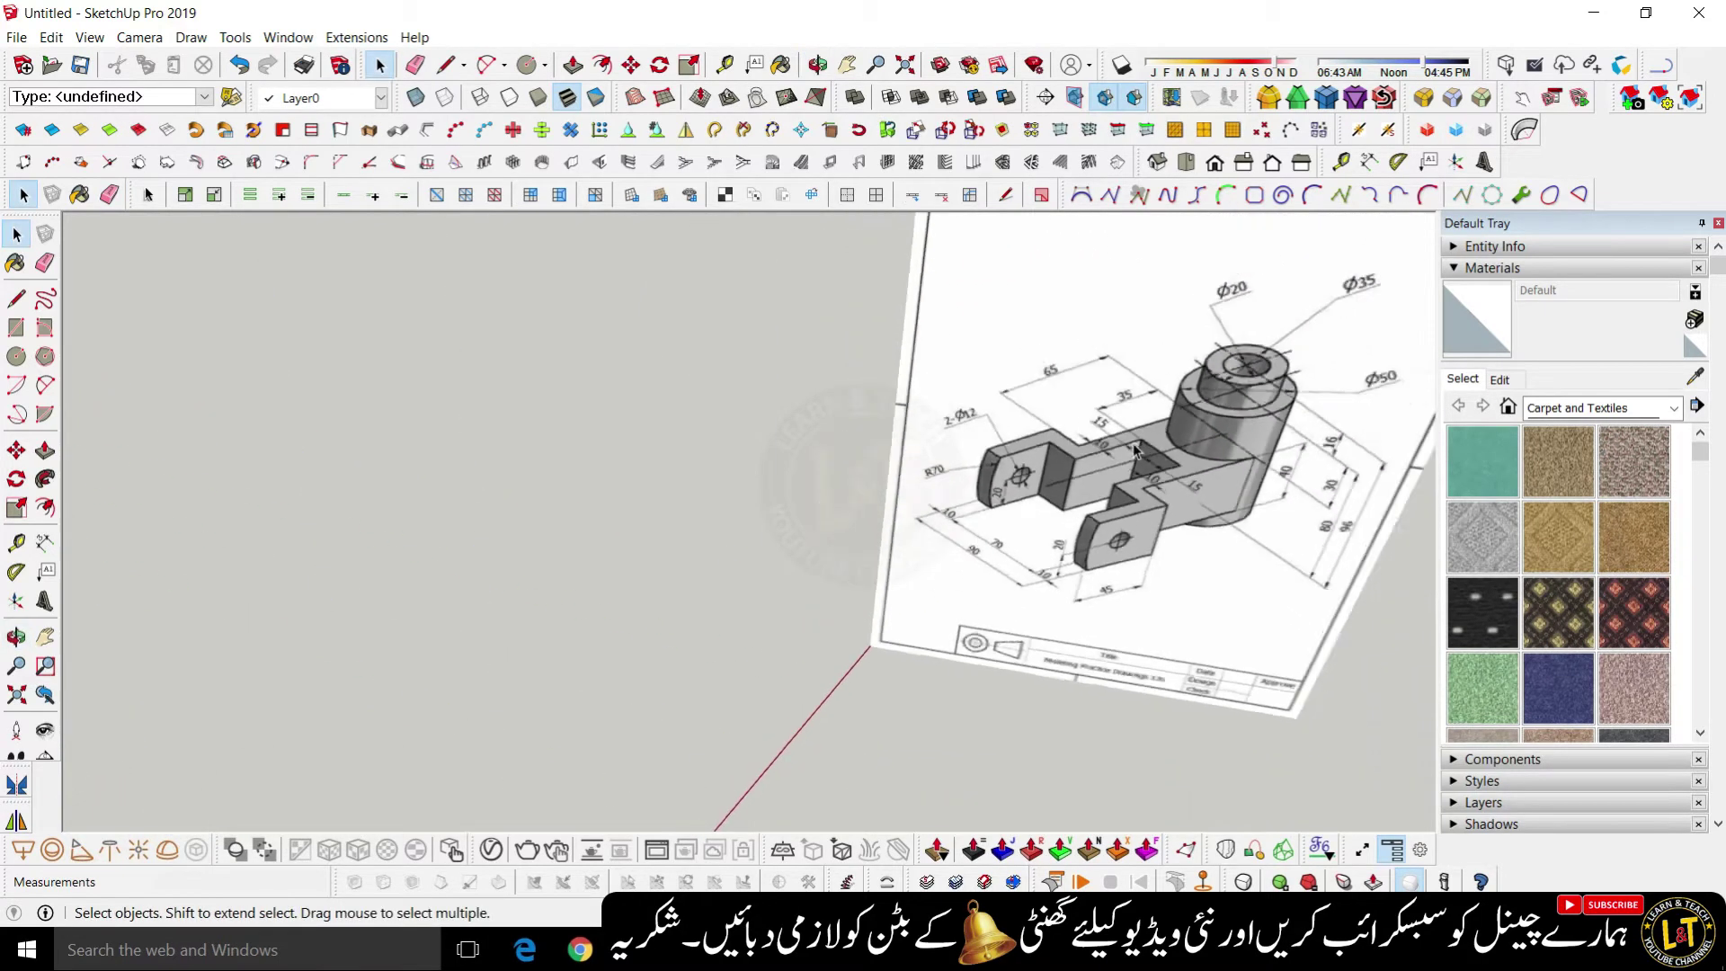
scroll(1335, 474, up, 5)
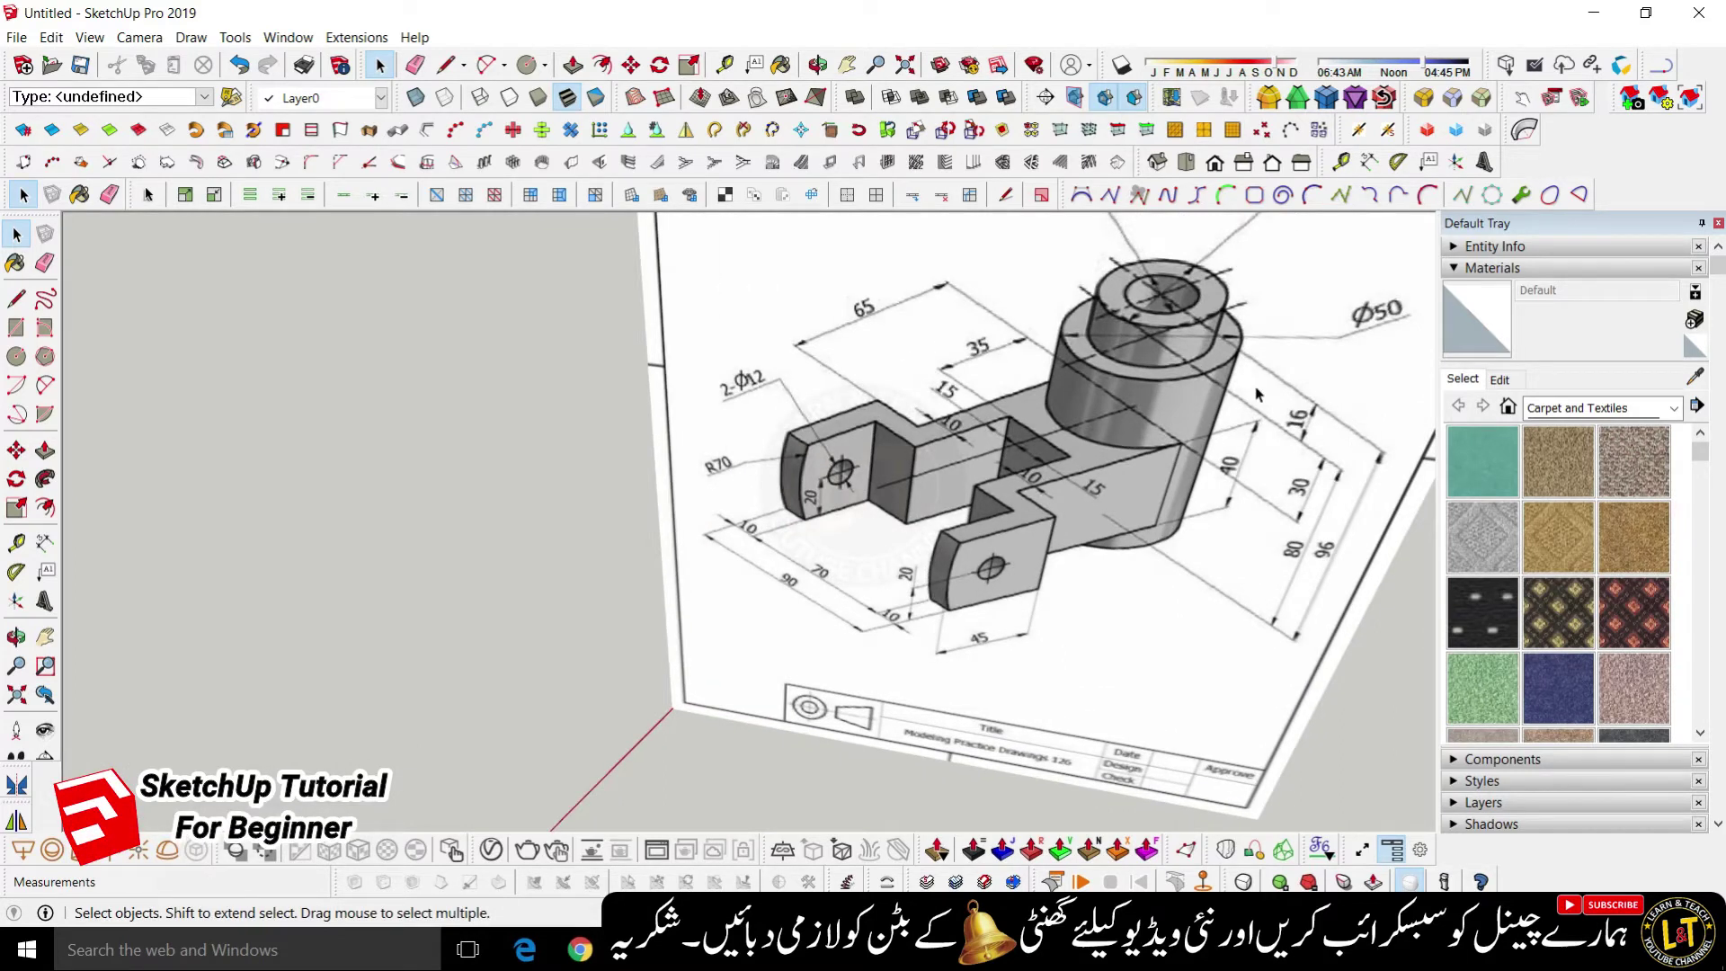
scroll(1256, 393, down, 2)
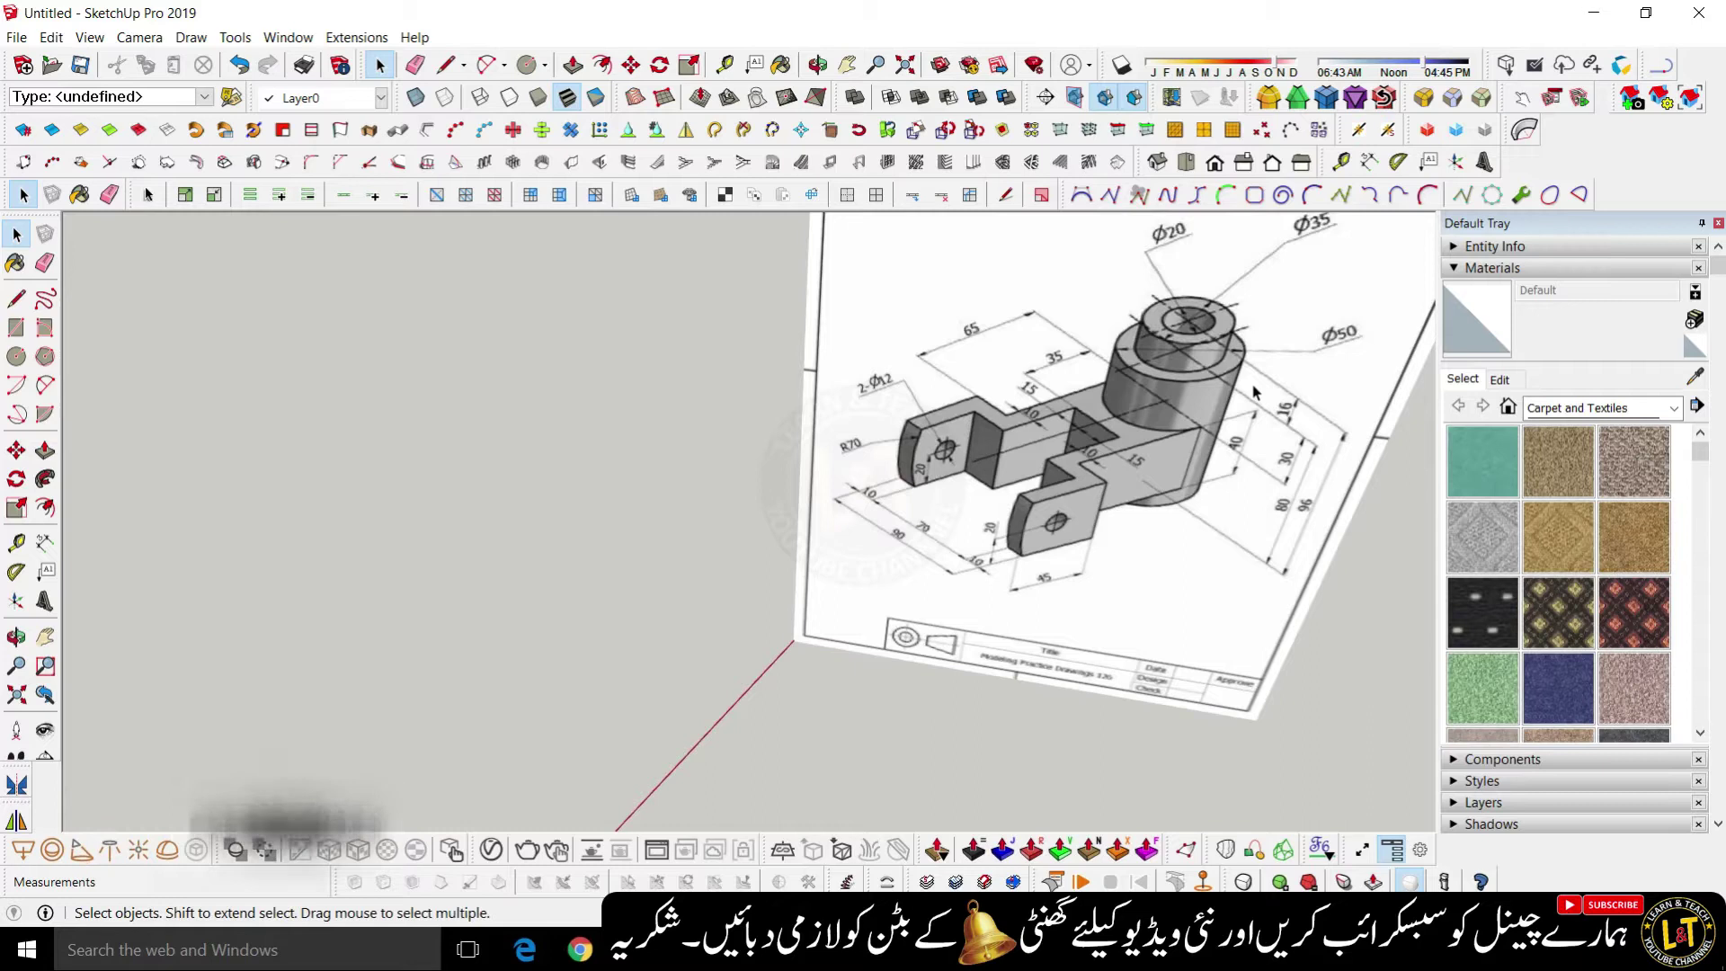
scroll(1242, 373, down, 1)
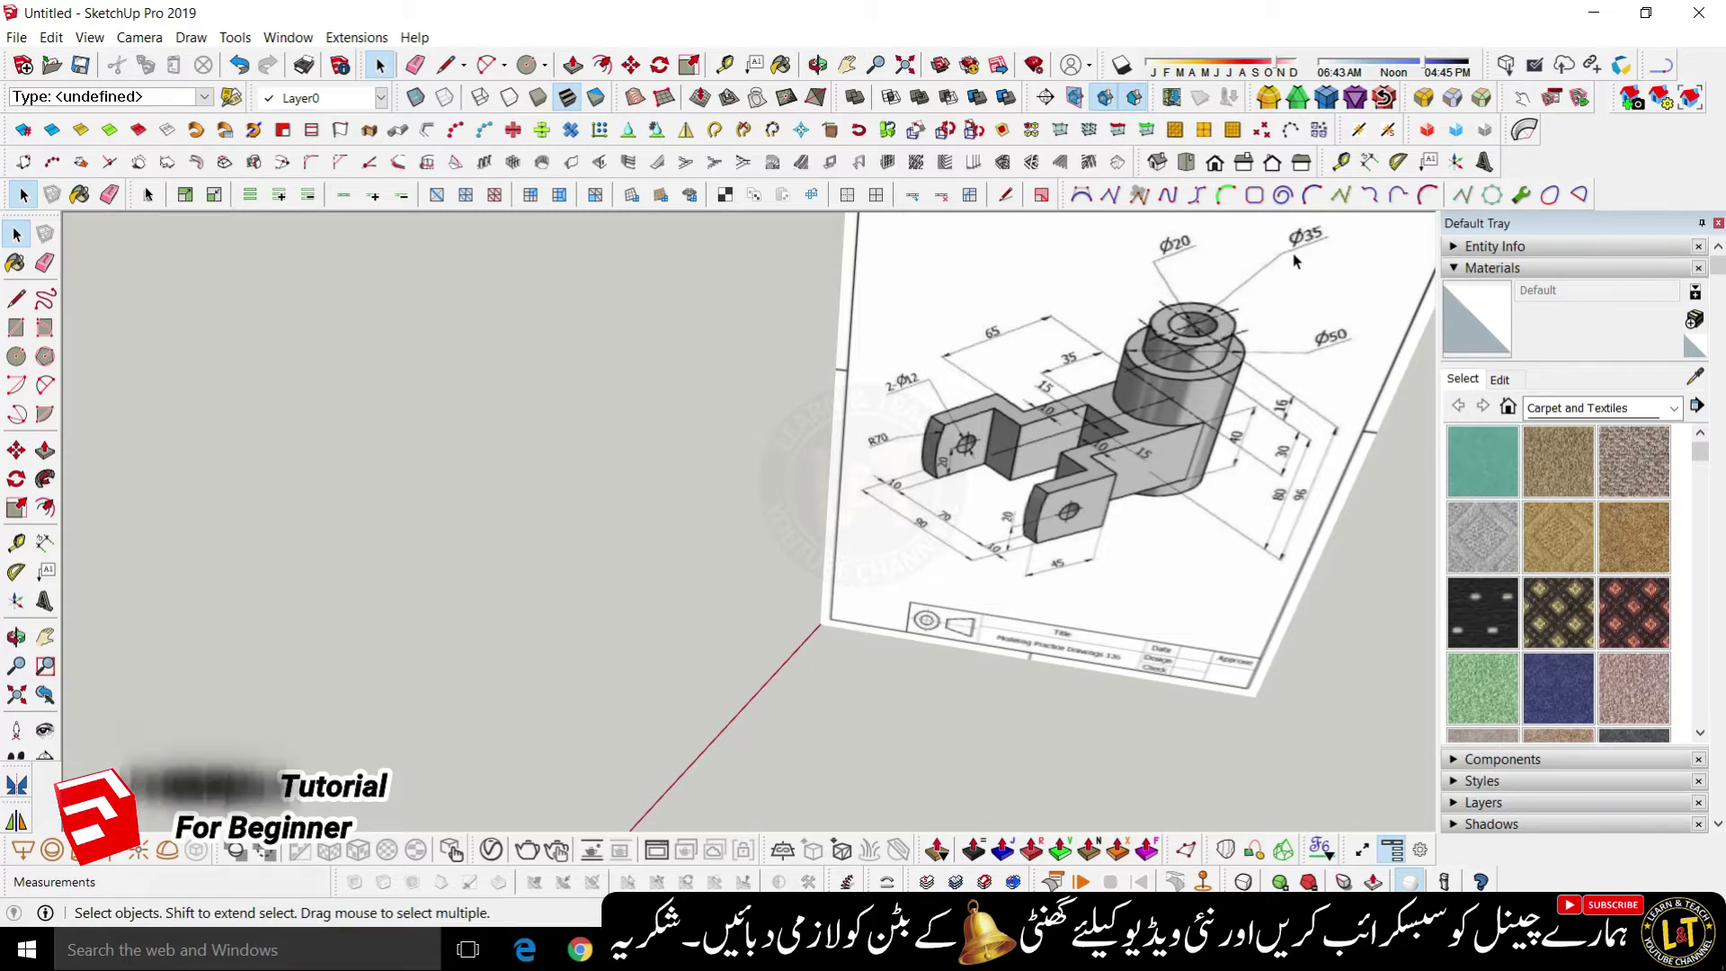
scroll(1093, 259, down, 3)
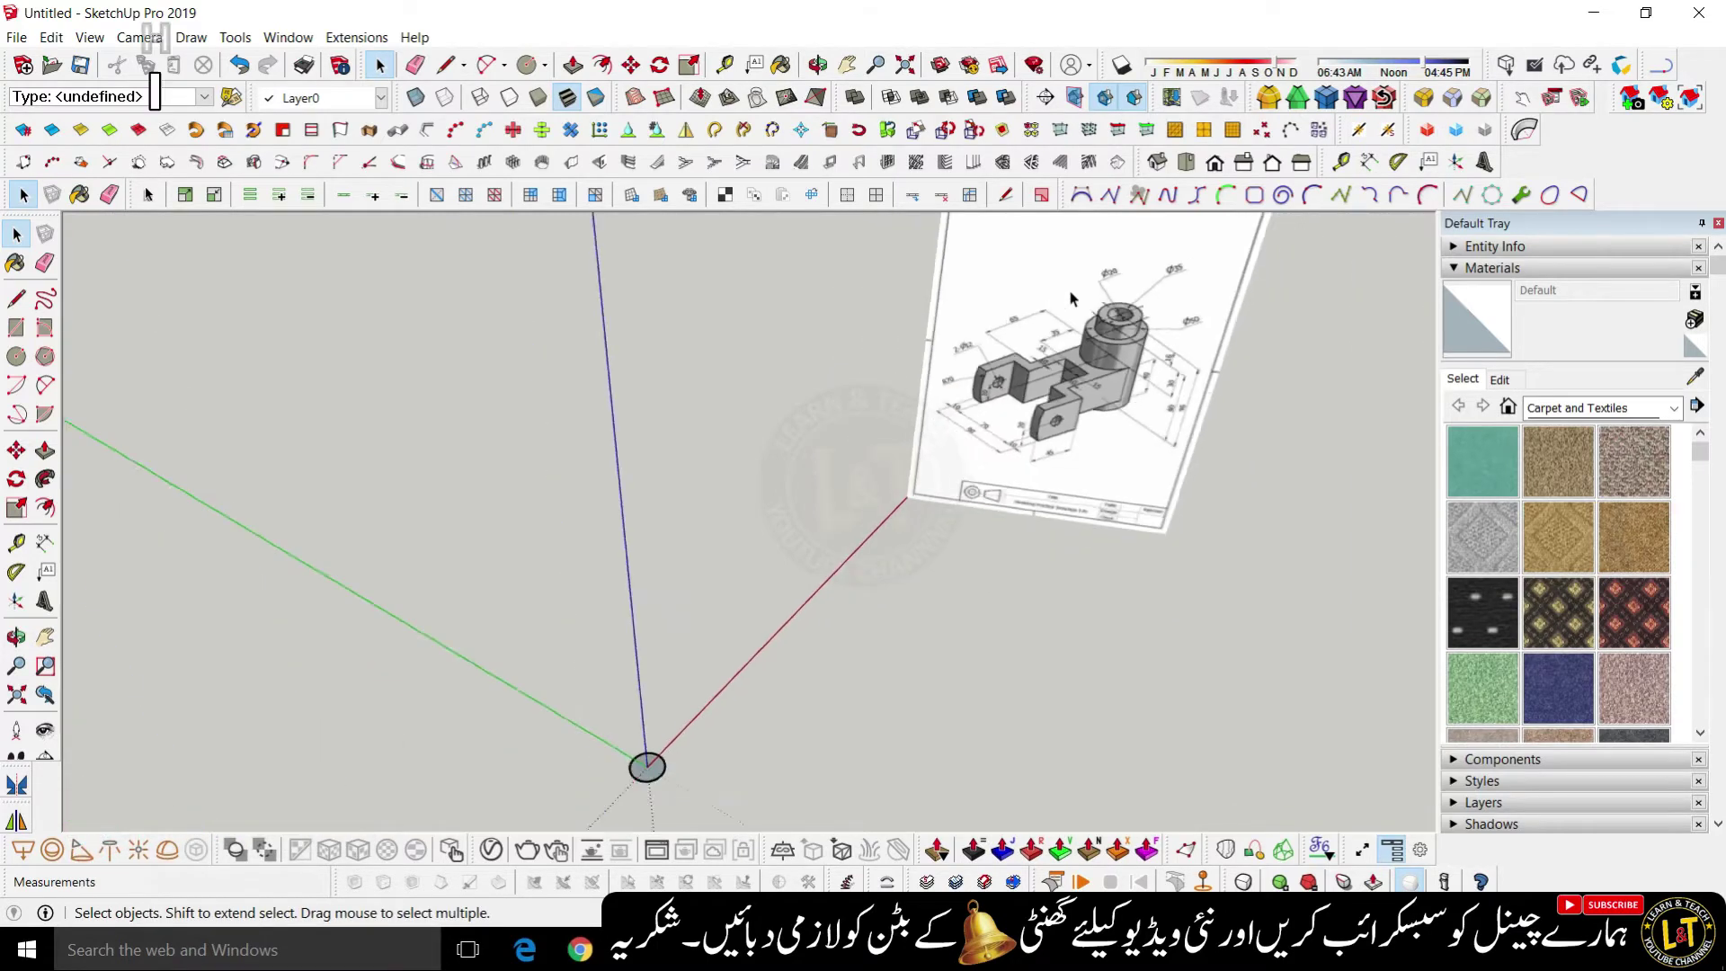
- Offset the circle's edge inward, entering 17 mm and correcting it to 17.5 mm
scroll(782, 649, up, 5)
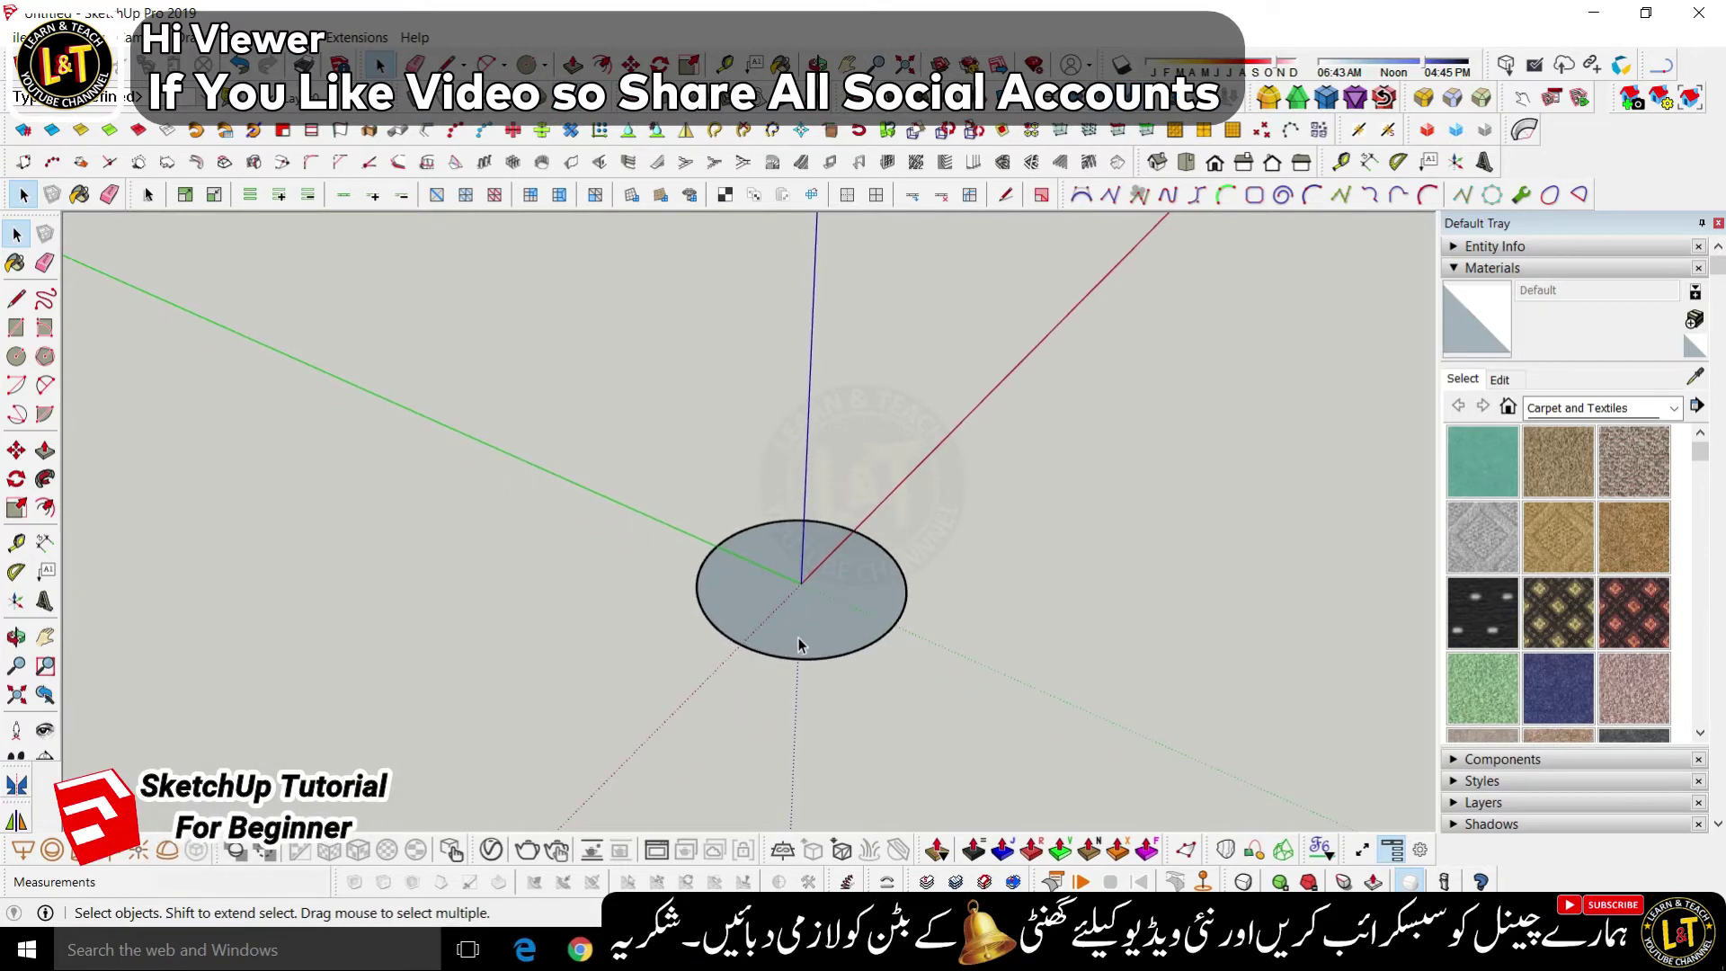
key(c)
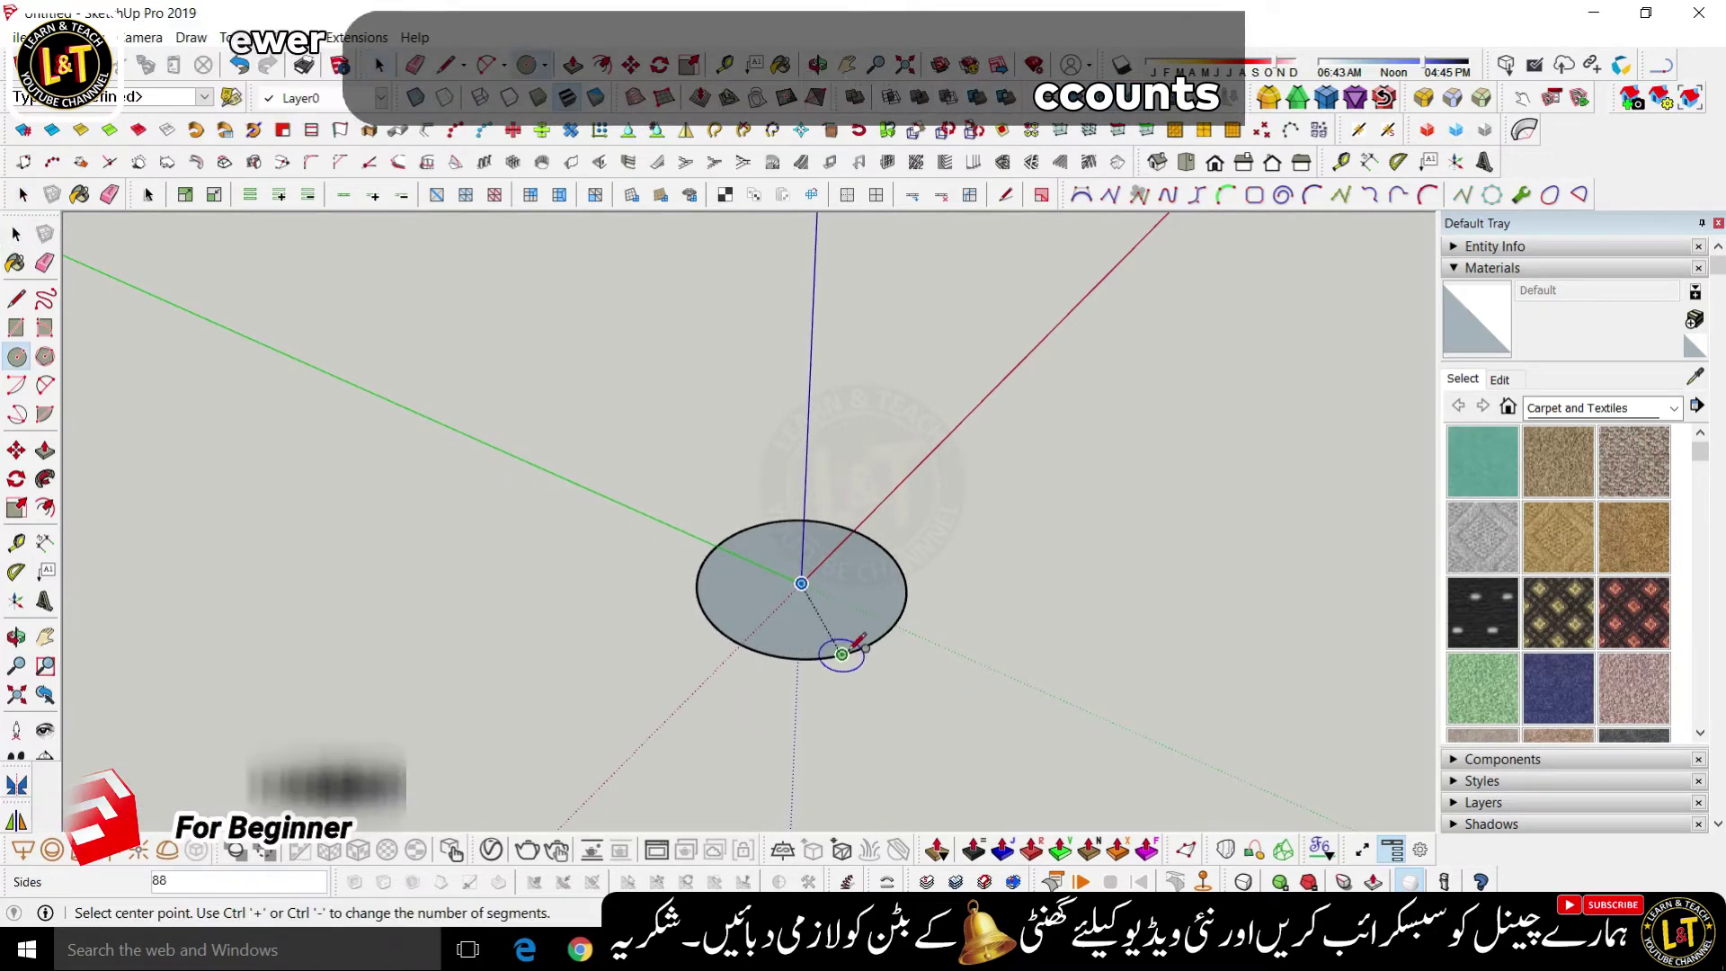
key(f)
click(832, 656)
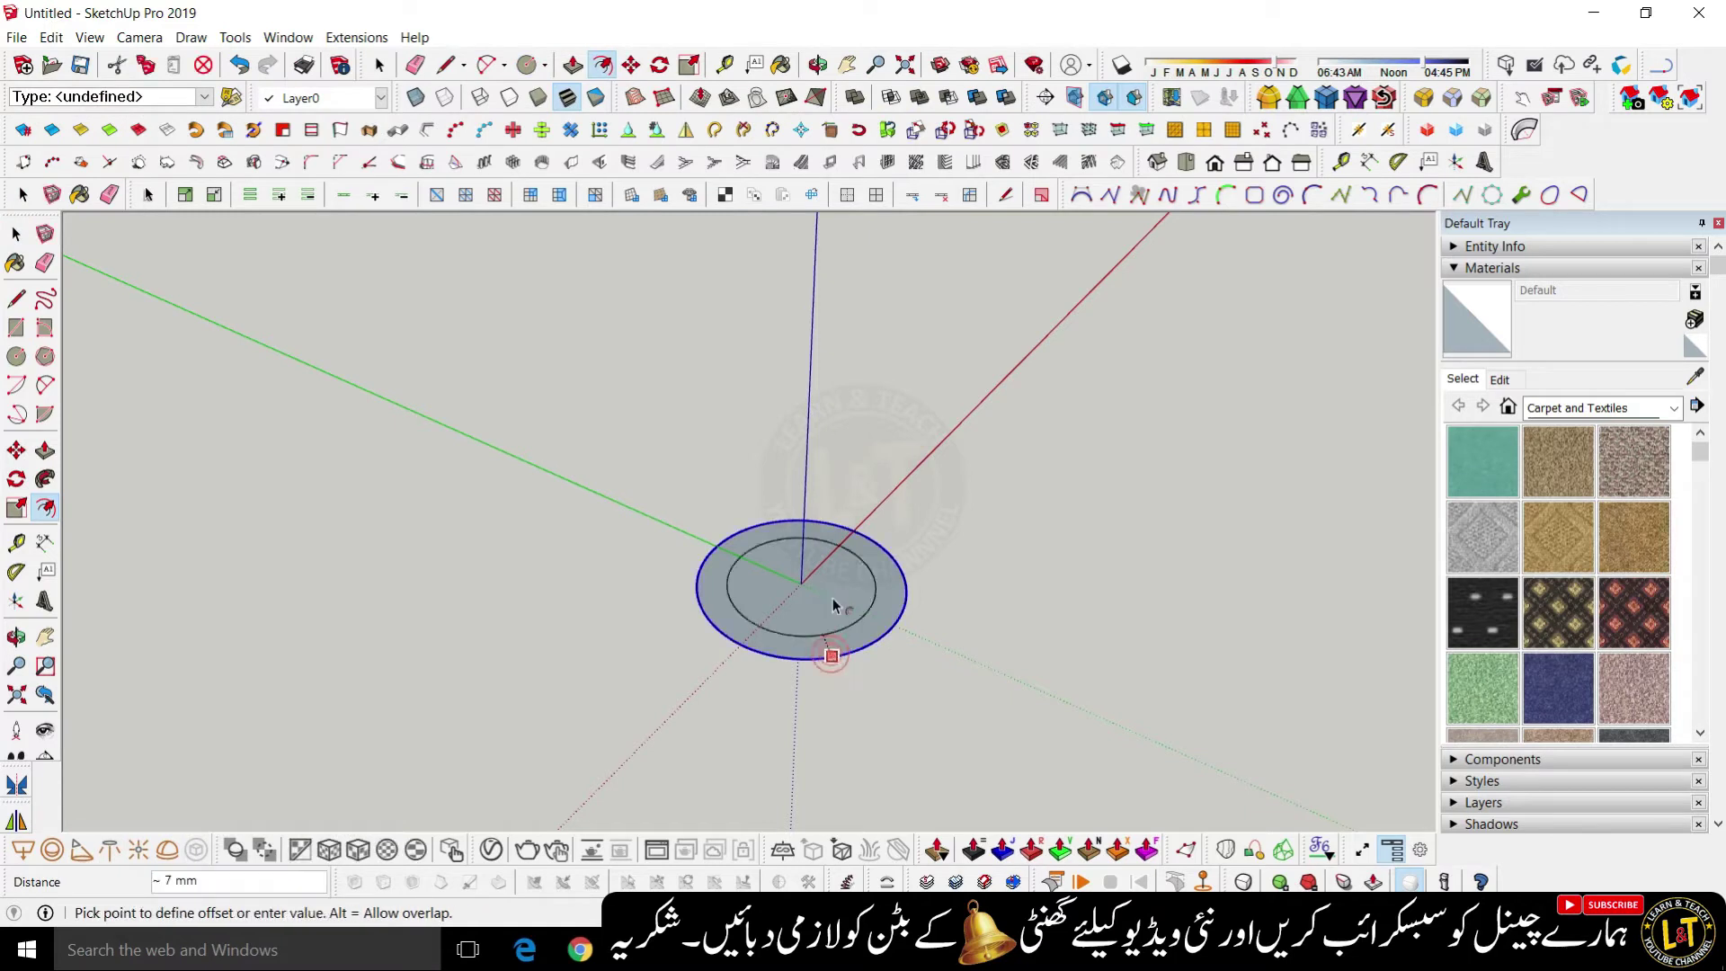
text(17)
key(Return)
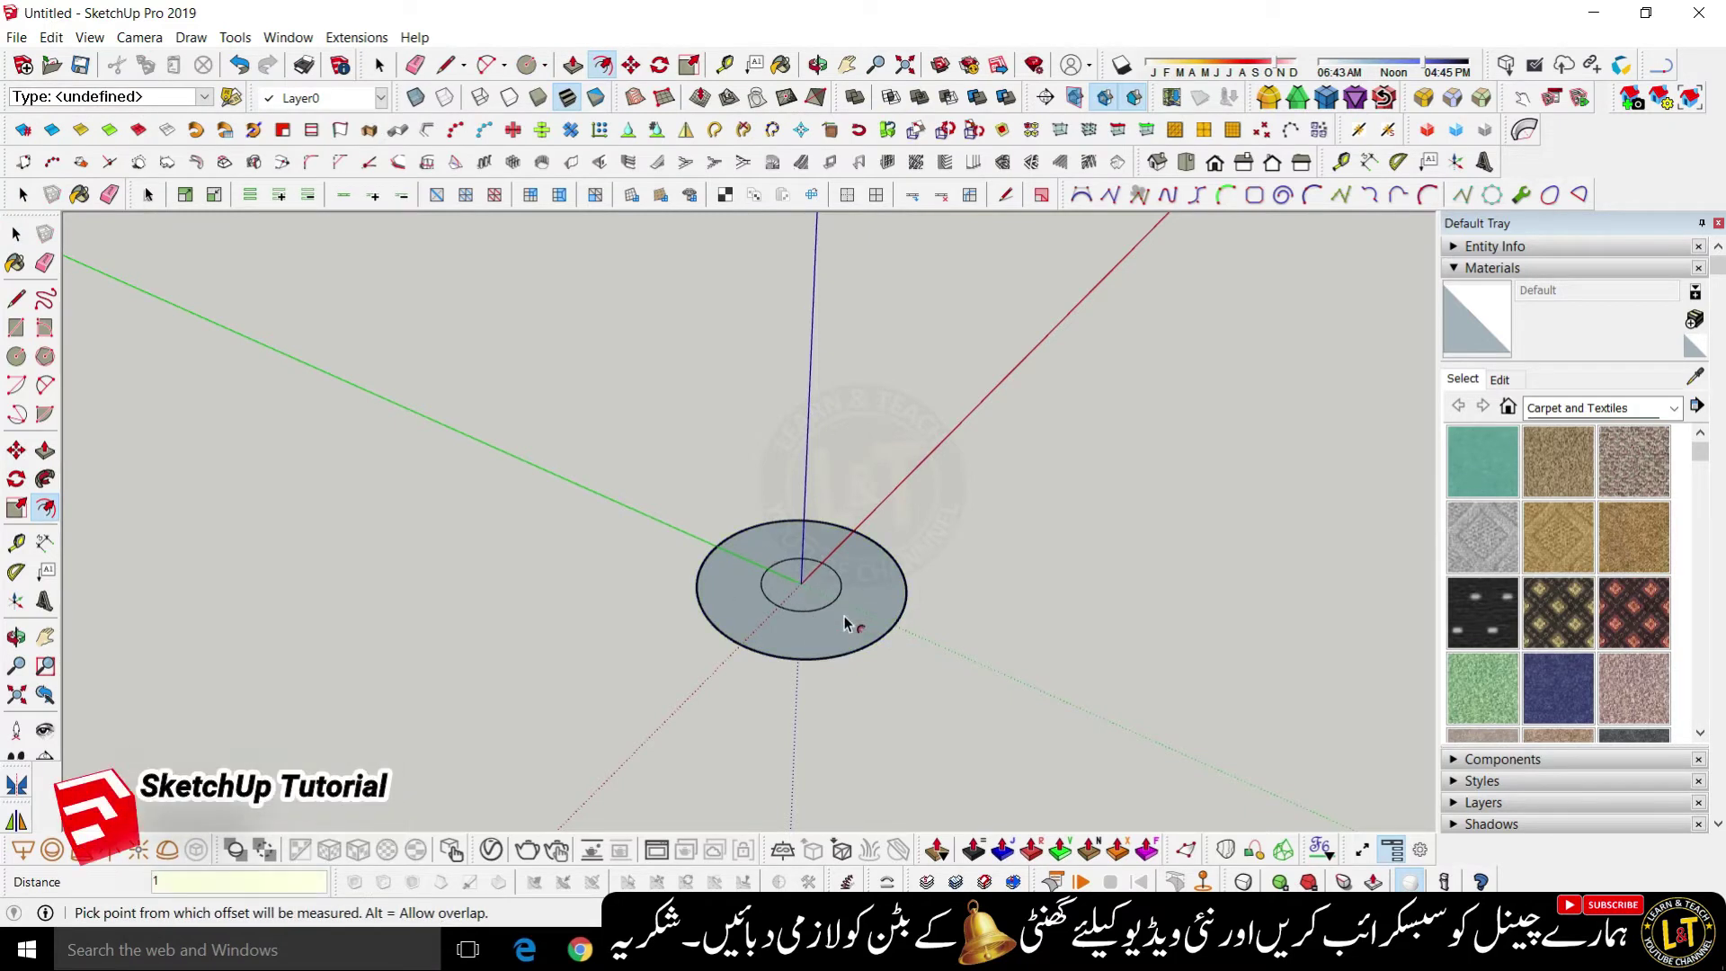
text(.5)
key(Return)
click(844, 617)
- Check the cylinder's diameters on the reference drawing and undo the inner circle
scroll(678, 696, down, 6)
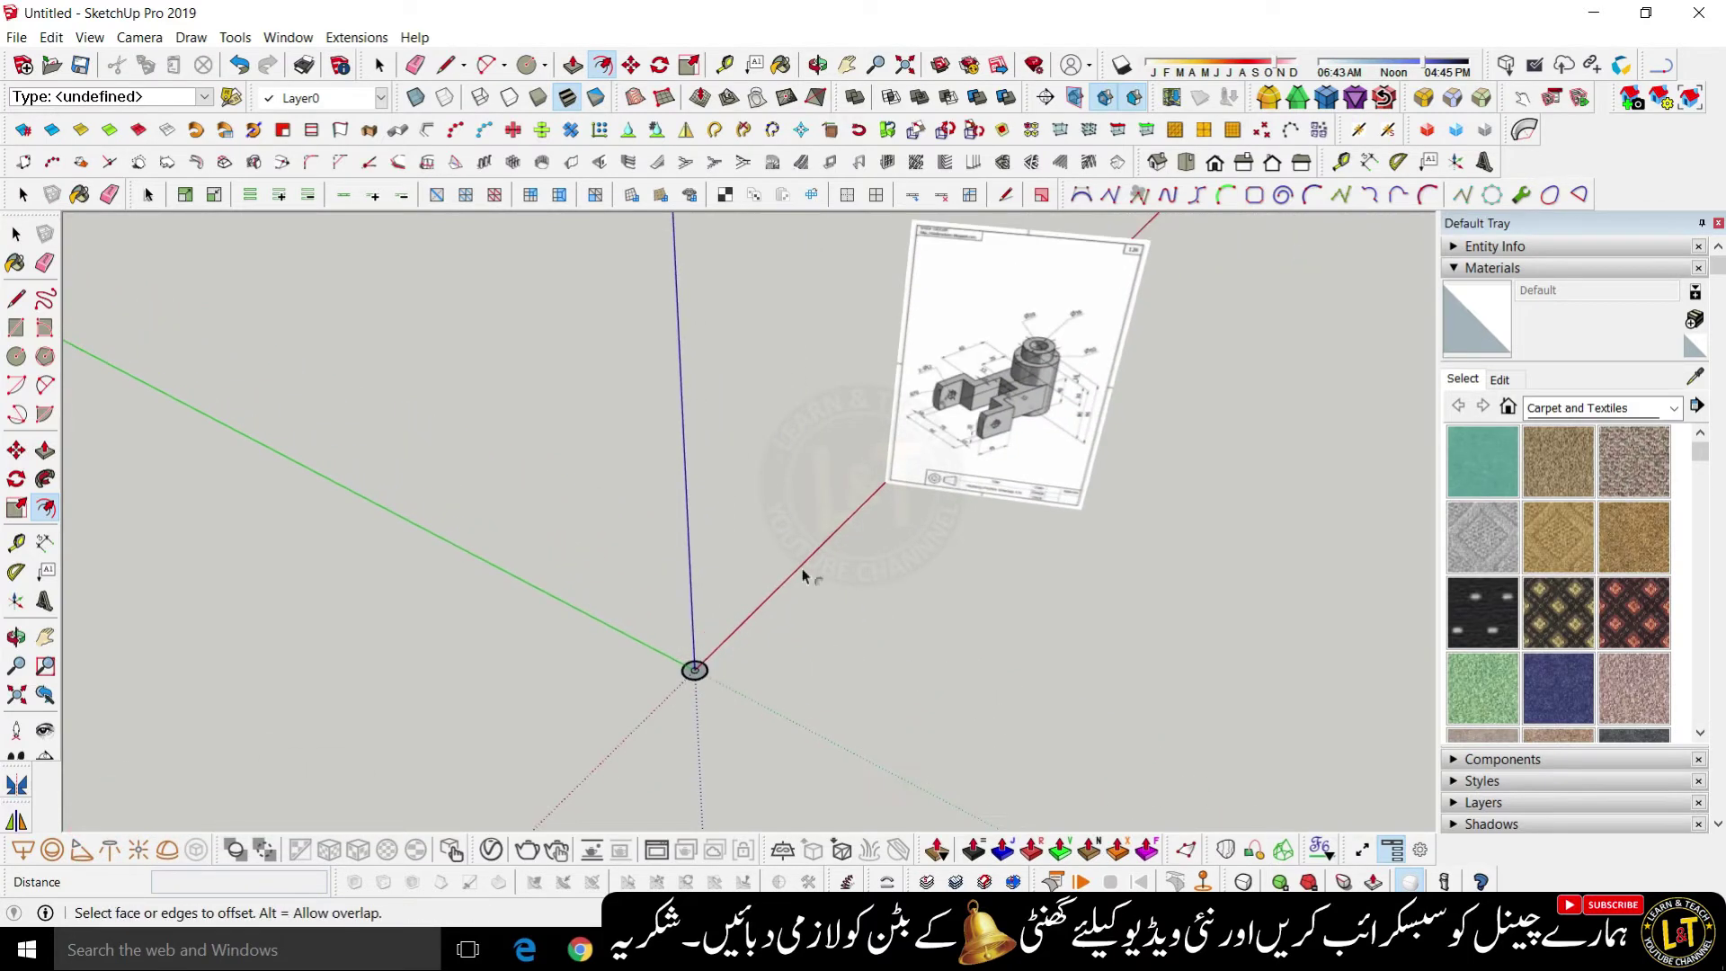
scroll(1098, 353, up, 8)
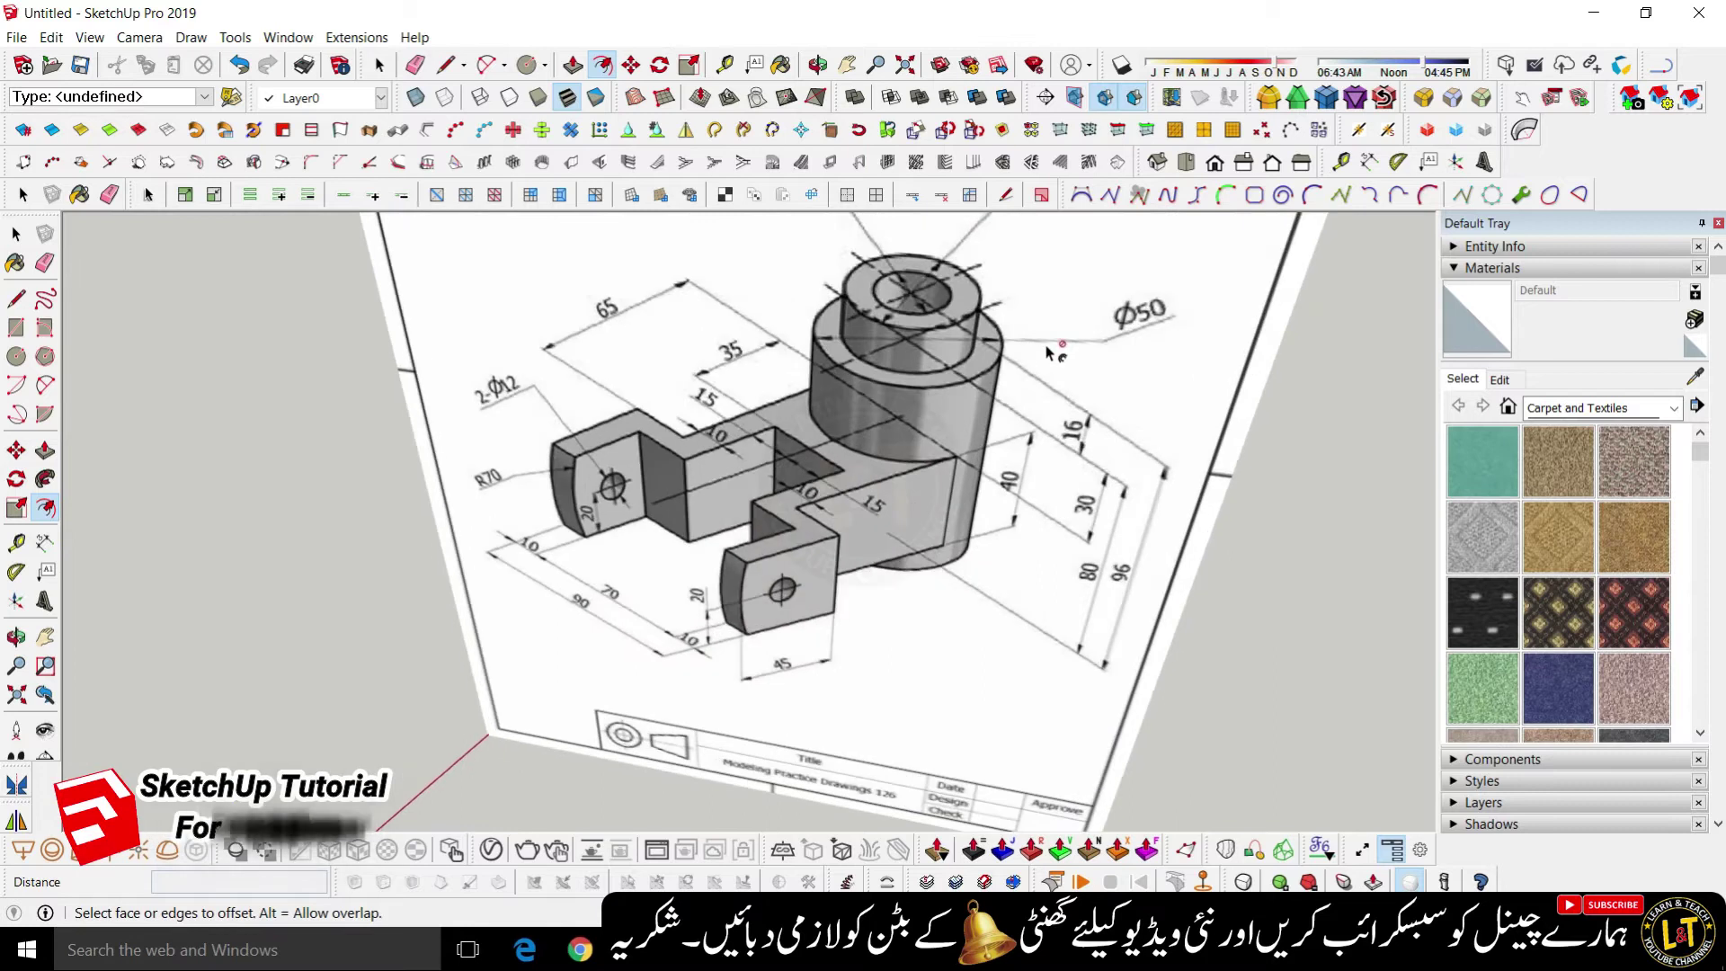
scroll(1048, 350, down, 5)
scroll(1047, 351, down, 3)
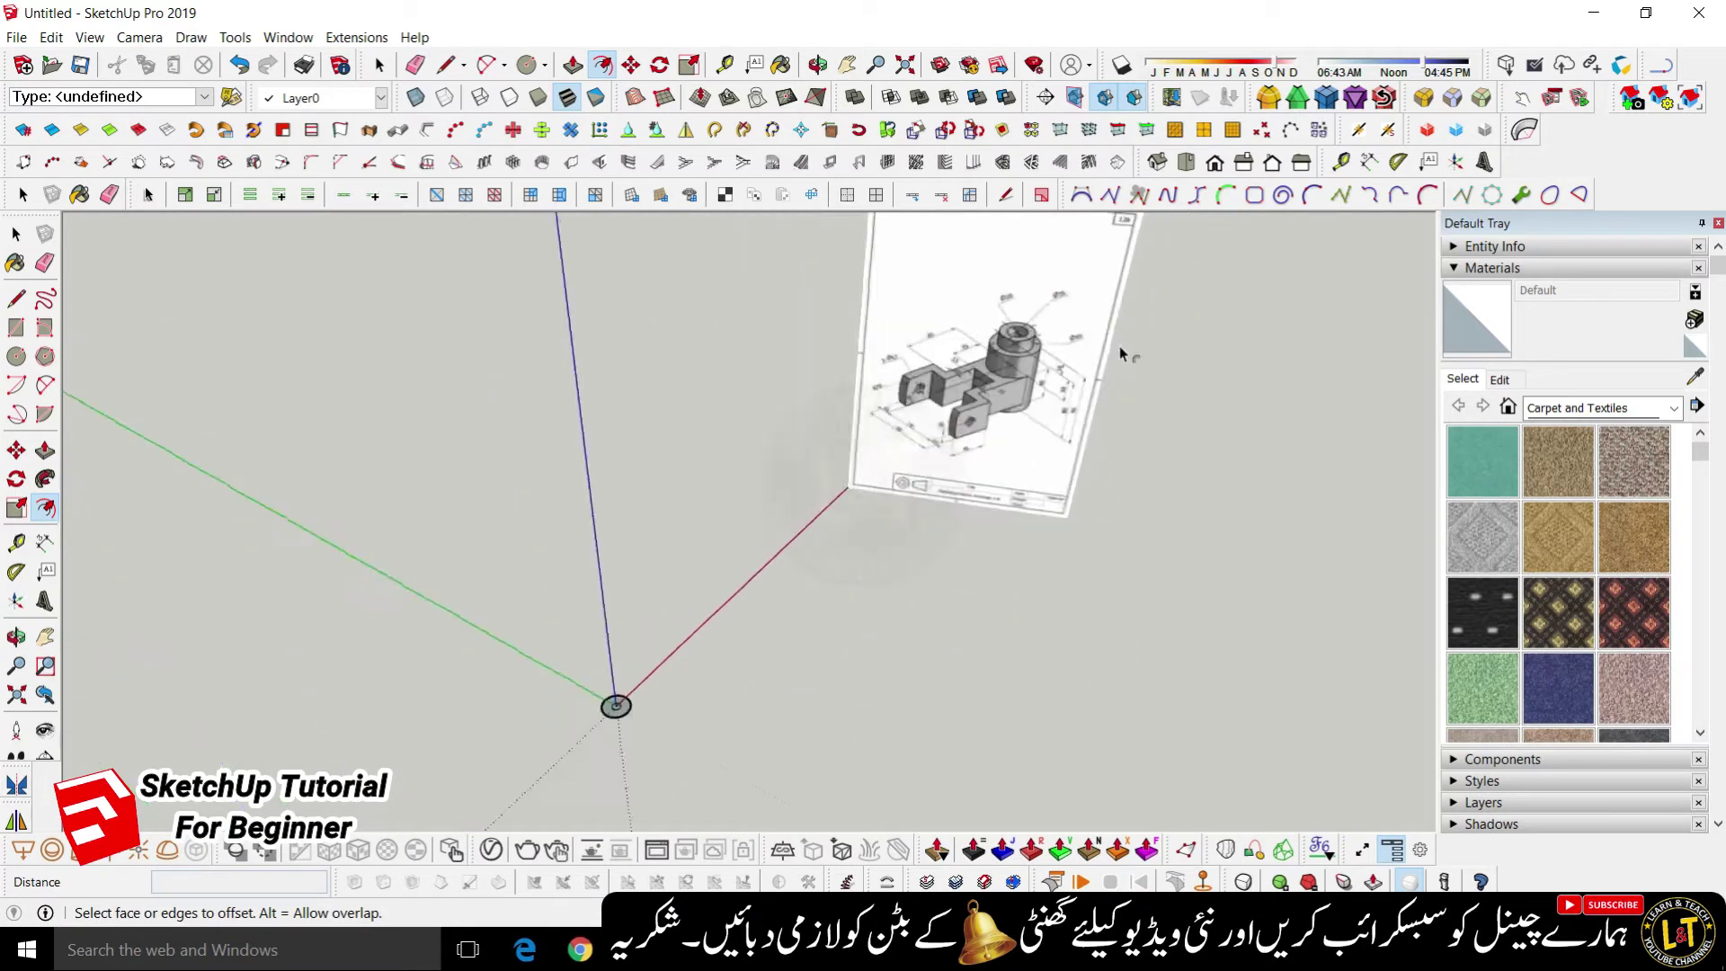
scroll(647, 791, up, 2)
scroll(642, 773, up, 3)
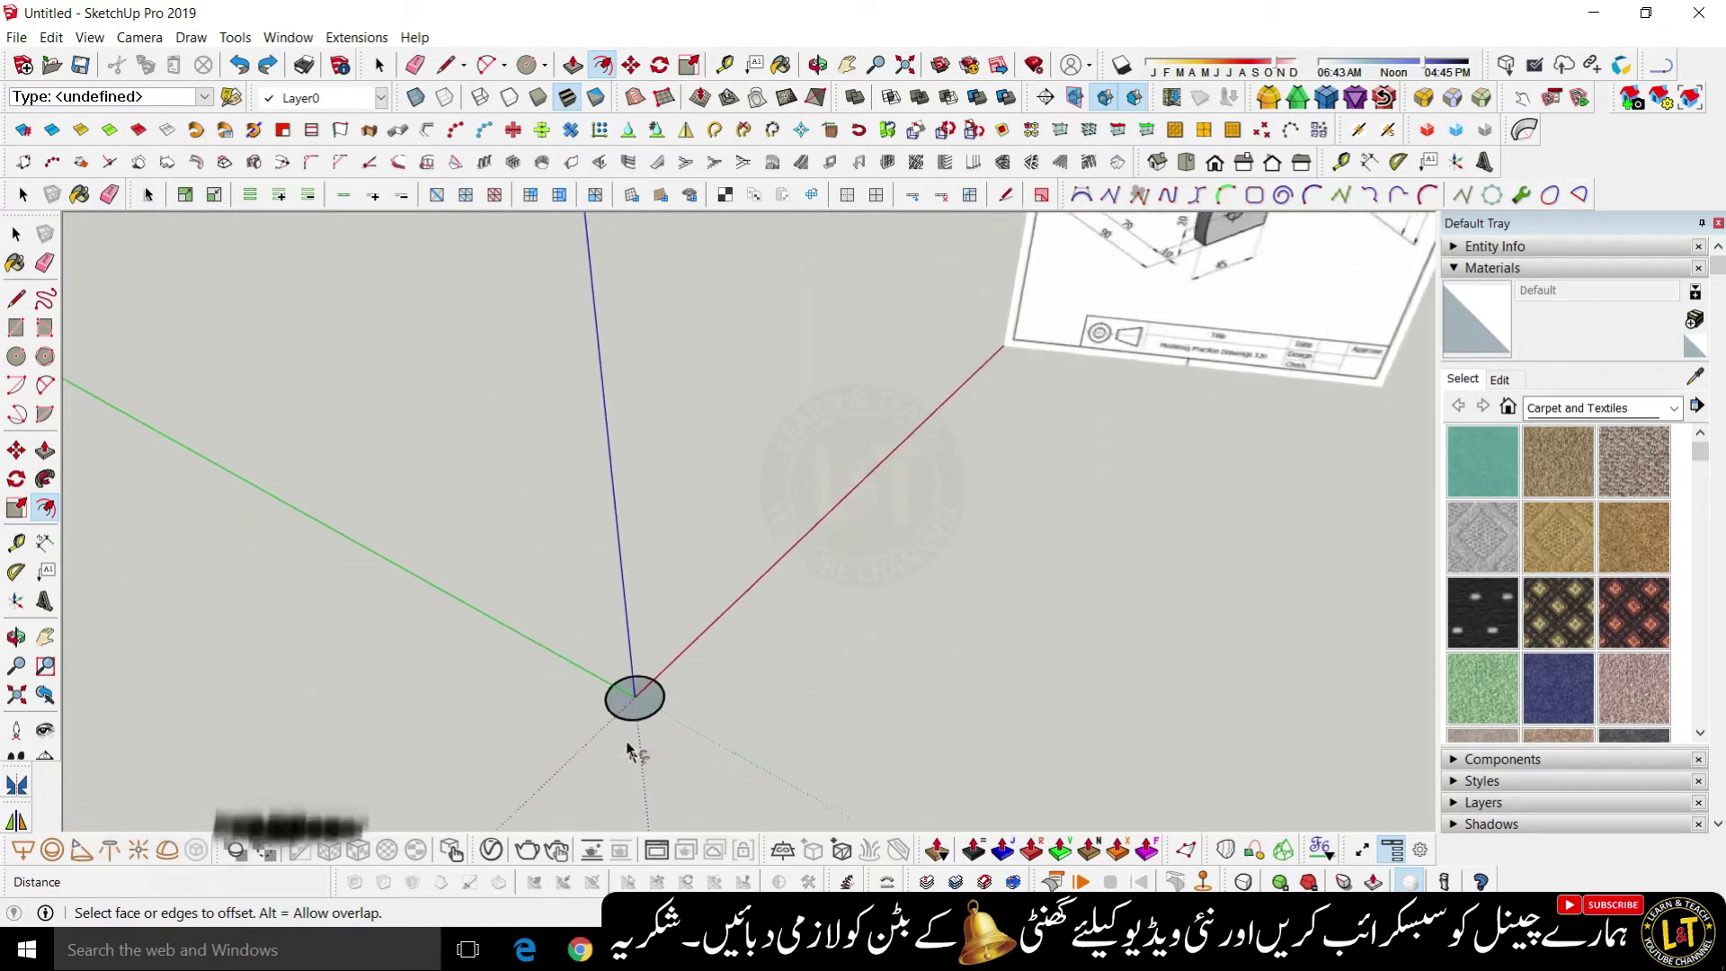
- Select the circle with its face and offset its edge inward by 17.5 mm
key(c)
scroll(646, 683, up, 2)
key(space)
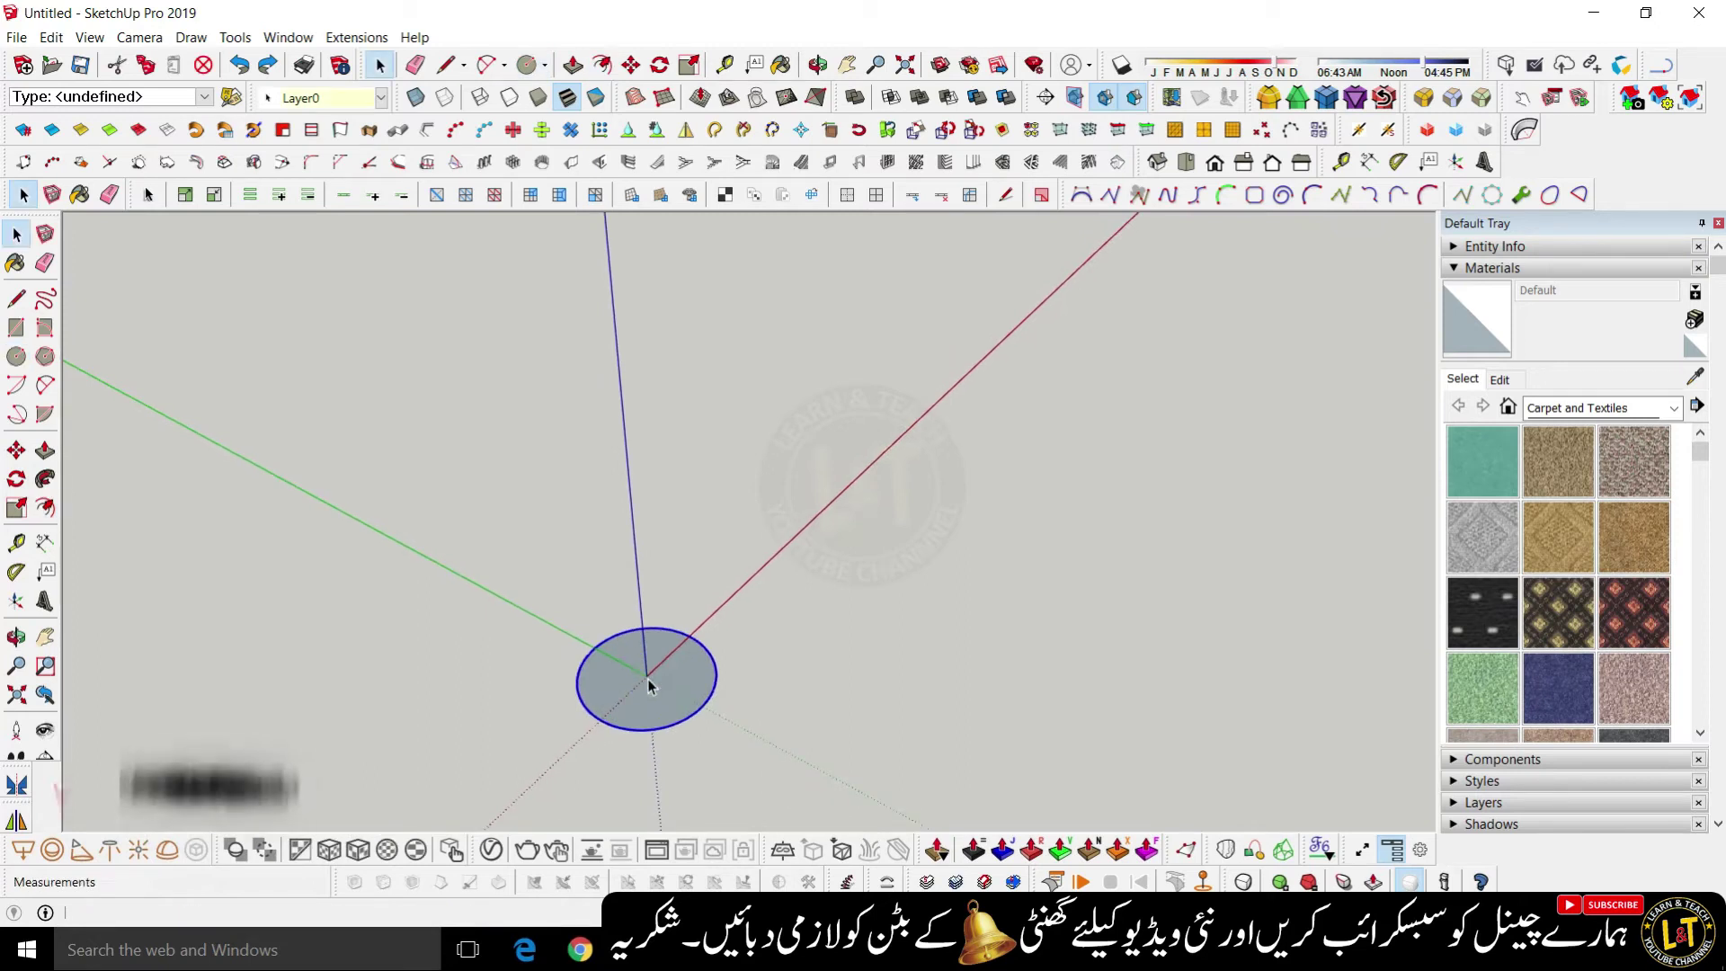
key(f)
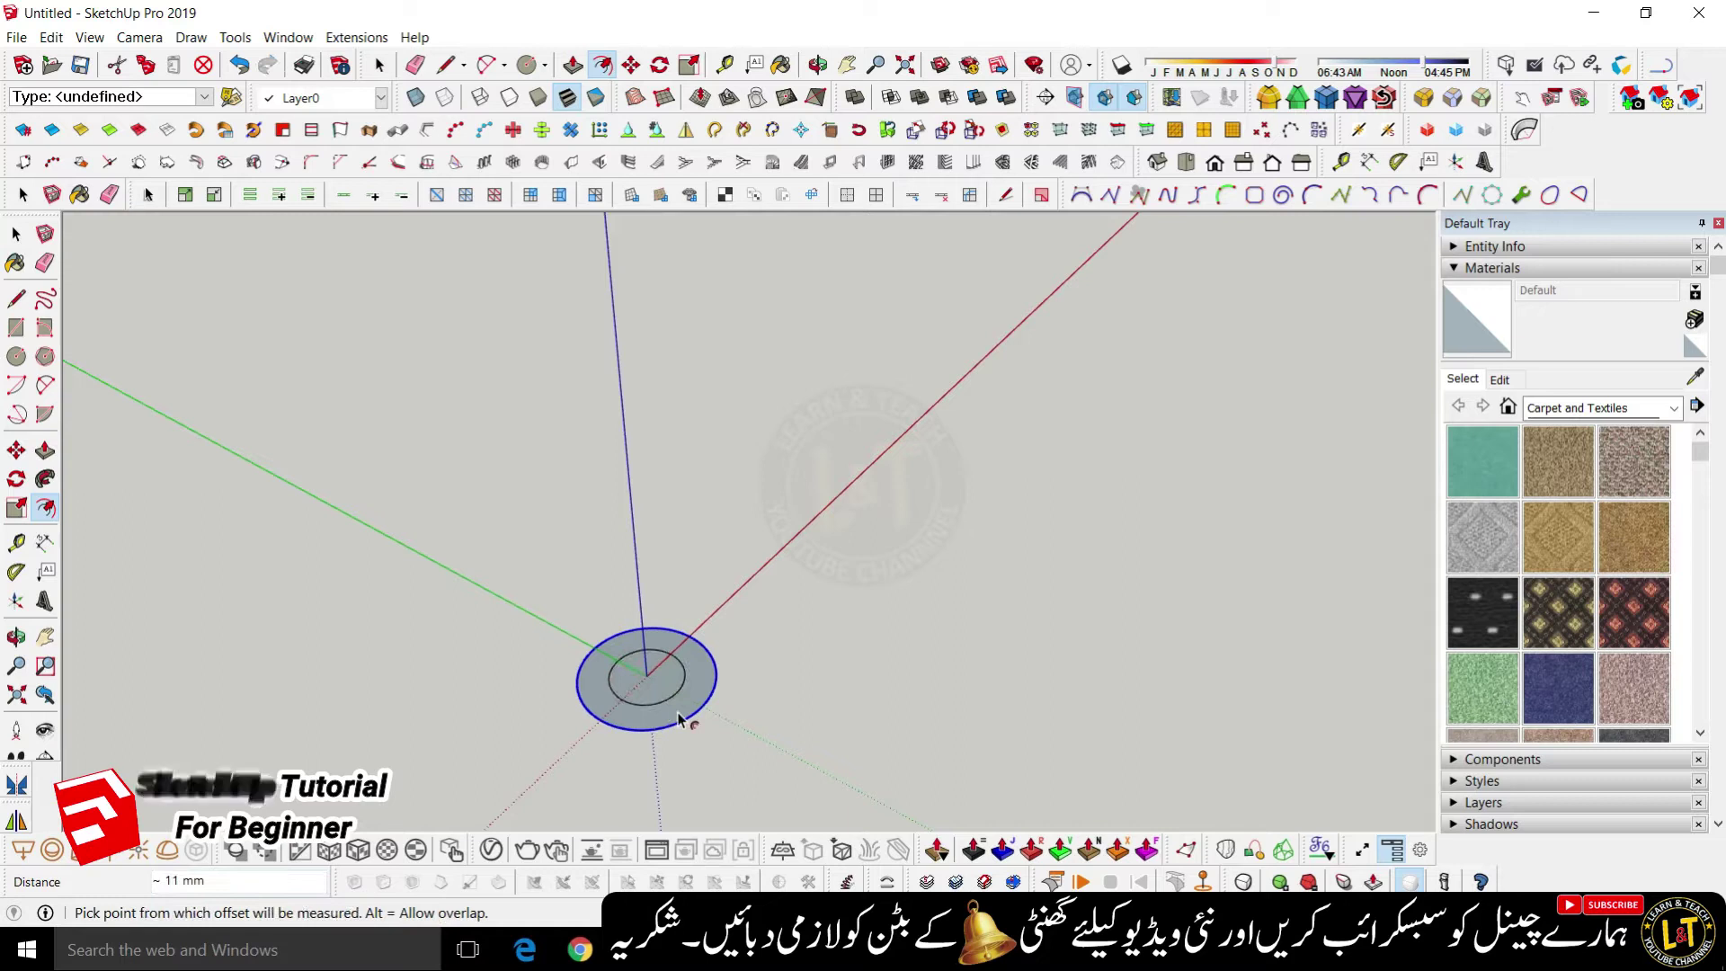
text(17.5)
key(Return)
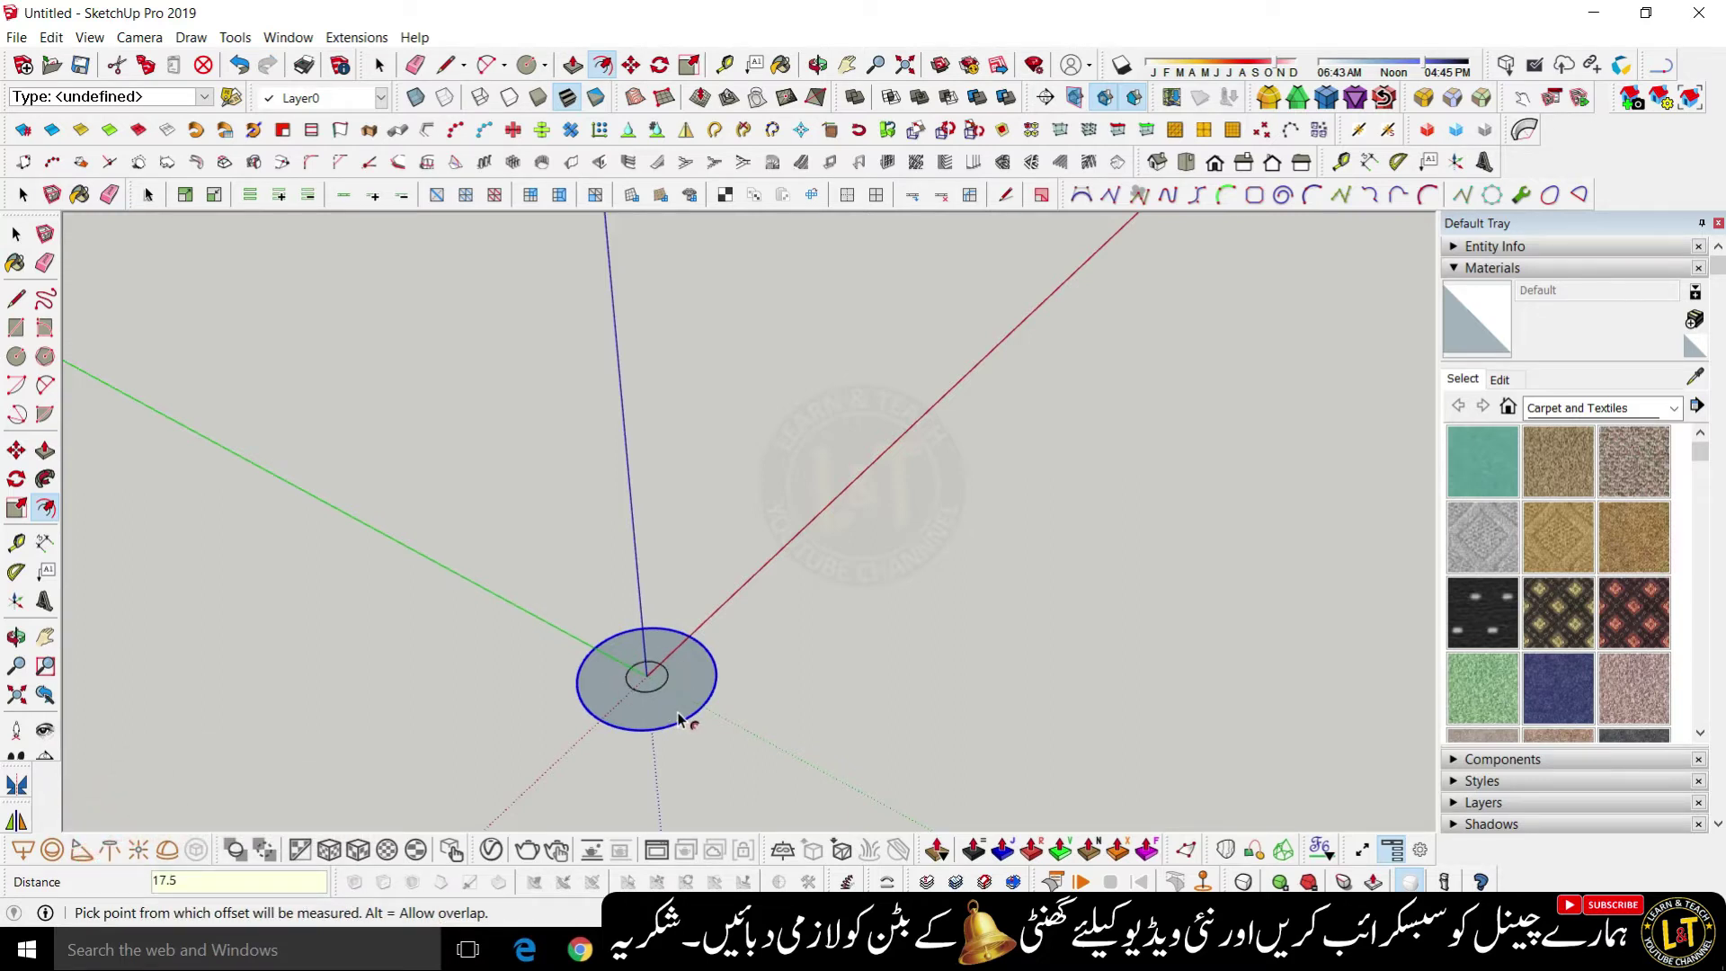
- Dimension the inner circle's diameter, placing the label outside the outer circle
scroll(672, 719, up, 6)
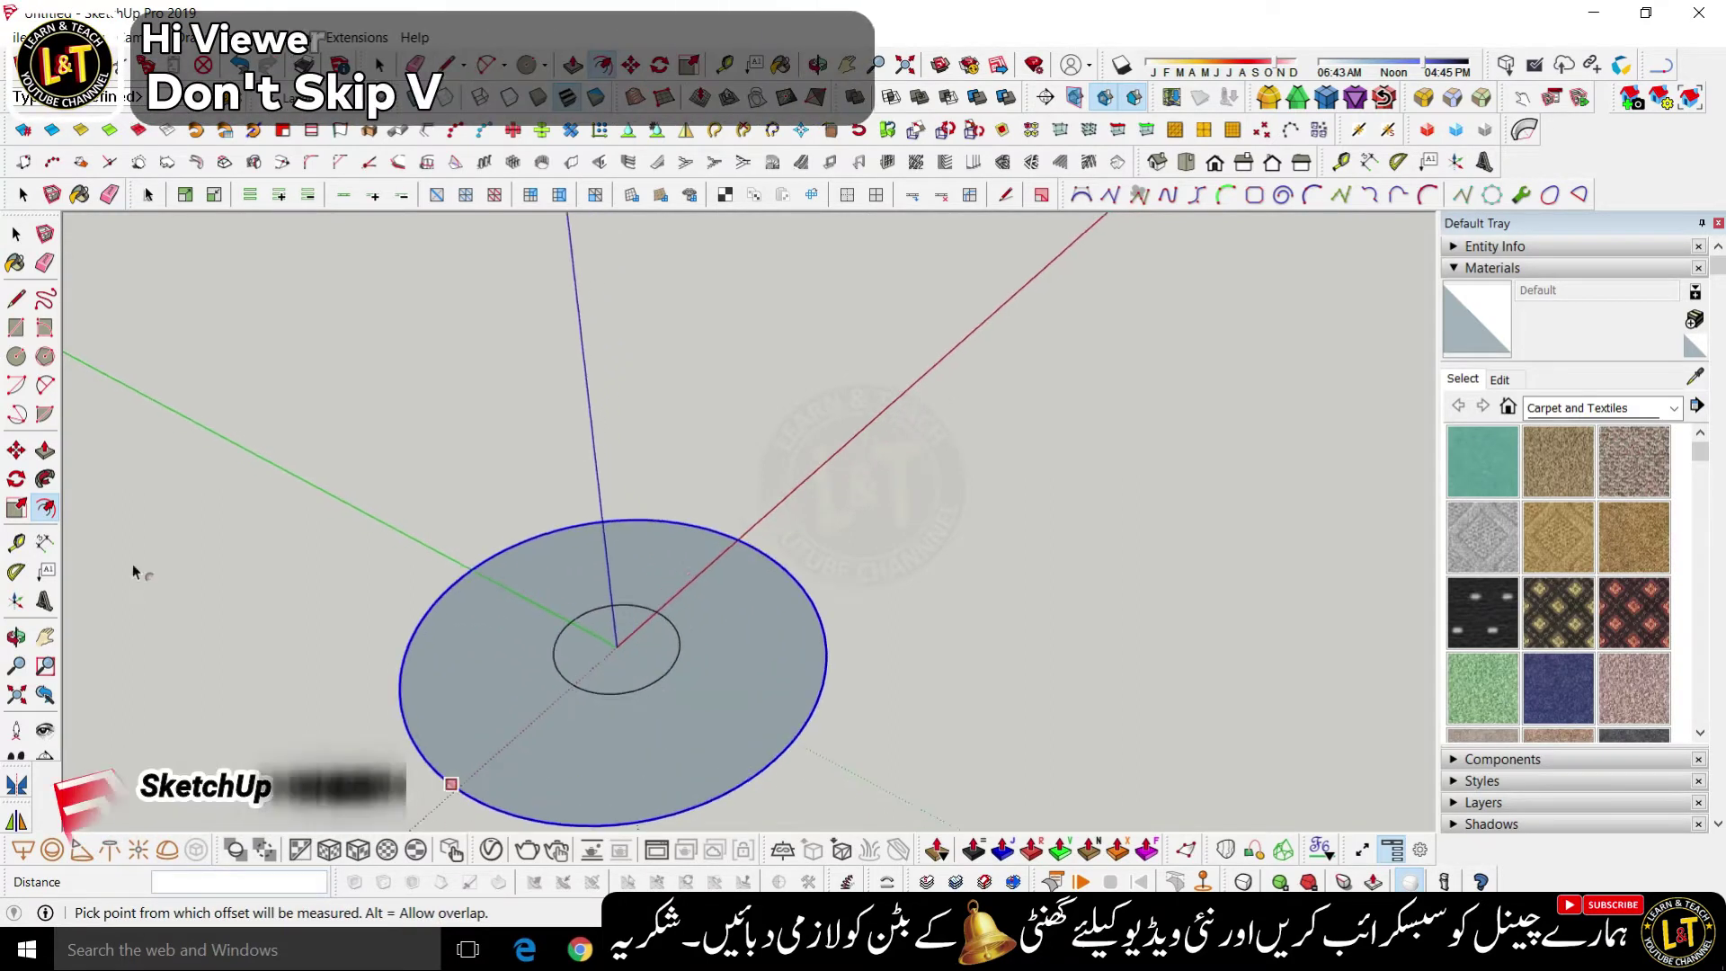
click(45, 542)
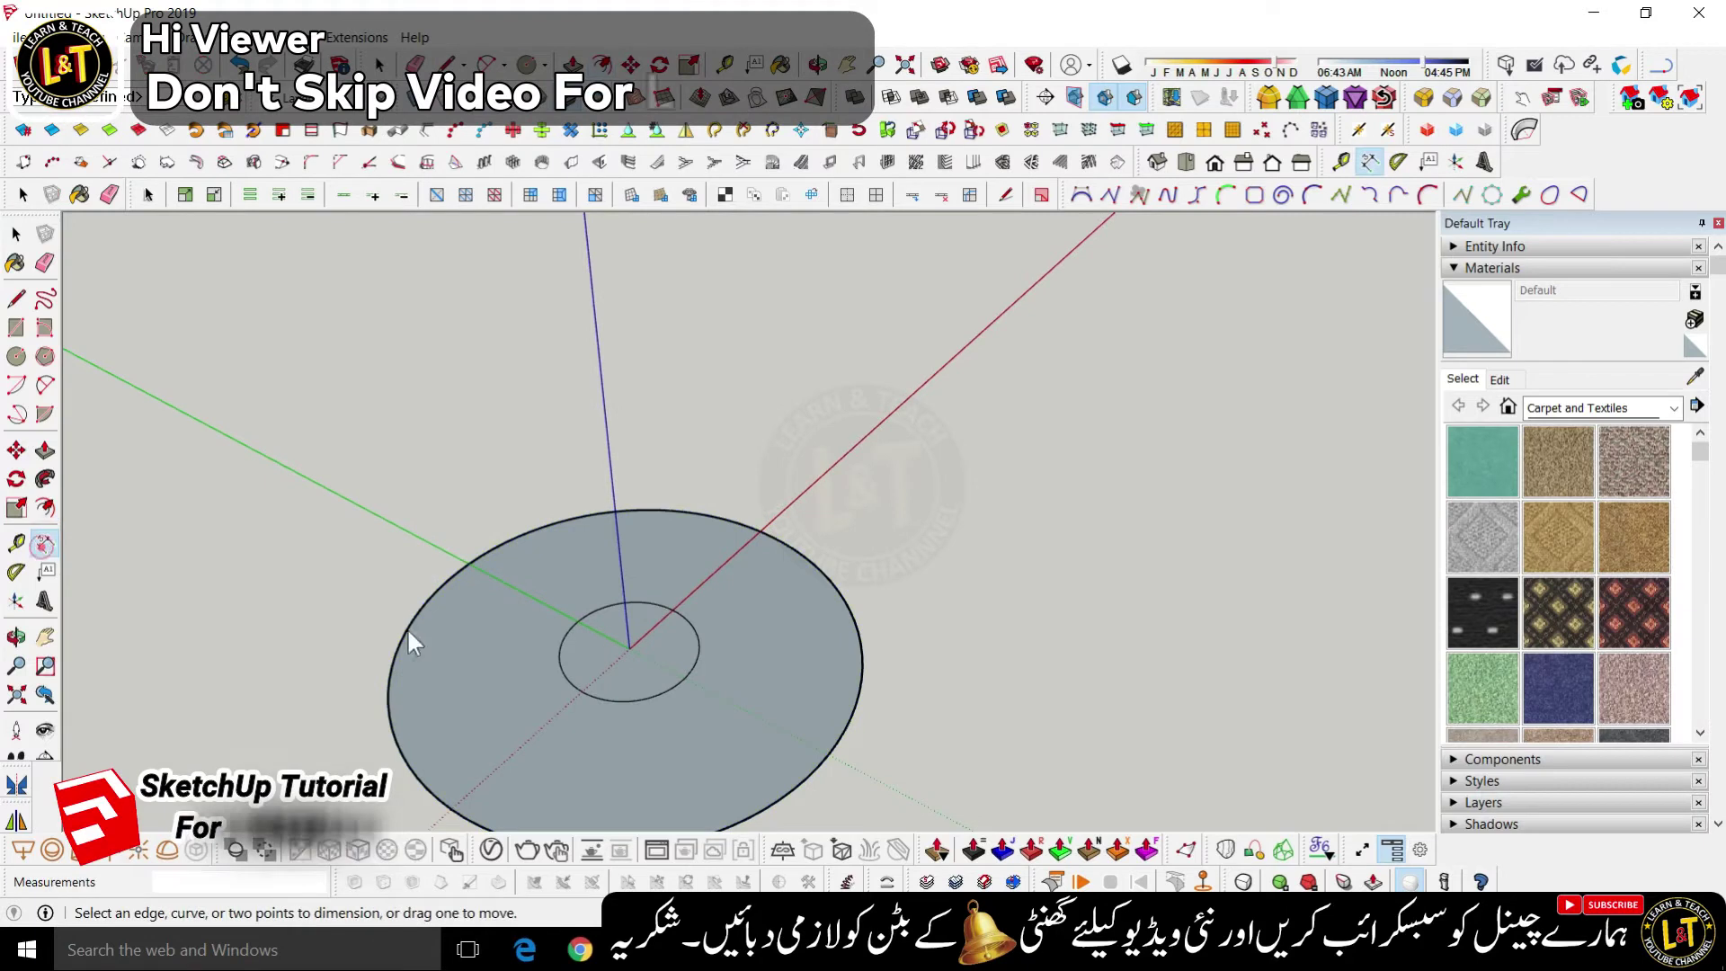
click(688, 673)
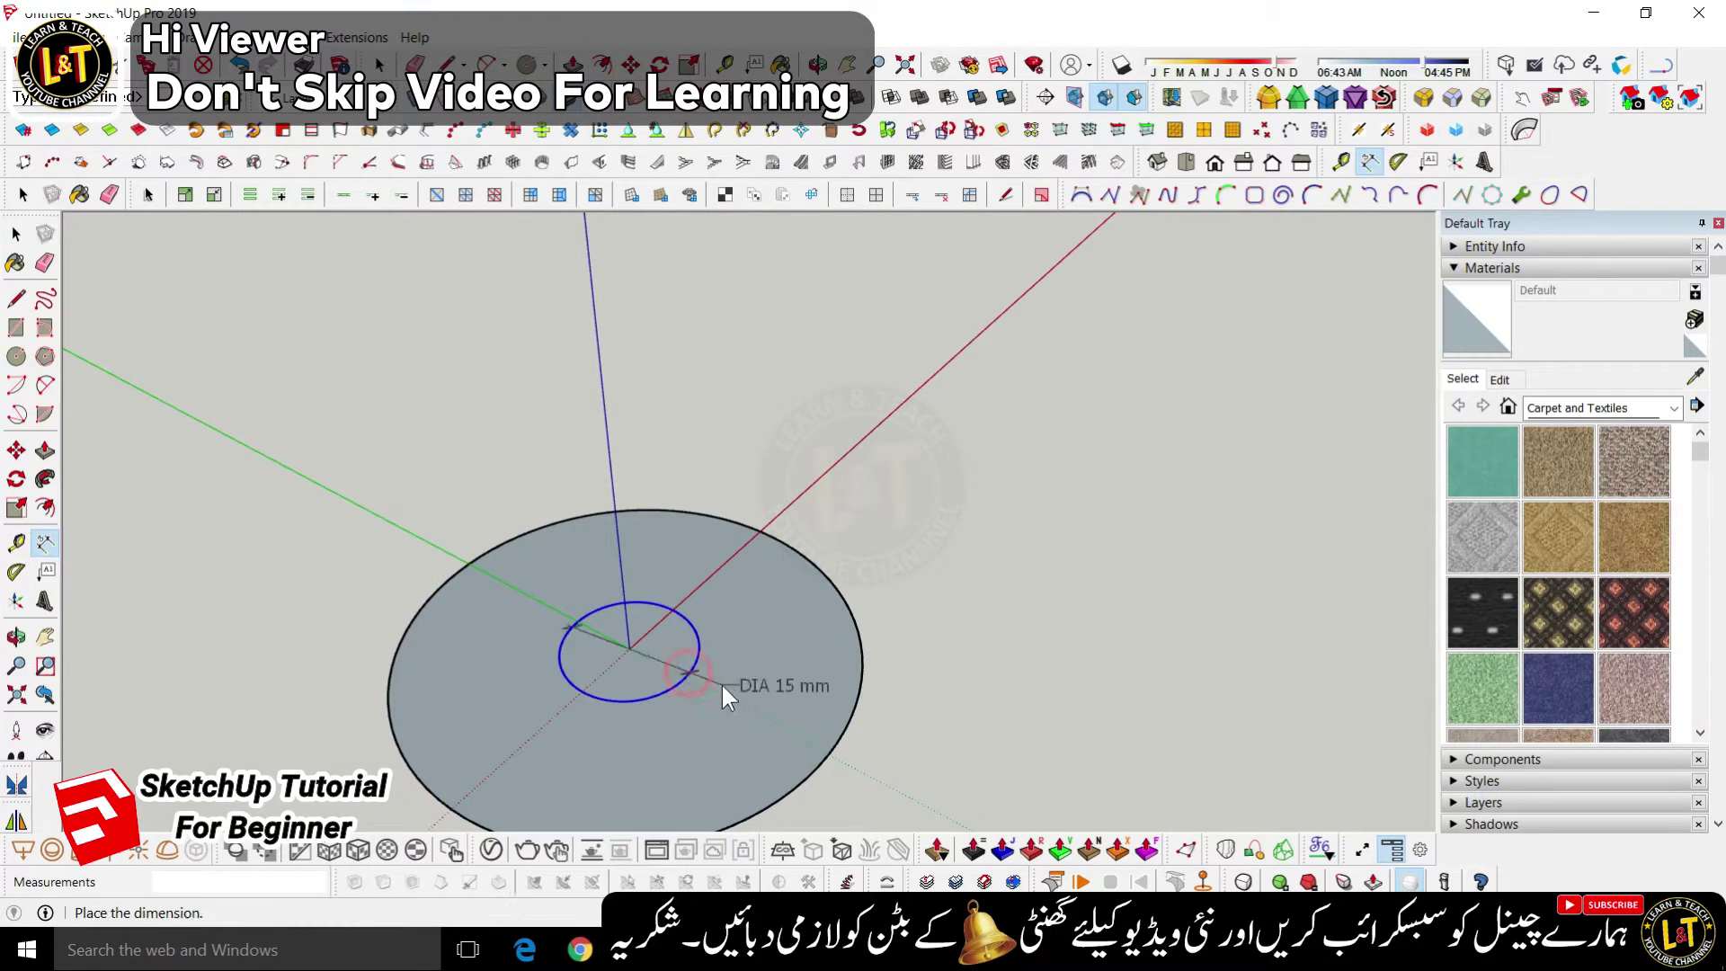
click(920, 667)
scroll(861, 601, down, 2)
scroll(952, 678, up, 1)
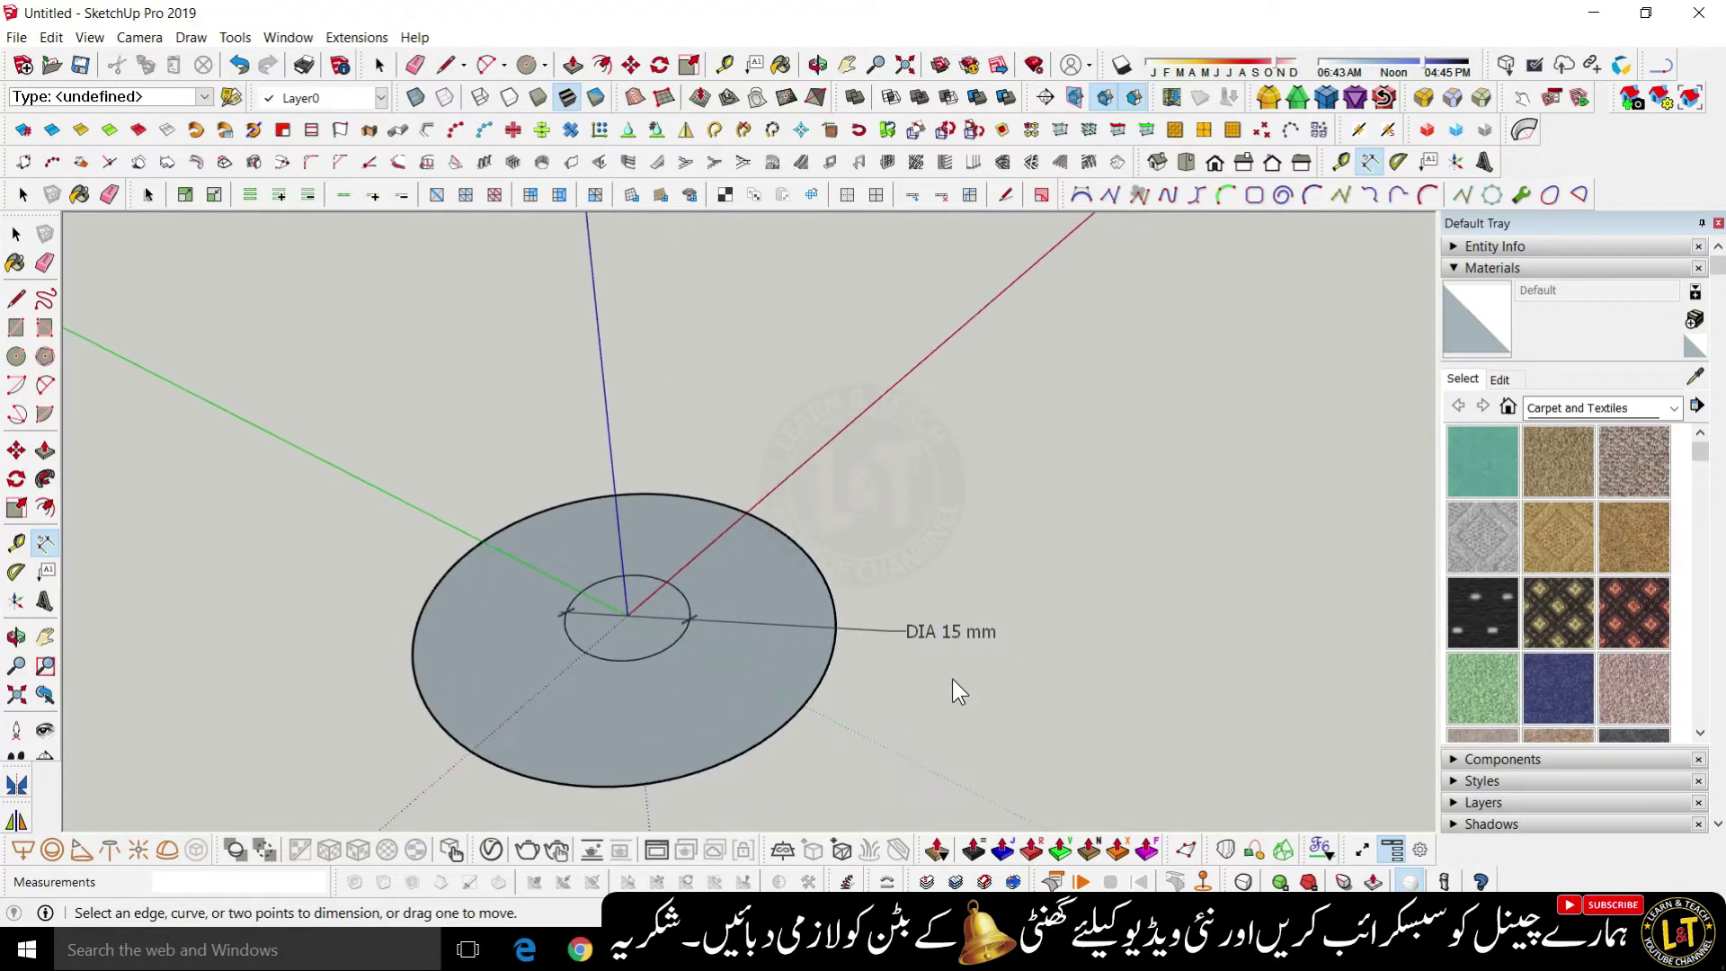
- Undo the inner circle and its dimension, and try to offset the outer circle's edge by 35 mm
key(ctrl+z)
key(ctrl+z)
key(f)
click(662, 672)
click(653, 666)
text(35)
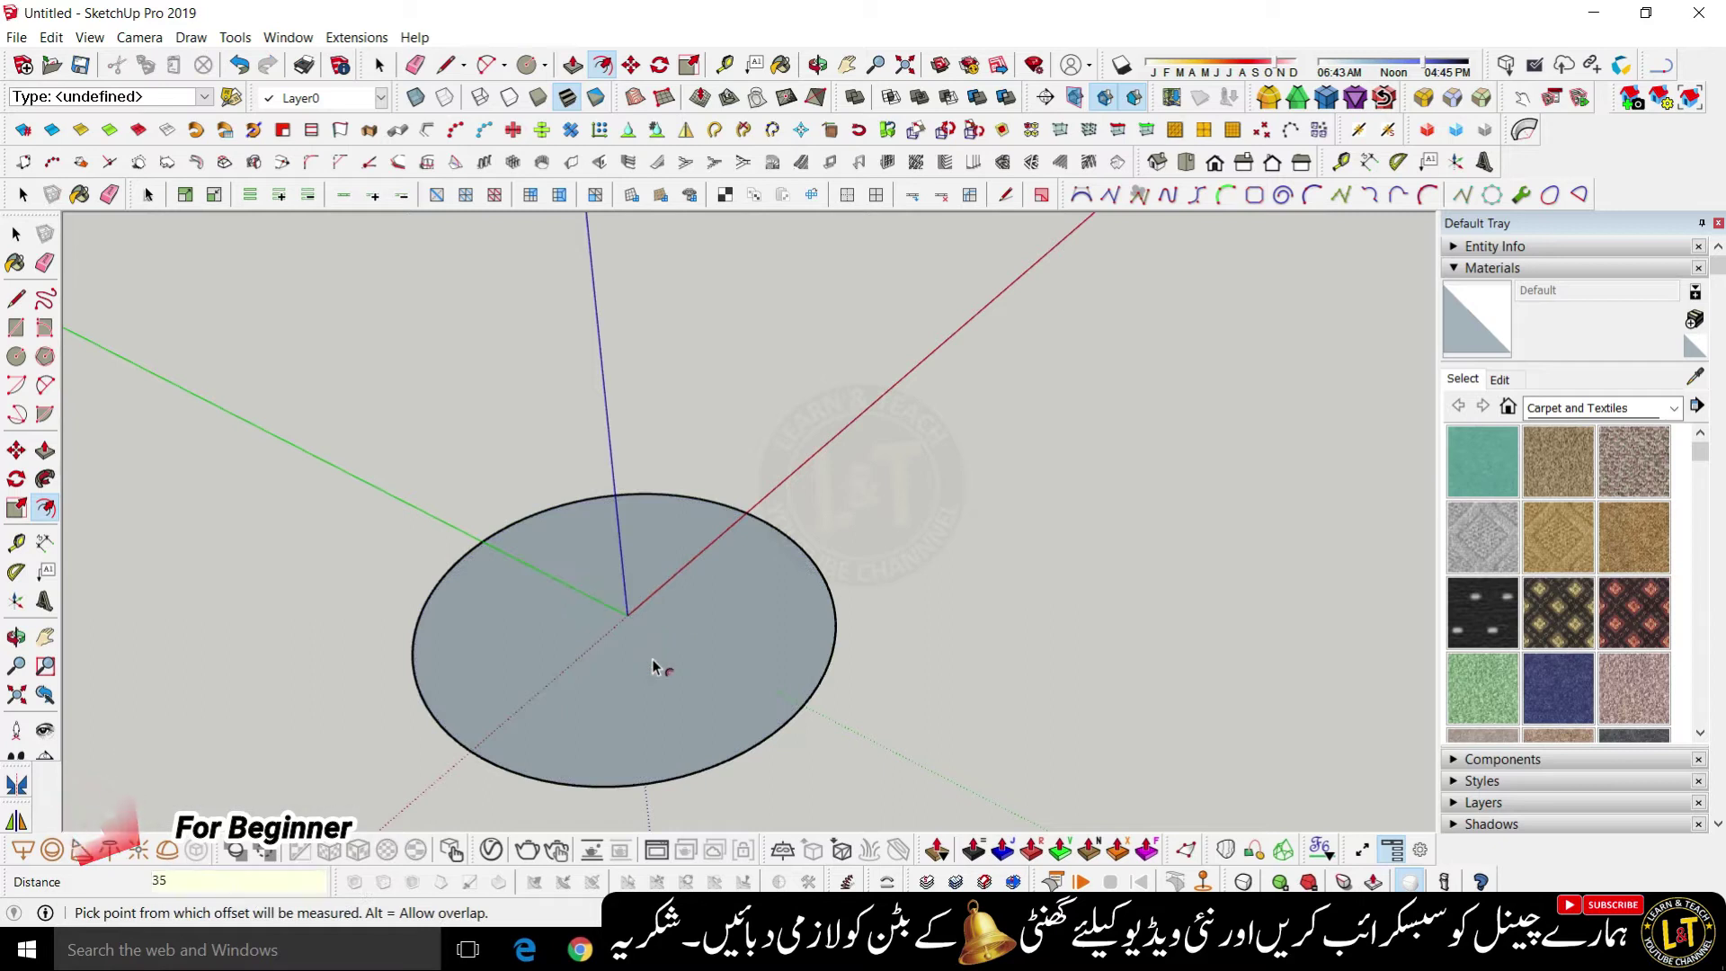
key(Return)
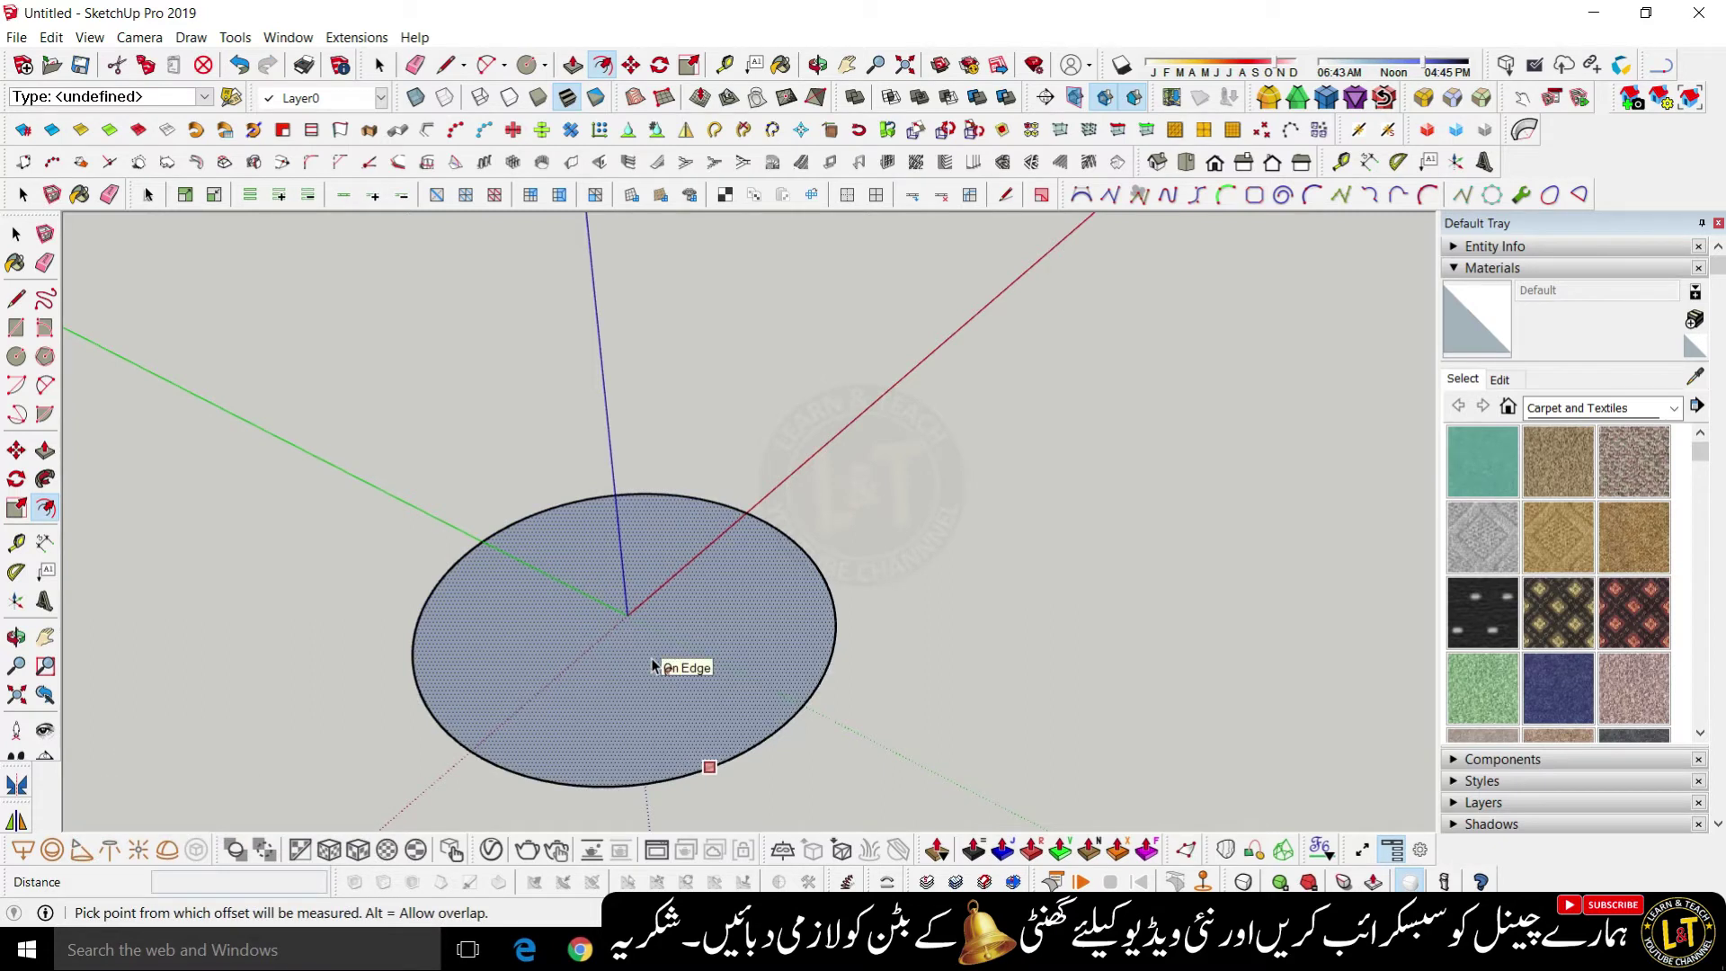
key(ctrl+z)
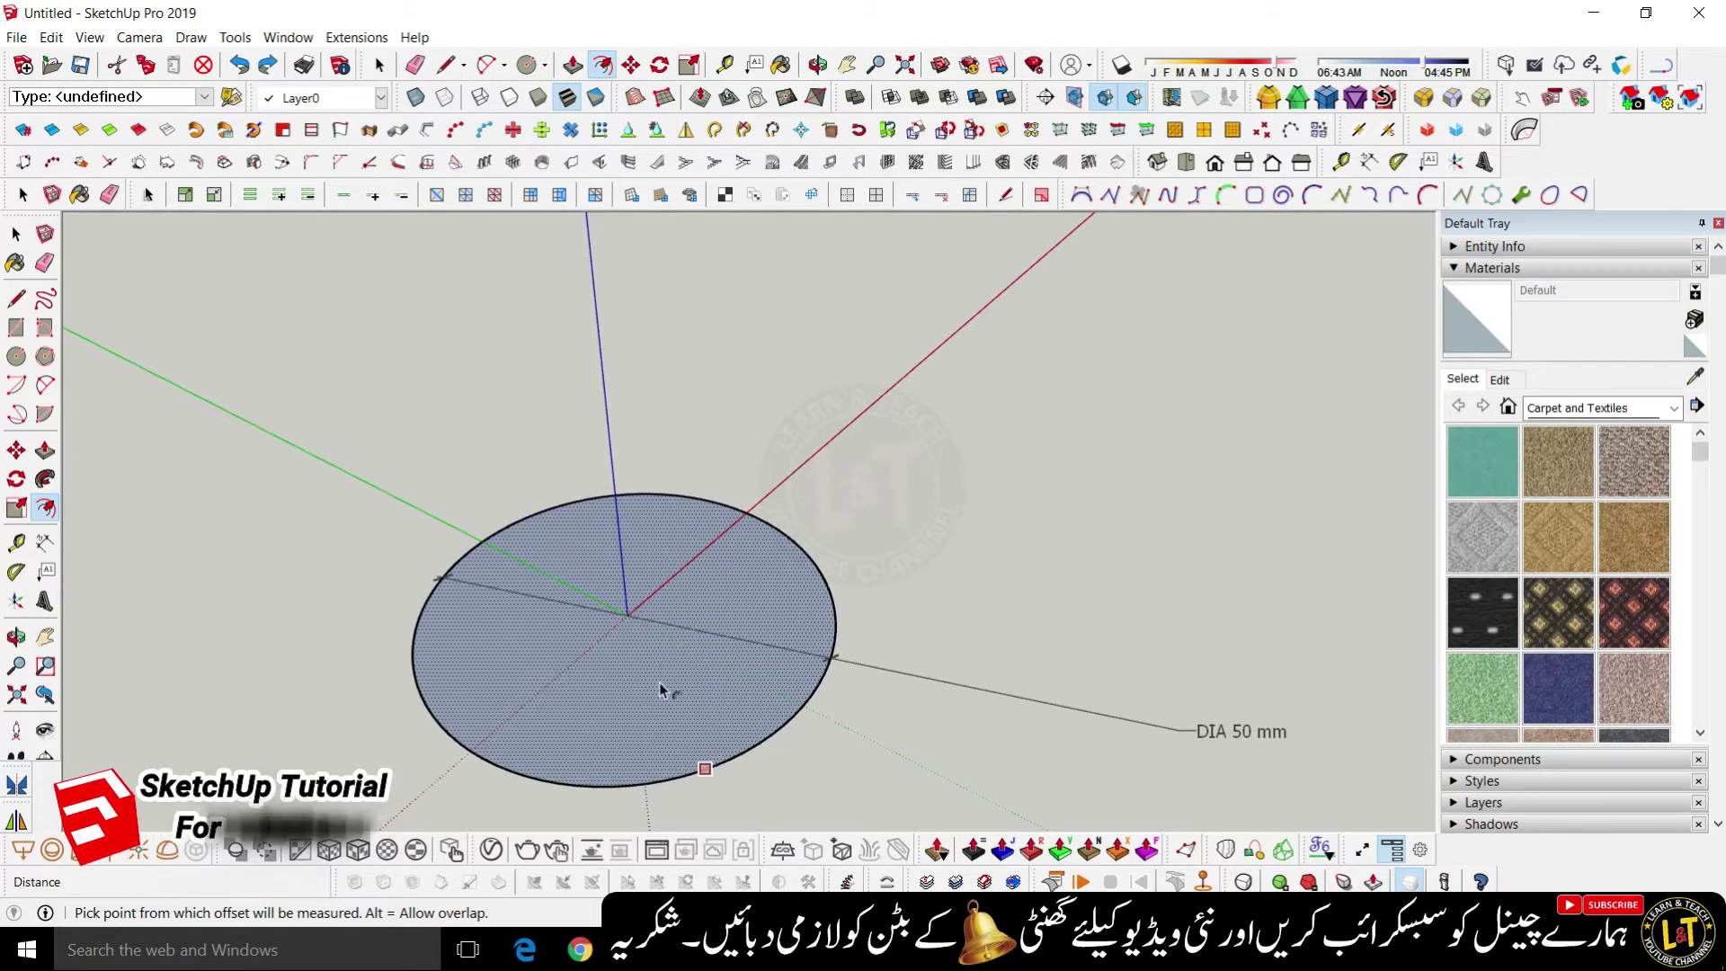
- Offset the outer circle's edge inward freehand by about 15 mm
scroll(679, 672, down, 2)
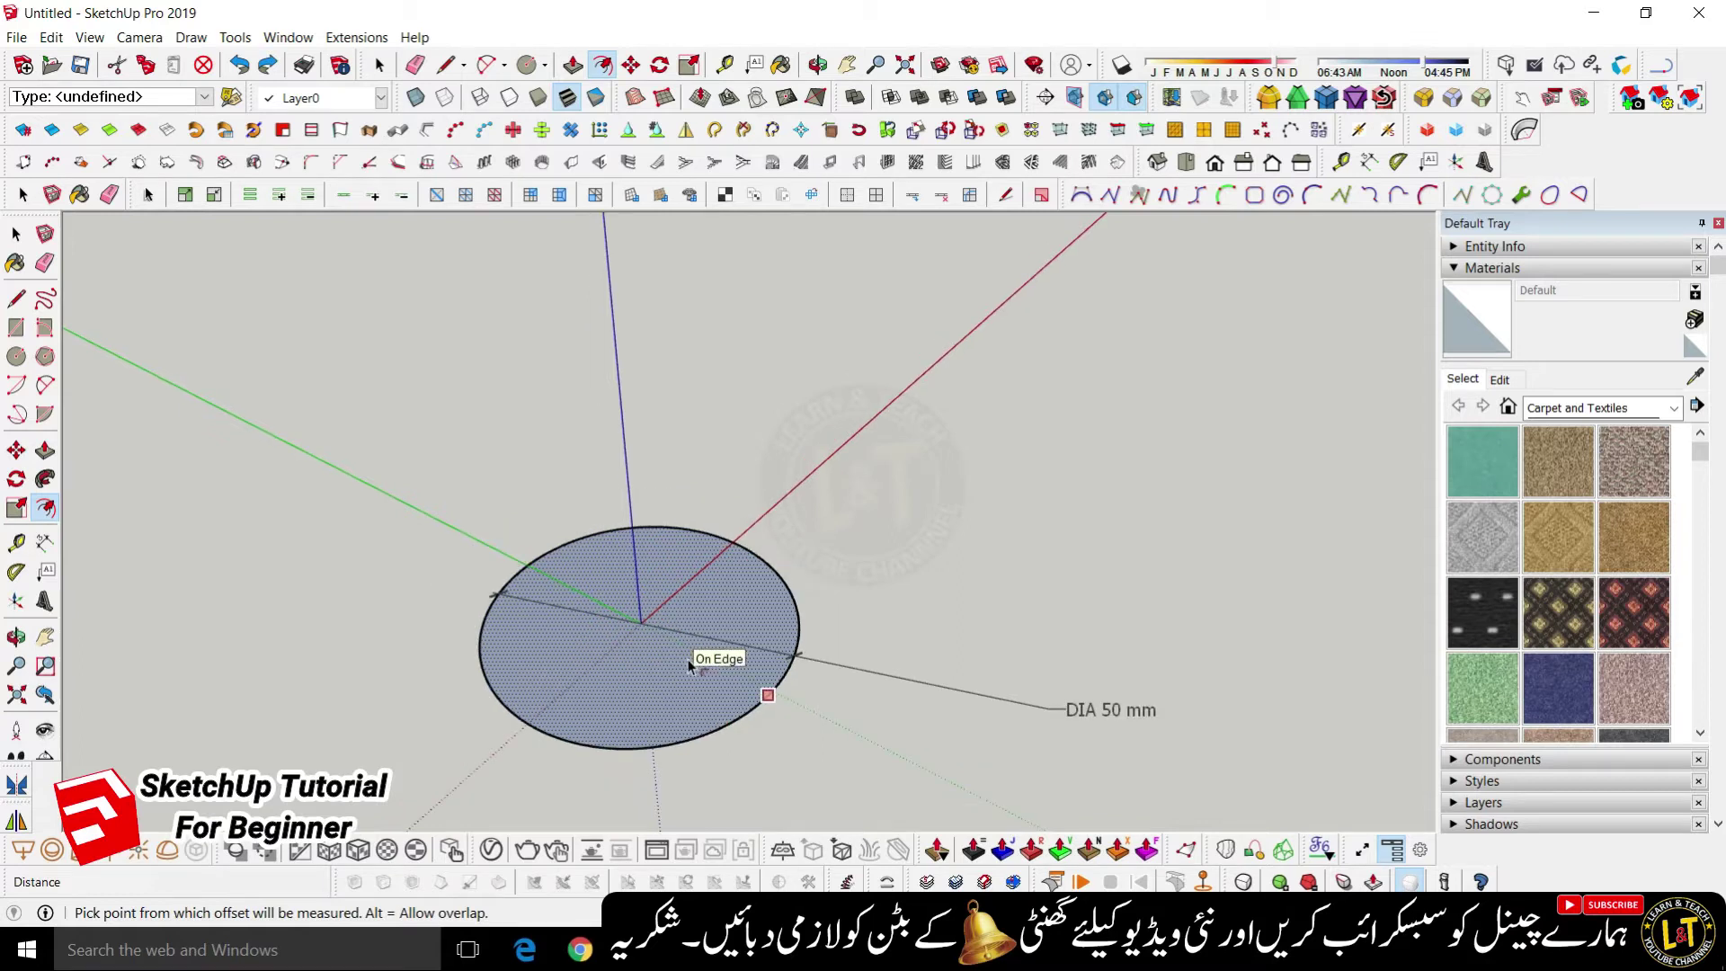
click(728, 722)
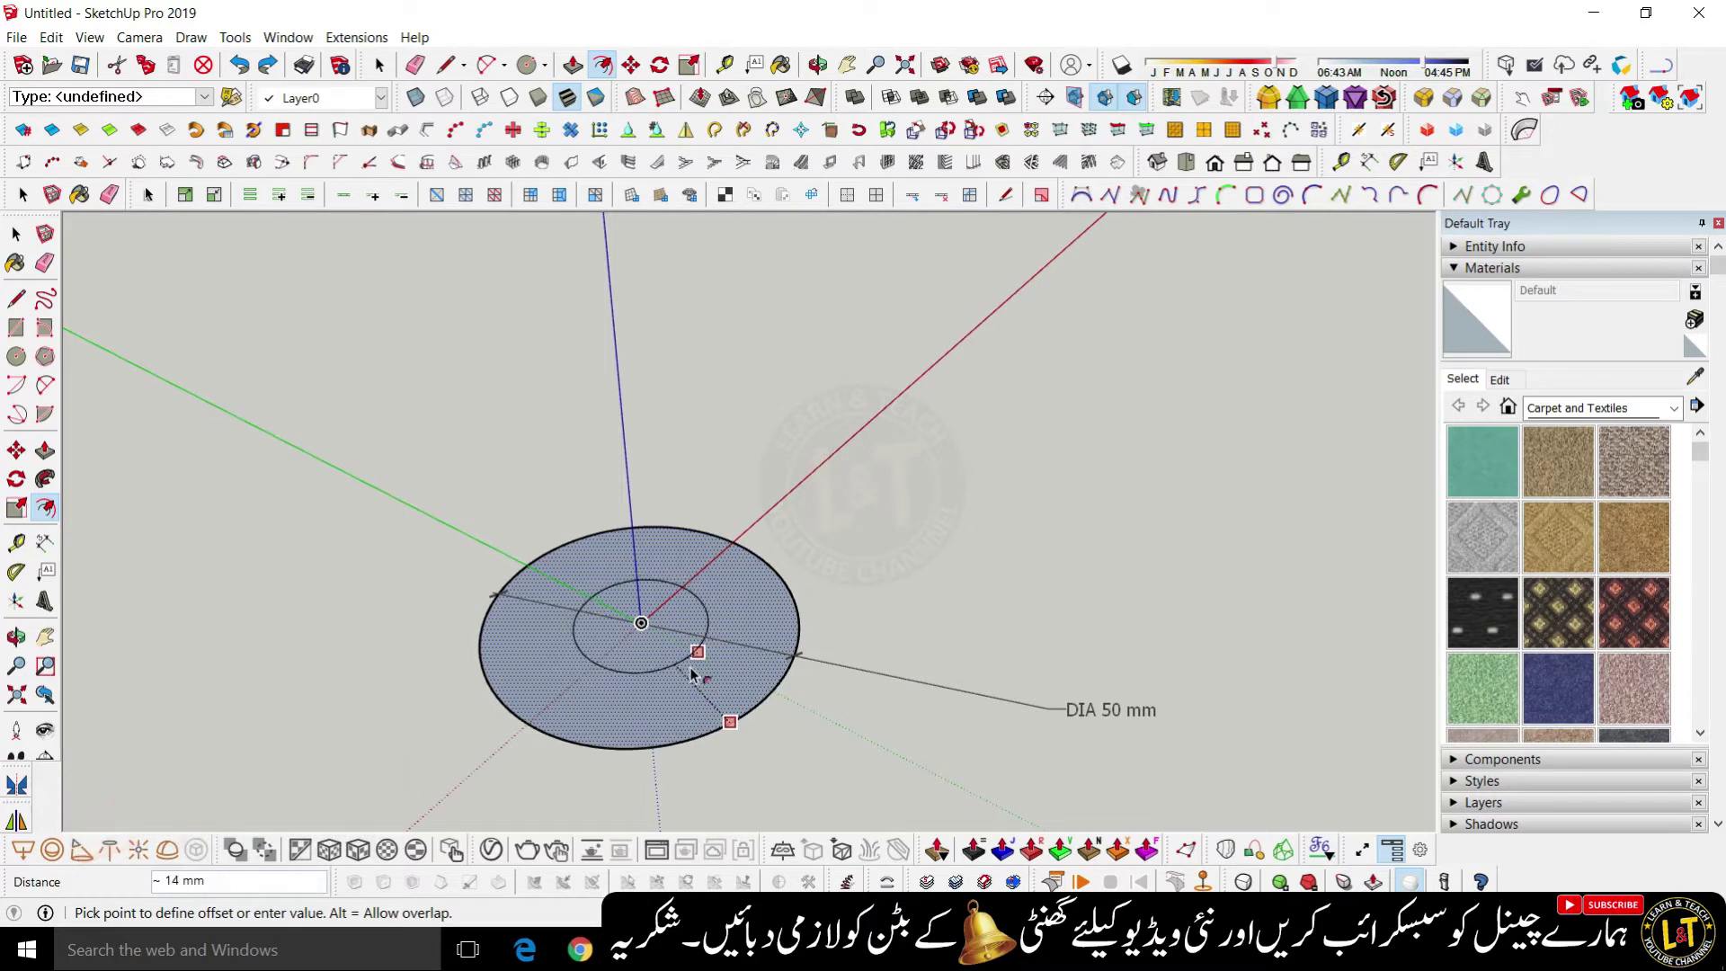
click(690, 671)
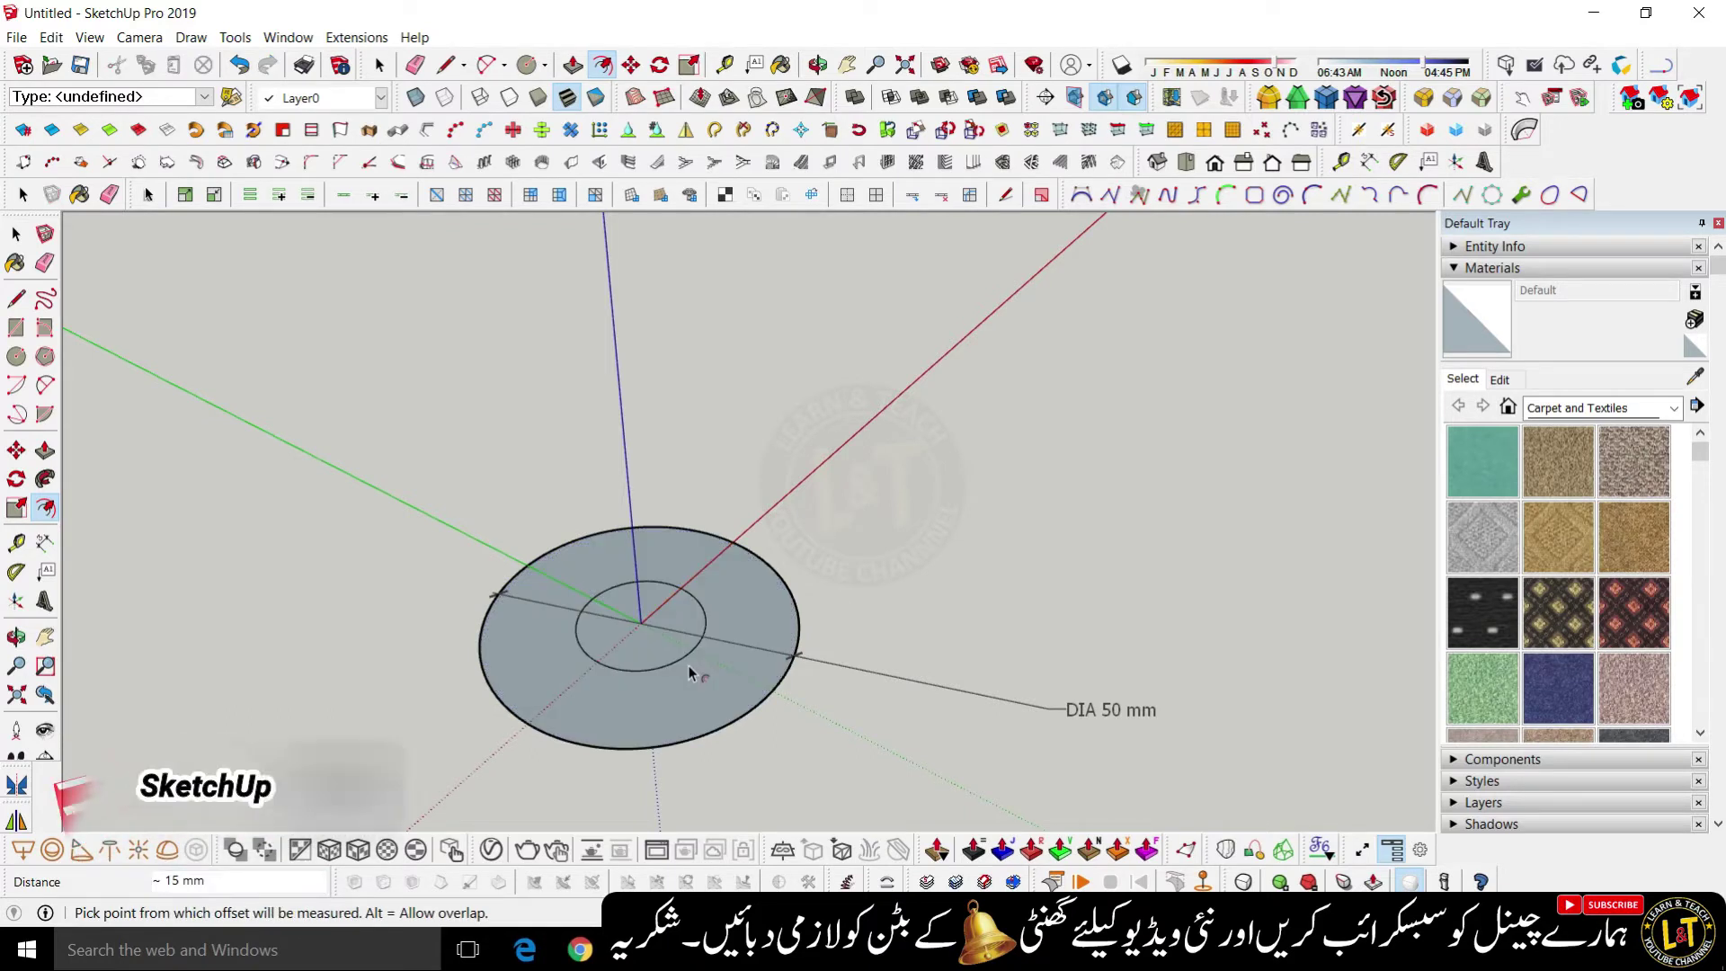
- Erase the diameter dimension beside the outer circle
scroll(583, 716, down, 3)
scroll(583, 716, down, 4)
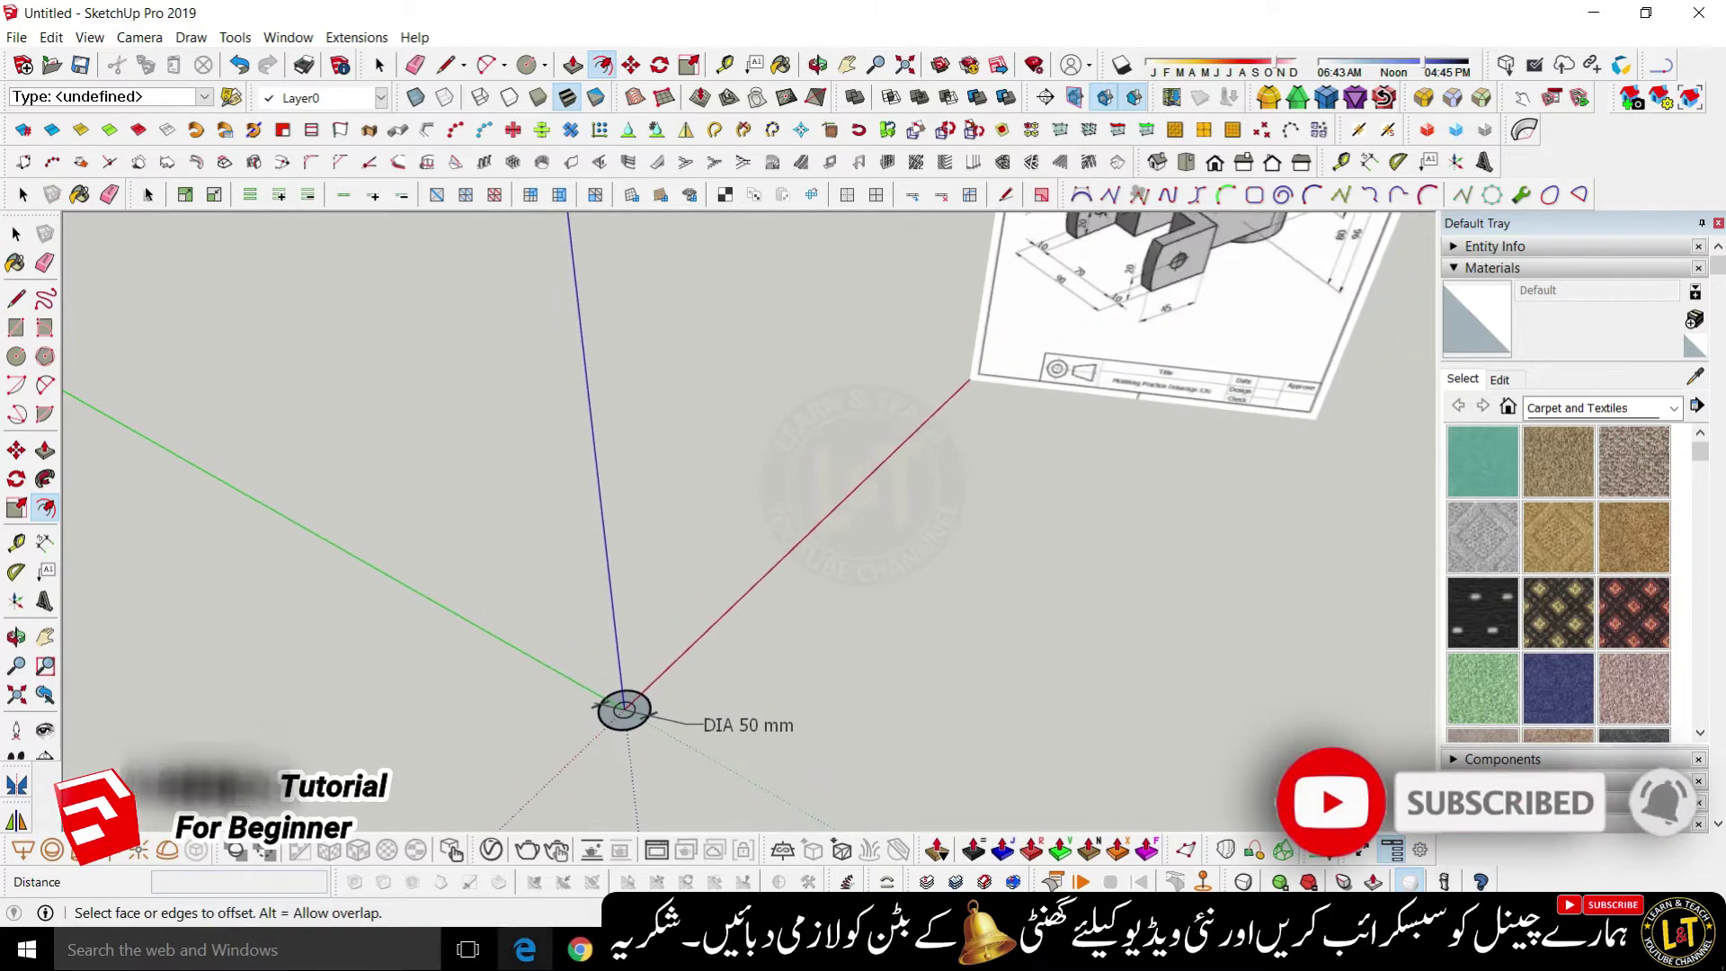
scroll(683, 805, down, 5)
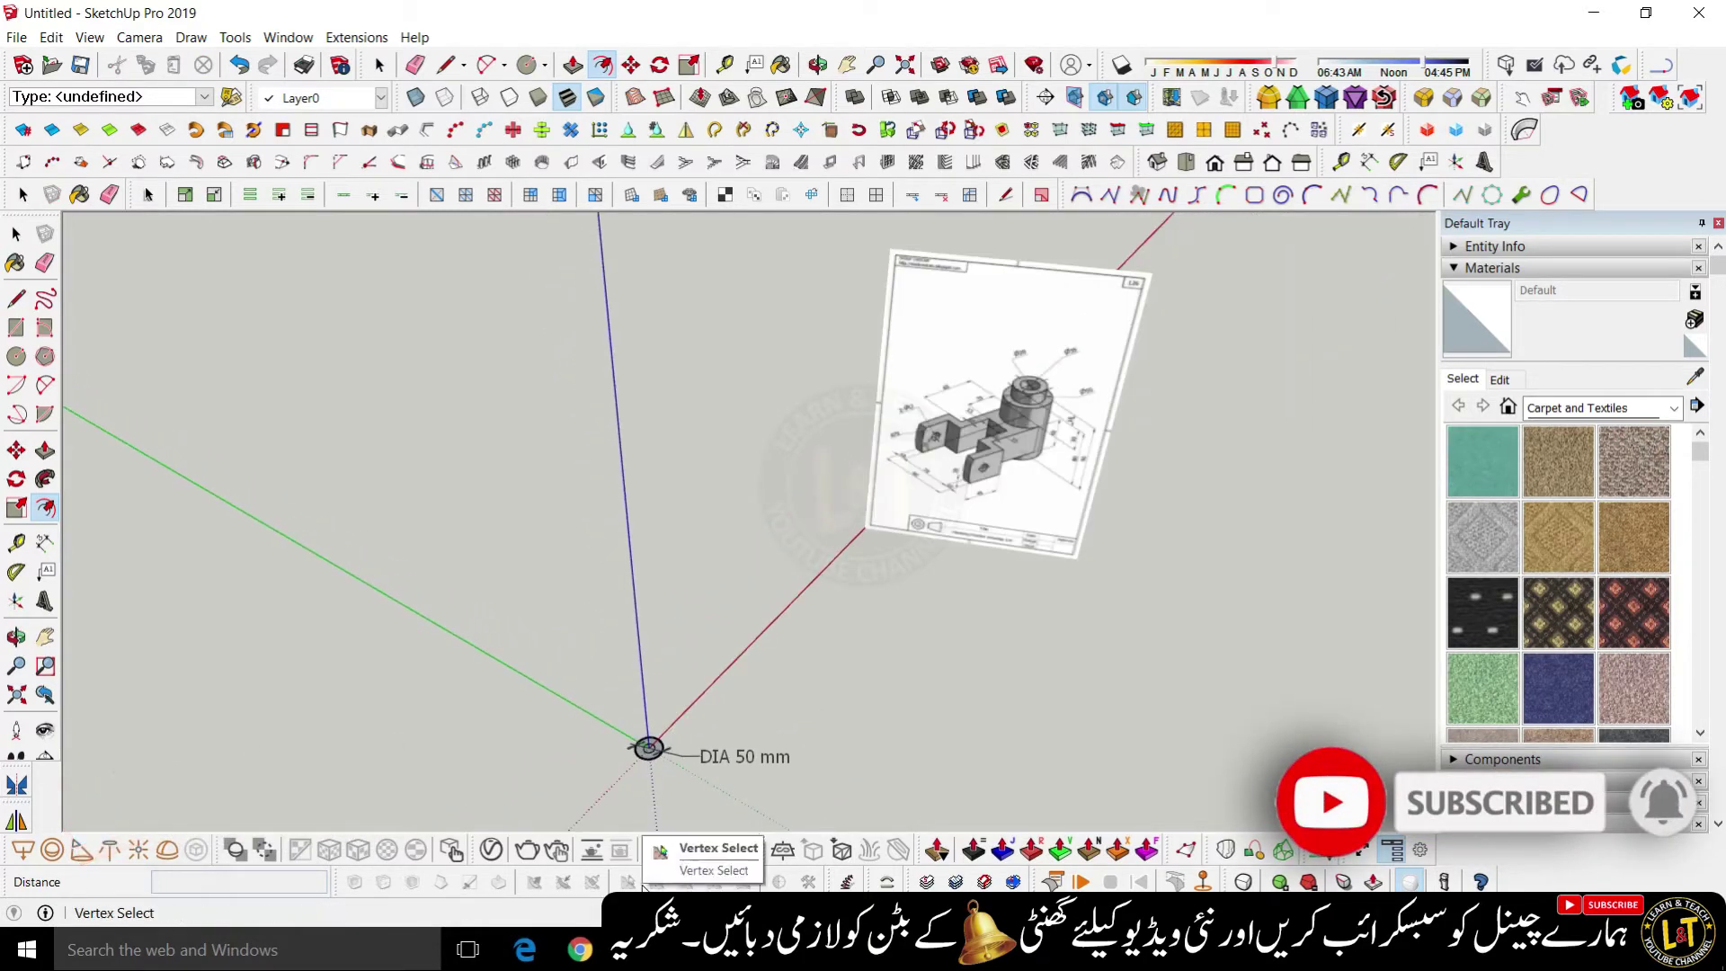
scroll(647, 755, up, 5)
key(e)
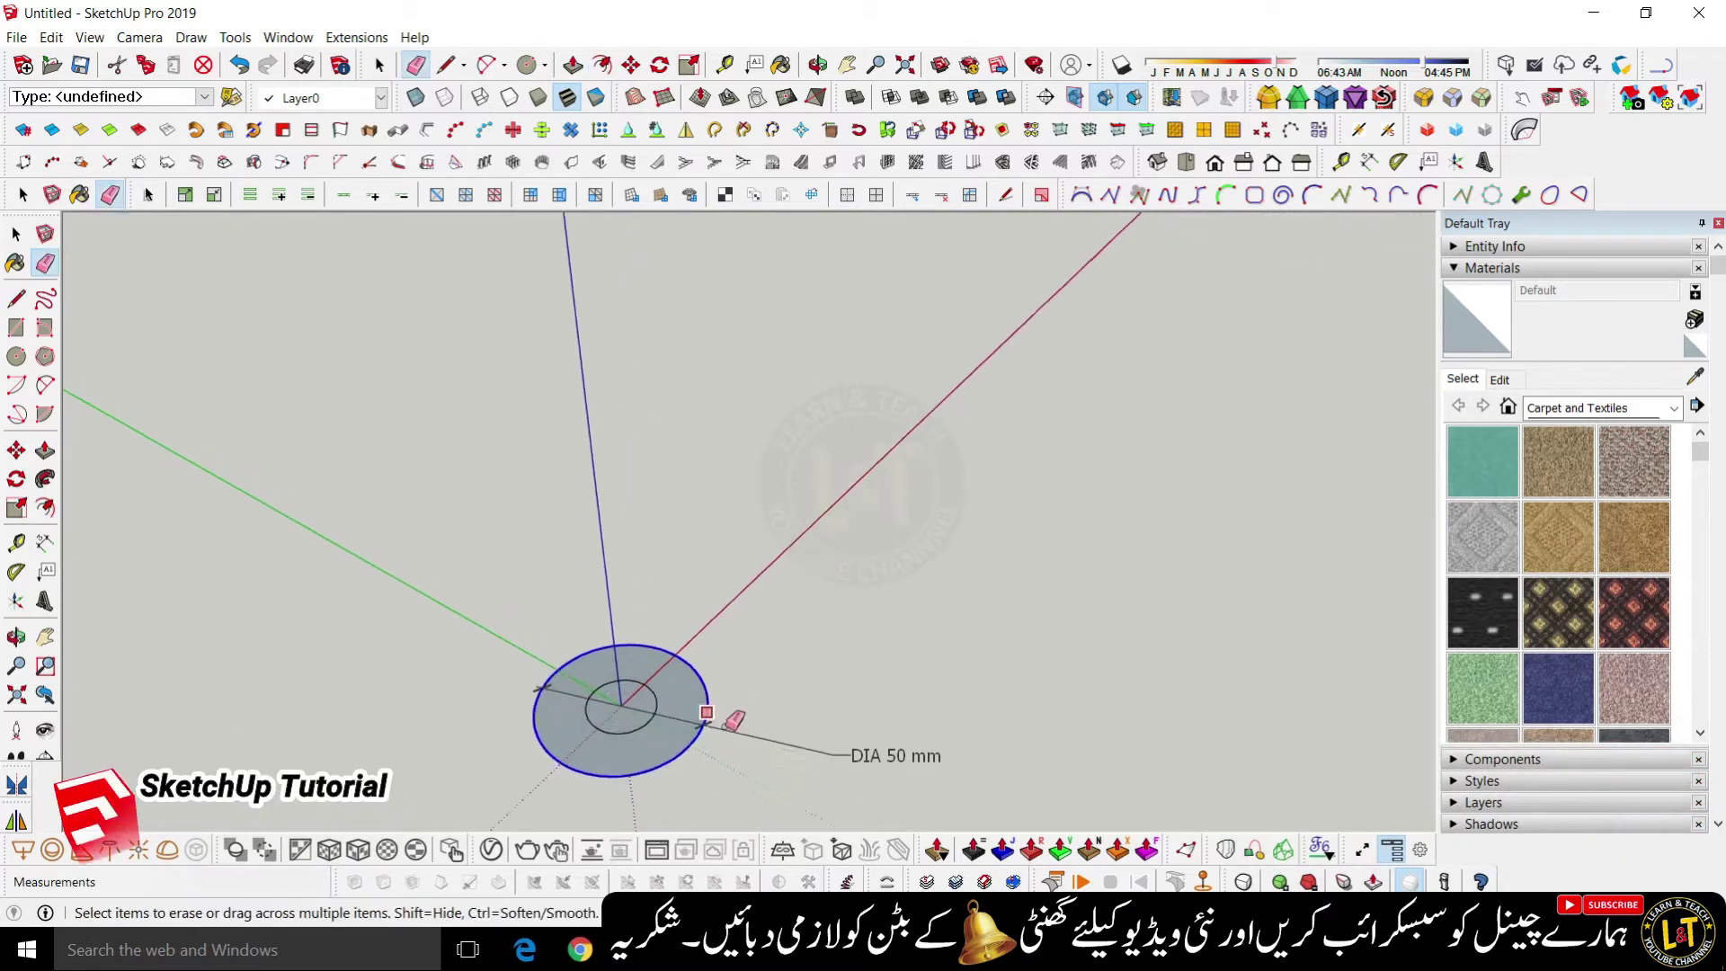
click(755, 752)
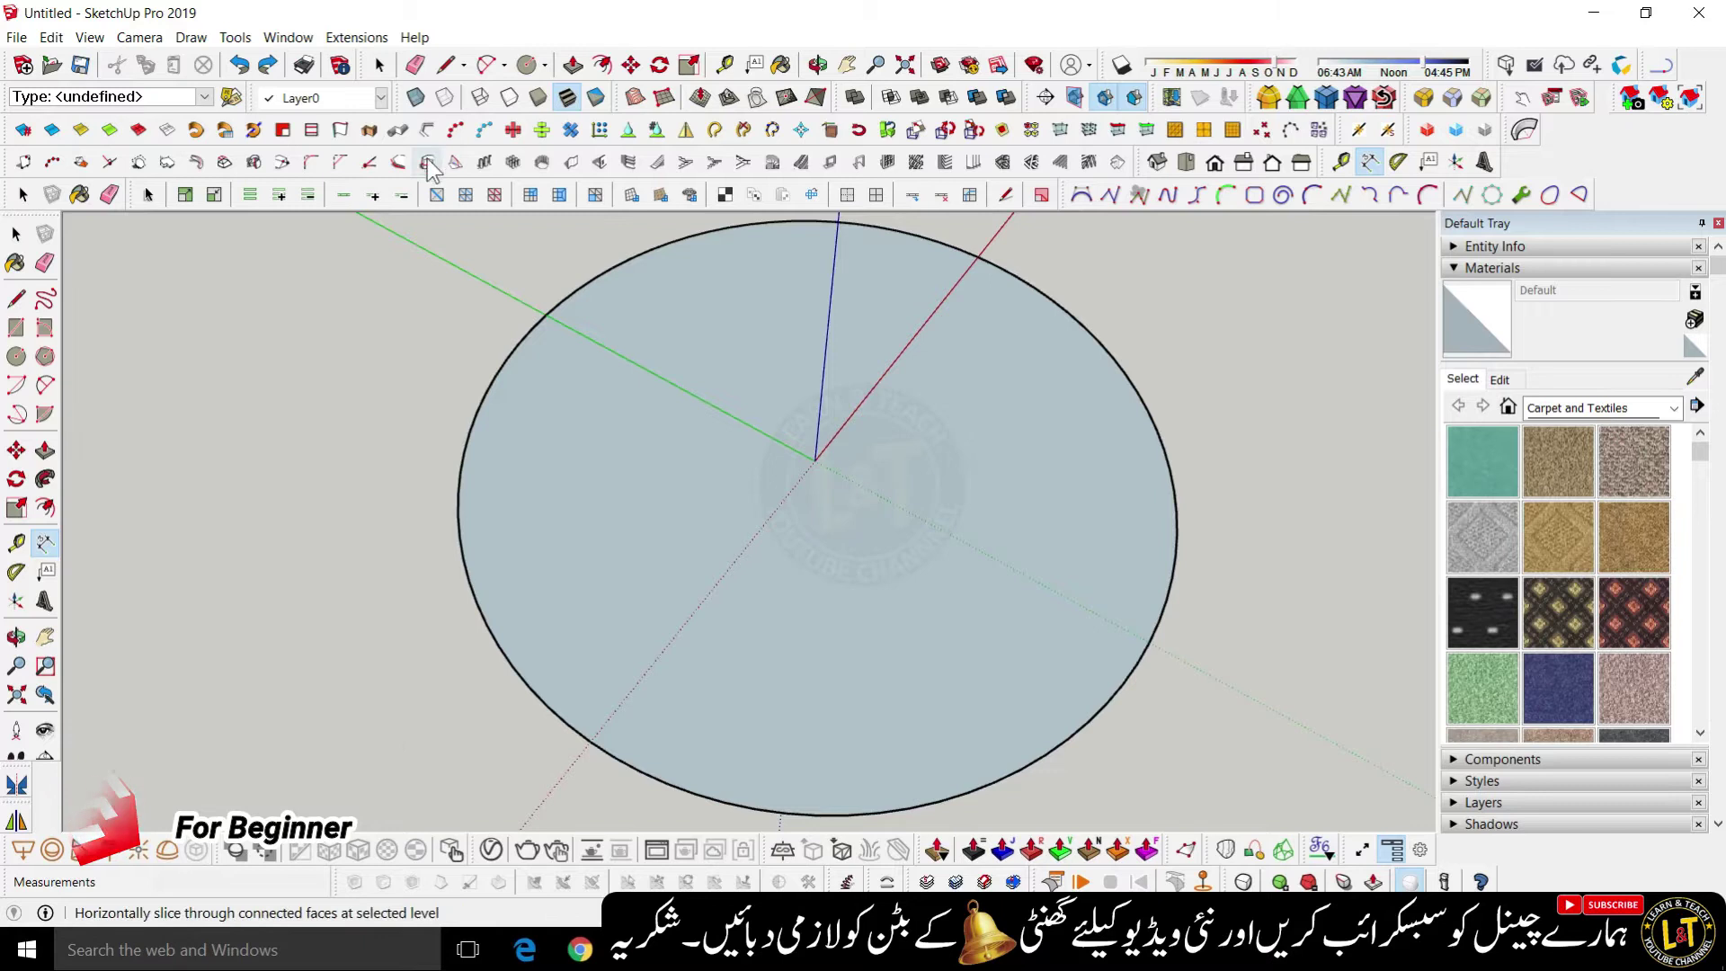
scroll(693, 501, down, 6)
scroll(486, 613, down, 6)
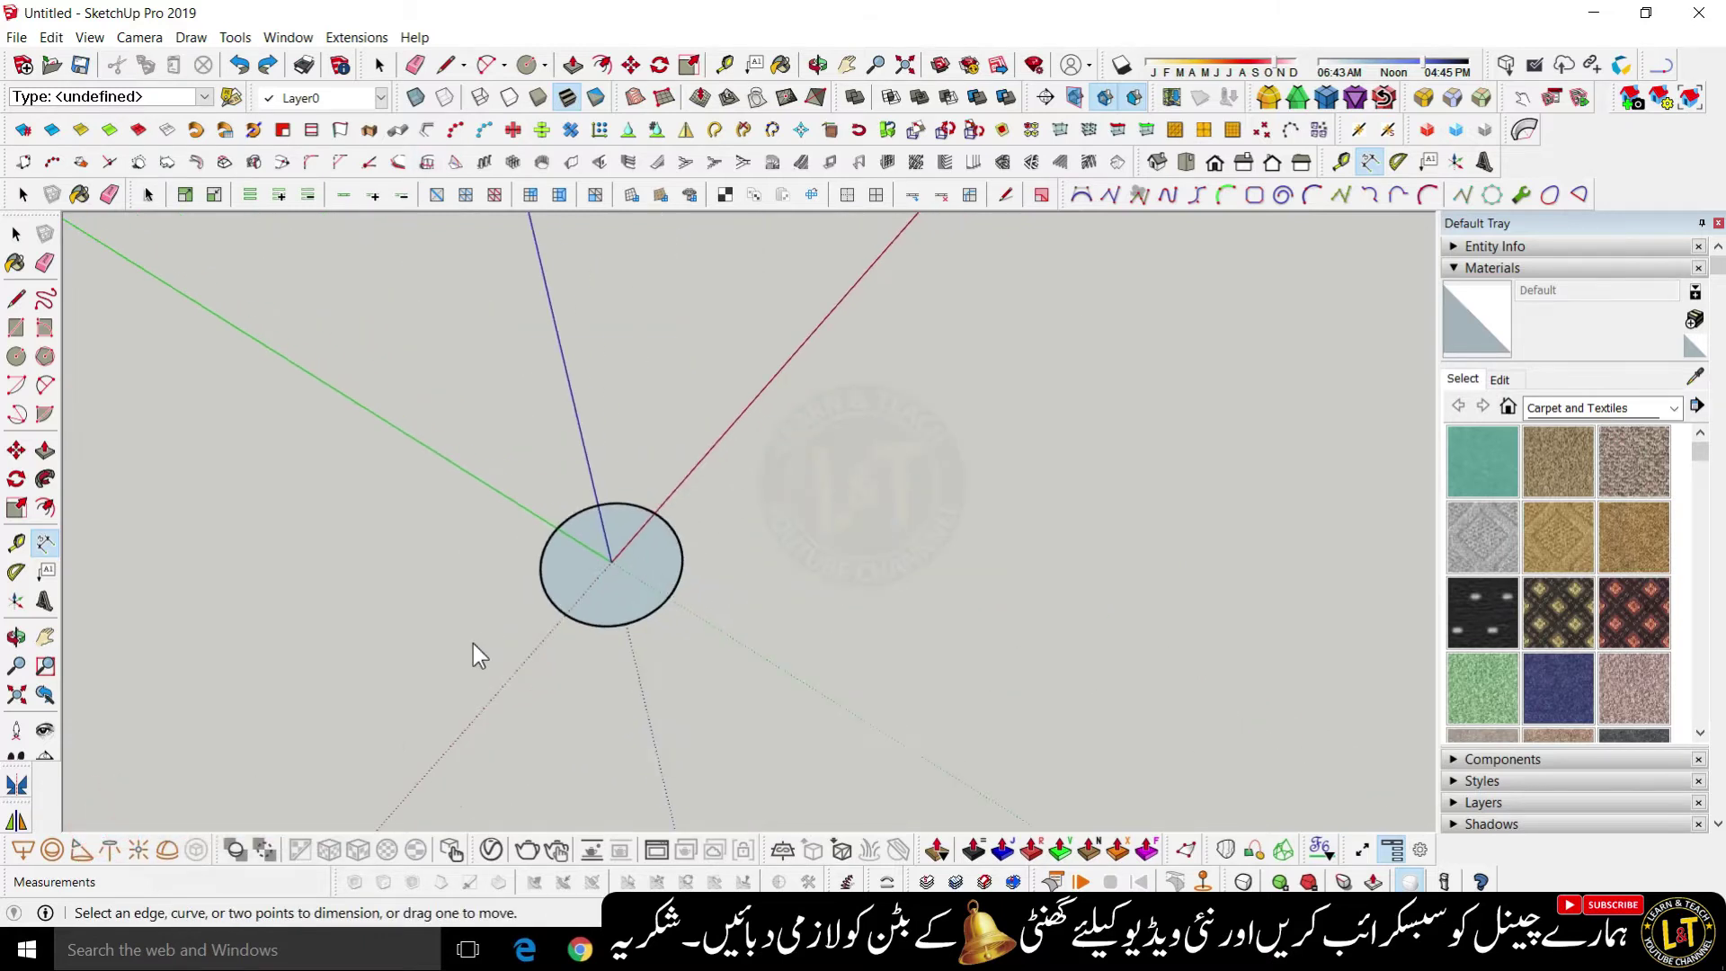
scroll(471, 694, down, 4)
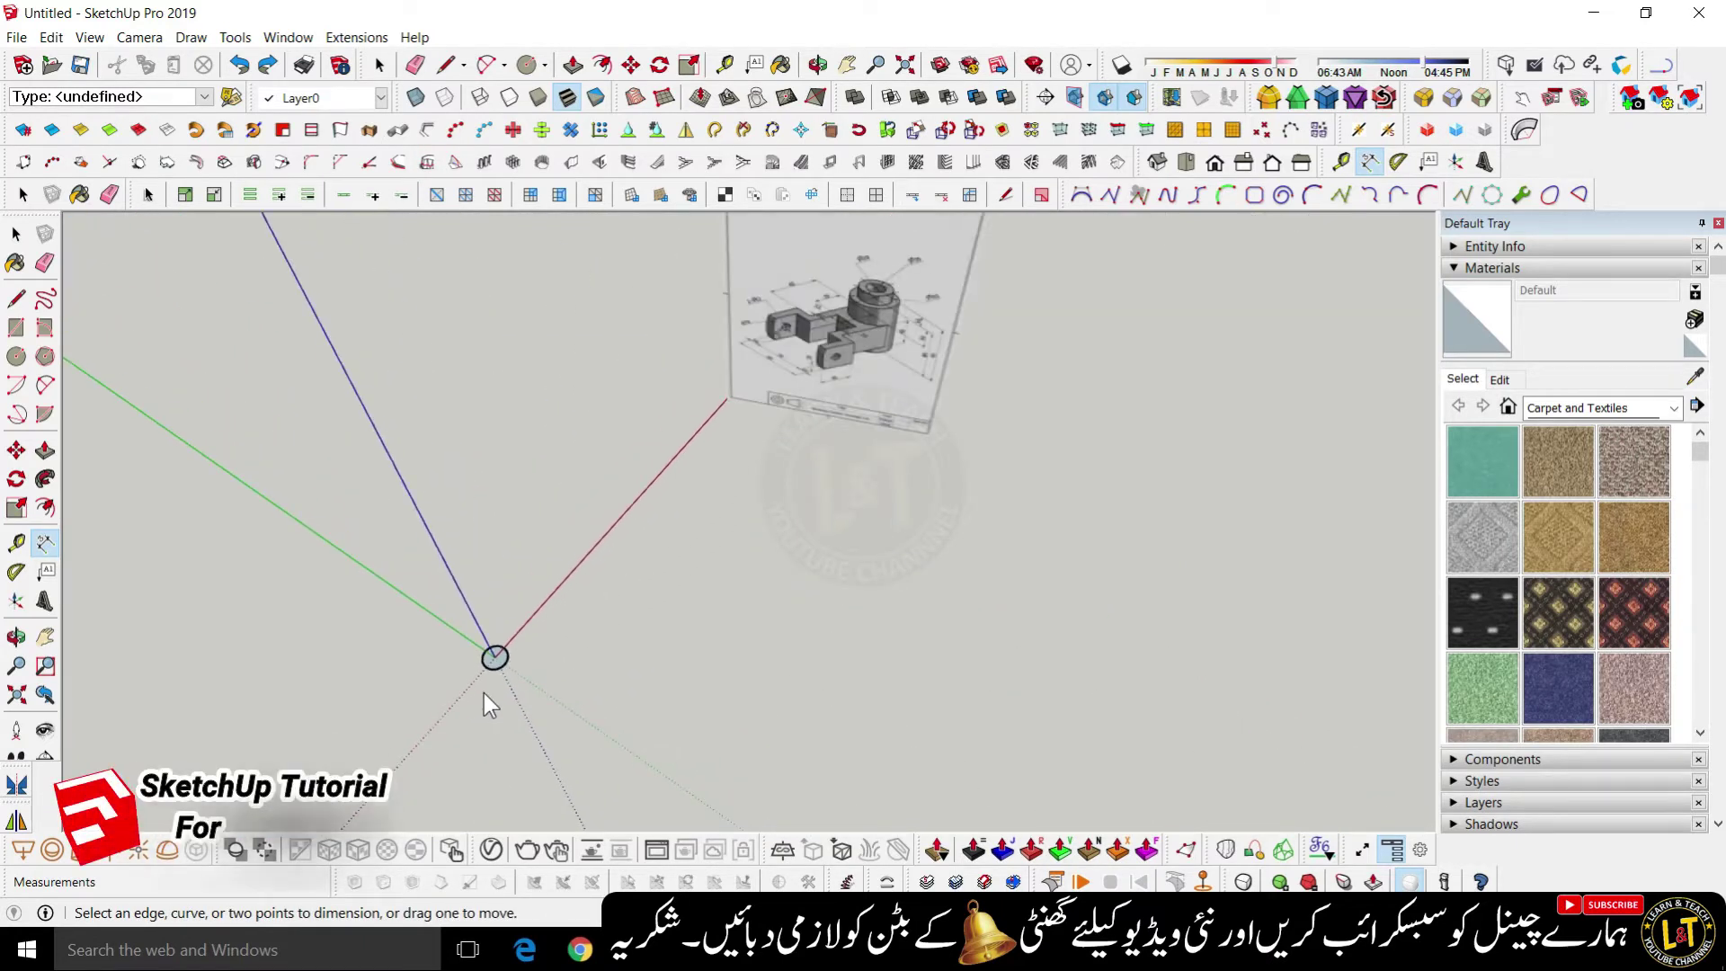
- Scale down the reference image uniformly from its upper outer corner toward its lower corner on the red axis
scroll(640, 485, up, 2)
key(space)
click(779, 409)
key(s)
drag(954, 248, 745, 405)
- Move the scaled reference image along the red axis toward the circle at the origin
key(m)
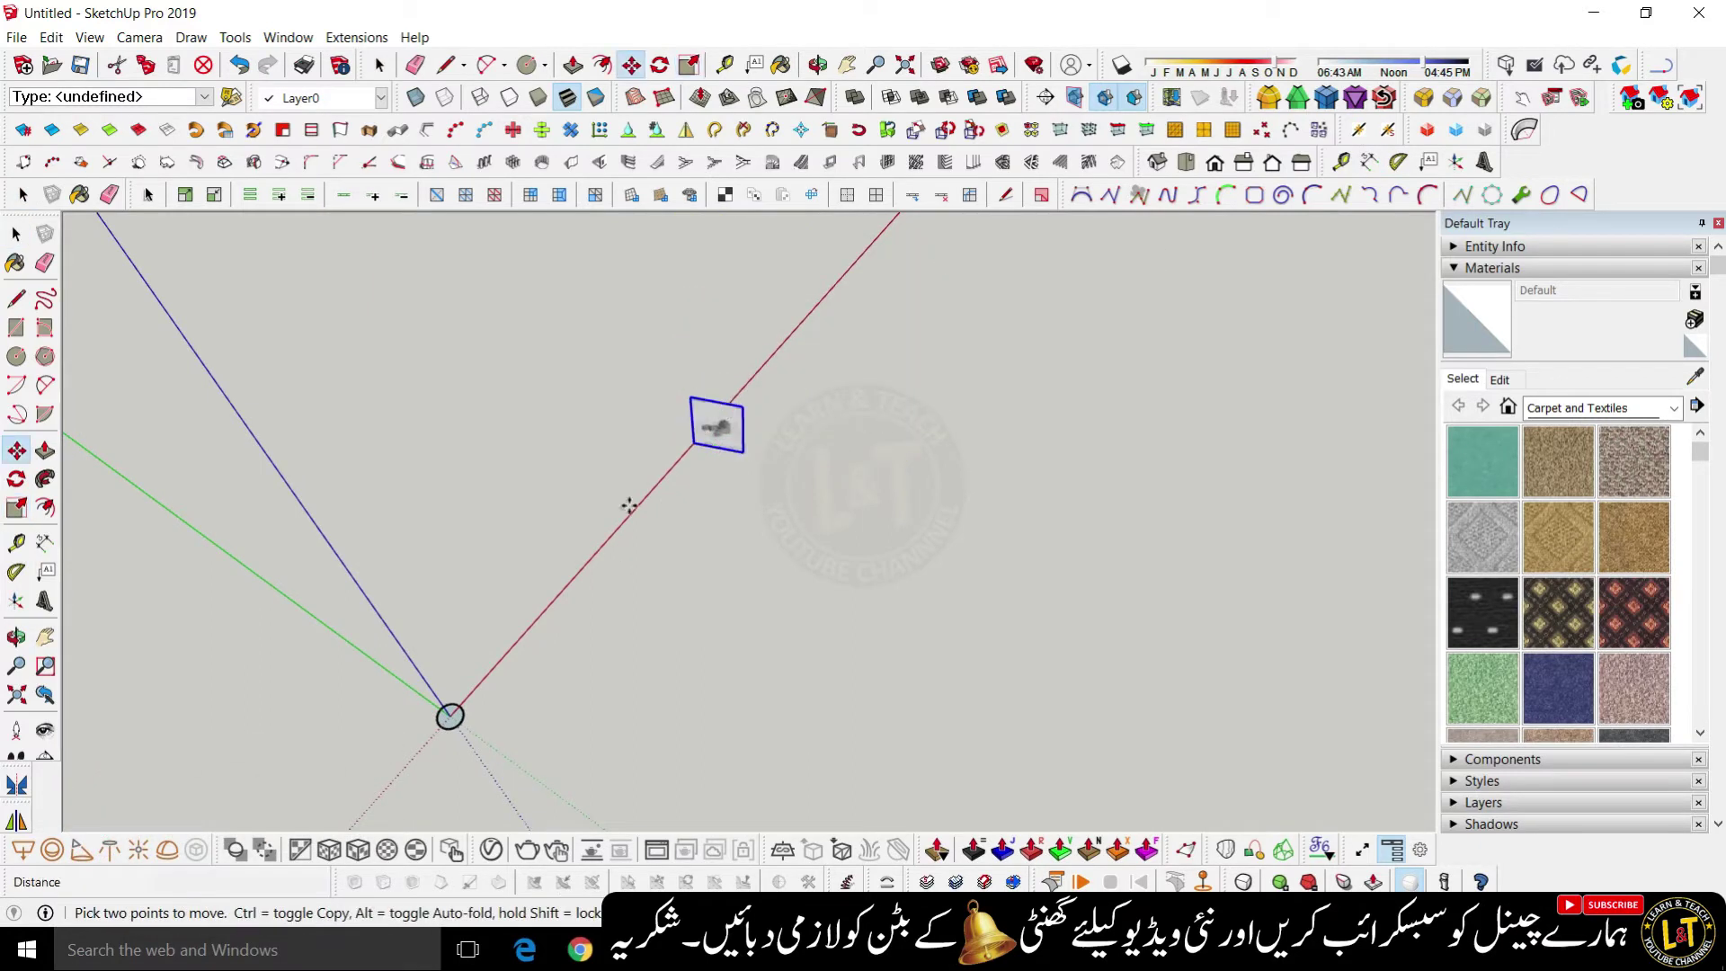
click(691, 450)
click(546, 616)
middle_drag(547, 616, 712, 381)
- Shift the reference image about 106 mm closer to the circle along the red axis
click(18, 695)
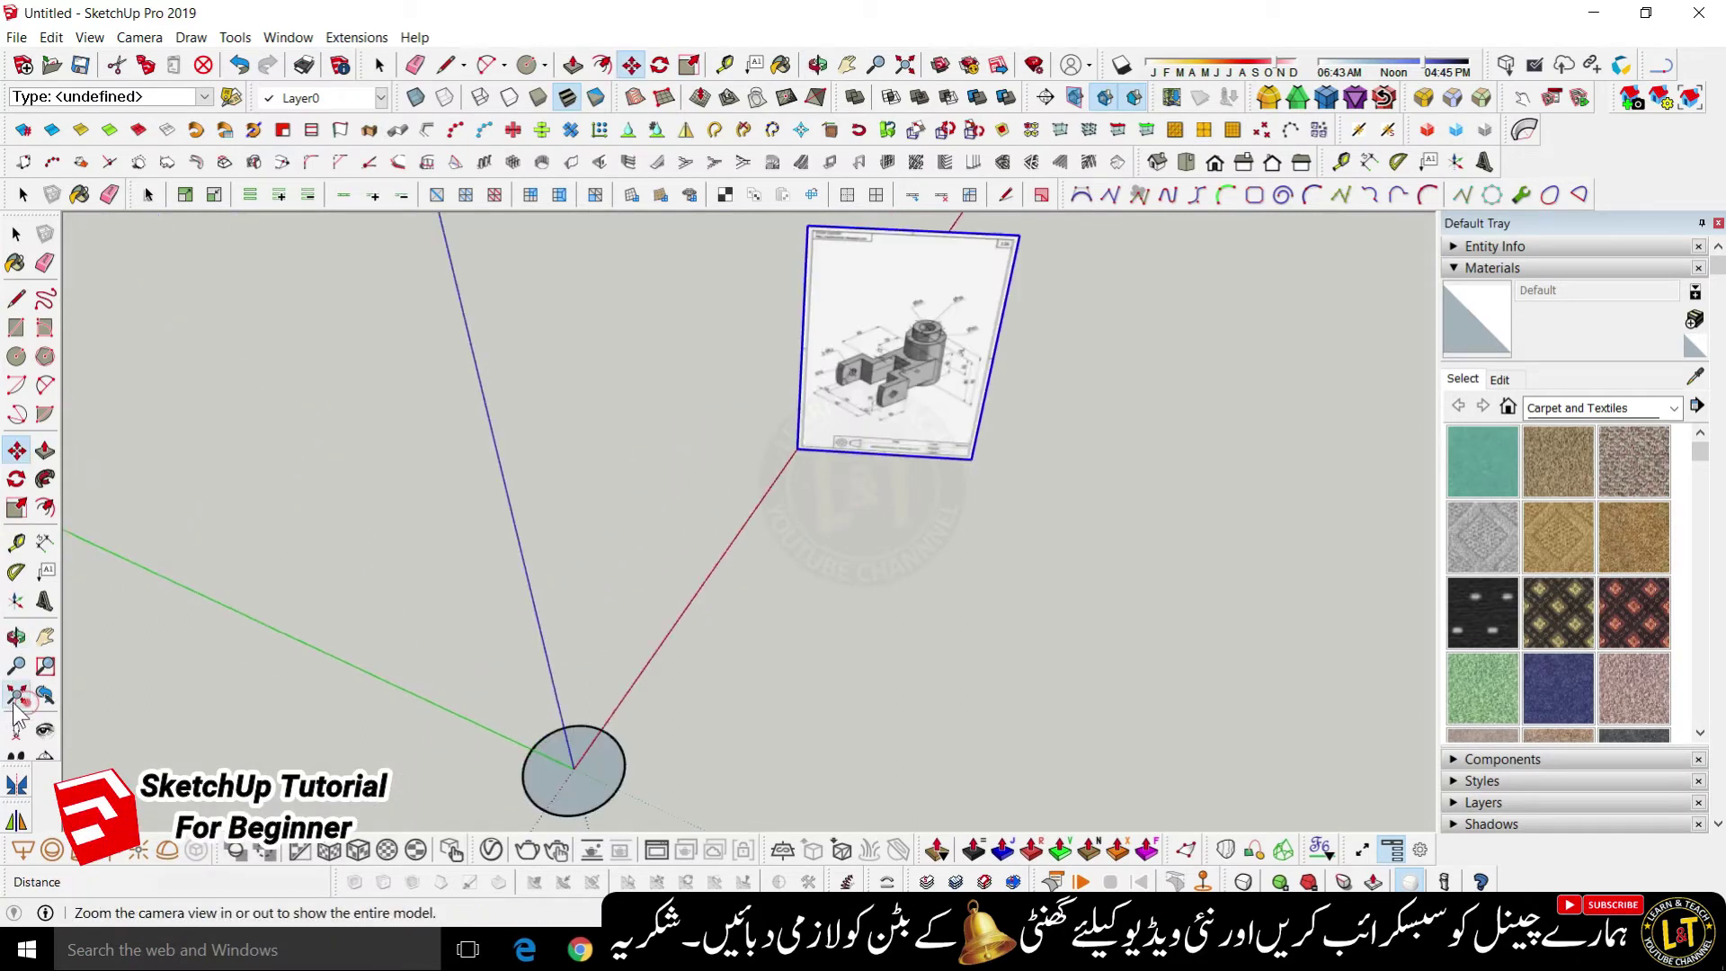
scroll(704, 443, down, 2)
middle_drag(820, 650, 756, 589)
scroll(828, 520, up, 2)
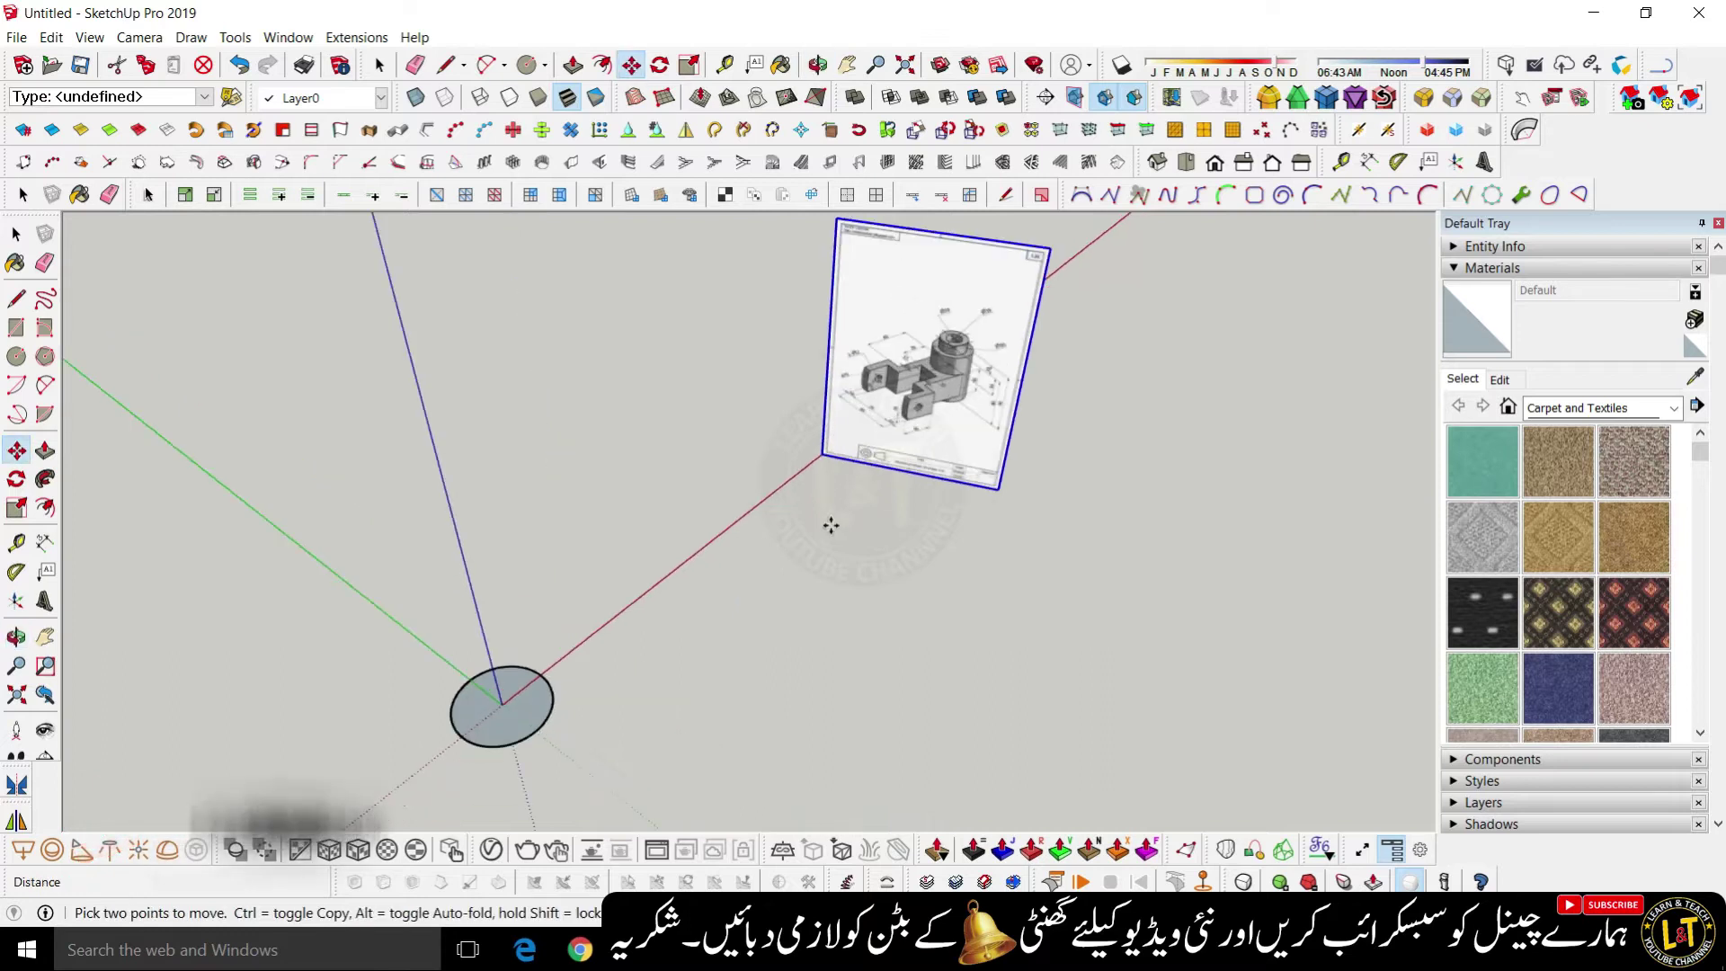
click(823, 453)
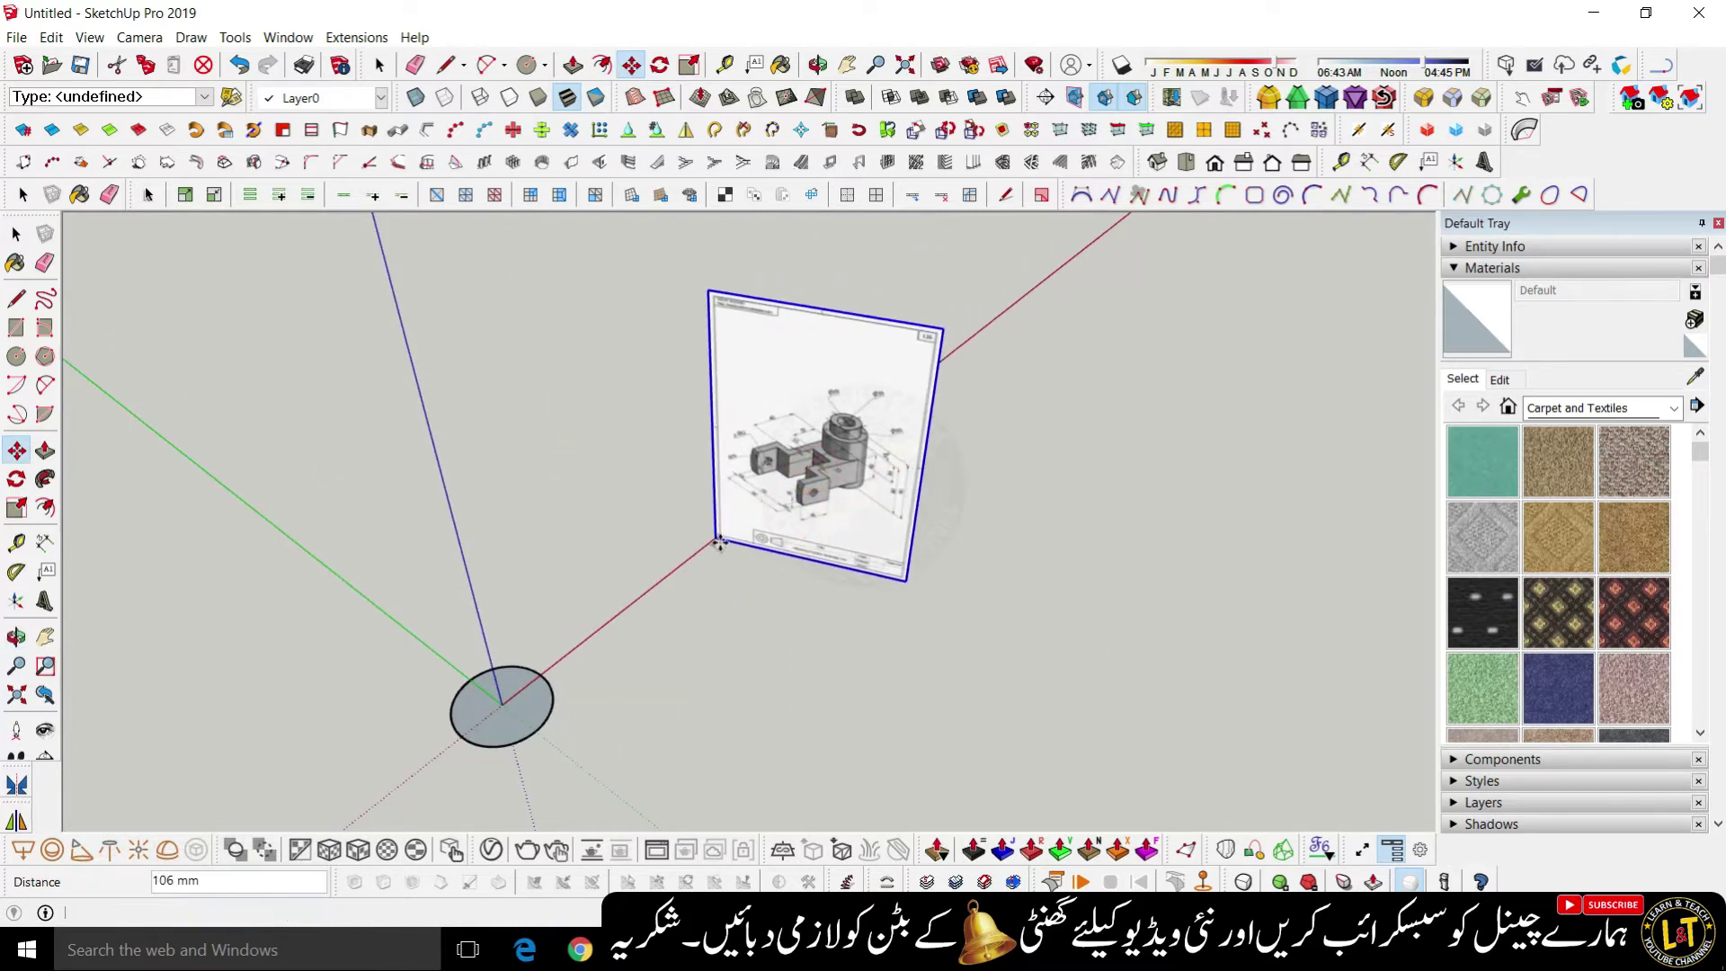
click(718, 544)
- Examine the diameter callouts of the stepped cylinder on the reference drawing
scroll(866, 587, down, 1)
scroll(866, 586, up, 3)
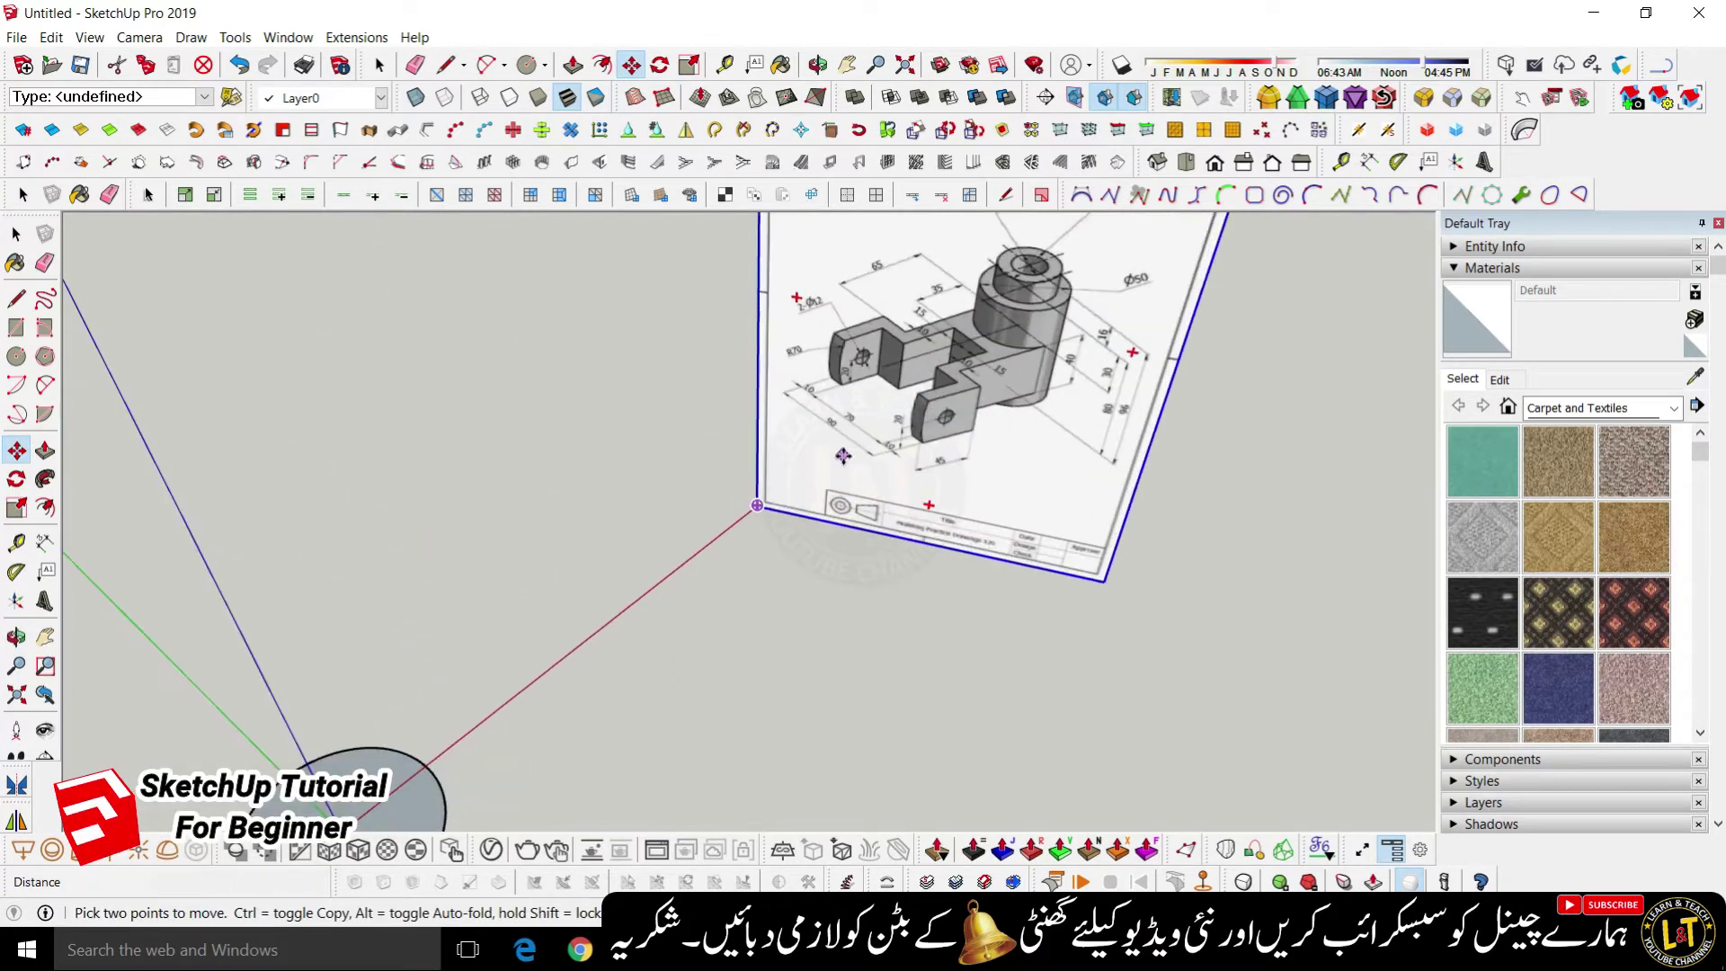
scroll(971, 342, up, 3)
key(space)
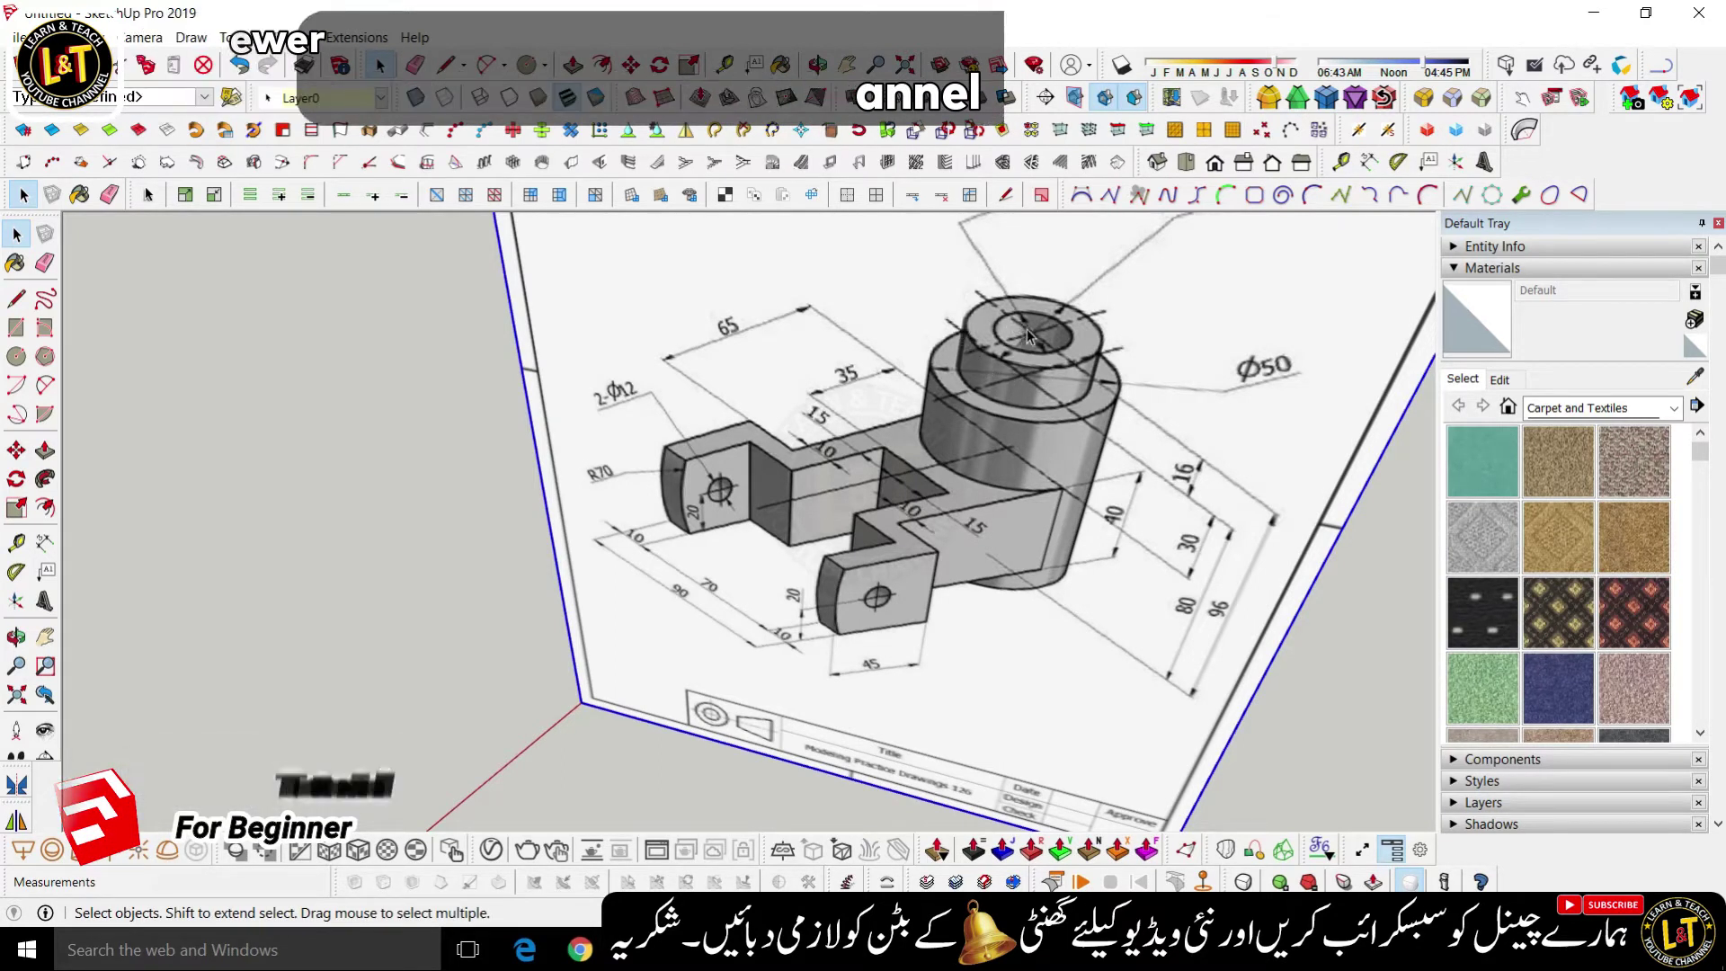
scroll(1016, 410, down, 4)
scroll(1152, 392, up, 2)
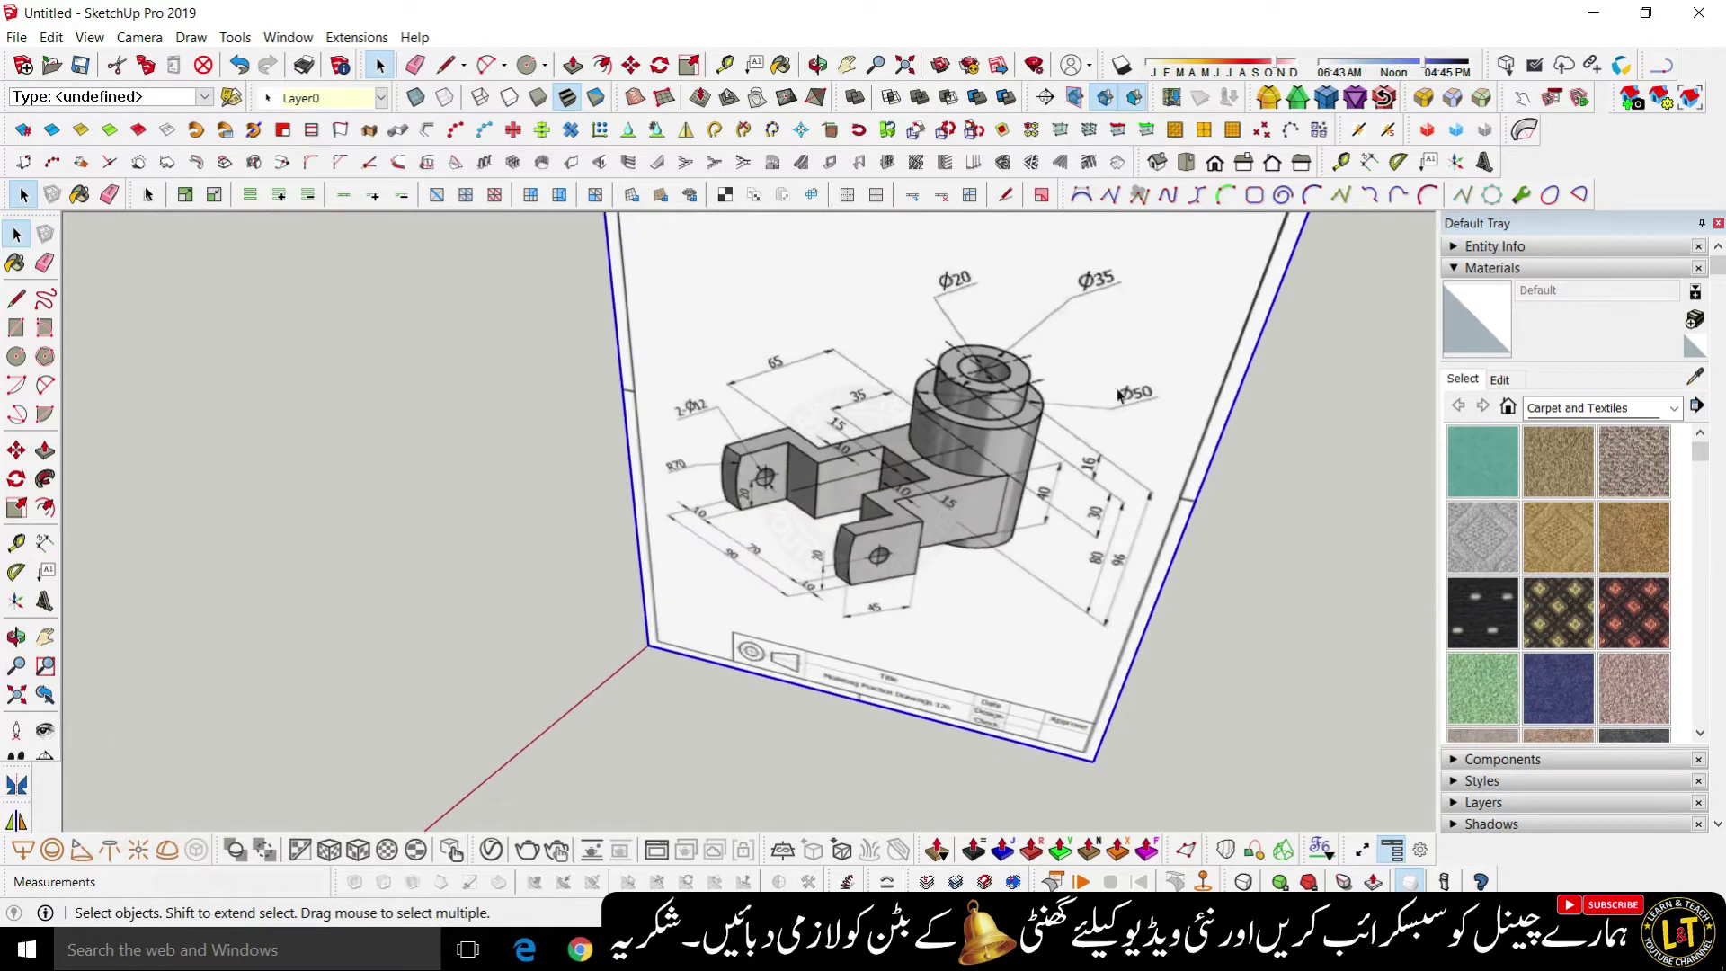
scroll(1121, 406, up, 2)
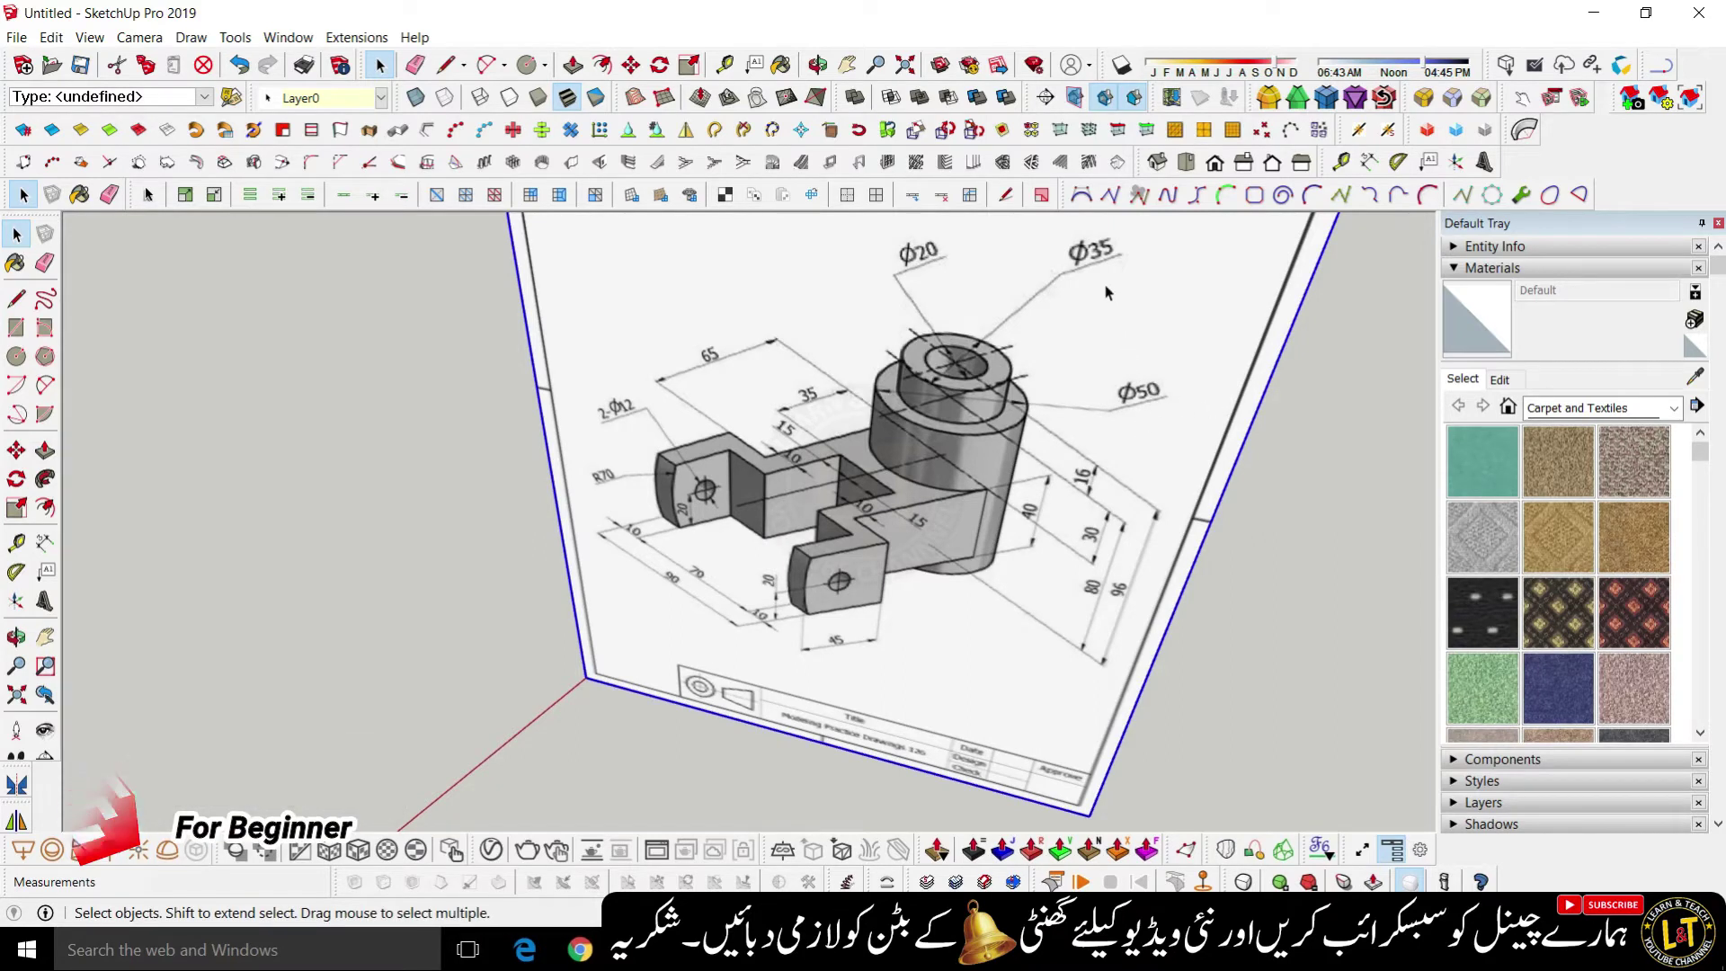
scroll(1107, 292, down, 6)
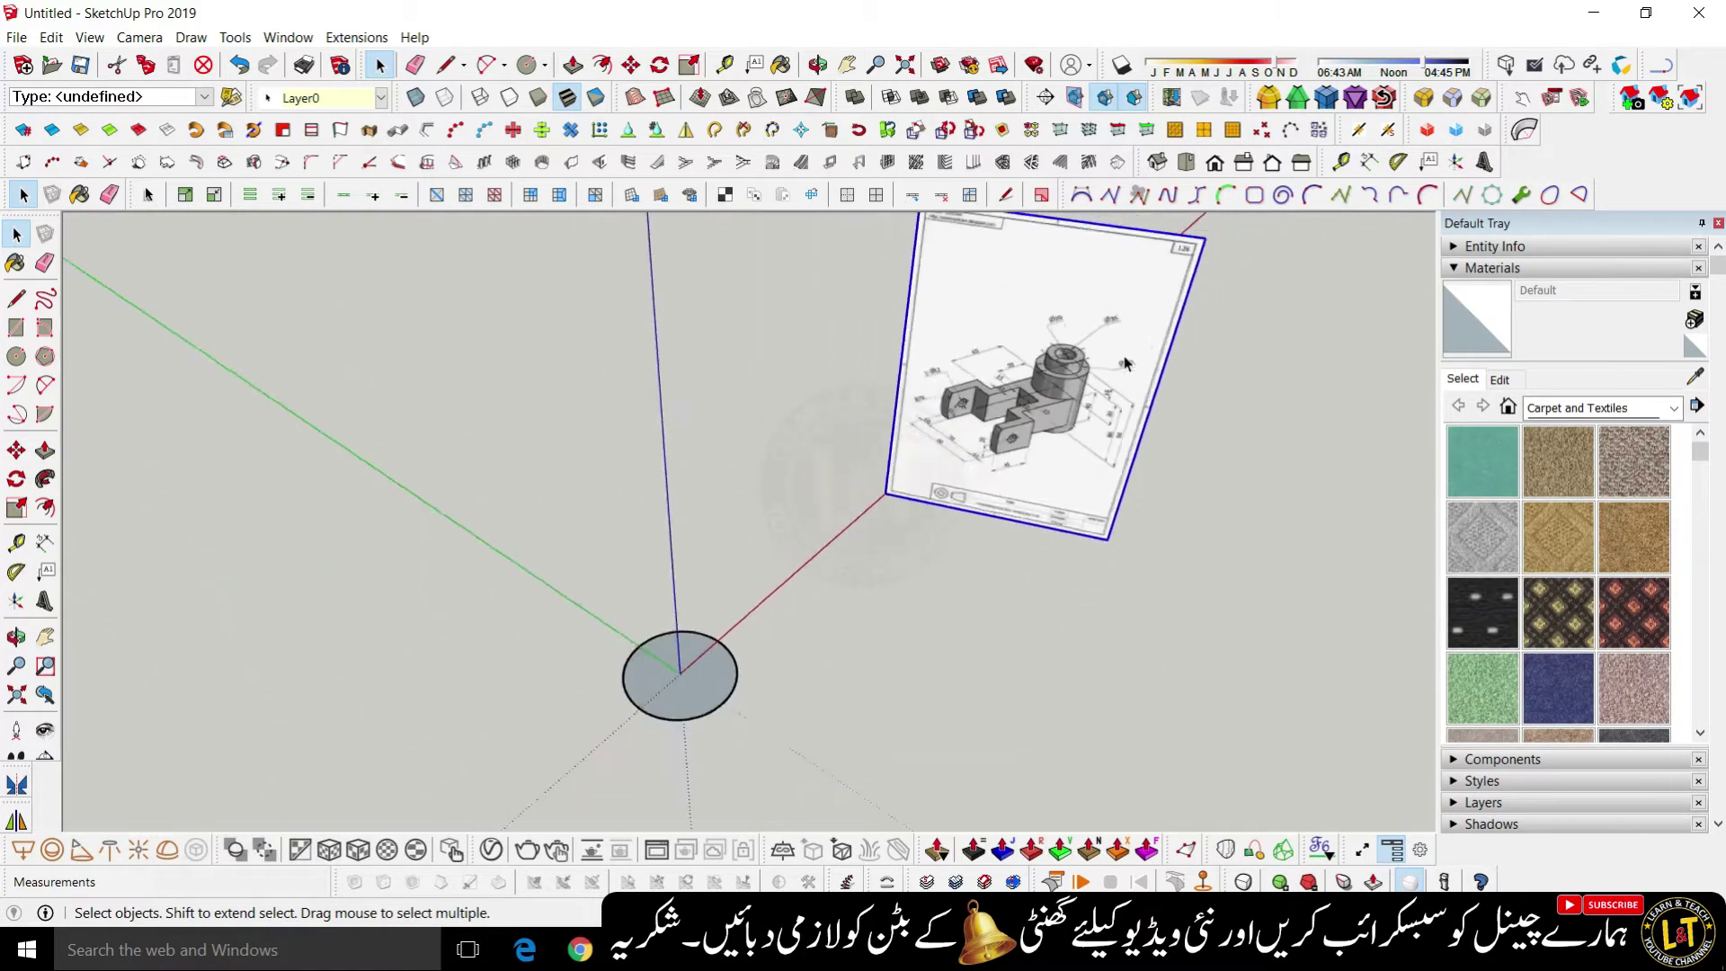
- Offset the 50 mm circle's edge inward by 7.5 mm to form a concentric inner circle
scroll(764, 602, up, 6)
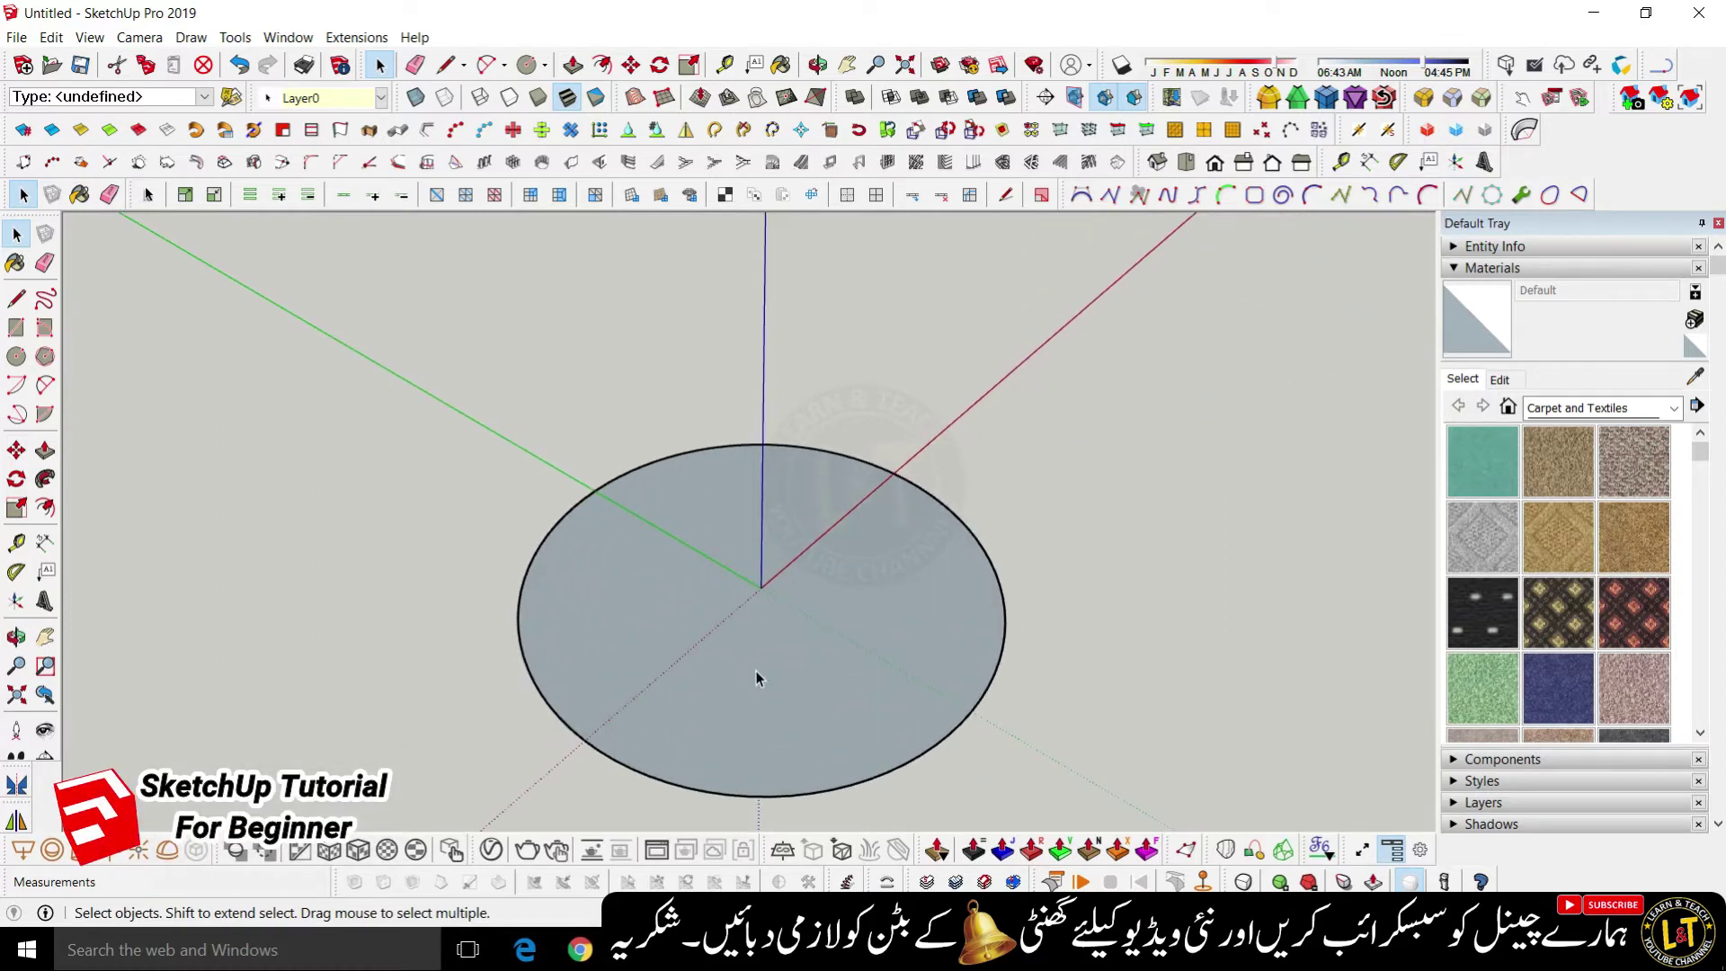
key(f)
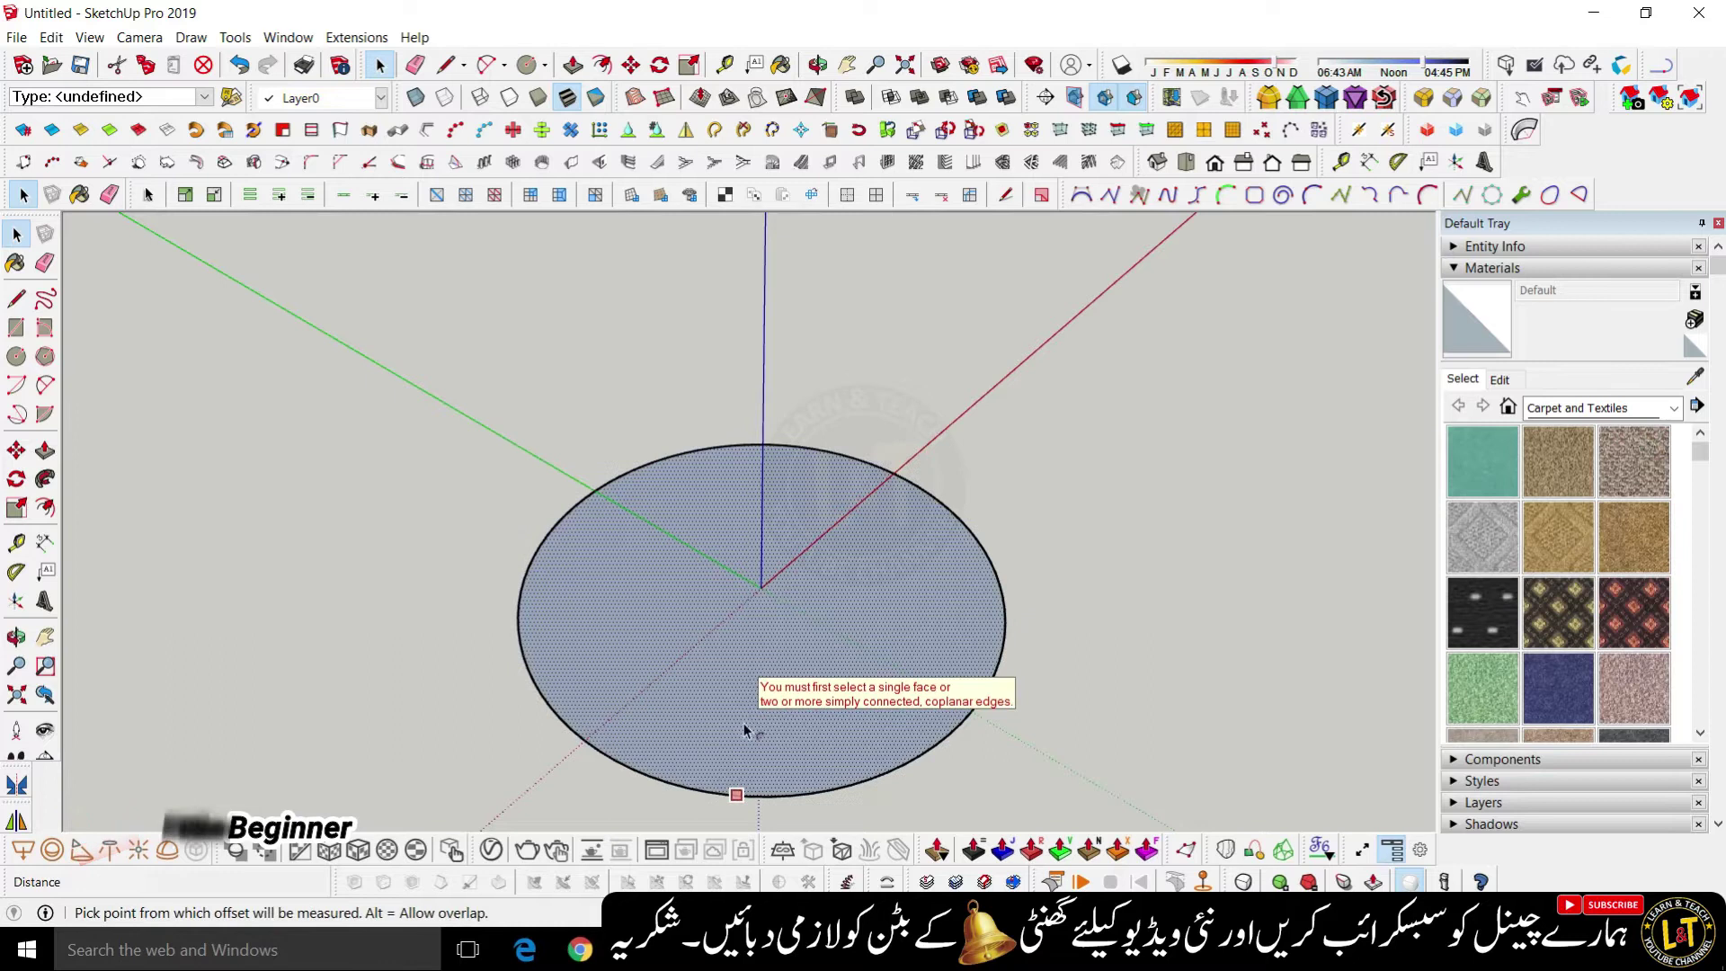
click(751, 796)
click(771, 743)
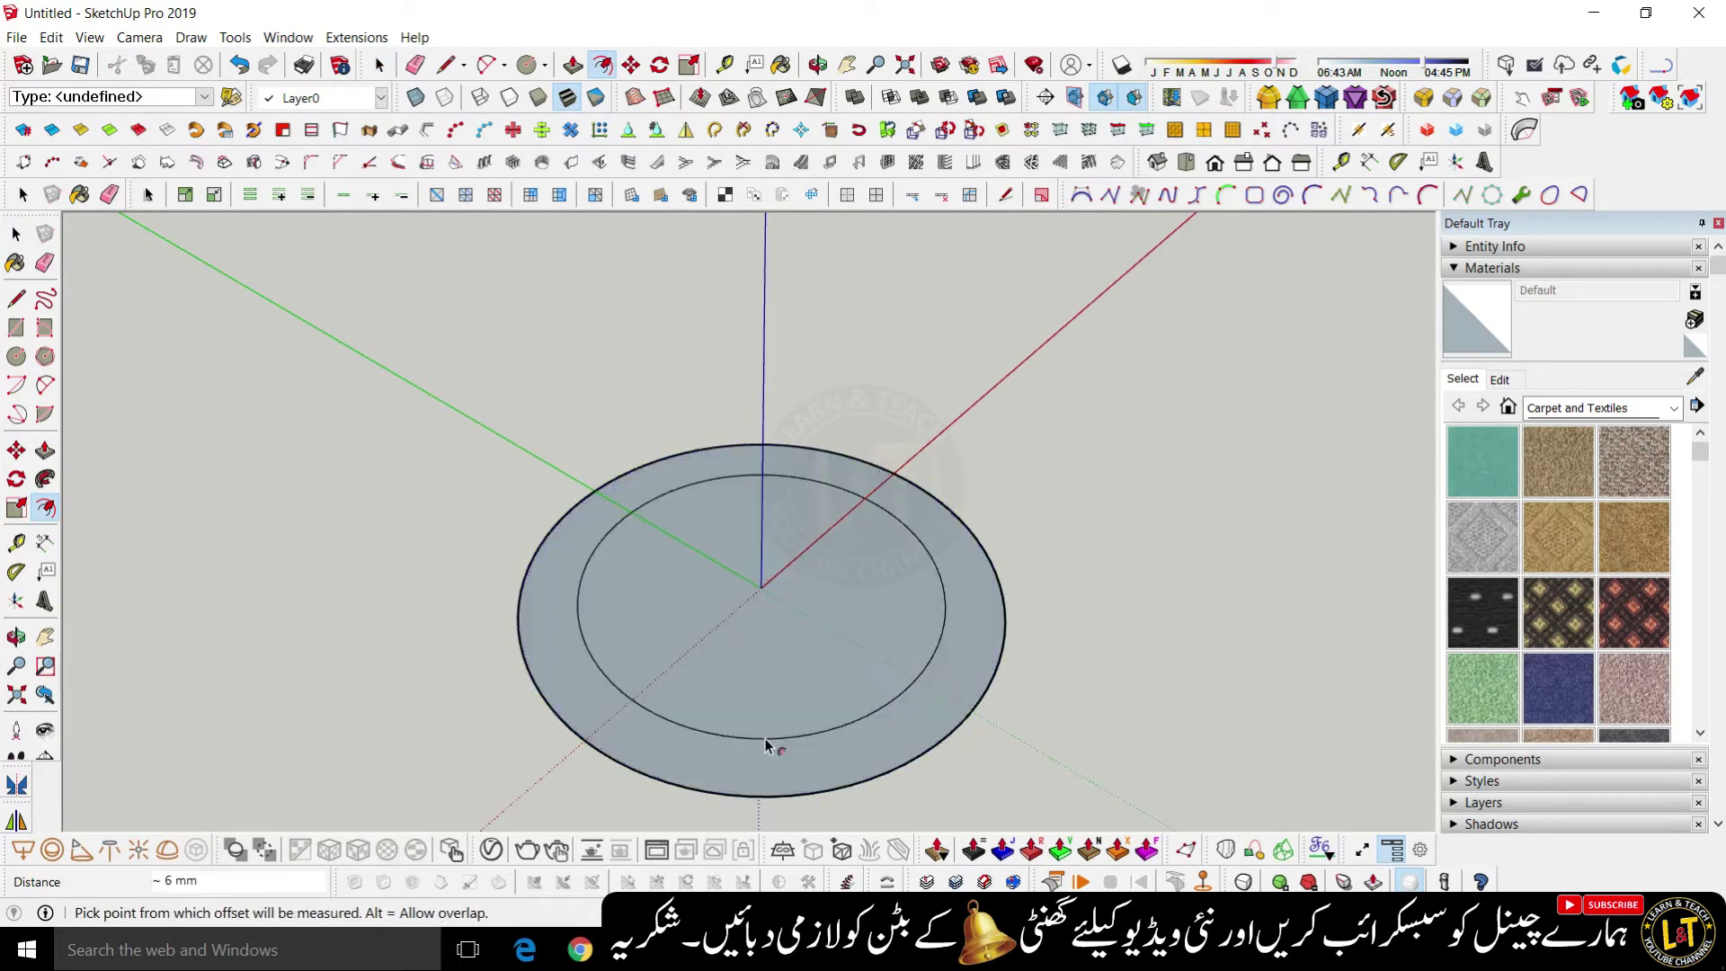
text(7.5)
key(Return)
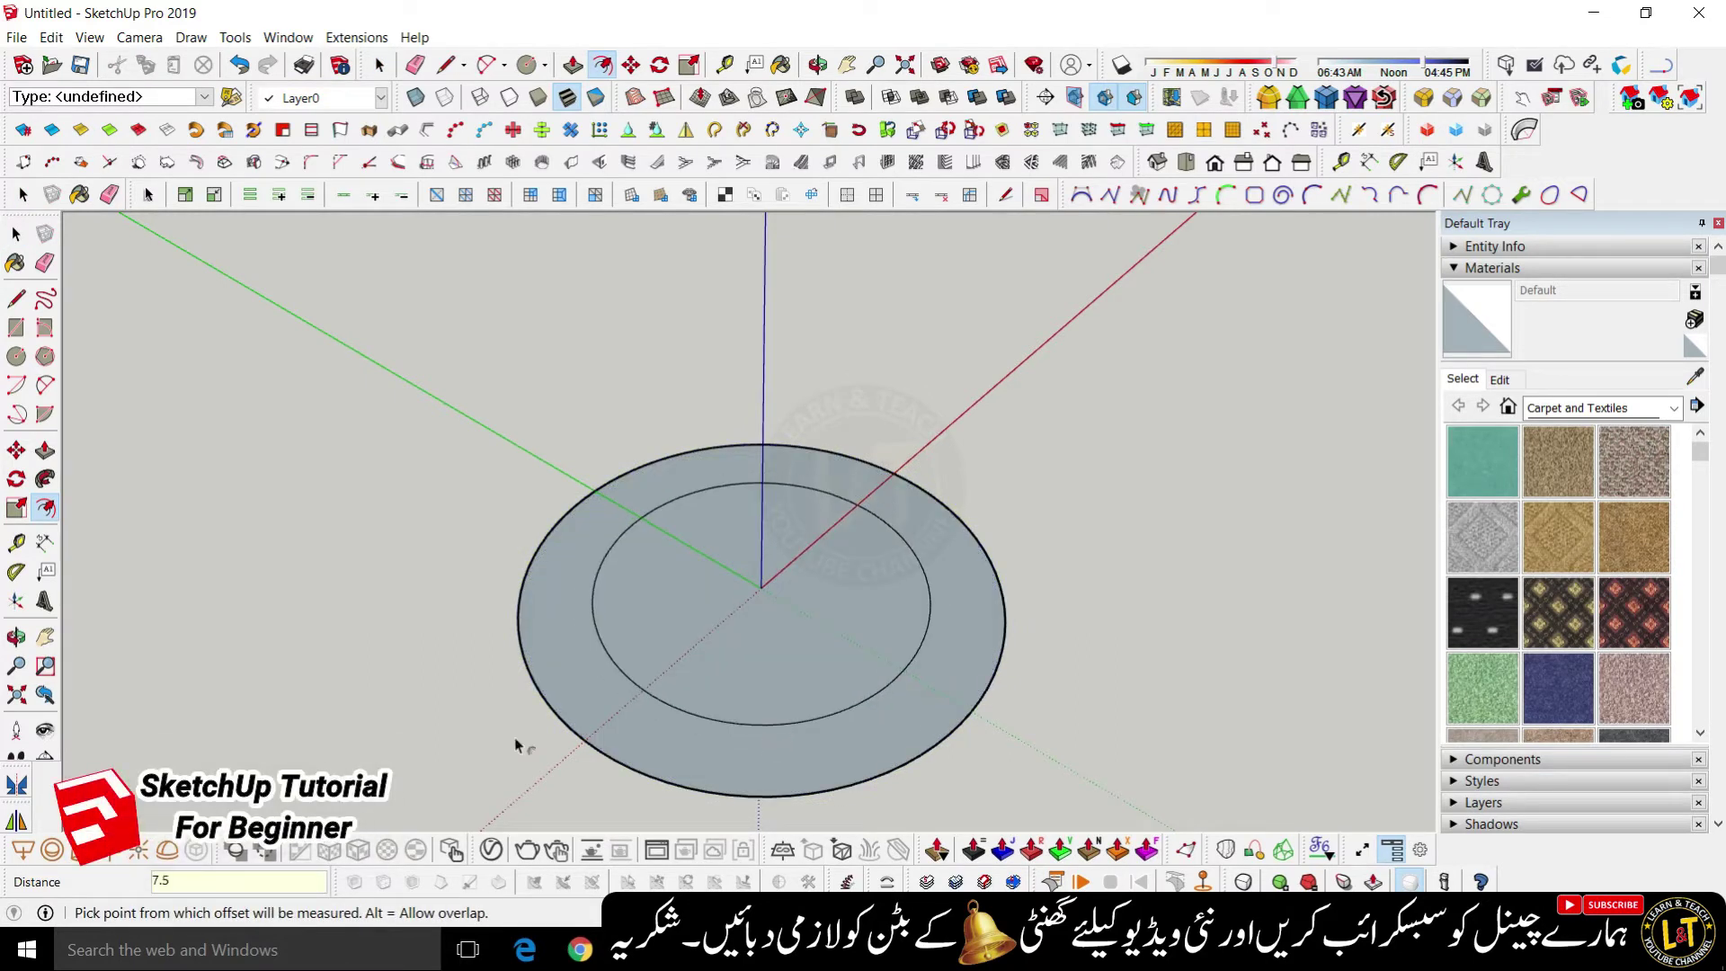
- Dimension the inner circle's diameter, placing the label outside the outer circle
click(43, 543)
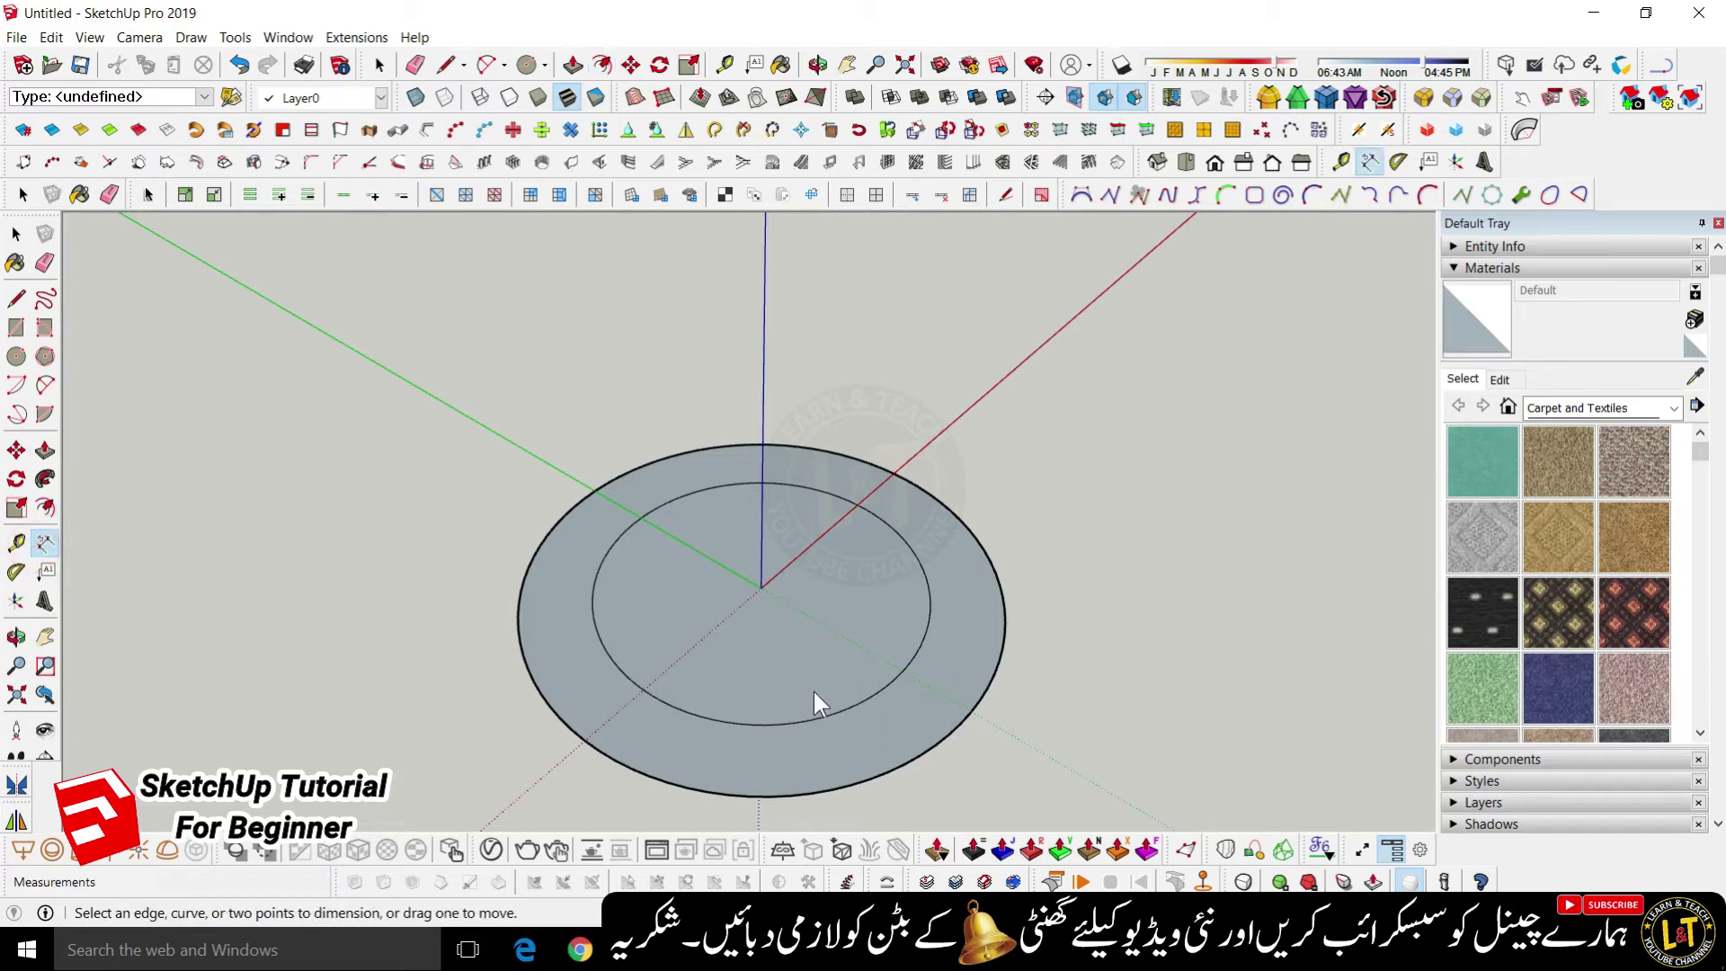
click(841, 710)
click(1023, 721)
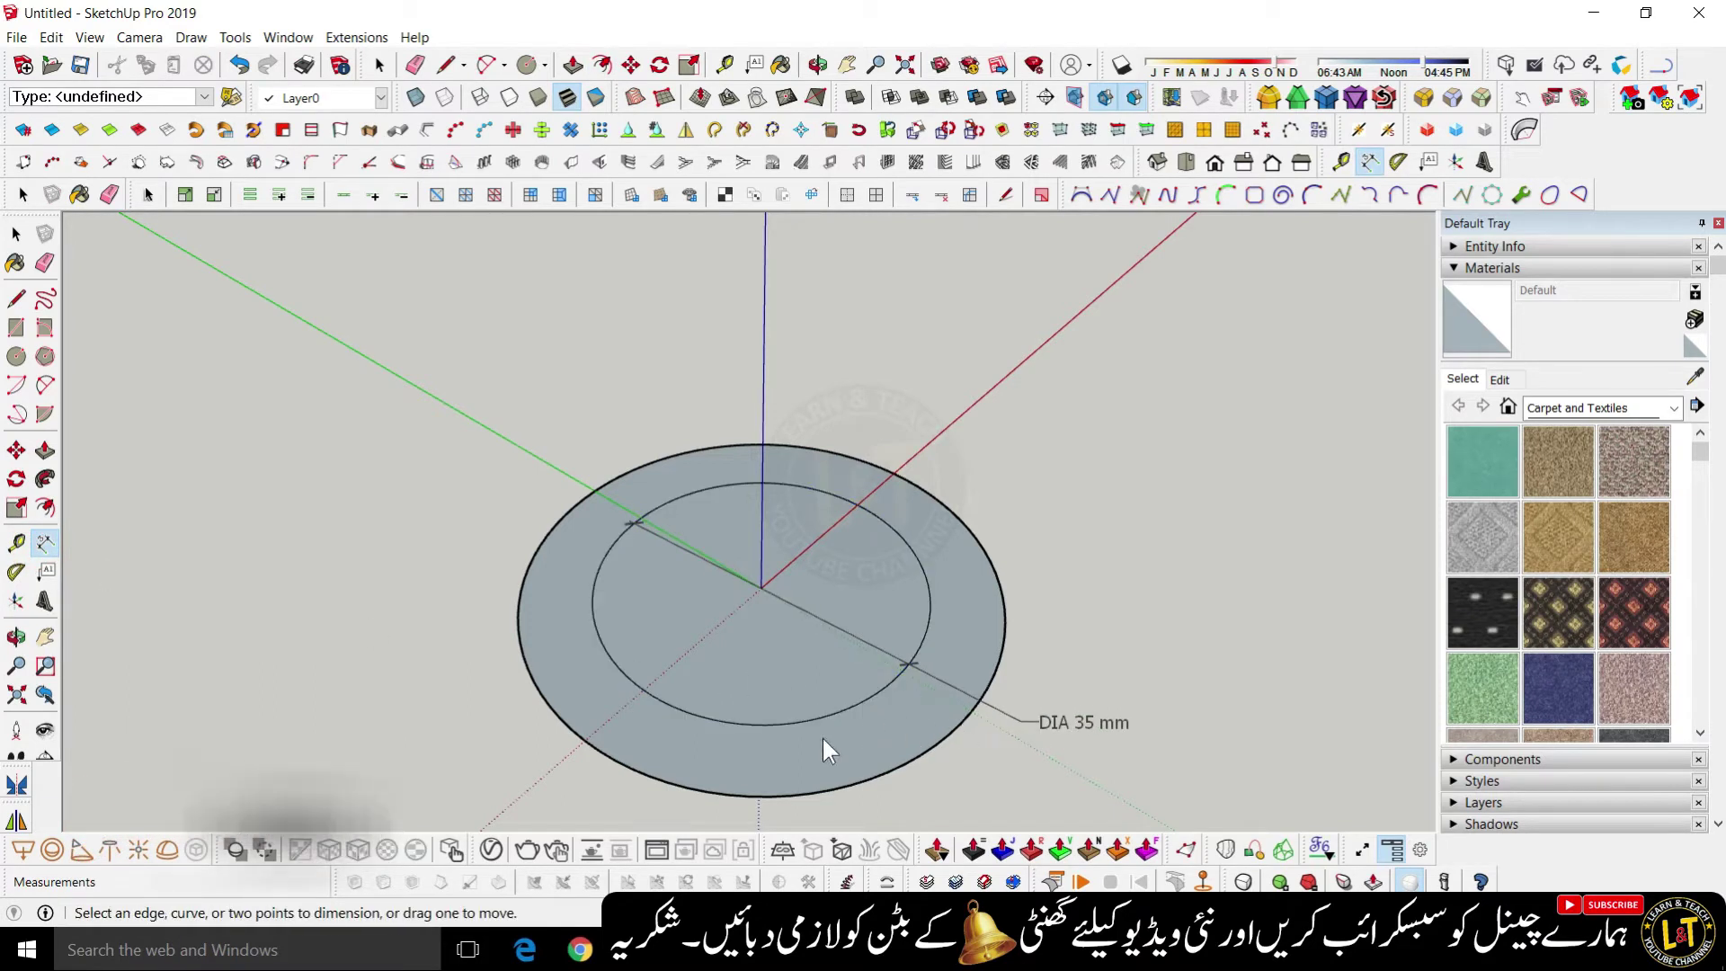
- Check the bore diameter on the reference drawing and offset the 35 mm circle inward by 7.5 mm
scroll(822, 750, down, 6)
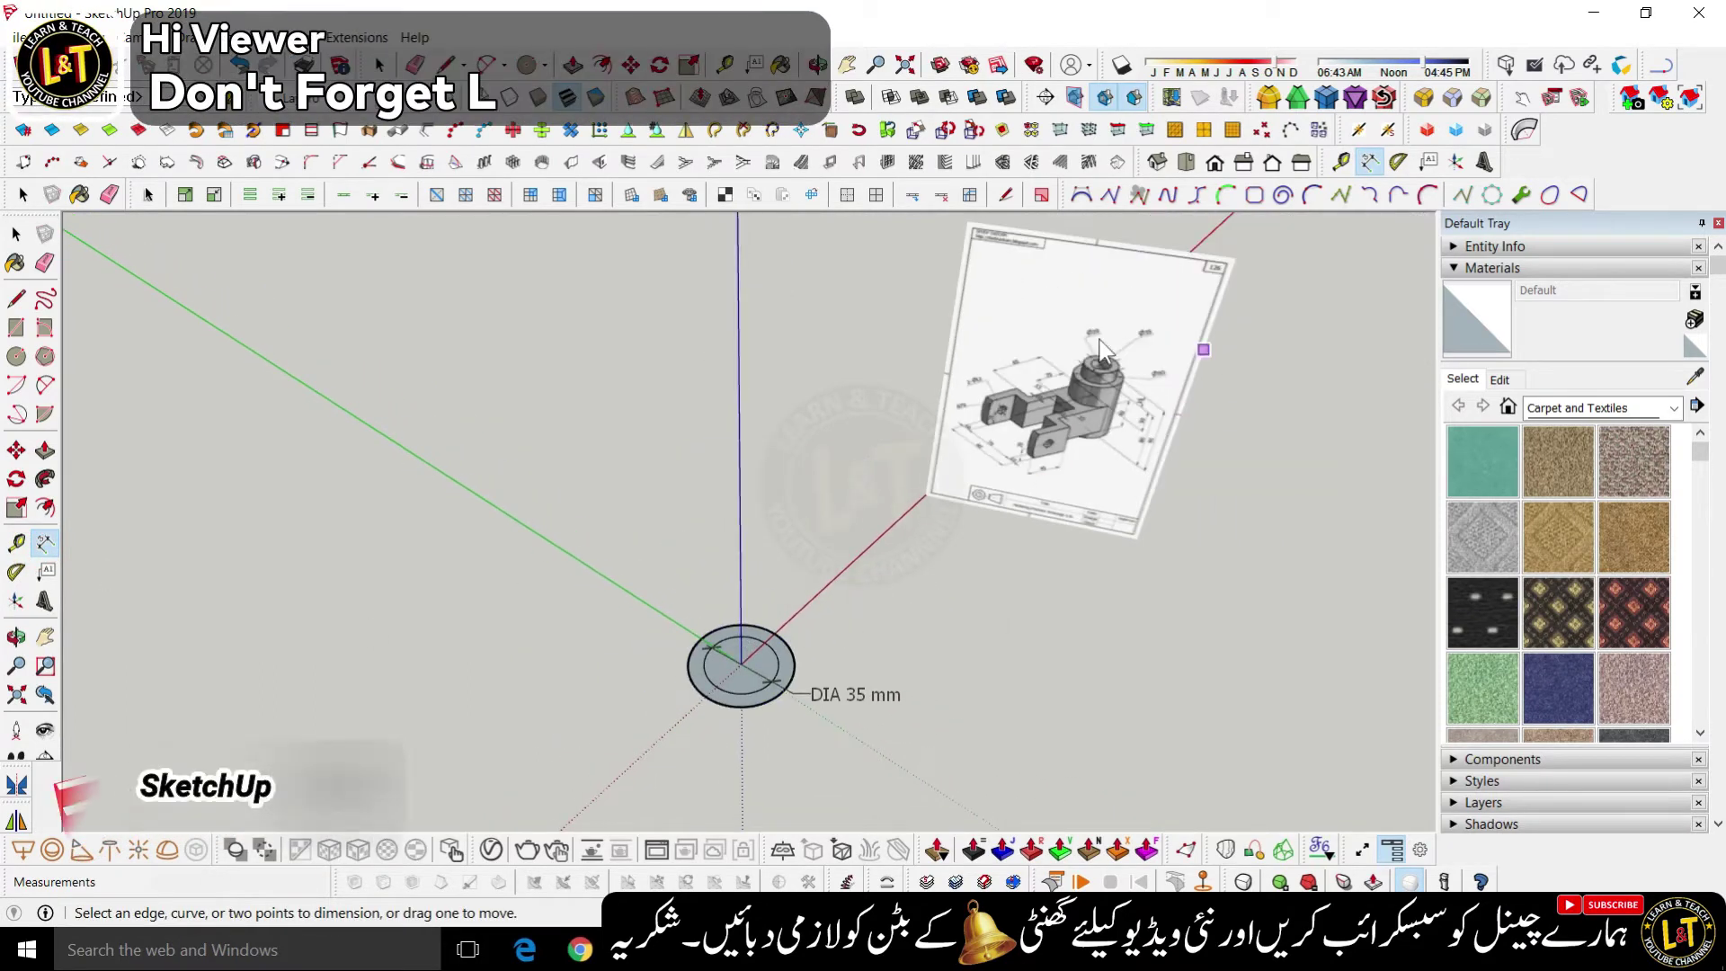
scroll(1101, 350, up, 8)
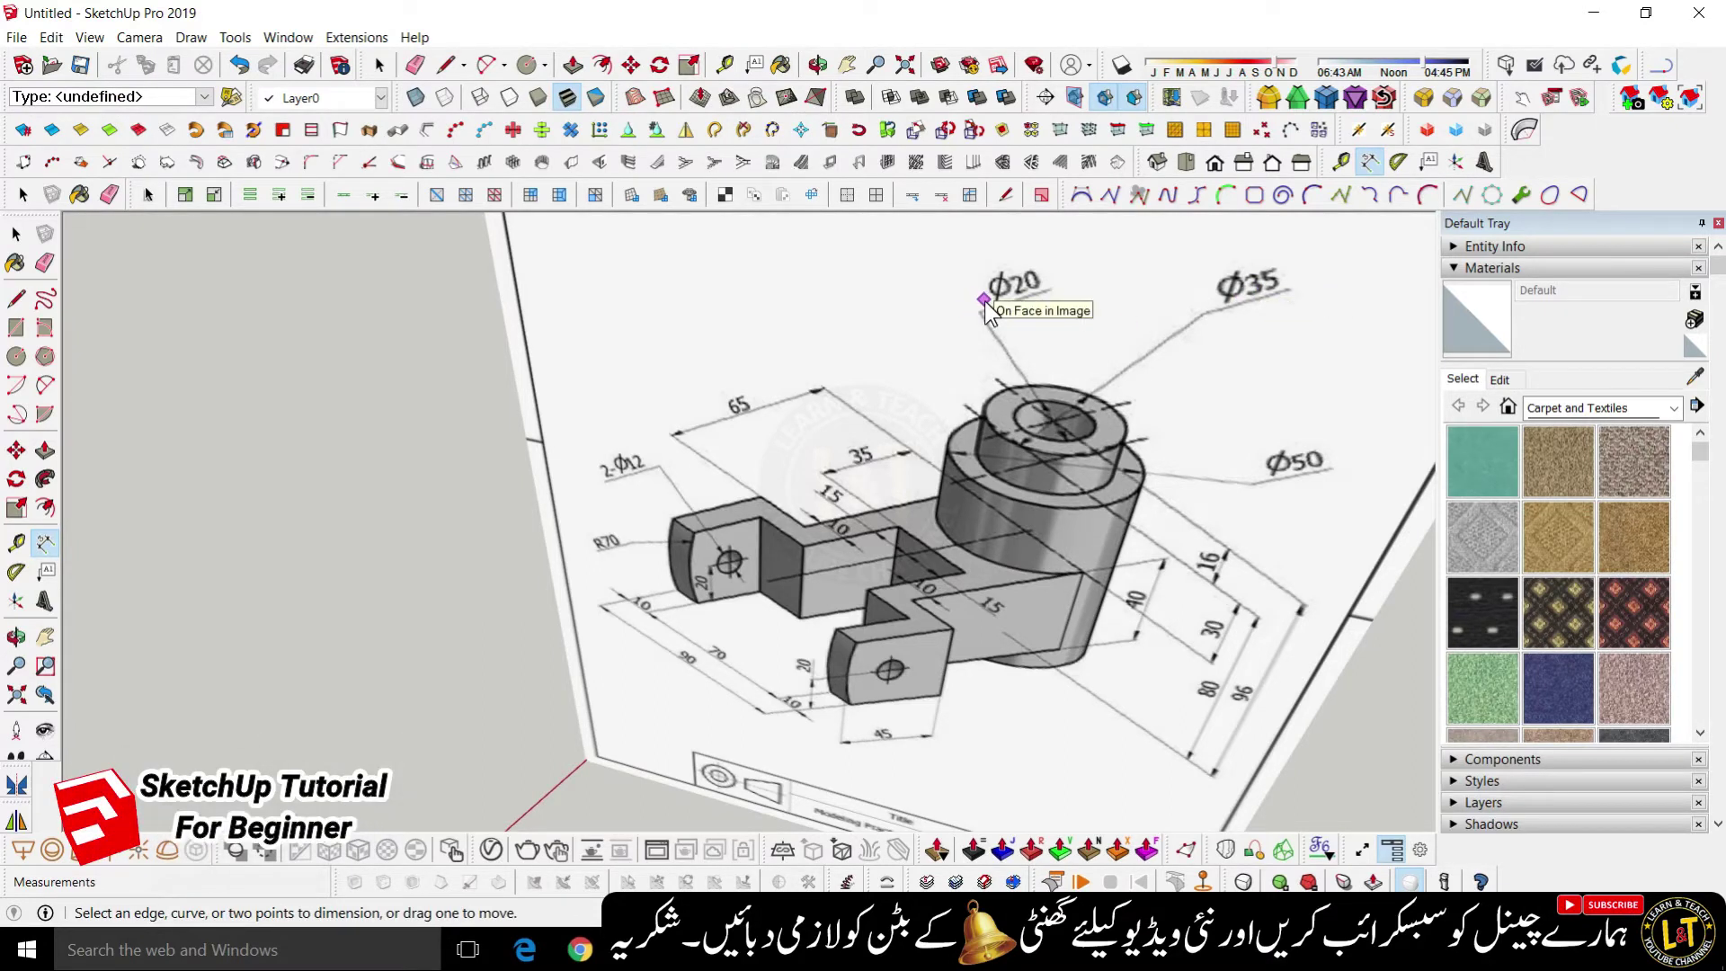
middle_drag(1096, 316, 1263, 326)
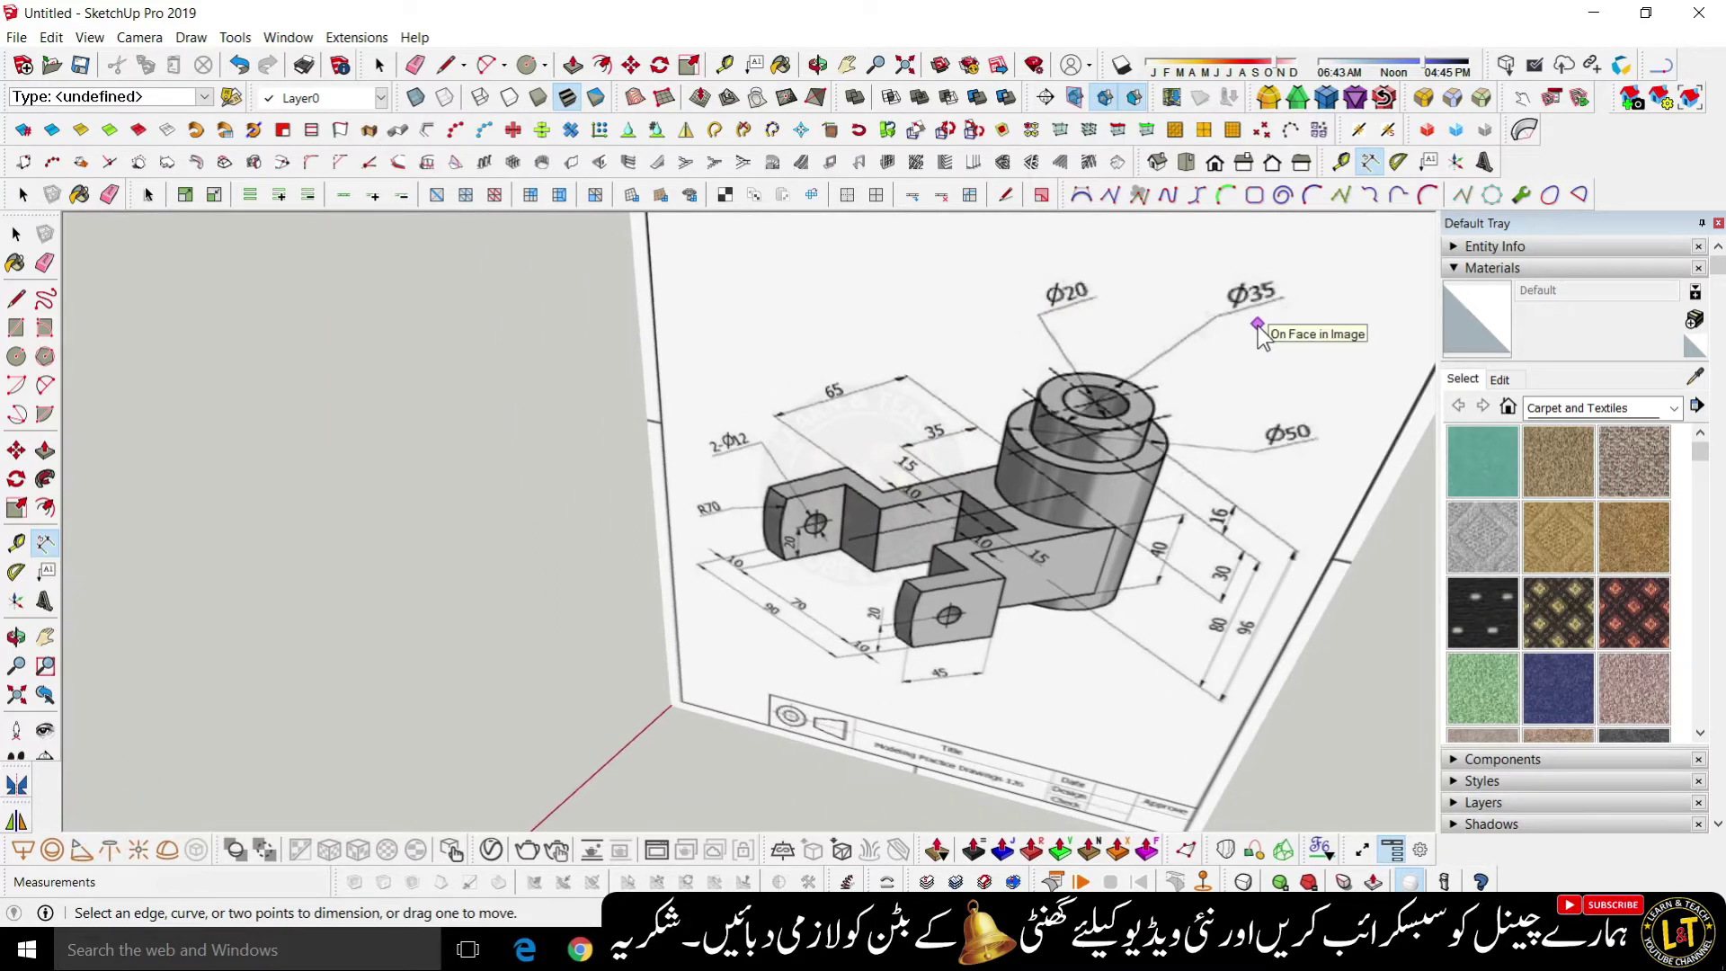
scroll(1258, 324, down, 2)
scroll(854, 537, down, 3)
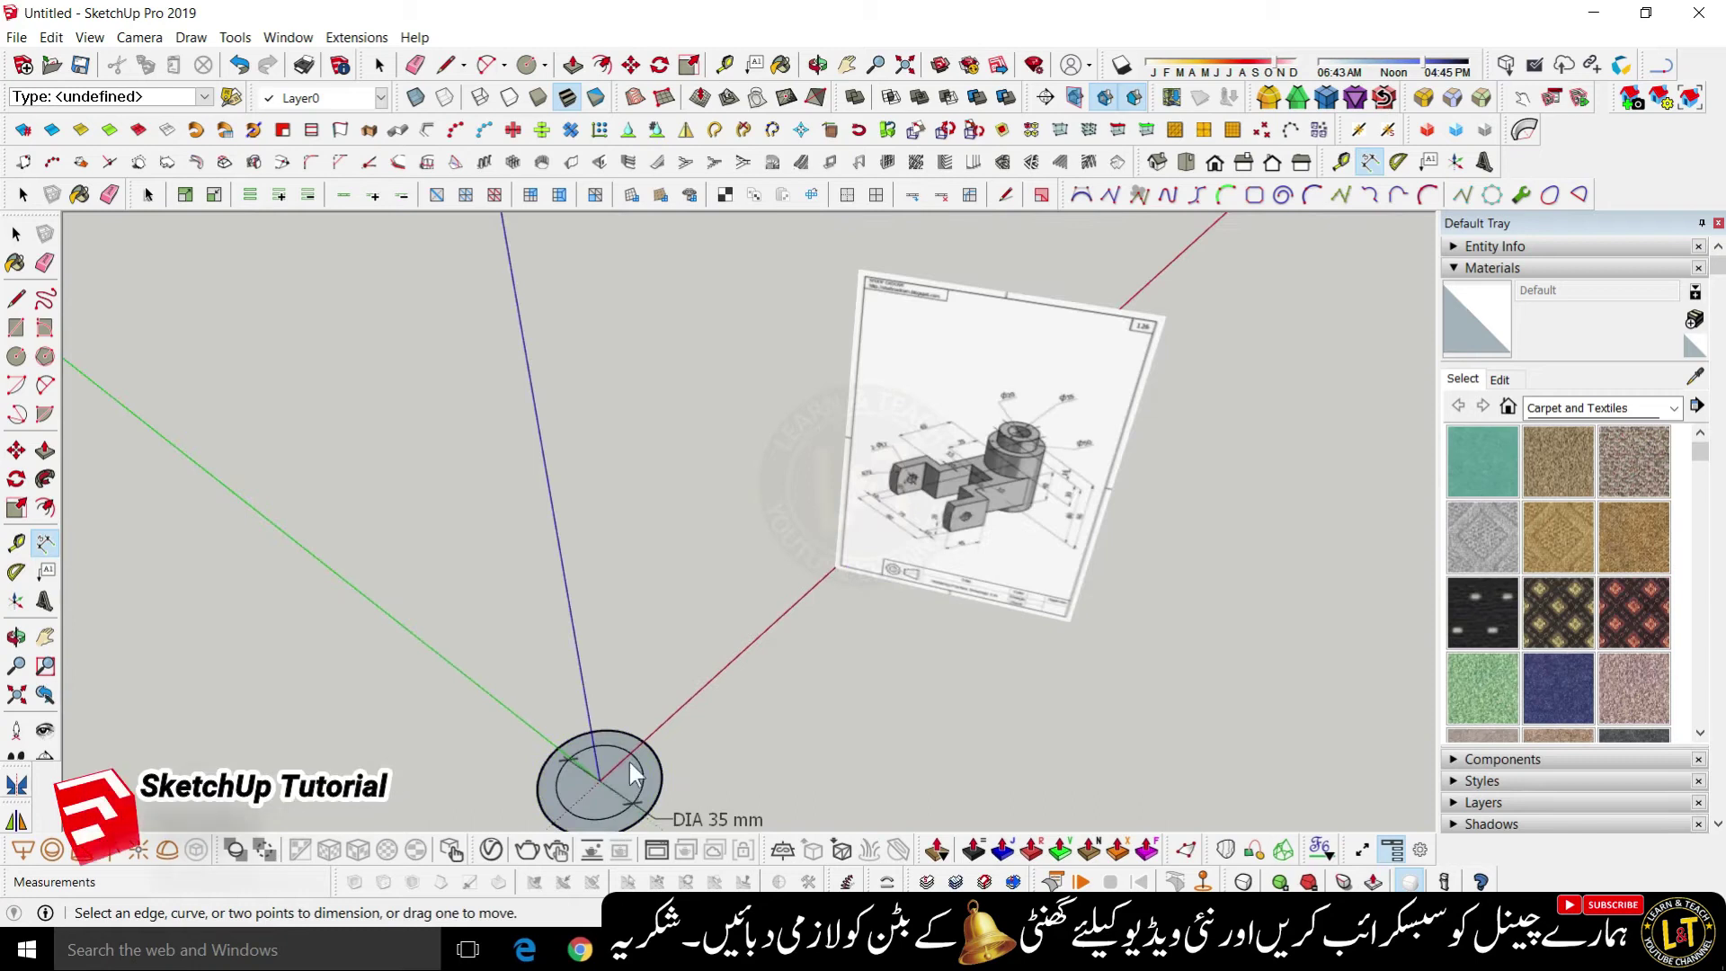
scroll(629, 764, up, 5)
scroll(604, 784, up, 2)
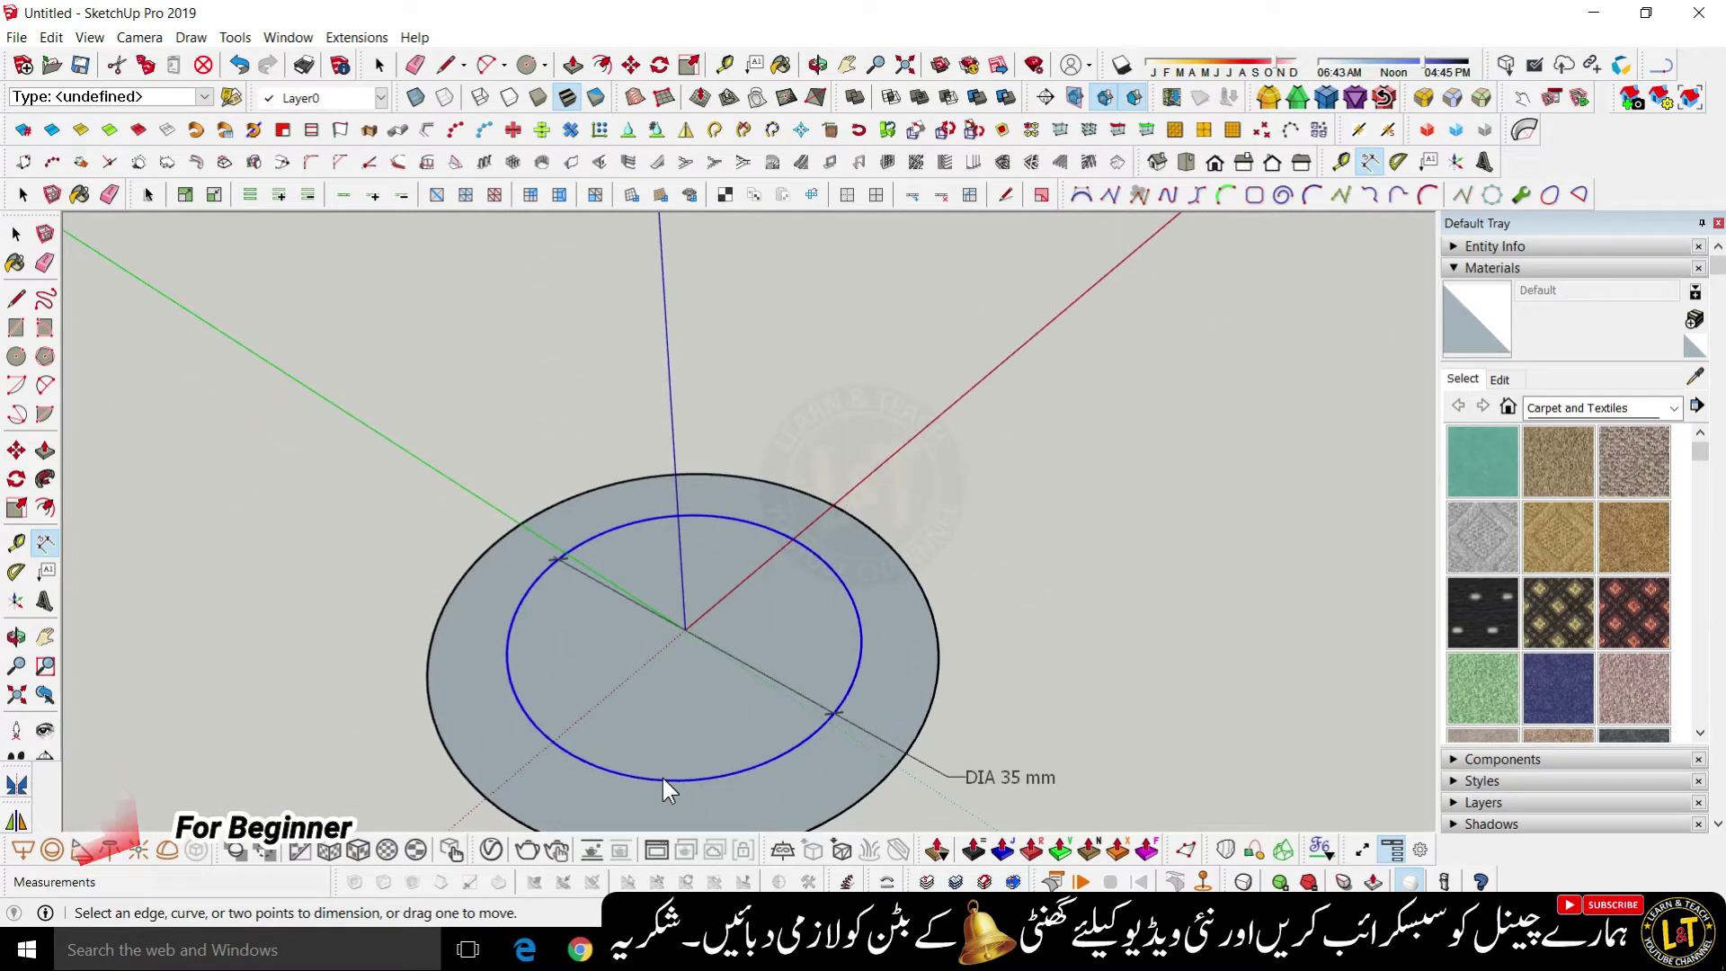
key(f)
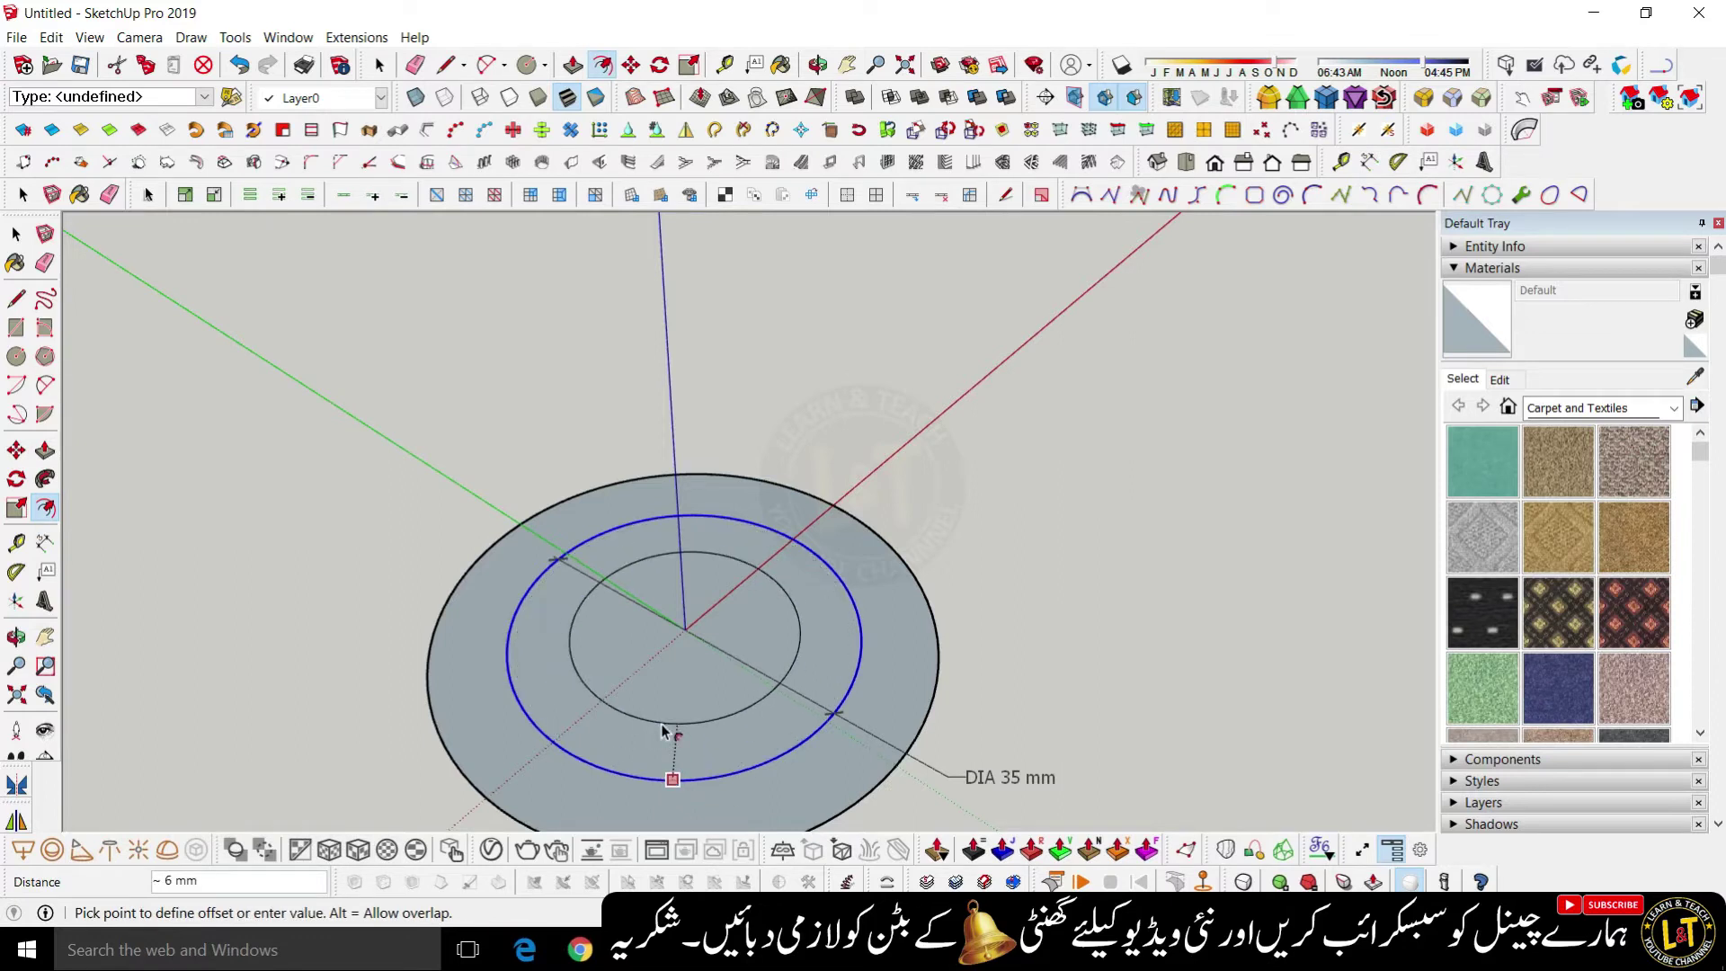
click(663, 730)
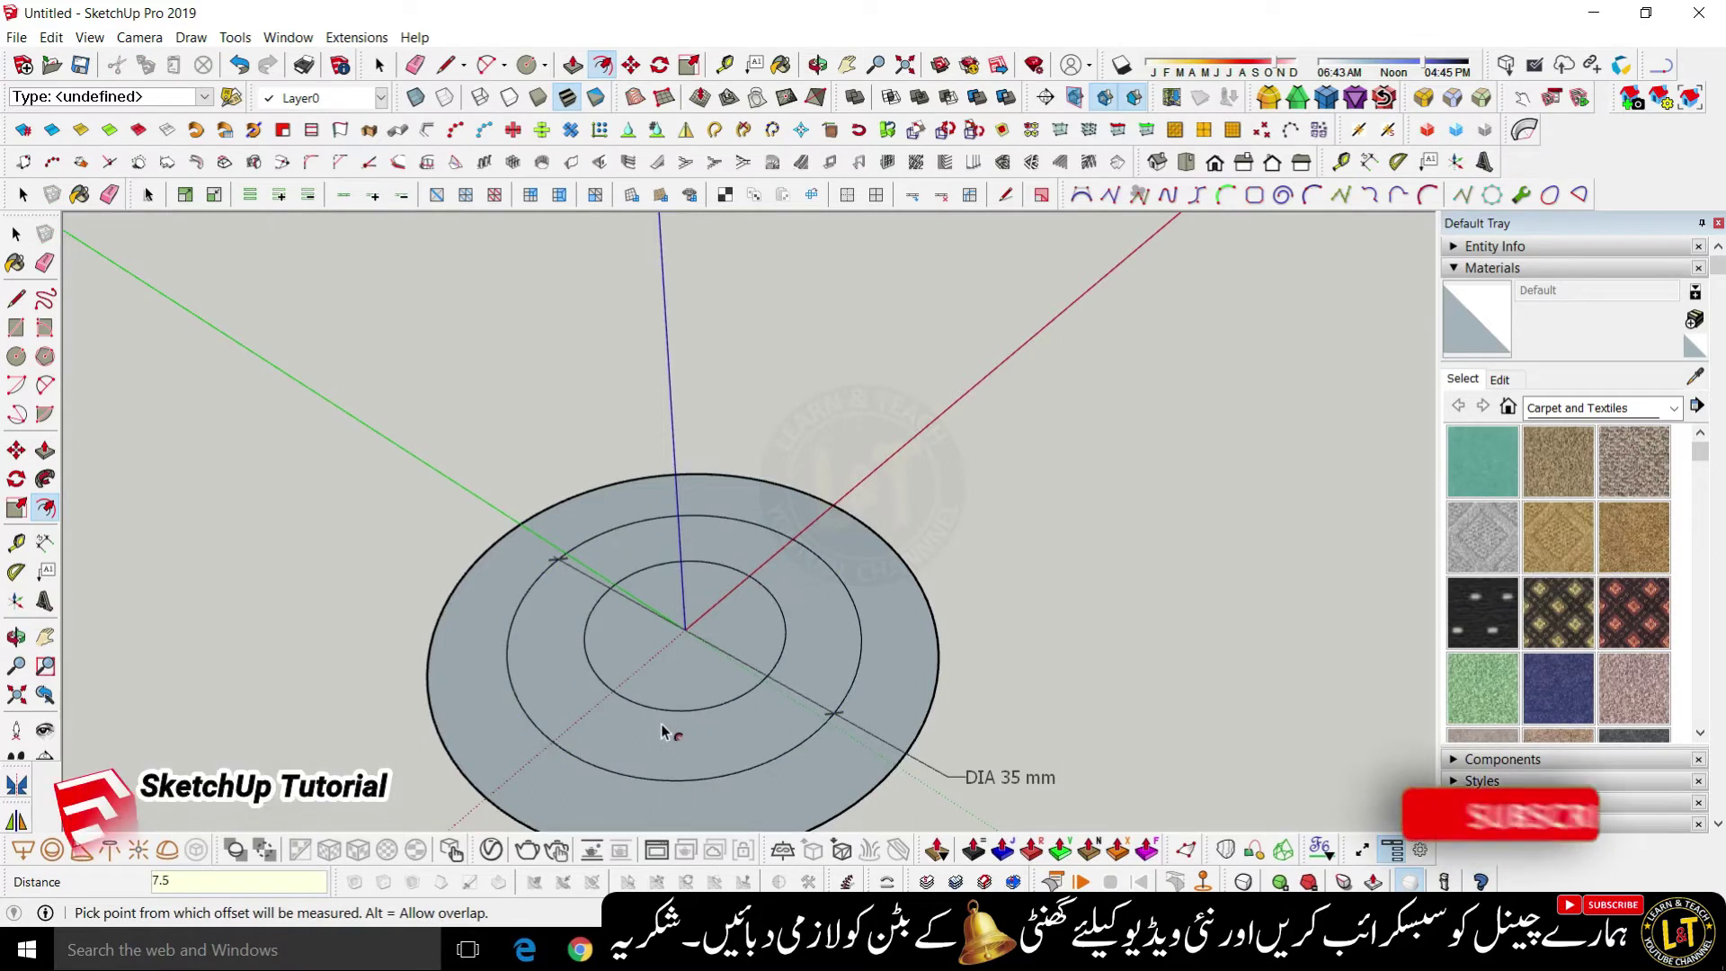
- Erase the diameter dimension of the 35 mm circle
scroll(574, 719, down, 5)
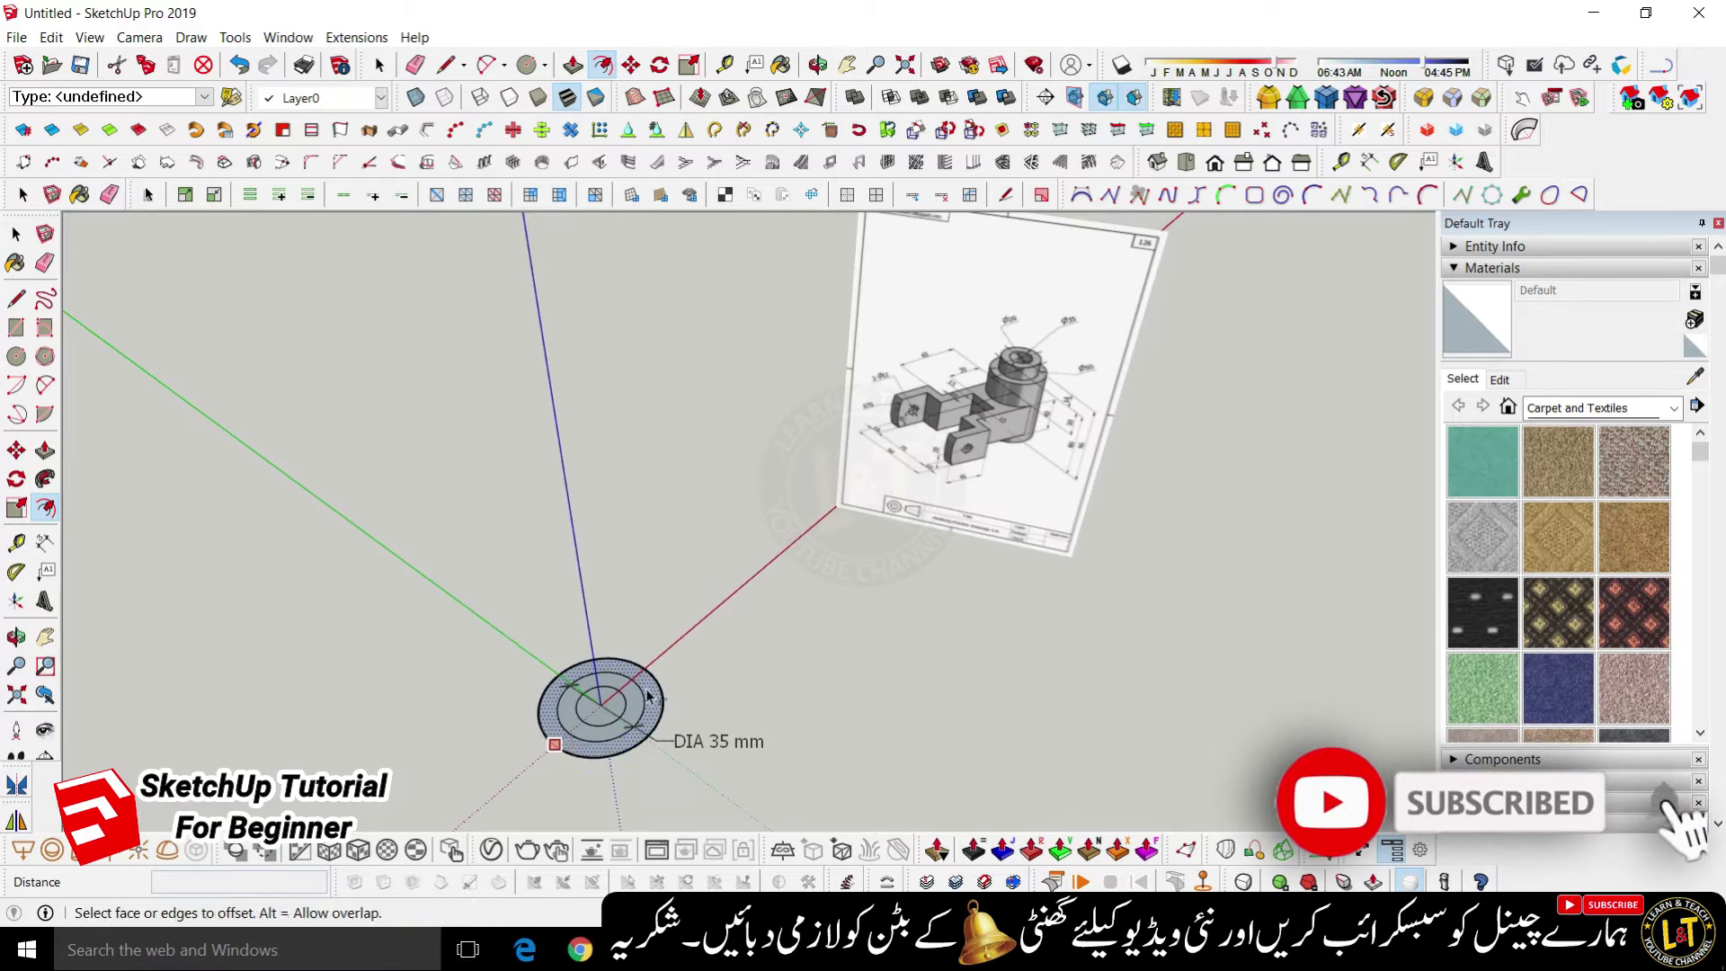
scroll(652, 719, up, 2)
key(space)
key(e)
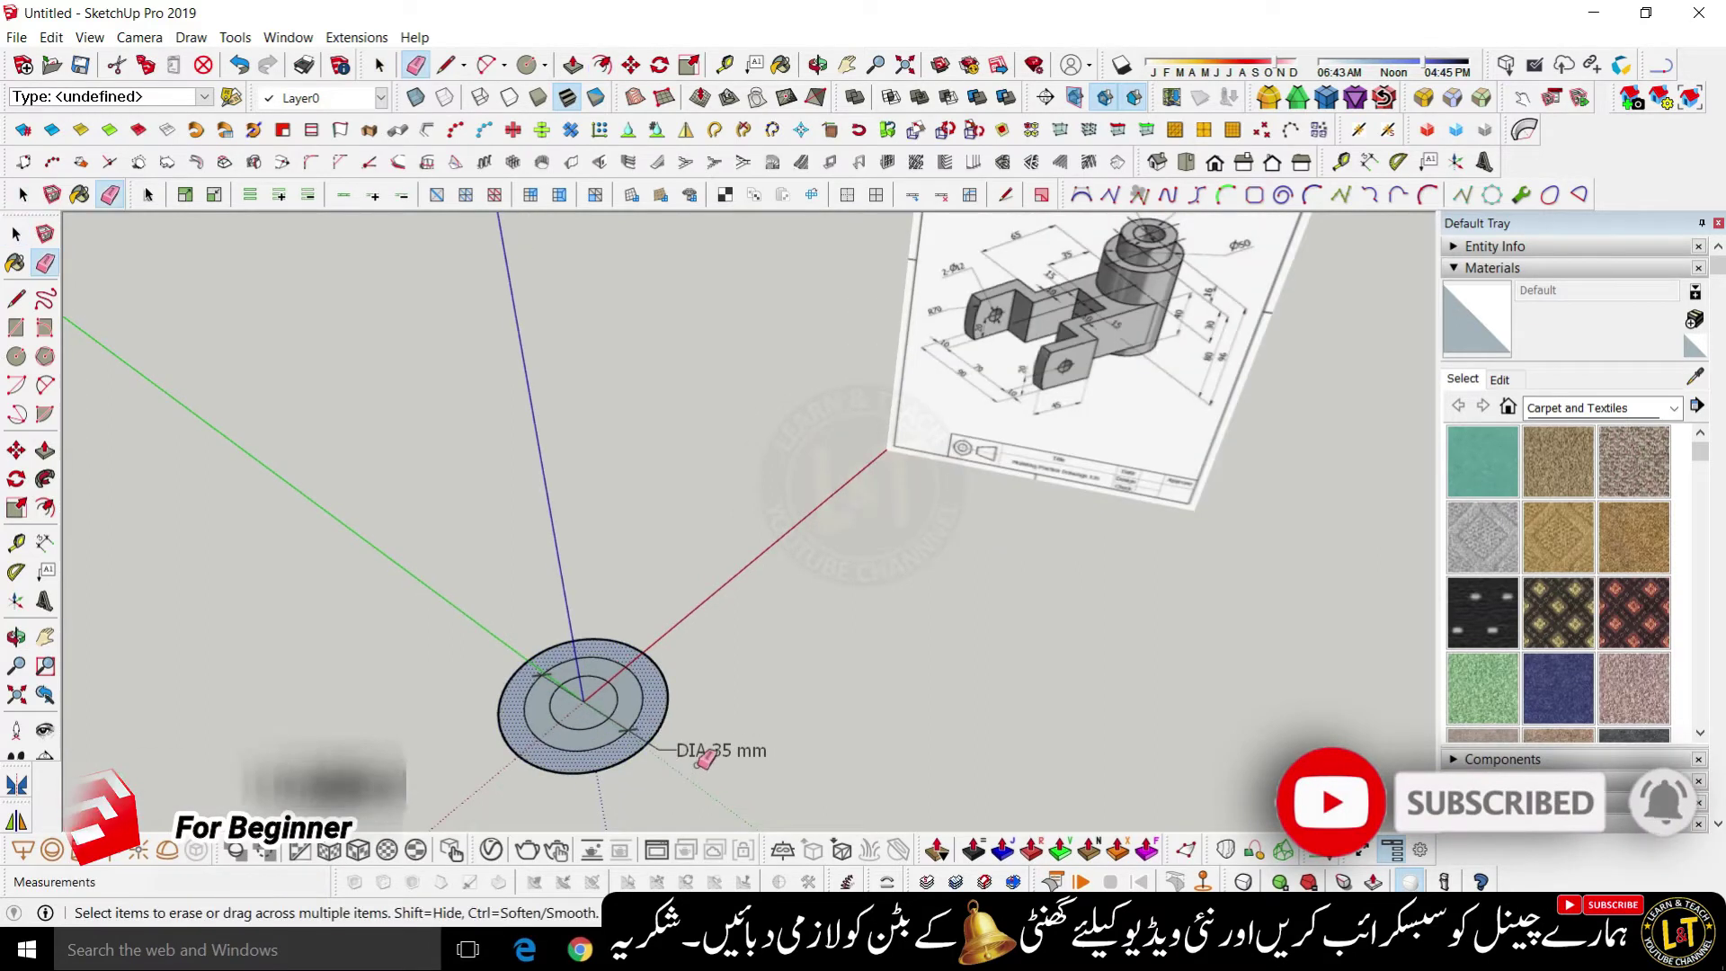
- Examine the height dimensions of the cylinder, its upper step and the fork arm on the reference drawing
middle_drag(551, 789, 734, 657)
scroll(1004, 390, up, 5)
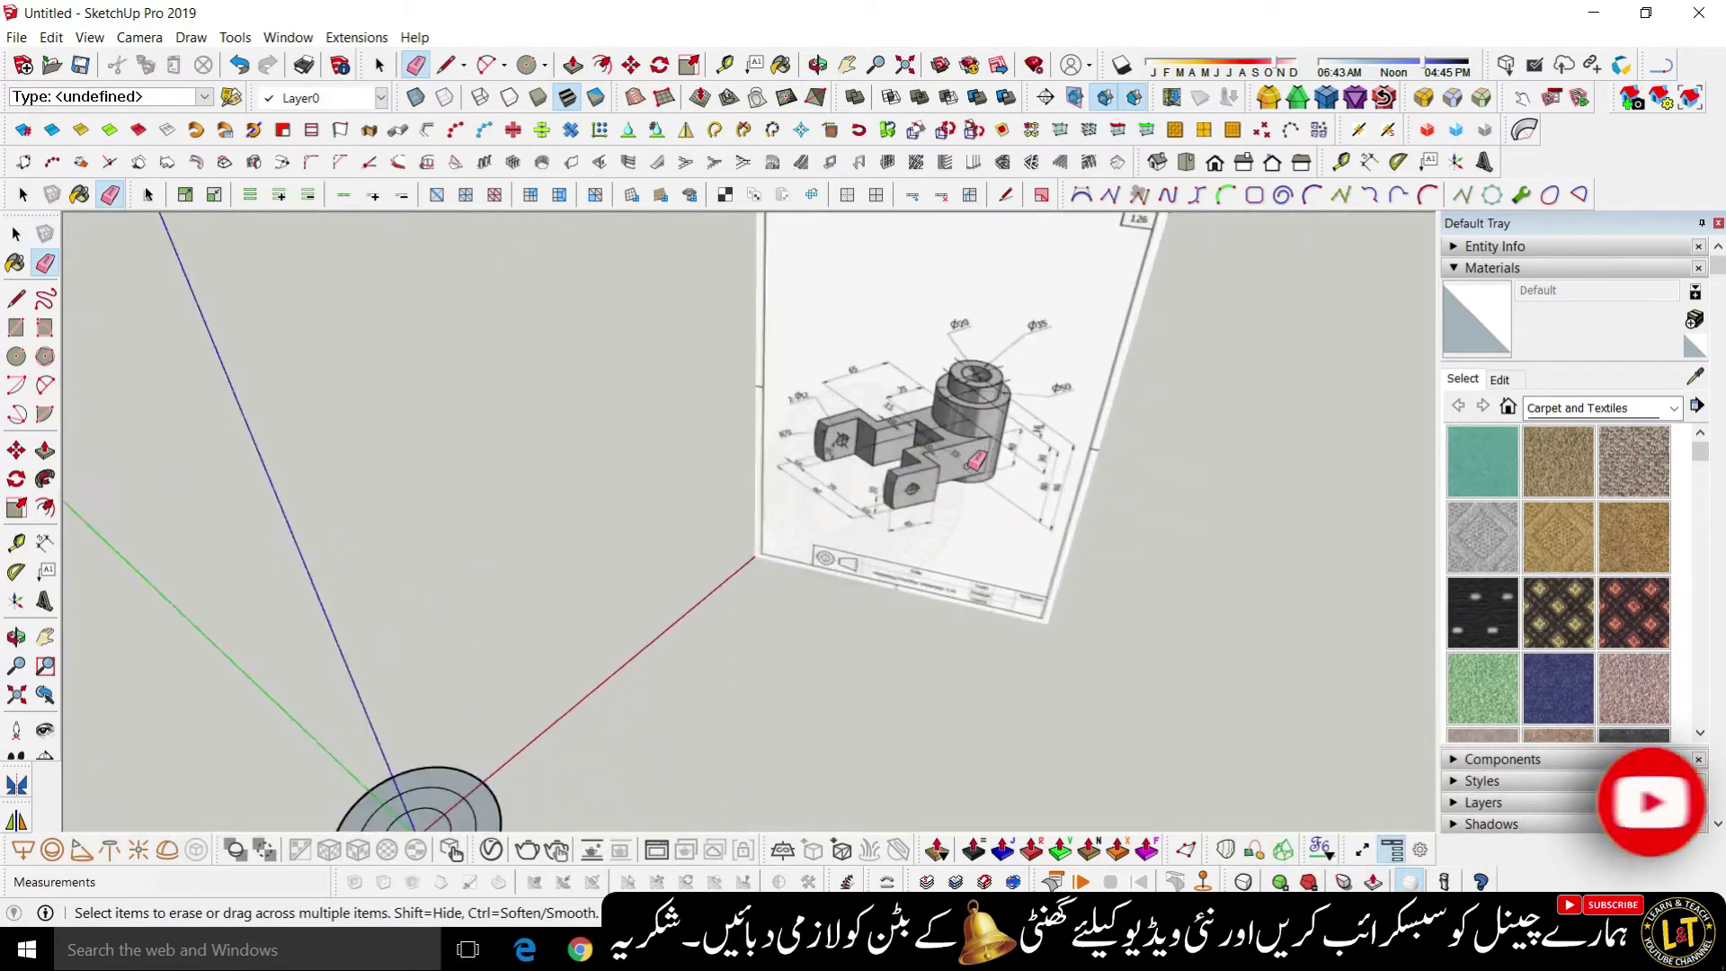
key(space)
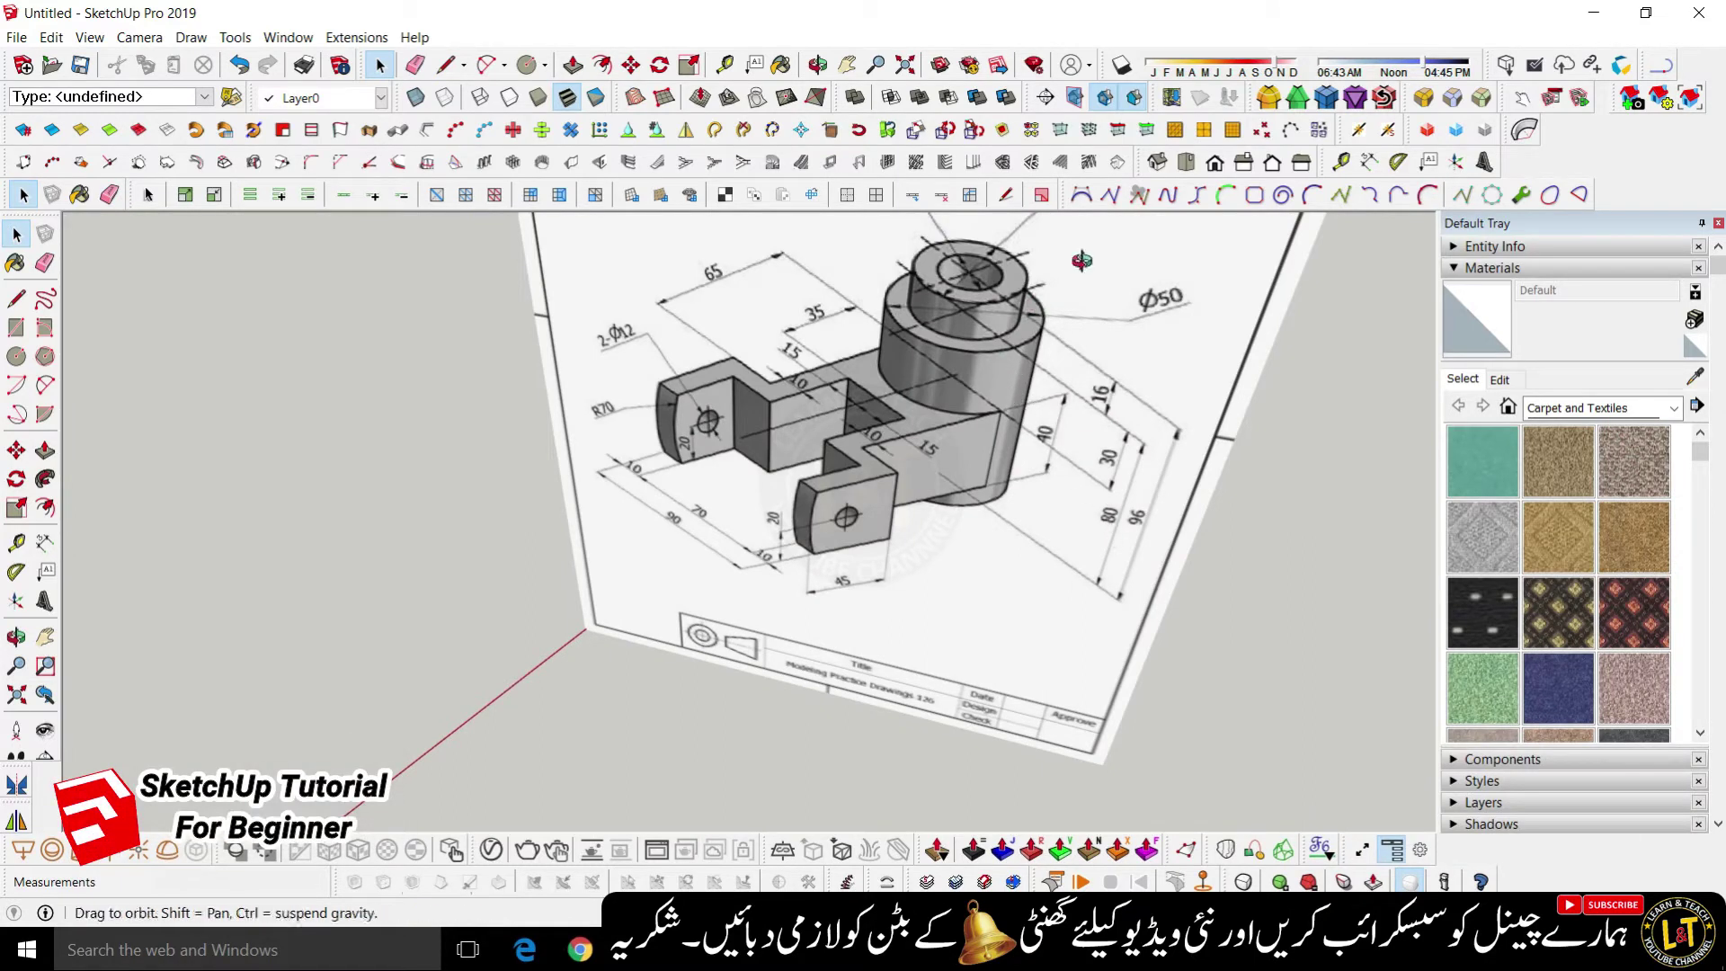
middle_drag(1081, 260, 925, 446)
scroll(925, 446, down, 2)
scroll(993, 439, up, 4)
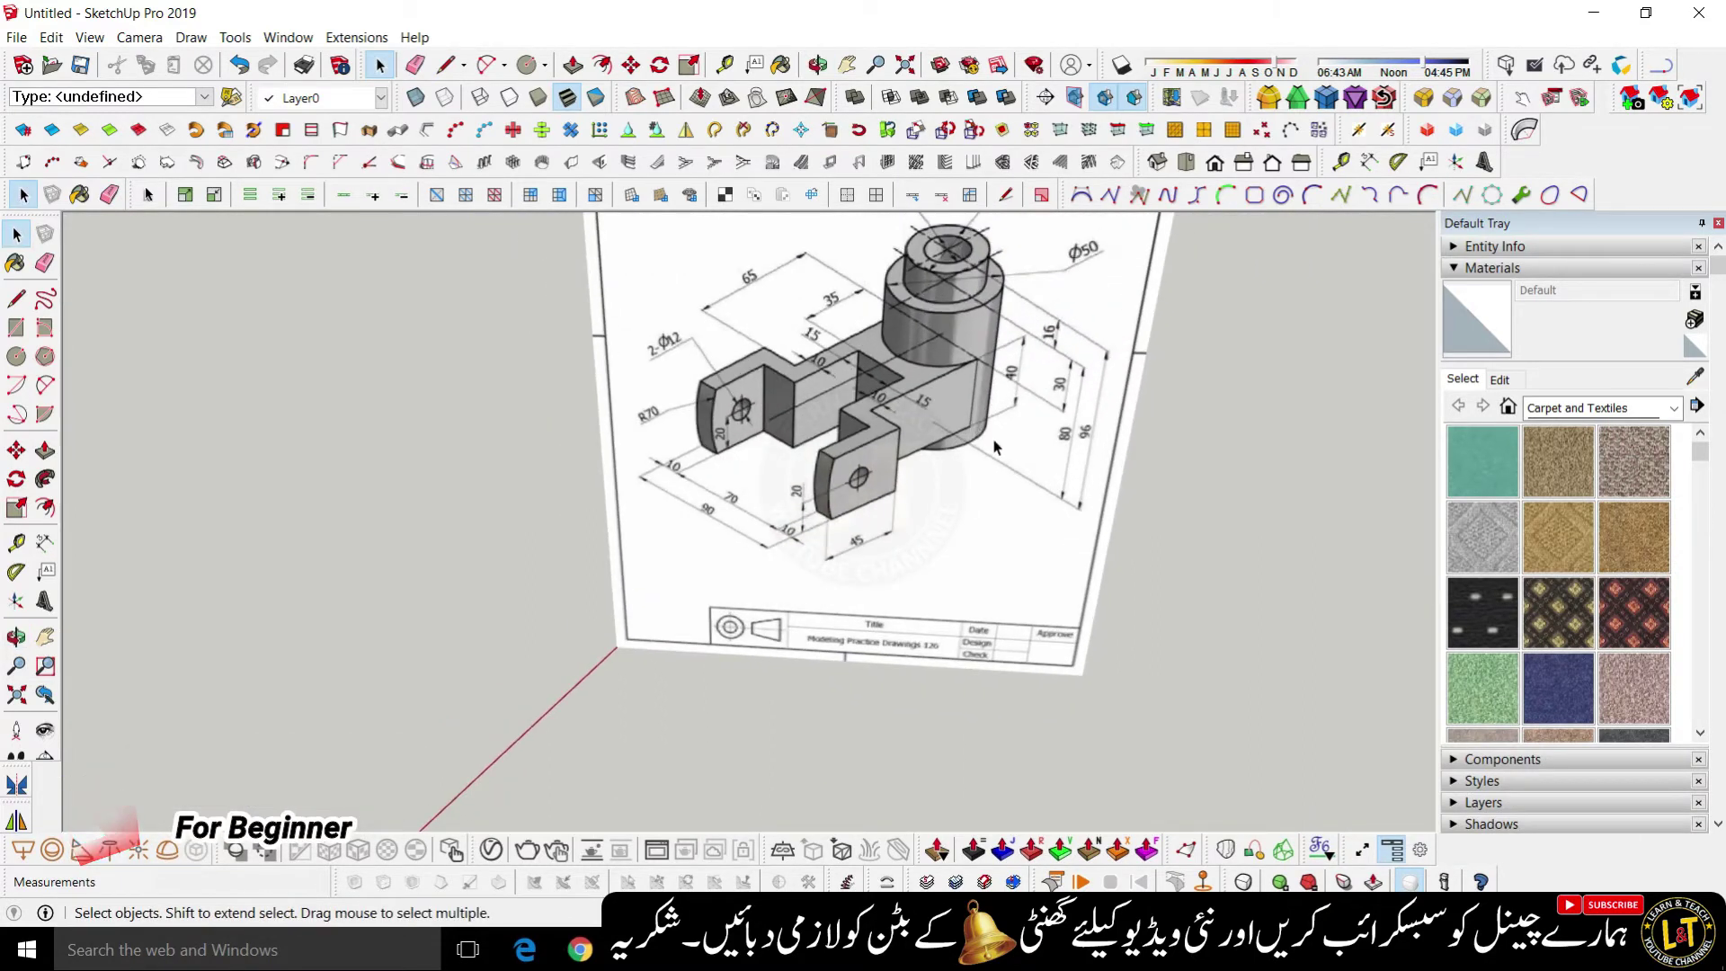
scroll(964, 500, down, 2)
scroll(1037, 397, up, 3)
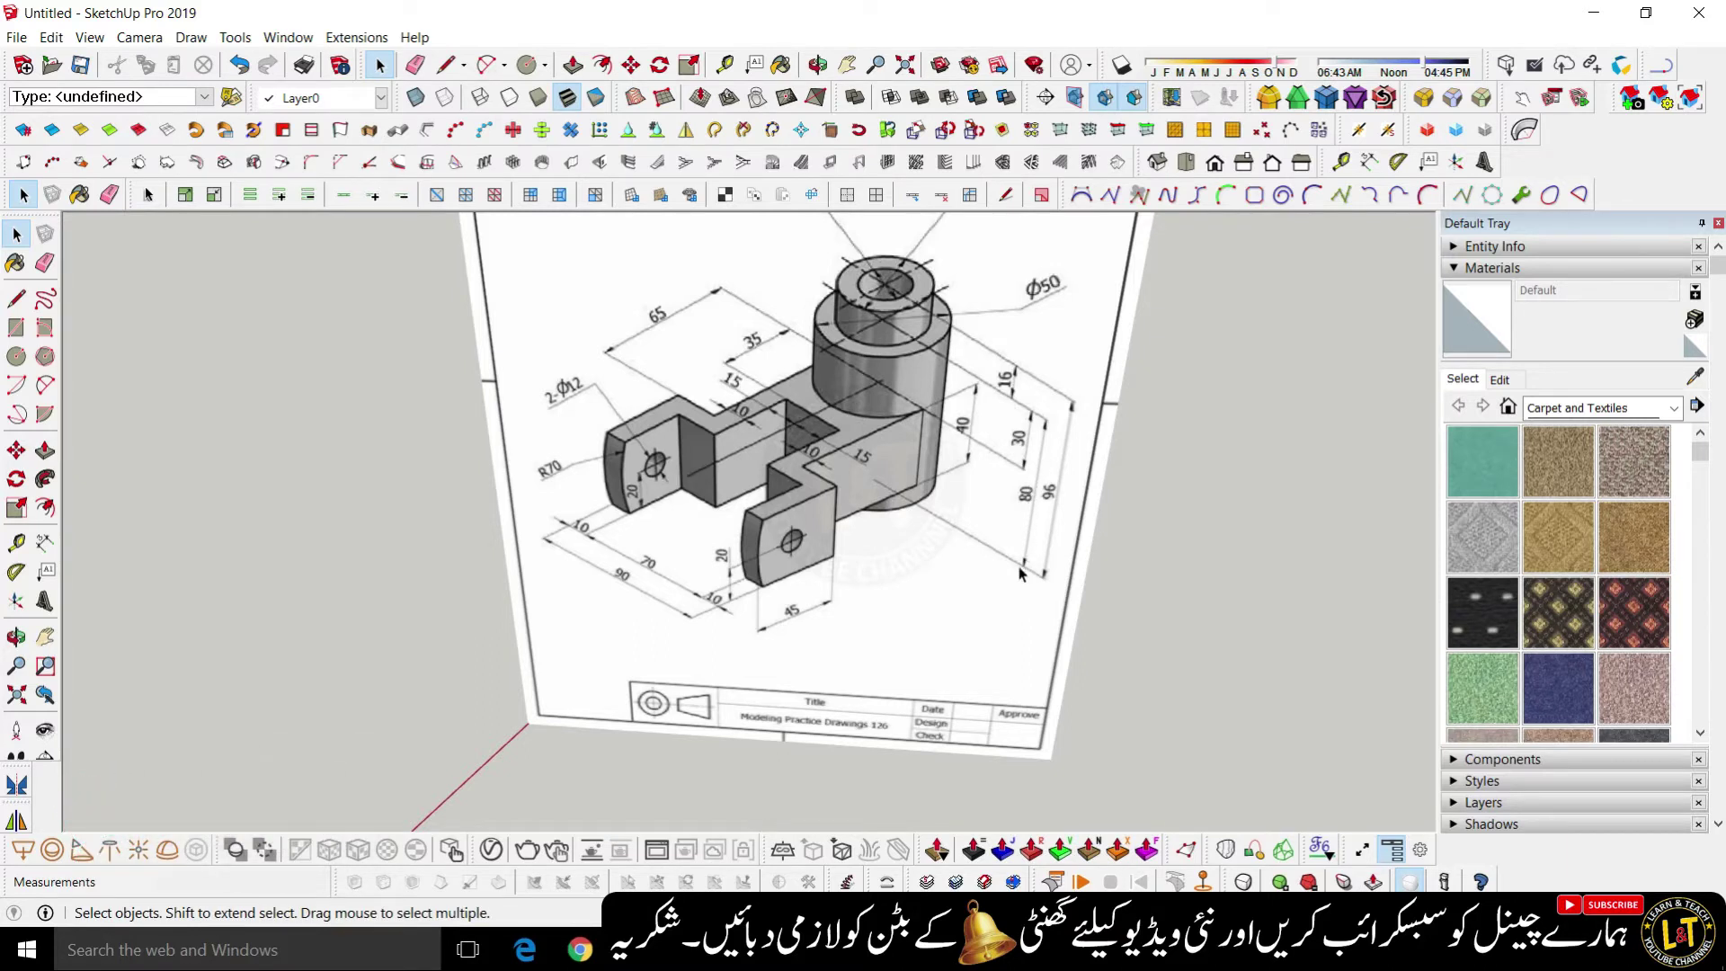
scroll(1018, 564, down, 5)
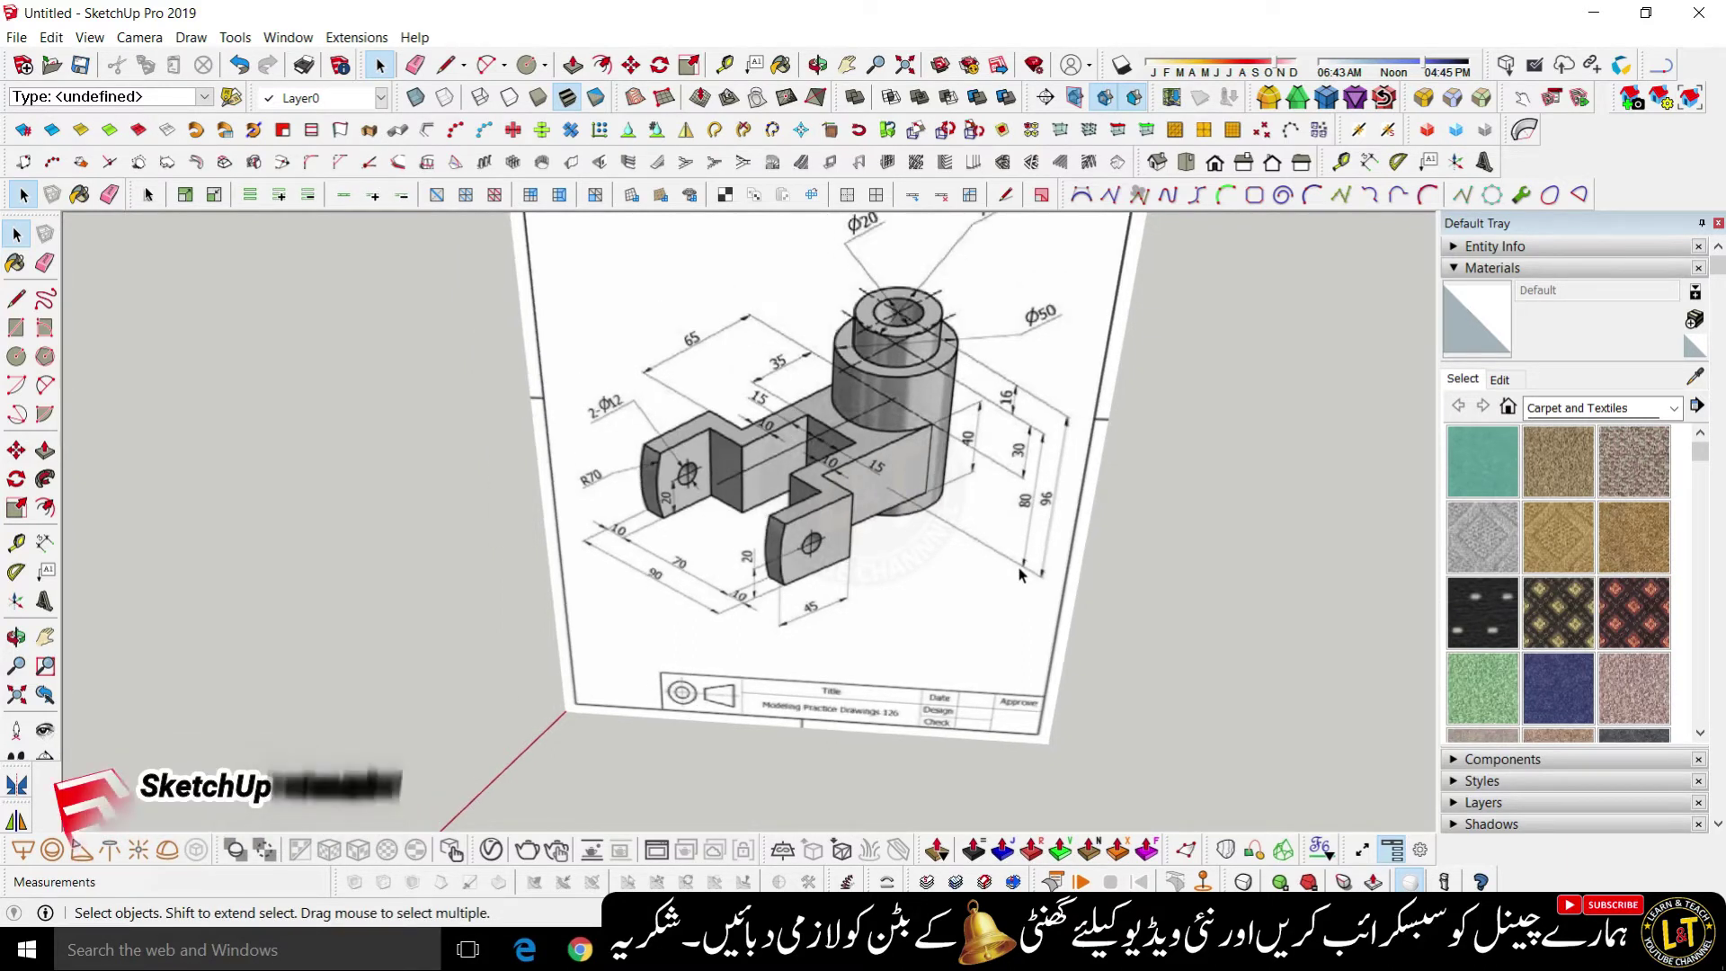
scroll(1004, 559, down, 2)
scroll(749, 768, up, 4)
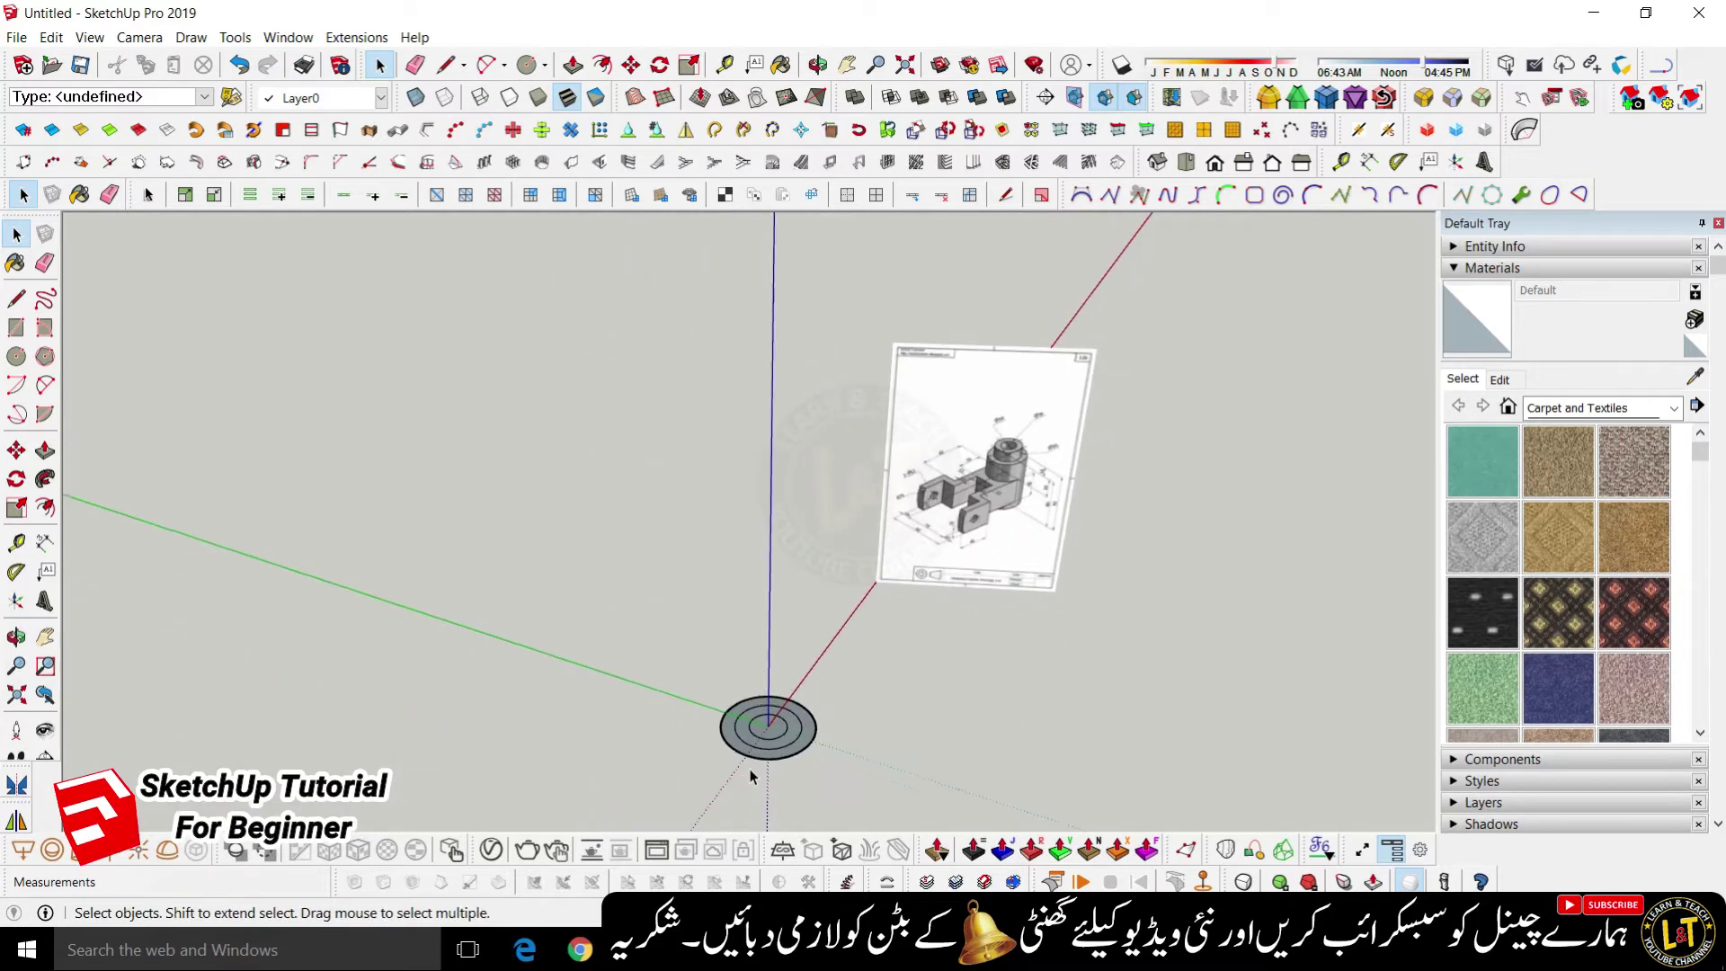
key(p)
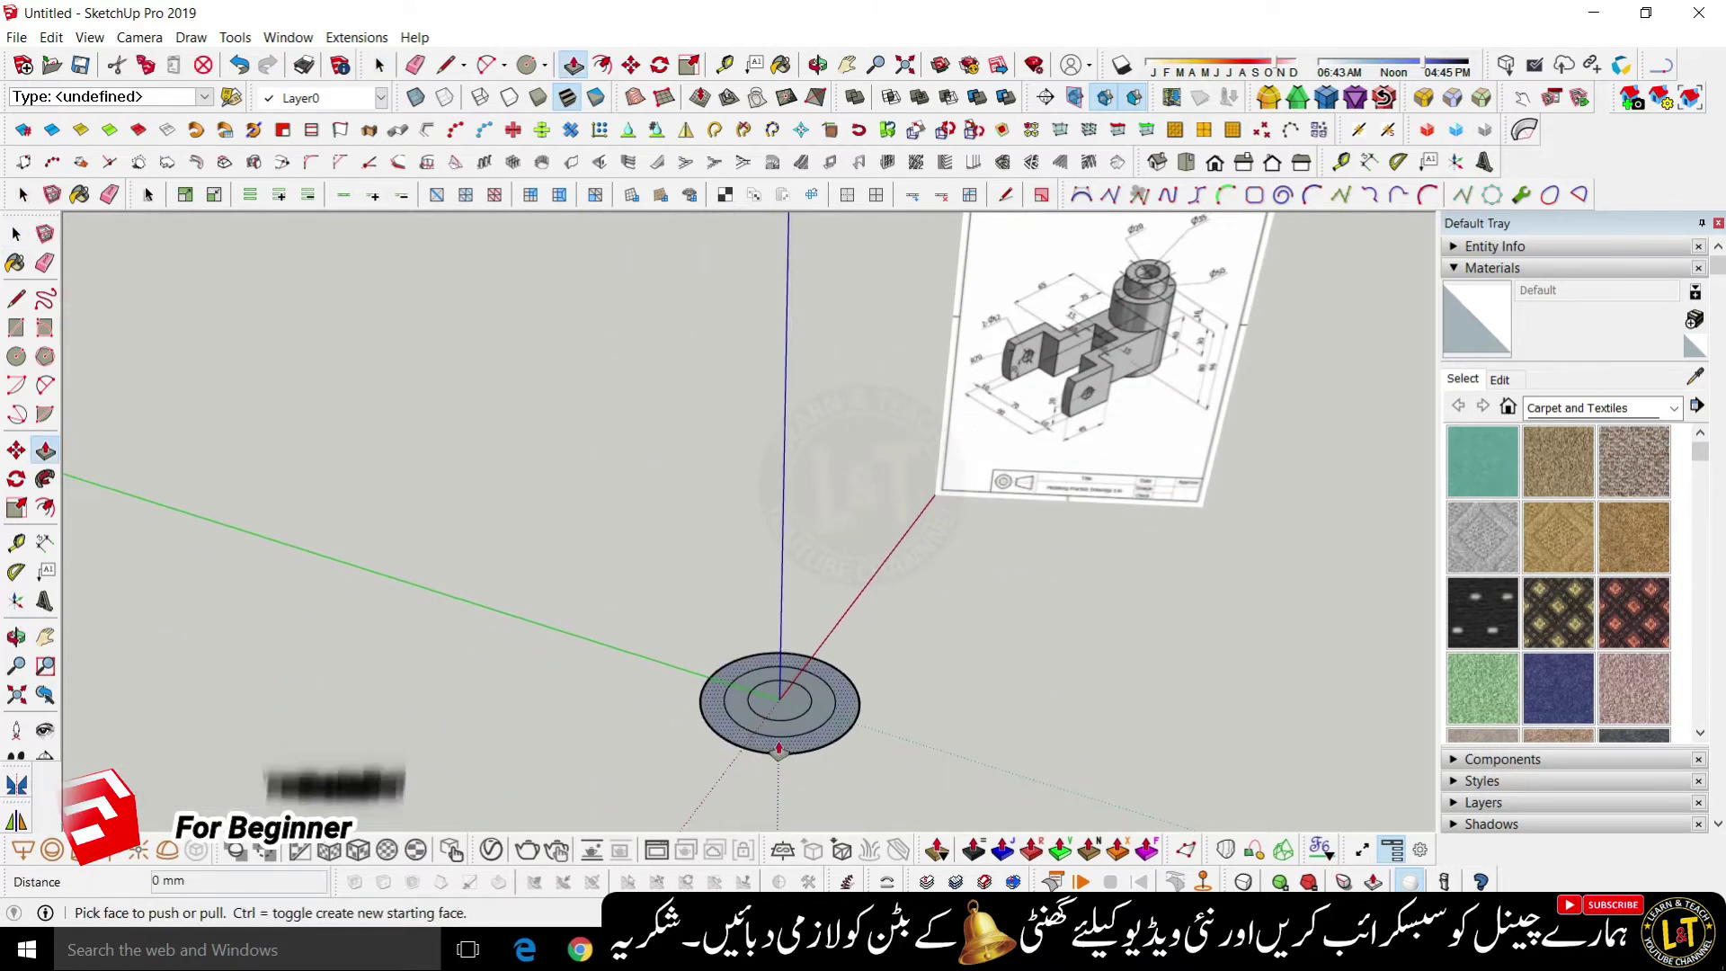
key(space)
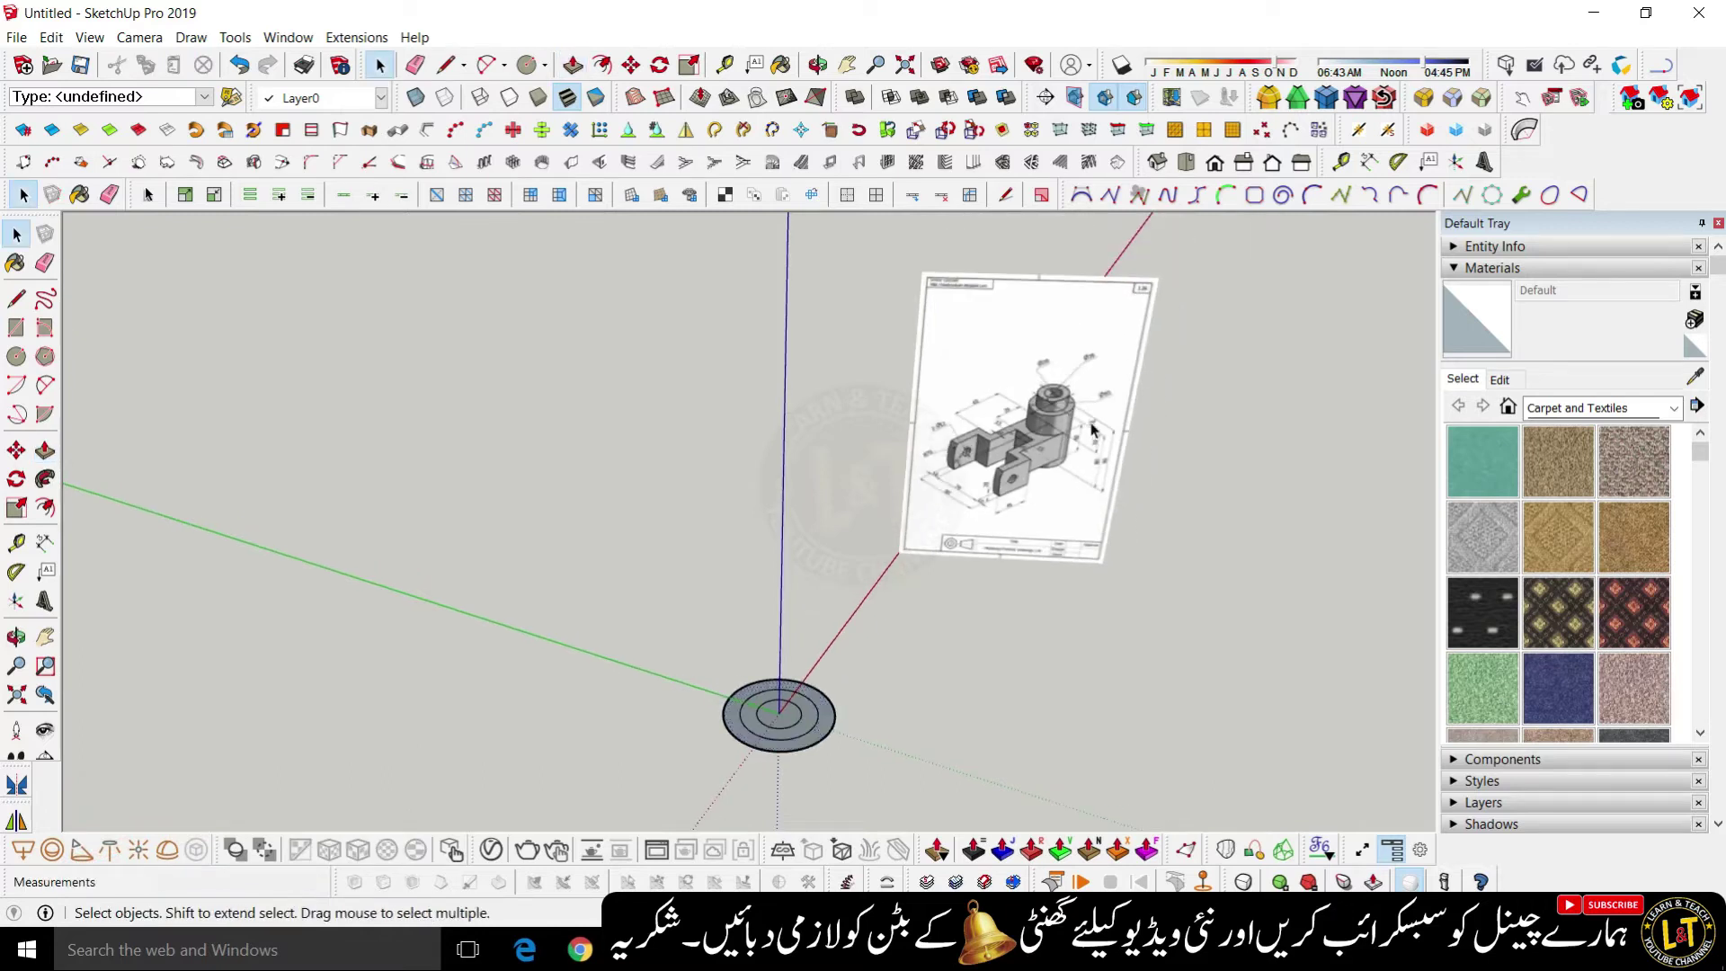
scroll(1049, 380, up, 6)
scroll(1049, 379, up, 3)
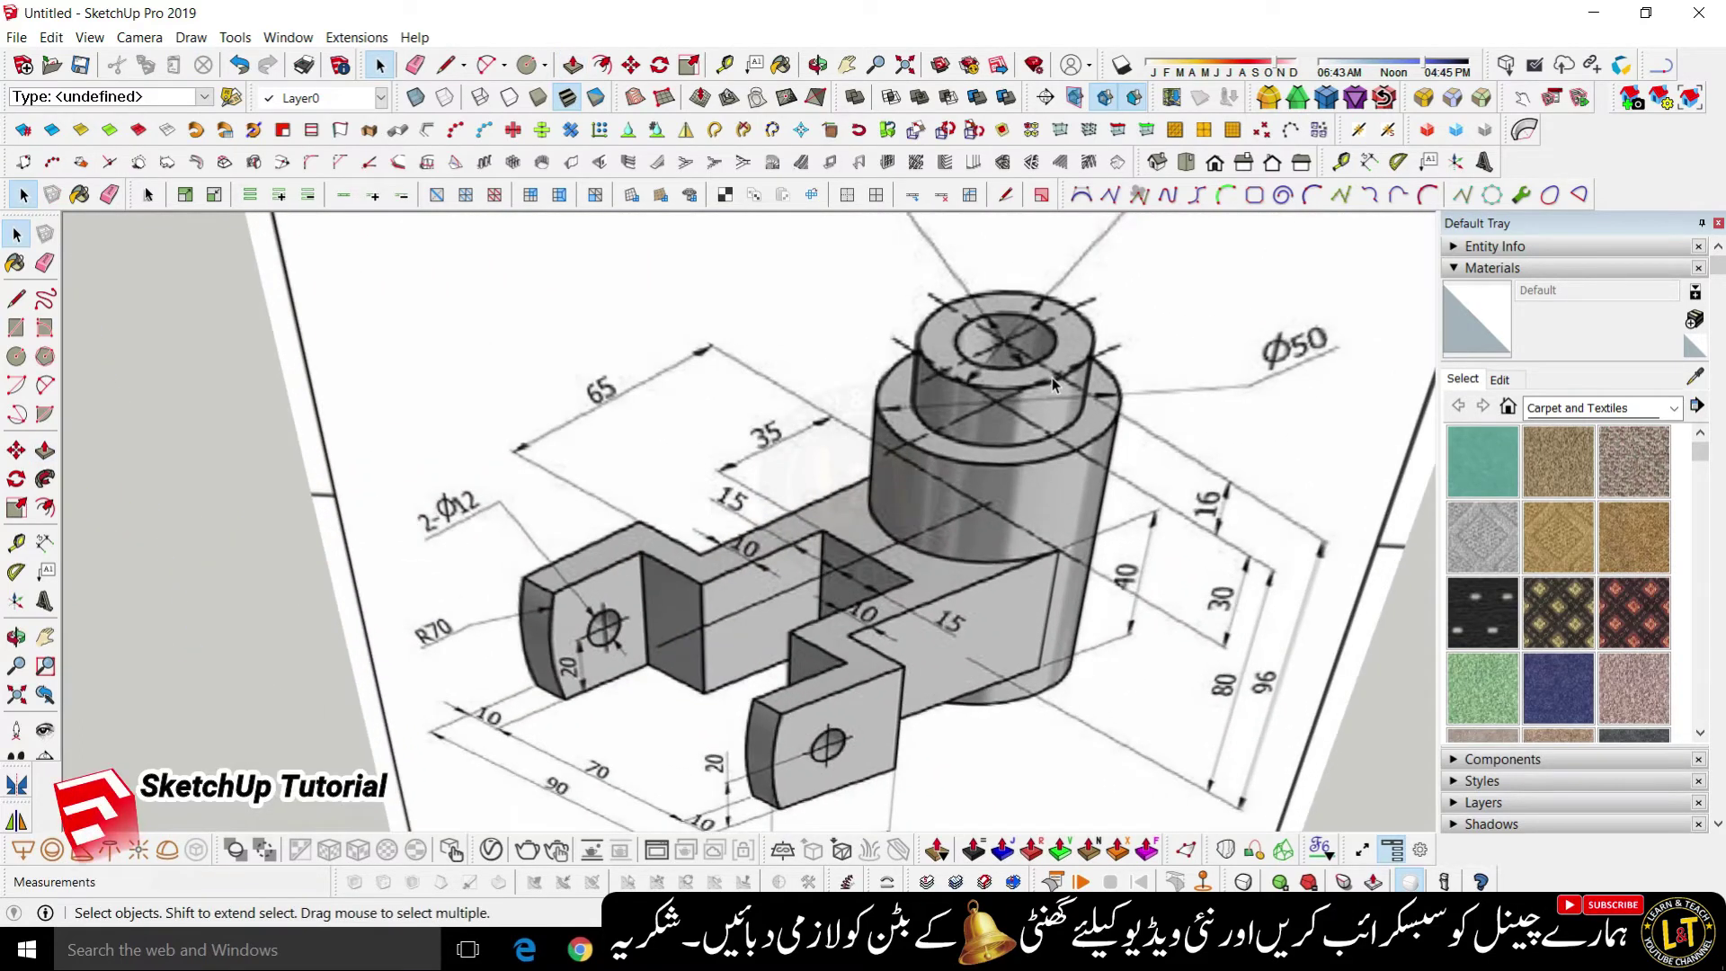
scroll(1078, 405, down, 1)
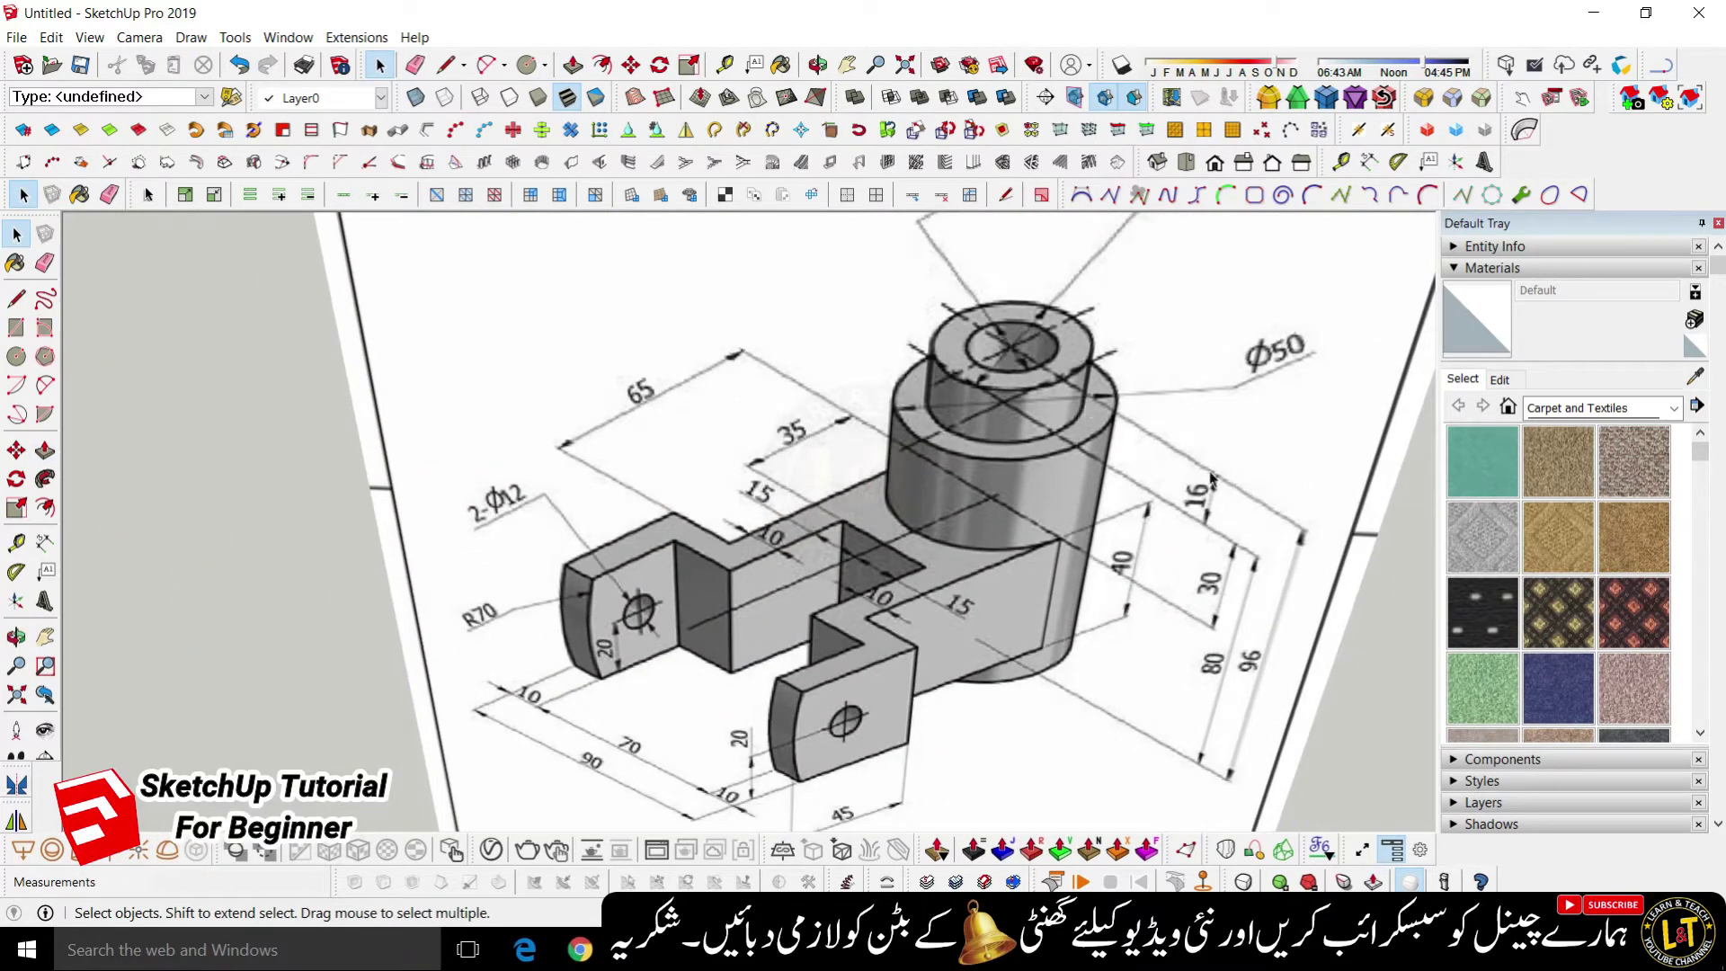
scroll(1233, 497, down, 10)
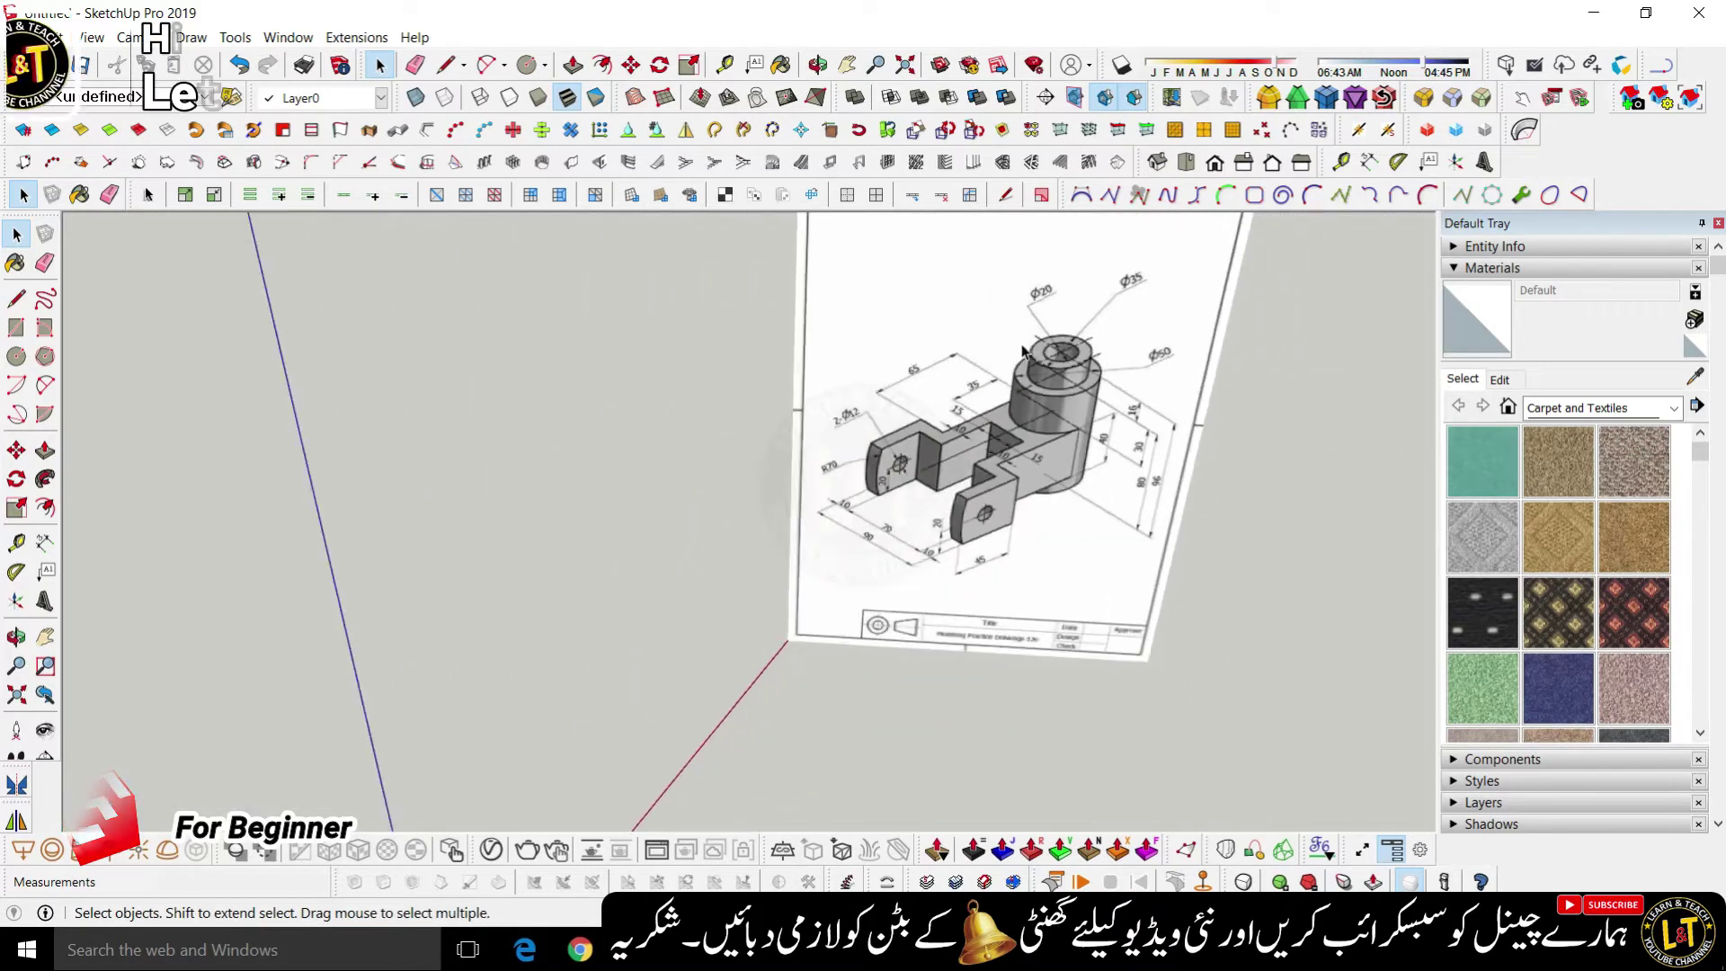
- Extrude the ring between the 20 mm and 35 mm circles upward to a height of 96 mm
scroll(690, 756, up, 1)
scroll(712, 746, down, 1)
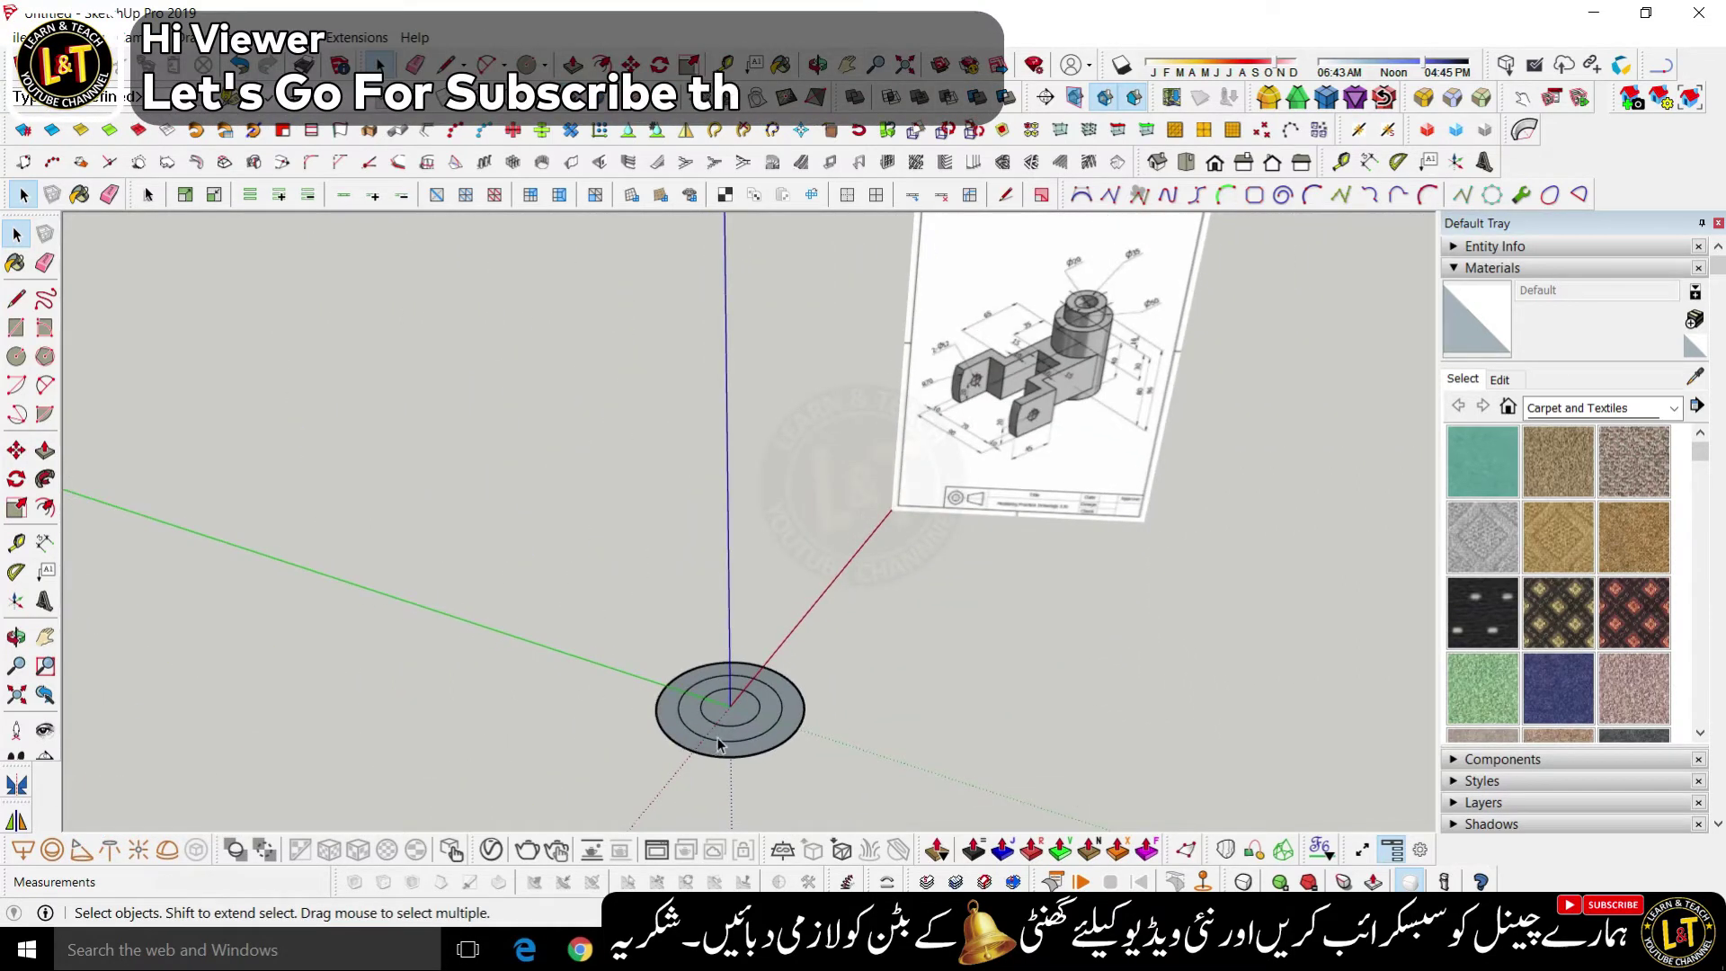
scroll(753, 740, up, 2)
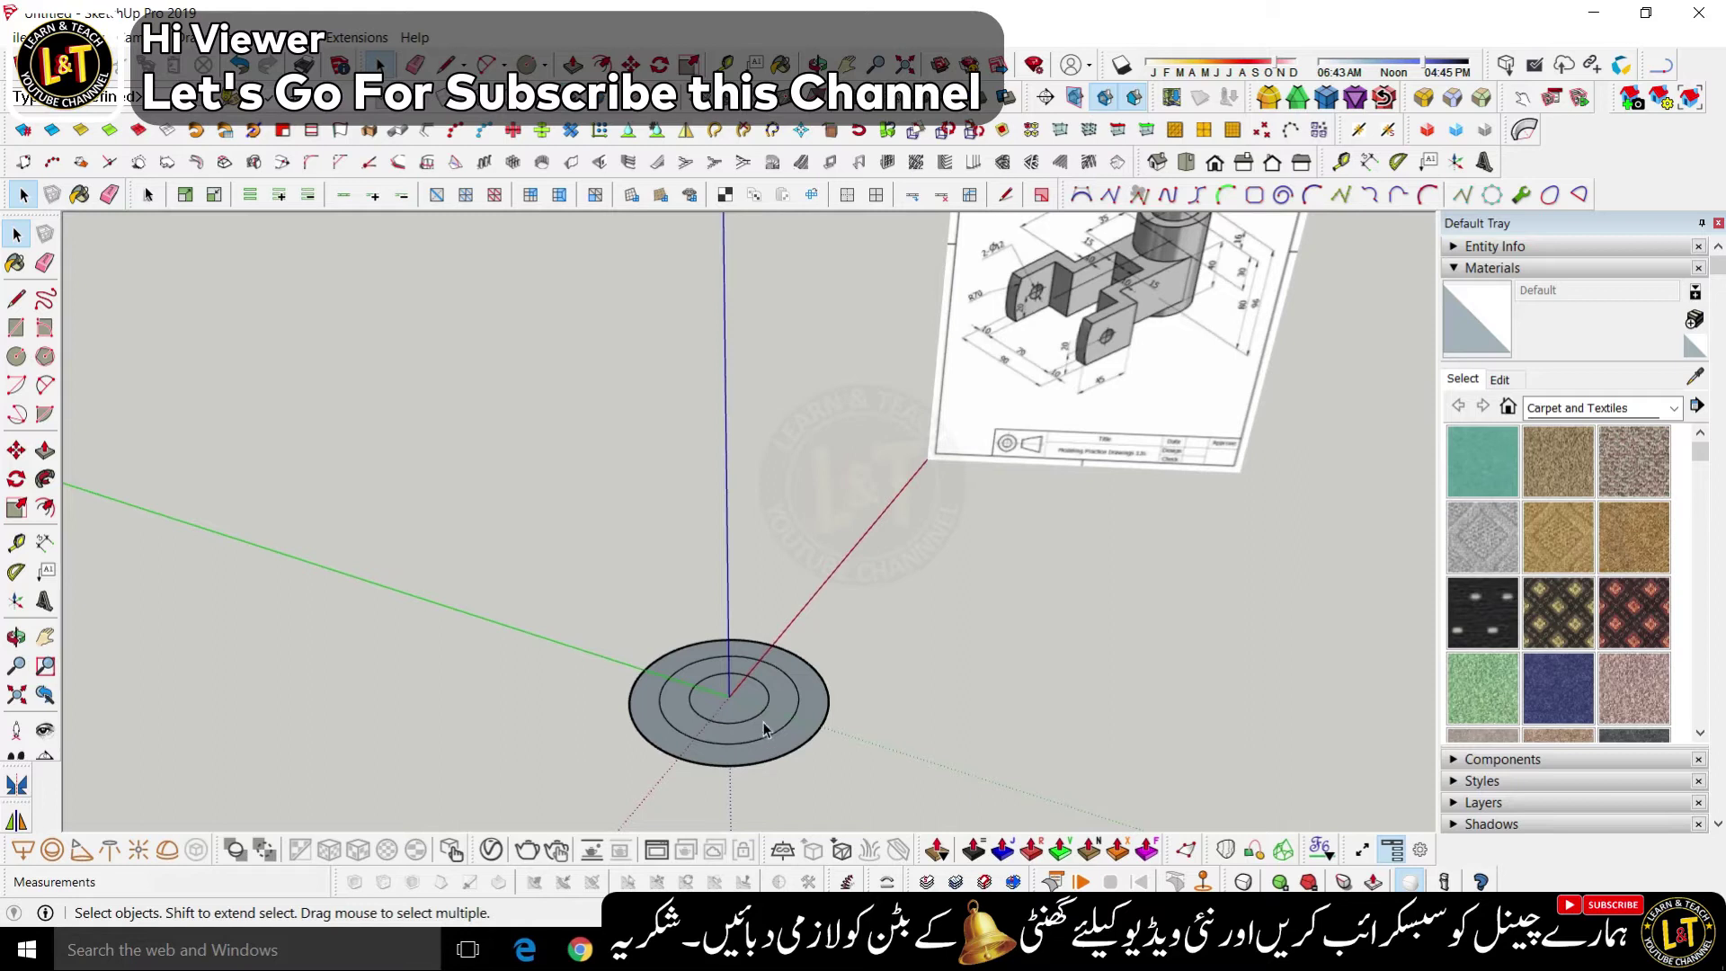
key(p)
click(762, 728)
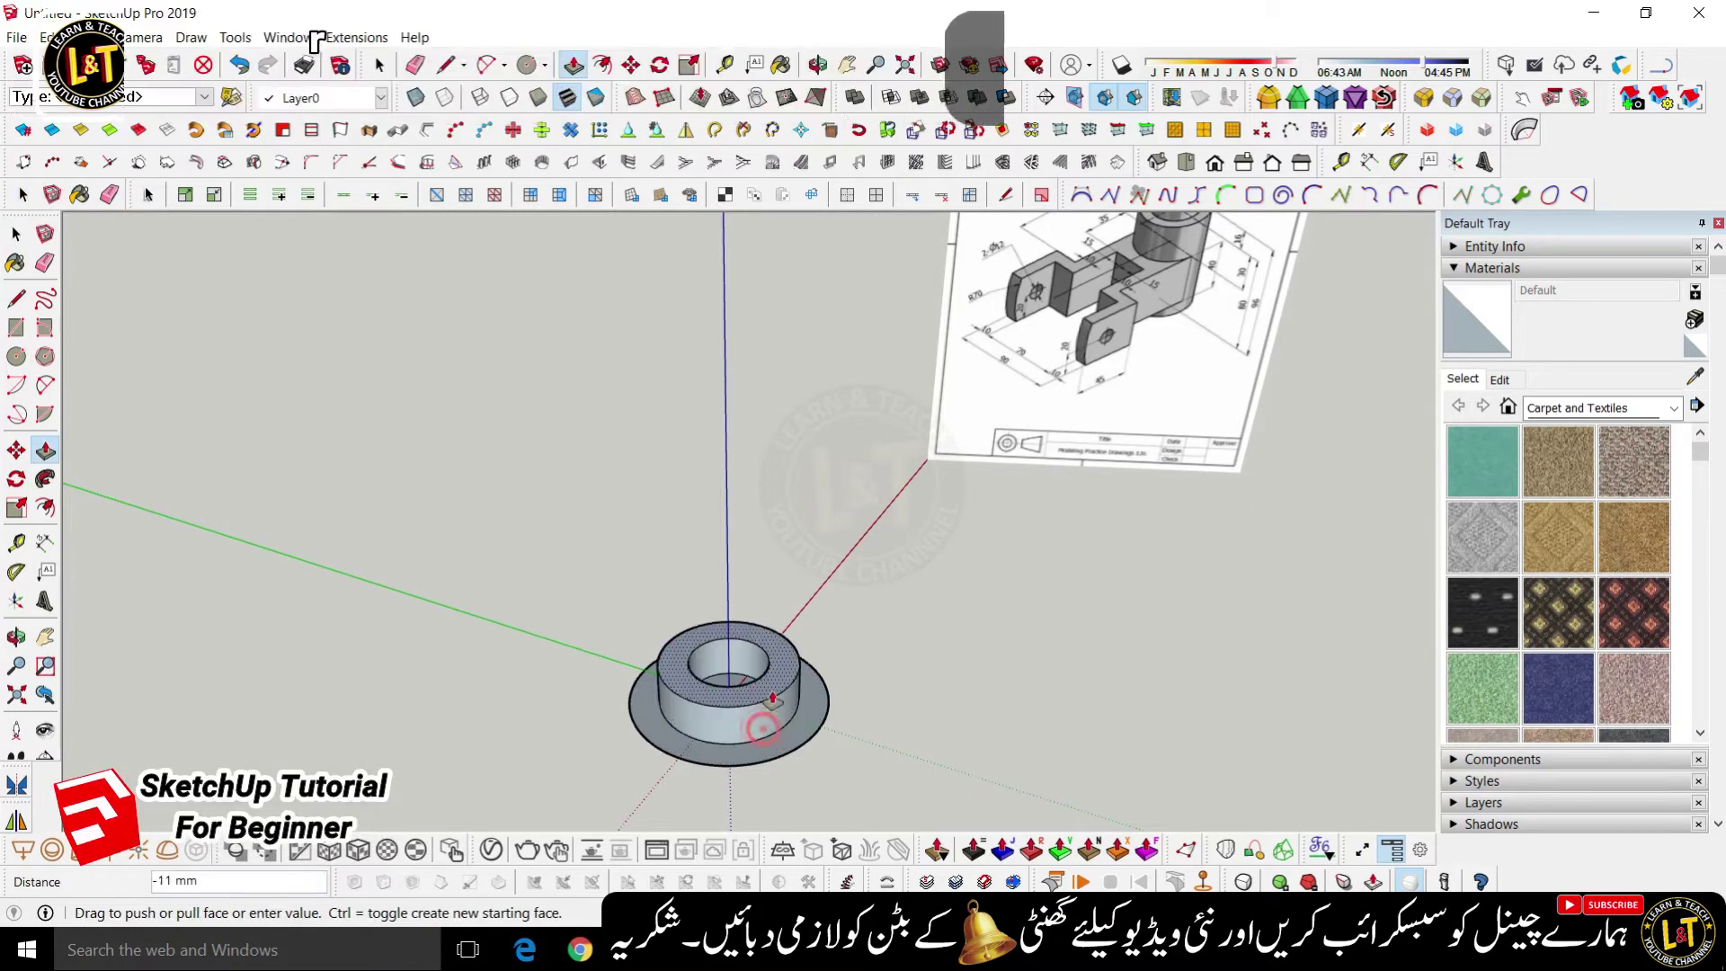
click(786, 688)
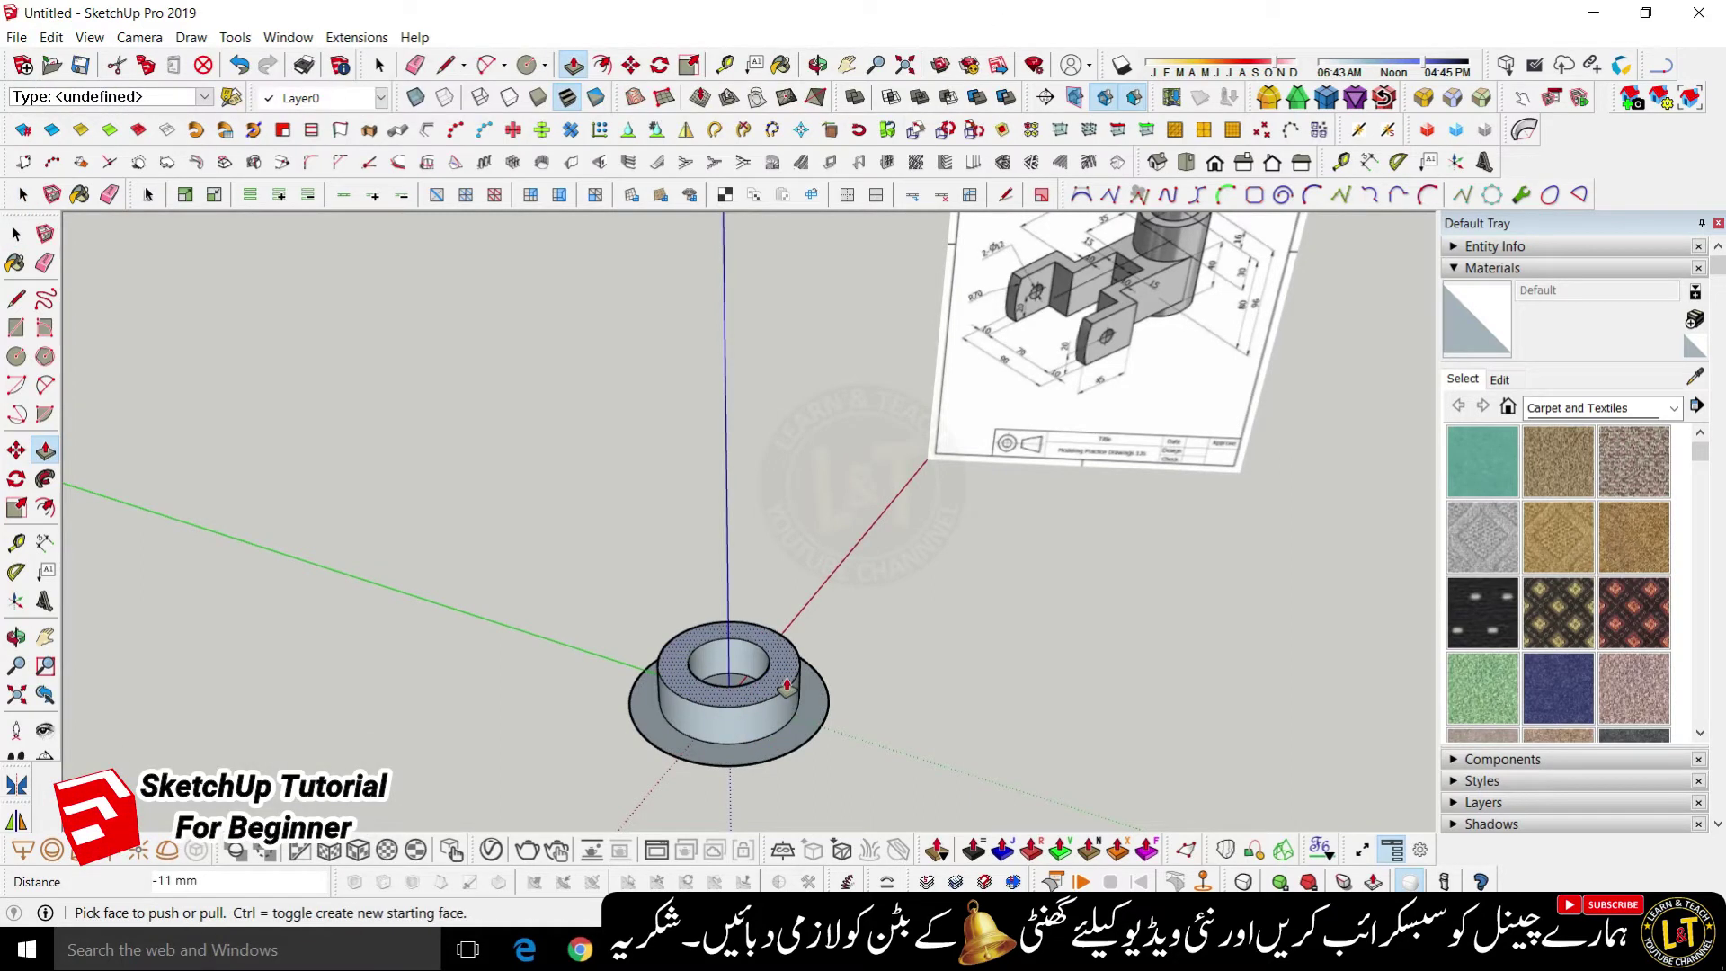
text(9)
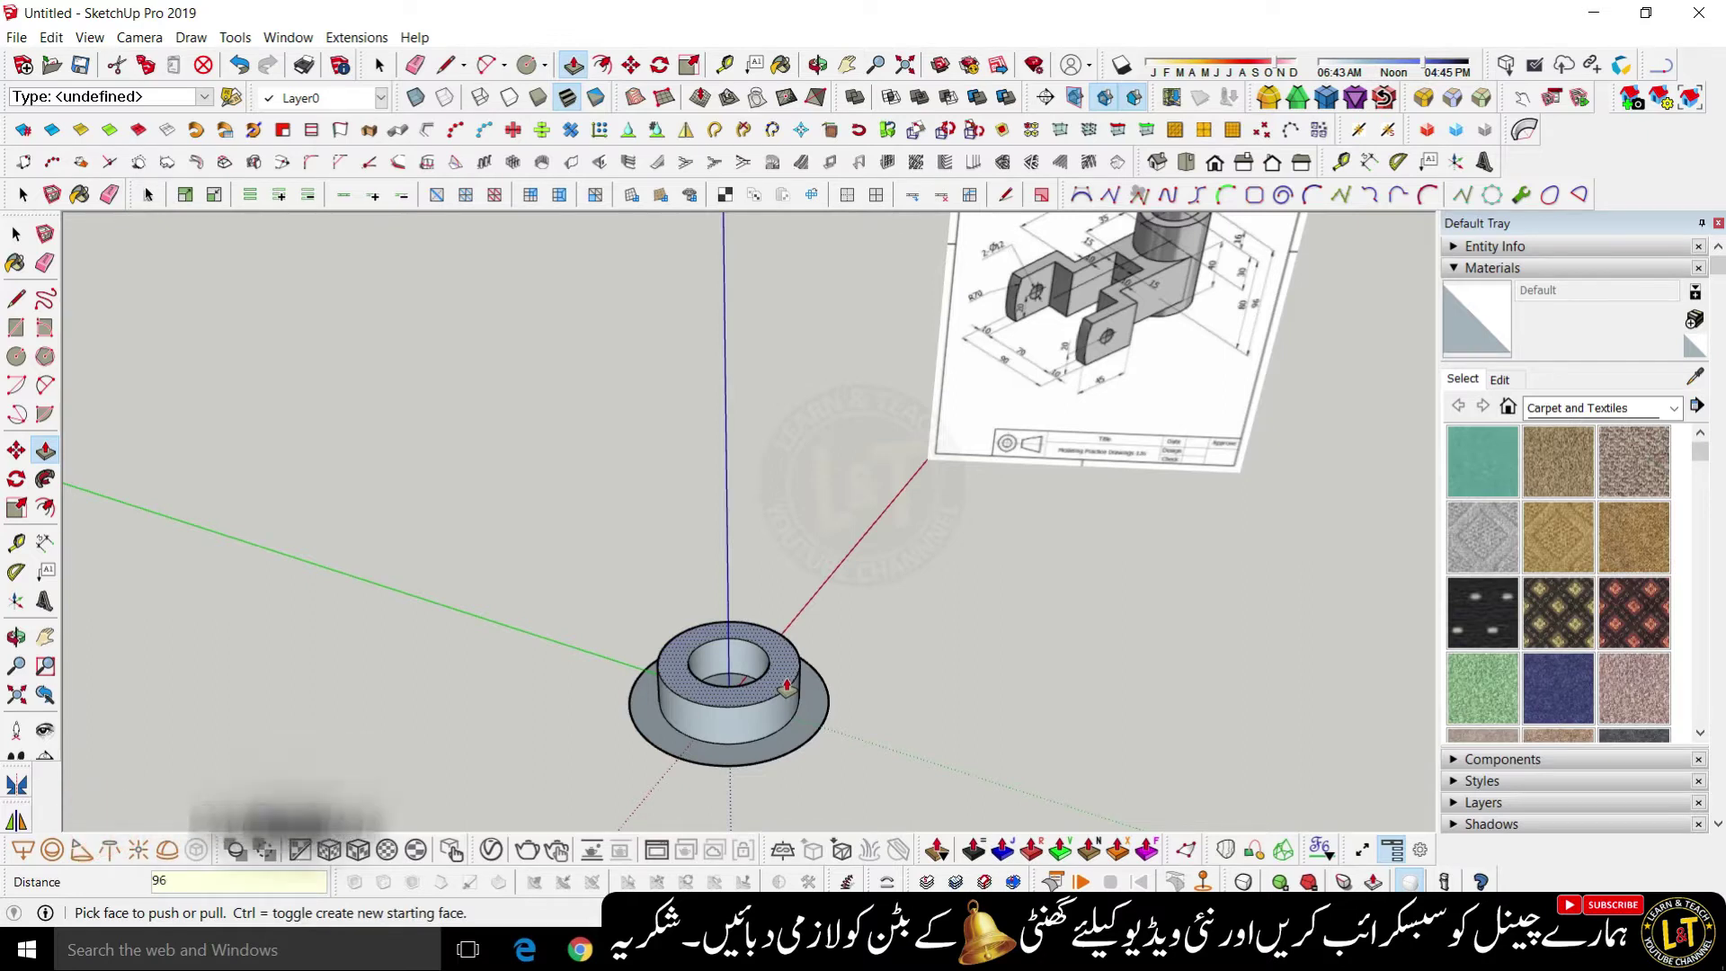
text(6)
key(Return)
- Check the main cylinder's height on the reference drawing and extrude the outer ring upward by 80 mm
scroll(760, 705, down, 5)
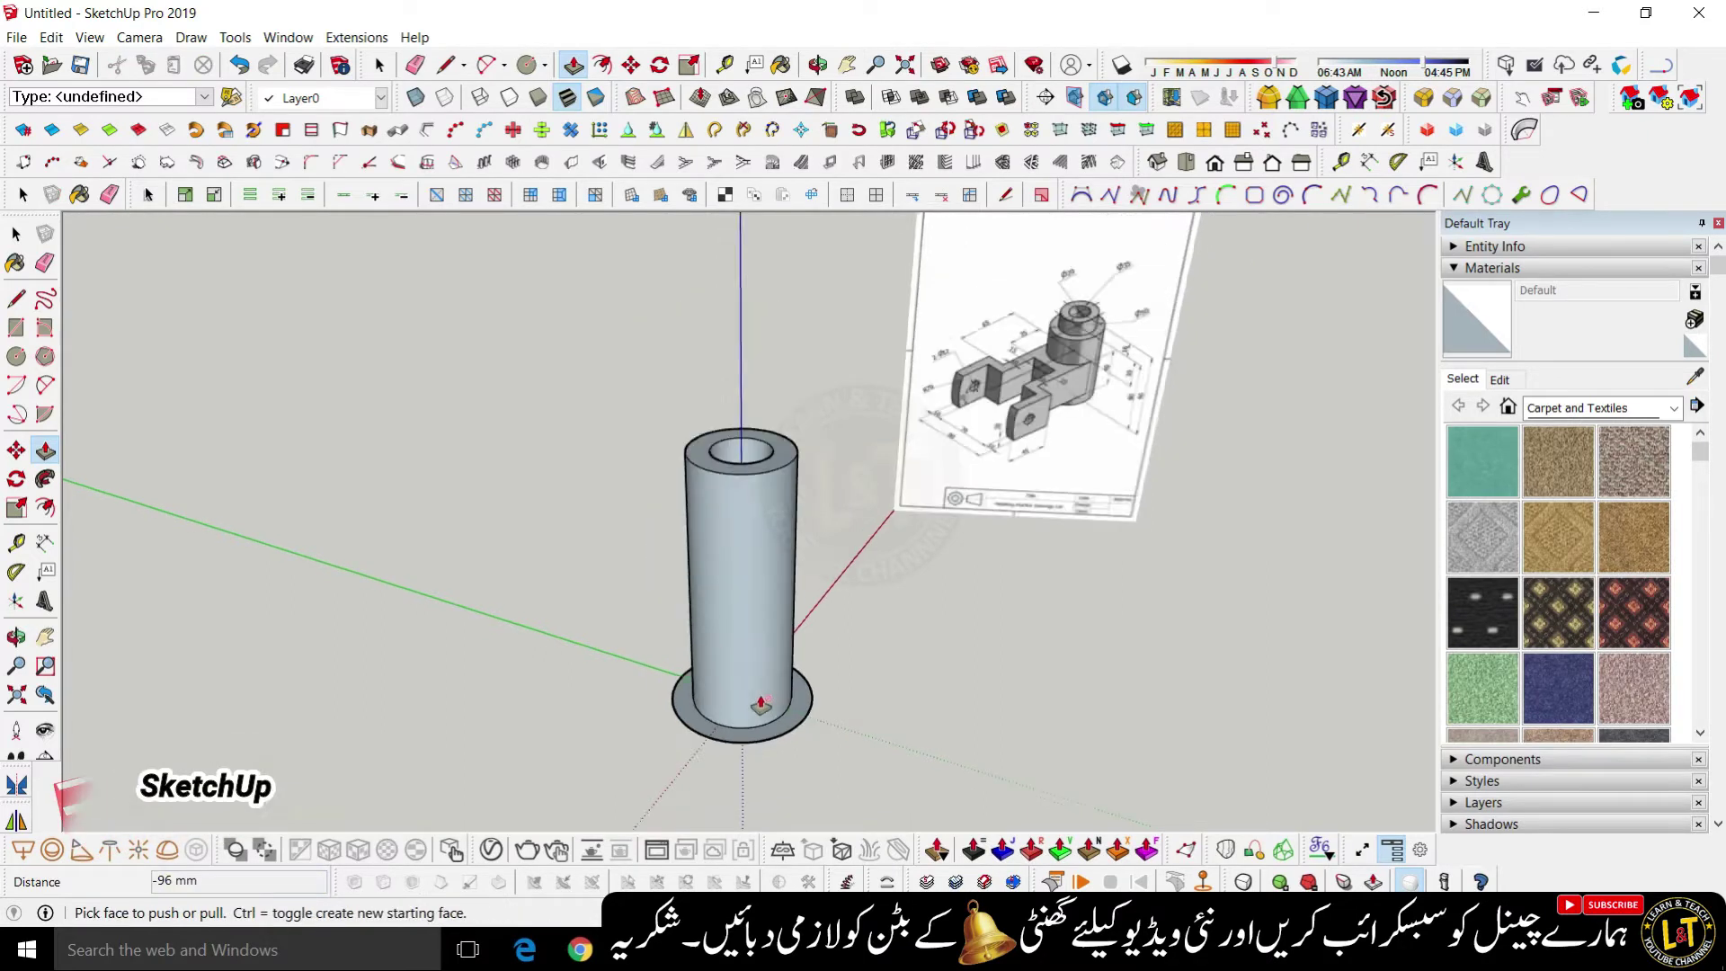
middle_drag(893, 643, 847, 621)
scroll(952, 462, up, 2)
scroll(952, 462, up, 3)
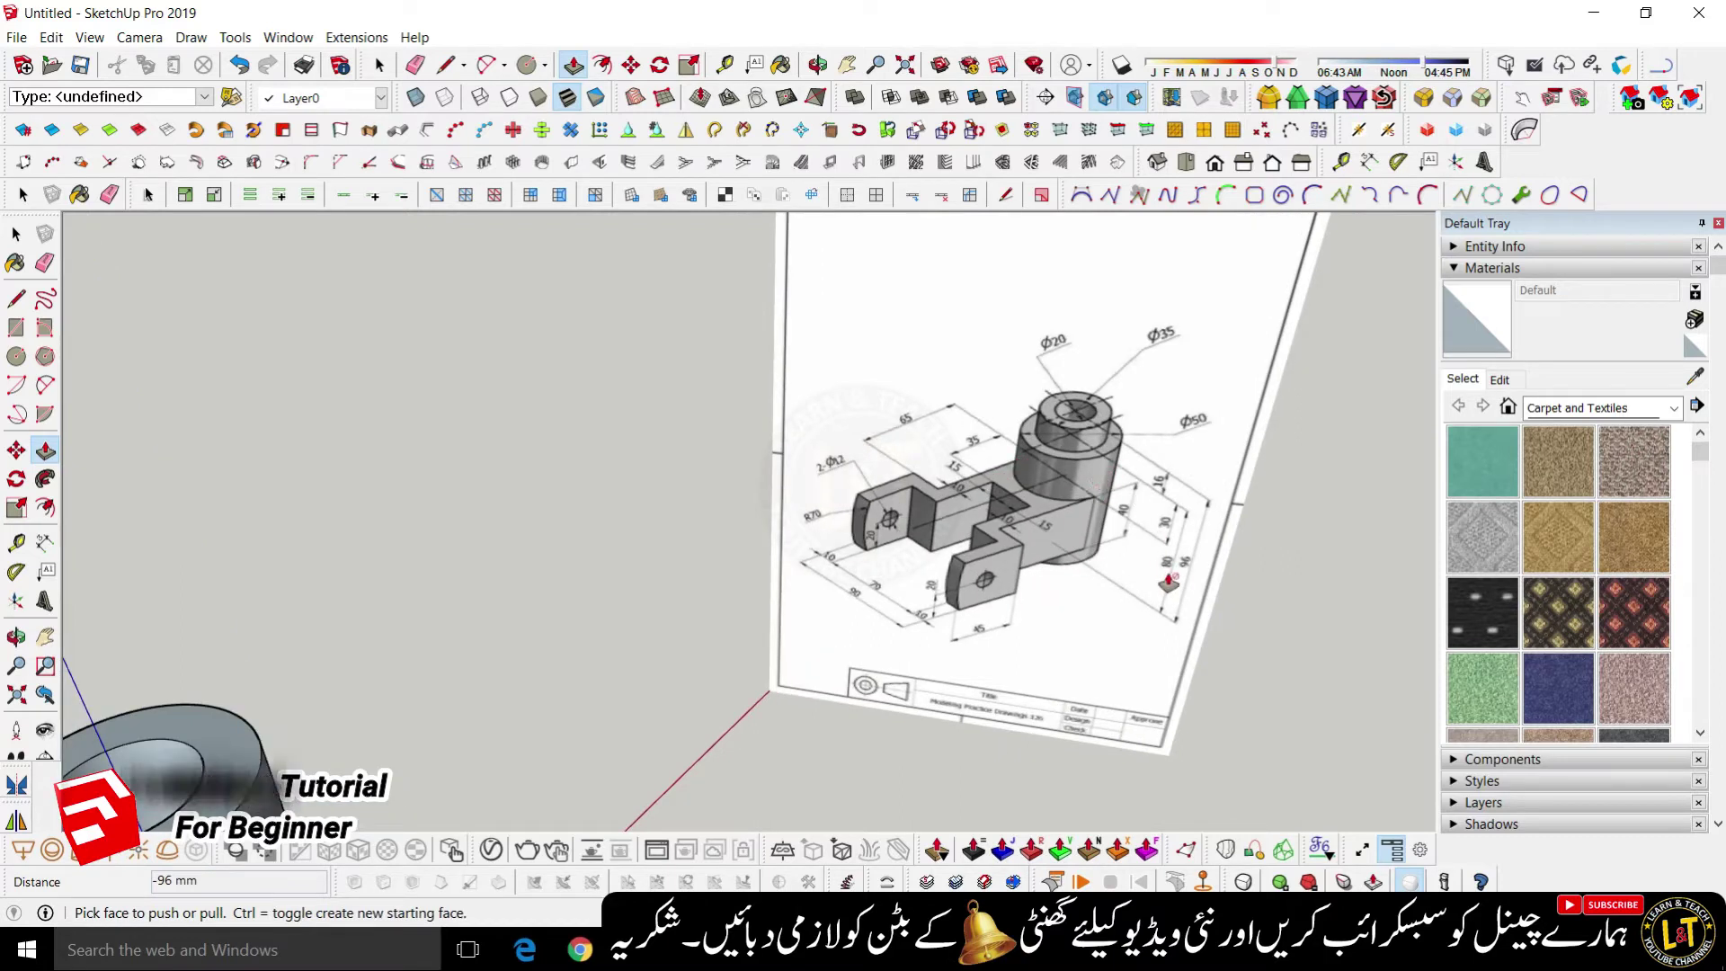
scroll(898, 477, down, 5)
scroll(682, 687, up, 5)
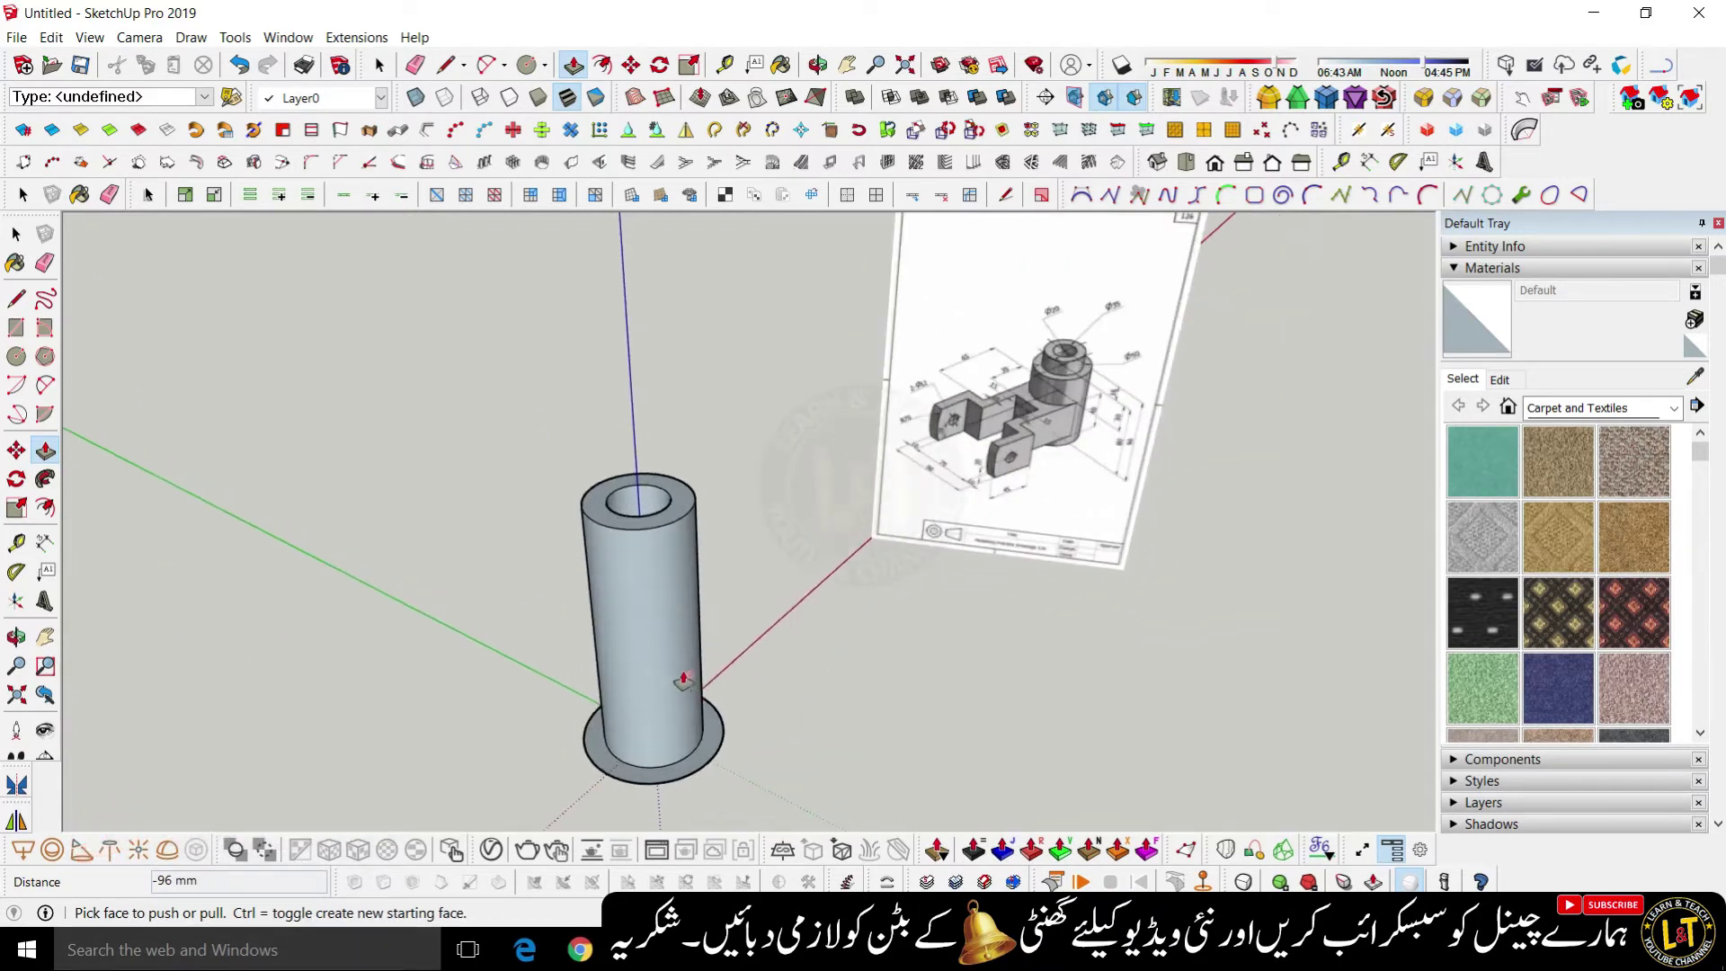
click(694, 780)
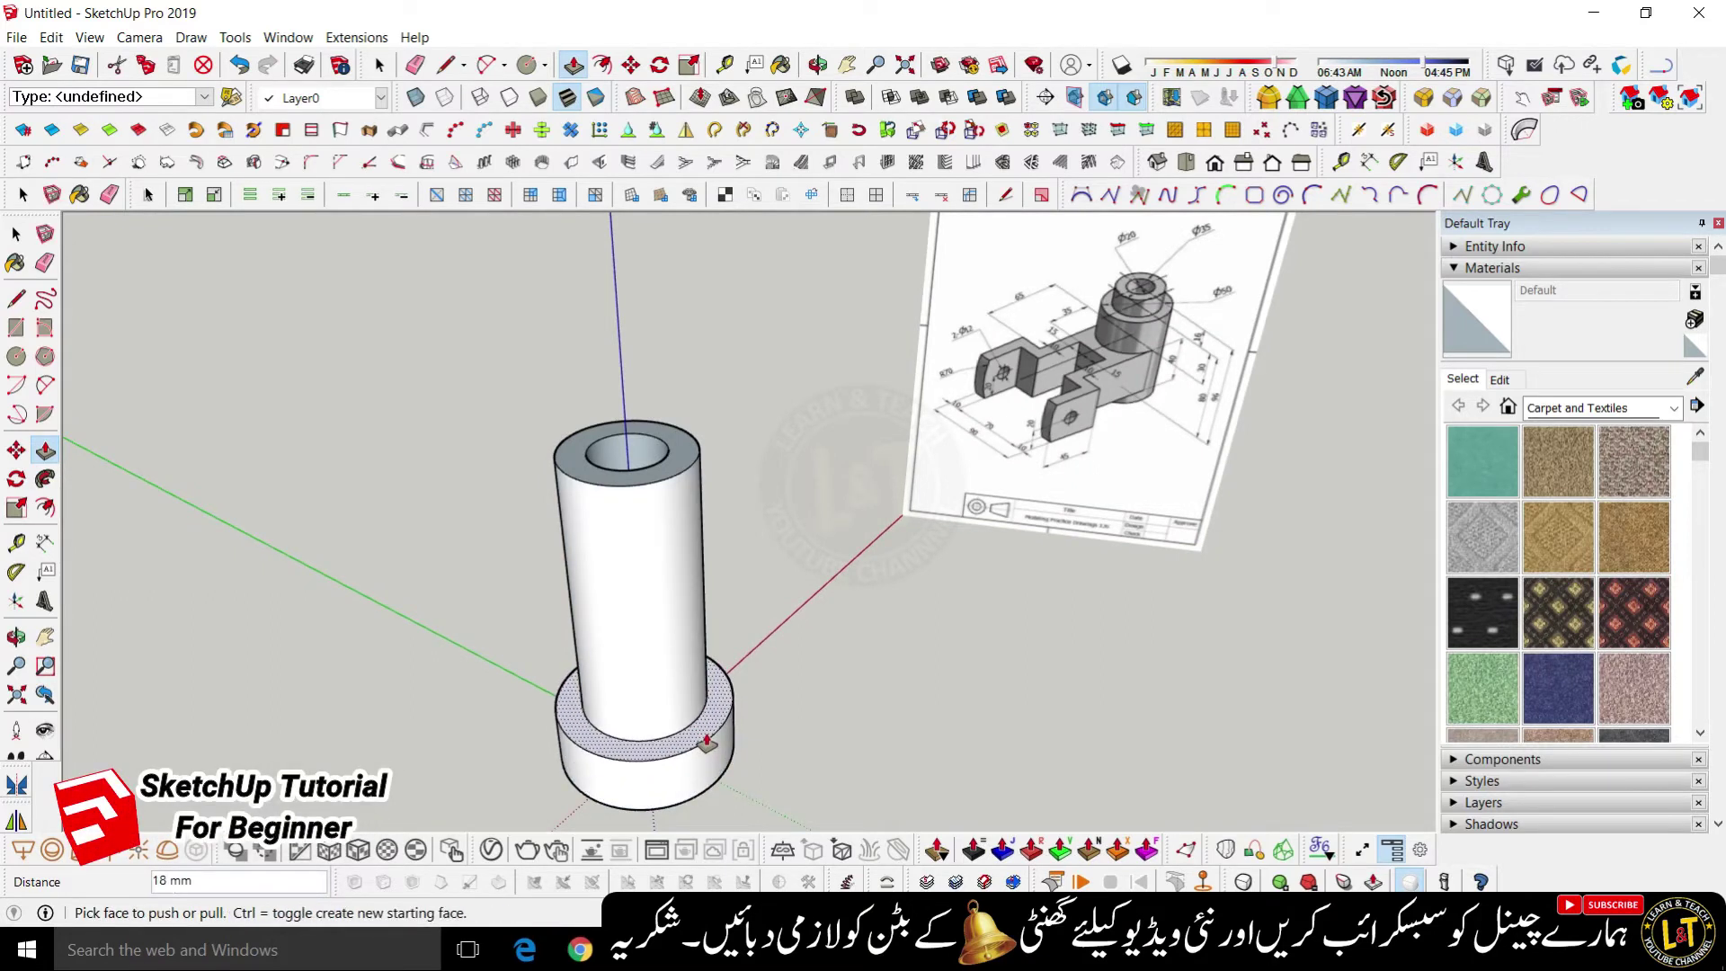
key(Return)
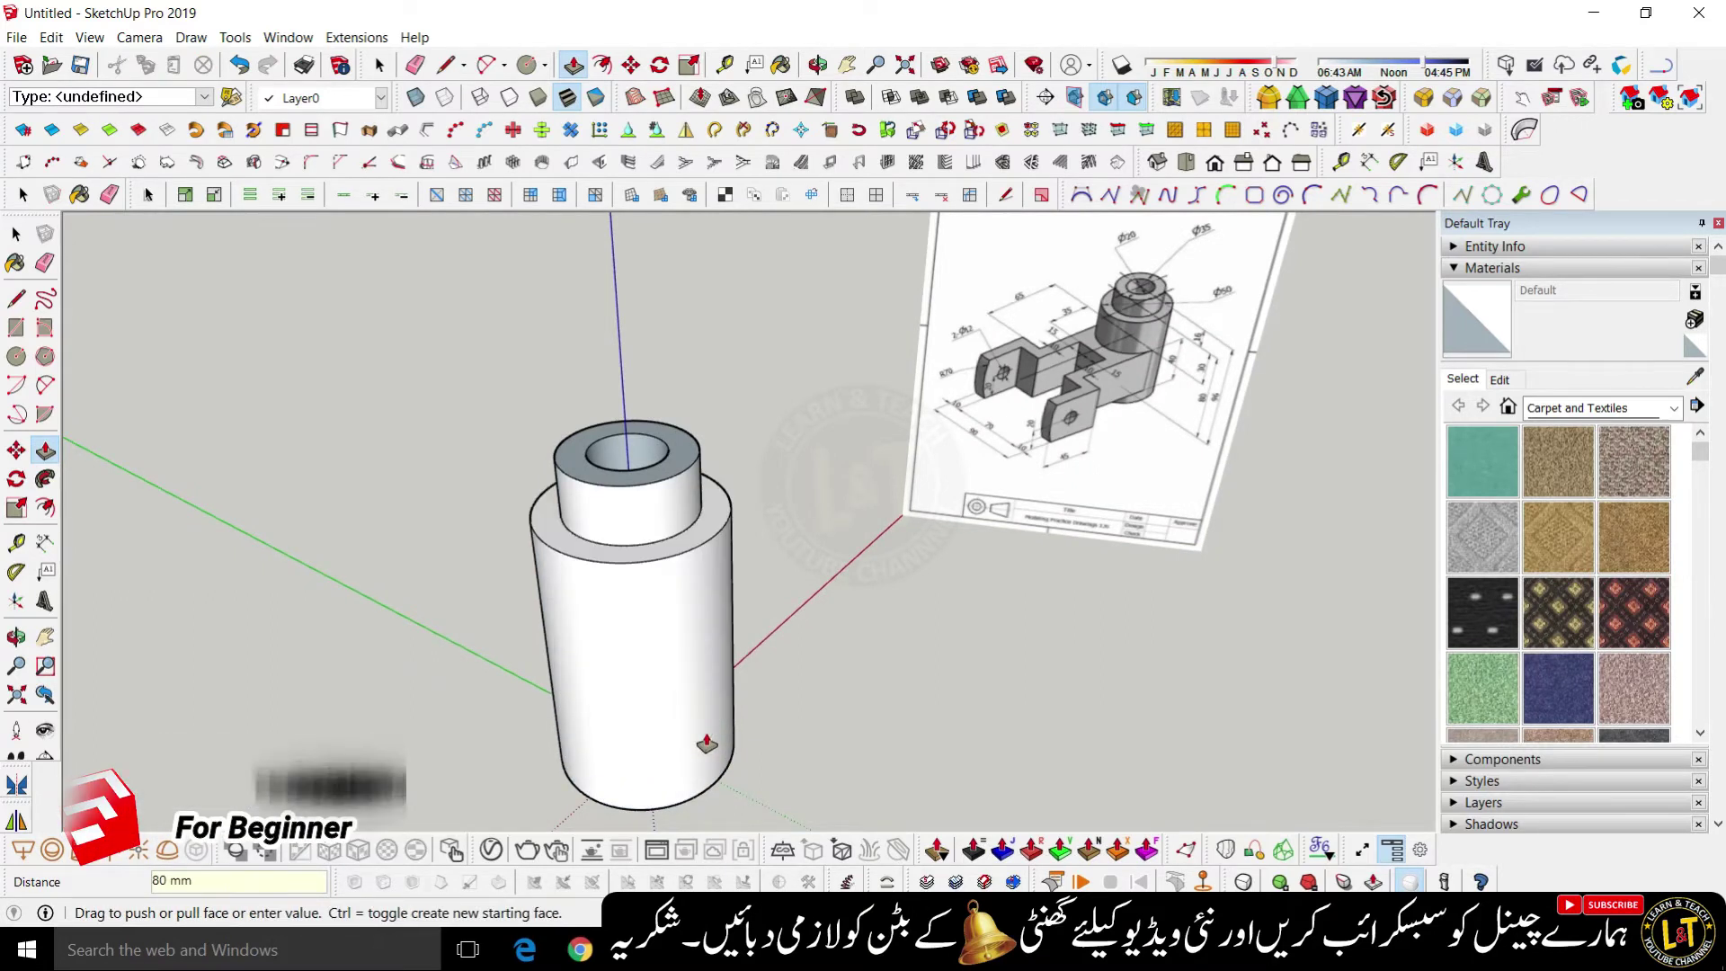
- Reverse the upper step's annular top face and the inner face of the bore
scroll(834, 501, down, 2)
scroll(1049, 386, up, 3)
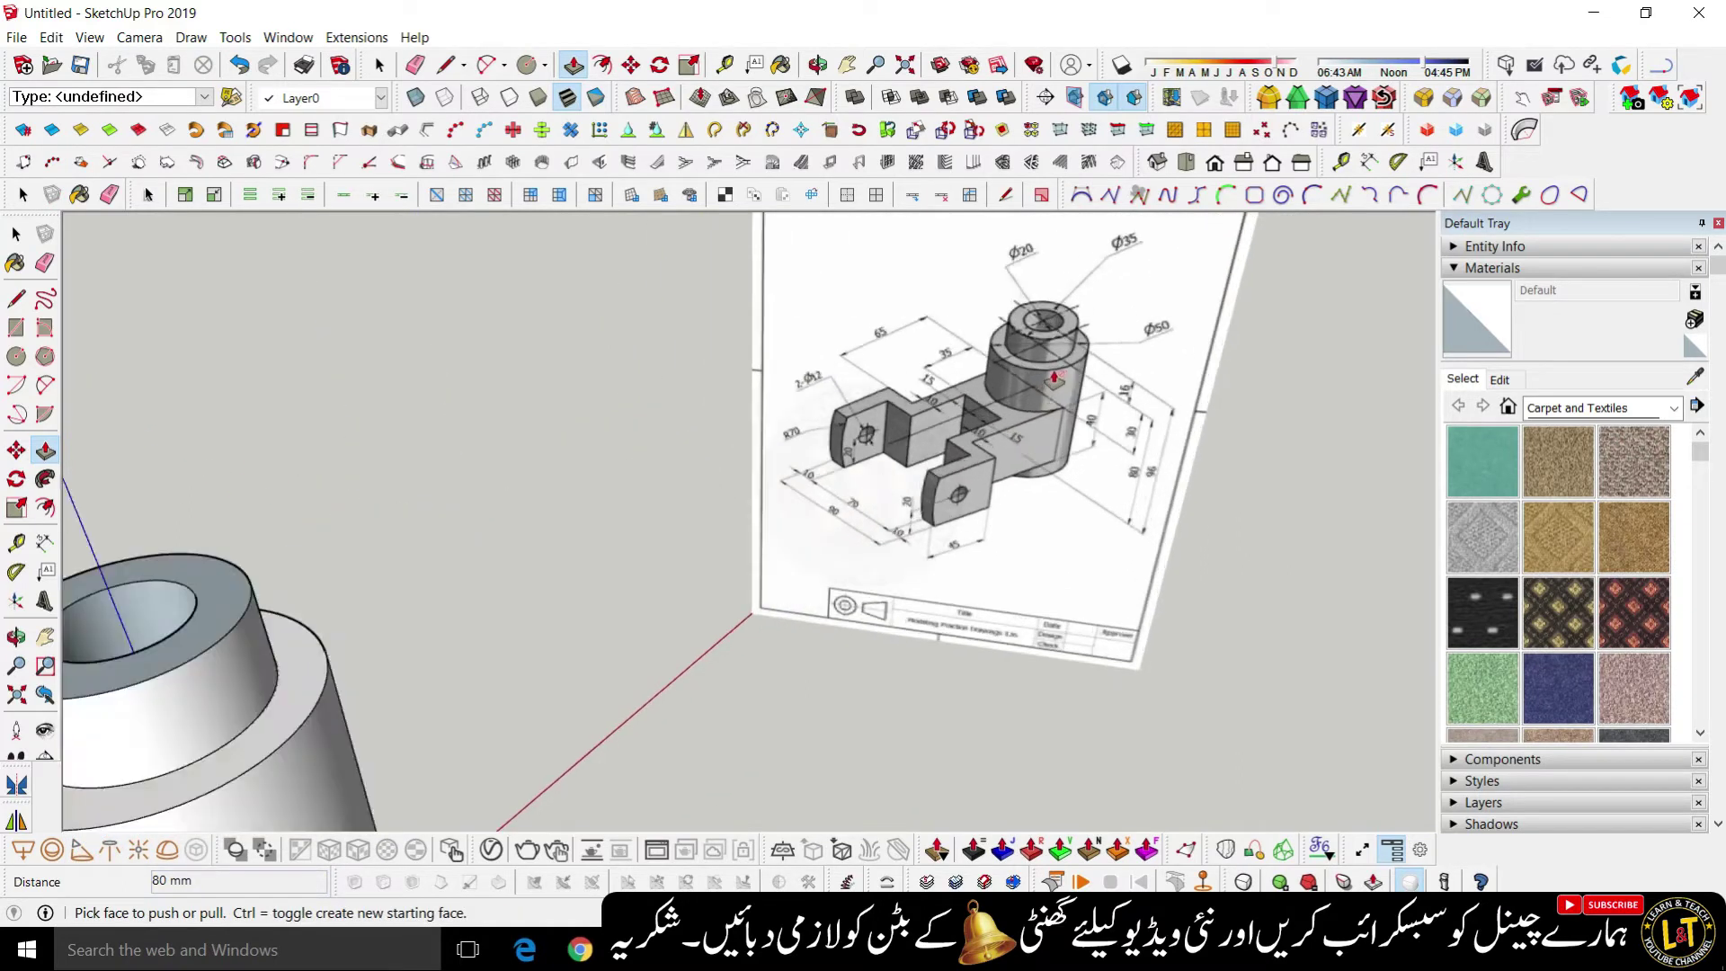
scroll(1060, 382, up, 2)
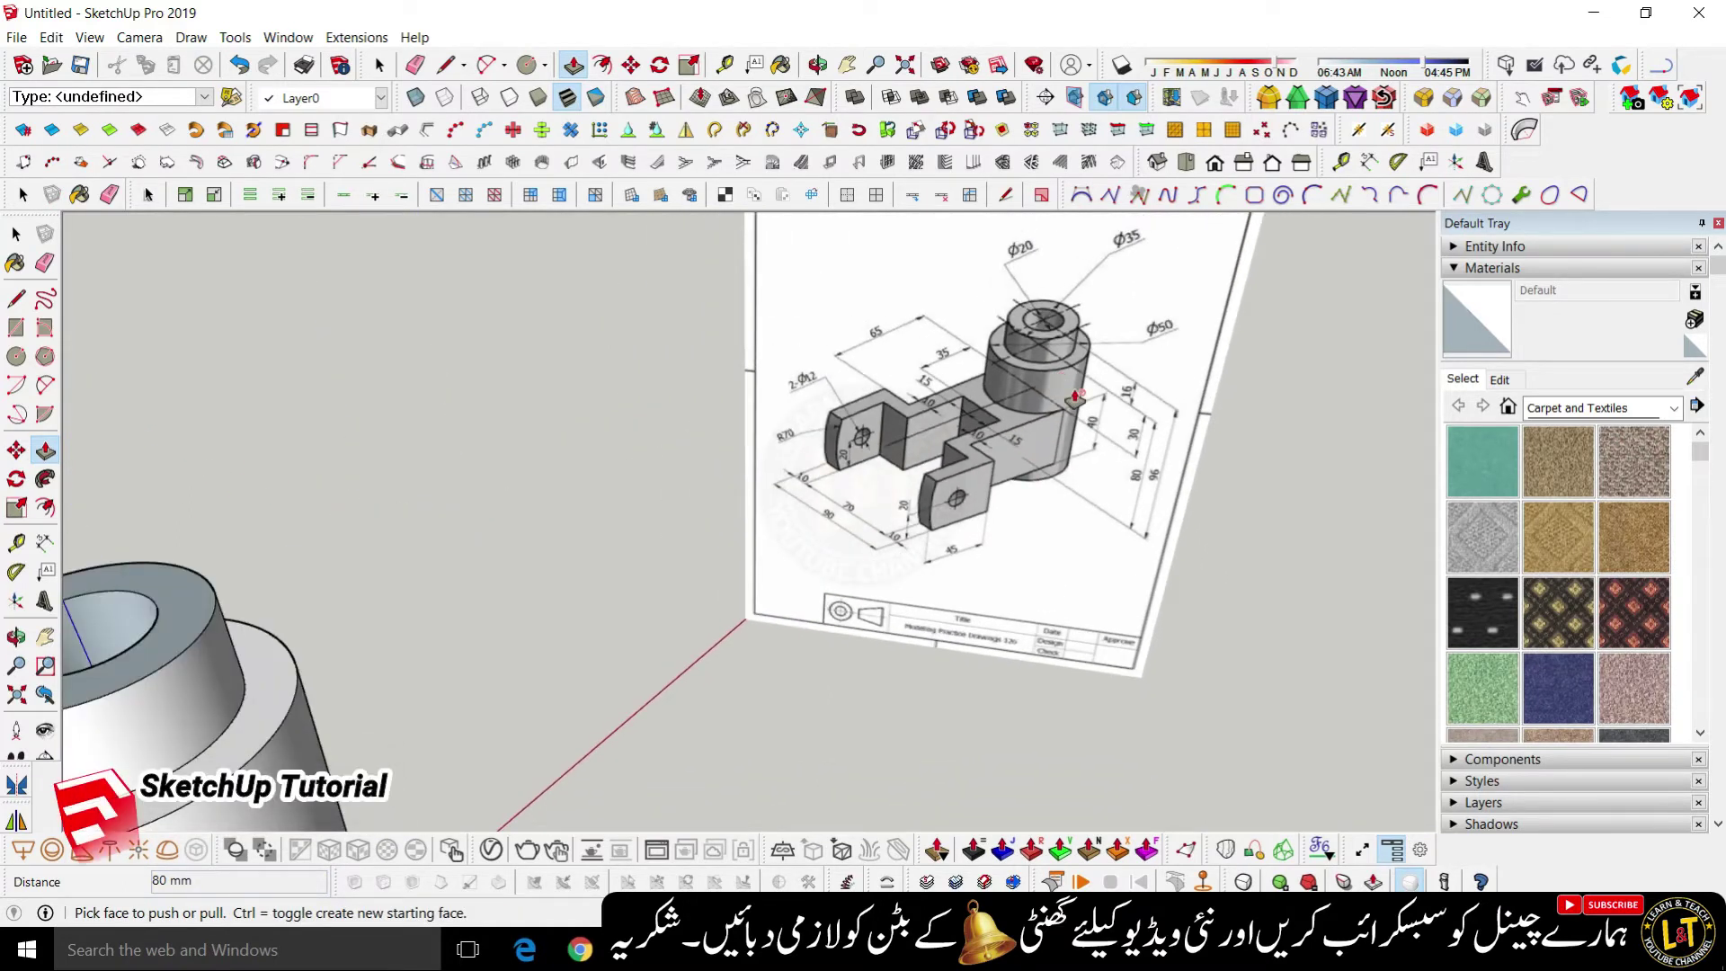
scroll(1083, 396, down, 3)
middle_drag(652, 624, 622, 732)
key(space)
scroll(584, 586, up, 3)
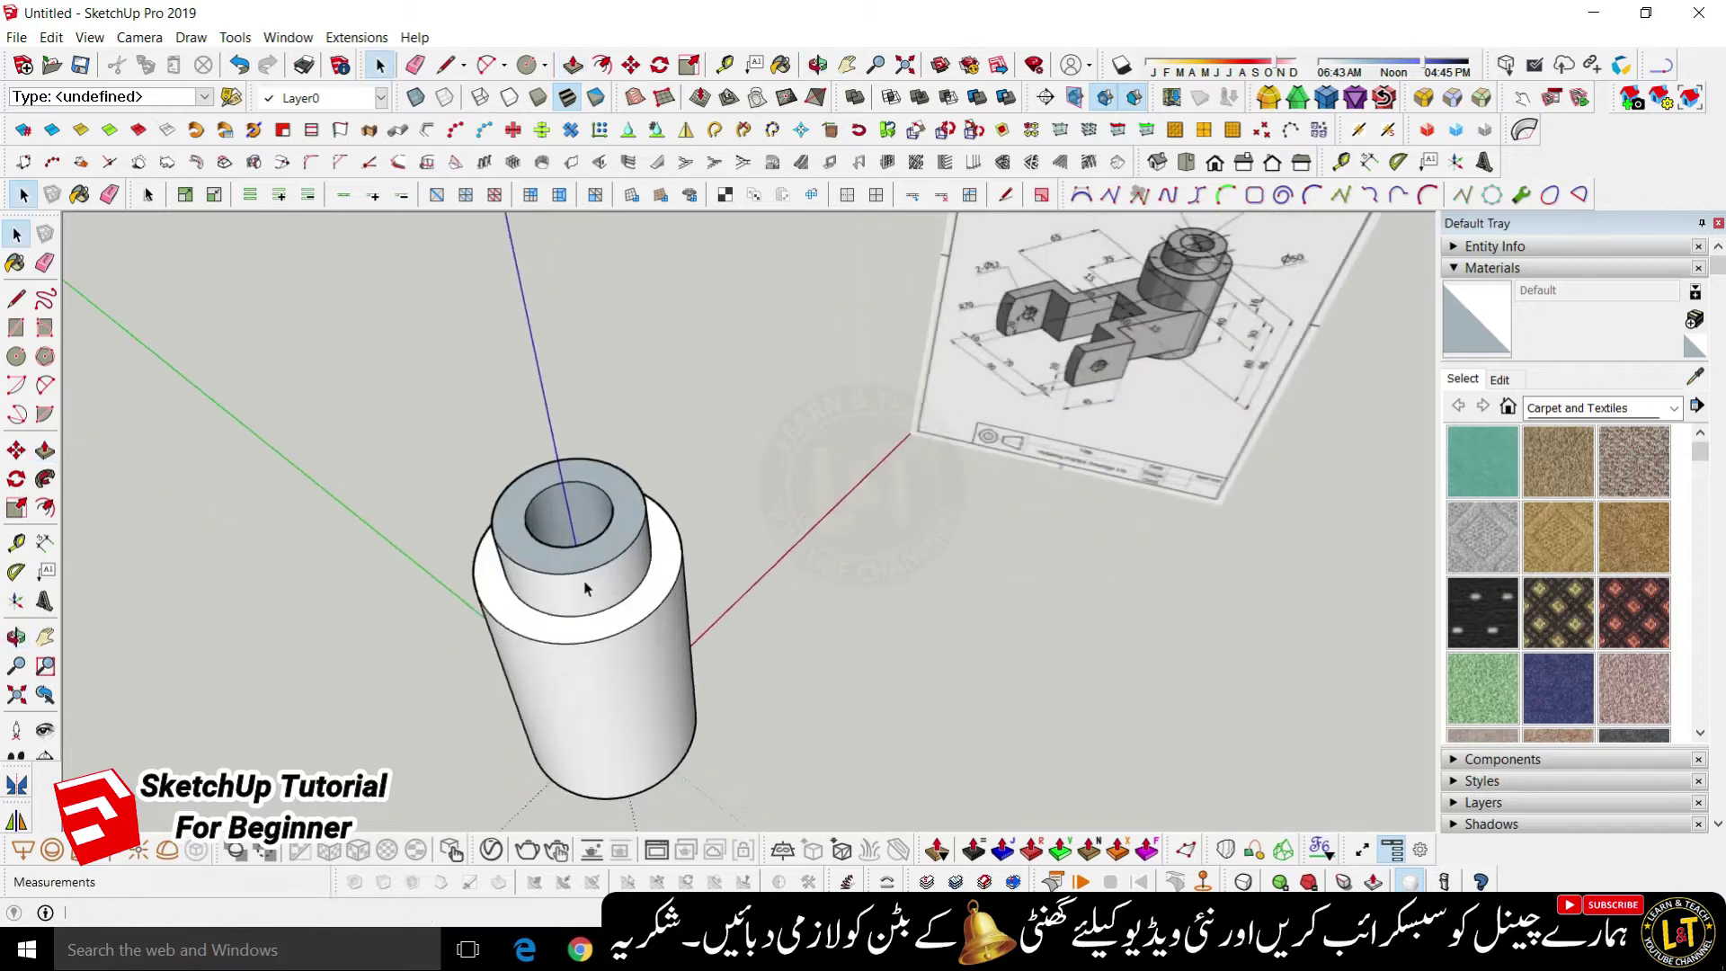
click(575, 551)
right_click(575, 557)
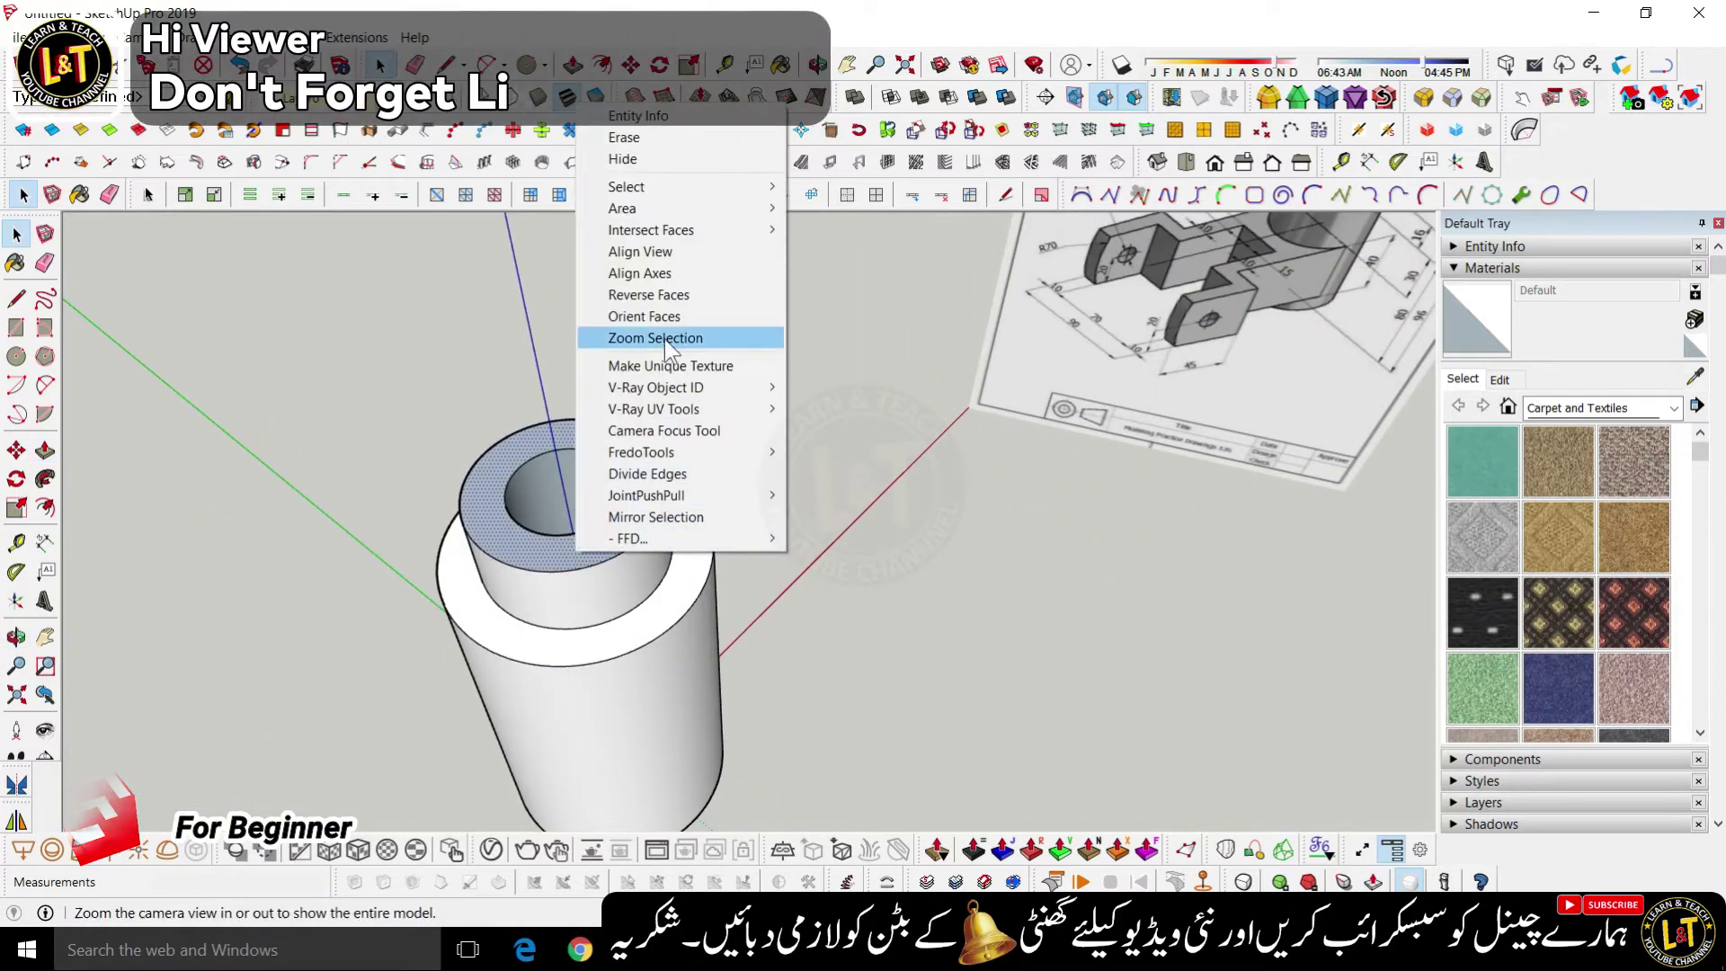
click(687, 288)
scroll(586, 480, up, 2)
right_click(586, 480)
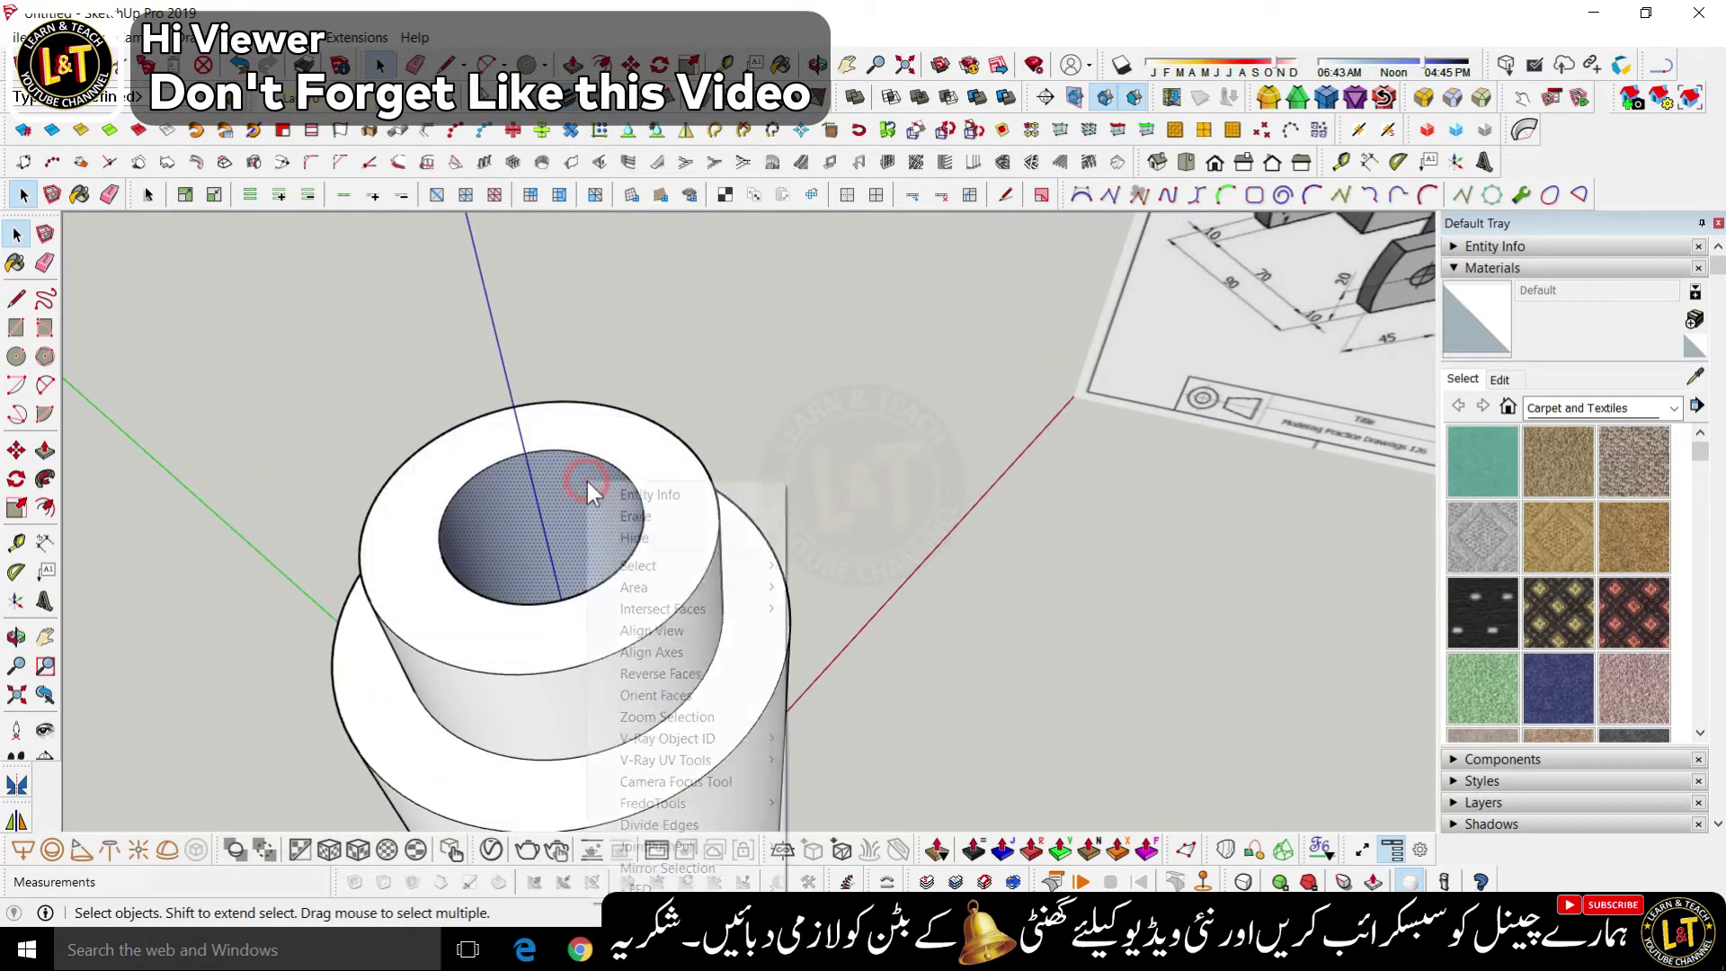
click(673, 681)
- Turn off the Profiles edge style for the model
scroll(720, 435, down, 2)
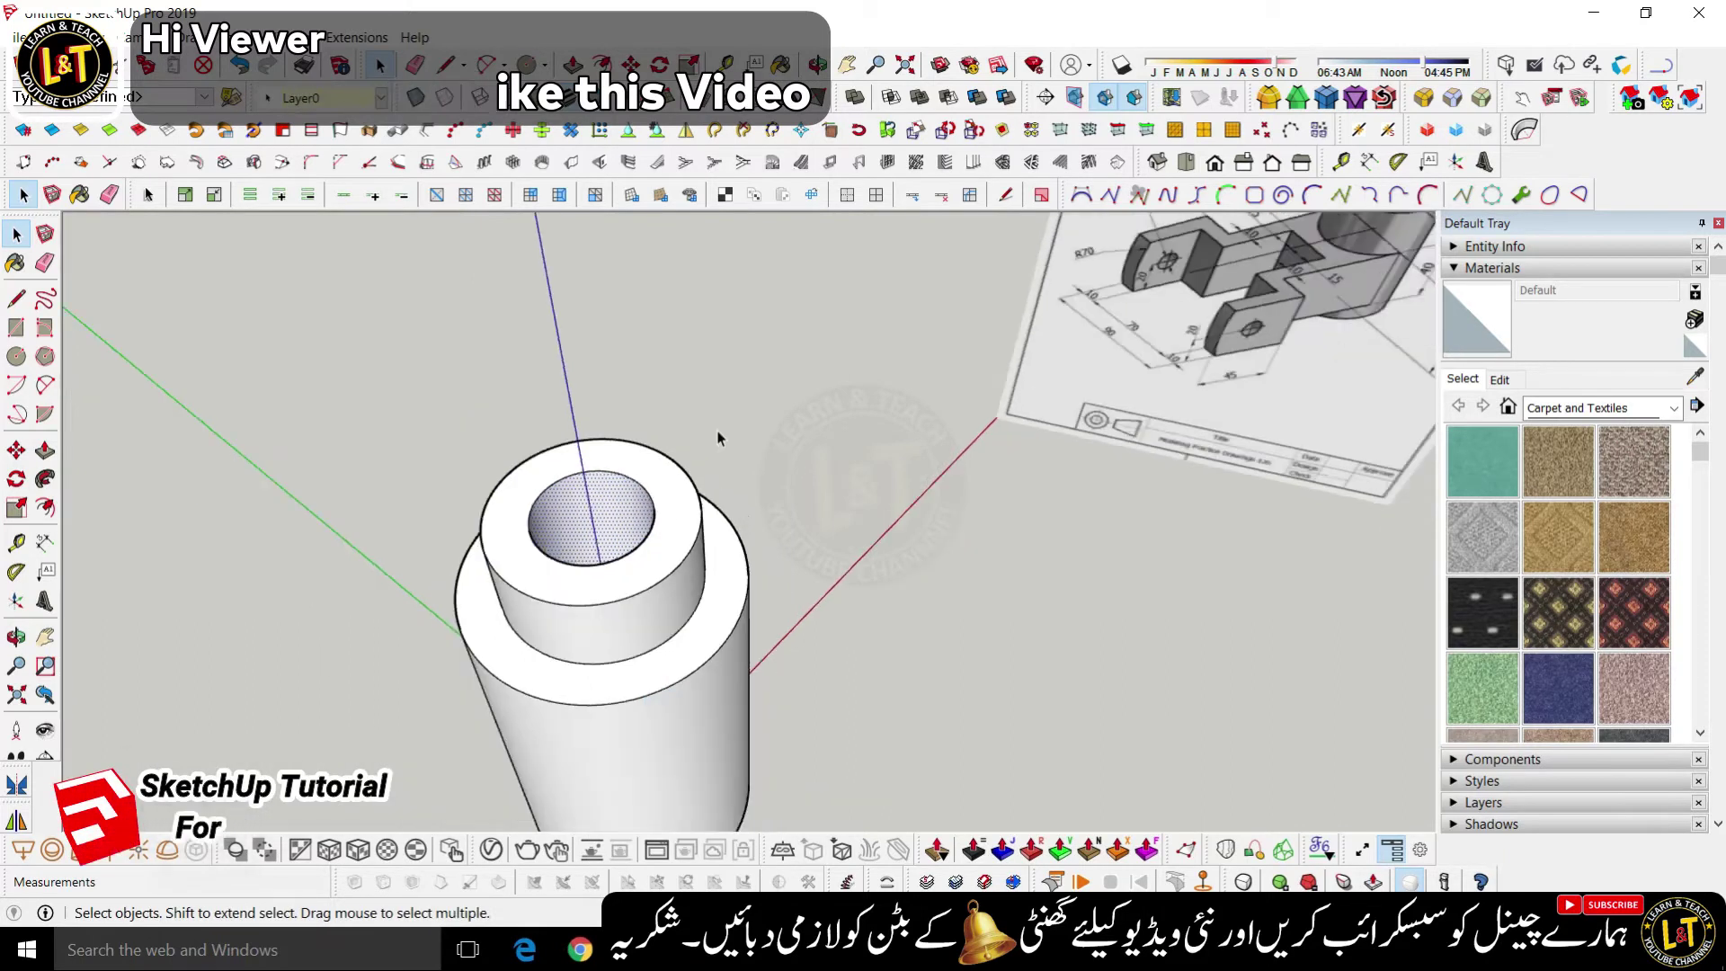
middle_drag(764, 607, 746, 595)
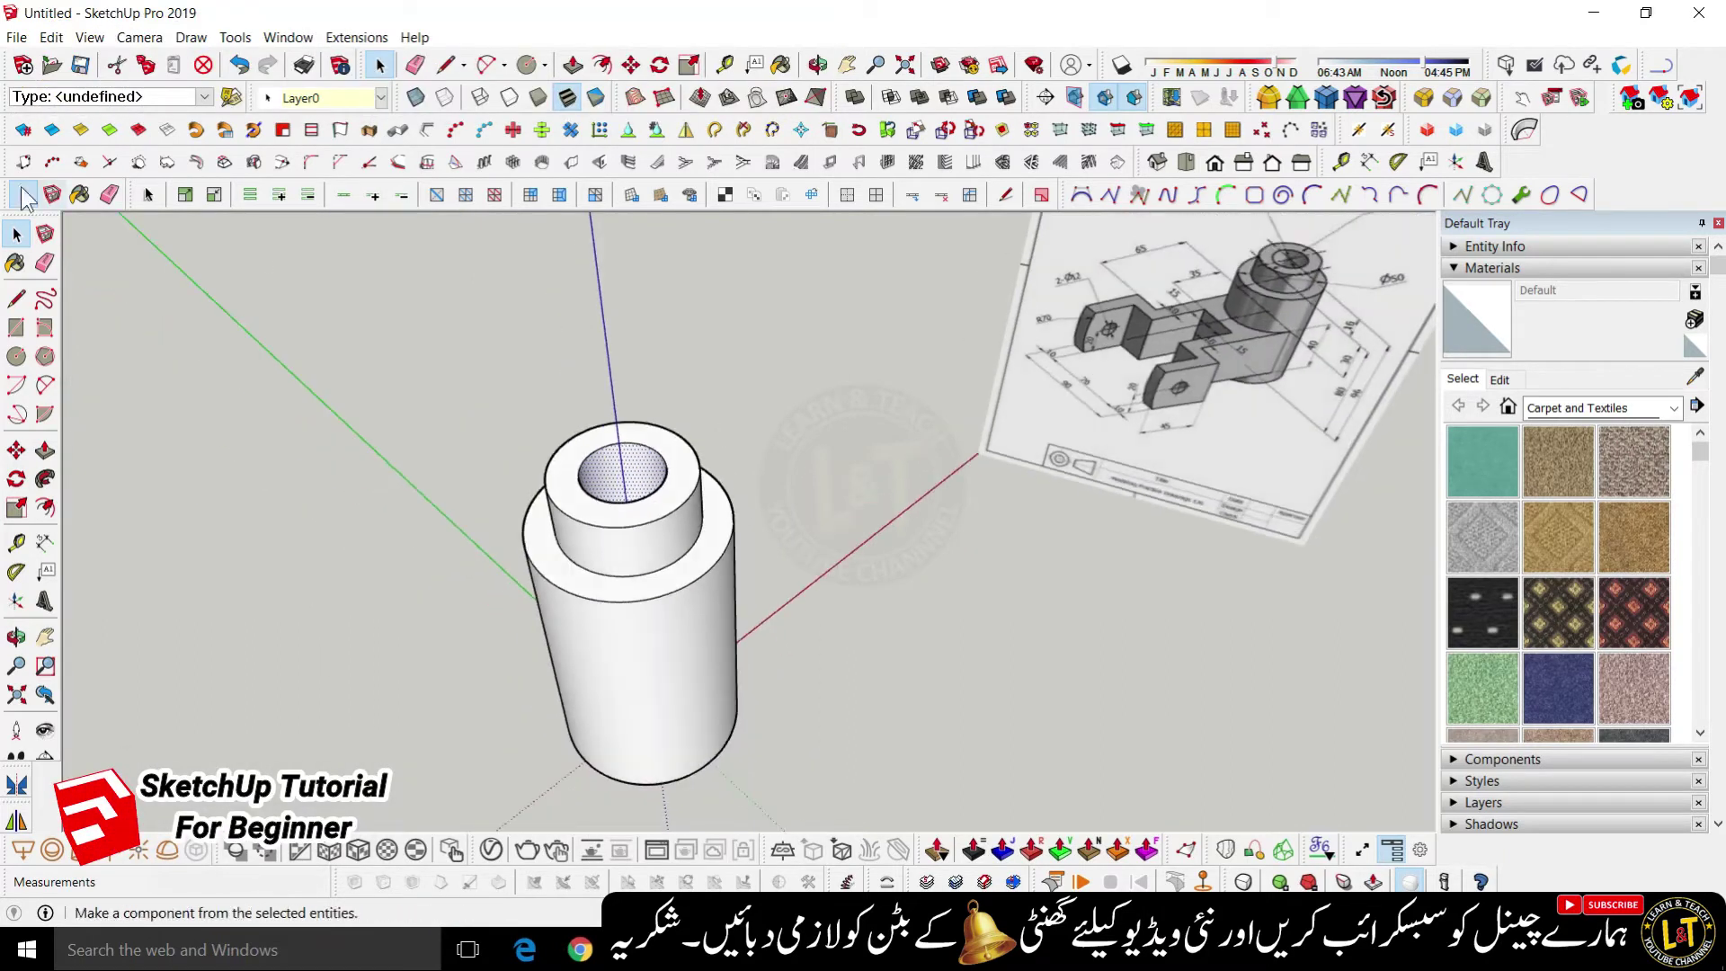
click(90, 37)
mouse_move(215, 297)
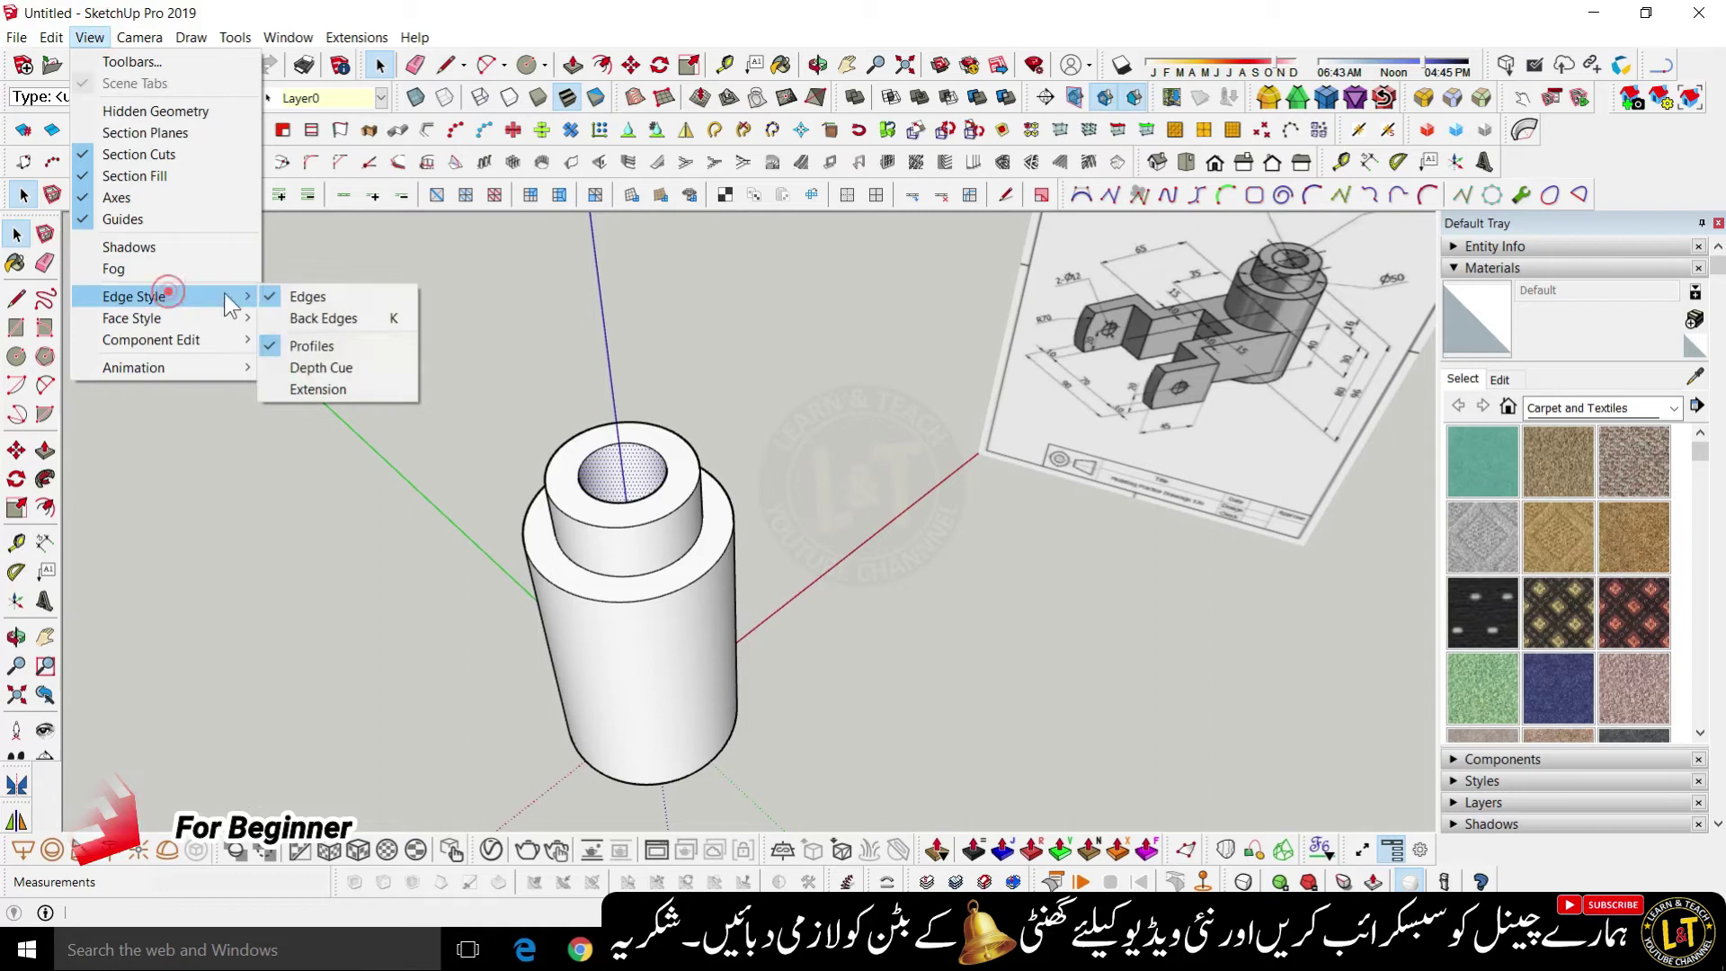
click(306, 346)
- Temporarily display the back edges to inspect the inside of the stepped cylinder
middle_drag(557, 422, 692, 432)
click(446, 99)
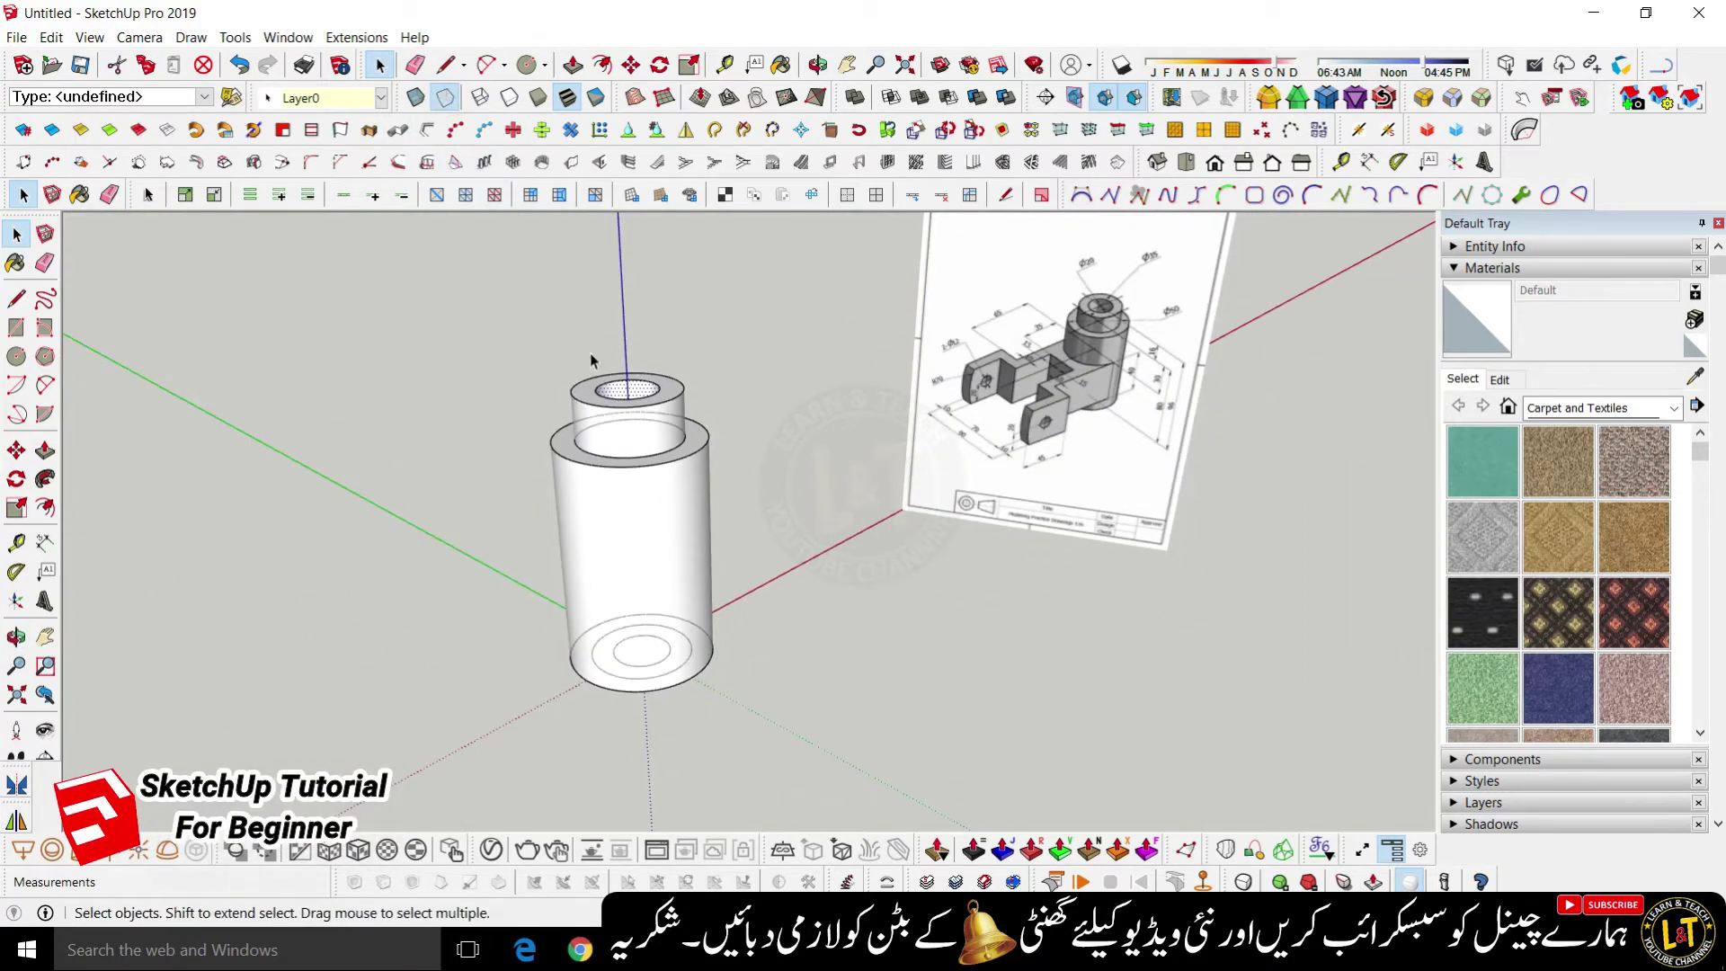
scroll(654, 509, up, 3)
mouse_move(650, 539)
middle_down()
mouse_move(797, 466)
mouse_move(543, 620)
mouse_move(501, 797)
mouse_move(593, 464)
middle_up()
scroll(811, 608, down, 5)
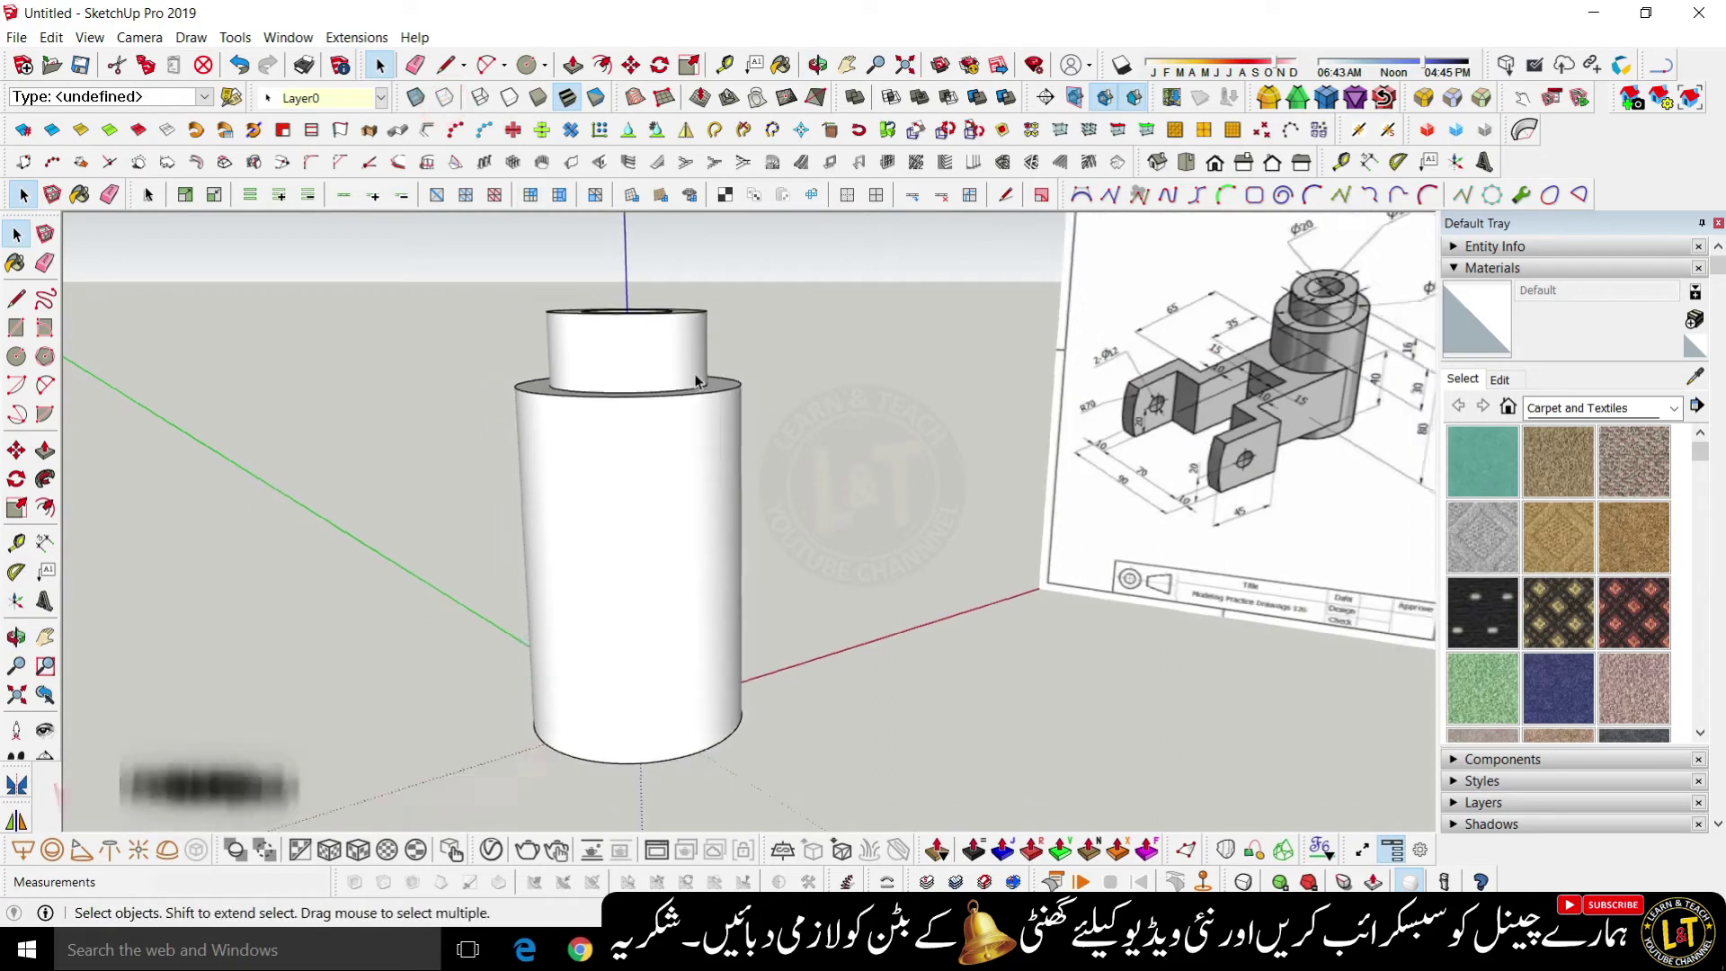
- Examine the fork arm's width, spacing and hole dimensions on the reference drawing, dismissing the file error dialog
scroll(1092, 437, up, 6)
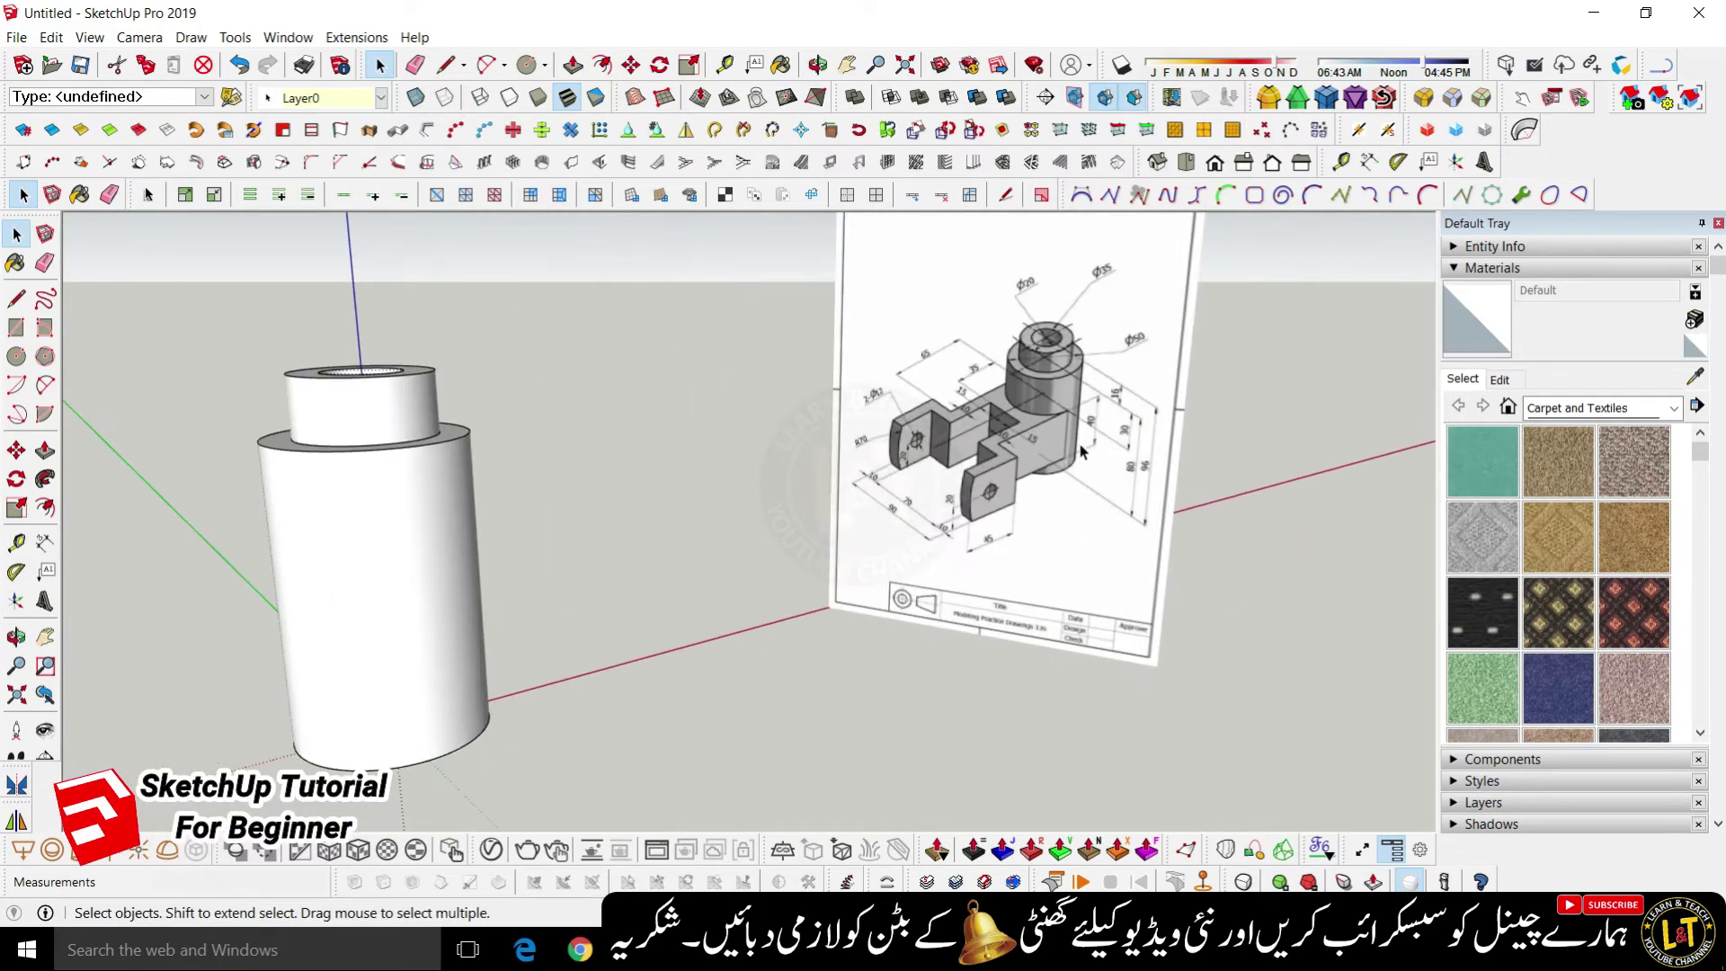
scroll(975, 580, down, 5)
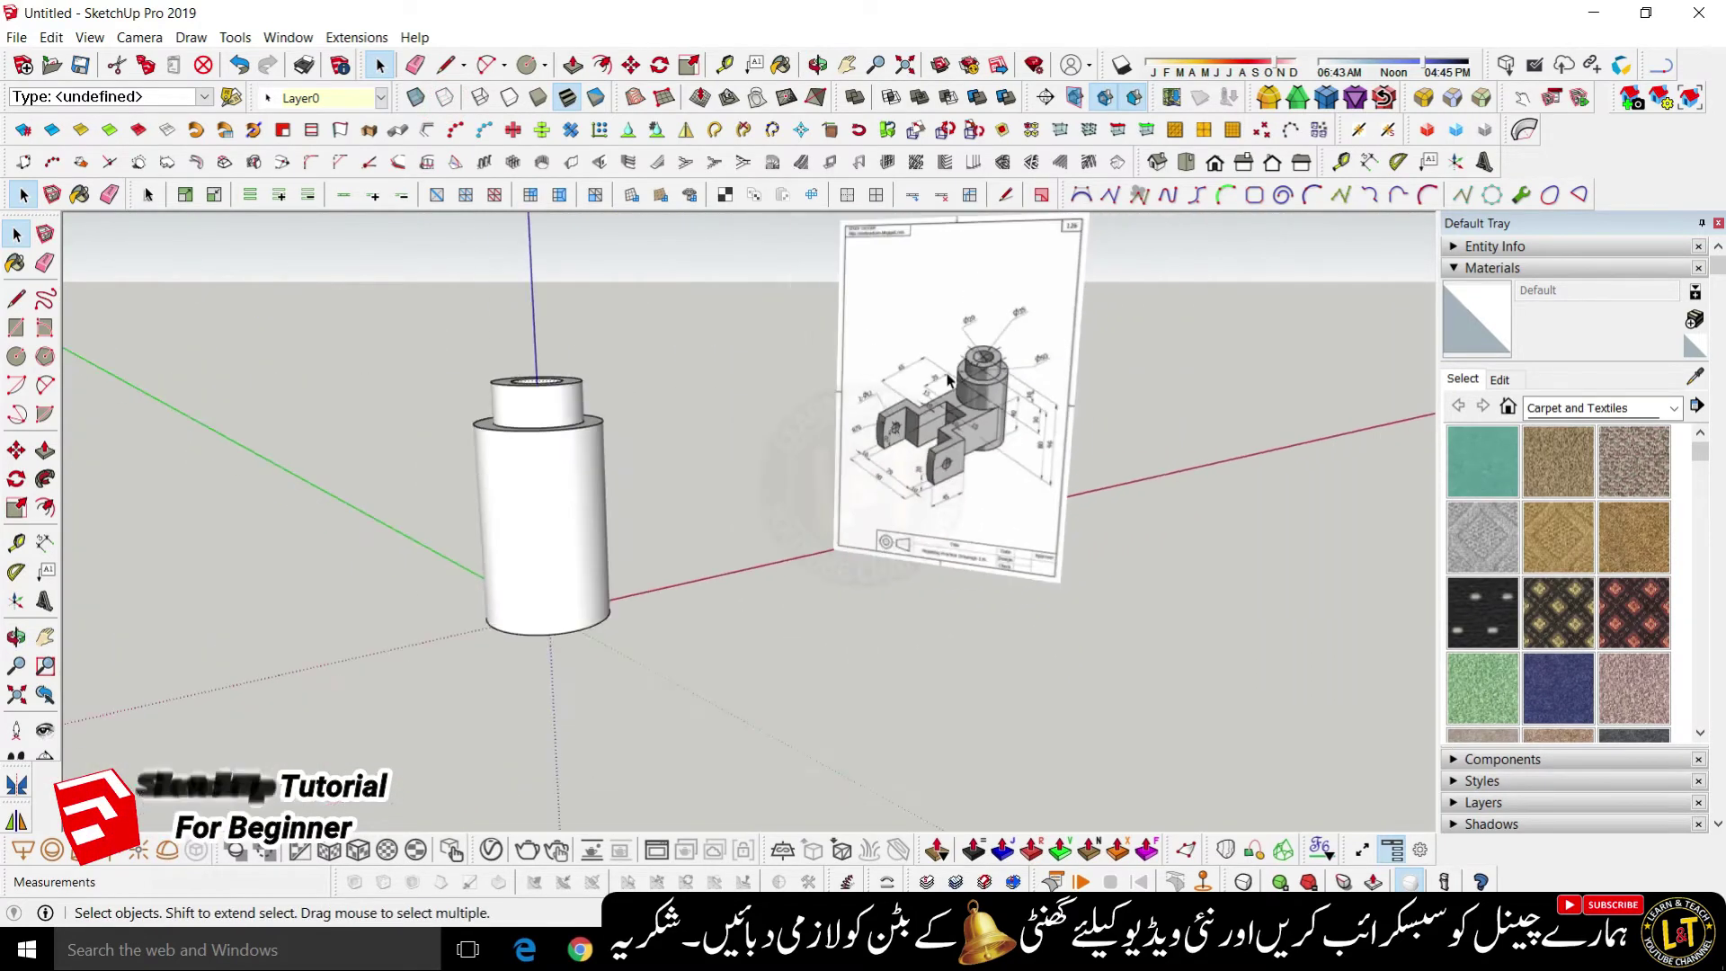
middle_drag(867, 605, 834, 593)
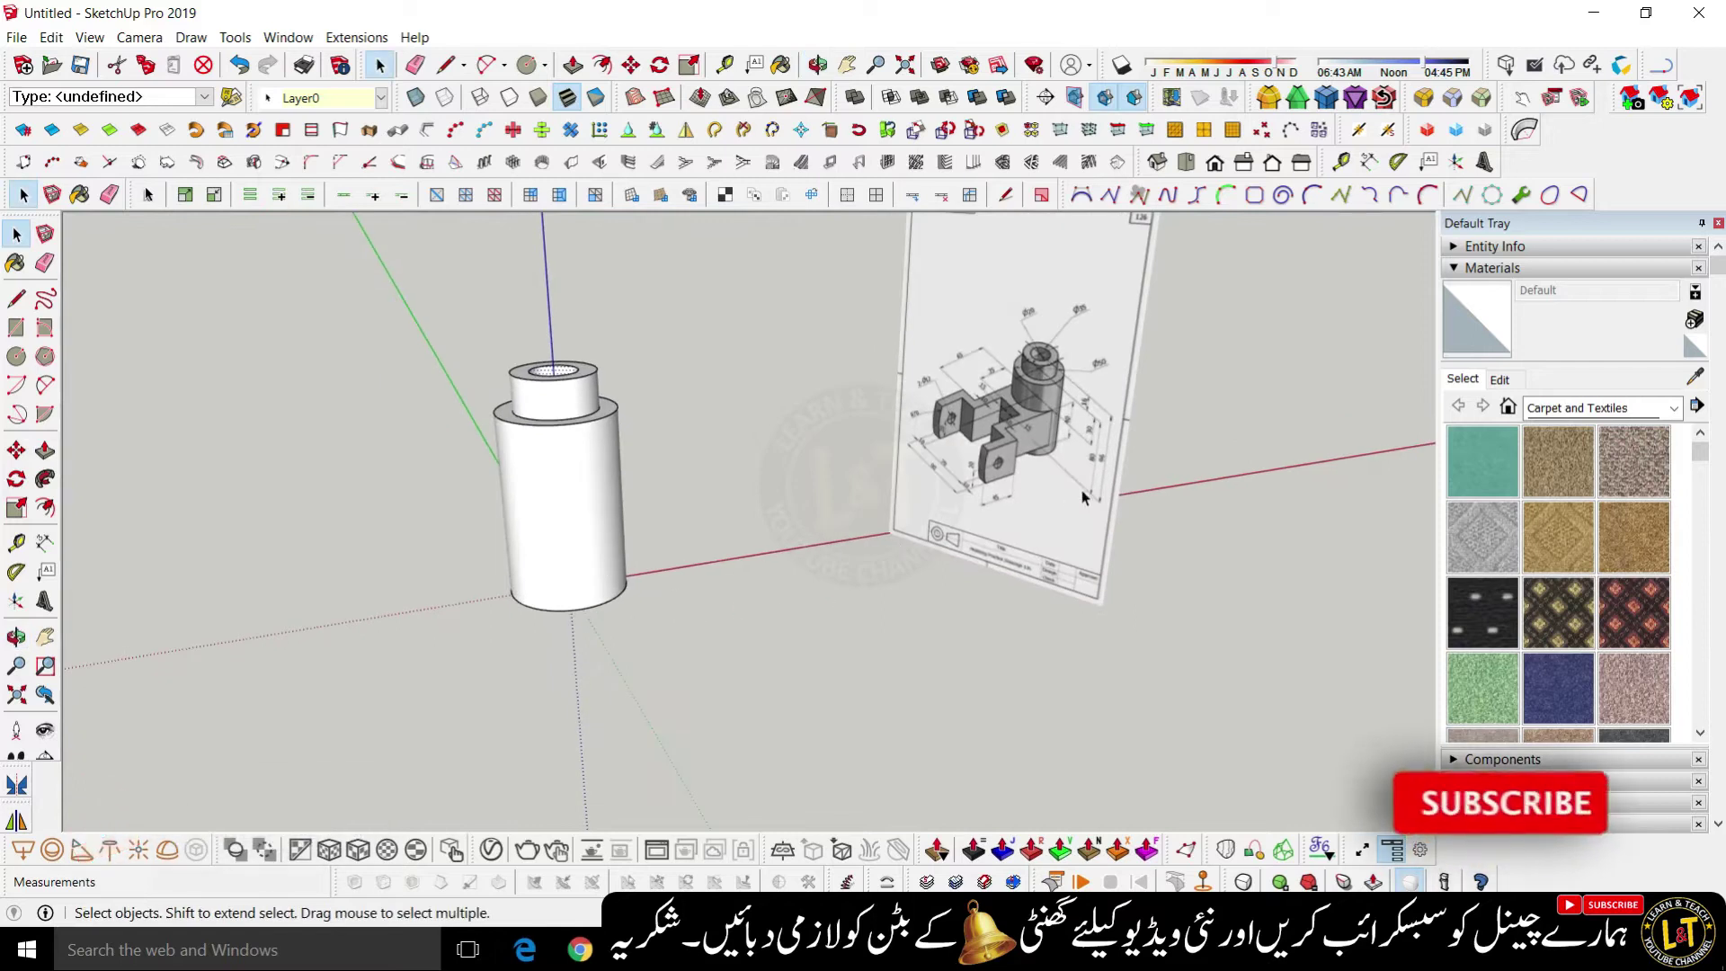
scroll(1082, 488, up, 3)
scroll(946, 519, up, 3)
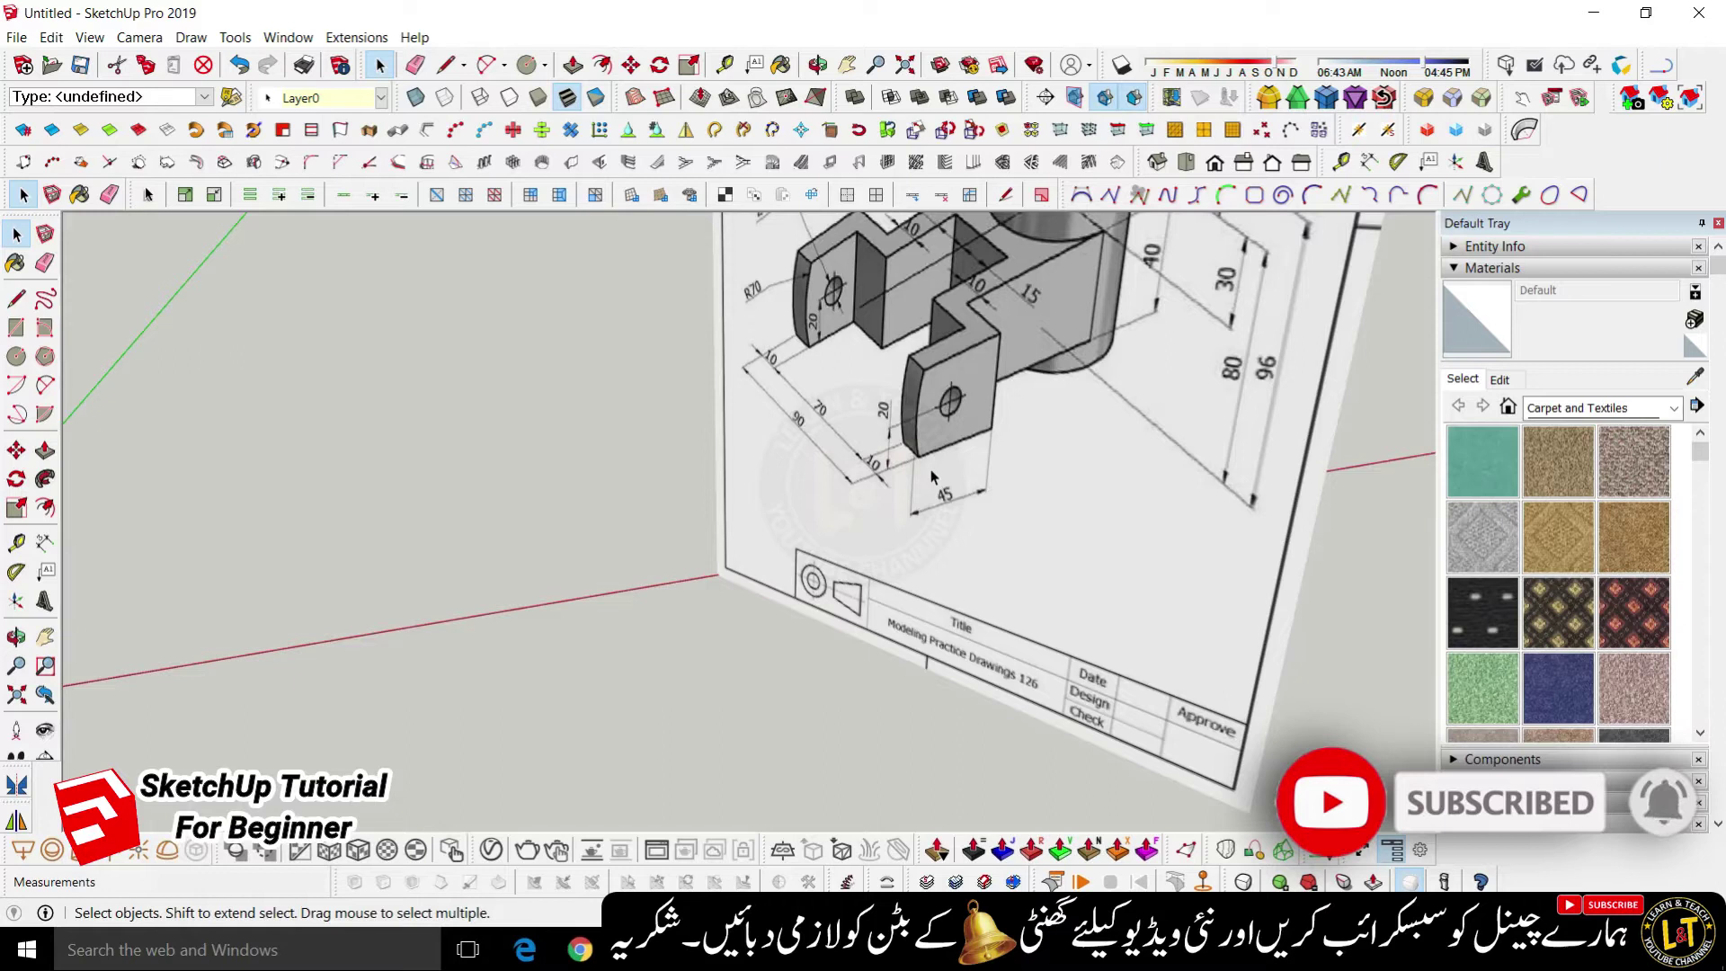
scroll(980, 460, down, 5)
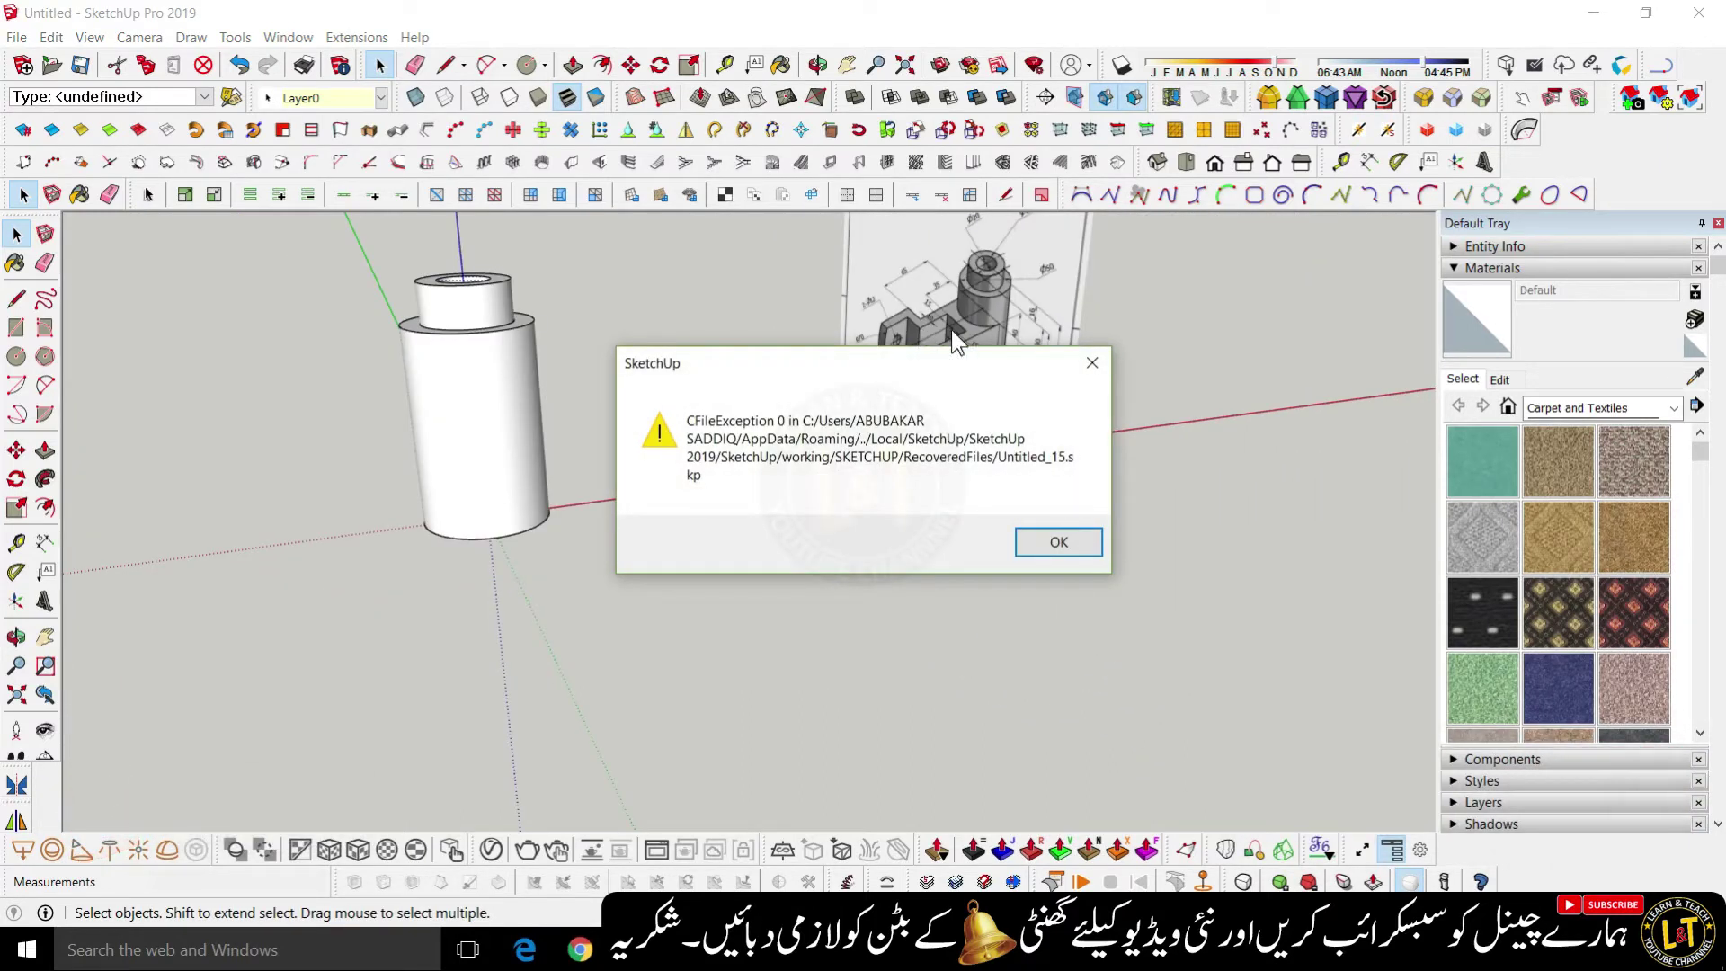
click(1092, 363)
scroll(935, 338, down, 3)
scroll(983, 355, up, 8)
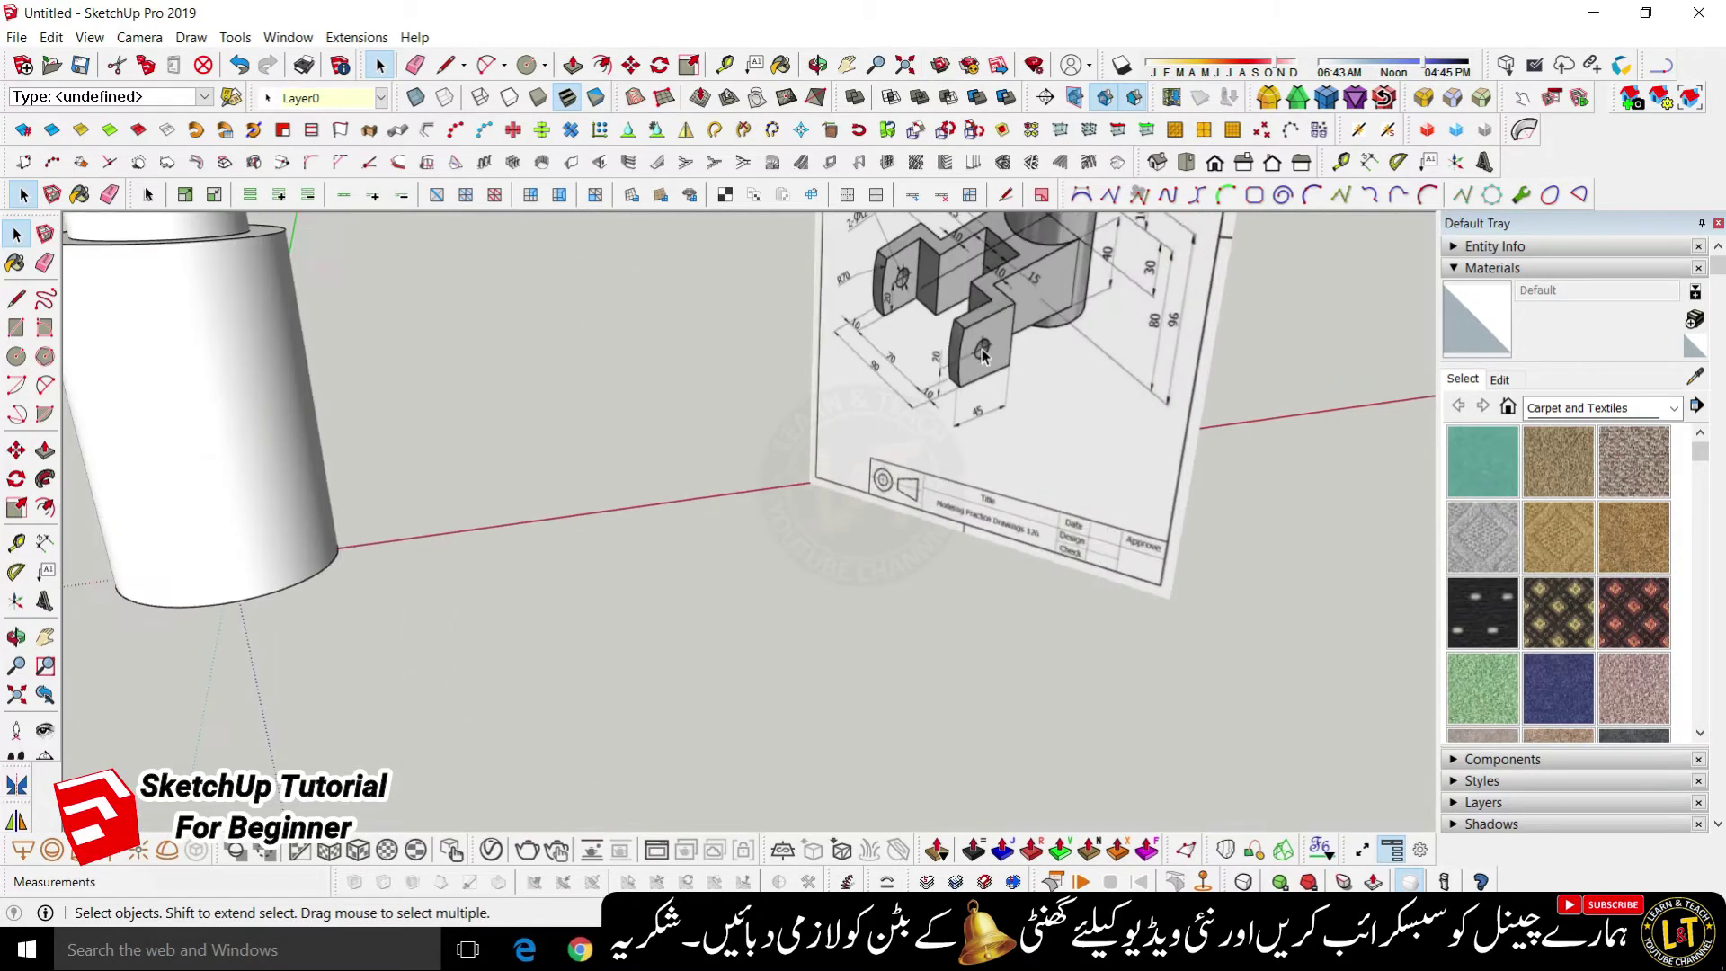
scroll(924, 342, down, 2)
scroll(942, 400, up, 4)
scroll(953, 326, down, 3)
scroll(960, 315, down, 1)
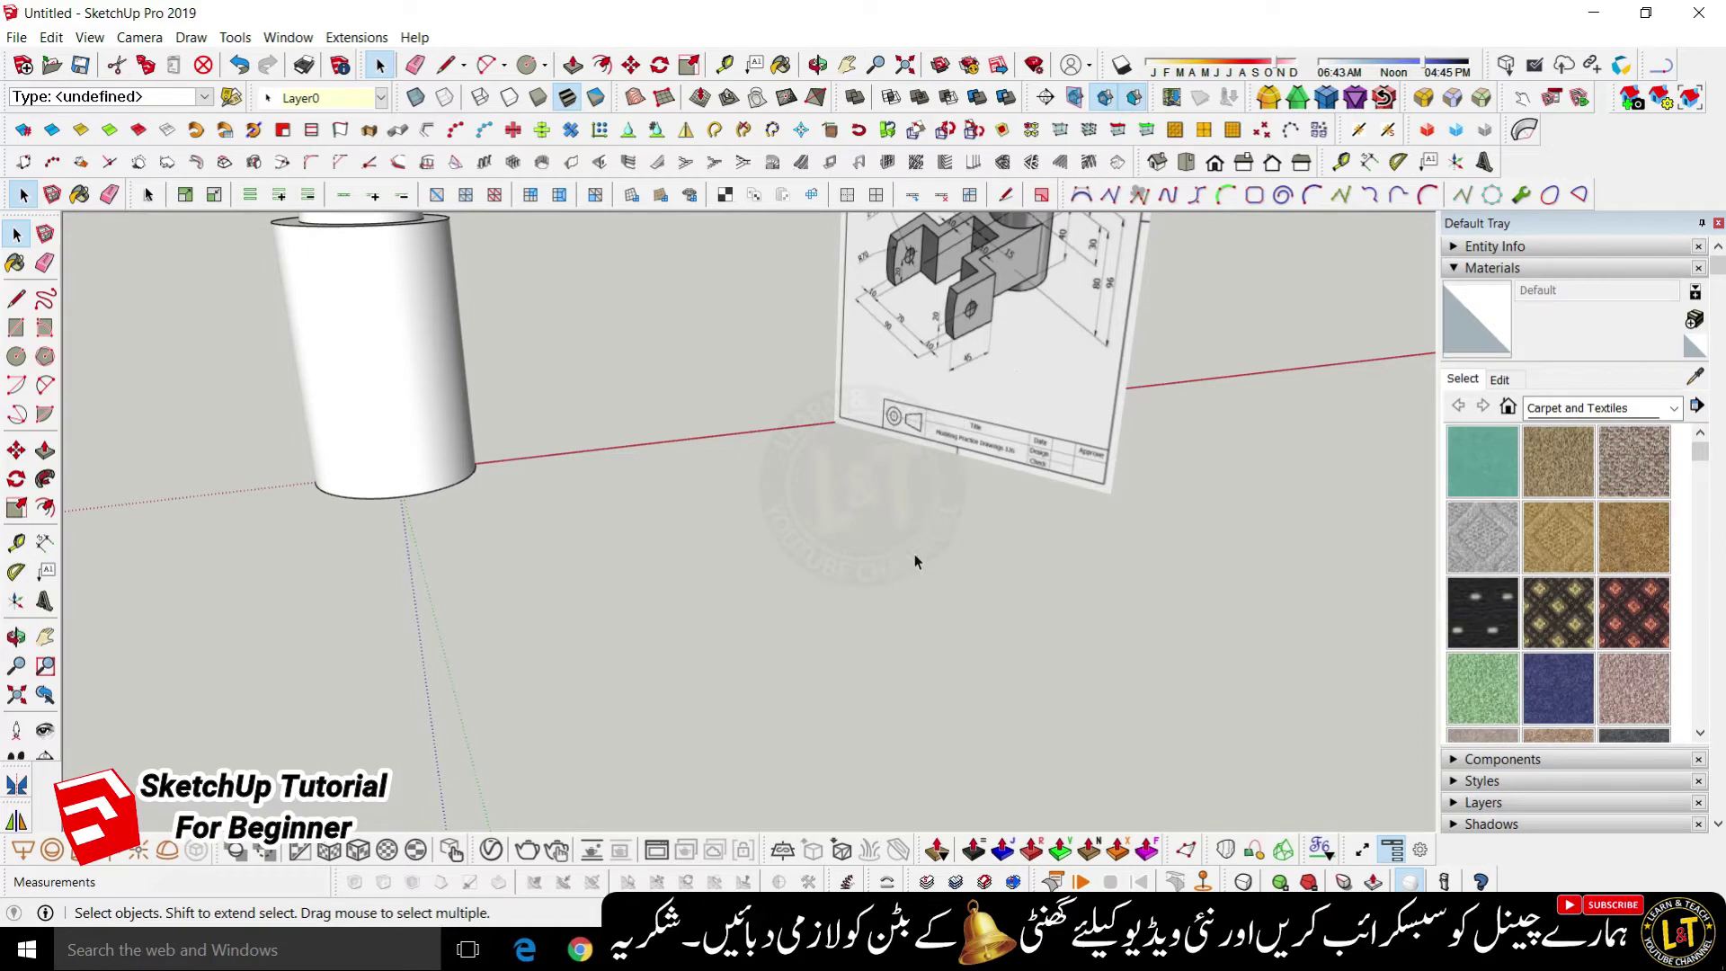
scroll(914, 561, down, 1)
middle_drag(897, 578, 939, 449)
scroll(943, 436, up, 2)
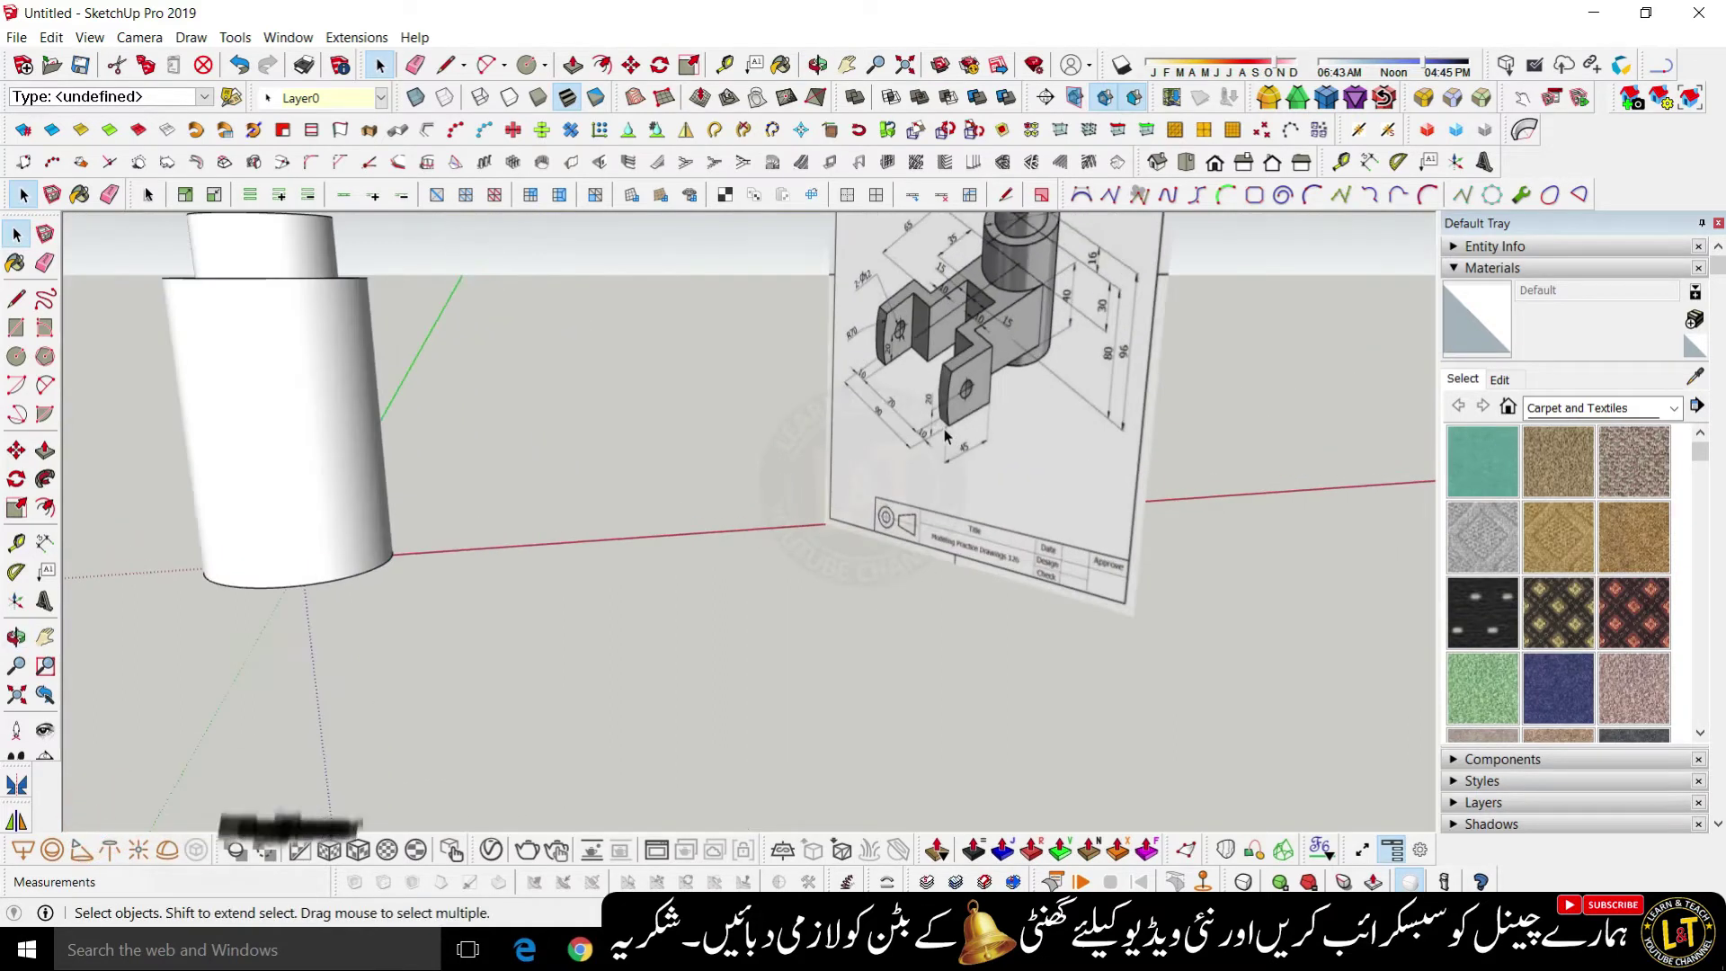
scroll(948, 432, up, 3)
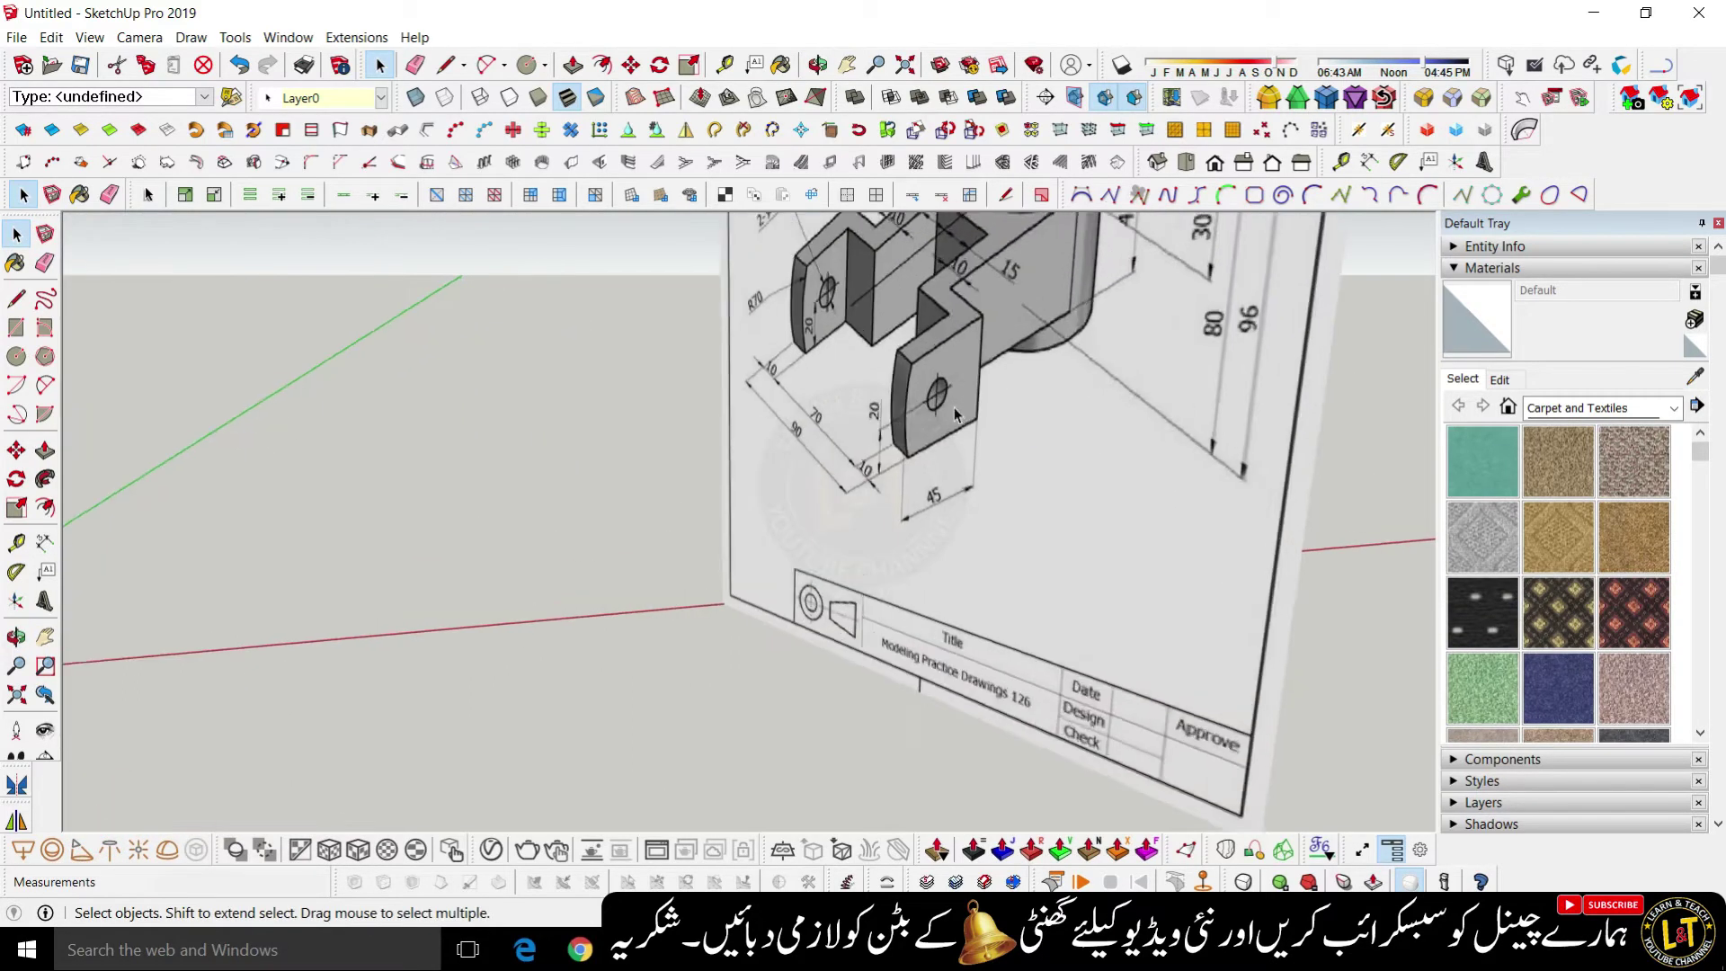
- Draw a 45 mm line along the red axis in the open area beside the cylinder
scroll(954, 413, down, 5)
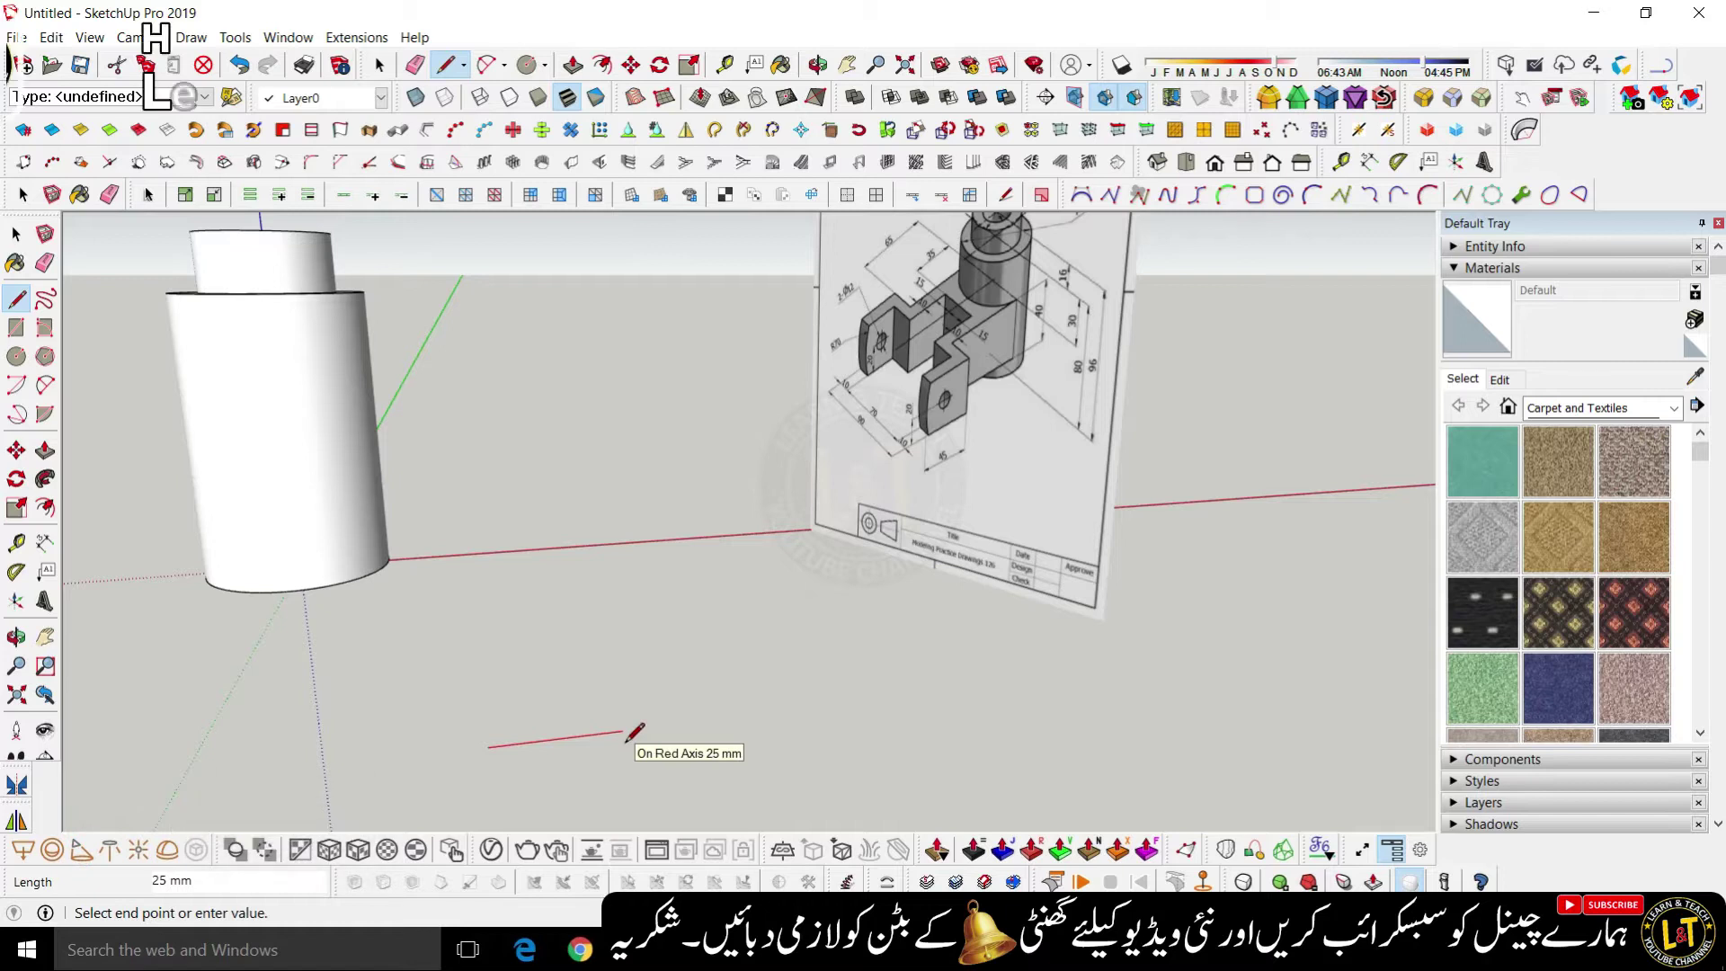
text(45)
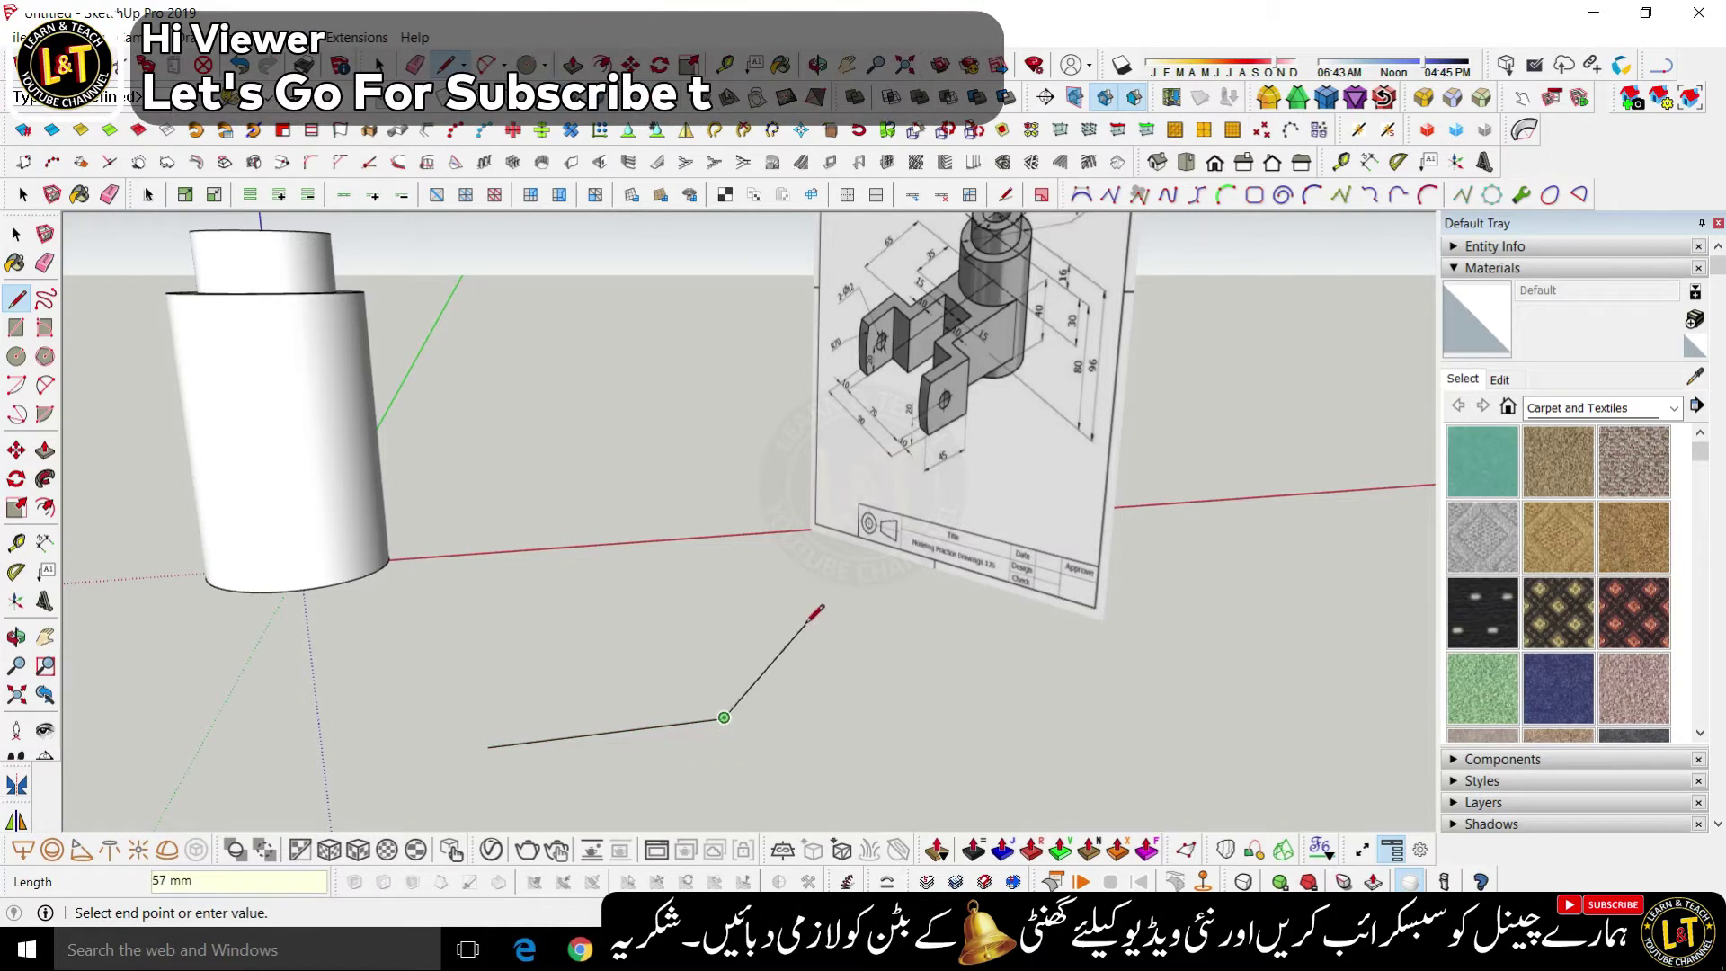
scroll(815, 612, up, 3)
scroll(815, 612, down, 1)
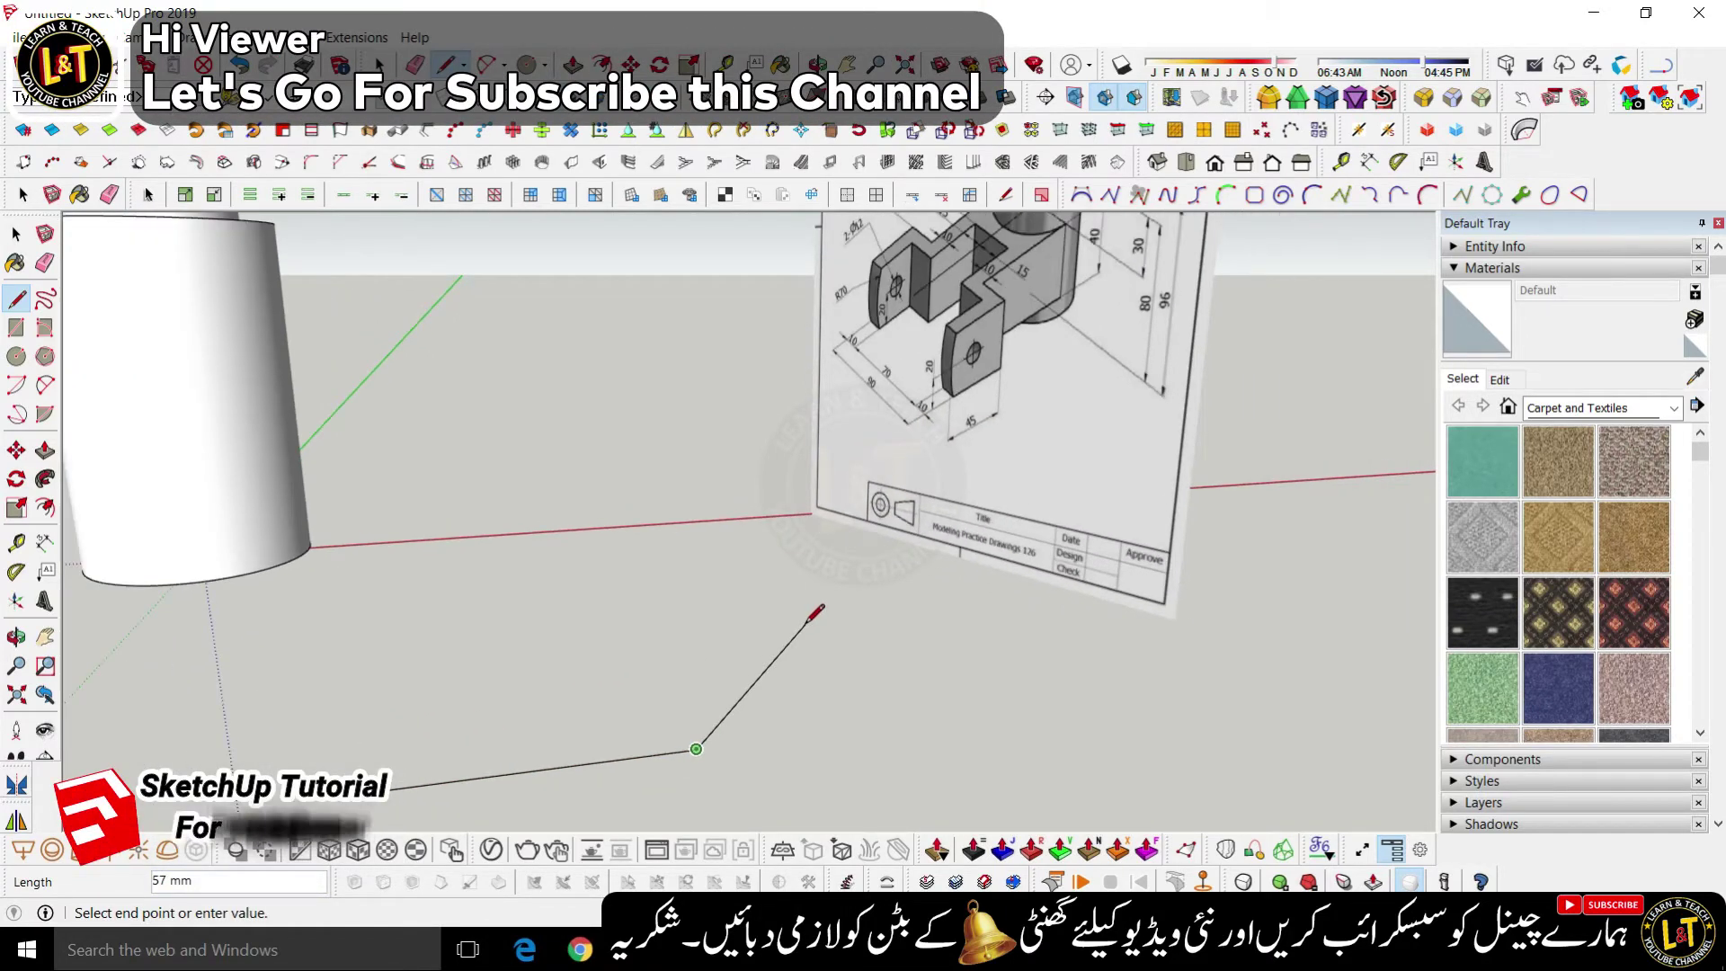
key(space)
- Examine the front fork end's thickness, width and height dimensions on the reference drawing
scroll(1005, 374, up, 2)
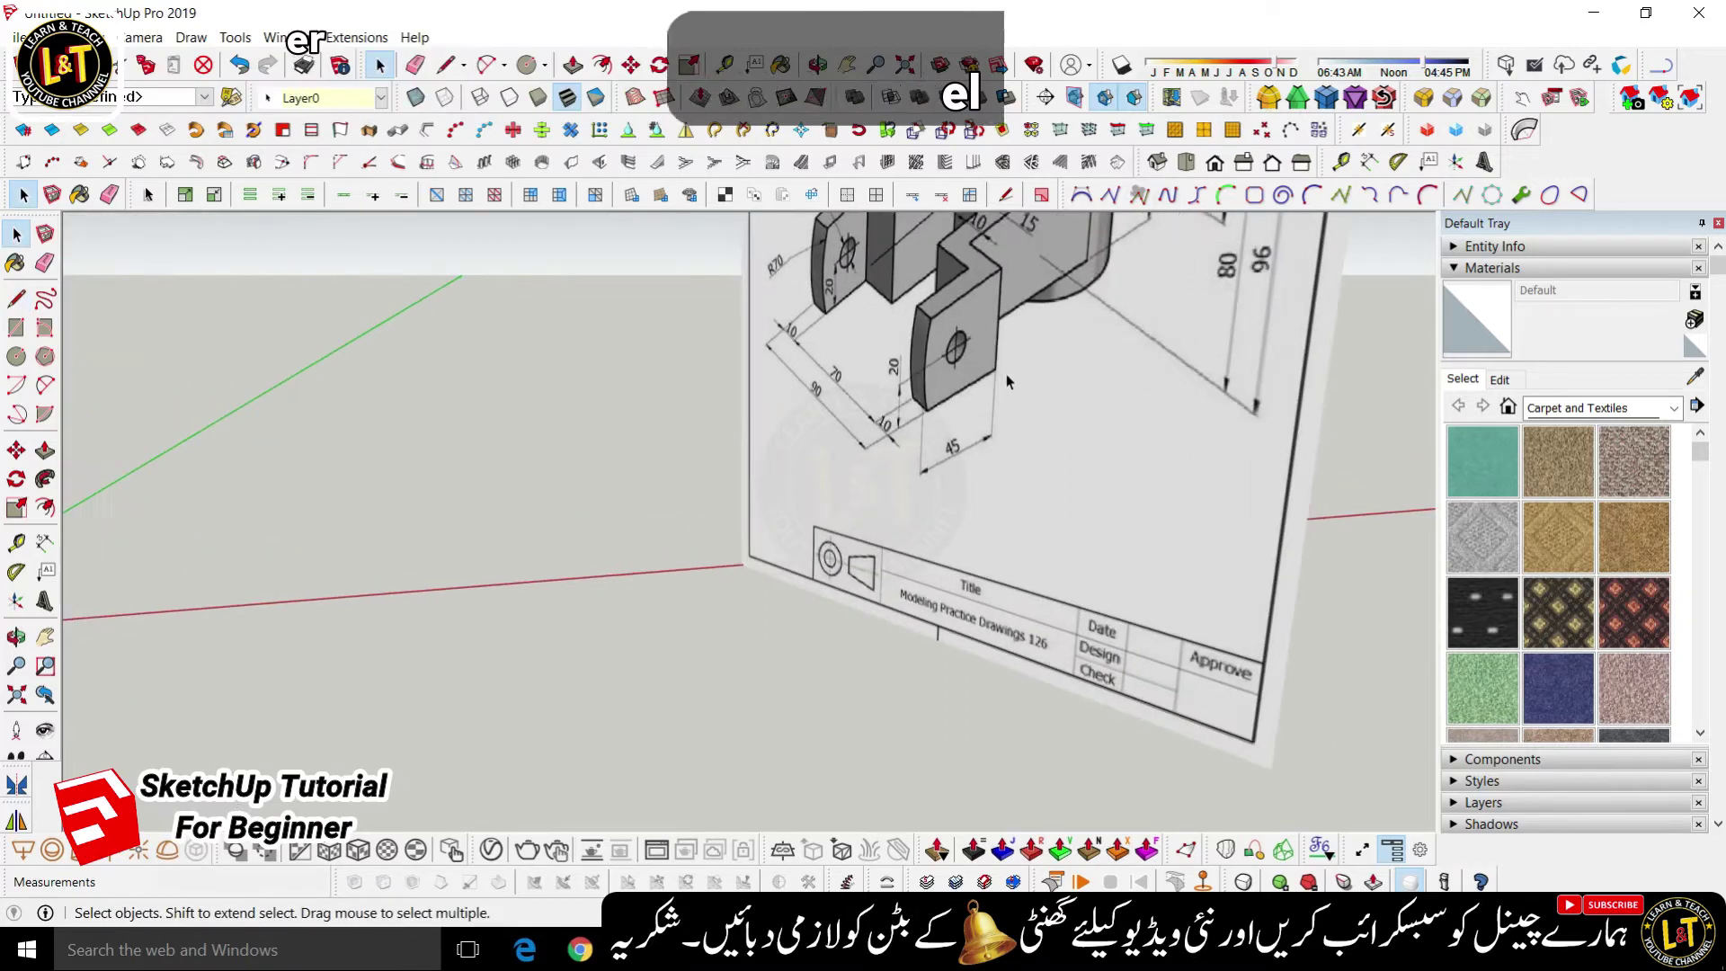
mouse_move(898, 337)
middle_down()
mouse_move(852, 310)
mouse_move(904, 276)
mouse_move(951, 366)
middle_up()
scroll(913, 315, down, 5)
scroll(950, 367, up, 5)
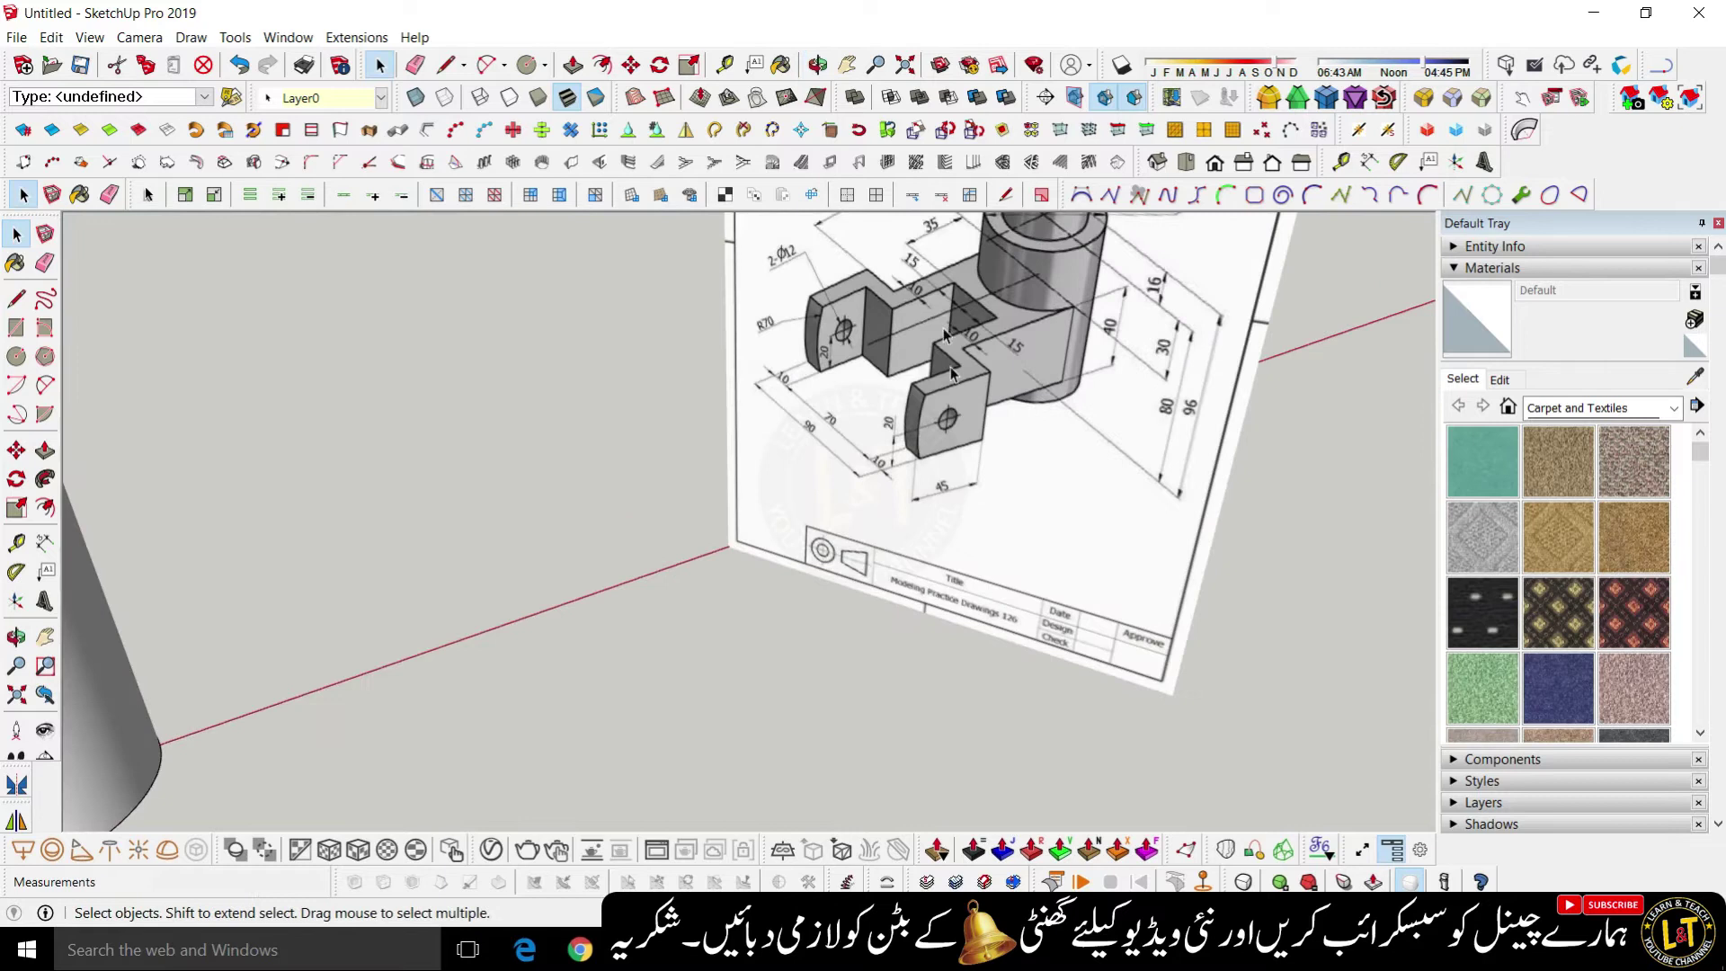
scroll(964, 382, down, 2)
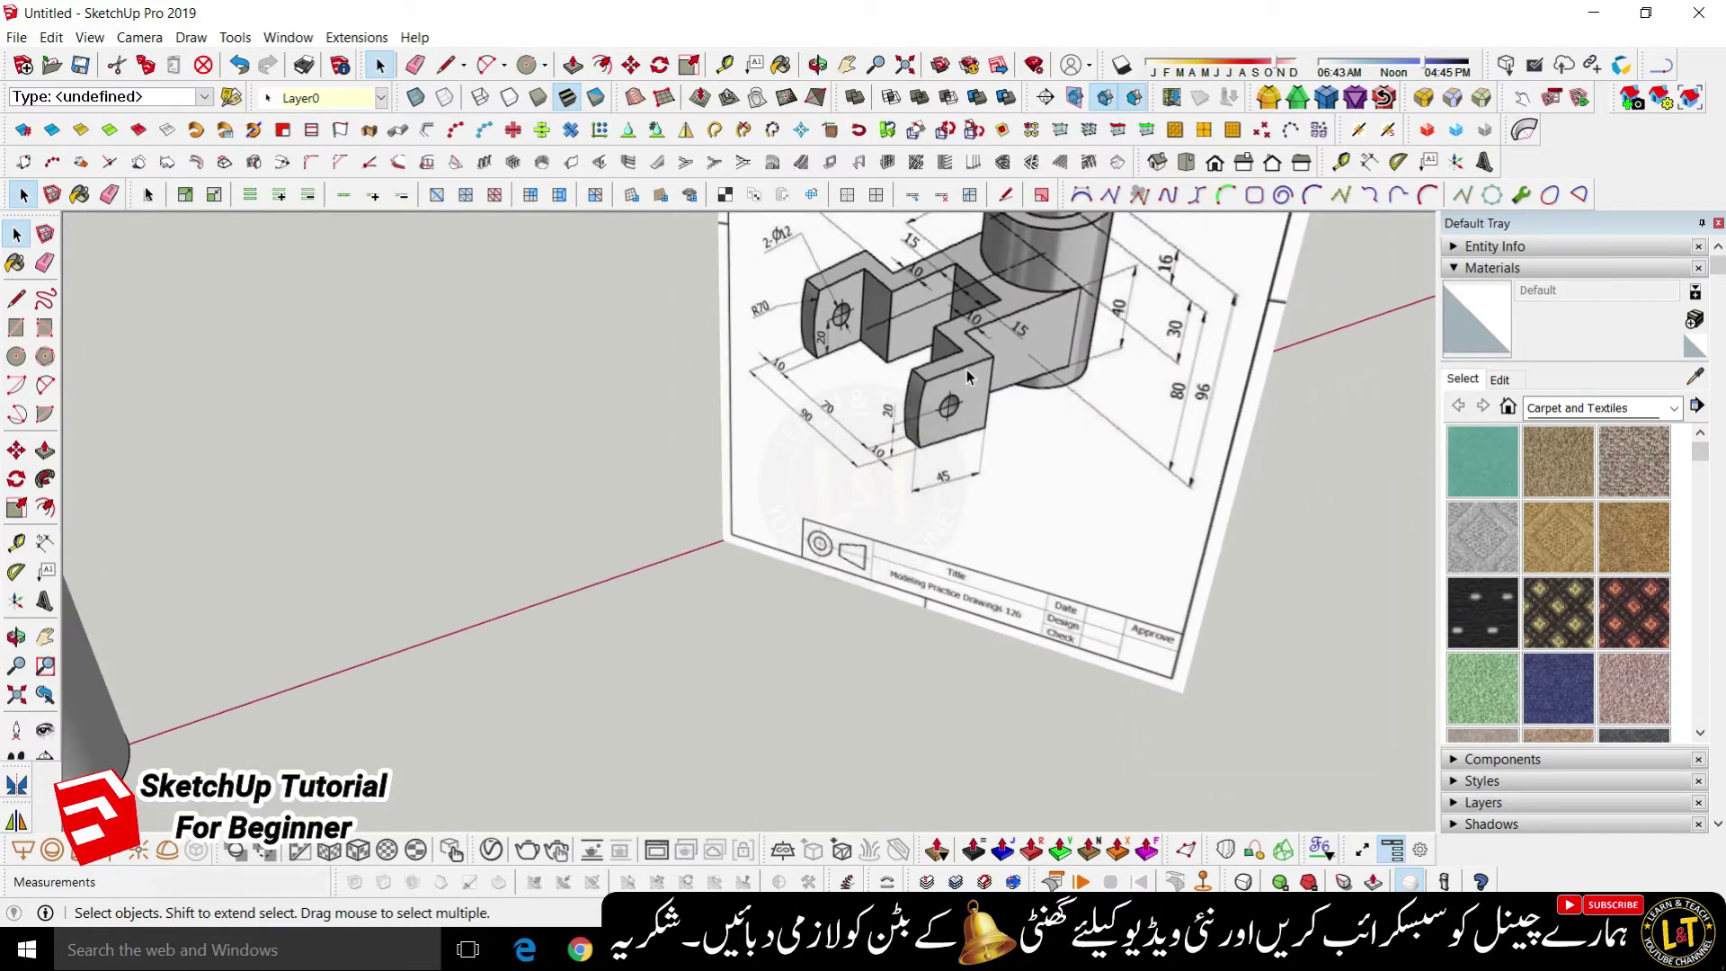
scroll(921, 350, down, 4)
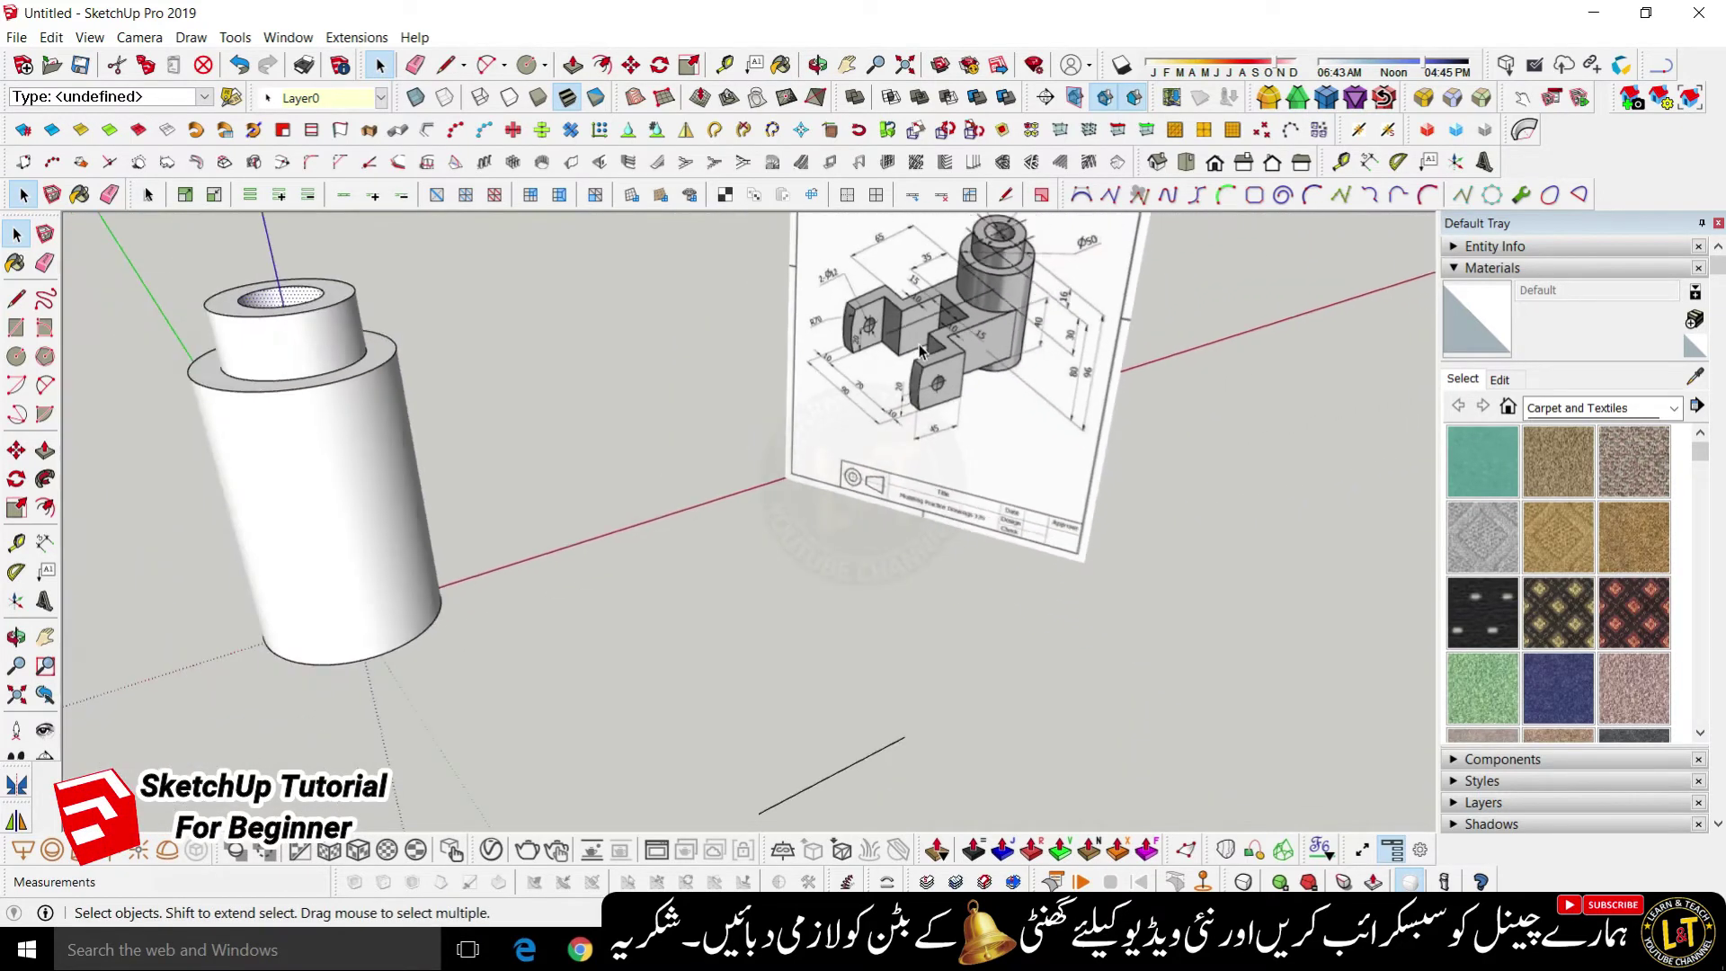
scroll(886, 288, up, 4)
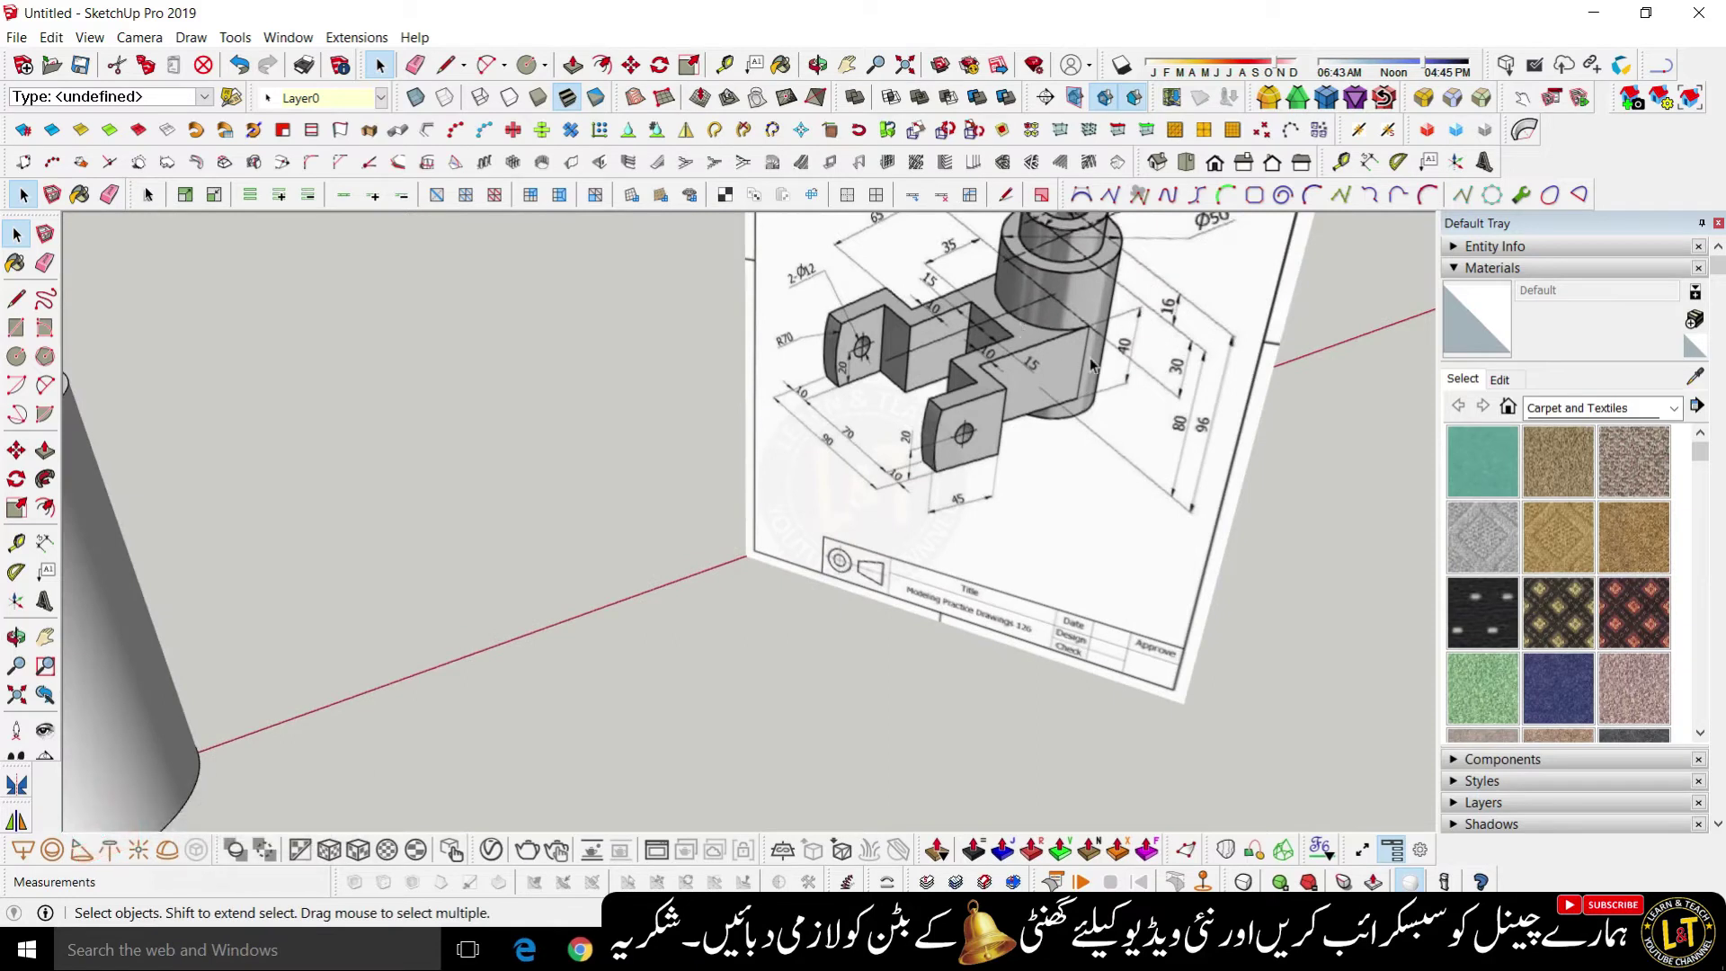
scroll(899, 485, down, 4)
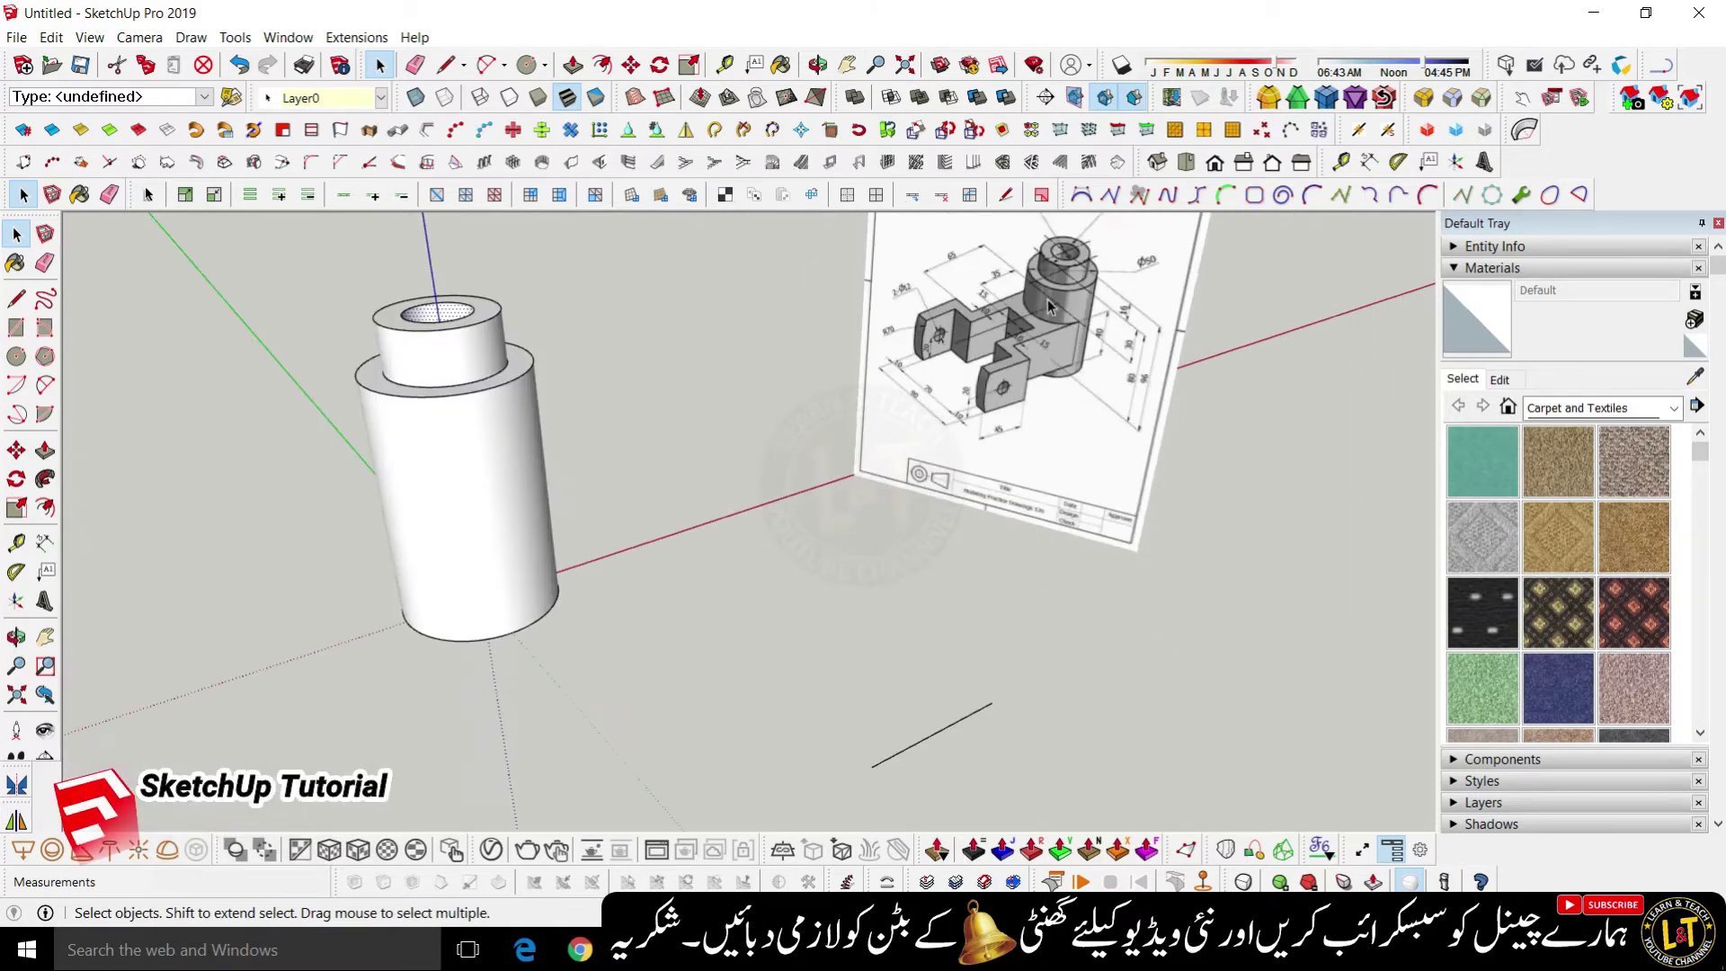
scroll(1025, 462, up, 3)
key(l)
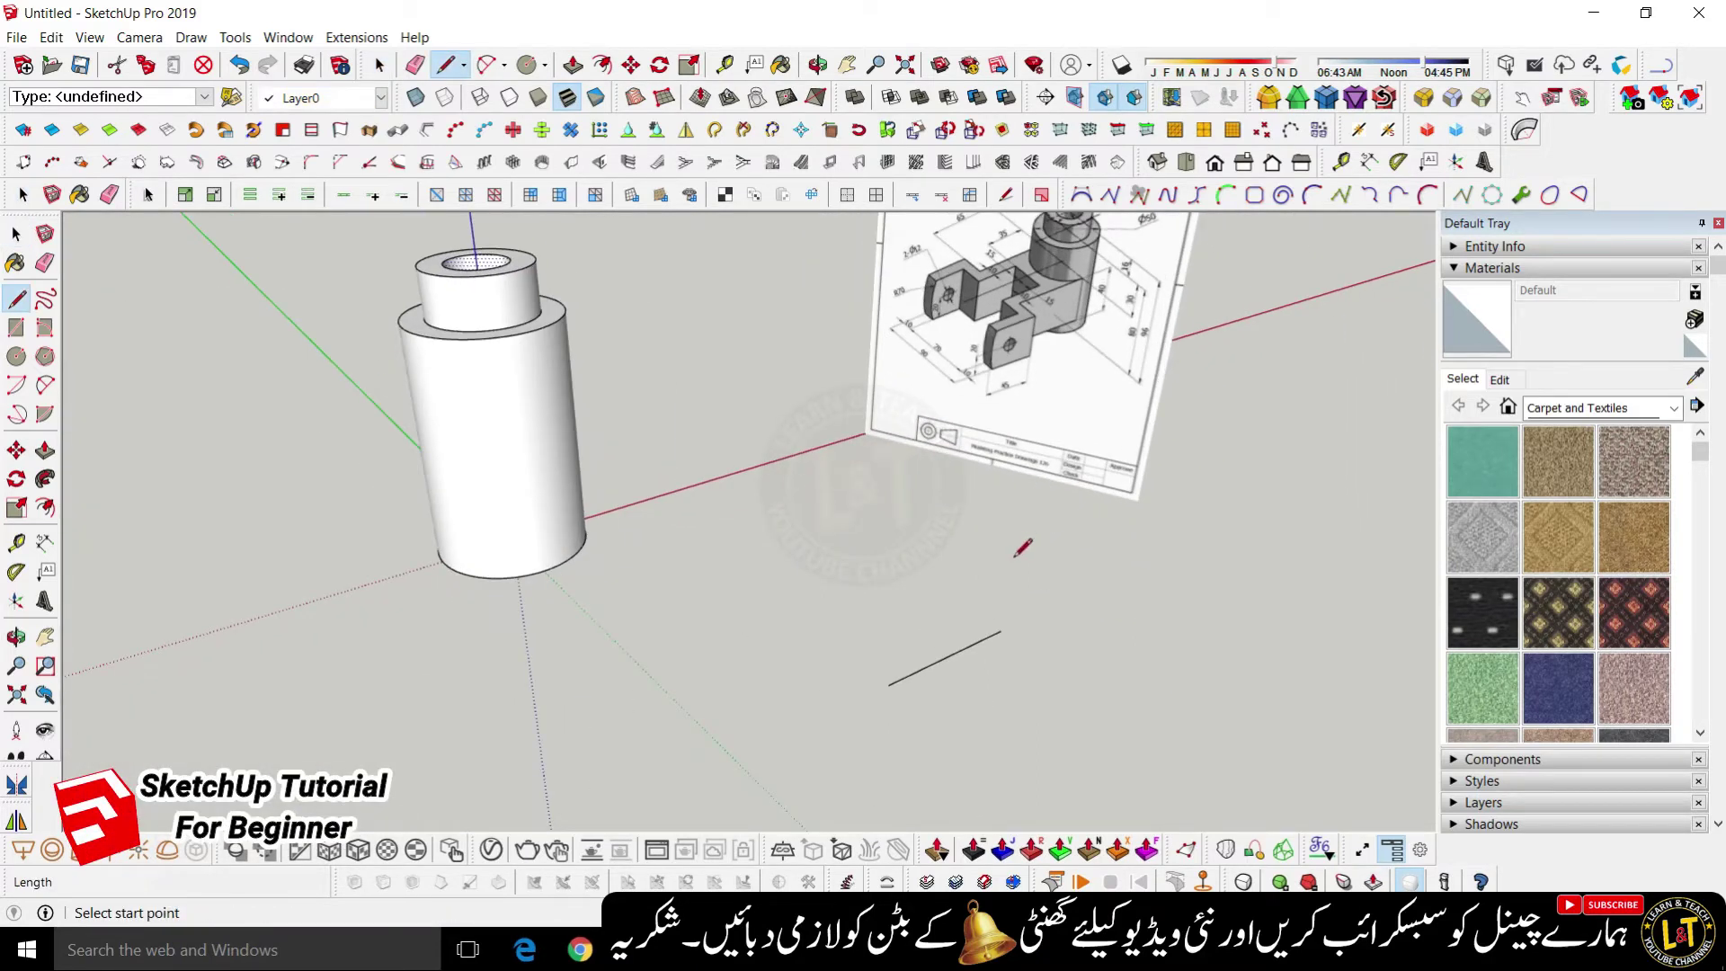
scroll(1038, 364, up, 2)
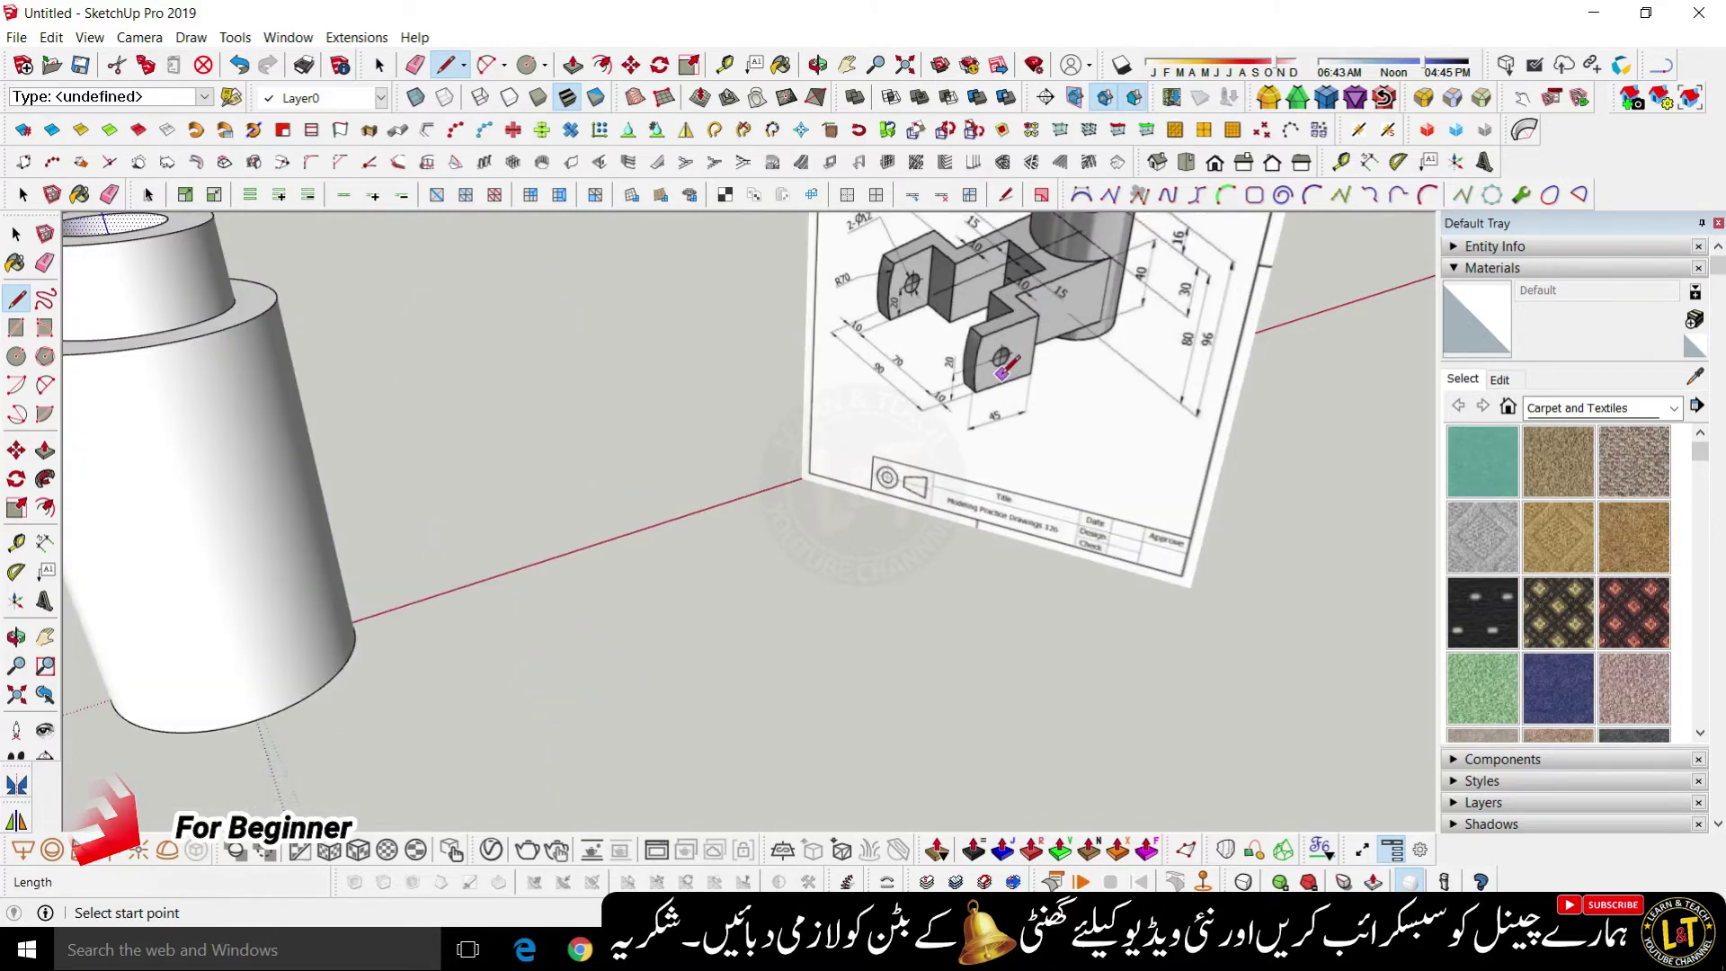
scroll(1007, 369, up, 2)
key(space)
scroll(998, 378, down, 4)
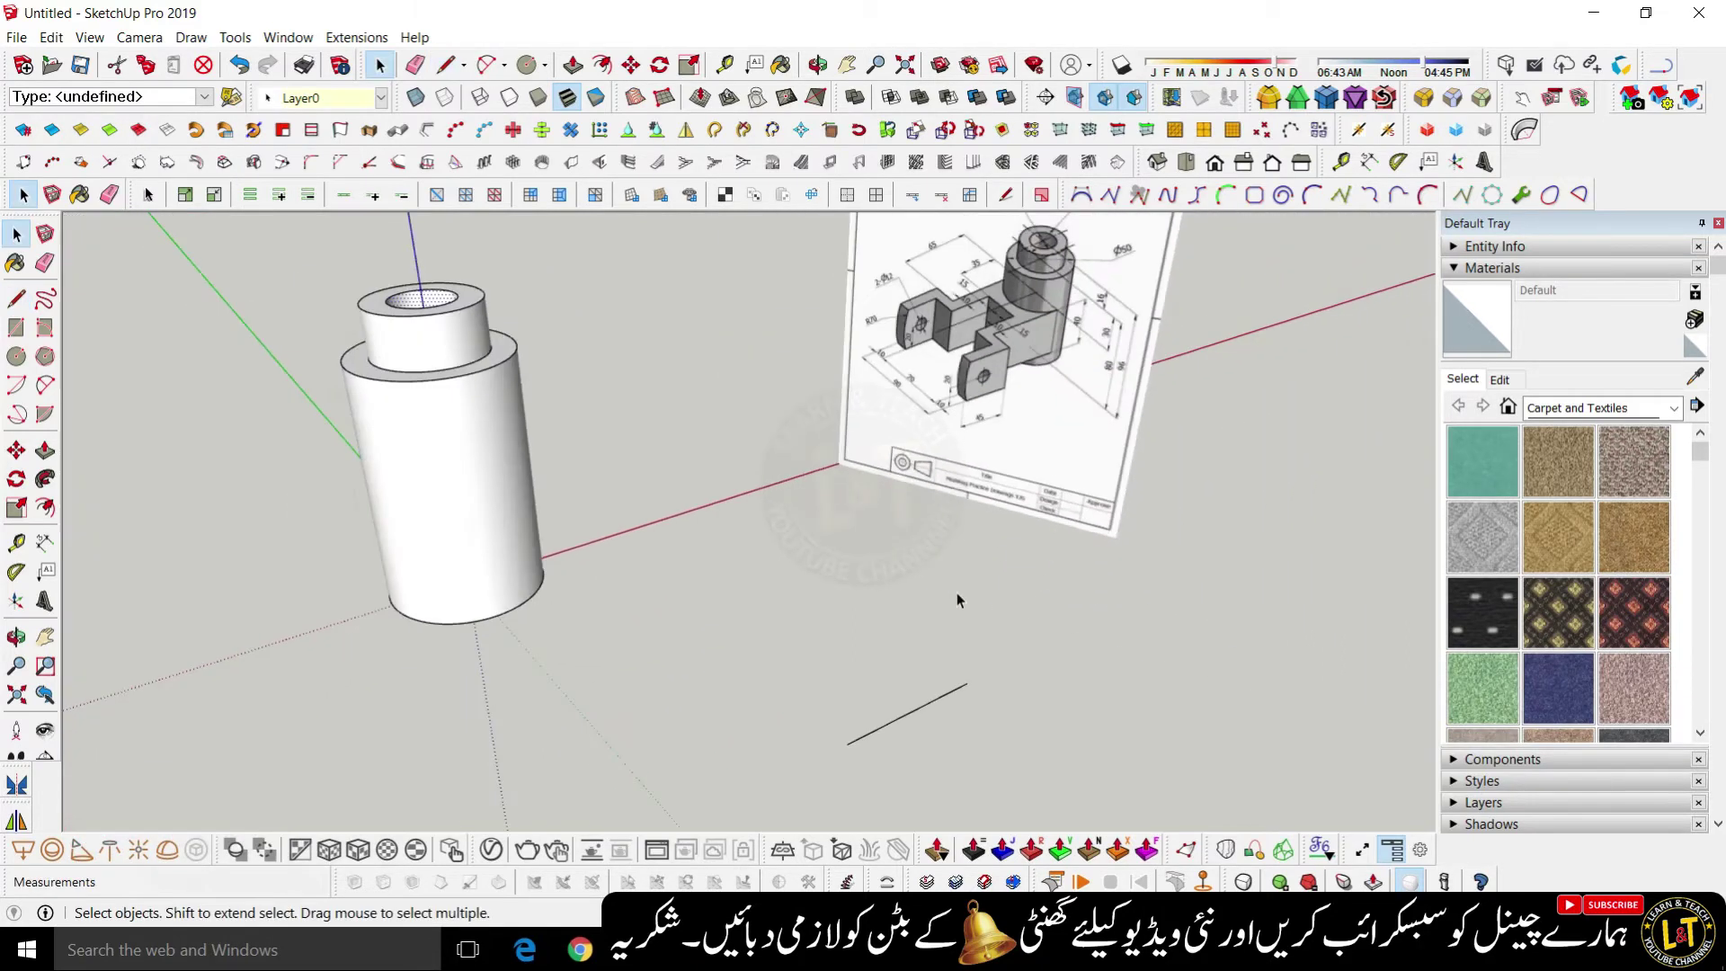
- Copy the 45 mm line 10 mm along the green axis to form the opposite long edge of the fork end's base
click(924, 713)
key(m)
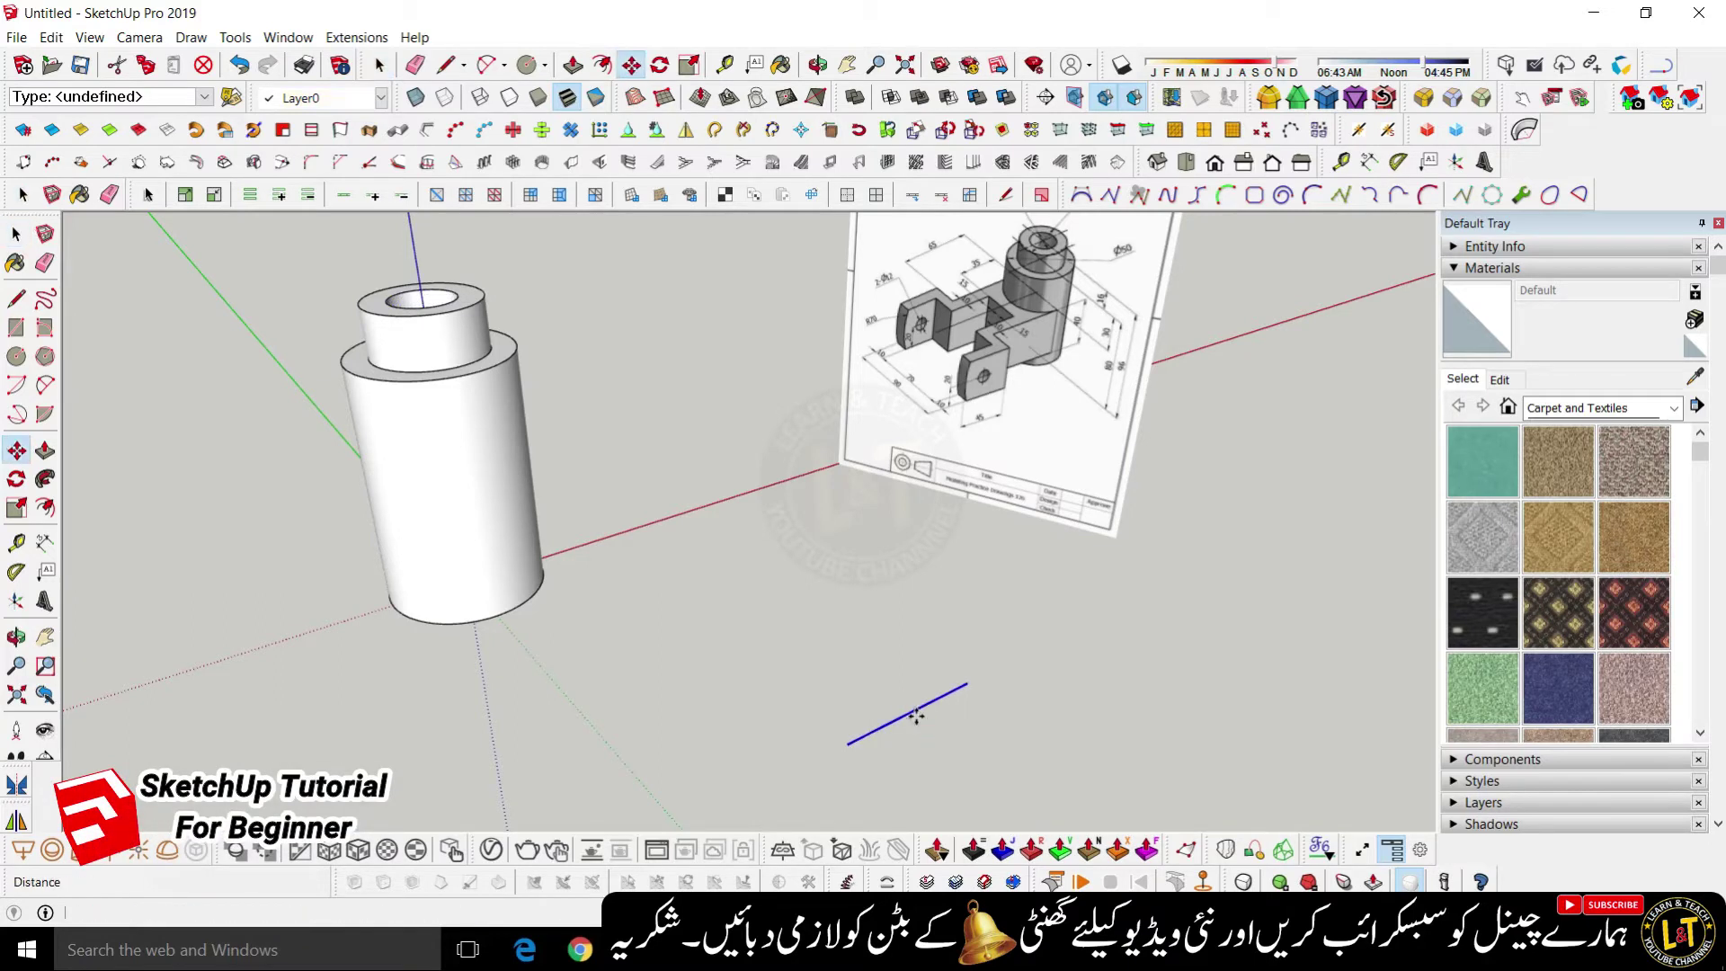
key(ctrl)
click(847, 746)
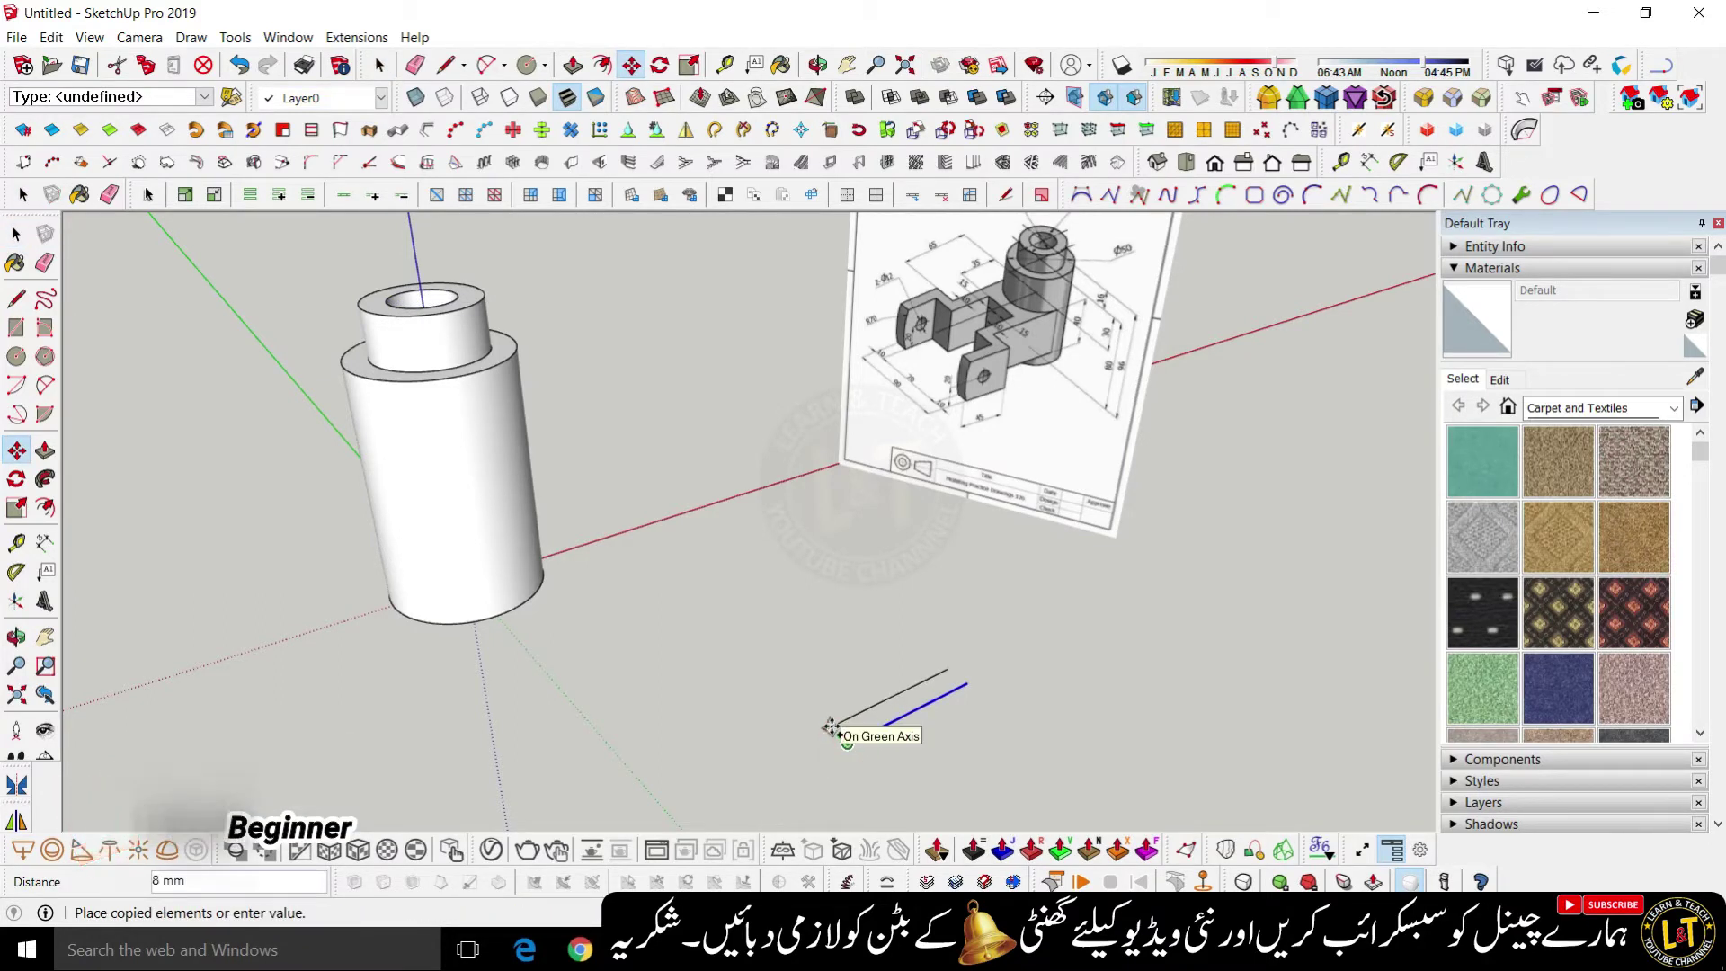
click(828, 726)
key(space)
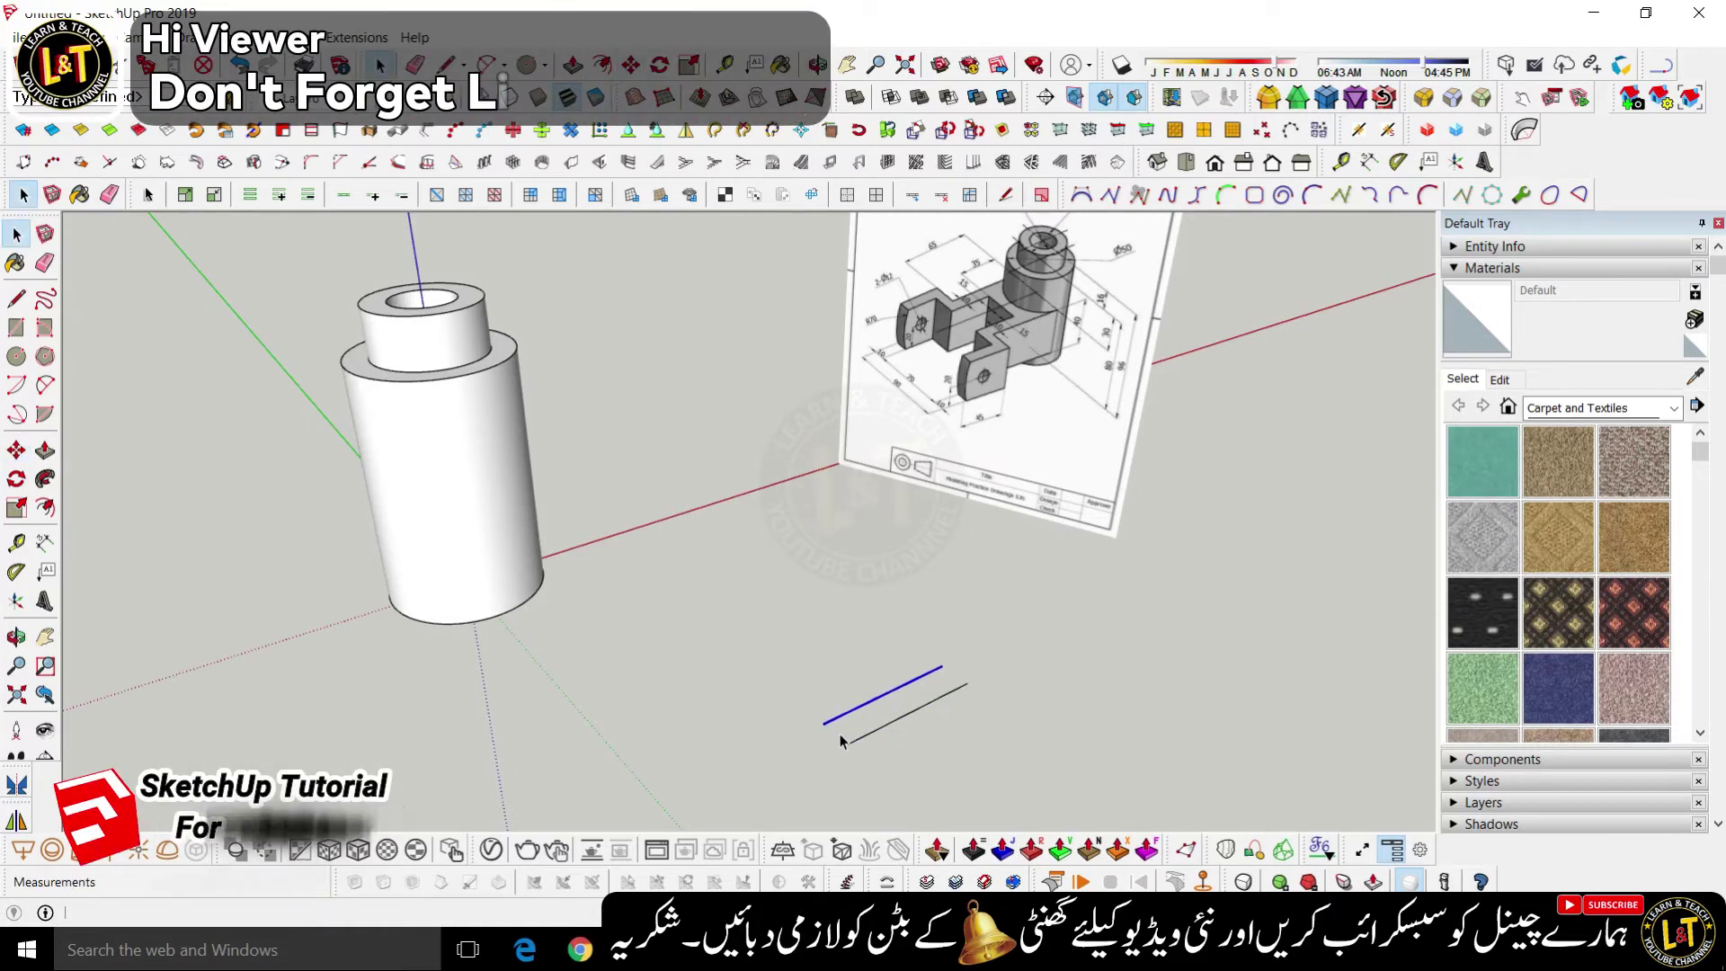
- Connect the matching ends of the two parallel lines to close the 45 by 10 mm rectangular face
key(l)
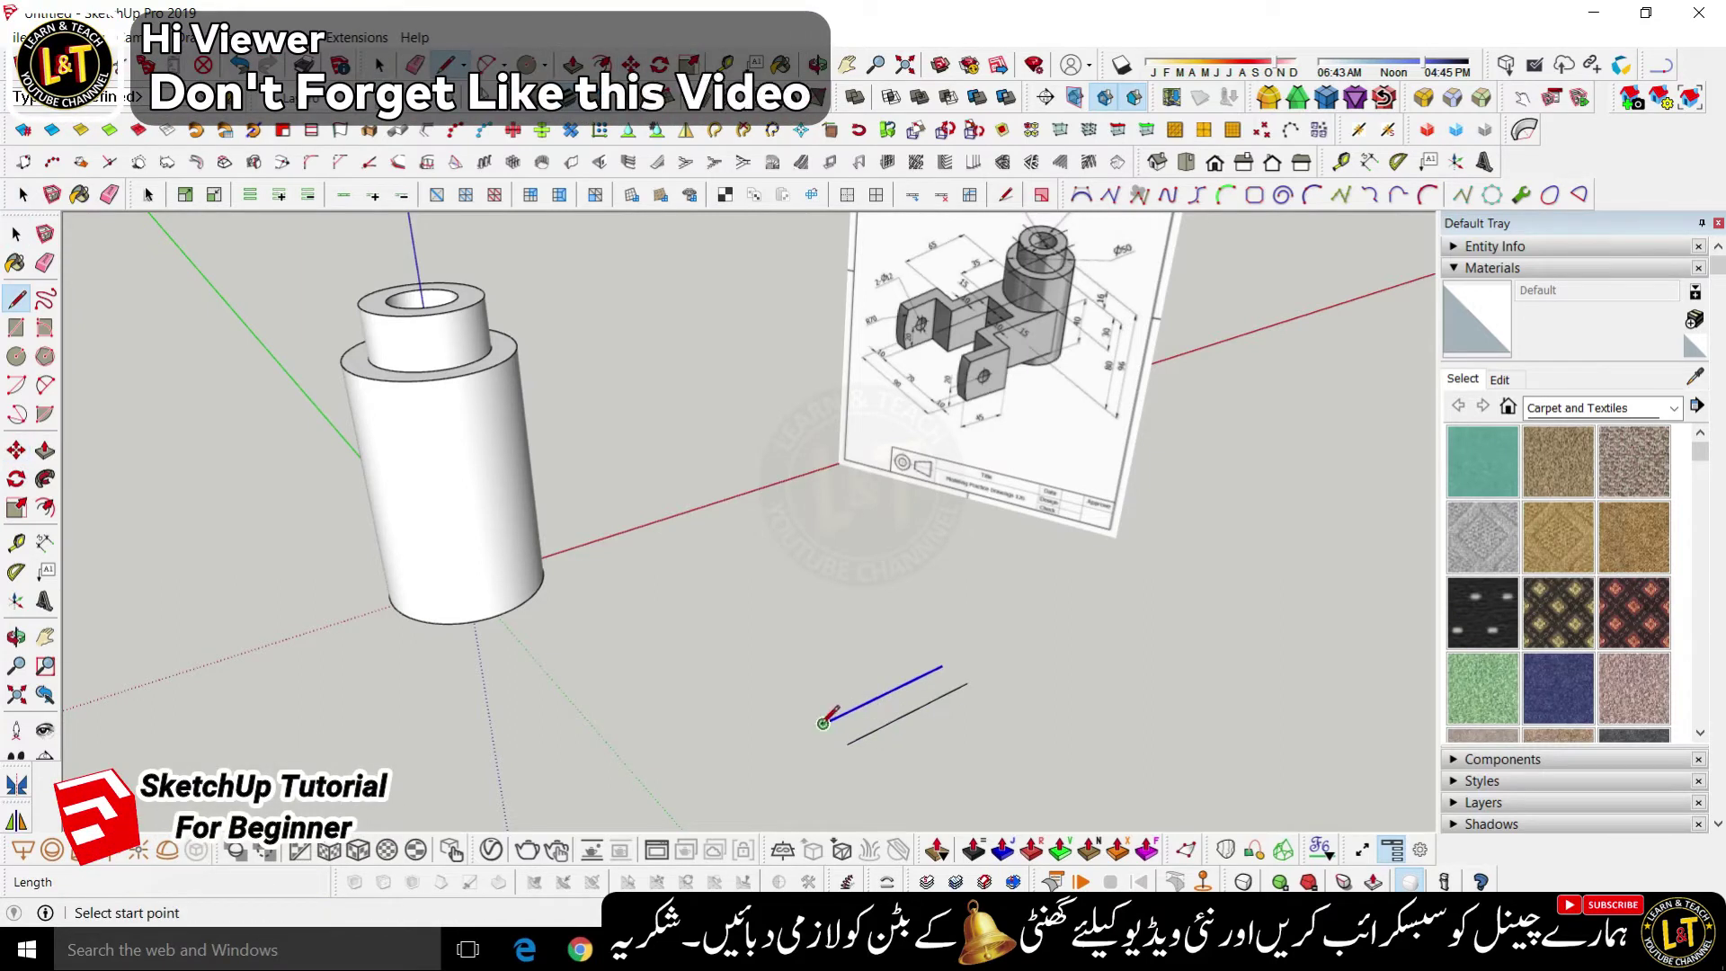
click(846, 743)
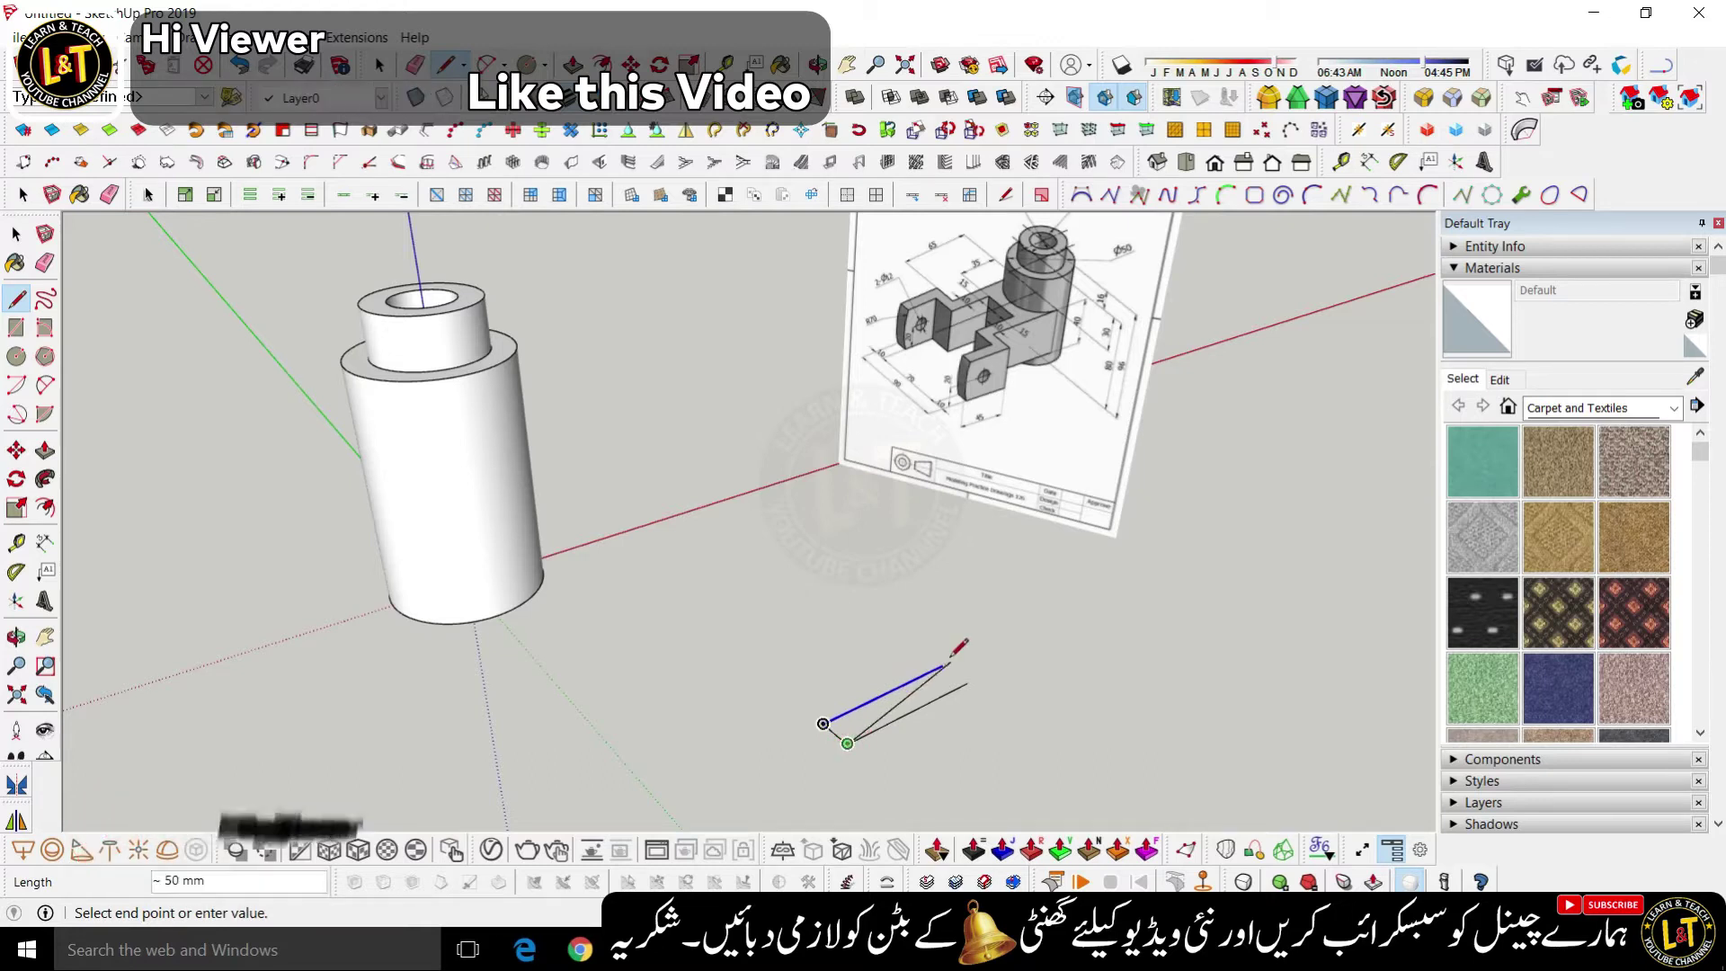
key(Escape)
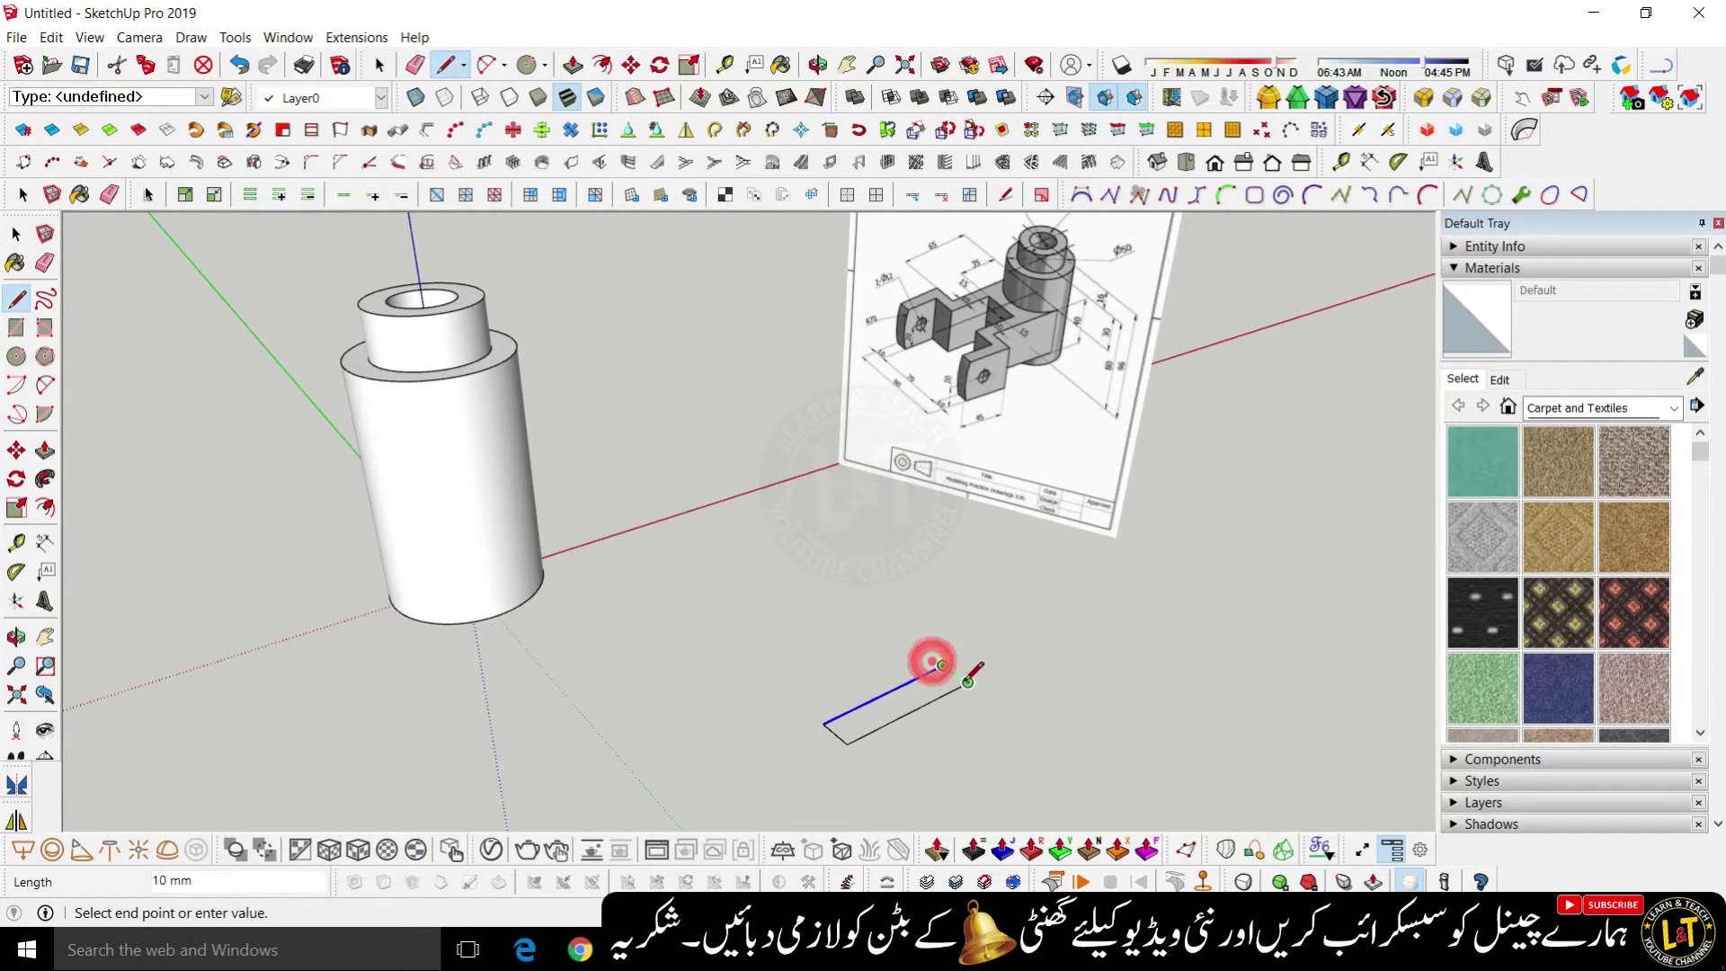
key(space)
- Push/Pull the rectangular face up to a height of 40 mm to form the fork end block
key(p)
drag(935, 699, 918, 647)
text(4)
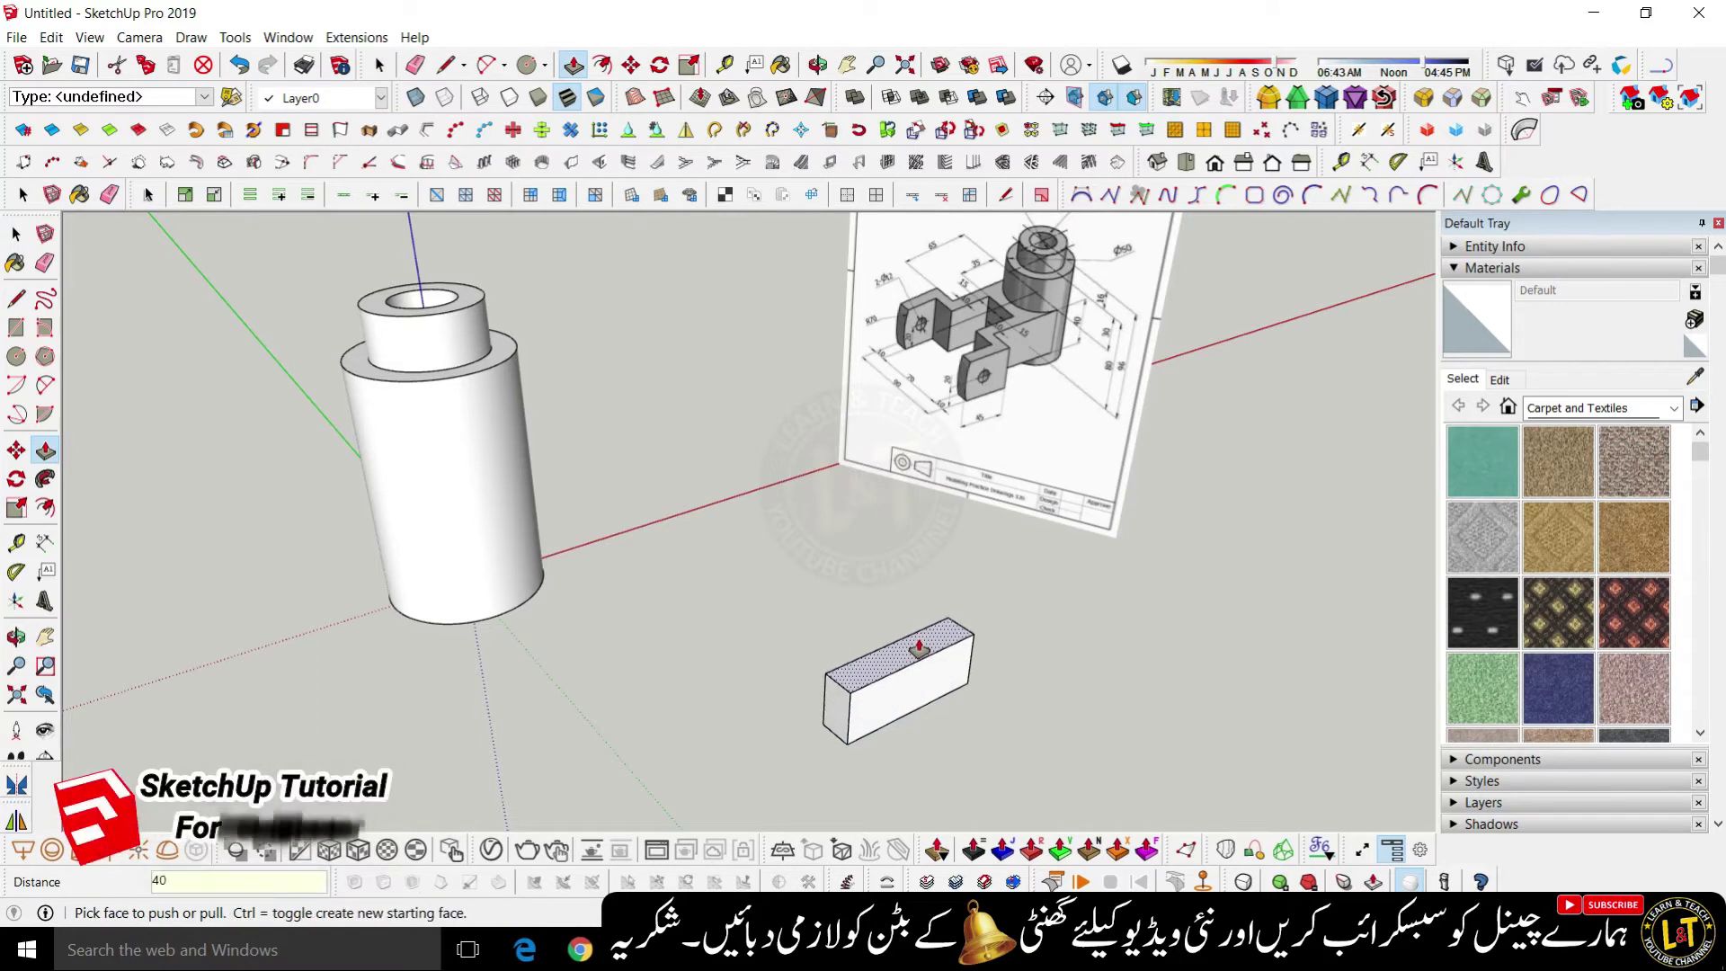
text(0)
key(Return)
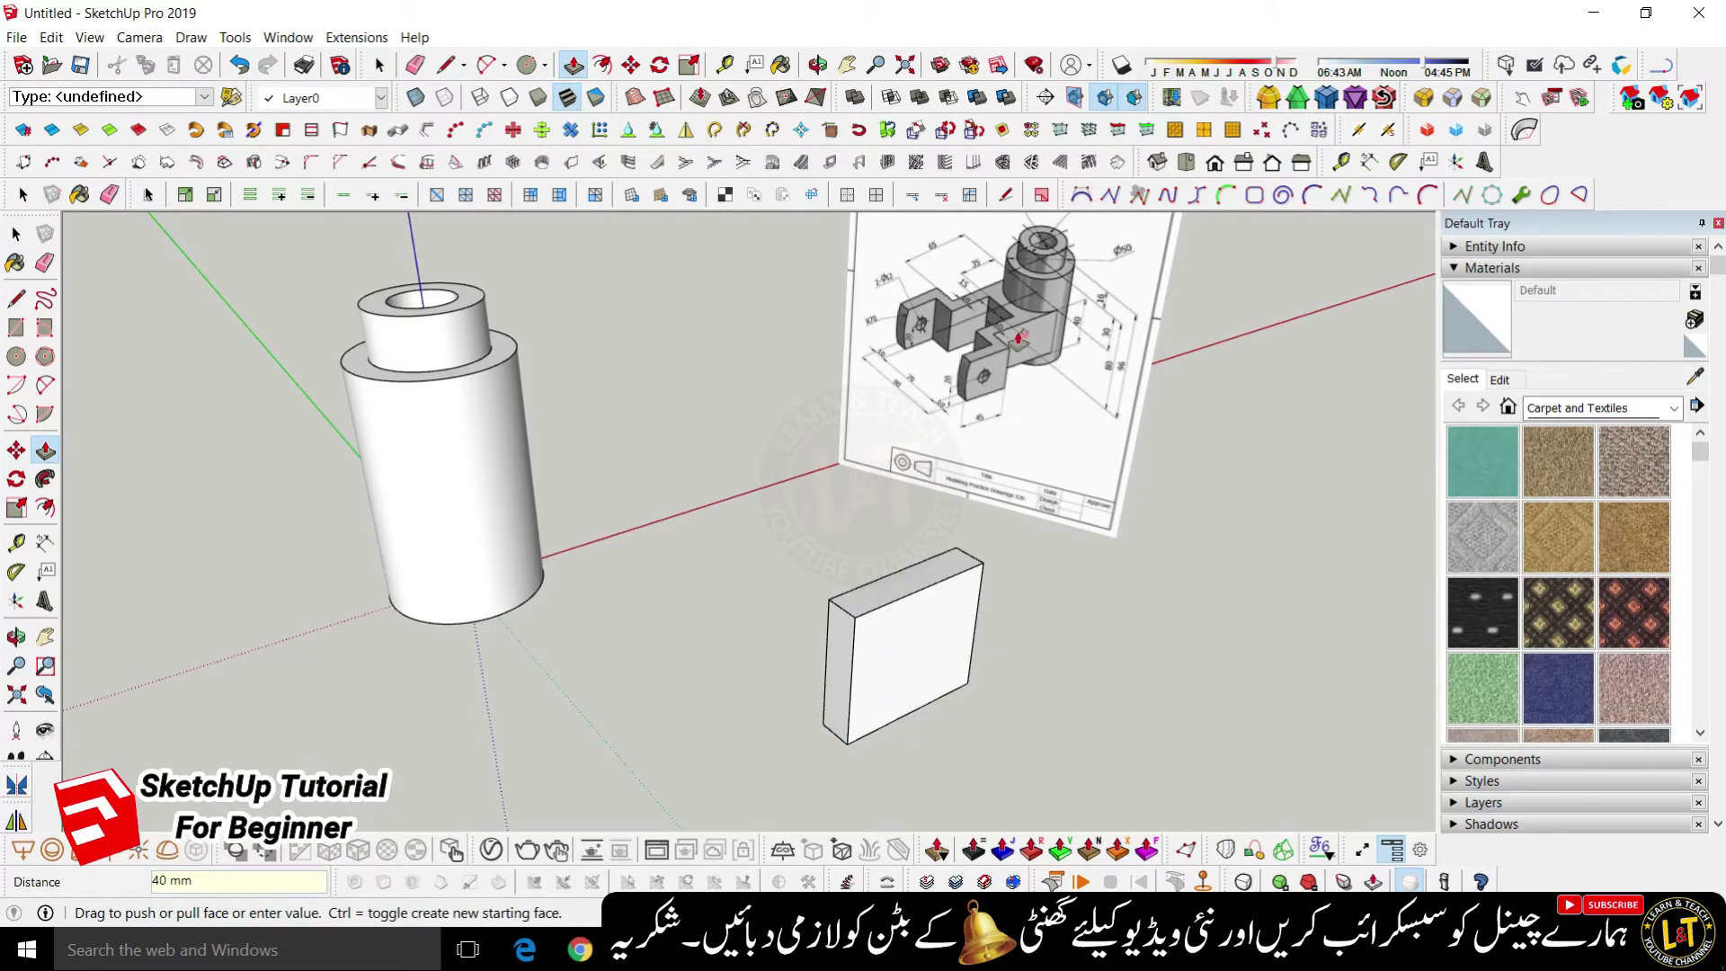
- Study the fork ends' hole position, curved end radius, arm thickness and overall spacing on the reference drawing
scroll(983, 393, up, 5)
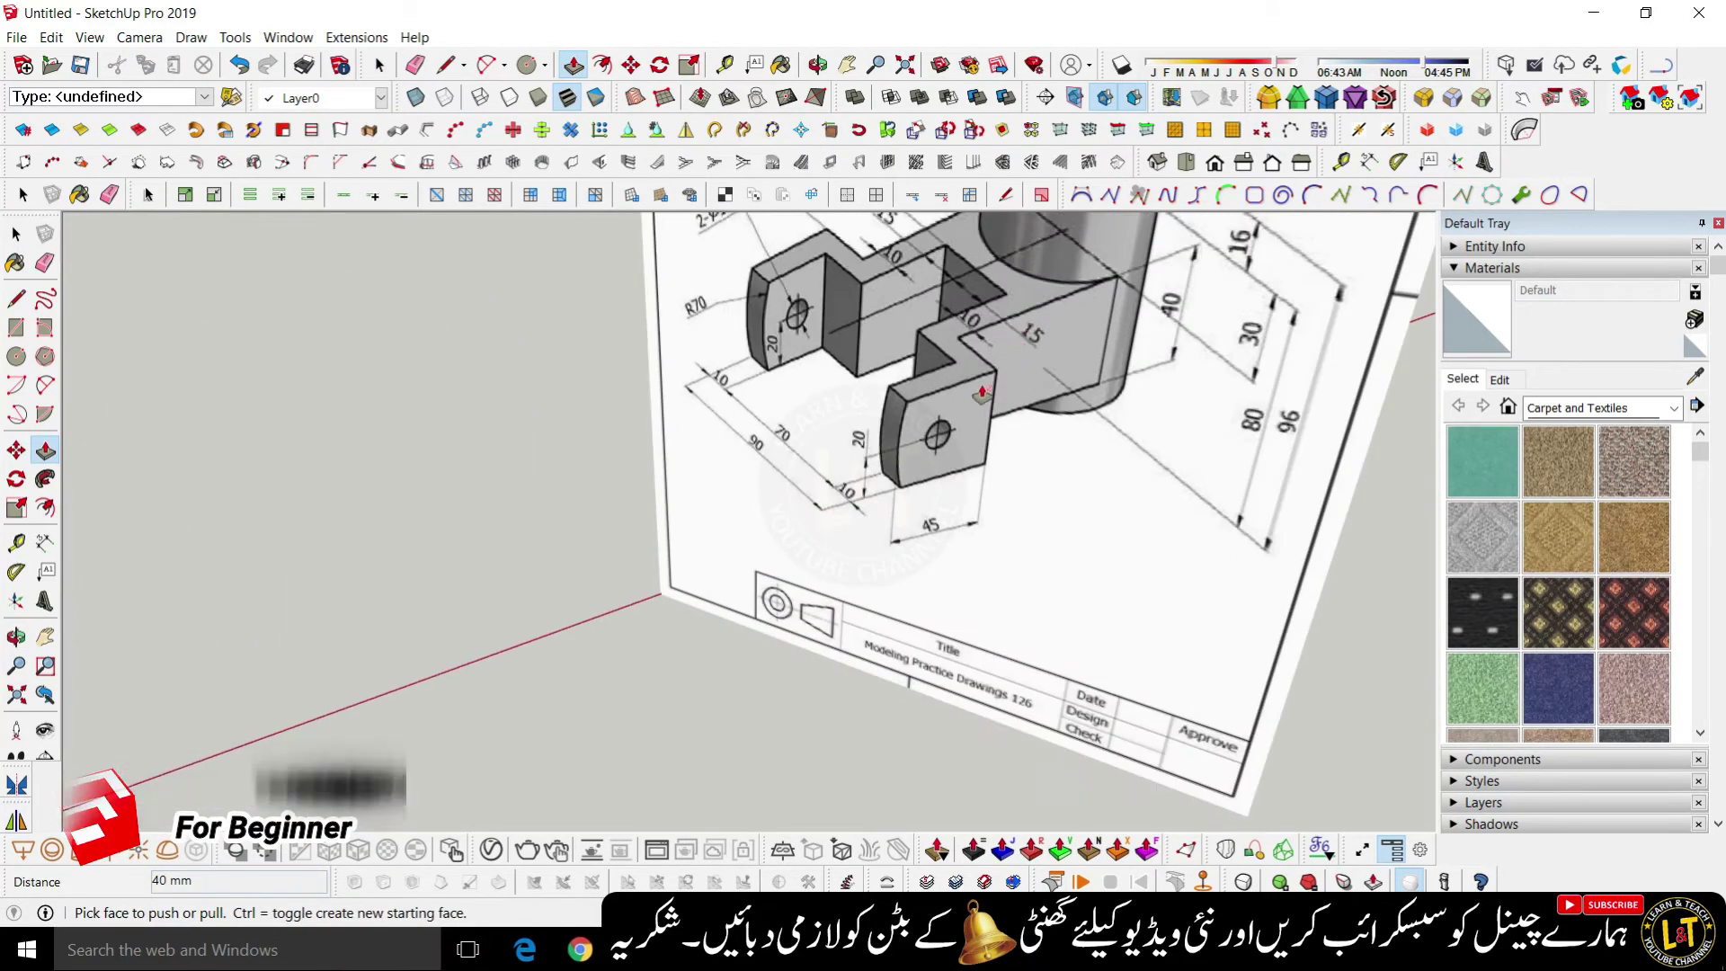
scroll(982, 392, down, 2)
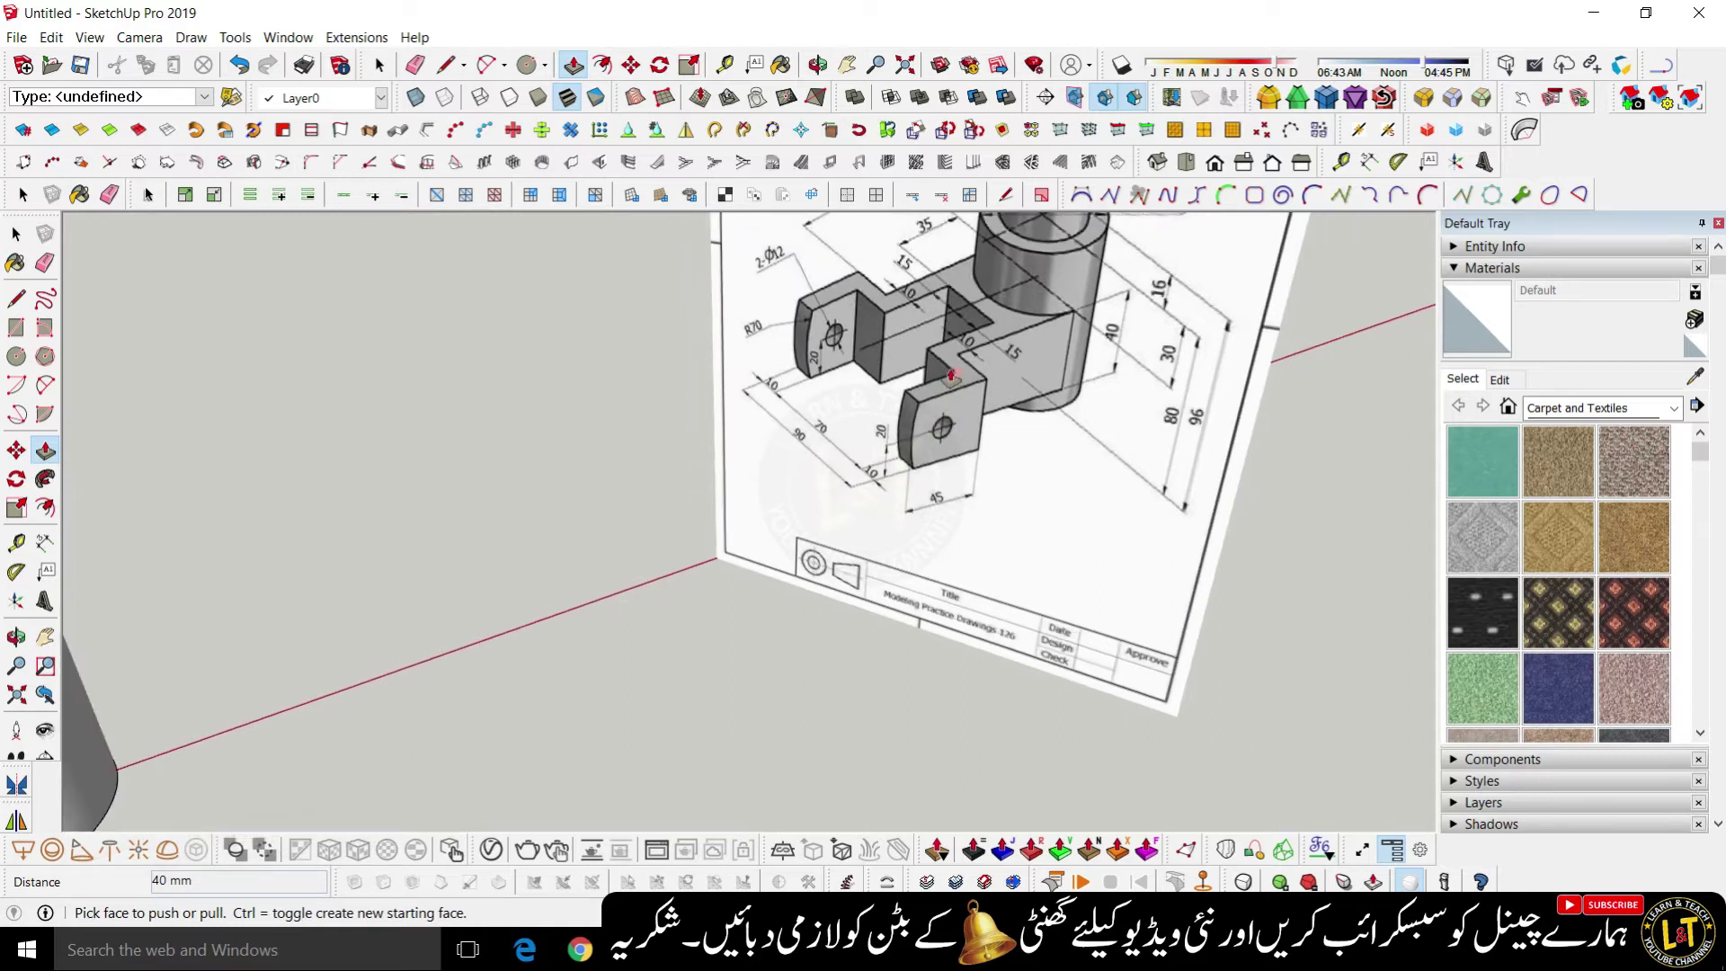
scroll(950, 376, up, 2)
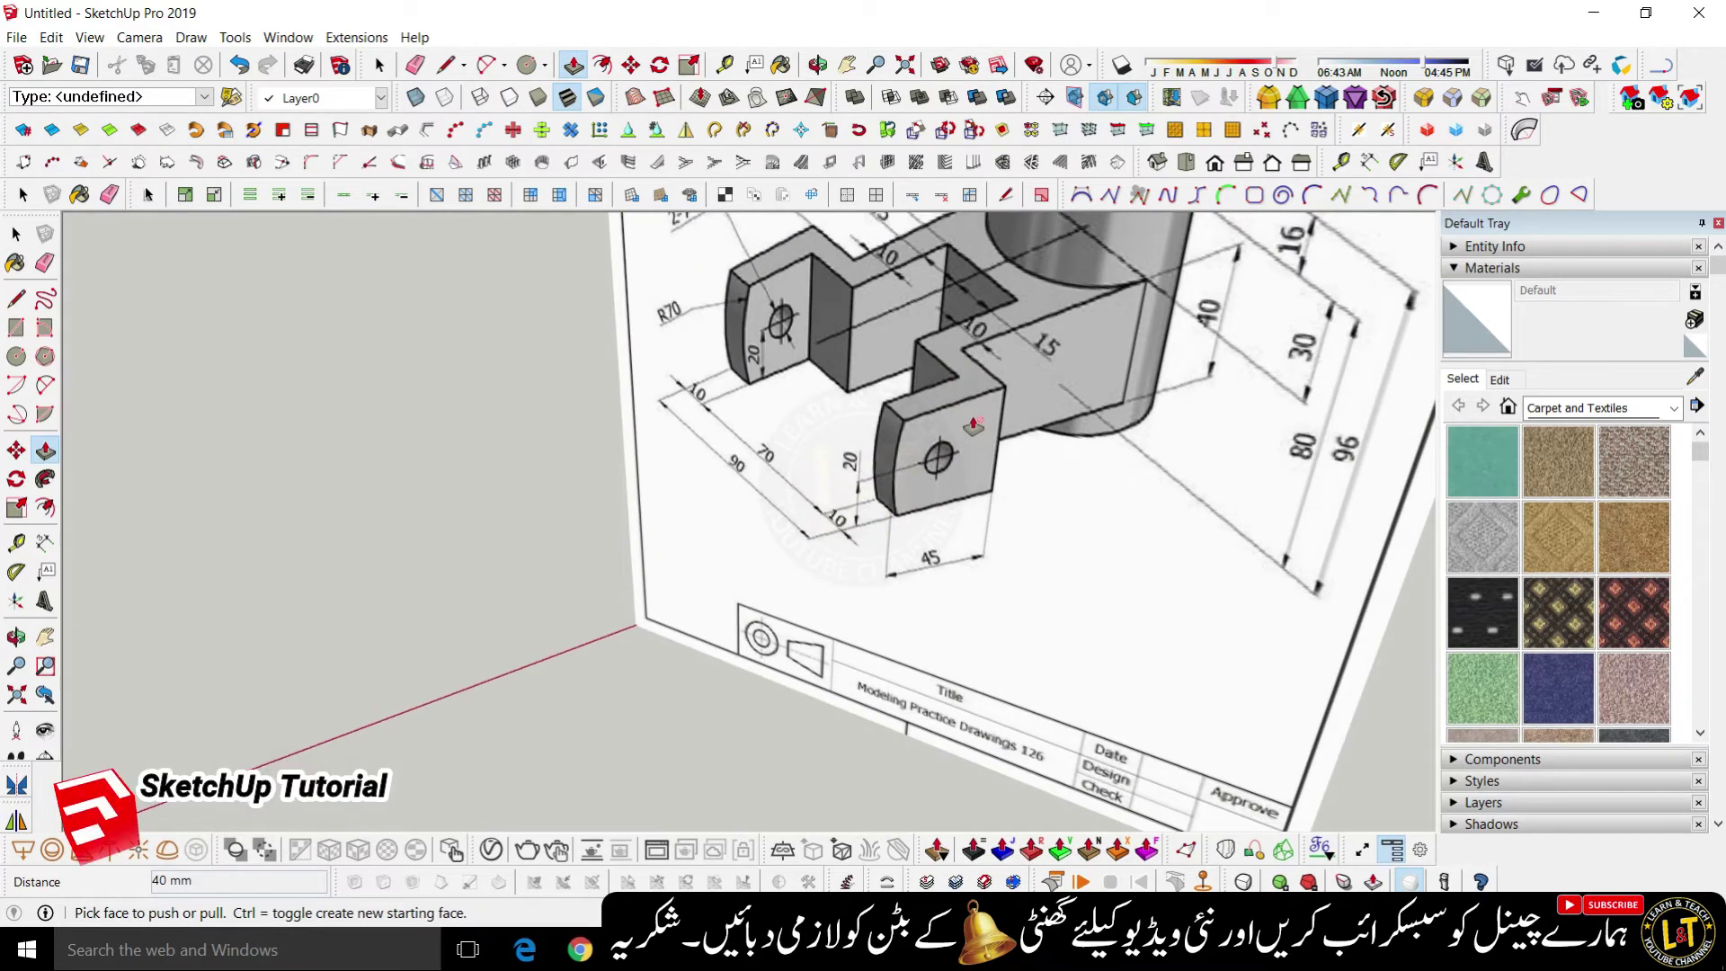
scroll(973, 426, down, 2)
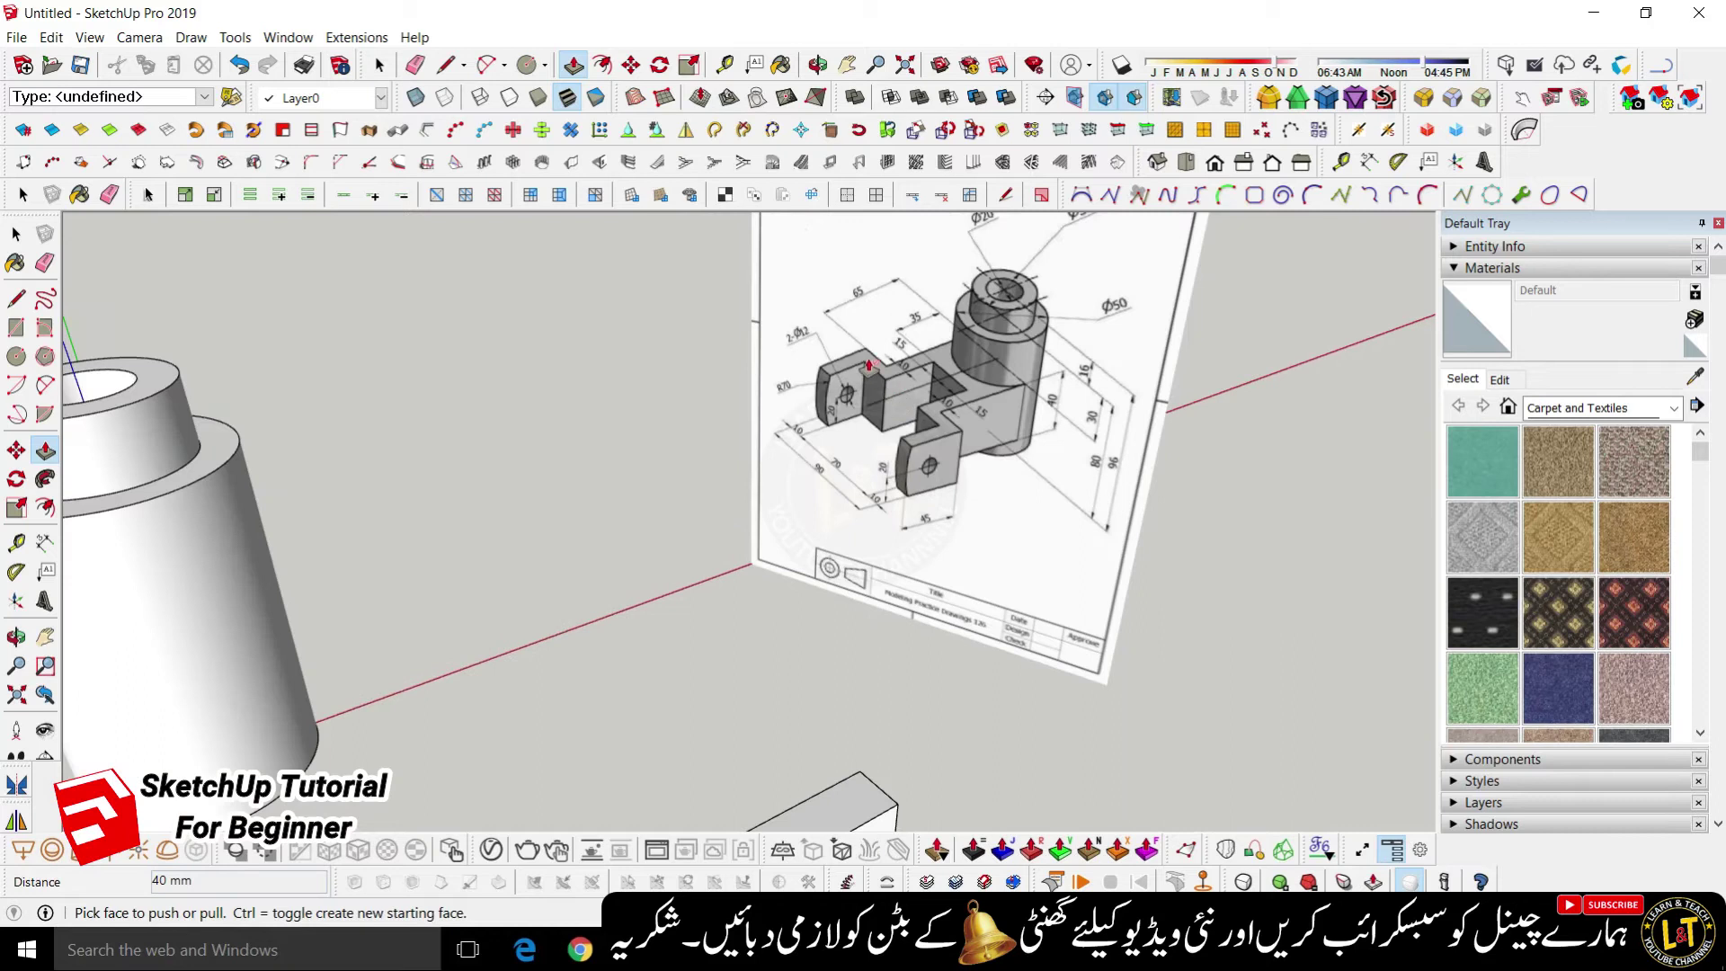
scroll(868, 364, up, 2)
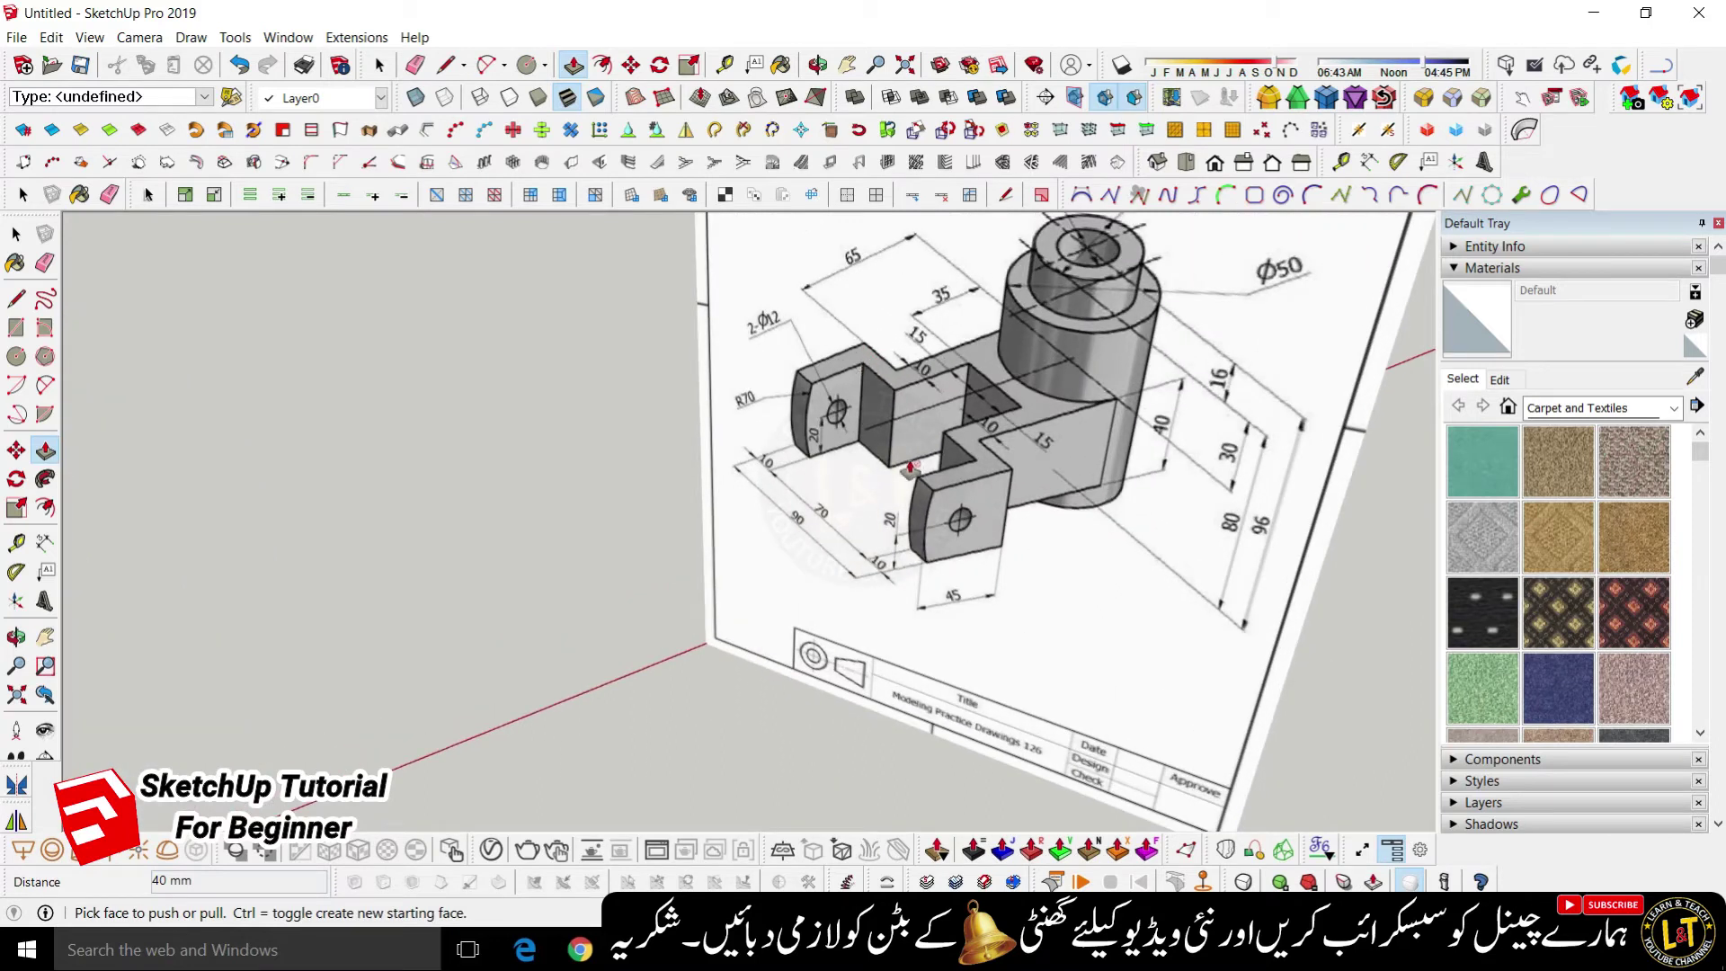
scroll(917, 485, up, 1)
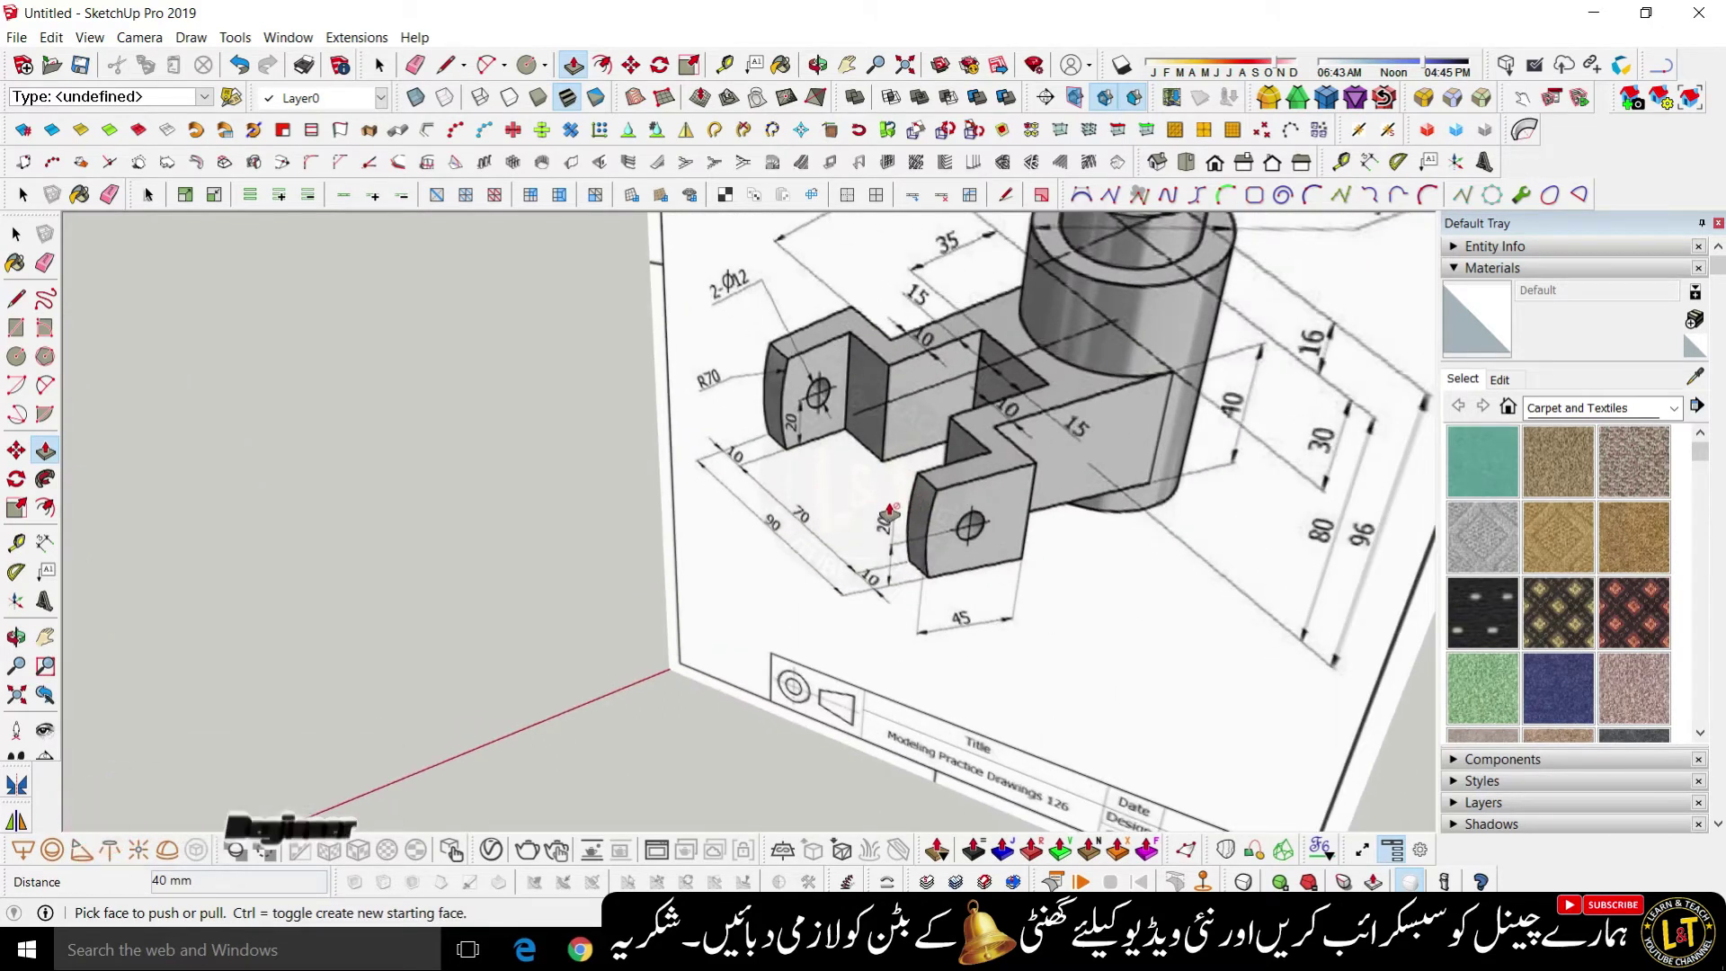
scroll(888, 514, down, 3)
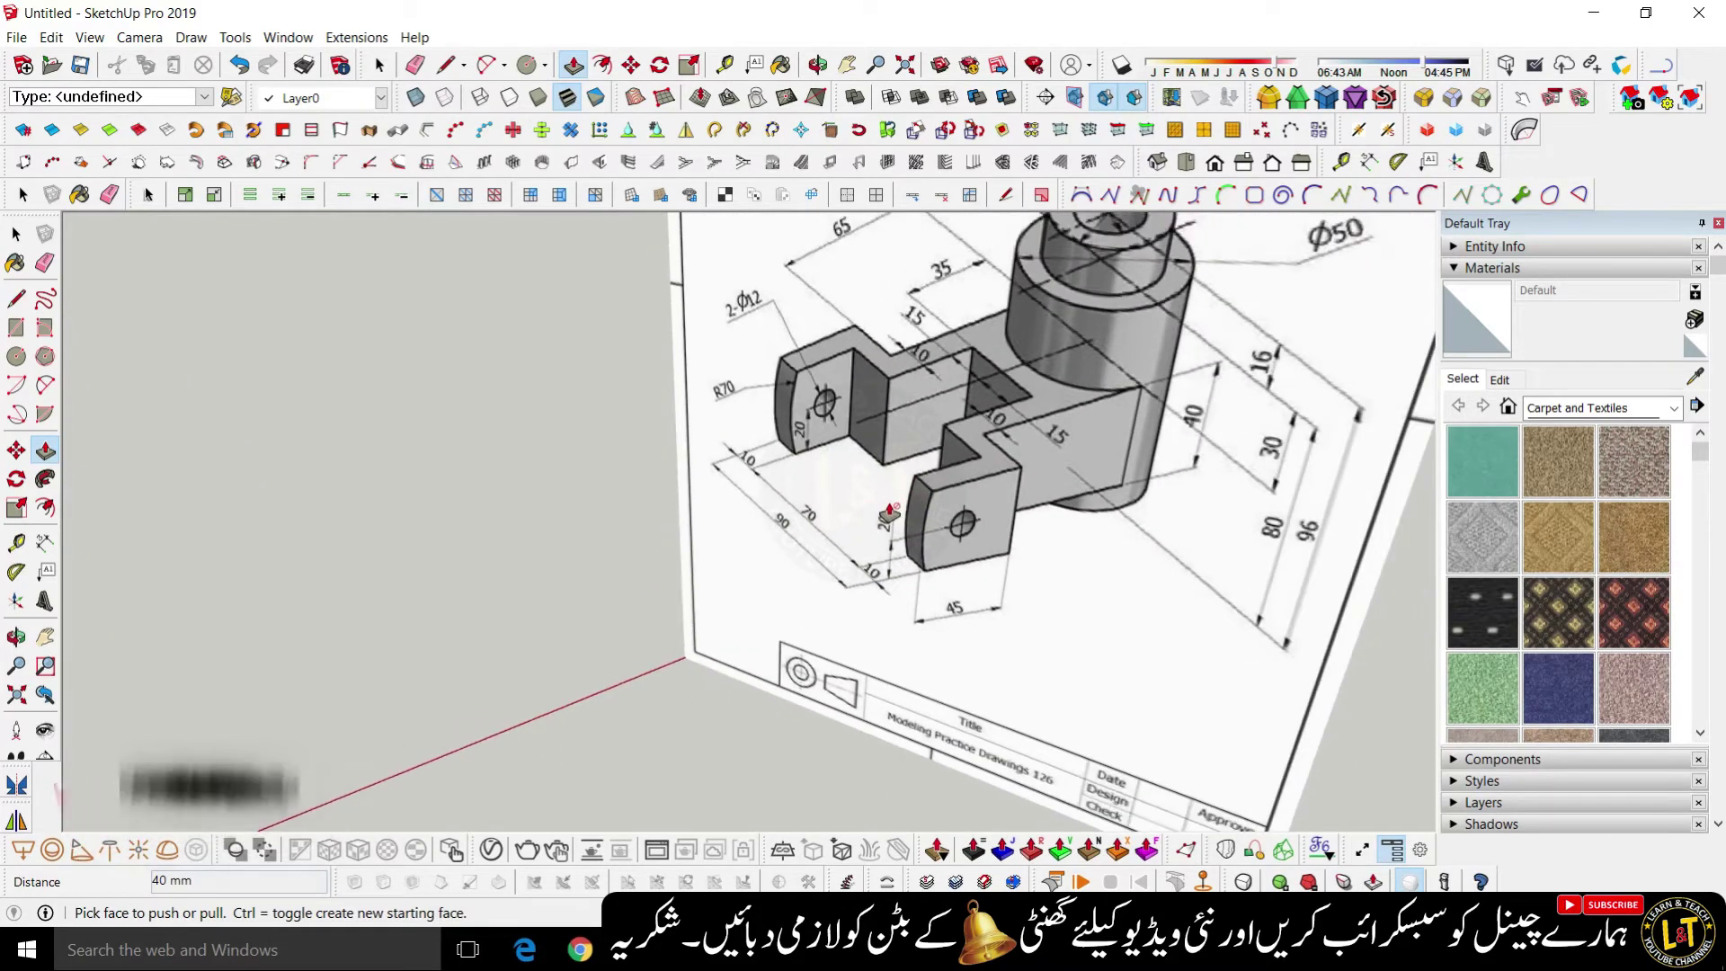
scroll(961, 452, up, 4)
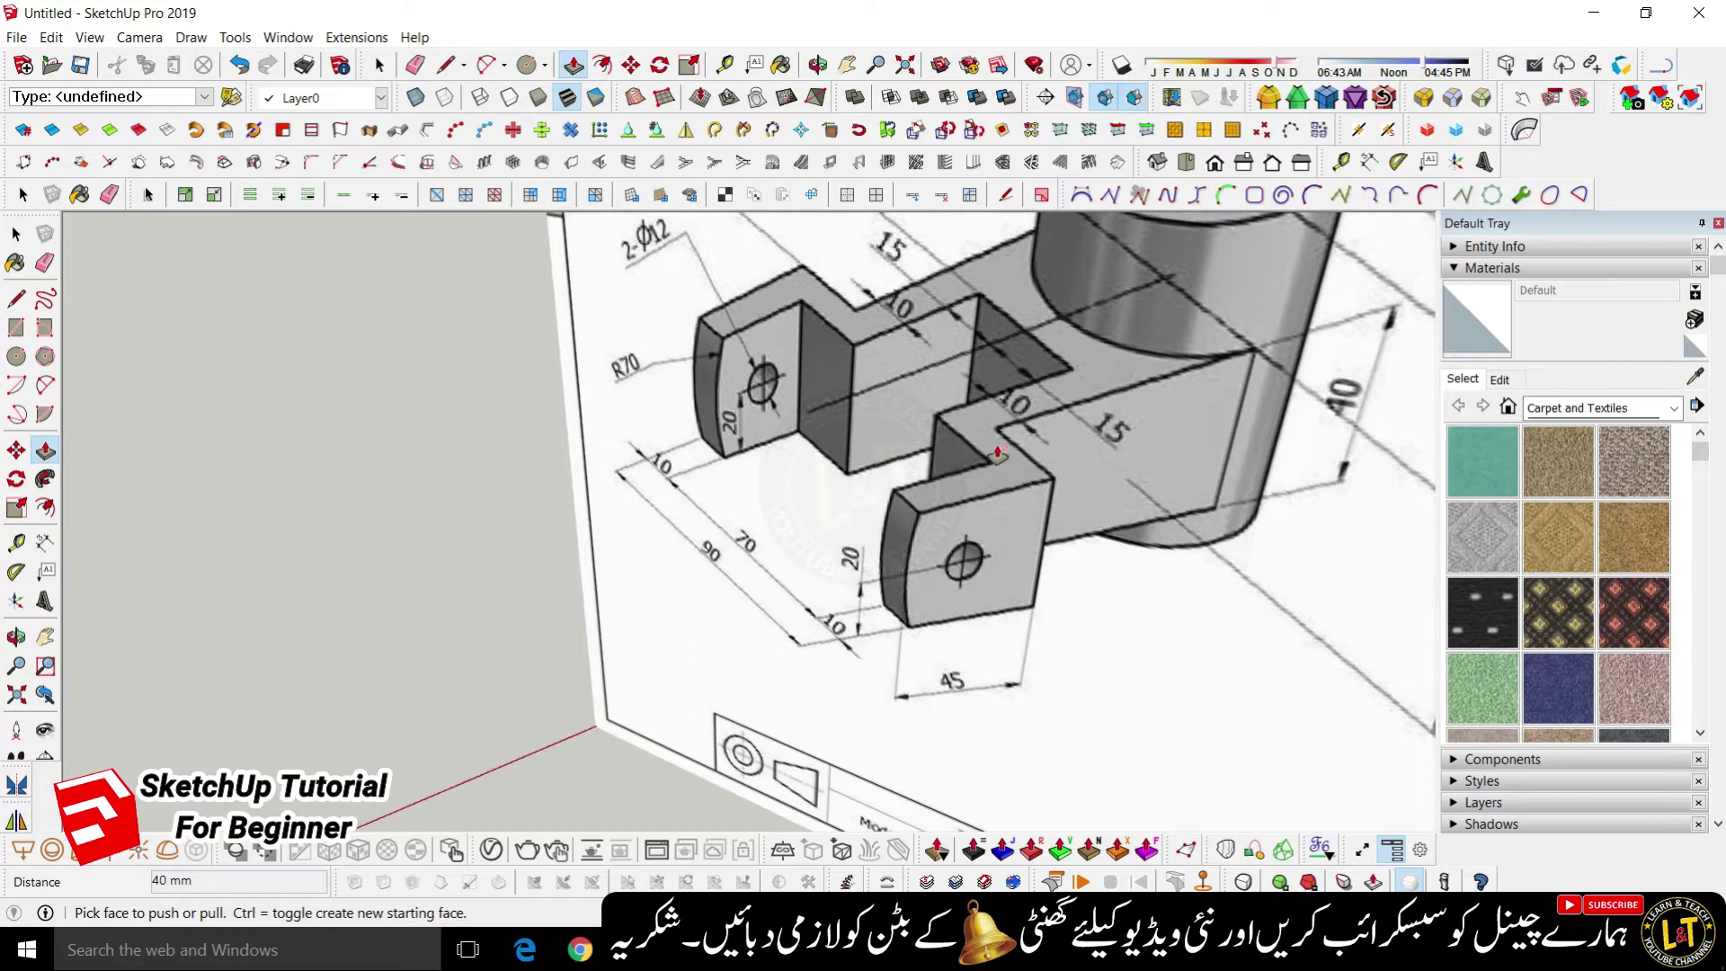
scroll(992, 463, down, 1)
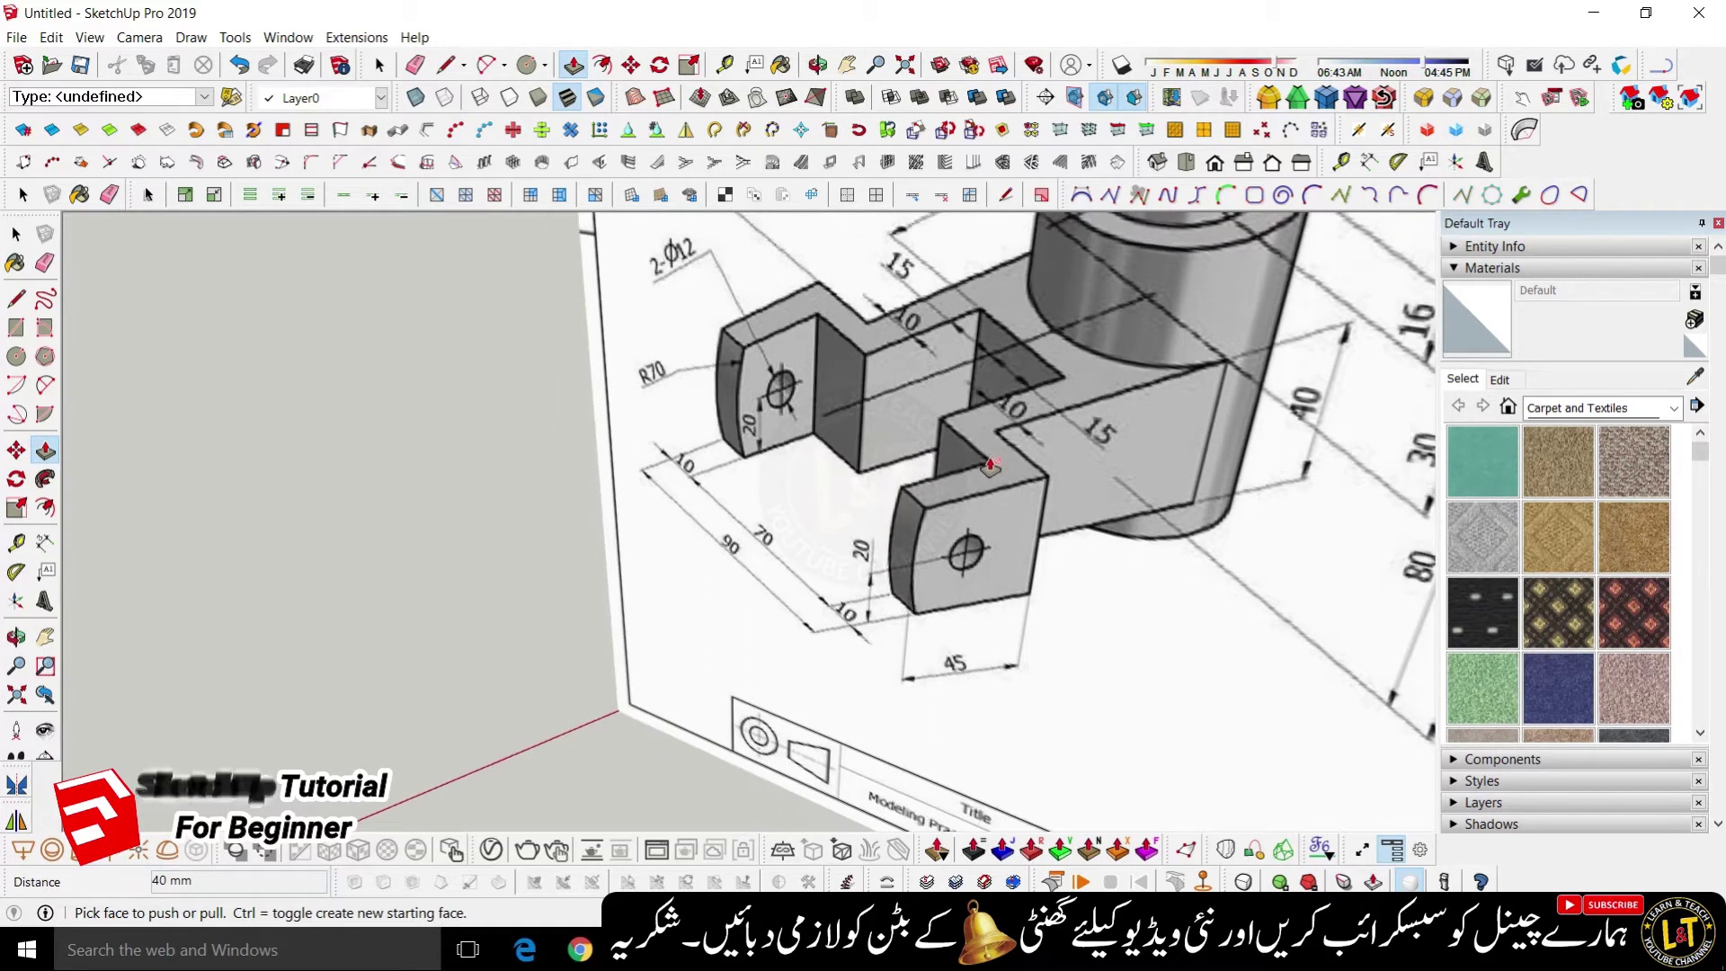
scroll(991, 466, down, 1)
scroll(989, 485, down, 1)
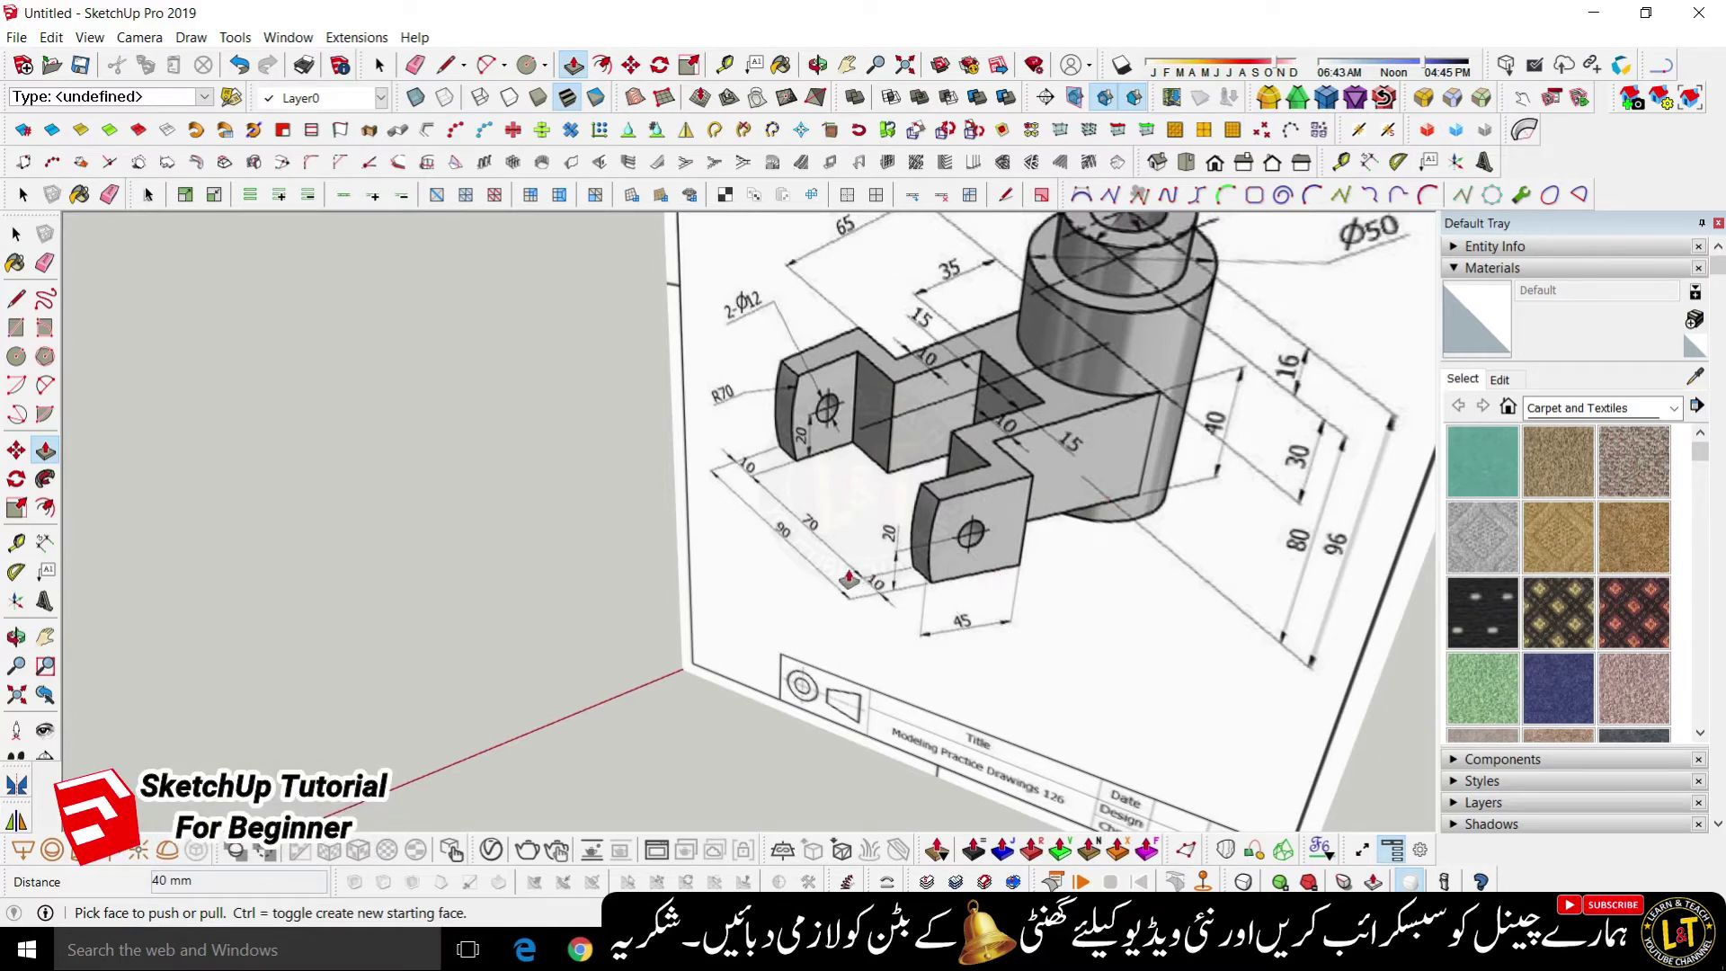
middle_drag(840, 609, 898, 611)
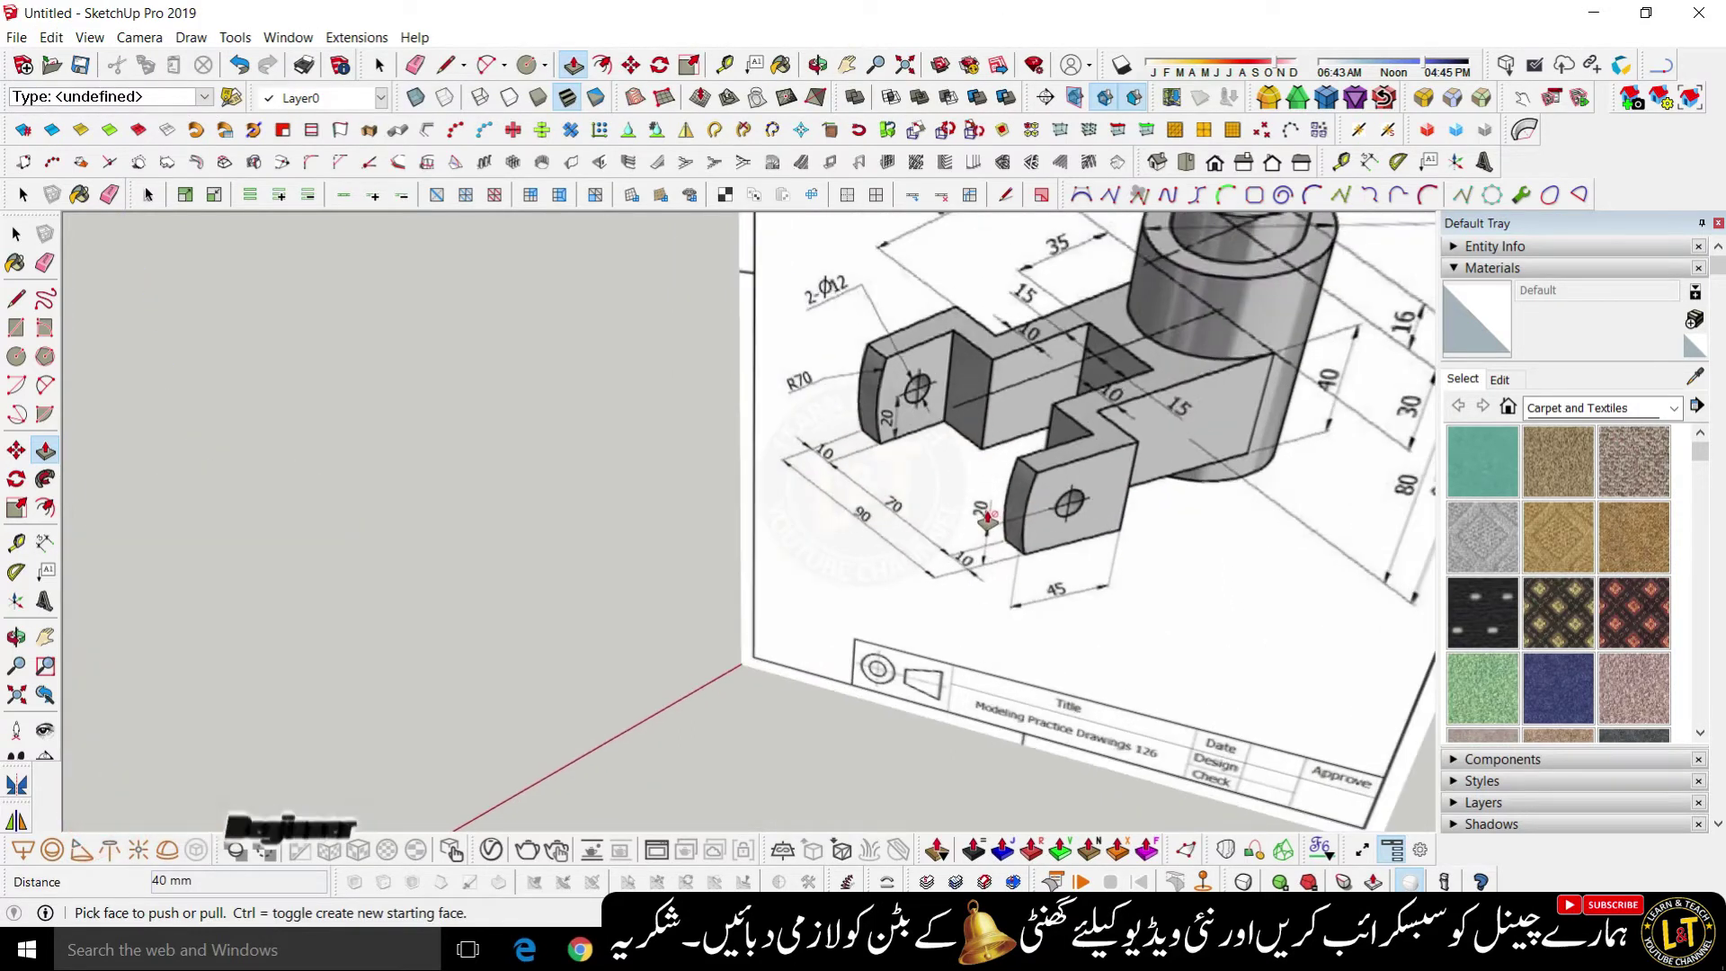
scroll(986, 516, up, 2)
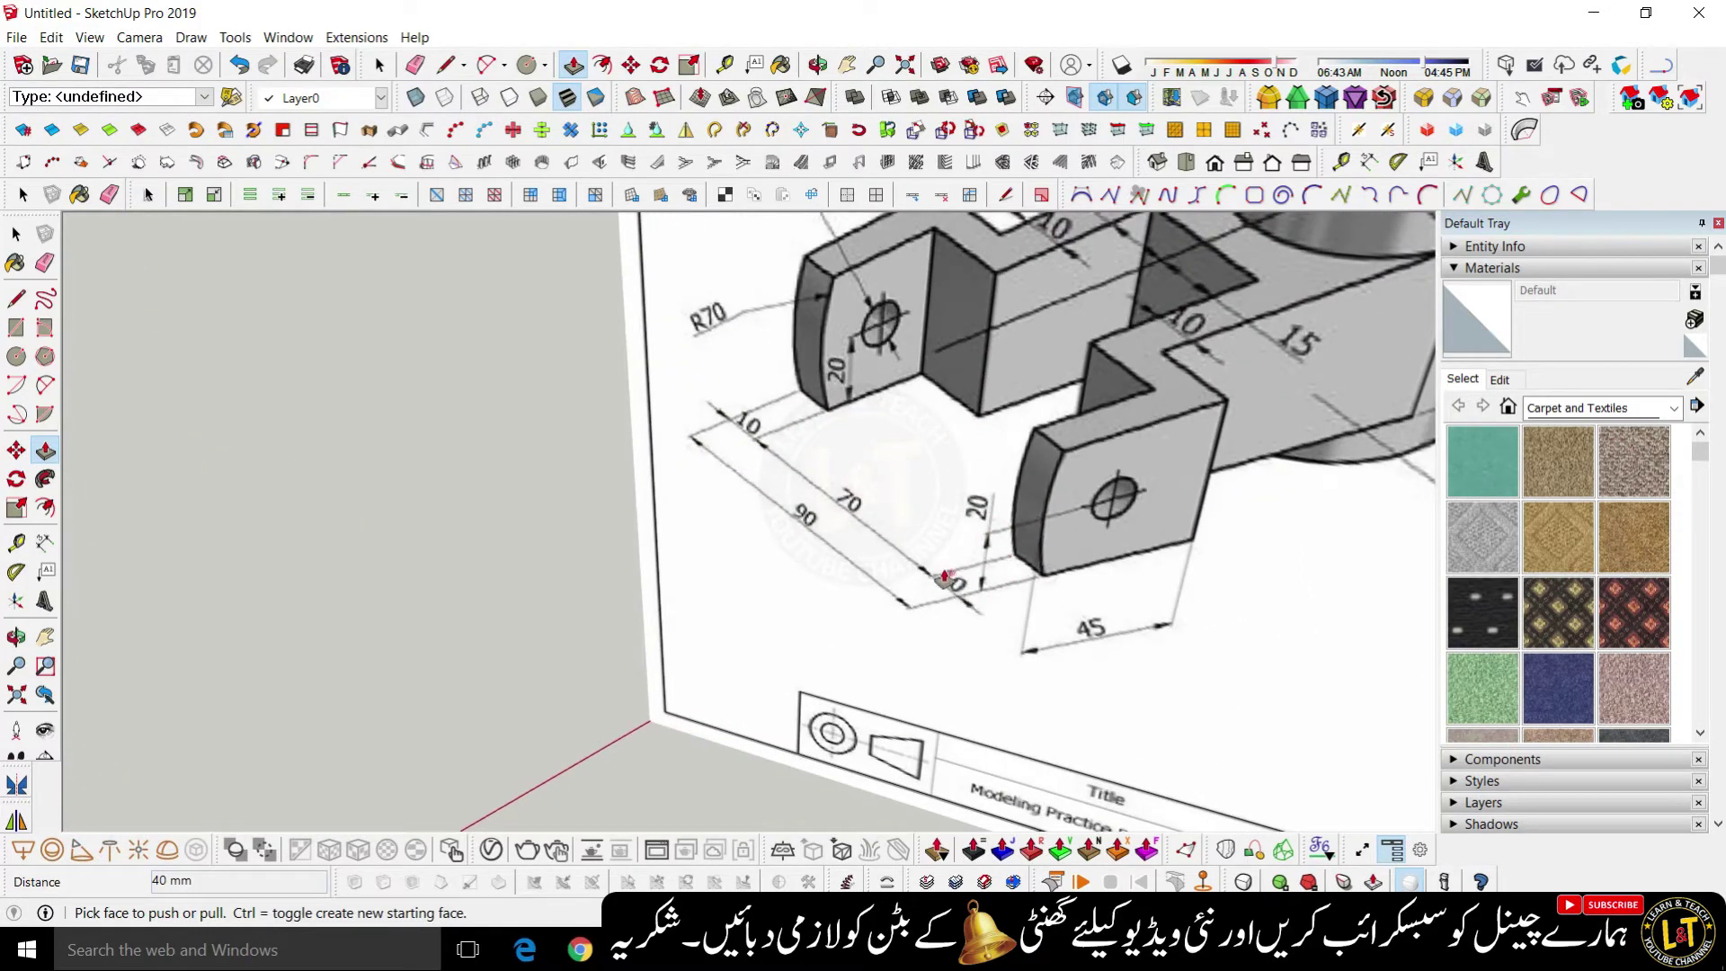
scroll(962, 409, down, 8)
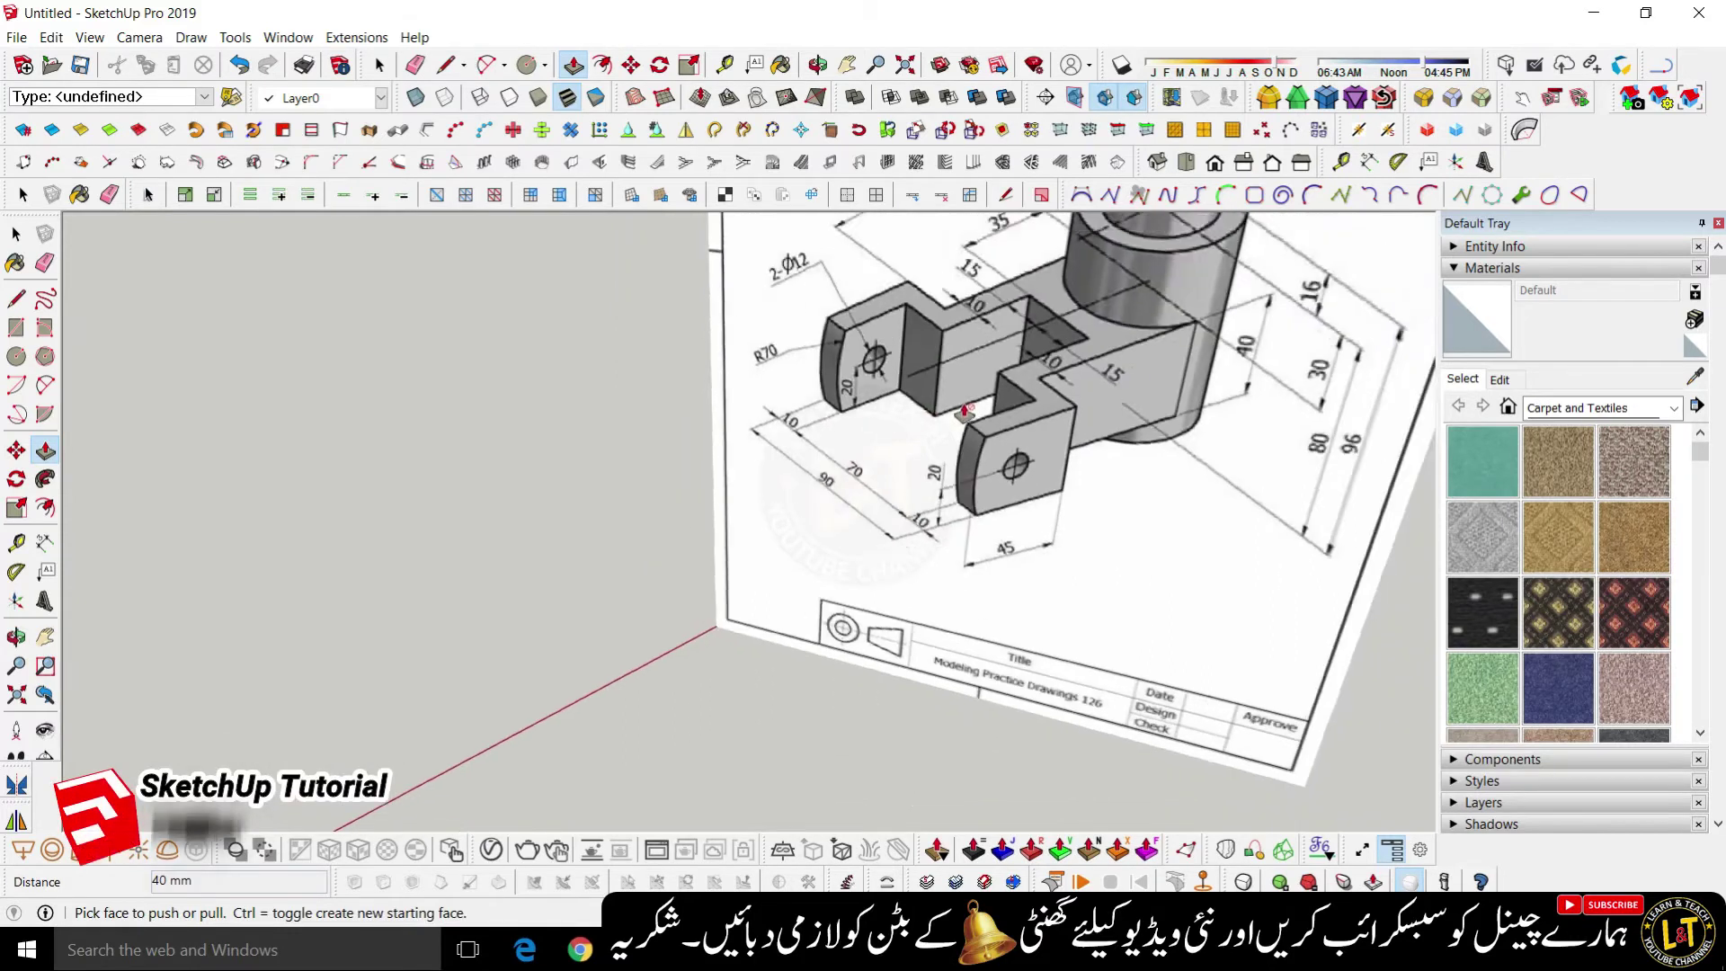
- Move the whole fork end block about 206 mm into the open area on the far side of the cylinder from the reference drawing
key(space)
middle_drag(1023, 570, 791, 558)
scroll(570, 394, down, 1)
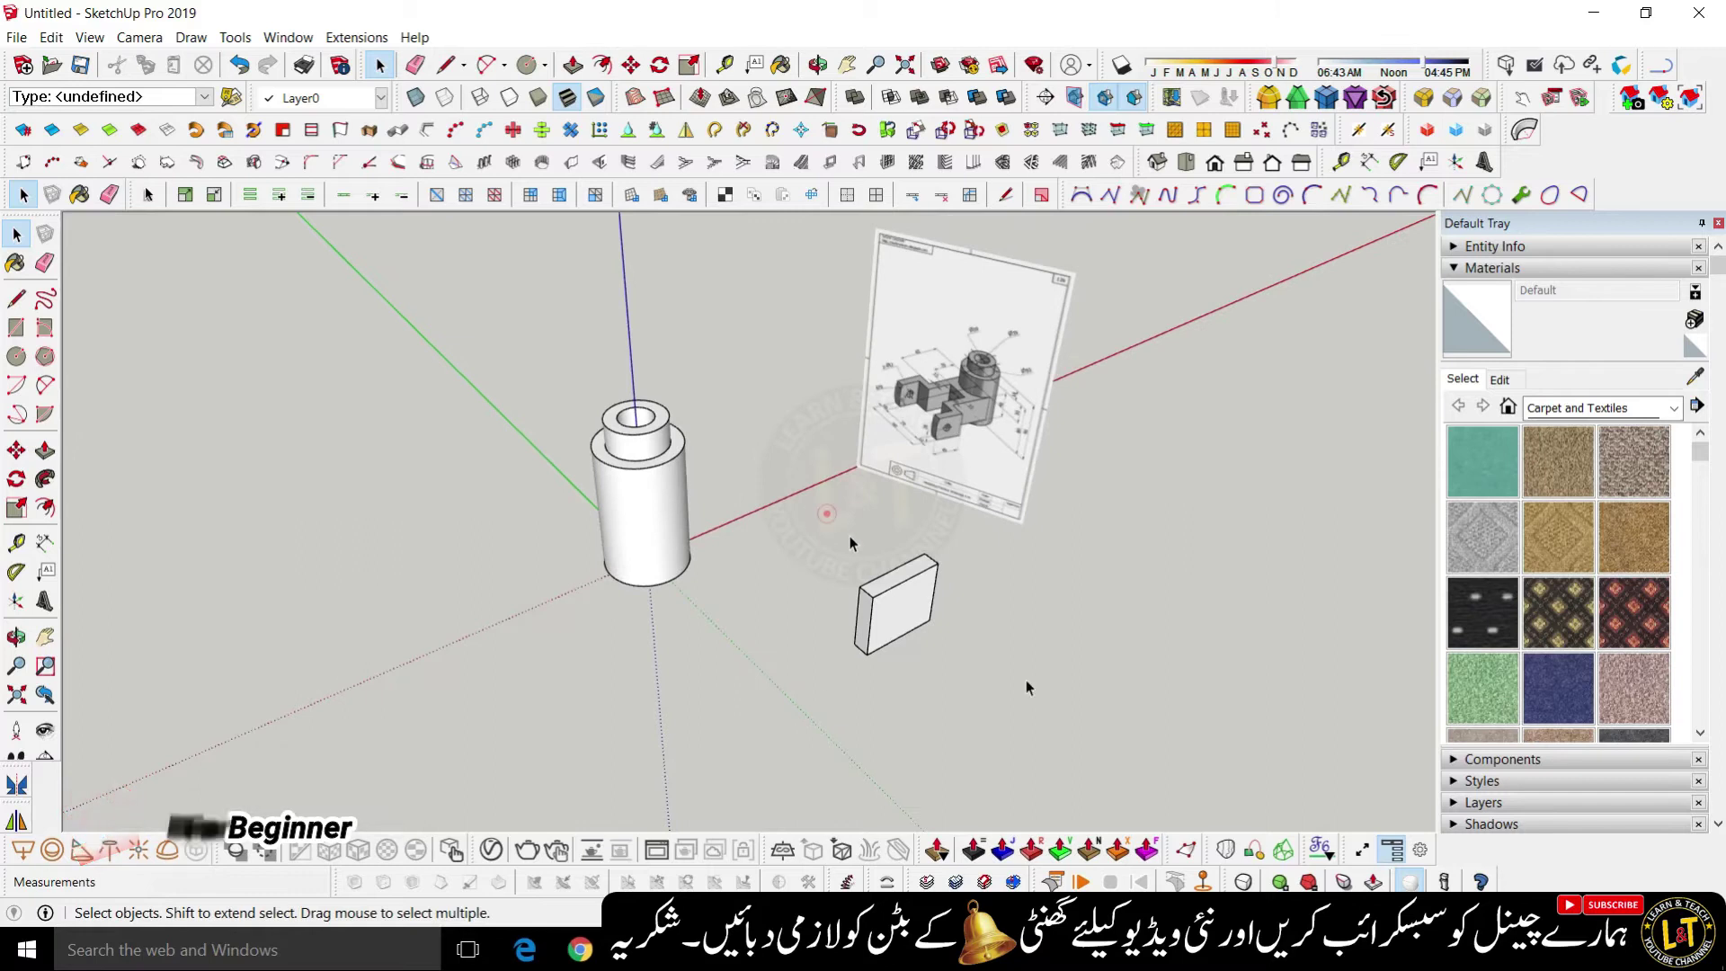
drag(822, 514, 1028, 683)
key(m)
click(967, 665)
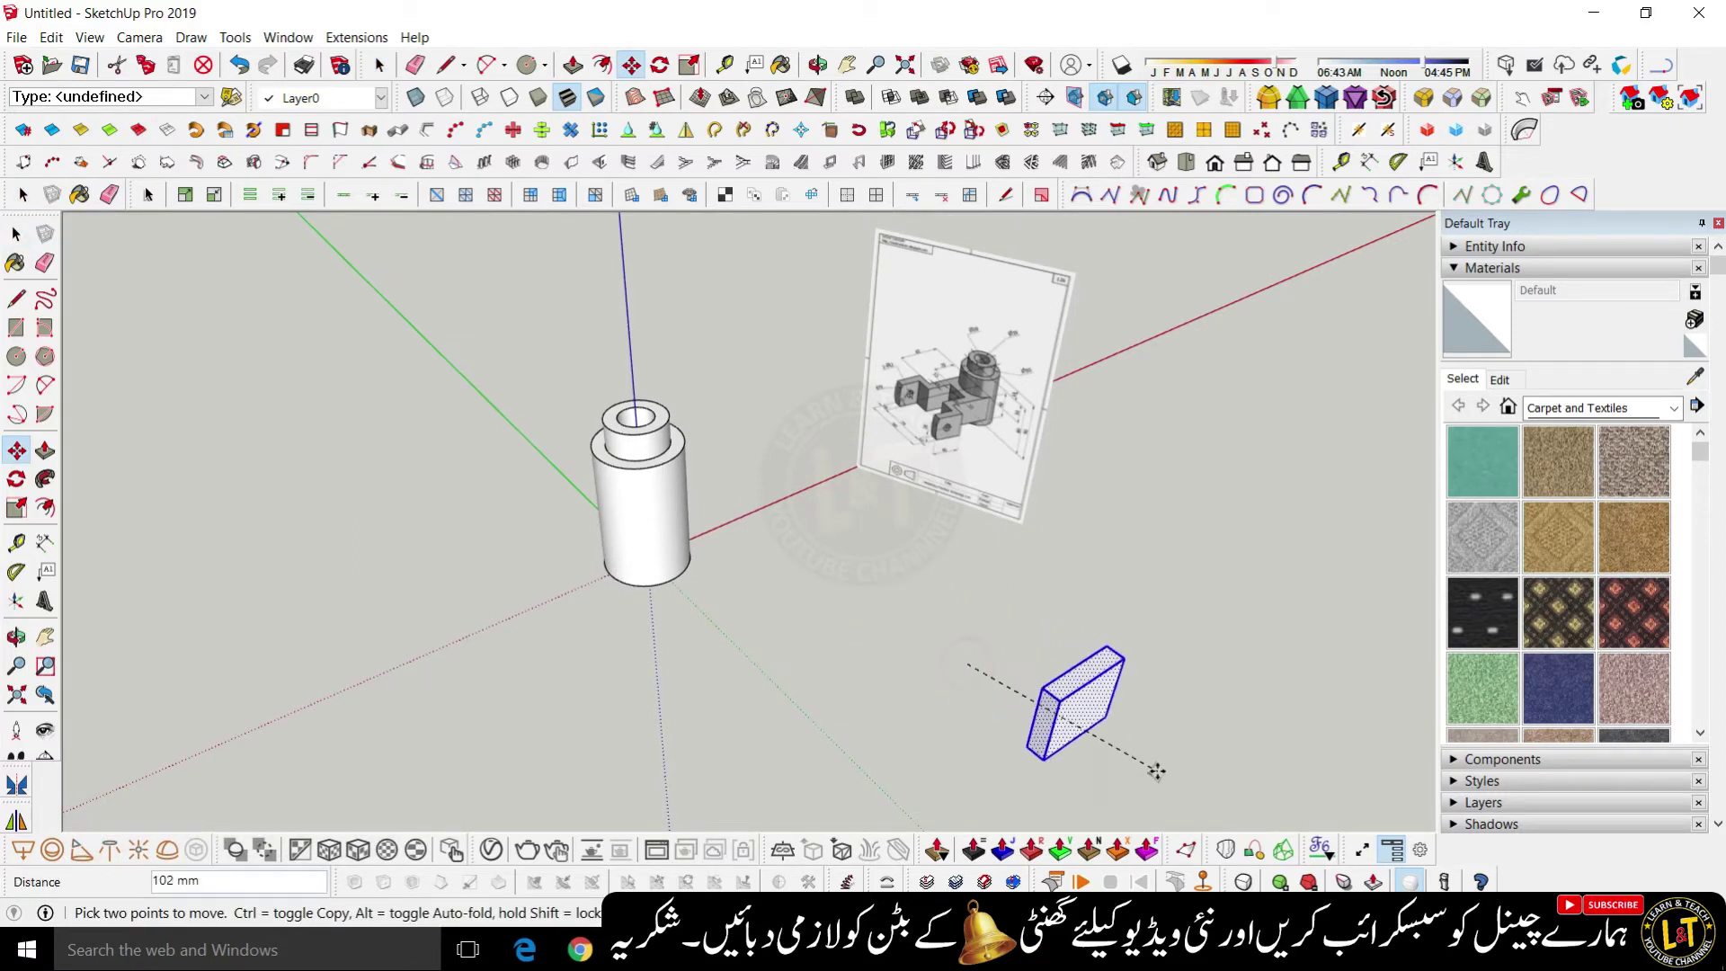
scroll(1117, 790, down, 3)
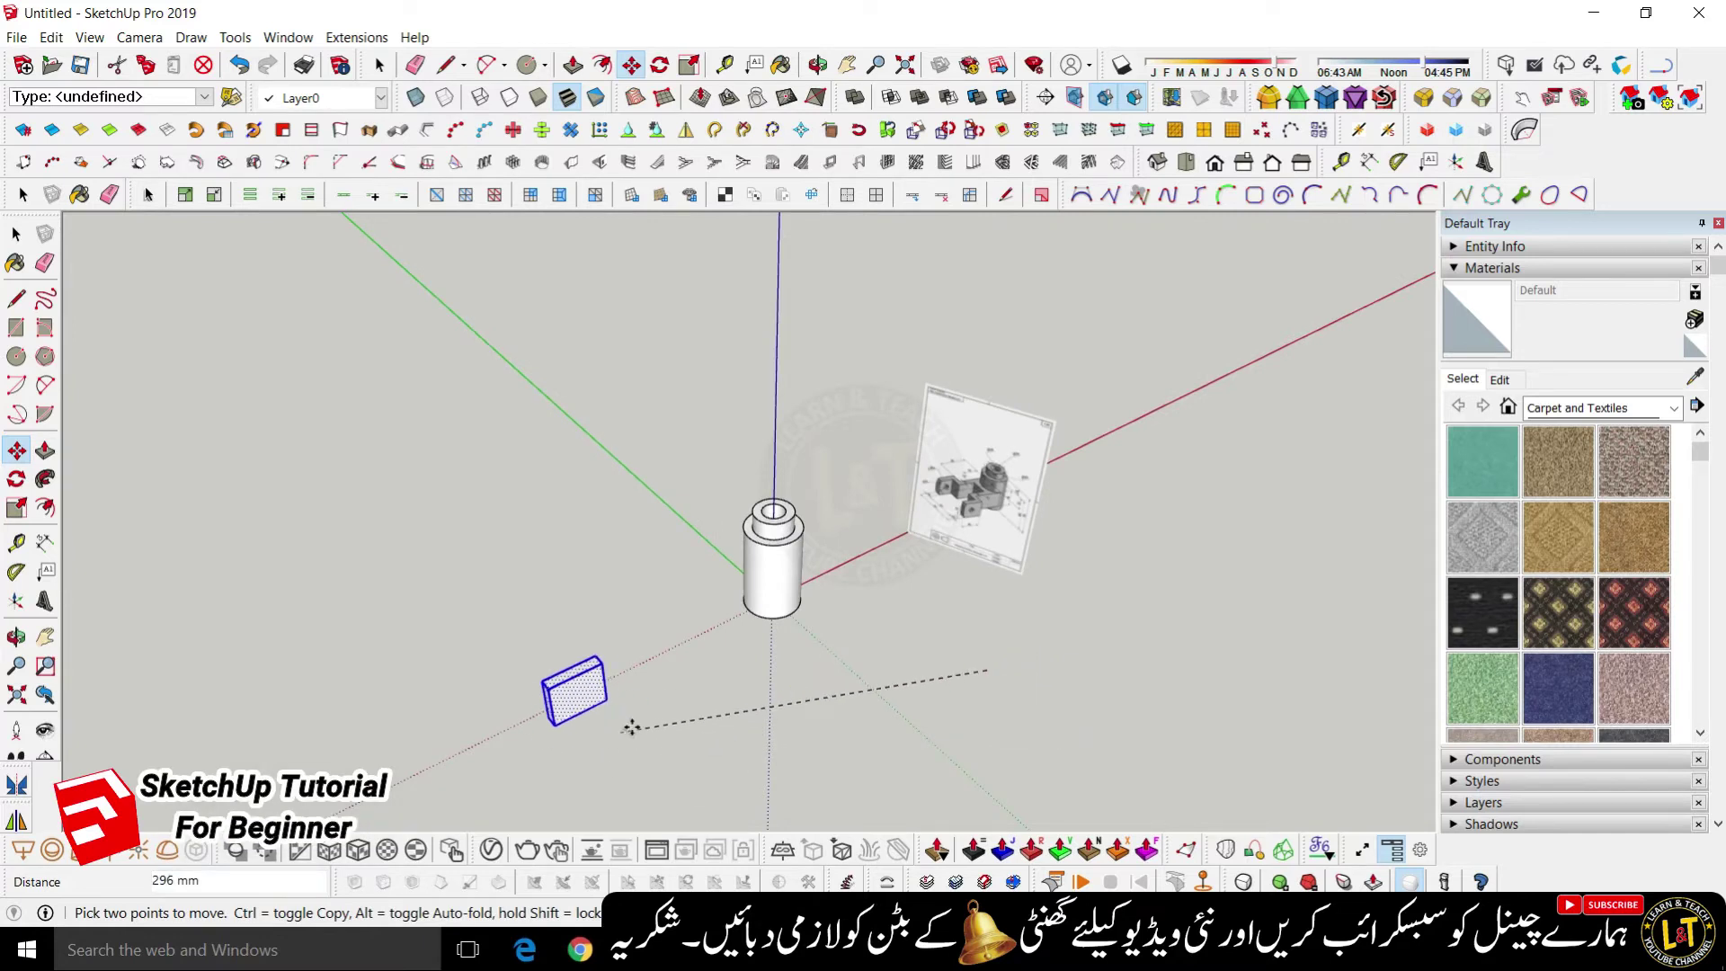
scroll(795, 575, down, 1)
middle_drag(867, 636, 728, 622)
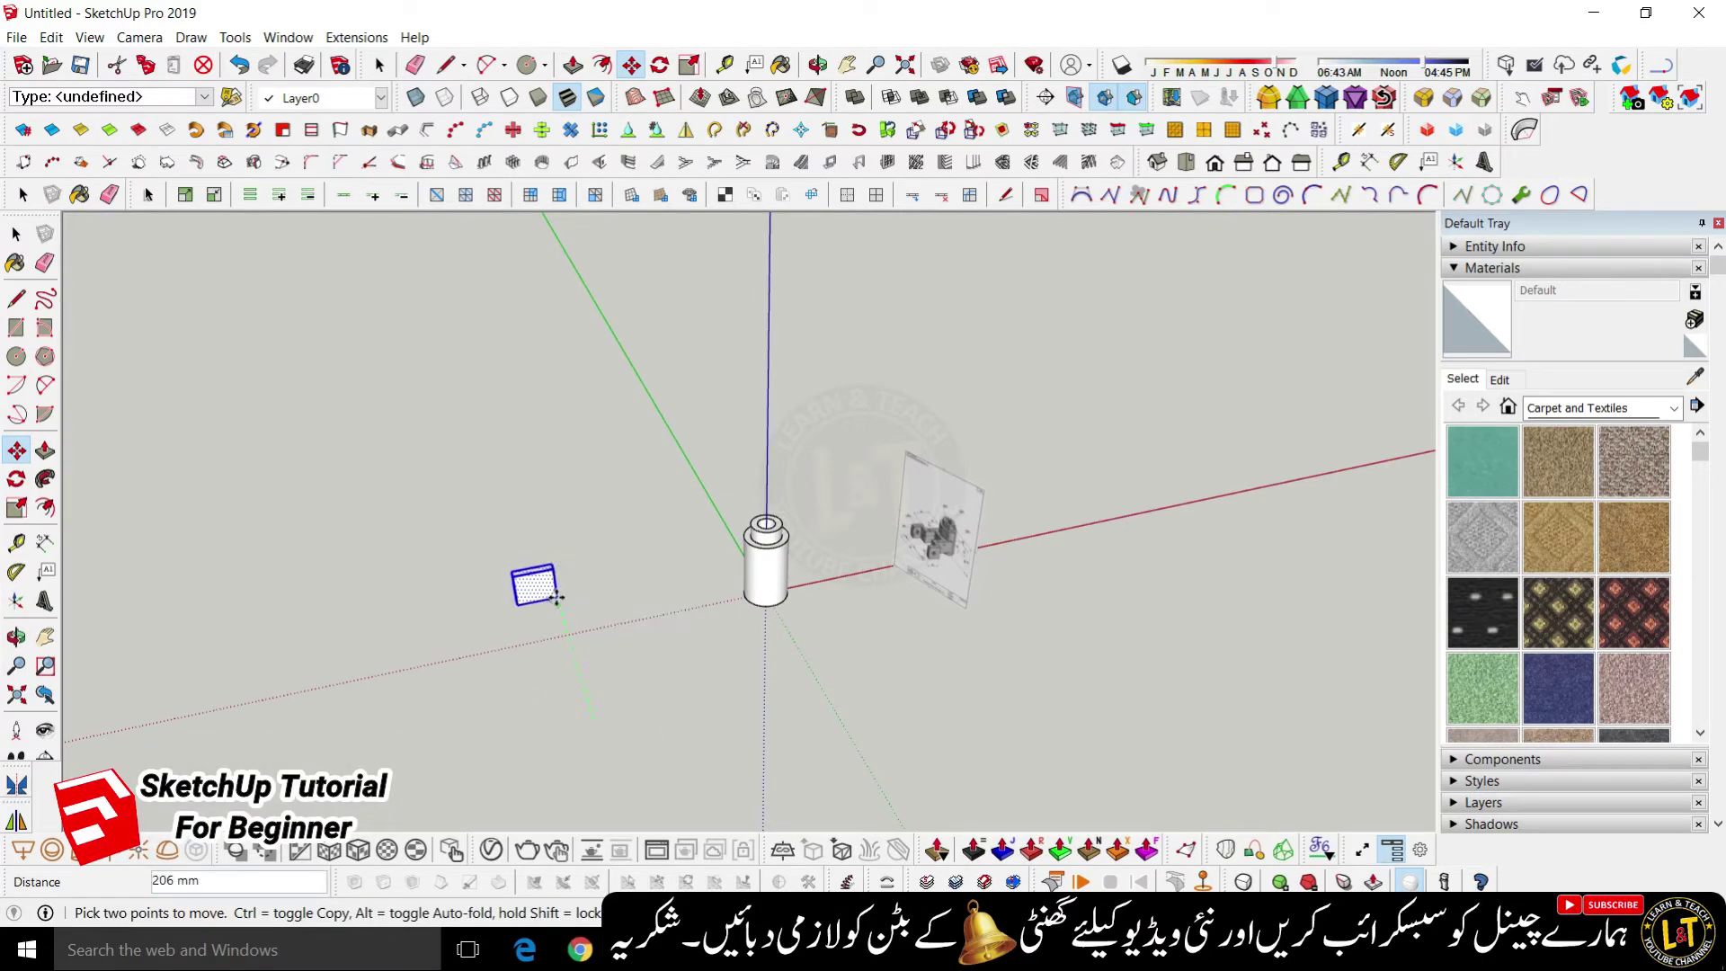
click(557, 599)
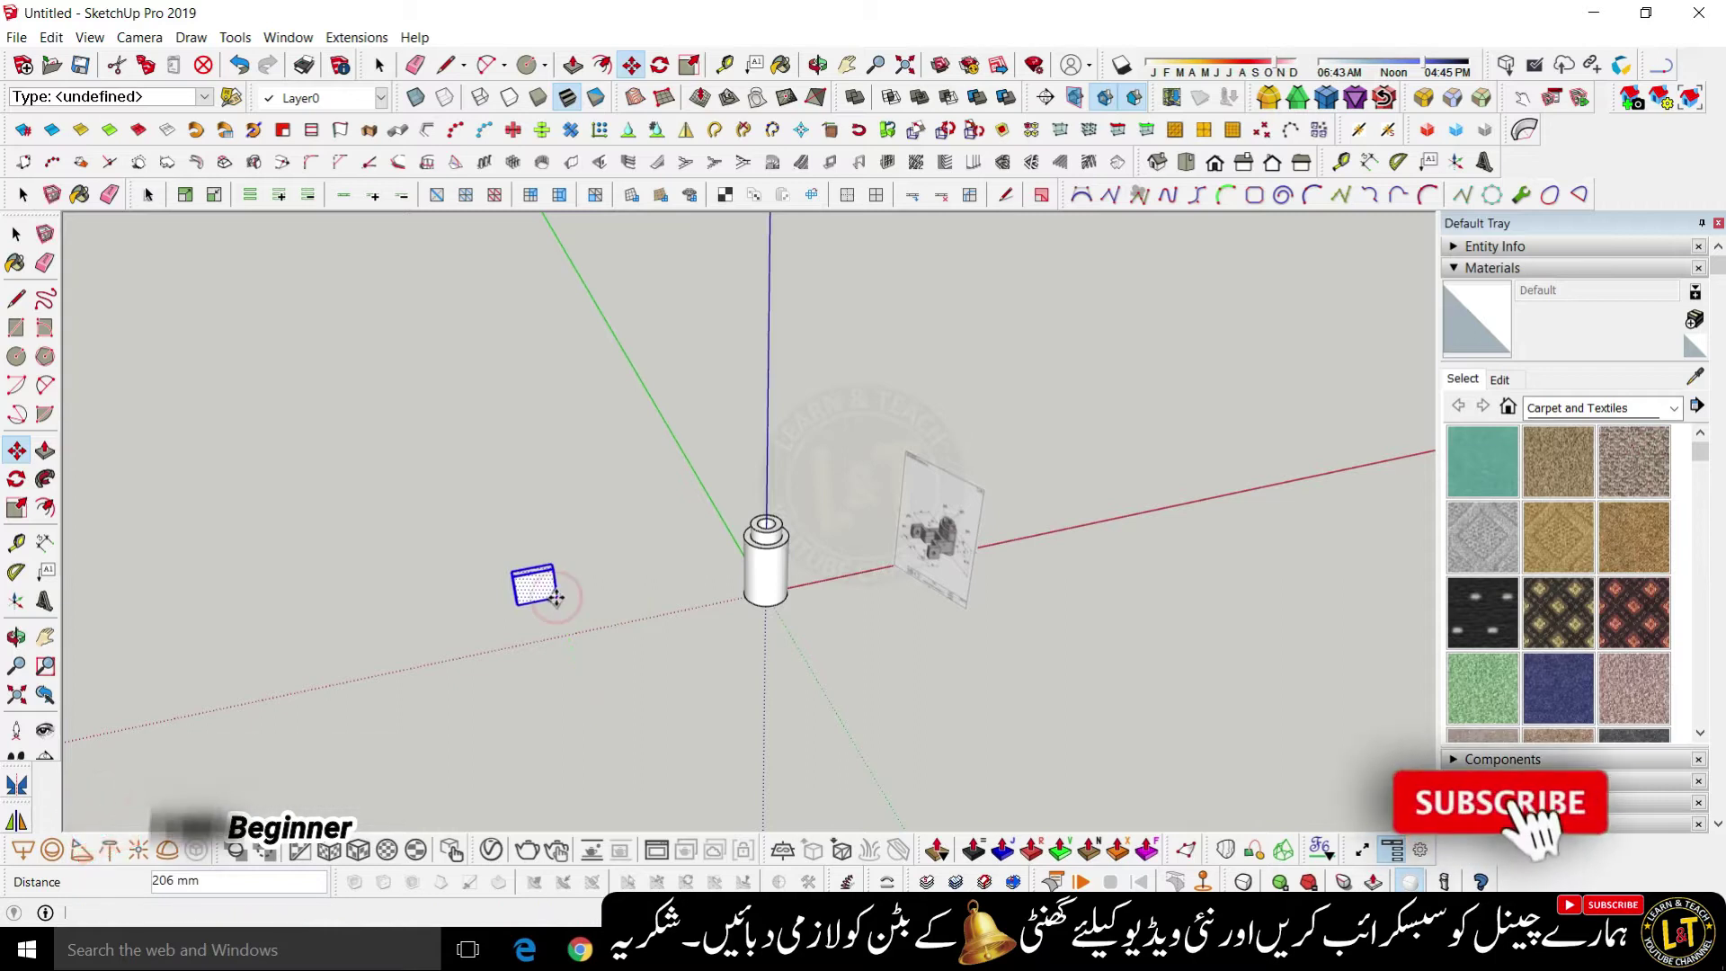
- Copy the fork end block 70 mm along the green axis, then check the fork spacing on the reference drawing
click(556, 597)
key(ctrl)
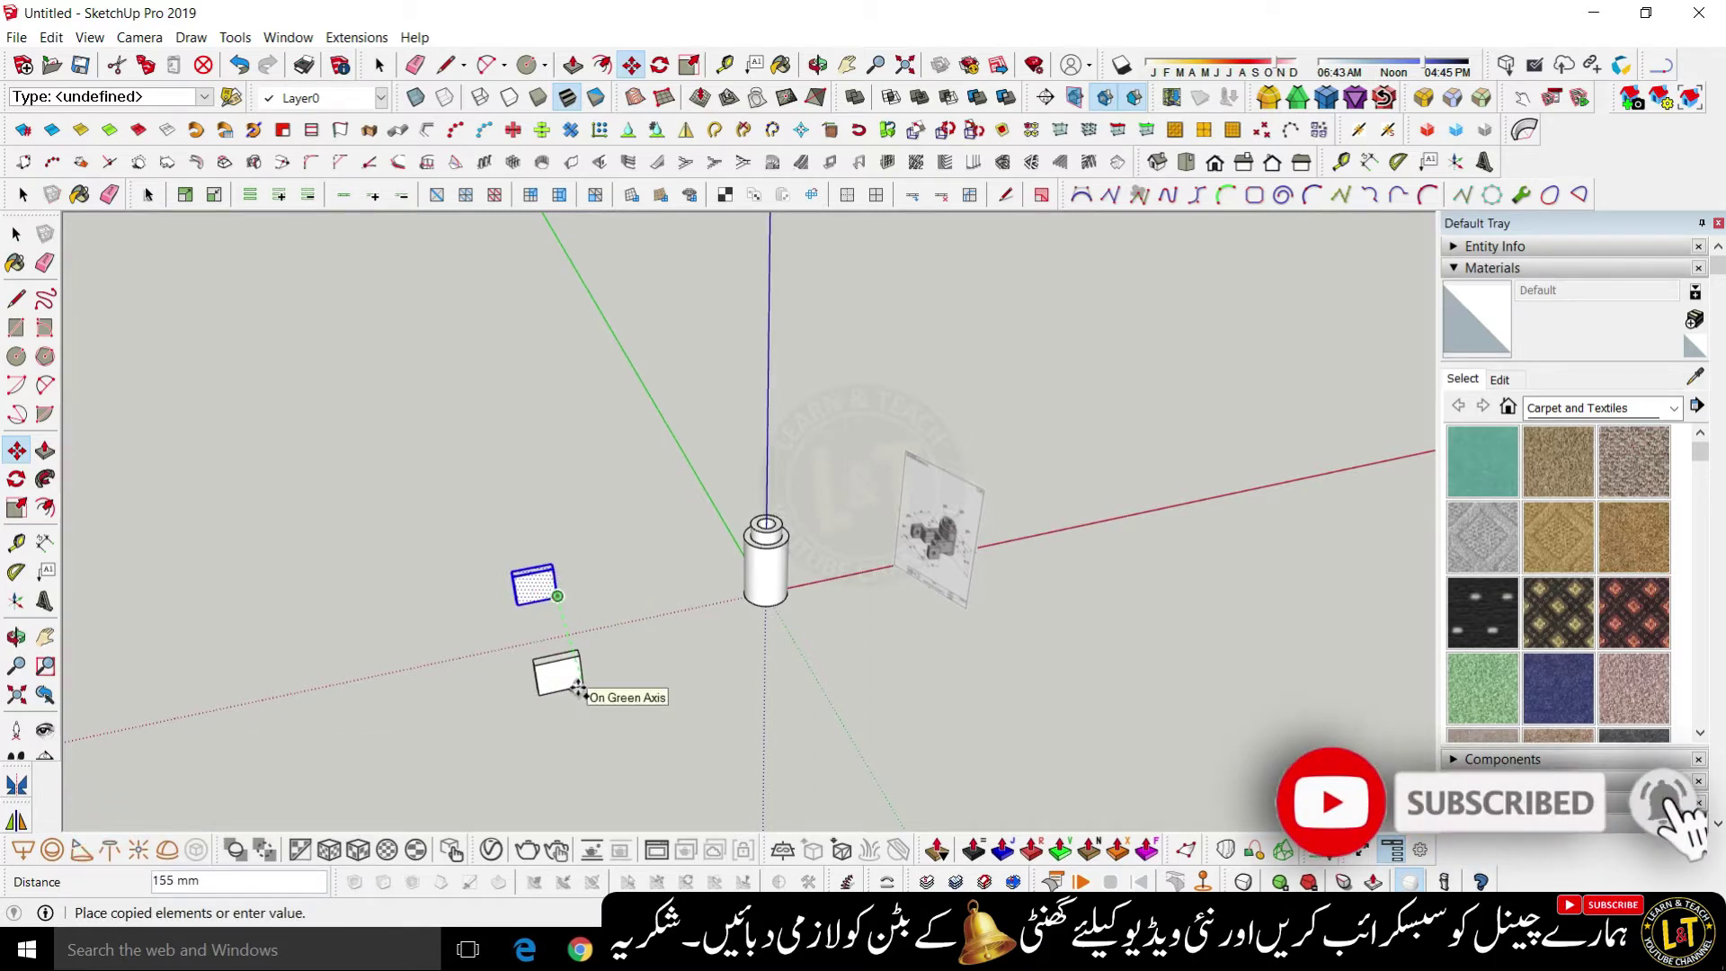
text(70)
key(Return)
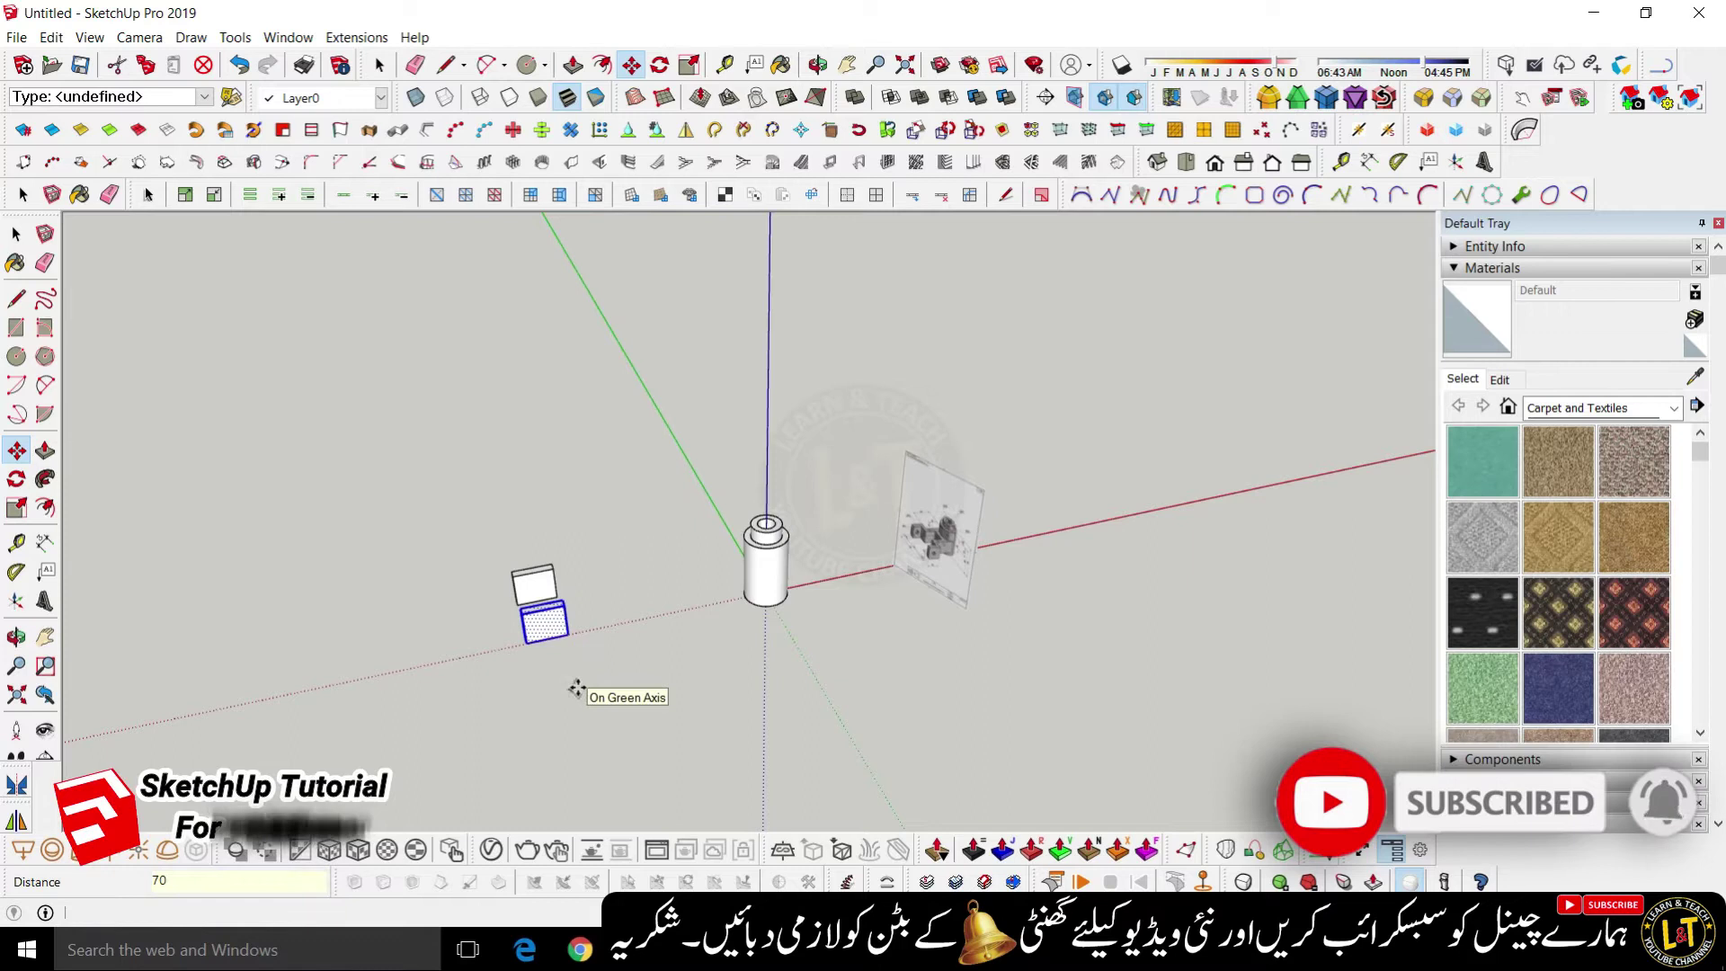
scroll(935, 539, up, 10)
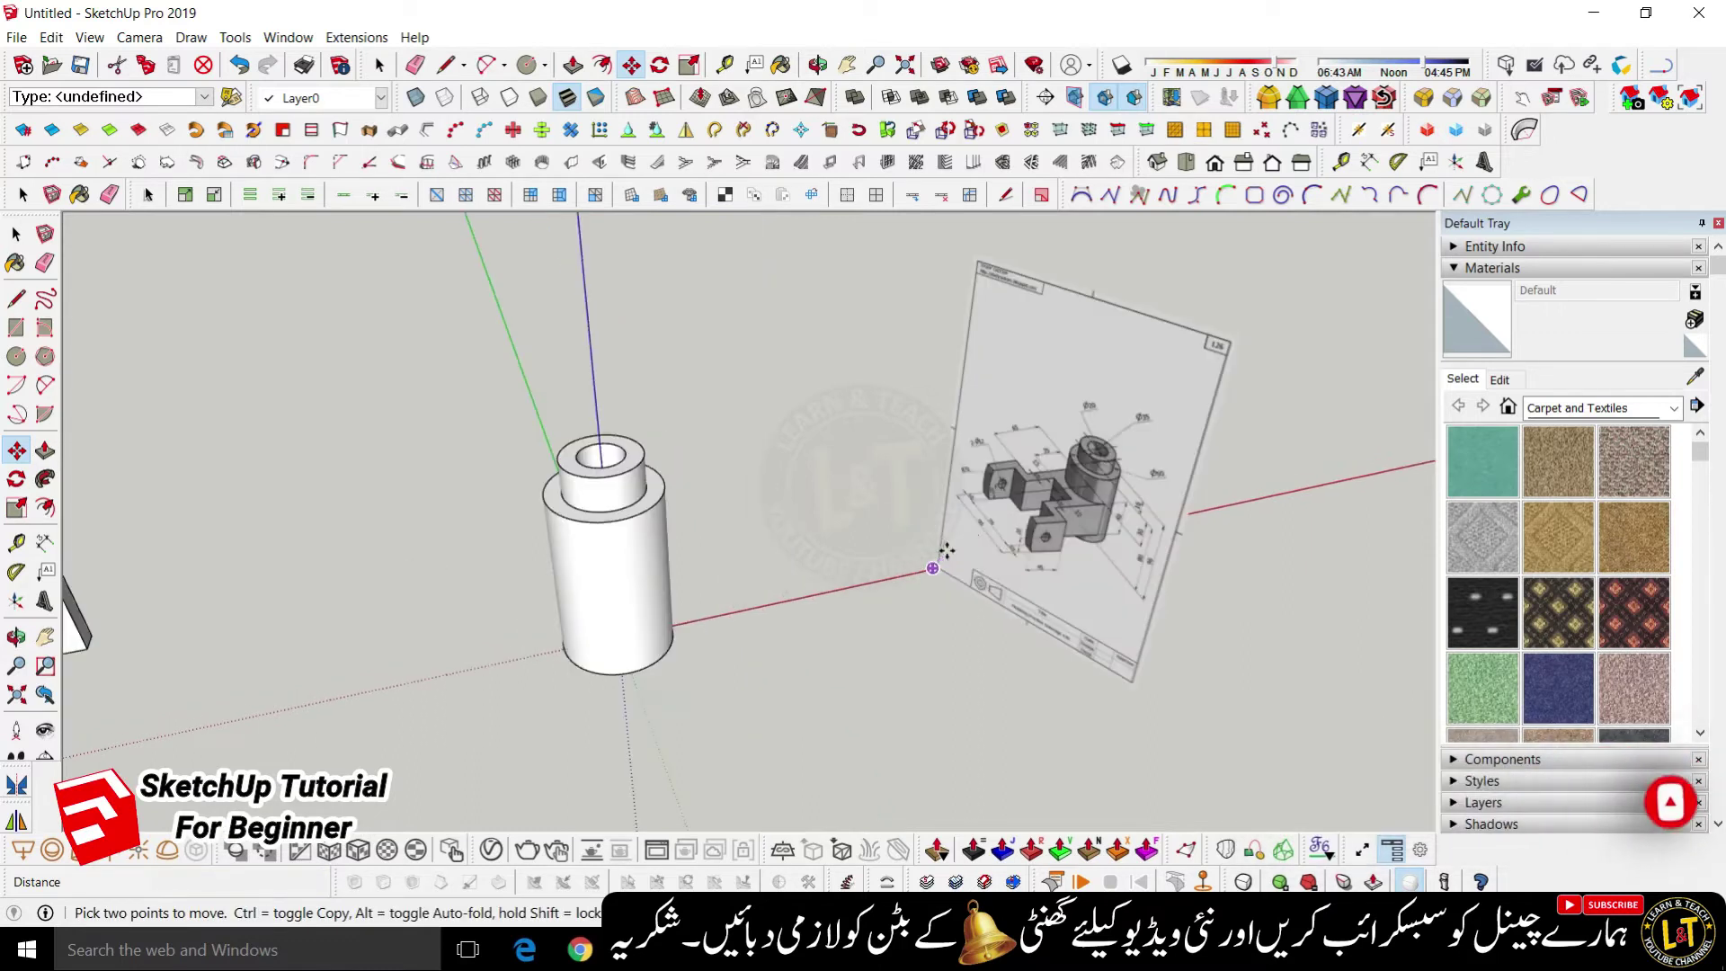
scroll(1030, 492, up, 3)
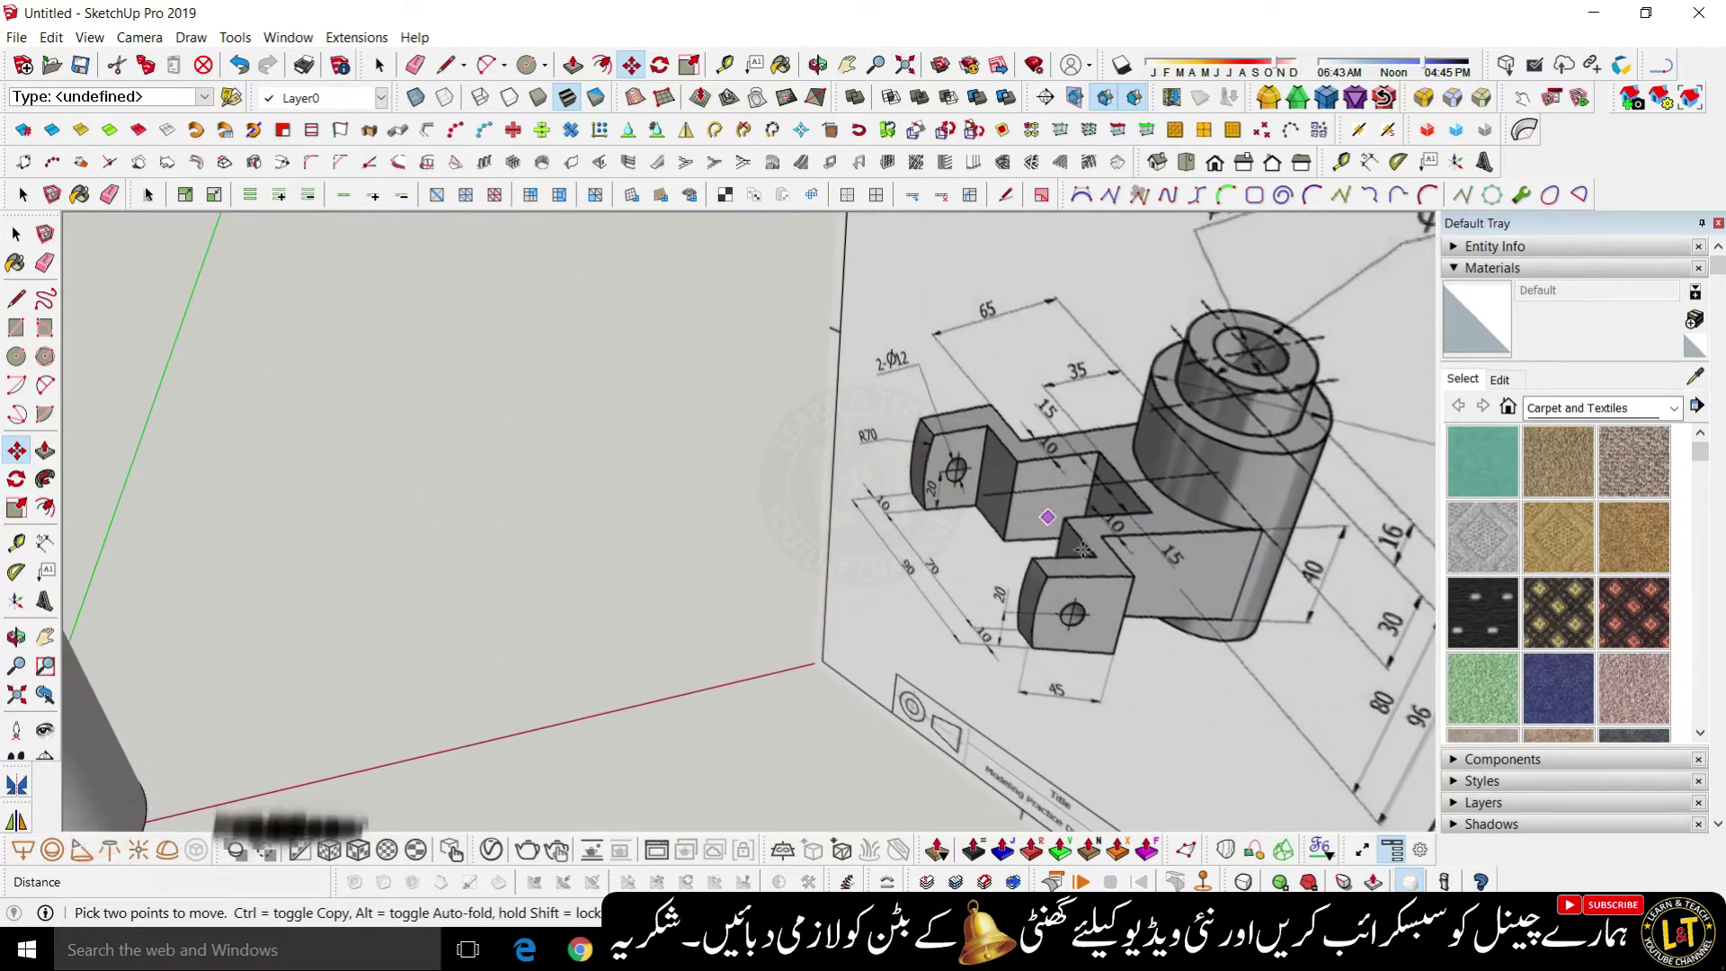
scroll(1105, 645, down, 5)
scroll(396, 735, down, 5)
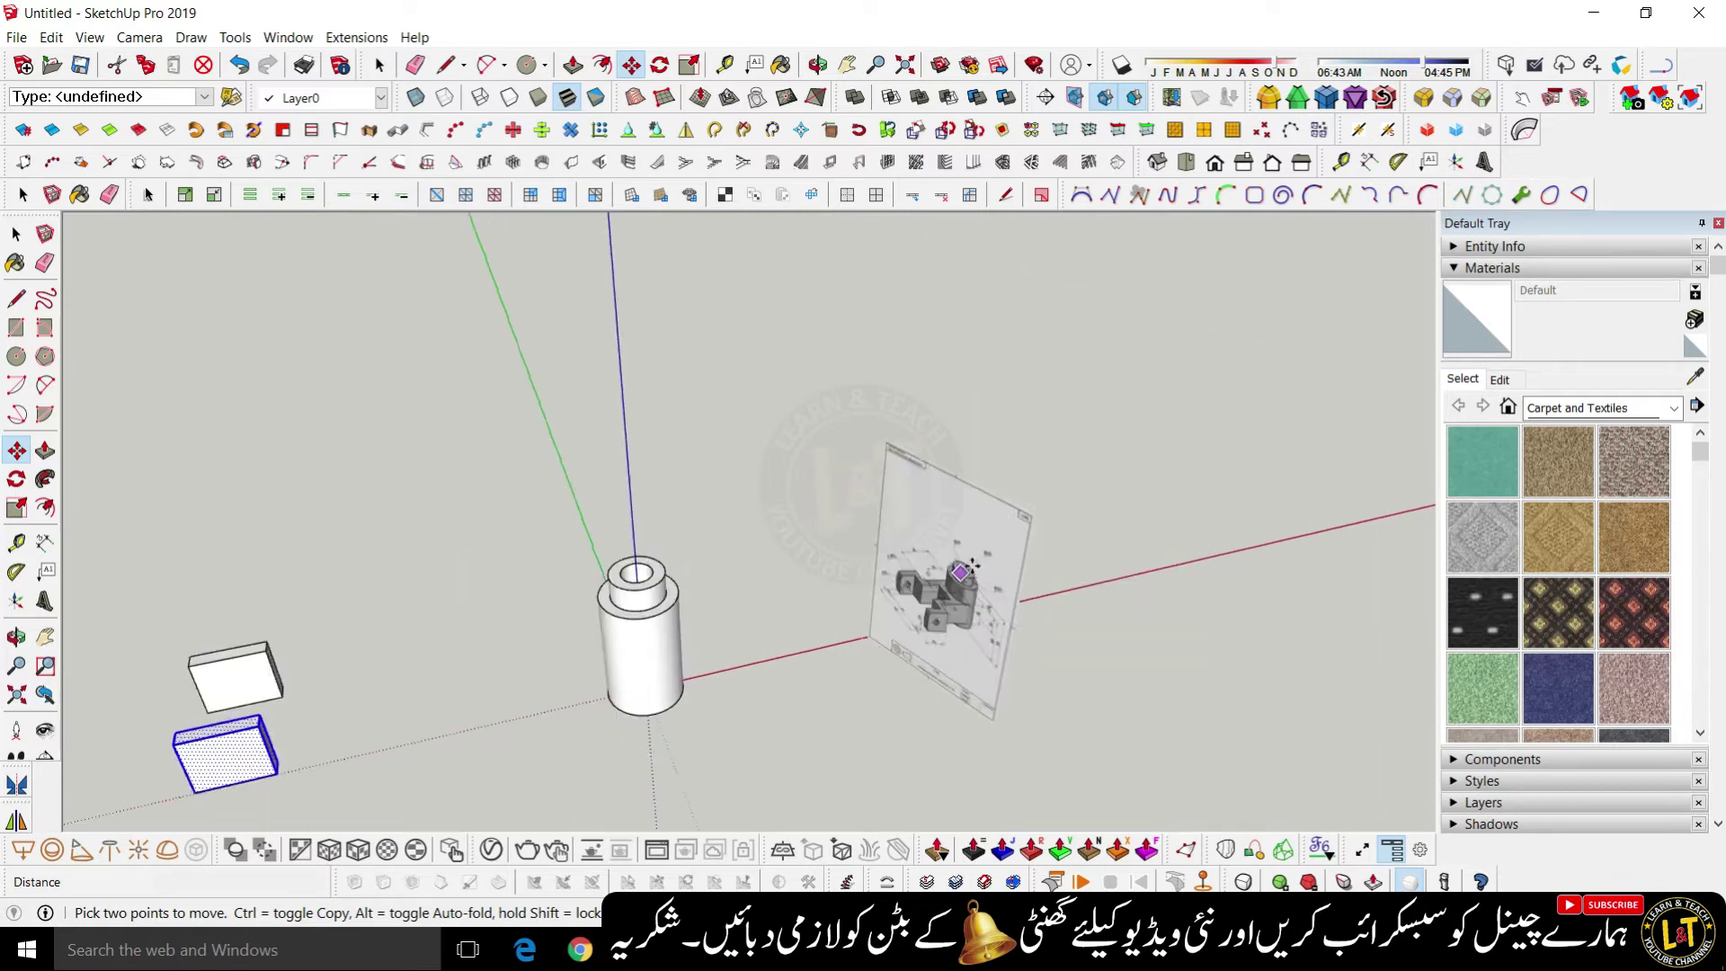
- Try to dimension the gap between the two fork end blocks, then undo the 70 mm block copy
key(space)
scroll(143, 735, up, 1)
scroll(277, 708, up, 2)
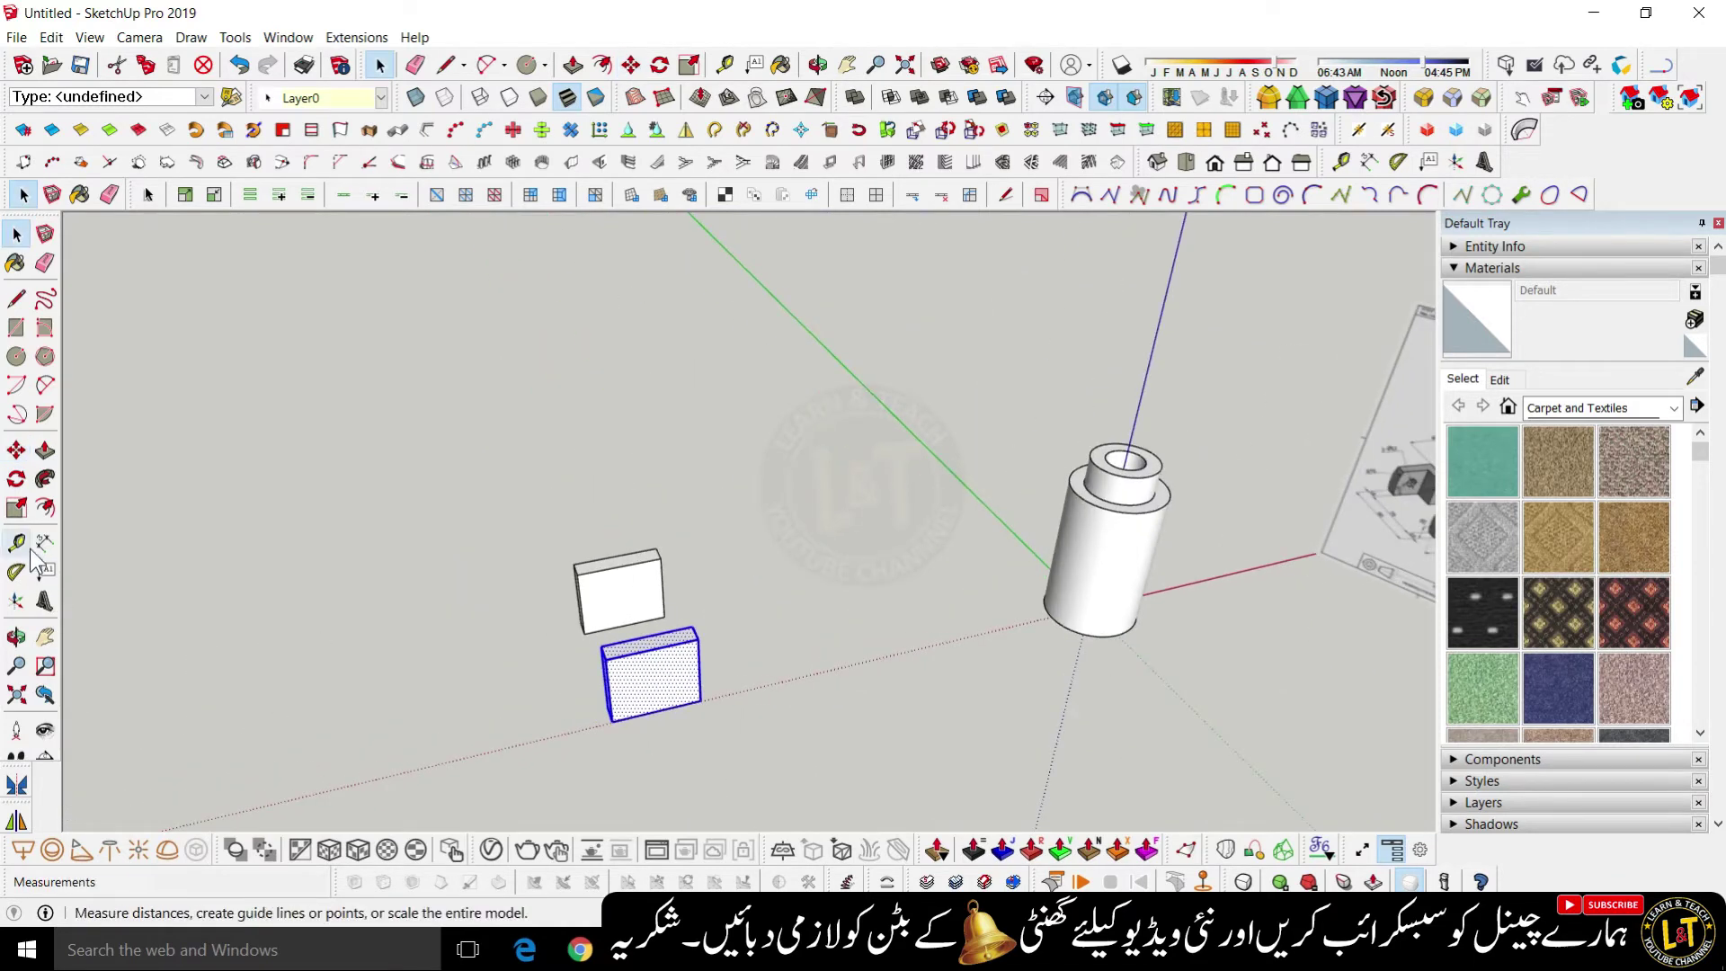
click(43, 545)
click(584, 575)
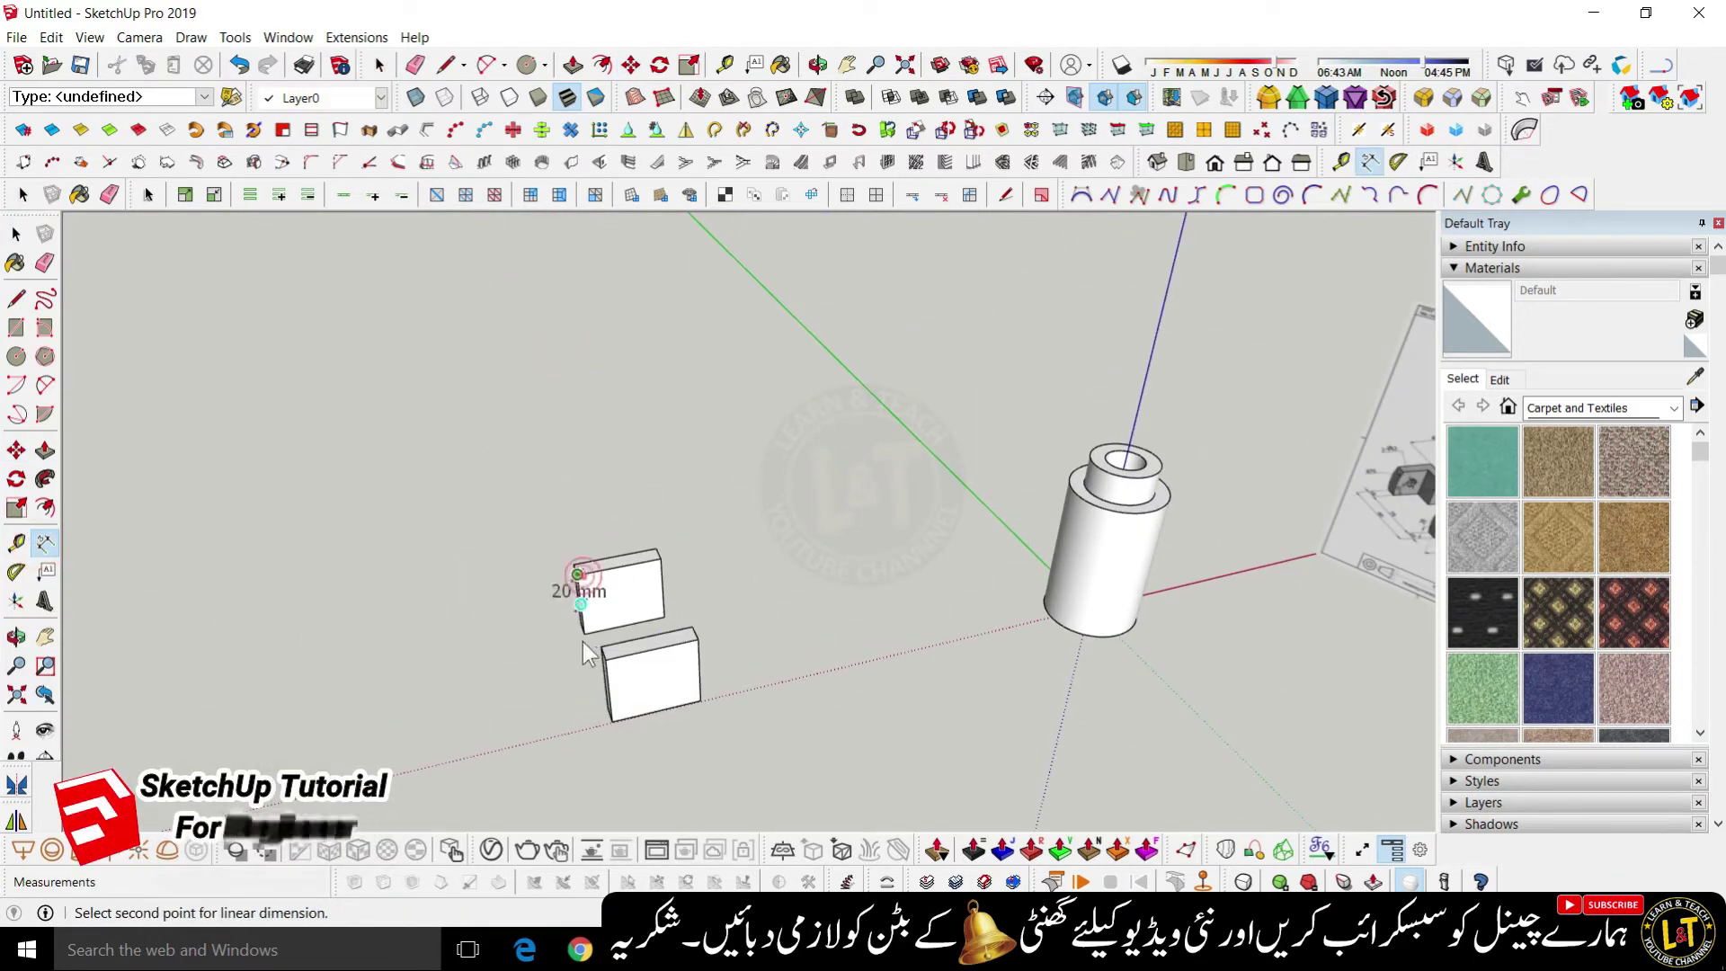
click(601, 645)
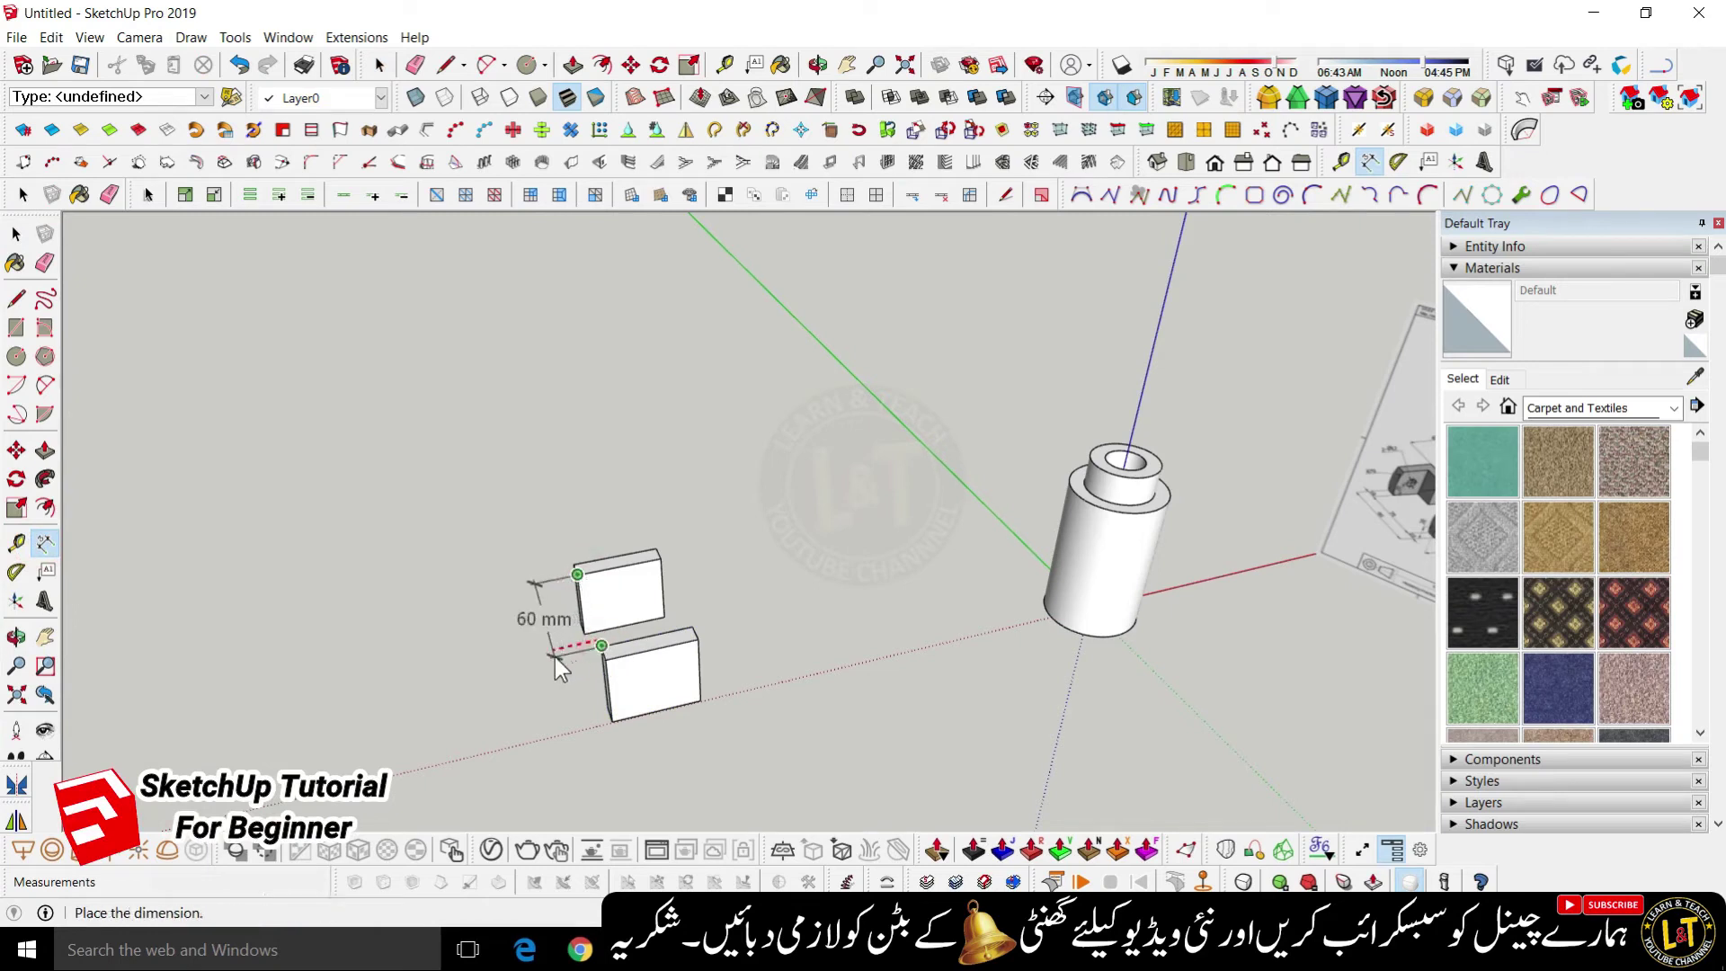
key(ctrl+z)
- Copy the whole fork end block 80 mm along the green axis toward the red axis
key(space)
drag(520, 546, 698, 643)
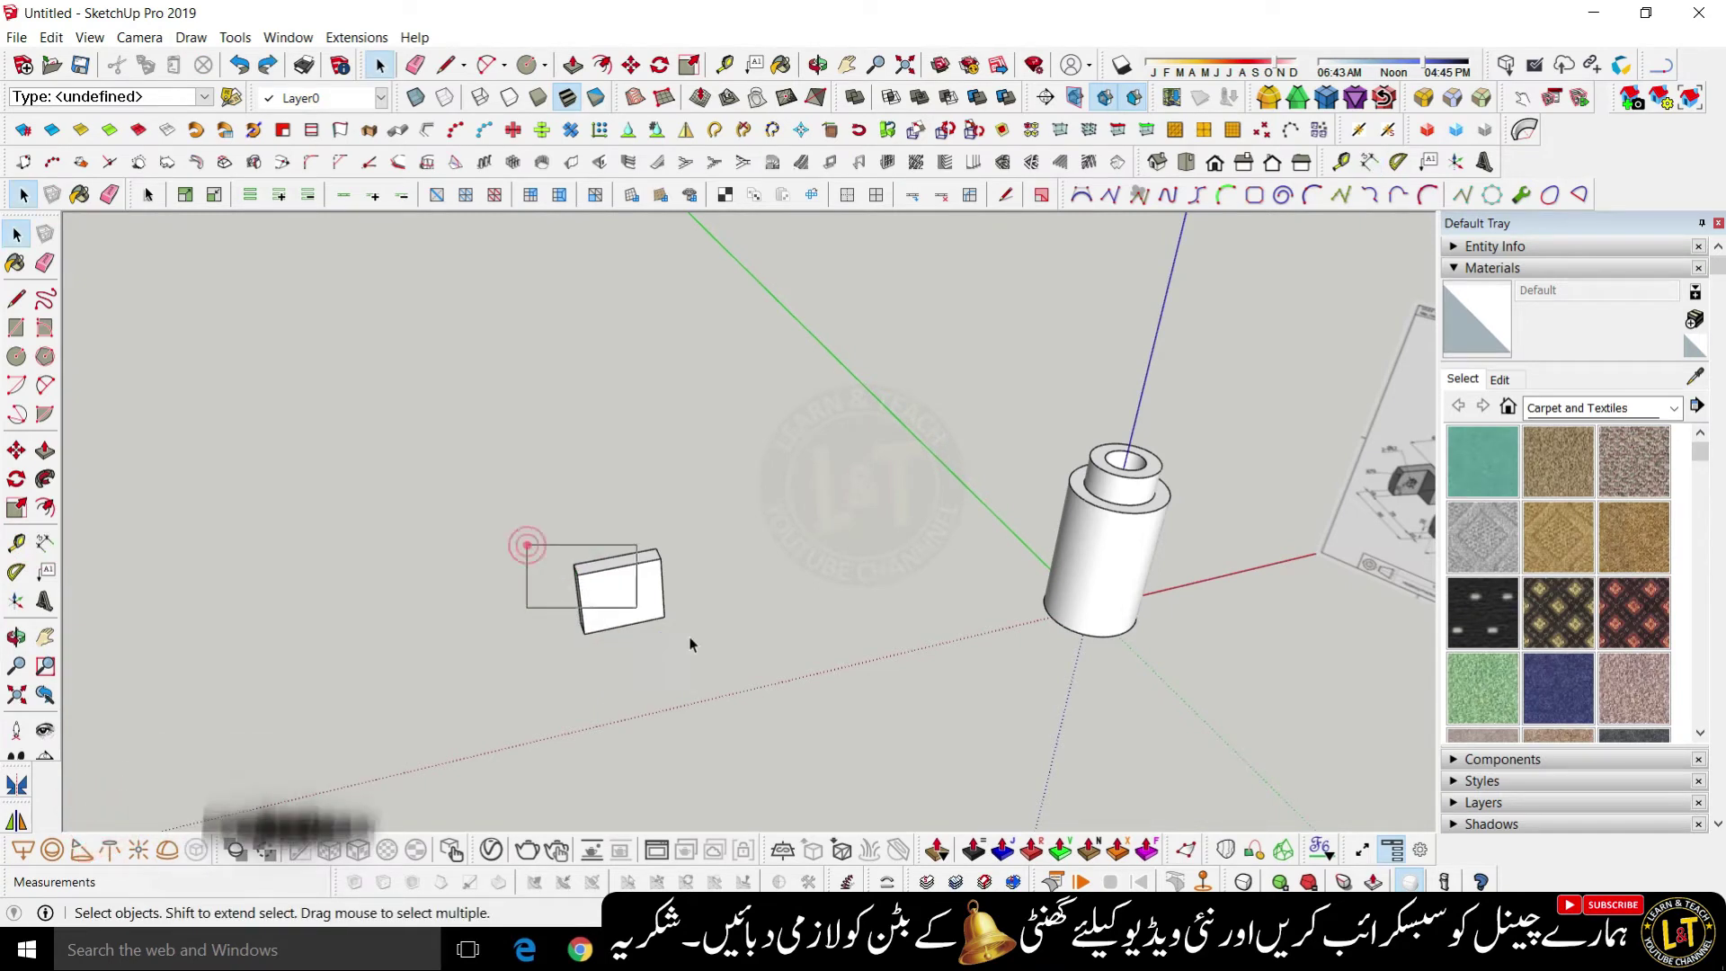
click(584, 633)
key(ctrl)
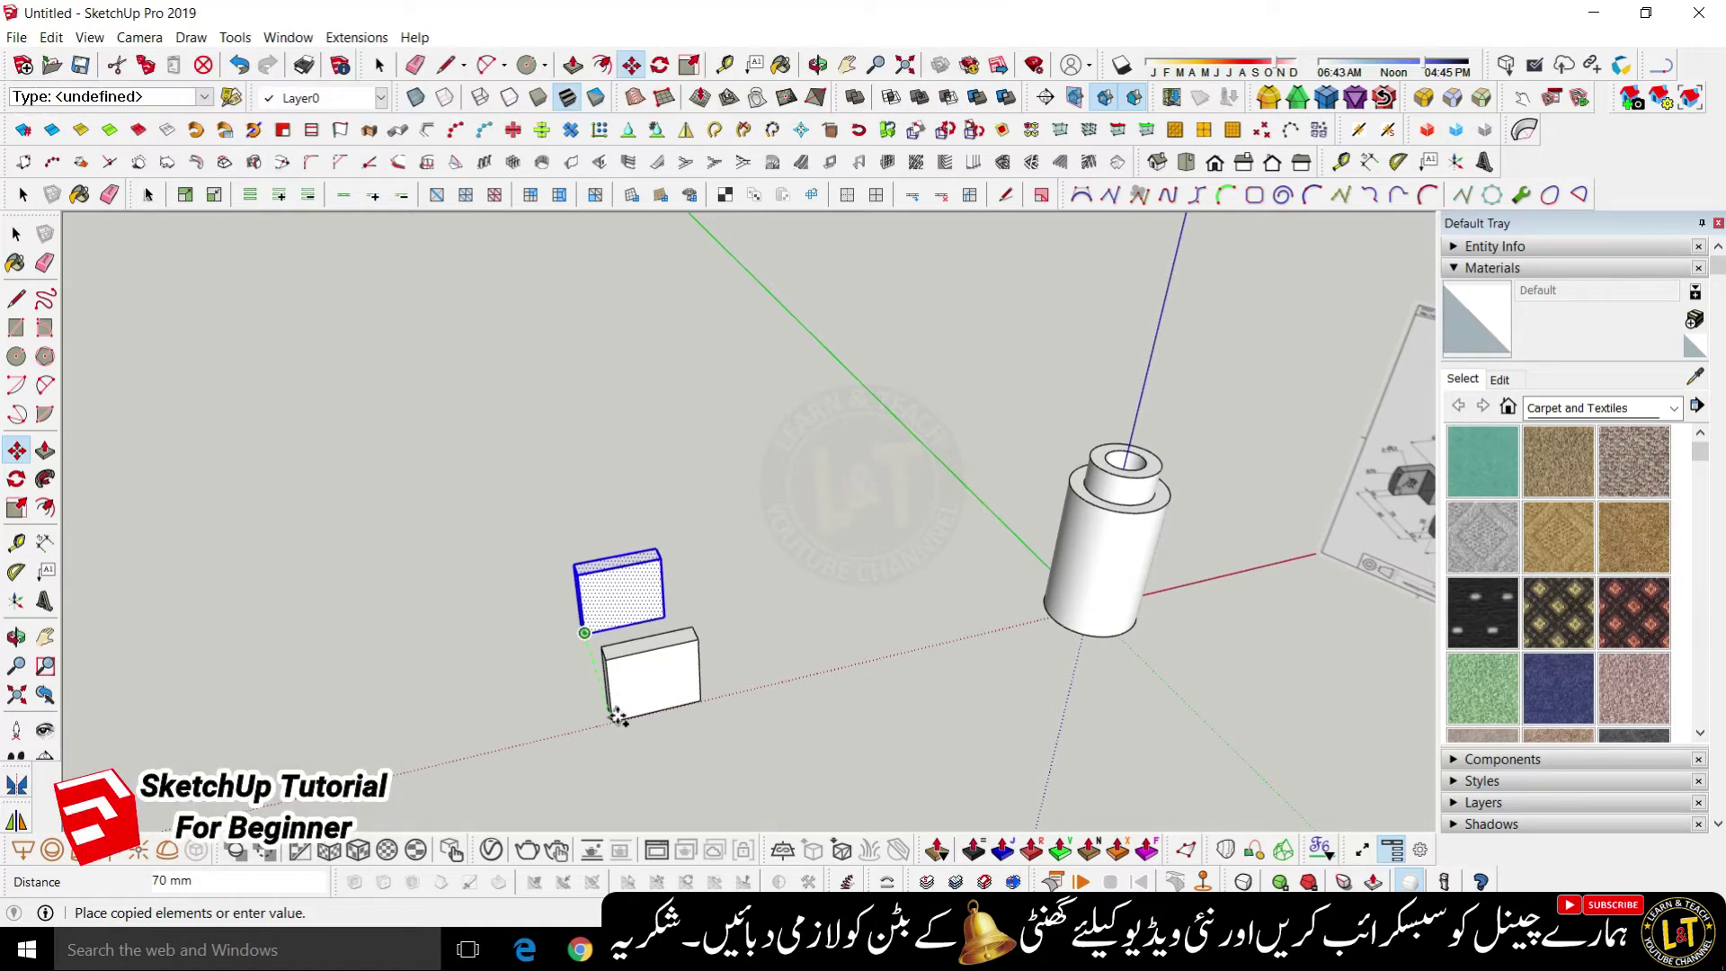
click(615, 732)
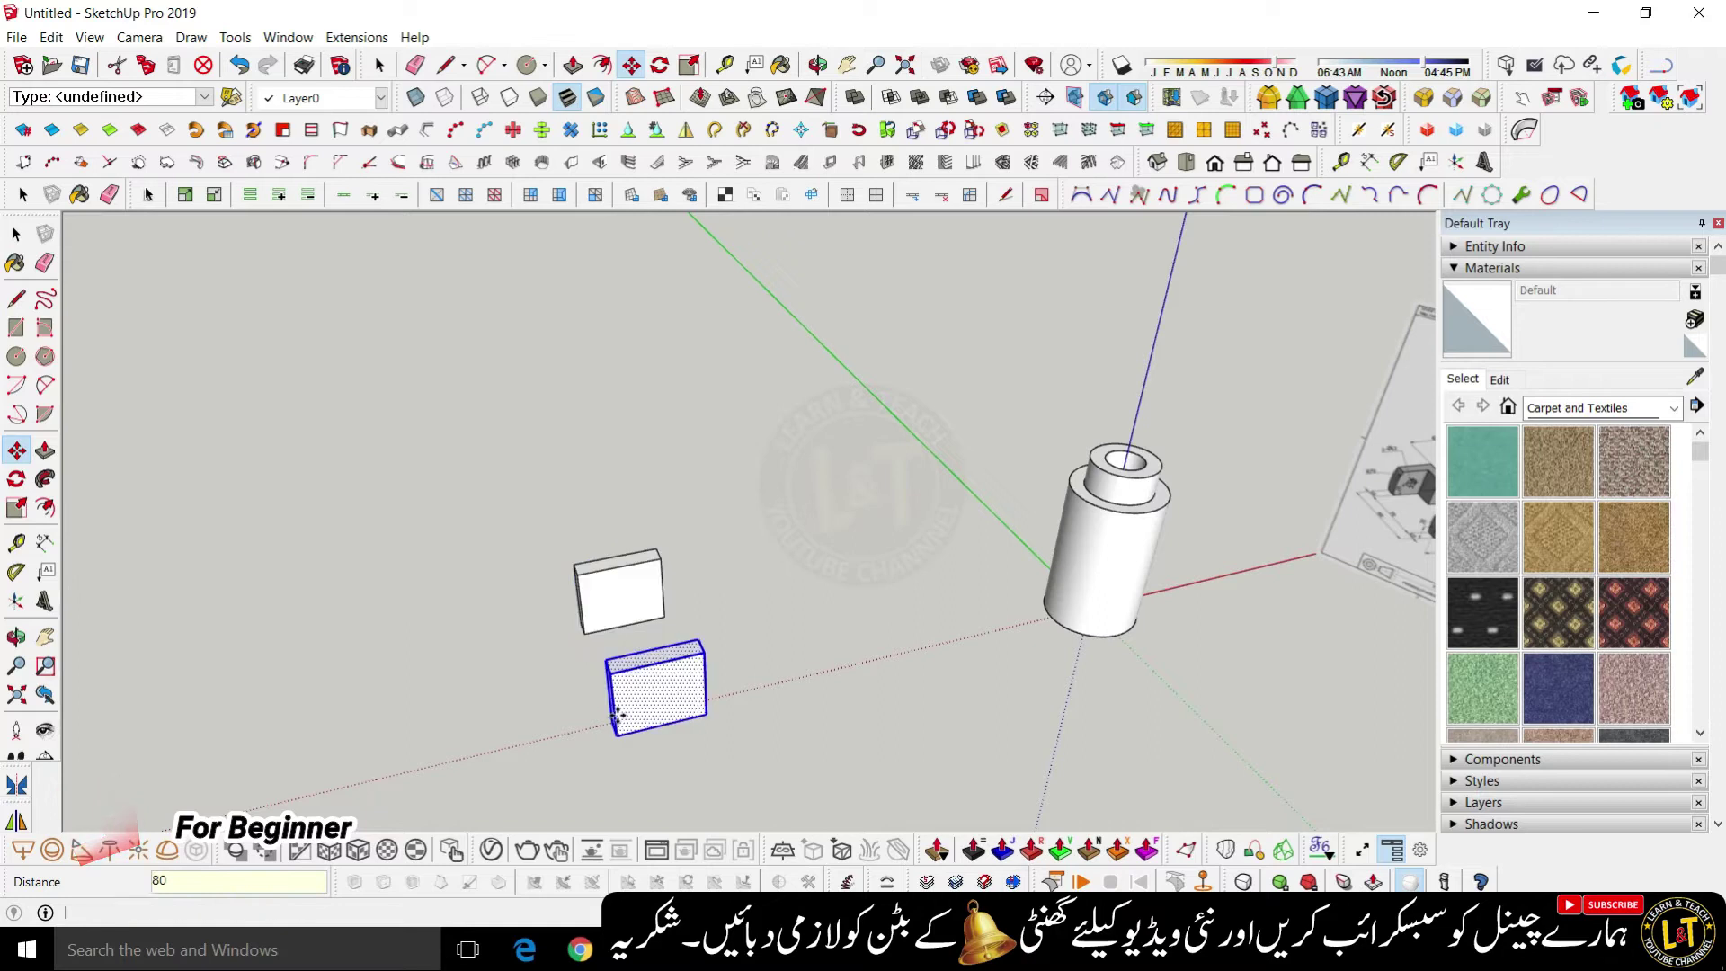
key(space)
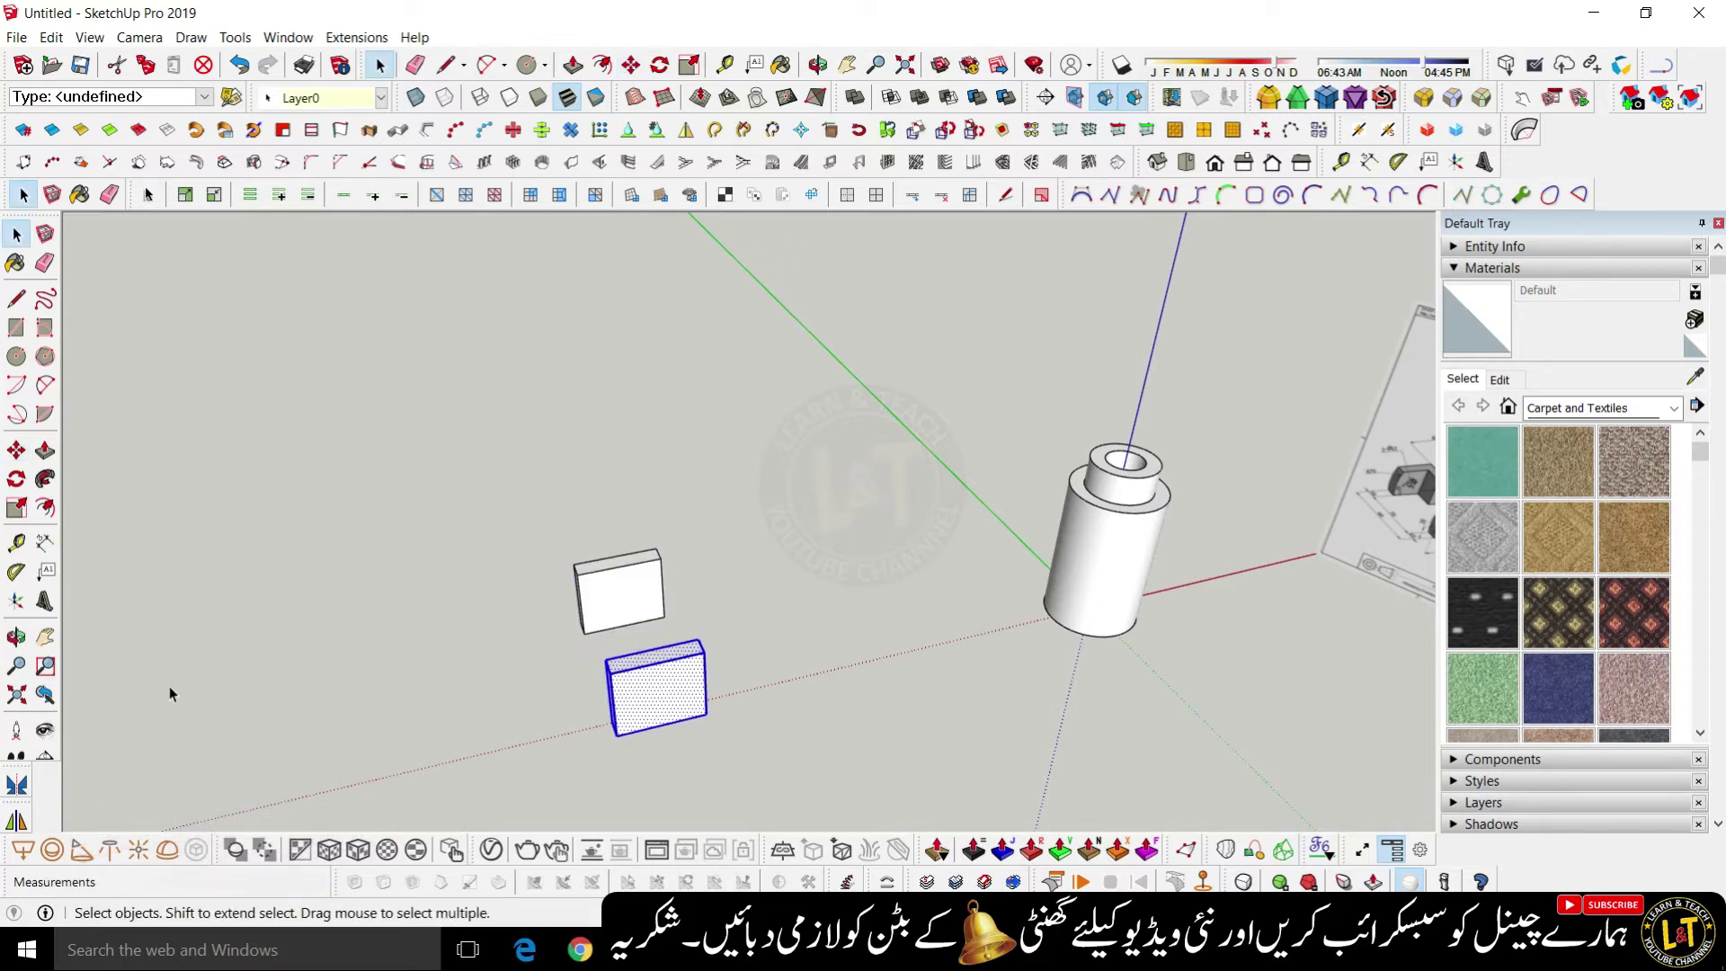
- Add a linear dimension for the inner gap between the facing sides of the two fork end blocks
click(45, 544)
click(577, 575)
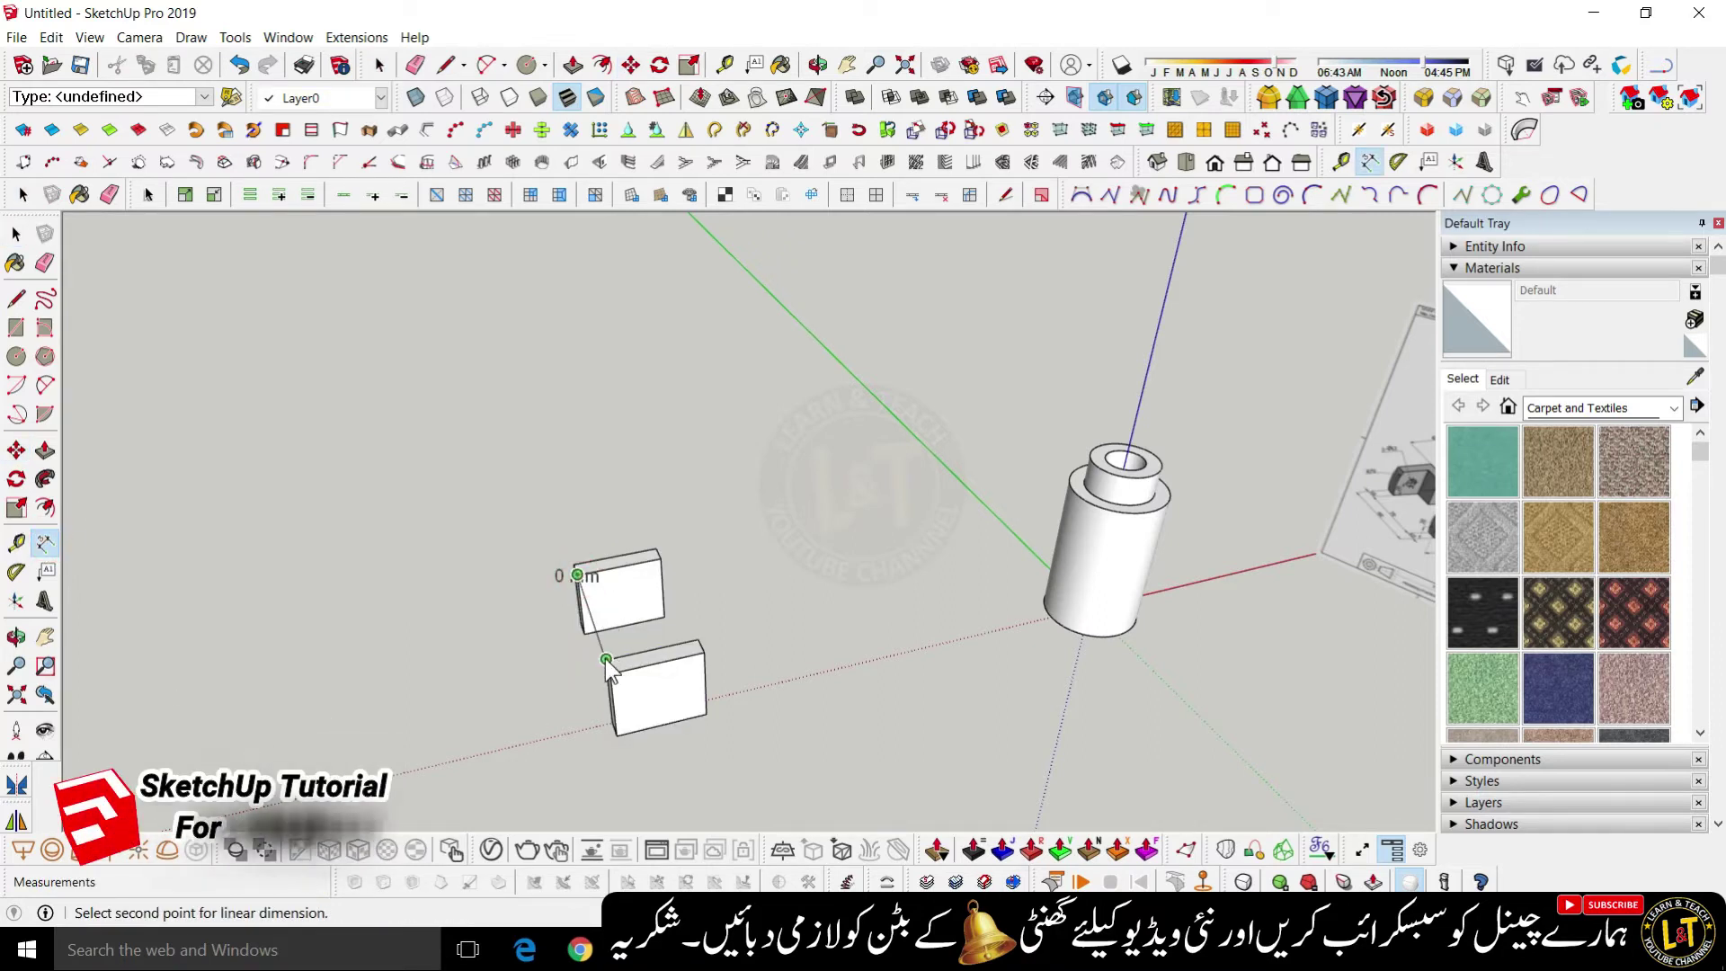
click(607, 666)
click(607, 666)
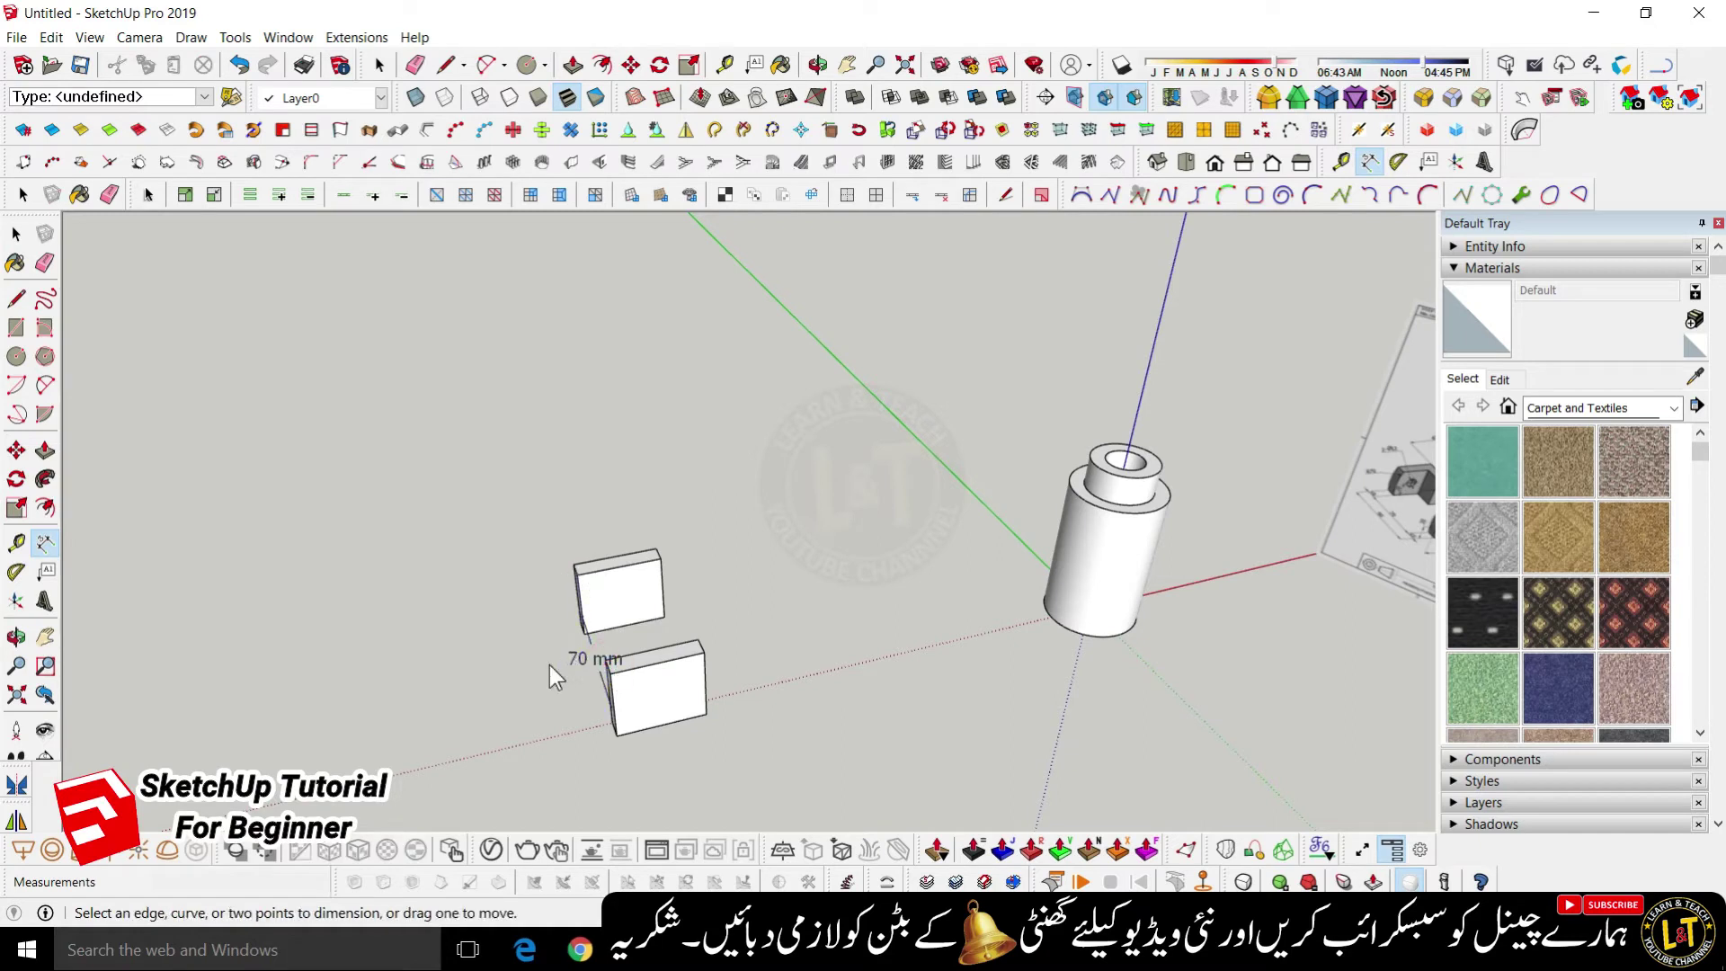
- Add a linear dimension for the overall width between the outer faces of the two fork end blocks
mouse_move(836, 689)
middle_down()
mouse_move(533, 735)
mouse_move(1277, 539)
mouse_move(1011, 552)
mouse_move(1015, 534)
middle_up()
scroll(1011, 553, up, 6)
scroll(1016, 534, down, 8)
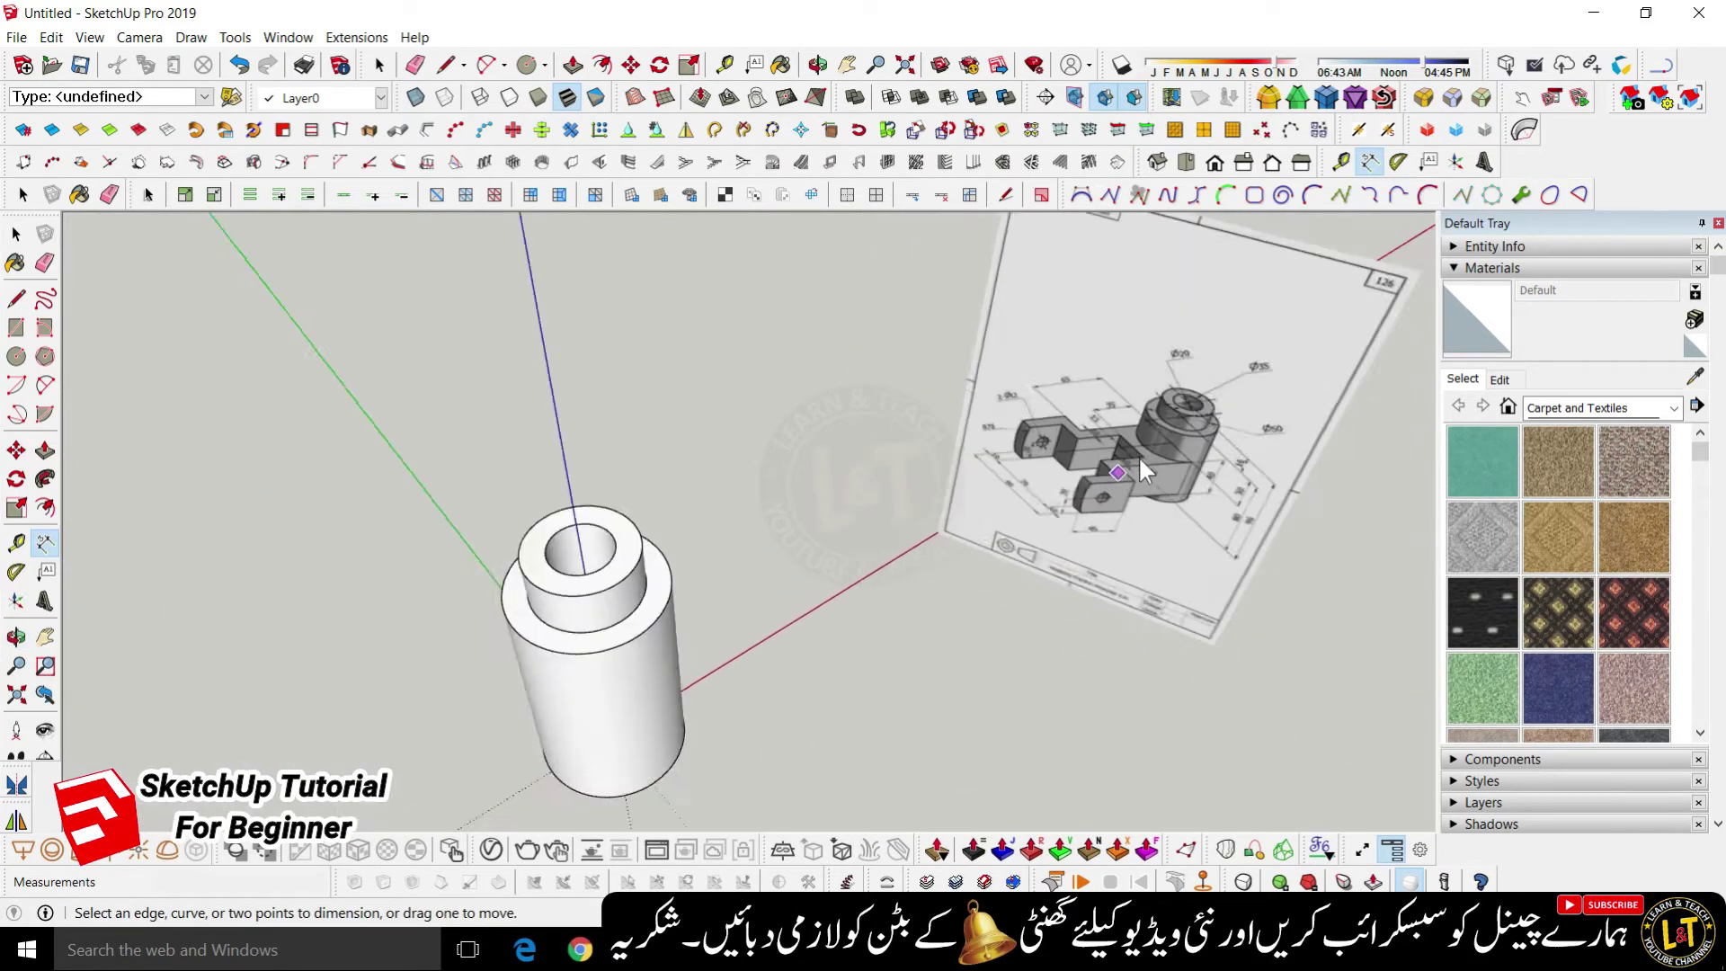
scroll(1222, 266, down, 6)
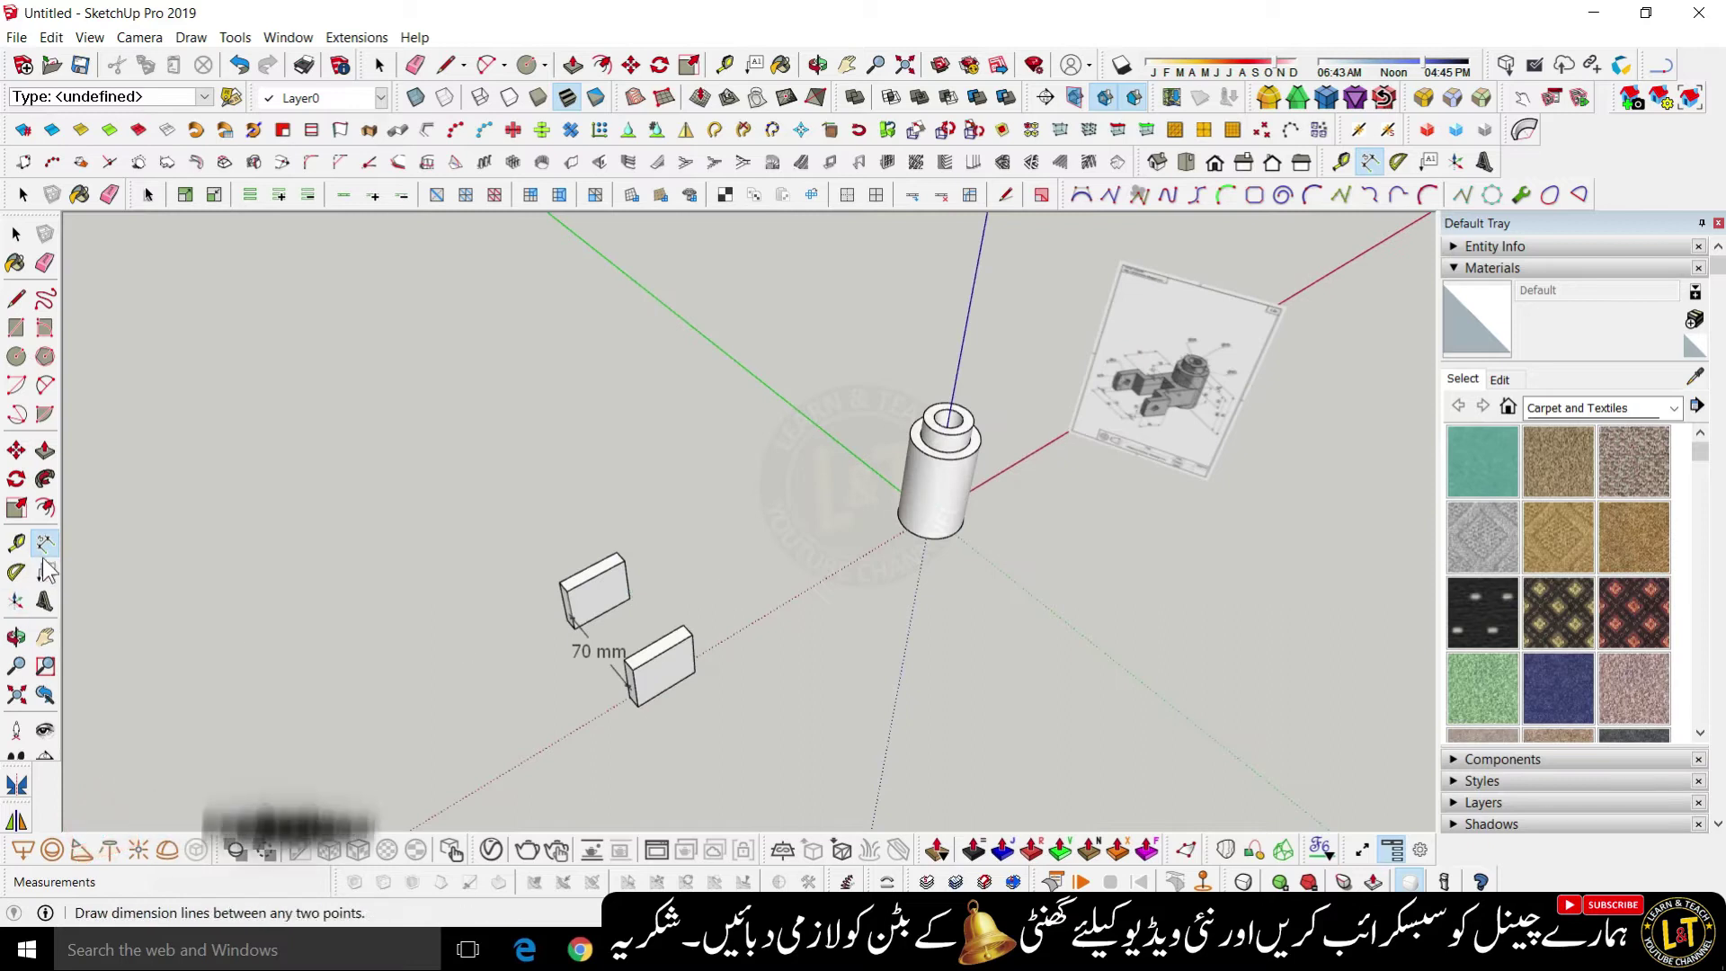
scroll(593, 638, up, 3)
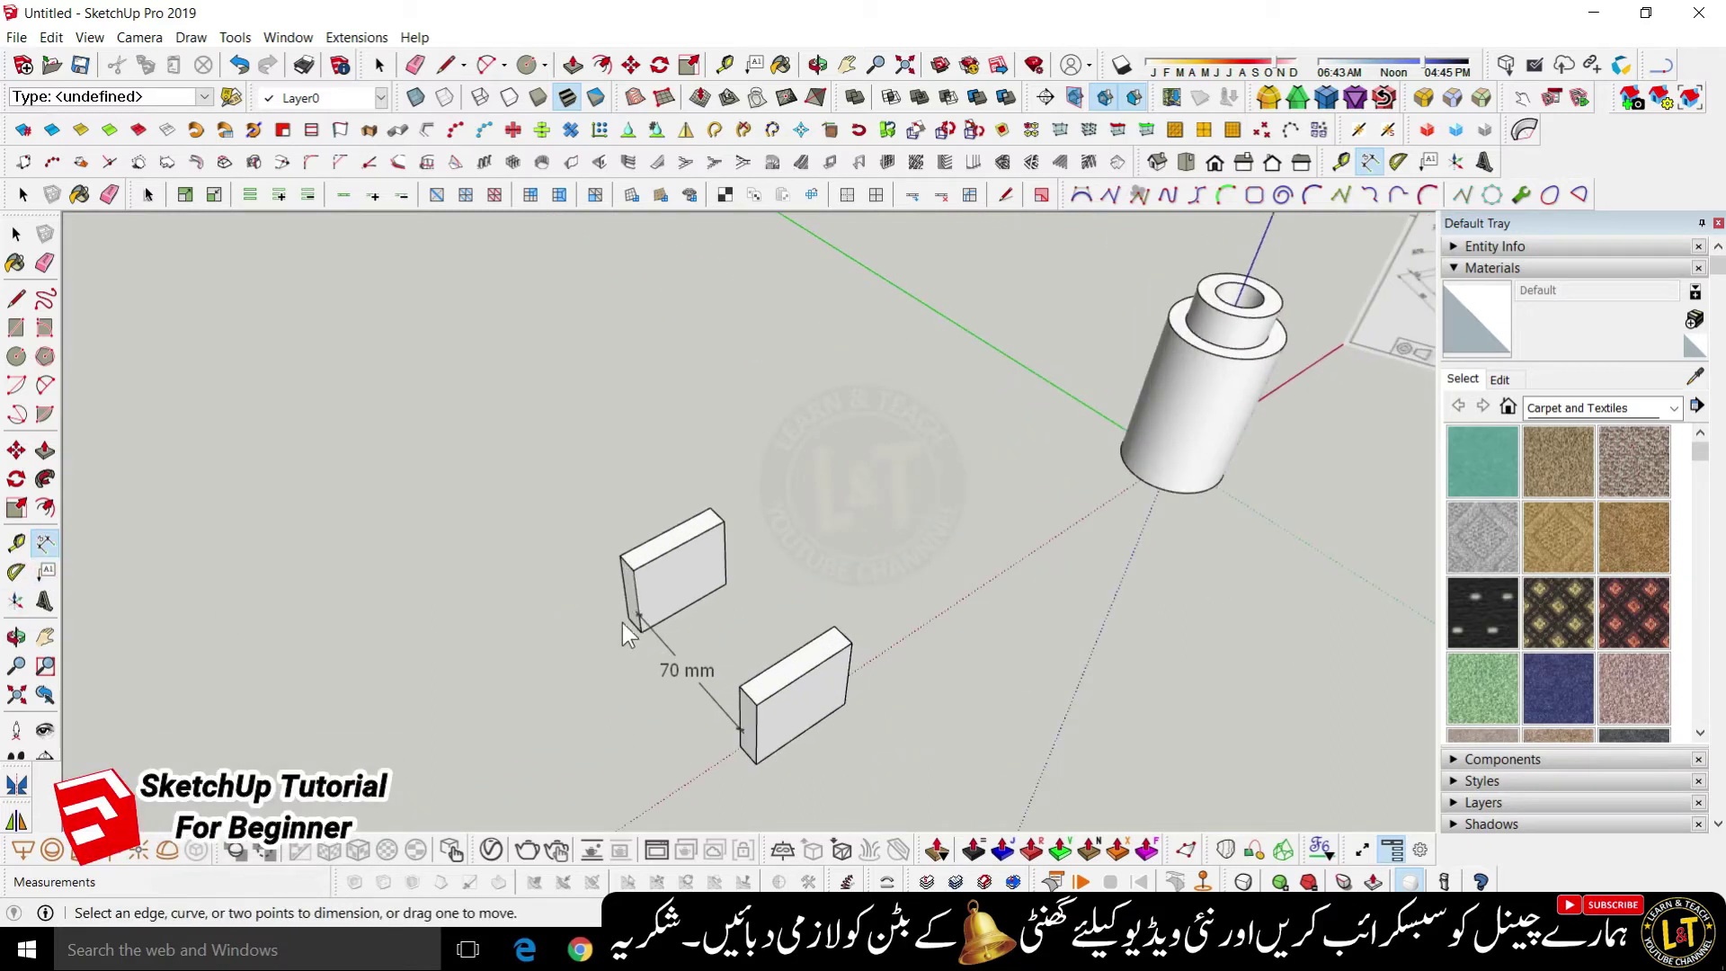
click(753, 763)
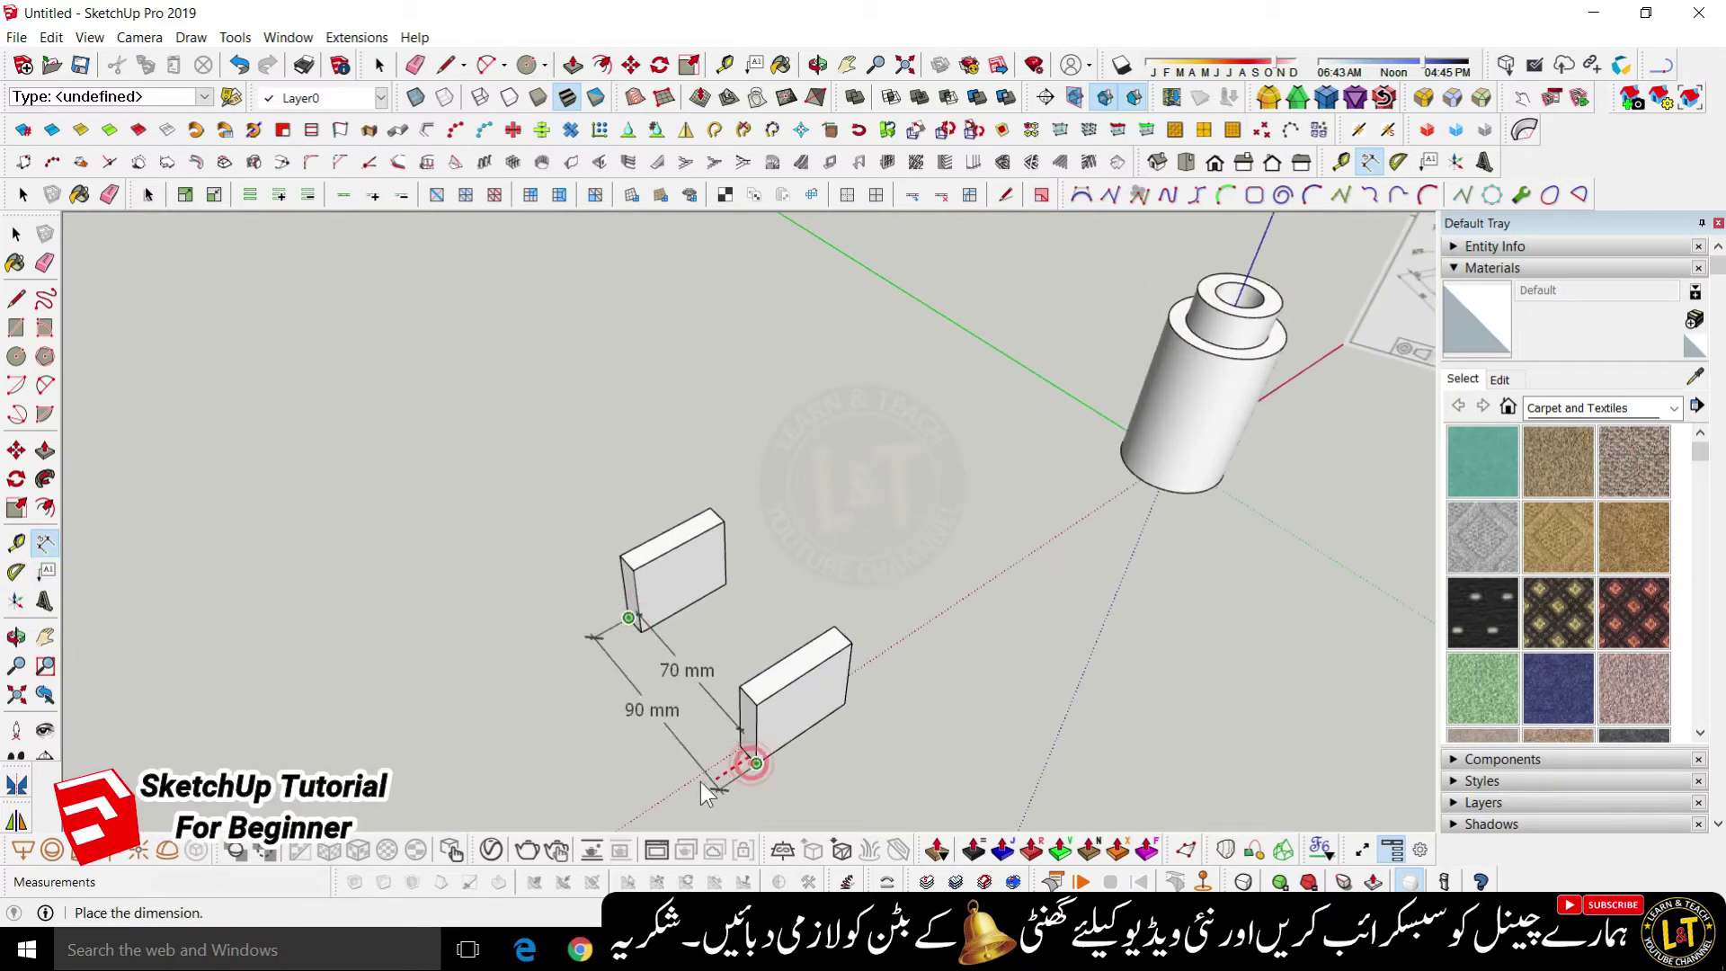
click(640, 770)
- Study the fork's connecting arms on the reference drawing, including the wall thicknesses, slot width and offsets toward the cylinder
scroll(647, 764, down, 3)
scroll(1240, 377, up, 6)
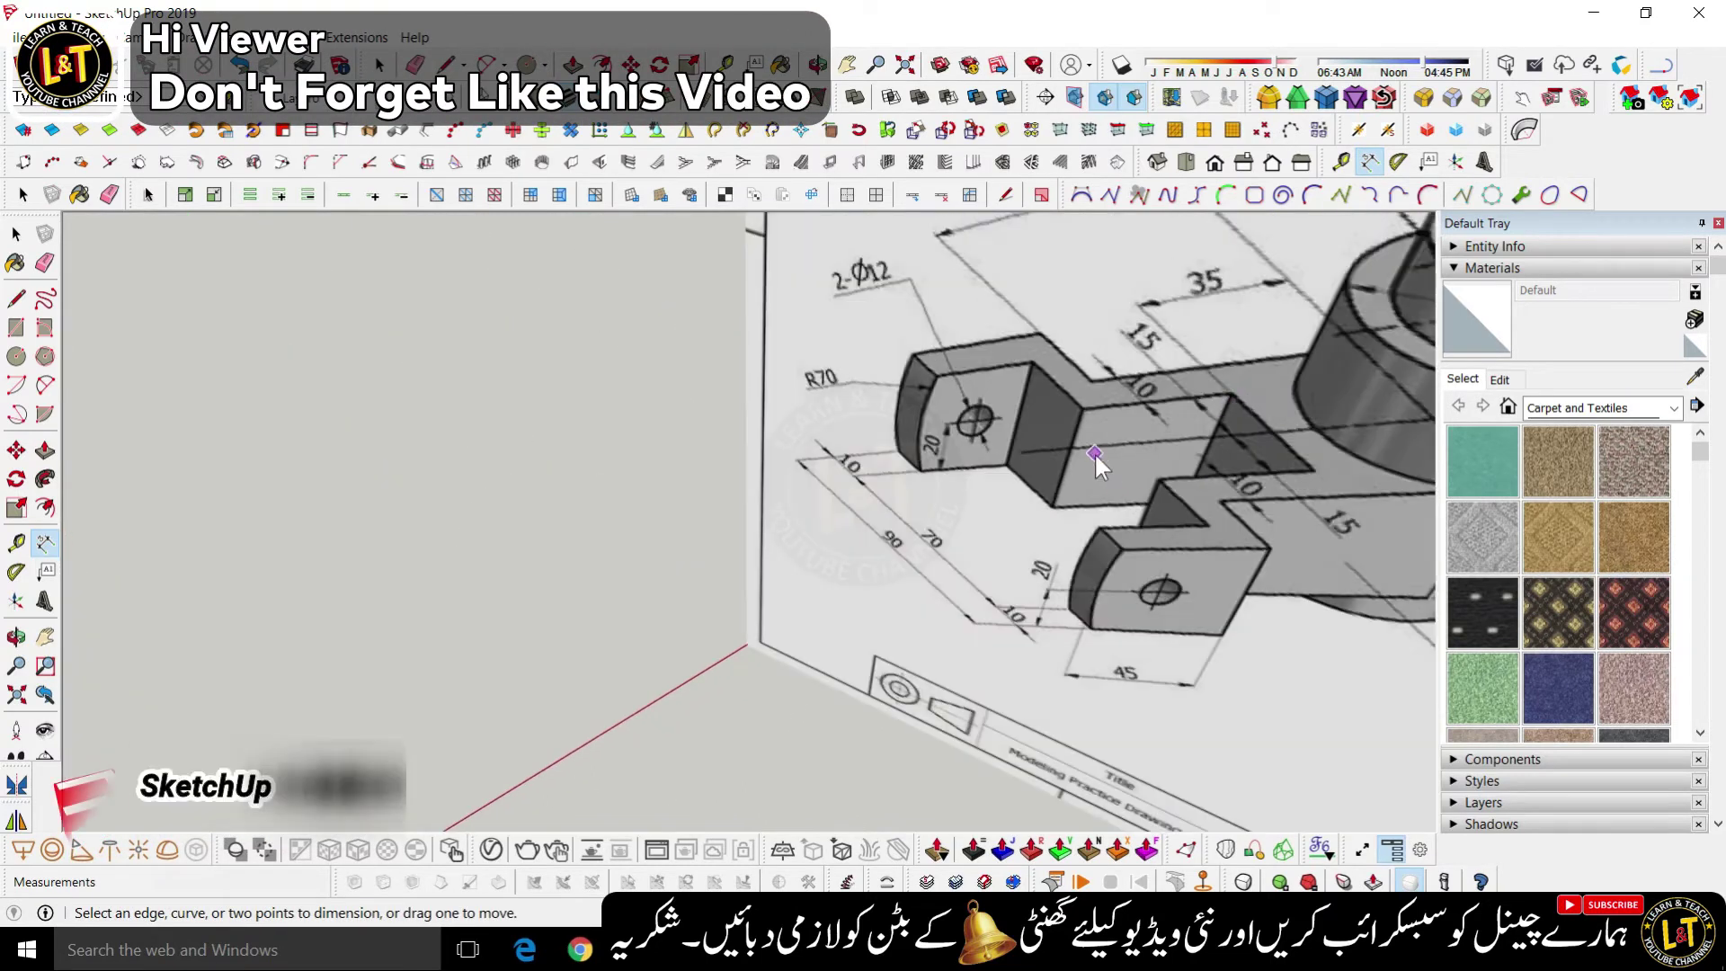
scroll(1240, 485, down, 2)
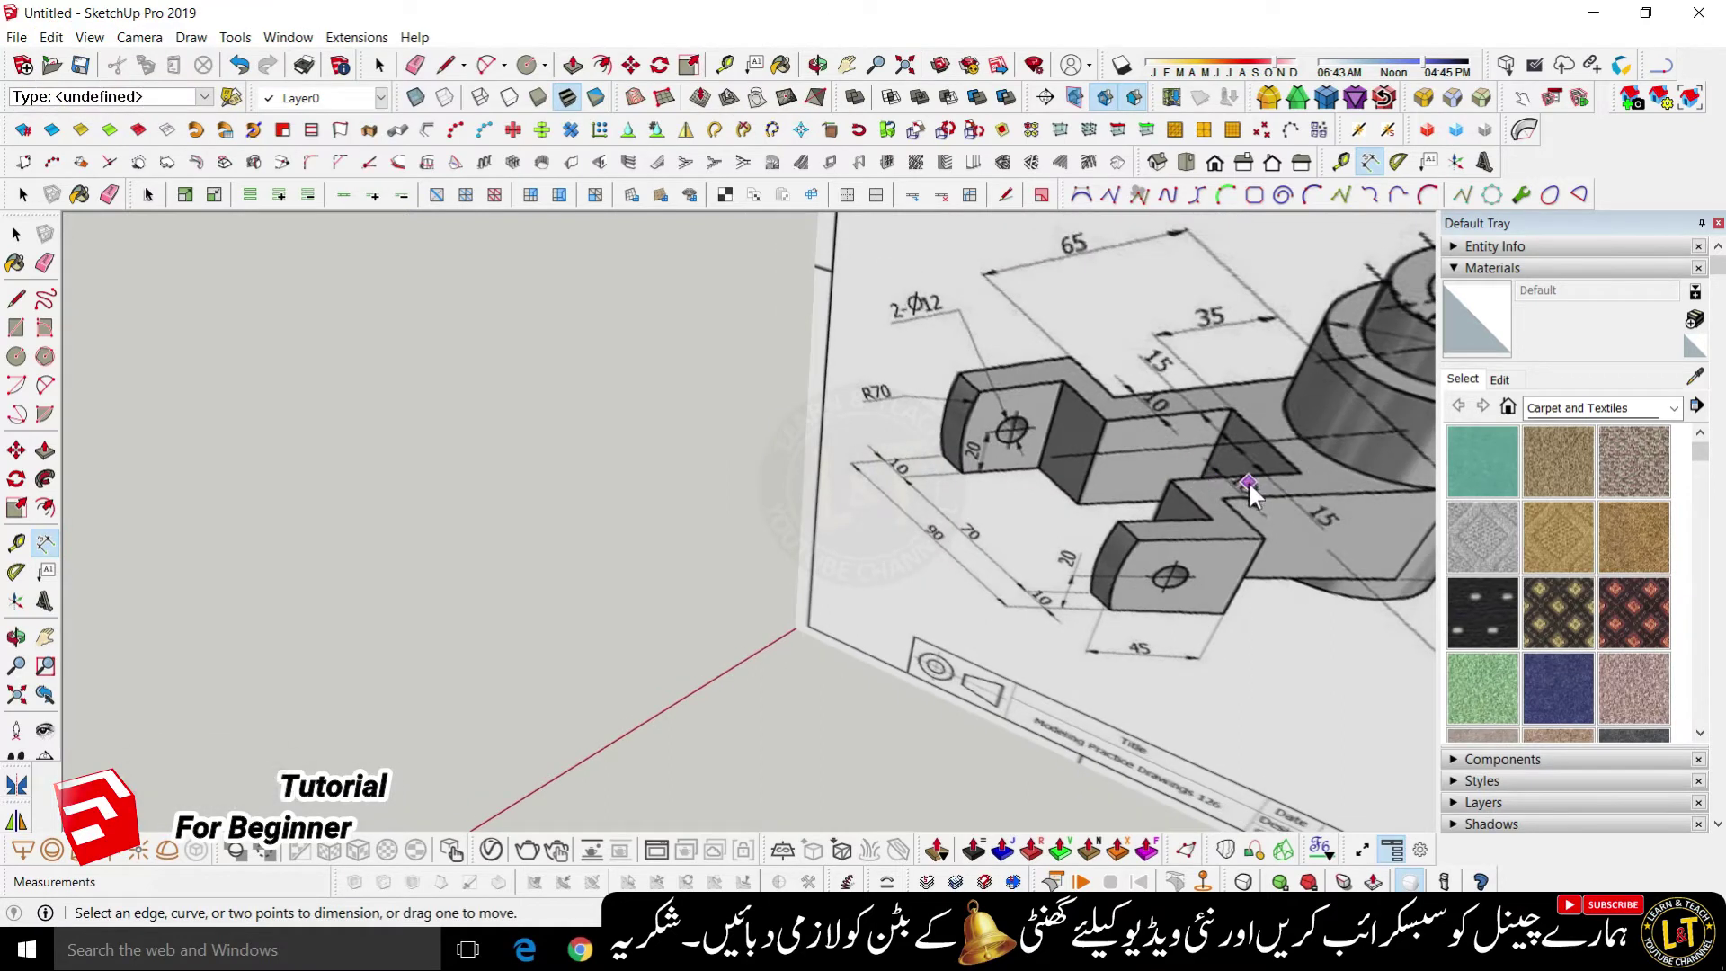
scroll(1248, 480, down, 3)
scroll(1248, 464, up, 4)
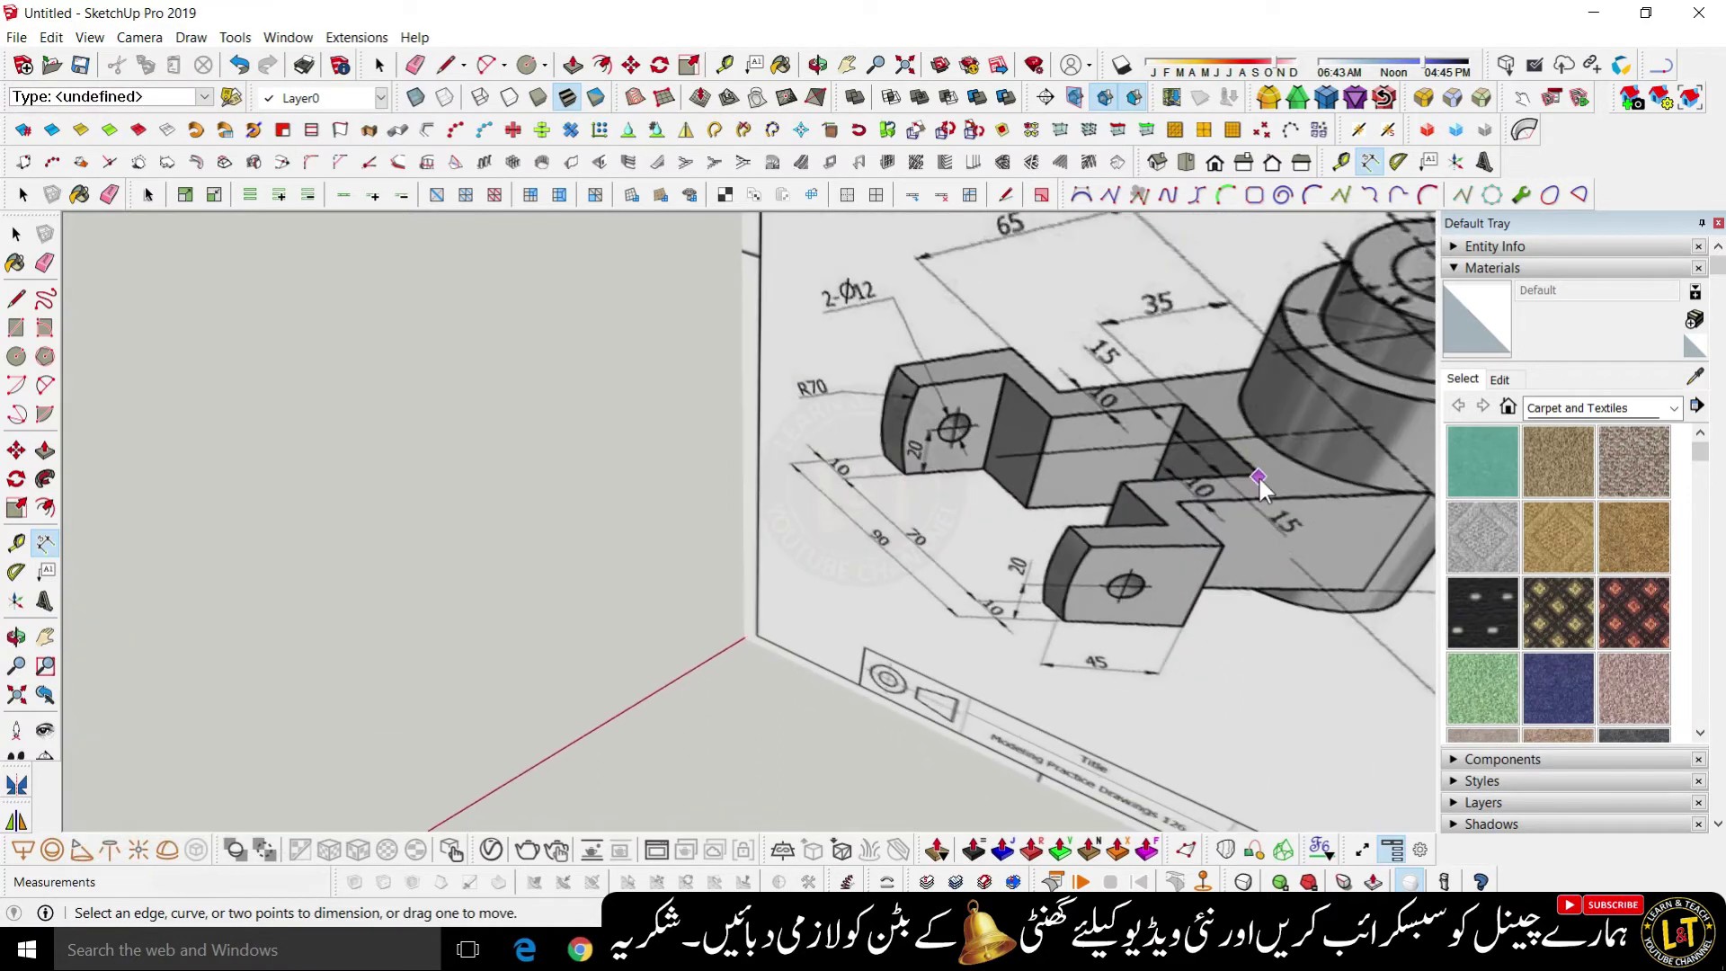
scroll(1258, 474, up, 2)
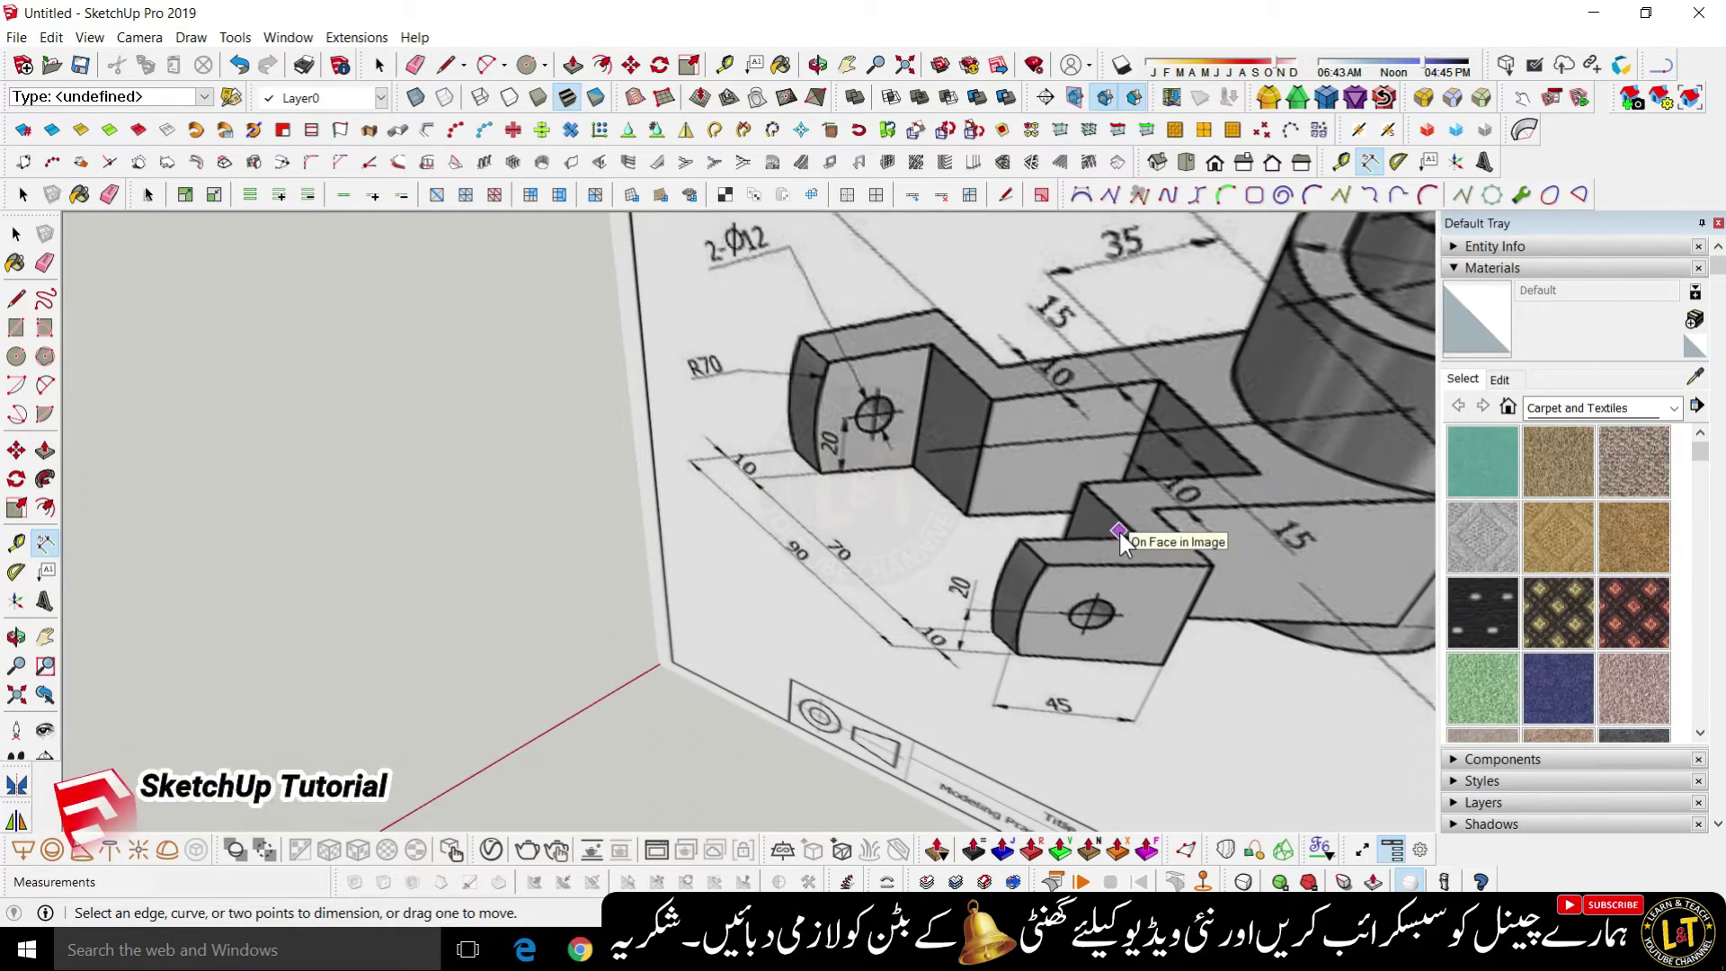
scroll(1106, 414, up, 2)
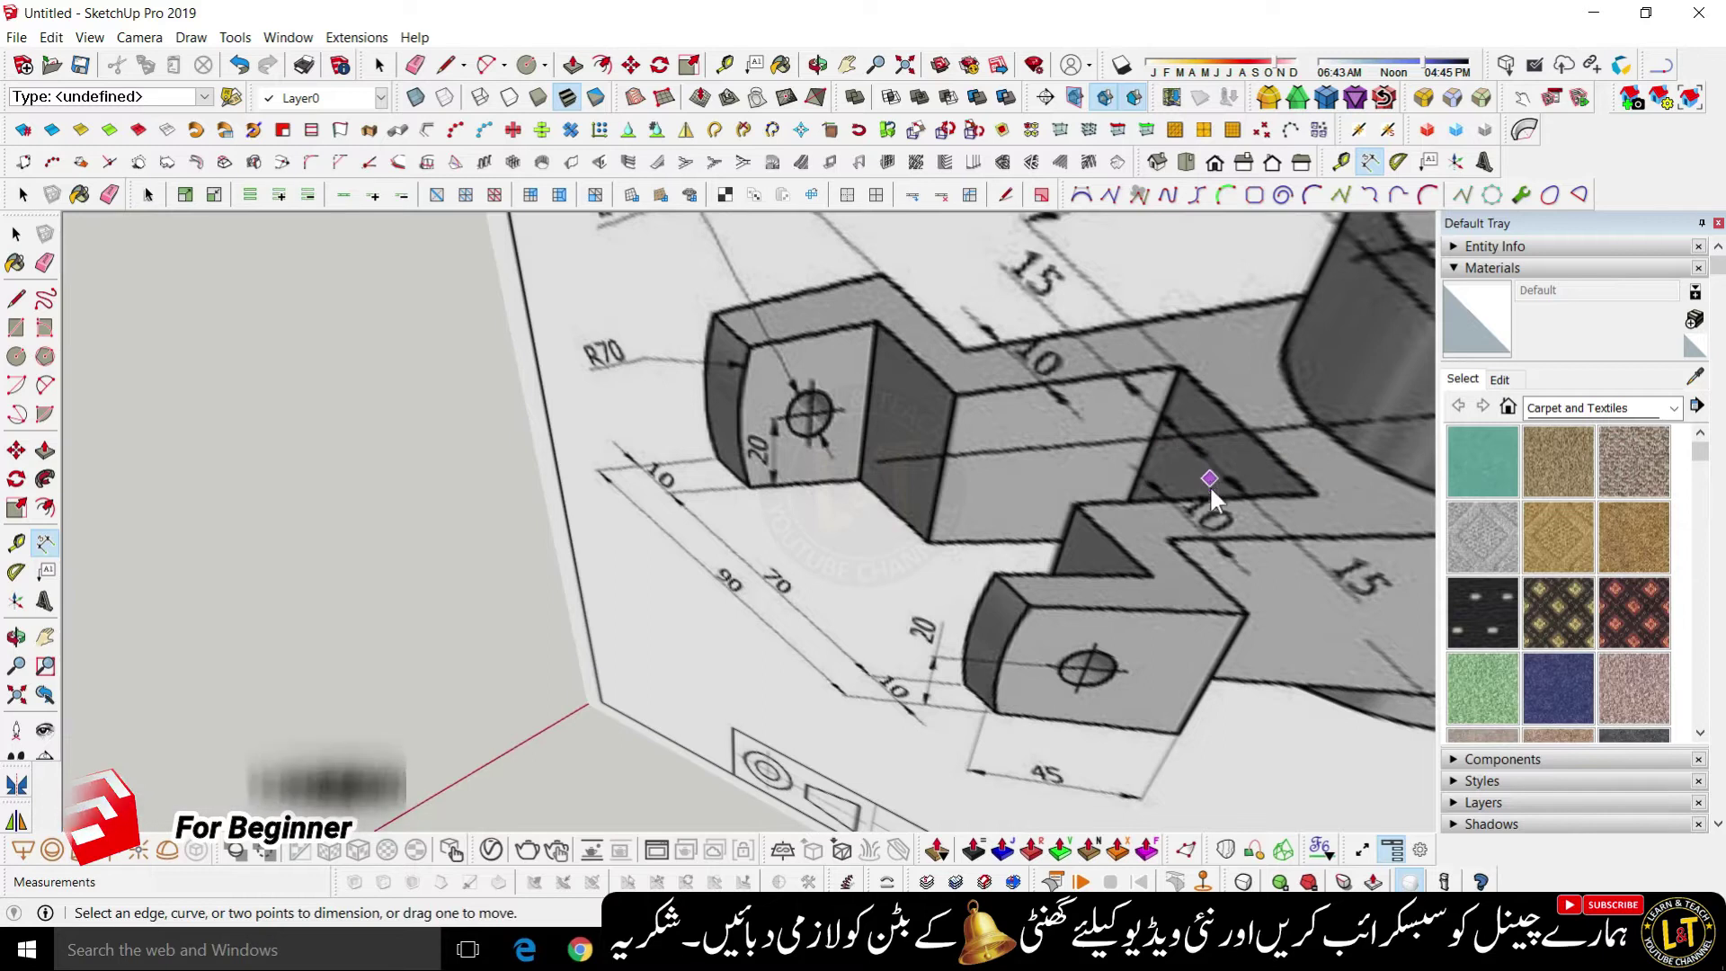
scroll(1039, 414, down, 1)
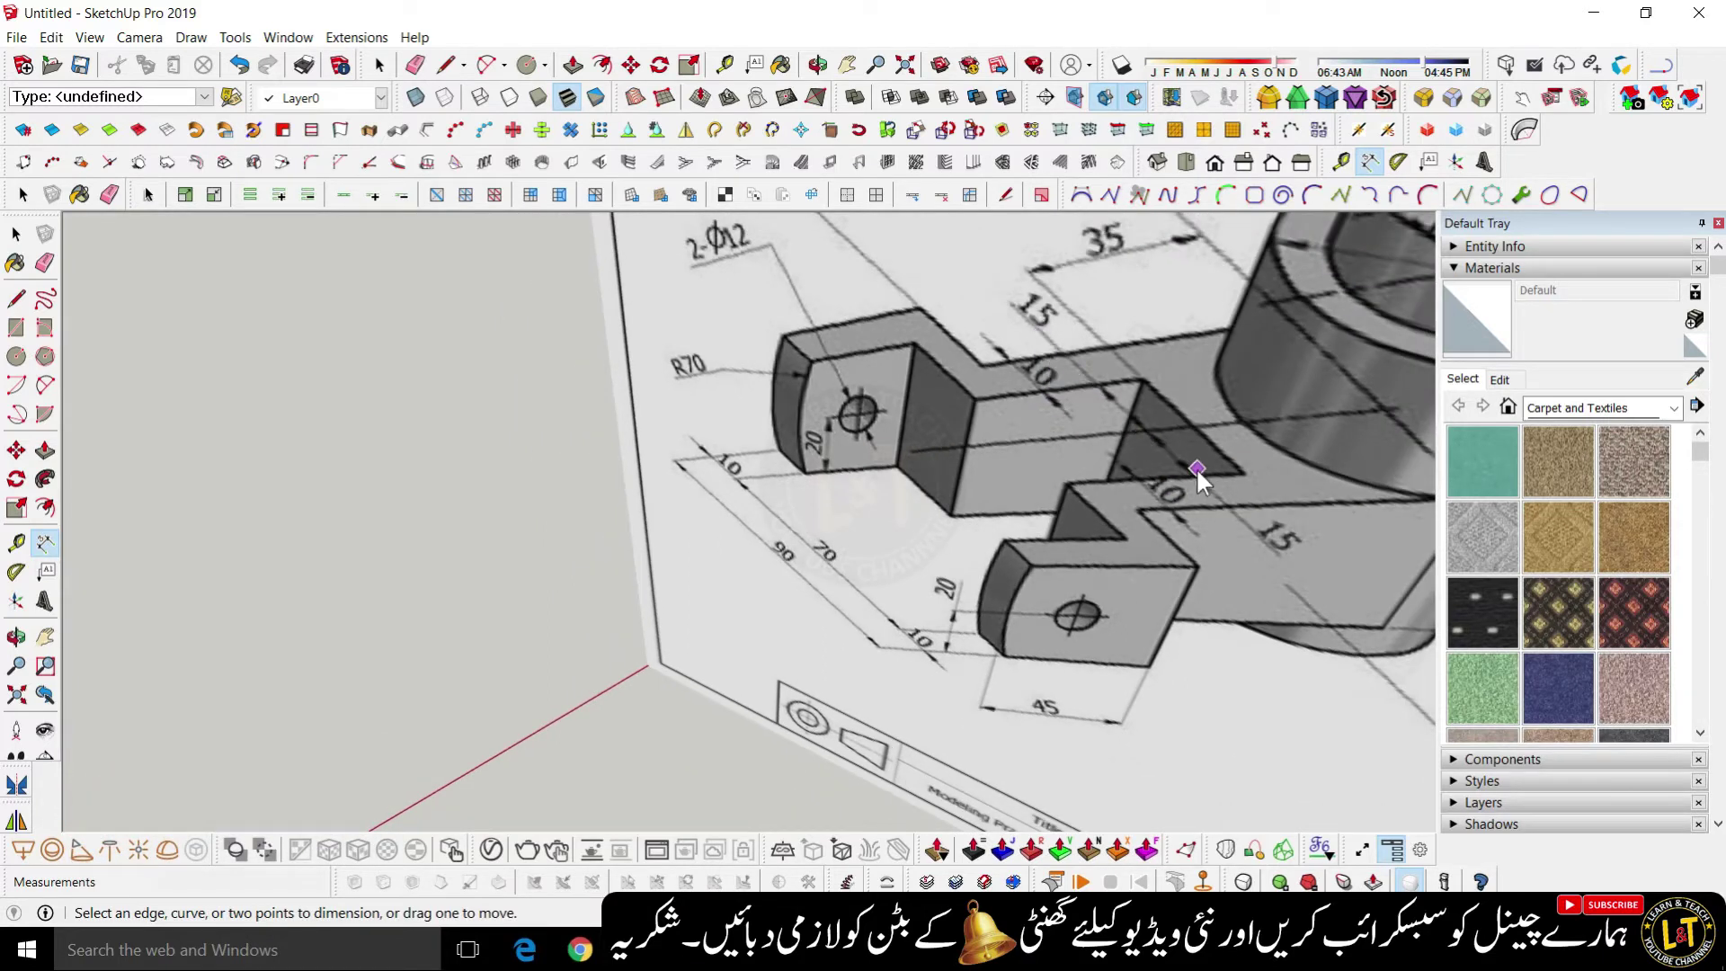
scroll(1195, 454, down, 5)
scroll(1196, 454, up, 3)
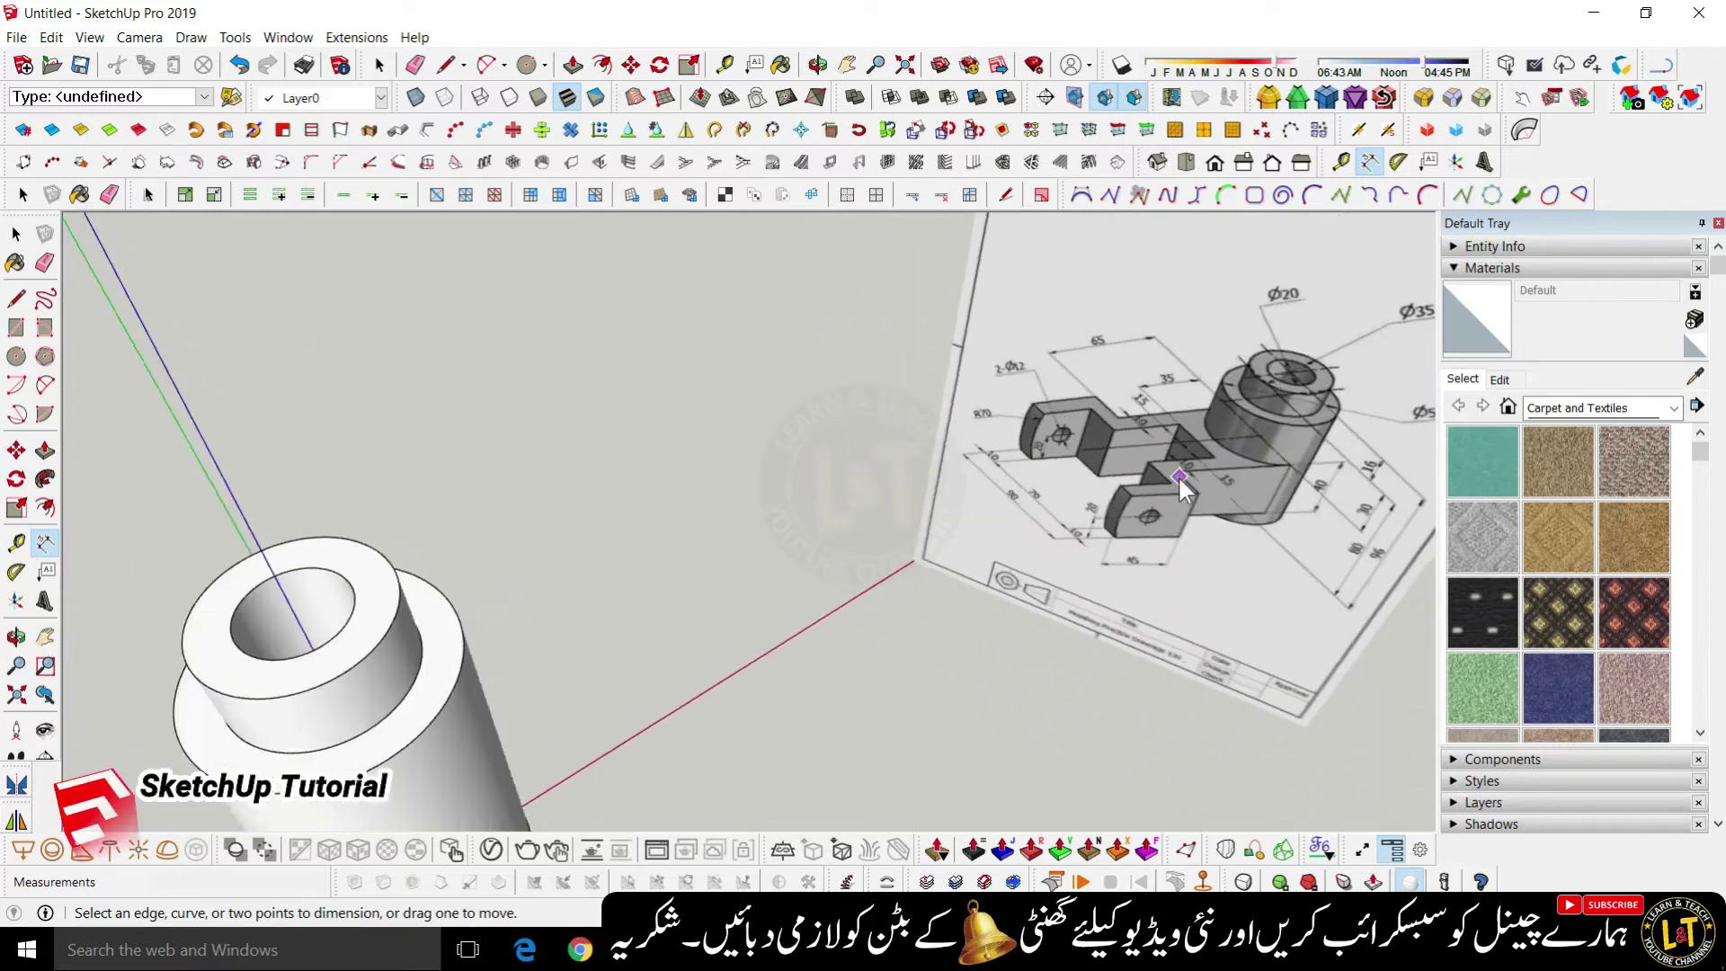
scroll(1186, 466, down, 2)
mouse_move(1149, 478)
middle_down()
mouse_move(1092, 517)
mouse_move(1139, 395)
middle_up()
scroll(1140, 386, down, 8)
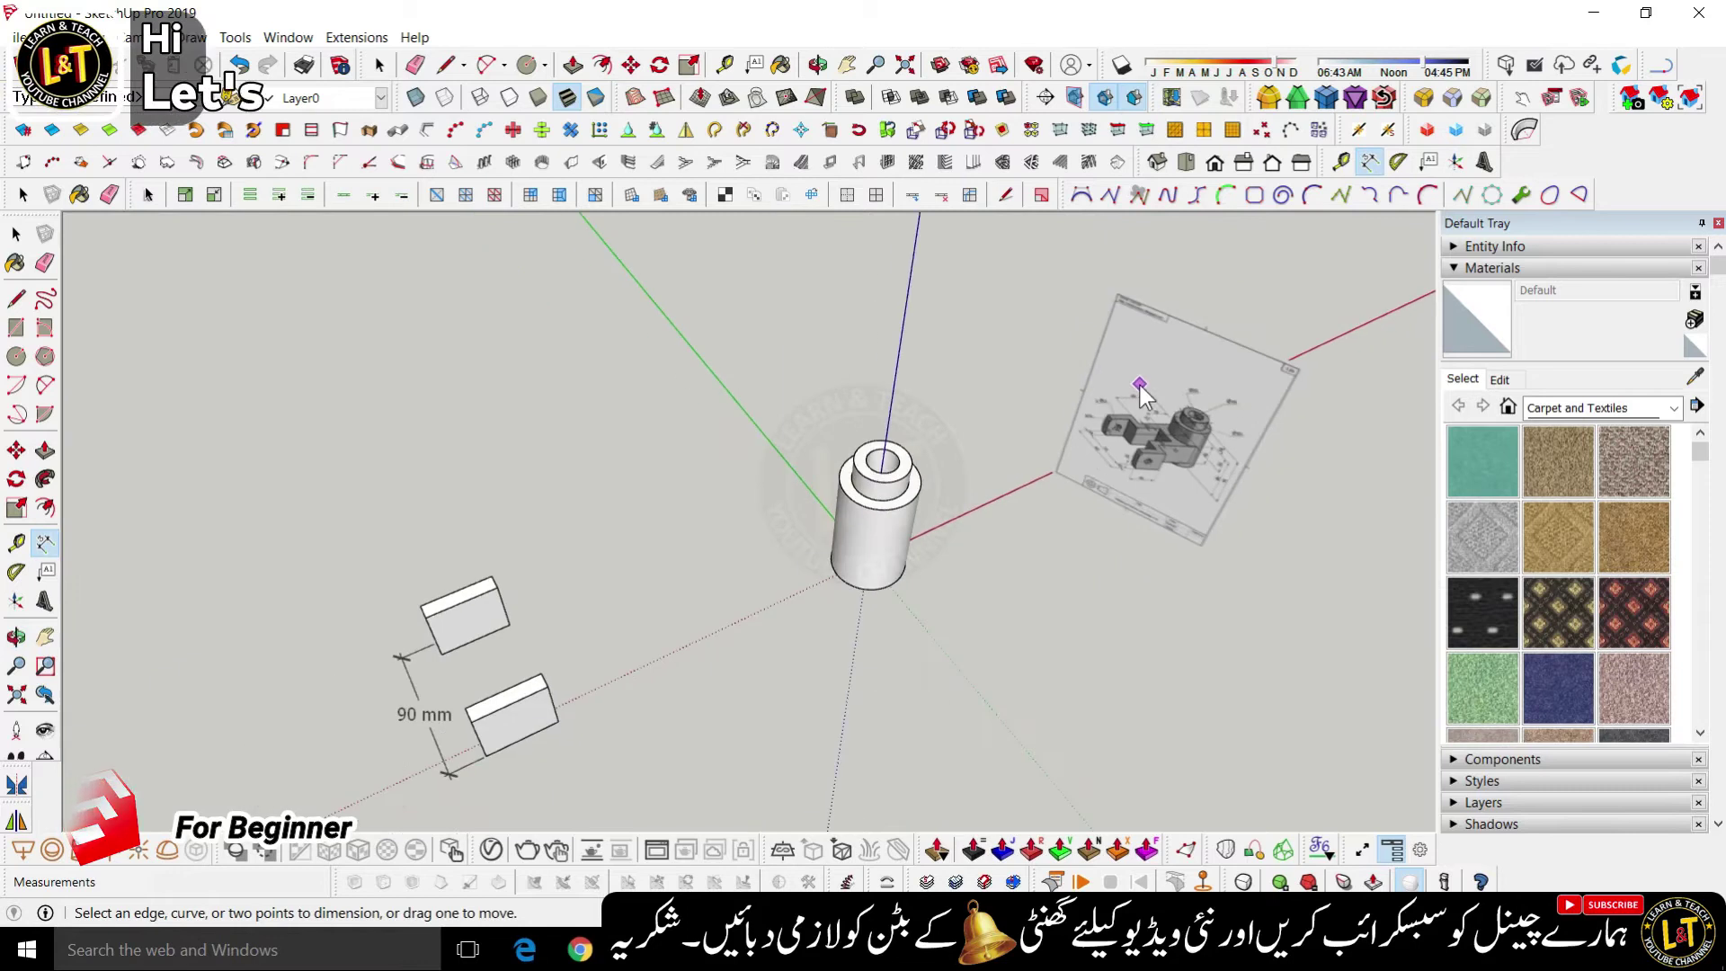
- Join the blocks' inner base corners on the cylinder side, and draw a centre line from that line's midpoint along the red axis
scroll(511, 611, up, 2)
scroll(510, 599, up, 1)
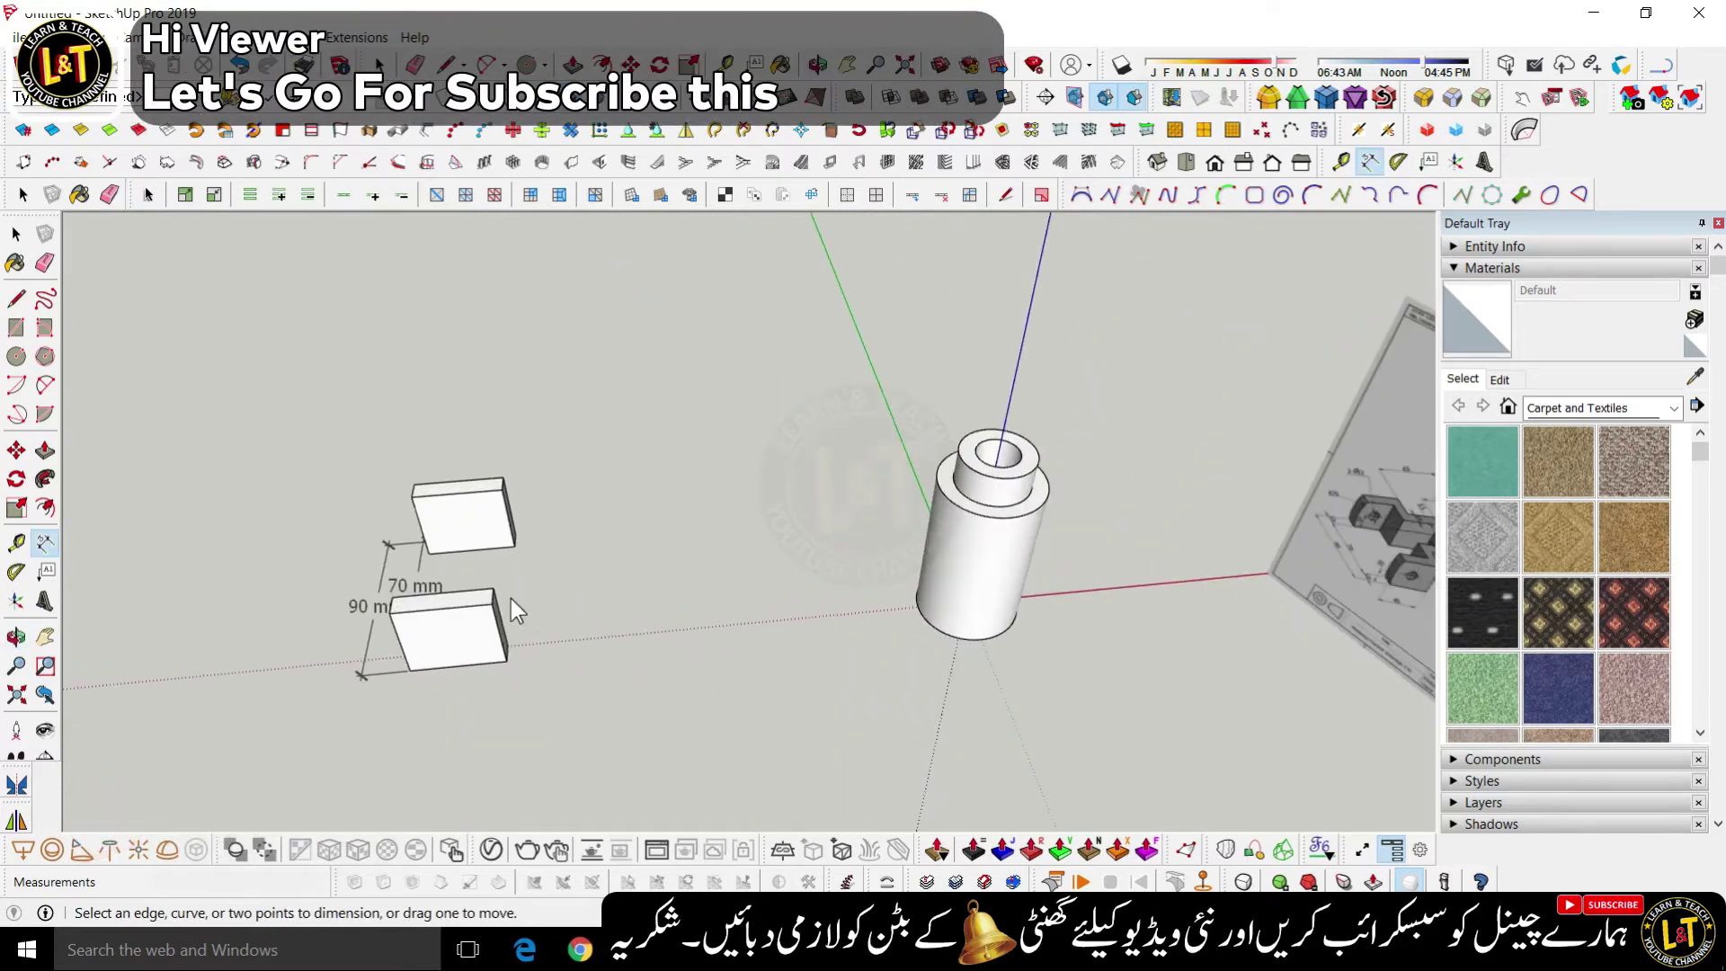
key(l)
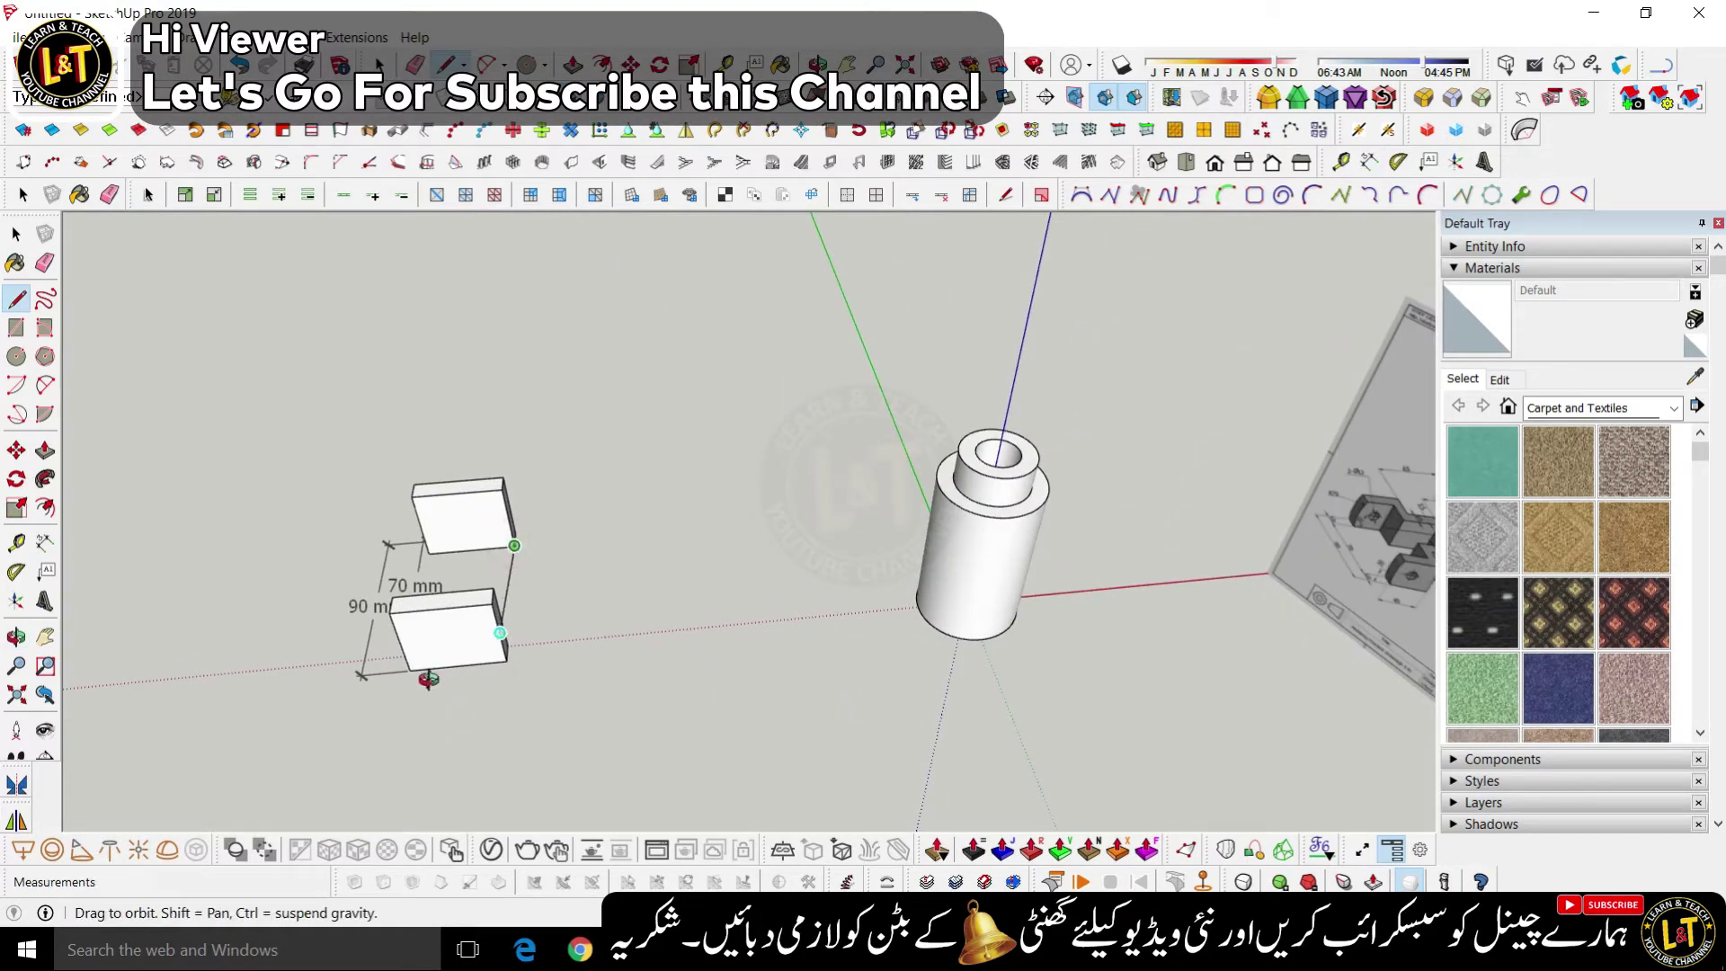
middle_drag(429, 679, 512, 601)
click(512, 600)
scroll(521, 601, up, 3)
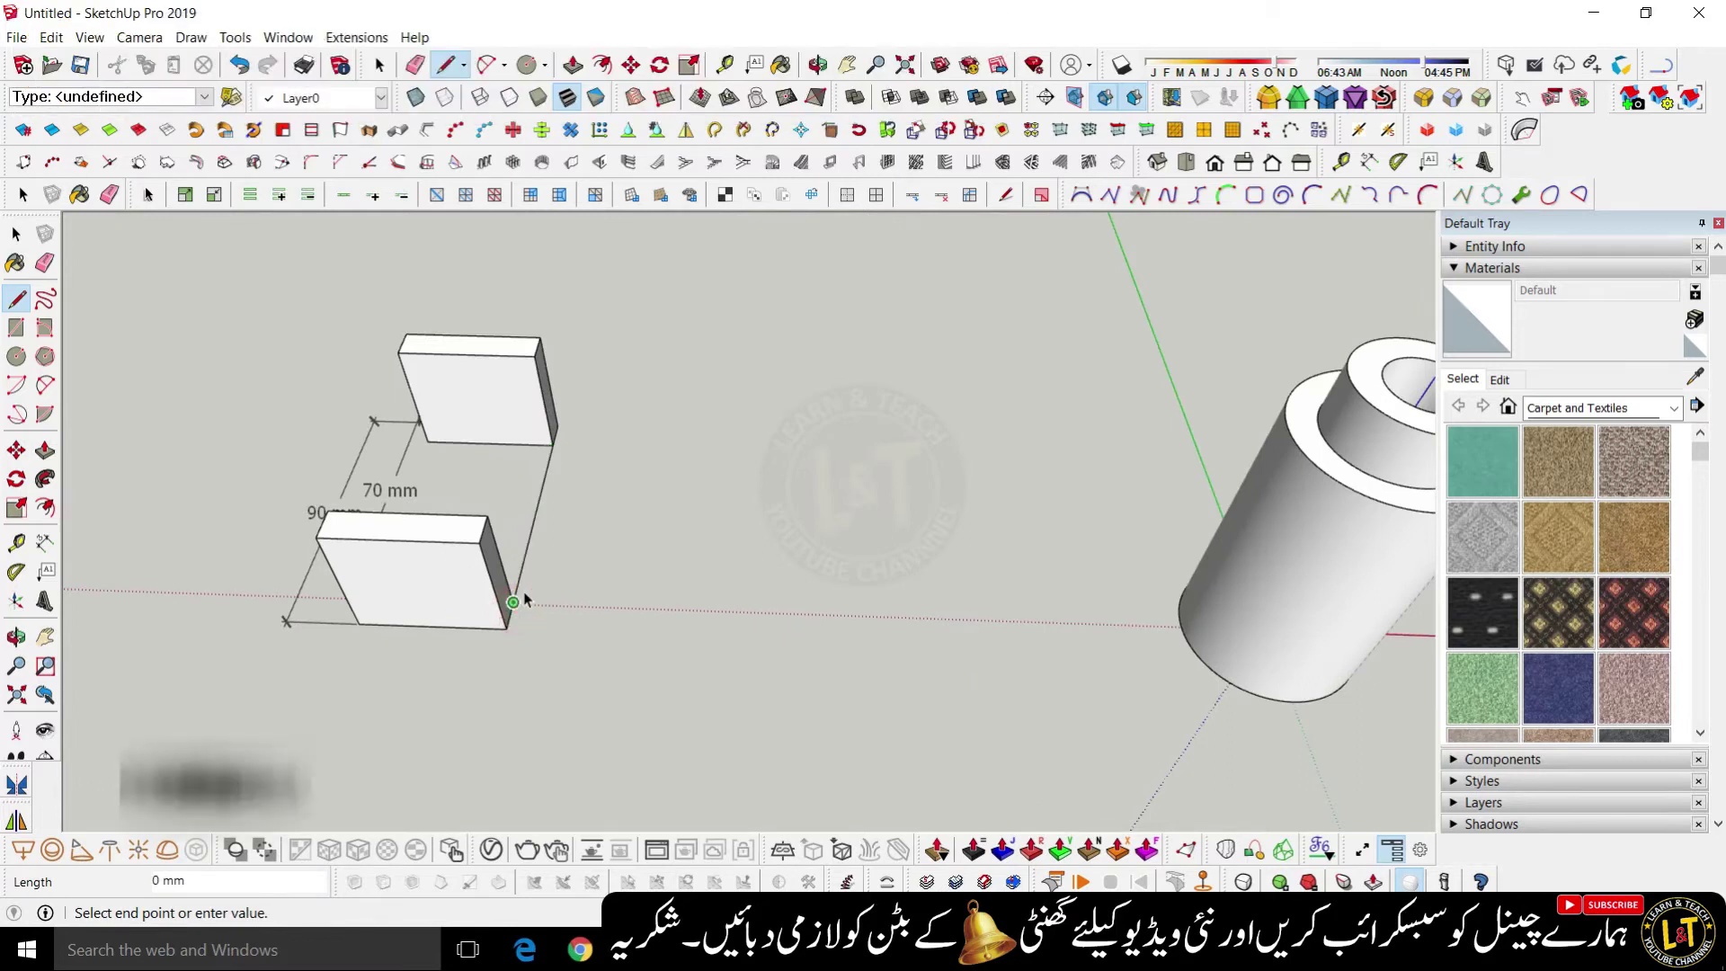
click(534, 518)
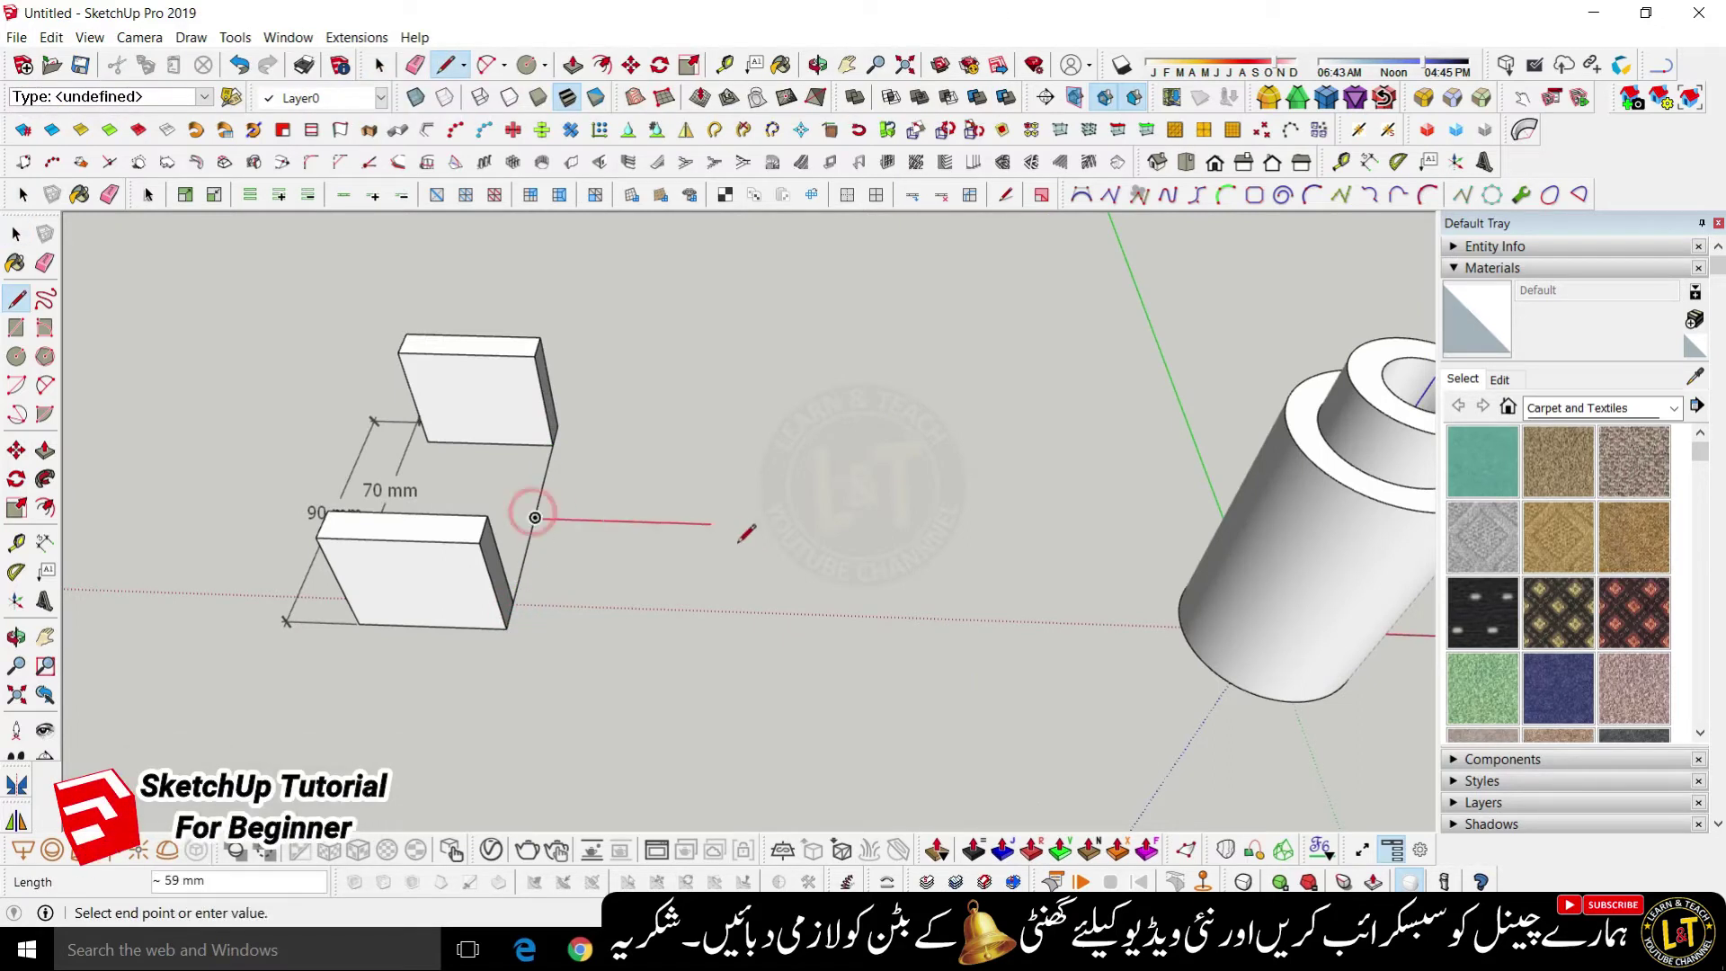
click(760, 541)
- Place parallel guide lines 15 mm to either side of the centre line between the blocks
key(t)
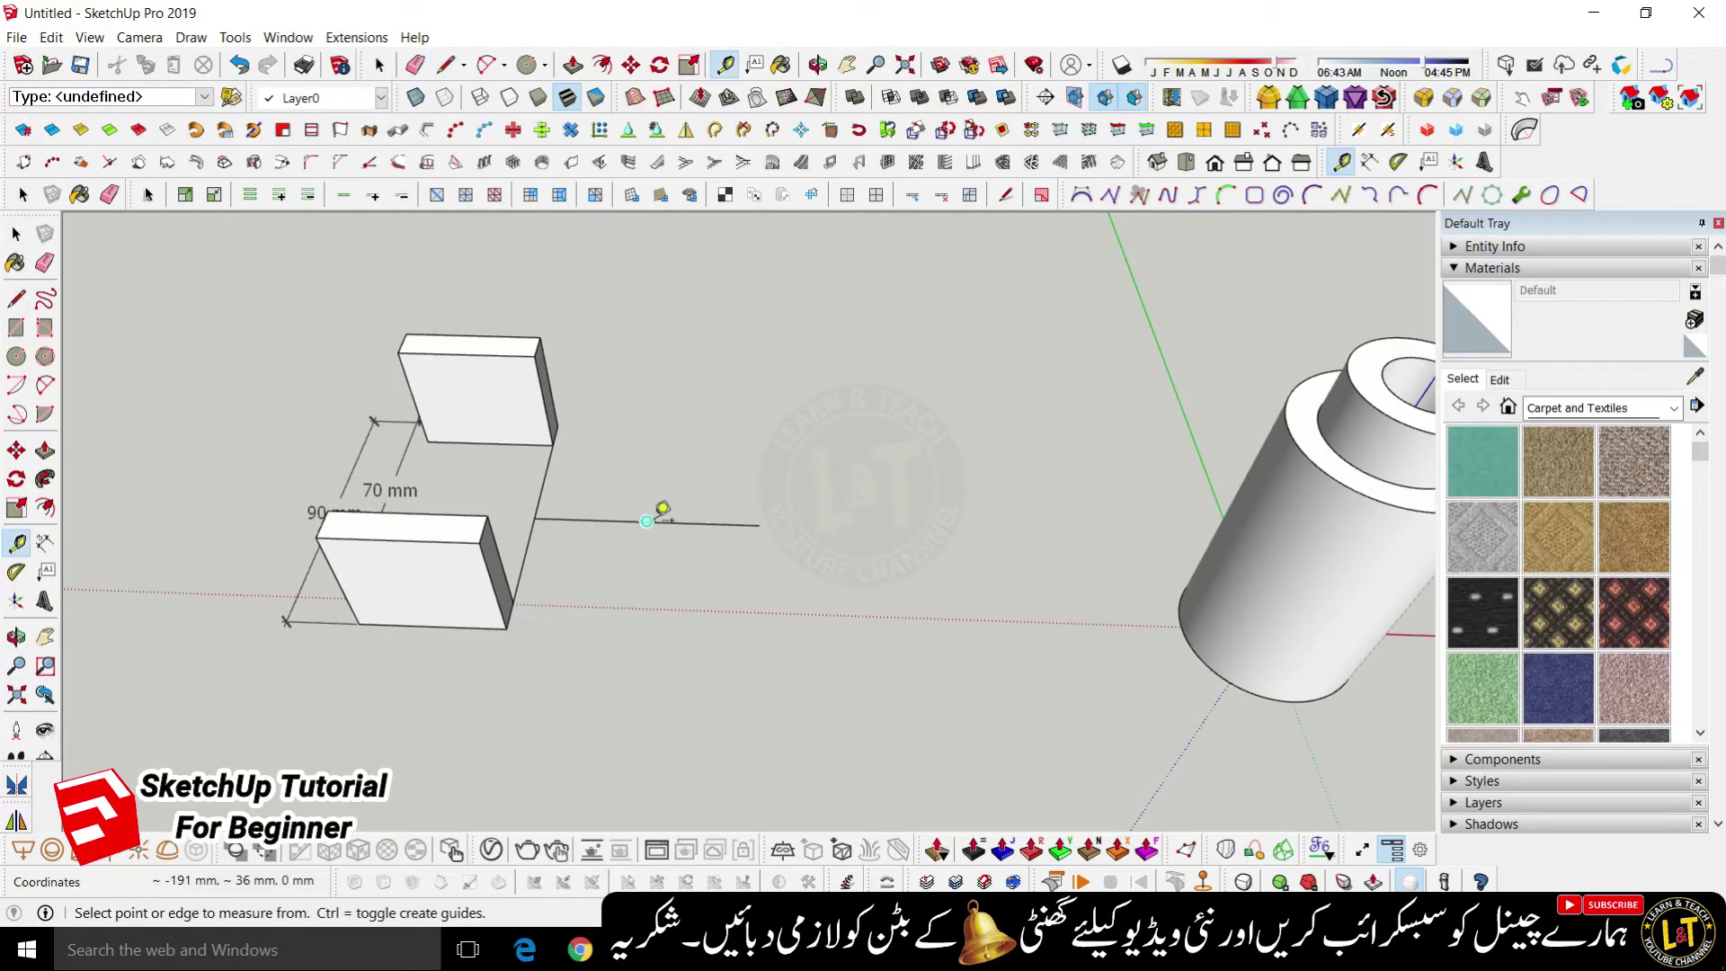
click(646, 521)
text(15)
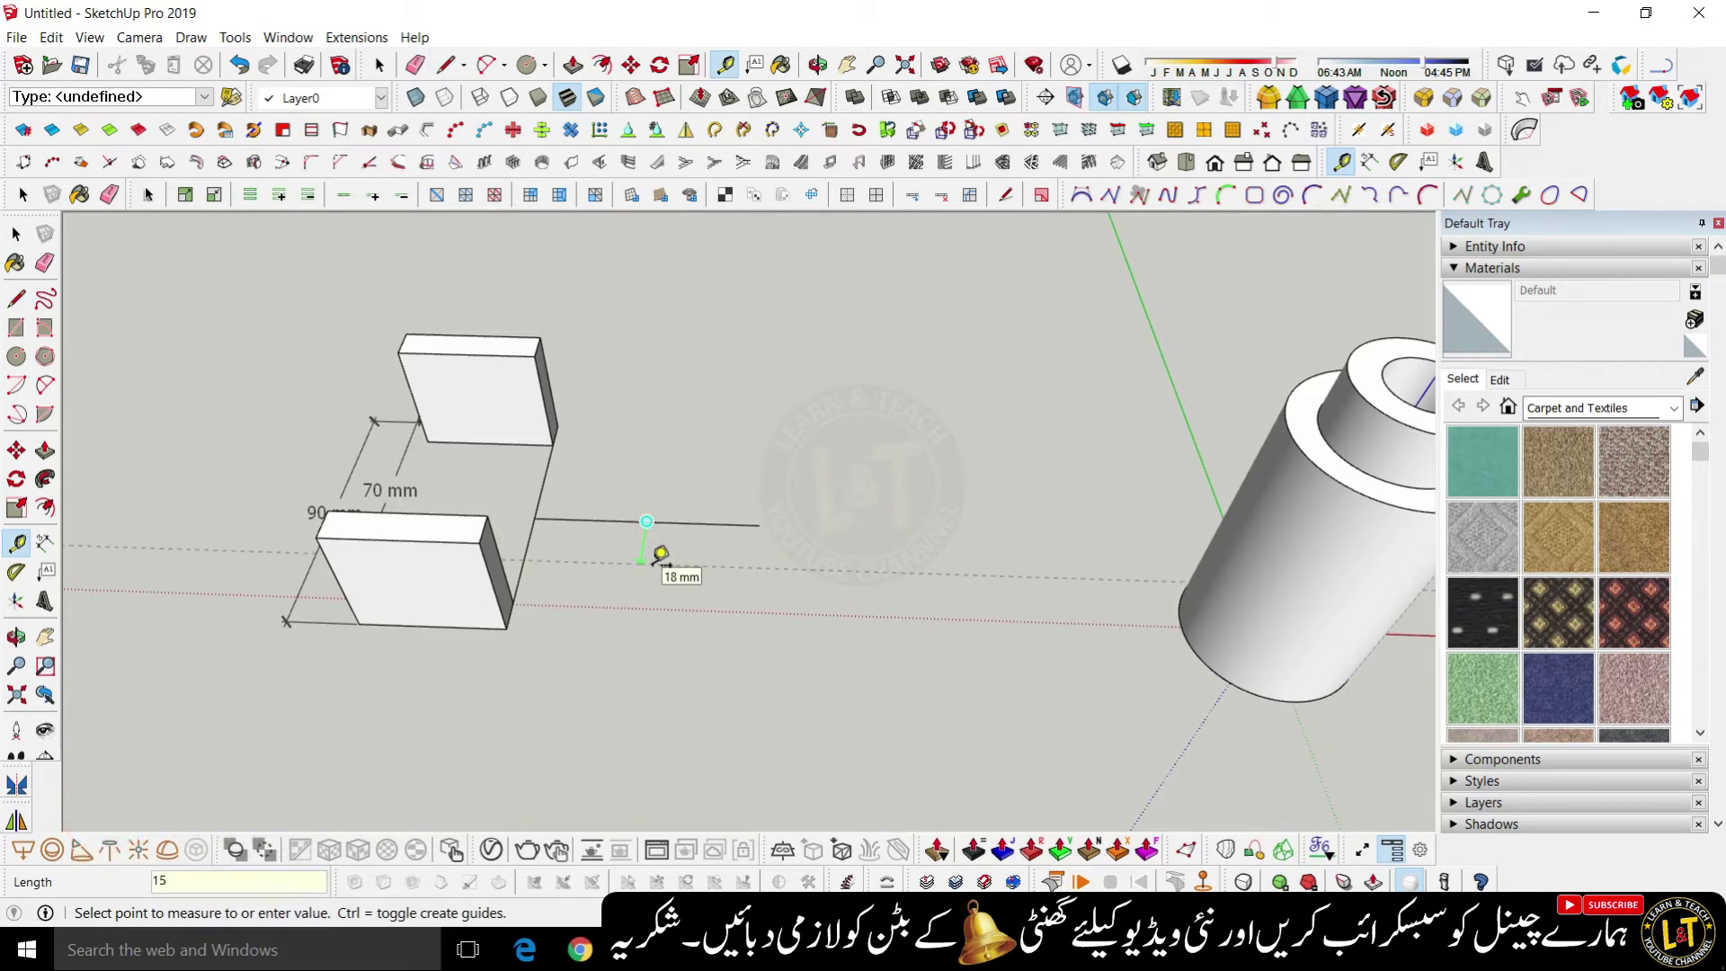
click(659, 520)
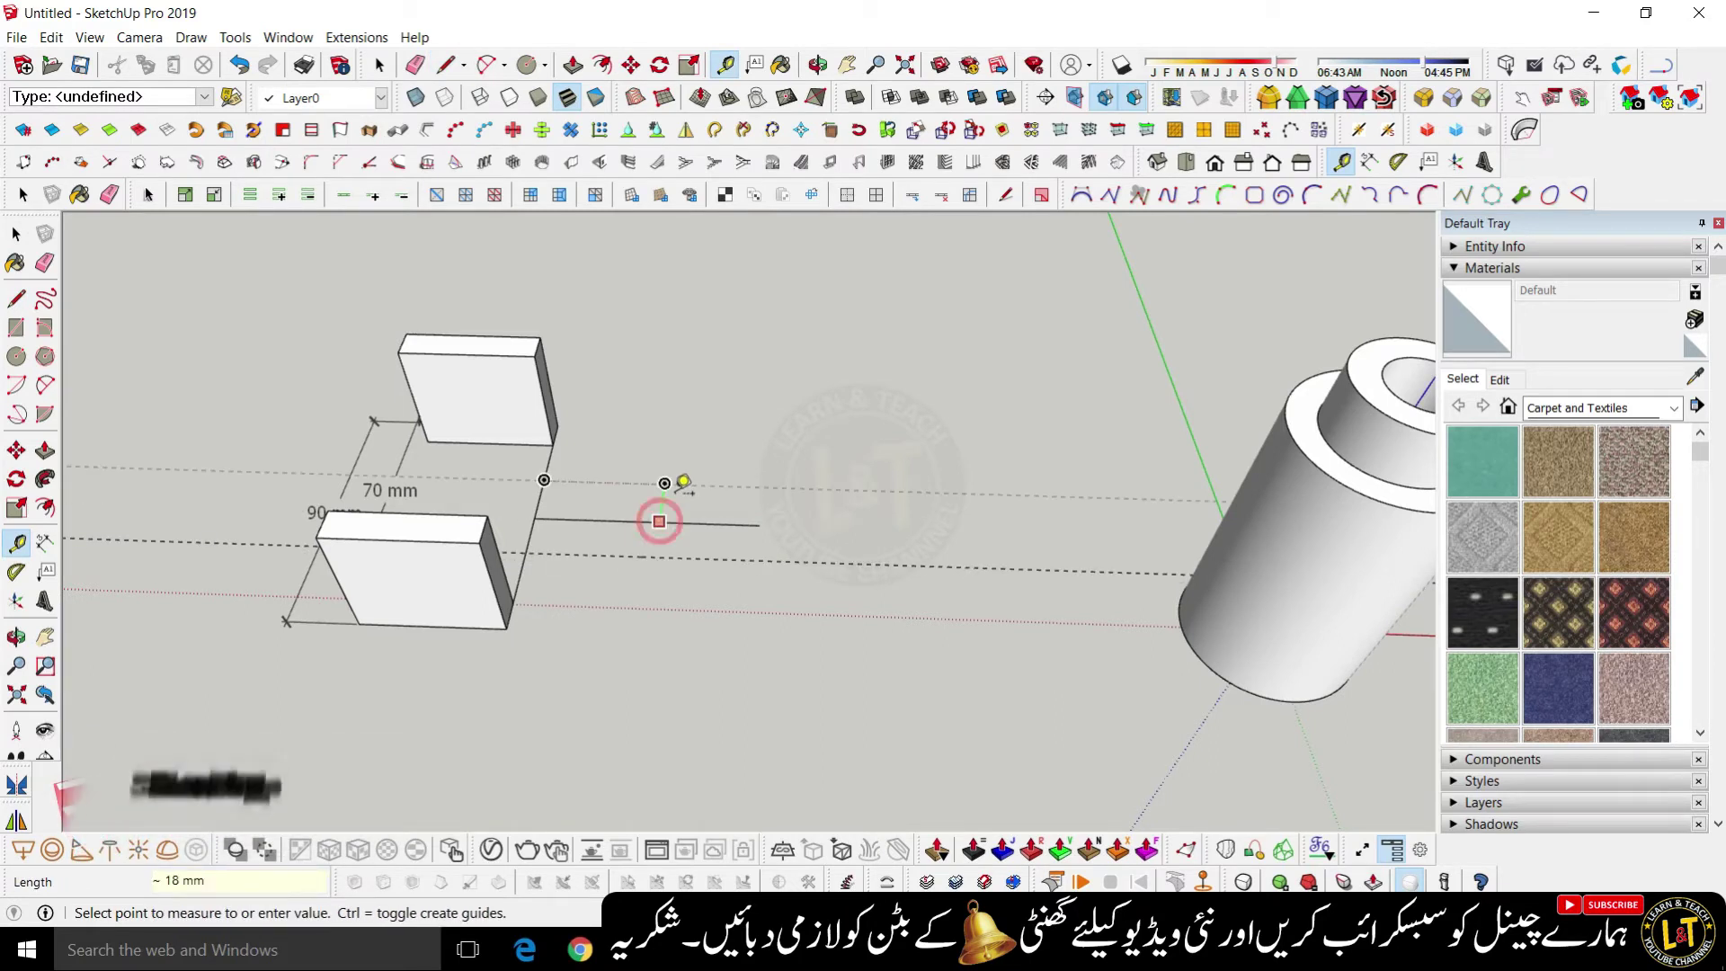
text(15)
key(Return)
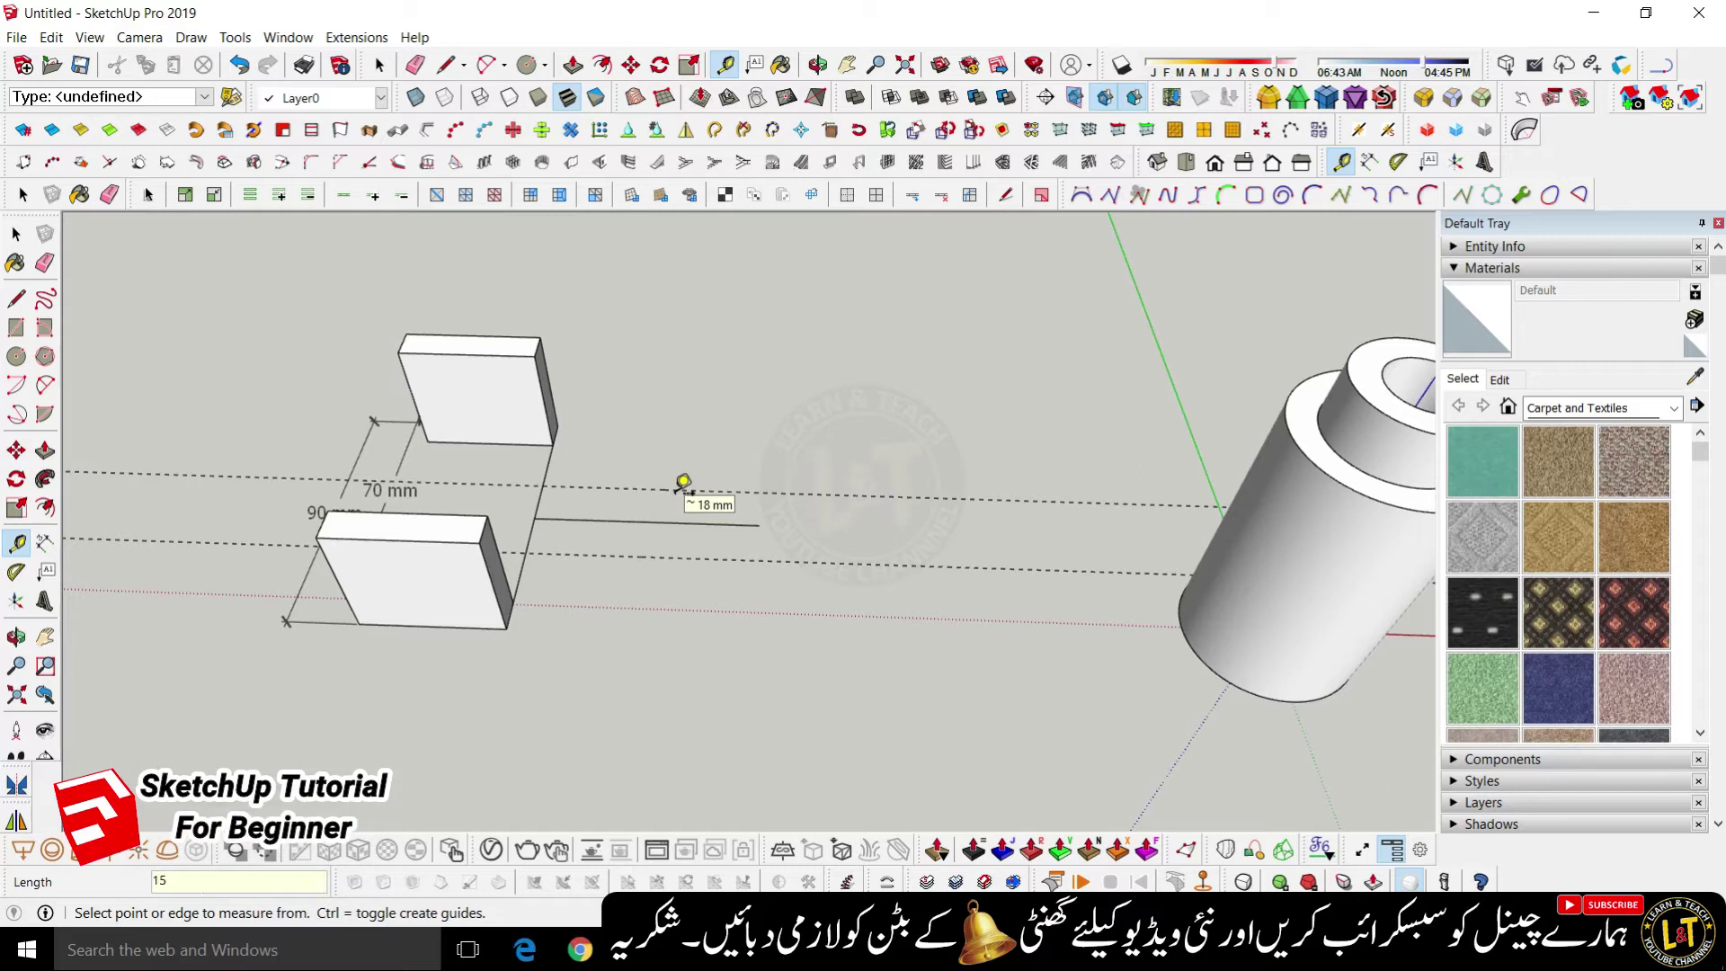
- Place a vertical guide line on one fork block's inner face, 15 mm from its cylinder-side edge
scroll(533, 429, up, 2)
click(559, 373)
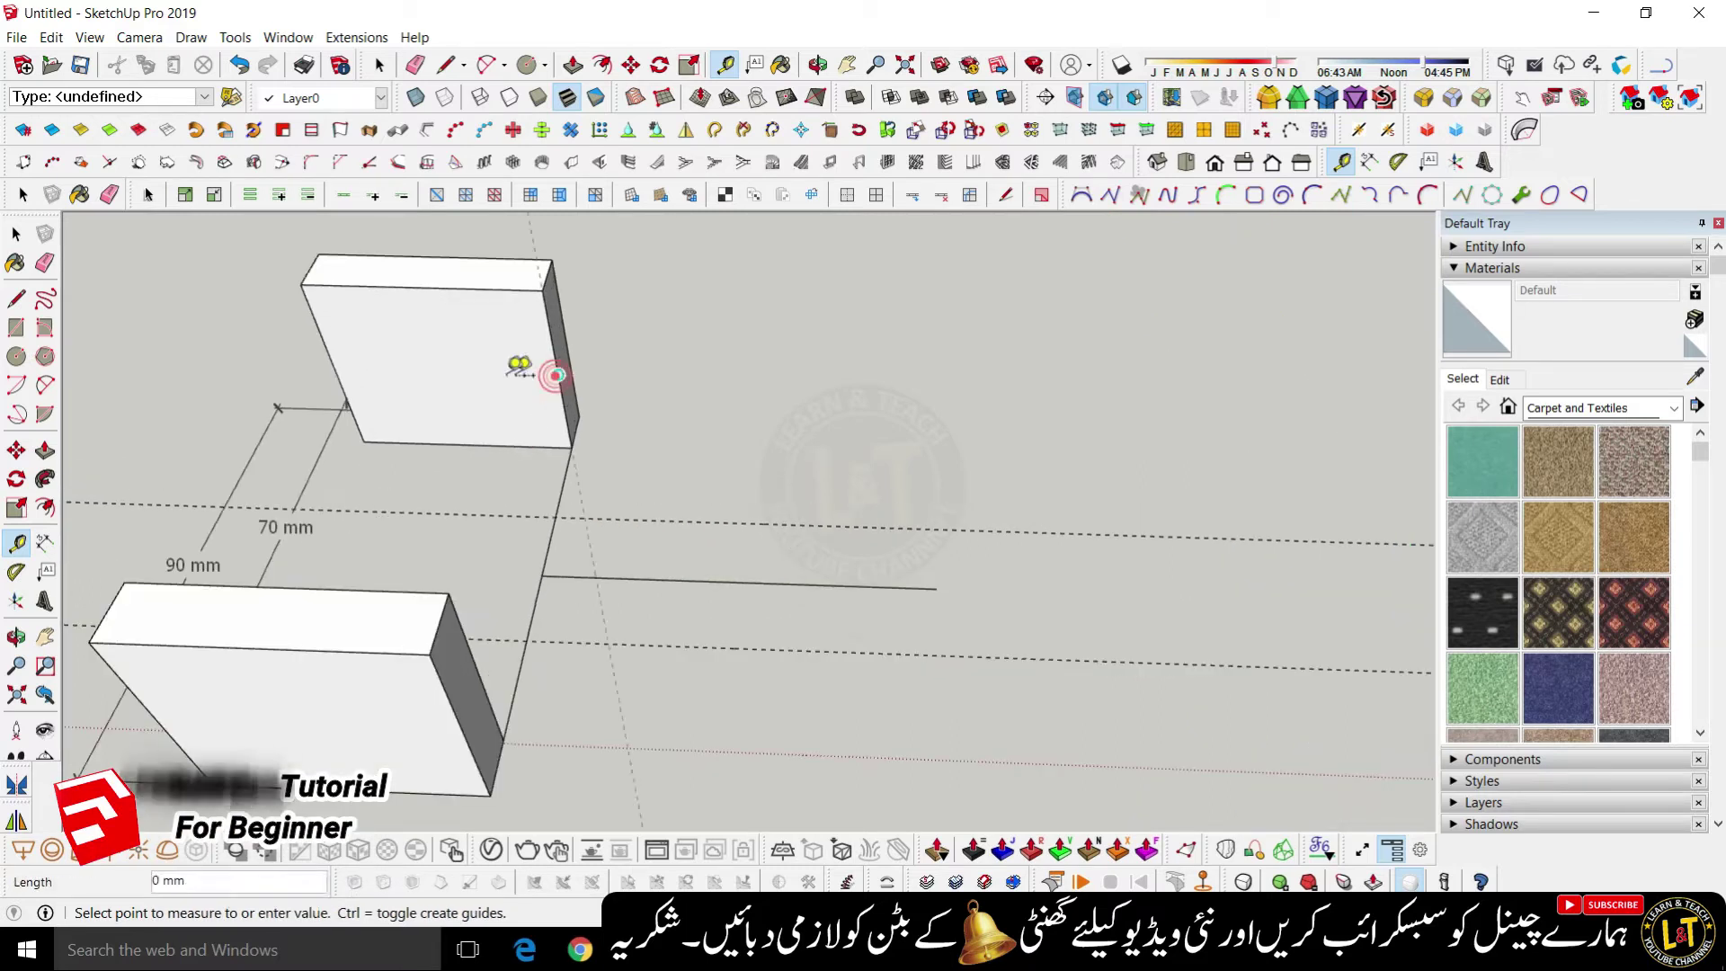
text(1)
text(00)
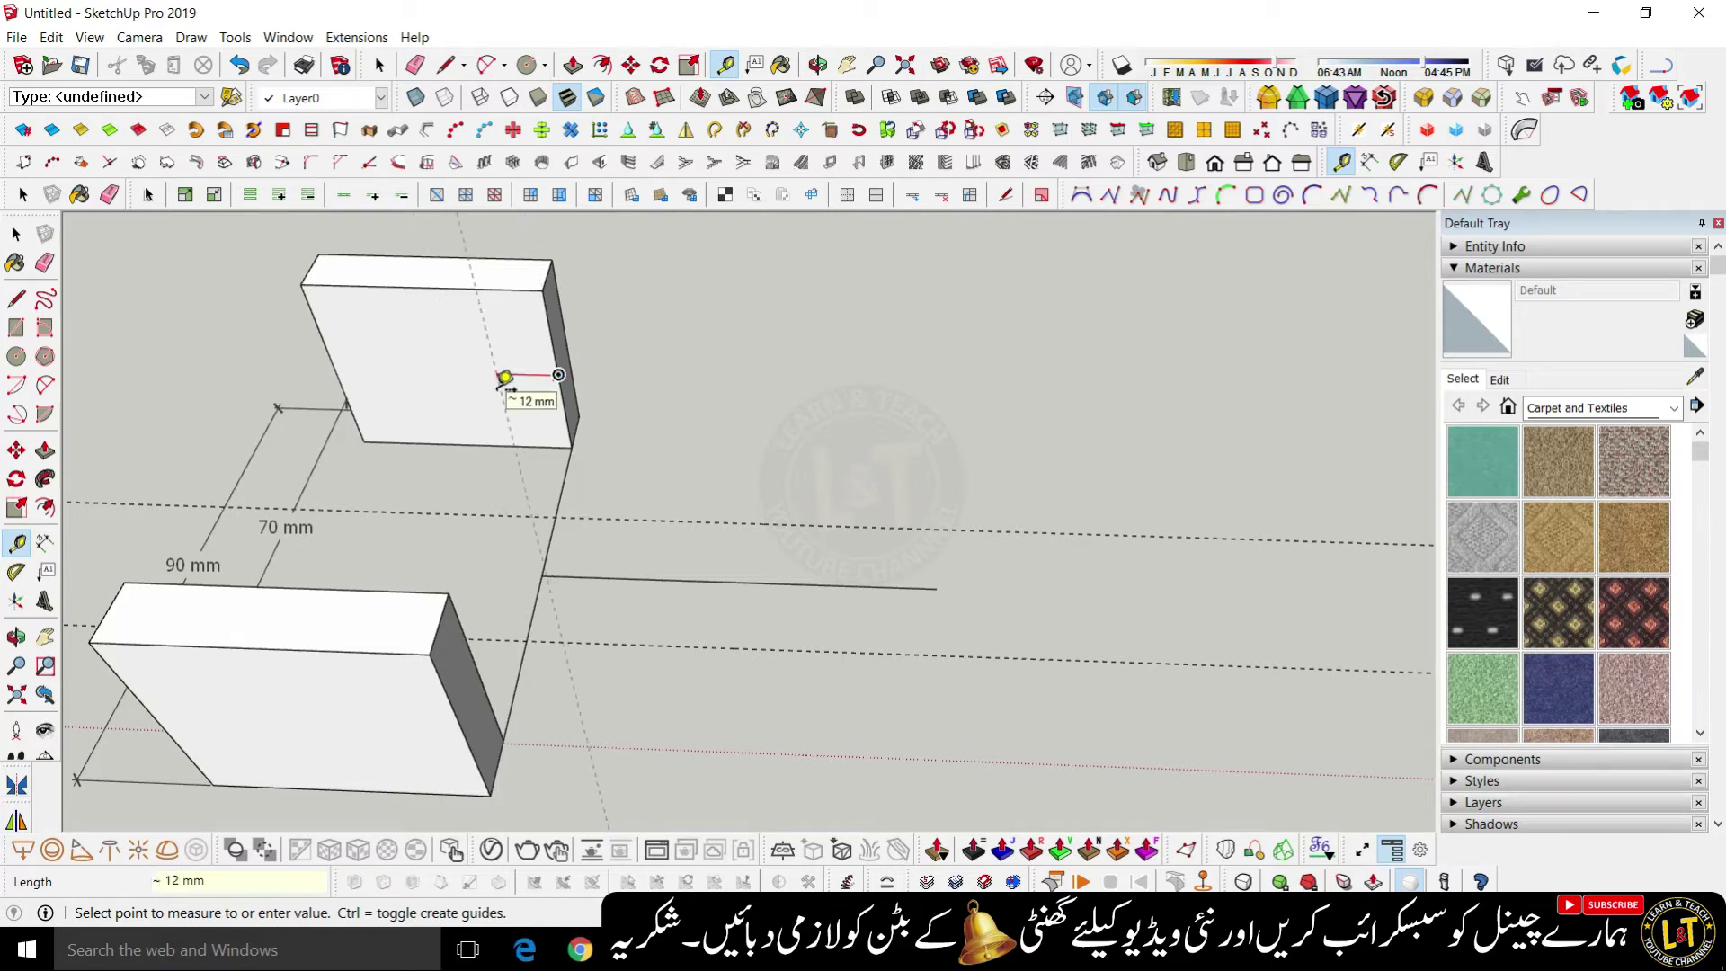
text(15)
key(Return)
- Place a matching vertical guide line 15 mm from the cylinder-side edge on the opposite fork block's inner face
middle_drag(584, 578, 423, 557)
scroll(629, 366, up, 5)
middle_drag(635, 363, 594, 494)
scroll(674, 385, up, 5)
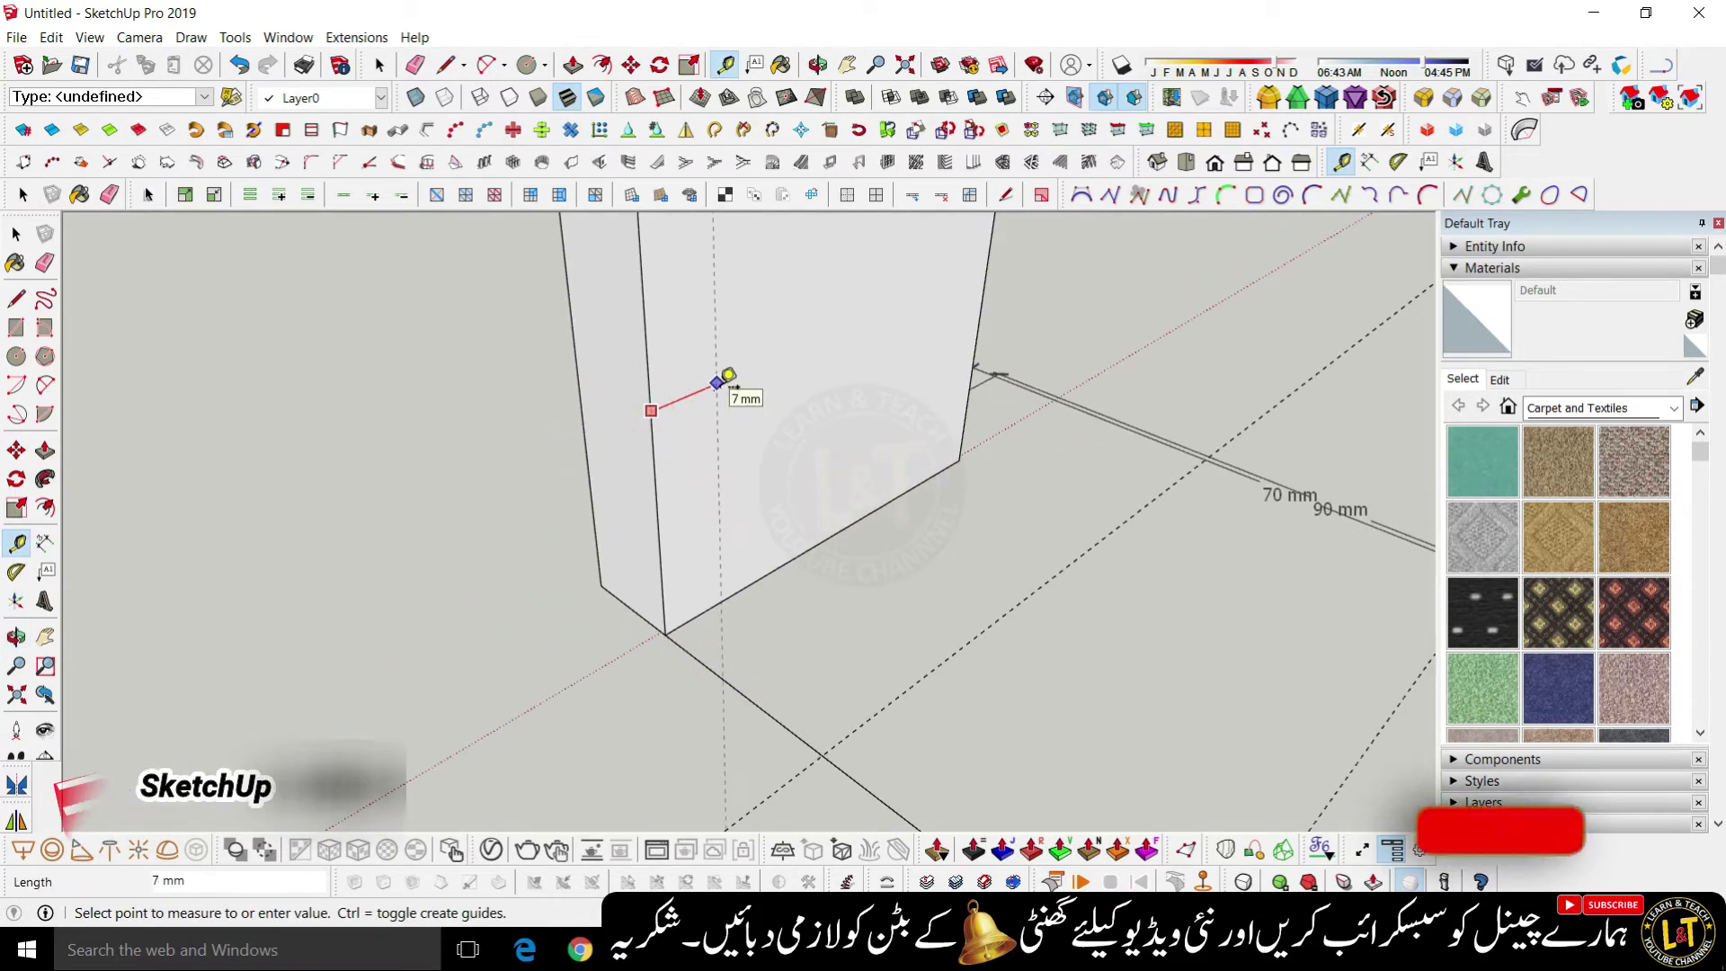
scroll(722, 432, down, 5)
scroll(717, 434, up, 3)
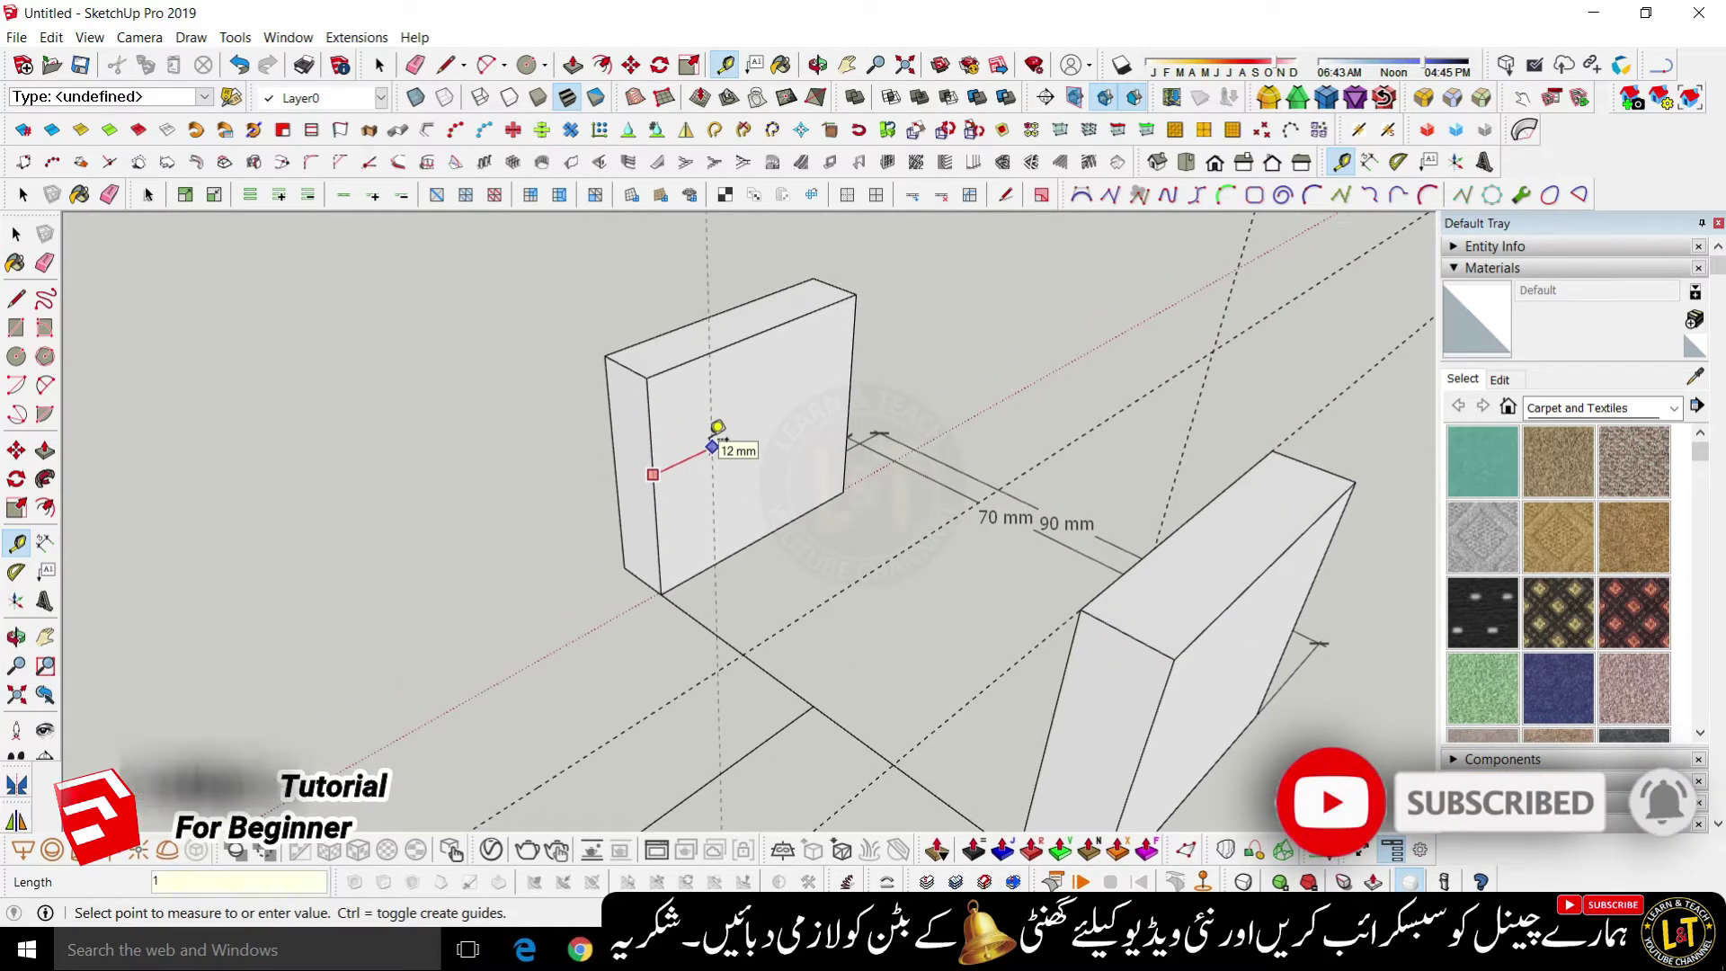
click(716, 427)
text(15)
key(Return)
- Split both blocks' inner faces with vertical lines drawn along the 15 mm guides from upper to lower edge
middle_drag(809, 593, 1178, 521)
key(l)
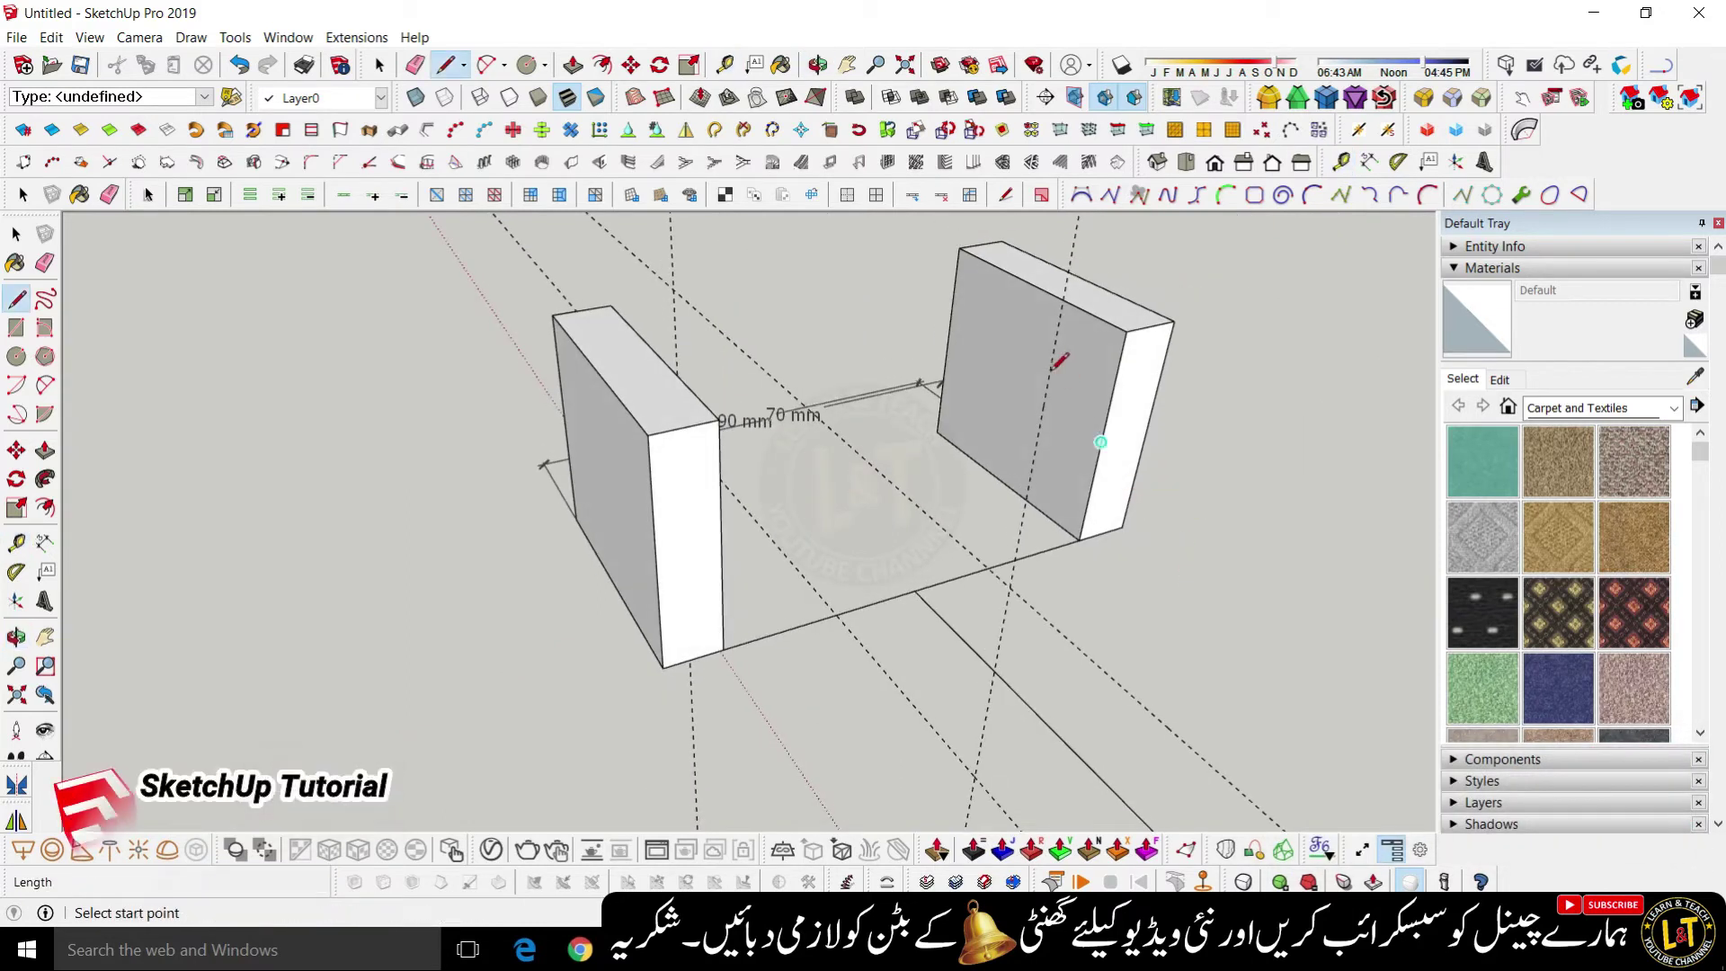
scroll(1061, 342, up, 2)
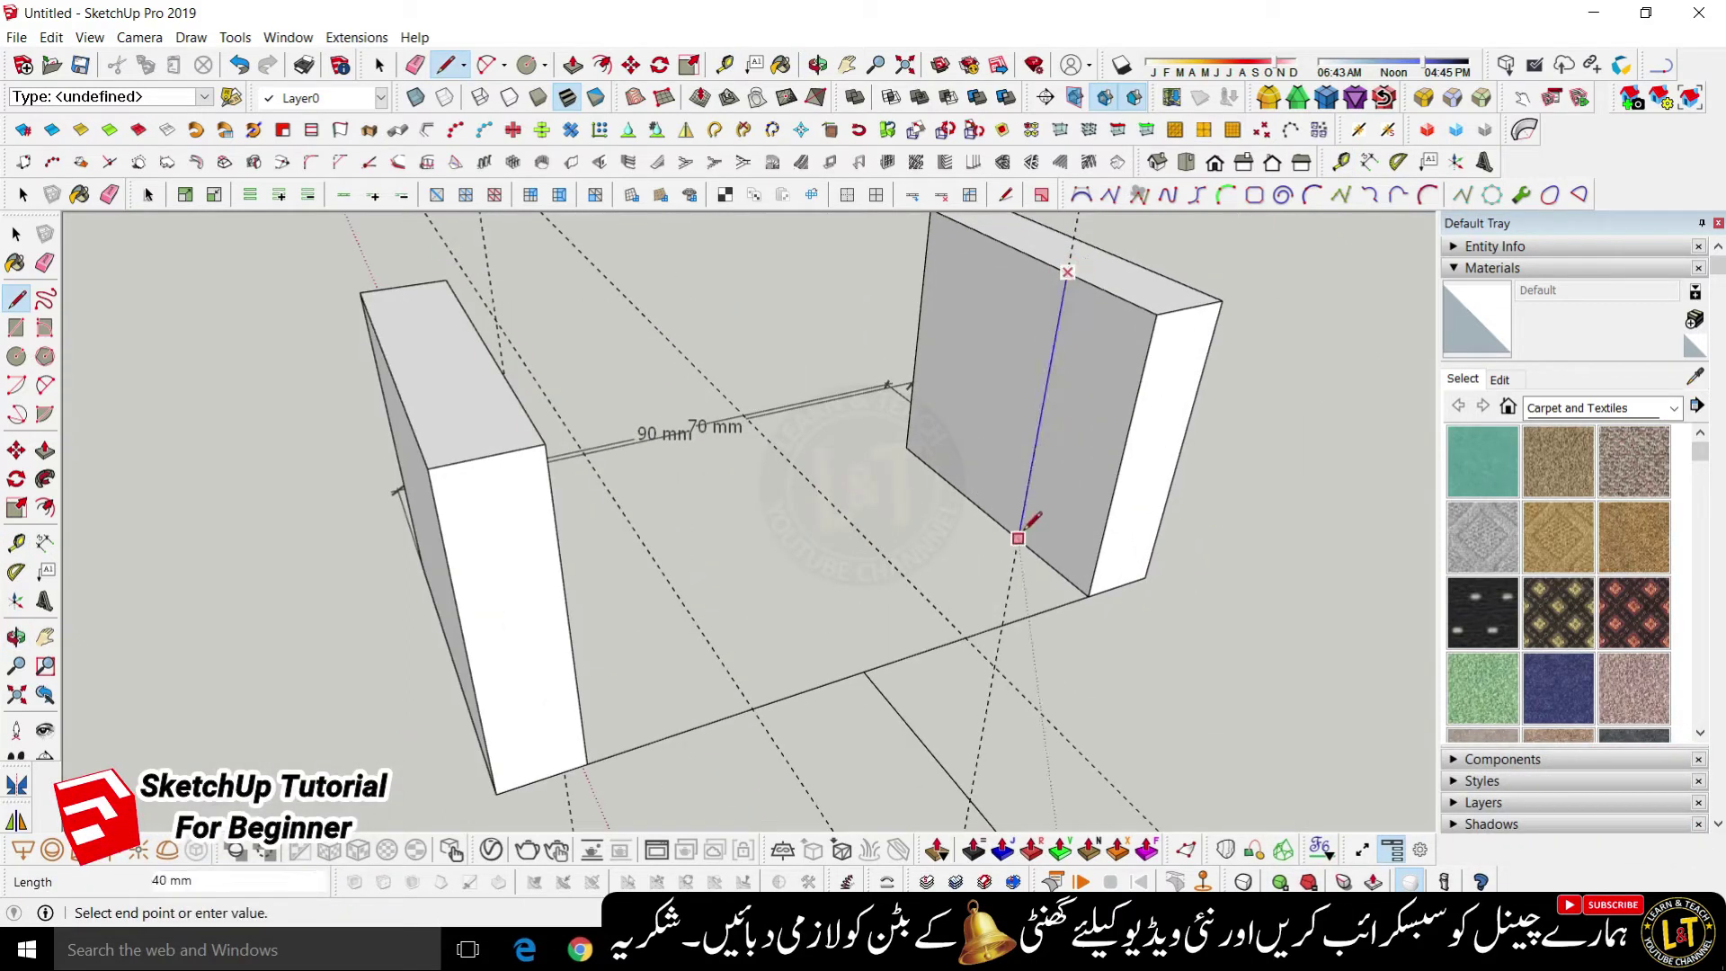
middle_drag(544, 584, 547, 381)
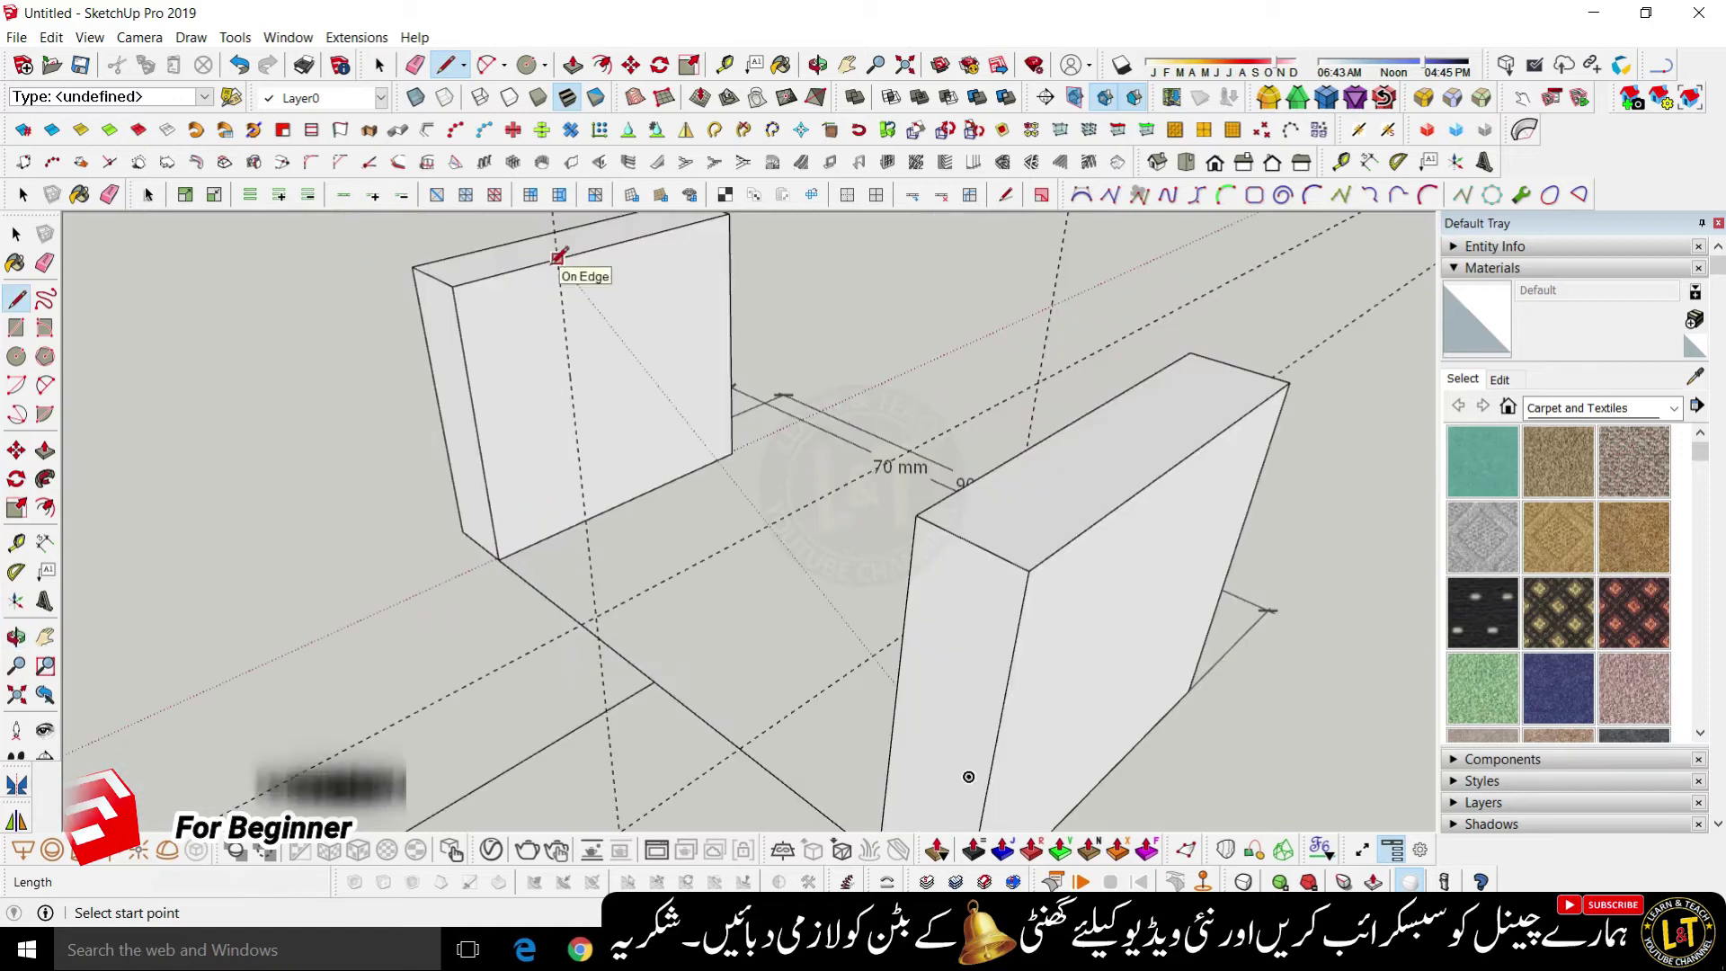
click(557, 258)
click(586, 520)
mouse_move(585, 519)
middle_down()
mouse_move(551, 571)
mouse_move(829, 478)
mouse_move(693, 585)
mouse_move(712, 482)
middle_up()
scroll(828, 479, down, 3)
scroll(704, 485, up, 3)
- Push/Pull the cylinder-side strips of both blocks' inner faces 20 mm inward toward the centre line
key(p)
scroll(693, 502, up, 2)
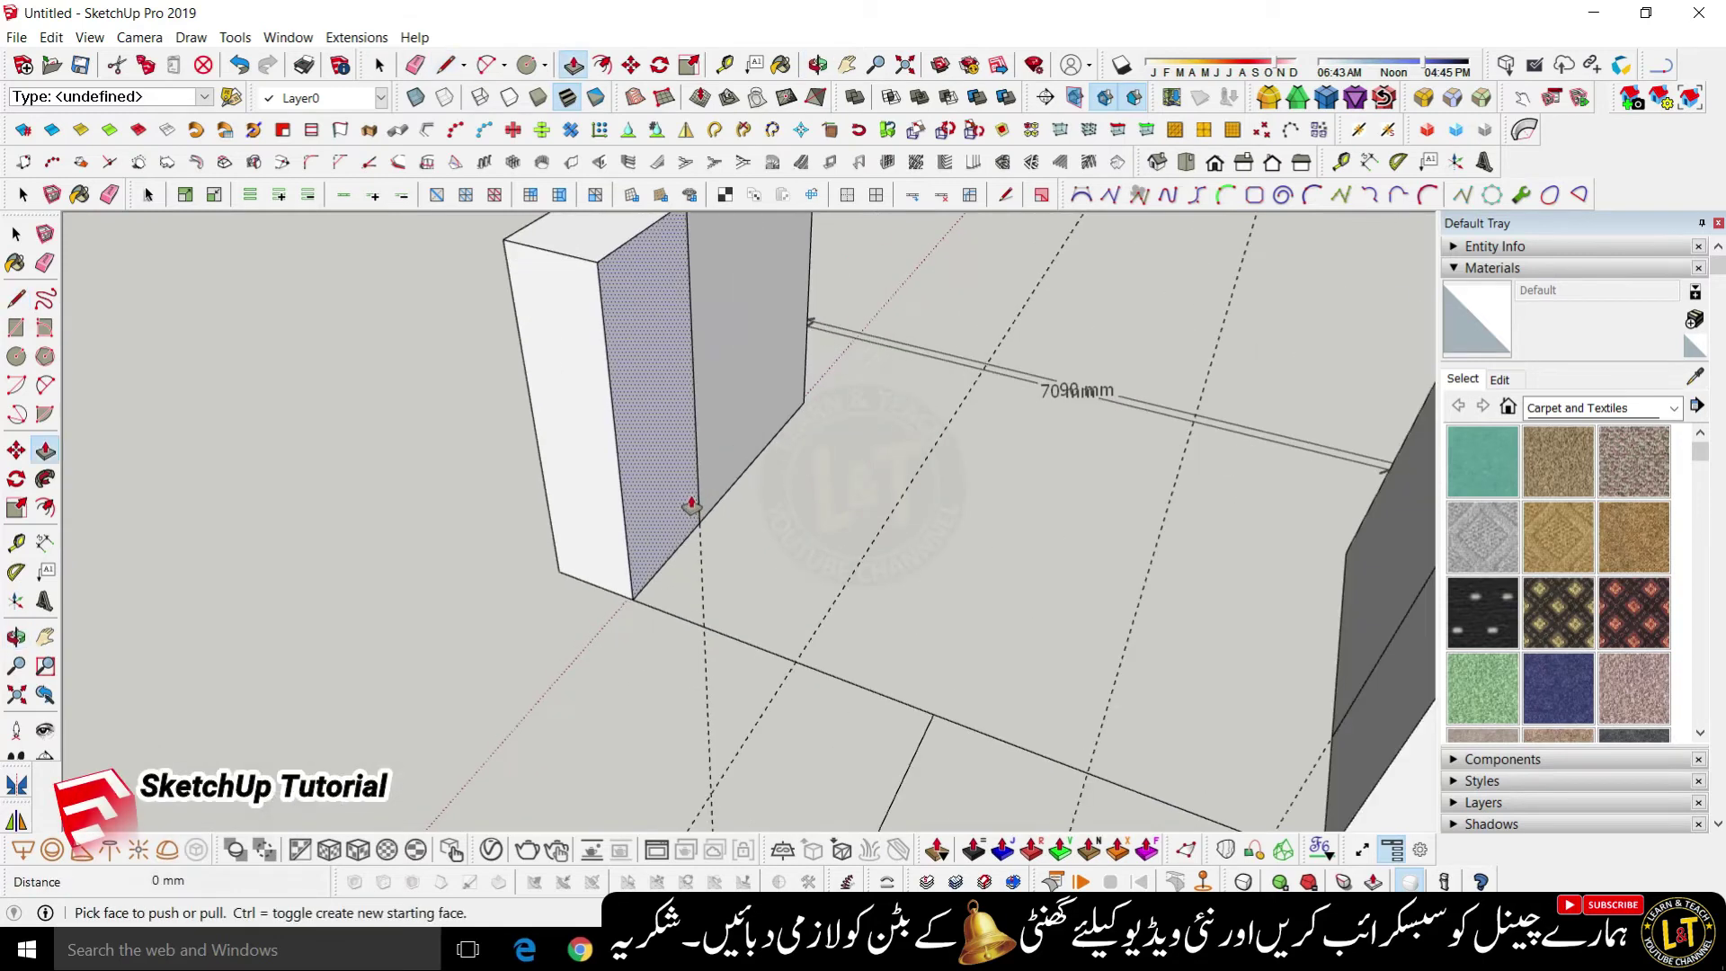
scroll(693, 501, down, 2)
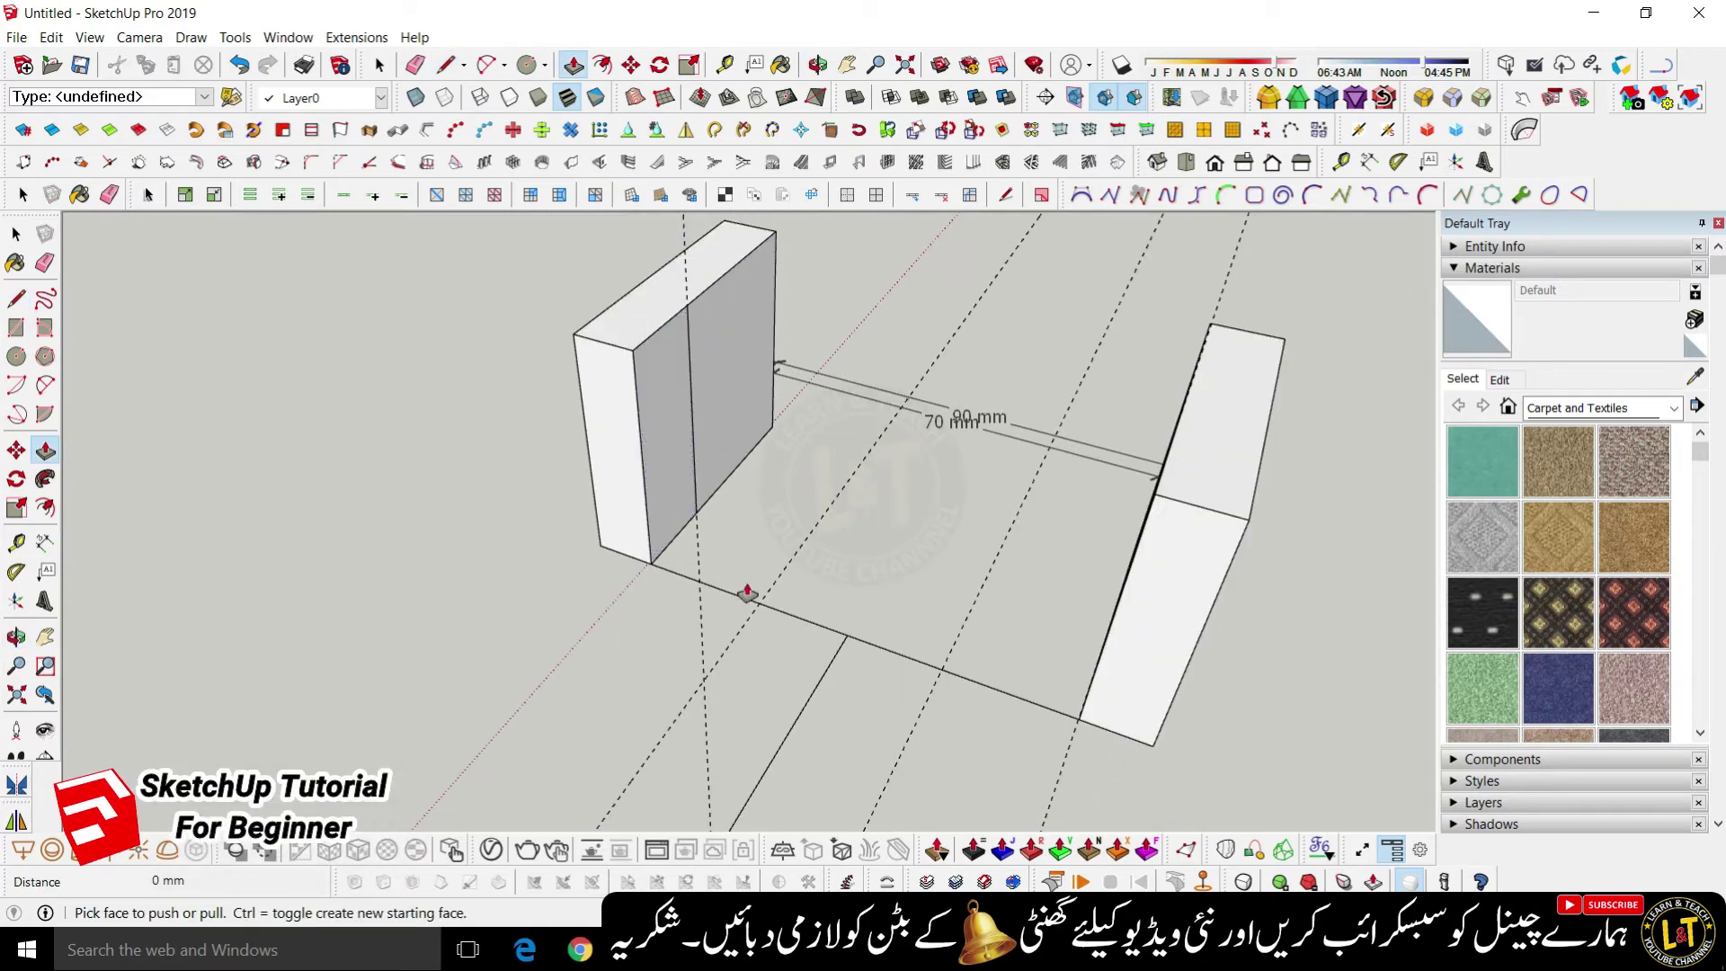
drag(694, 536, 768, 620)
middle_drag(768, 620, 1024, 585)
middle_drag(994, 516, 1094, 497)
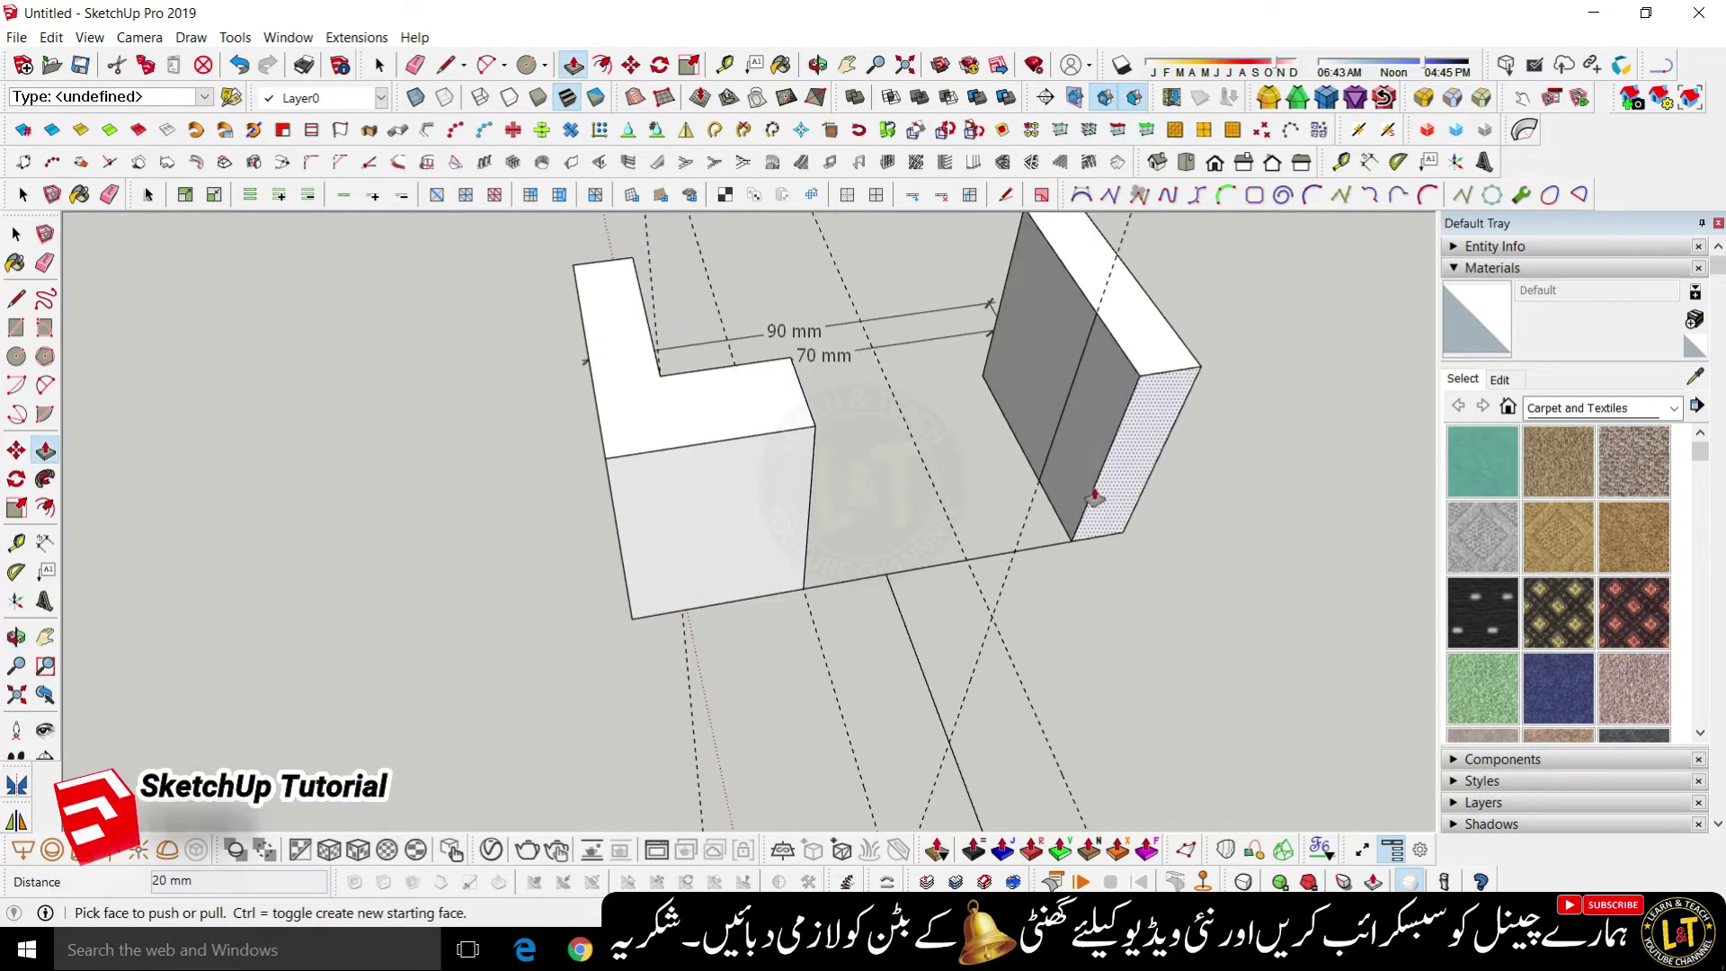
drag(1079, 470, 968, 572)
- Undo the inward strip extrusions, the face-splitting lines and the 15 mm vertical guides on both blocks
middle_drag(845, 565, 663, 535)
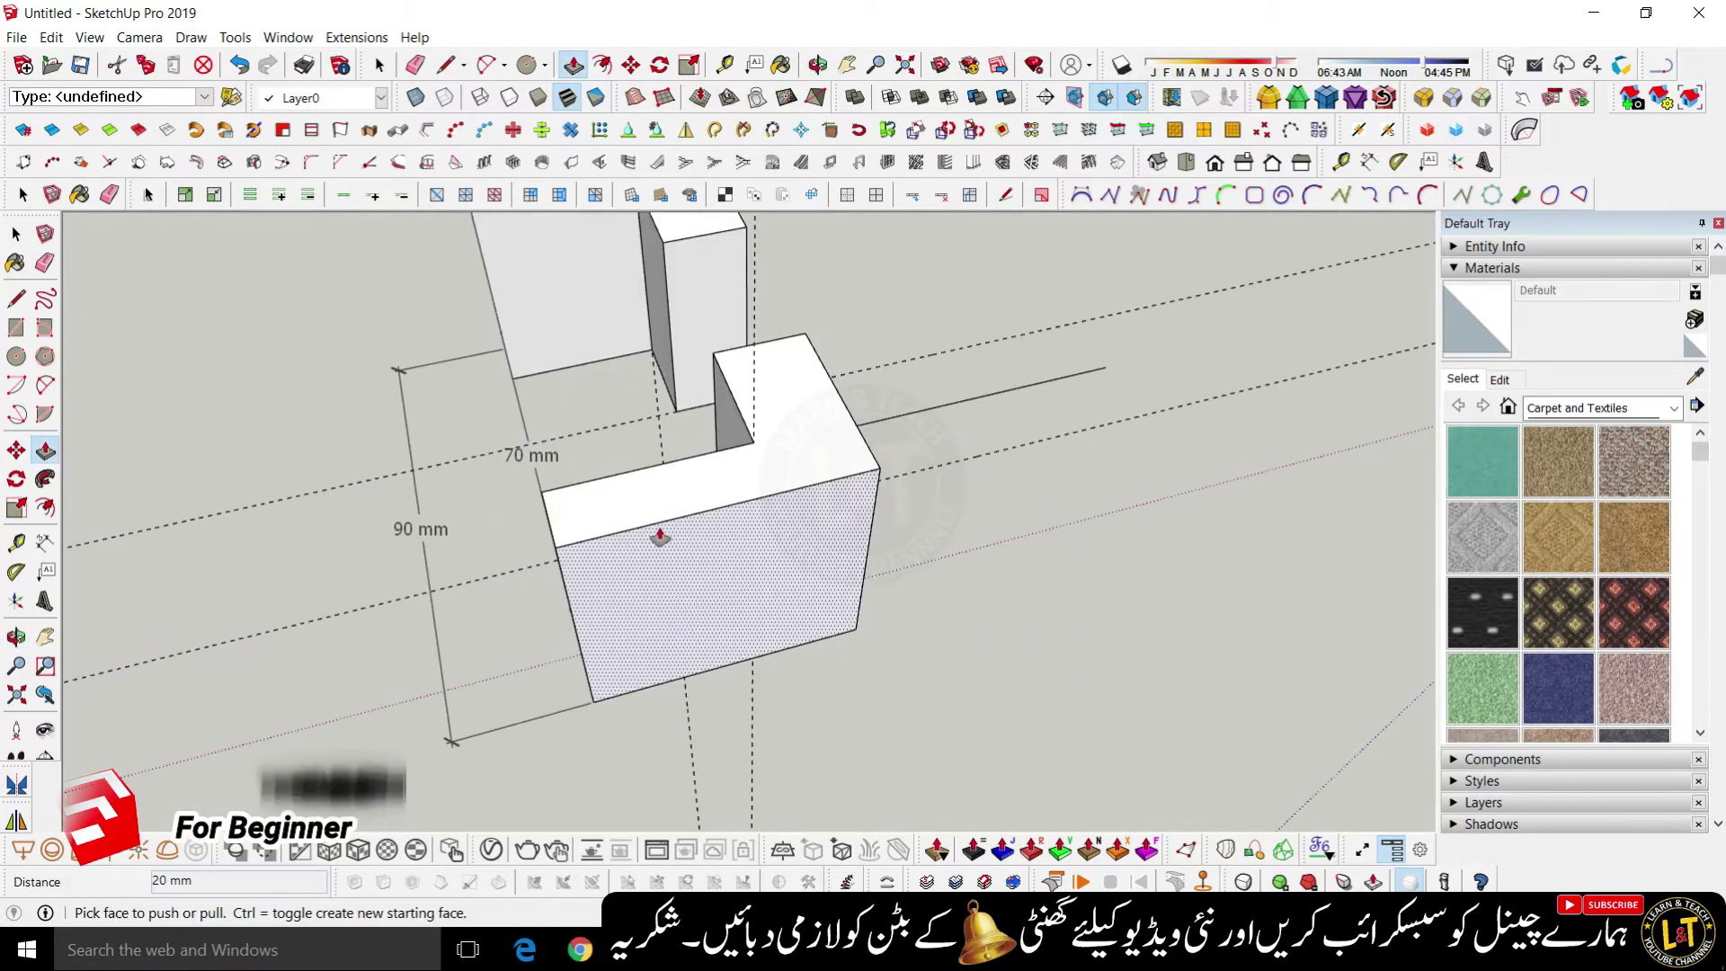
double_click(736, 509)
middle_drag(875, 539, 563, 566)
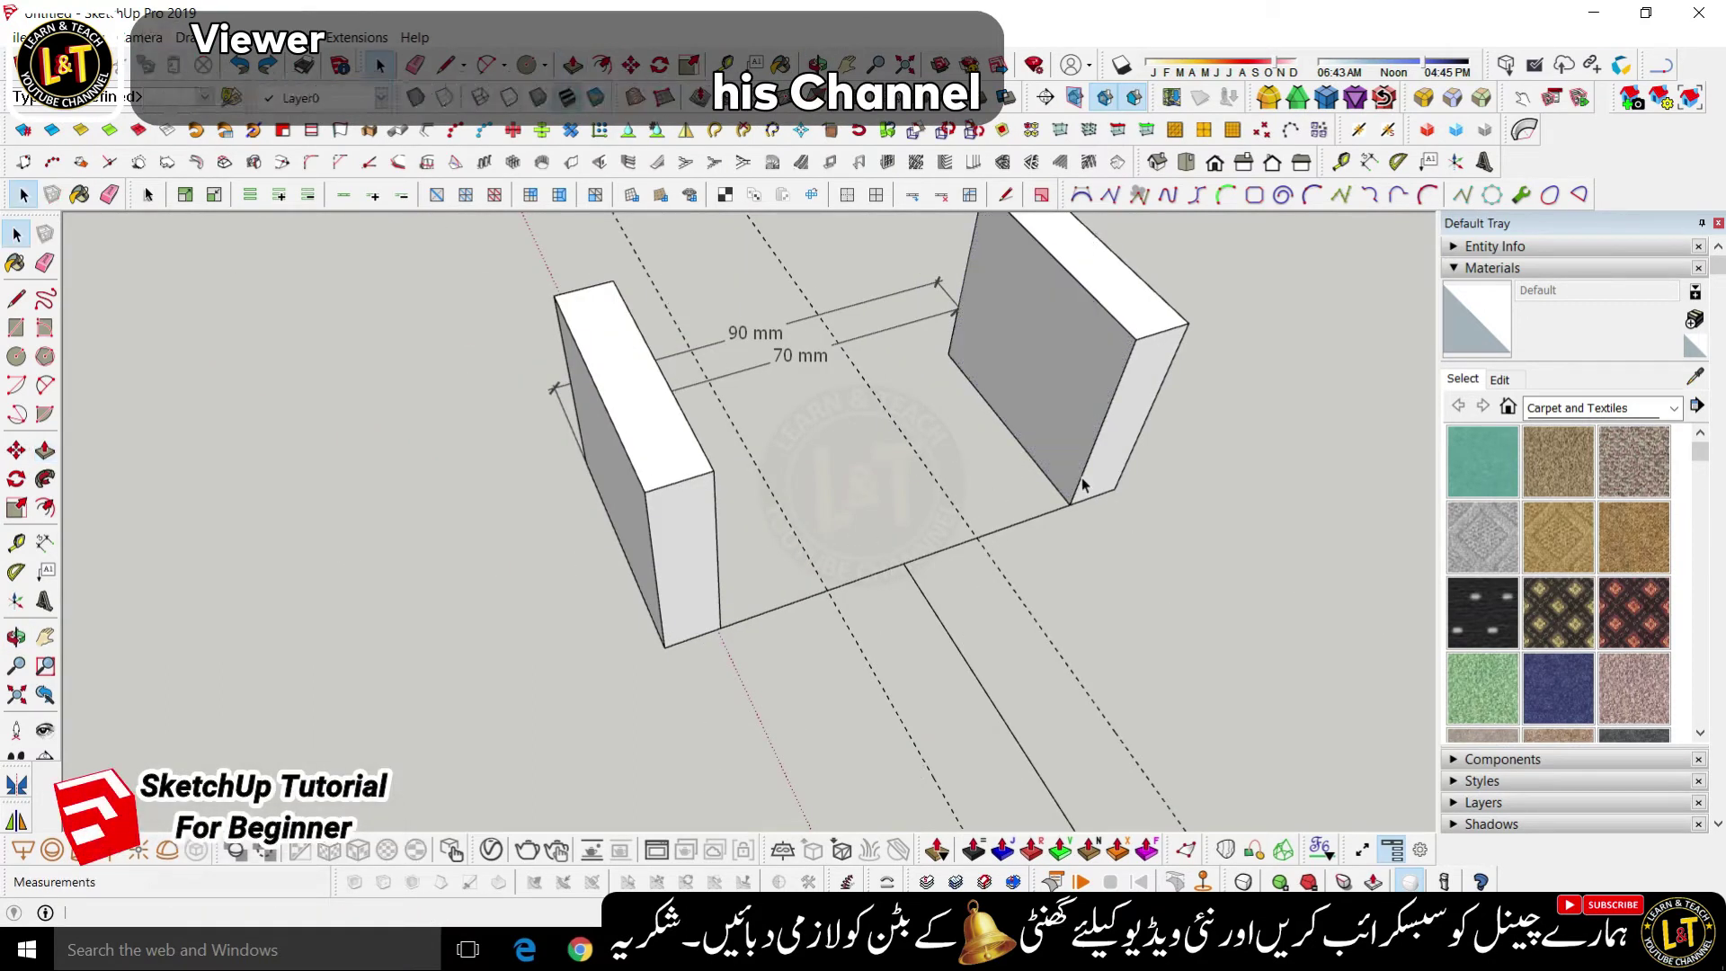
- Place vertical guide lines on both blocks' inner faces, 10 mm from their cylinder-side edges
key(t)
click(1098, 430)
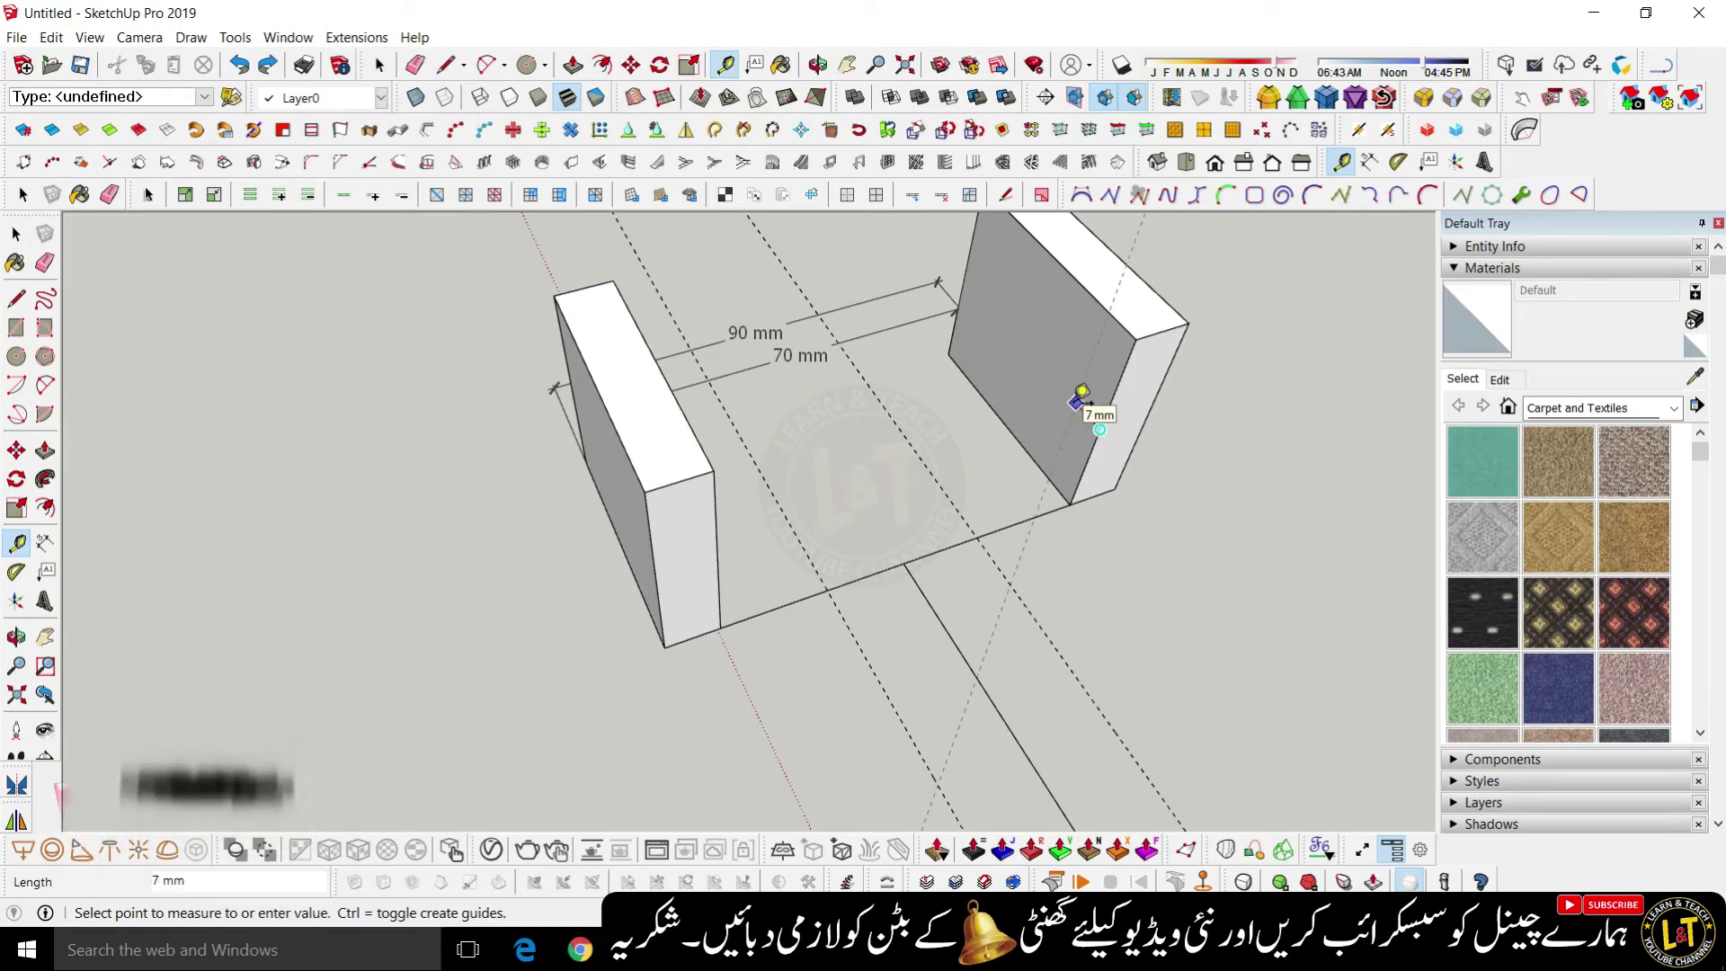
click(1082, 388)
key(o)
drag(933, 548, 617, 435)
key(t)
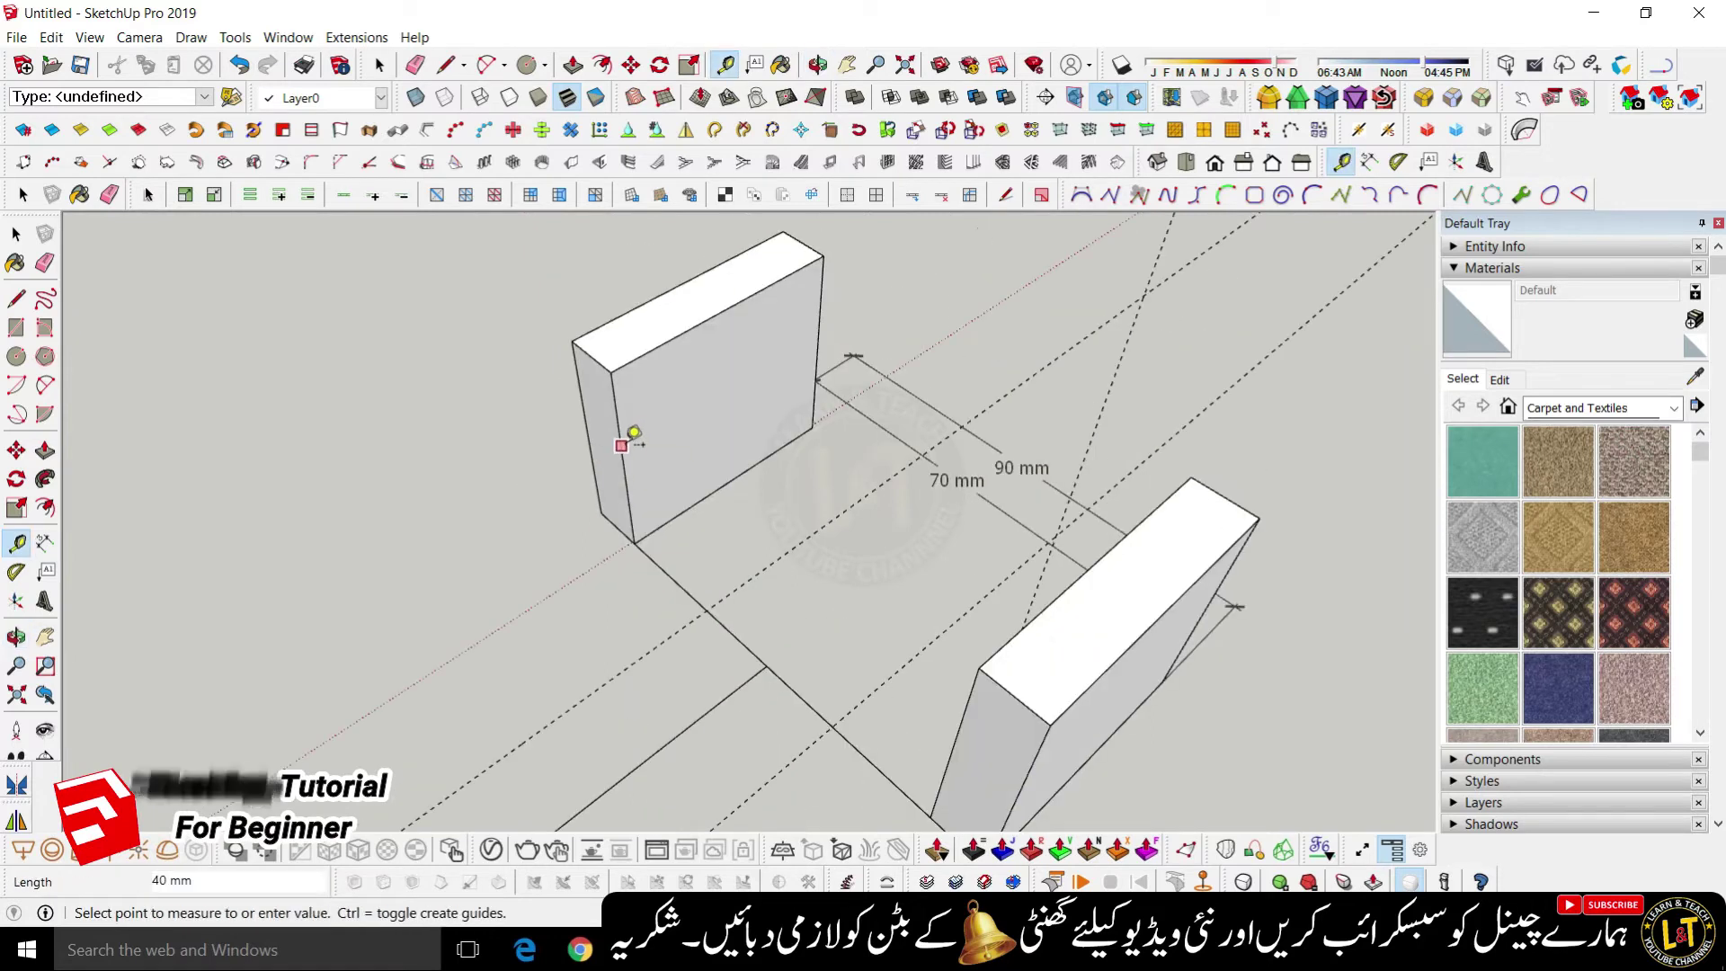
text(10)
key(Return)
- Draw a vertical line along the 10 mm guide across the block's inner face, from upper to lower edge
text(8)
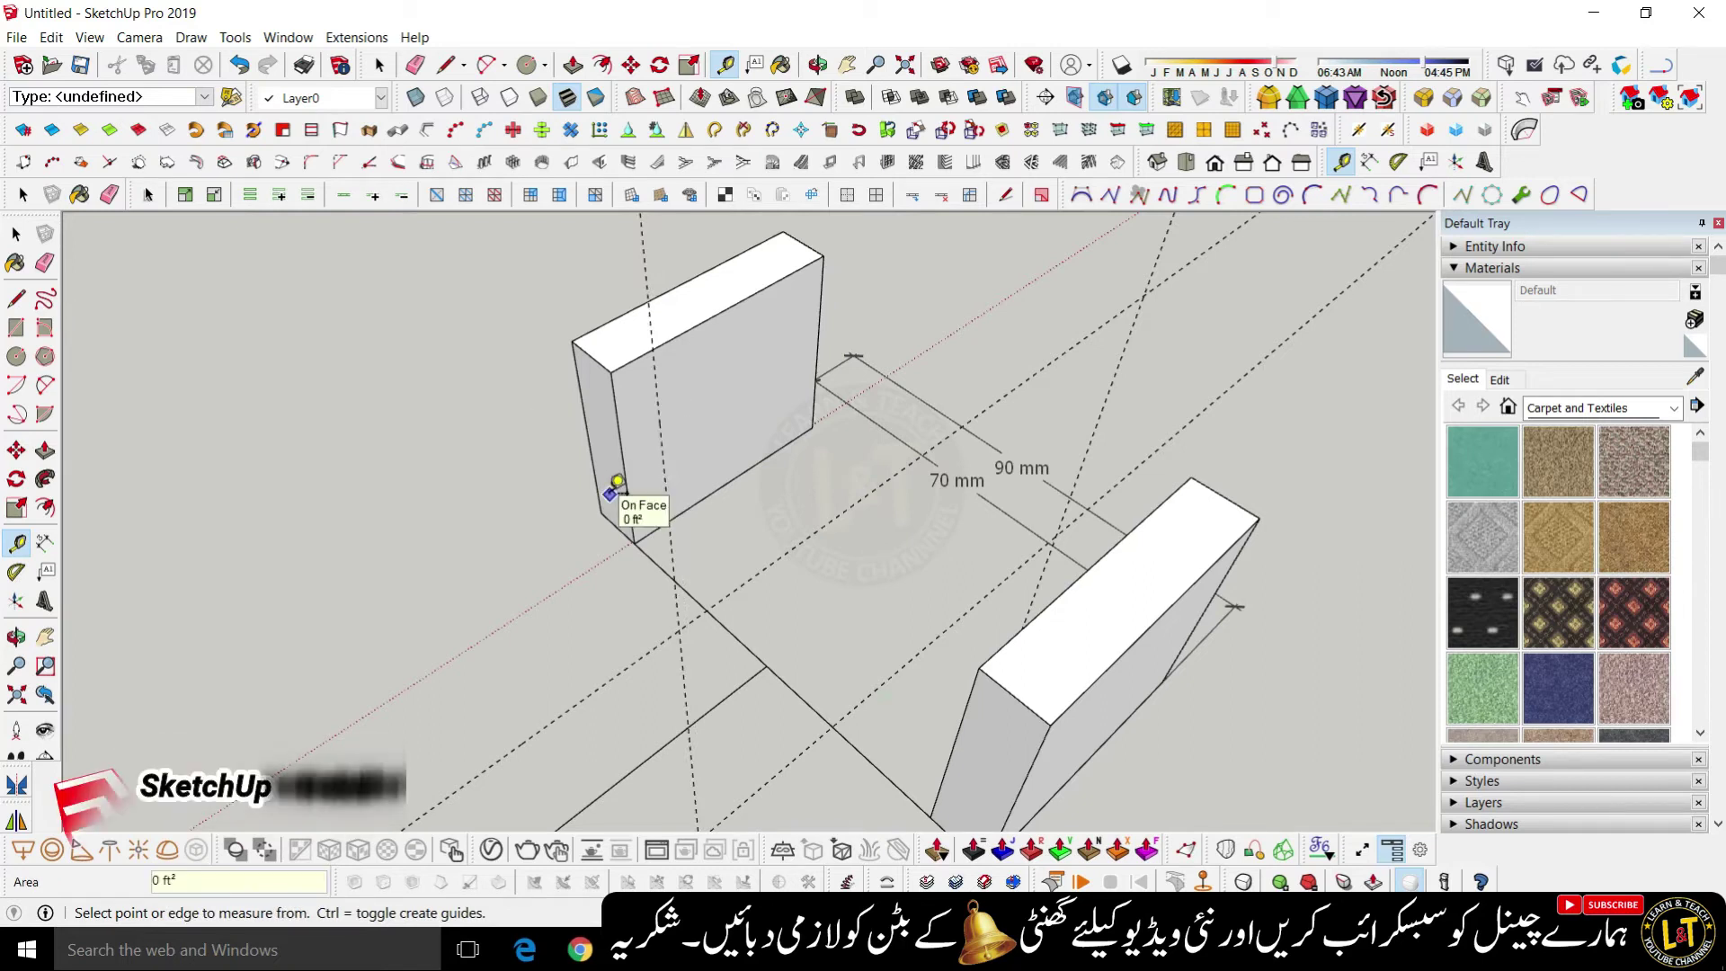
text(r)
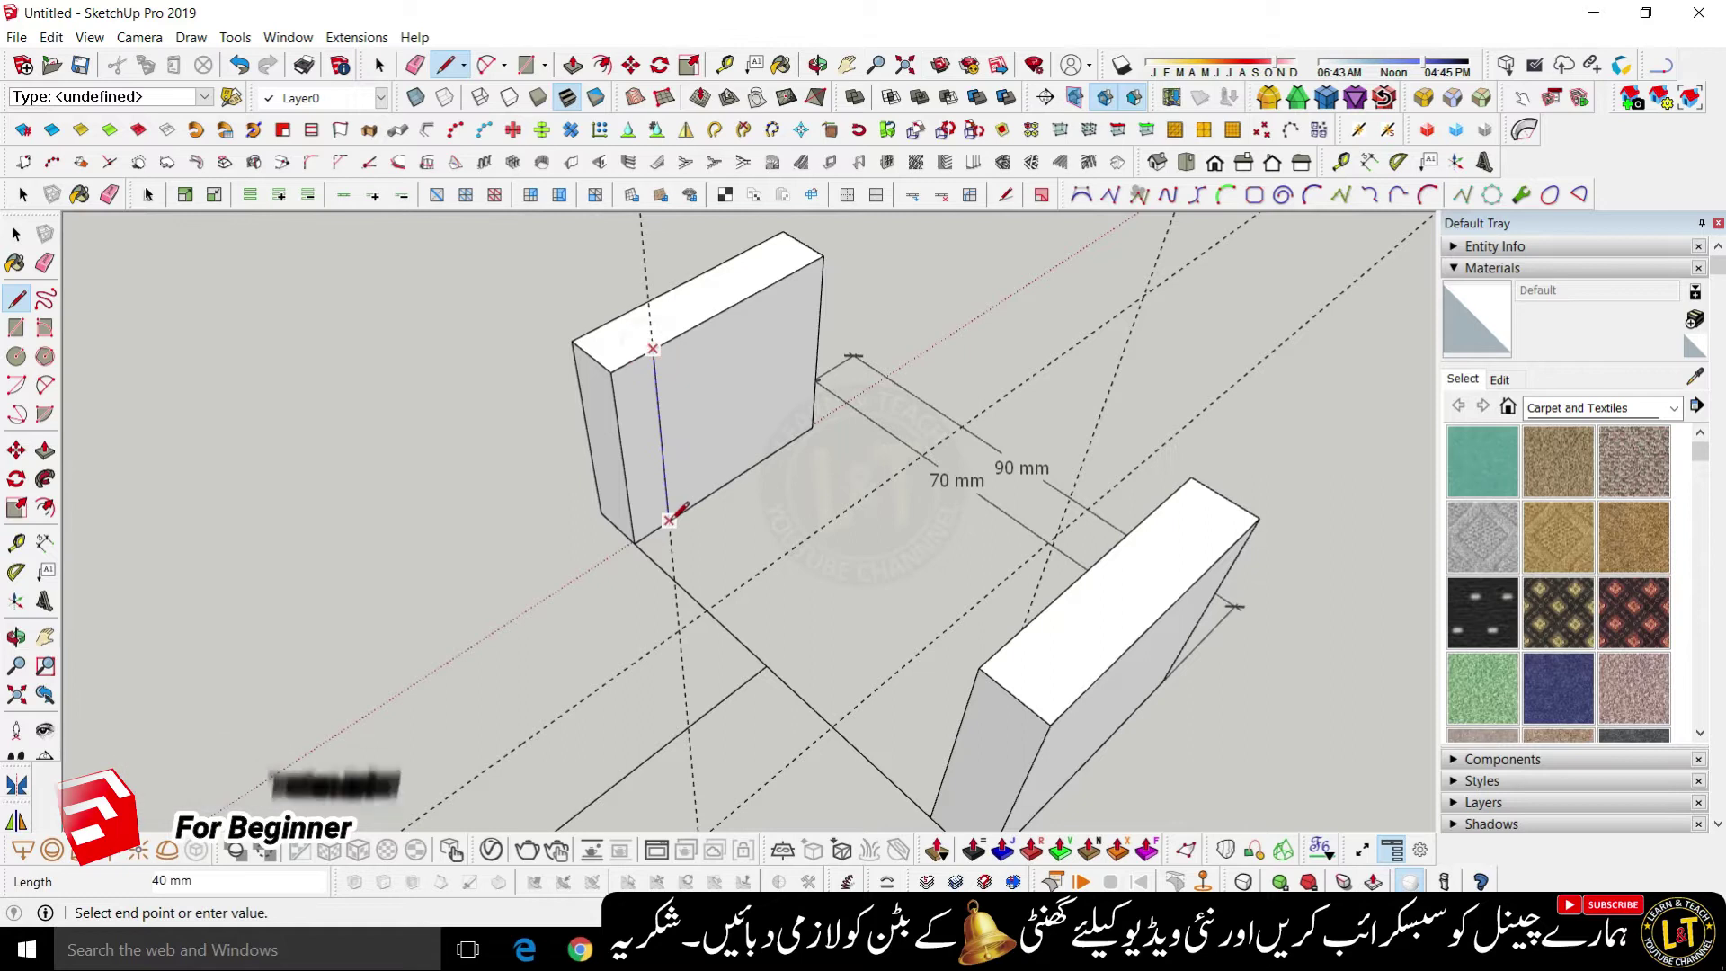
- Draw a 40 mm vertical line along the guide on the inner face of each upright plate
middle_drag(623, 580, 1029, 386)
scroll(997, 456, up, 3)
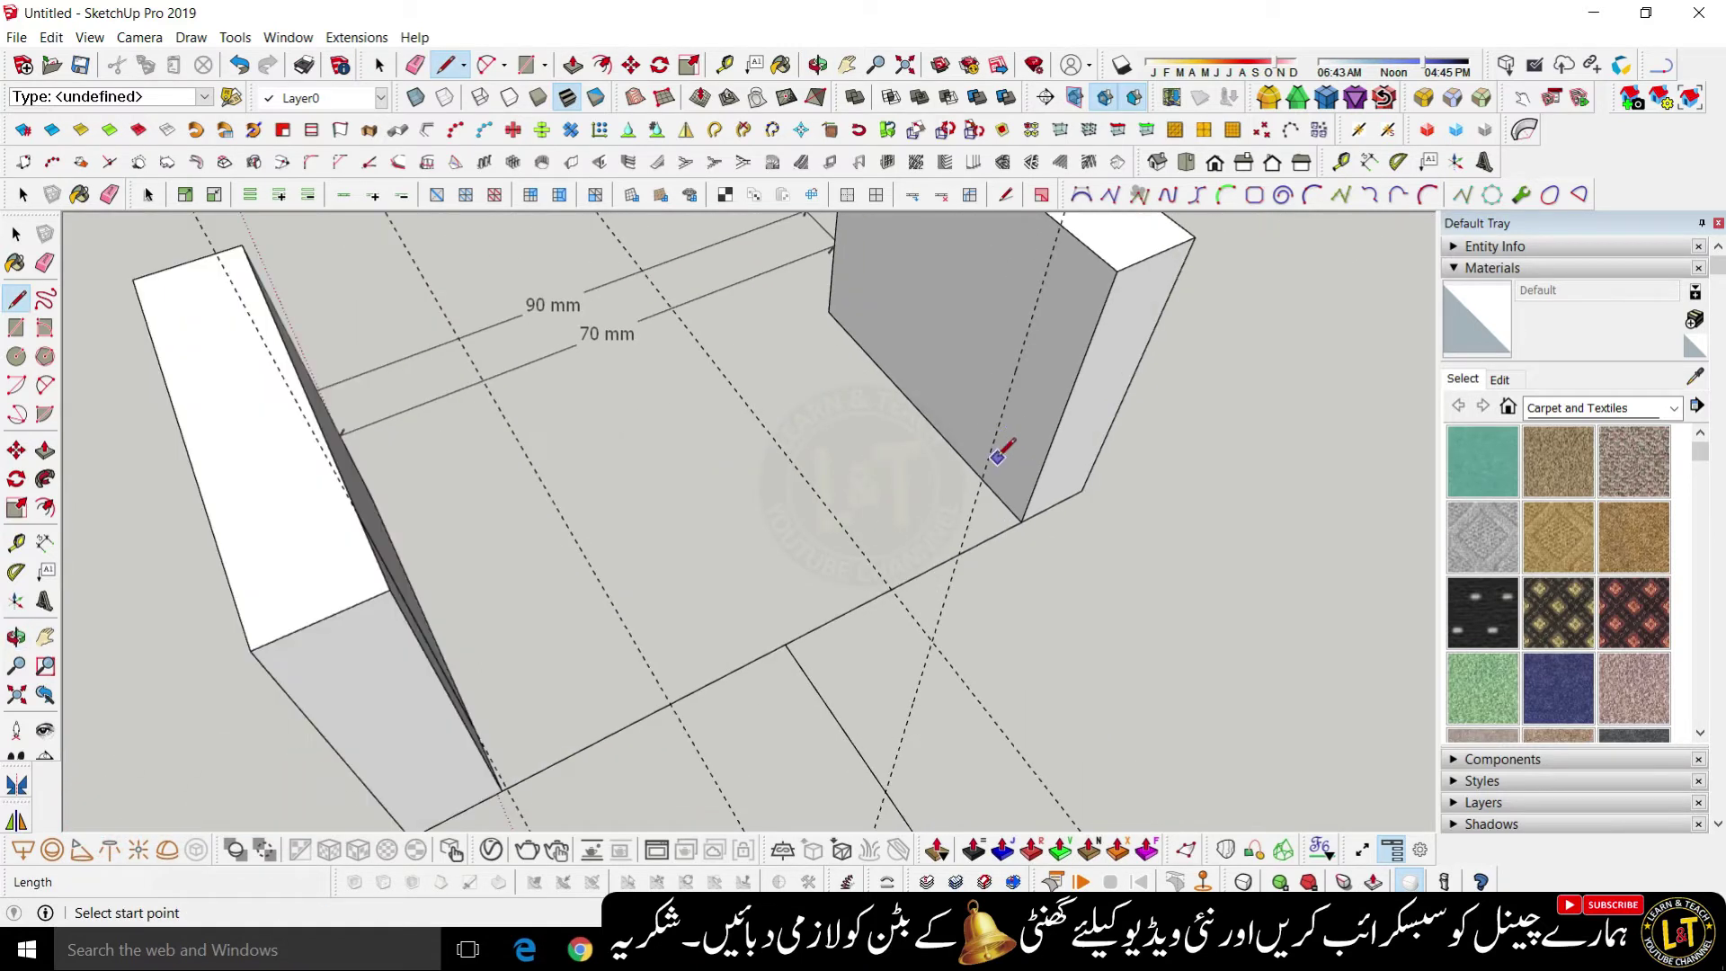
key(Escape)
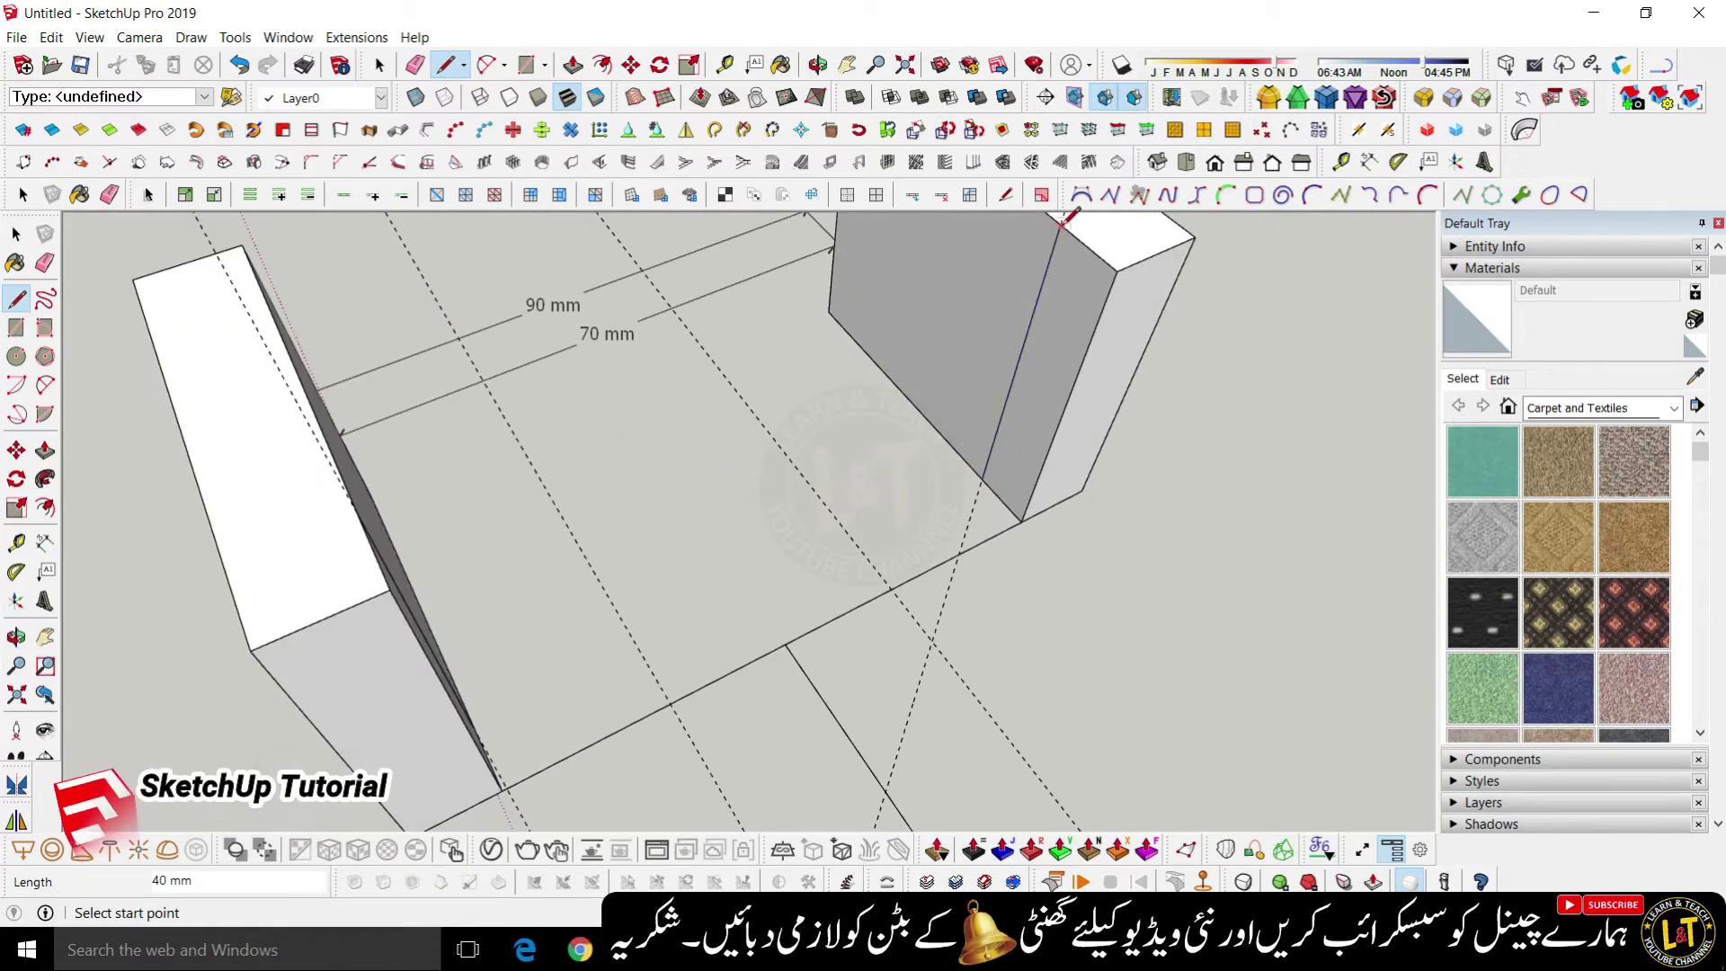
scroll(1032, 378, down, 2)
- Pull the end strips on the inner faces of both upright plates 20 mm inward, up to the guides
key(p)
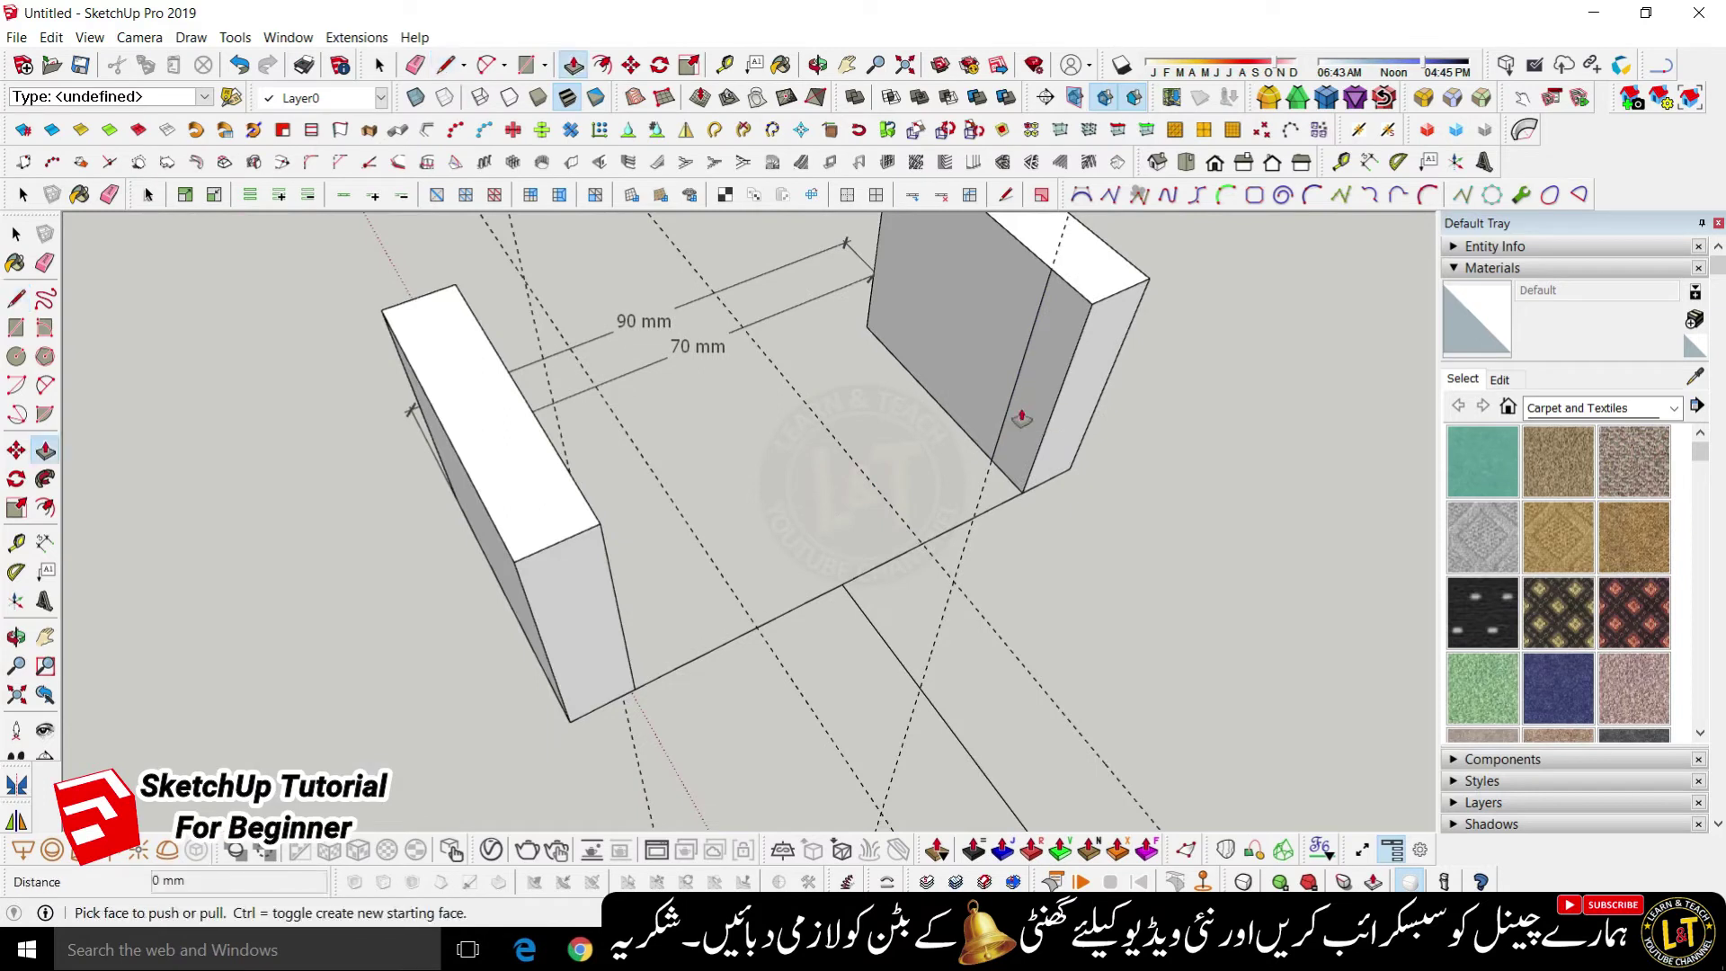
click(1048, 396)
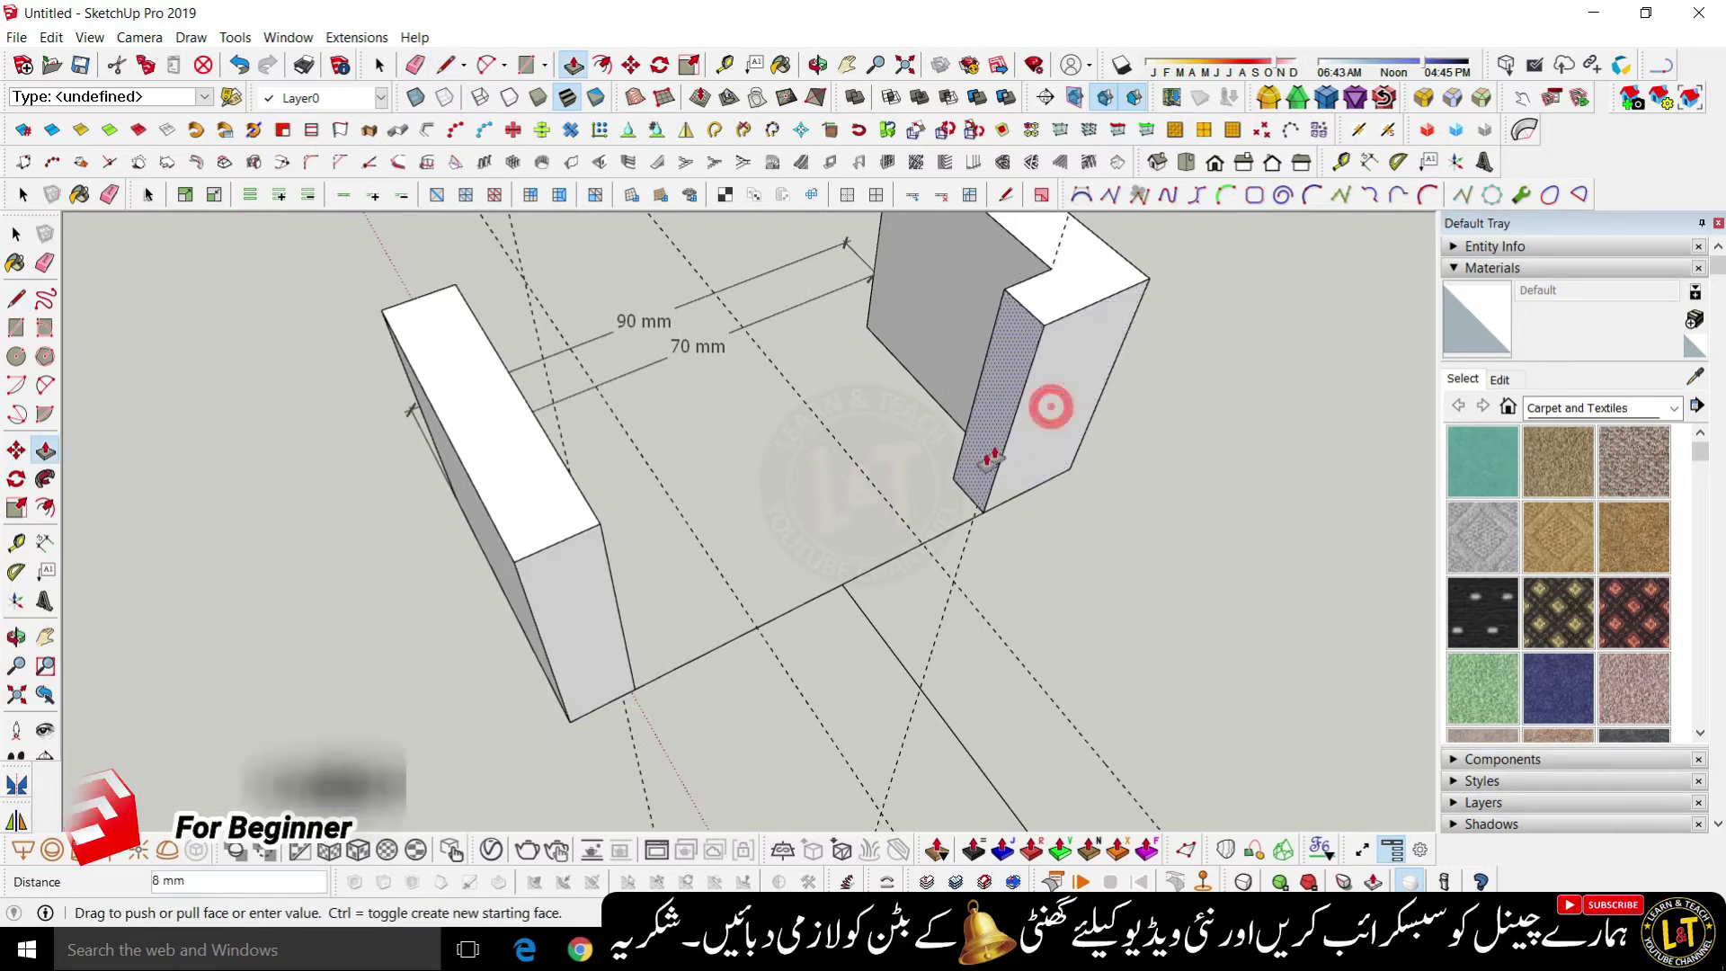
click(933, 559)
mouse_move(932, 605)
middle_down()
mouse_move(731, 617)
mouse_move(557, 557)
middle_up()
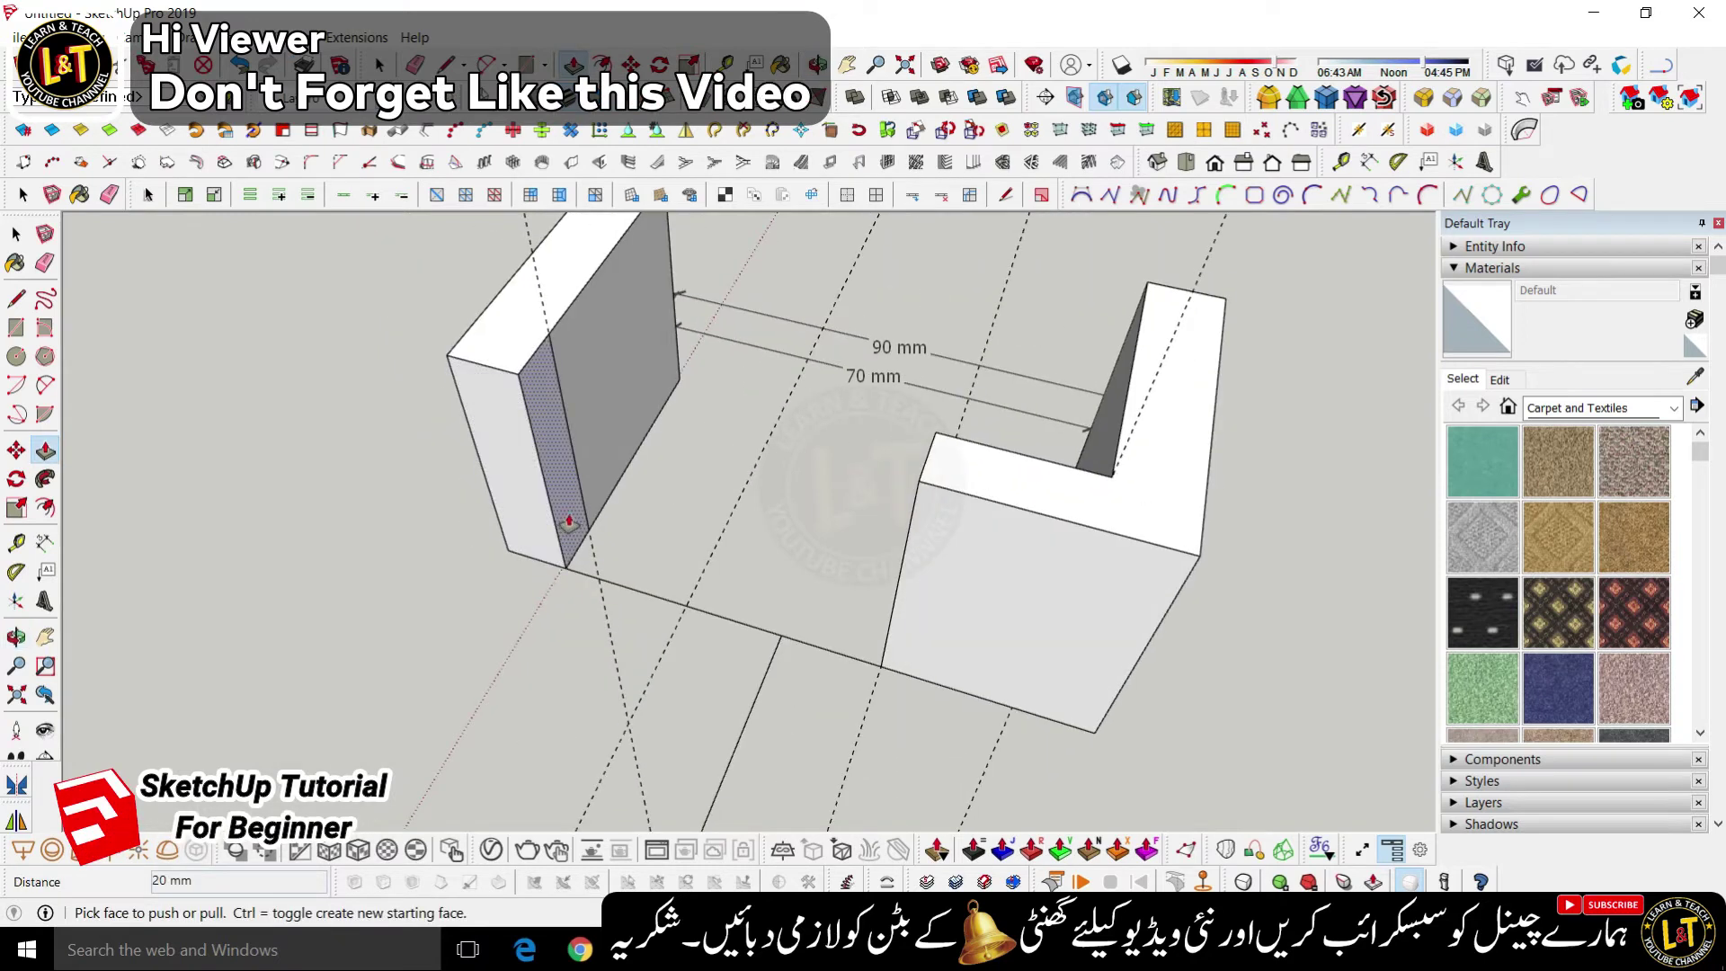
click(568, 522)
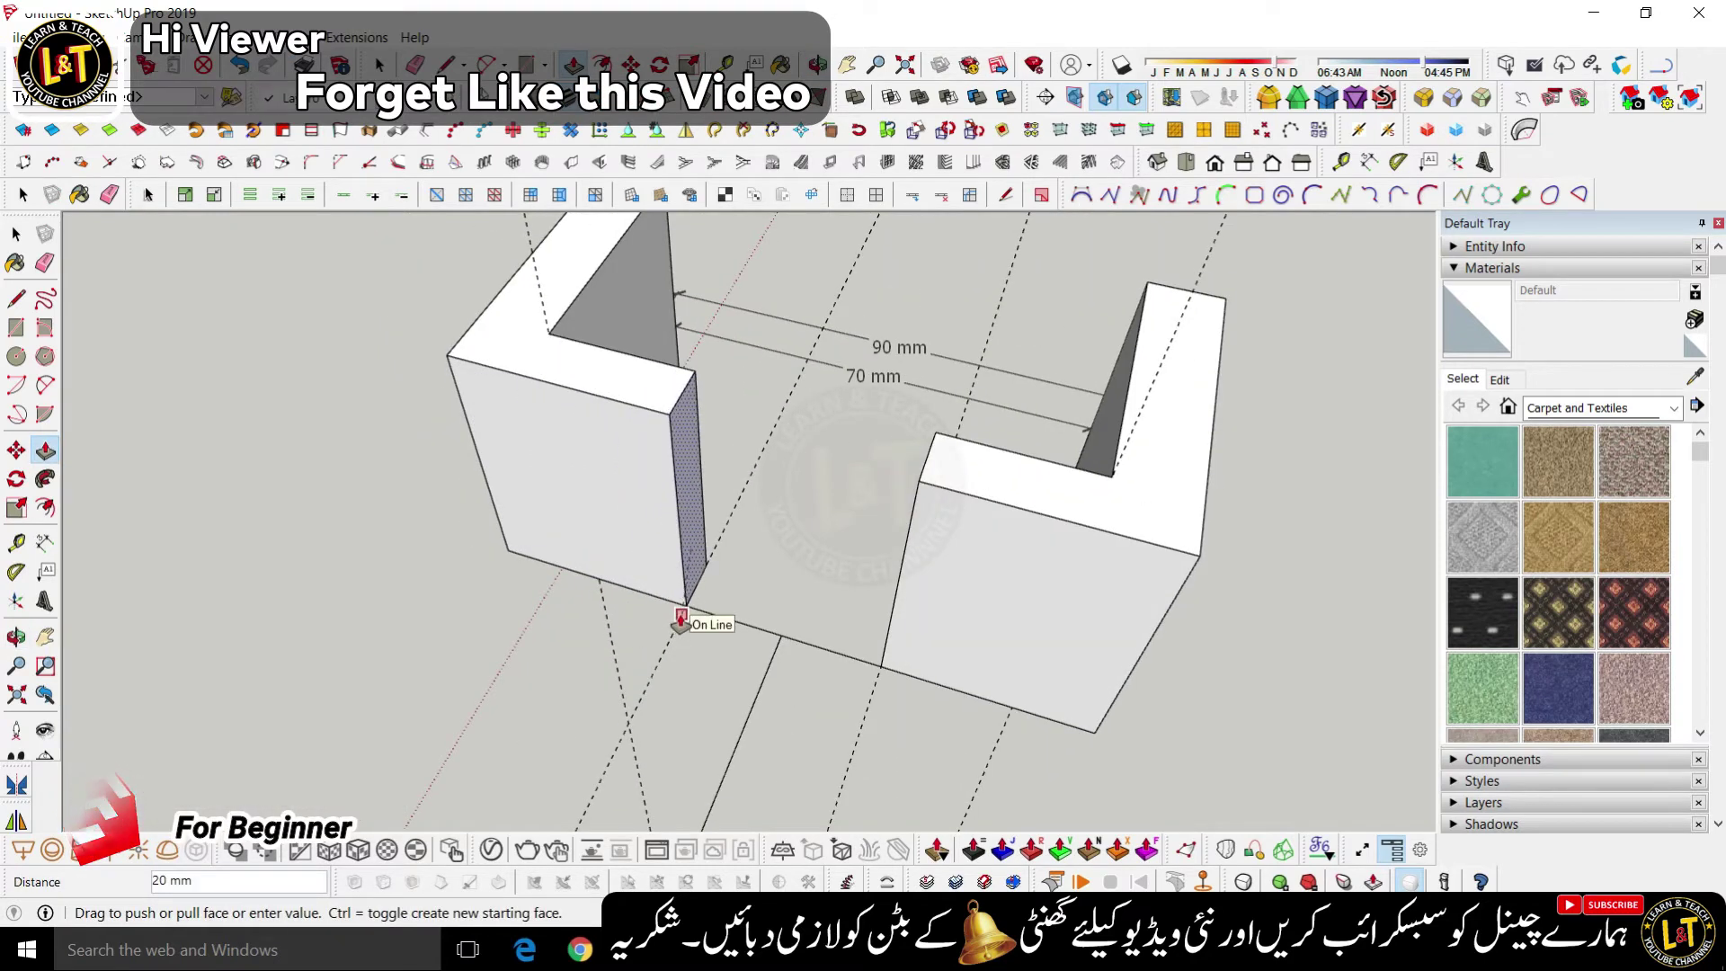
click(680, 620)
- Examine the fork arm dimensions and wall thicknesses on the reference drawing
scroll(791, 621, down, 5)
scroll(728, 505, down, 3)
middle_drag(728, 505, 1267, 547)
scroll(813, 624, down, 4)
middle_drag(854, 653, 1325, 661)
scroll(974, 566, up, 8)
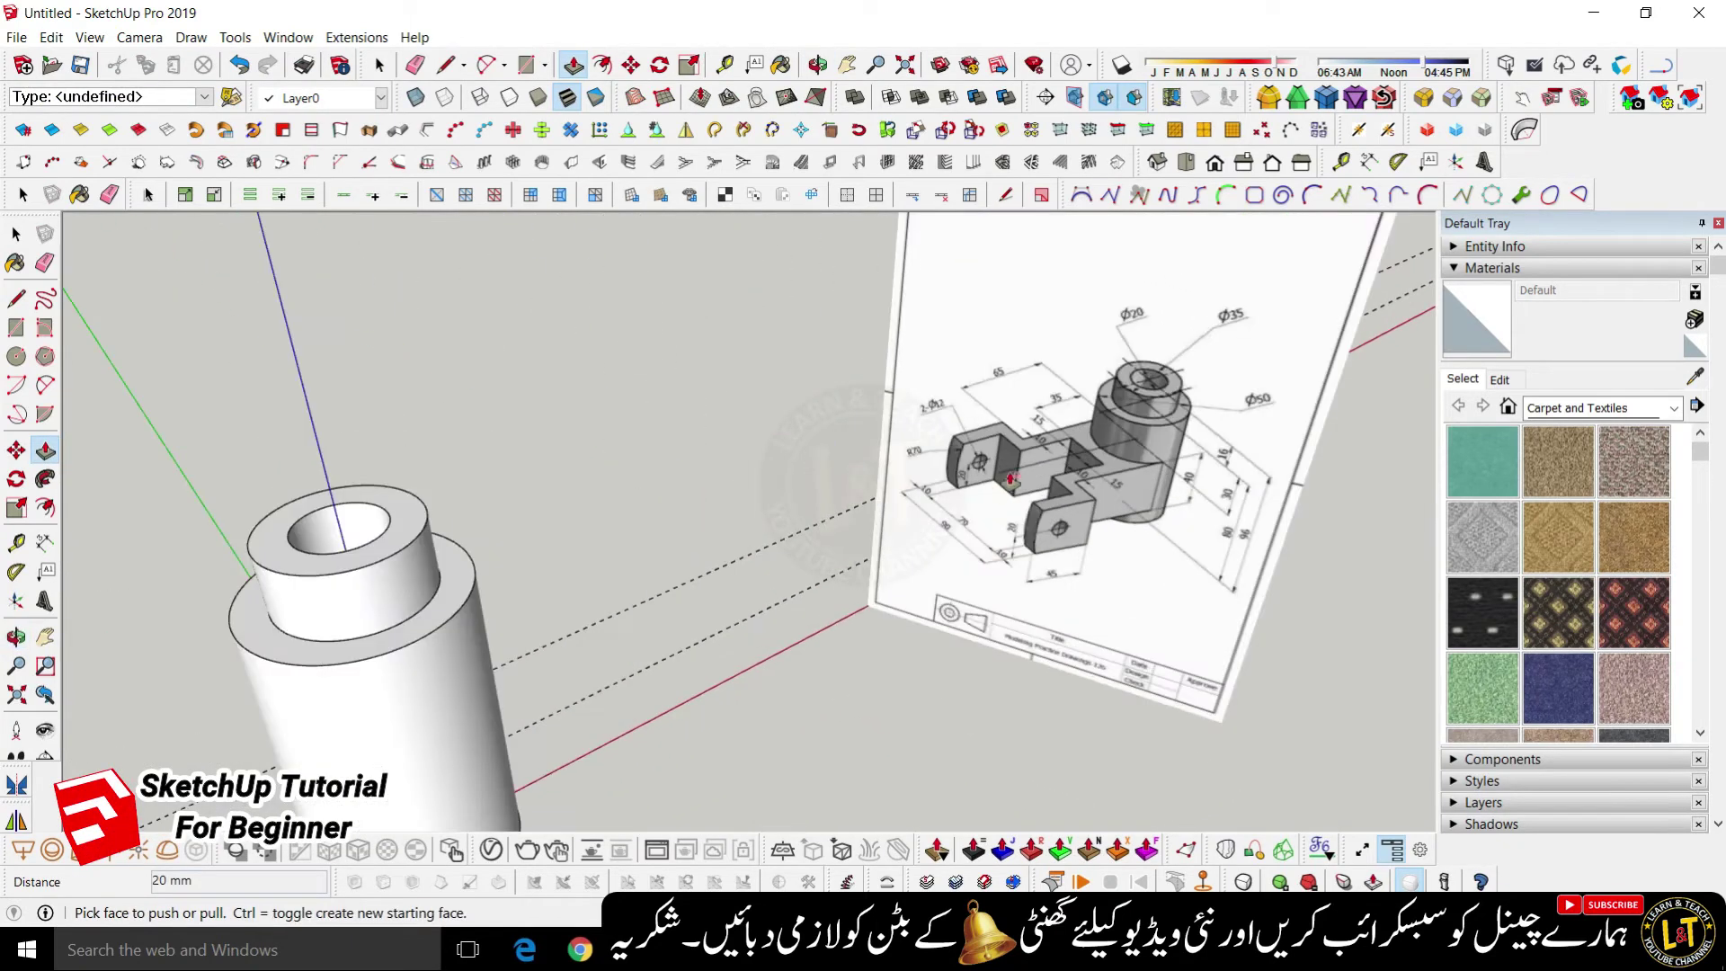
scroll(1011, 478, up, 5)
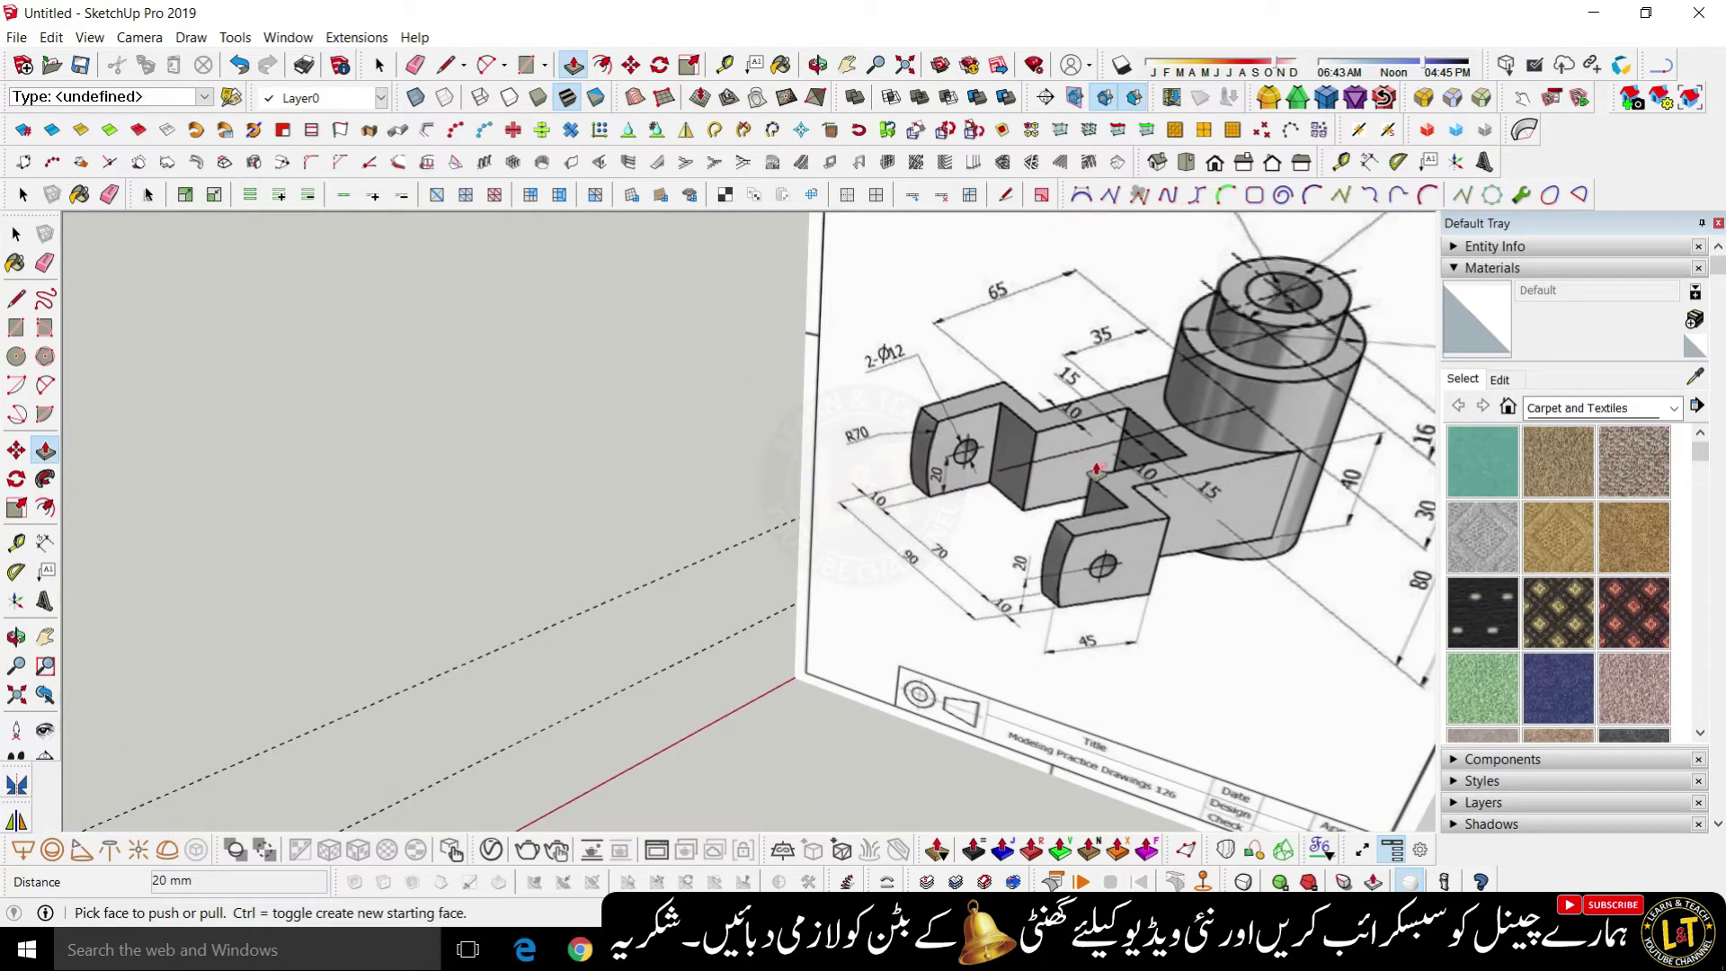
scroll(1098, 469, down, 10)
- Place vertical guides on the outer end faces of both L-shaped brackets, 10 mm in from their inner vertical edges
middle_drag(922, 642, 580, 629)
scroll(520, 486, up, 5)
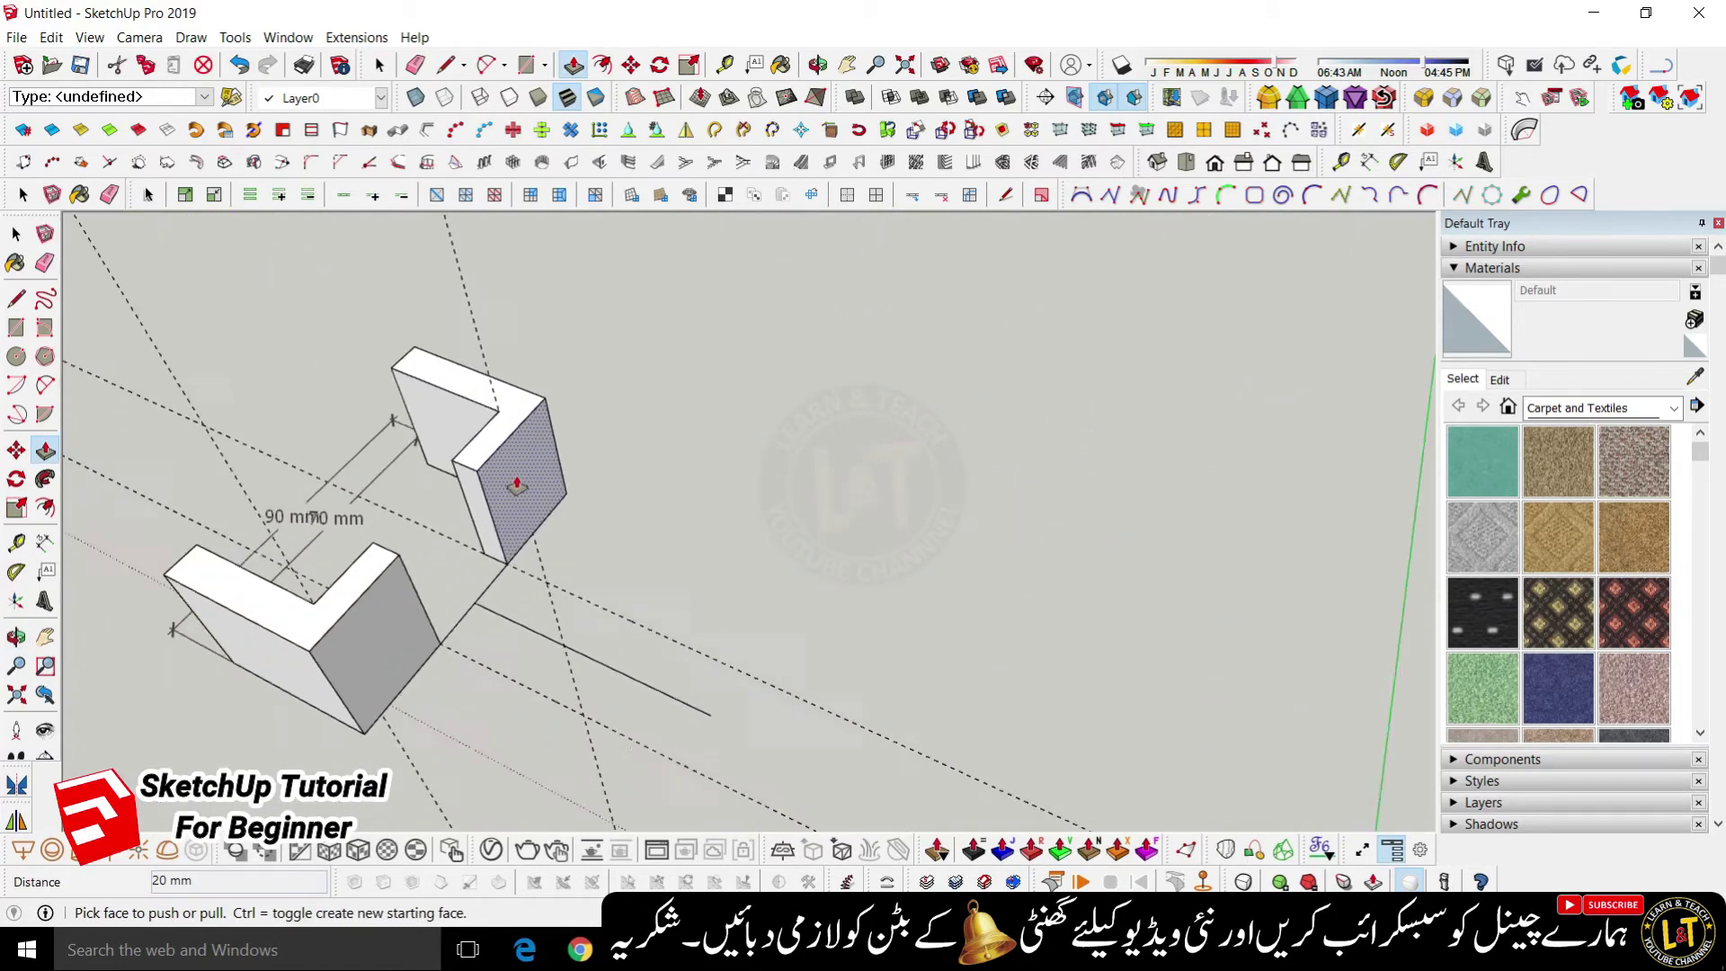
key(space)
scroll(500, 537, up, 5)
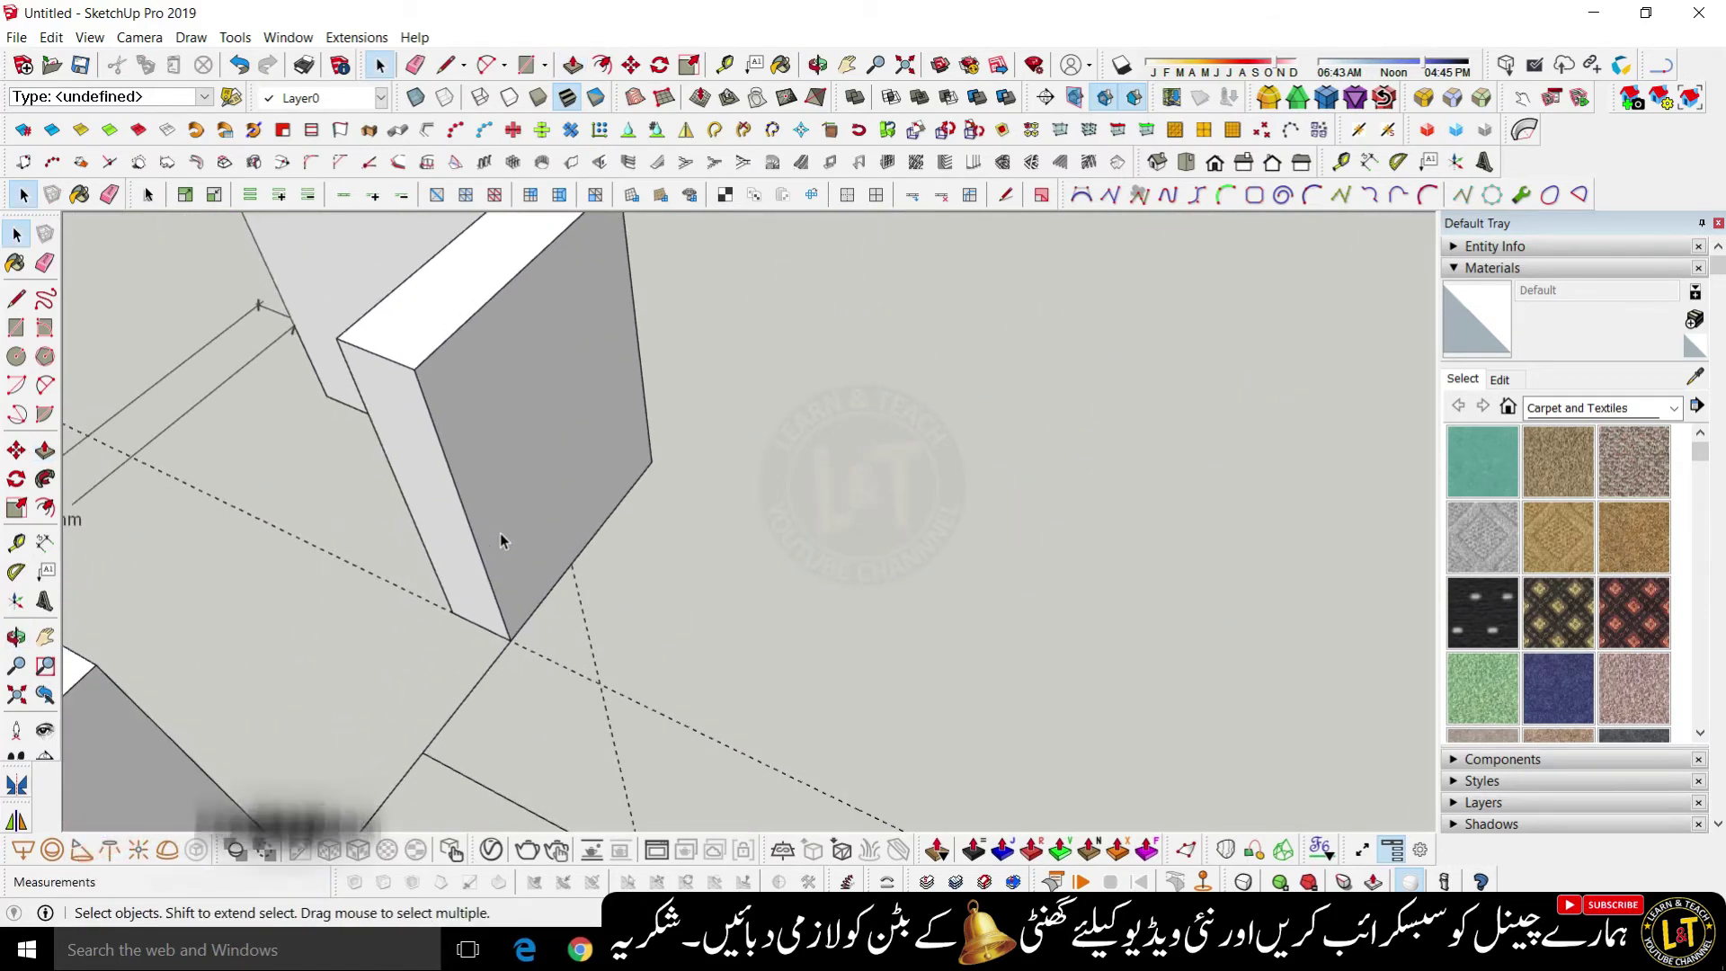
key(t)
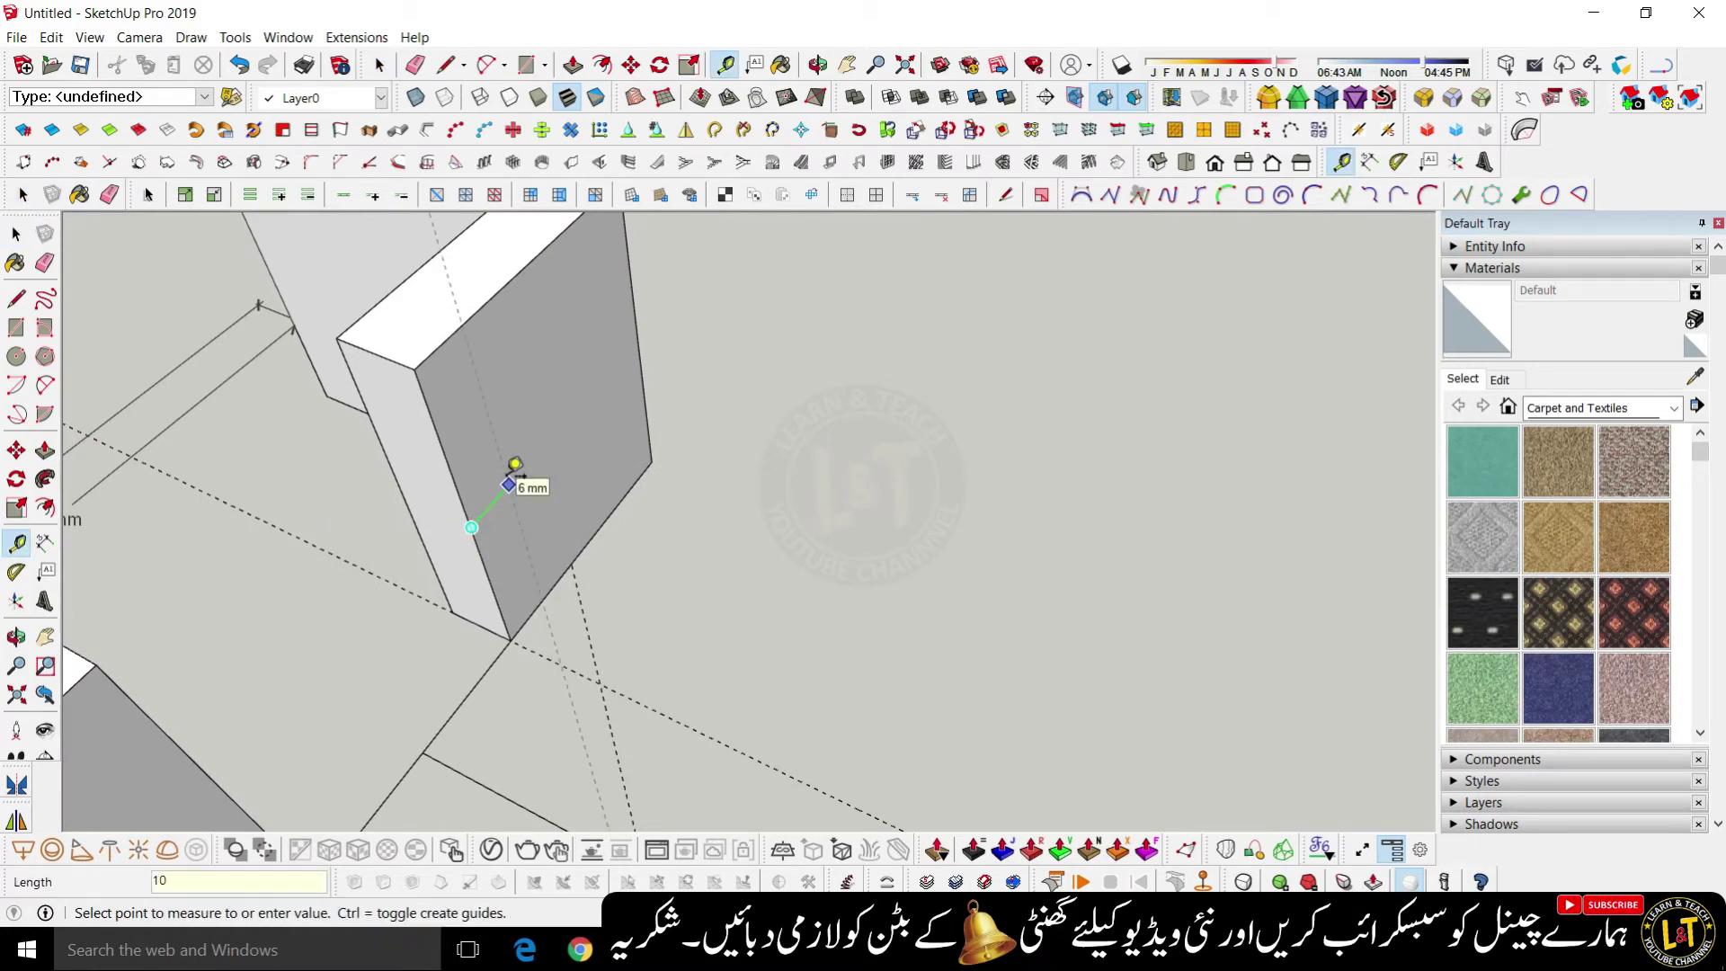
key(Return)
scroll(499, 472, down, 3)
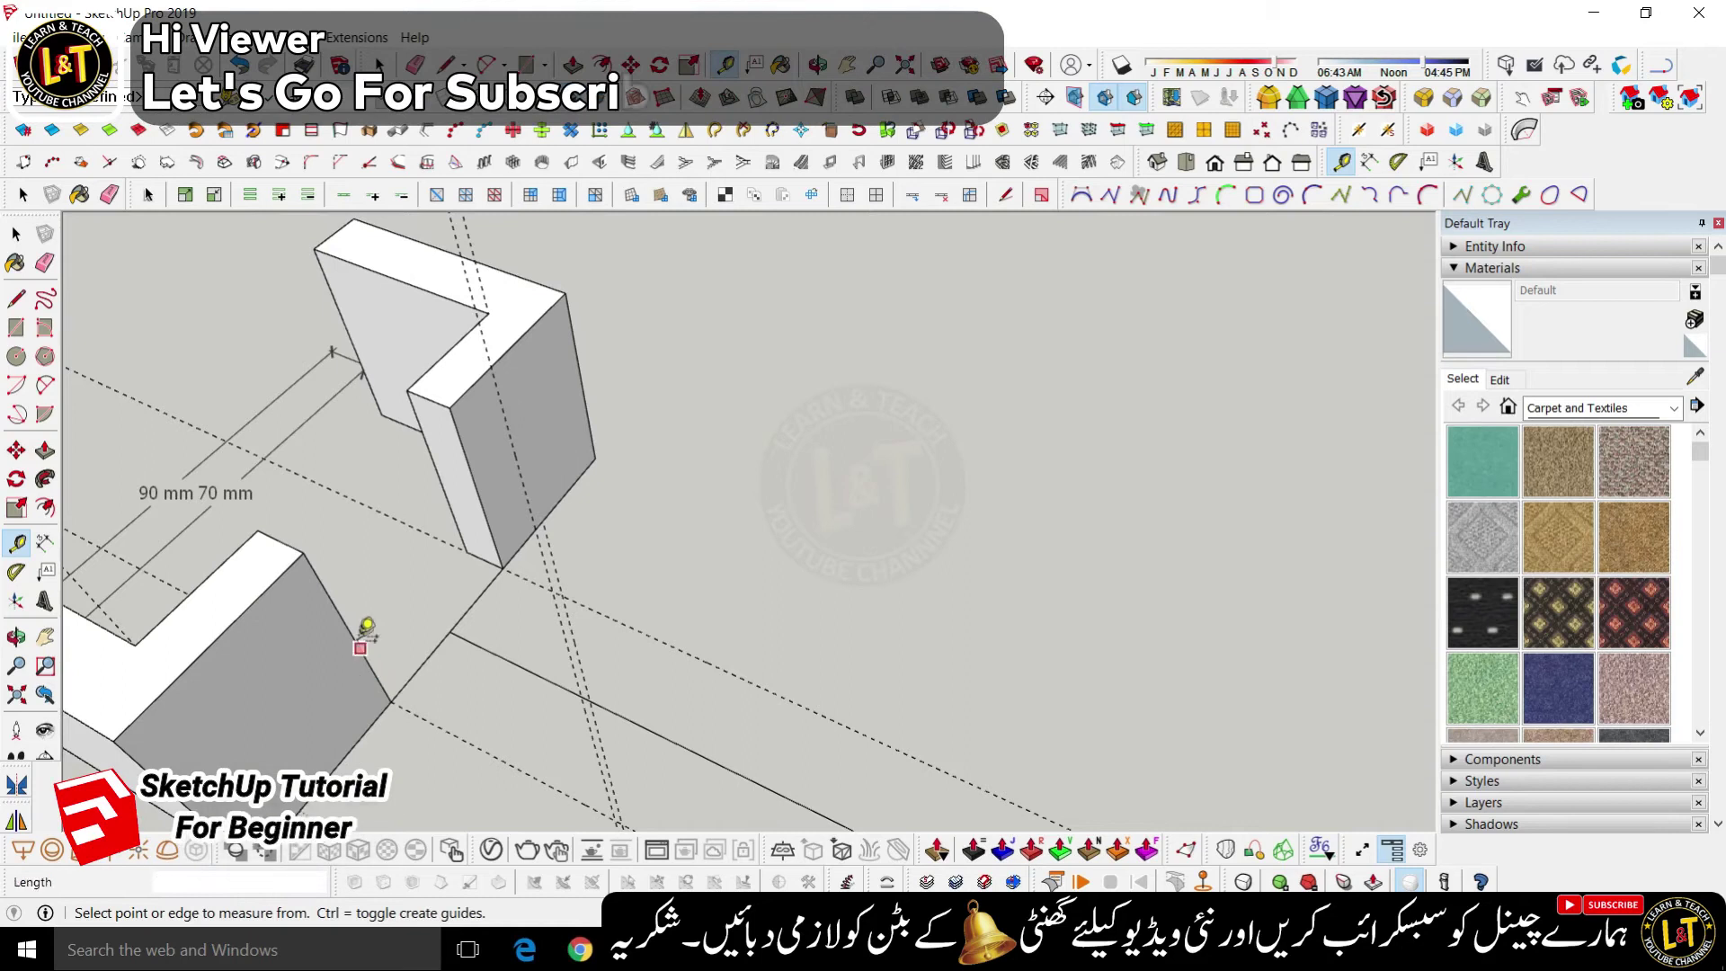
key(Escape)
scroll(325, 645, down, 1)
- Draw 40 mm vertical lines along the guides on the end faces of both L-shaped brackets
key(l)
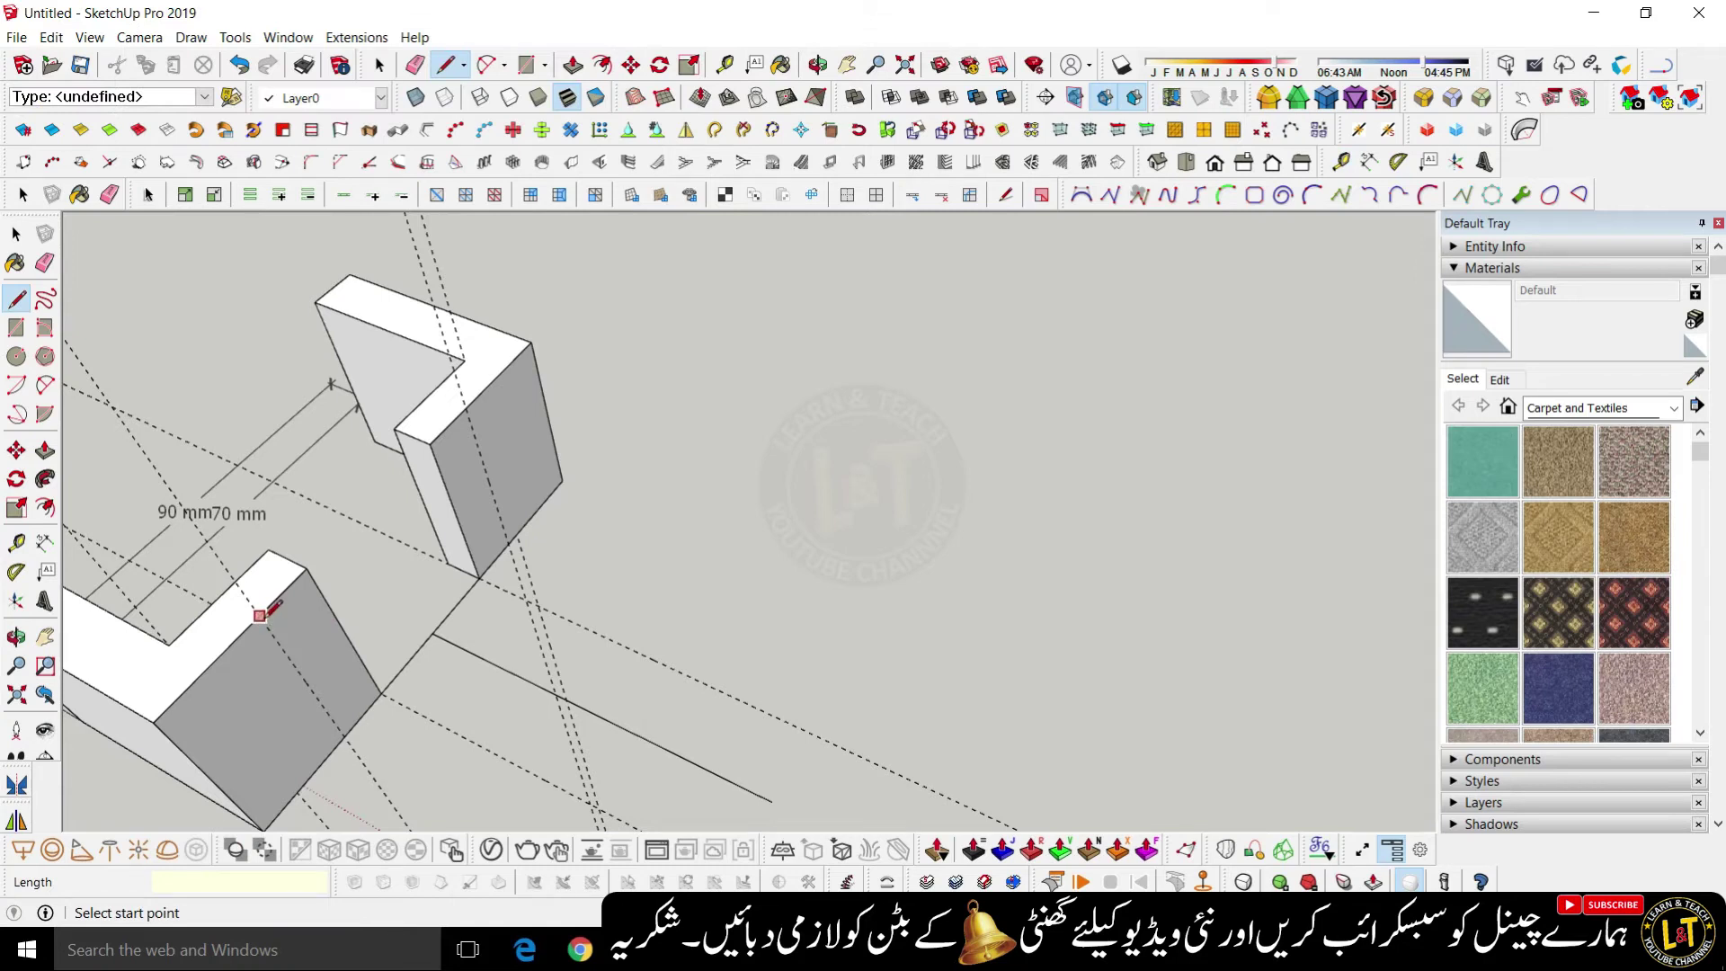
scroll(256, 631, up, 2)
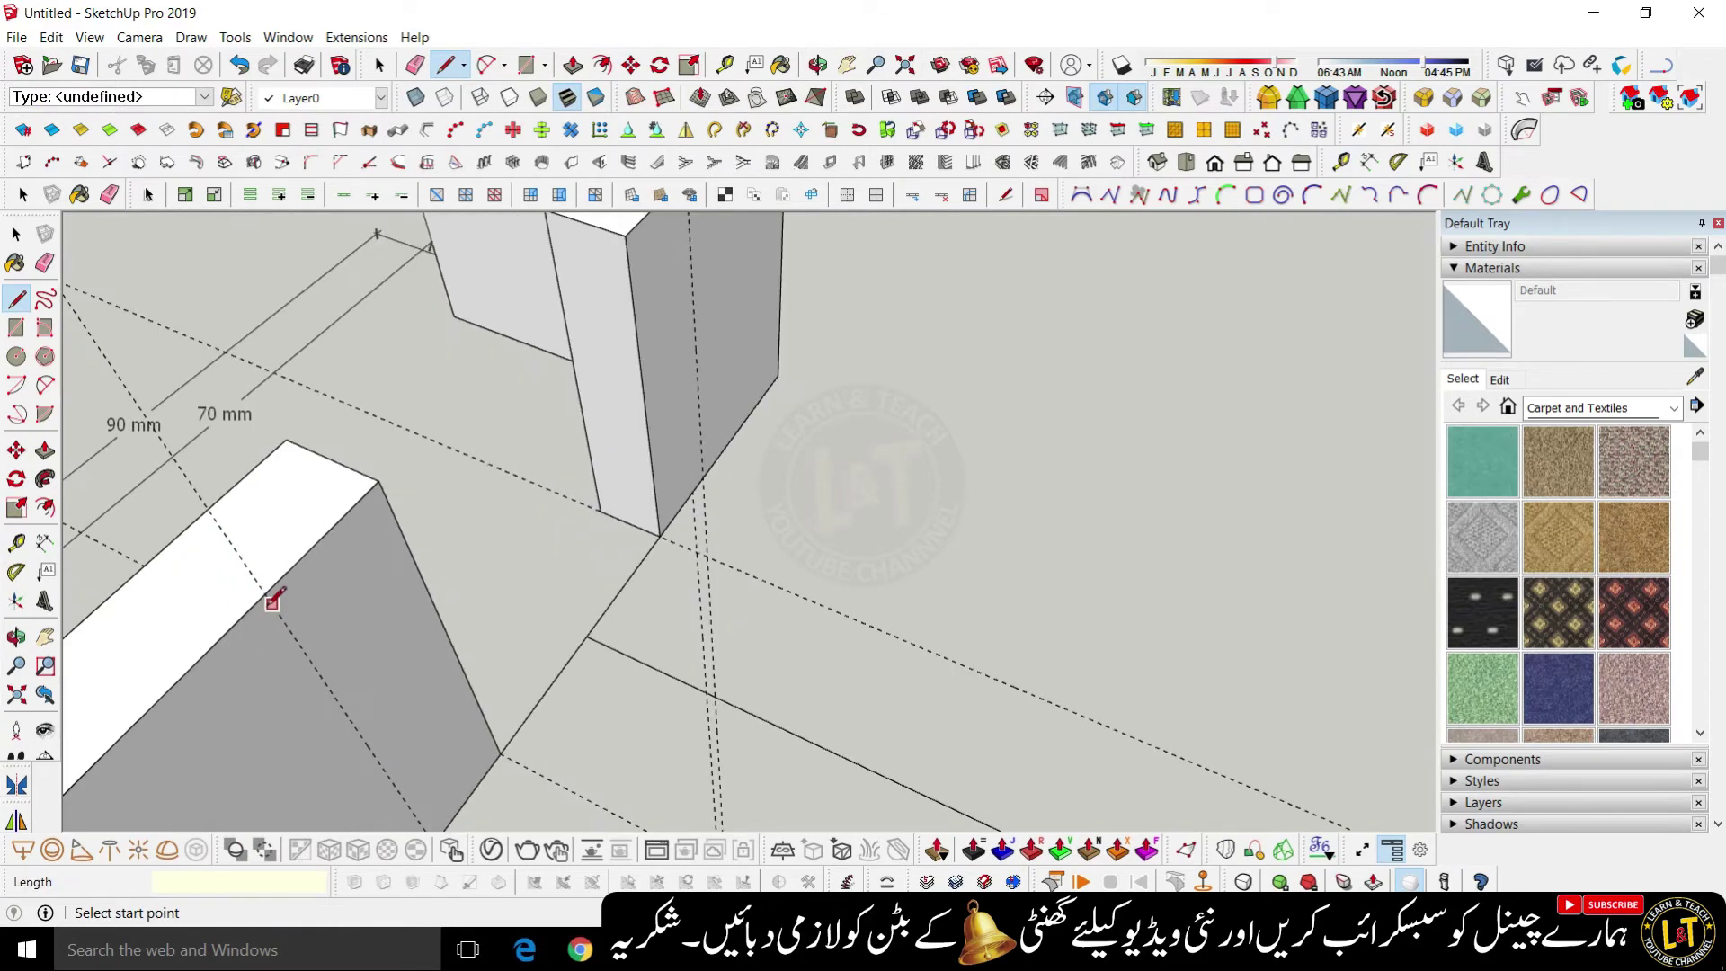
scroll(323, 698, down, 3)
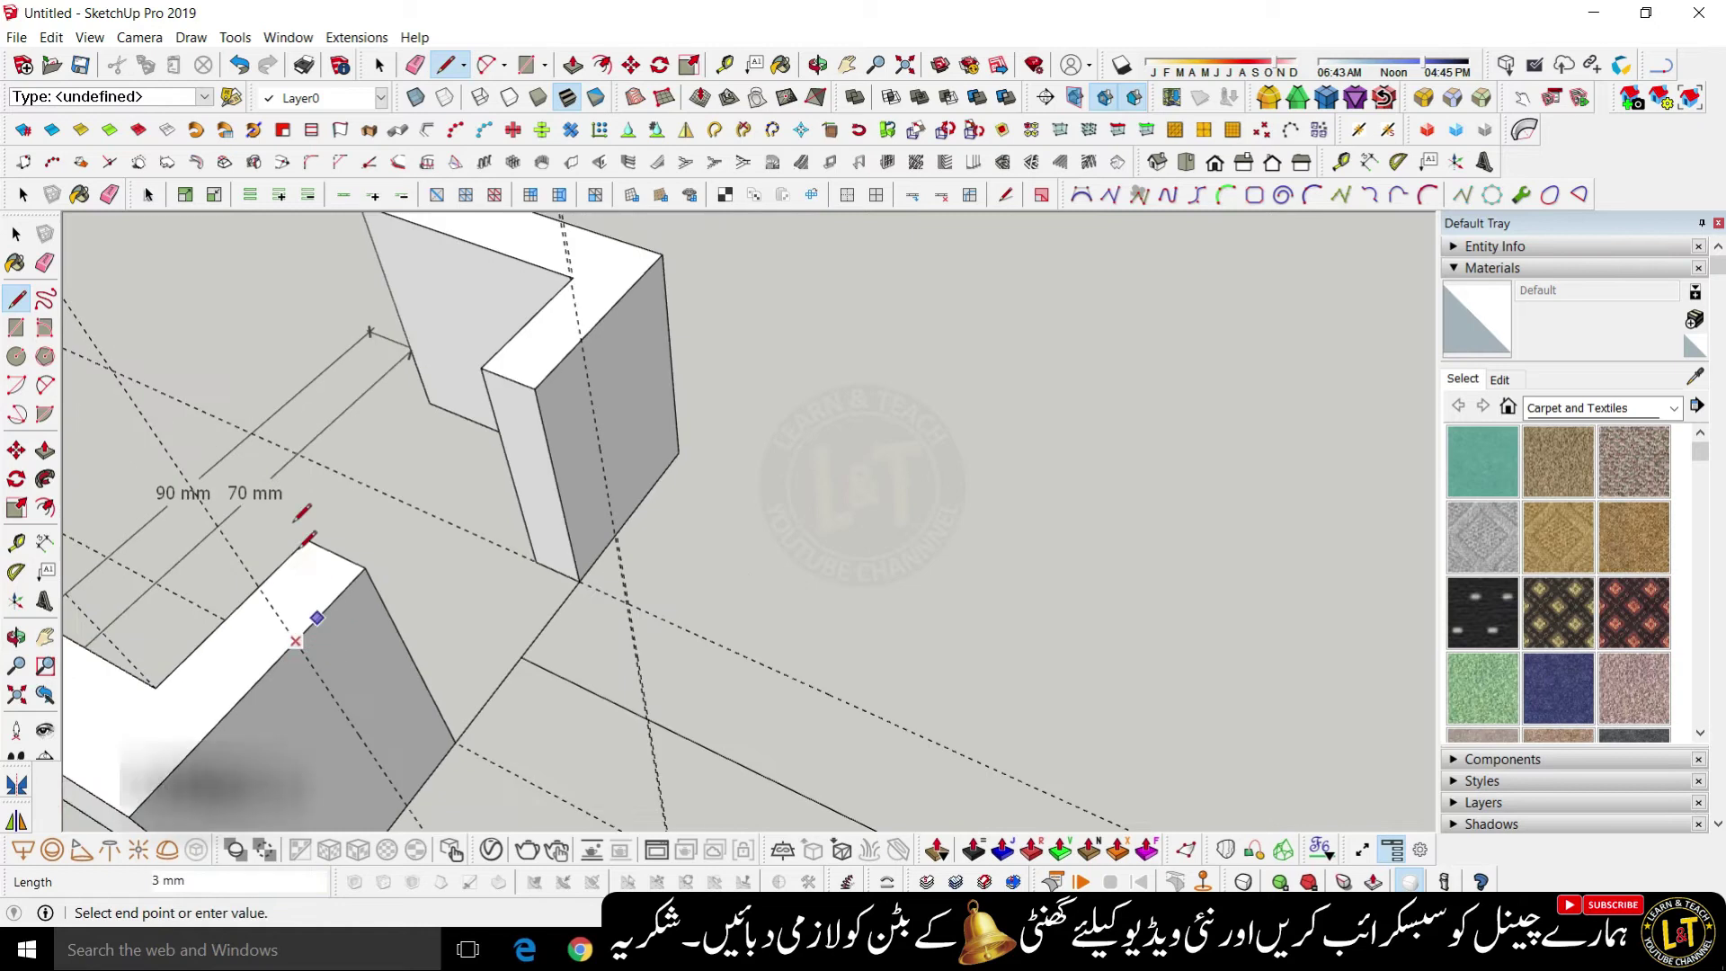
scroll(351, 735, up, 4)
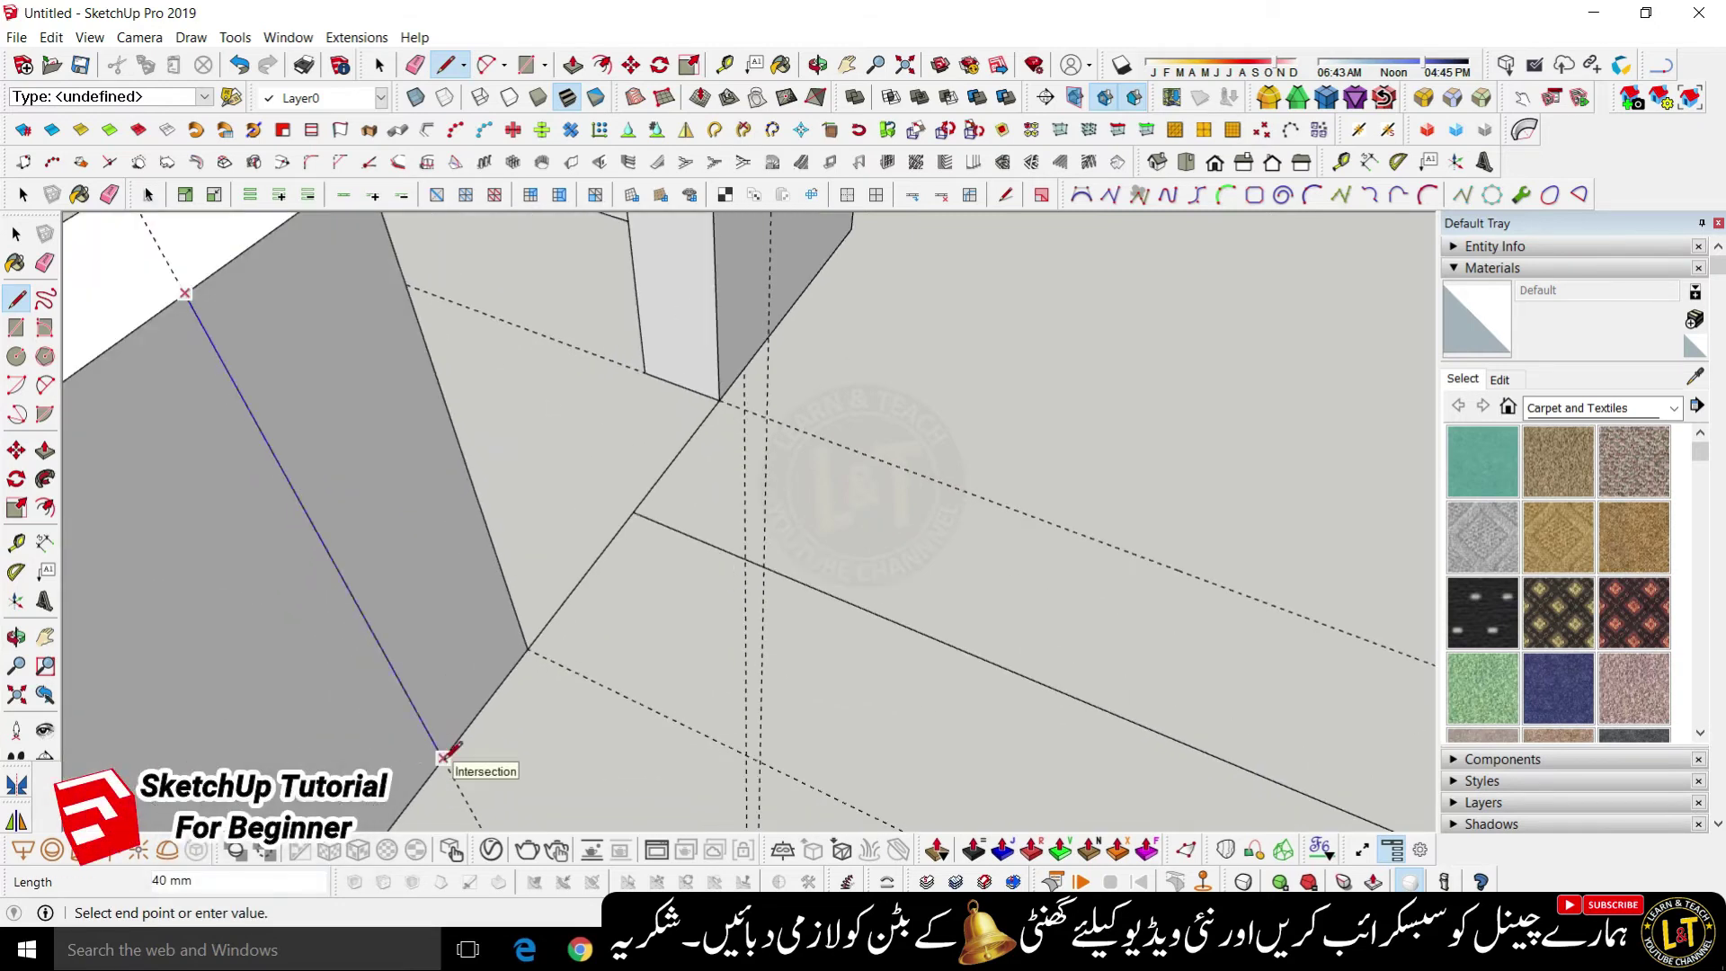
scroll(444, 758, down, 4)
scroll(579, 346, up, 5)
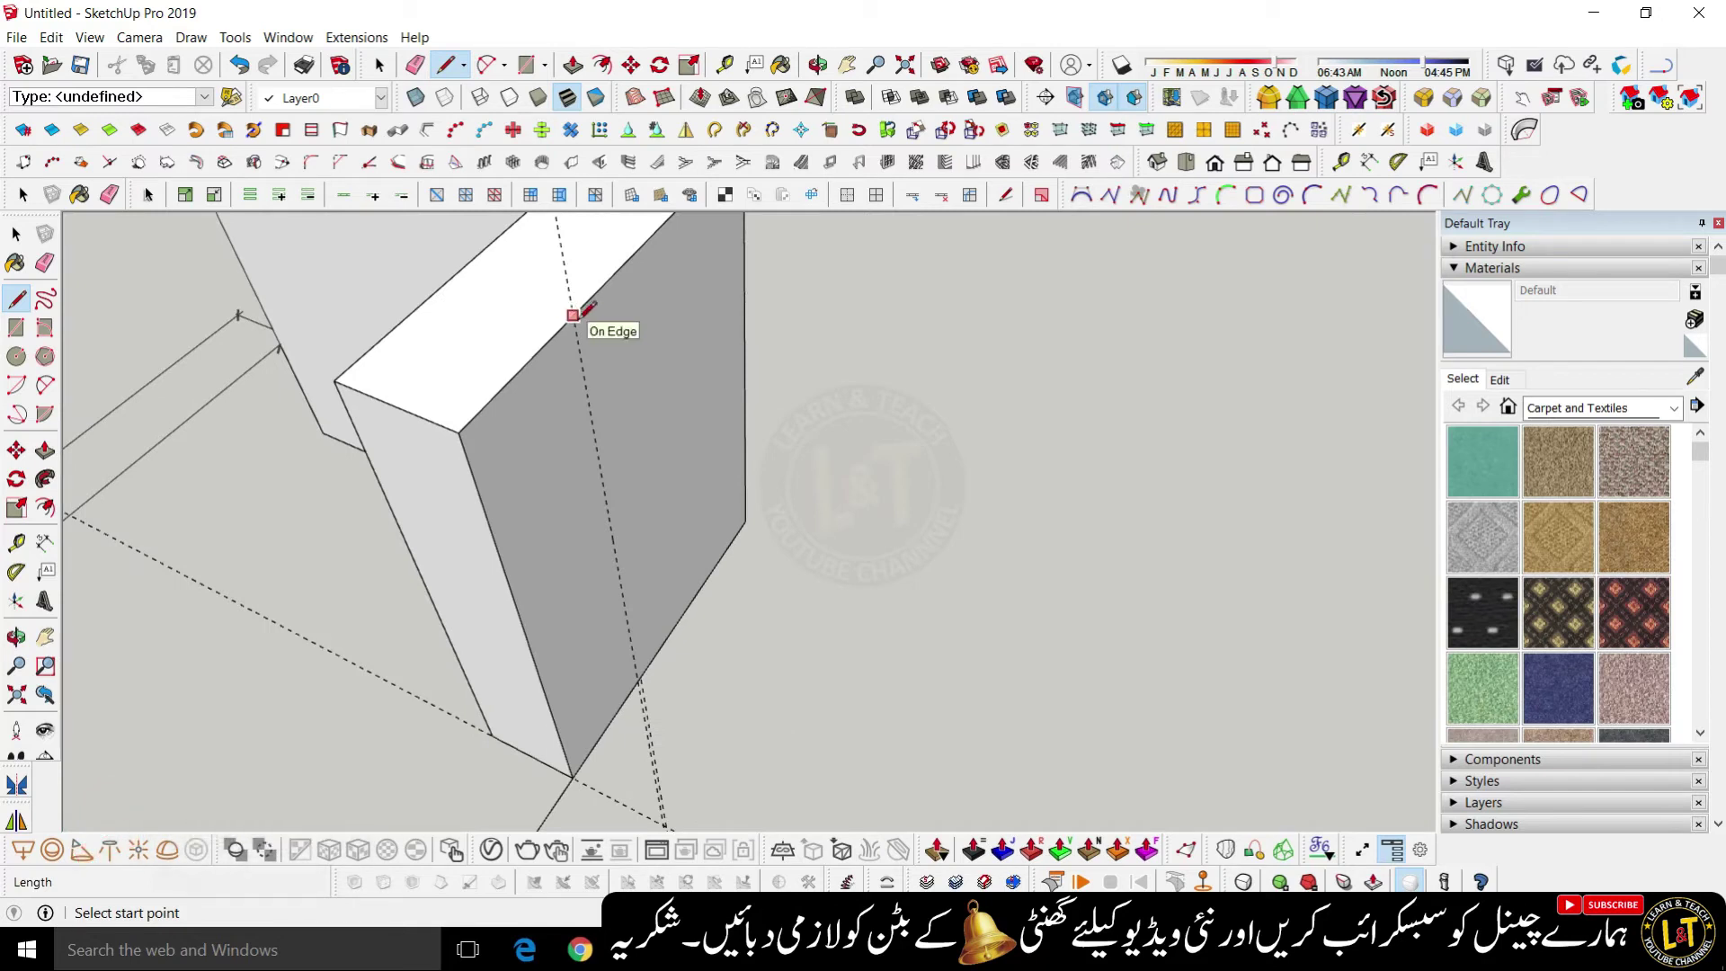
scroll(640, 638, up, 4)
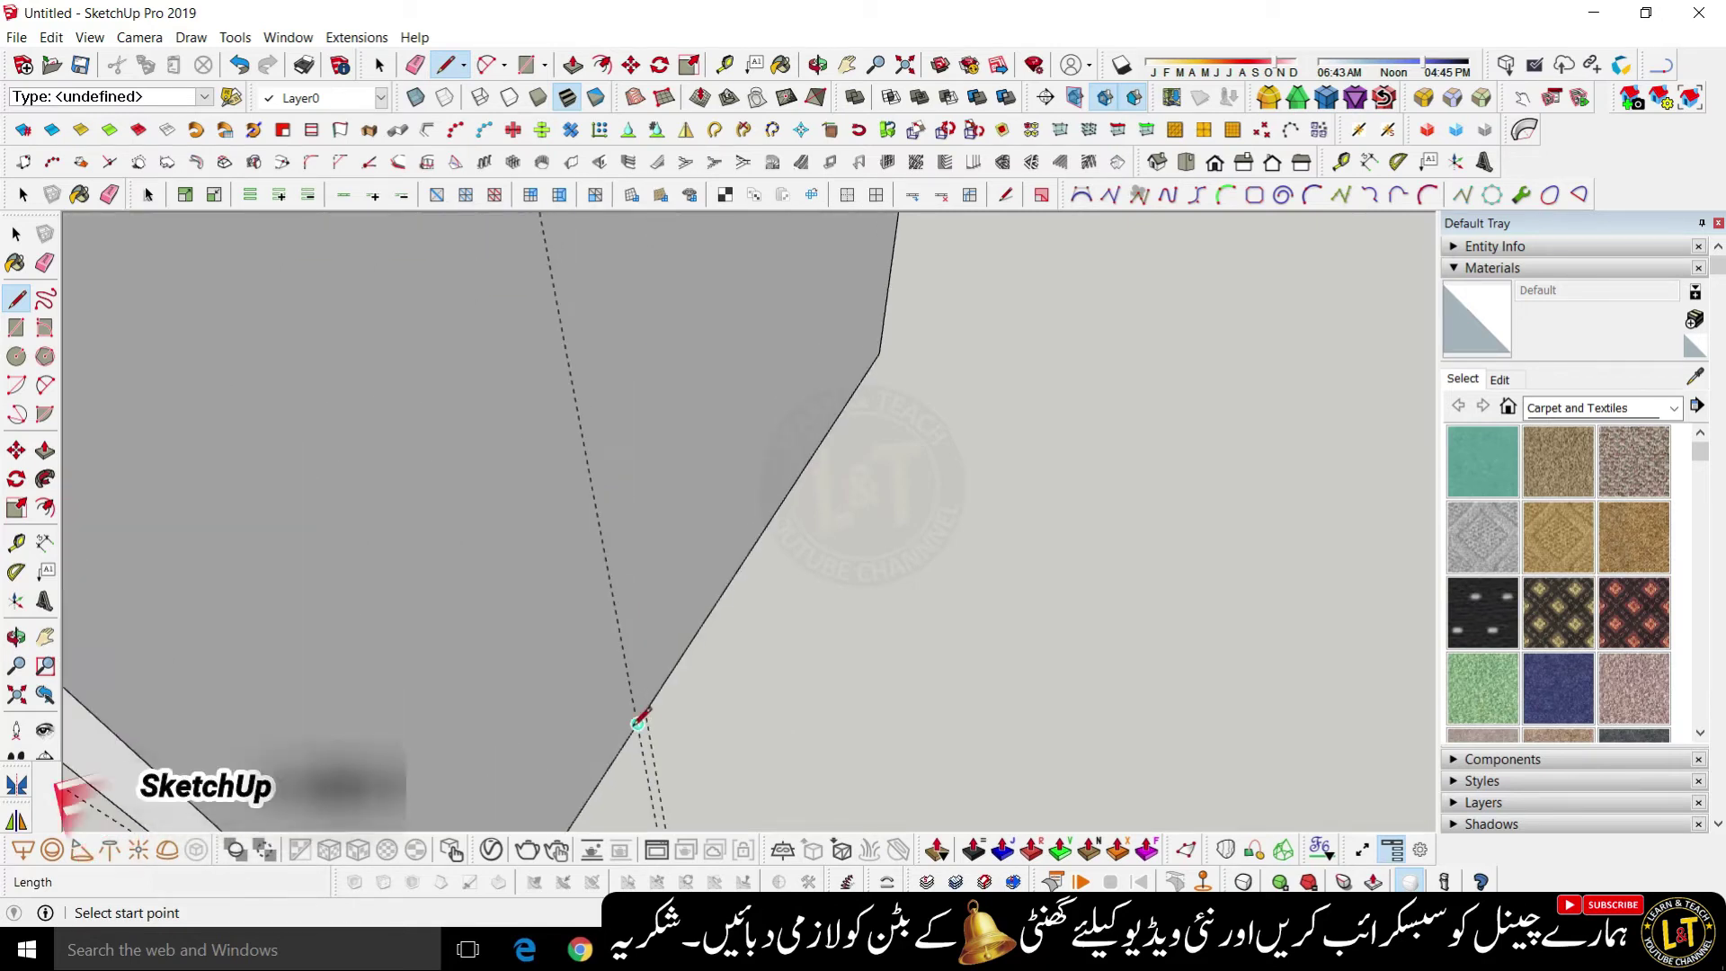
click(639, 721)
scroll(626, 750, down, 3)
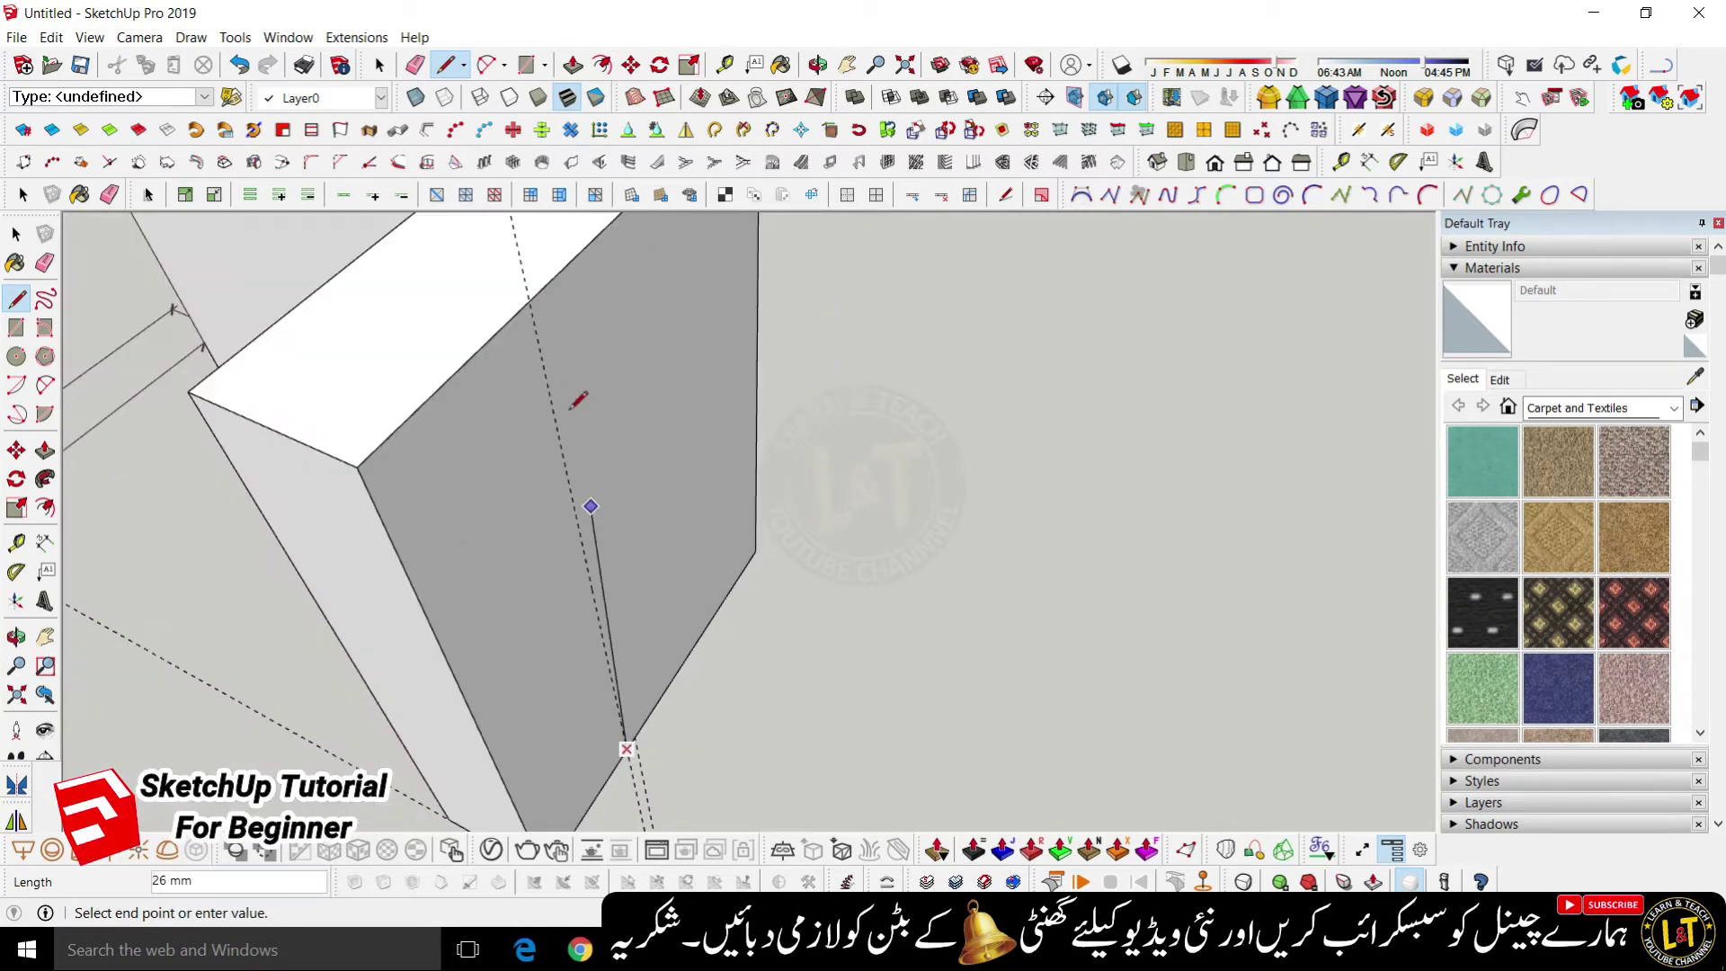
scroll(532, 305, down, 6)
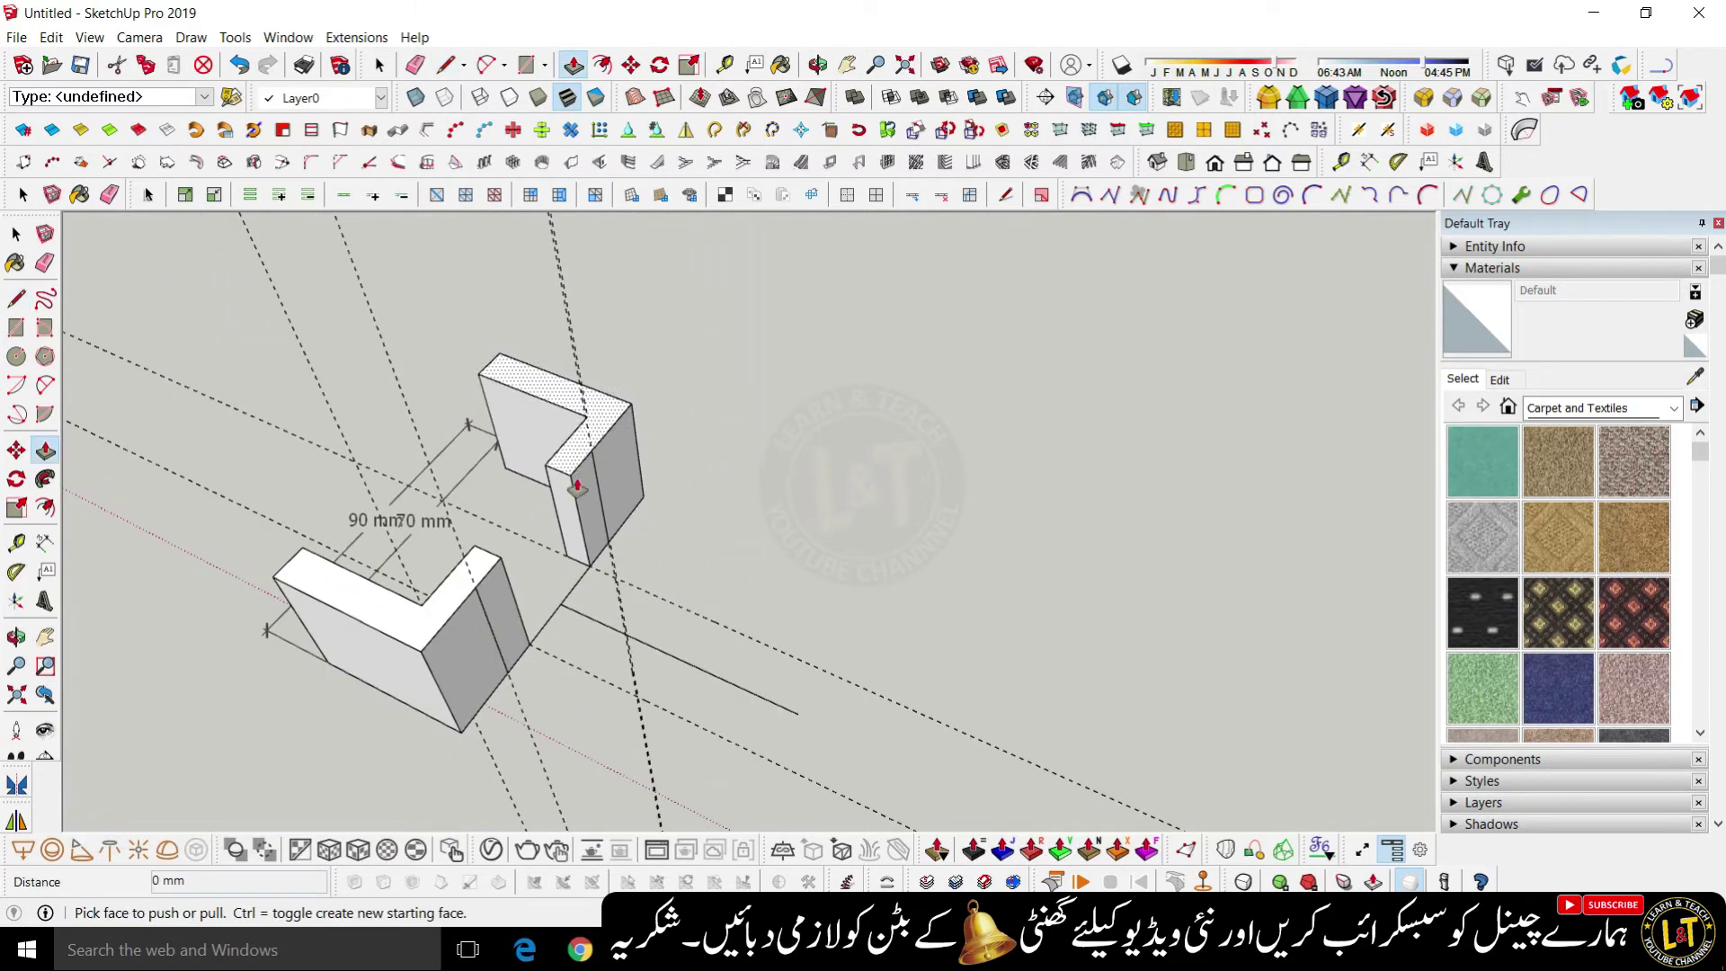
- Try to pull the narrow end-face strip of the far bracket out about 12 mm
click(594, 526)
scroll(465, 508, down, 5)
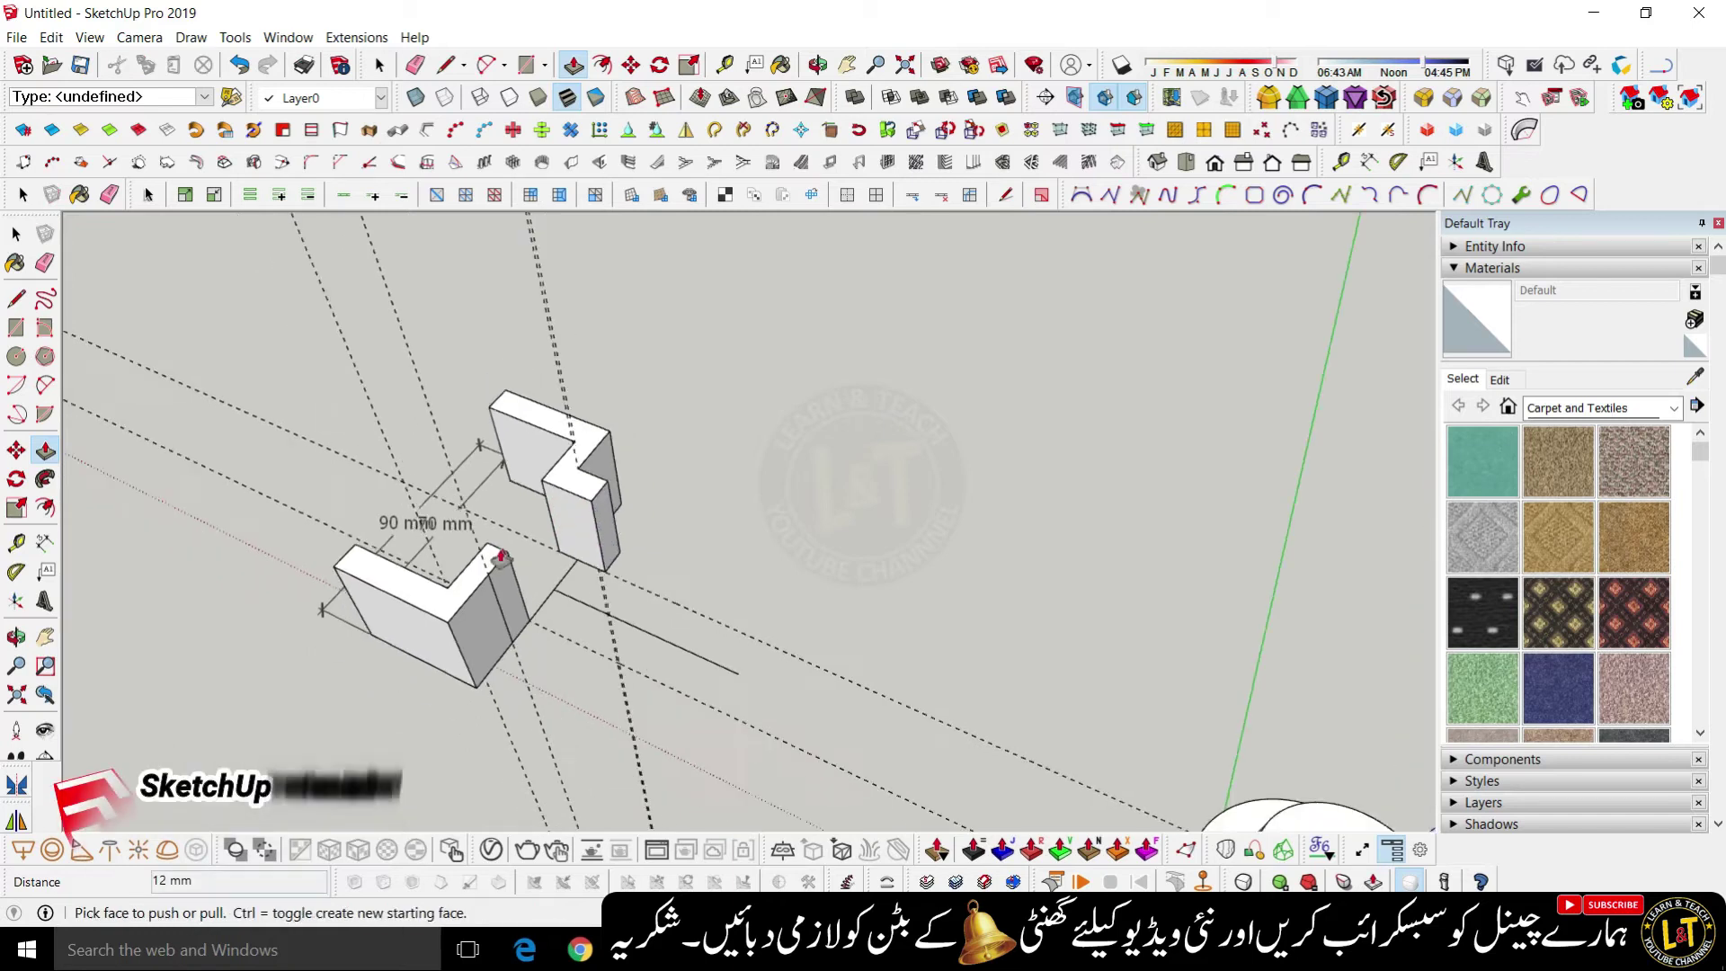
- Pull the narrow end-face strips of both brackets out 65 mm toward the cylinder, following the reference drawing
middle_drag(813, 786, 1153, 605)
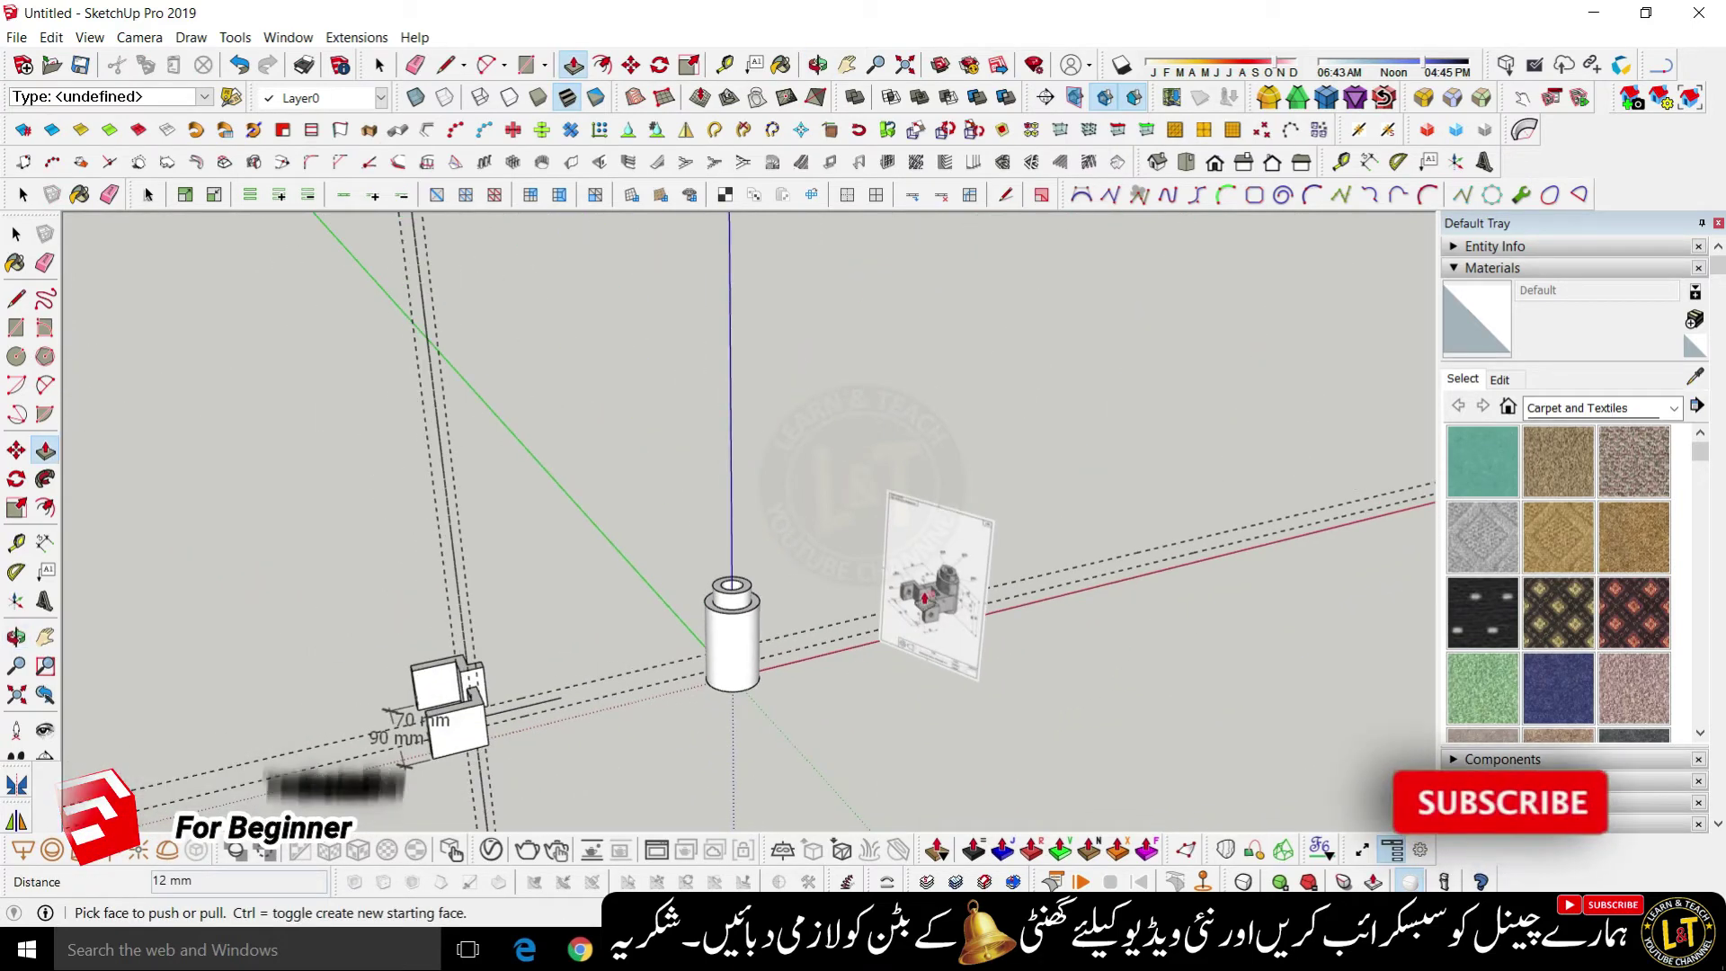
scroll(928, 522, up, 6)
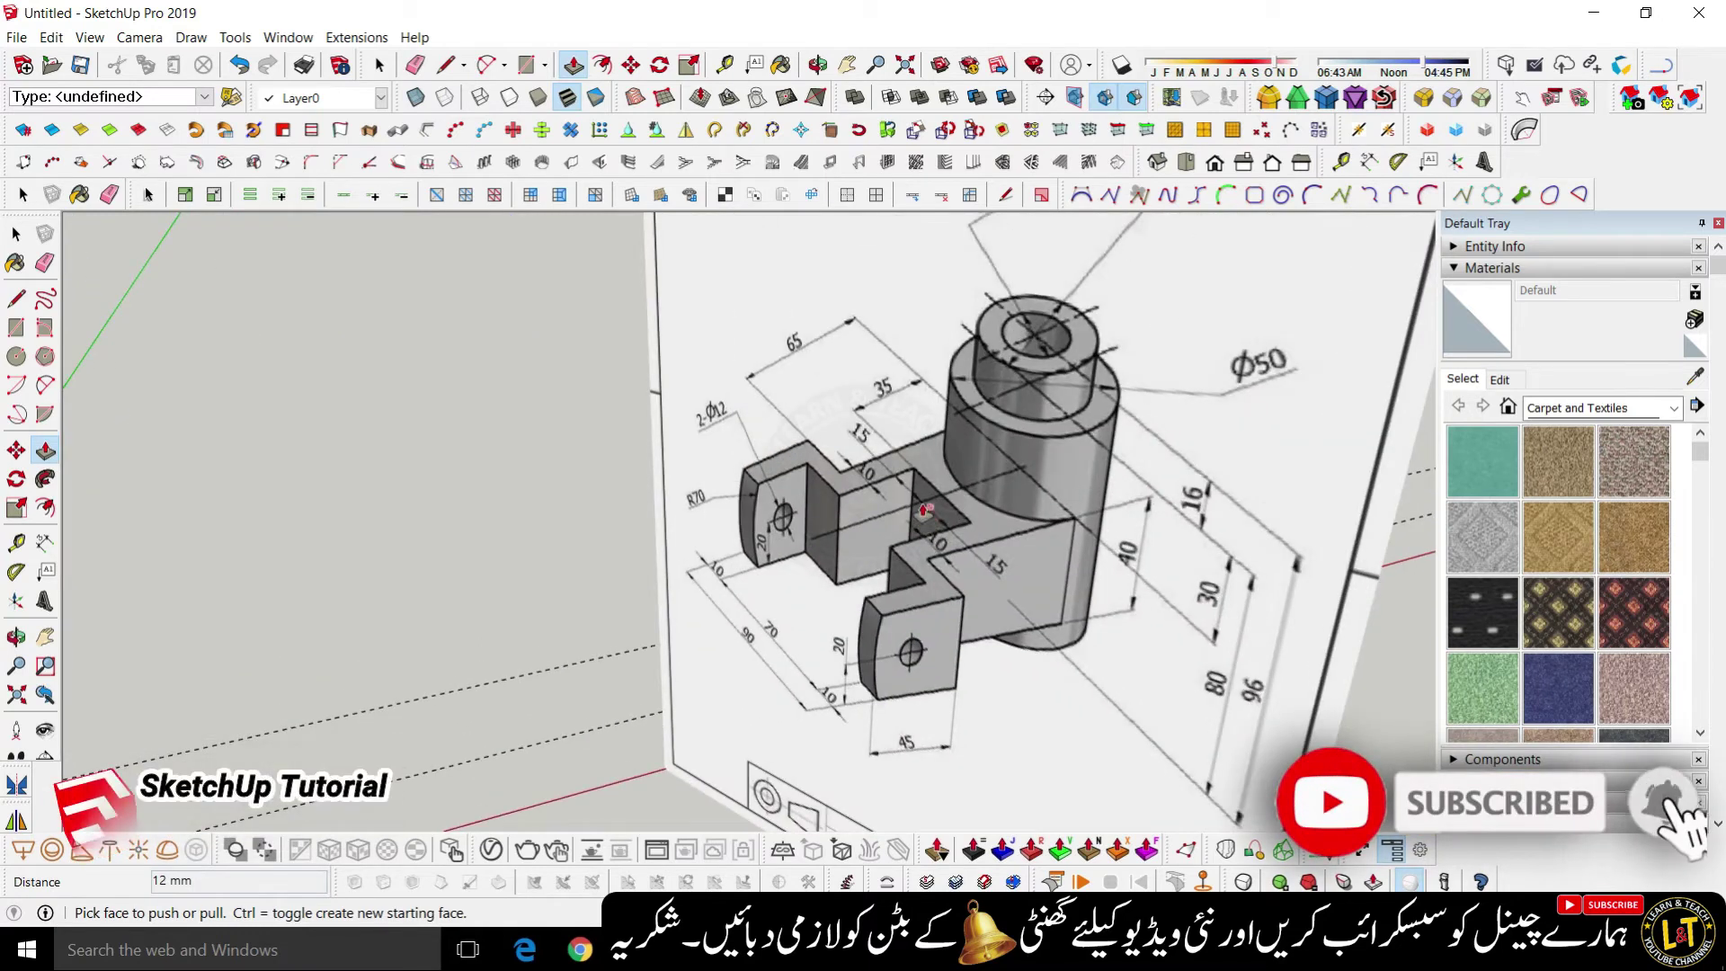
scroll(910, 490, up, 2)
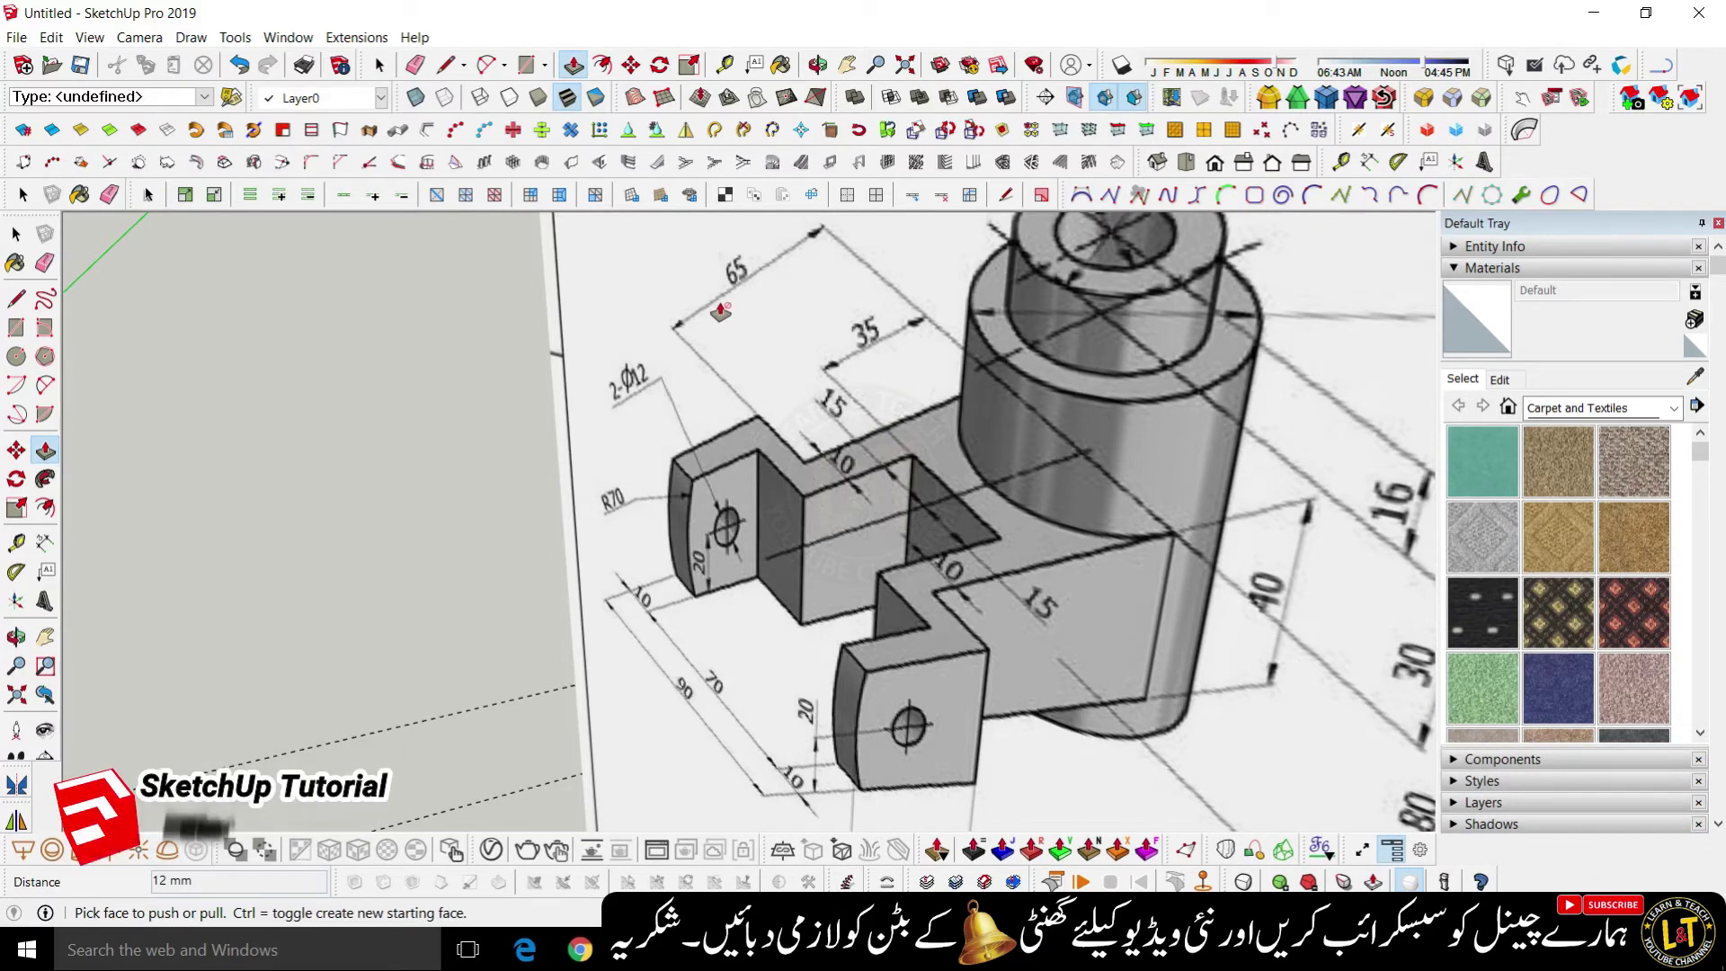
scroll(757, 289, down, 8)
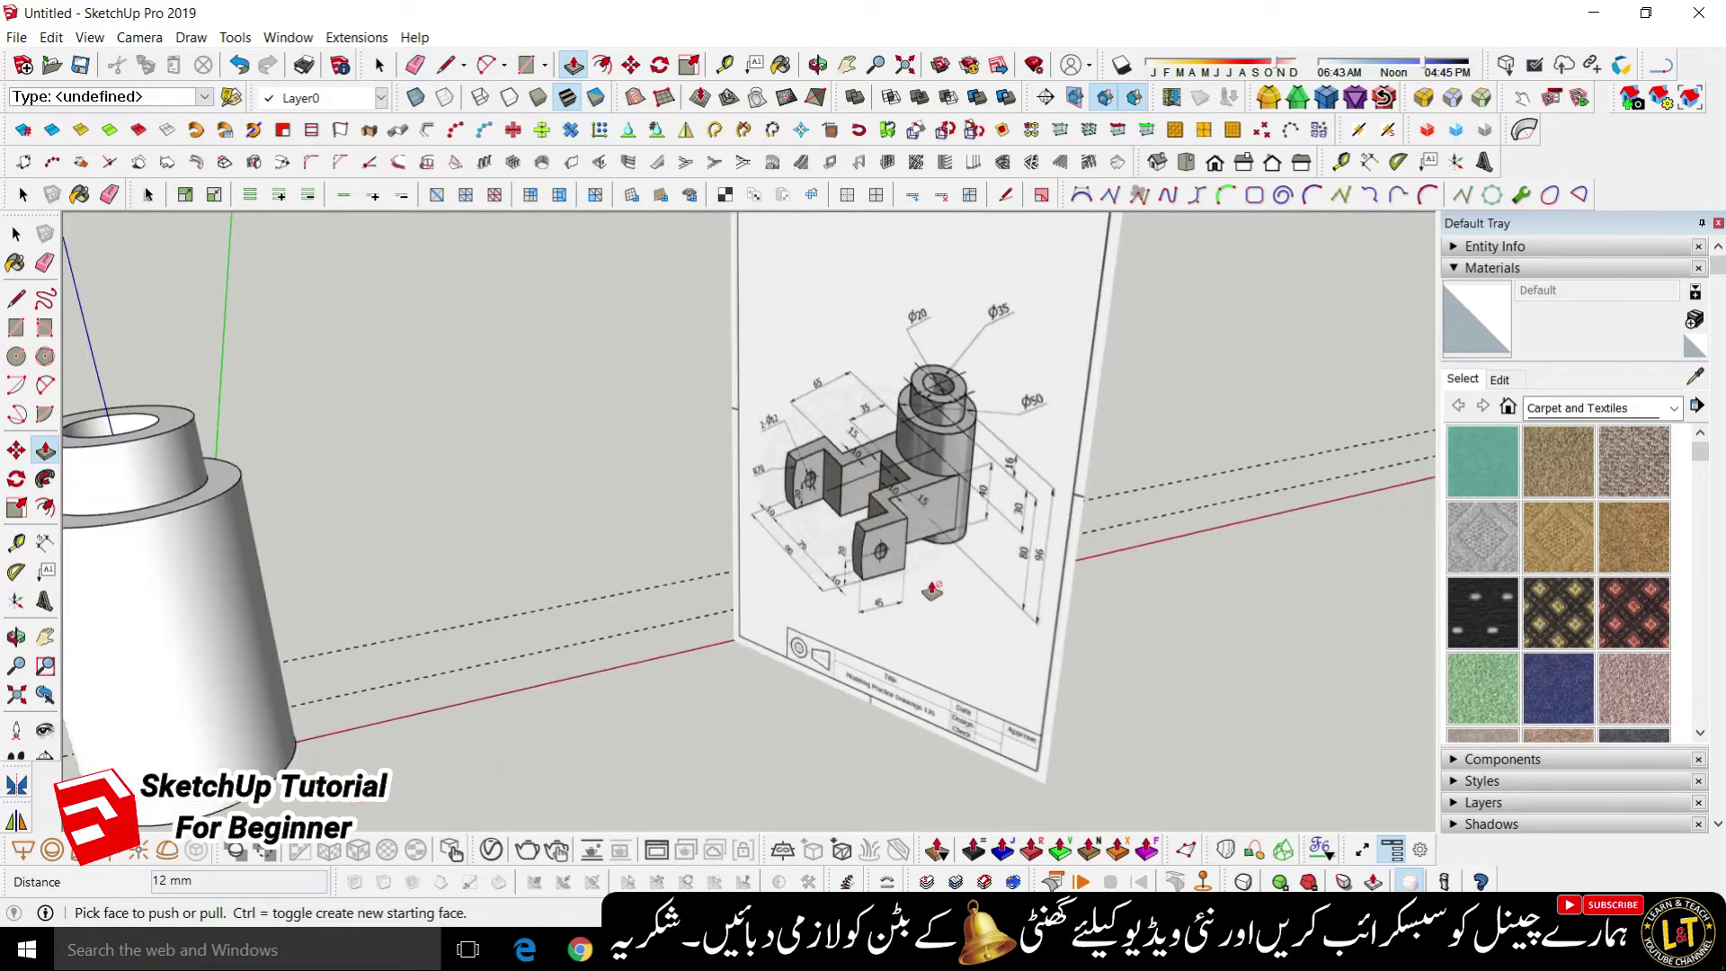
middle_drag(770, 675, 524, 677)
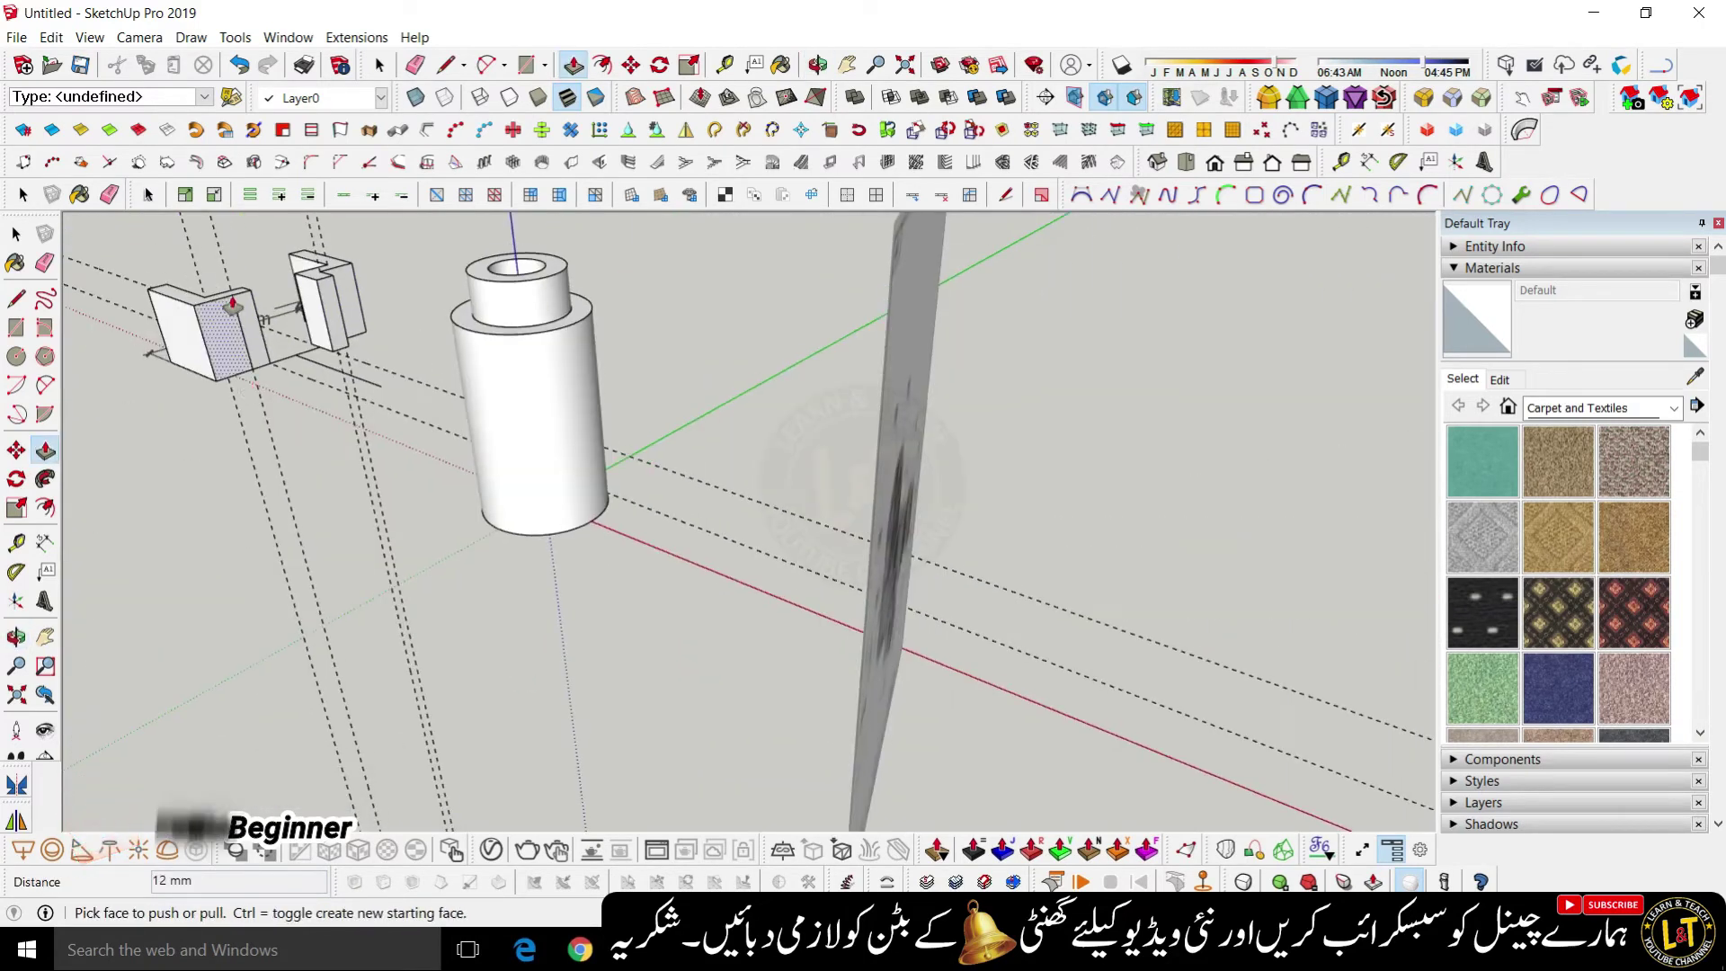
scroll(366, 325, up, 6)
click(366, 325)
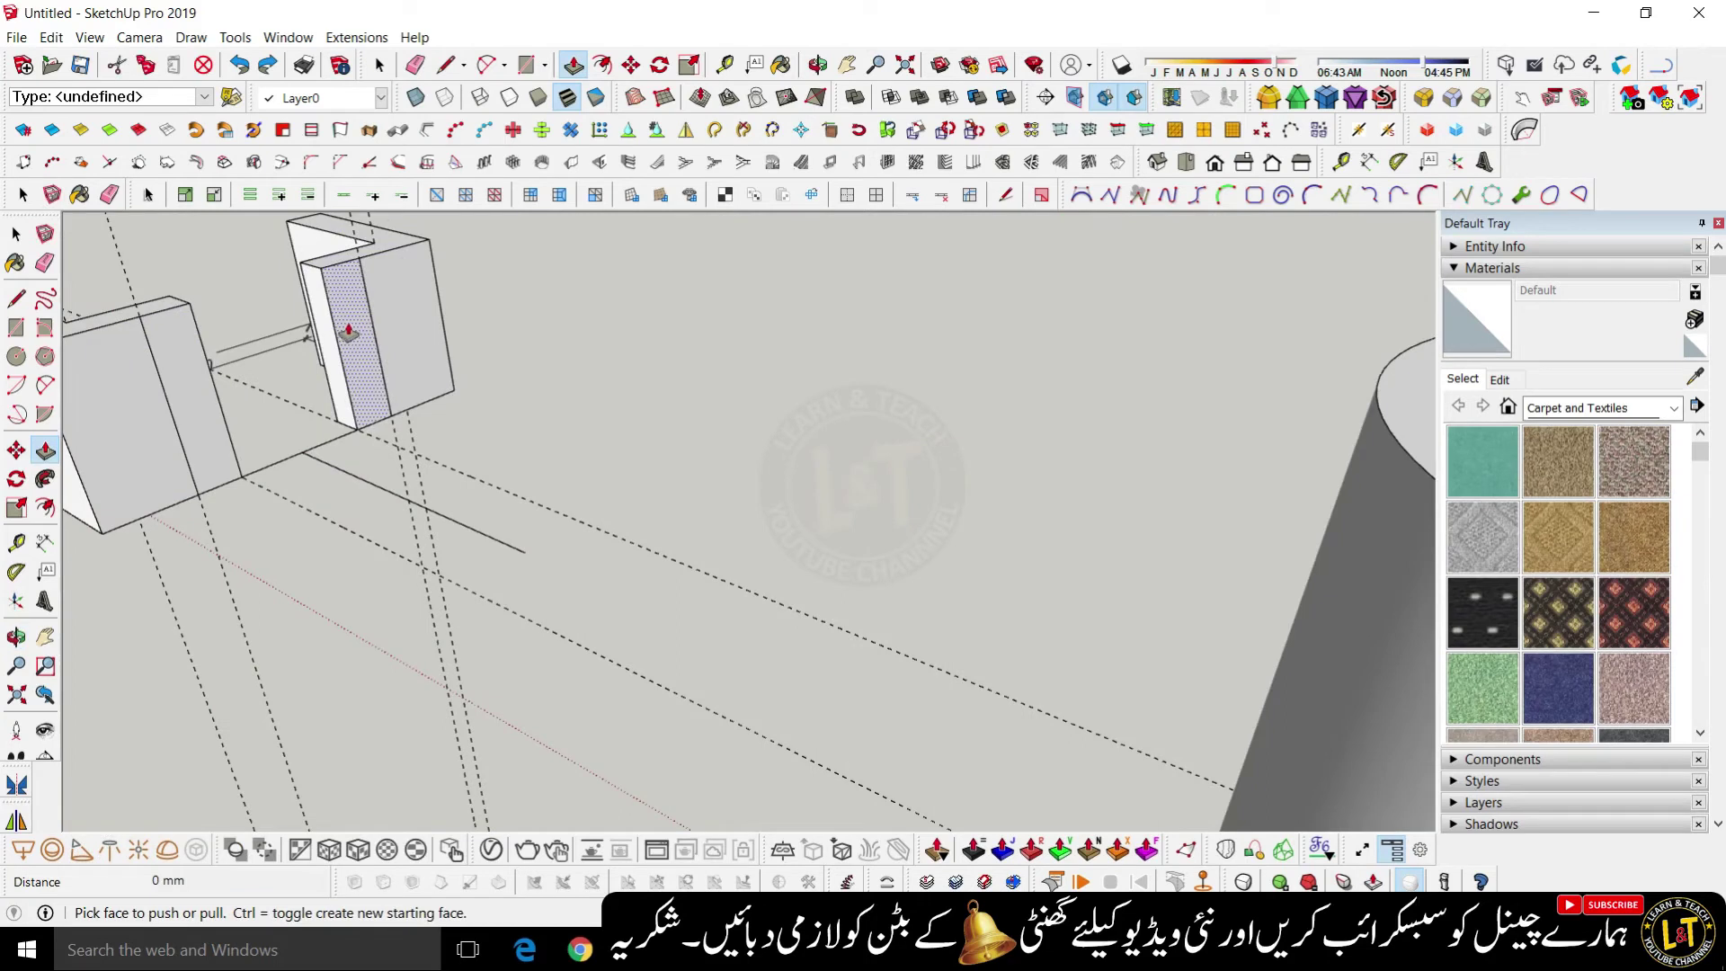
text(65)
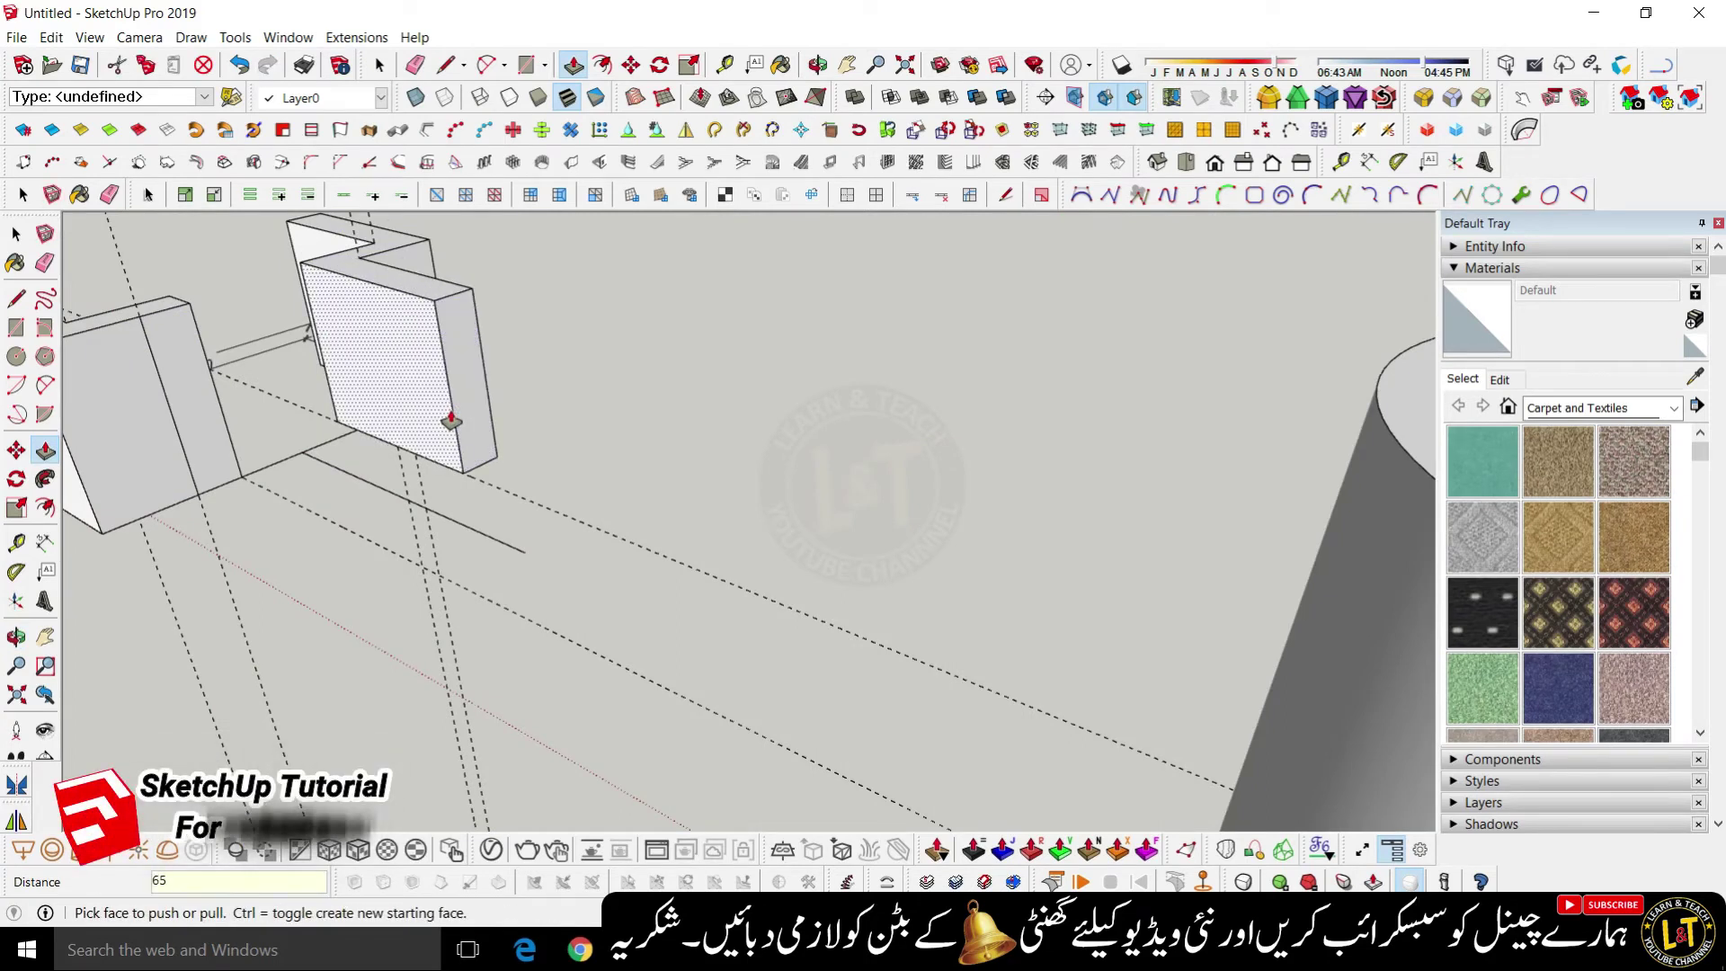
key(Return)
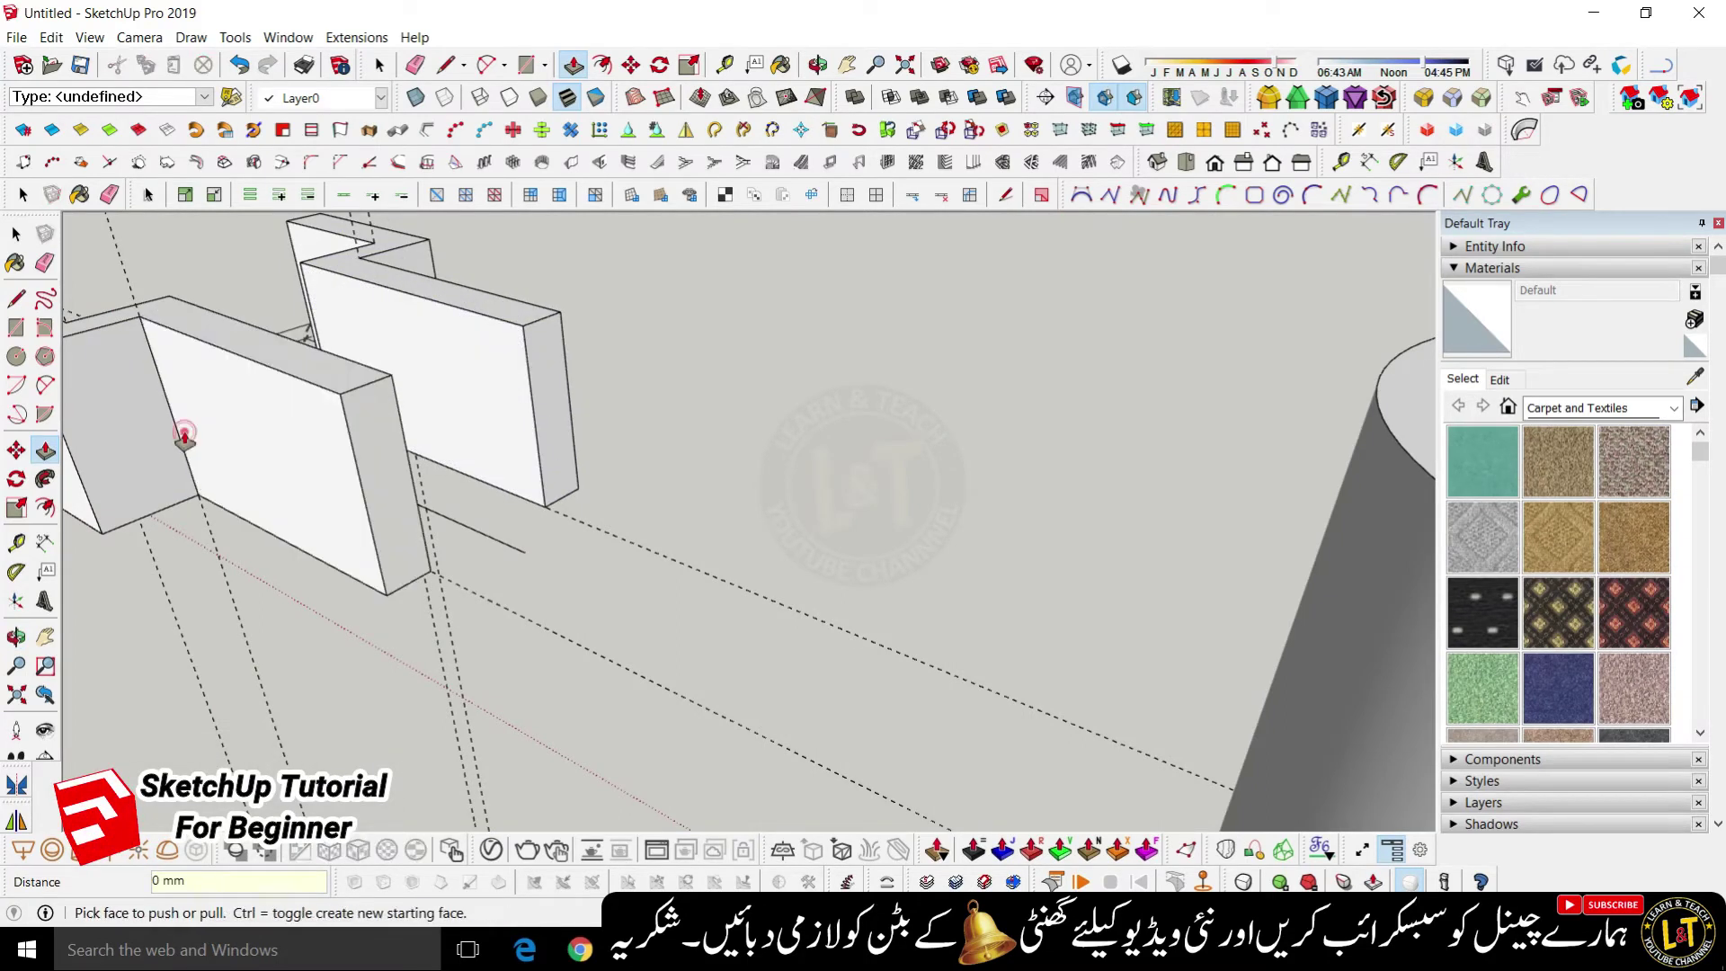
- Examine the reference drawing for how the two arms and the web between them join the cylinder
scroll(184, 440, down, 3)
scroll(798, 585, up, 4)
scroll(667, 460, down, 5)
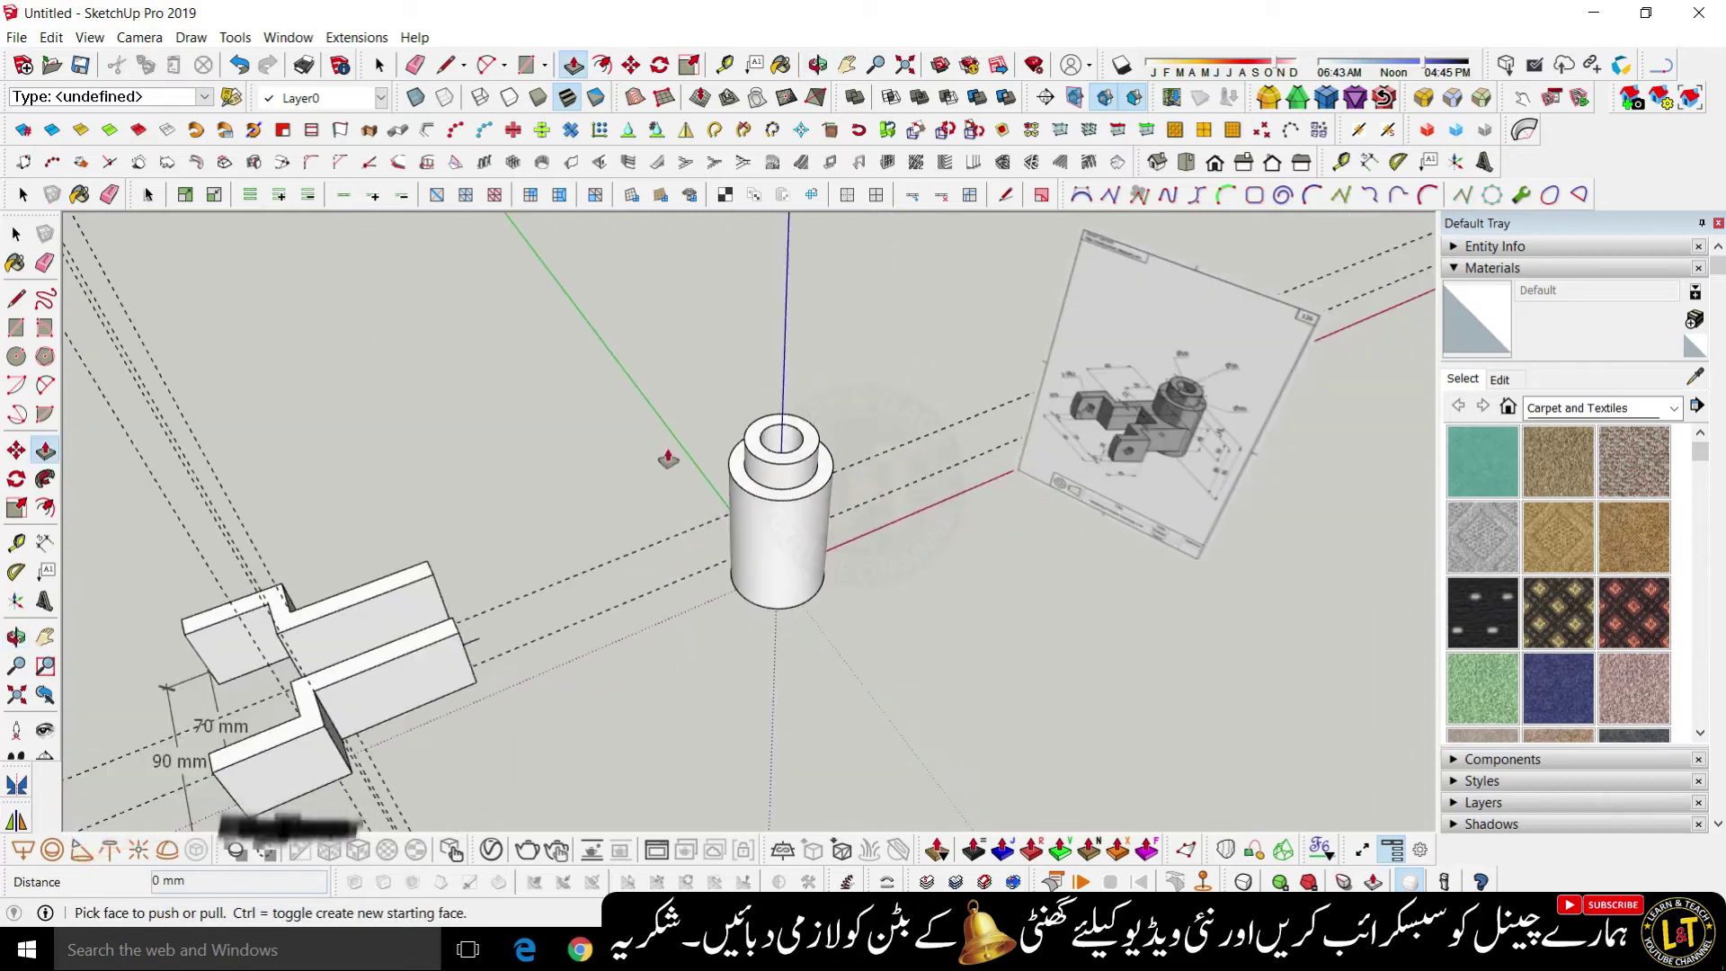
scroll(1017, 467, up, 5)
scroll(1014, 362, up, 4)
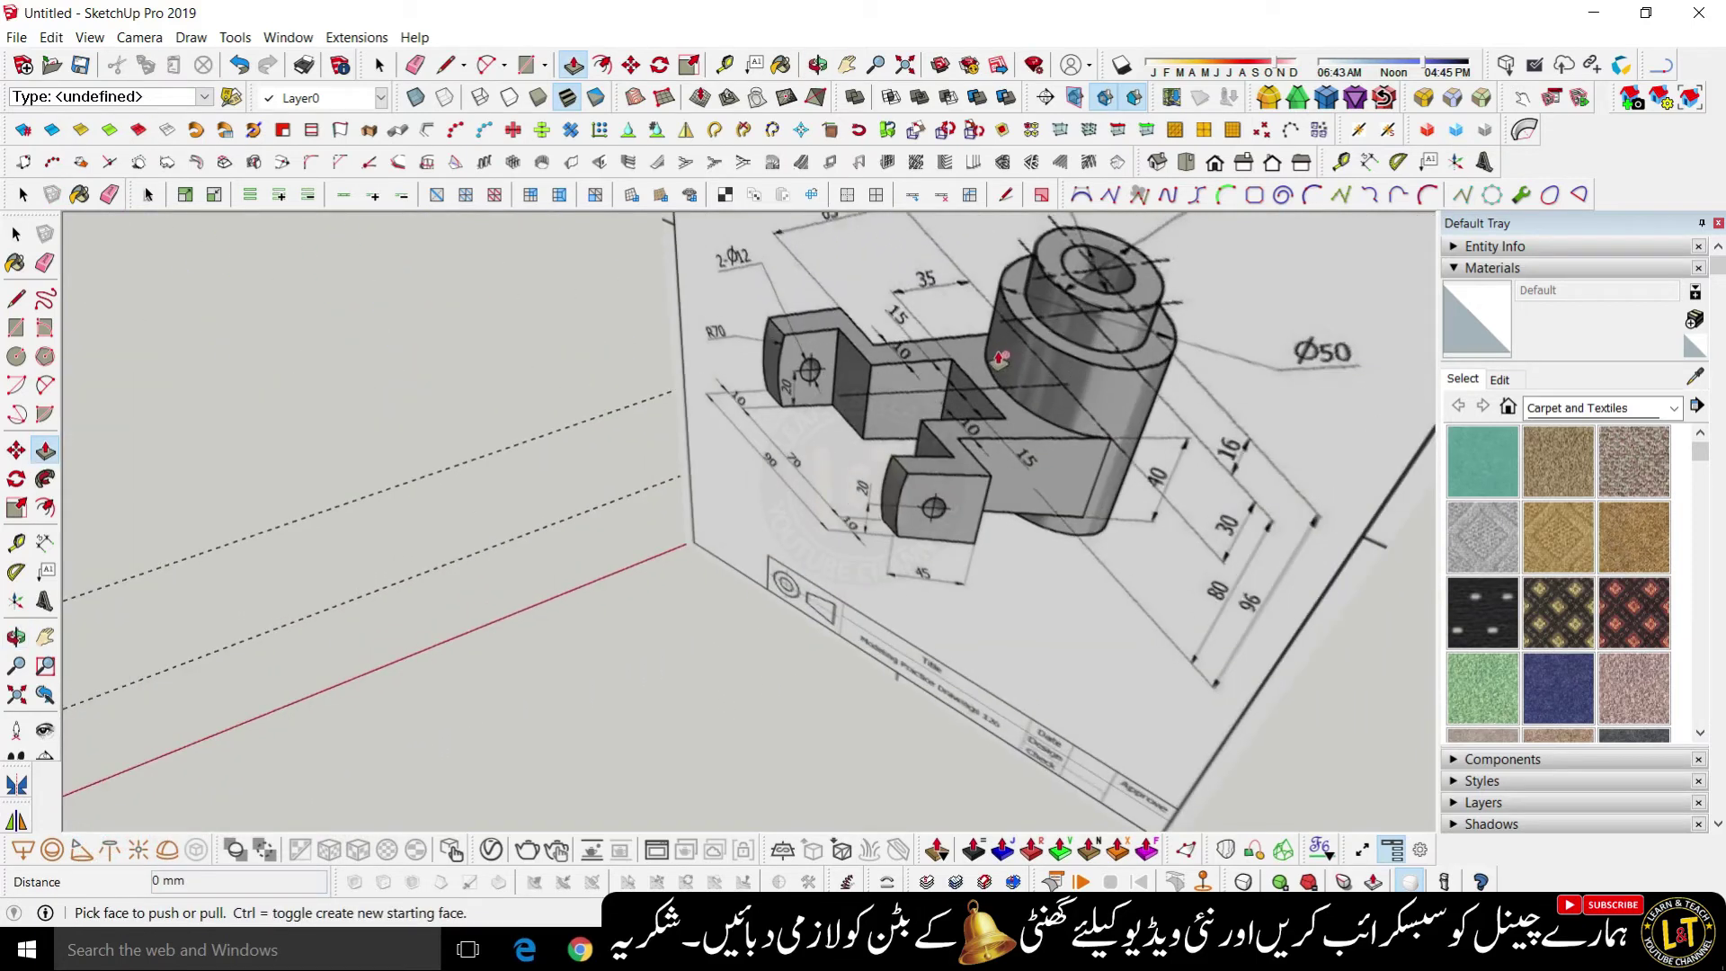
scroll(945, 487, down, 6)
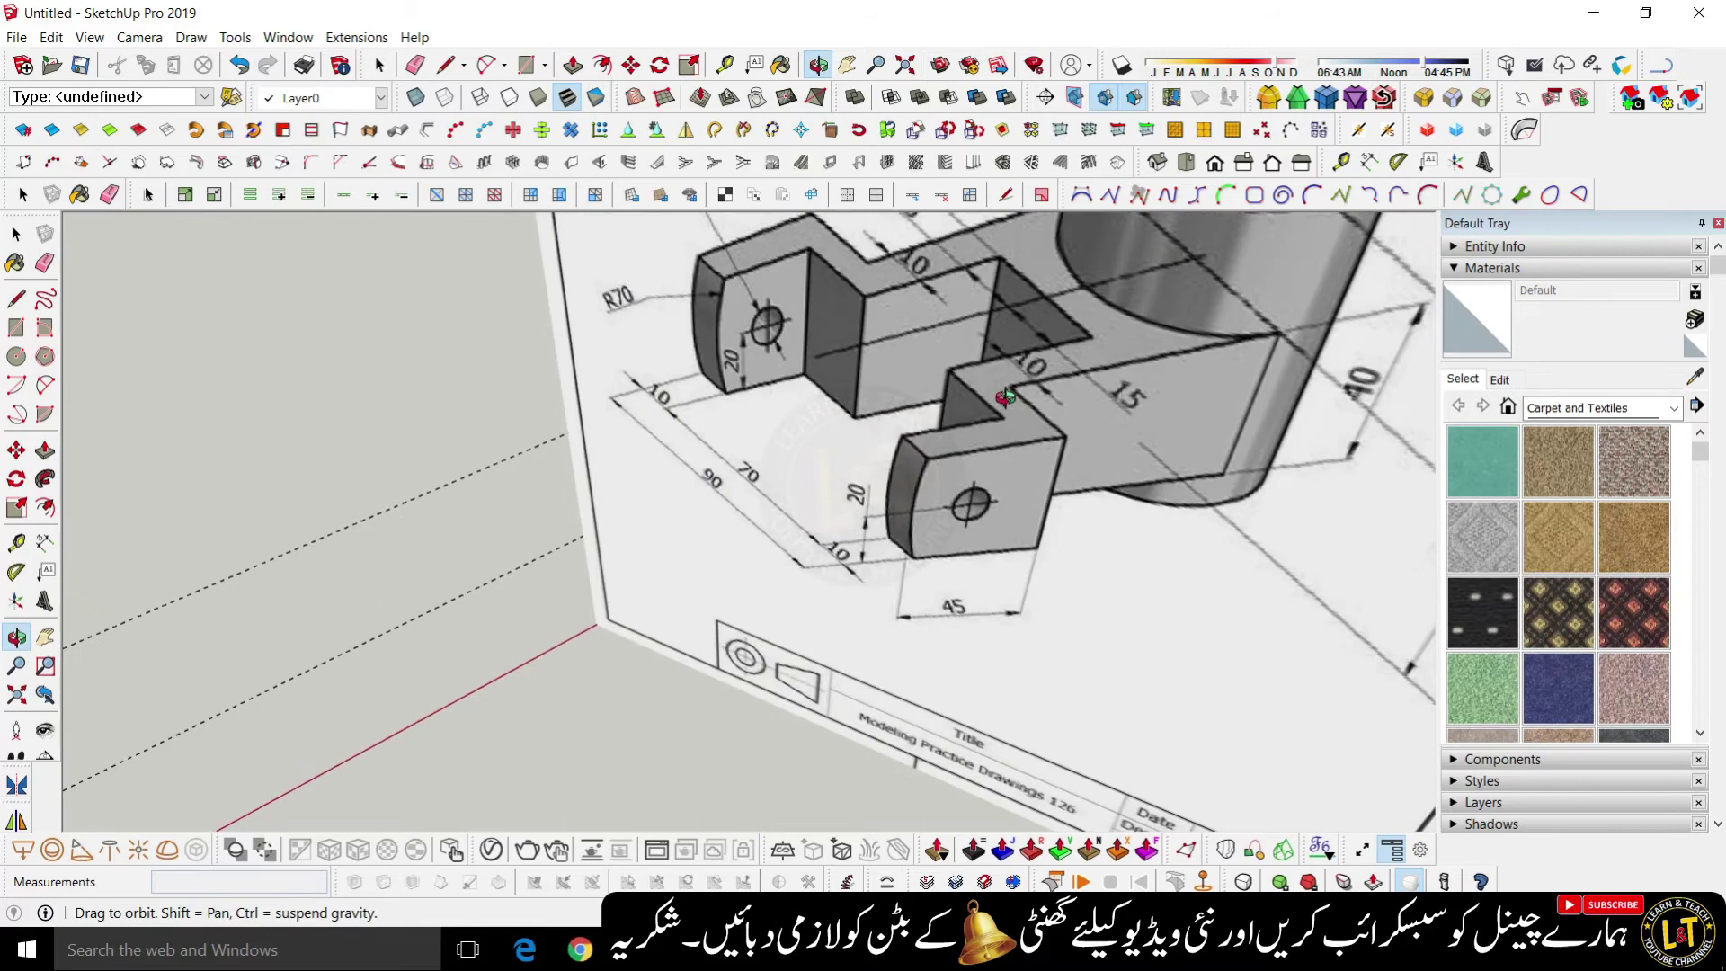
scroll(958, 540, up, 3)
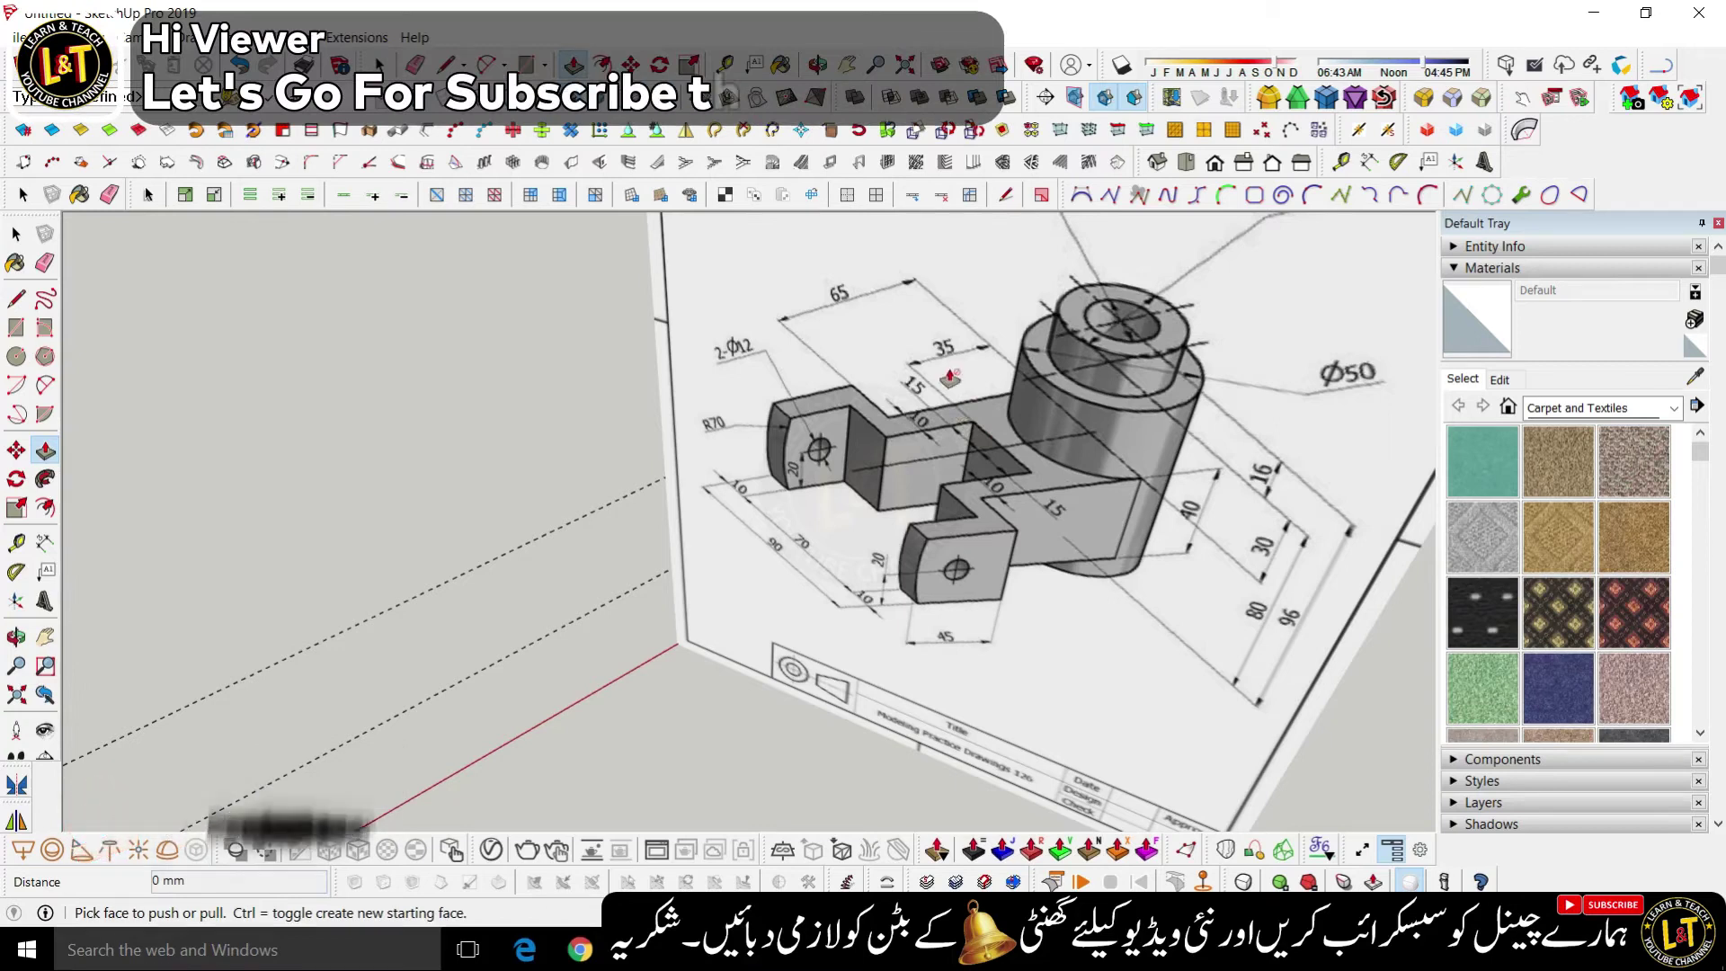
key(space)
scroll(963, 413, down, 2)
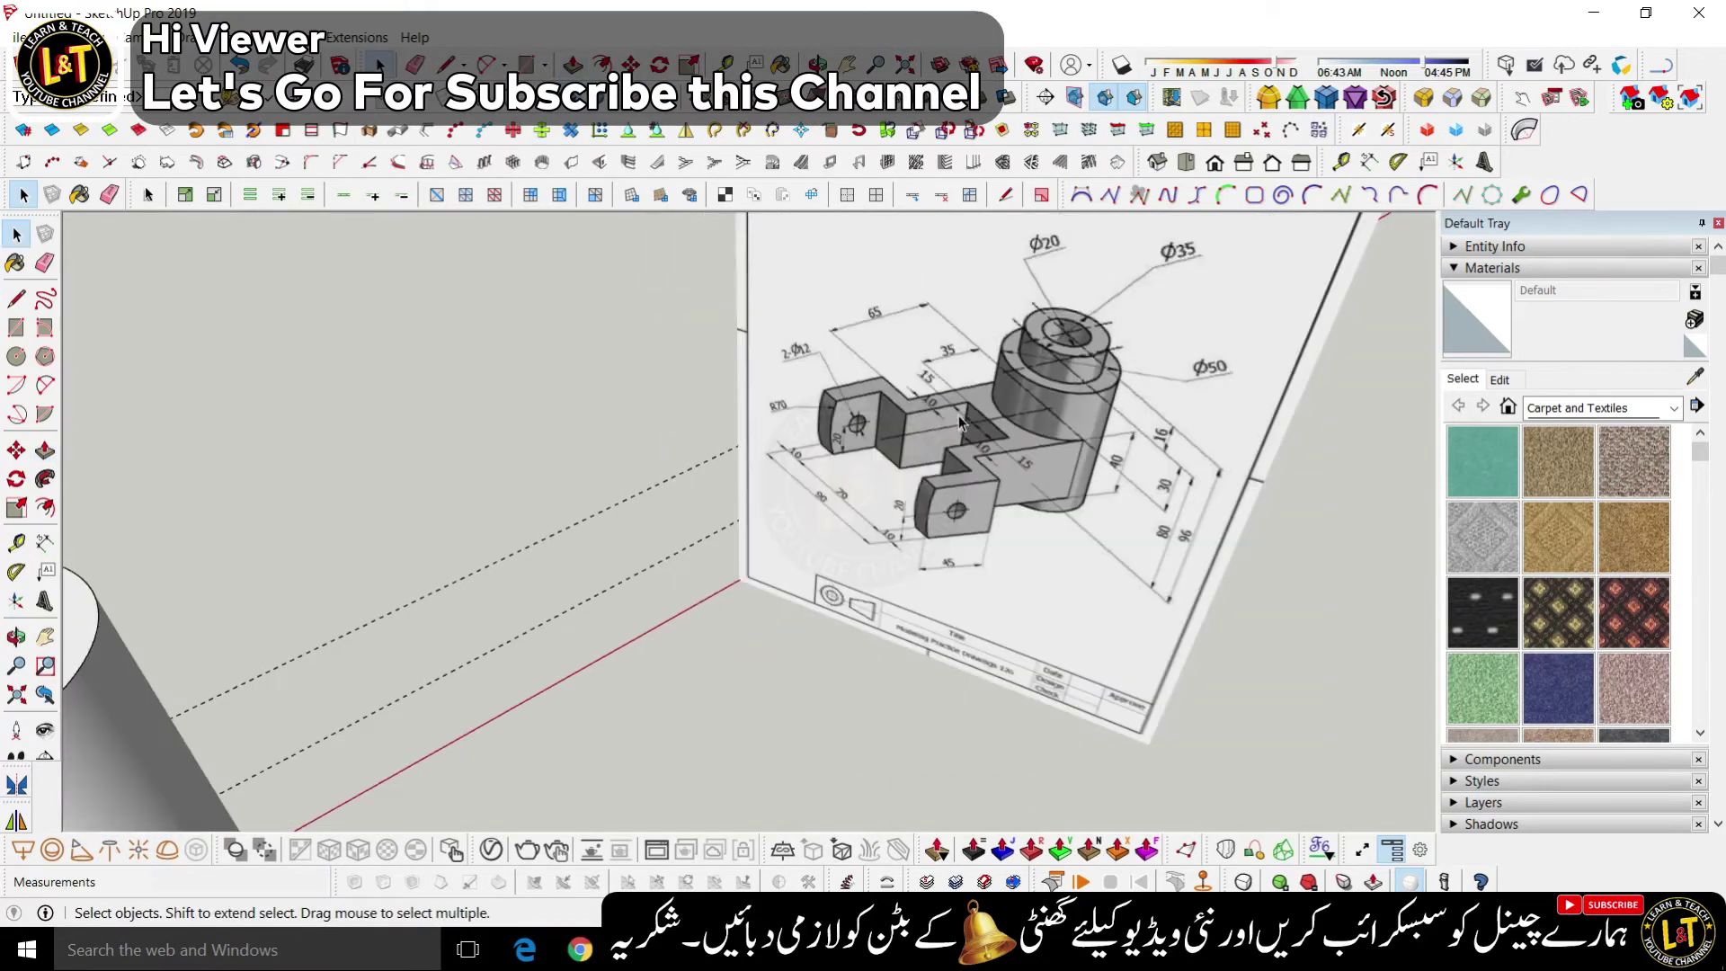
scroll(978, 433, up, 2)
scroll(1020, 454, down, 6)
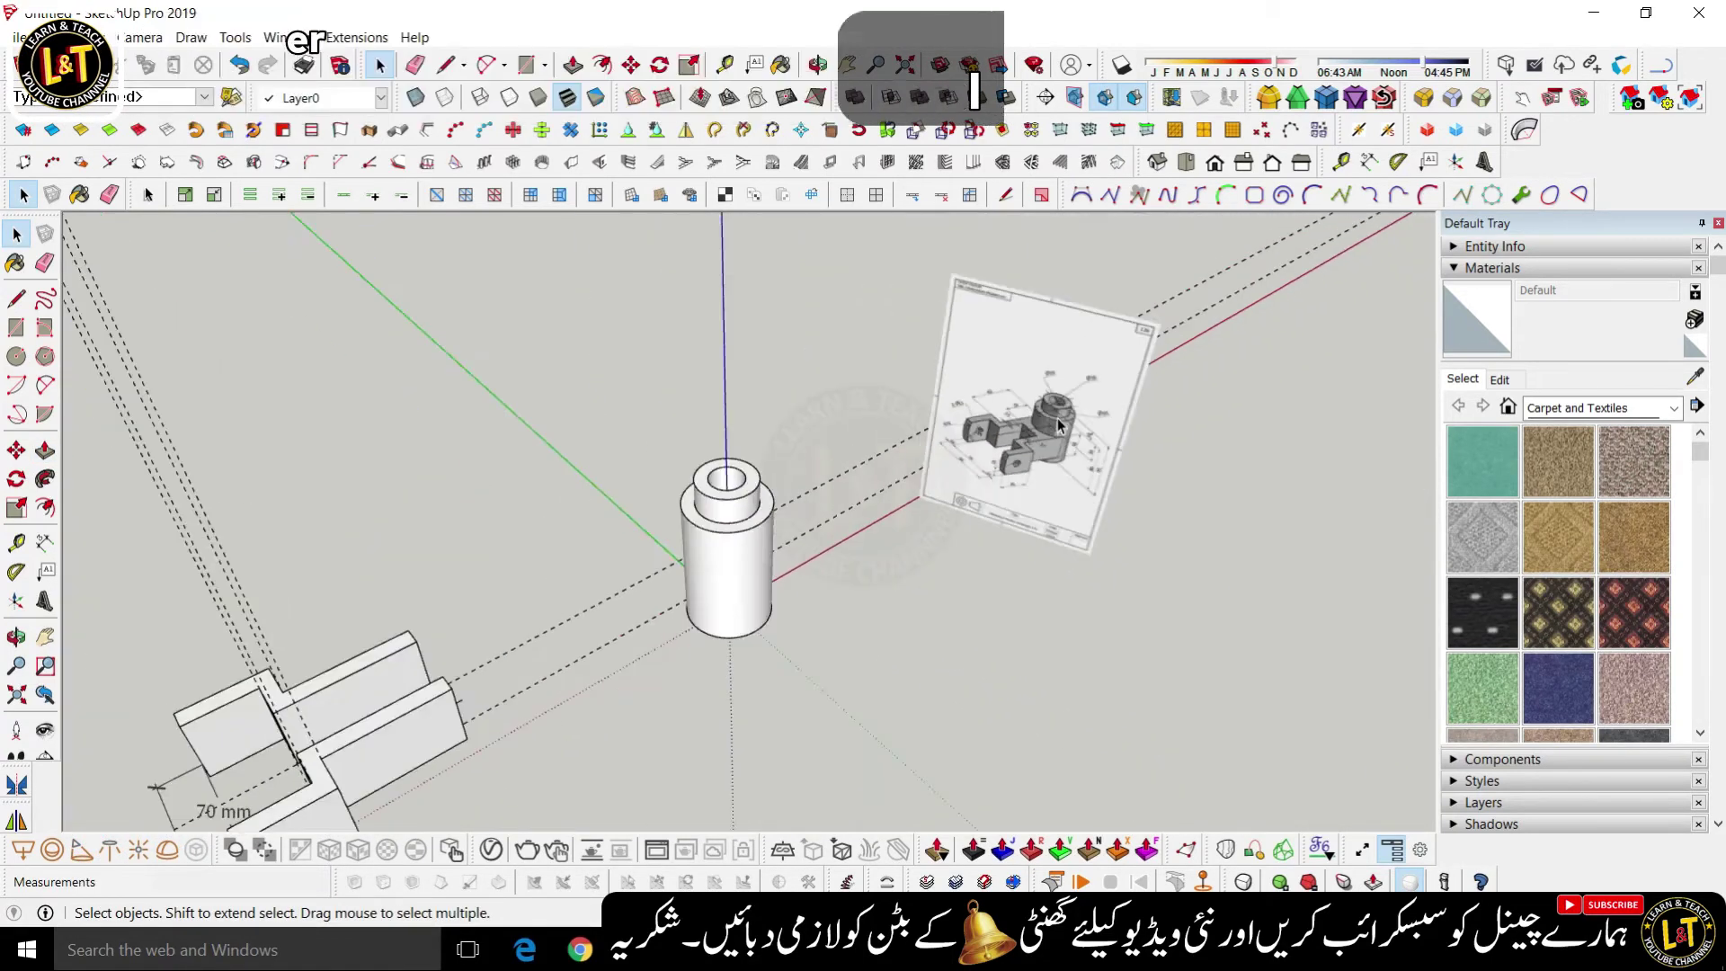
- Copy the far arm's vertical inner end edge 35 mm back along its inner face
scroll(617, 580, up, 3)
scroll(629, 566, up, 3)
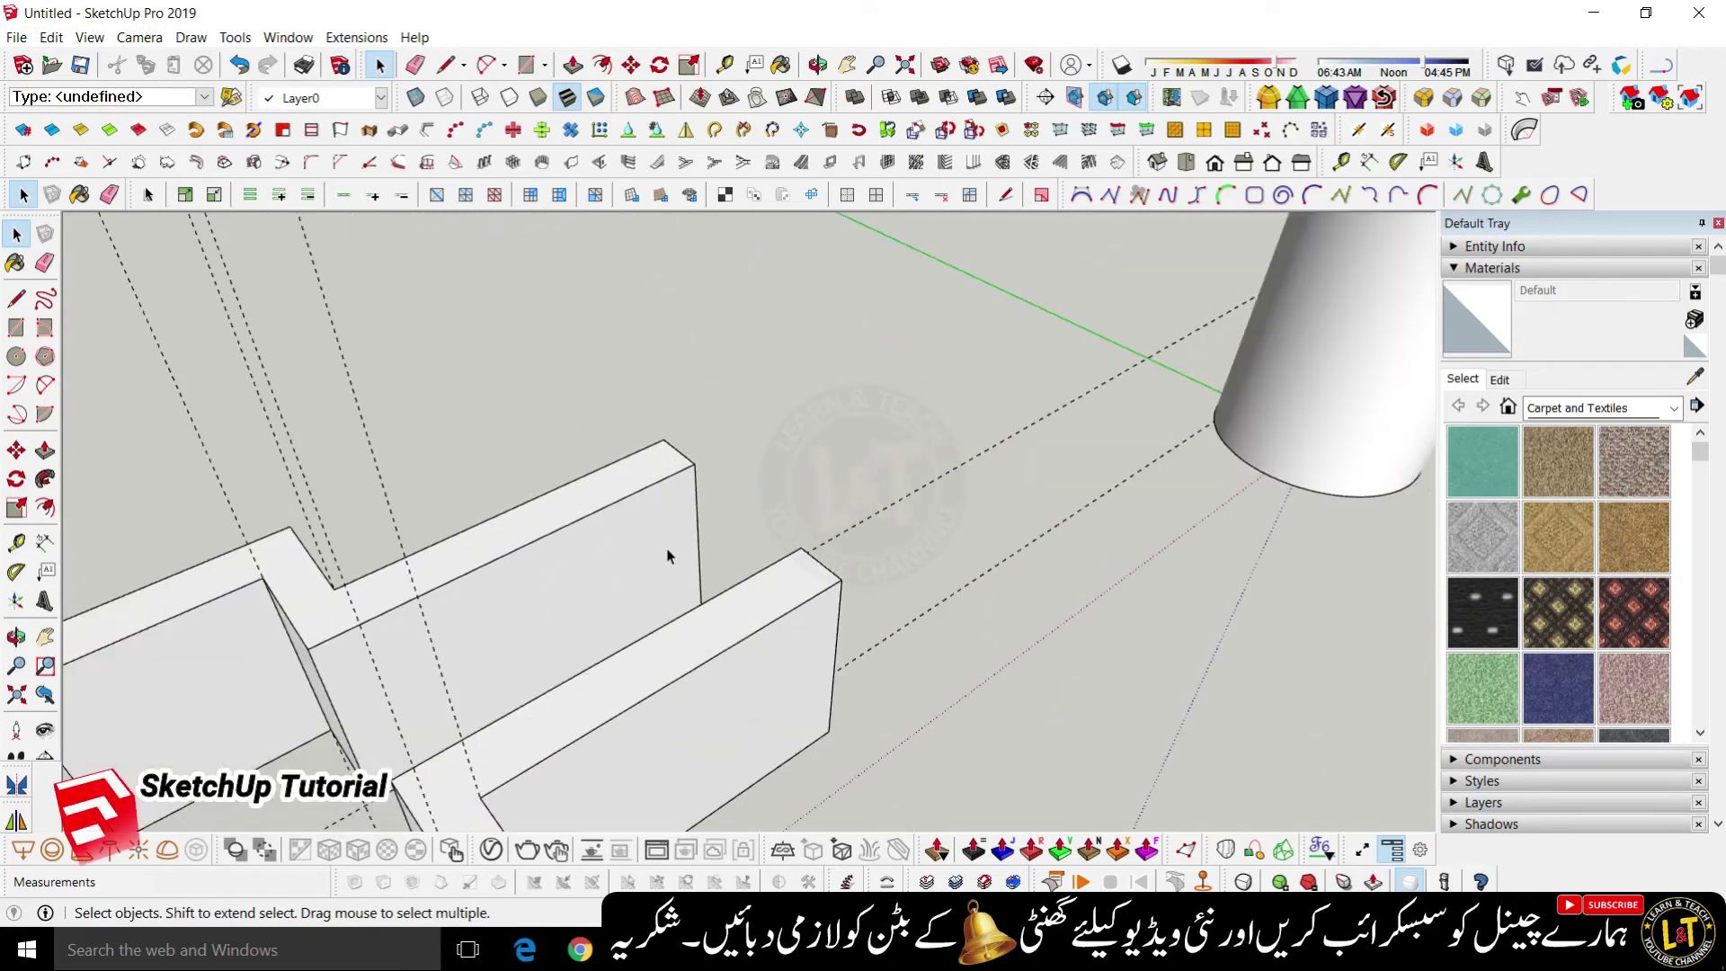
key(l)
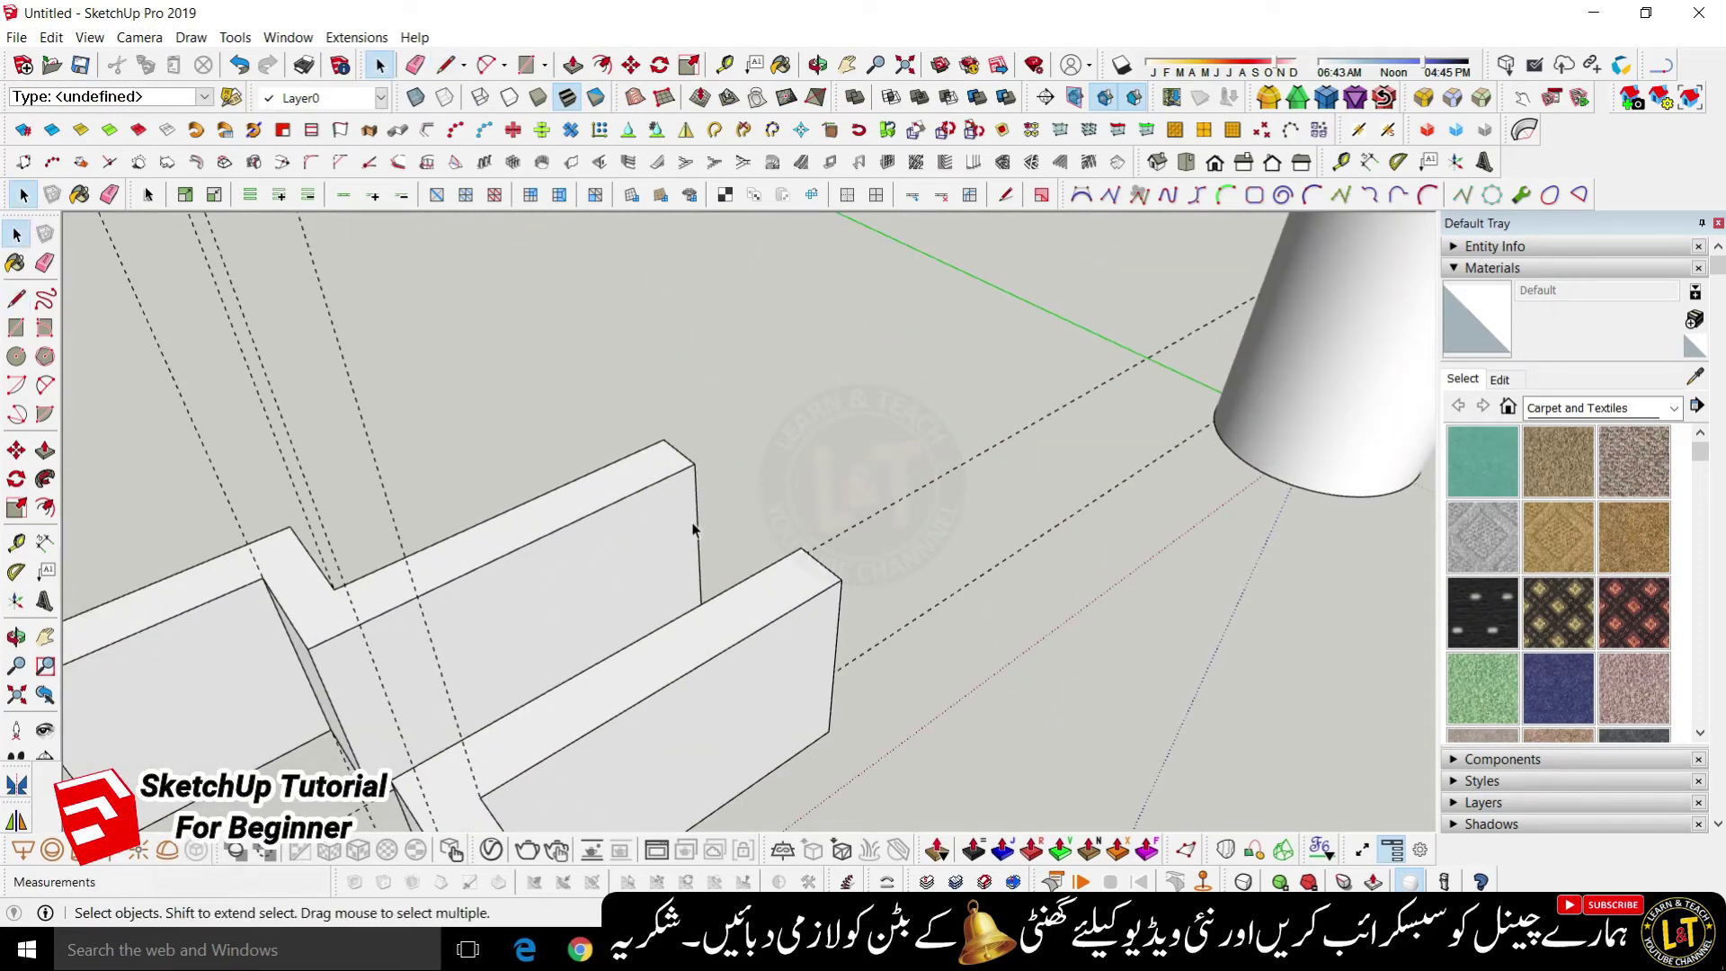
key(m)
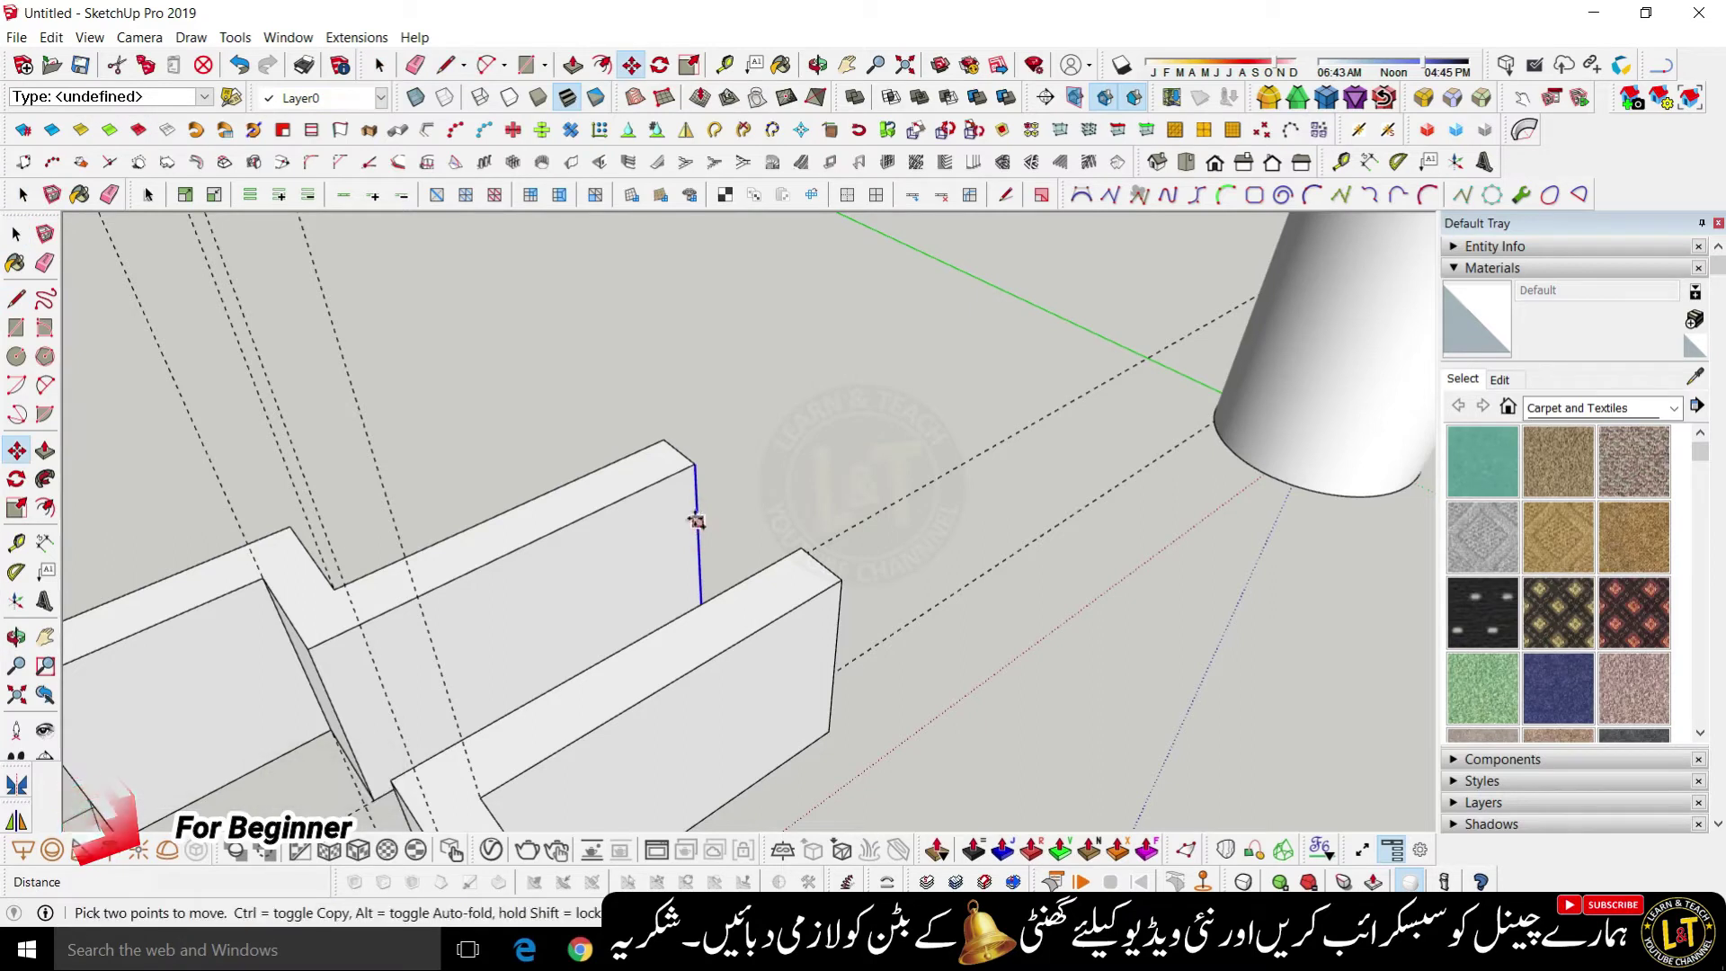
key(ctrl)
click(695, 464)
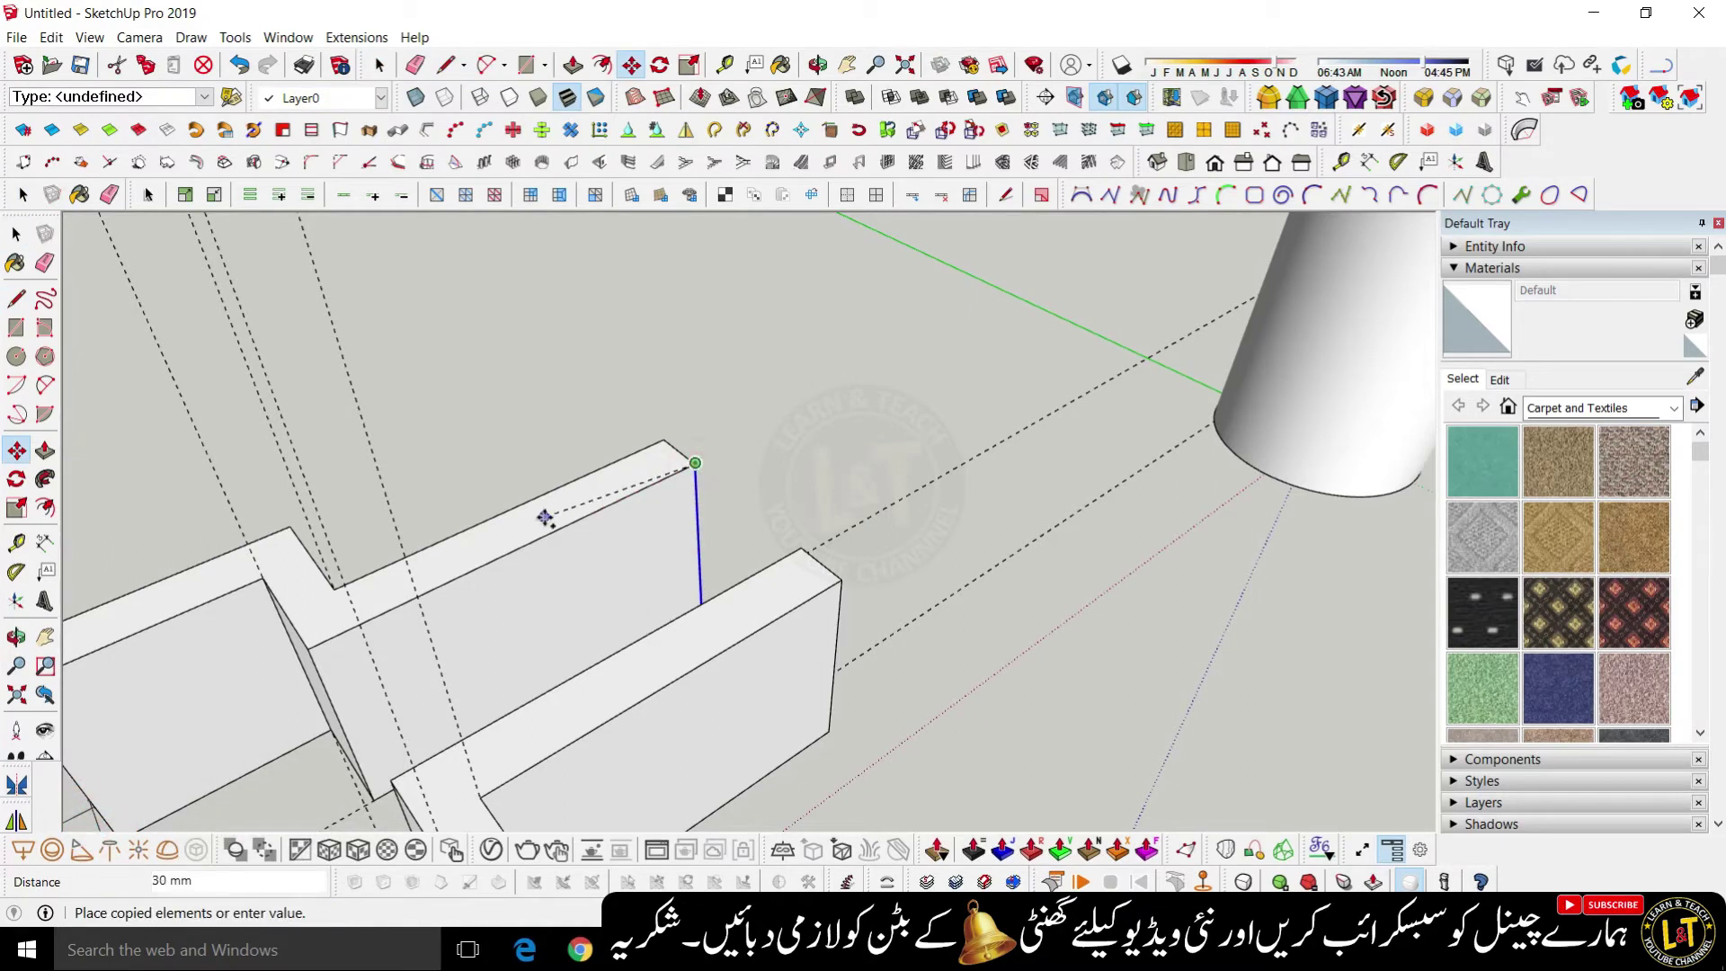
text(3)
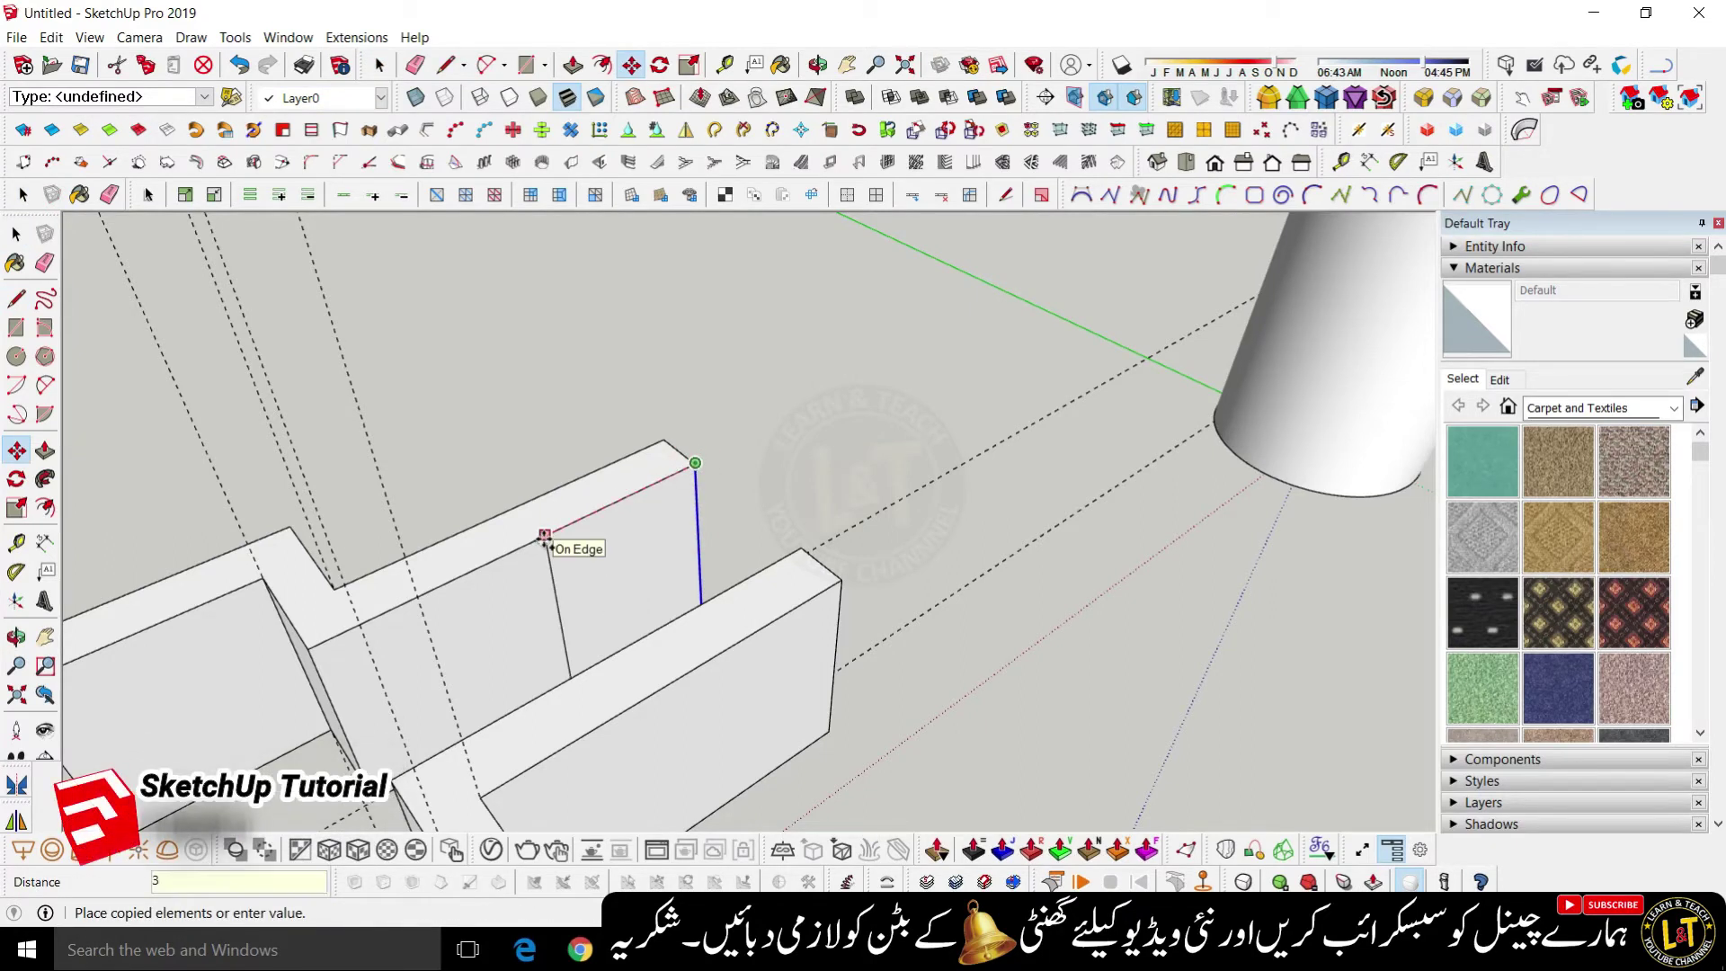
text(5)
key(Return)
key(space)
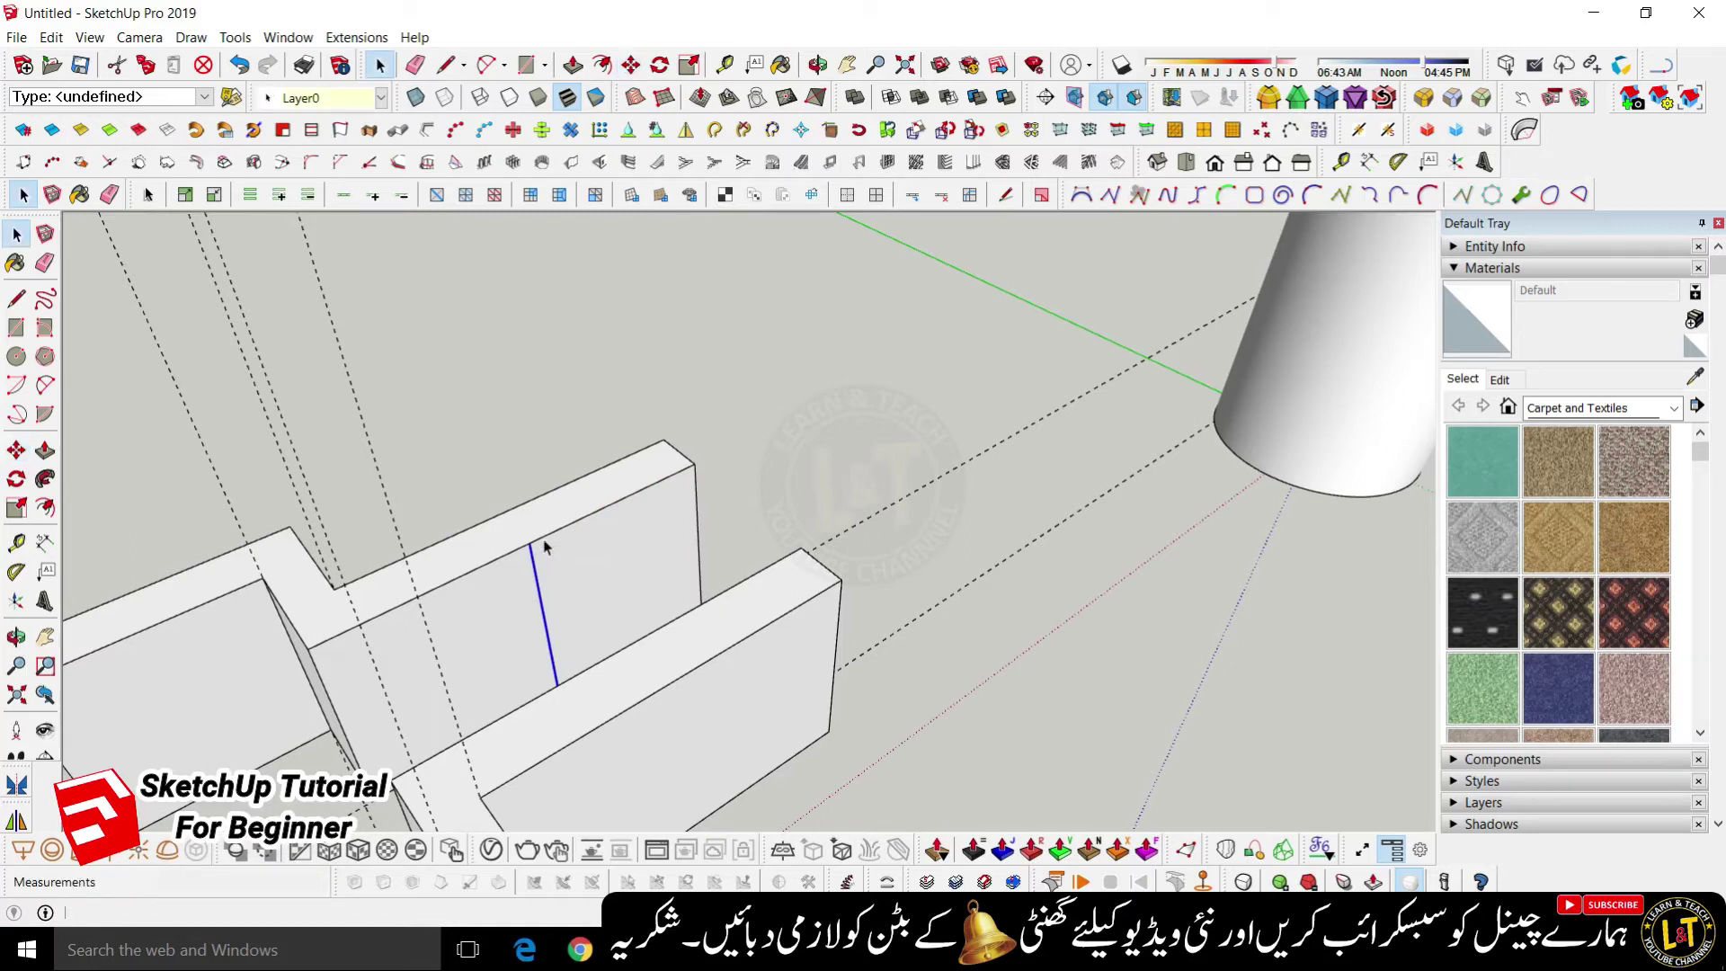
- Pull the far arm's 35 mm inner face across to the near arm to form the web, and erase the leftover seam line
key(p)
mouse_move(566, 566)
mouse_down()
mouse_move(582, 551)
mouse_move(666, 662)
mouse_move(628, 661)
mouse_up()
scroll(665, 643, up, 3)
key(e)
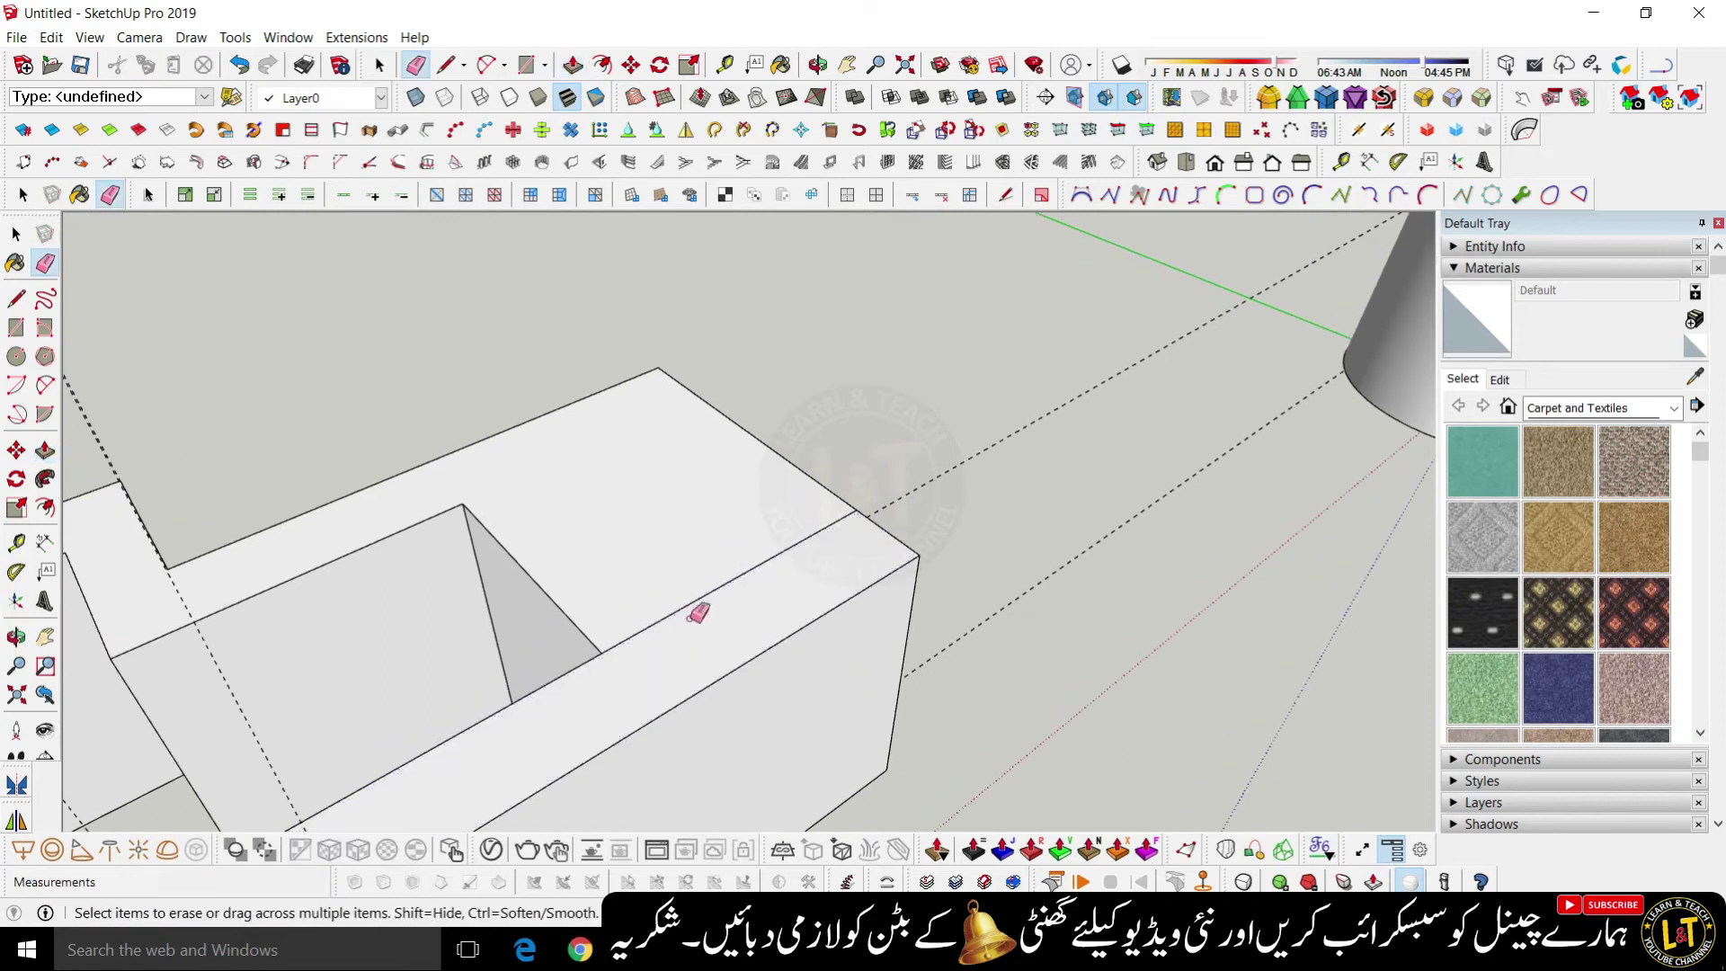
scroll(690, 616, down, 3)
mouse_move(682, 605)
middle_down()
mouse_move(677, 648)
mouse_move(564, 643)
mouse_move(578, 634)
middle_up()
scroll(576, 634, down, 4)
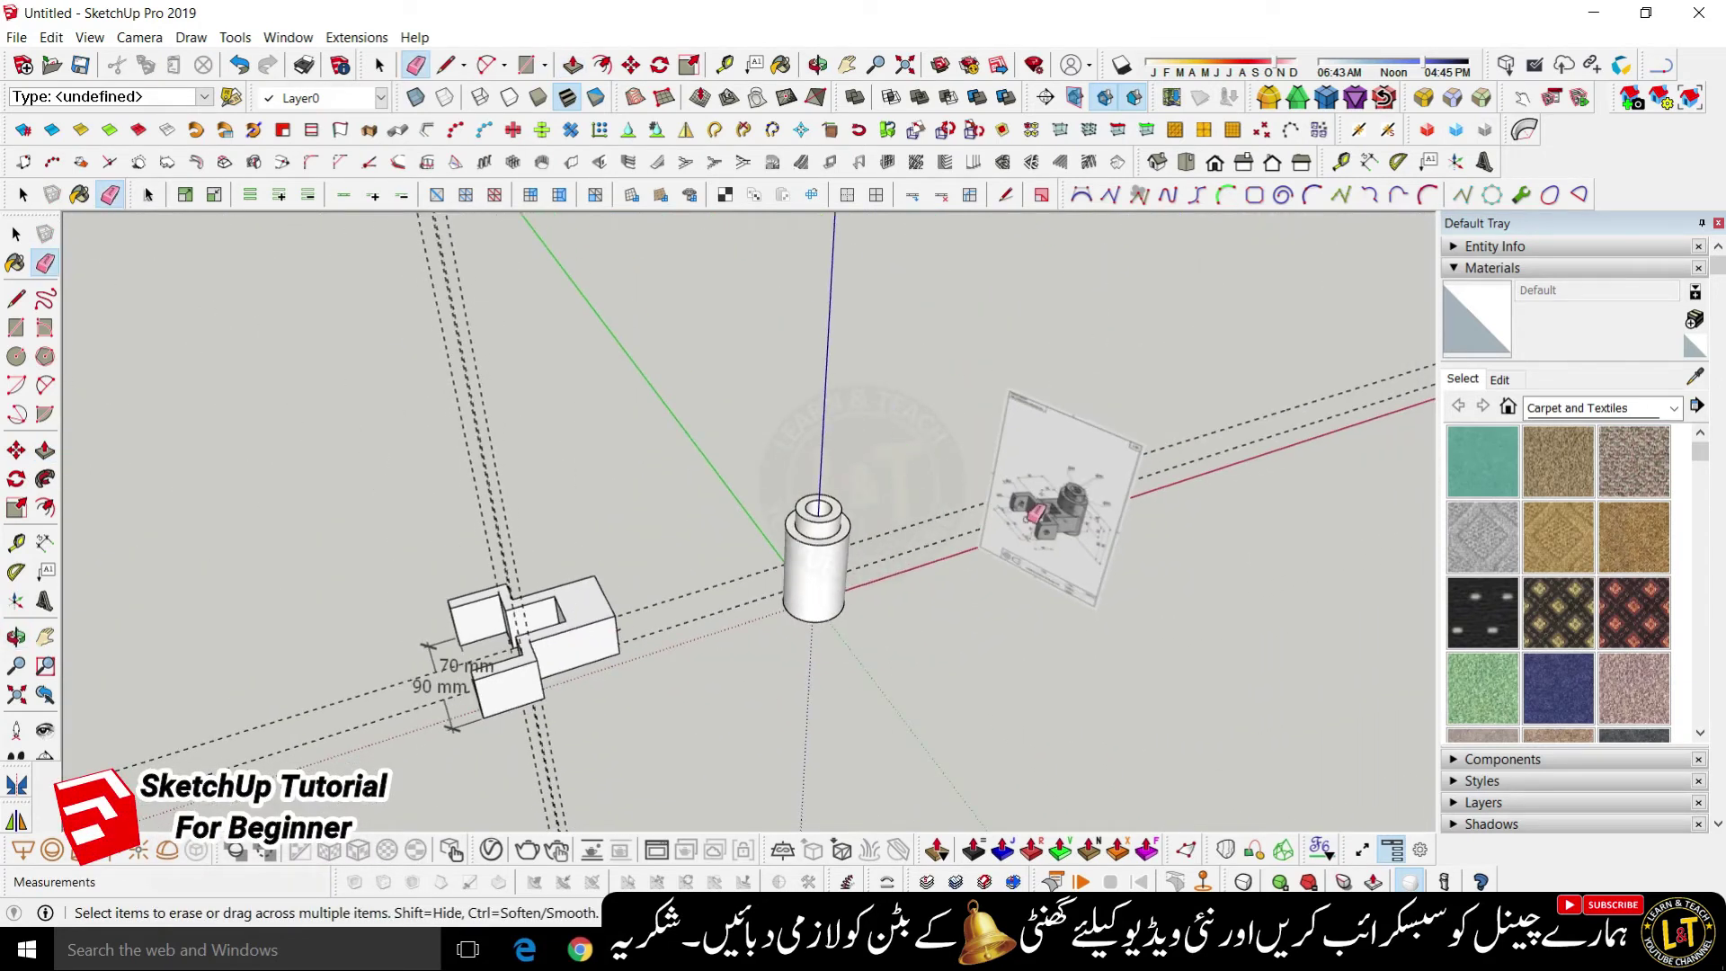
- Check the reference drawing and dimension the far arm's outer length from the step corner to the end nearest the cylinder
scroll(1093, 503, up, 6)
scroll(1094, 503, up, 2)
scroll(1042, 534, down, 8)
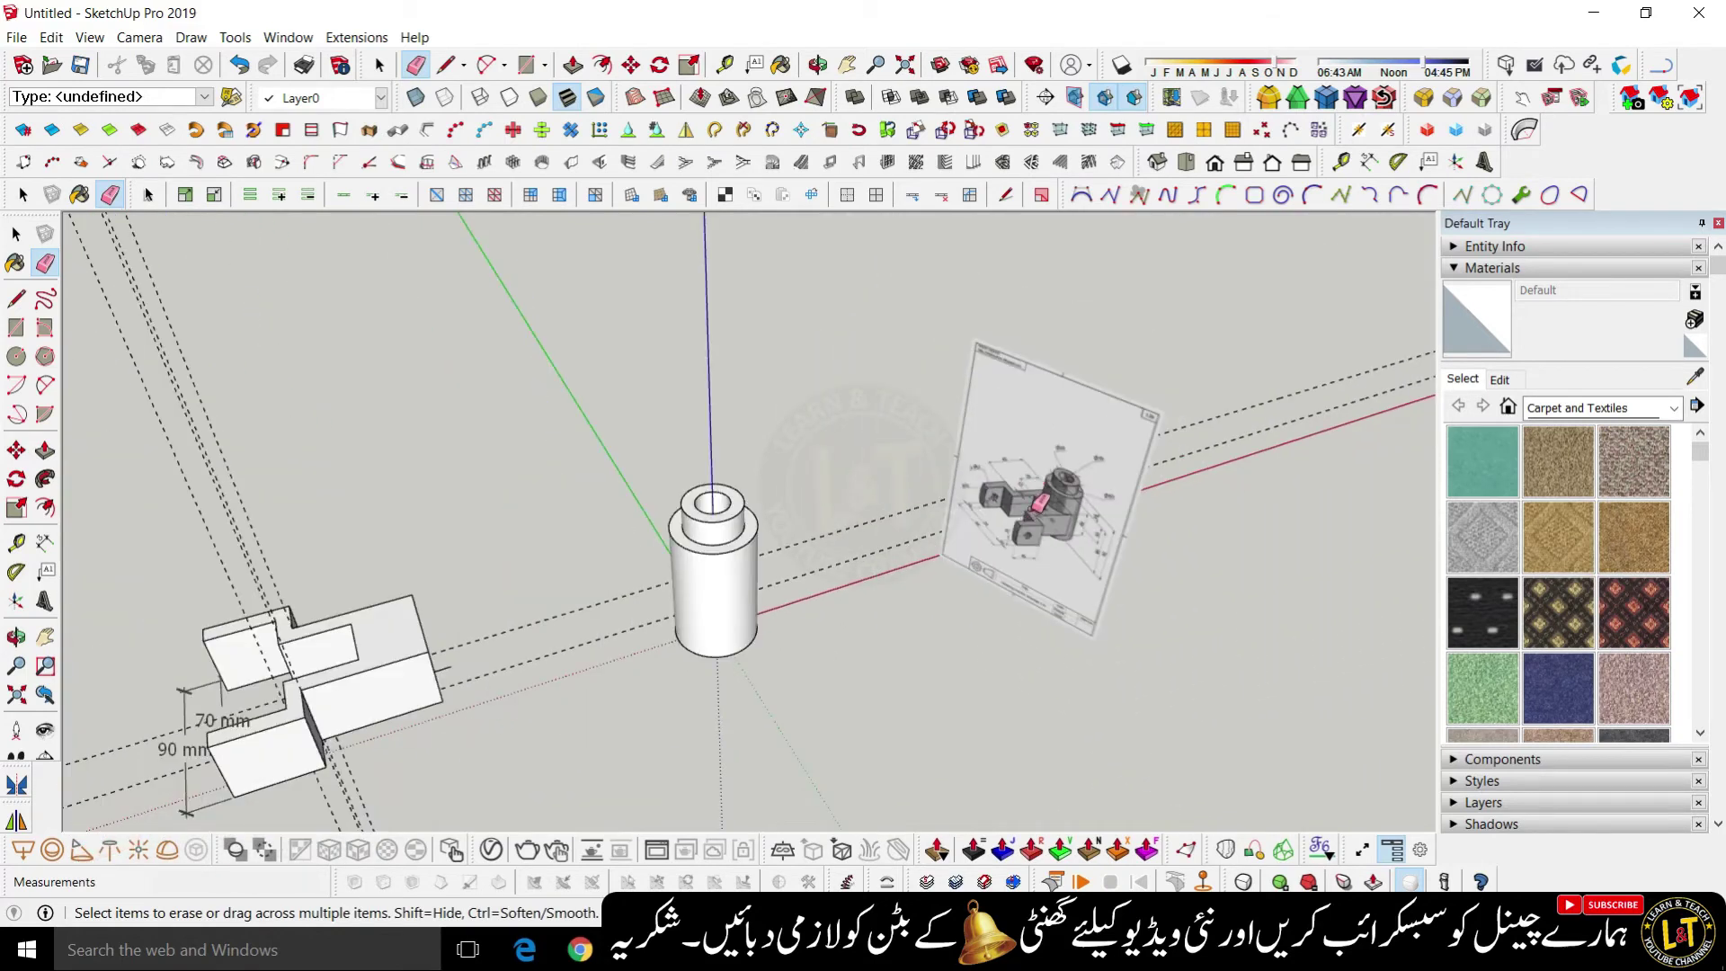
scroll(1037, 505, up, 6)
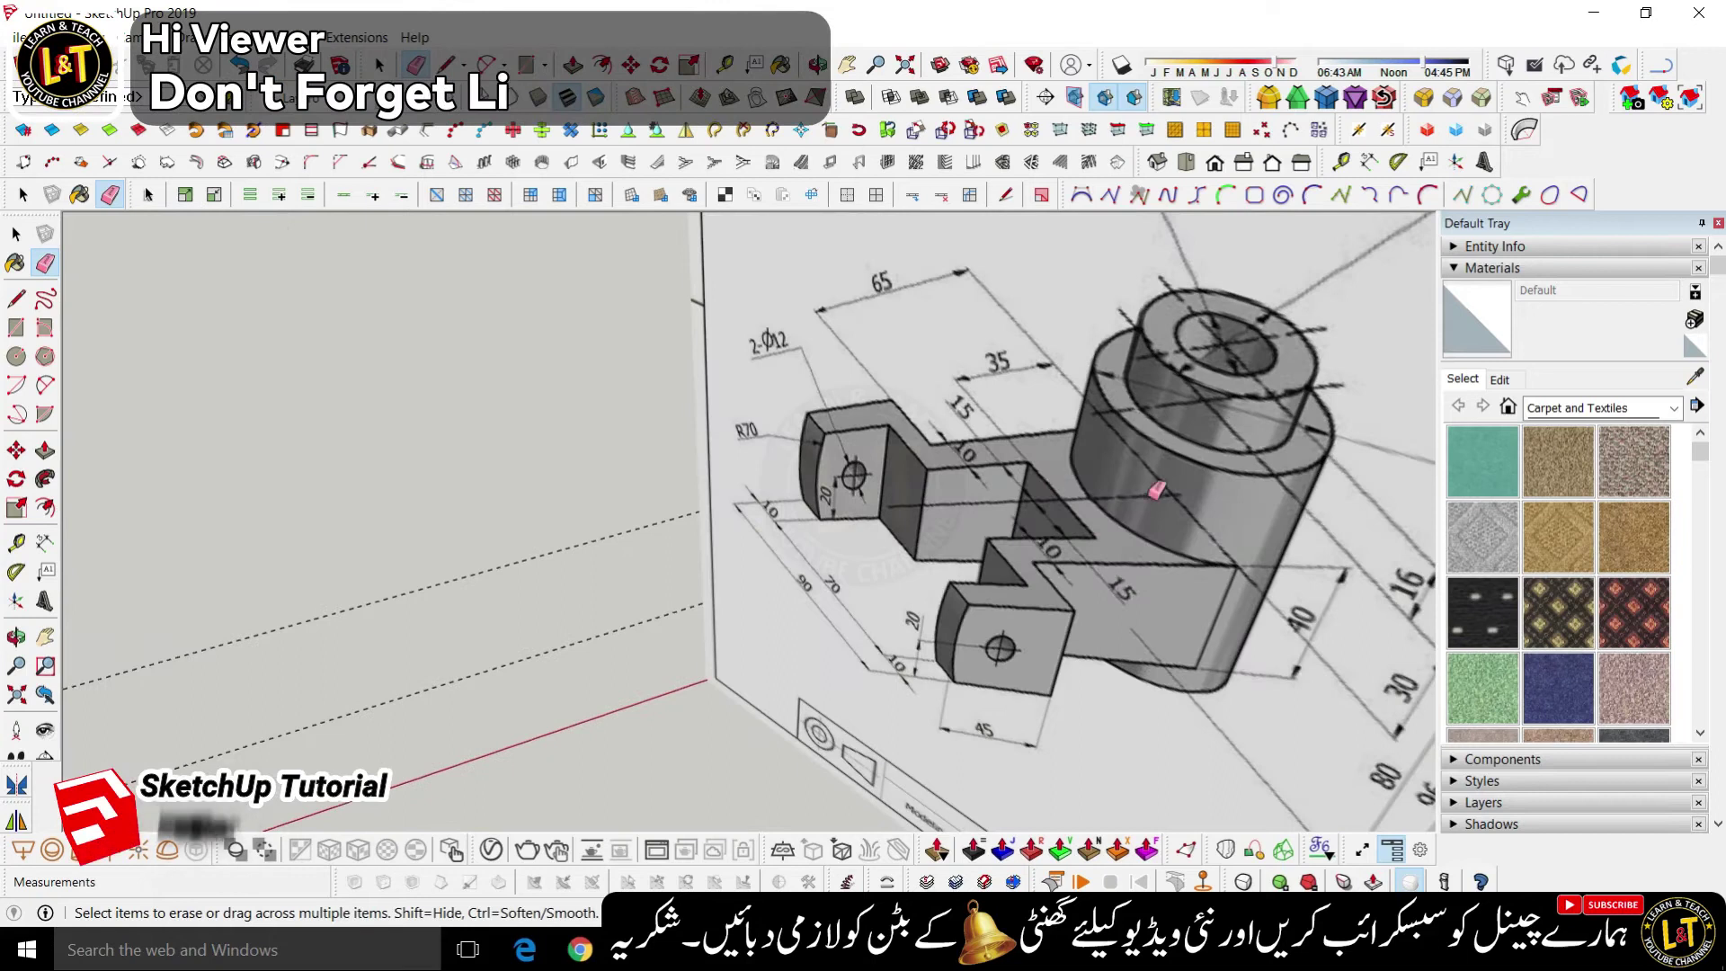
scroll(1157, 490, down, 10)
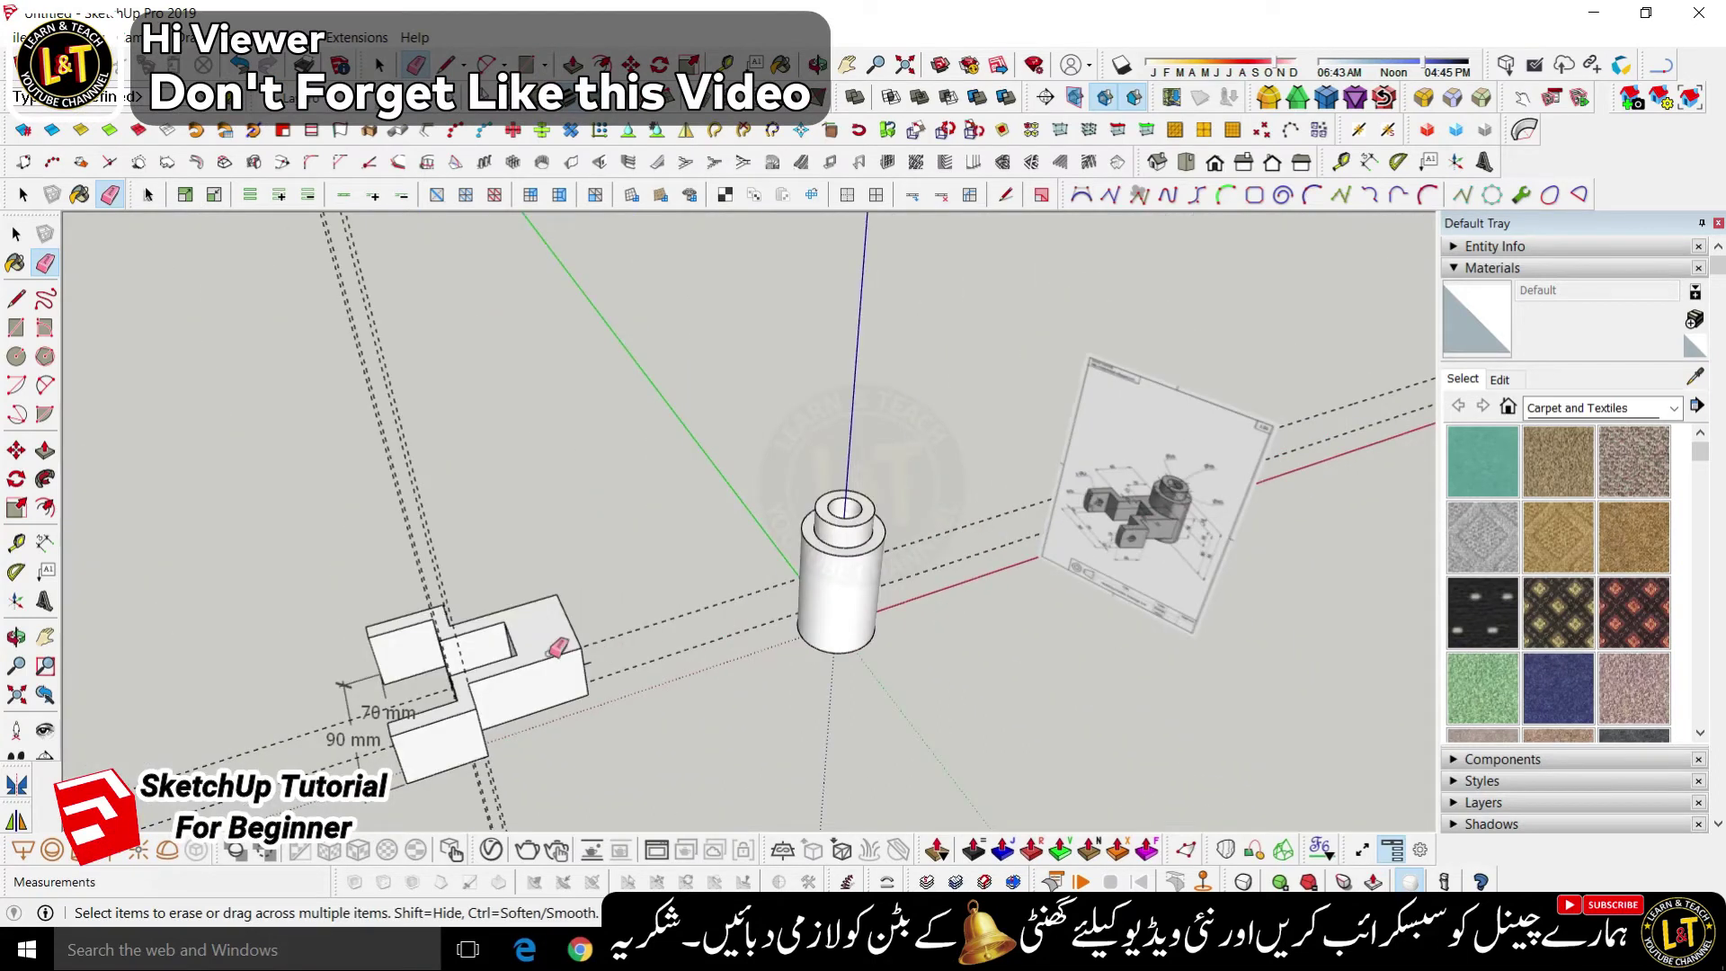
scroll(371, 651, up, 2)
click(45, 542)
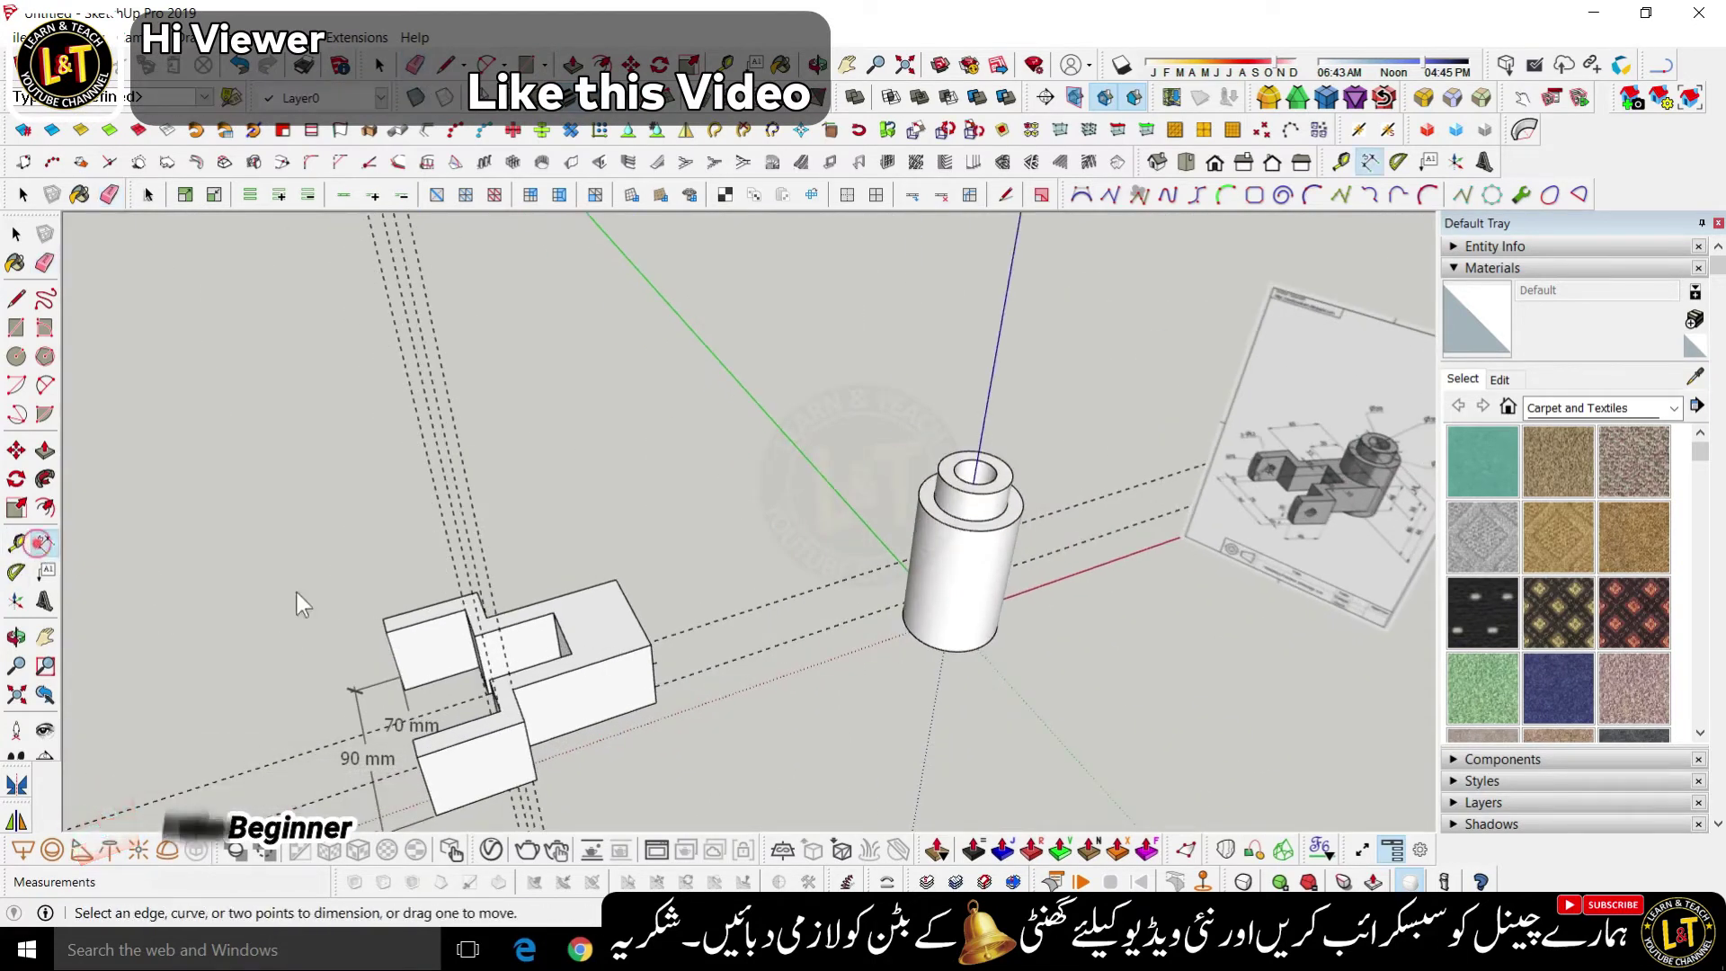
scroll(404, 604, up, 3)
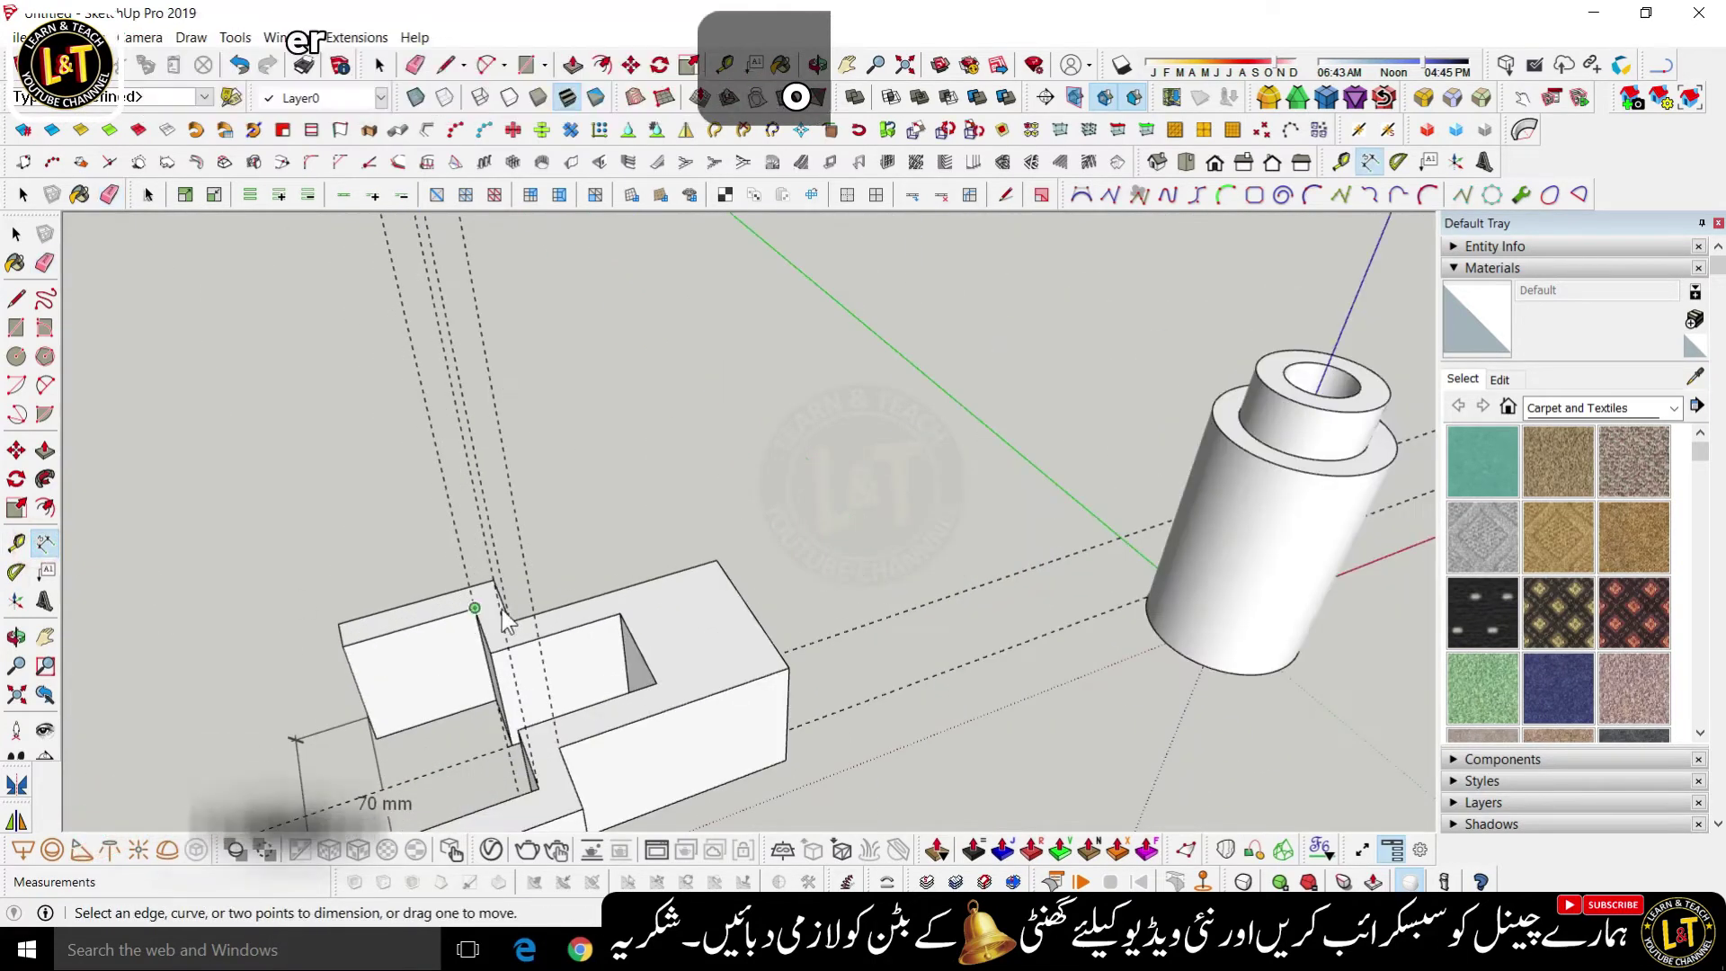
click(716, 559)
click(697, 536)
- Dimension the web's length from the slot's inner corner to the end nearest the cylinder
scroll(622, 620, up, 2)
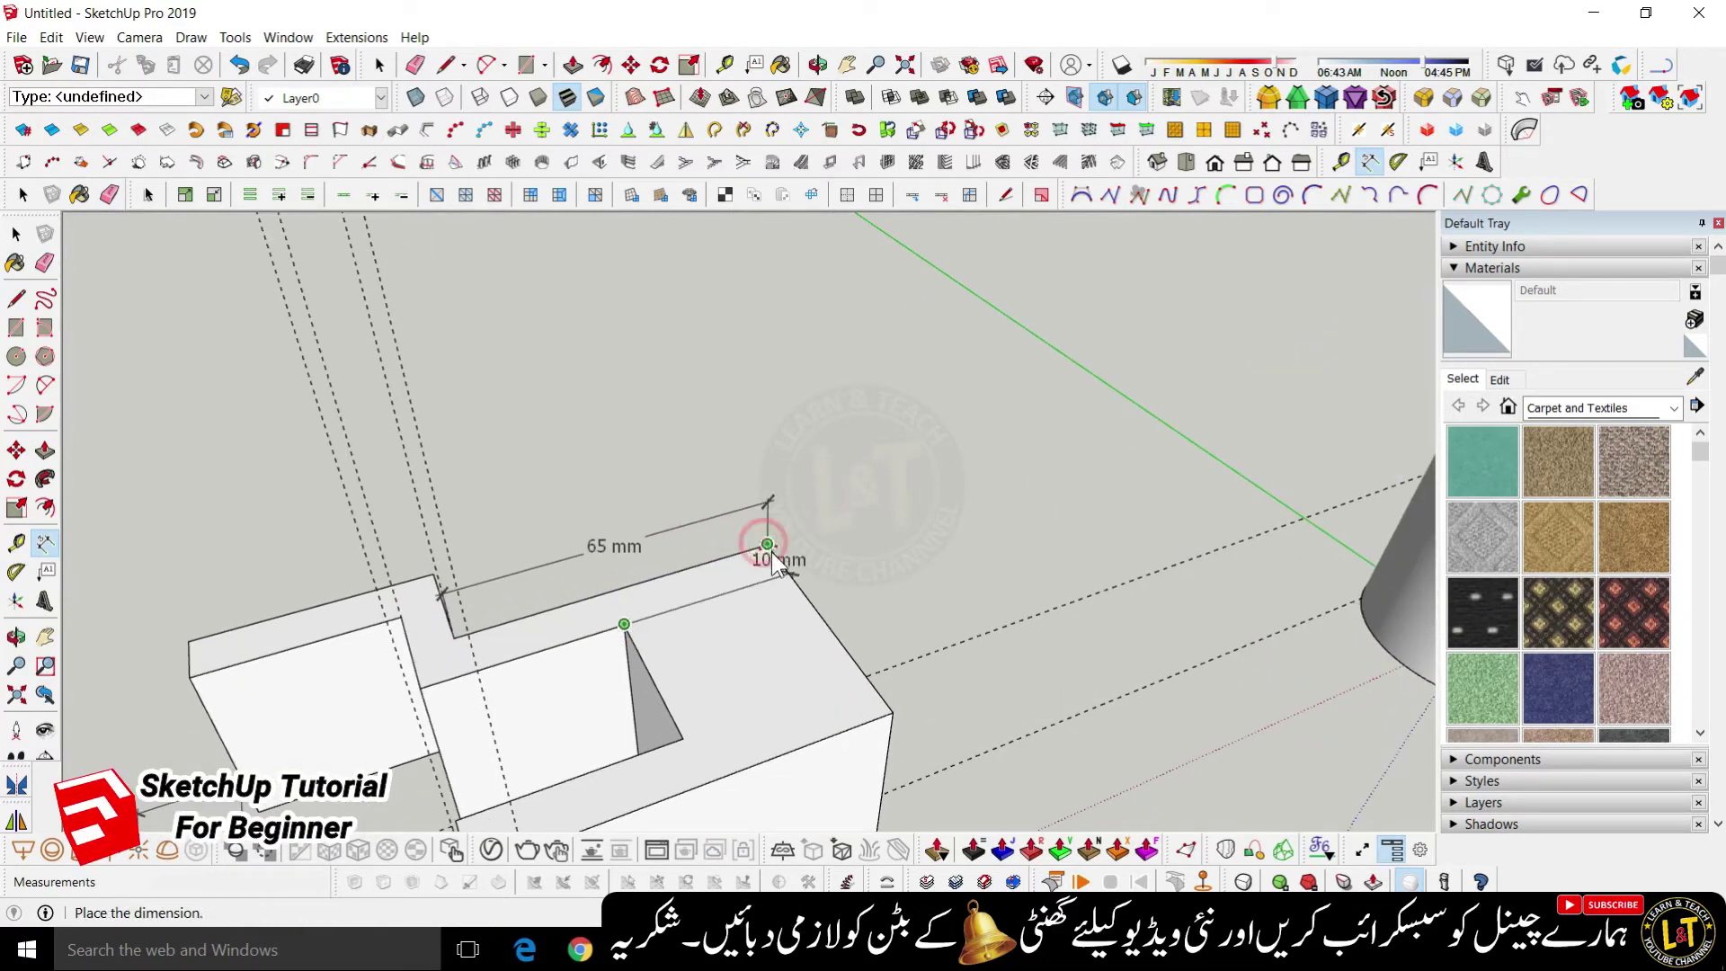
click(740, 579)
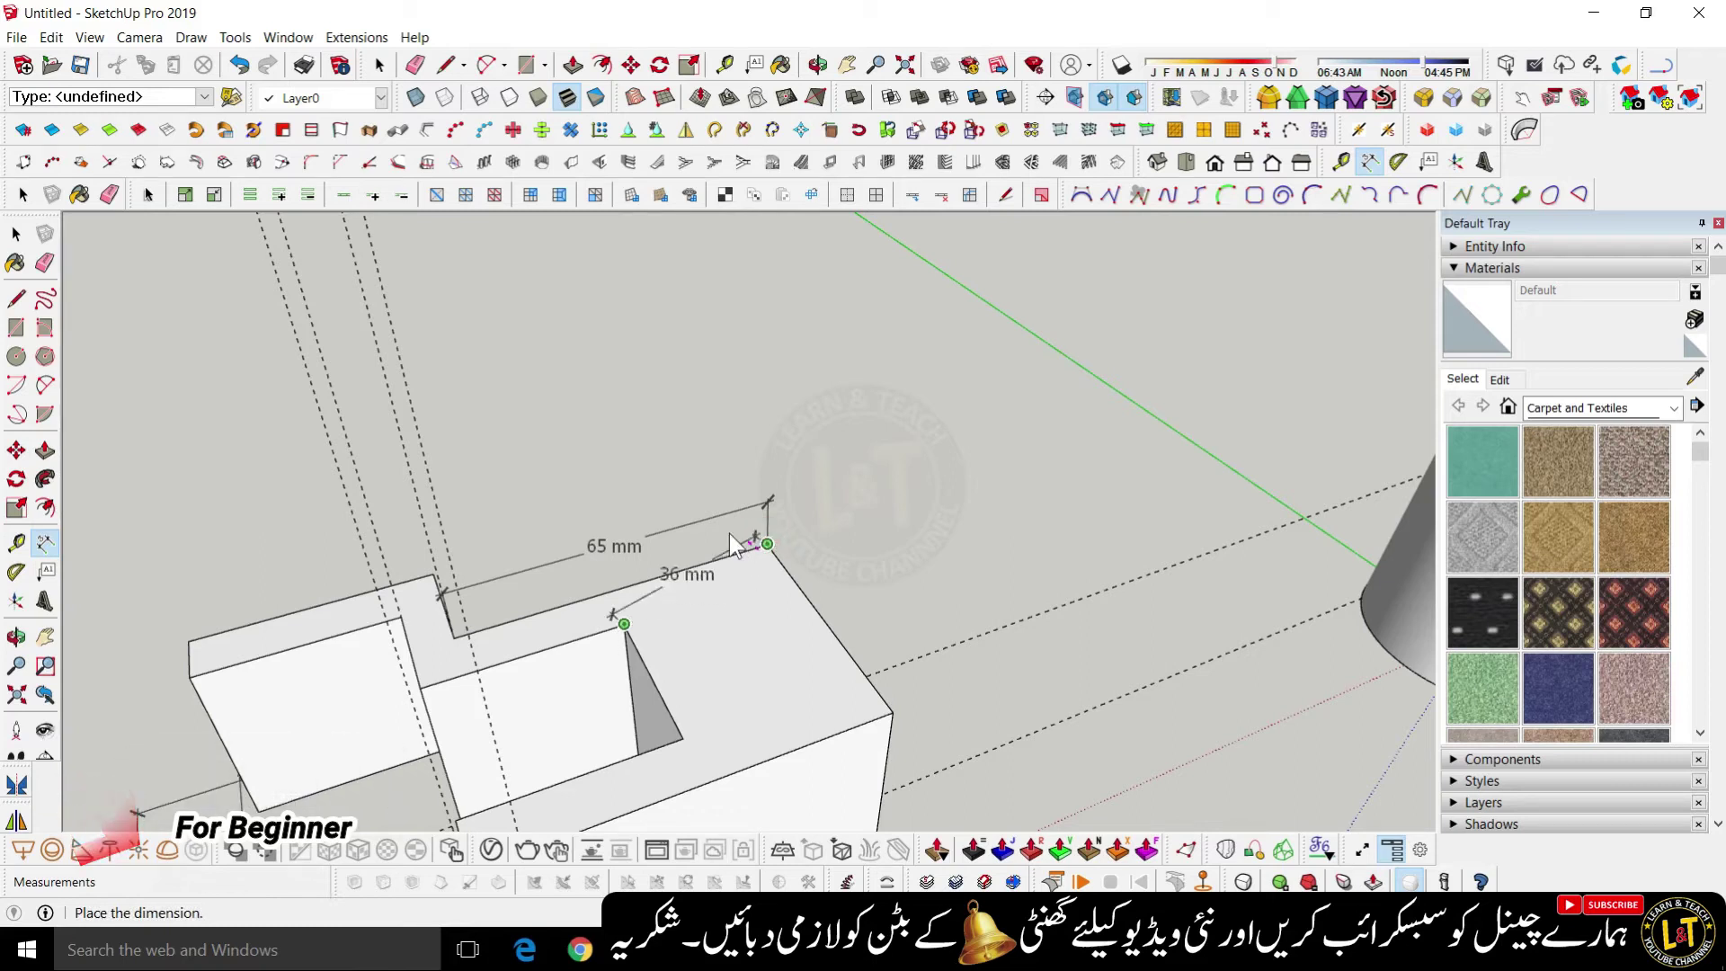
click(698, 480)
scroll(644, 585, down, 2)
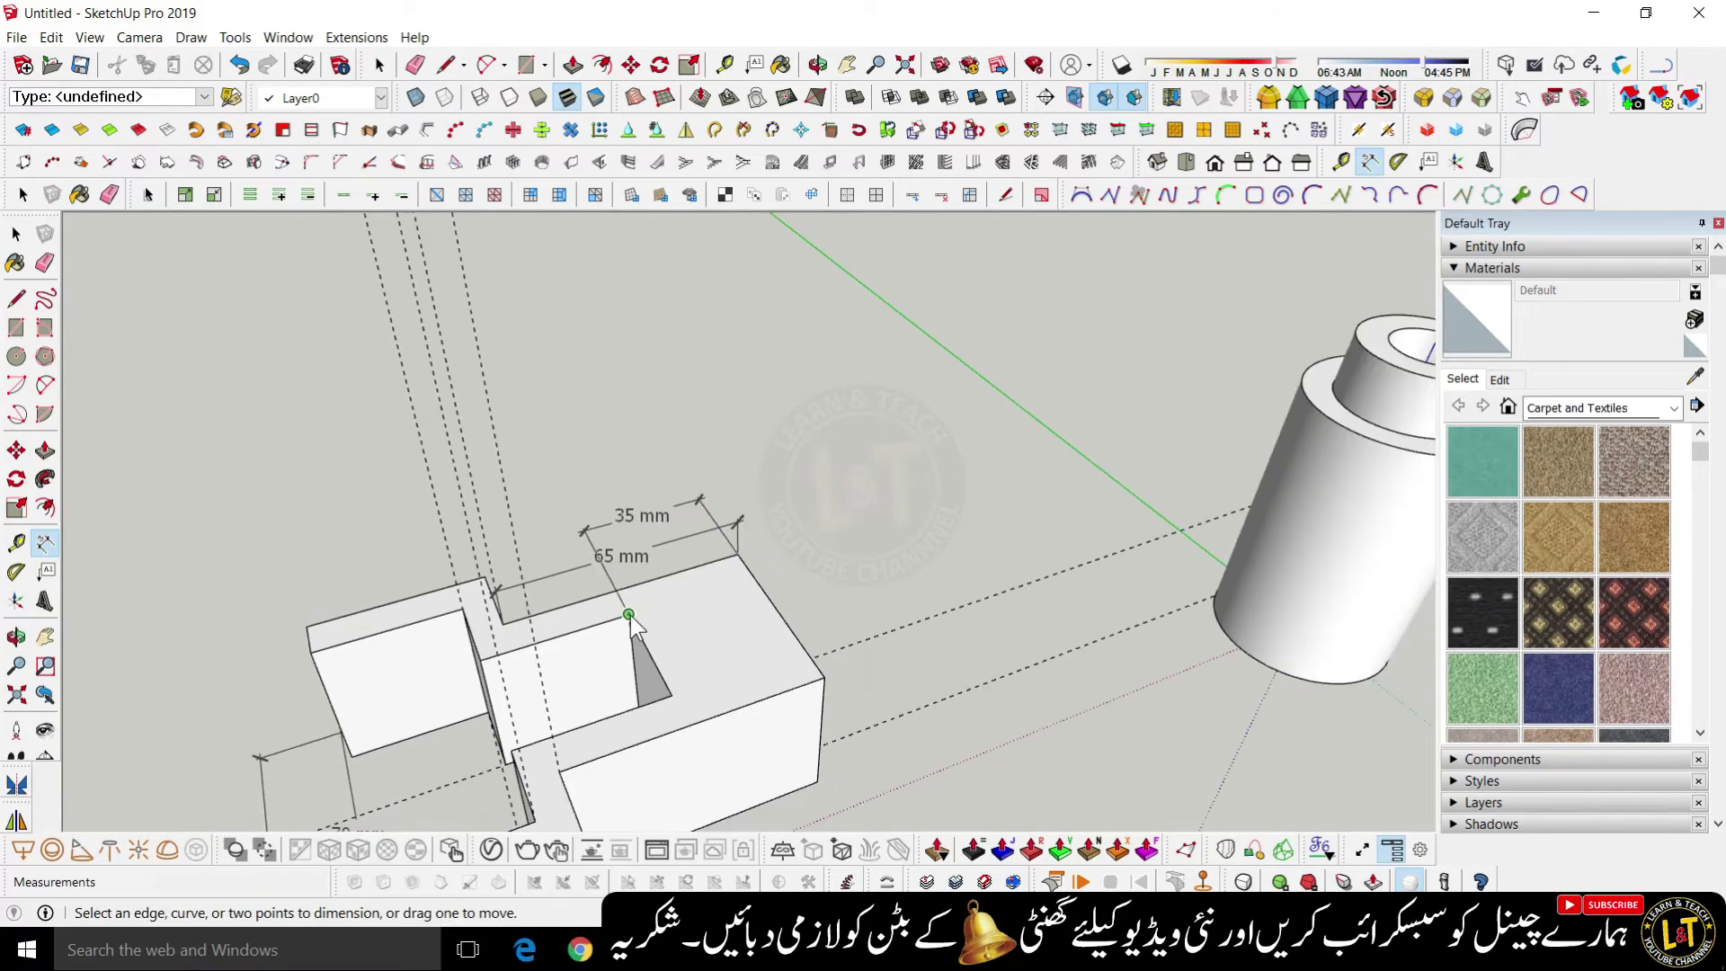
- Dimension the full width of the slot between the arms and its two halves from the midpoint of the web edge
click(677, 689)
click(697, 676)
middle_drag(650, 698, 699, 694)
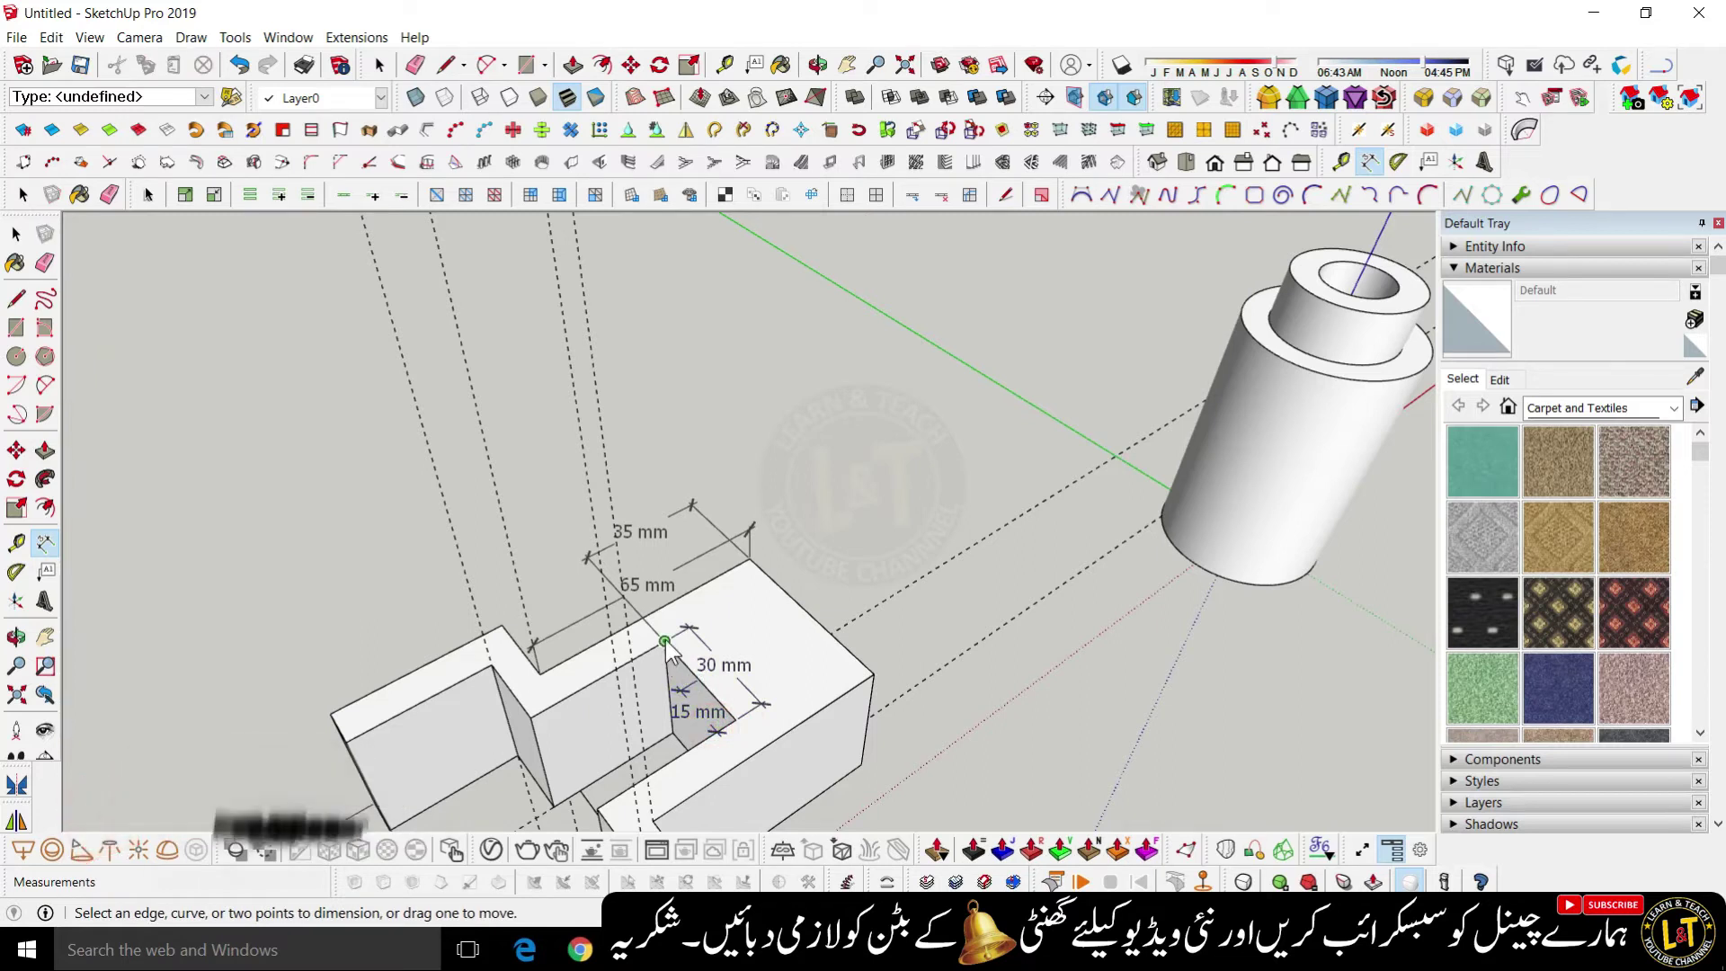
click(660, 681)
middle_drag(660, 680, 683, 729)
scroll(677, 718, up, 2)
scroll(662, 693, down, 2)
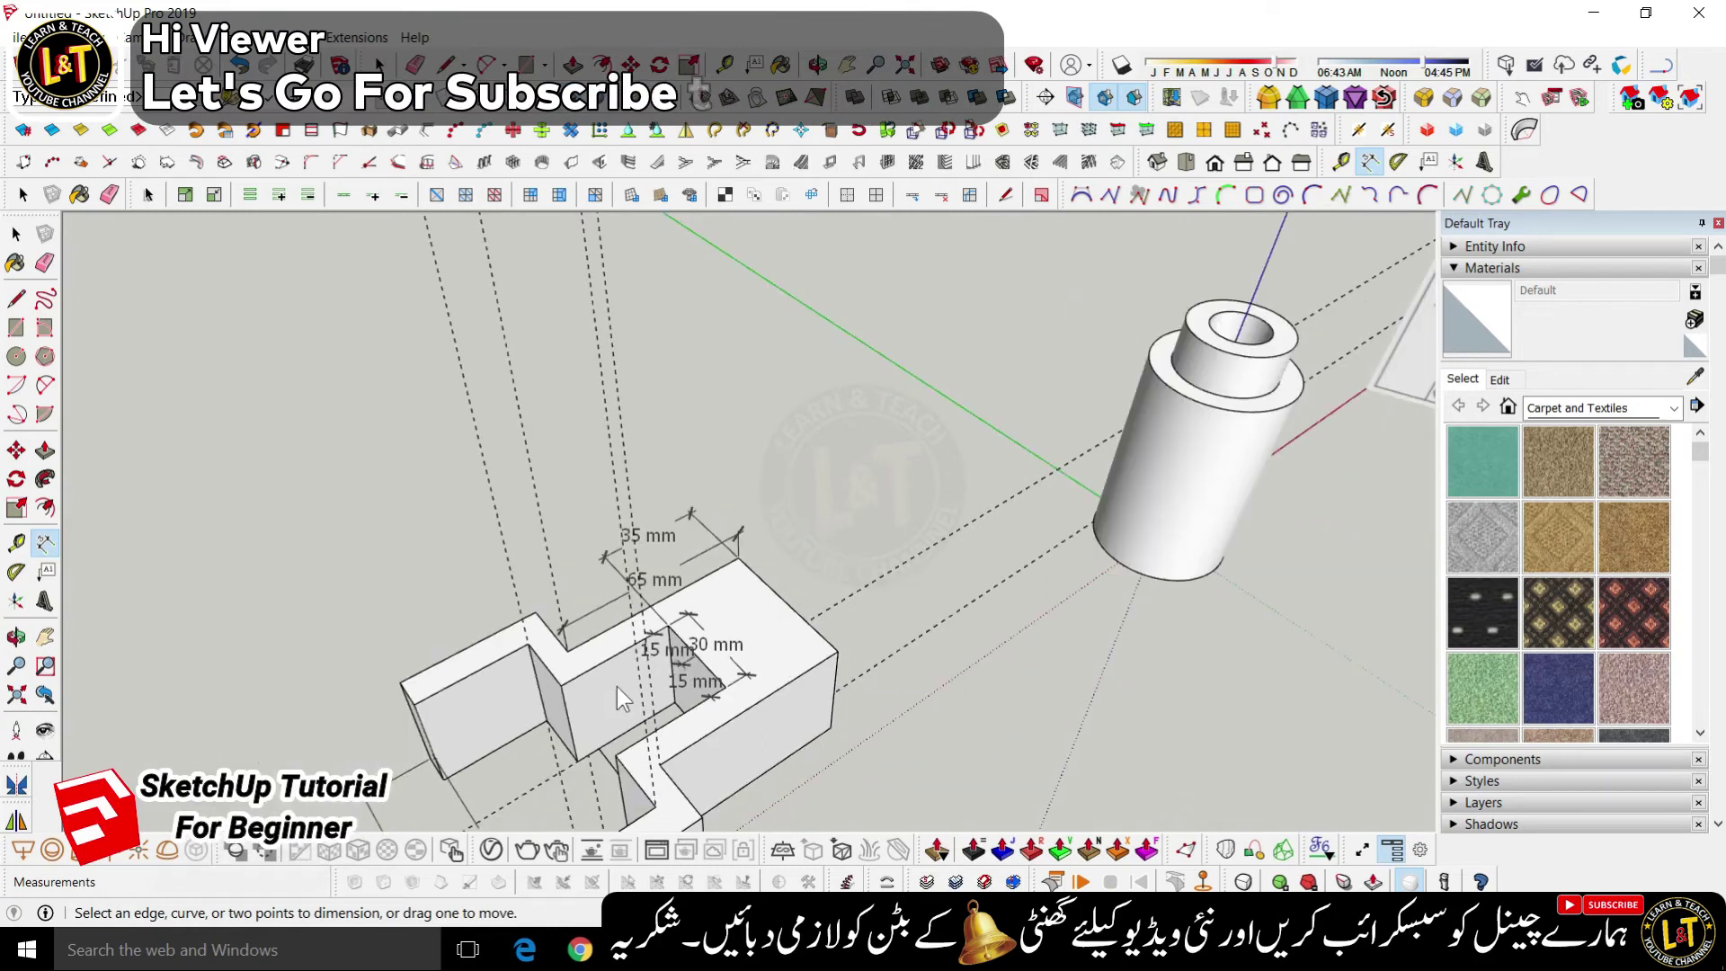
- Dimension the near arm's inner top edge from its step corner to the slot's end corner at the web
scroll(622, 746, up, 2)
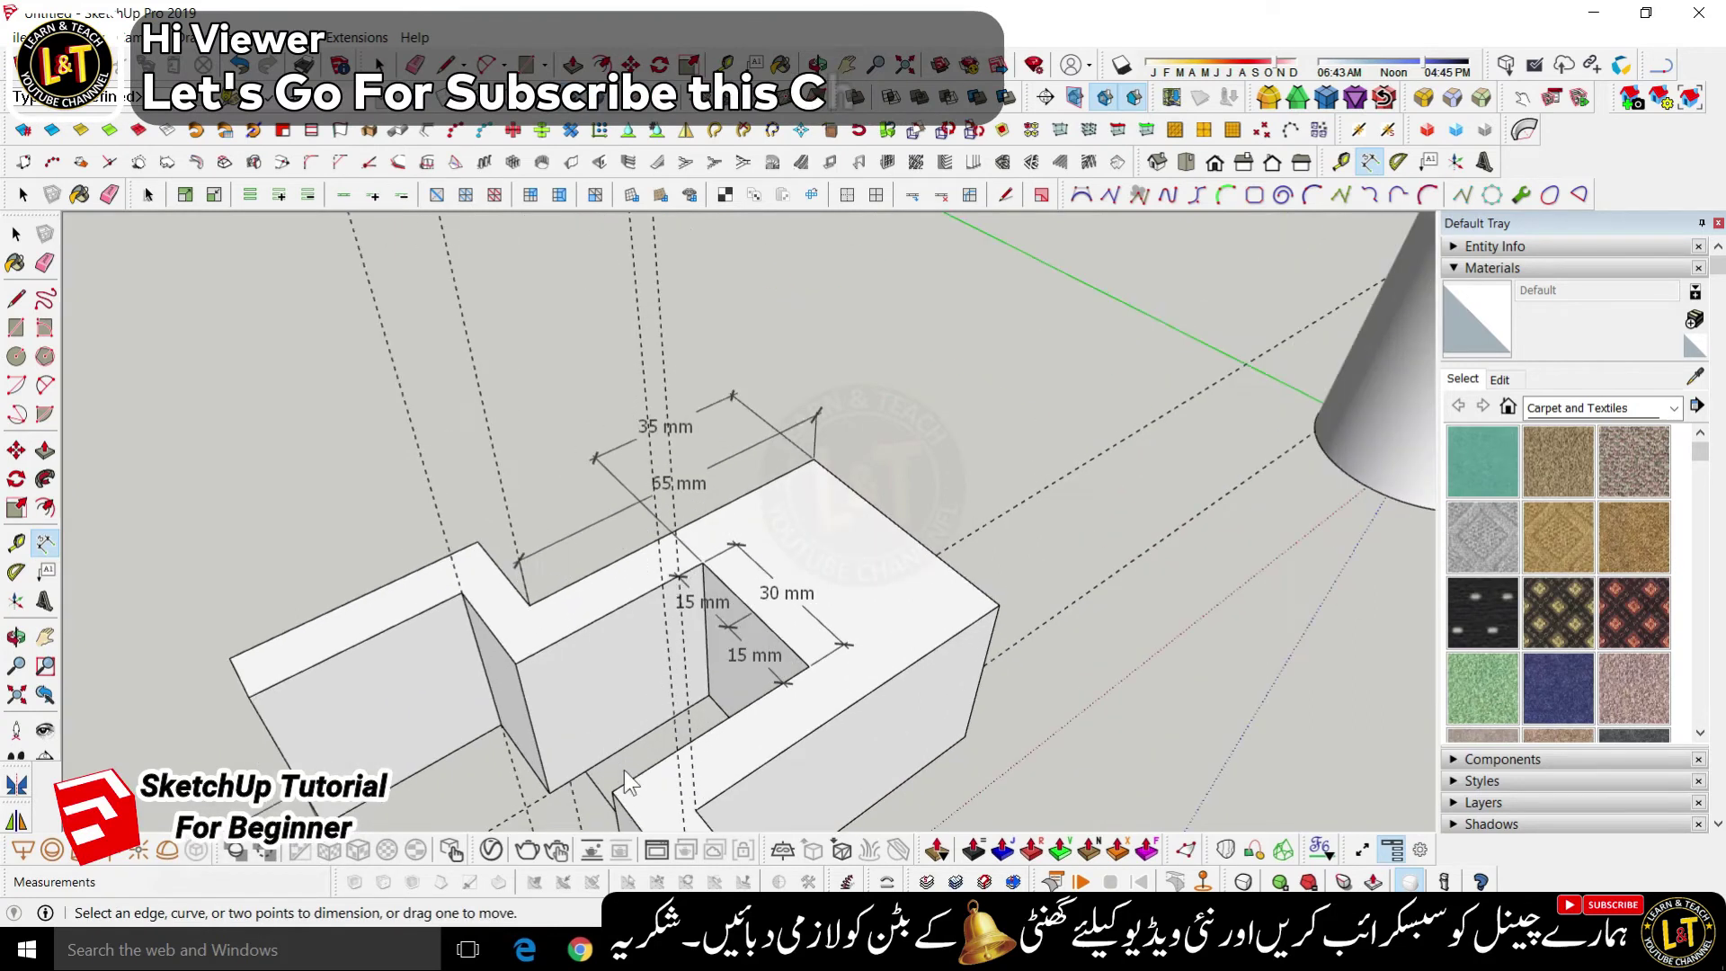
click(809, 666)
scroll(854, 698, down, 2)
scroll(866, 725, up, 1)
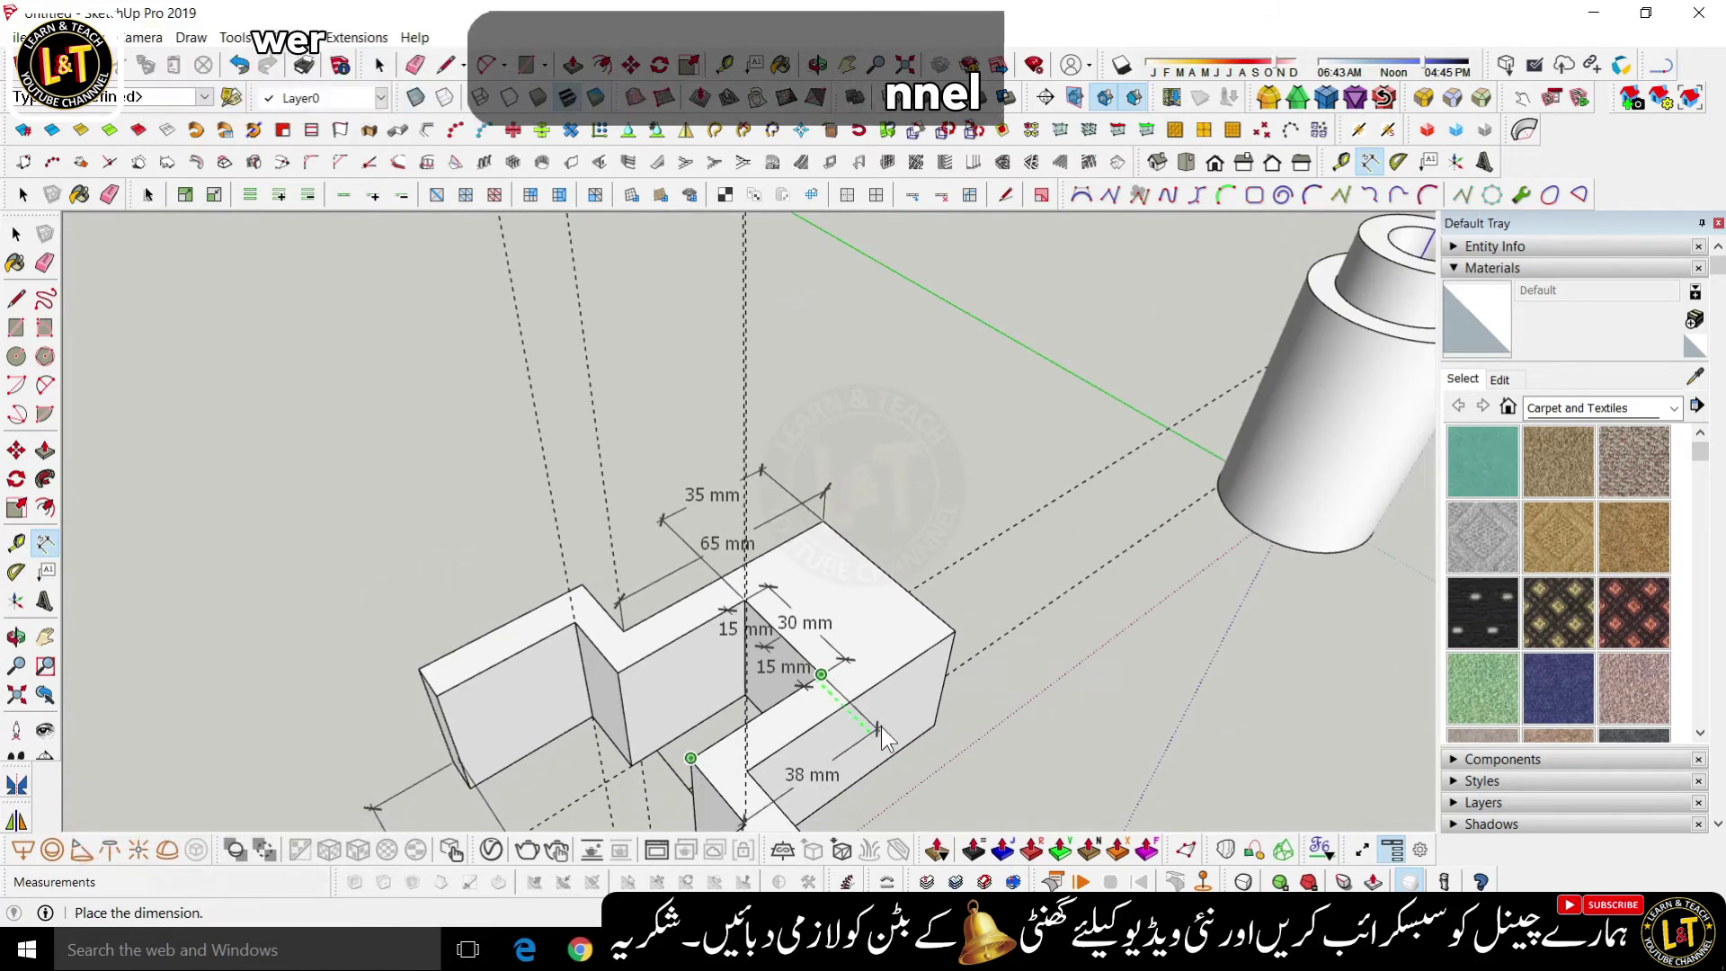
click(881, 728)
middle_drag(881, 728, 791, 714)
scroll(764, 710, up, 3)
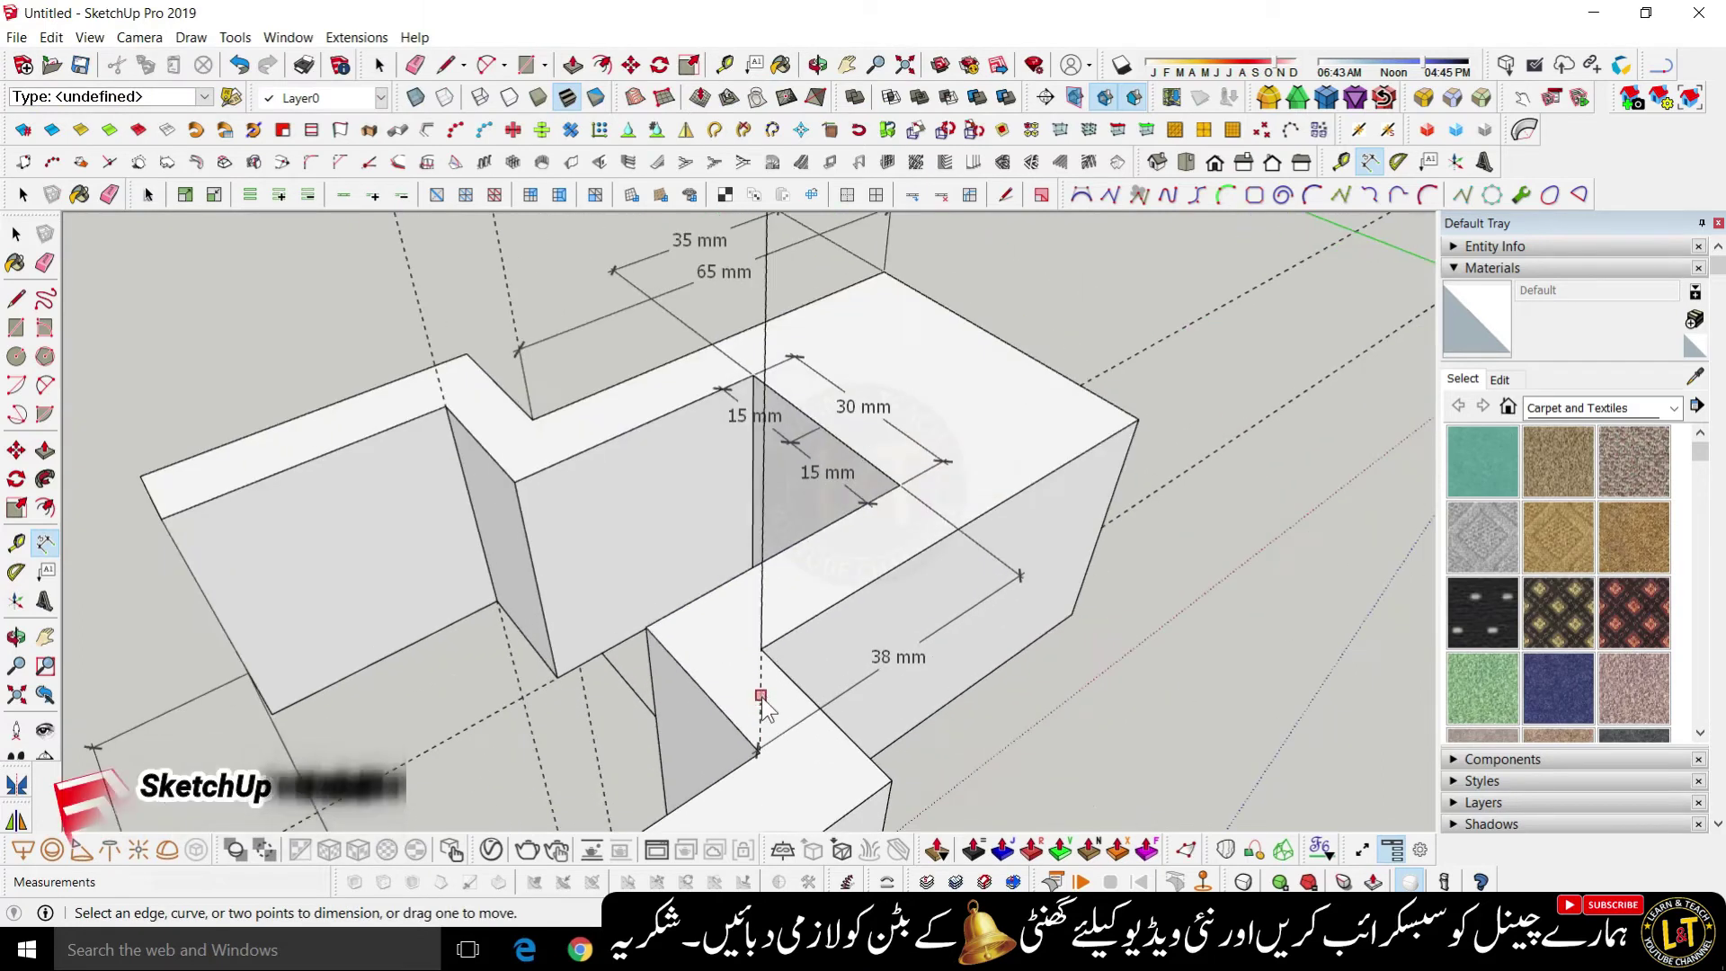
scroll(763, 705, down, 2)
middle_drag(719, 422, 643, 432)
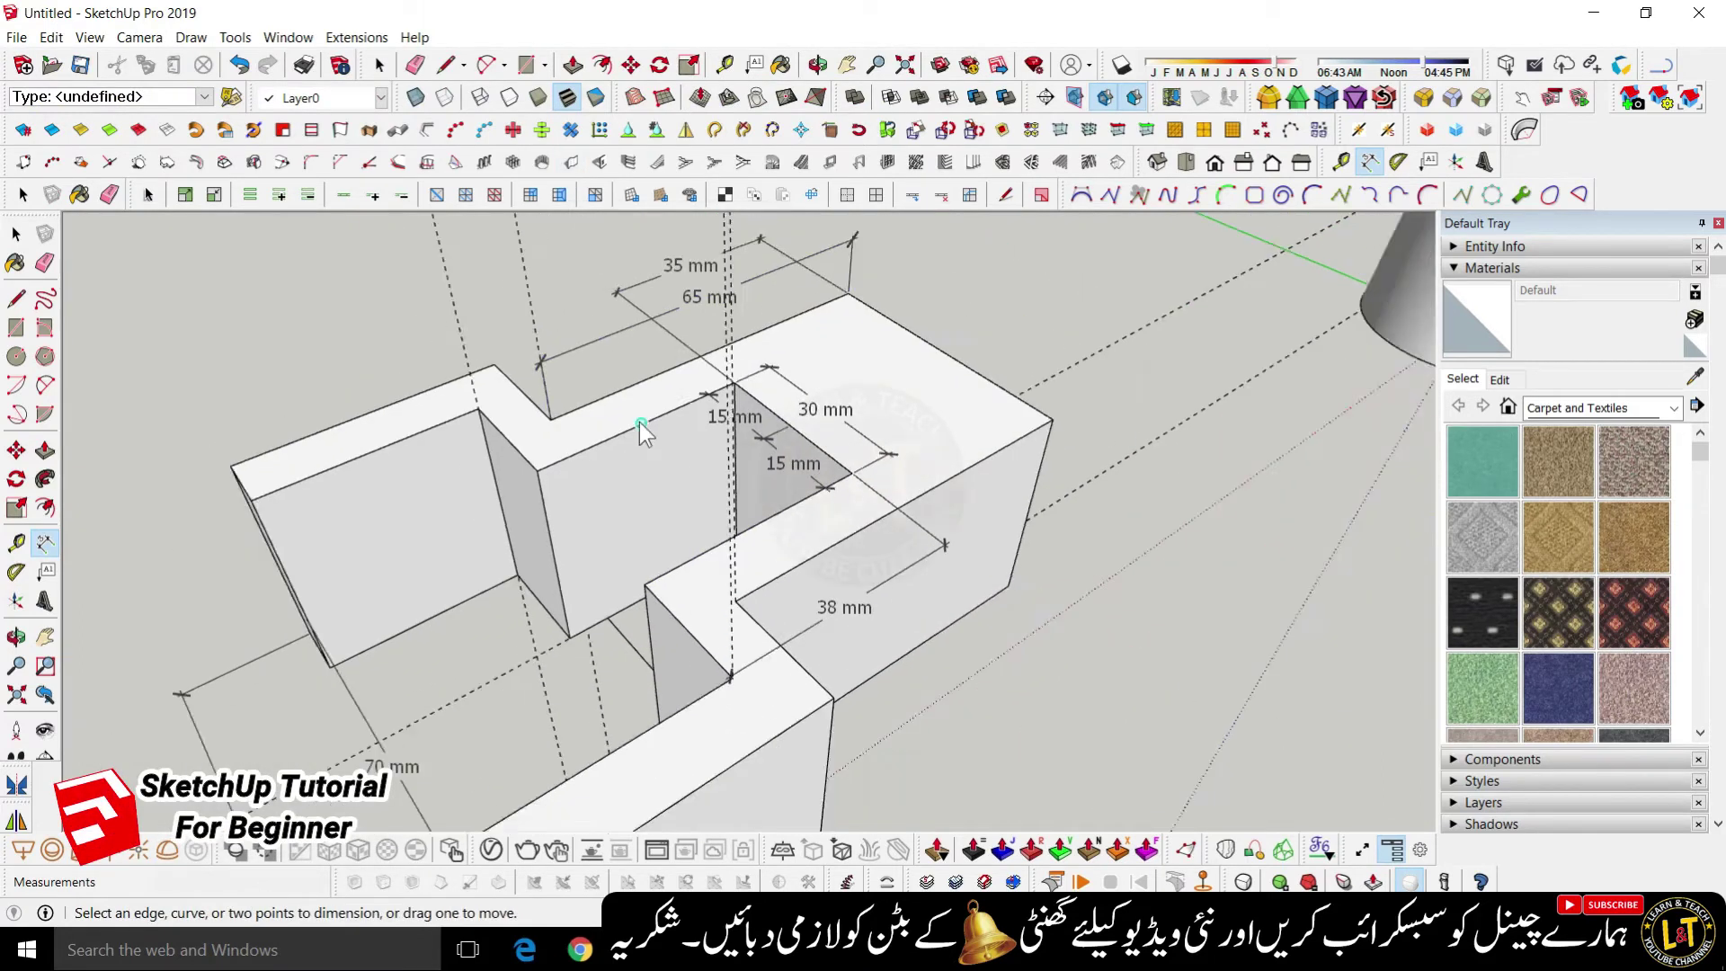
- Examine the reference drawing for the lugs' hole diameter, hole height, length and rounded end radius
scroll(642, 431, down, 7)
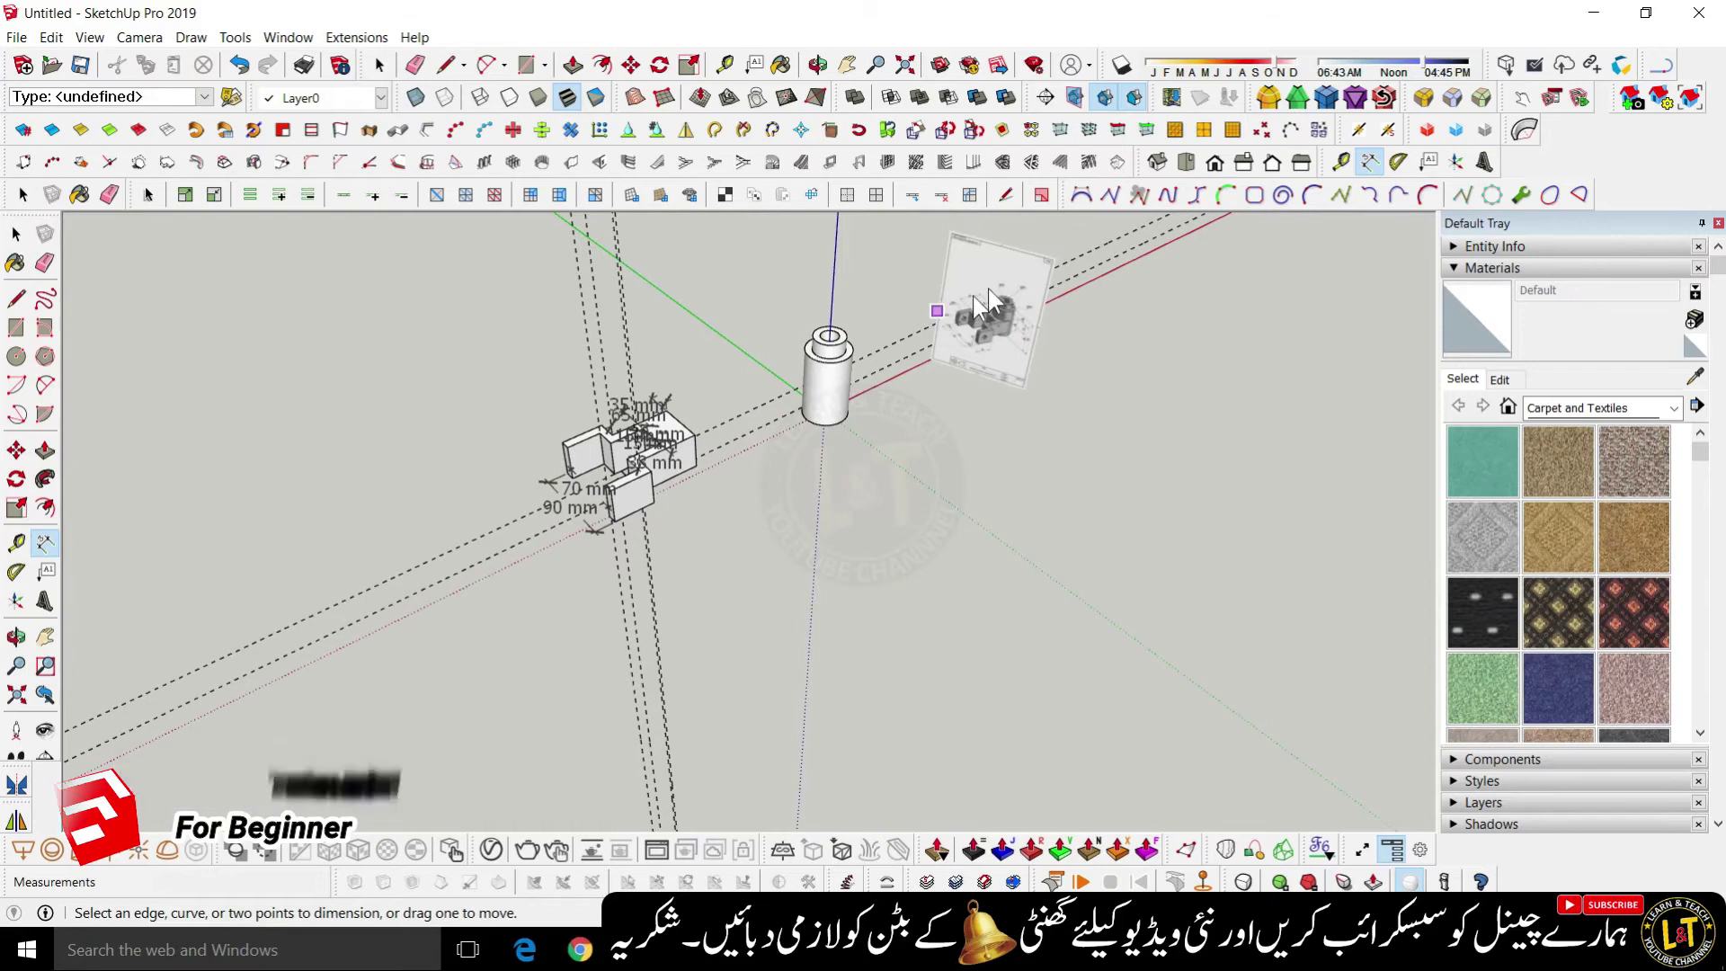
scroll(985, 331, up, 10)
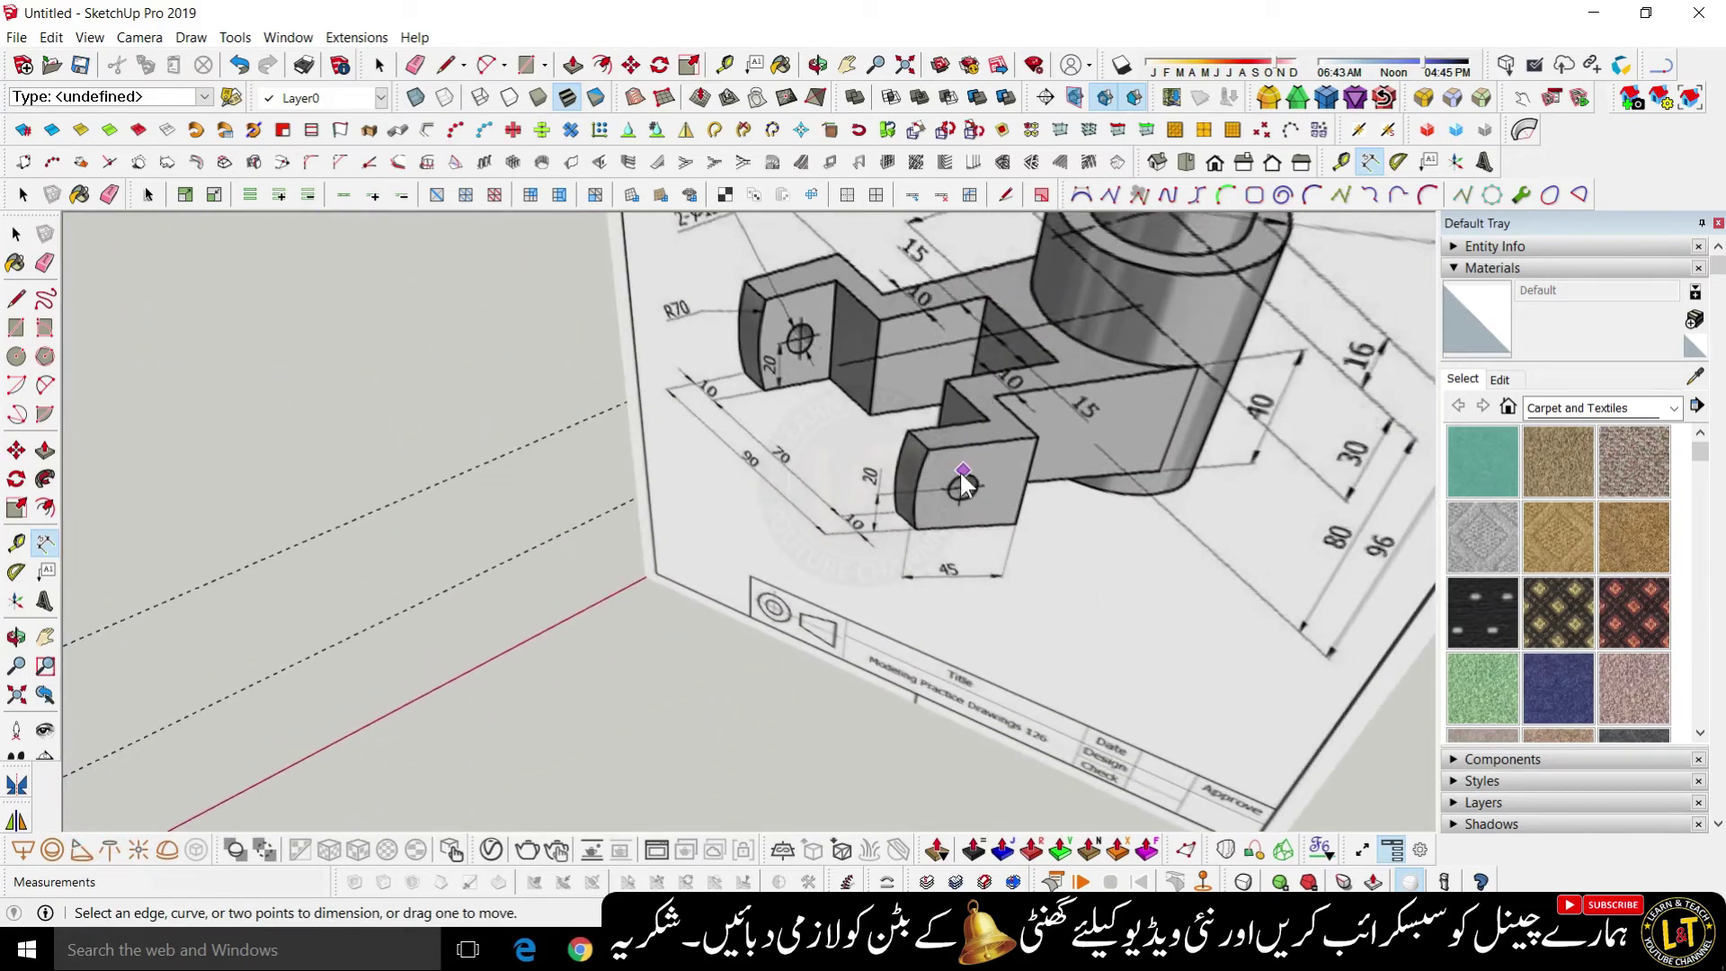
scroll(962, 485, up, 3)
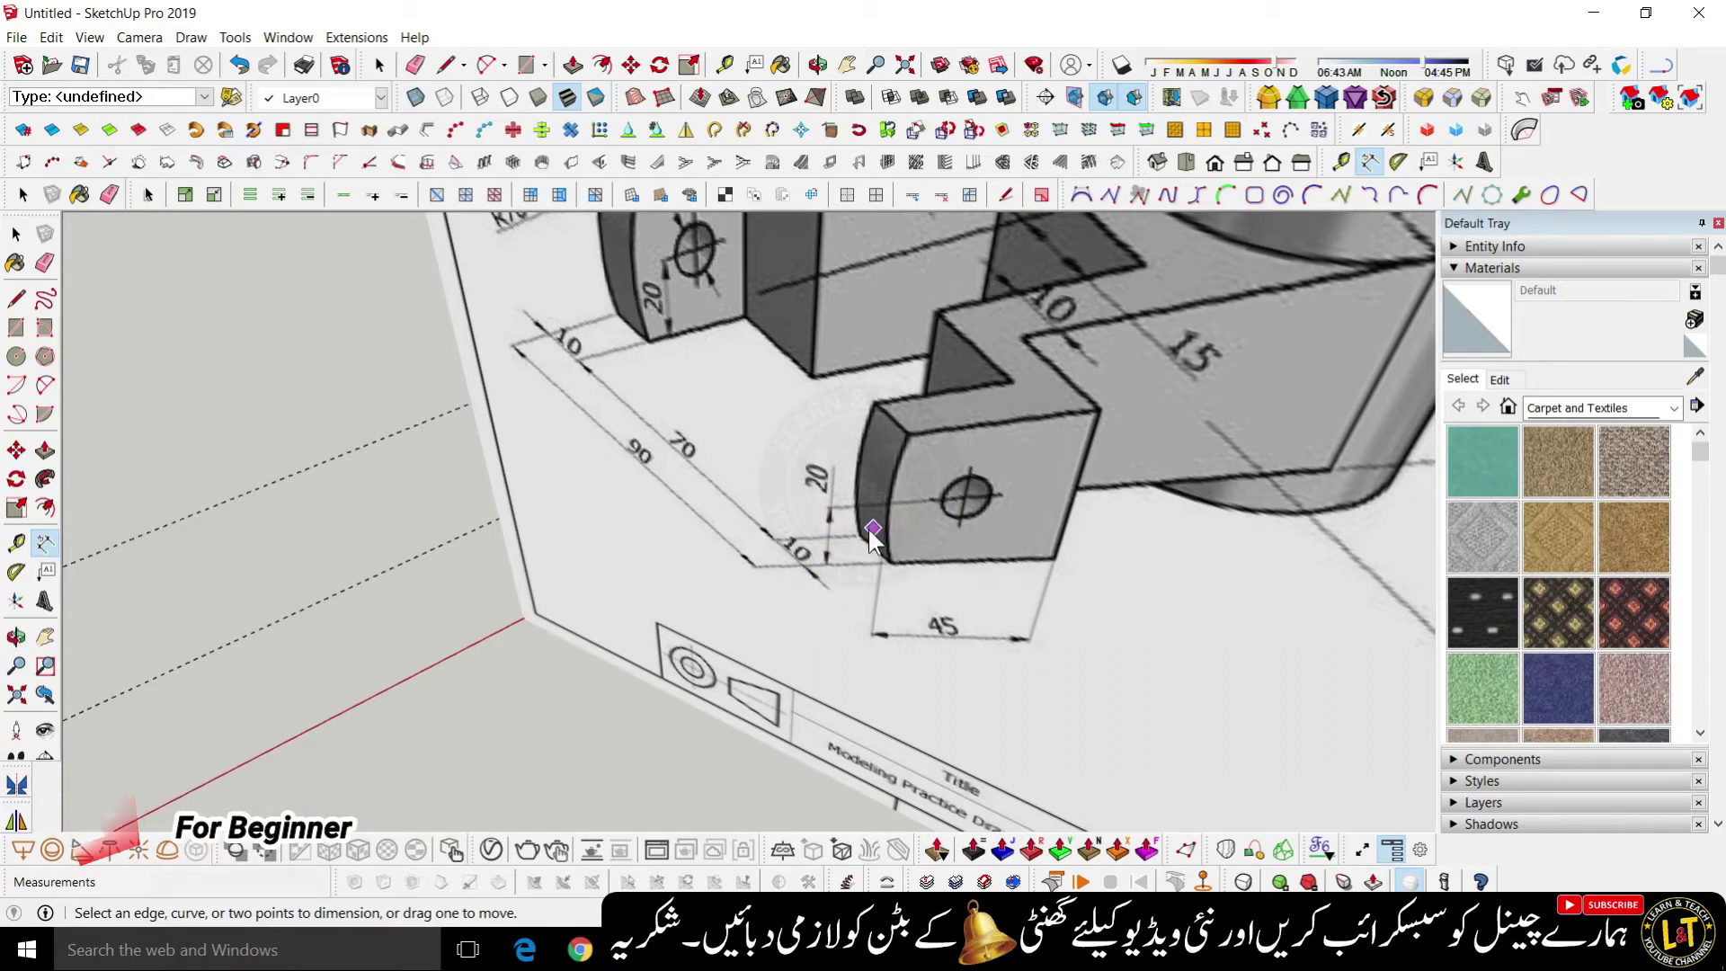
scroll(872, 629, down, 3)
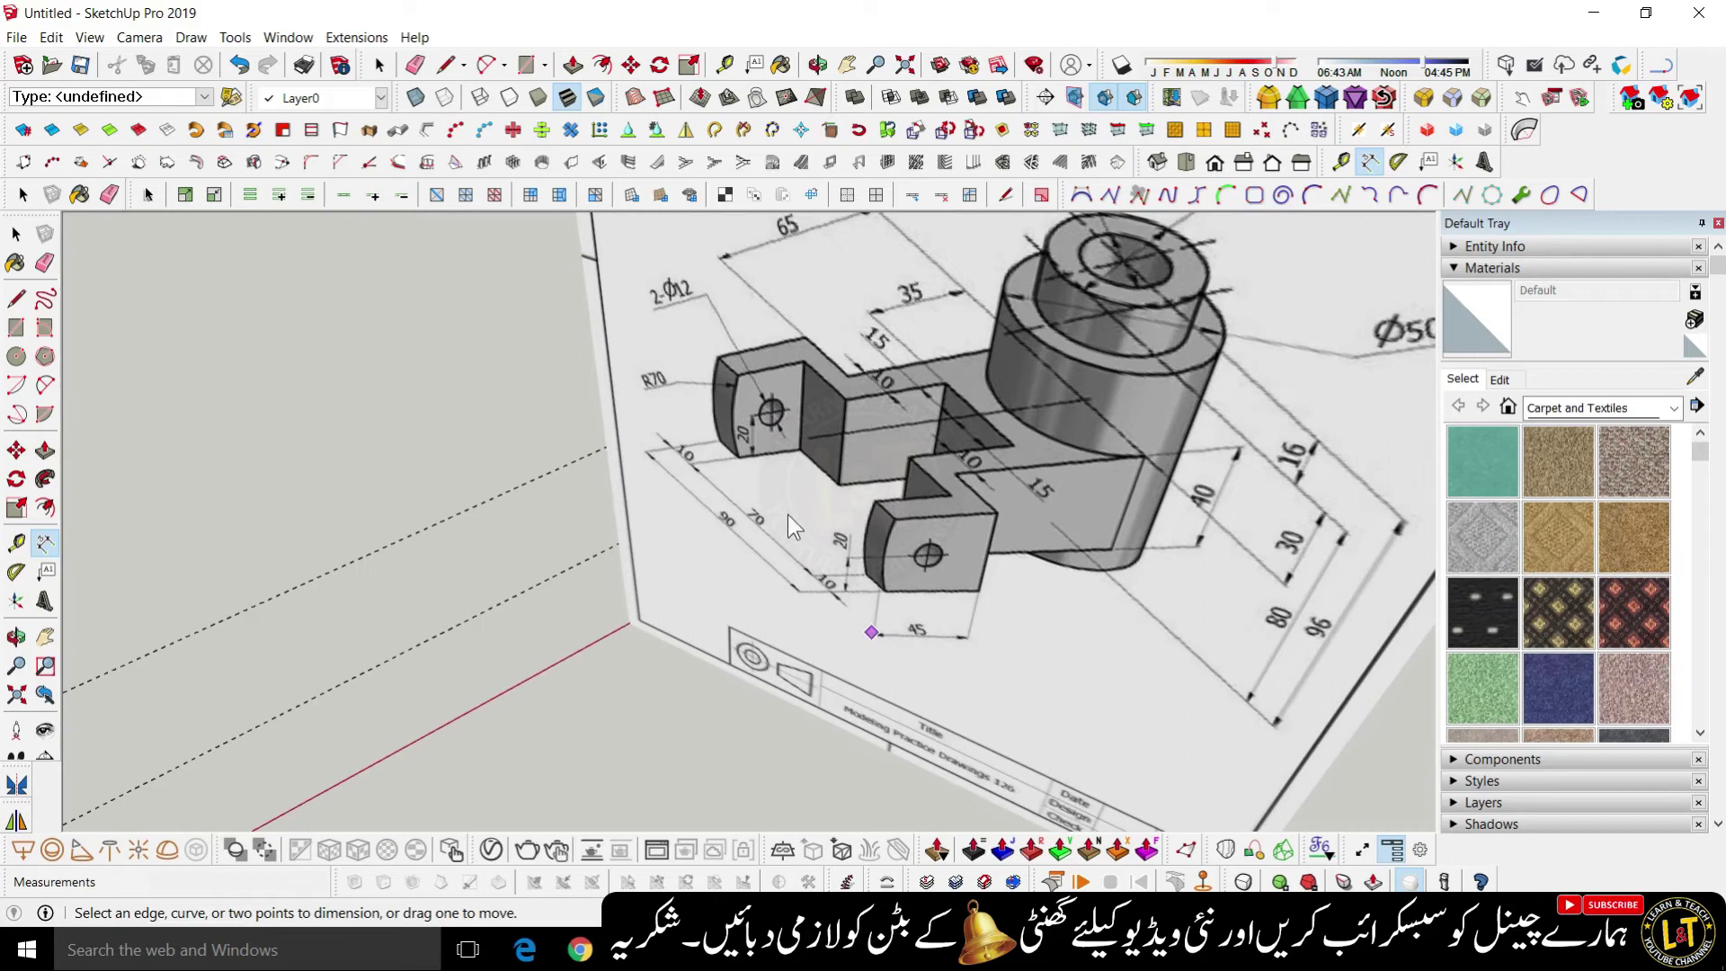
scroll(750, 360, up, 3)
scroll(791, 507, down, 3)
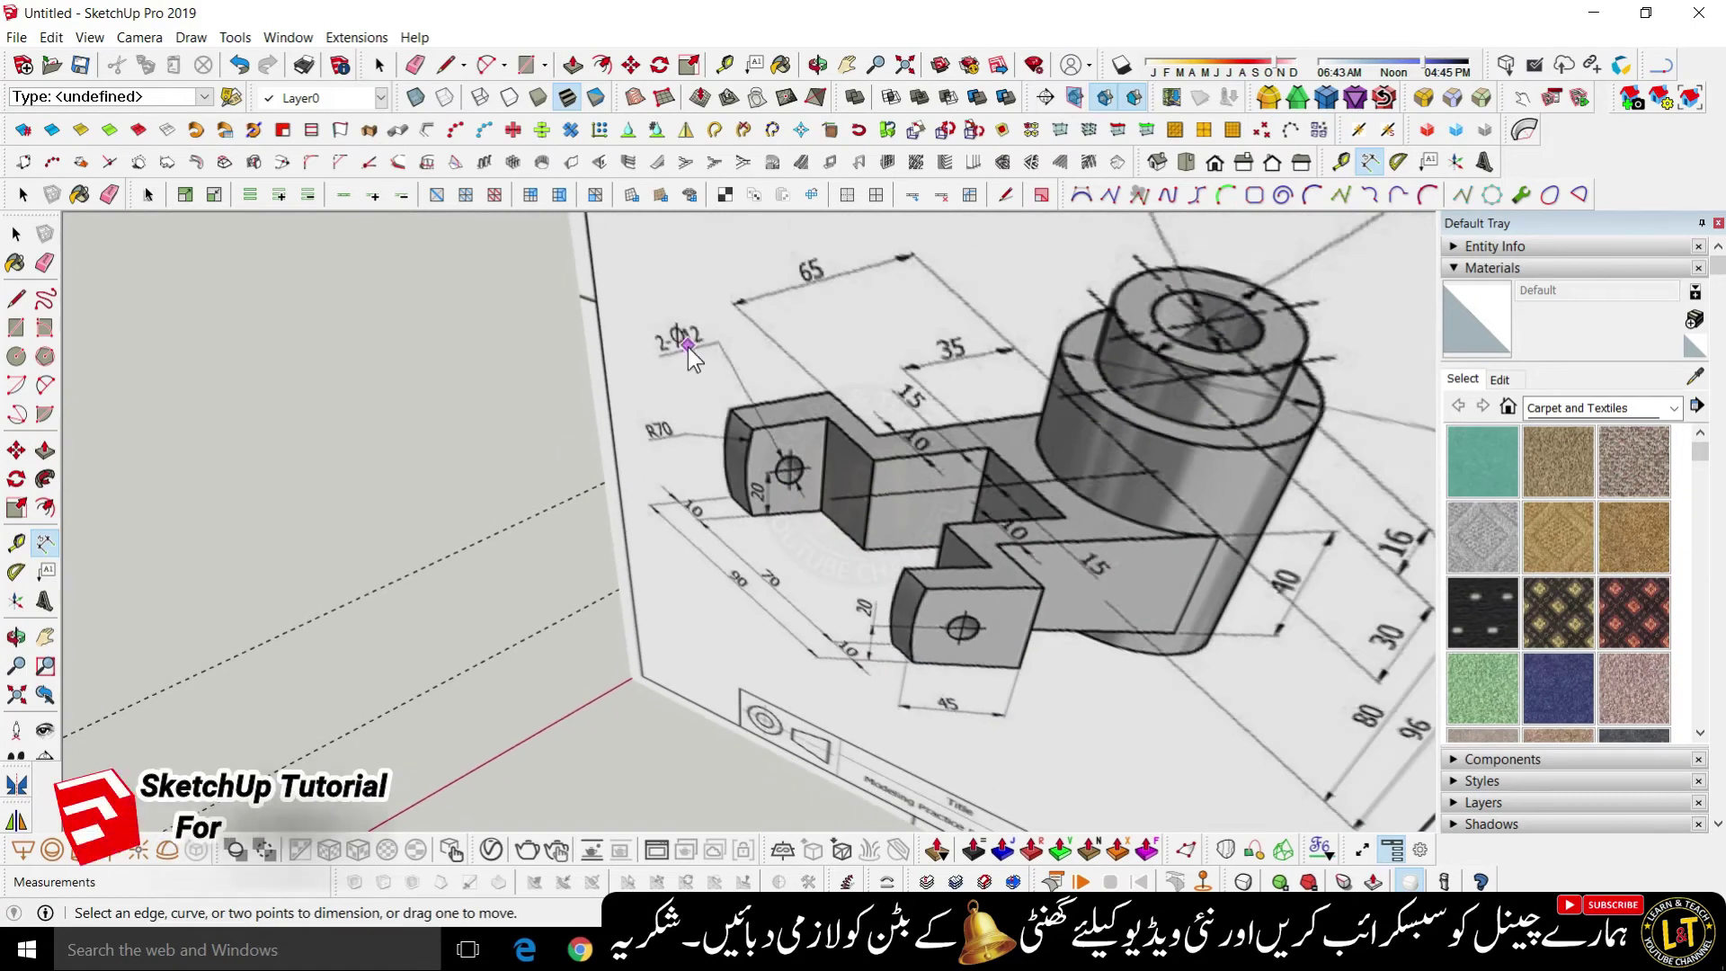
scroll(687, 360, up, 3)
scroll(687, 378, down, 3)
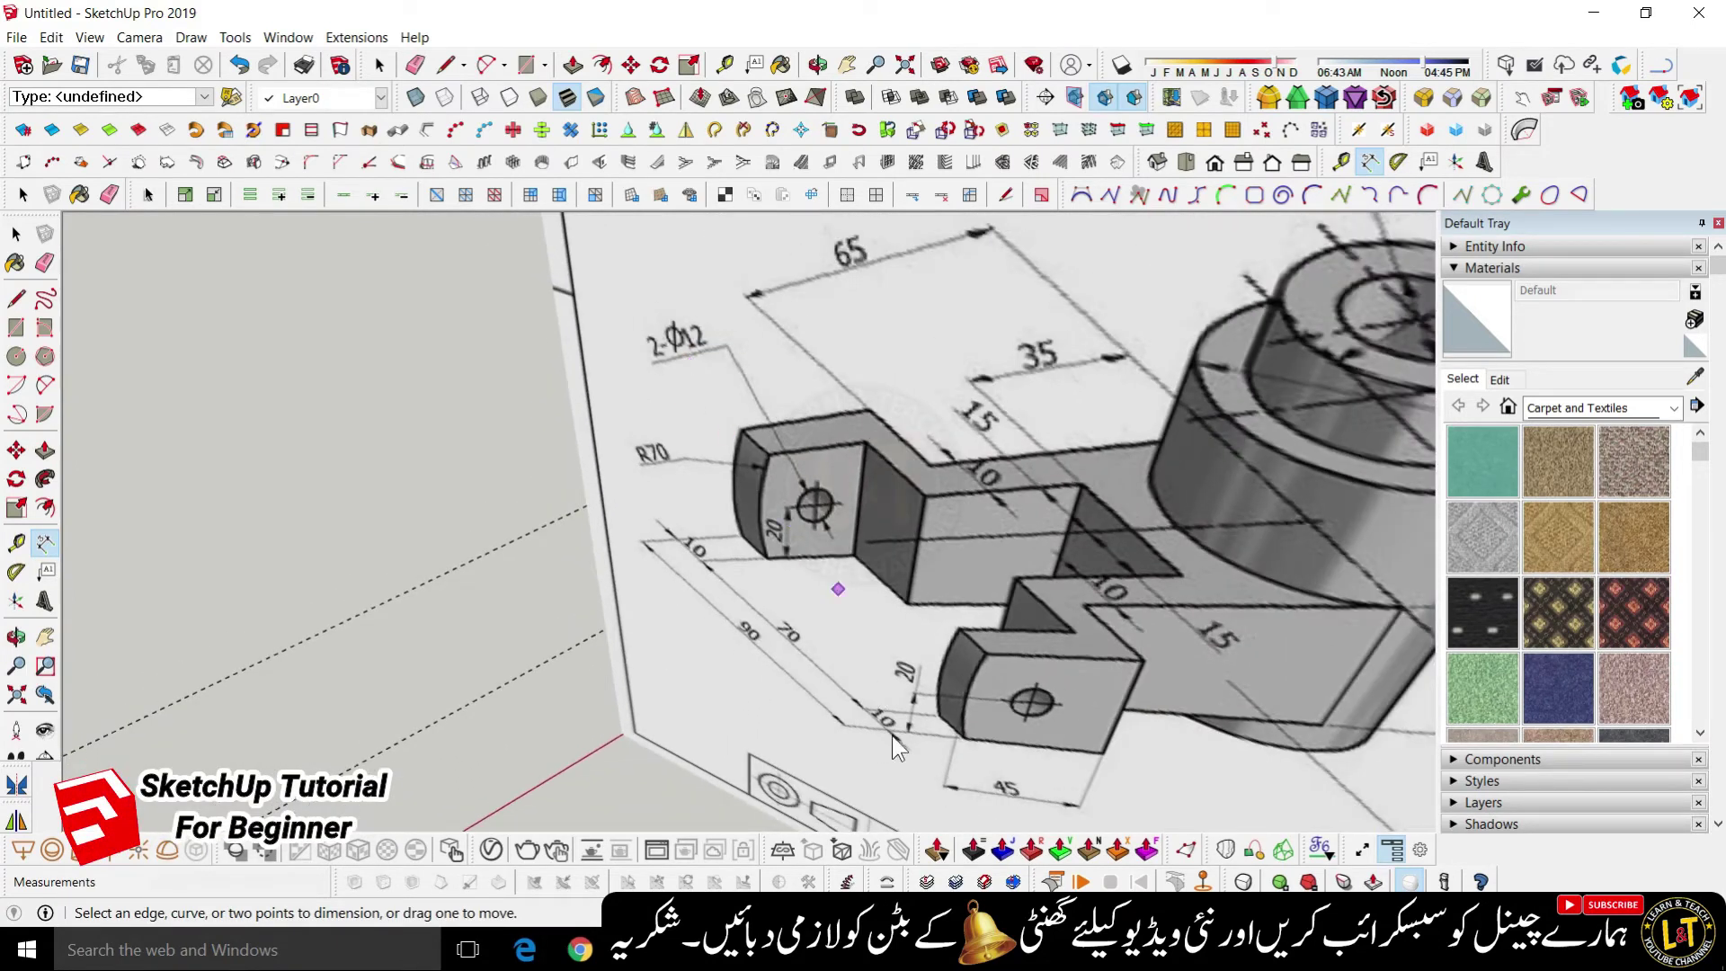
scroll(922, 710, up, 3)
scroll(922, 710, up, 1)
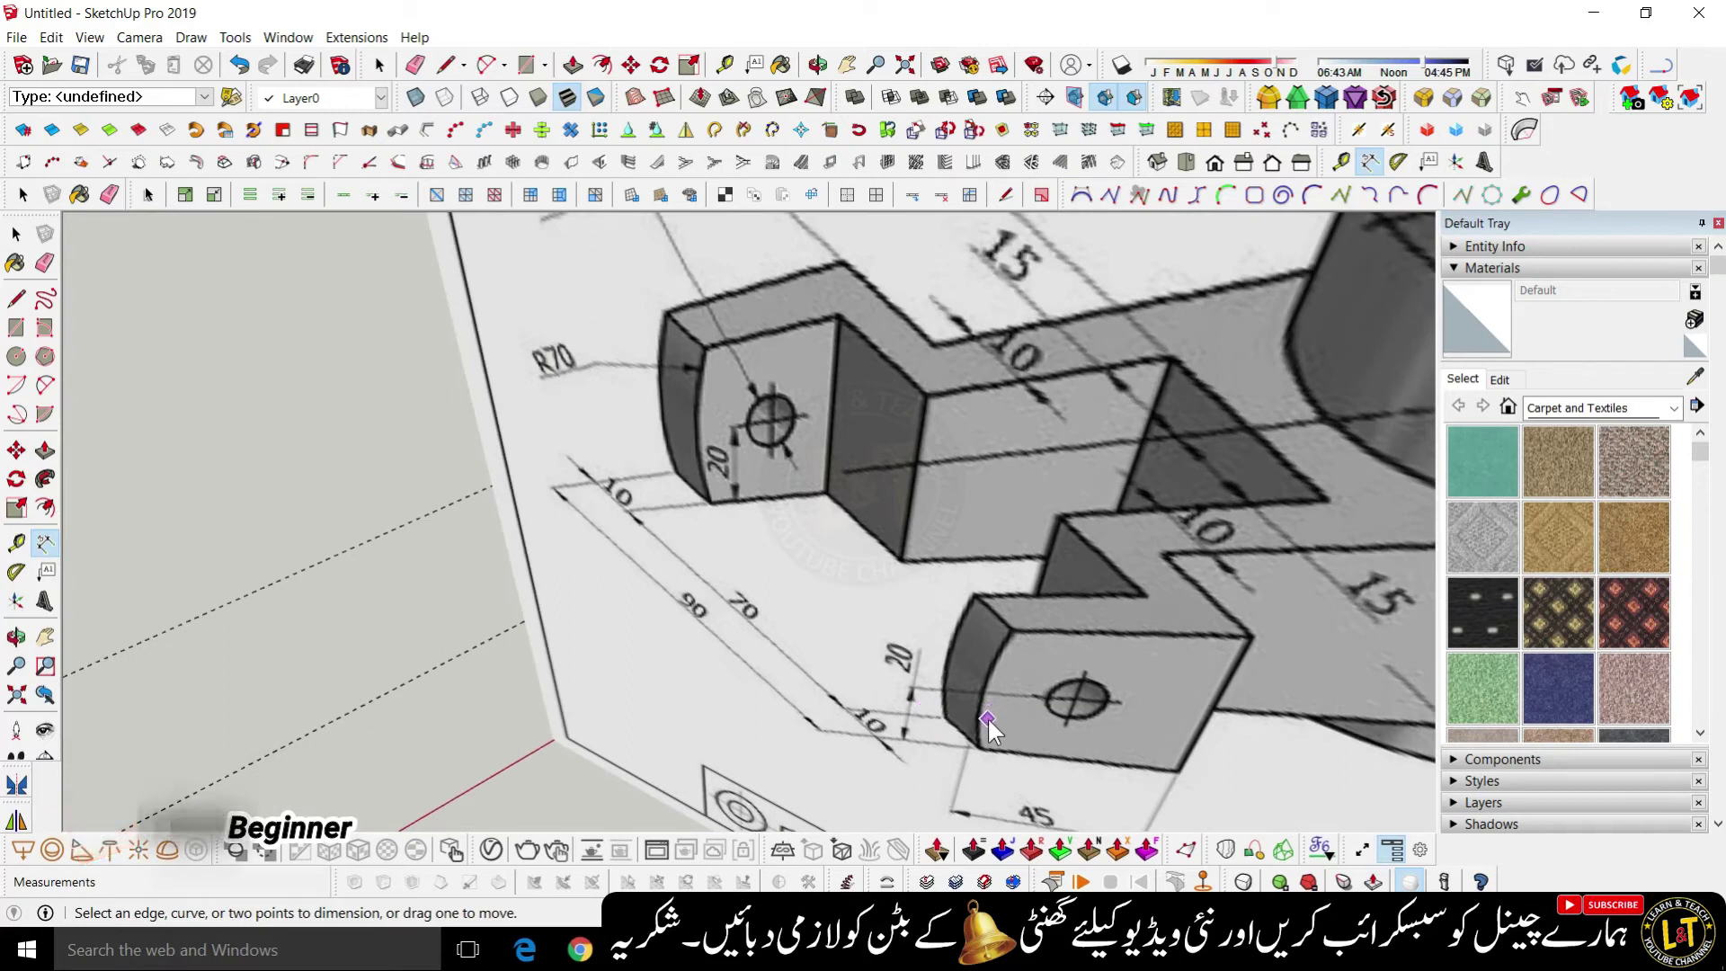
scroll(989, 732, down, 1)
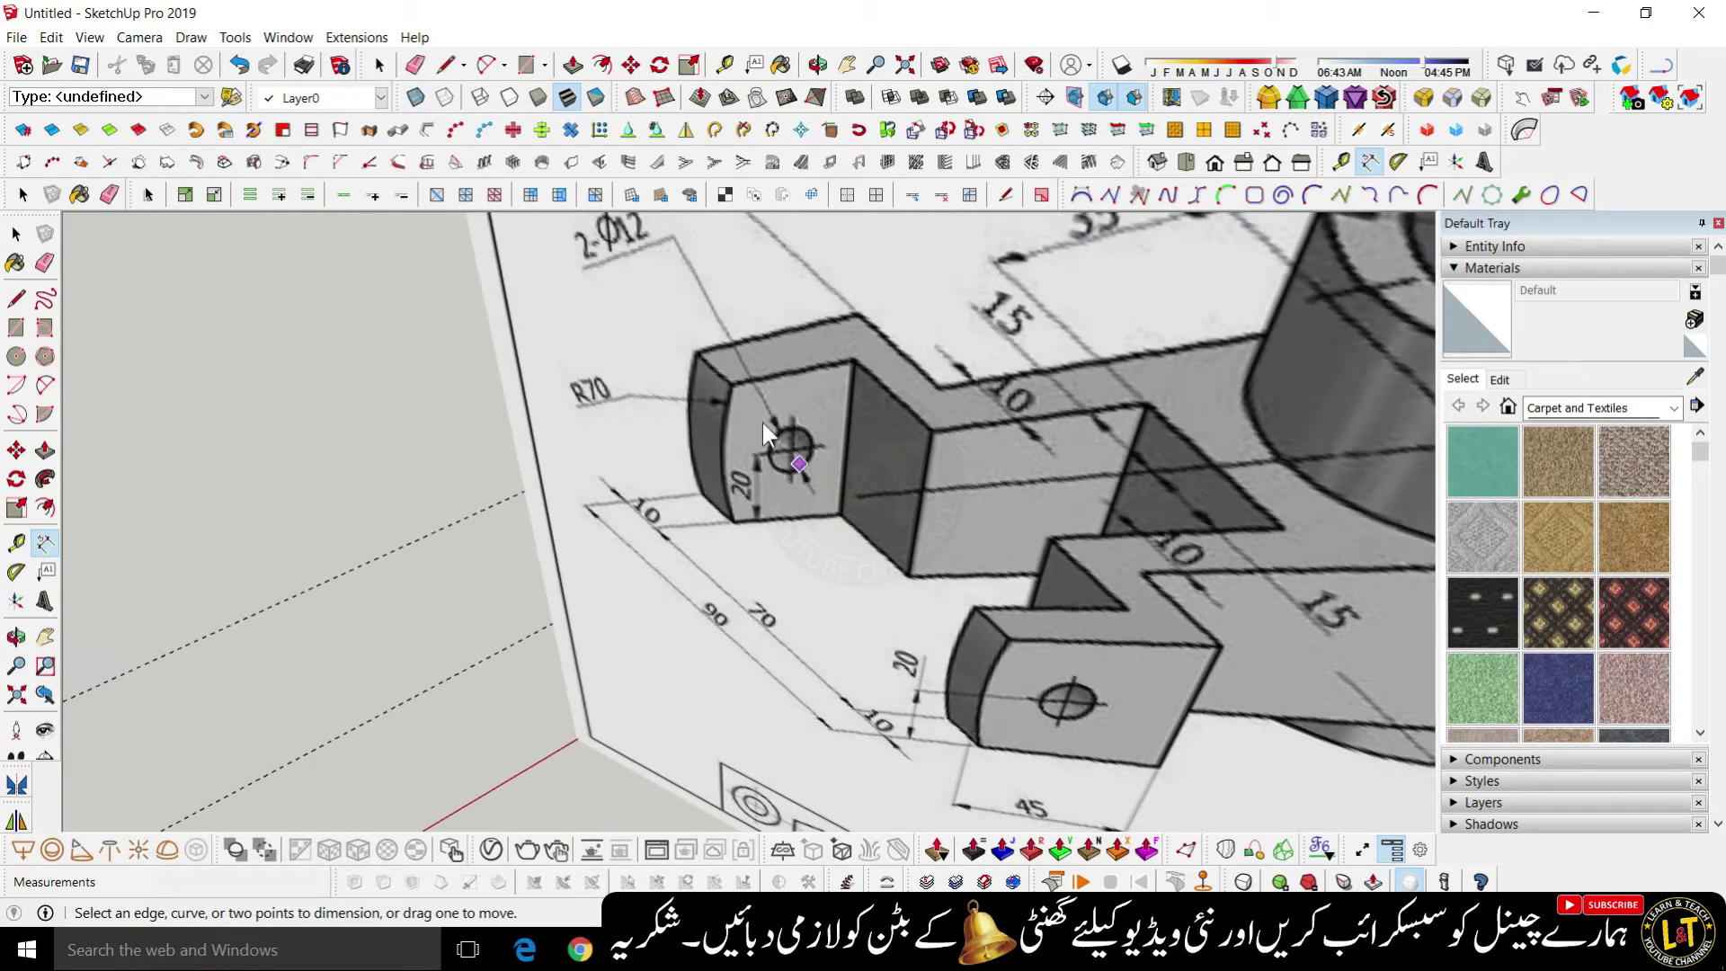
scroll(709, 451, down, 3)
scroll(623, 240, up, 3)
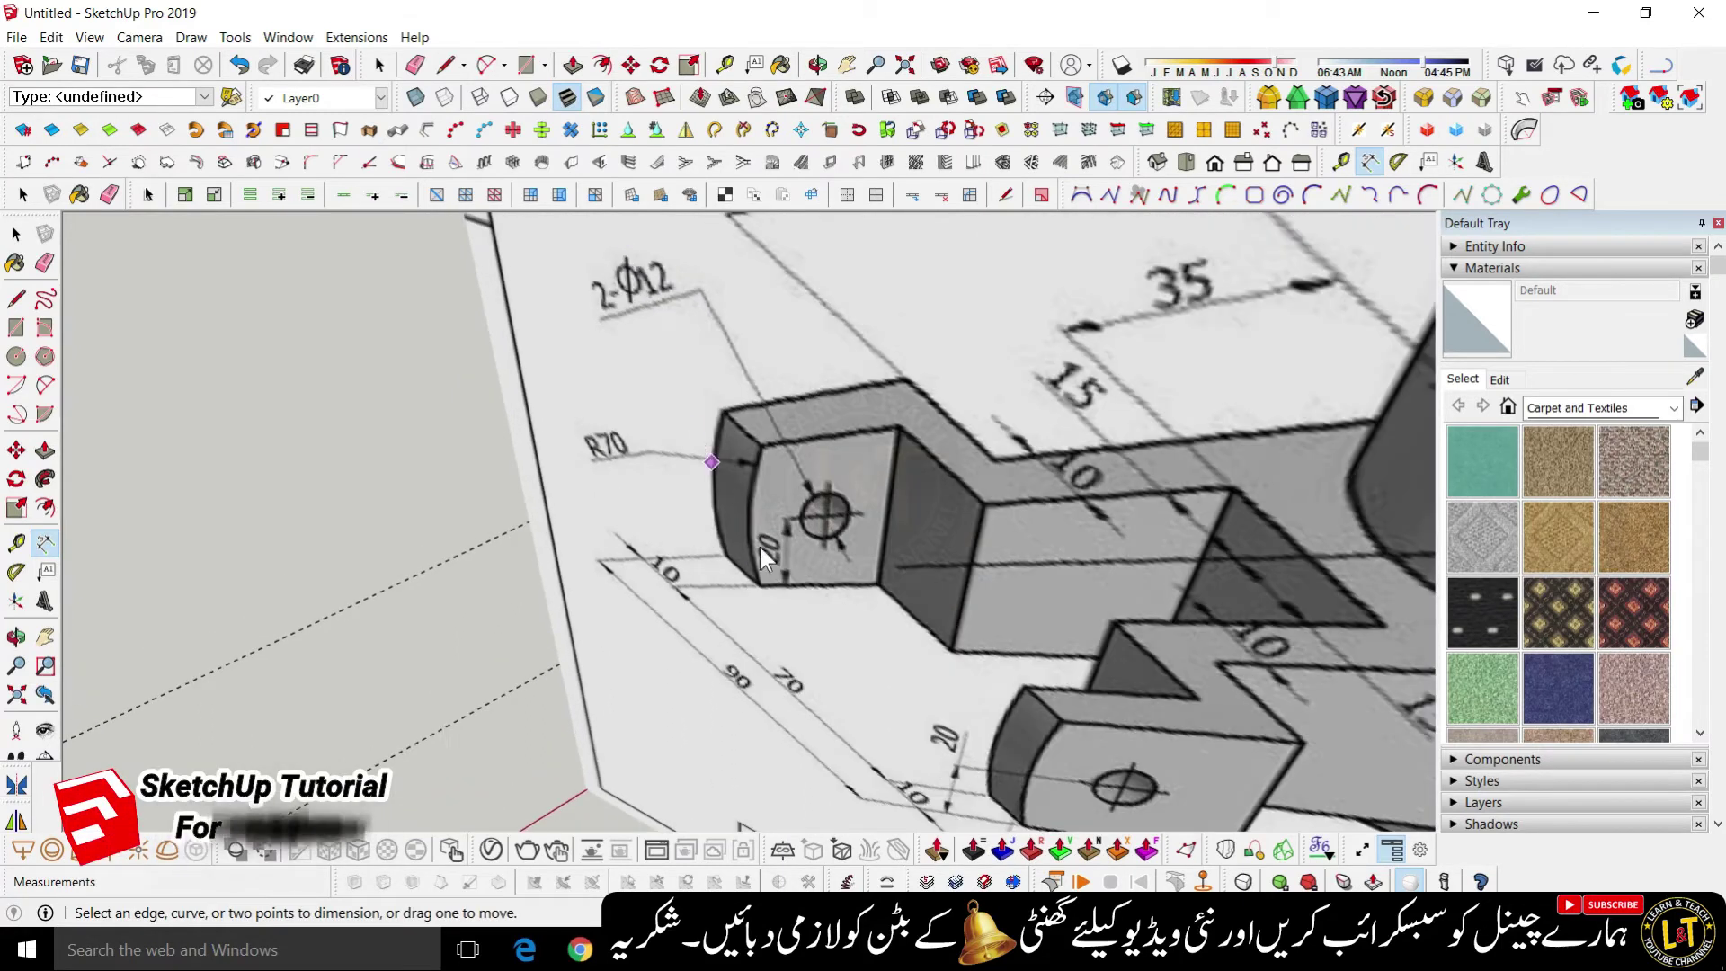
scroll(795, 573, up, 2)
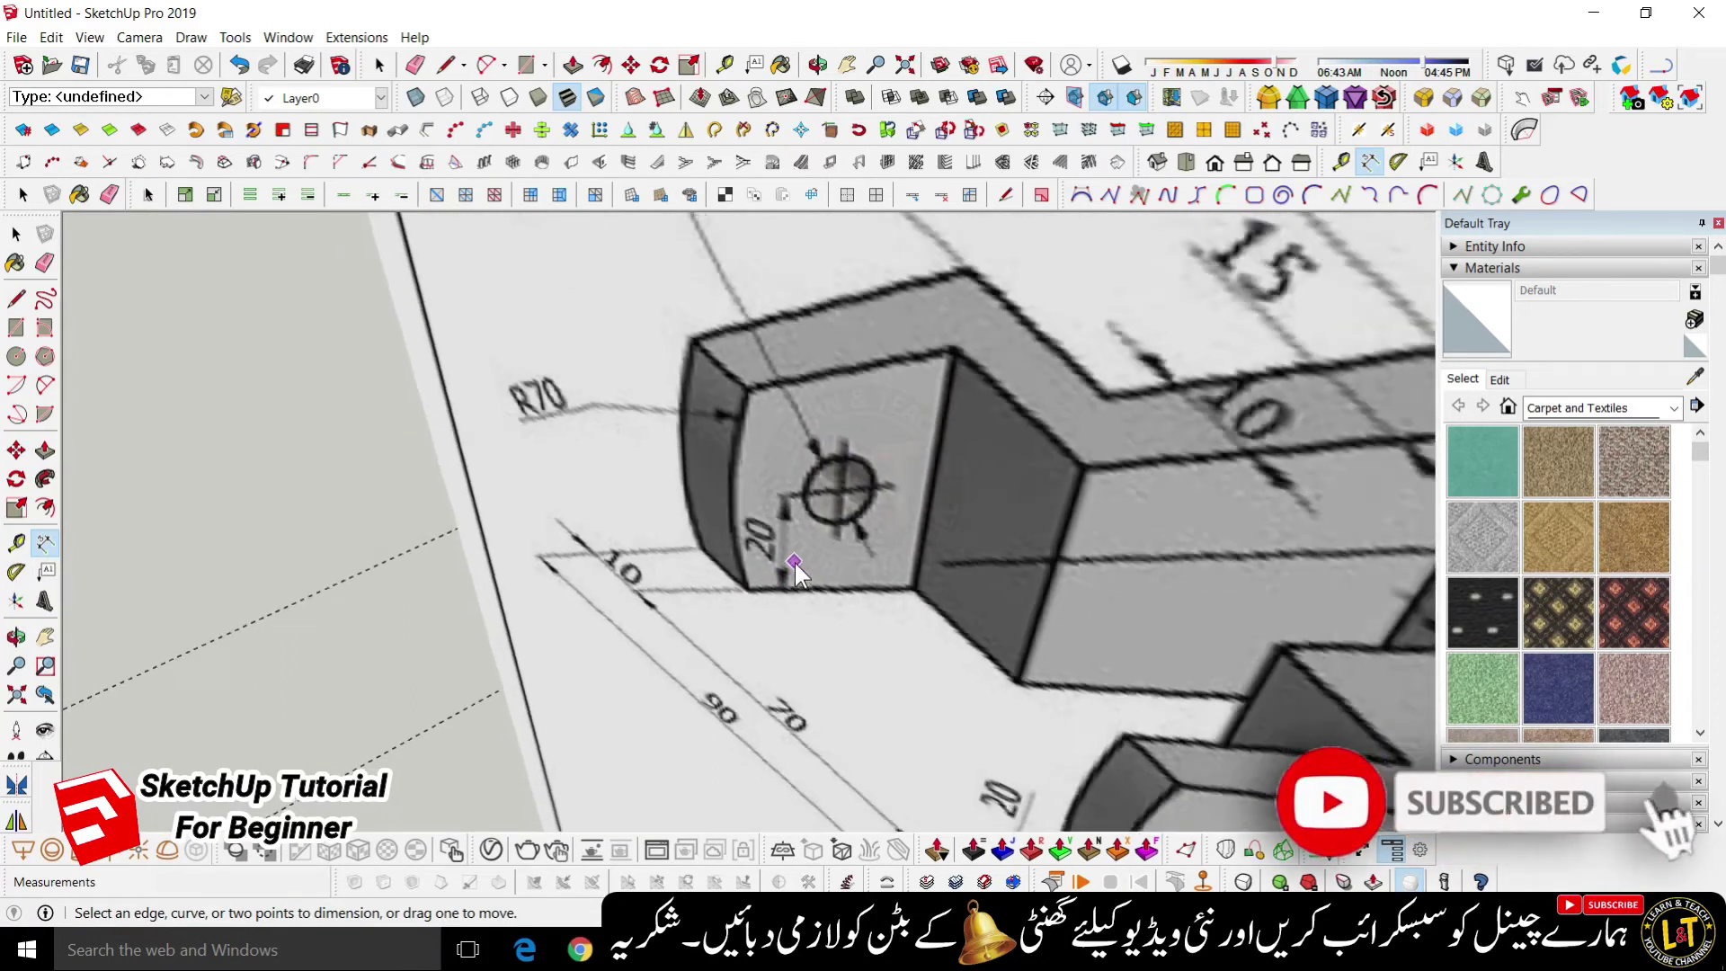
scroll(704, 467, down, 5)
scroll(998, 719, up, 4)
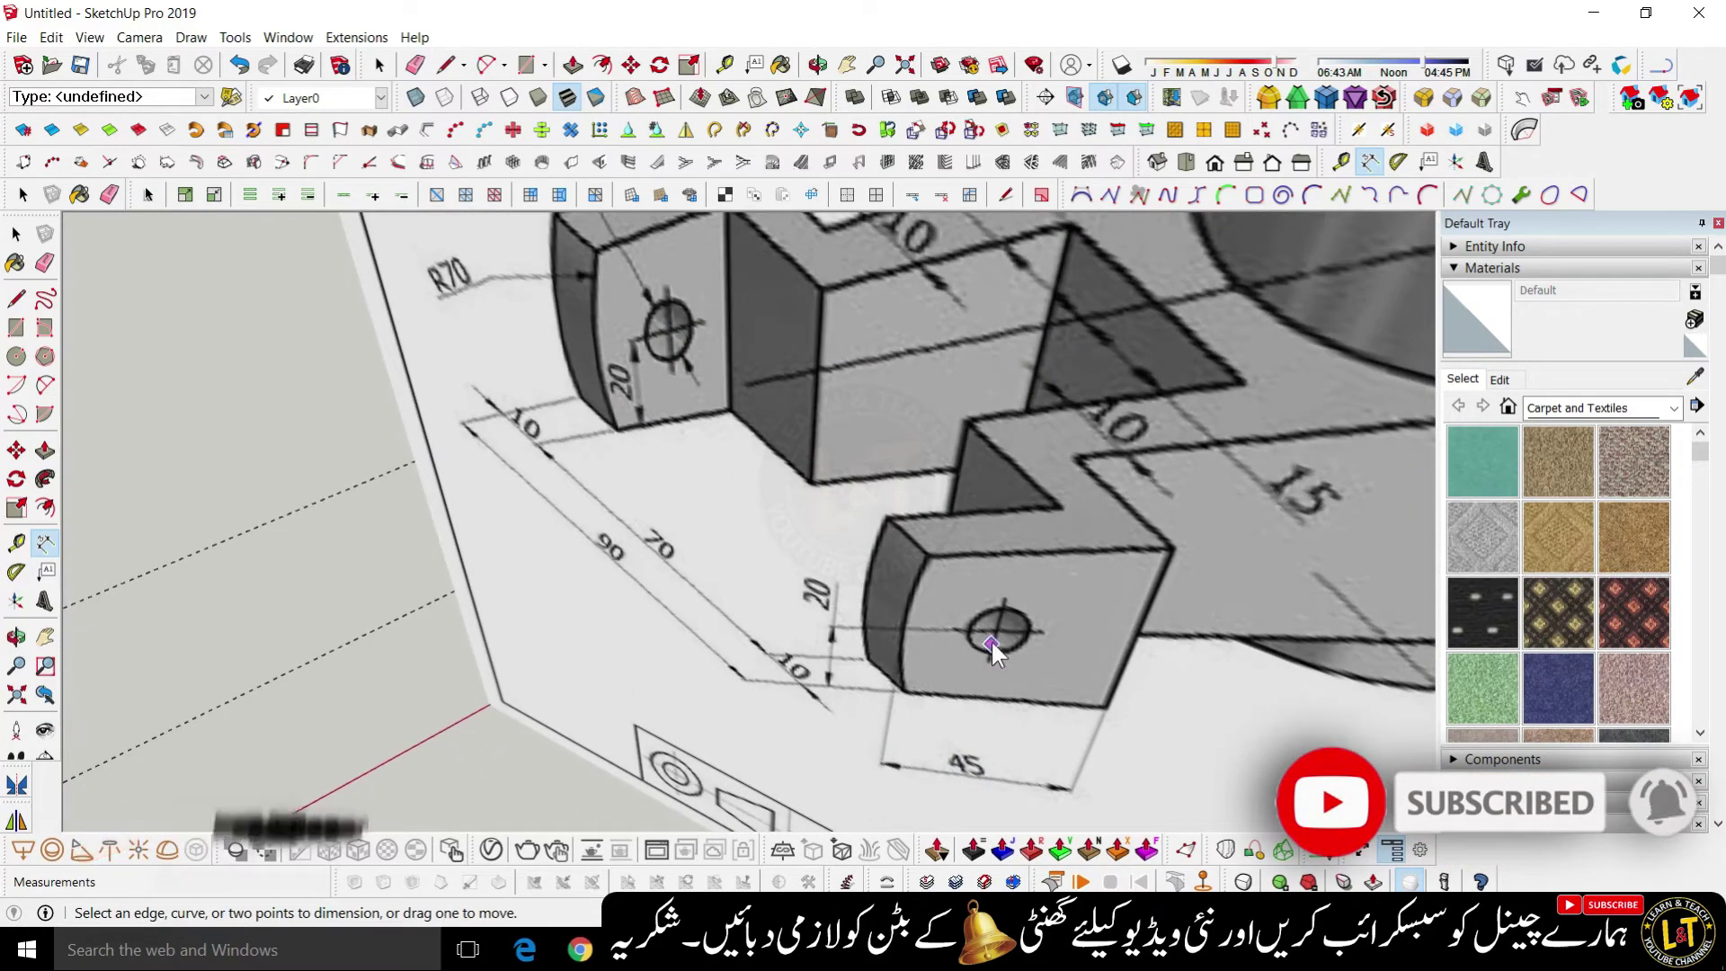
scroll(966, 677, down, 2)
scroll(732, 554, down, 3)
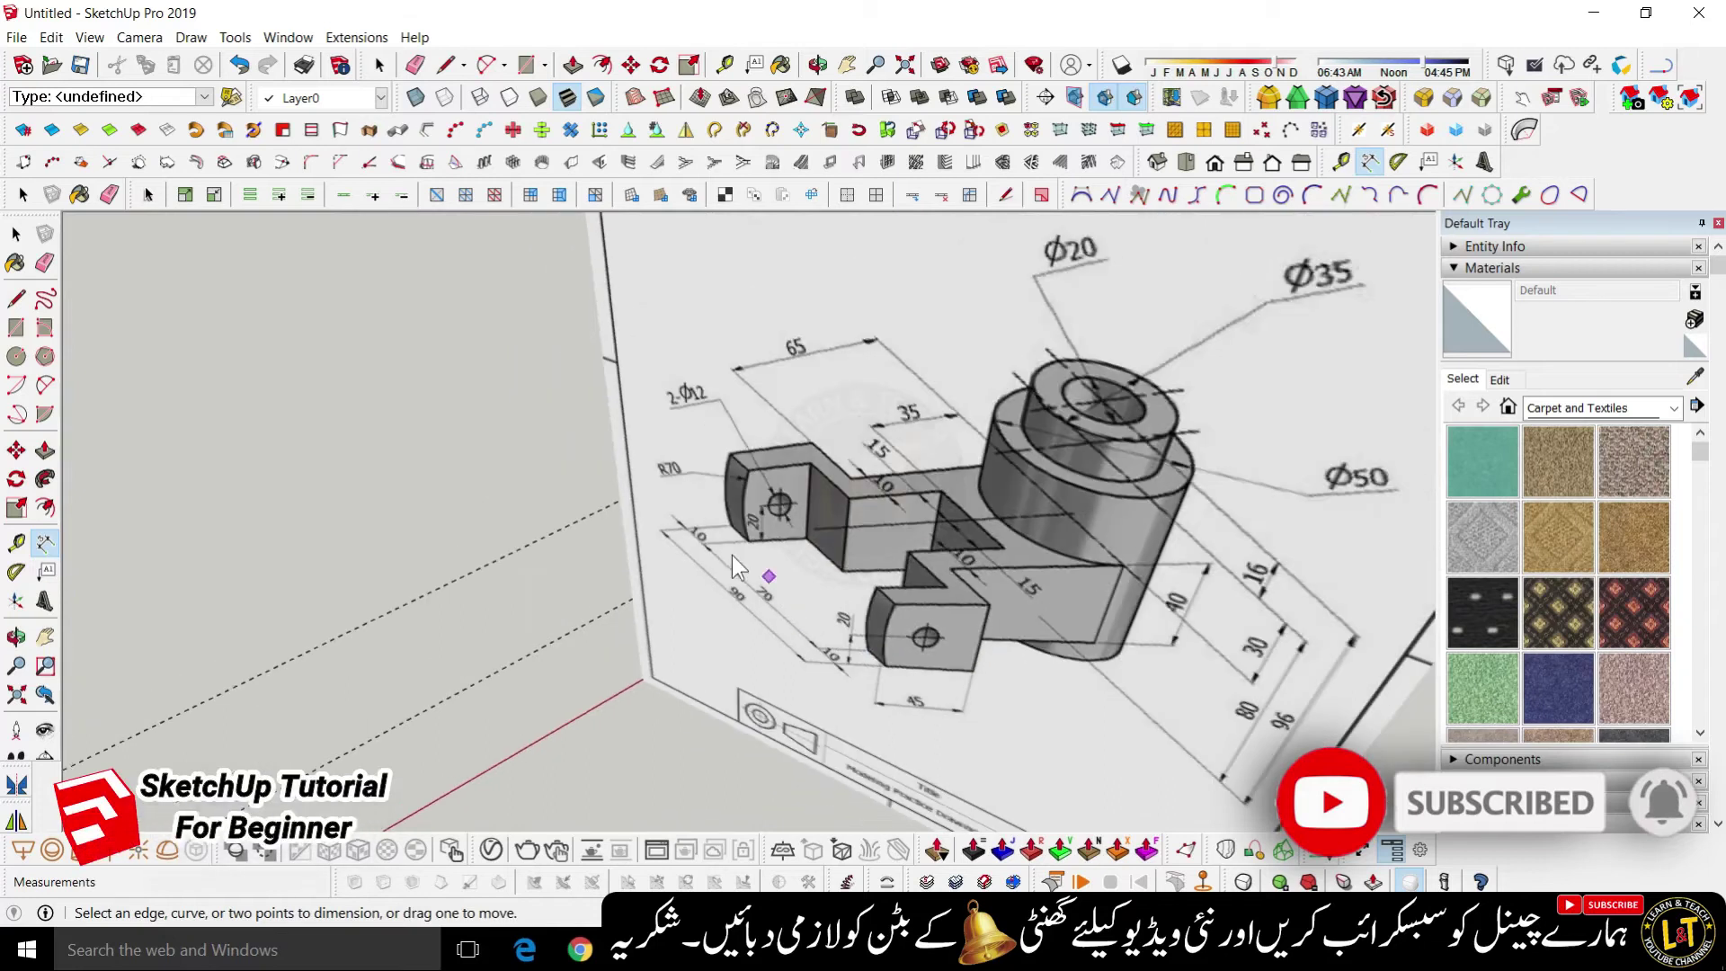
scroll(704, 514, up, 5)
scroll(674, 456, down, 3)
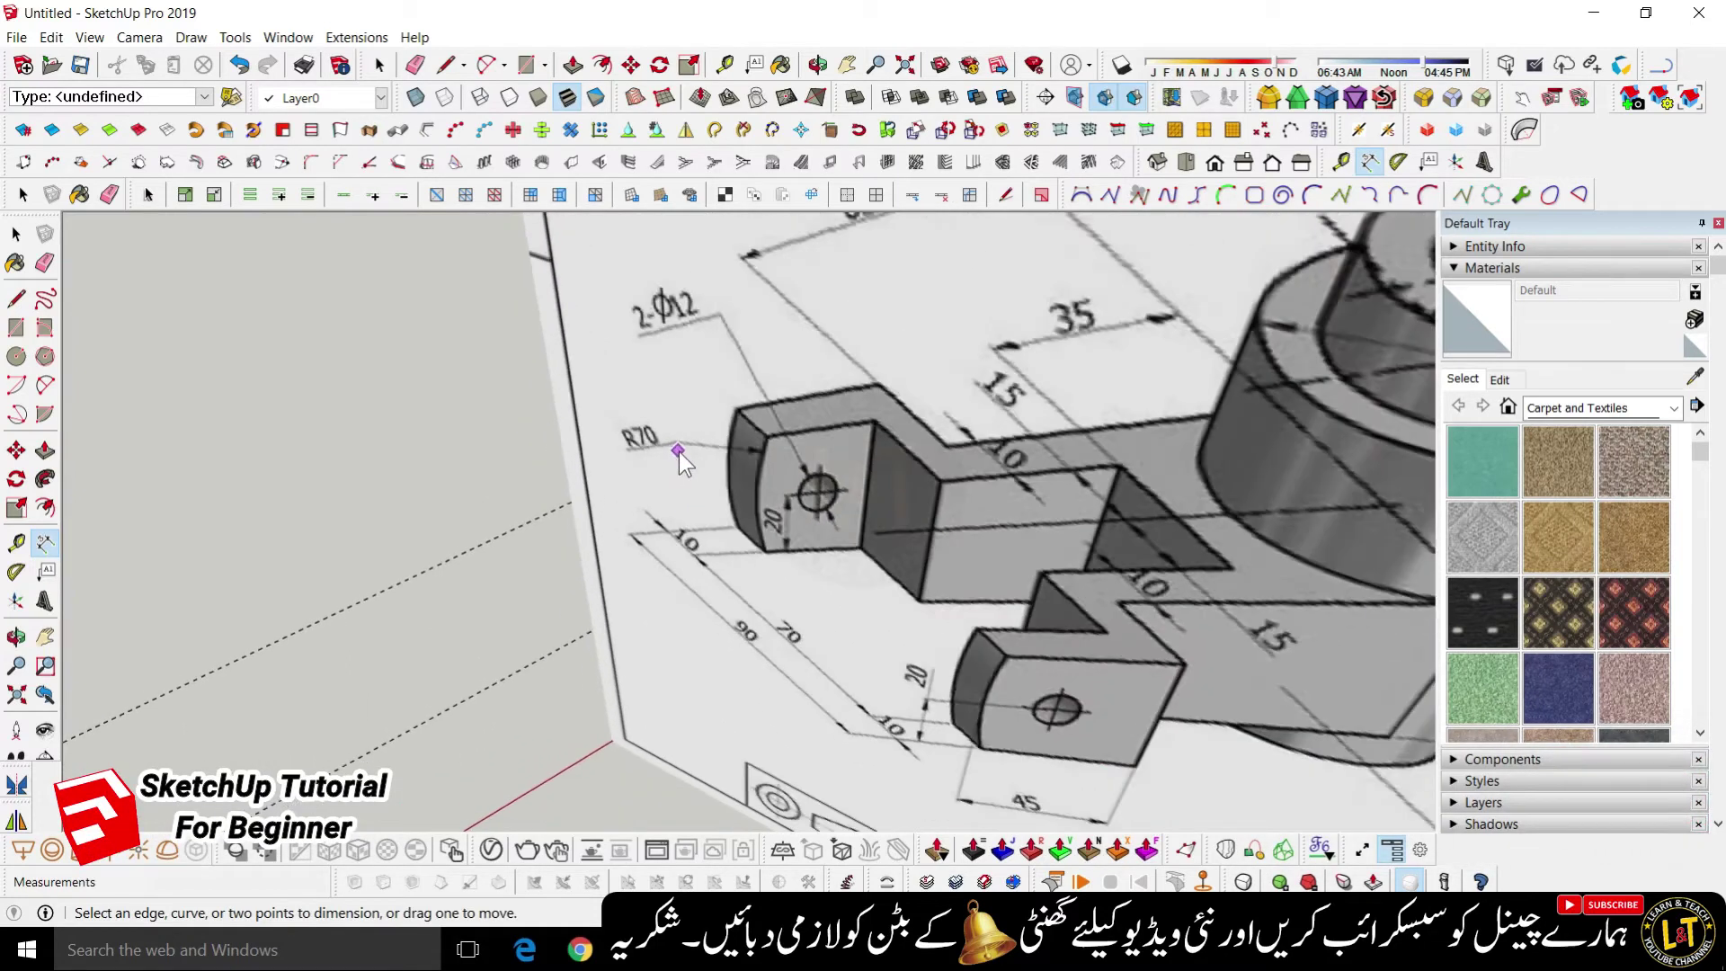
- Try to round the near arm's end with a two-point arc bulging outward from its inner vertical edge, and undo it
scroll(1141, 493, down, 4)
scroll(1147, 484, down, 2)
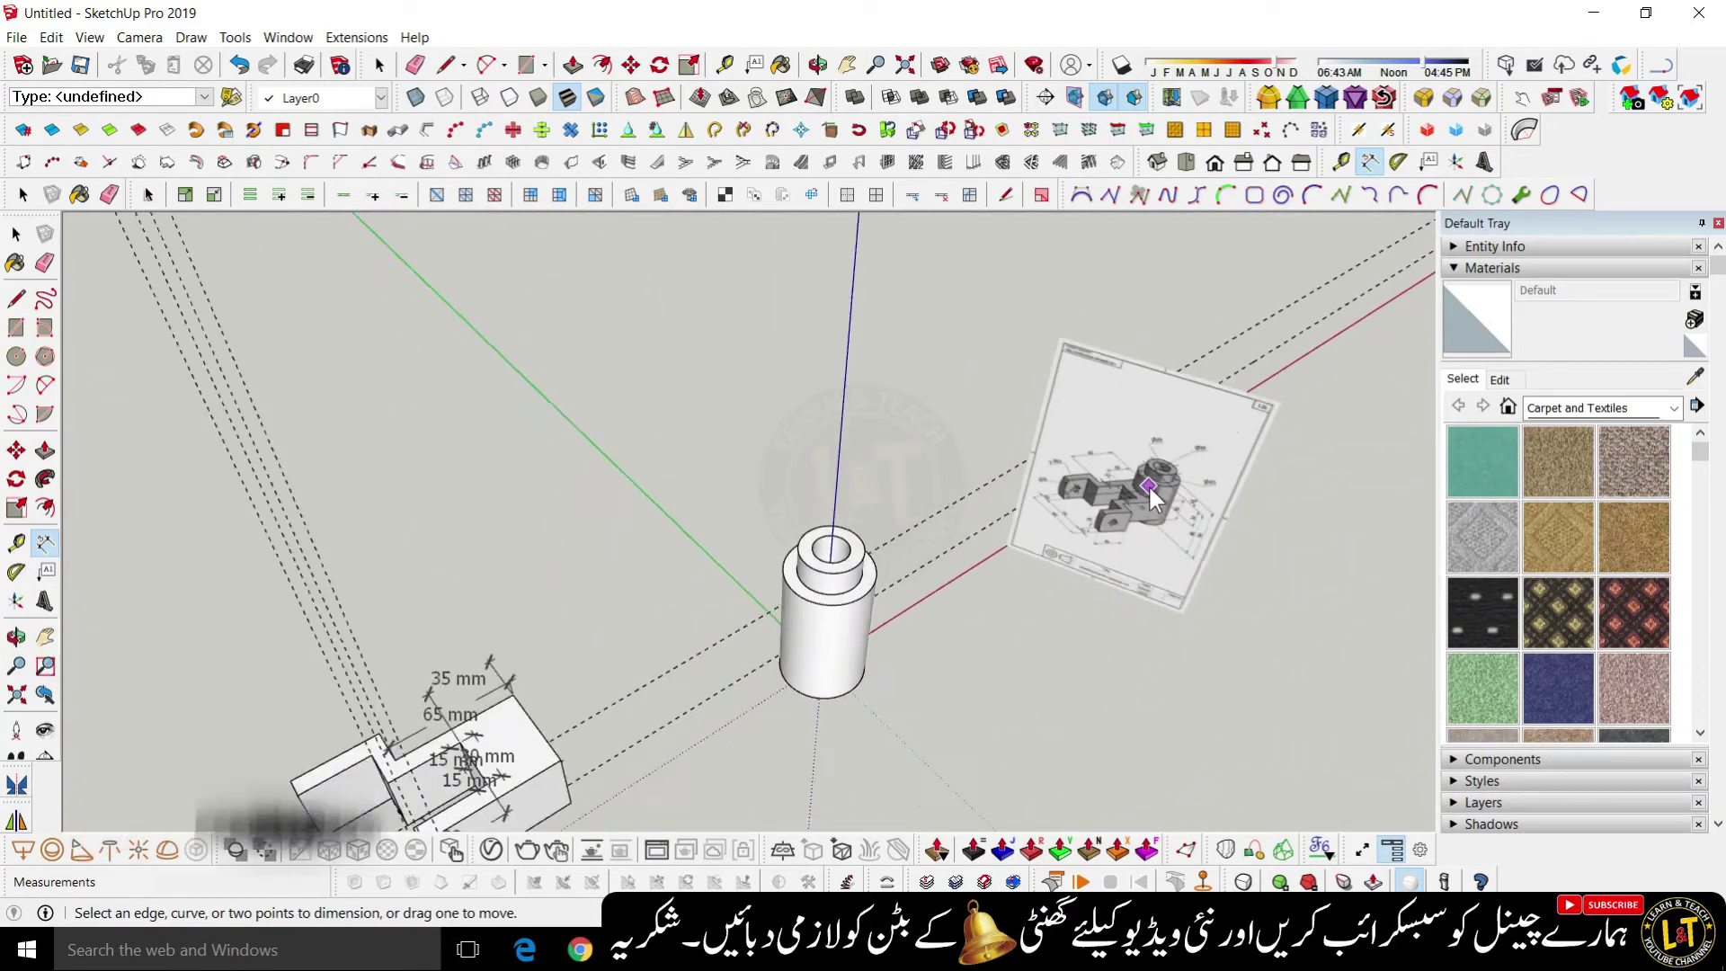
scroll(1084, 575, down, 3)
scroll(851, 724, up, 4)
scroll(818, 597, up, 5)
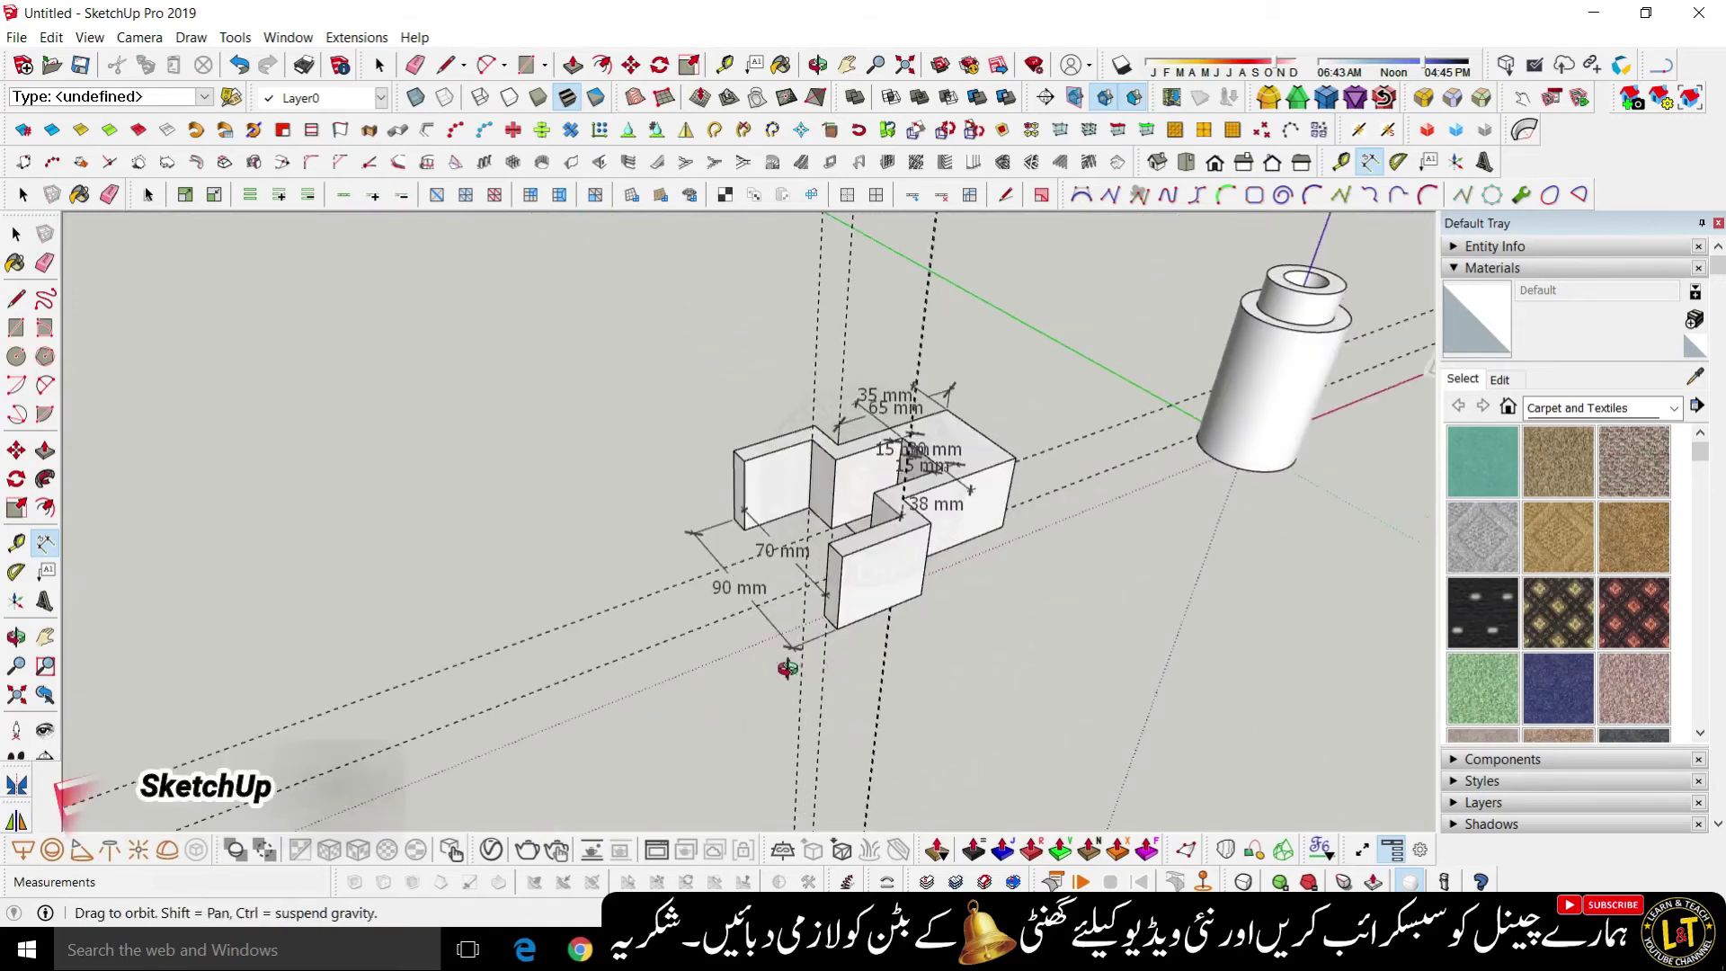
key(a)
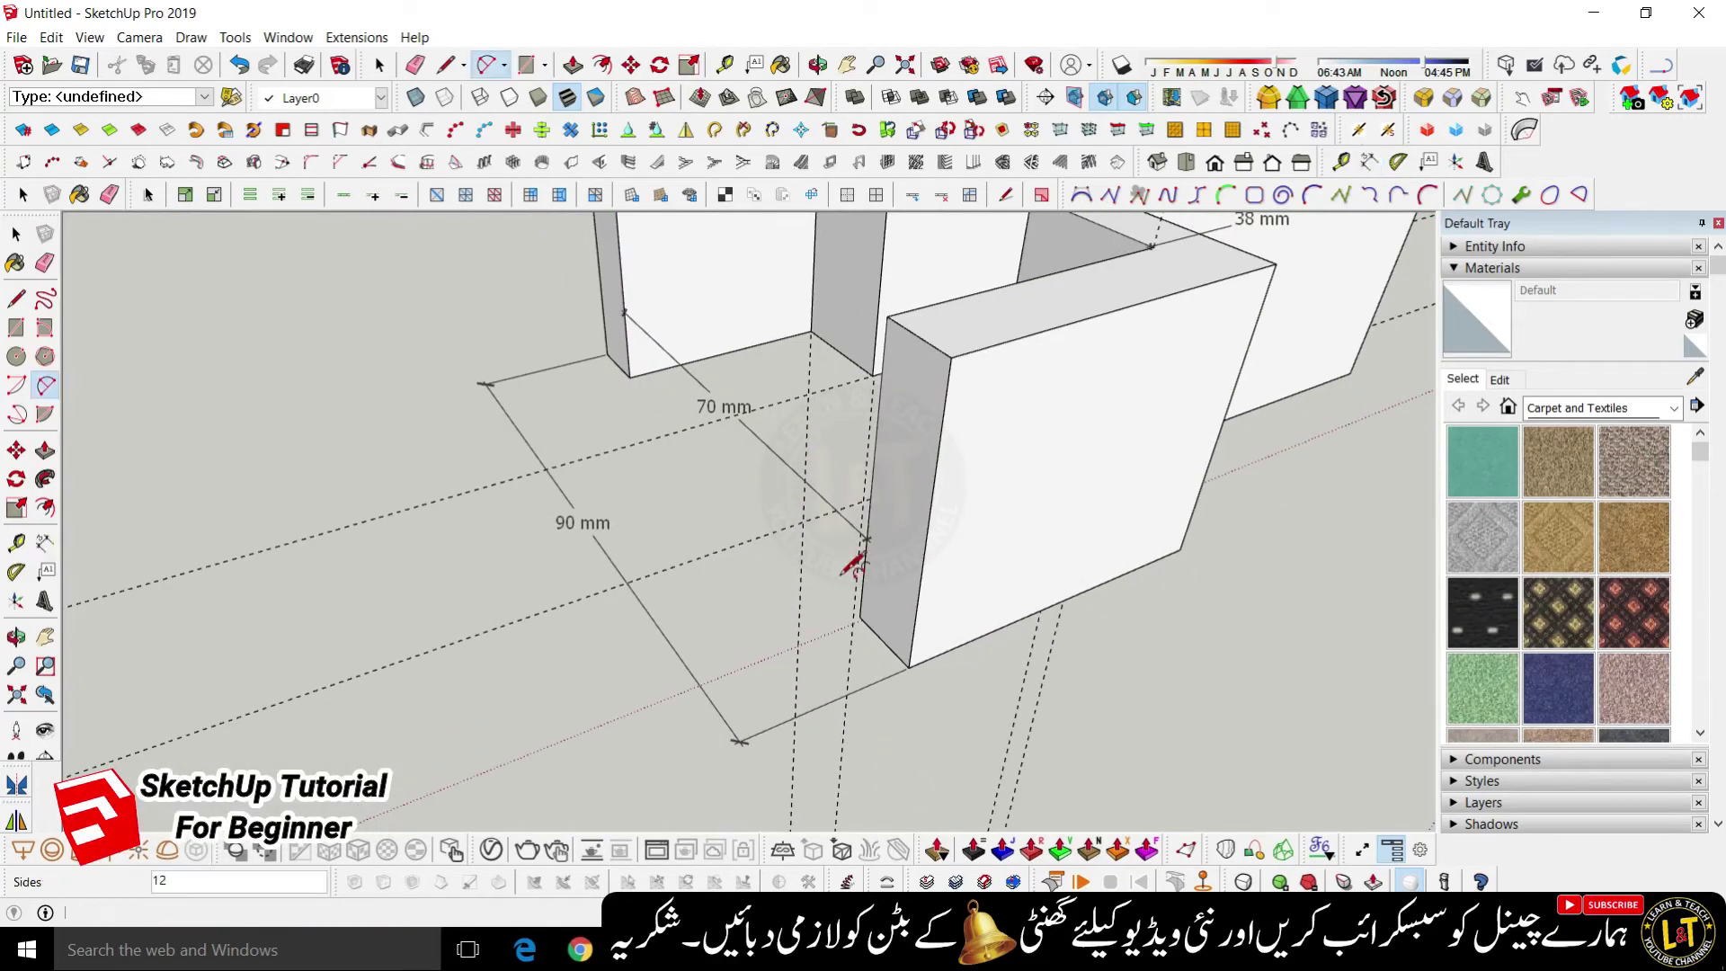
click(887, 317)
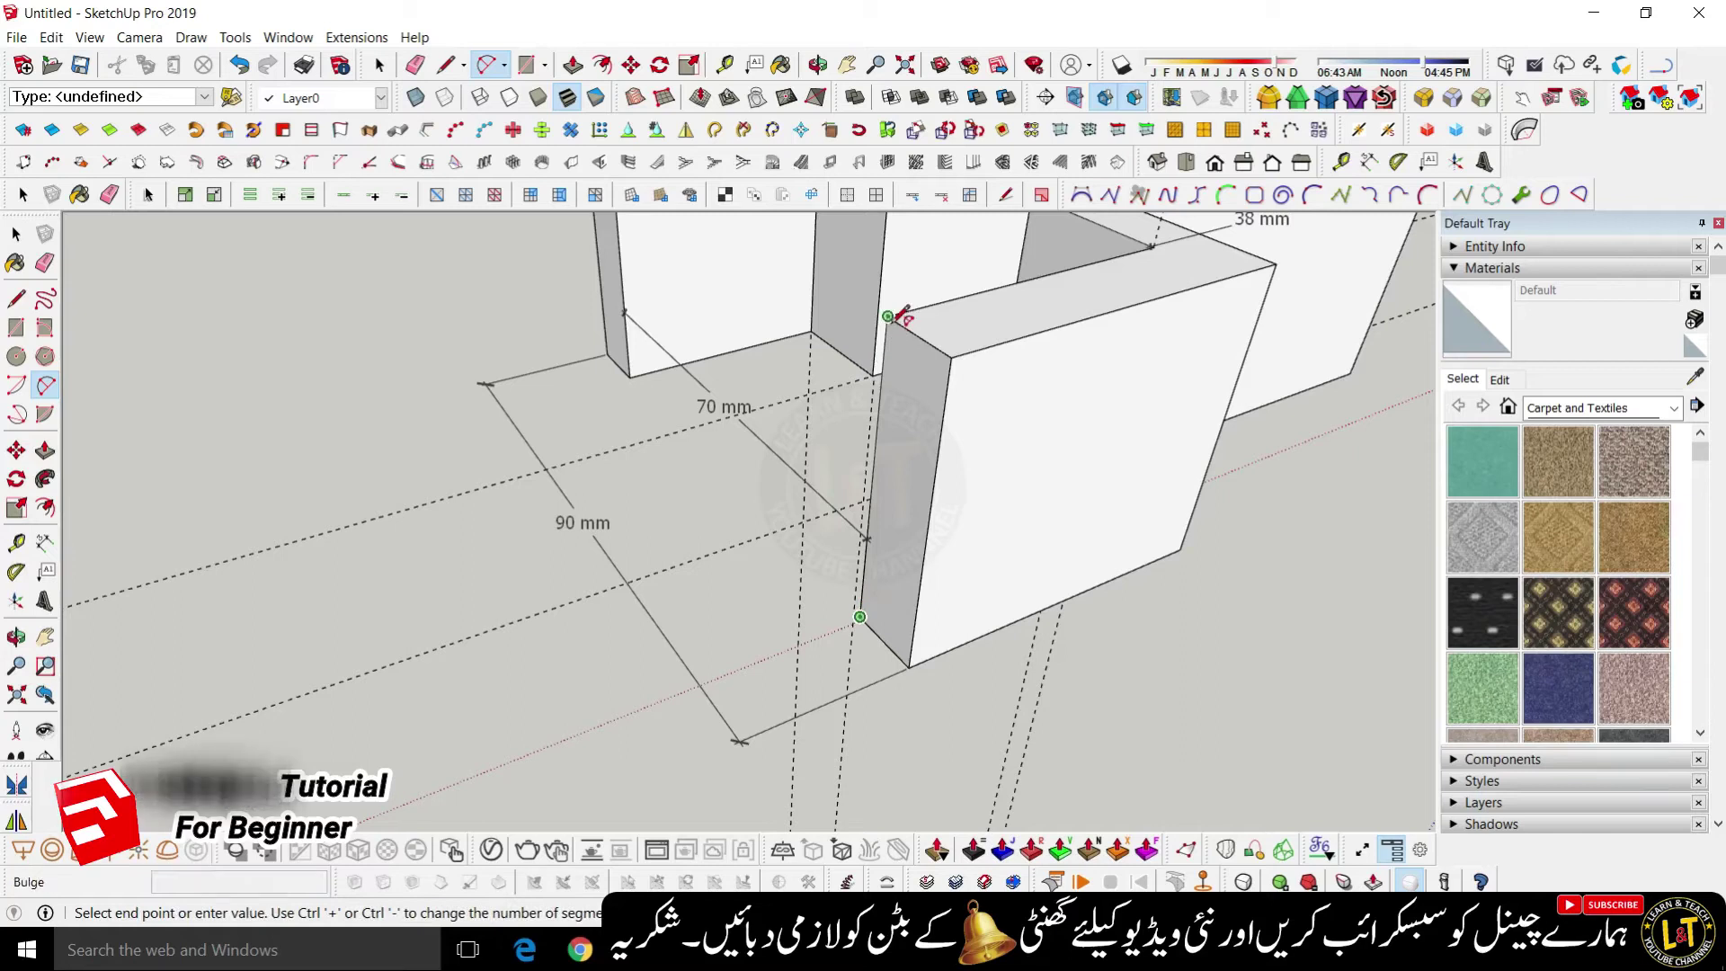
click(855, 479)
middle_drag(840, 486, 755, 472)
scroll(757, 477, up, 4)
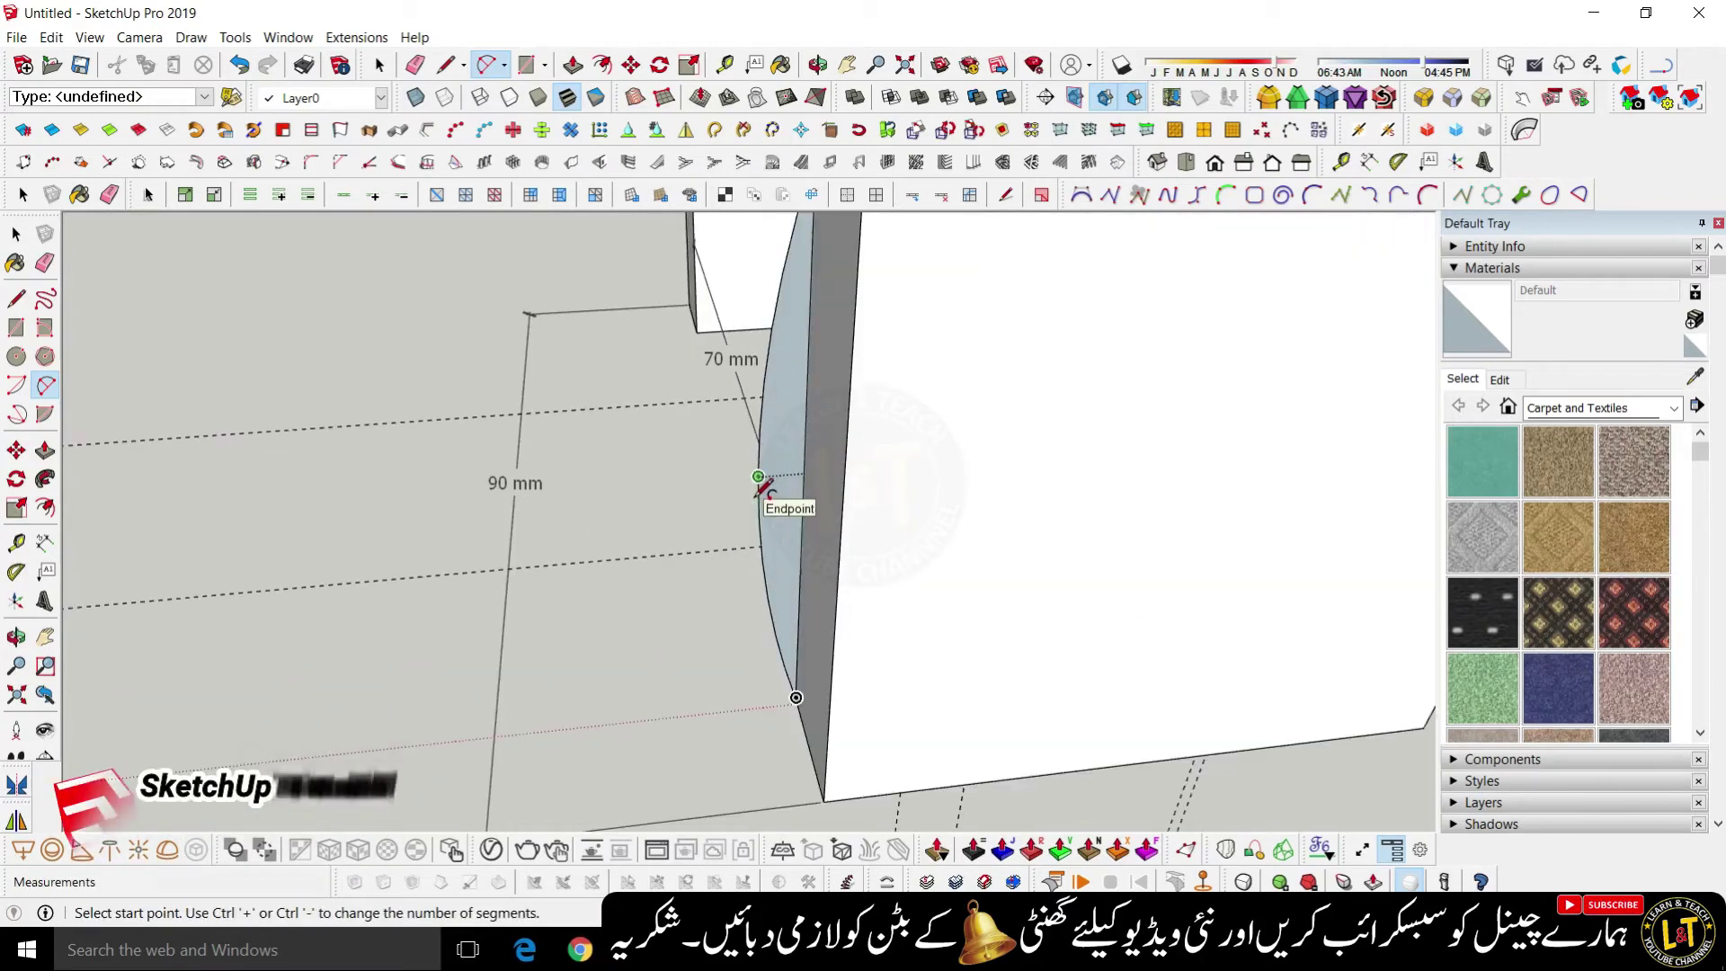
key(ctrl+z)
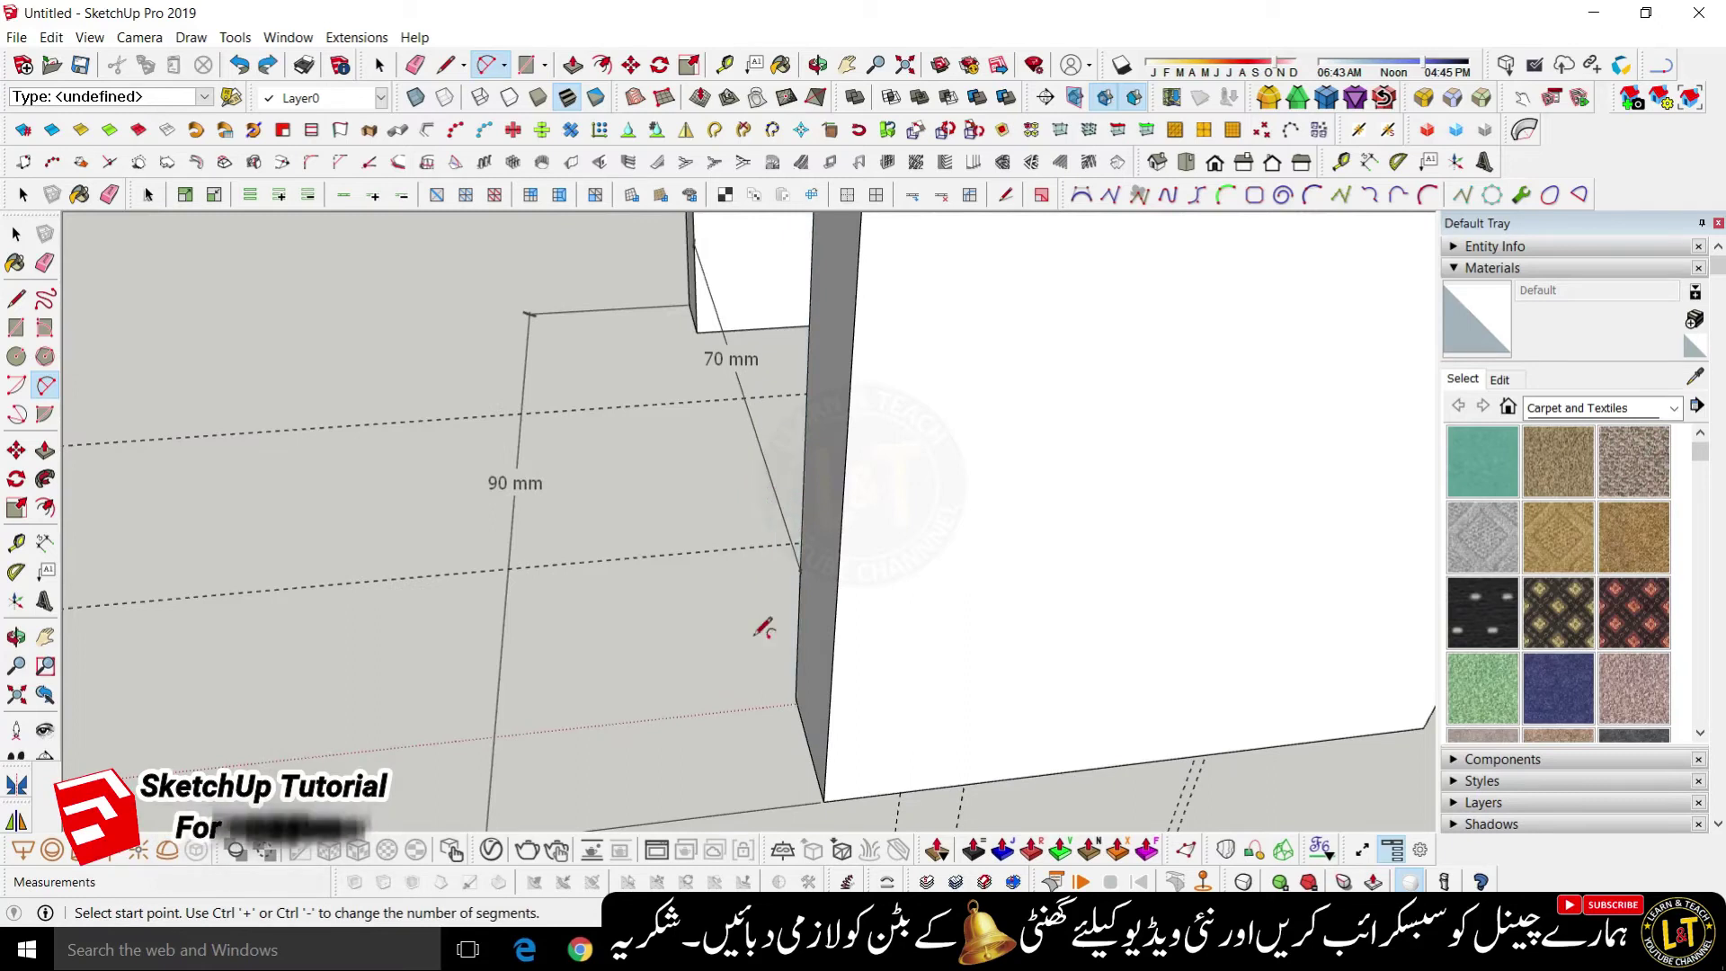
- Try to draw a three-point arc from the near arm's outer vertical end edge with an angle of 70
click(18, 416)
click(823, 800)
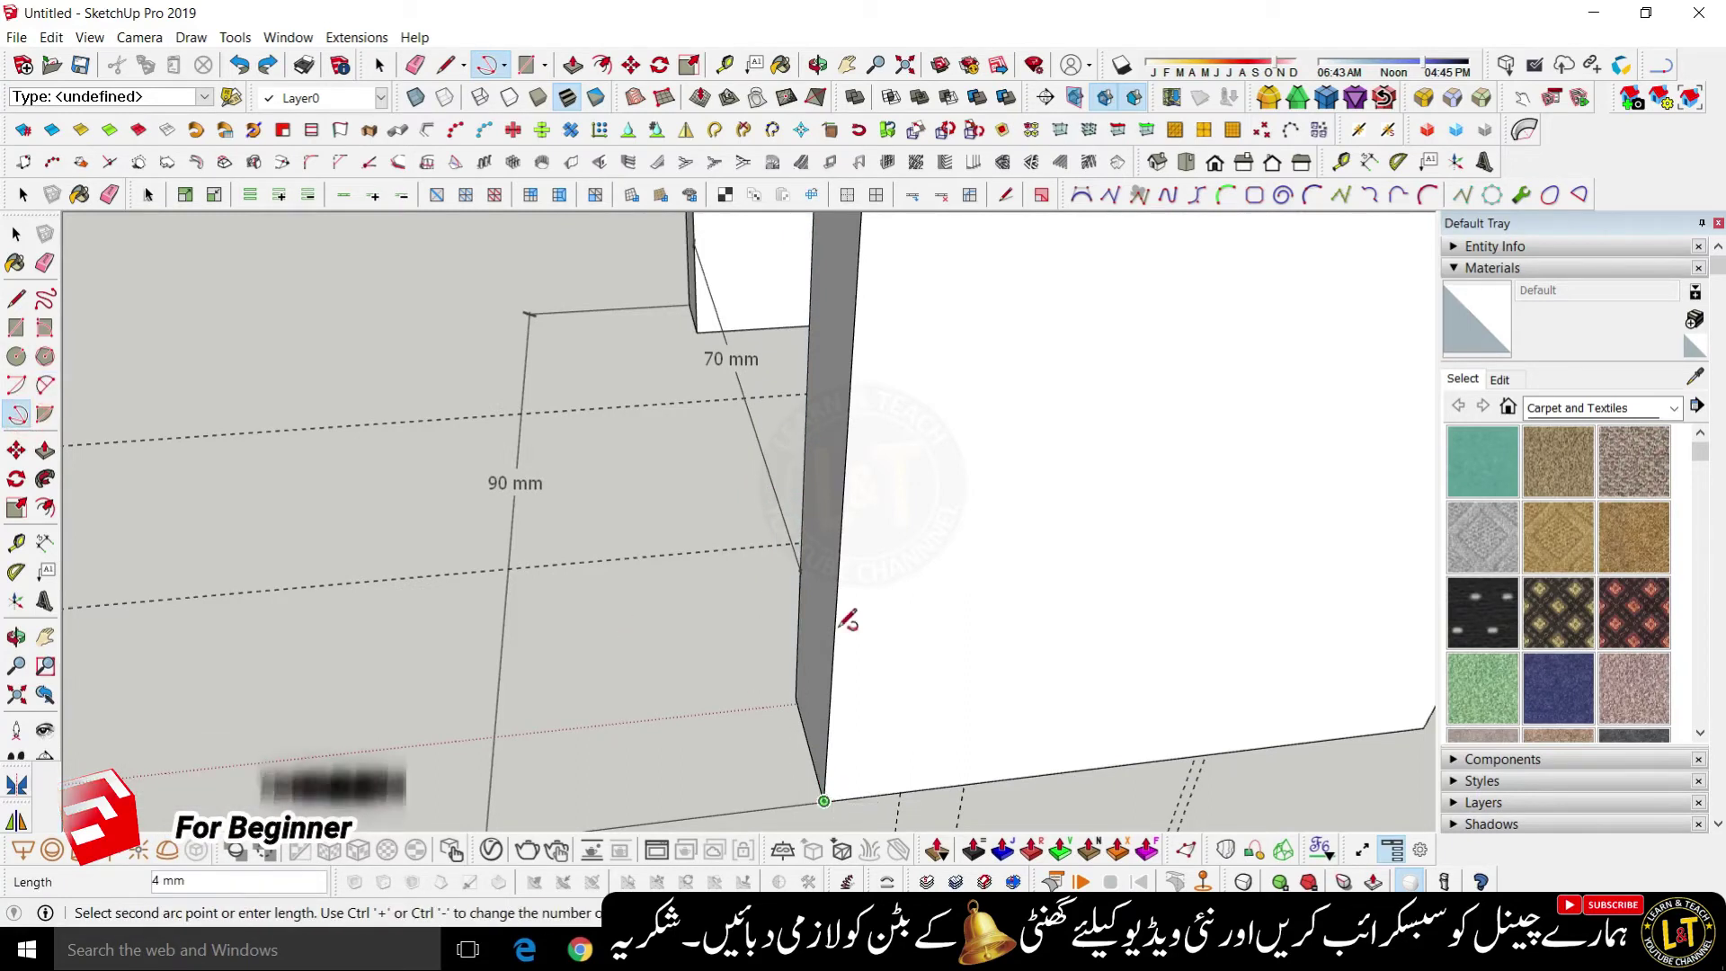
scroll(840, 616, down, 3)
click(843, 429)
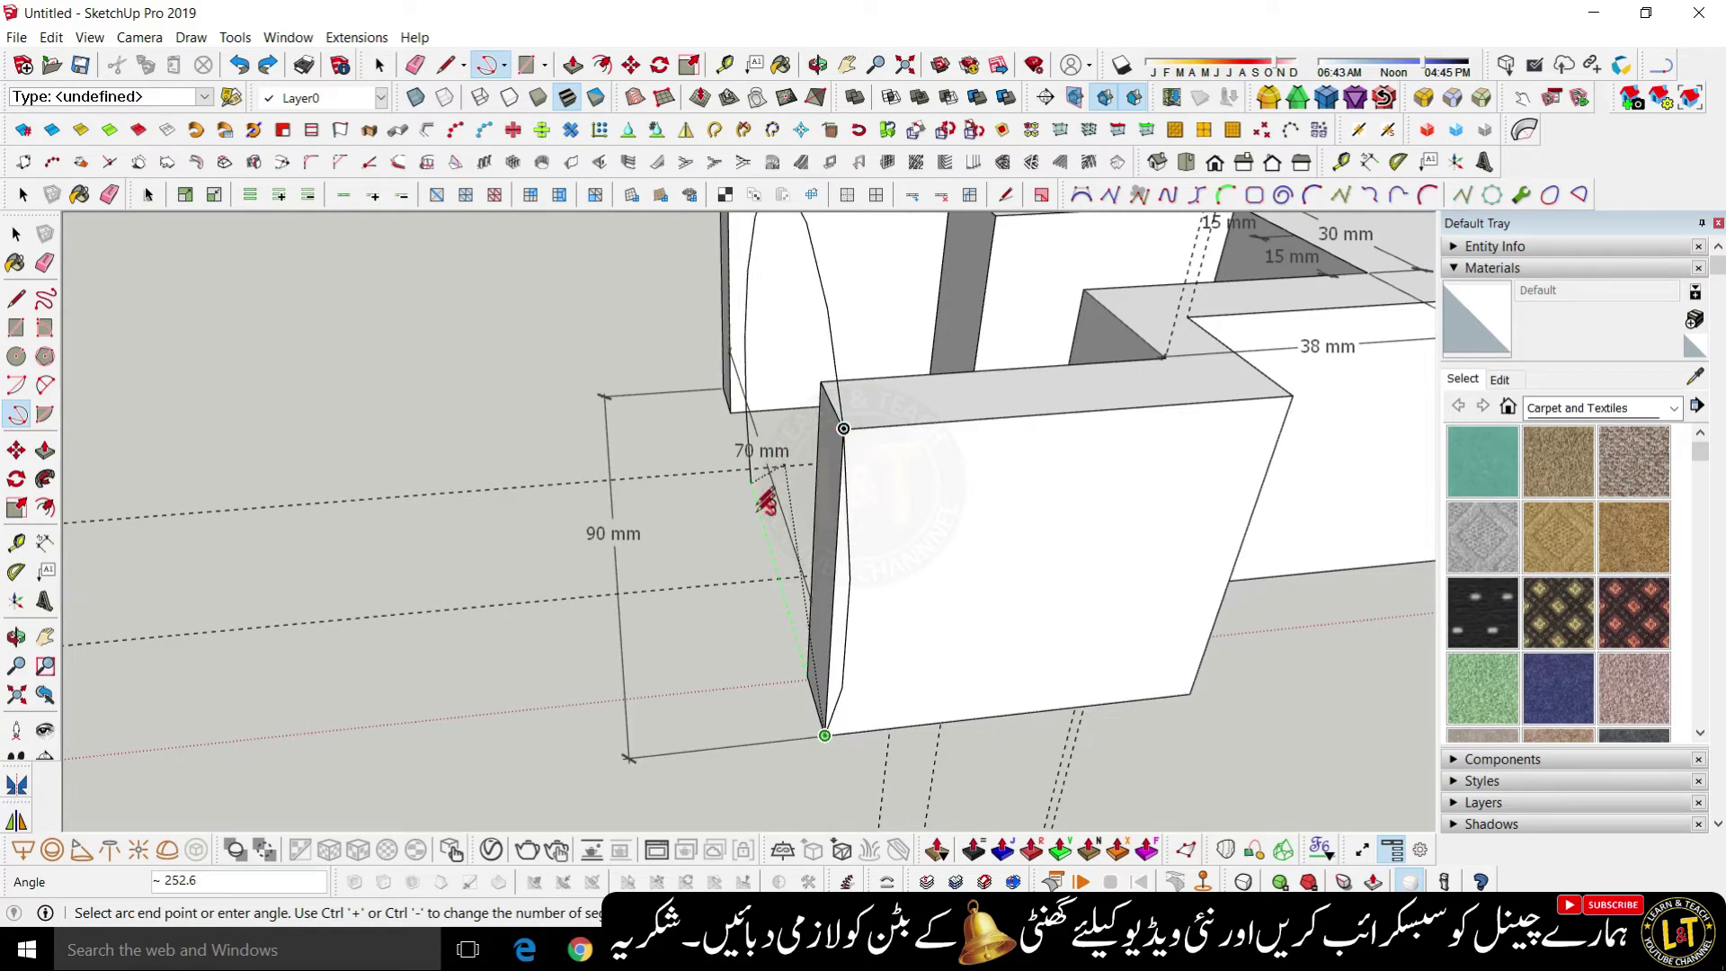
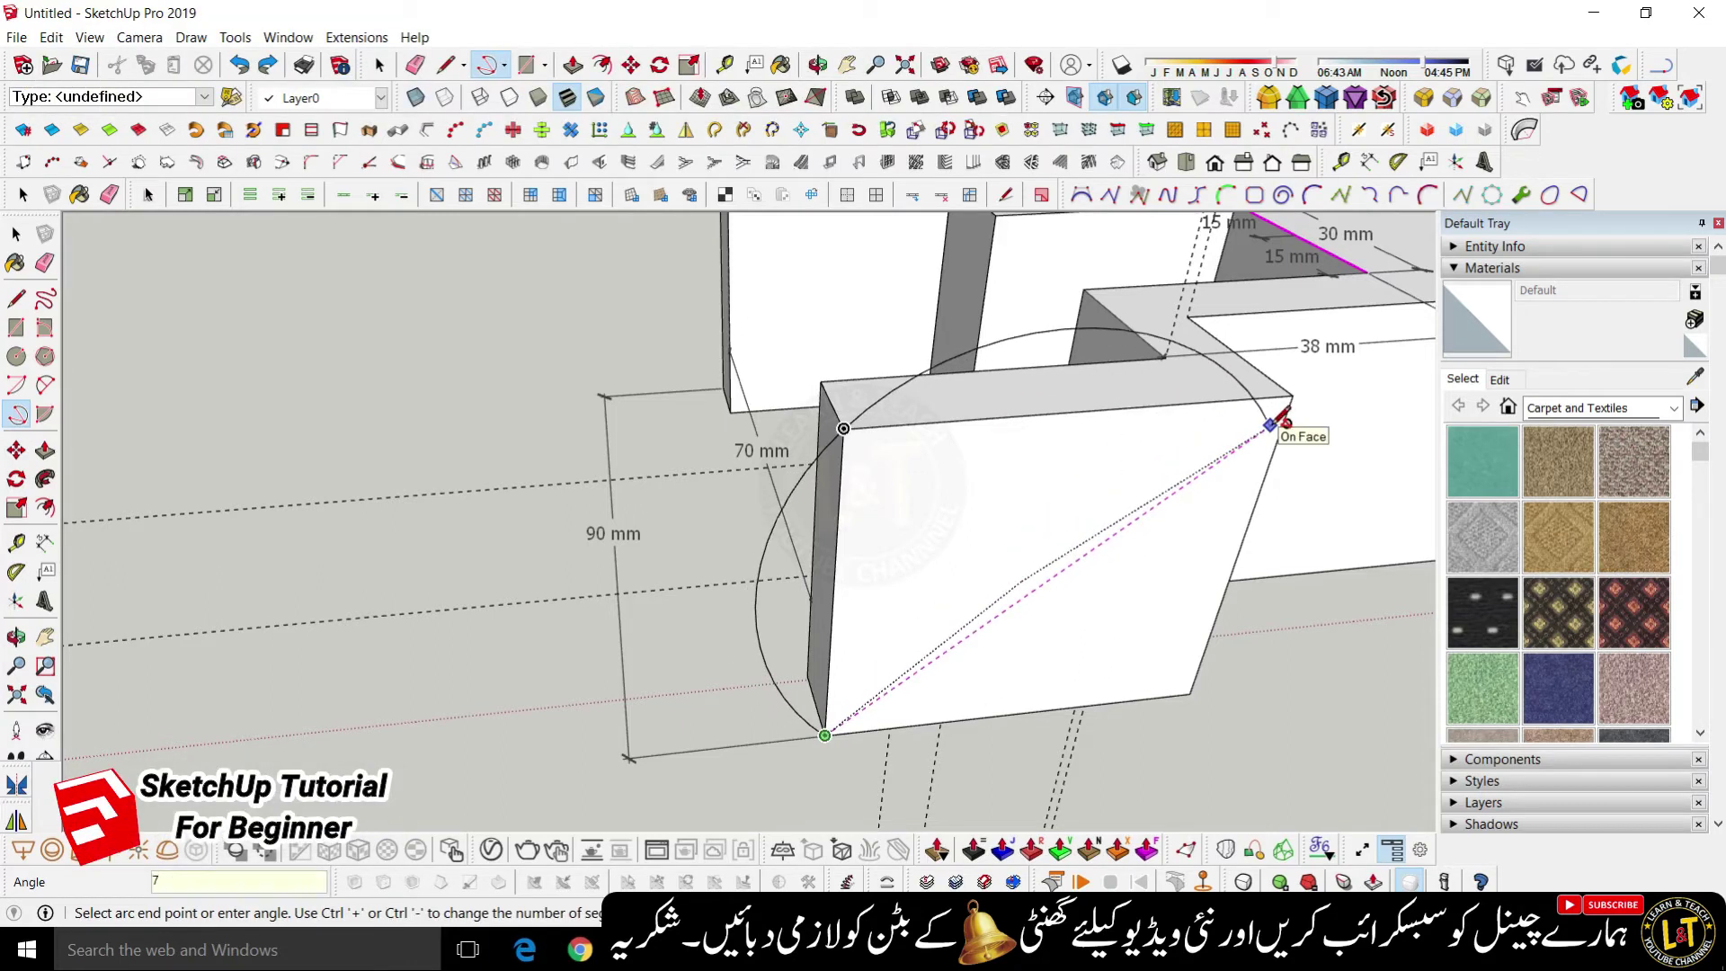
key(Return)
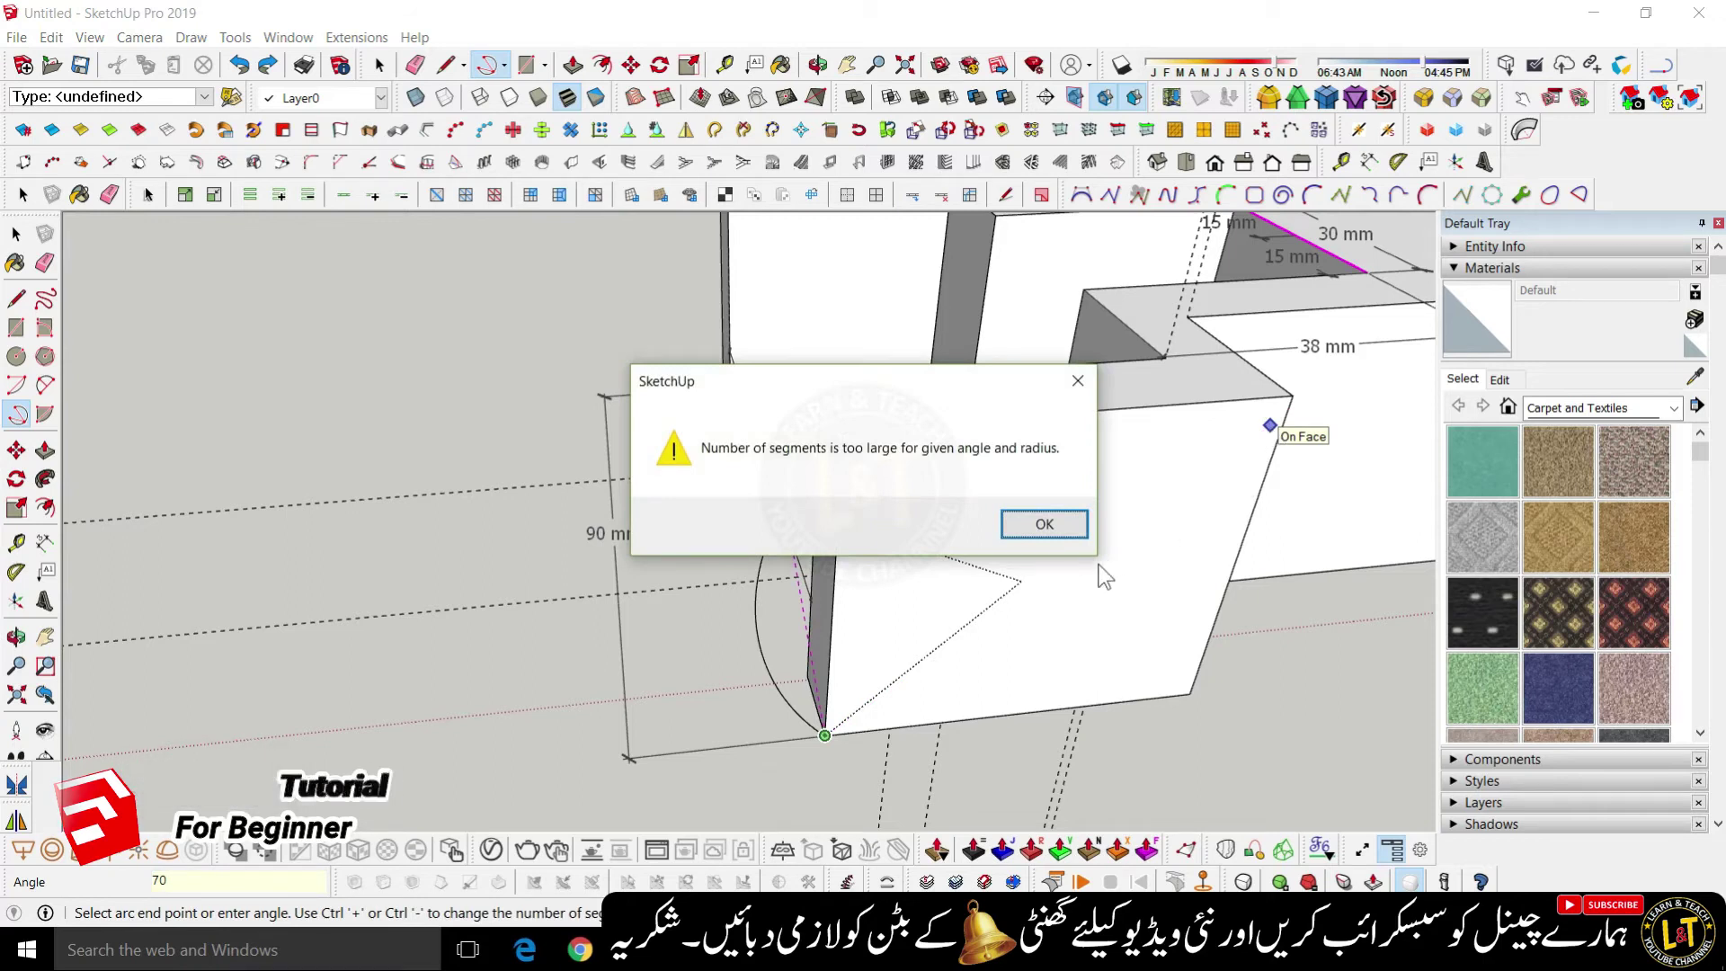
click(1045, 524)
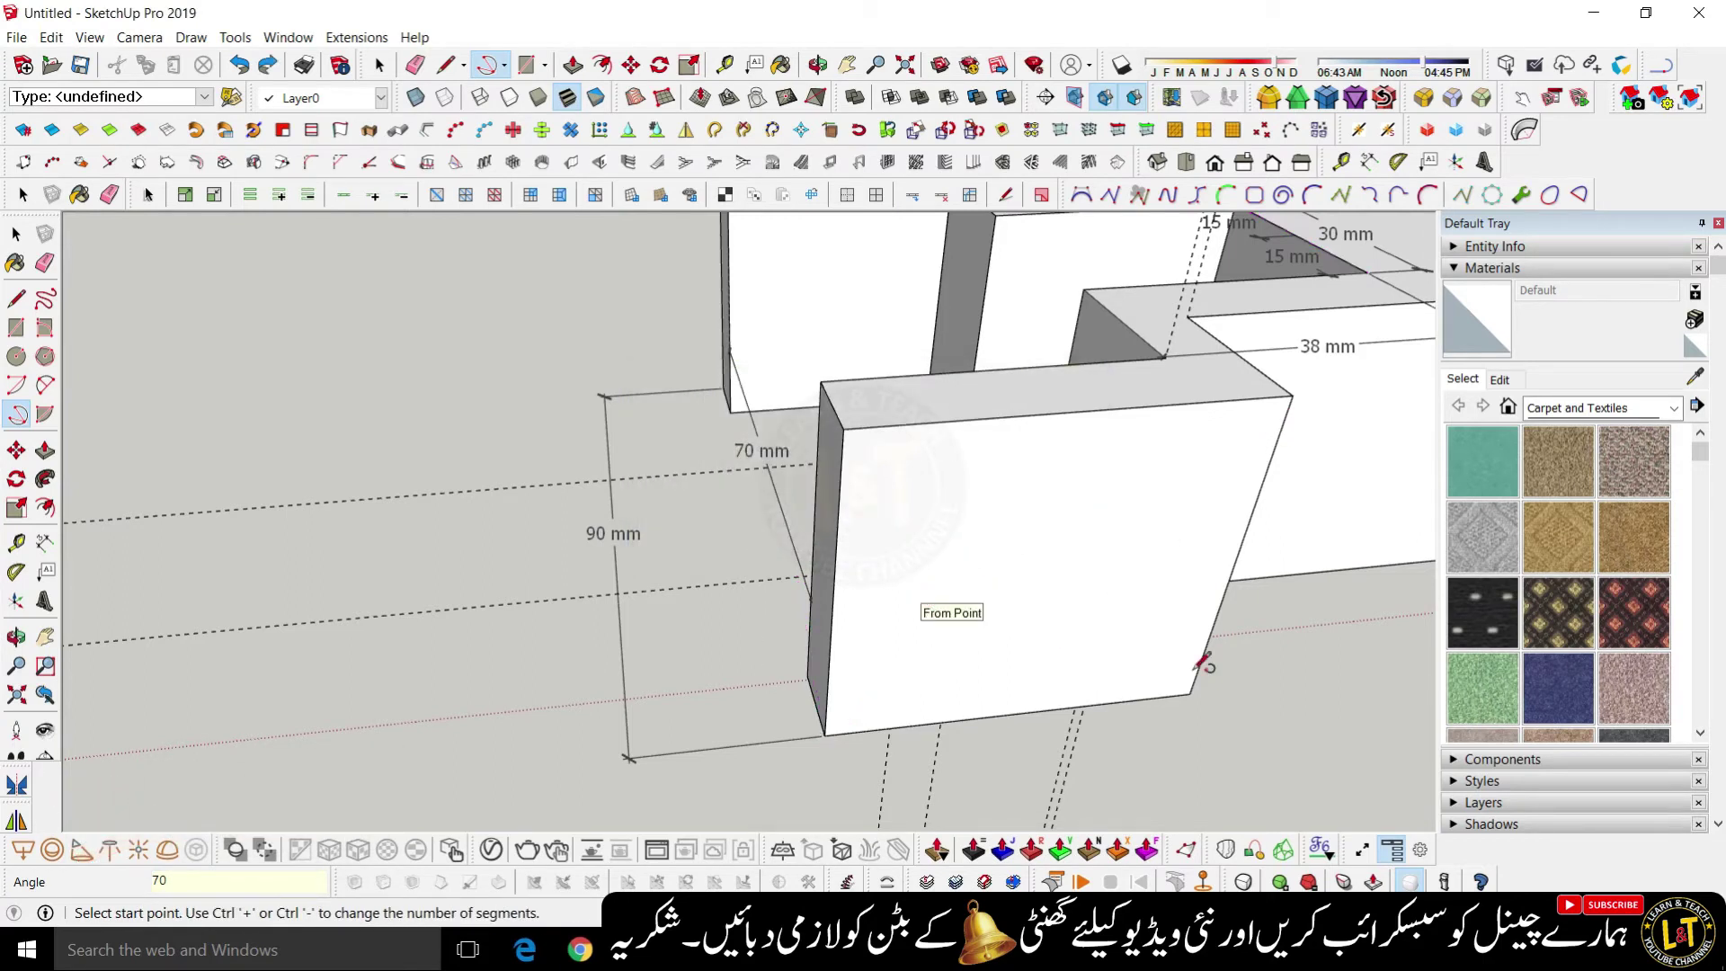
key(space)
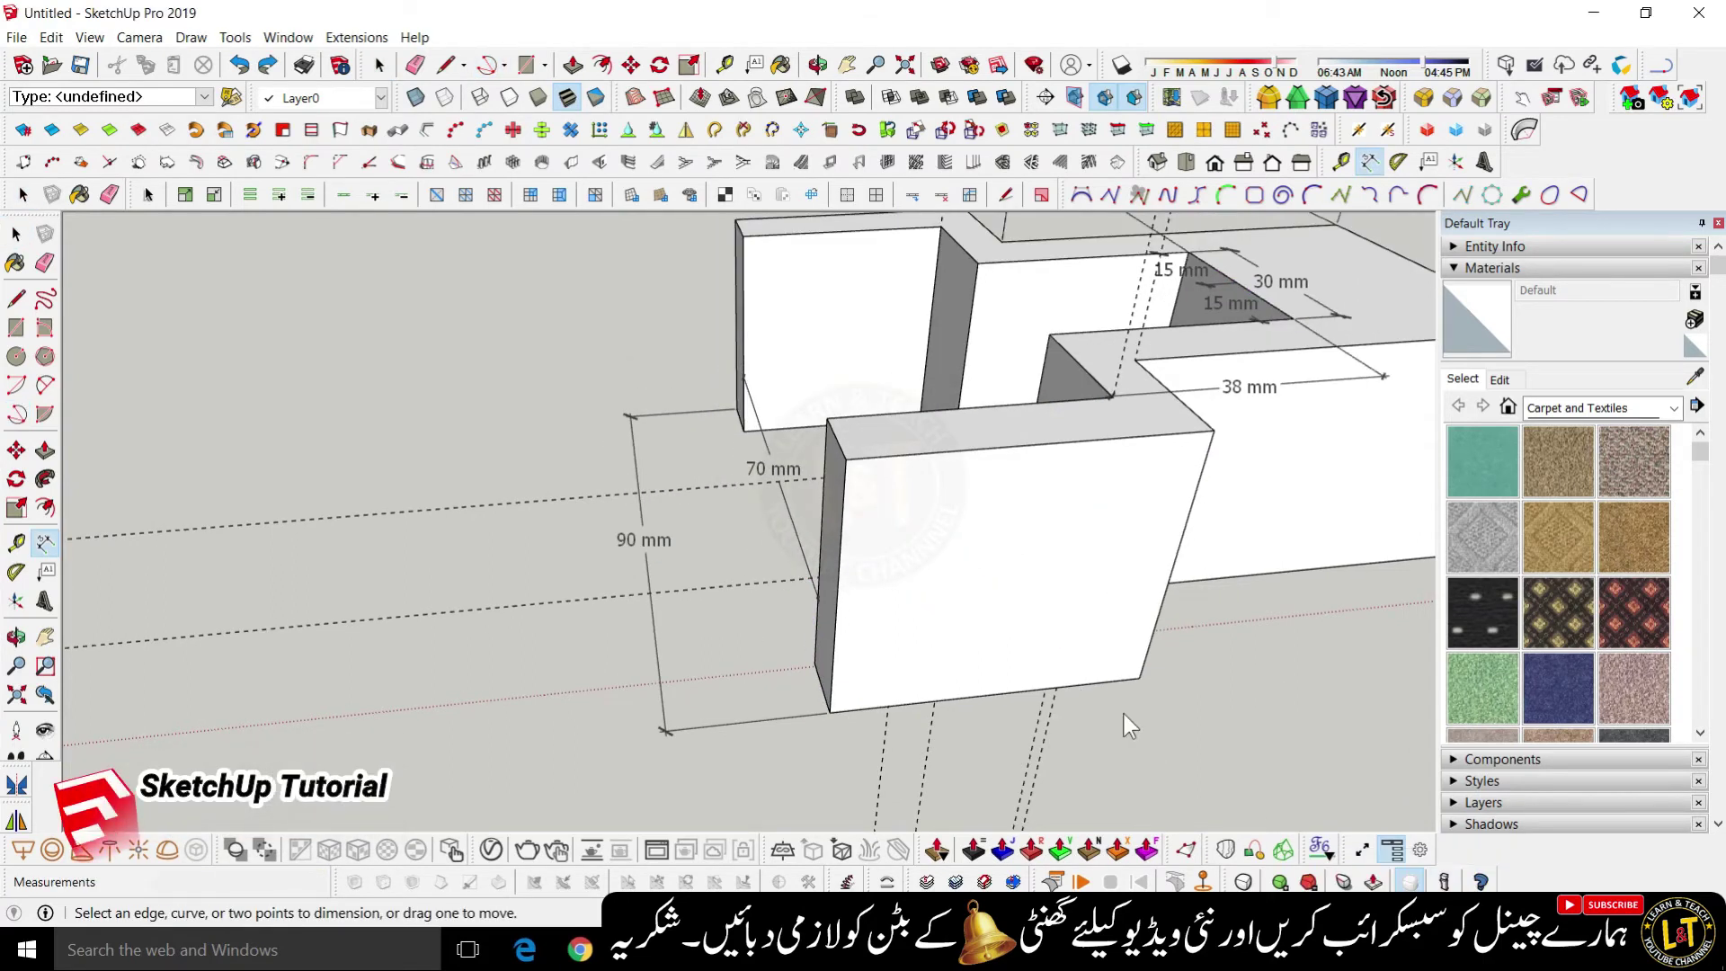
- Recheck the shape of the lugs' rounded ends on the reference drawing
scroll(938, 693, down, 2)
scroll(649, 600, down, 6)
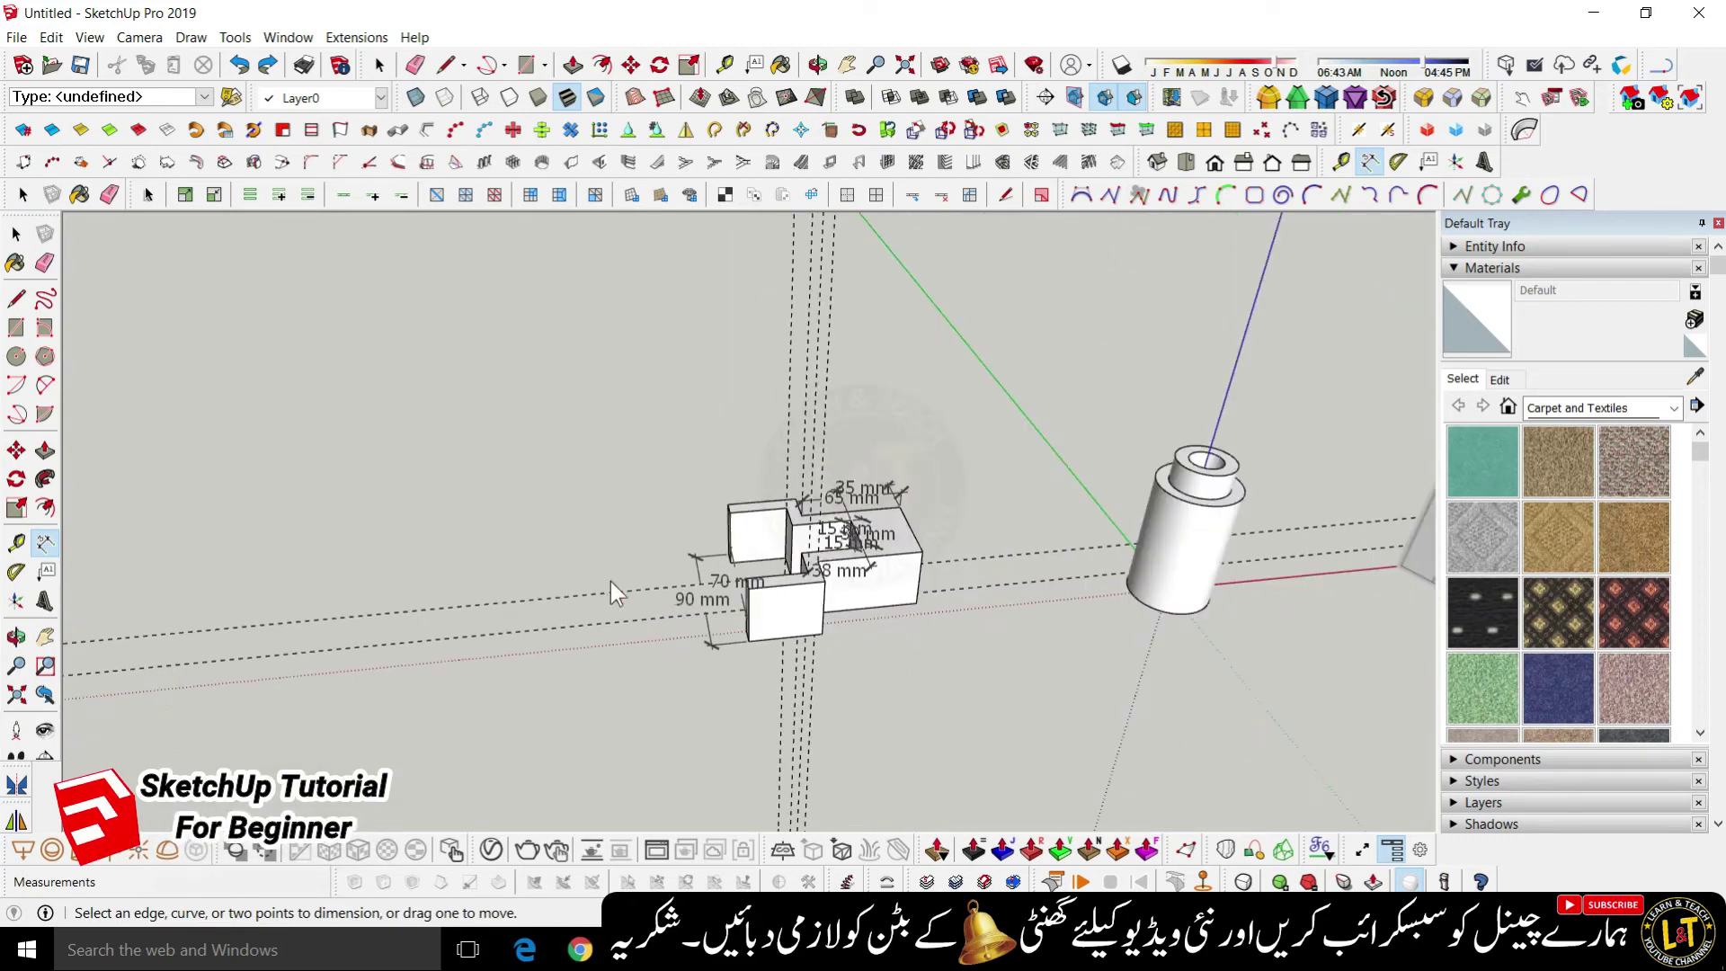
scroll(1270, 575, up, 2)
scroll(1270, 575, up, 6)
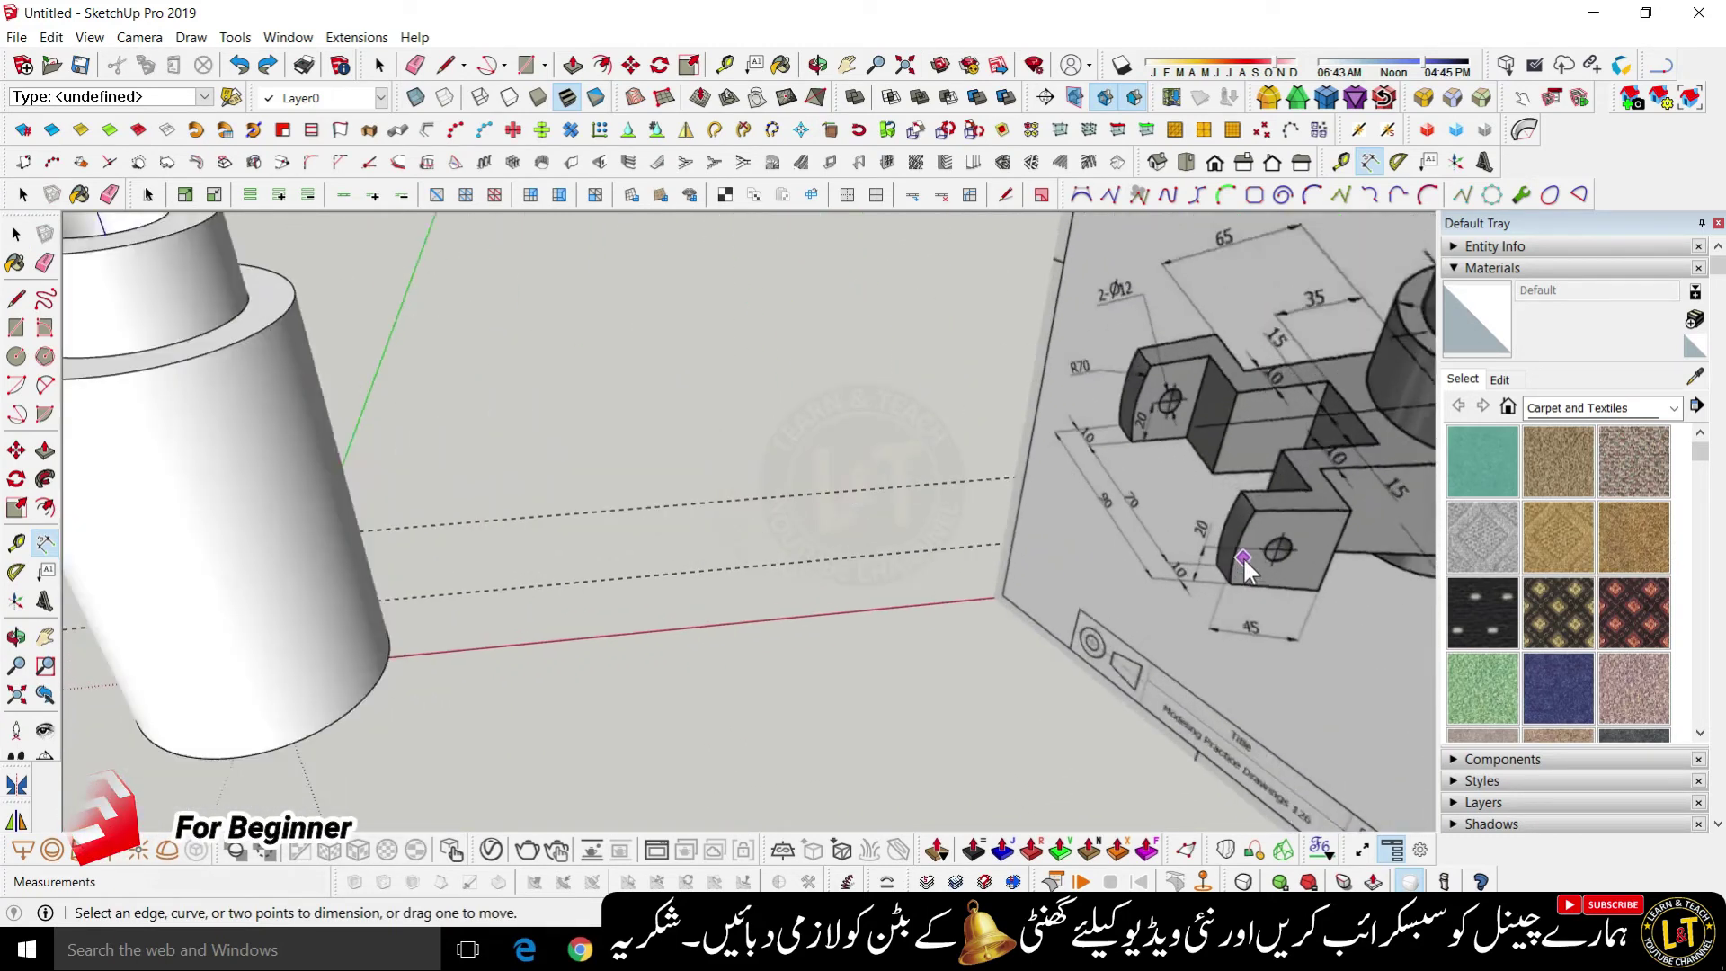
scroll(1243, 518, down, 5)
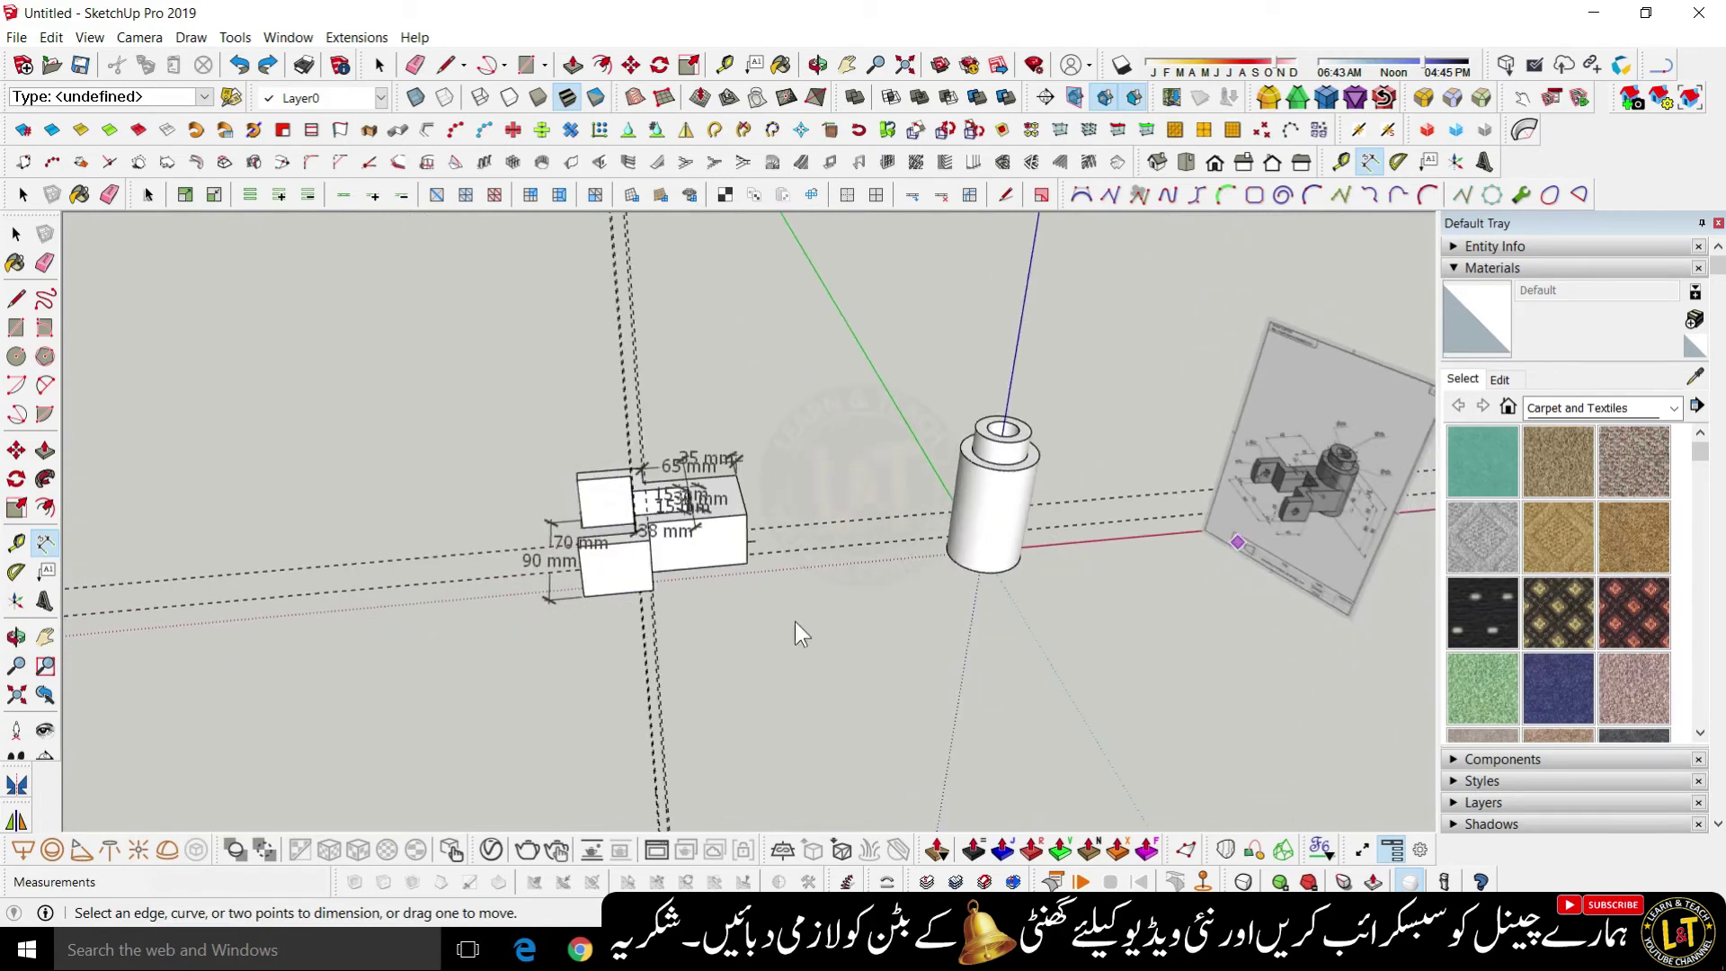
scroll(468, 586, up, 3)
scroll(461, 577, up, 1)
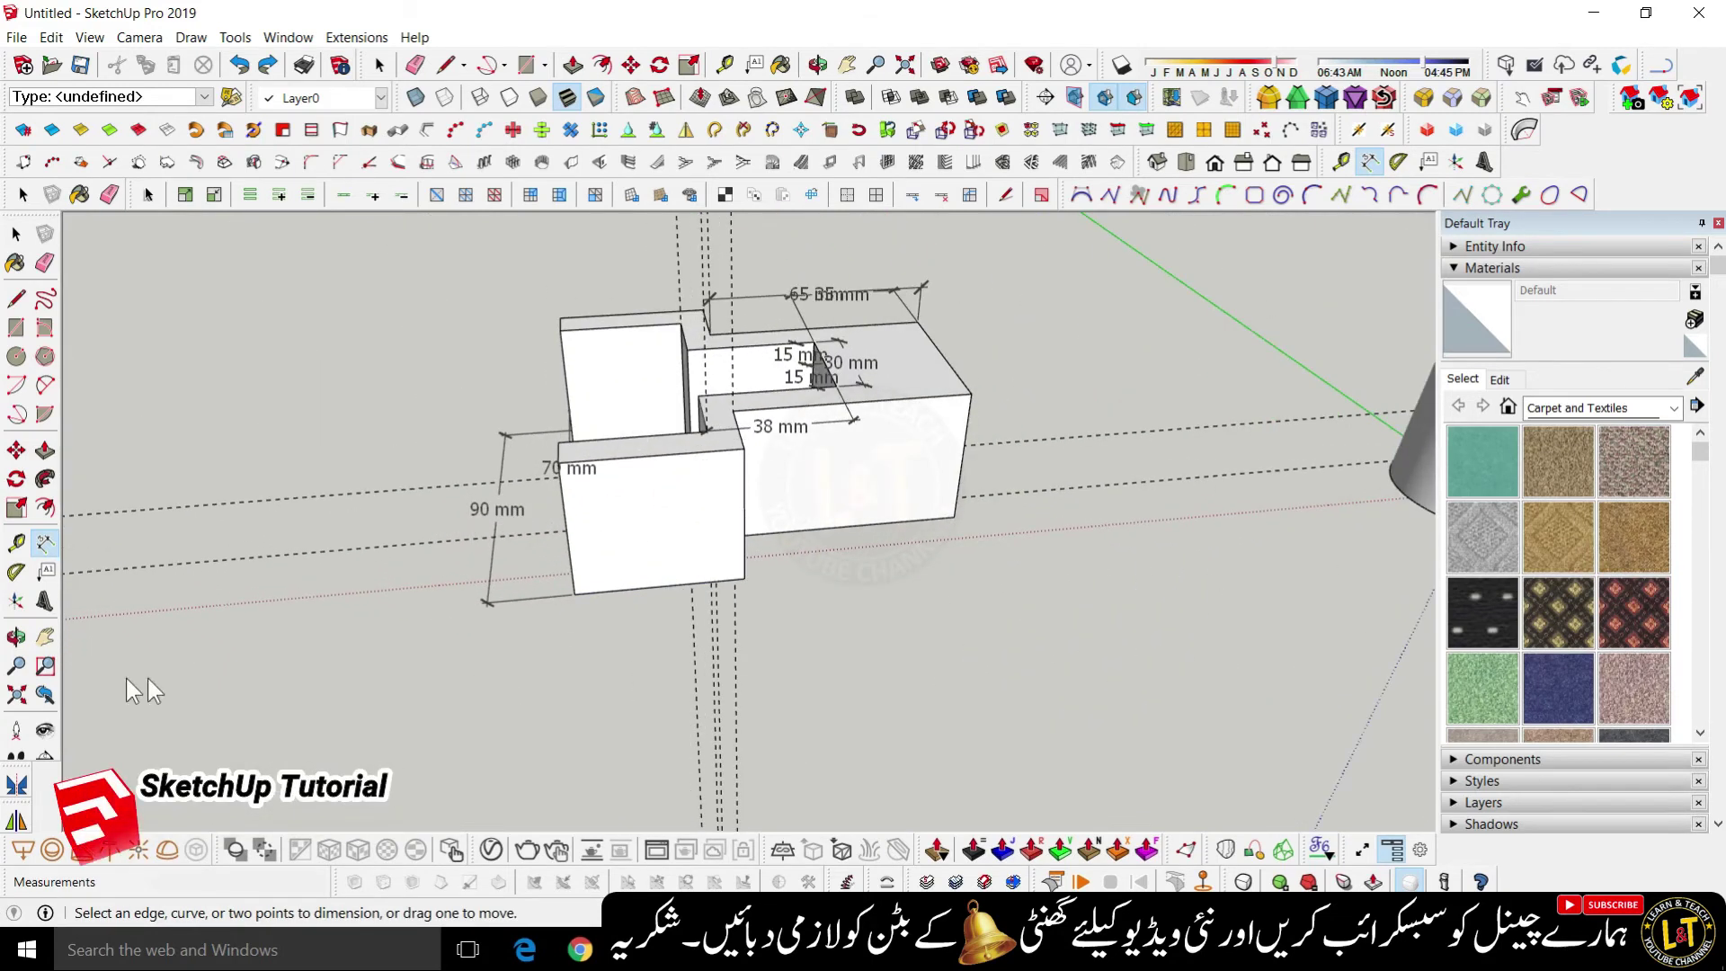
click(18, 413)
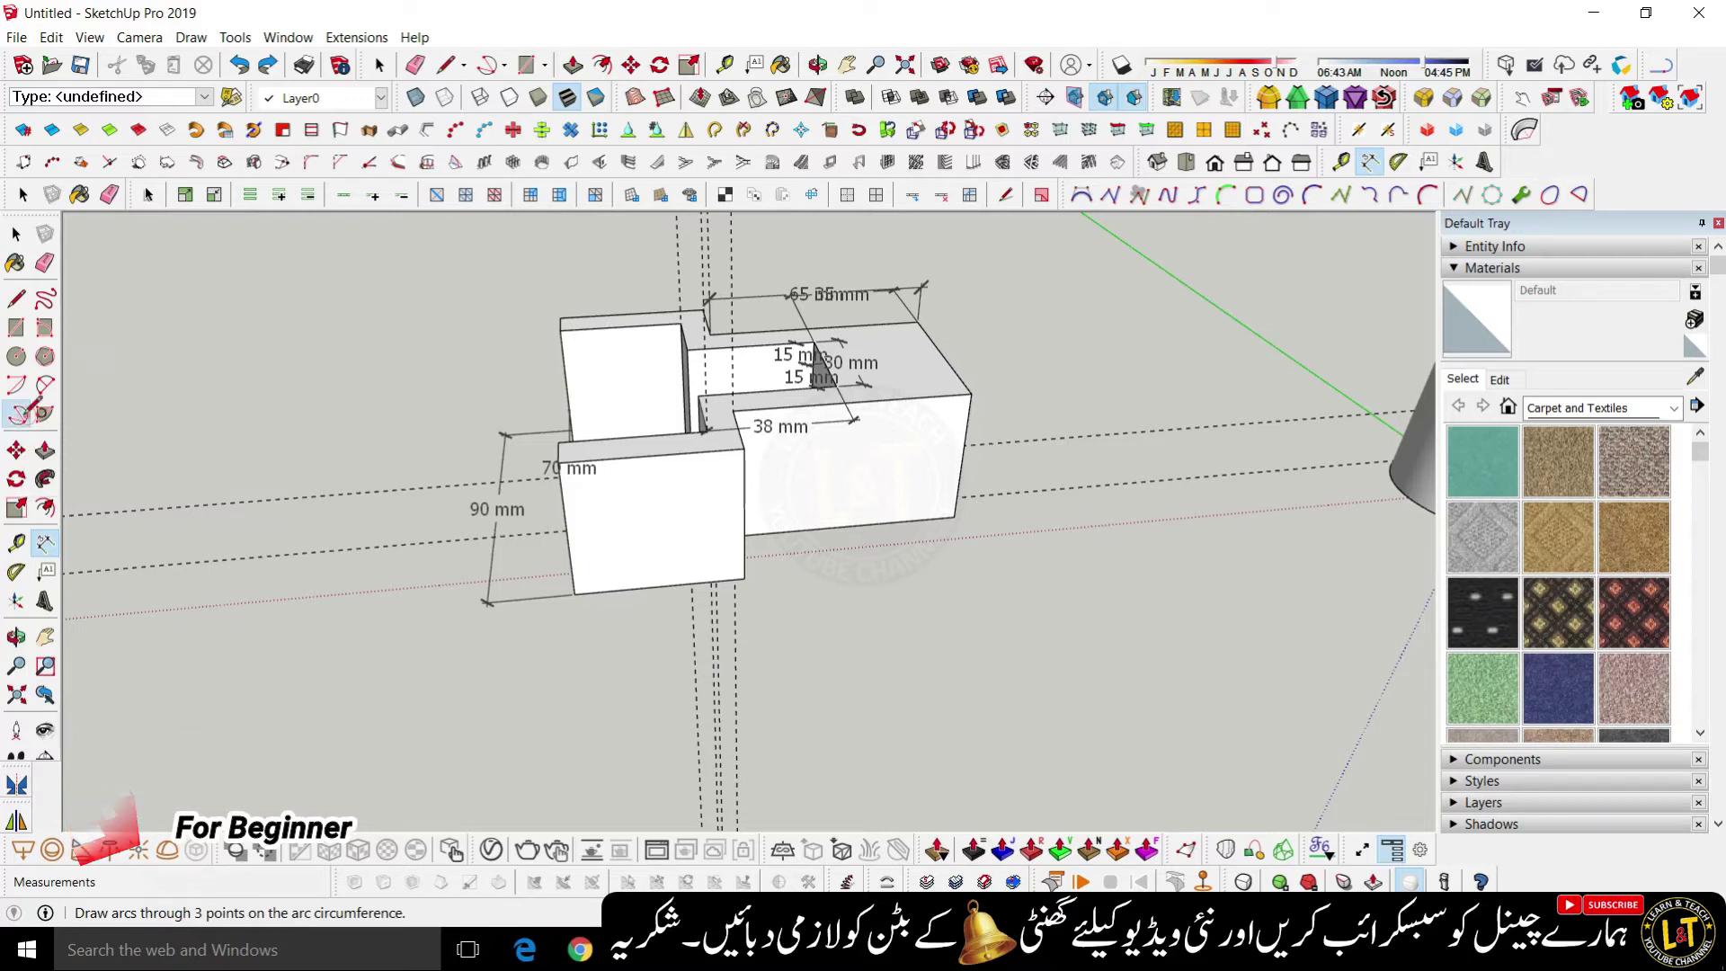
scroll(746, 496, up, 3)
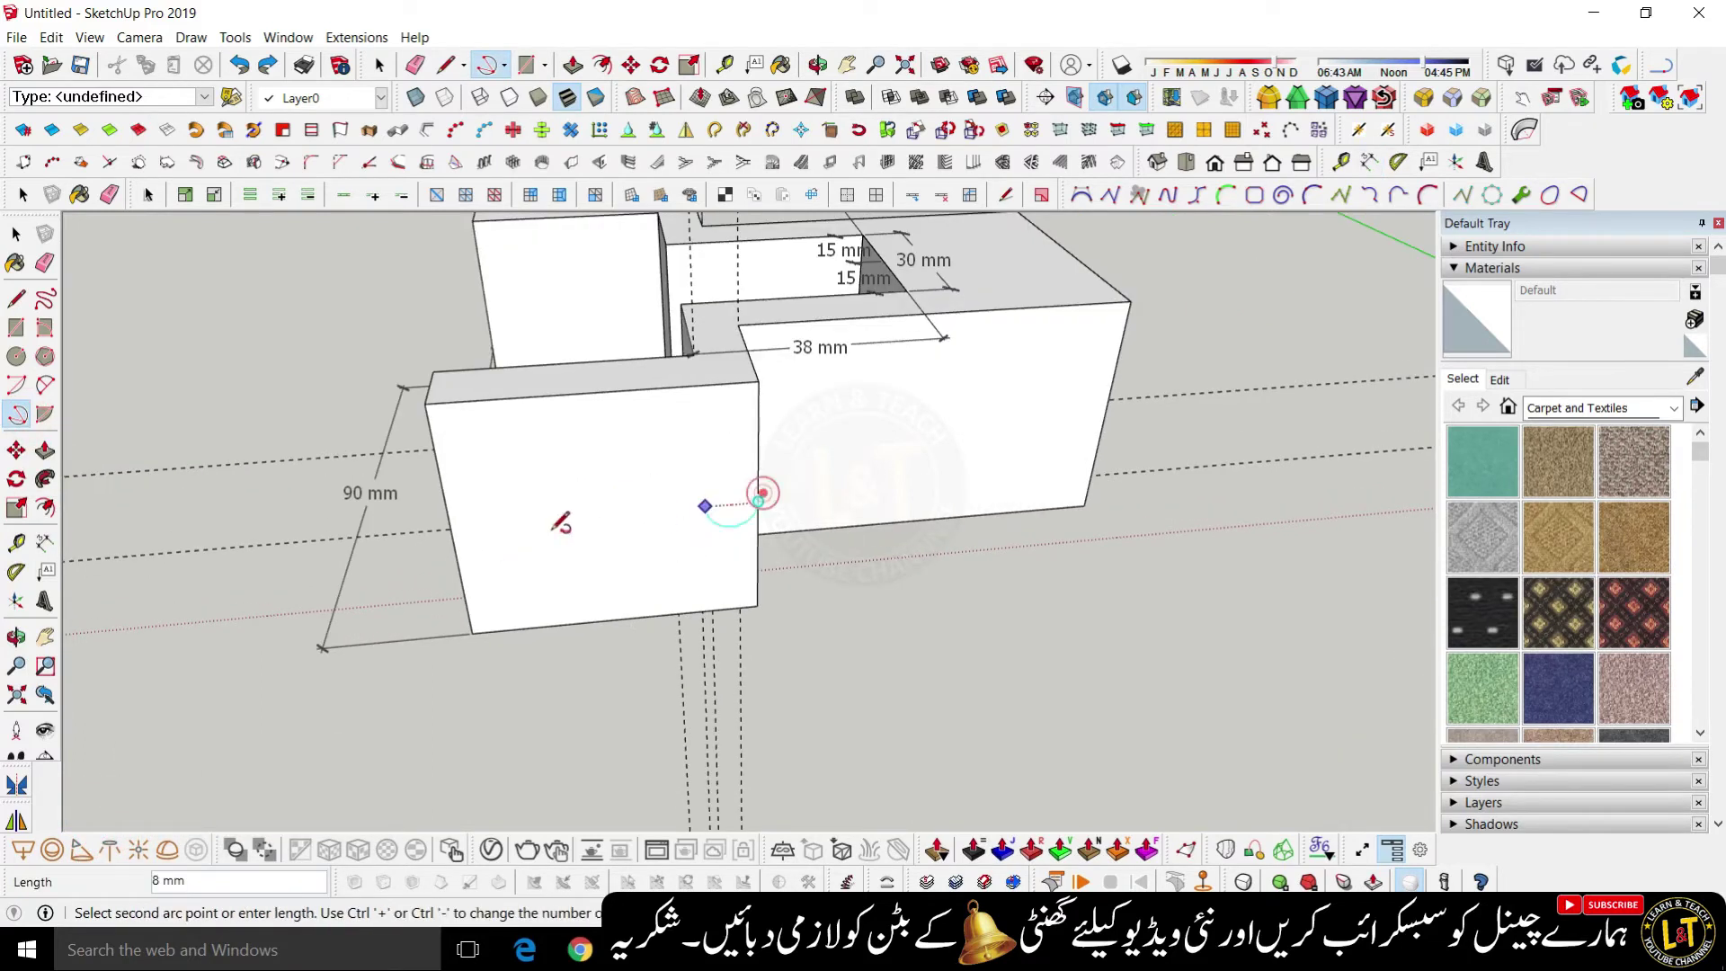
key(Escape)
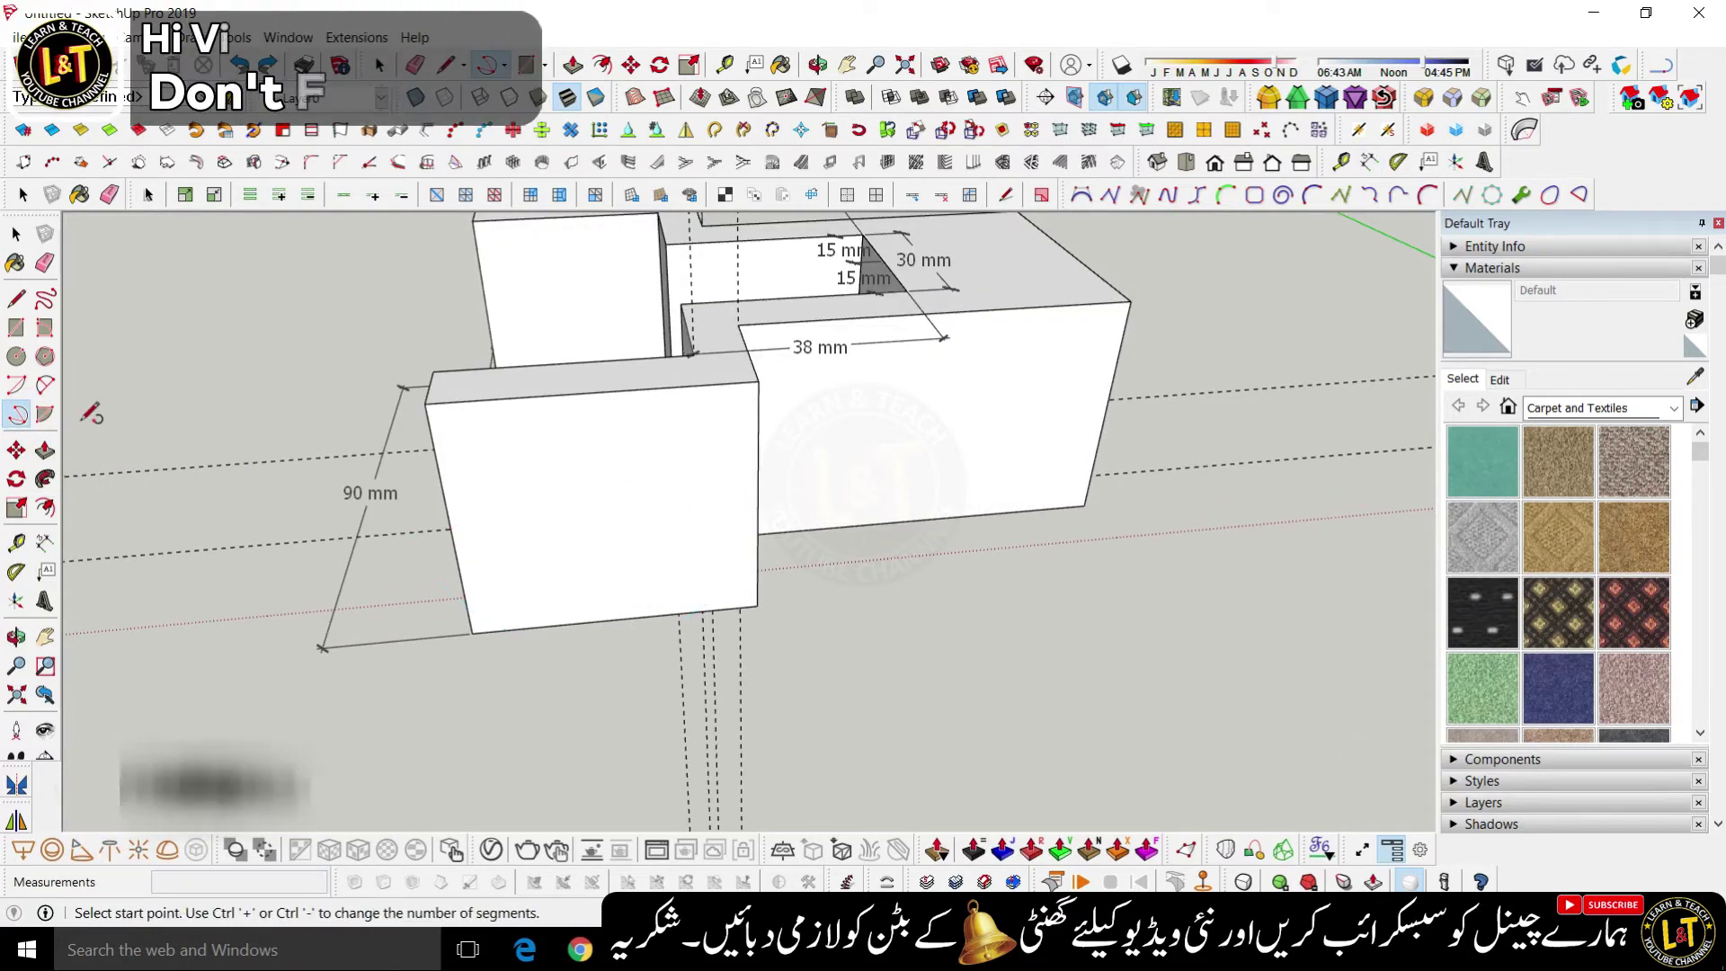
- Draw an arc on the near arm's outer face, centered on its rear vertical edge's midpoint, between the two free-end corners
click(18, 384)
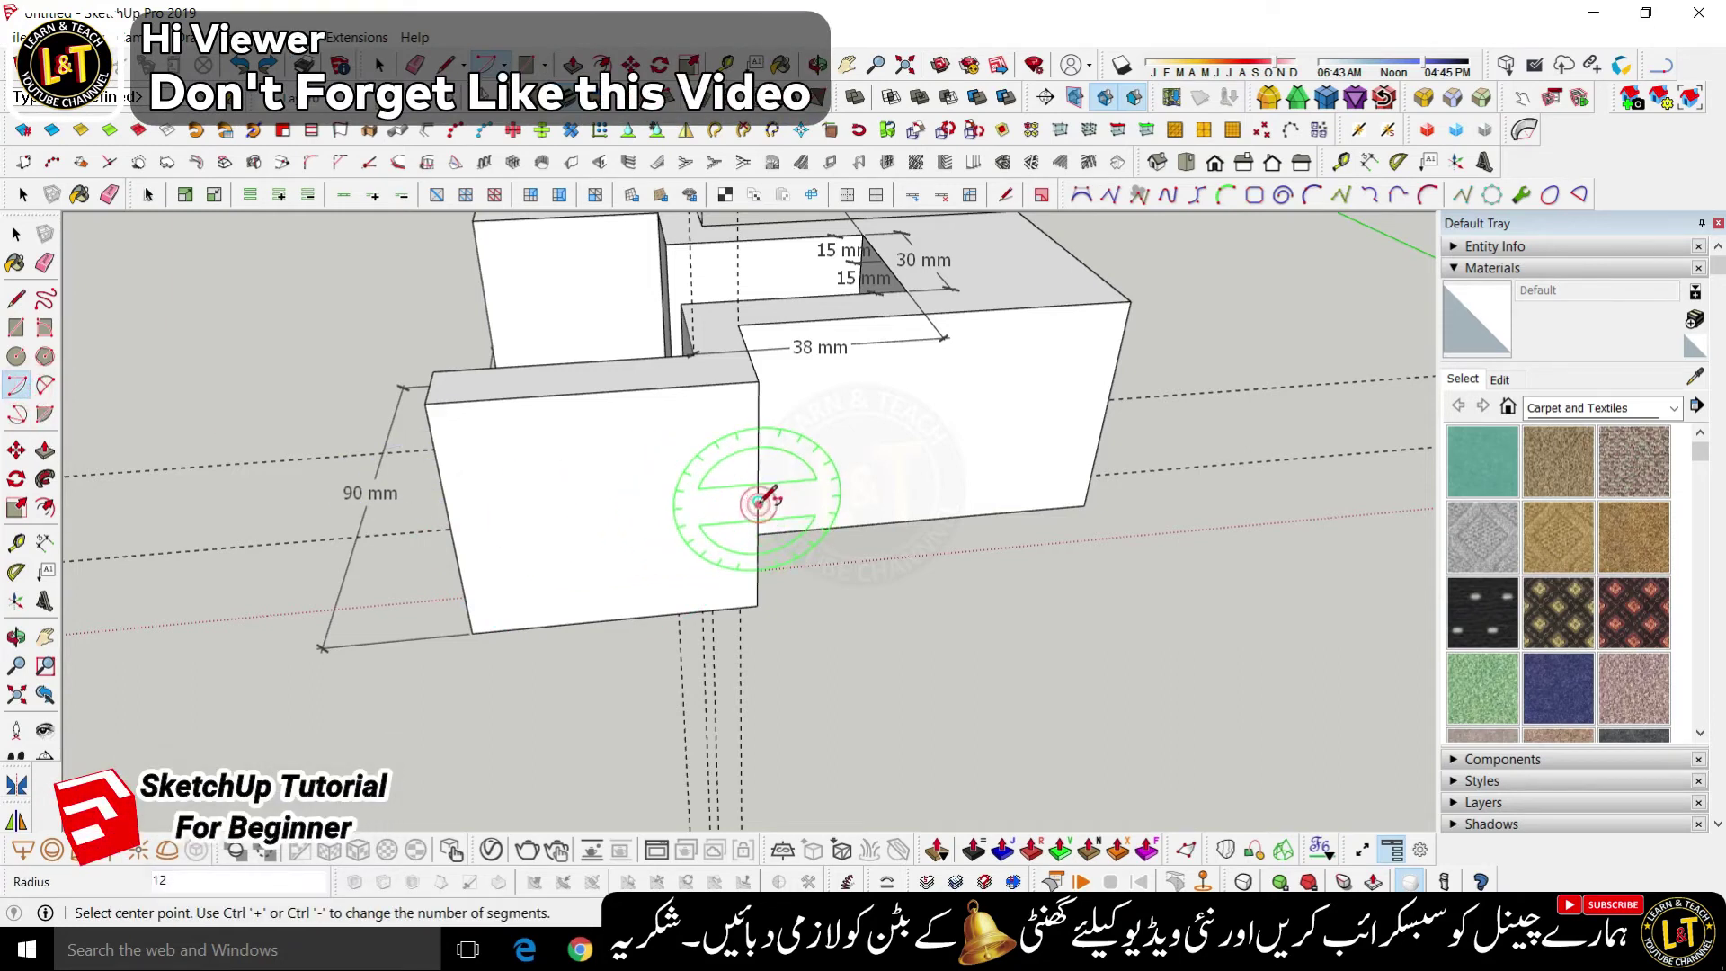
click(426, 406)
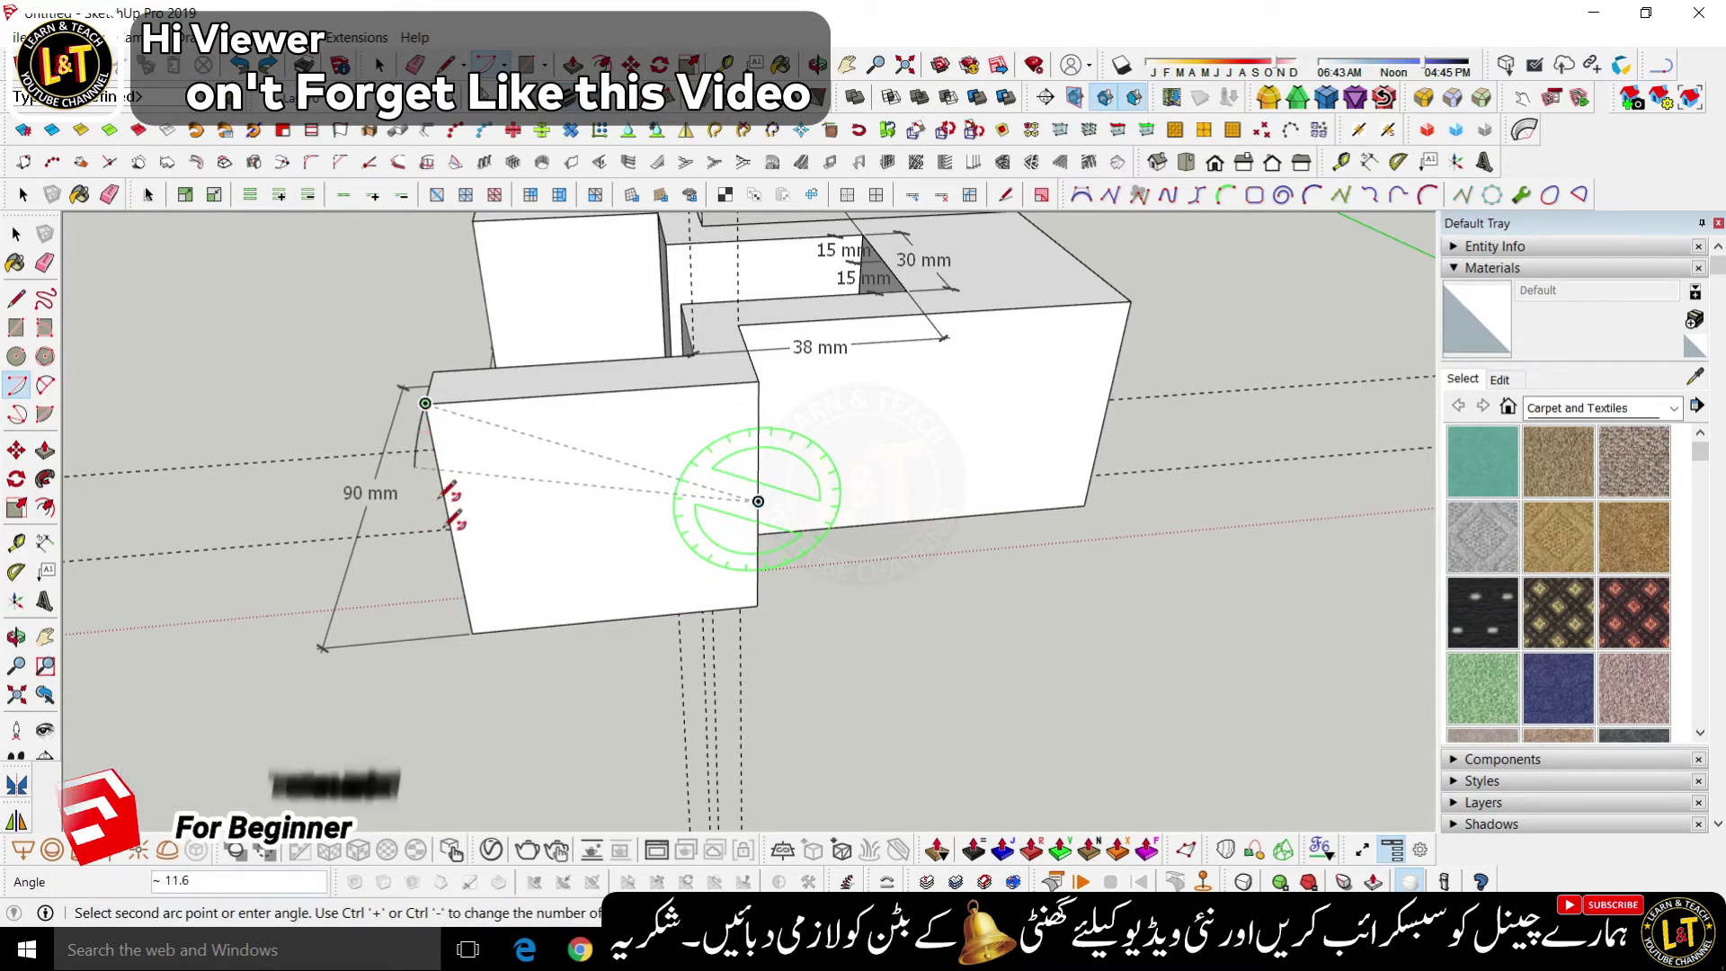
click(482, 629)
- Draw a matching arc on the opposite arm's outer face, centered on its rear edge's midpoint and joining the two free-end corners
mouse_move(437, 545)
middle_down()
mouse_move(500, 521)
mouse_move(1237, 513)
mouse_move(535, 521)
middle_up()
scroll(362, 376, up, 3)
middle_drag(587, 329, 809, 473)
scroll(809, 474, down, 2)
click(622, 606)
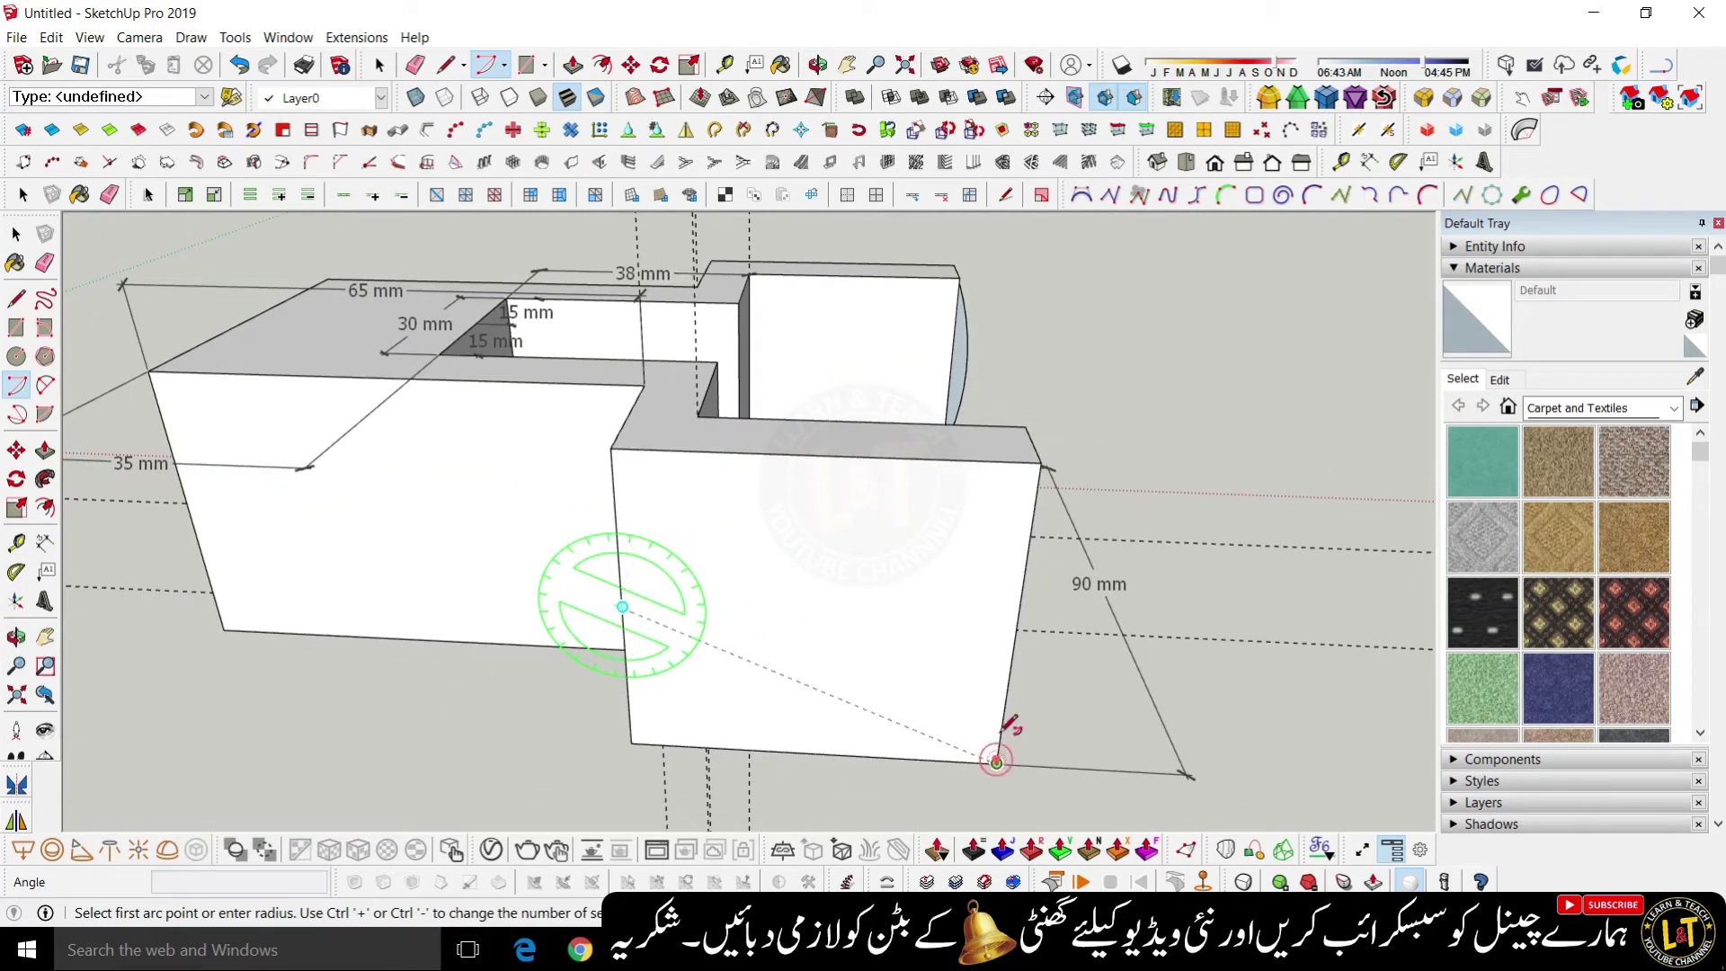
key(Escape)
- Extrude the arc segments on both arms 10 mm inward to round the full thickness of the arm ends
scroll(908, 629, down, 2)
middle_drag(899, 629, 656, 683)
key(p)
scroll(1051, 539, up, 2)
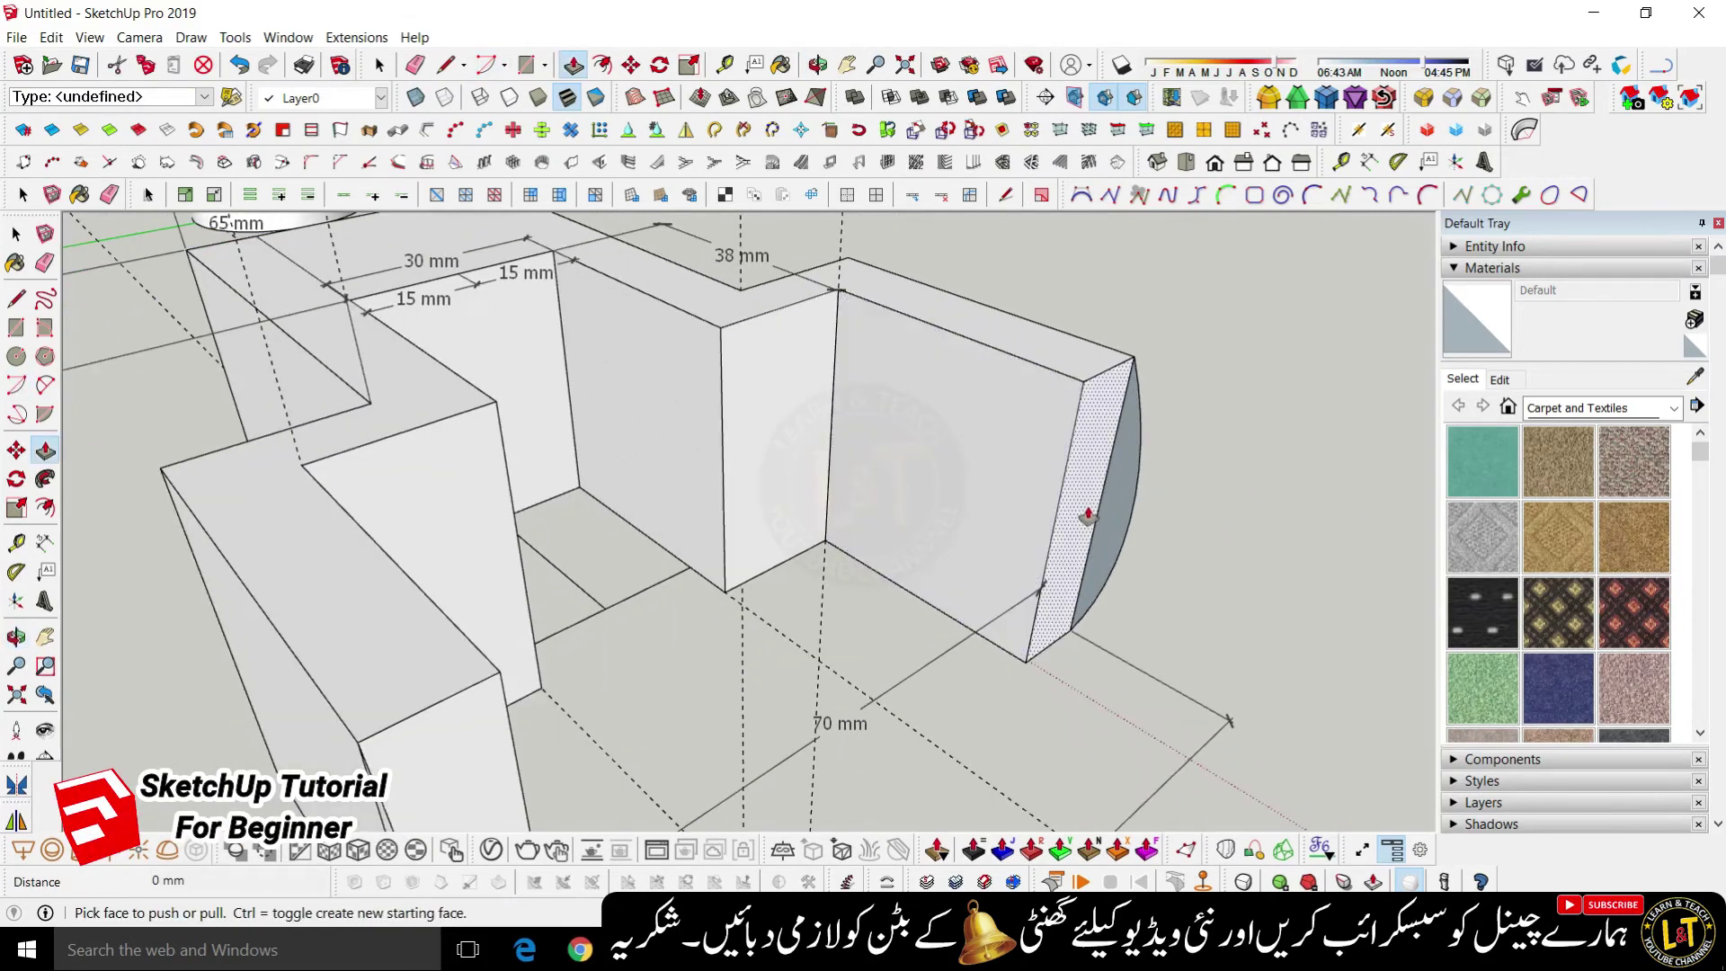
click(1108, 526)
click(1055, 526)
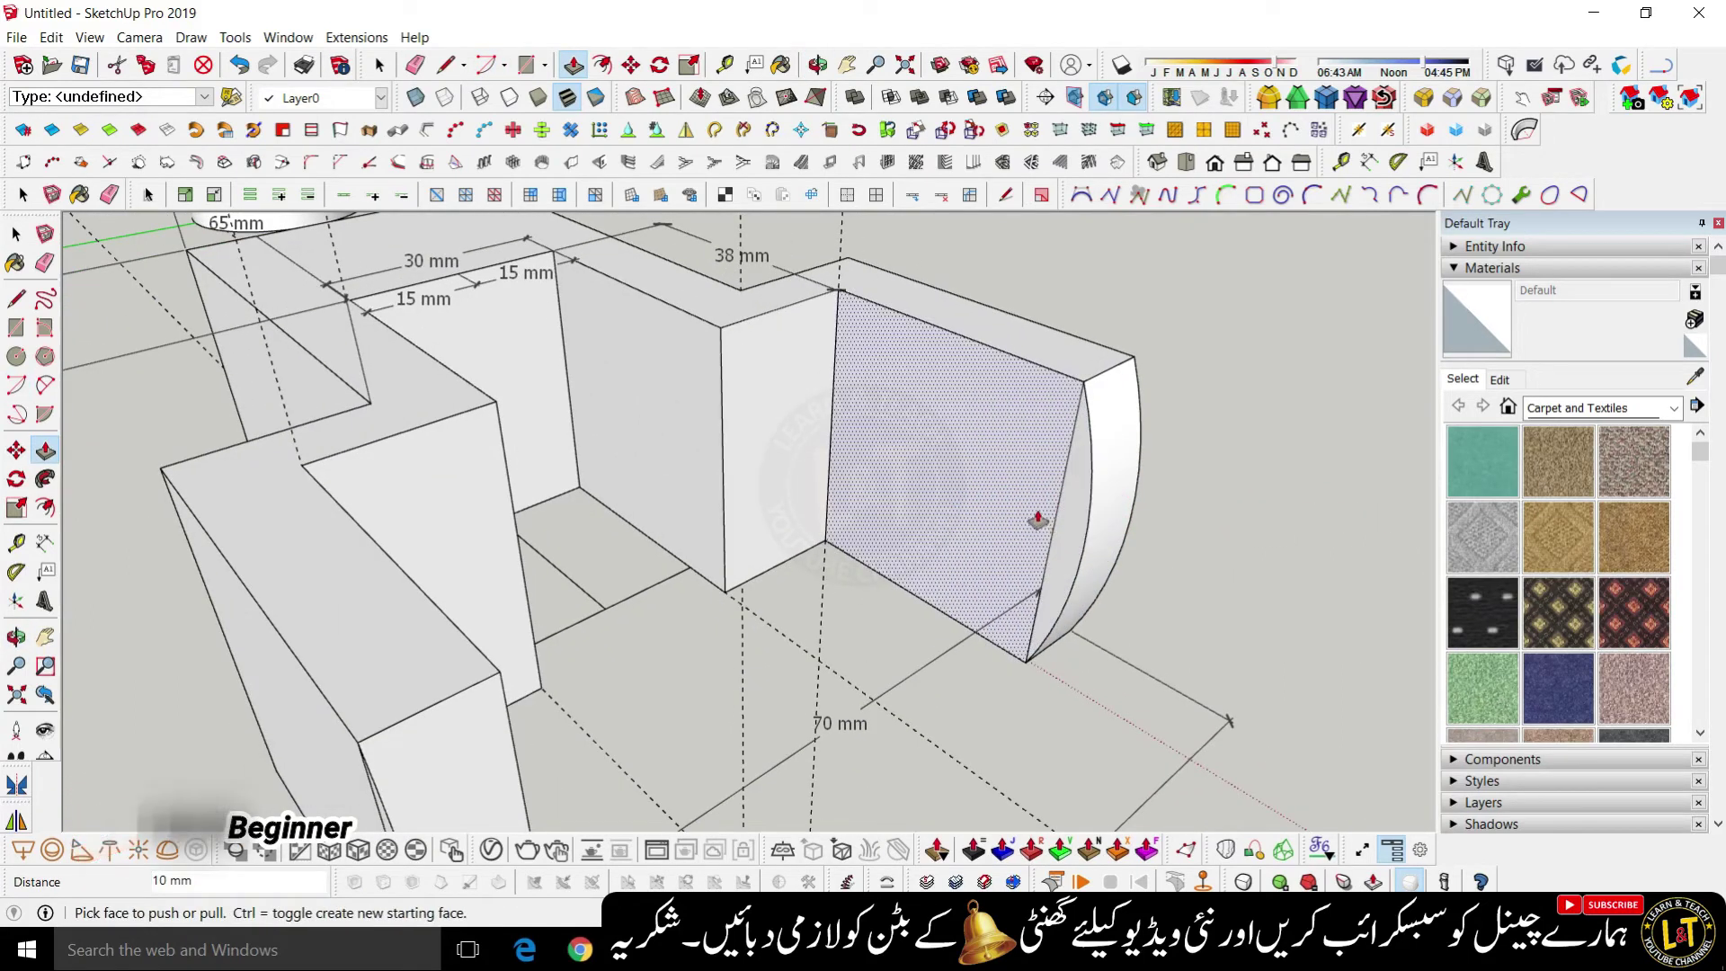
scroll(1037, 508, down, 3)
middle_drag(998, 604, 347, 590)
scroll(347, 575, up, 3)
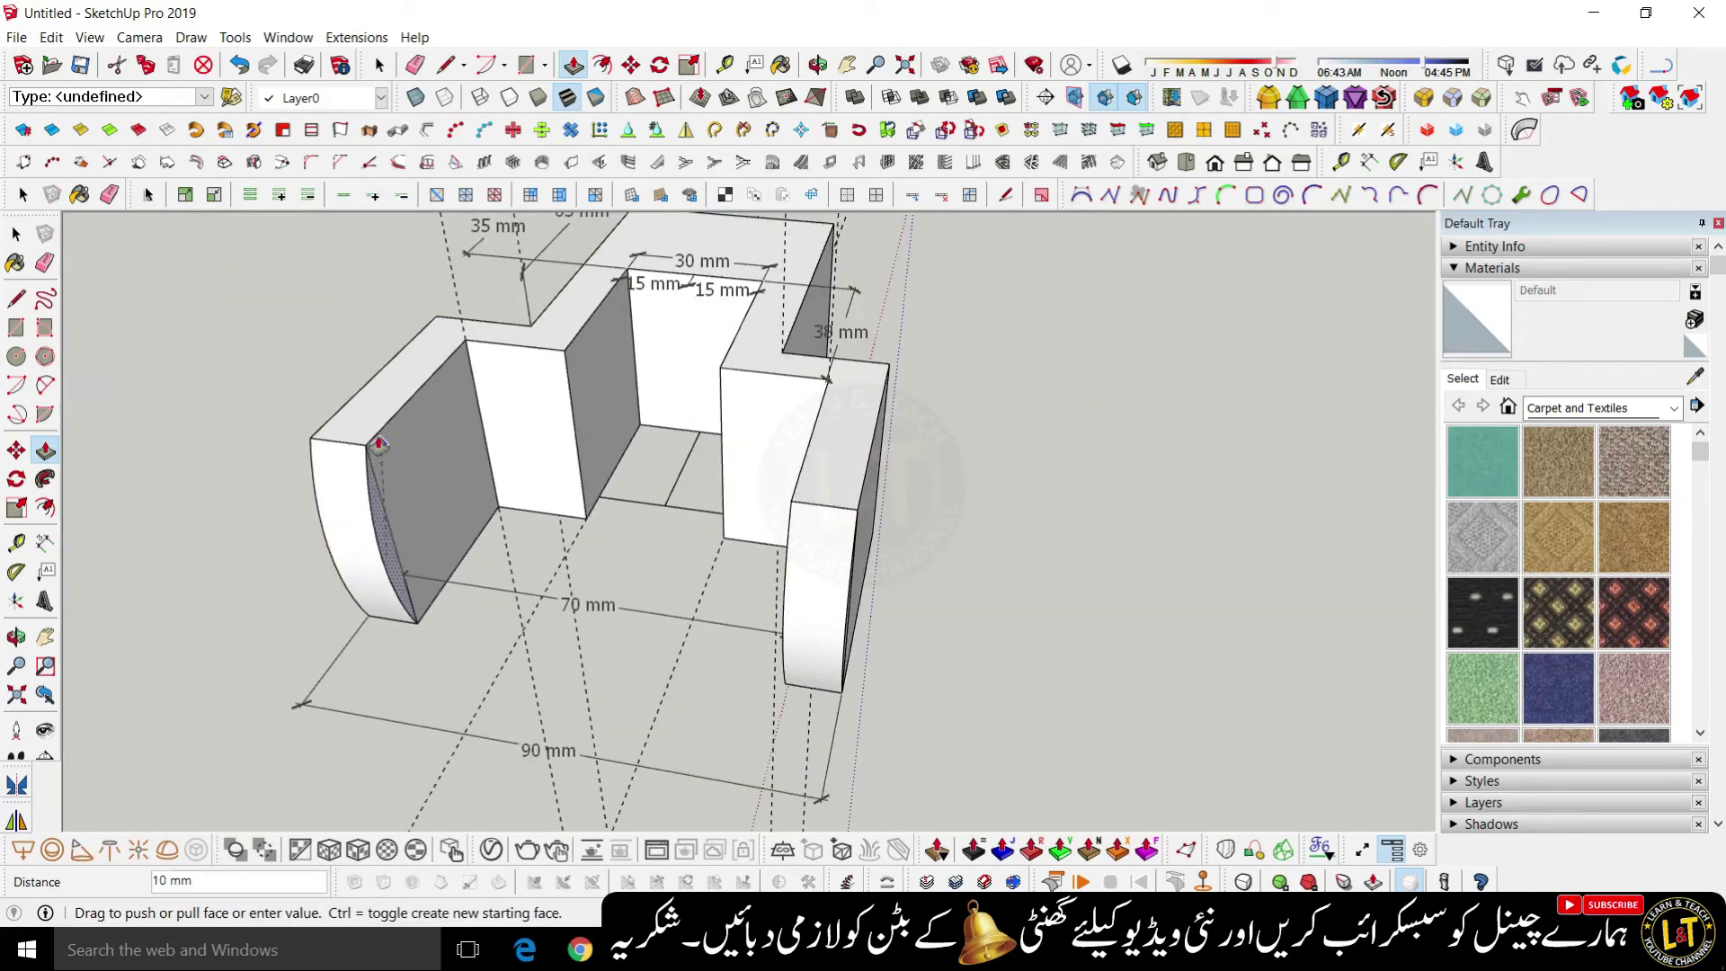
- Erase the straight seam edges between the rounded ends and the inner faces of both arms
key(e)
scroll(404, 485, up, 3)
click(397, 501)
scroll(1155, 654, up, 5)
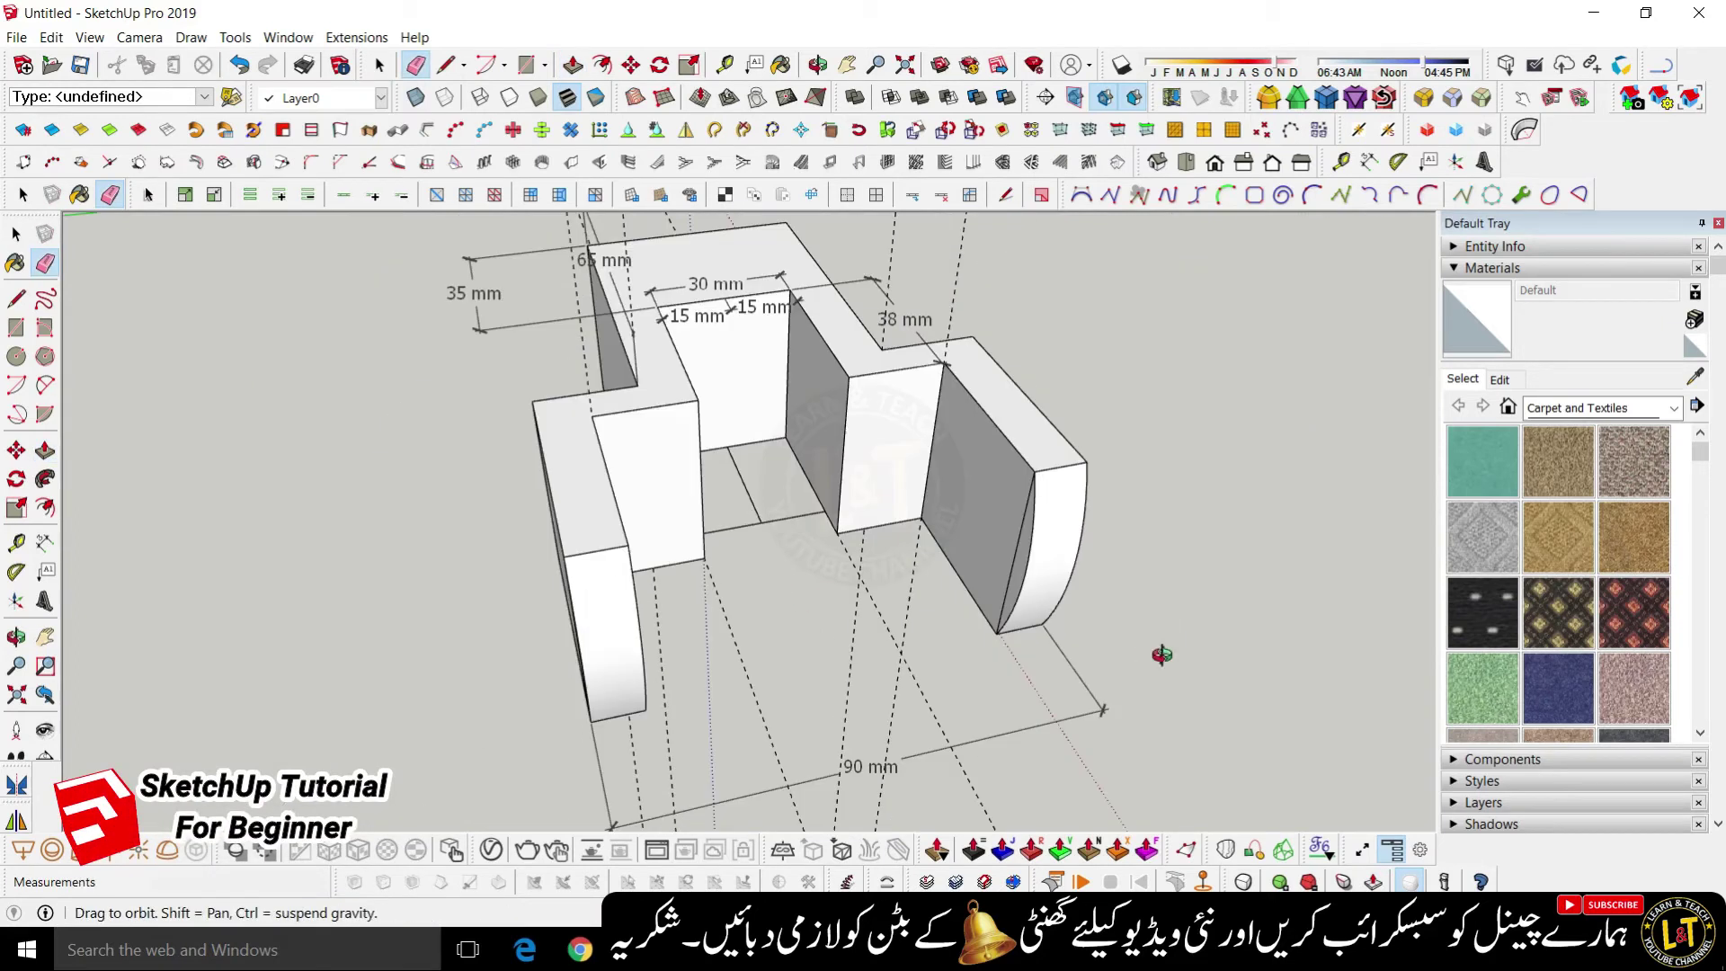
scroll(1013, 498, down, 3)
mouse_move(1005, 488)
middle_down()
mouse_move(832, 563)
mouse_move(713, 510)
middle_up()
scroll(712, 510, down, 3)
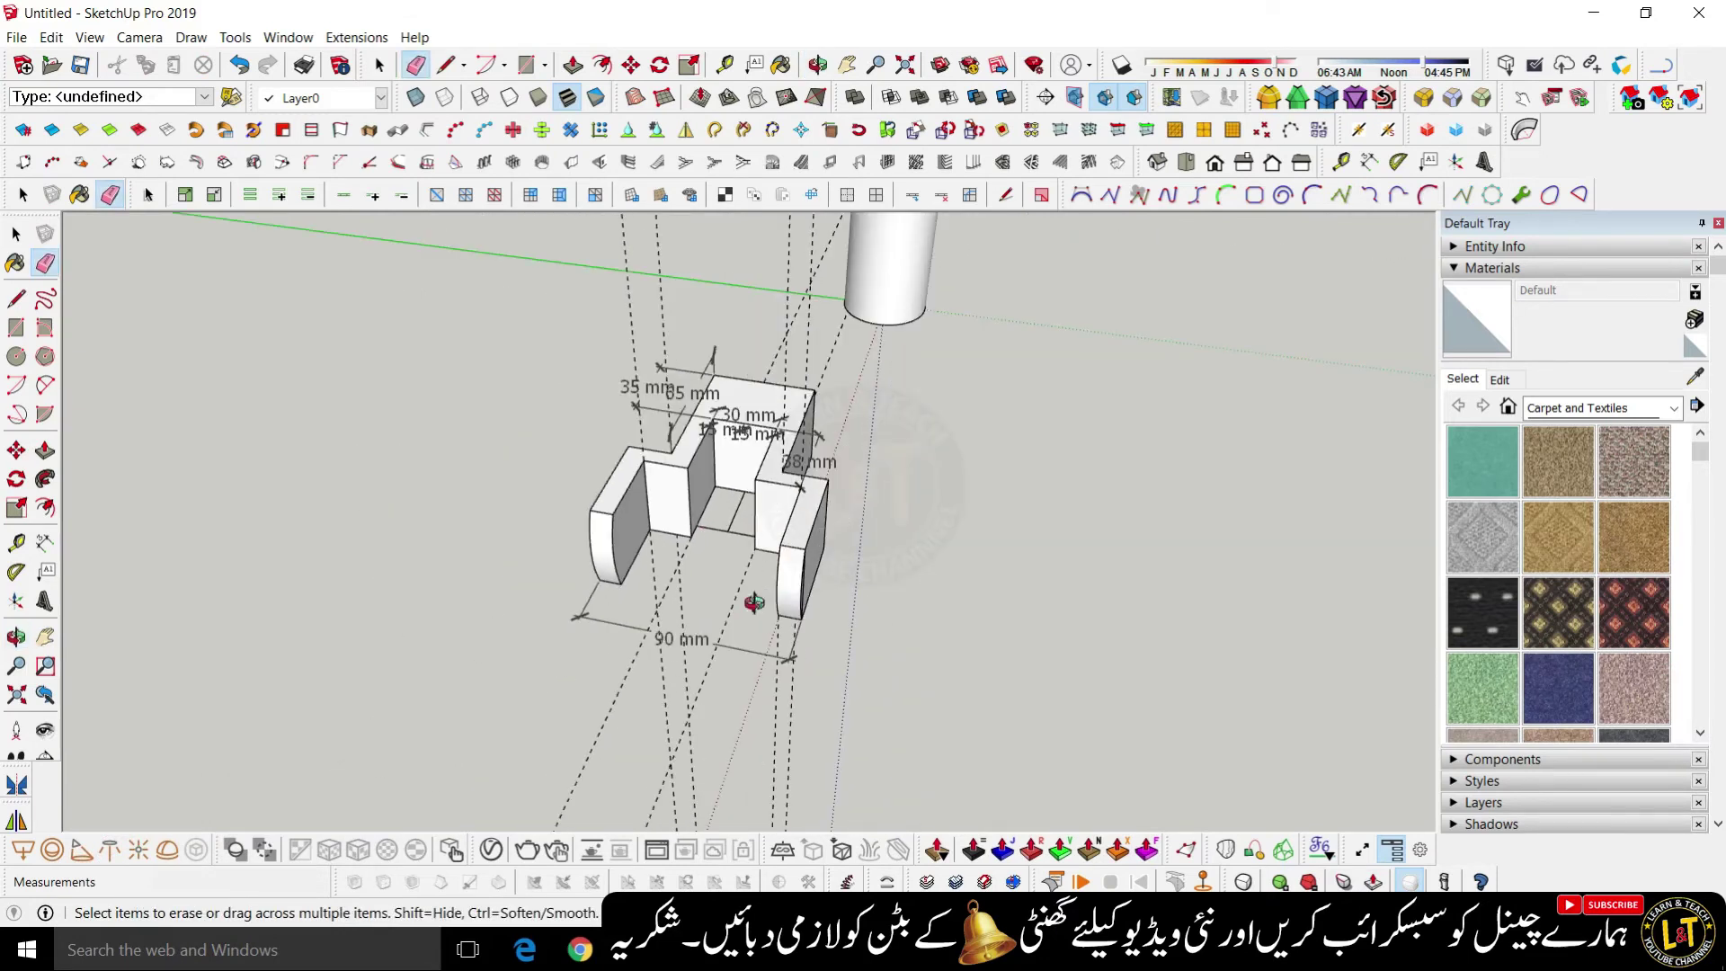
- Erase the straight seam edges between the rounded ends and the outer faces of both arms
middle_drag(763, 600, 444, 558)
scroll(582, 495, up, 3)
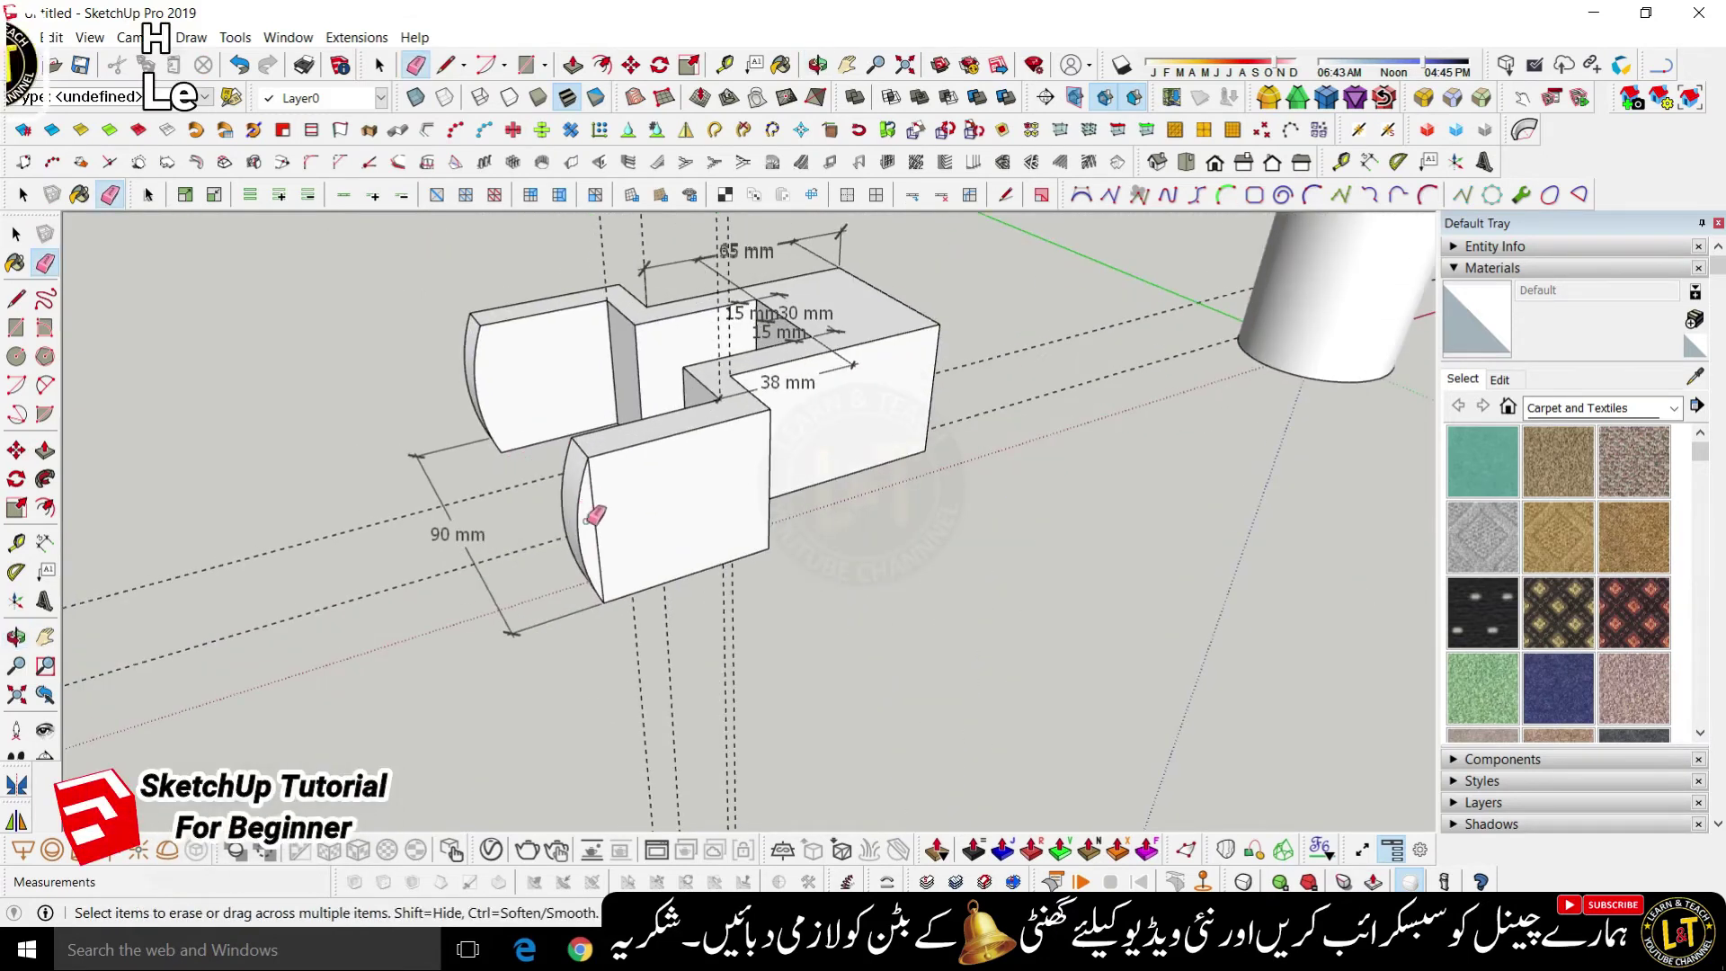
mouse_move(416, 511)
middle_down()
mouse_move(1091, 504)
mouse_move(1021, 470)
middle_up()
scroll(882, 435, up, 3)
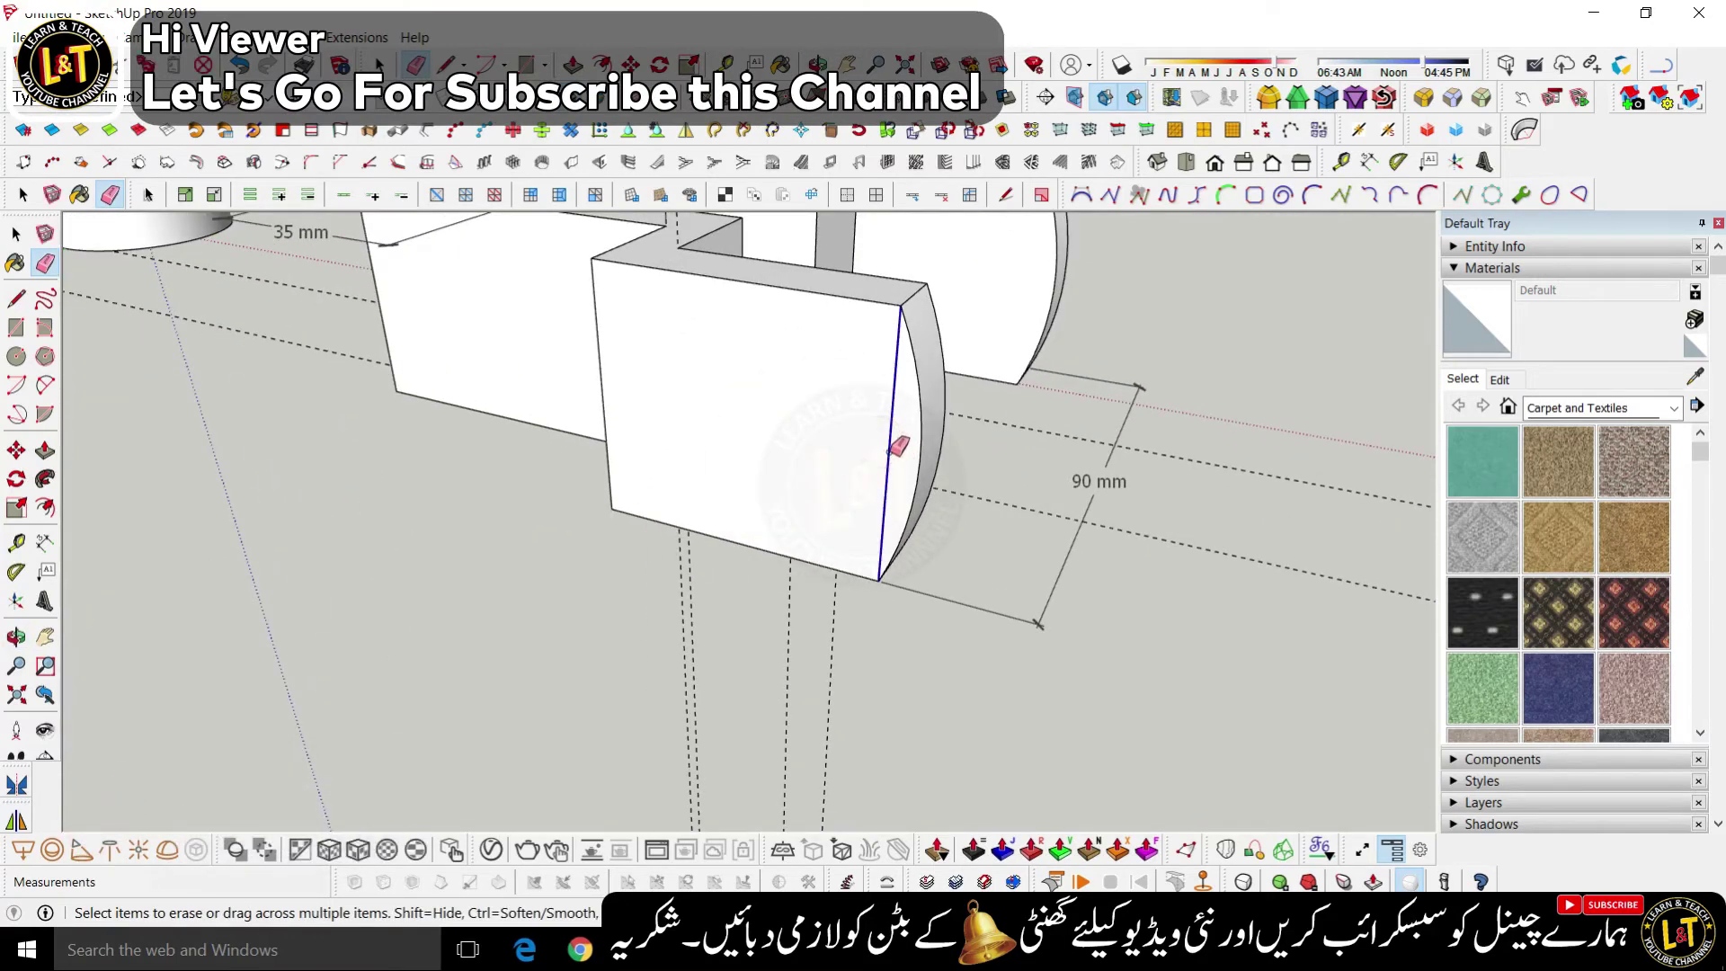
scroll(863, 463, down, 3)
middle_drag(827, 481, 204, 570)
scroll(355, 241, up, 3)
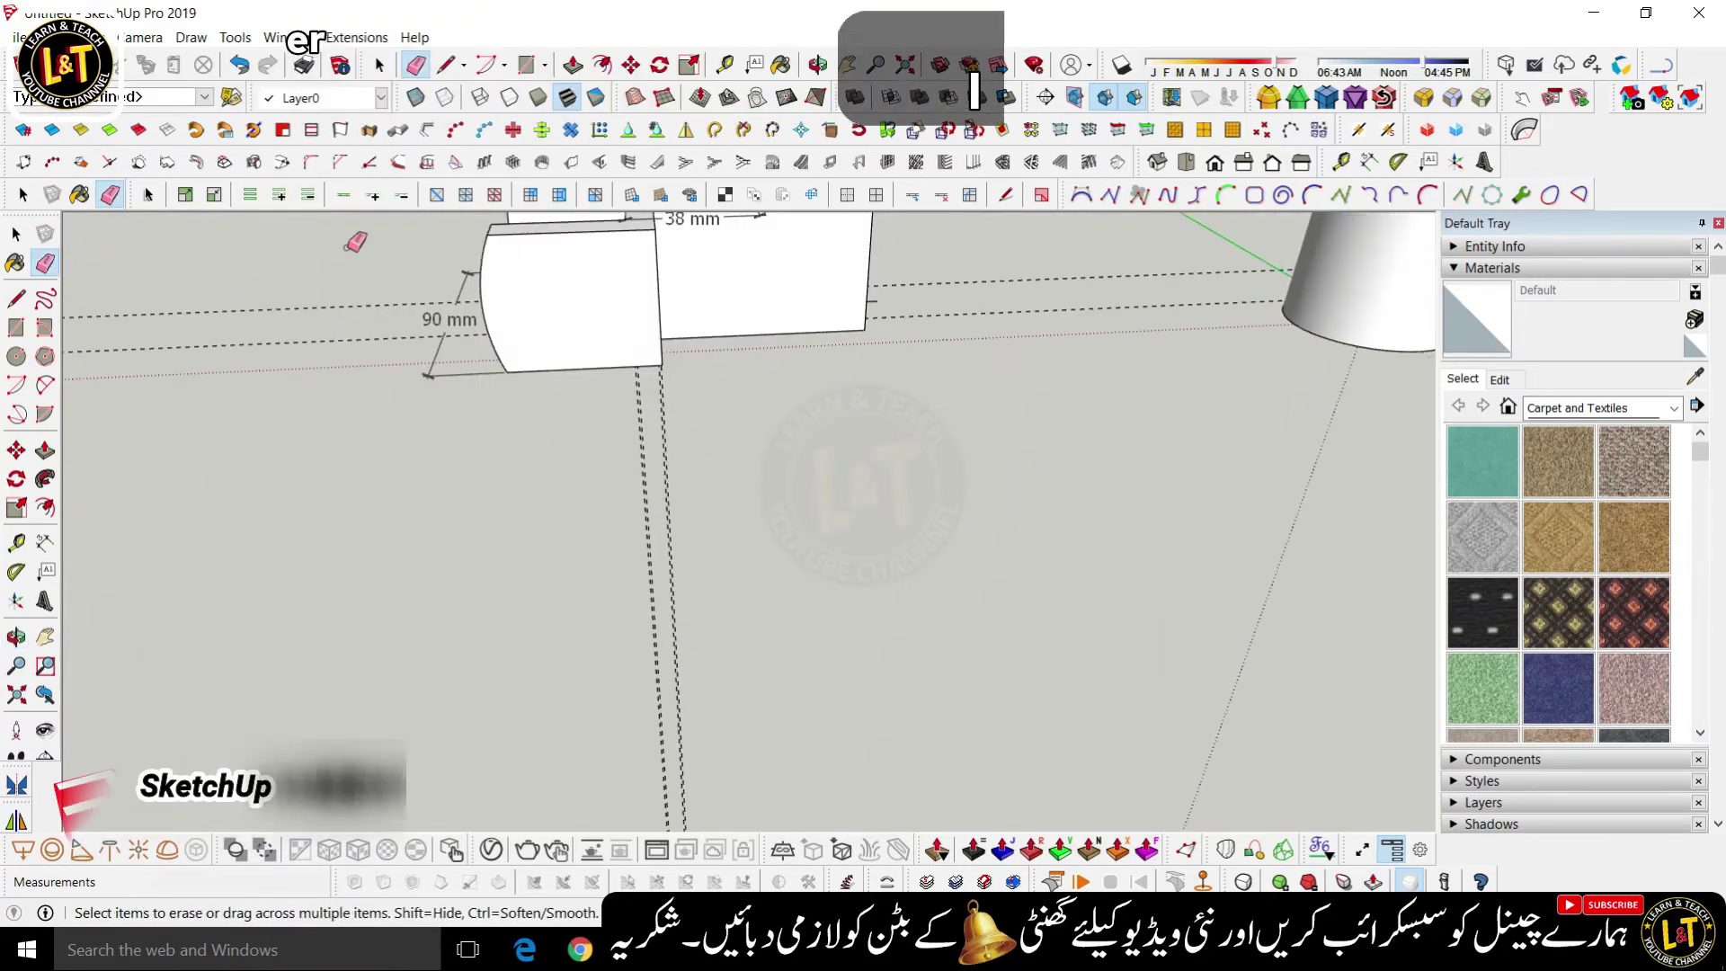
- Examine the near lug's hole position and length dimensions on the reference drawing and compare them with the modeled arm
scroll(346, 247, up, 2)
scroll(573, 685, down, 1)
scroll(635, 676, down, 2)
scroll(600, 646, down, 2)
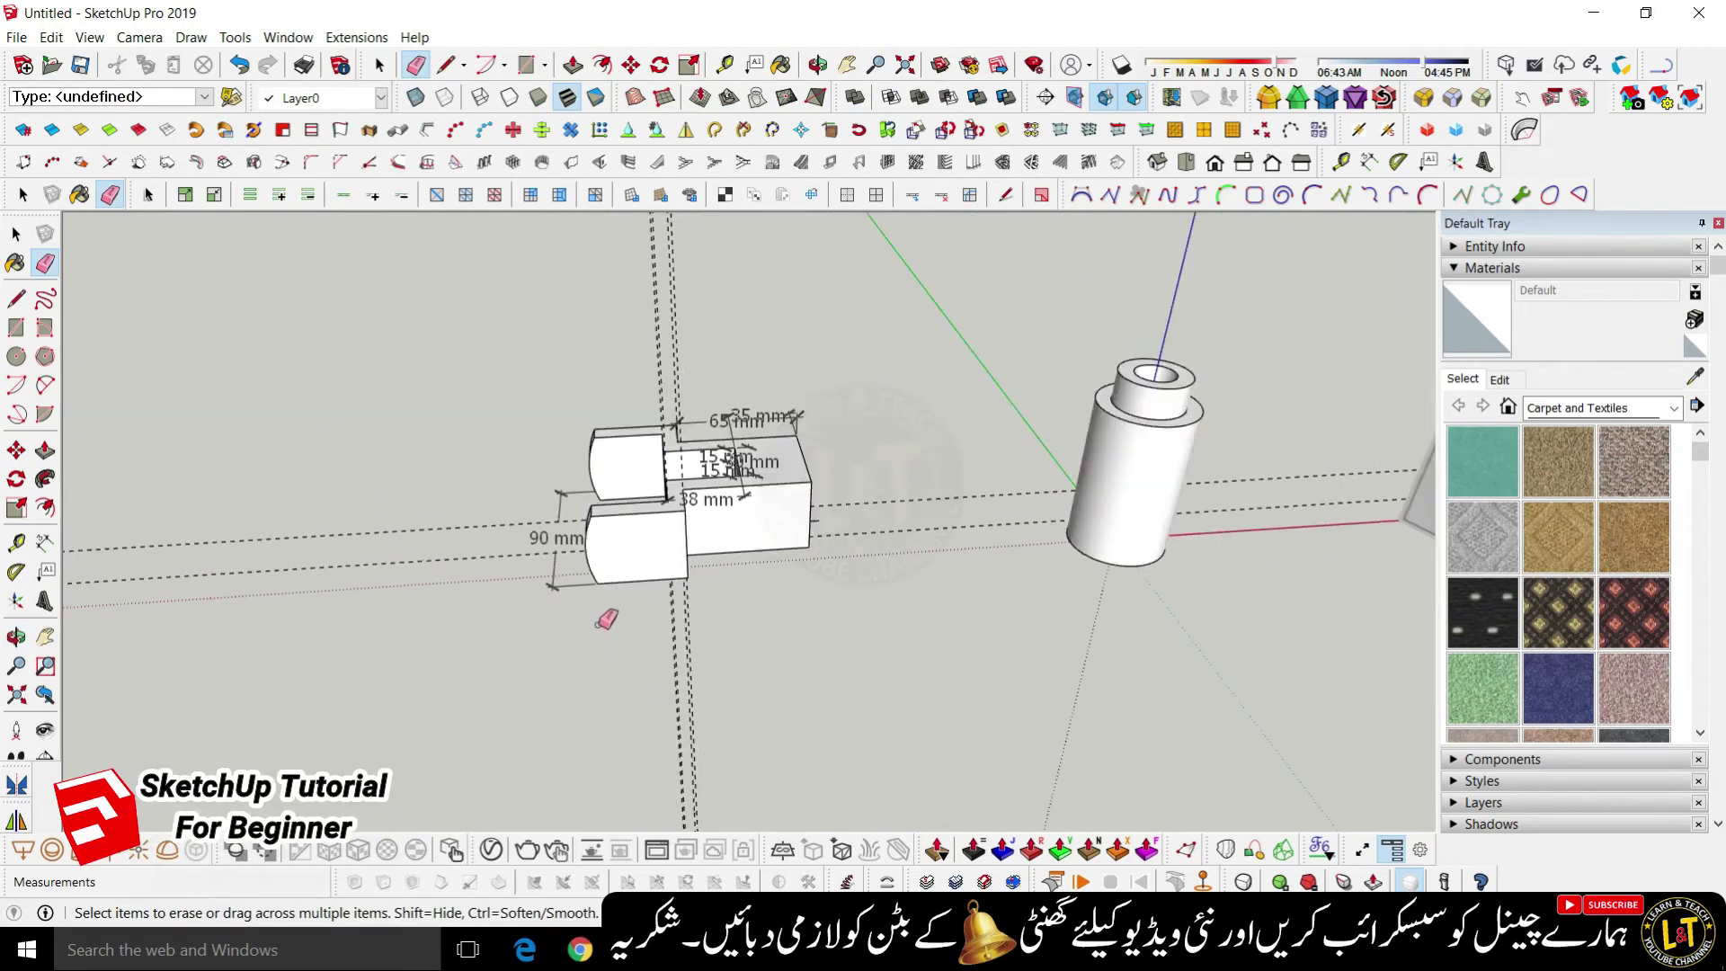
scroll(604, 620, down, 3)
scroll(1076, 562, up, 5)
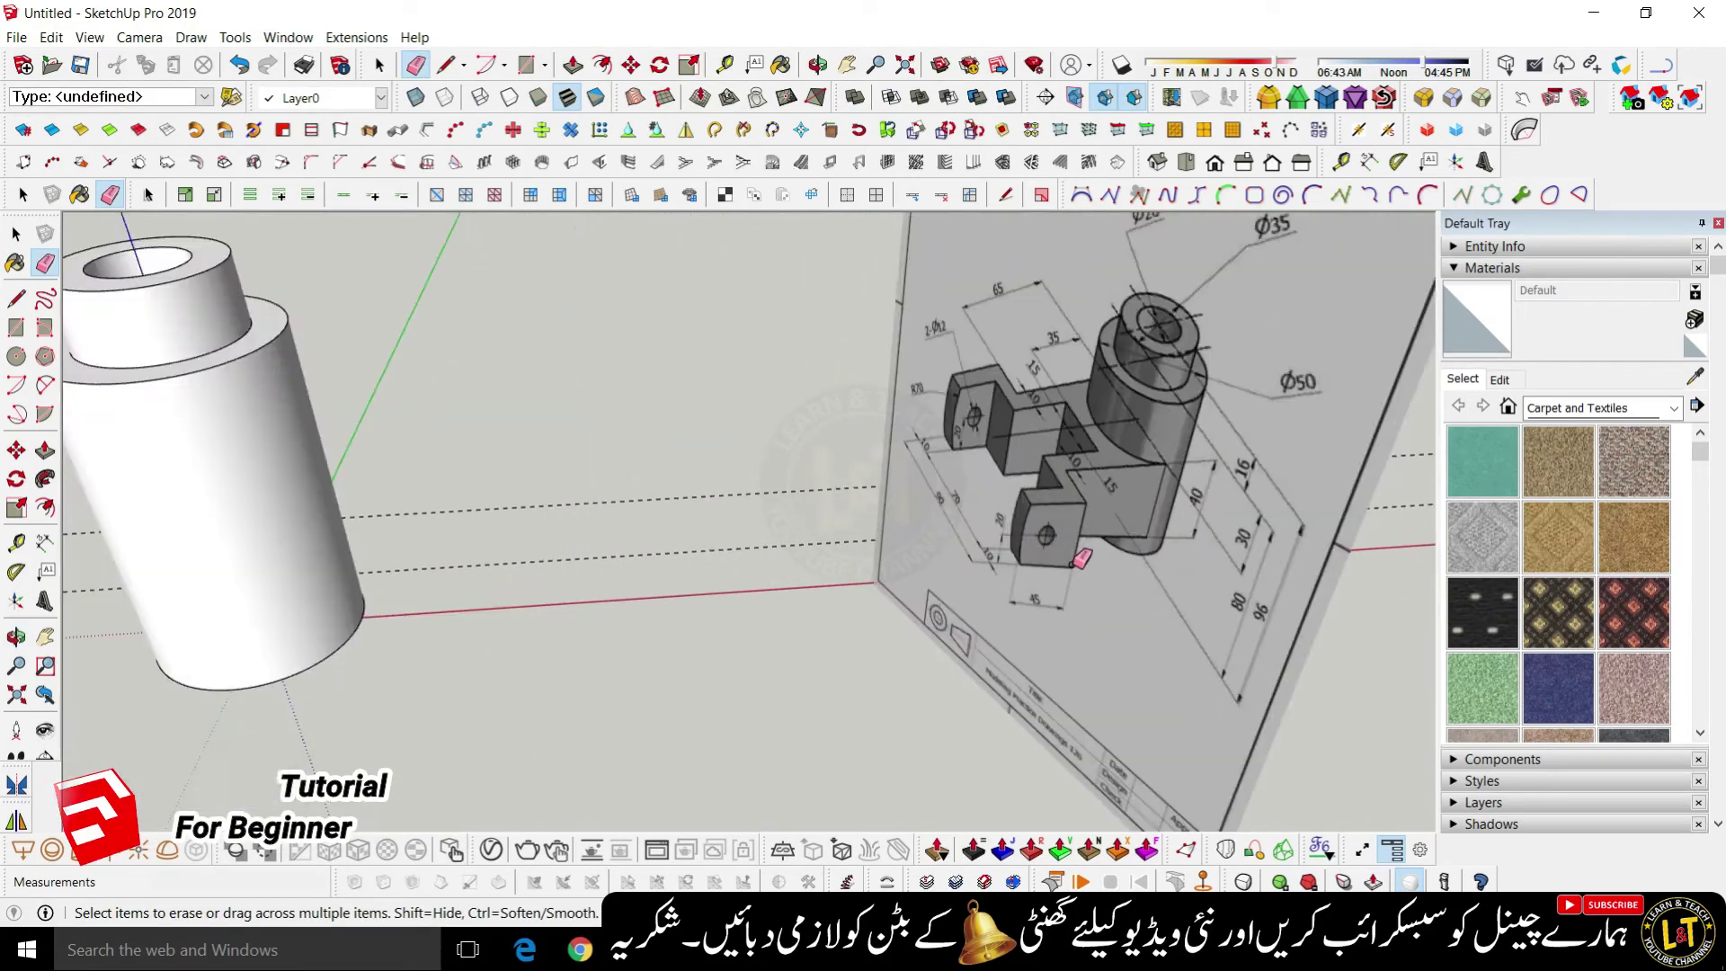
scroll(1079, 561, up, 5)
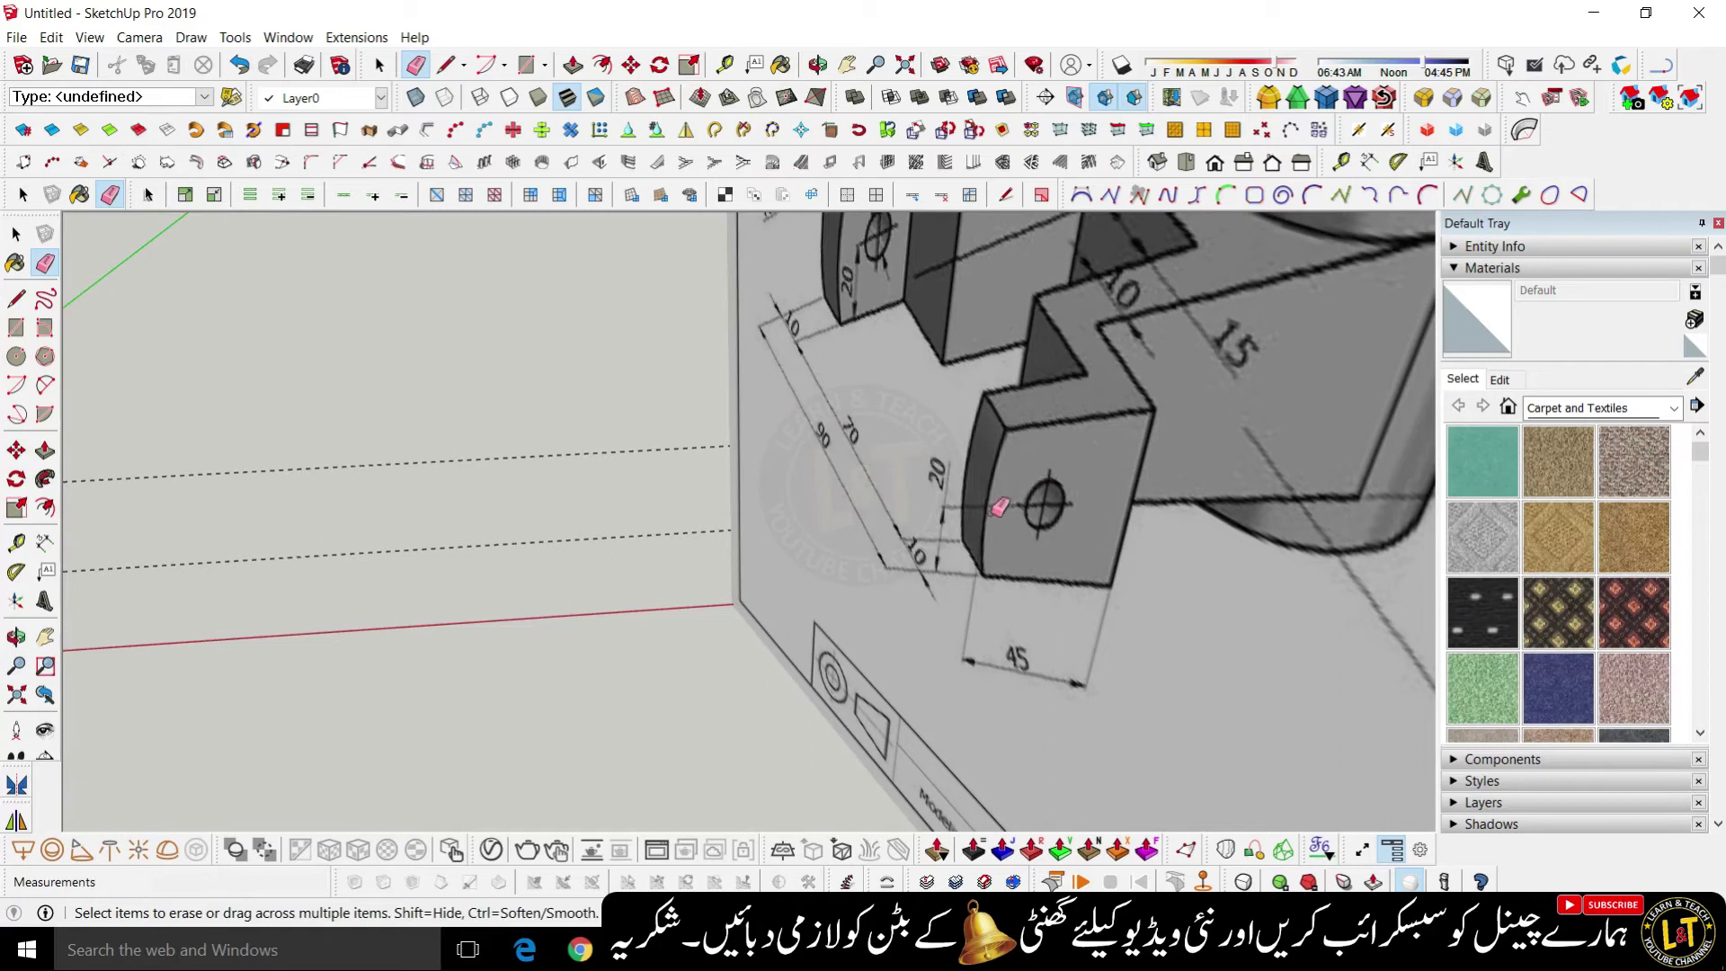
scroll(1131, 500, down, 1)
scroll(1090, 524, down, 8)
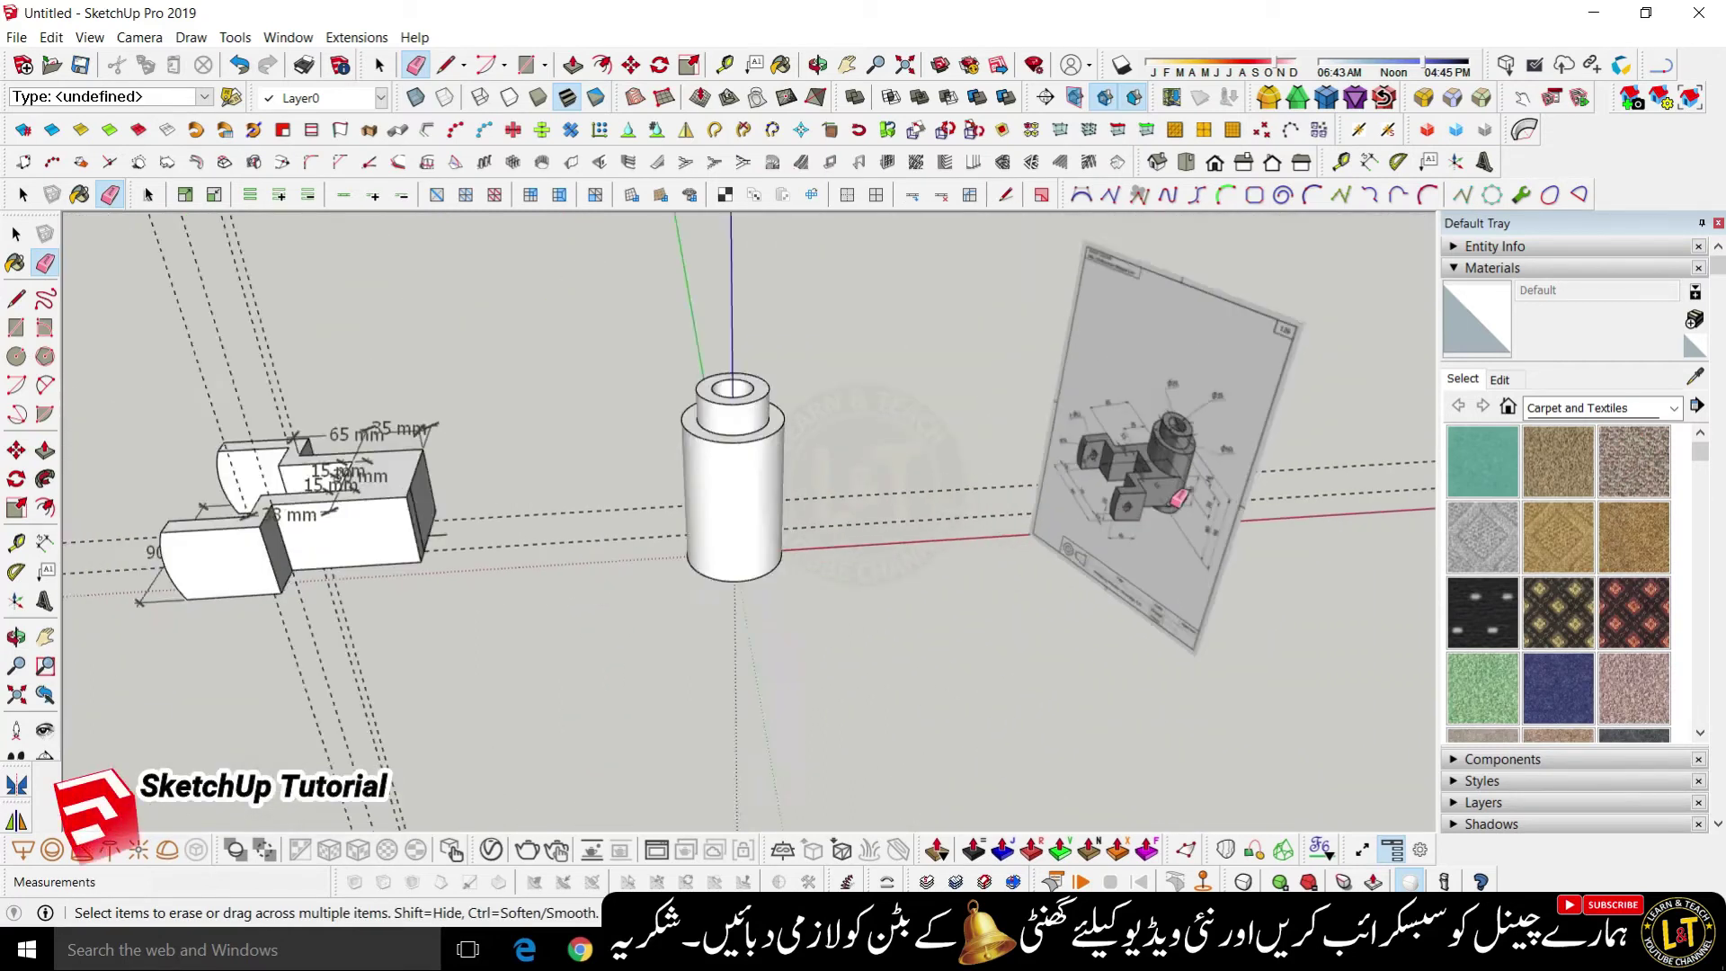
scroll(468, 553, up, 3)
scroll(467, 553, up, 5)
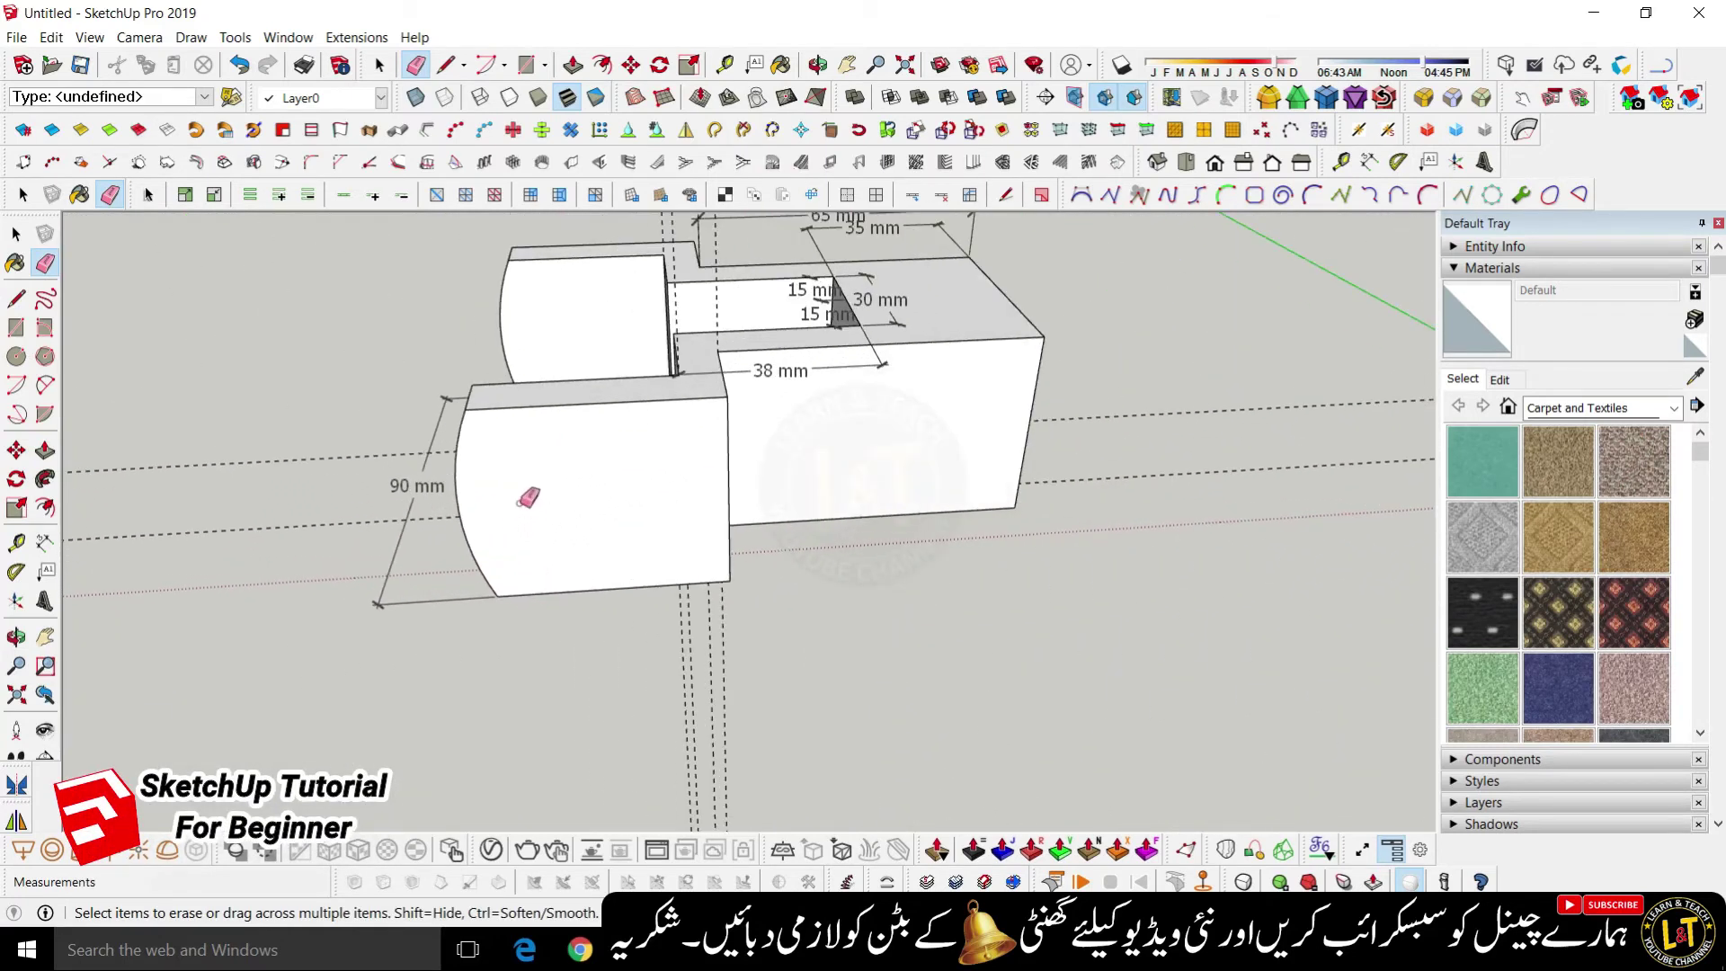
- Draw a horizontal centre line and a crossing 40 mm vertical line on the near arm's outer face
key(l)
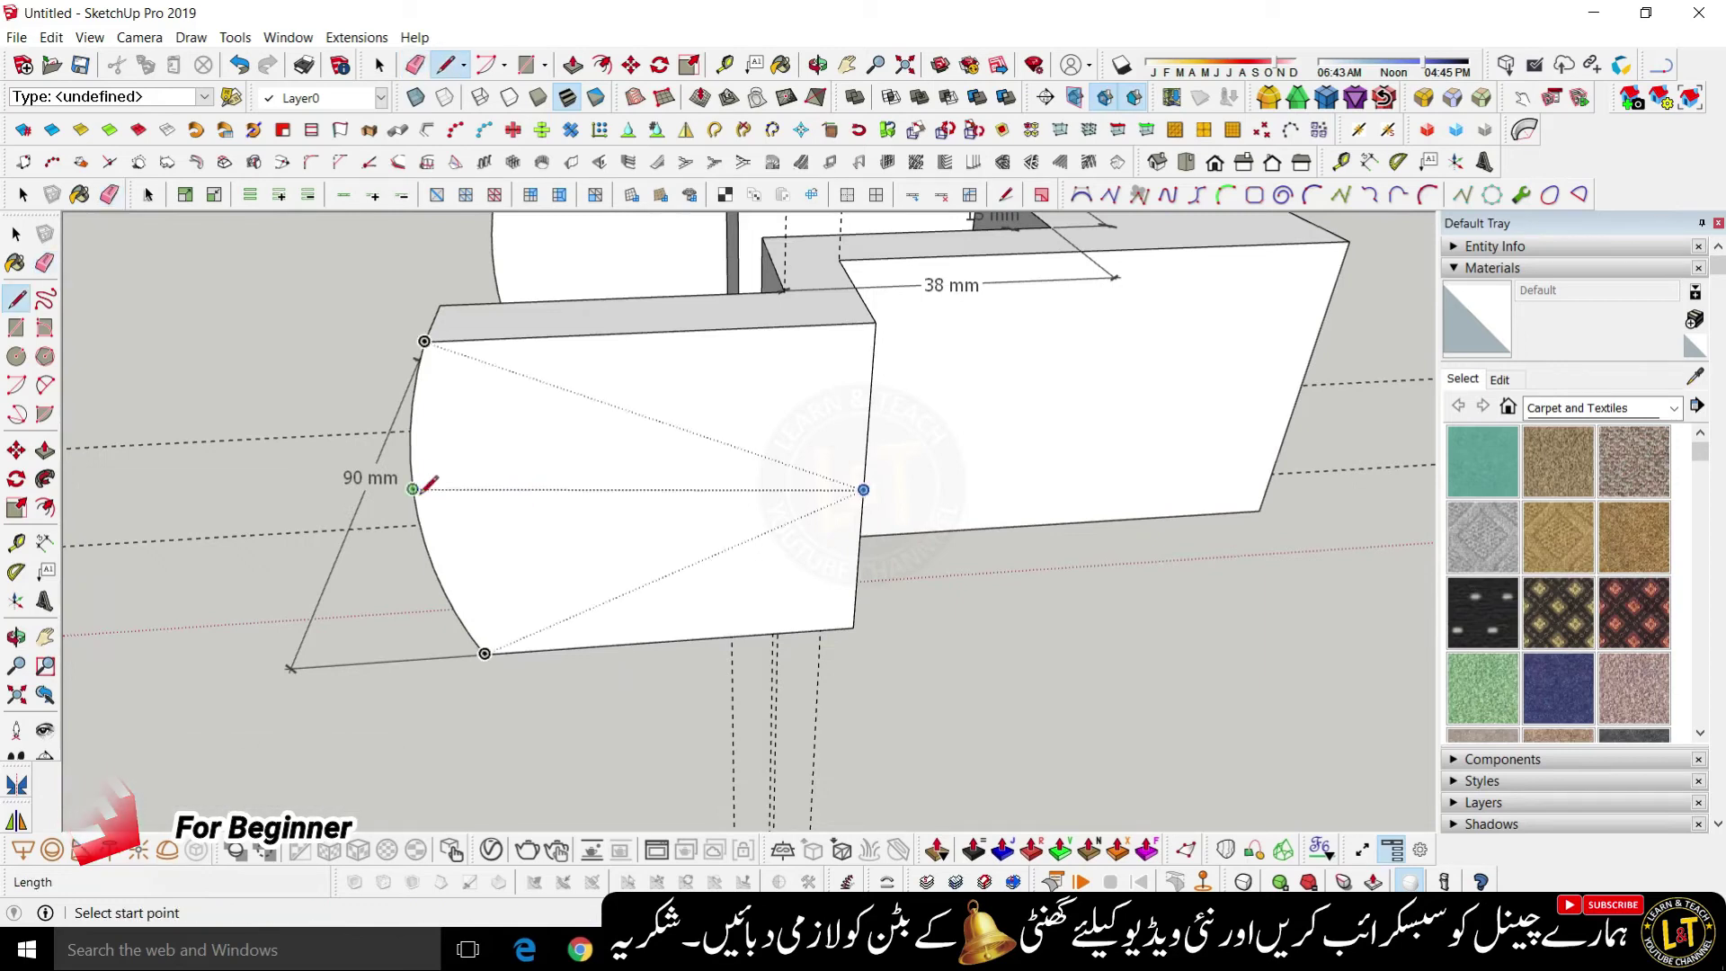
click(863, 490)
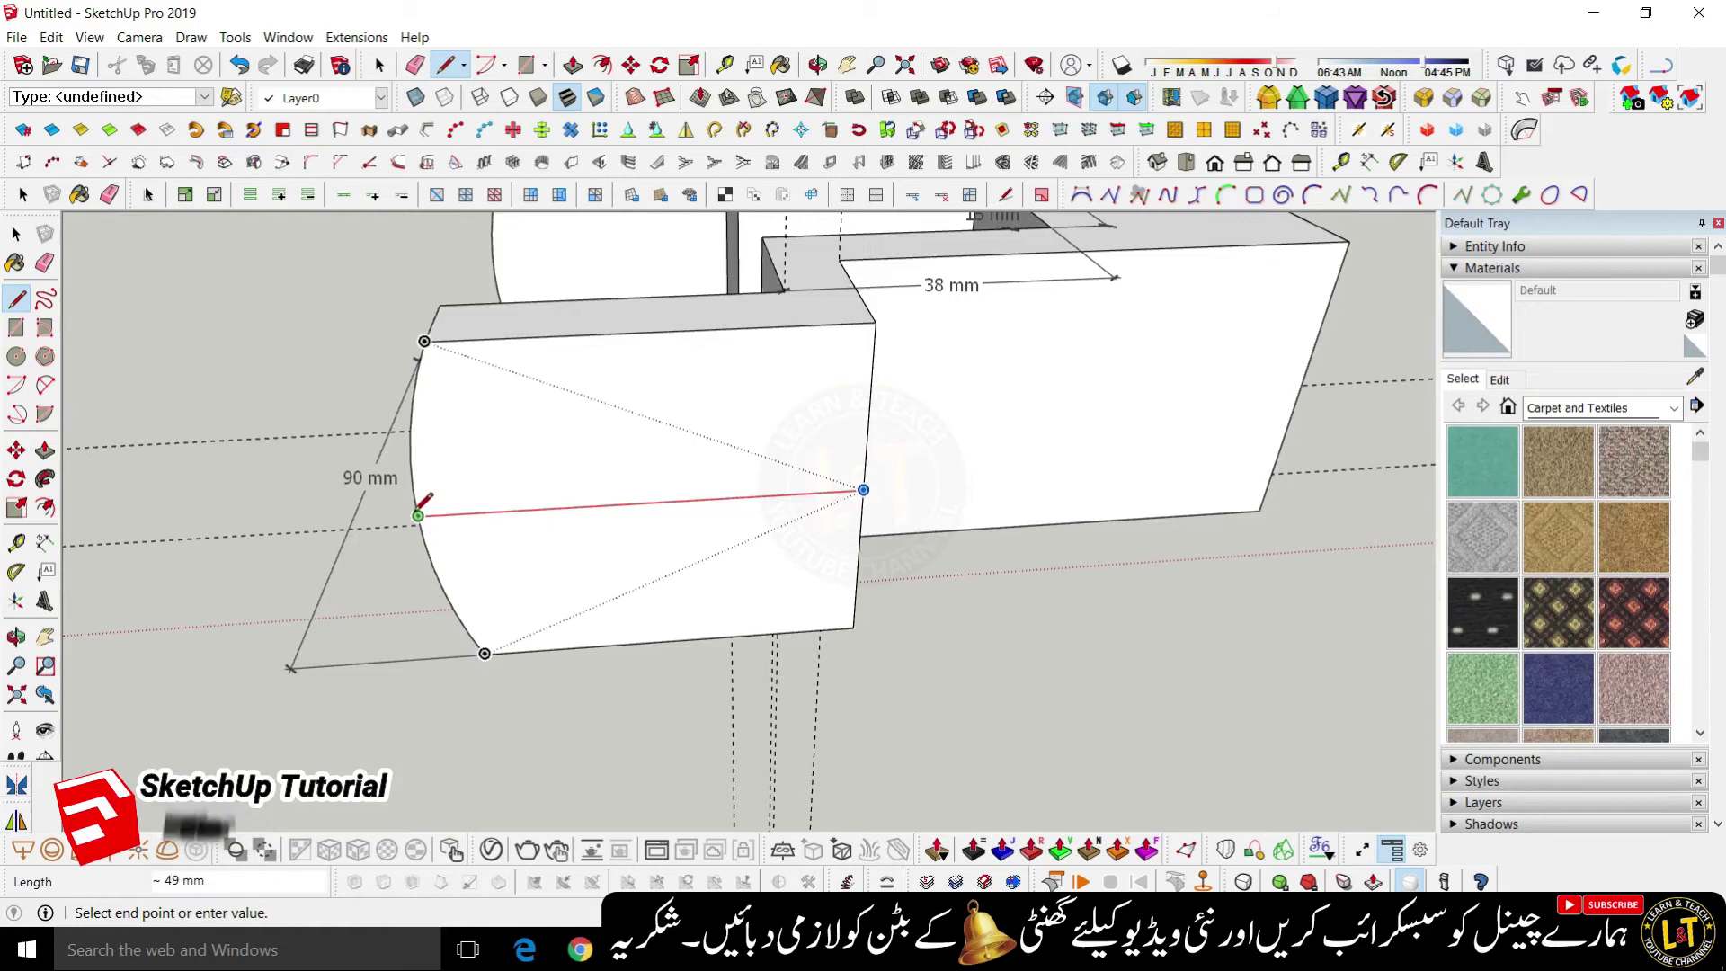
click(418, 515)
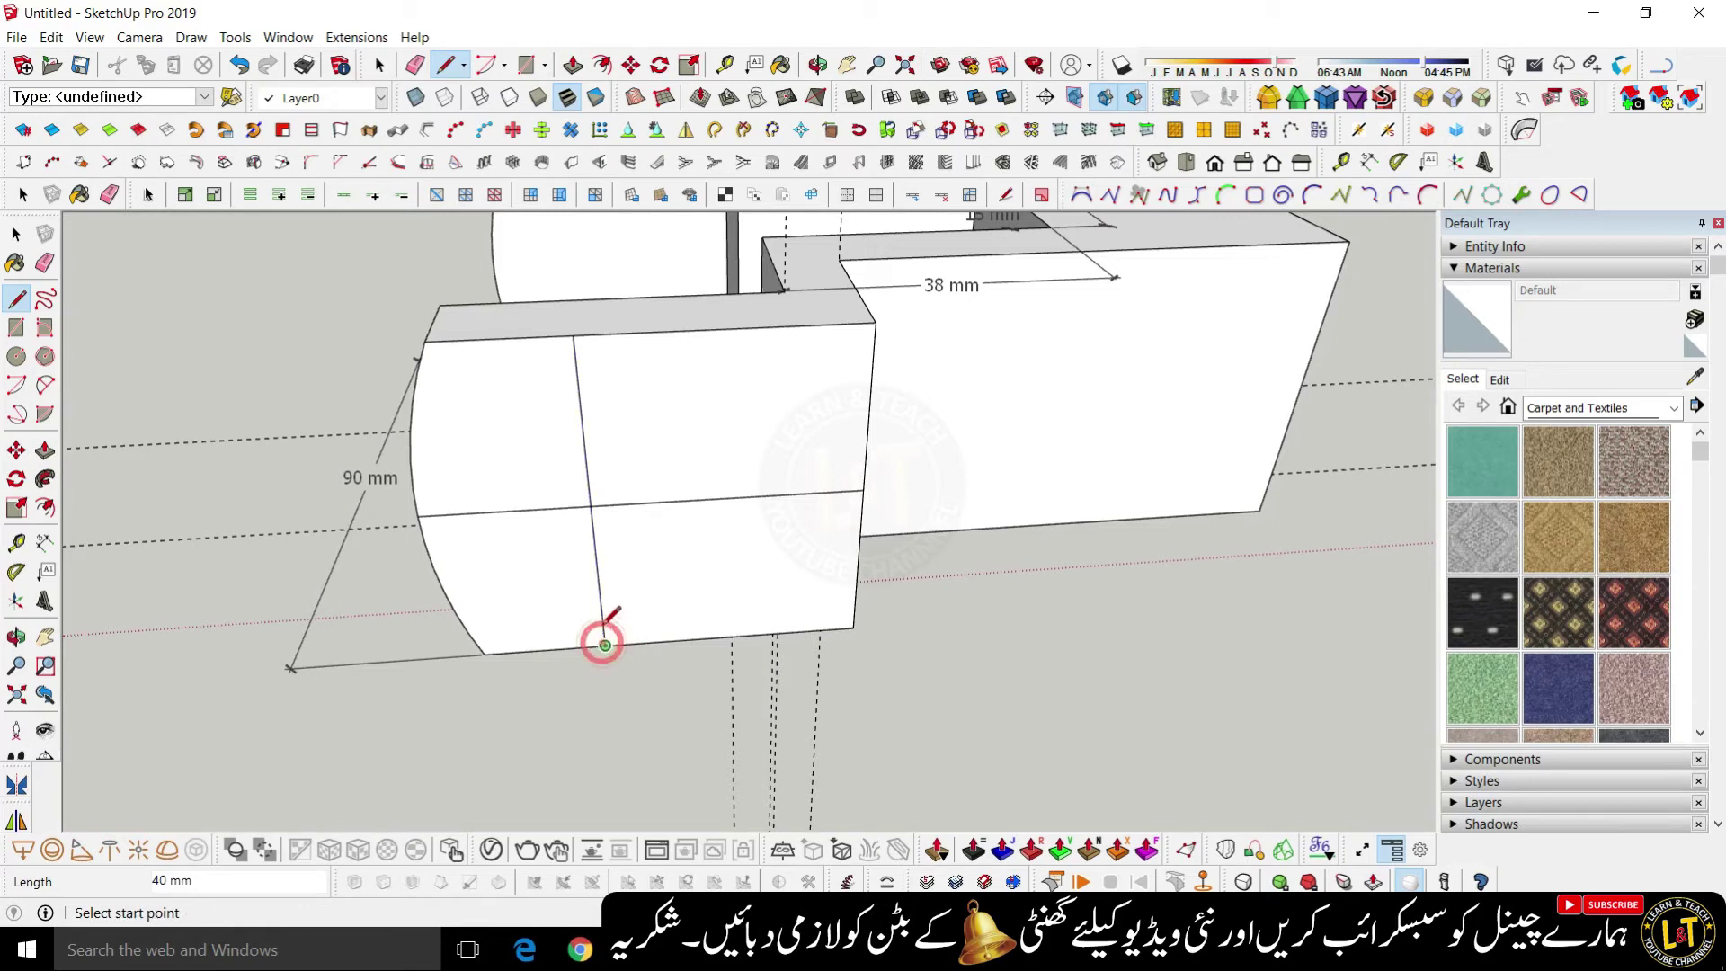
click(604, 644)
- Copy the crossing centre lines from this outer face to the matching position on the opposite arm's outer face
key(space)
click(586, 510)
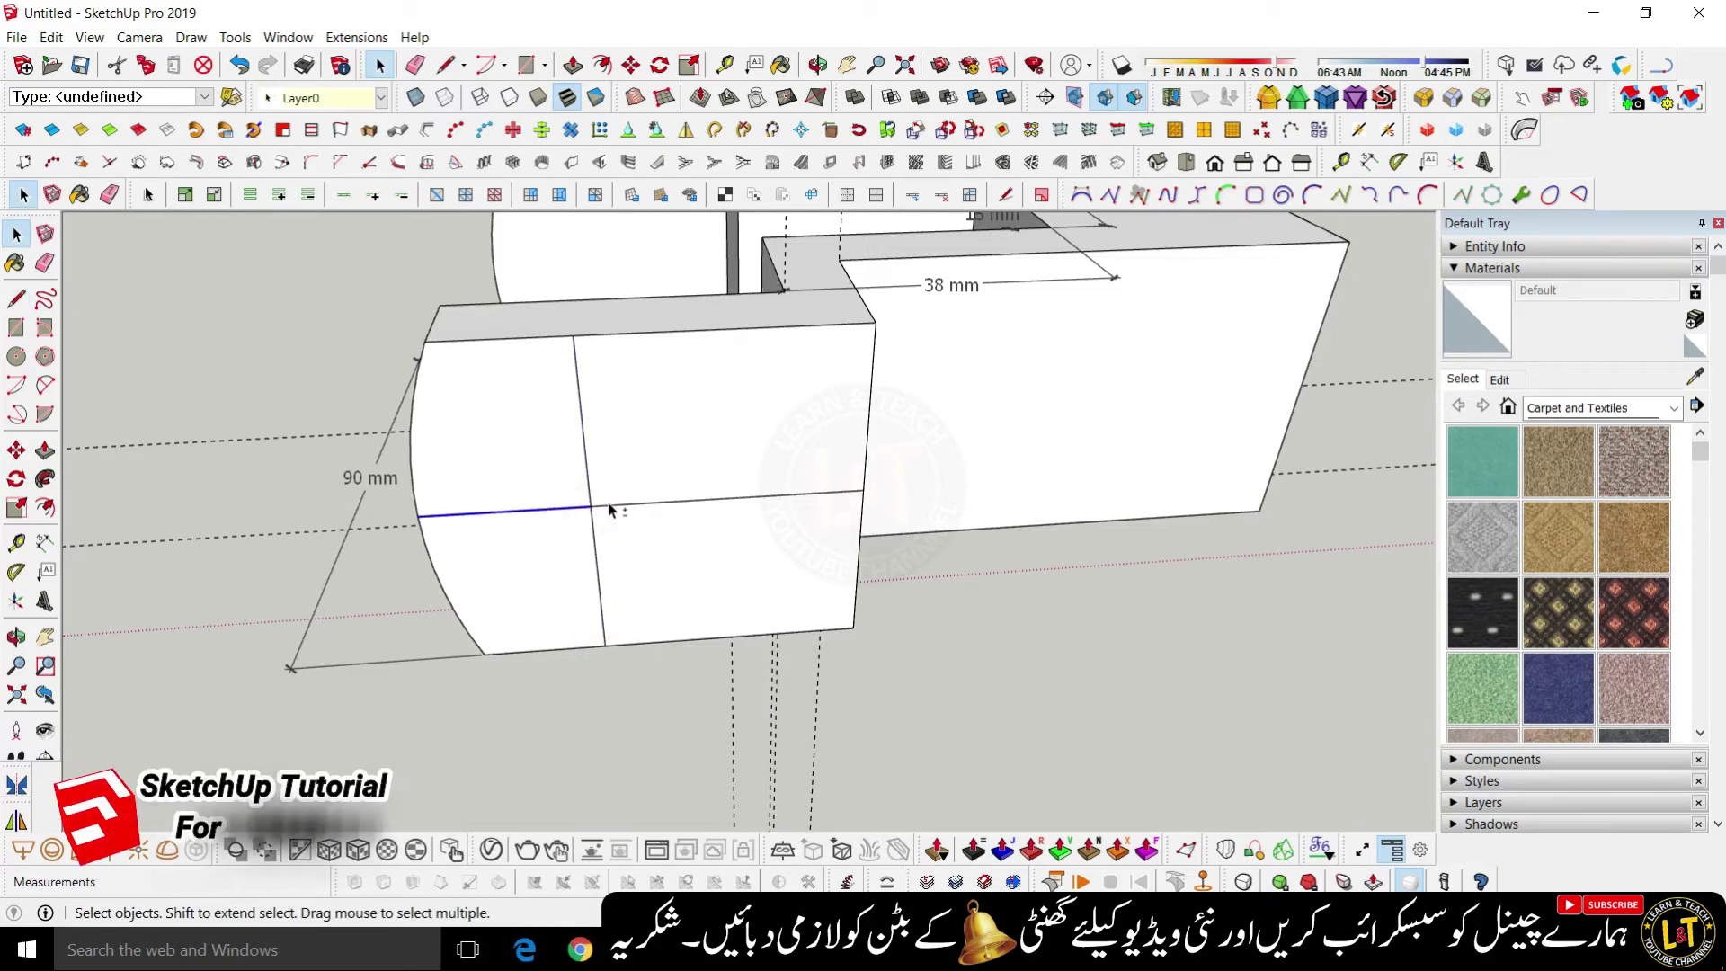
shift+click(601, 503)
click(597, 505)
shift+click(581, 511)
shift+click(576, 513)
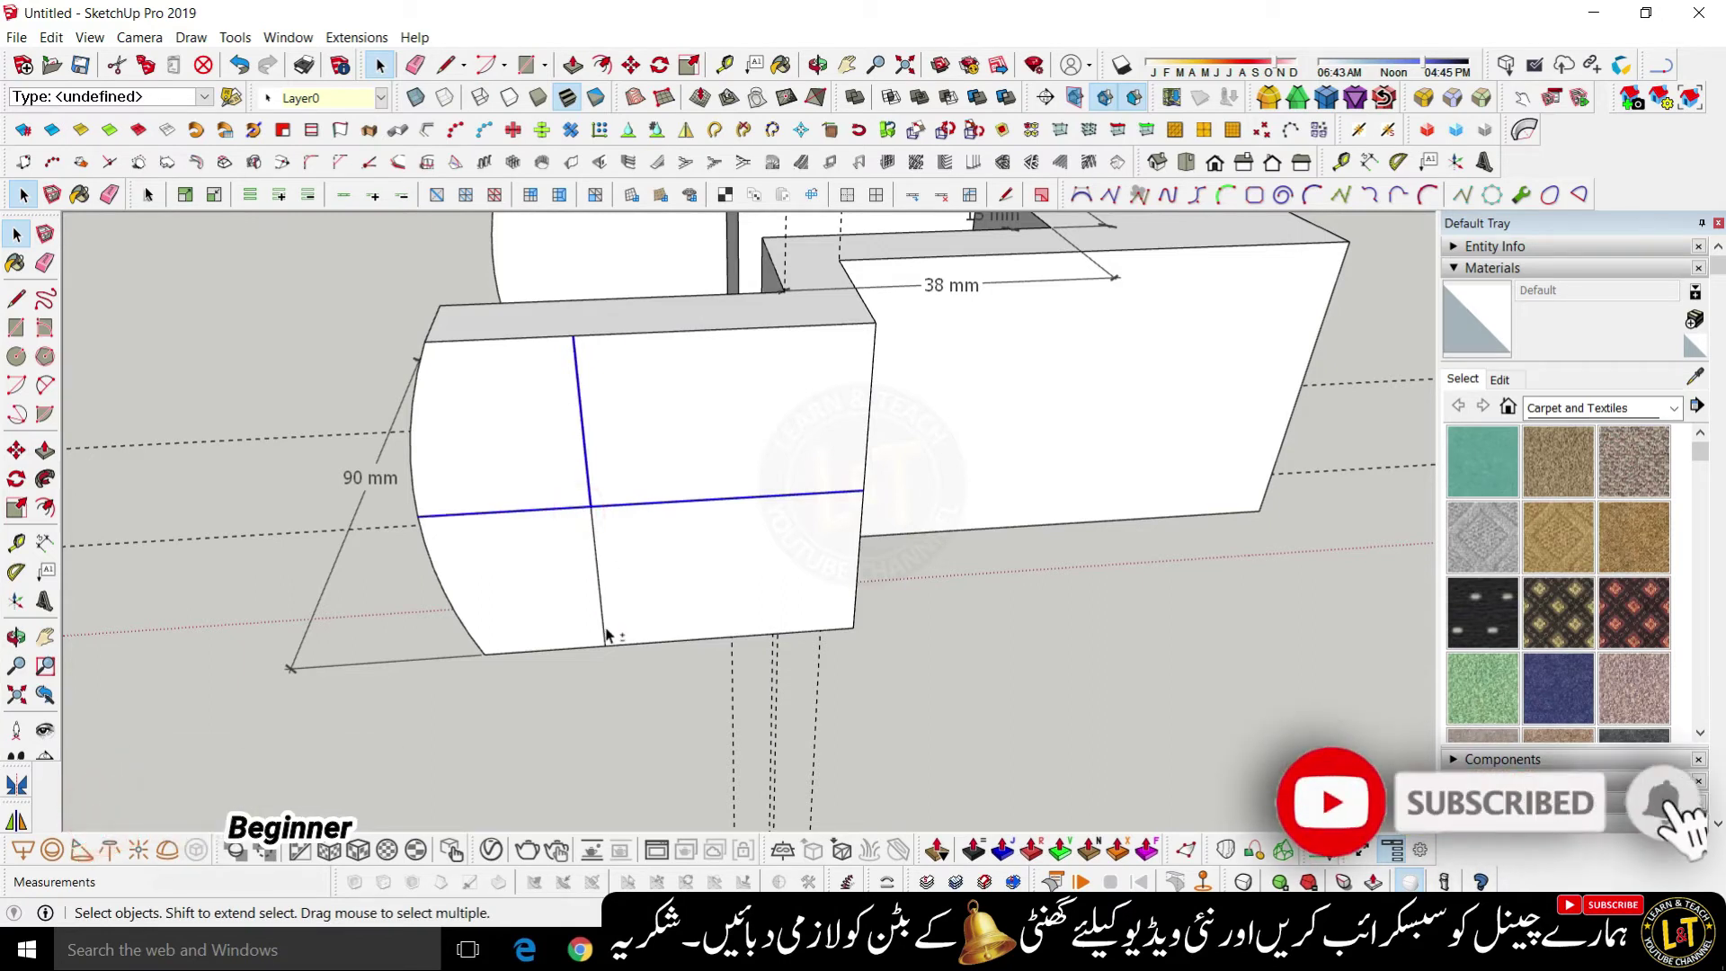
shift+click(602, 616)
key(m)
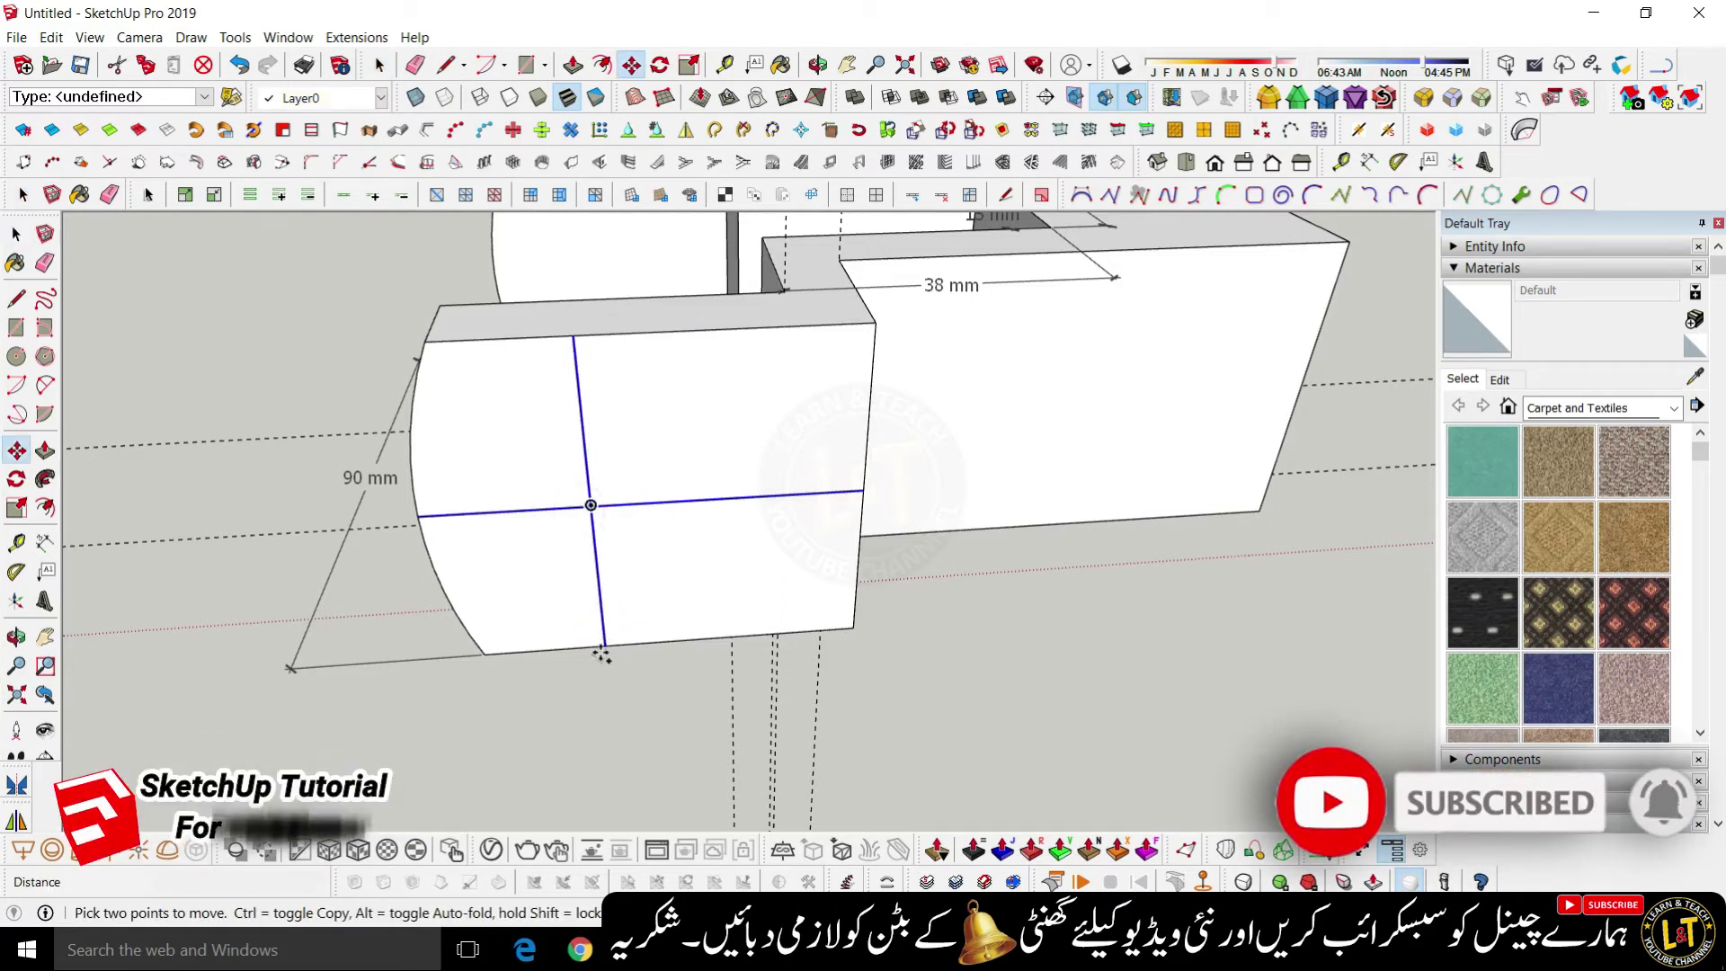
click(604, 646)
key(ctrl)
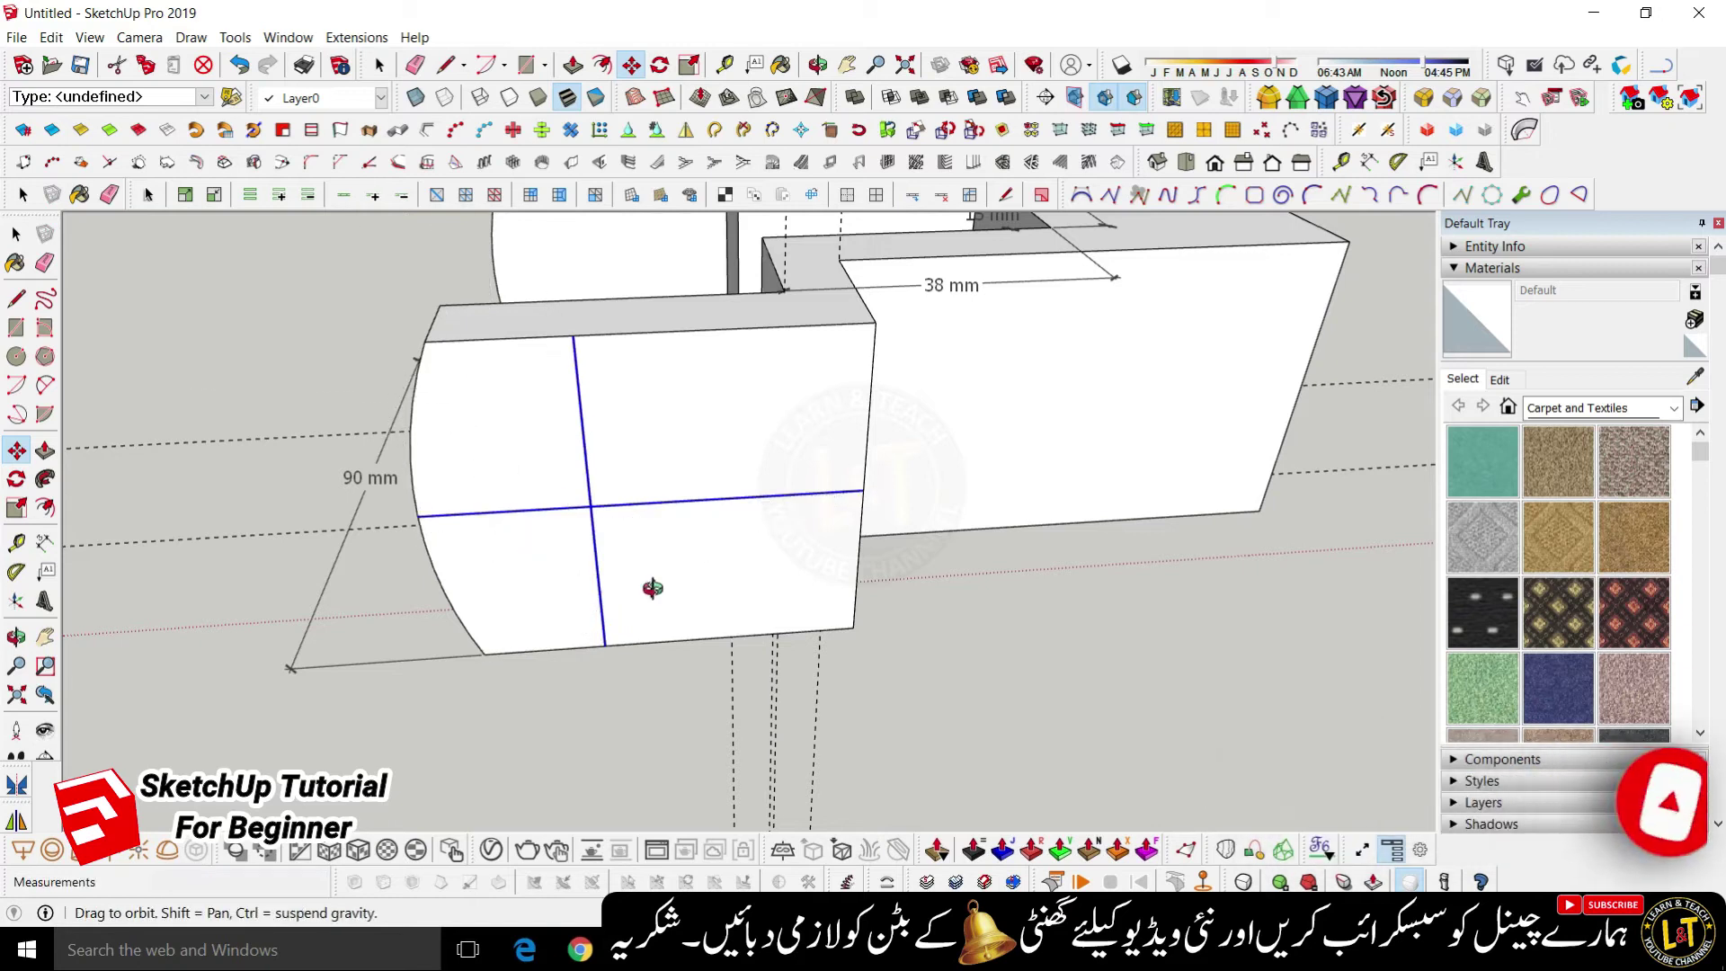
middle_drag(656, 585, 907, 620)
scroll(806, 572, down, 2)
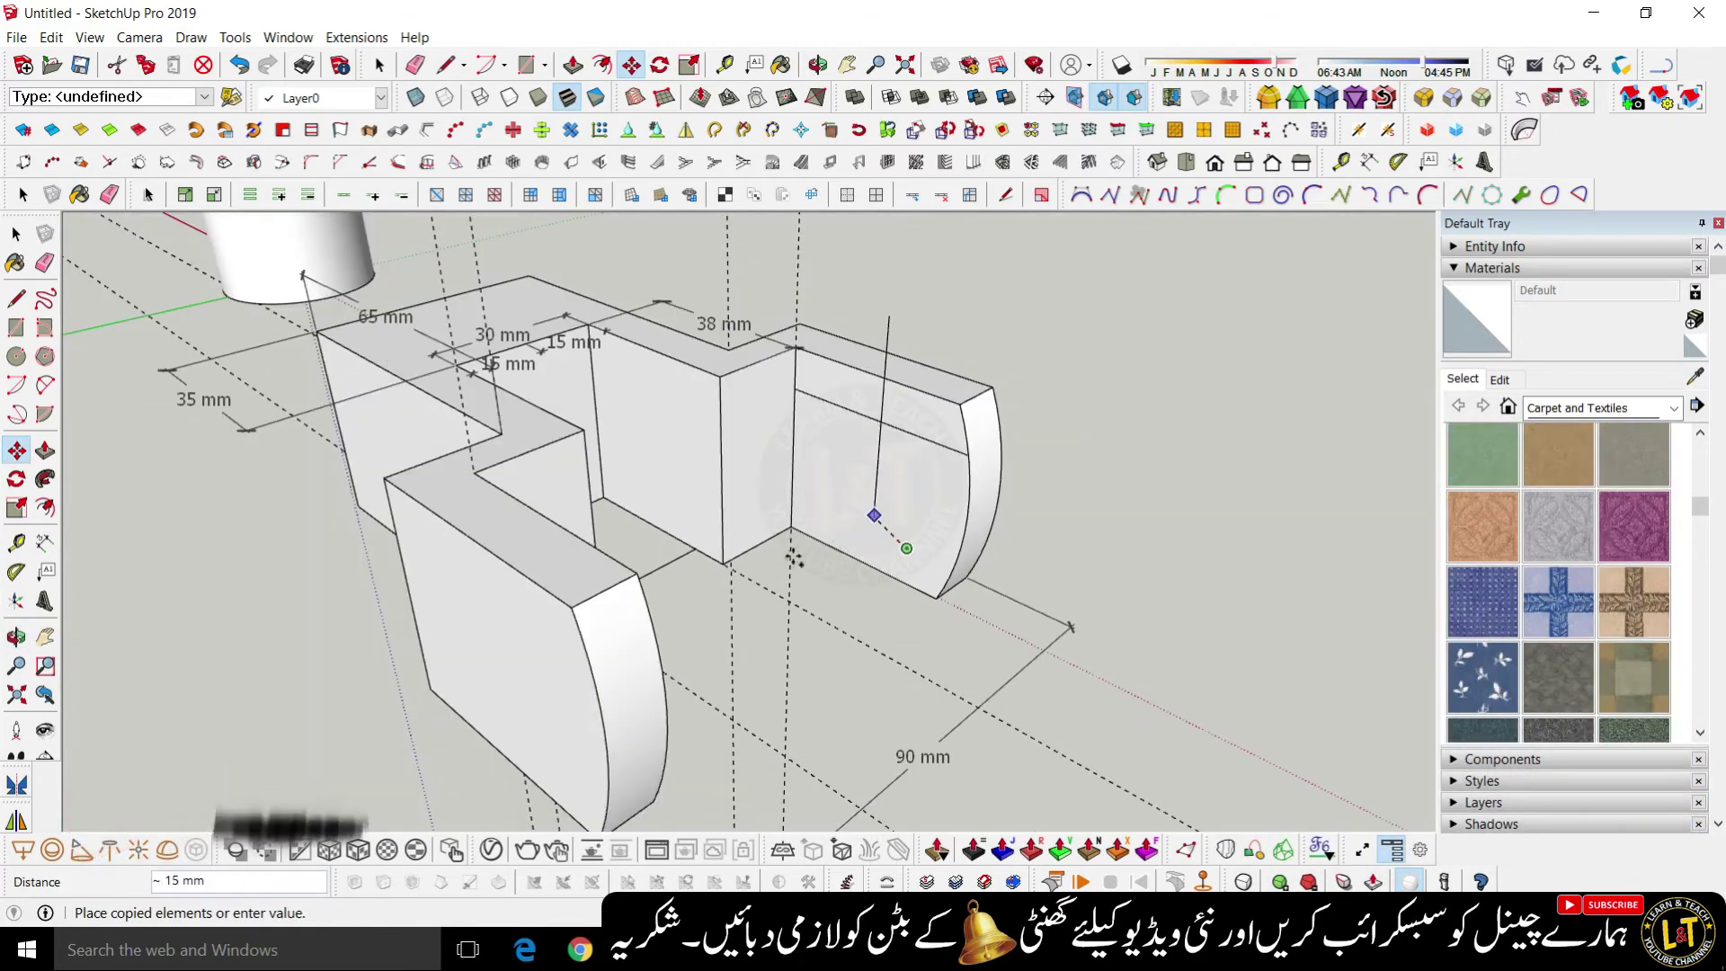
click(533, 782)
- Draw a circle of 6 mm radius centred on the crossing of the copied centre lines
scroll(662, 709, up, 3)
scroll(643, 700, up, 2)
key(c)
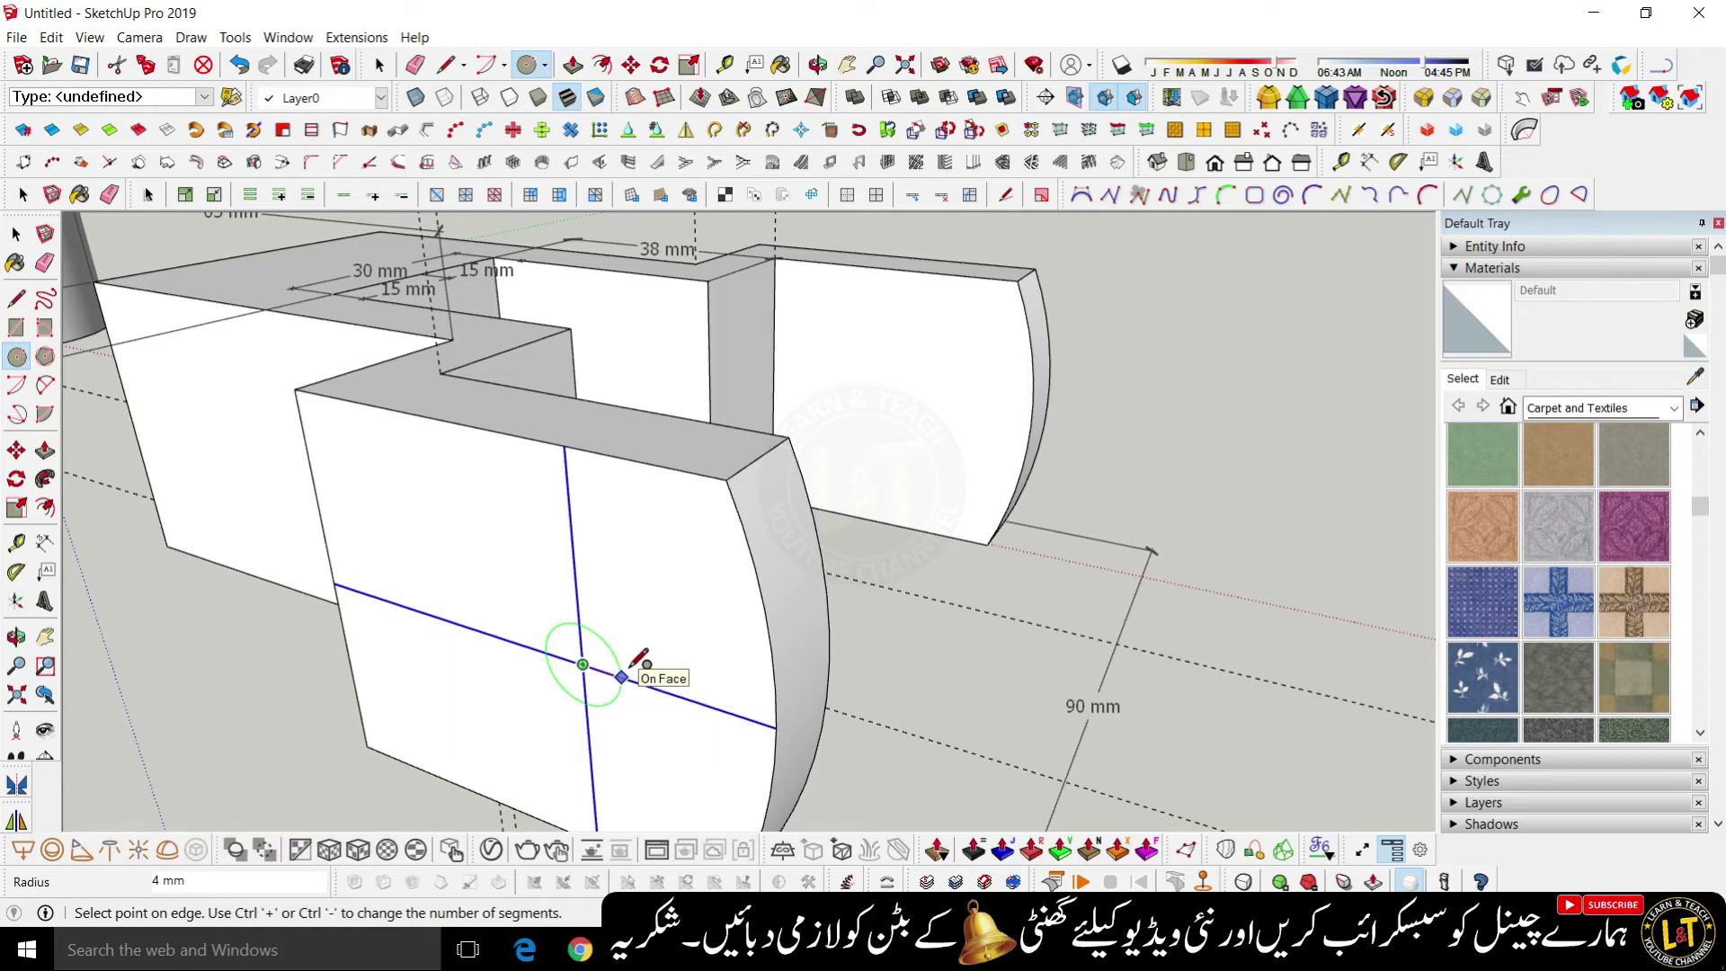
text(6)
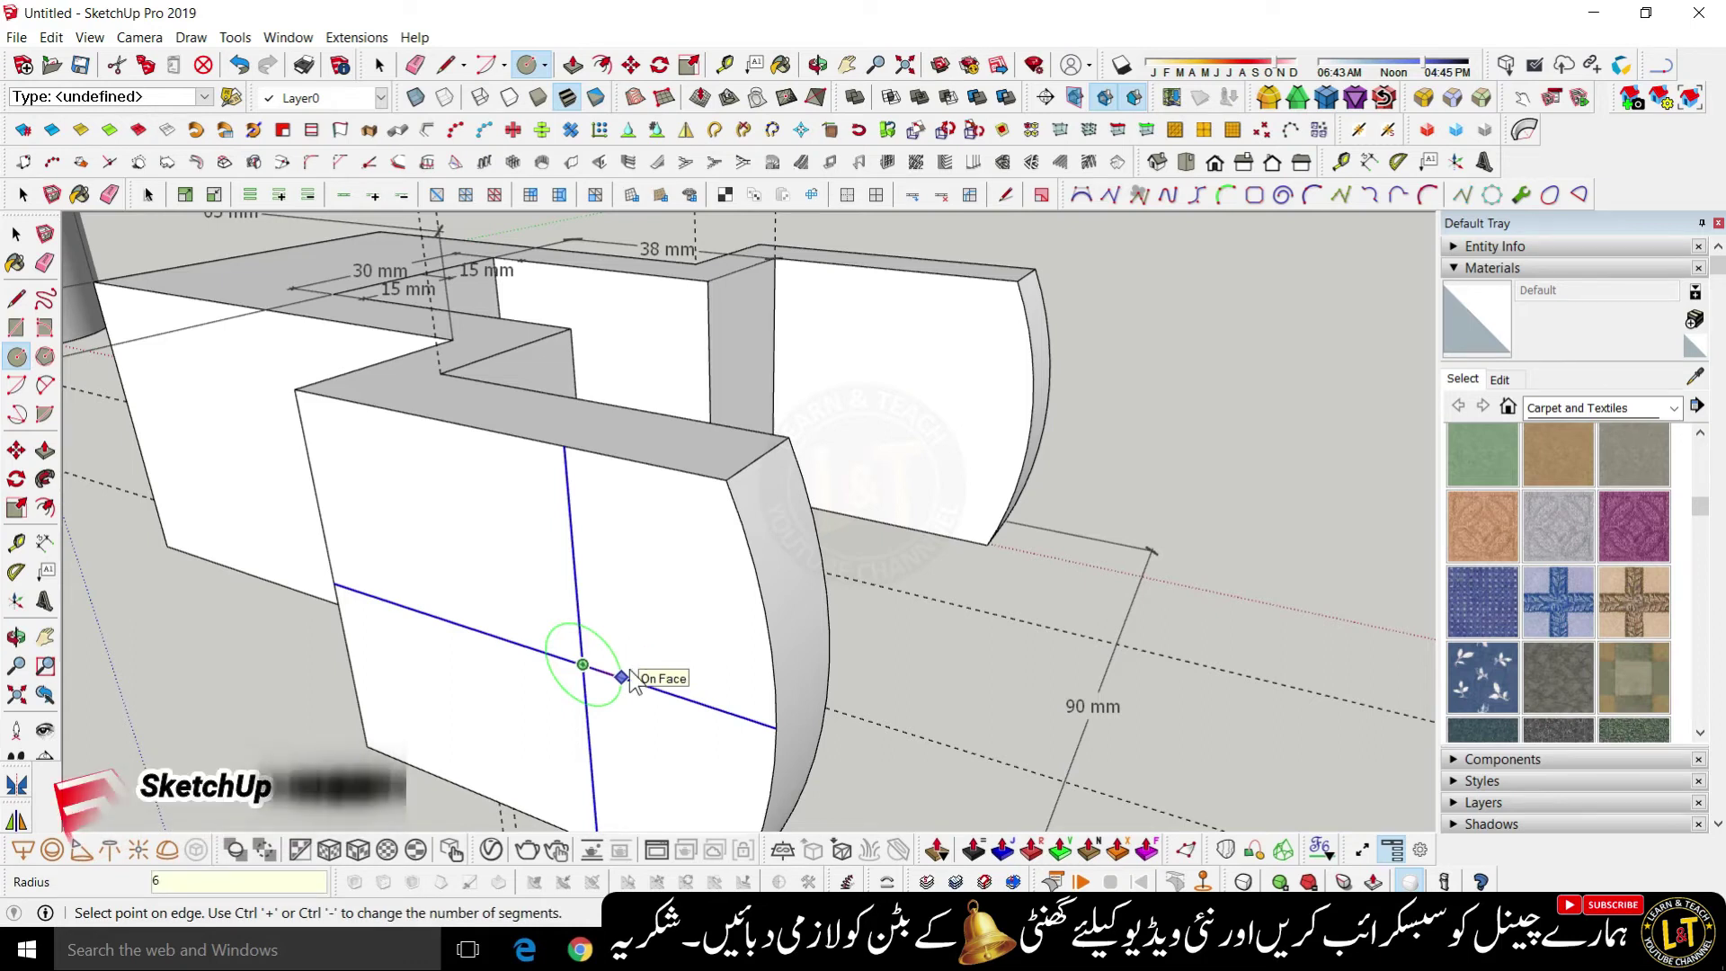
key(Return)
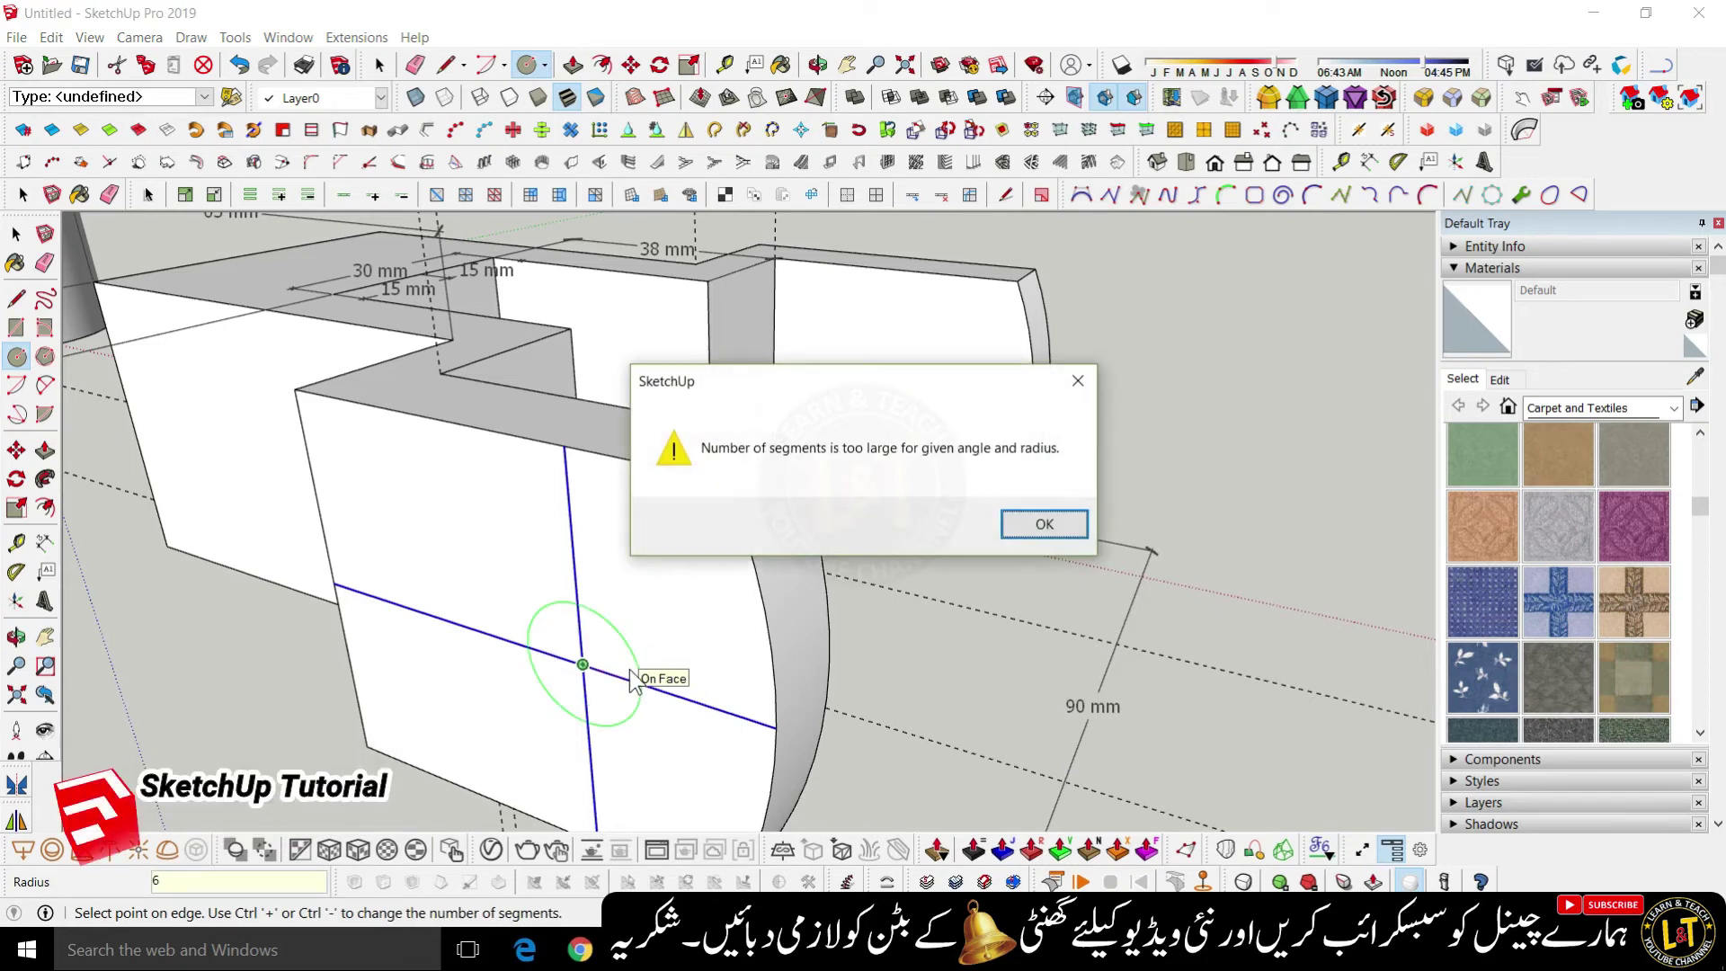
click(1043, 522)
scroll(593, 656, up, 5)
scroll(665, 606, down, 4)
key(ctrl+z)
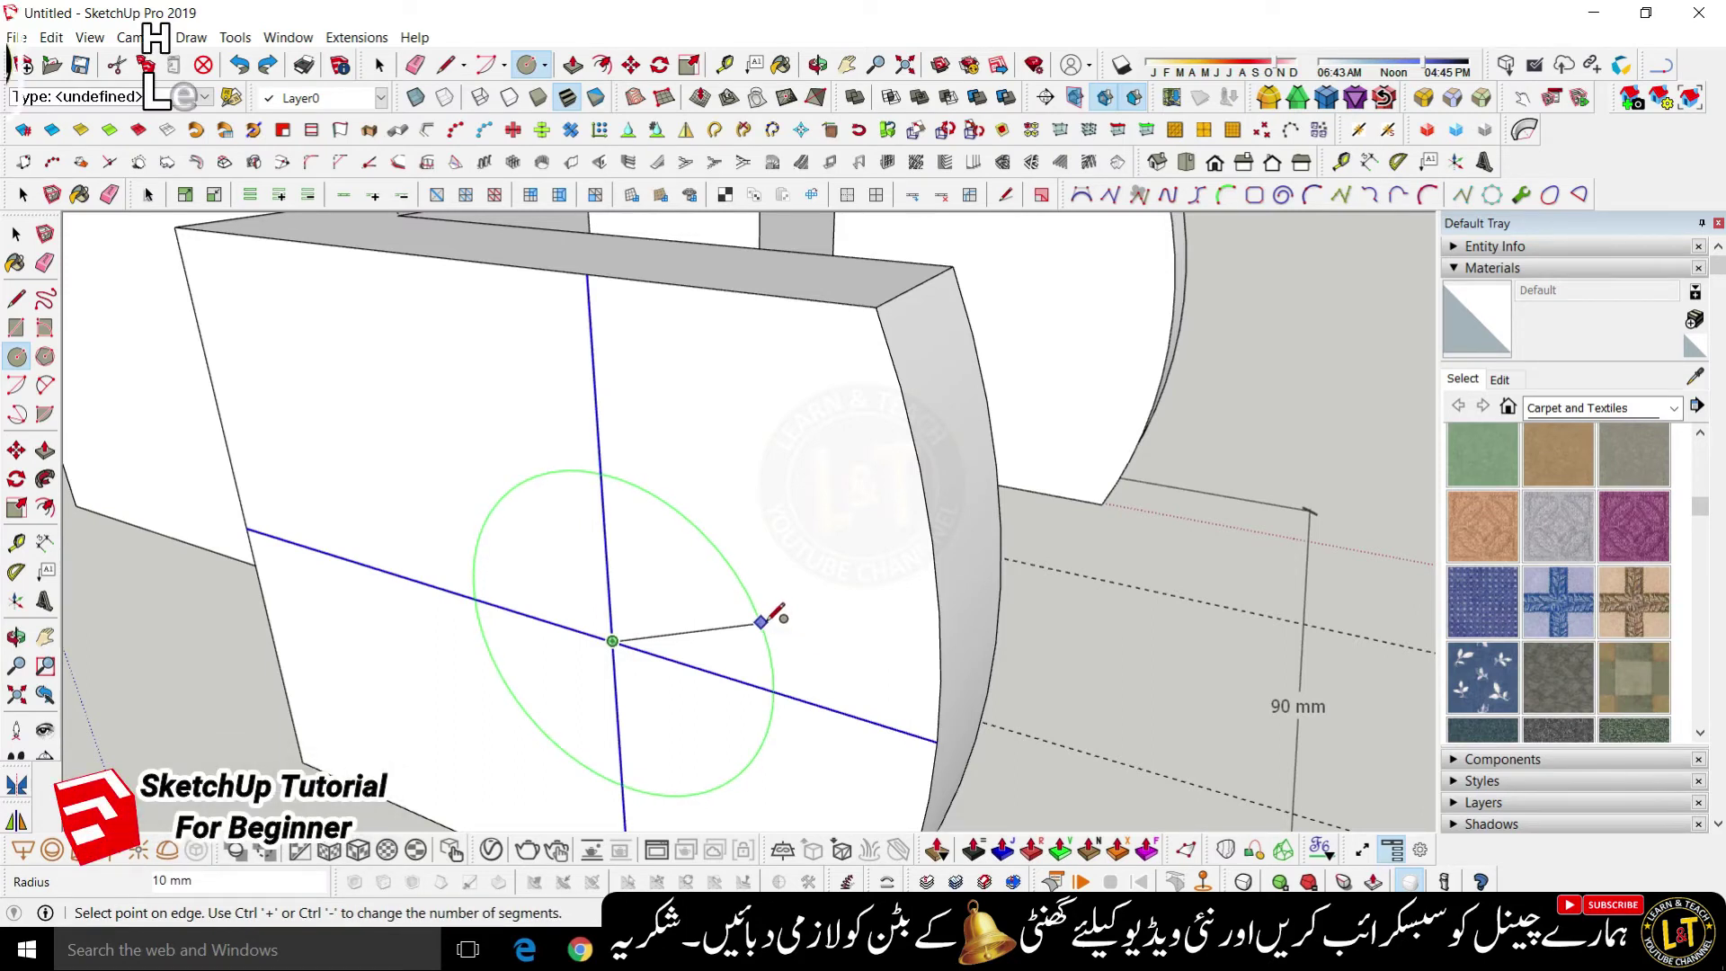
click(769, 618)
- Draw a matching circle of 6 mm radius at the original centre-line crossing on the opposite arm's outer face
scroll(746, 620, down, 3)
middle_drag(755, 690, 935, 573)
click(936, 561)
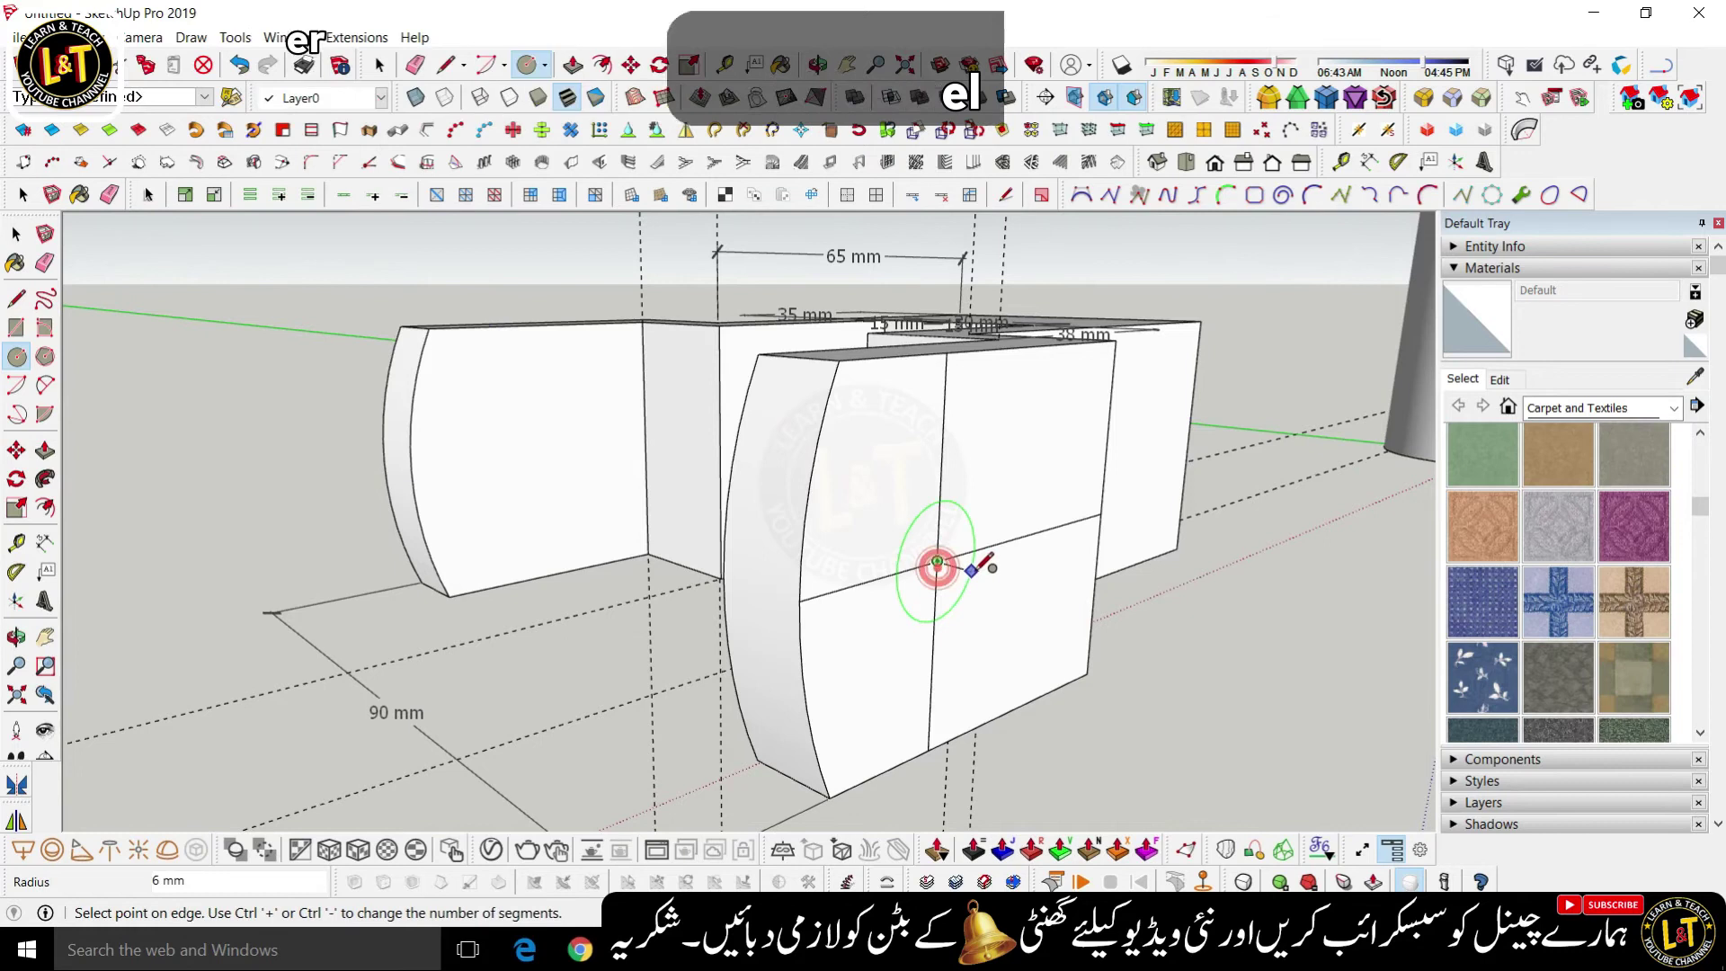
key(space)
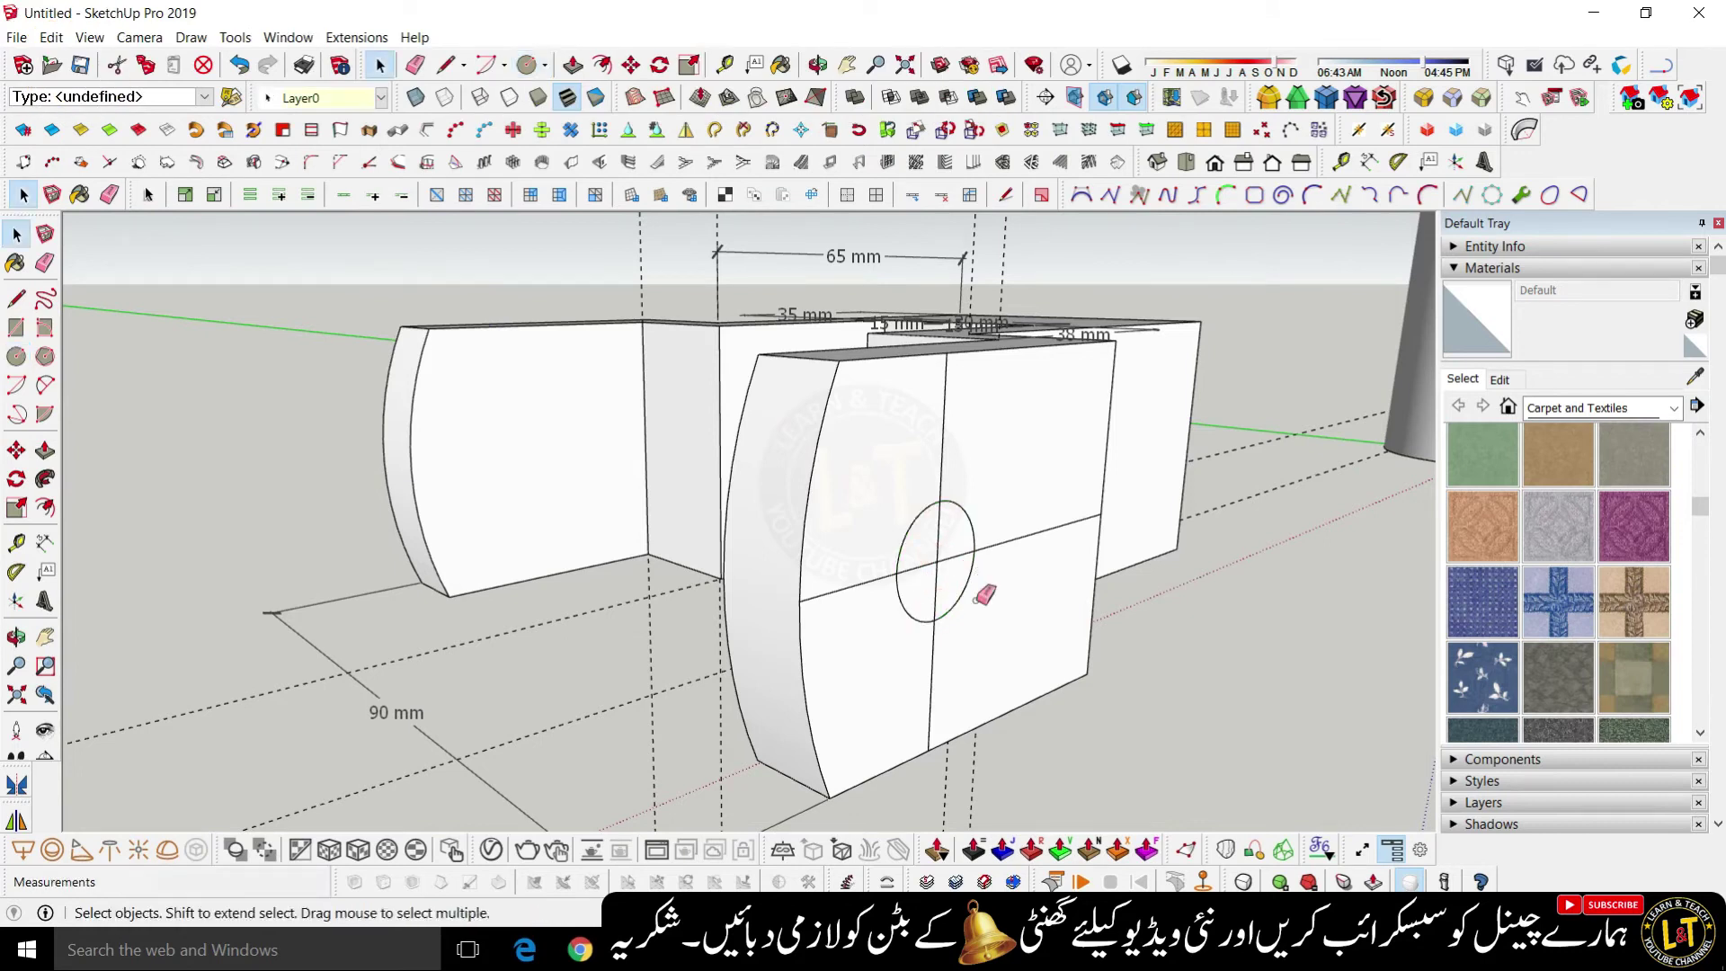
- Erase the centre lines on this outer face and dimension the hole circle's diameter
key(e)
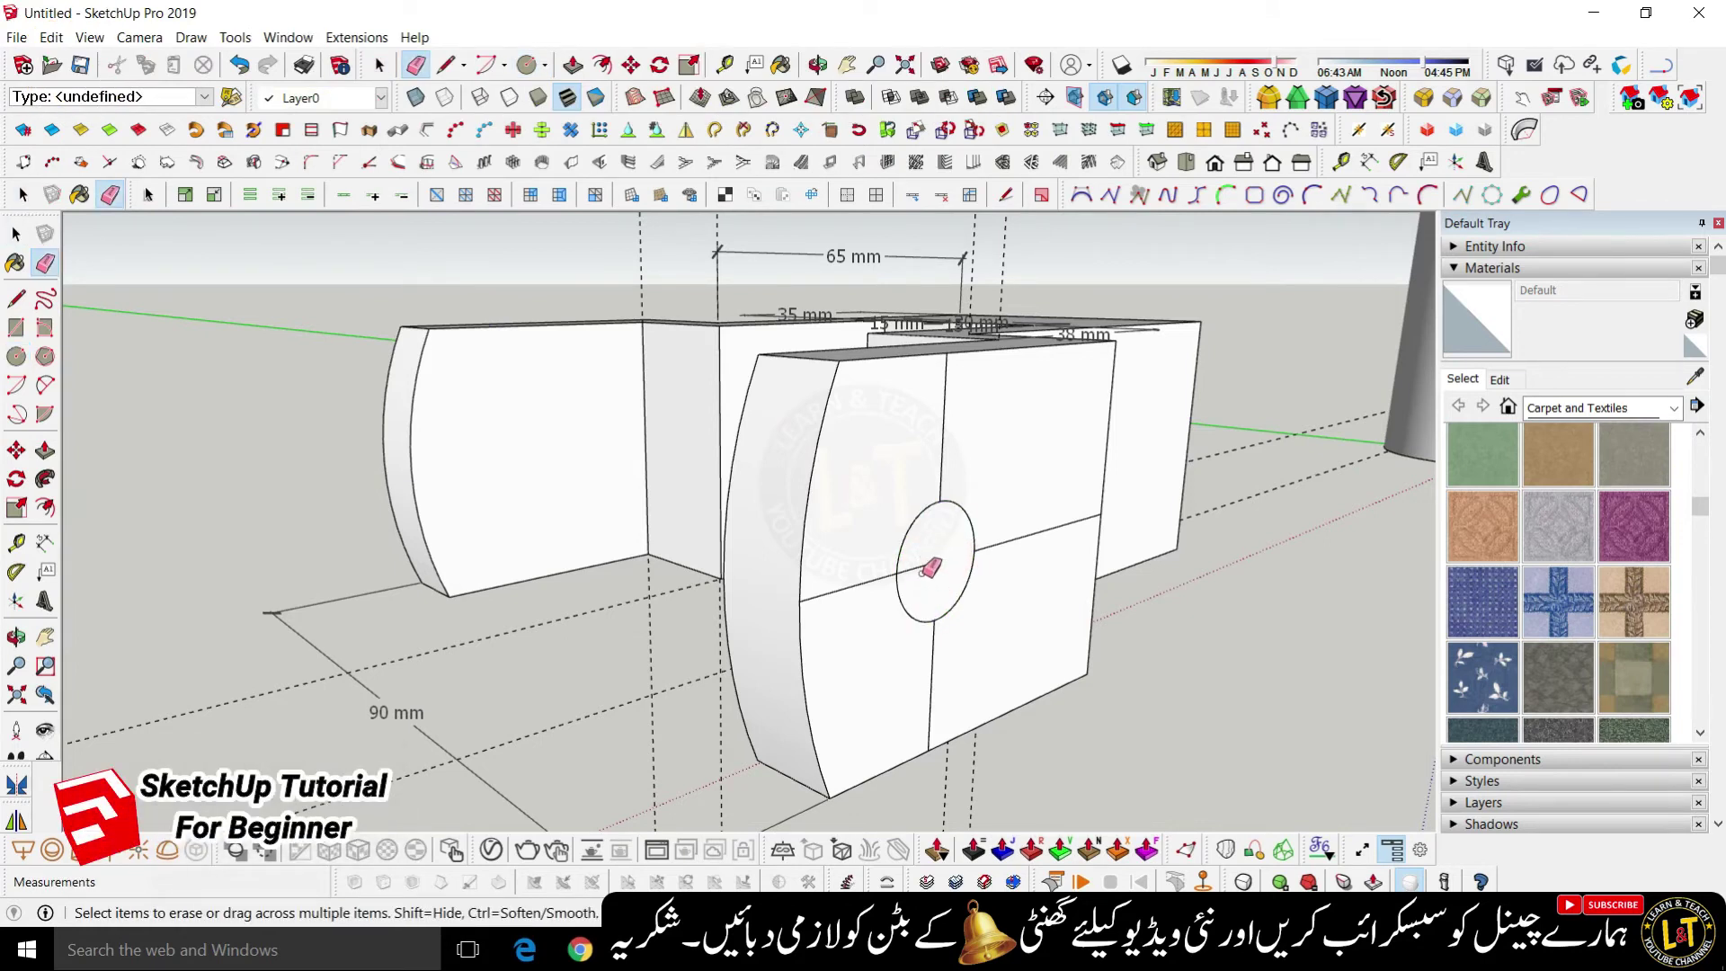
drag(866, 482, 958, 458)
click(47, 545)
click(903, 620)
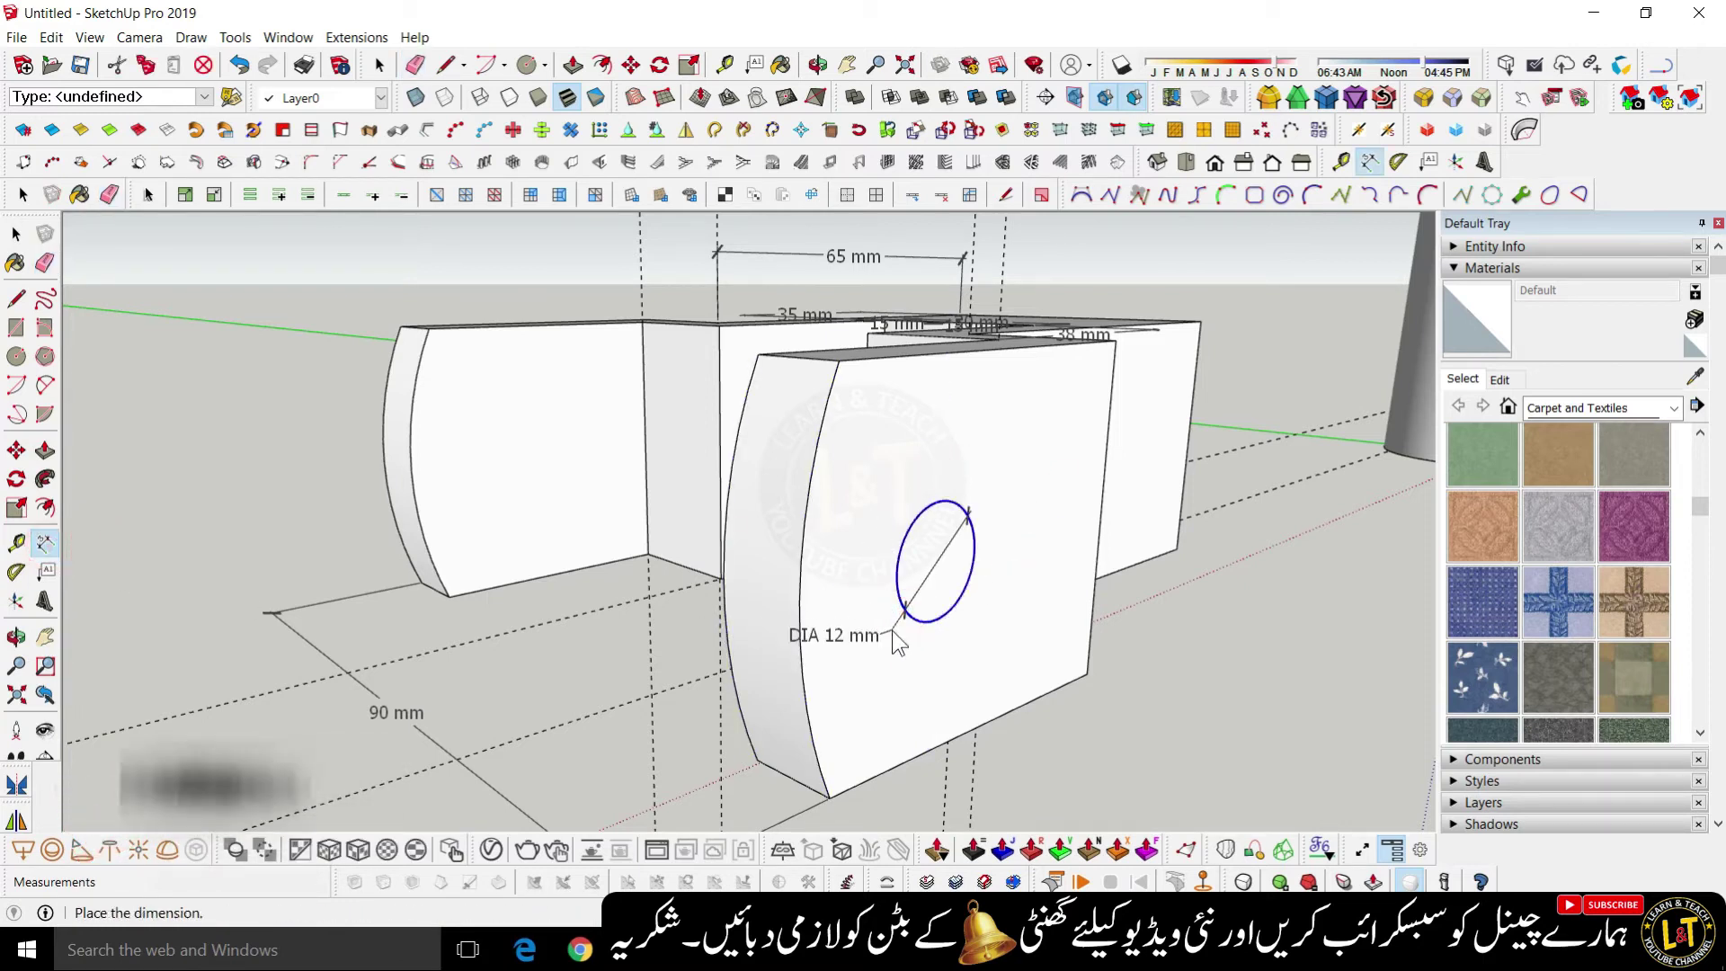
click(892, 629)
- Erase the copied centre lines inside and around the circle on the other arm's outer face
mouse_move(763, 686)
middle_down()
mouse_move(1224, 683)
mouse_move(872, 715)
middle_up()
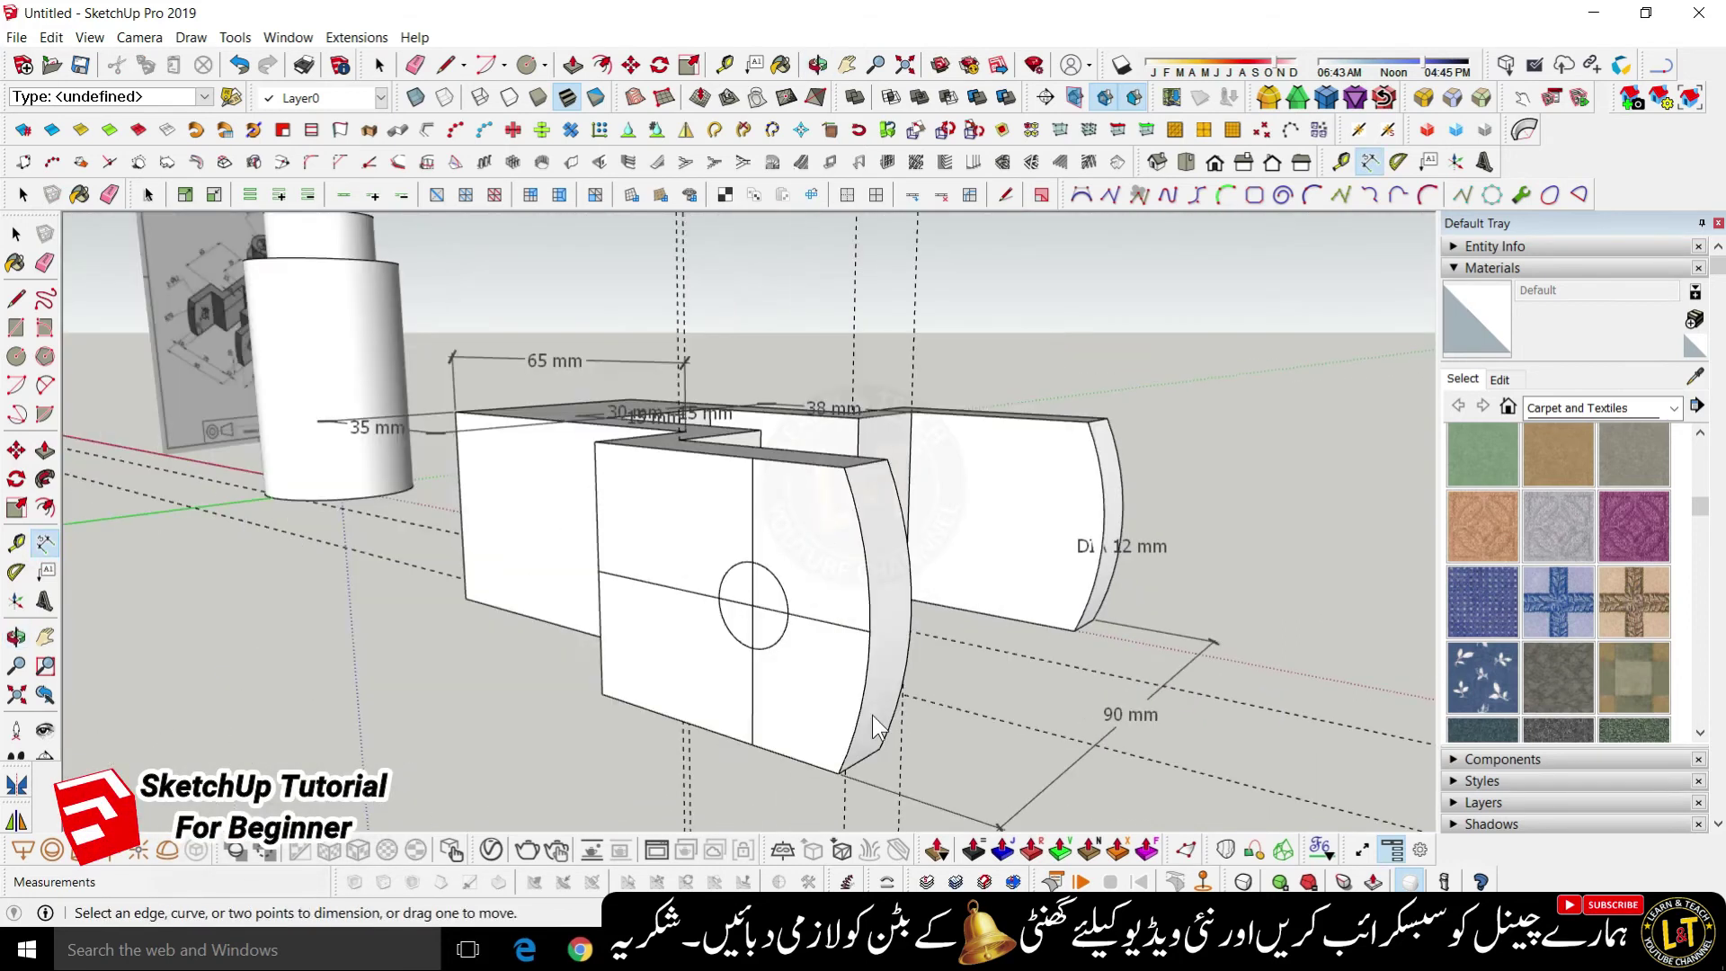
scroll(507, 678, up, 5)
key(e)
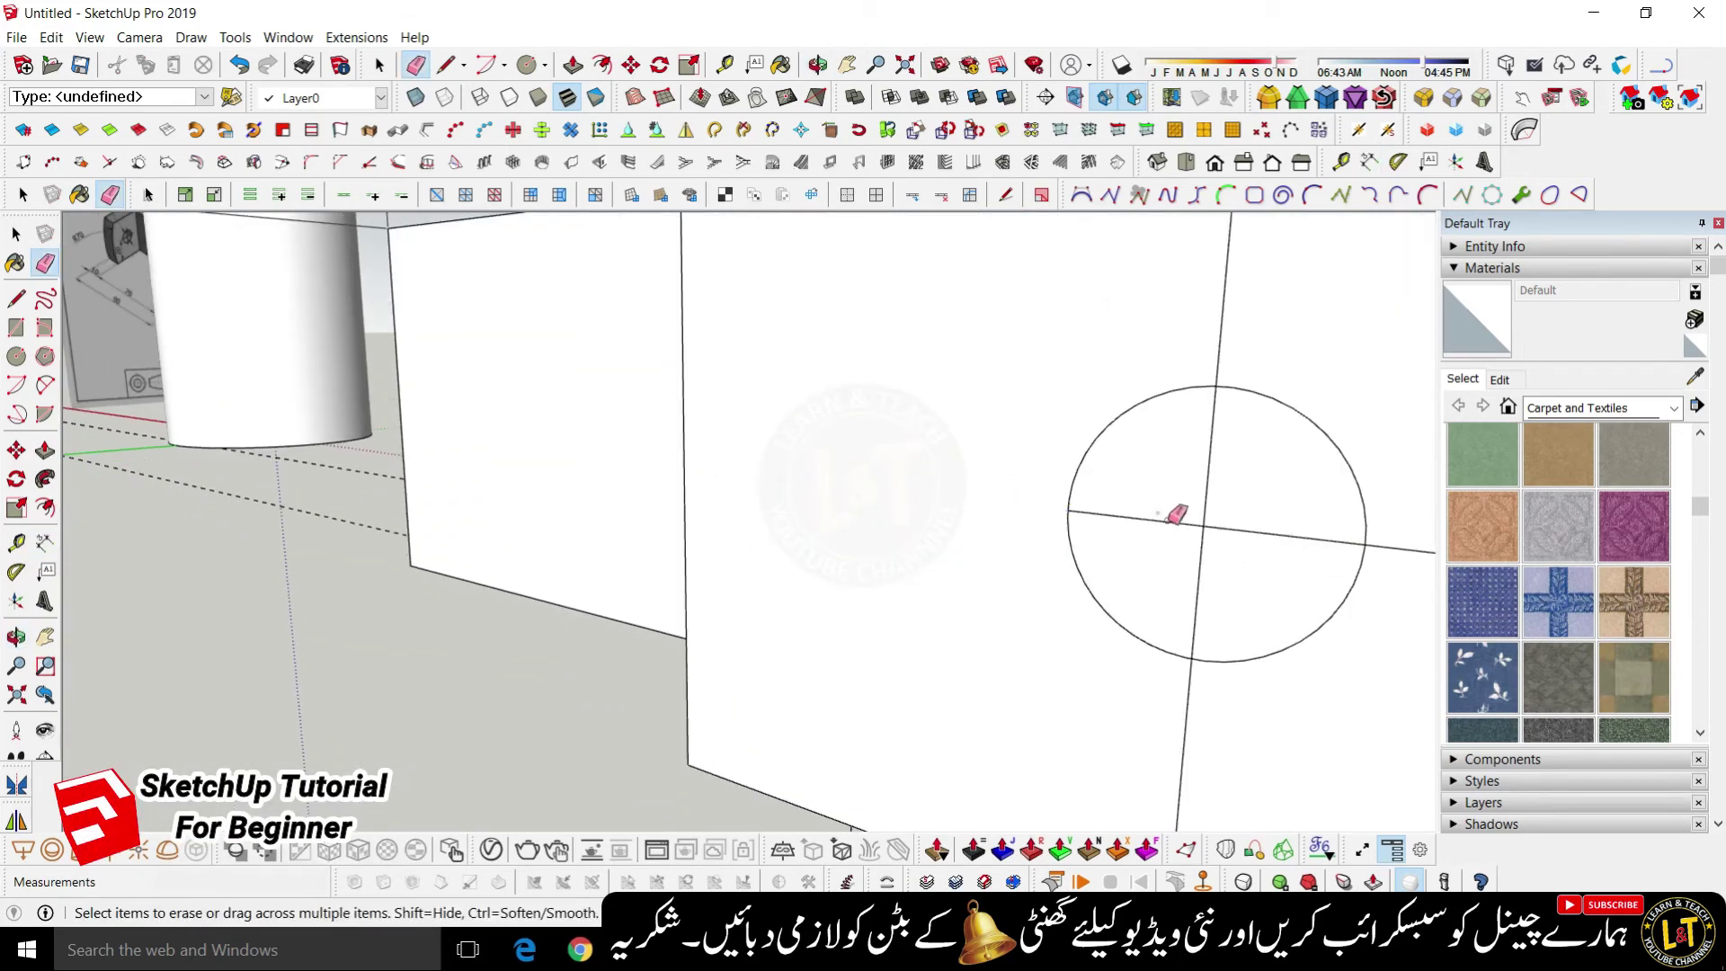
drag(1172, 517, 1229, 538)
drag(1175, 486, 1169, 491)
scroll(1148, 500, down, 3)
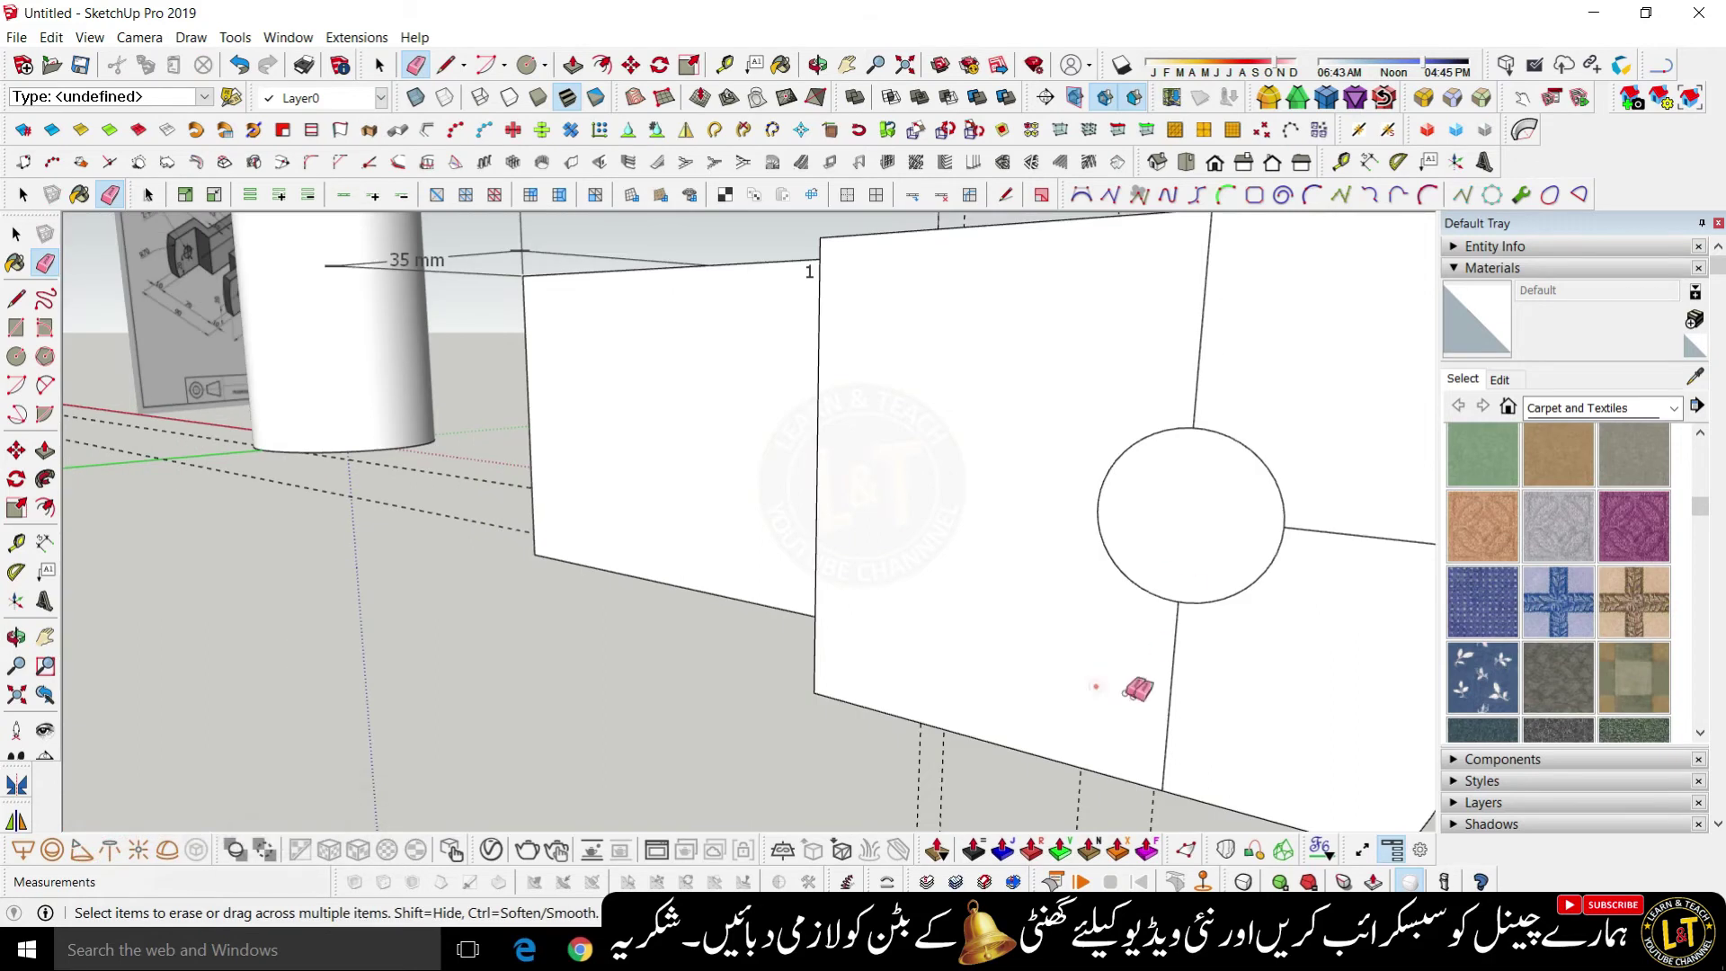
click(1193, 354)
scroll(839, 690, down, 5)
- Push the undimensioned circle through the full thickness of its arm to cut the first lug hole
mouse_move(840, 689)
middle_down()
mouse_move(1025, 716)
mouse_move(990, 532)
middle_up()
key(p)
scroll(973, 656, up, 2)
scroll(974, 657, up, 2)
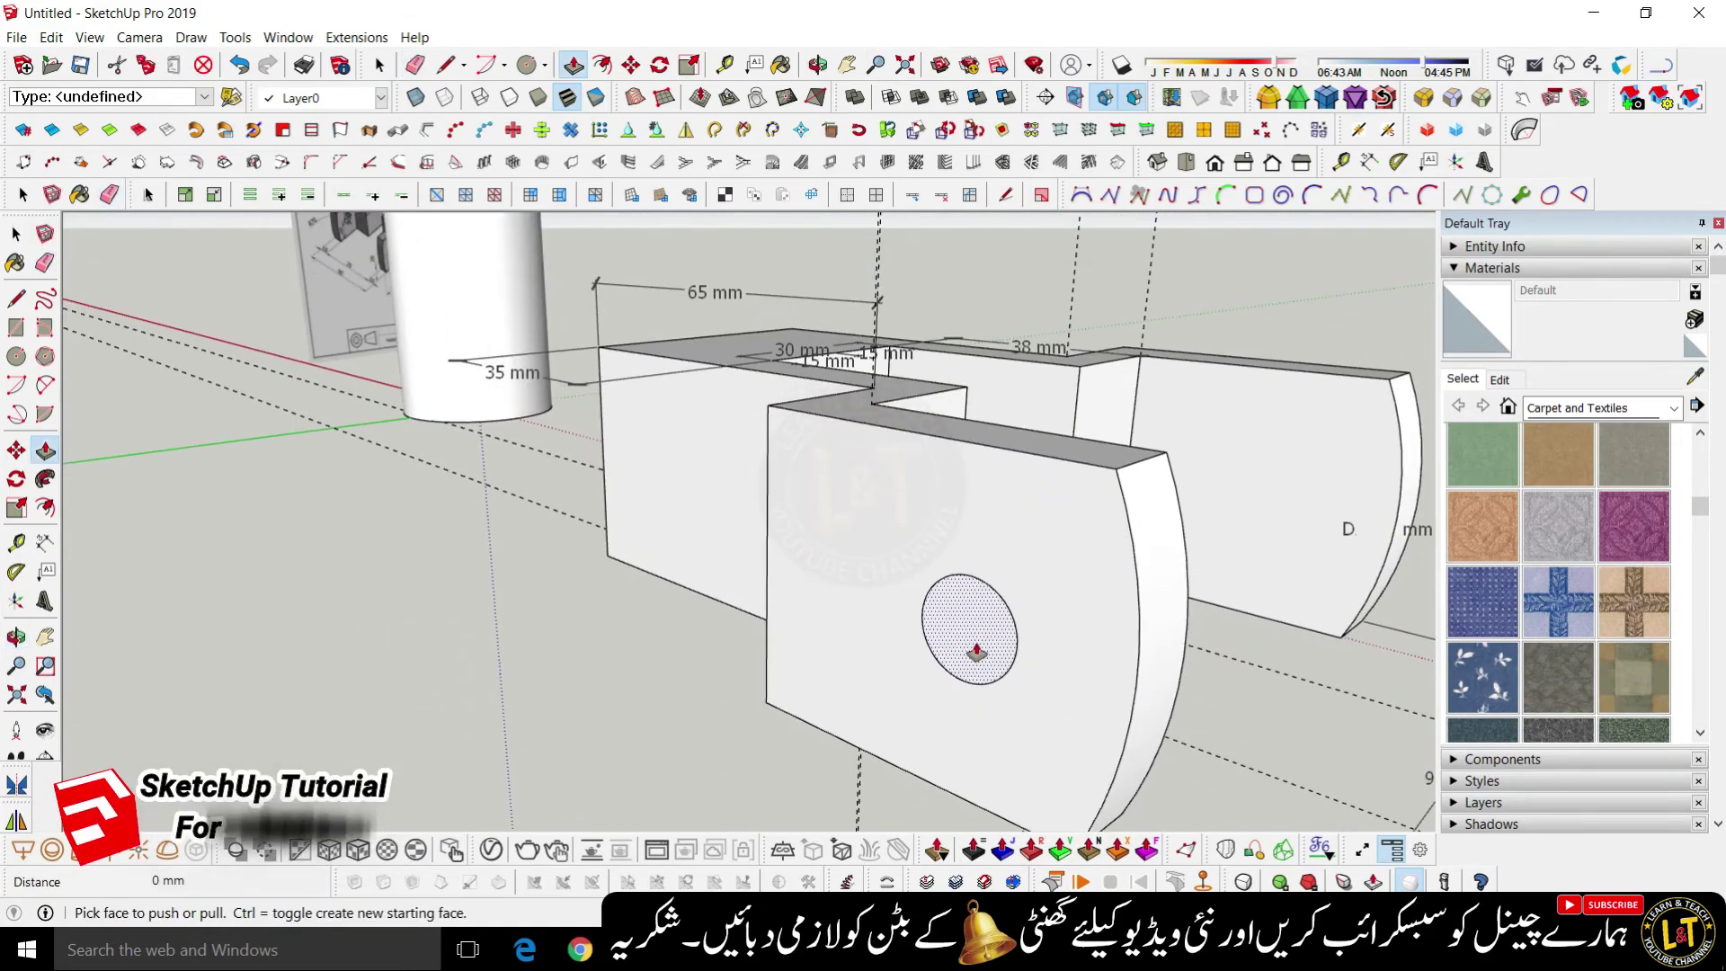
click(975, 654)
- Push the dimensioned circle 10 mm inward through the other arm to cut the second lug hole
scroll(613, 773, down, 3)
middle_drag(778, 765, 650, 740)
scroll(524, 677, down, 4)
middle_drag(773, 740, 675, 760)
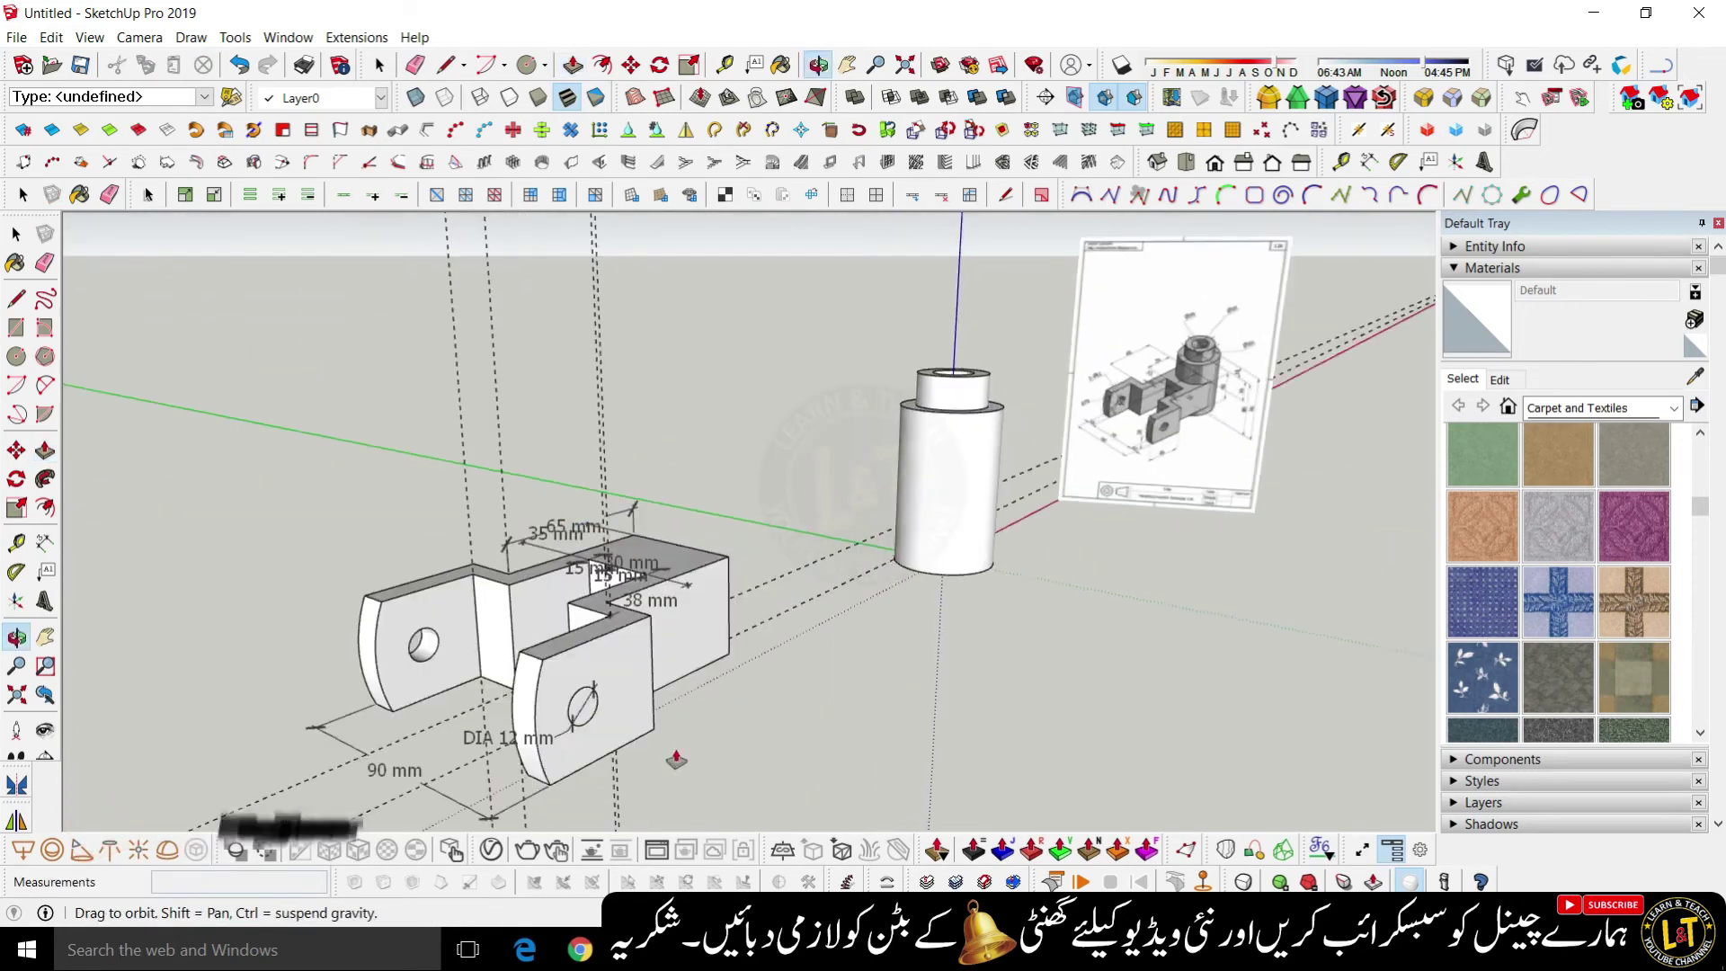
key(p)
scroll(630, 701, up, 5)
click(588, 679)
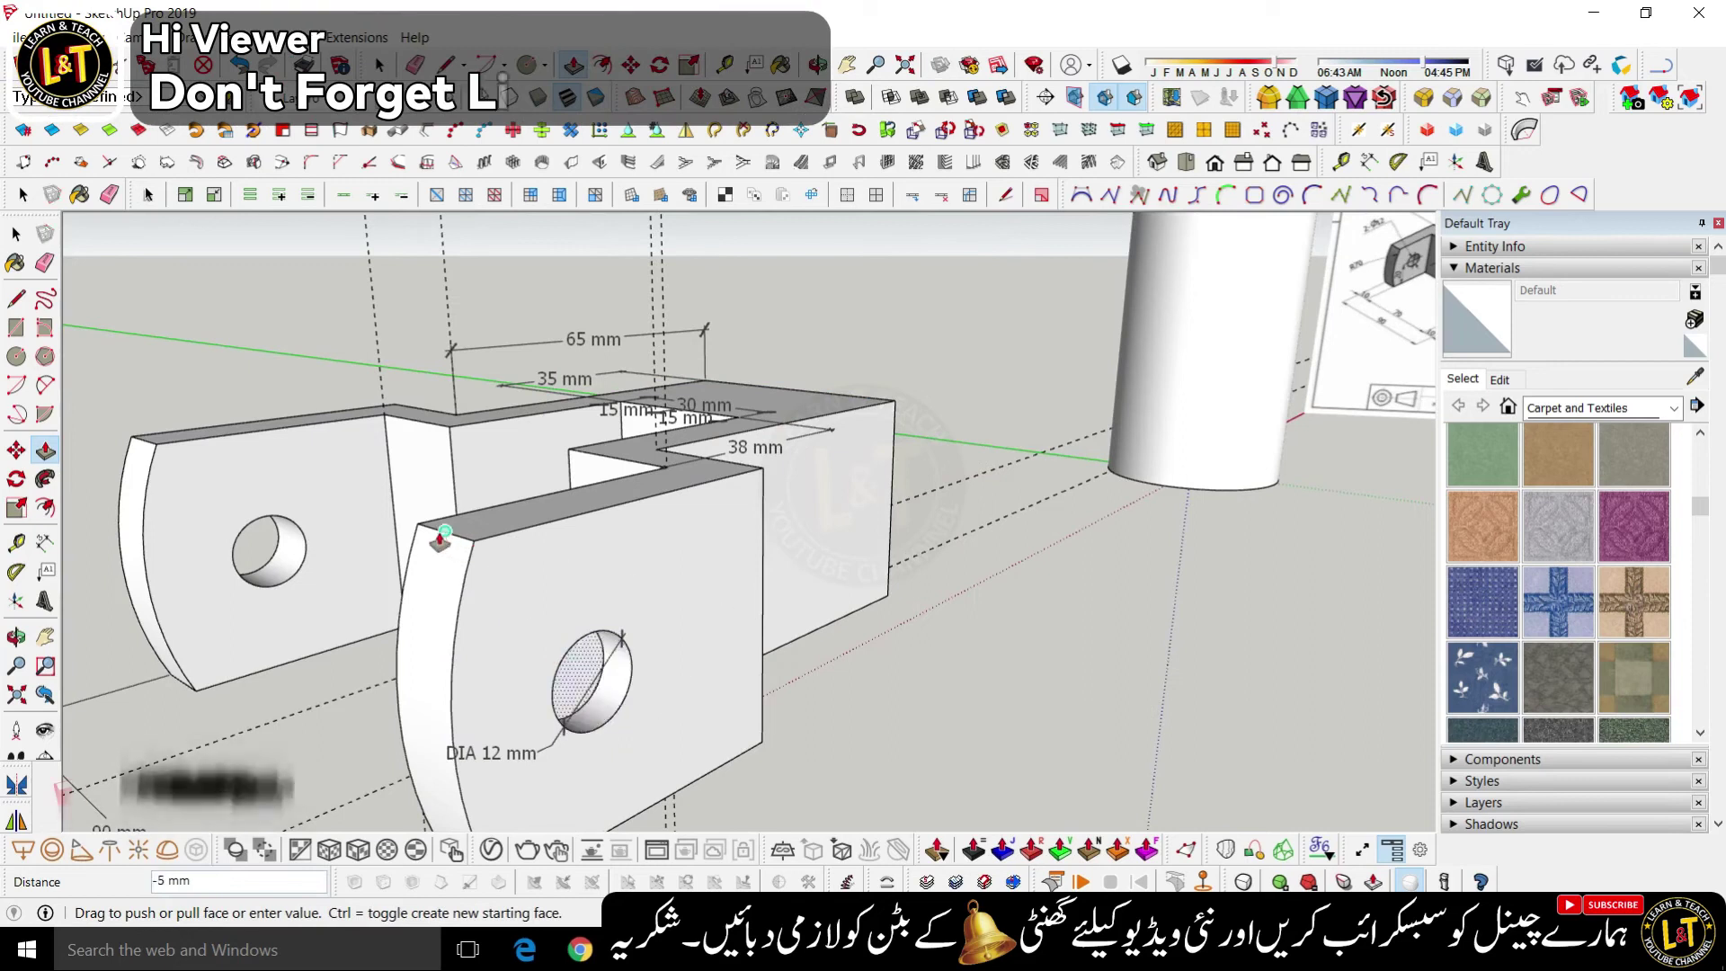
click(701, 593)
middle_drag(701, 593, 544, 724)
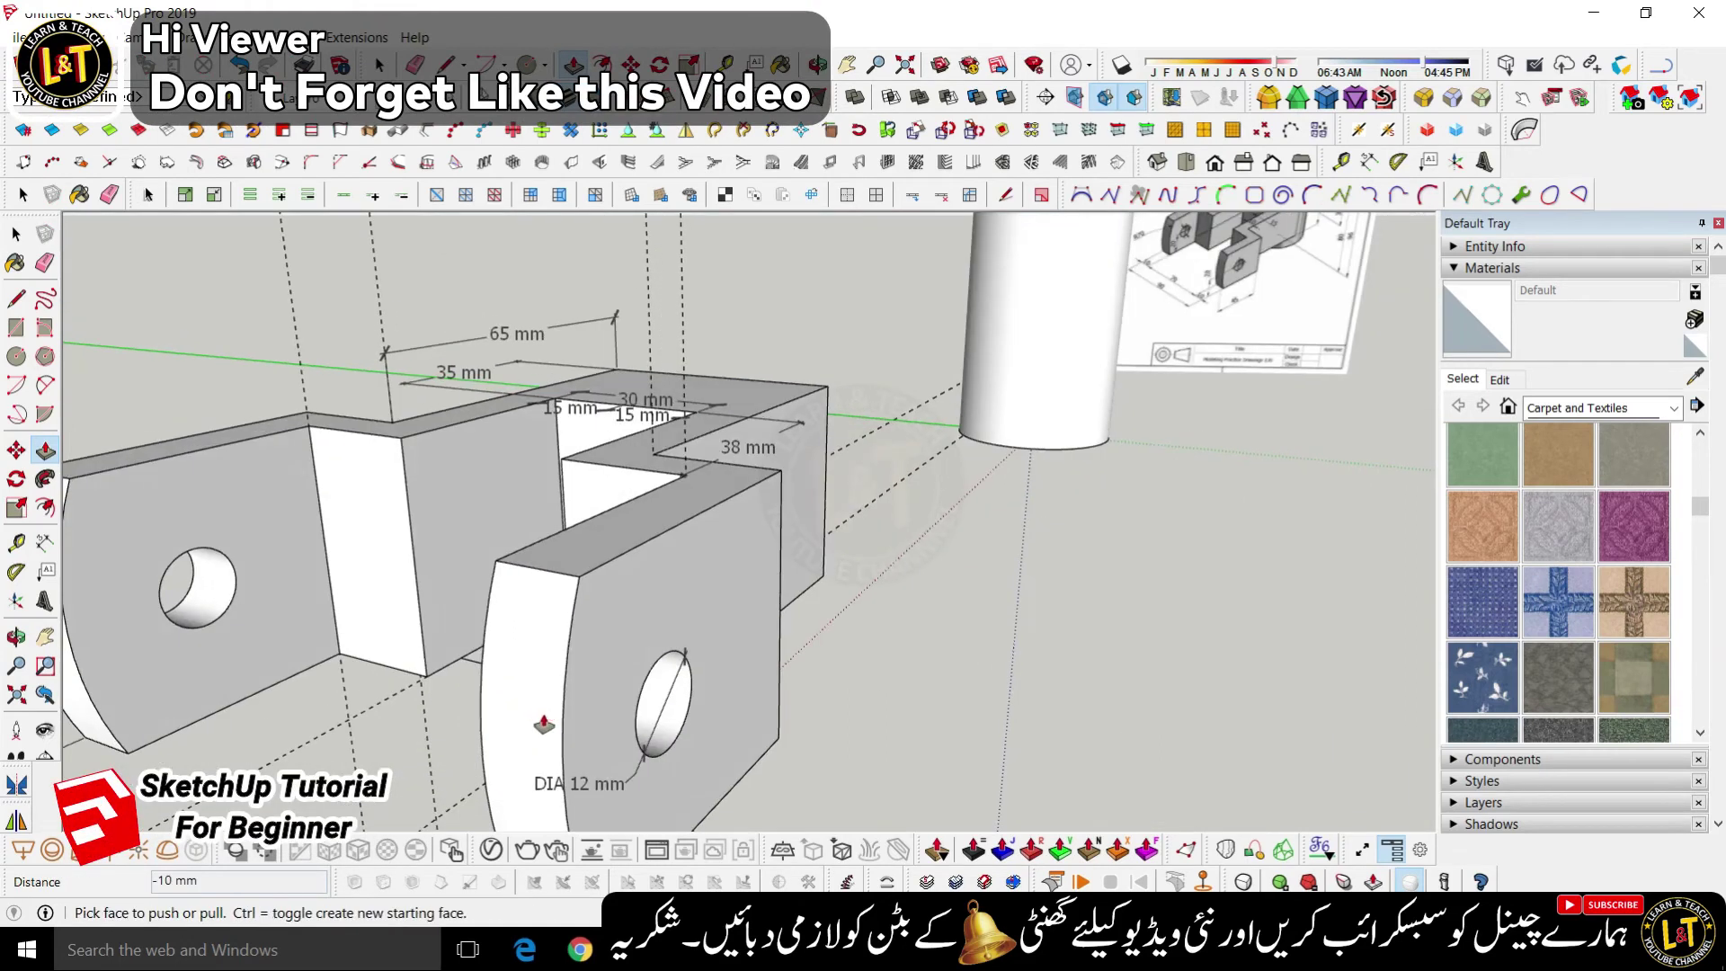
- Erase the lug hole's diameter dimension and the 35 mm and 65 mm length dimensions on the bracket
key(e)
scroll(665, 708, up, 3)
scroll(665, 698, down, 3)
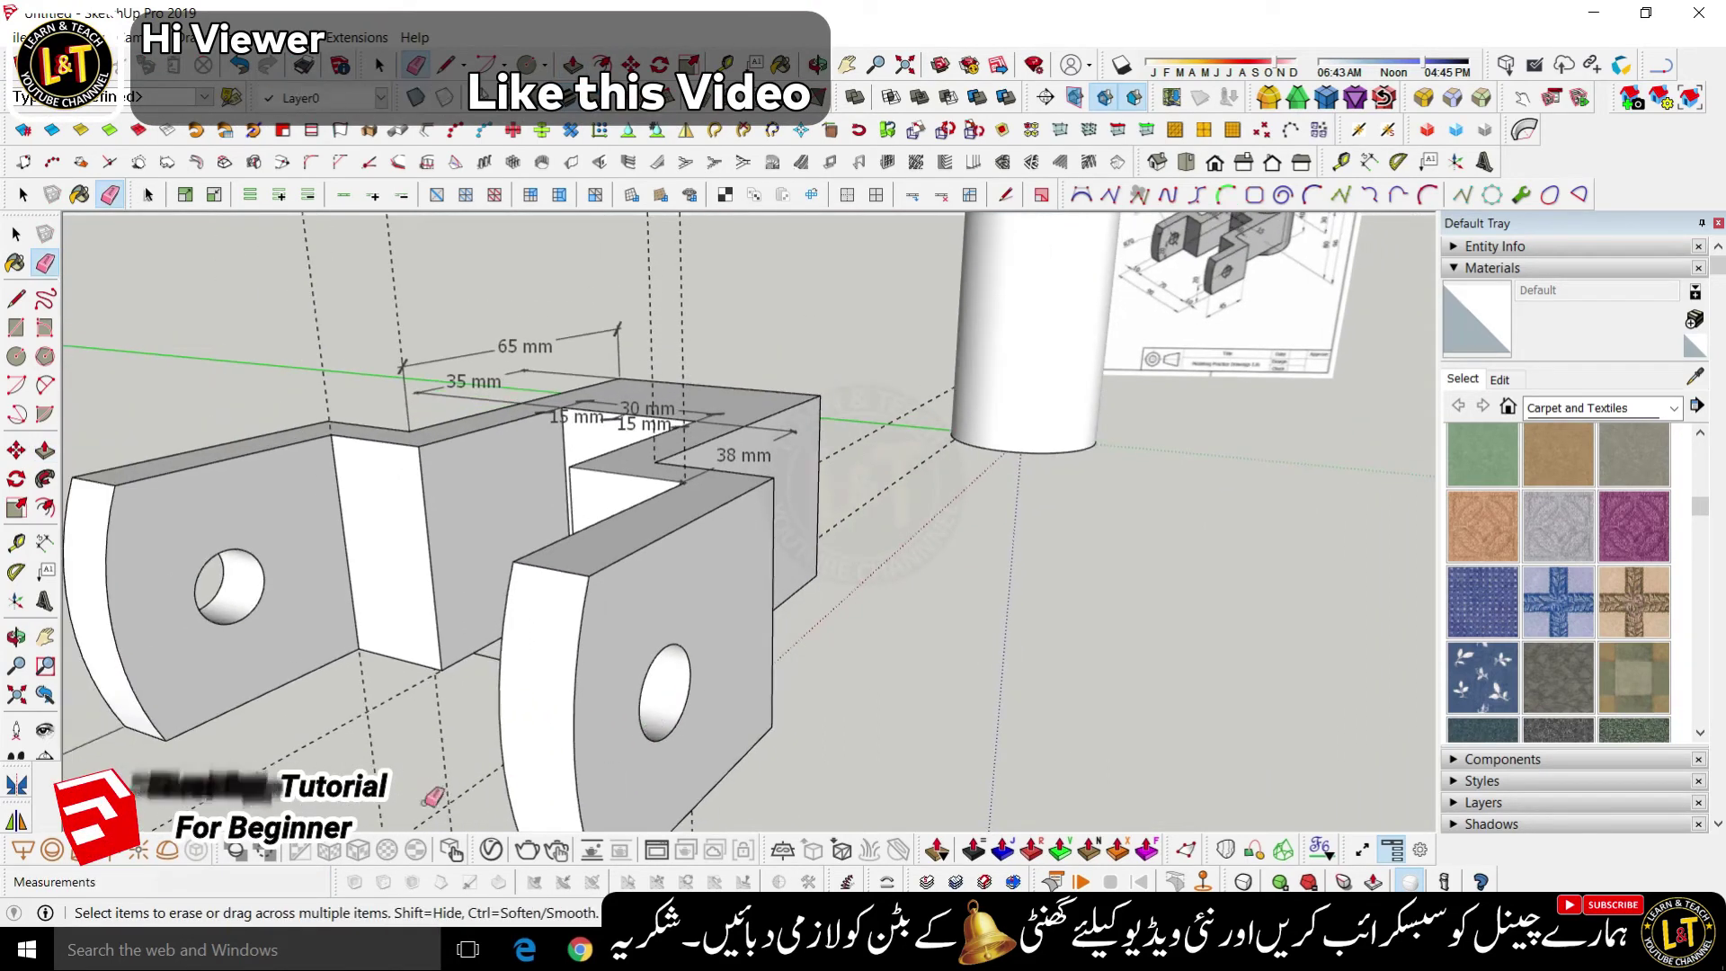
middle_drag(655, 720, 608, 744)
scroll(791, 619, down, 3)
mouse_move(790, 619)
middle_down()
mouse_move(551, 763)
mouse_move(713, 581)
mouse_move(682, 628)
mouse_move(495, 661)
mouse_move(512, 493)
mouse_move(585, 732)
mouse_move(515, 516)
mouse_move(450, 597)
middle_up()
scroll(512, 540, up, 6)
scroll(450, 596, down, 3)
scroll(592, 550, up, 4)
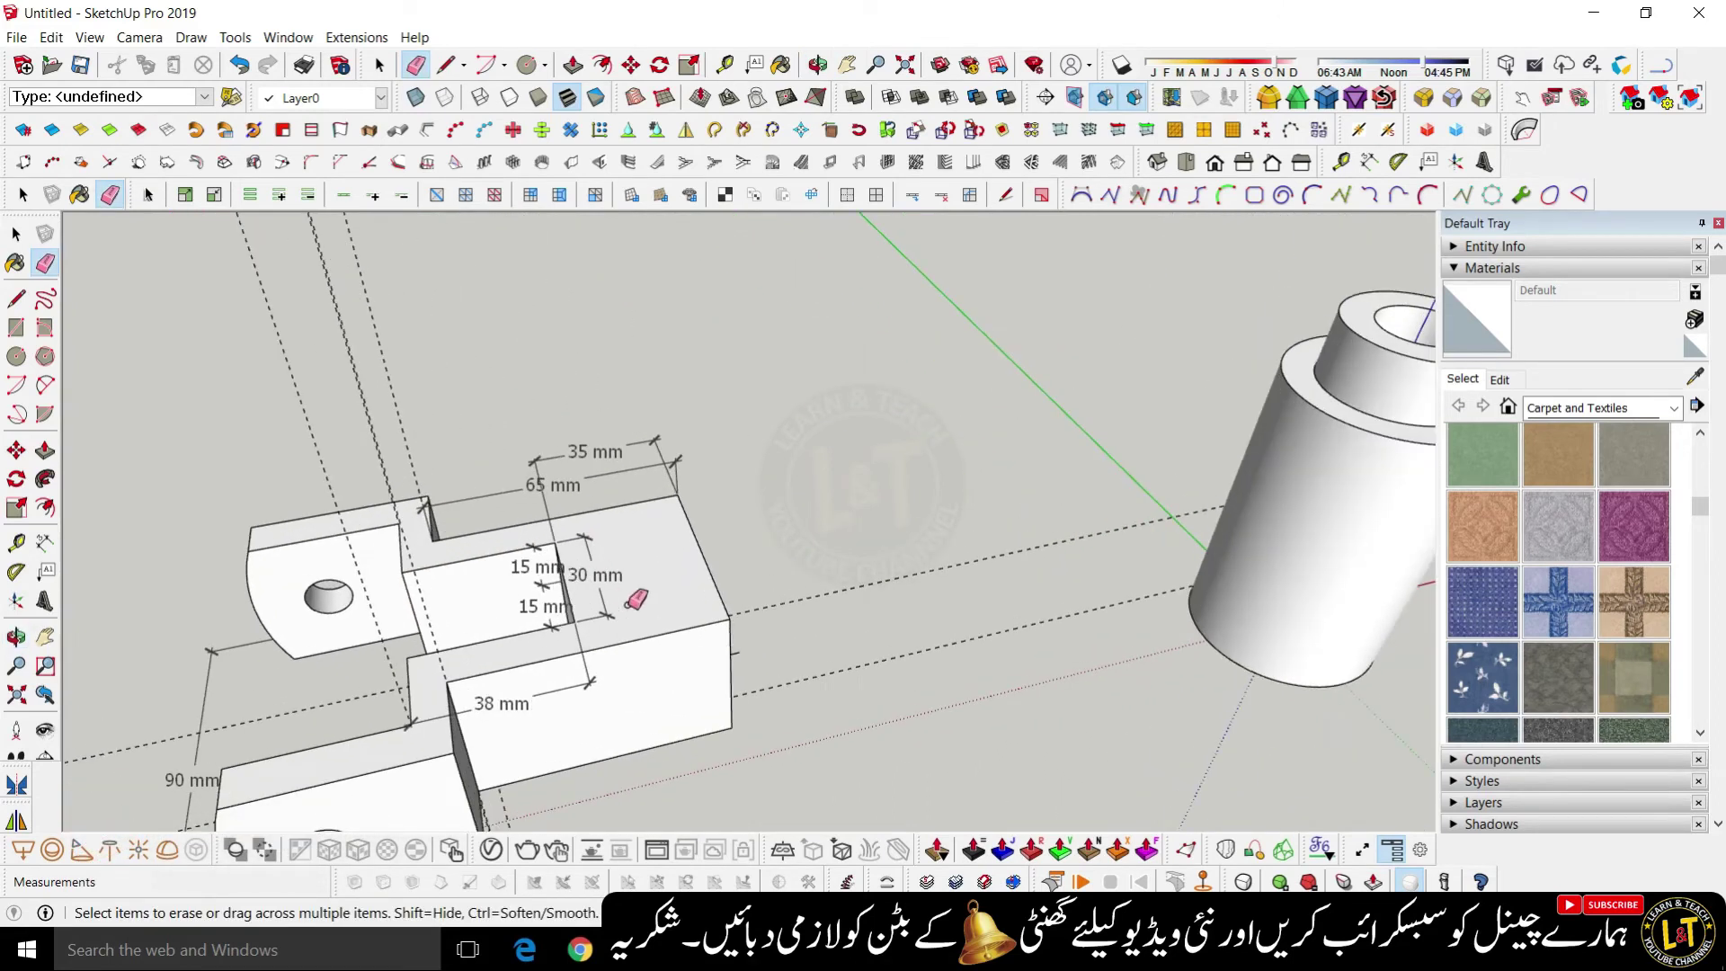
scroll(635, 599, up, 1)
mouse_move(575, 601)
middle_down()
mouse_move(663, 590)
mouse_move(763, 539)
mouse_move(782, 582)
mouse_move(730, 618)
mouse_move(666, 620)
mouse_move(598, 589)
middle_up()
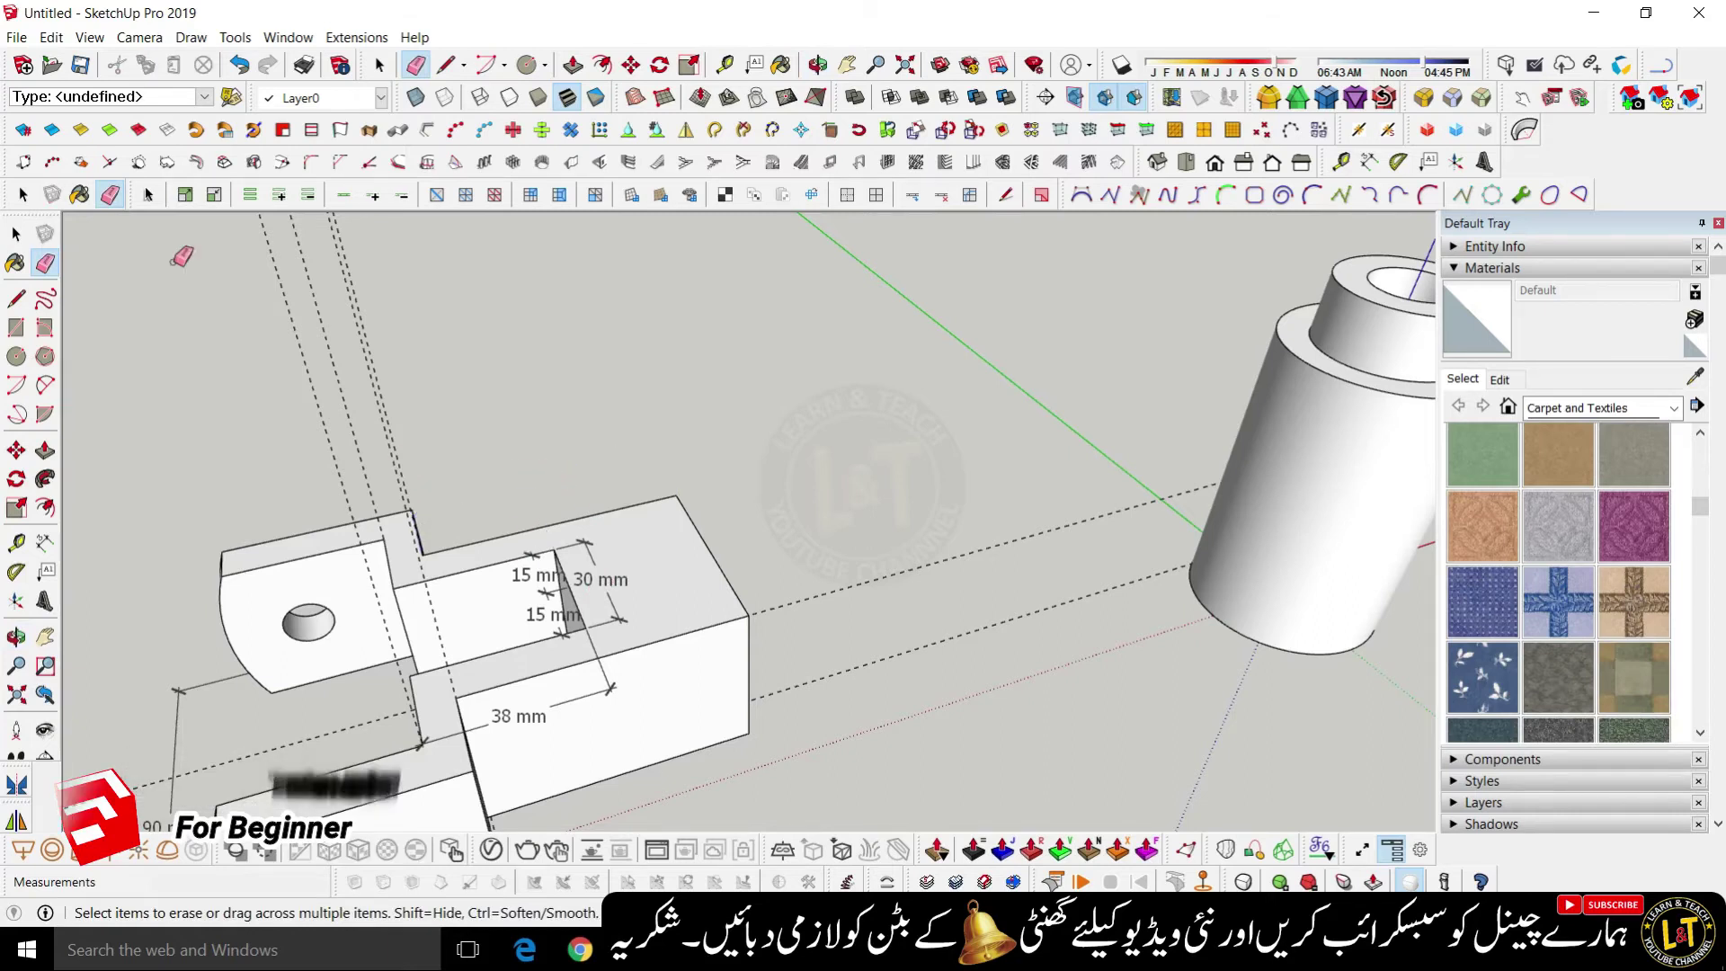
- Delete all construction guides from the model
click(82, 37)
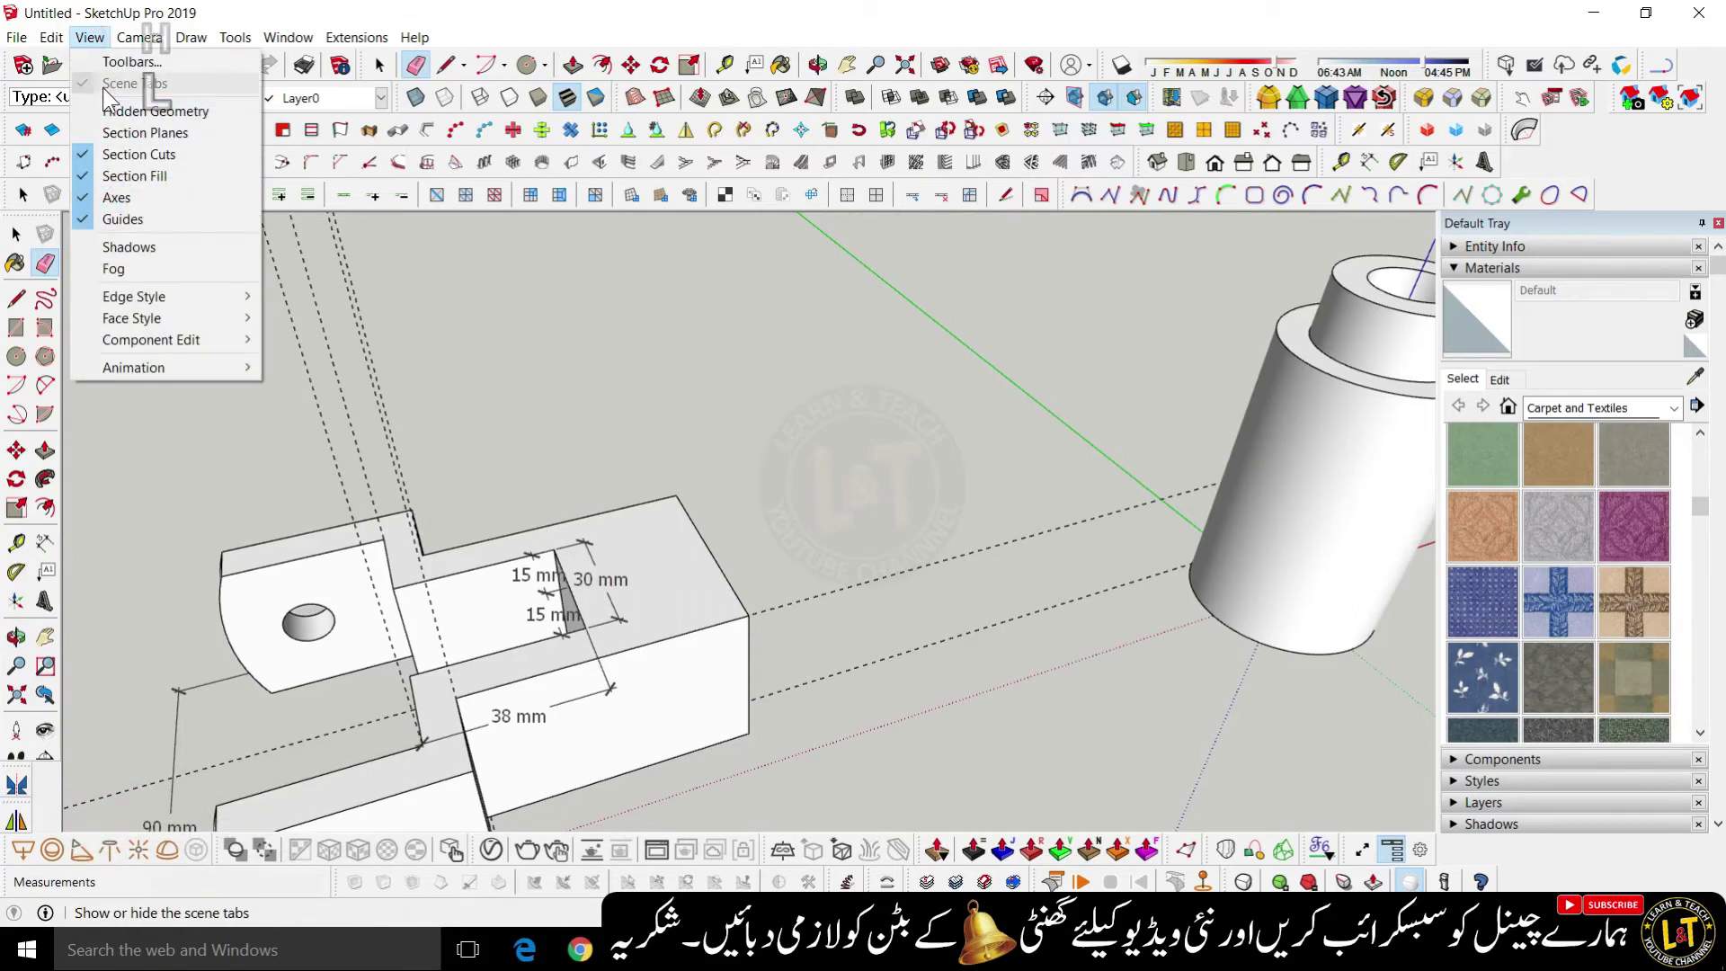
mouse_move(51, 37)
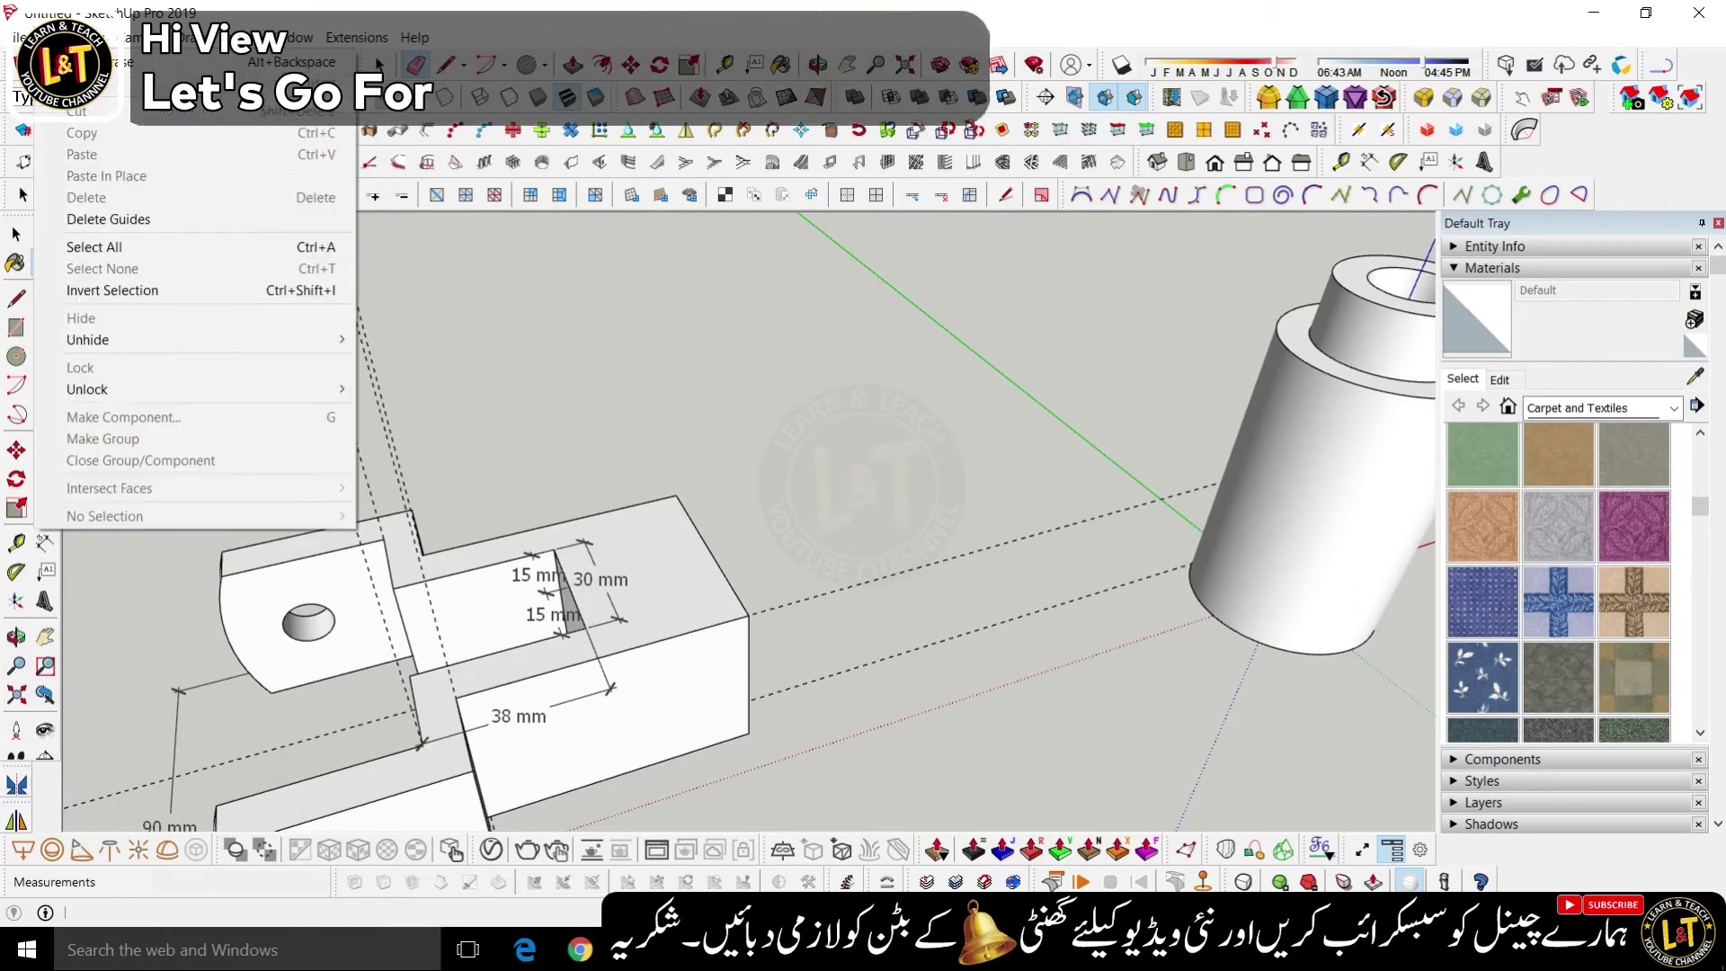
click(85, 224)
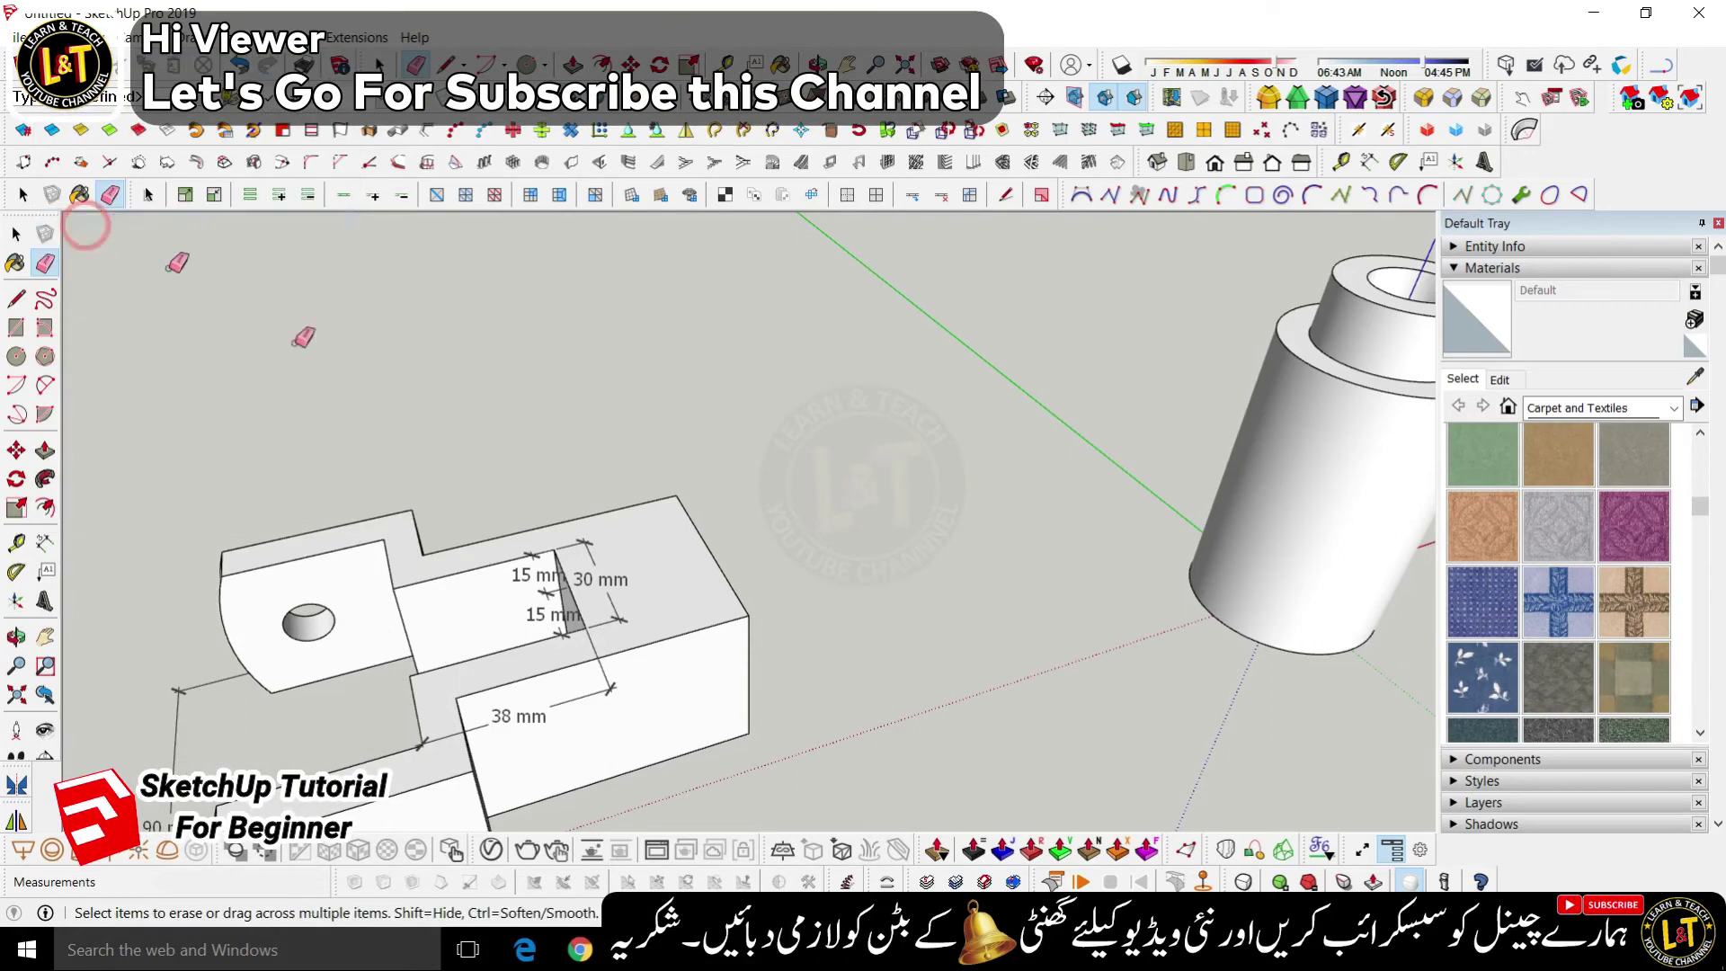
- Compare the stepped cylinder with the reference drawing and make all of its geometry into a group
scroll(1008, 622, down, 3)
scroll(838, 533, down, 2)
key(space)
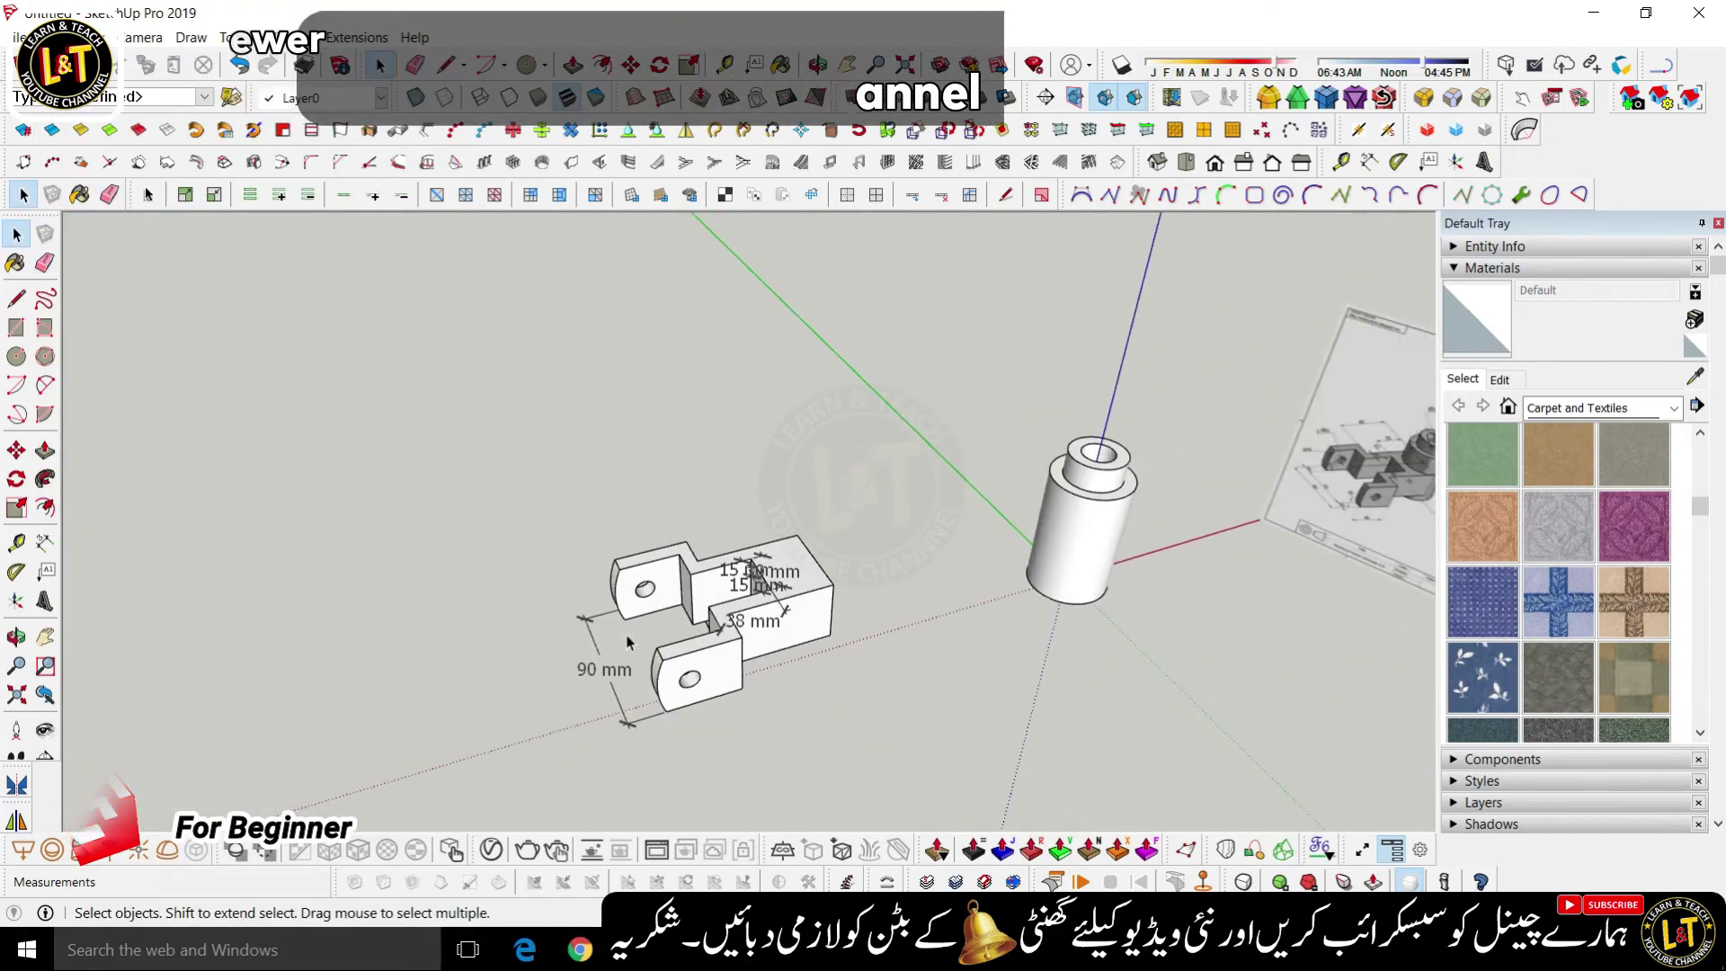
scroll(641, 665, down, 2)
scroll(1264, 521, up, 6)
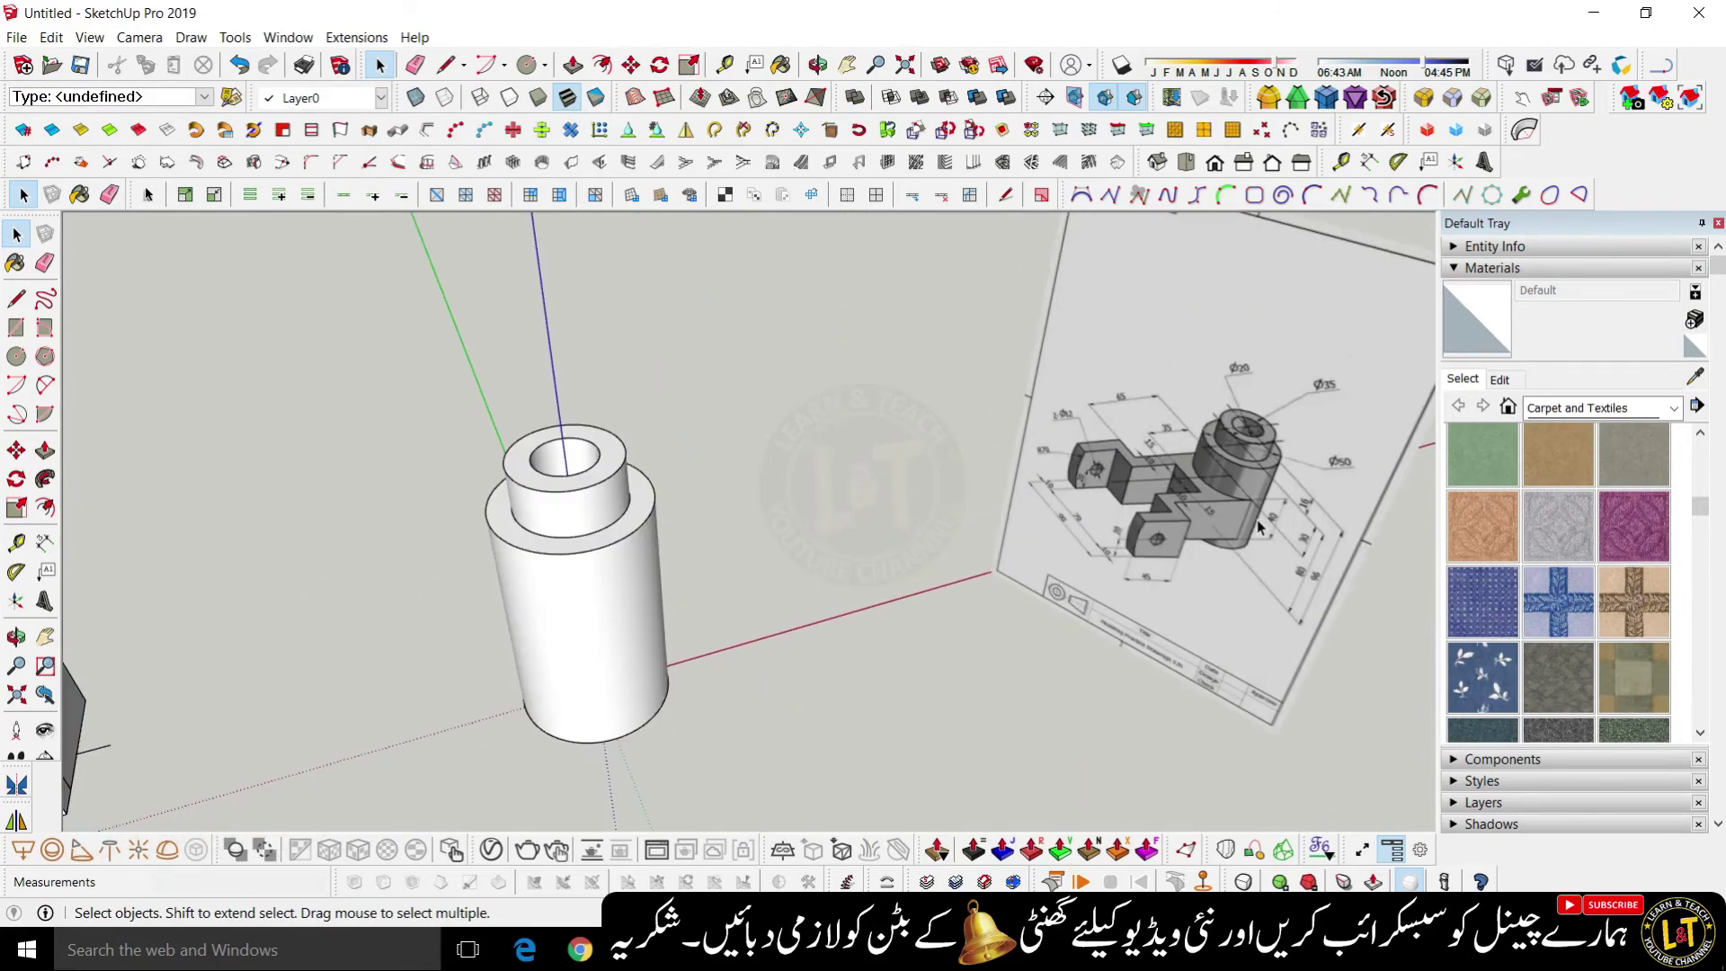
scroll(1185, 413, down, 3)
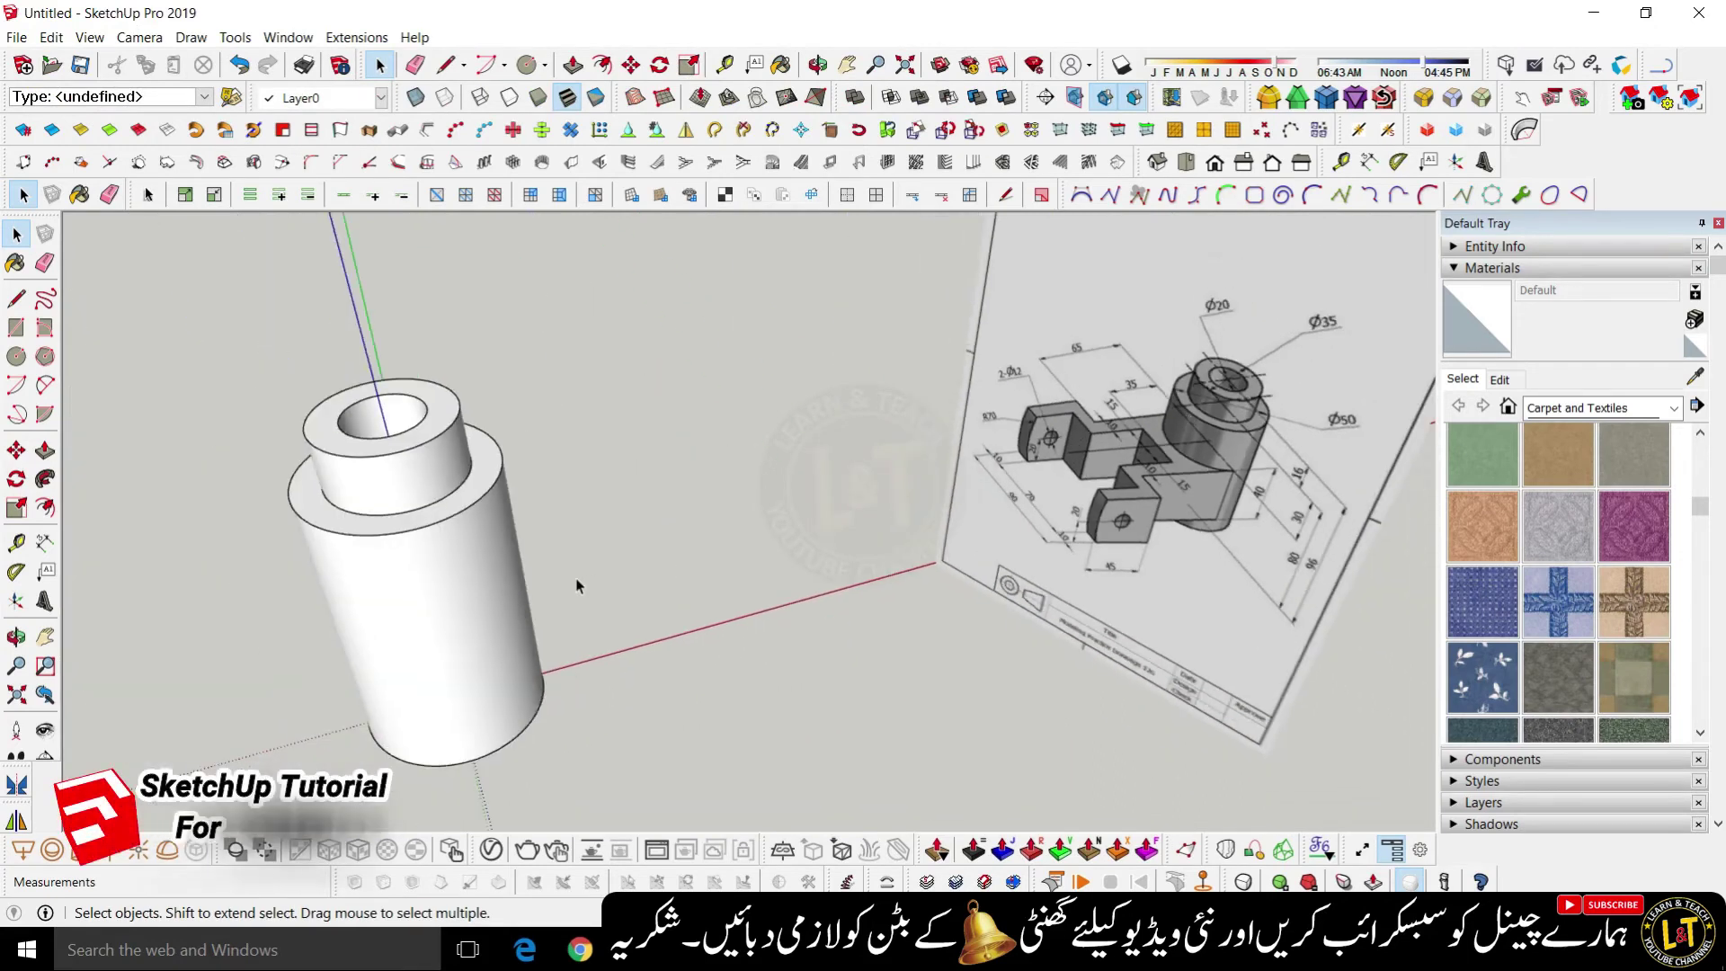
scroll(1119, 509, down, 3)
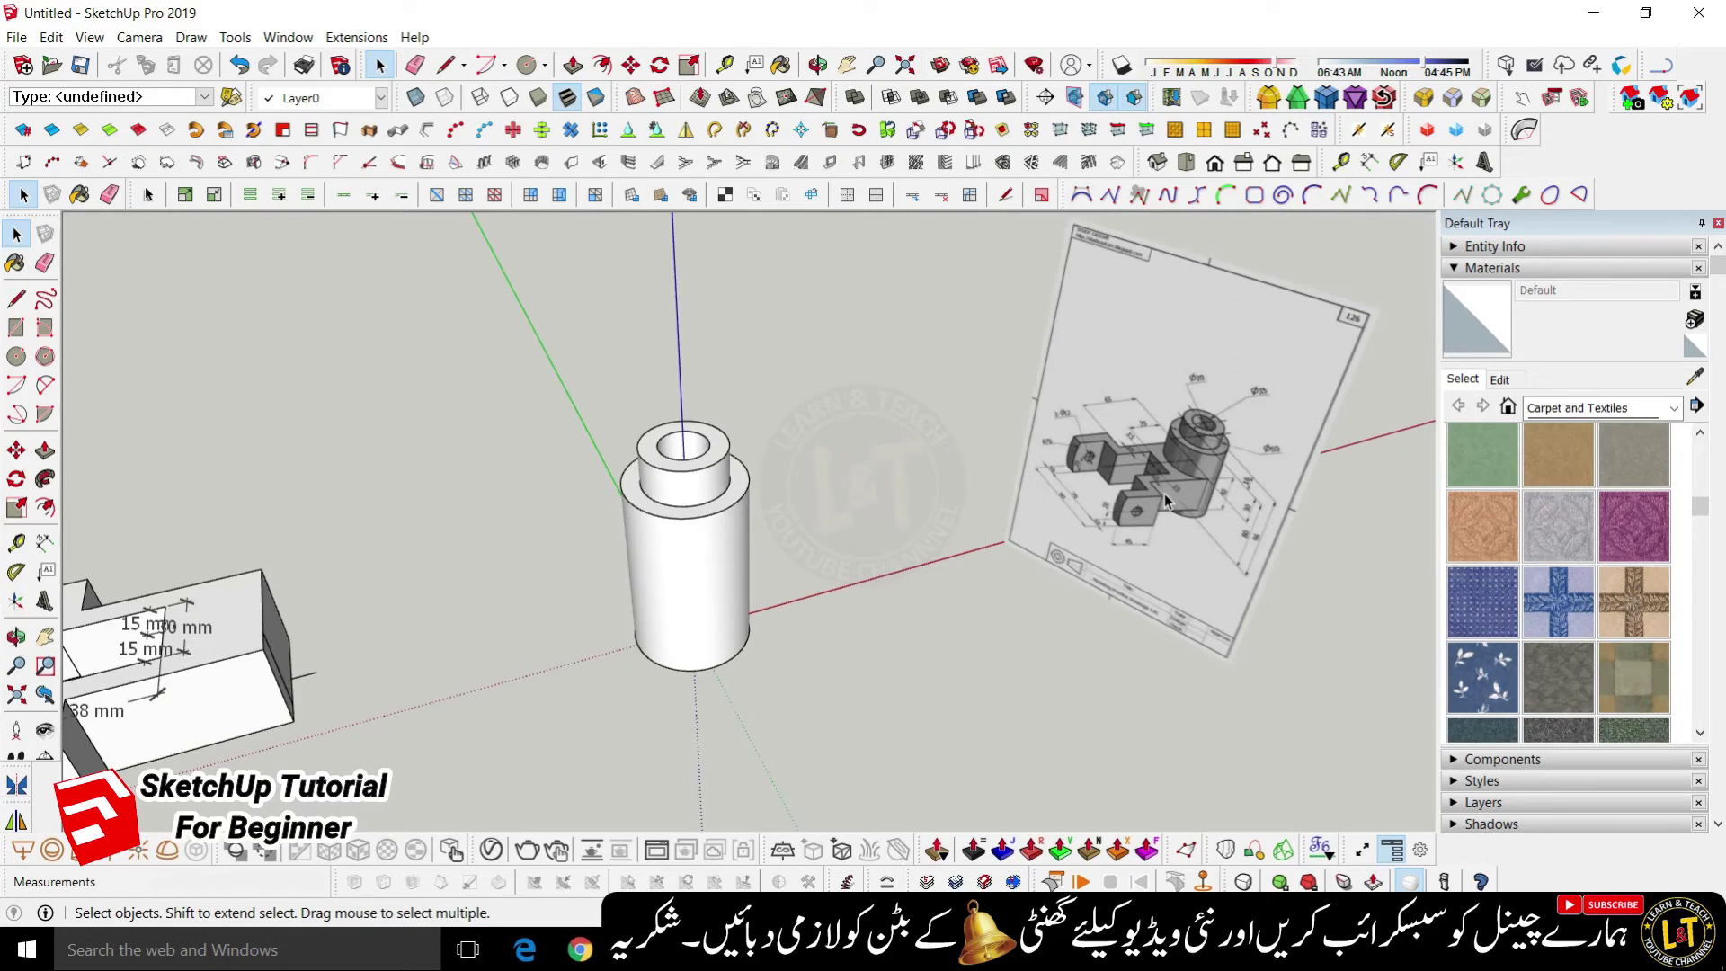
scroll(938, 645, down, 2)
mouse_move(938, 646)
middle_down()
mouse_move(854, 655)
mouse_move(764, 568)
middle_up()
drag(887, 746, 887, 746)
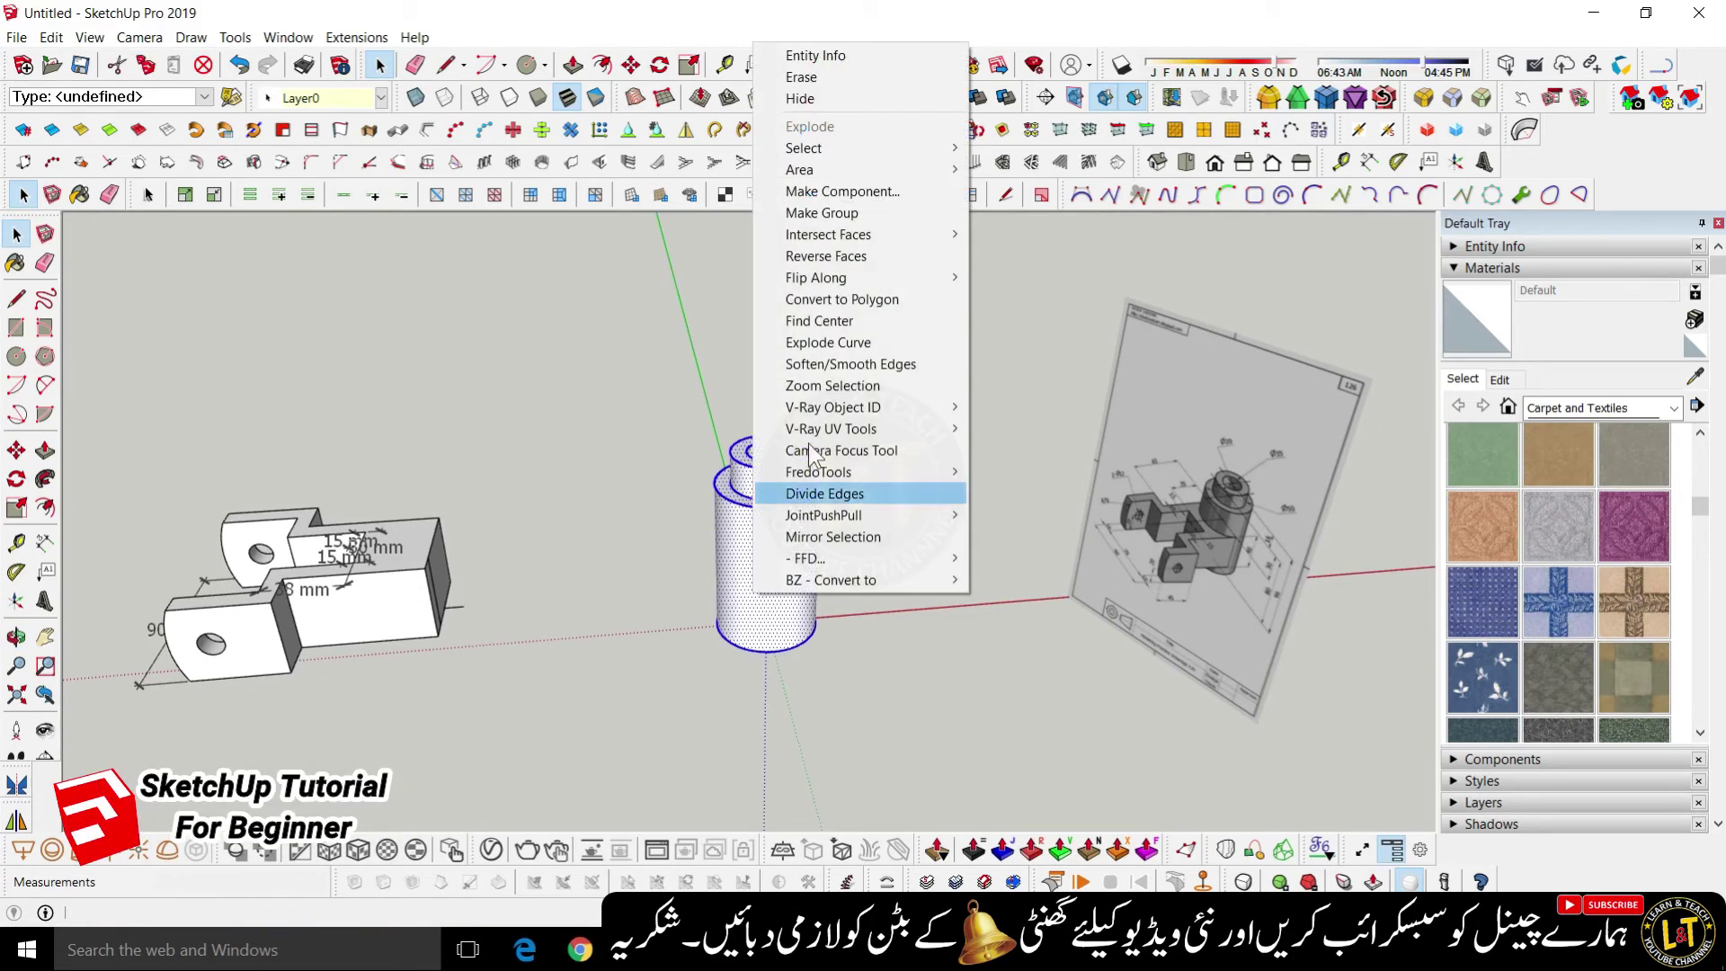
click(854, 218)
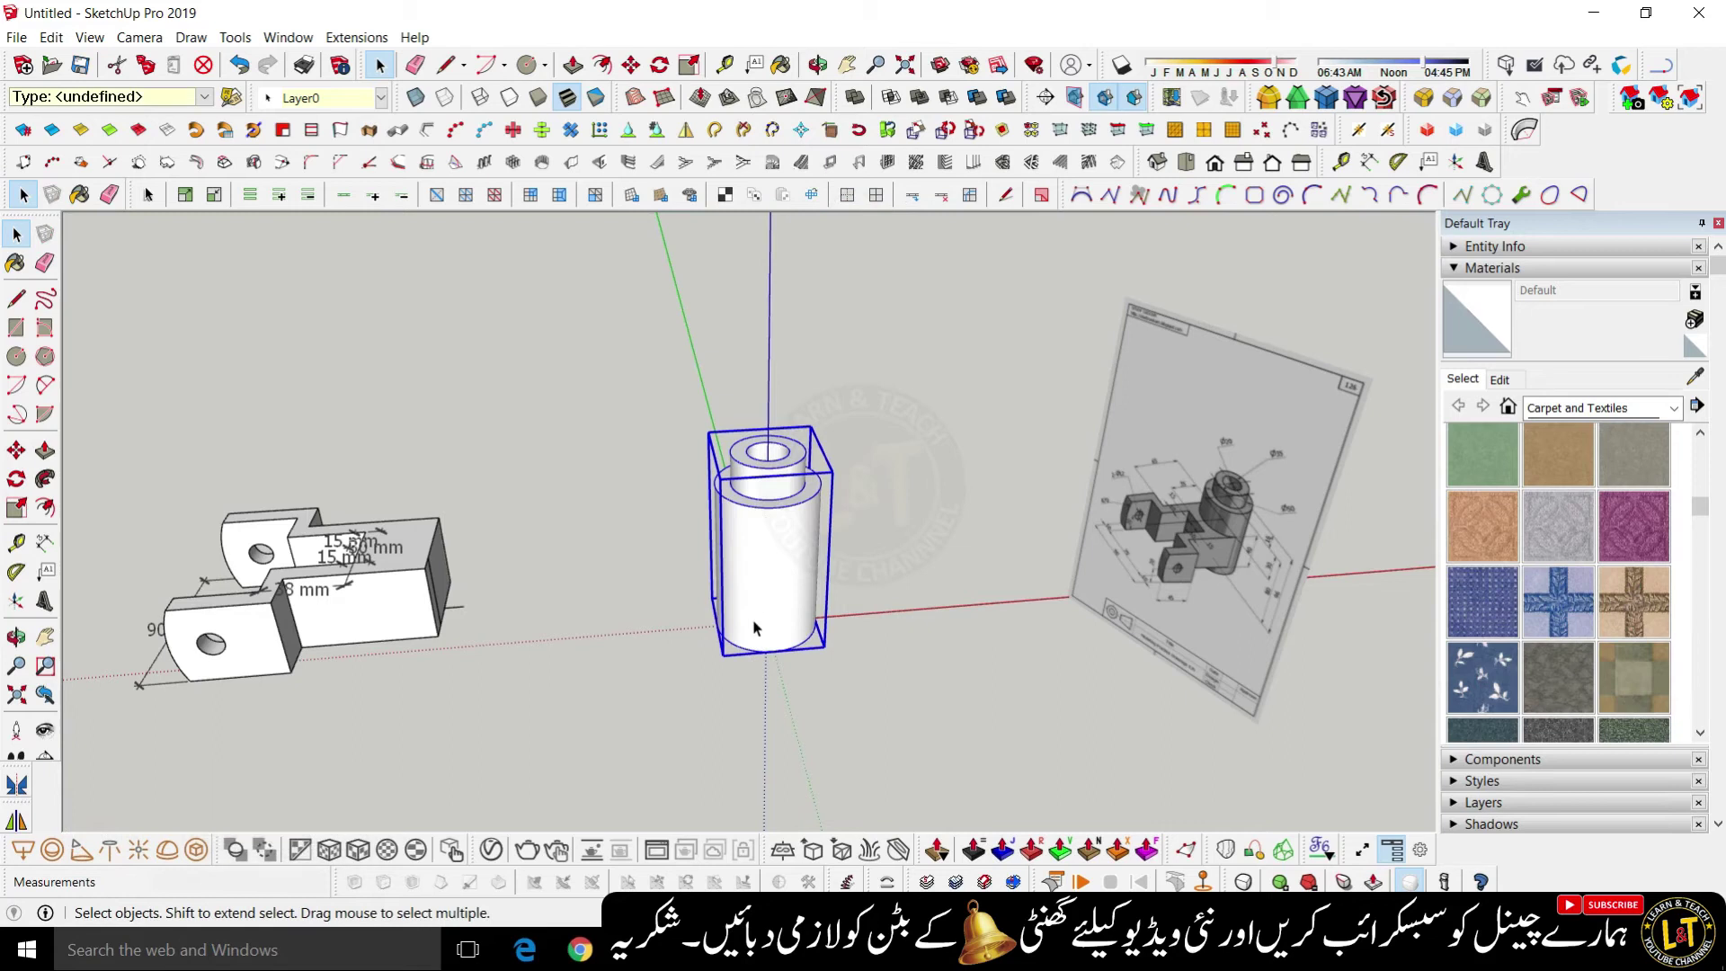
- Erase the extra vertical edge on the bracket's plain end face and the stray line at that face's base
scroll(753, 628, up, 2)
scroll(766, 649, down, 2)
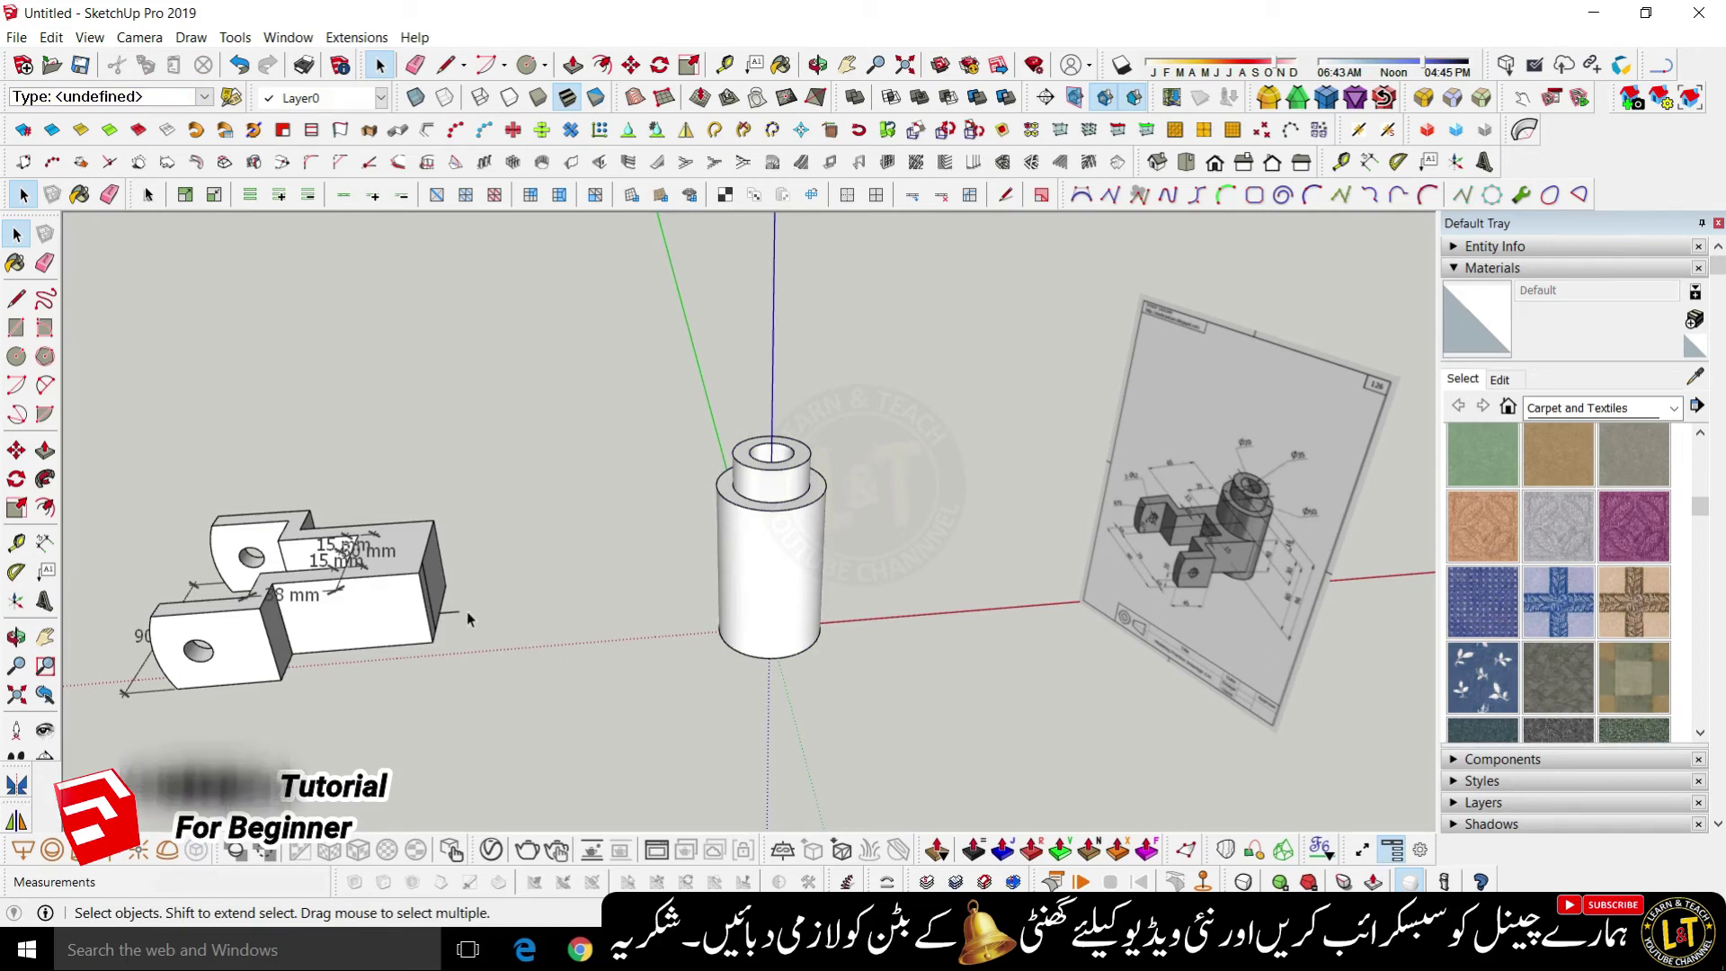
scroll(418, 620, up, 3)
middle_drag(416, 622, 251, 612)
scroll(539, 505, up, 5)
key(e)
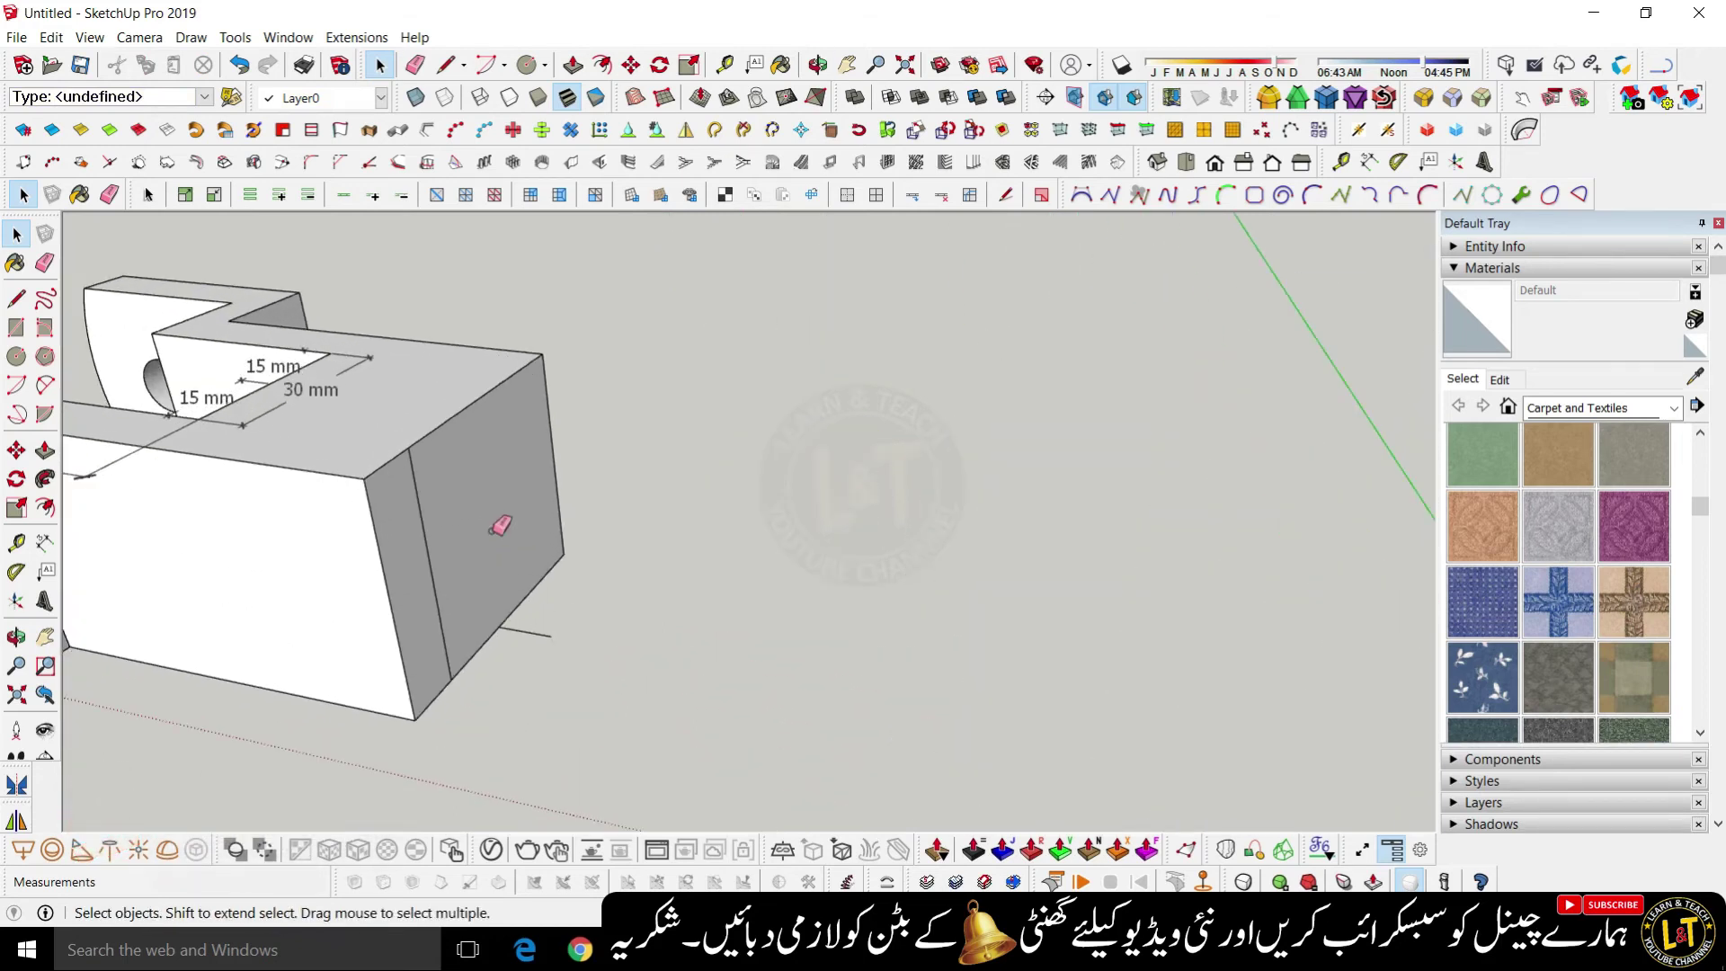
click(428, 541)
click(514, 632)
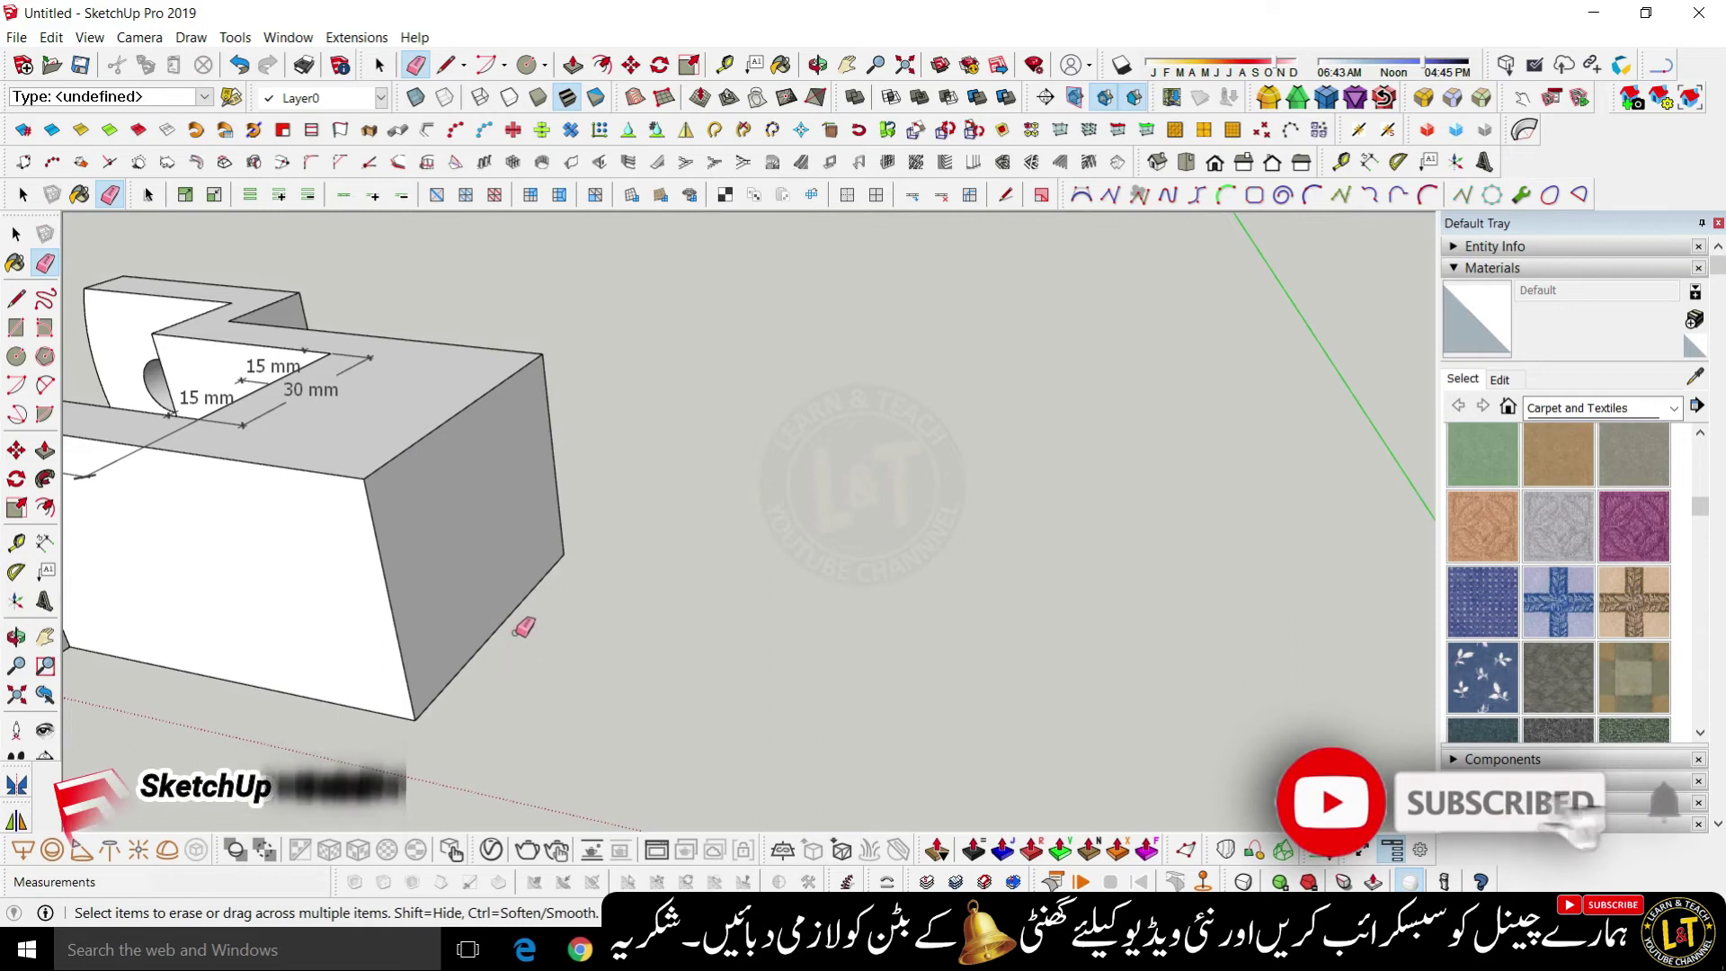
- Erase the remaining 15 mm, 30 mm, 38 mm and 90 mm dimensions from the forked bracket
scroll(514, 632, down, 3)
scroll(377, 472, up, 2)
scroll(480, 528, down, 3)
middle_drag(577, 631, 465, 607)
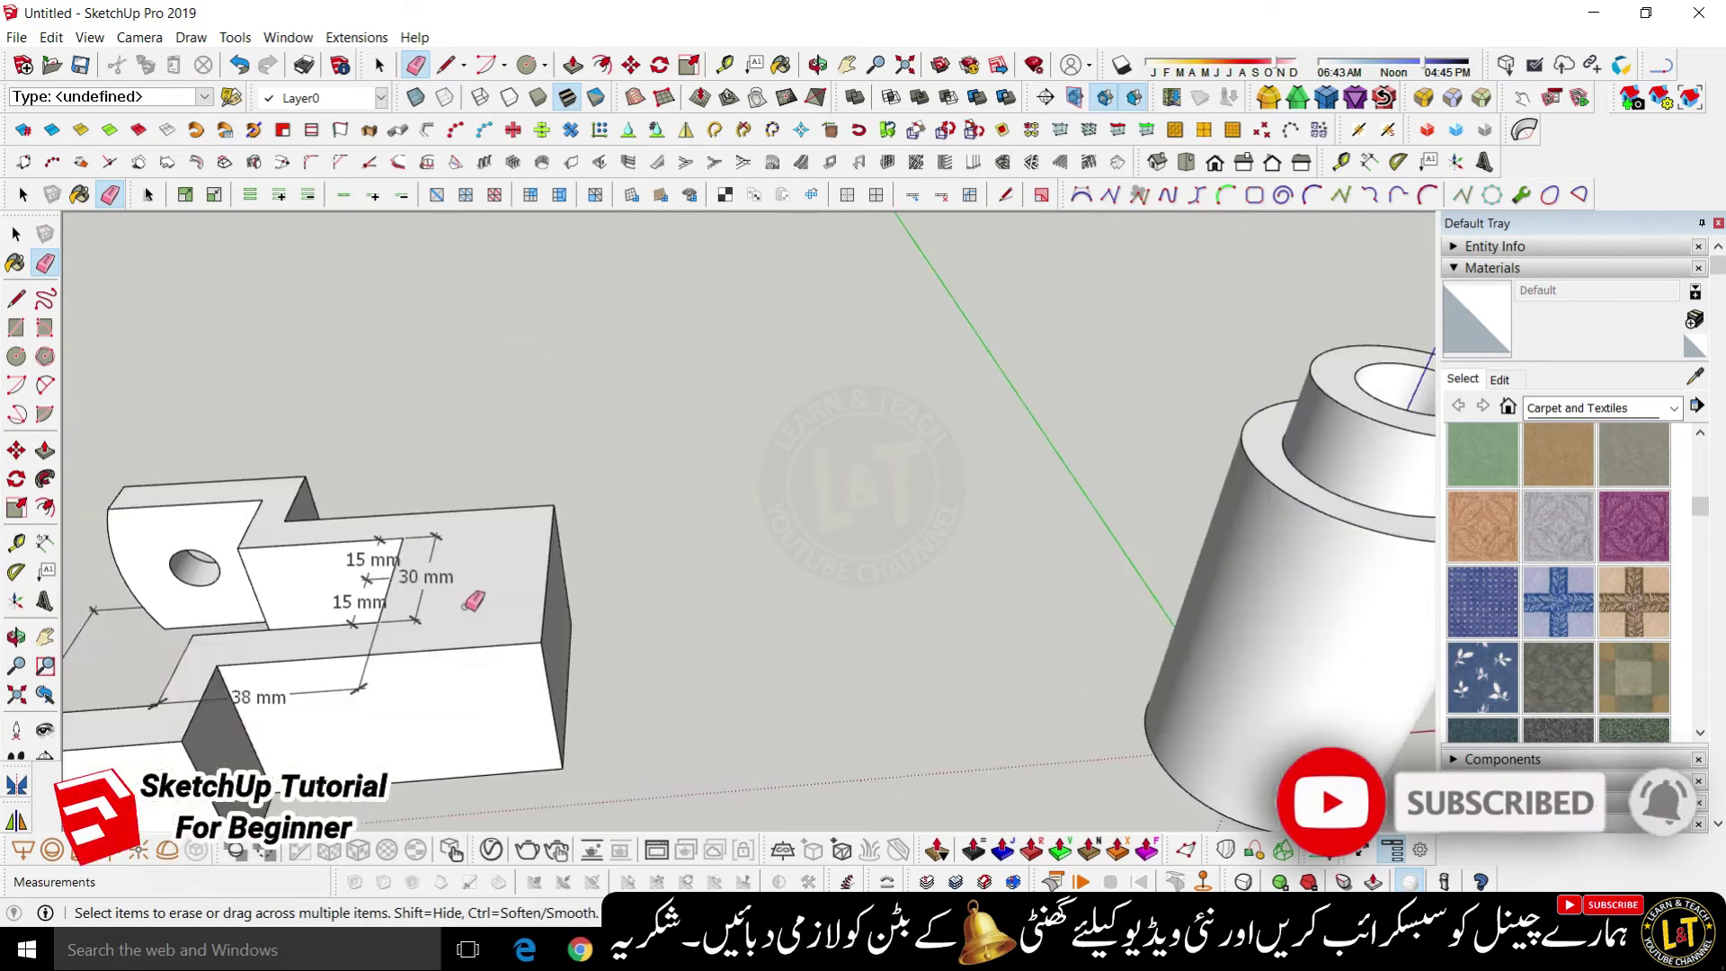
click(383, 562)
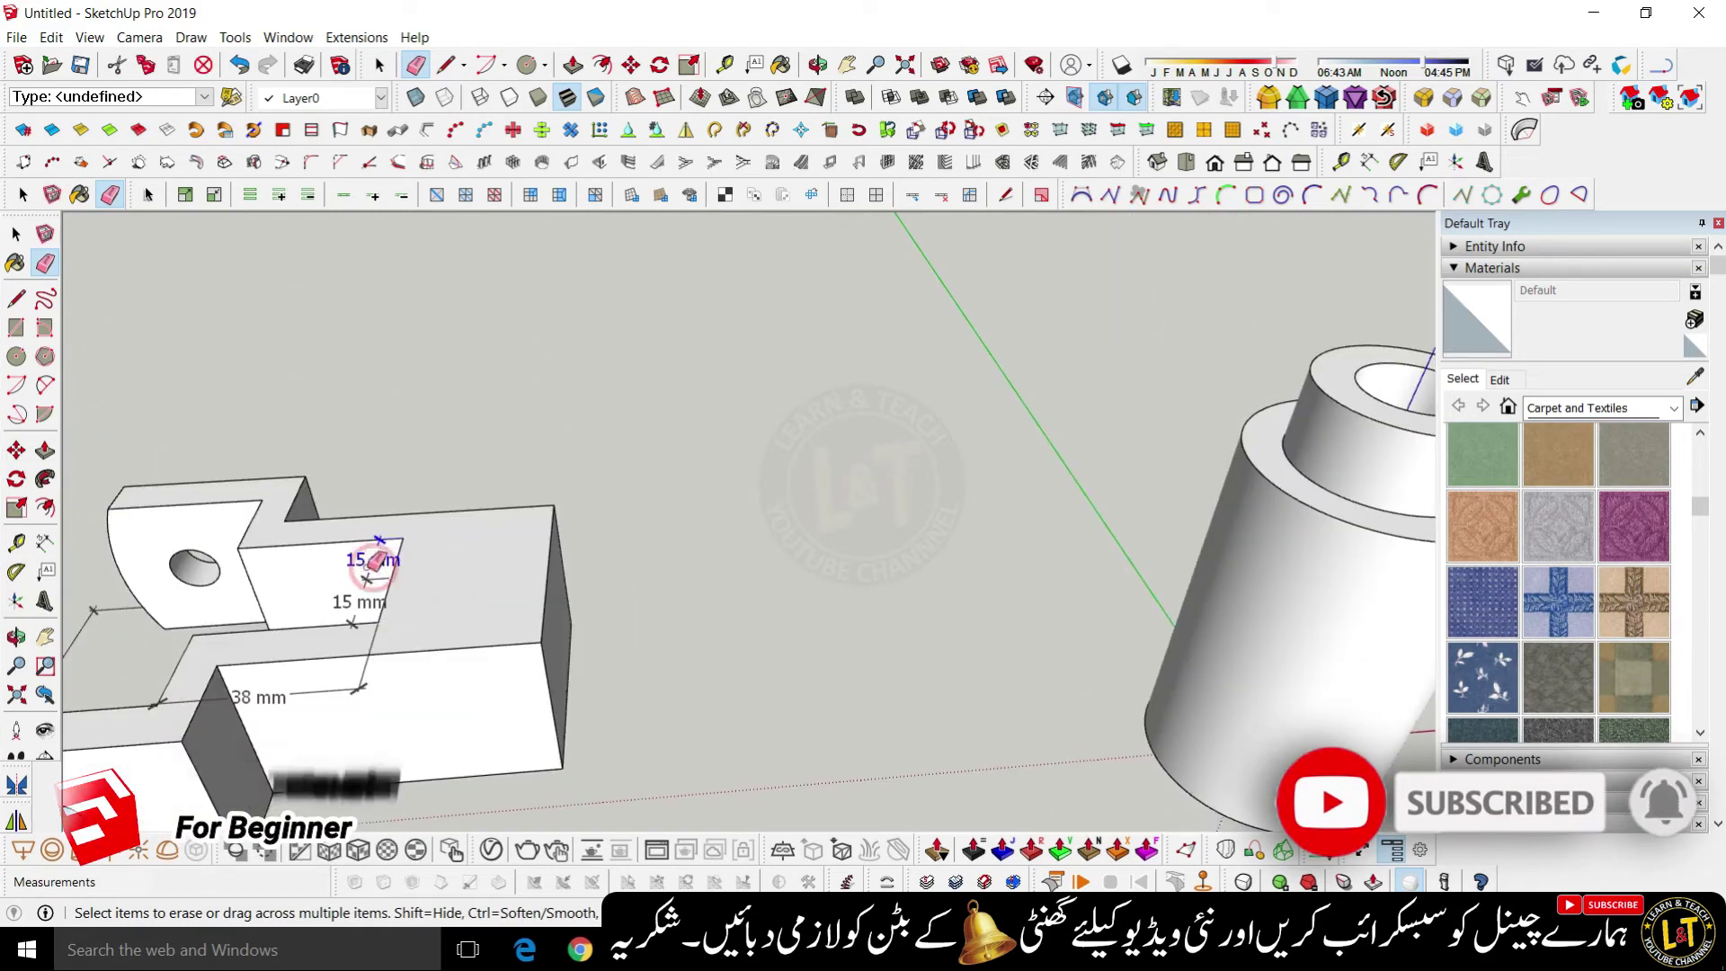
click(359, 600)
click(353, 690)
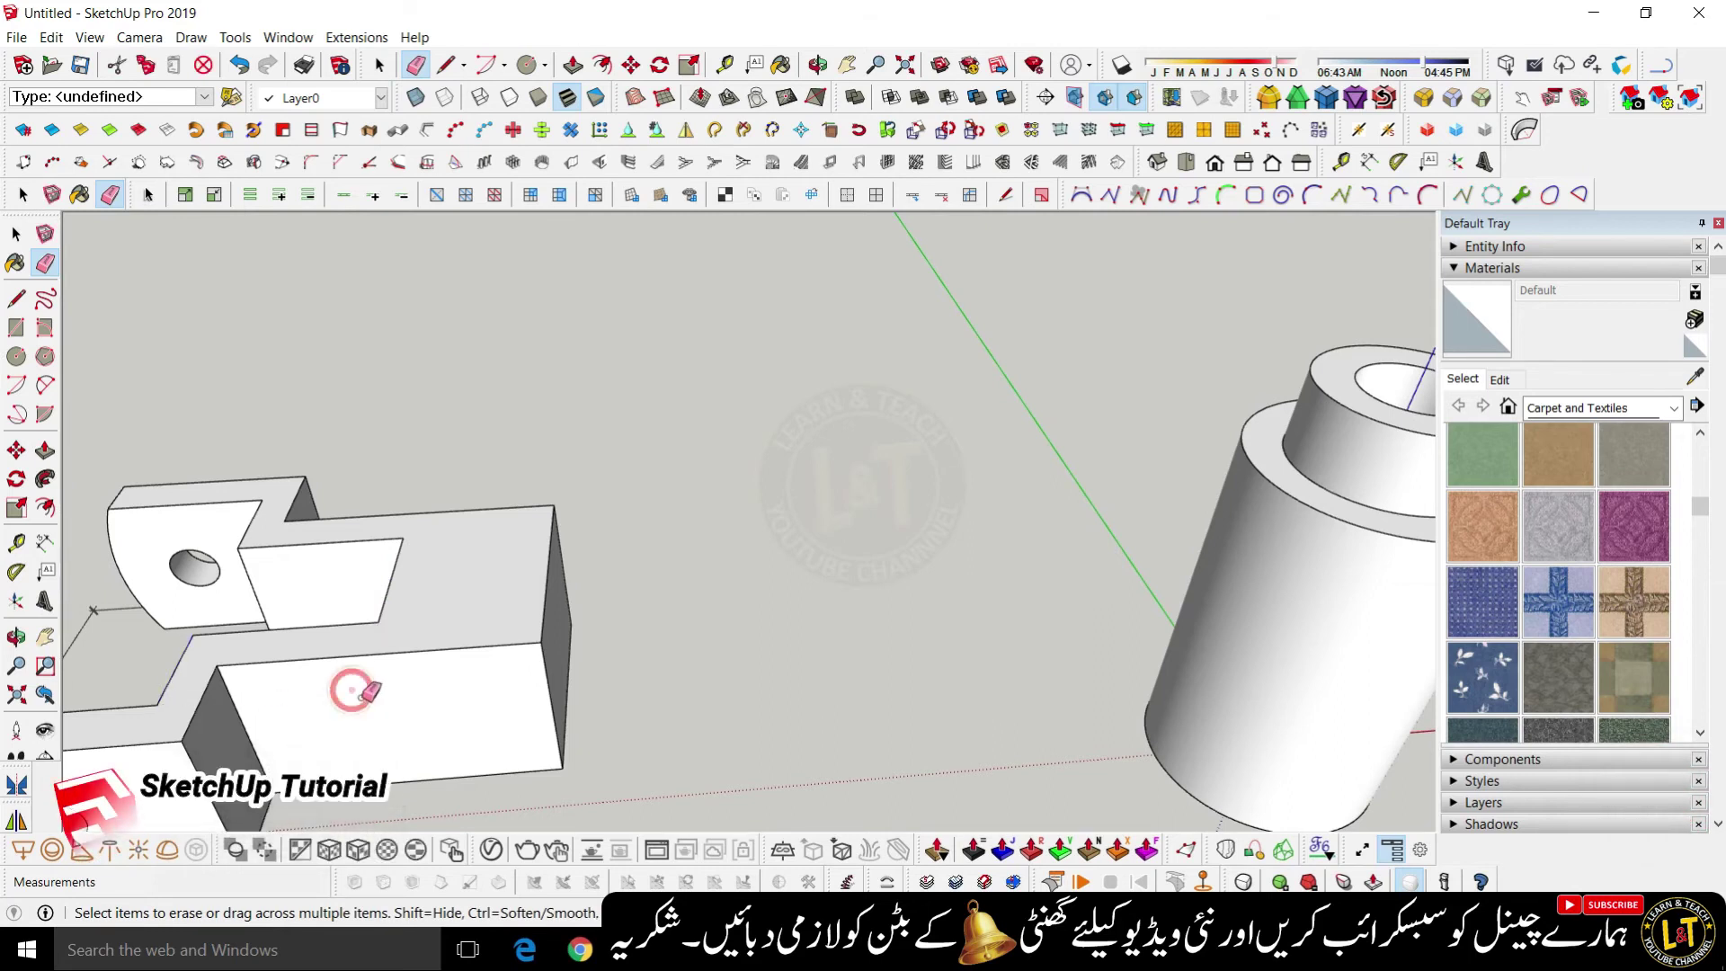
- Make all of the forked bracket's geometry into a group
scroll(440, 634, down, 3)
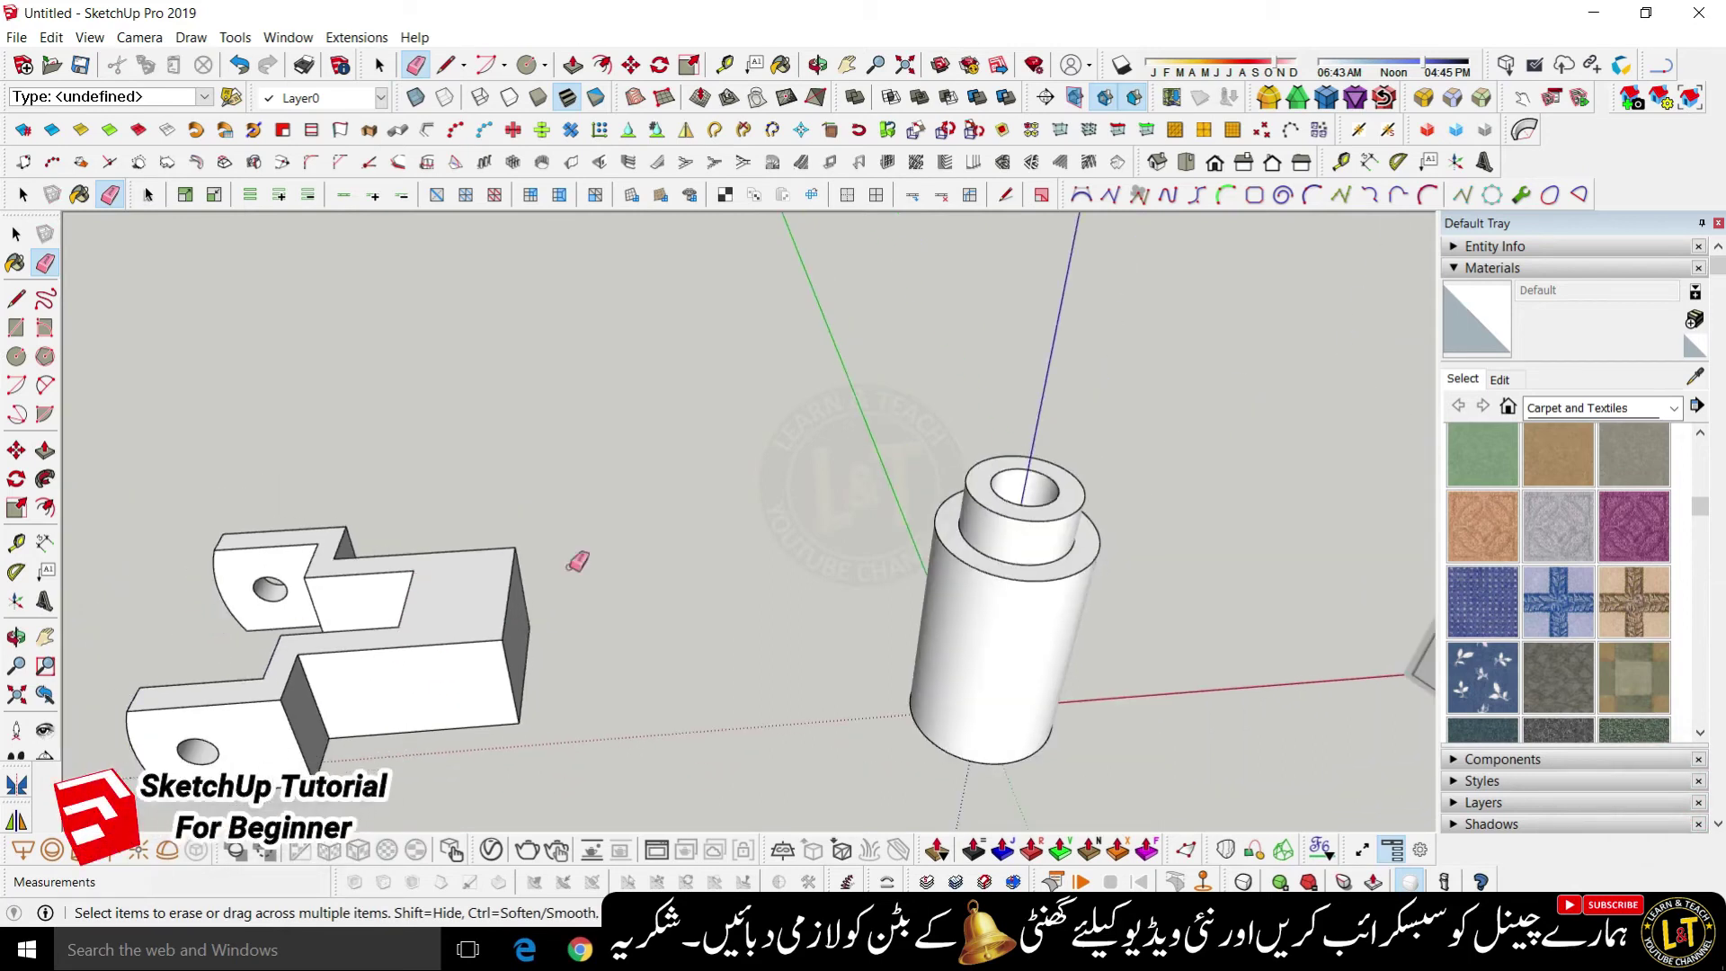
scroll(577, 561, down, 3)
key(space)
drag(617, 786, 617, 785)
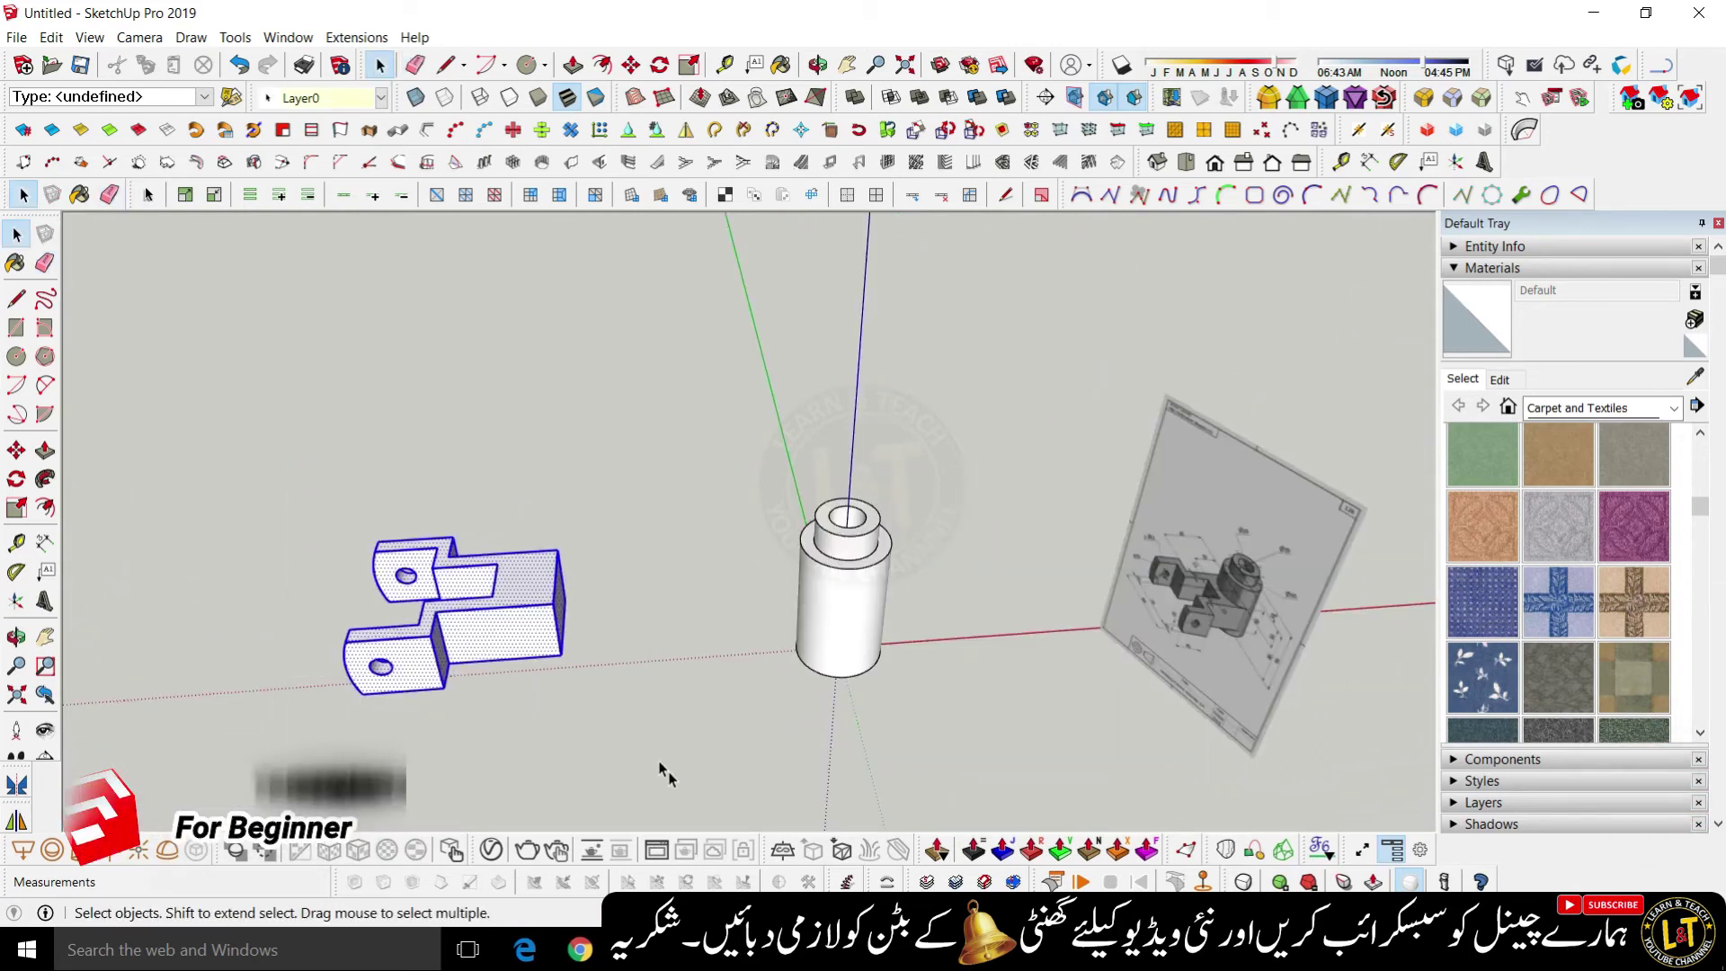
right_click(521, 627)
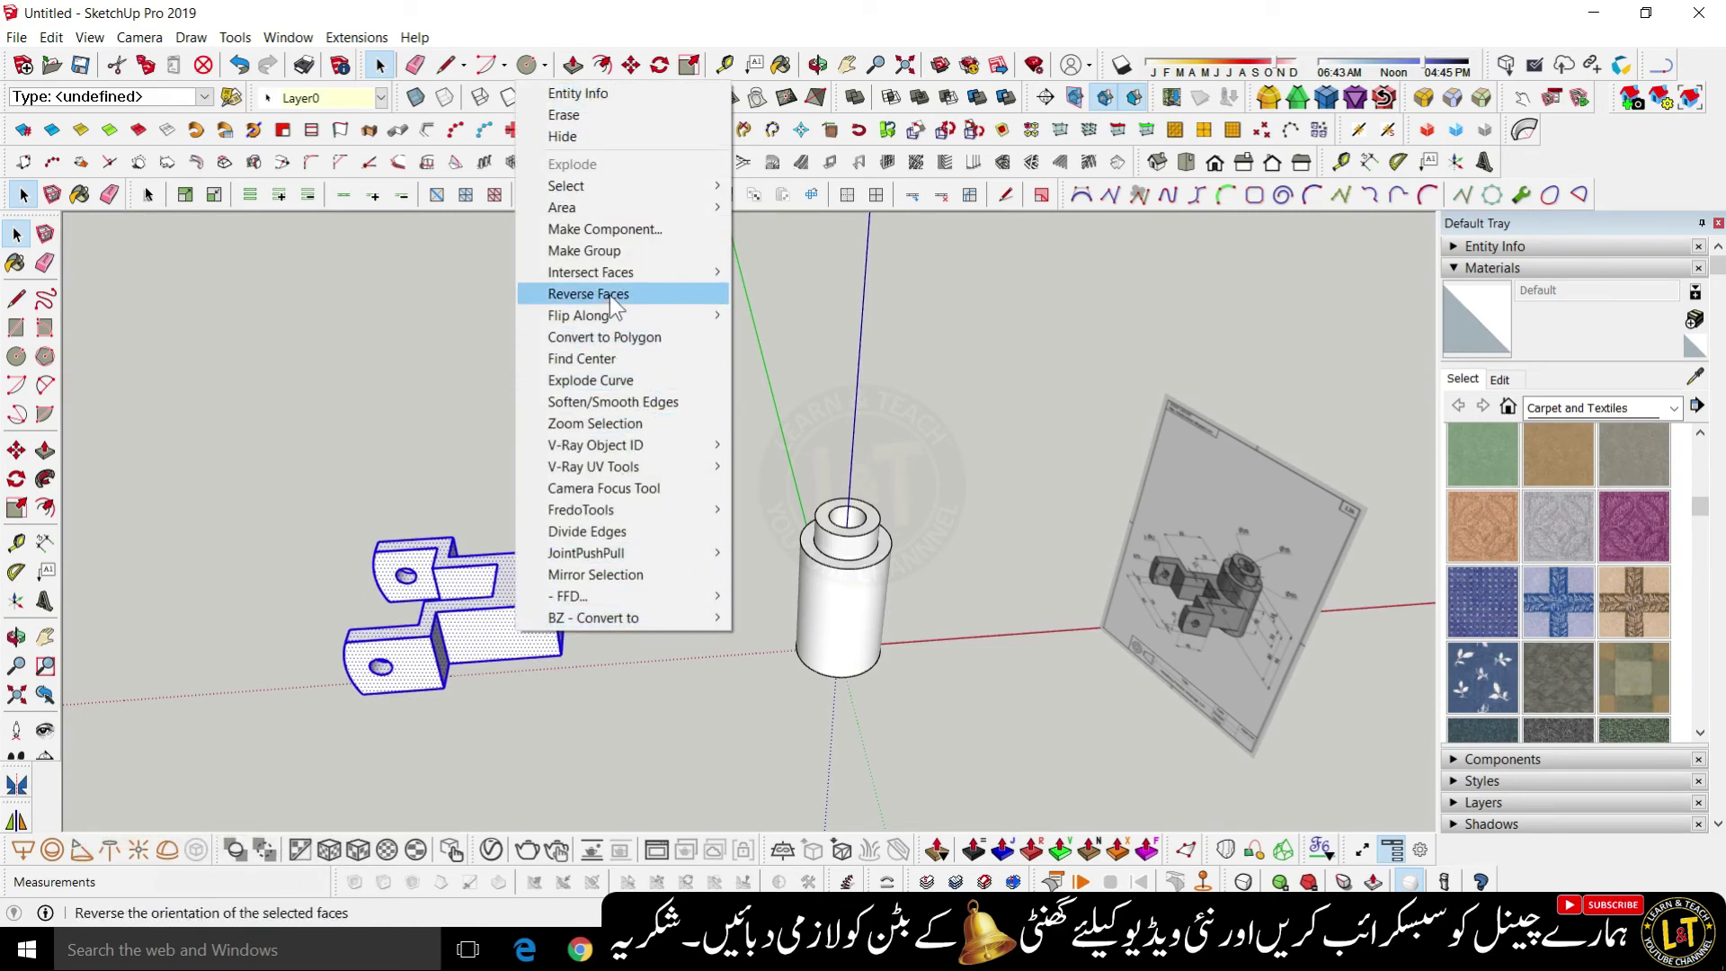
click(607, 252)
- Using temporary X-ray display, move the bracket group by its plain end face's bottom midpoint onto the centre of the cylinder's base
scroll(605, 644, up, 5)
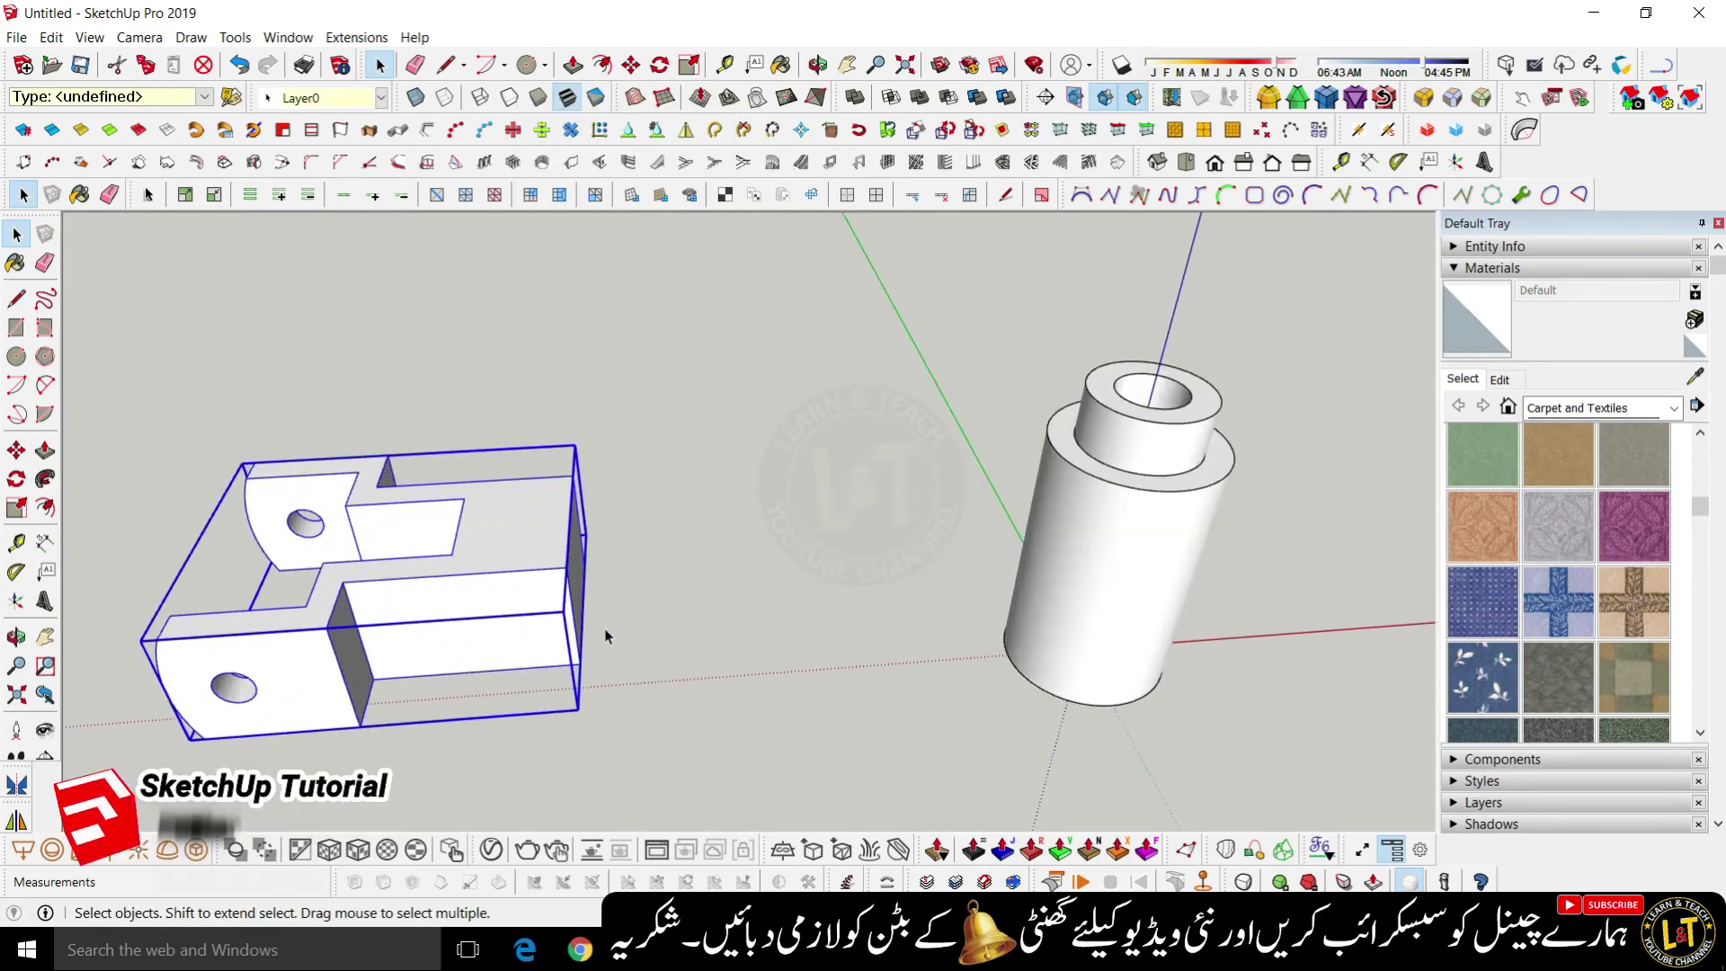
click(418, 97)
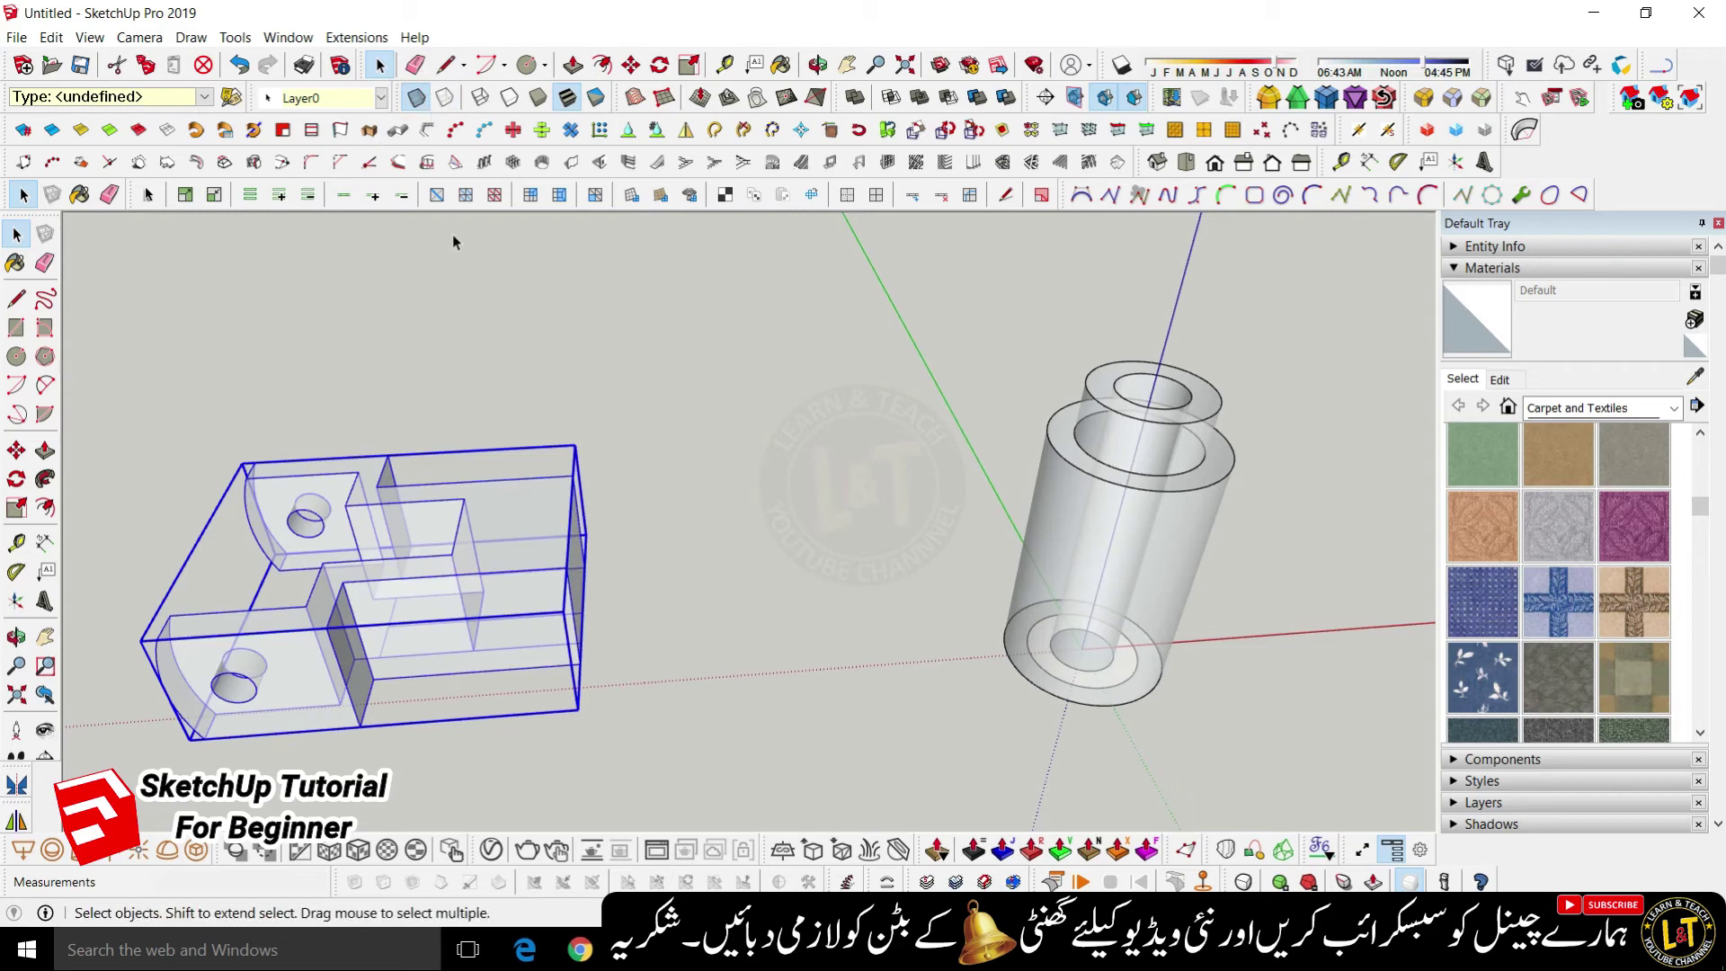
middle_drag(584, 658, 483, 654)
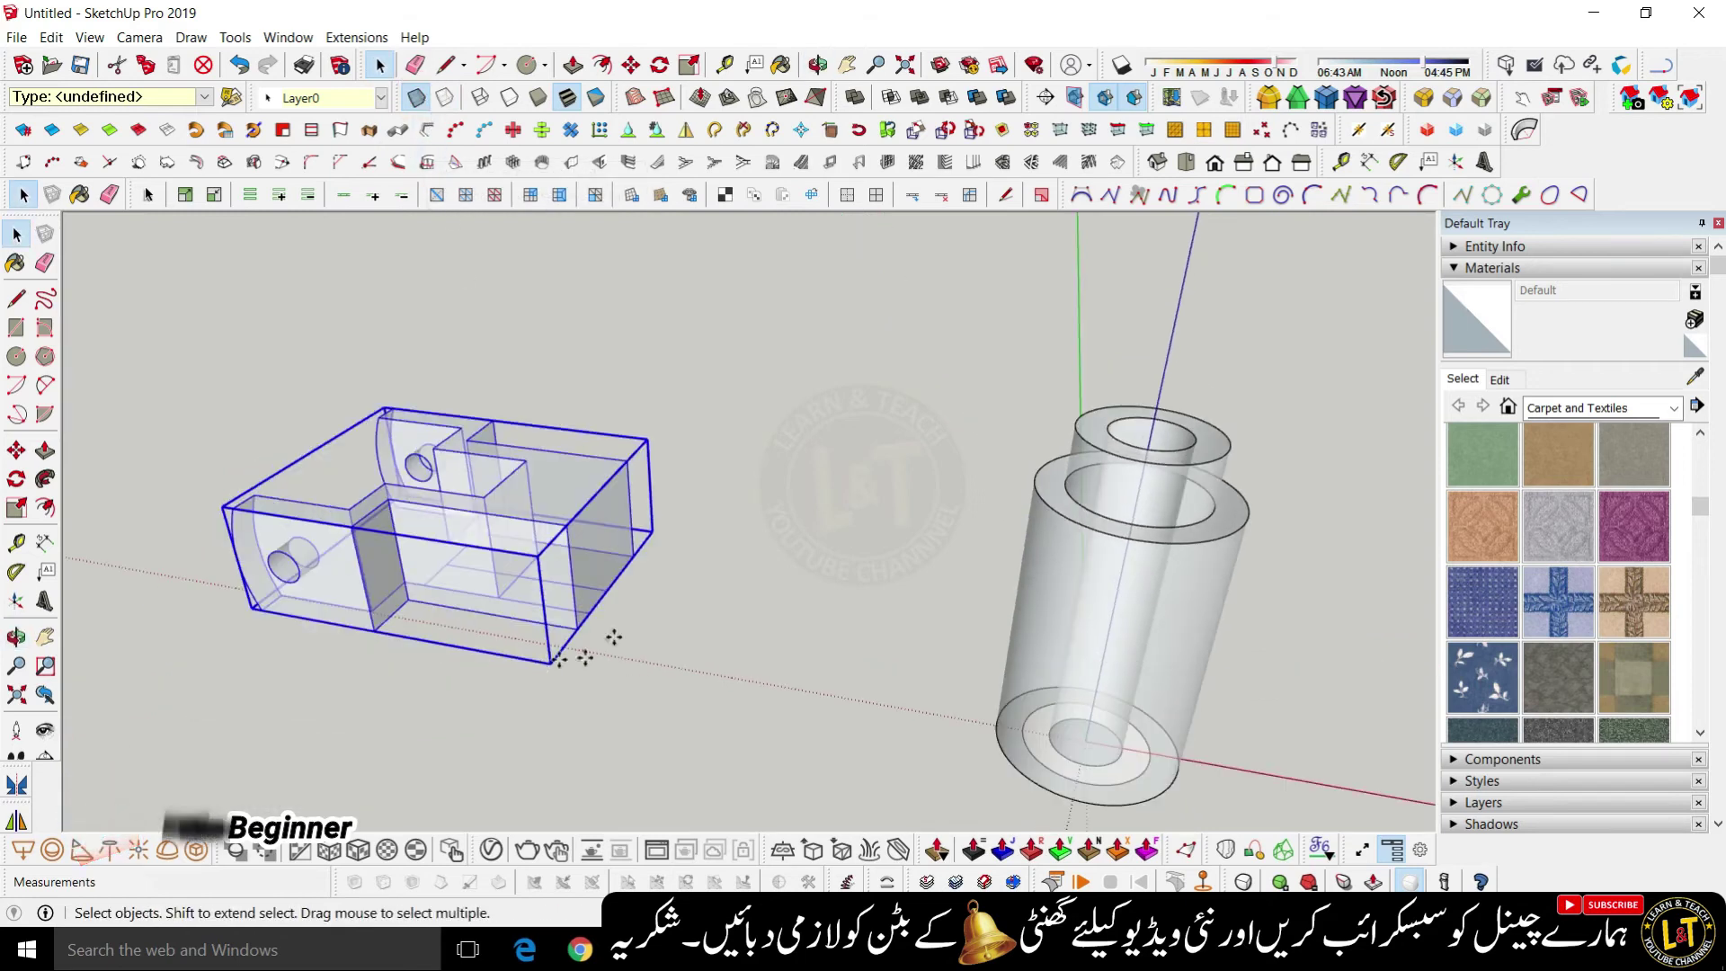
key(m)
click(609, 589)
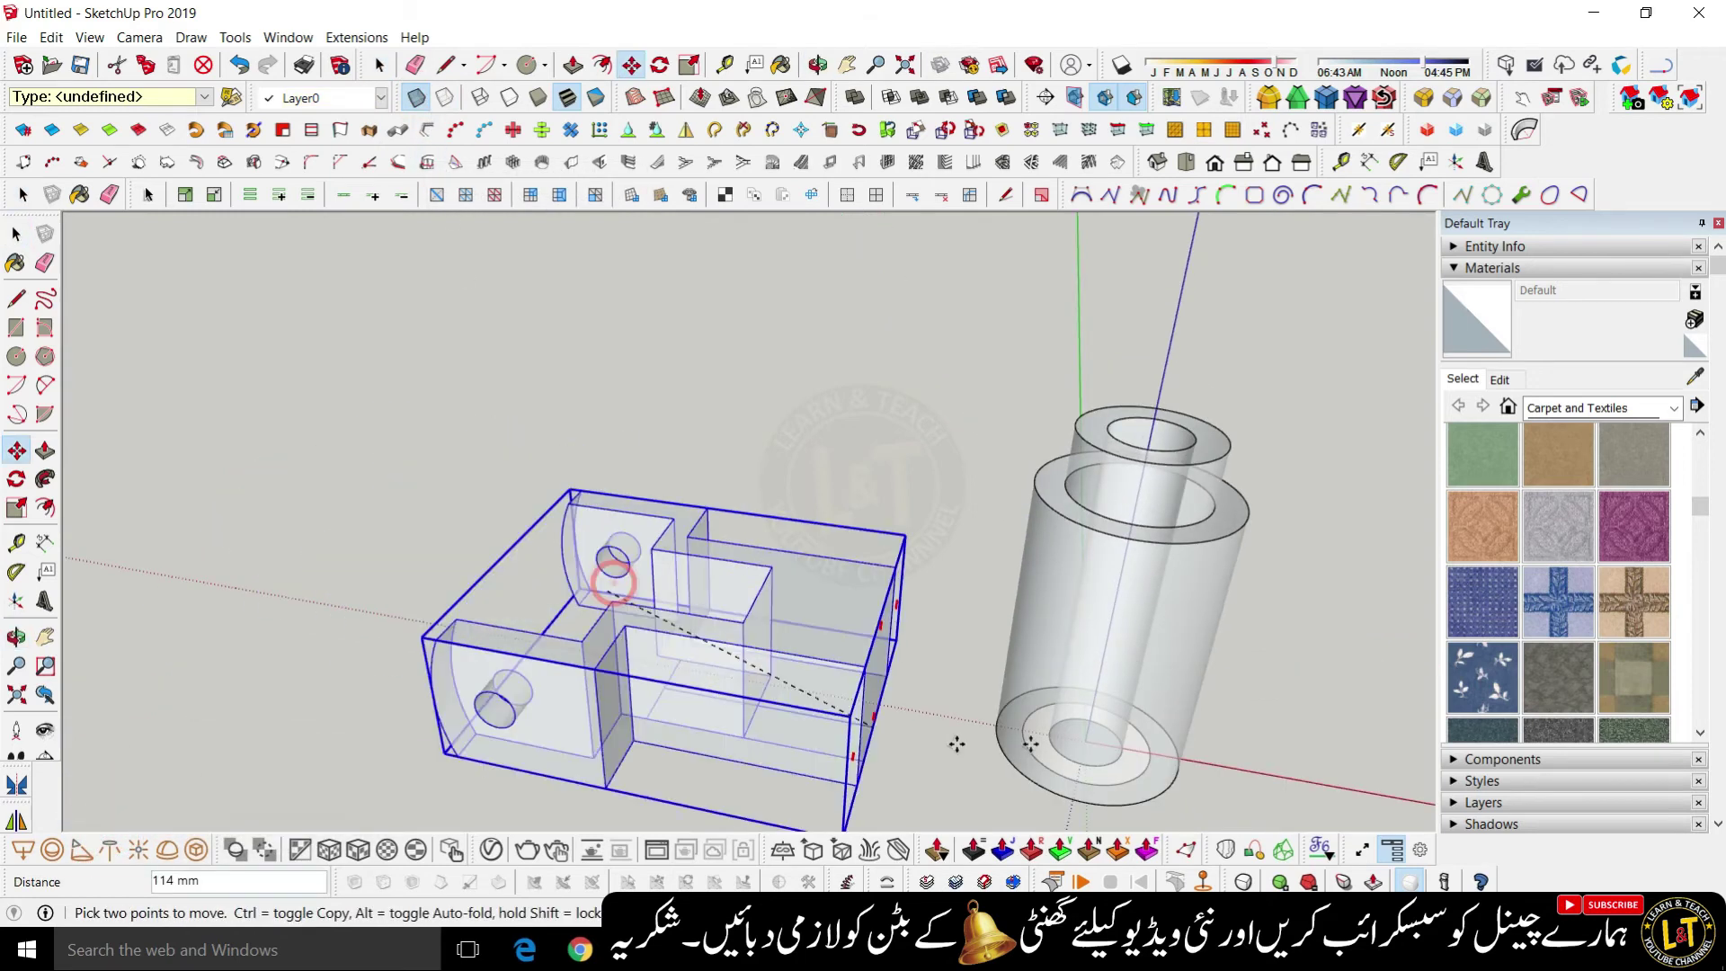
click(1094, 737)
middle_drag(1148, 763, 793, 495)
scroll(793, 495, down, 4)
middle_drag(879, 682, 1237, 899)
click(416, 104)
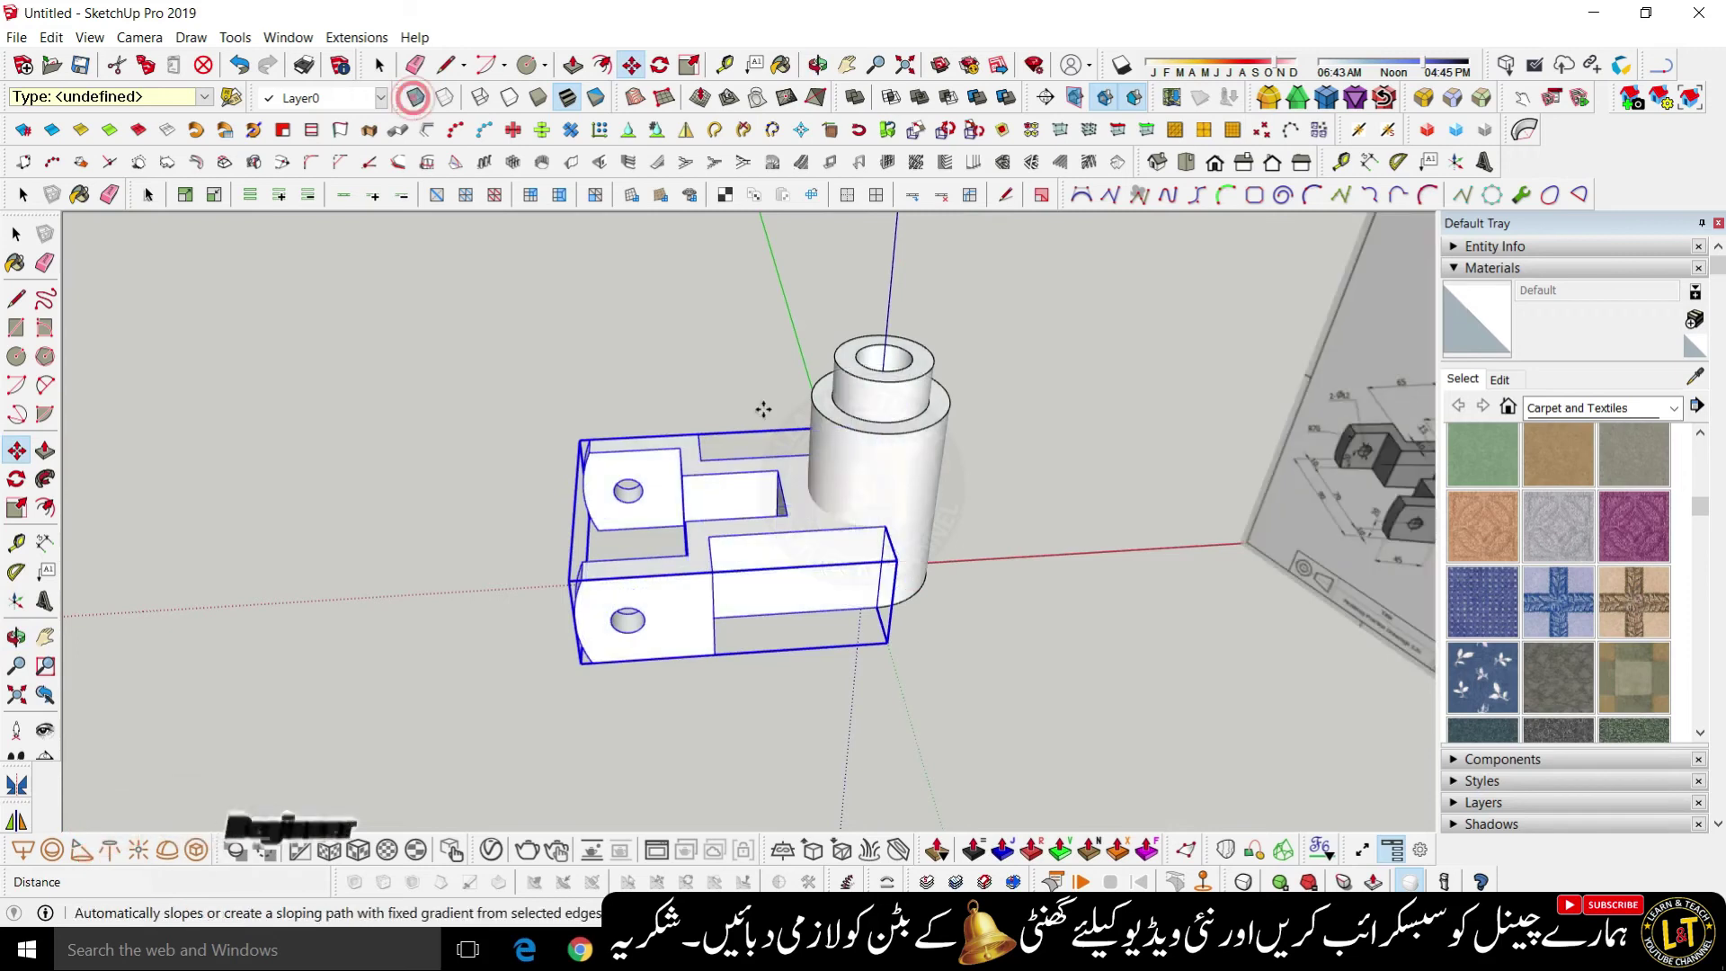
- Move the stepped cylinder group 10 mm down relative to the bracket
mouse_move(832, 440)
middle_down()
mouse_move(790, 578)
mouse_move(545, 348)
mouse_move(520, 431)
mouse_move(874, 500)
mouse_move(855, 399)
mouse_move(861, 422)
middle_up()
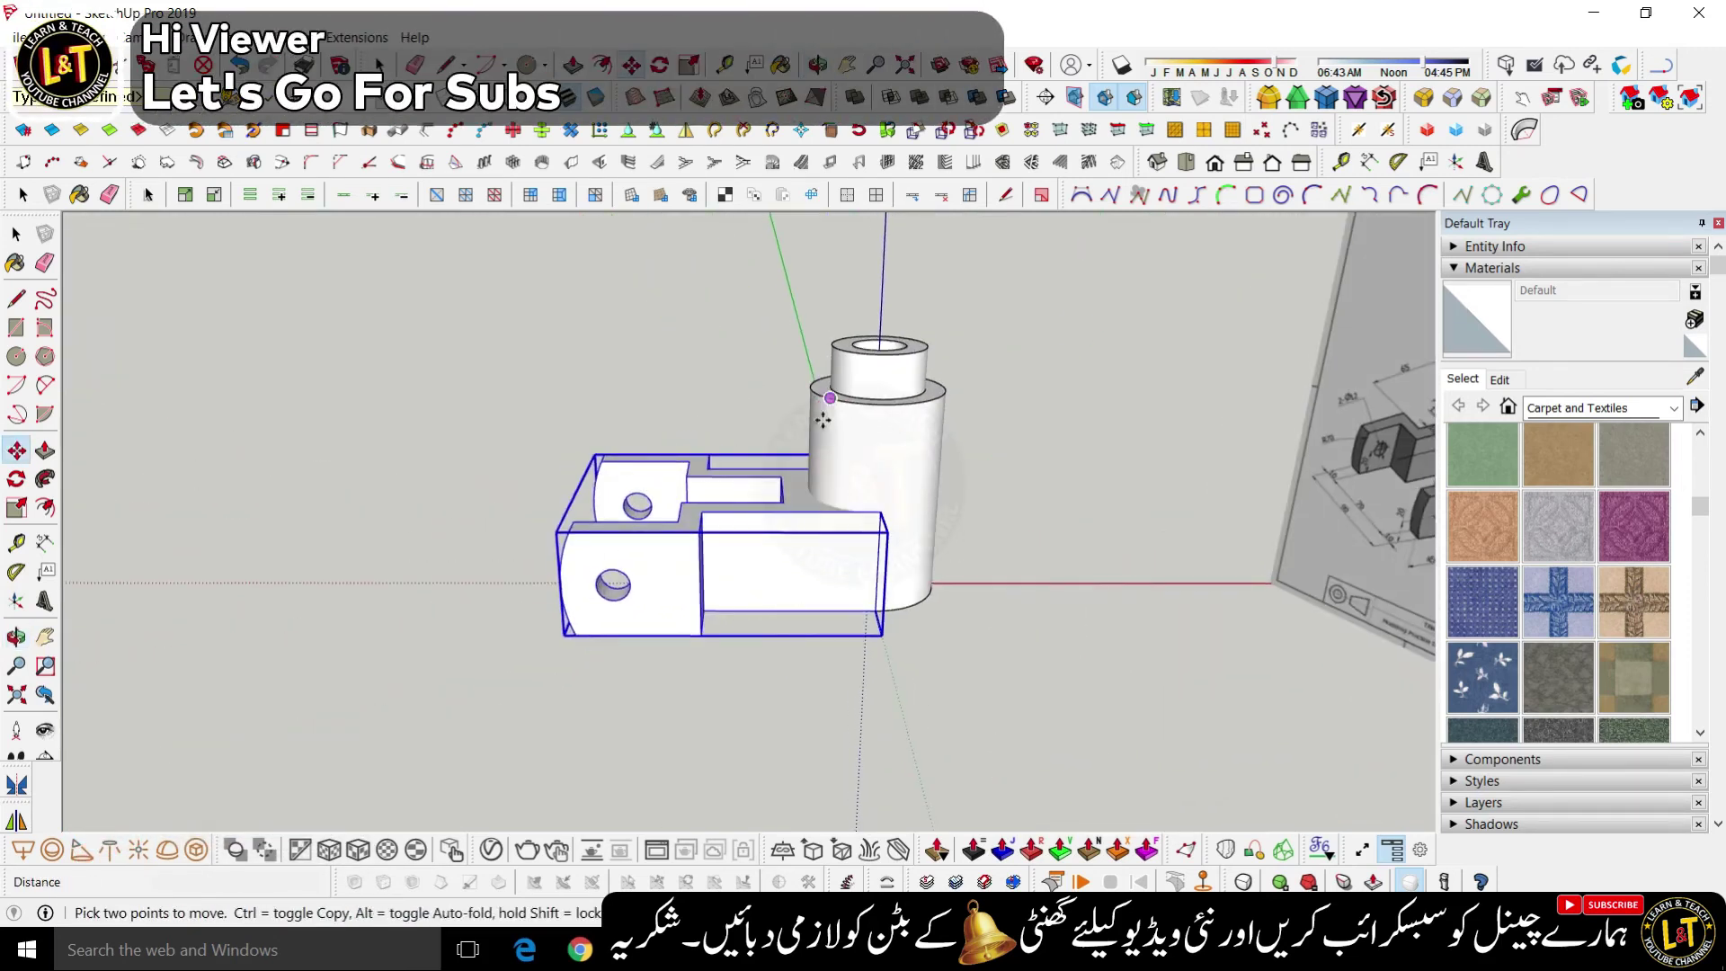
click(861, 423)
key(m)
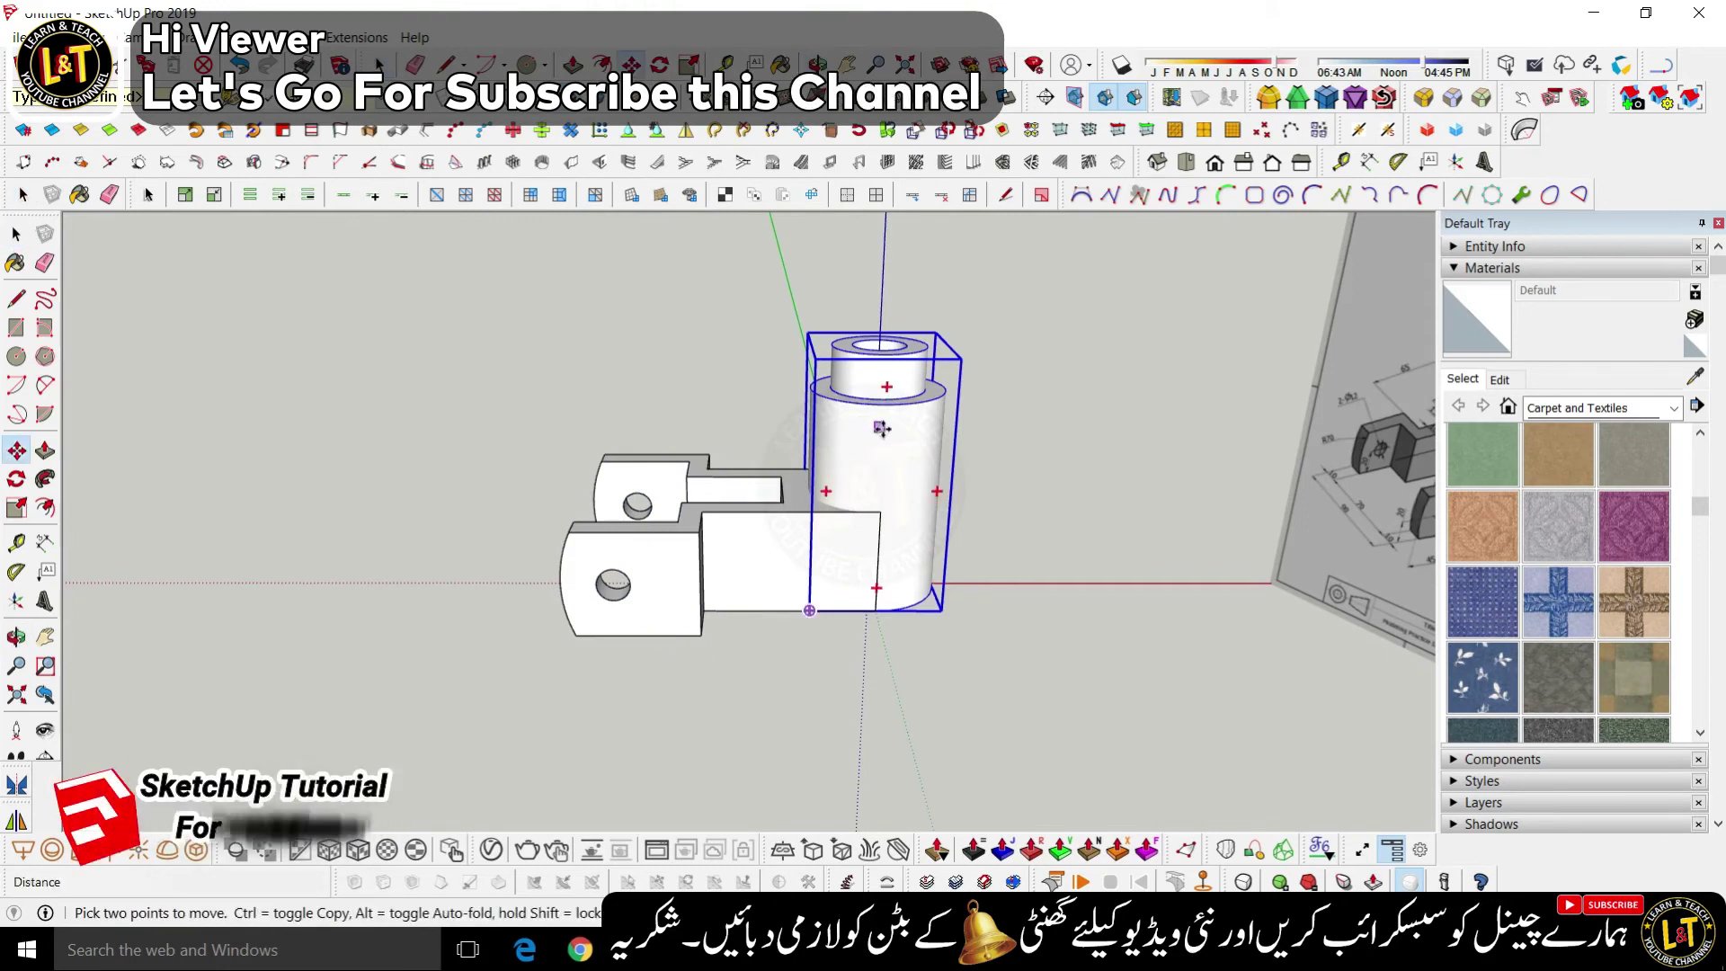
scroll(861, 422, down, 3)
scroll(863, 438, up, 5)
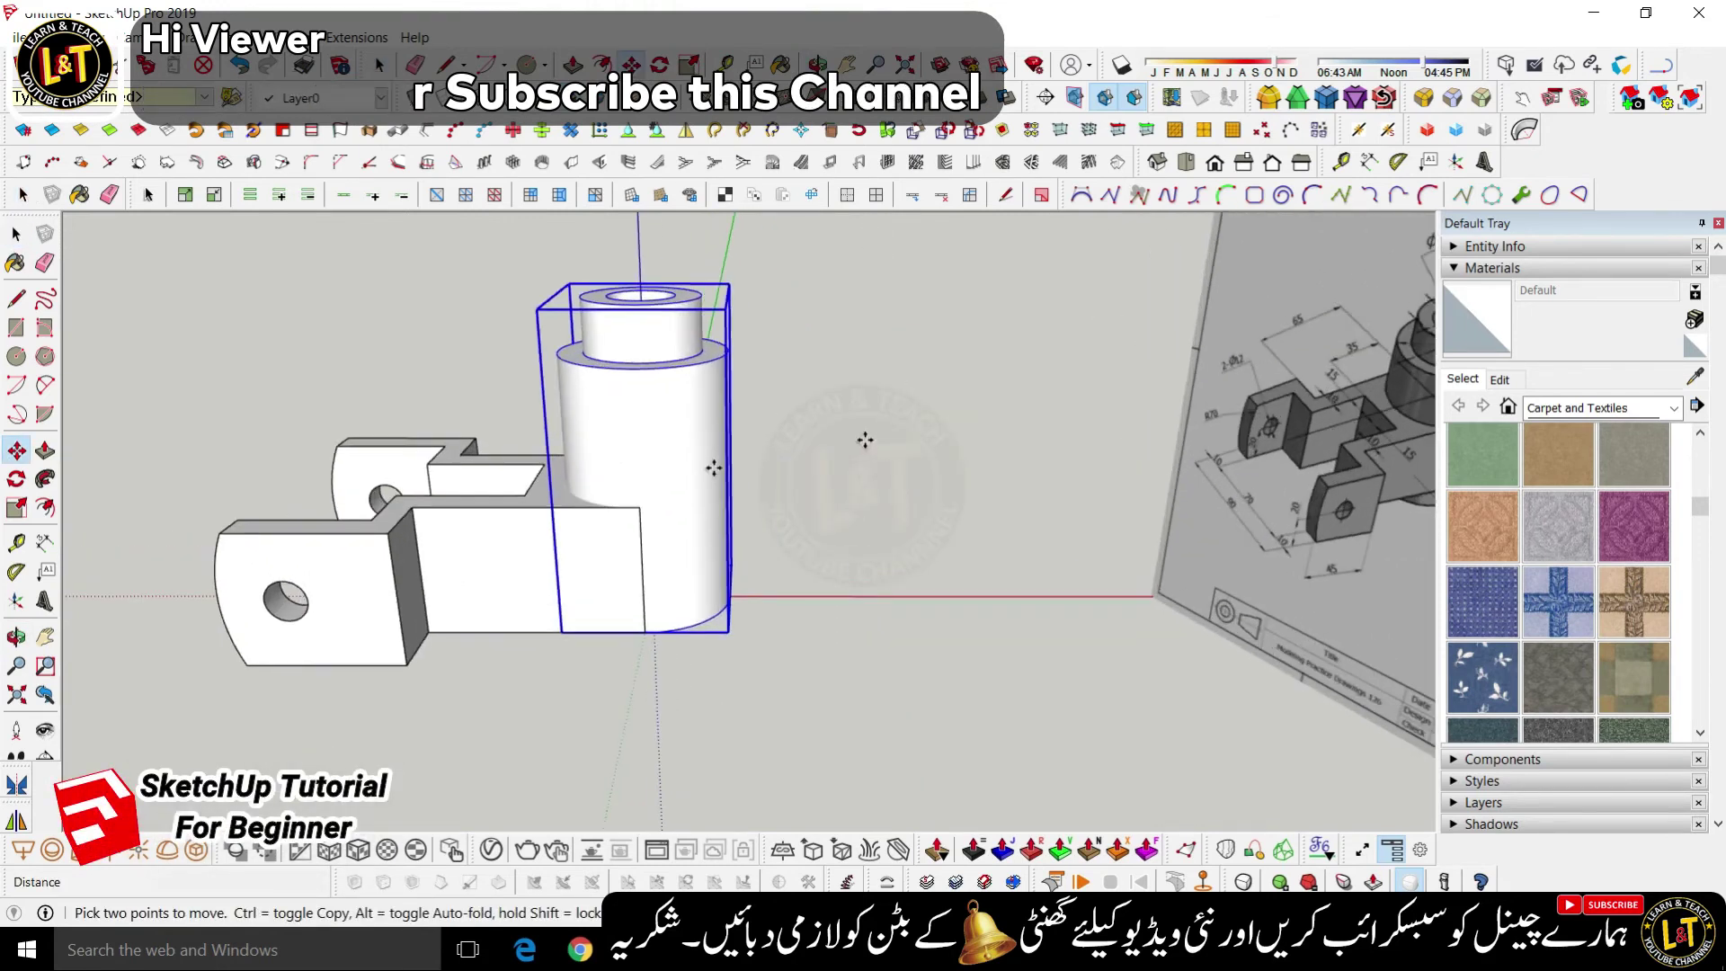
click(669, 435)
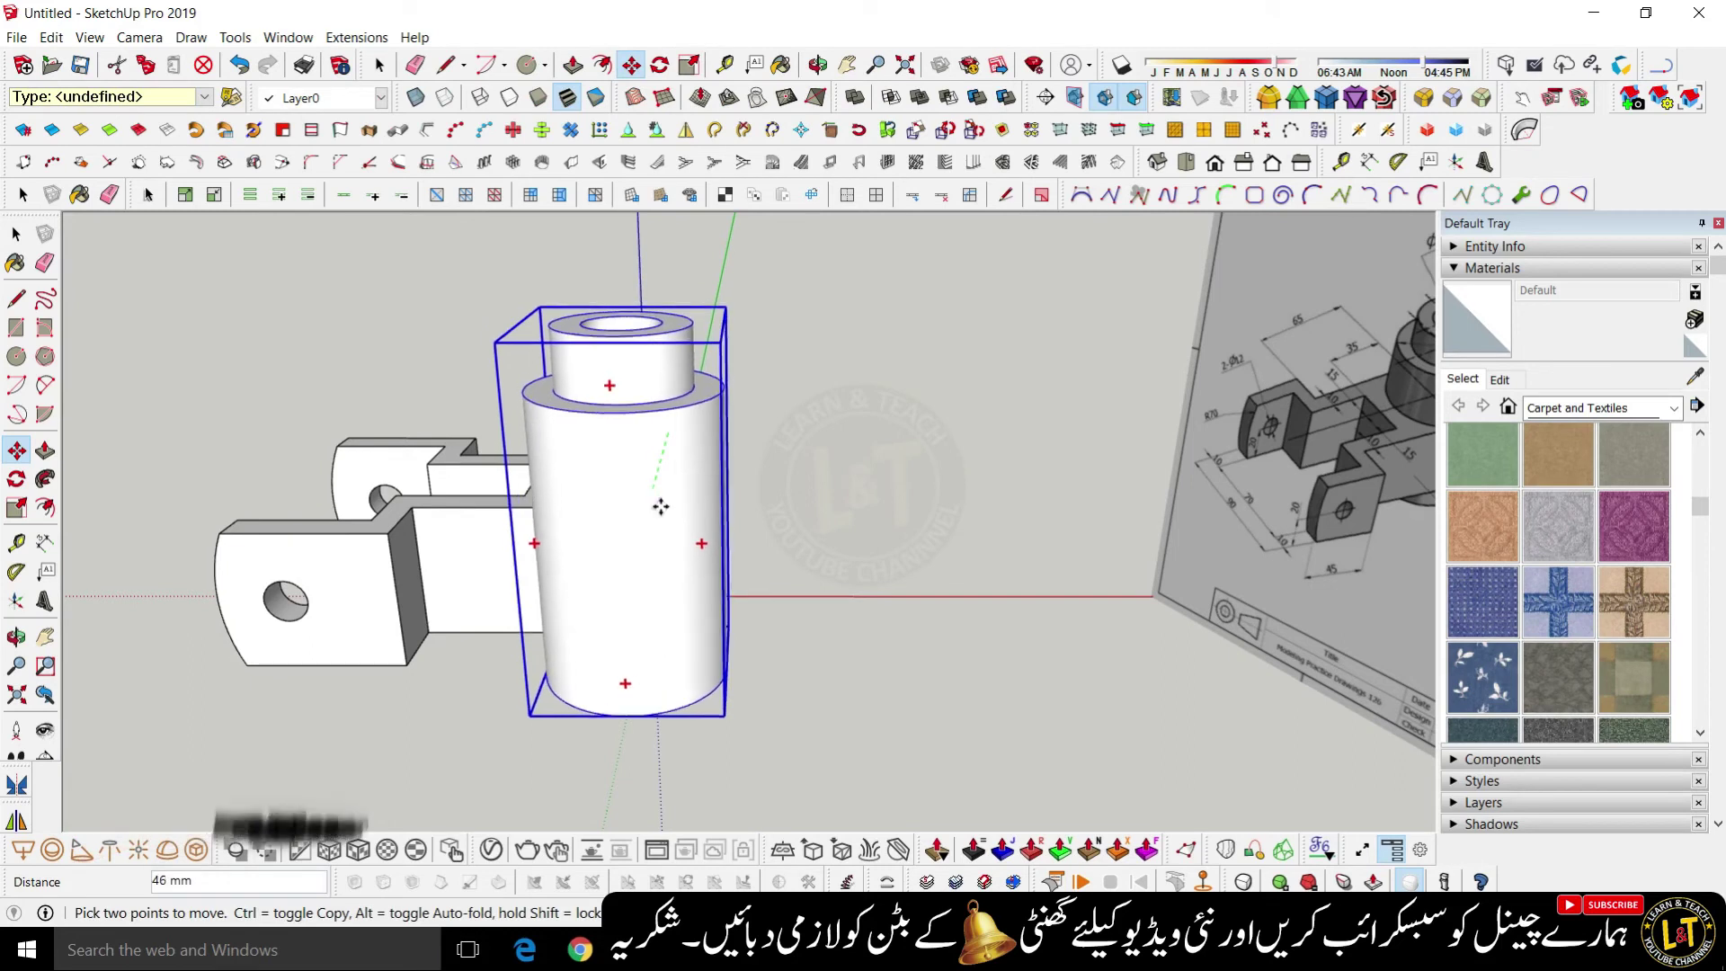
text(10)
key(Return)
middle_drag(542, 609, 636, 745)
key(space)
click(735, 743)
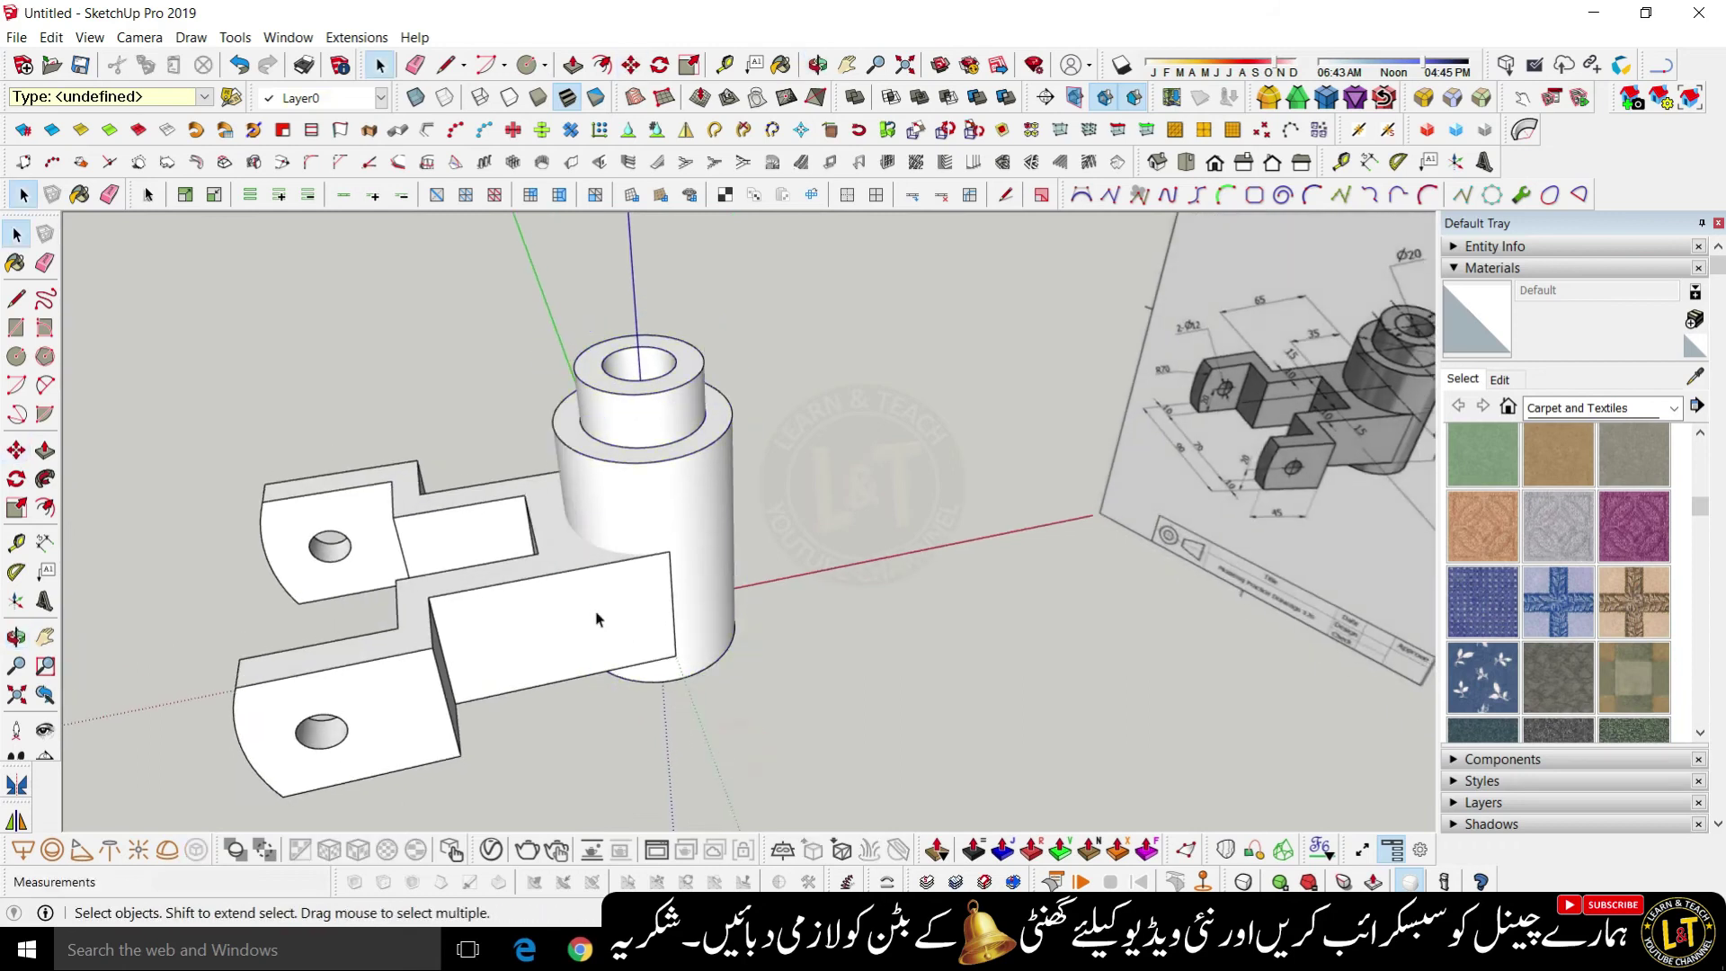
- Try to combine the bracket and cylinder groups into a single solid with the Union solid tool
drag(513, 665, 636, 518)
key(space)
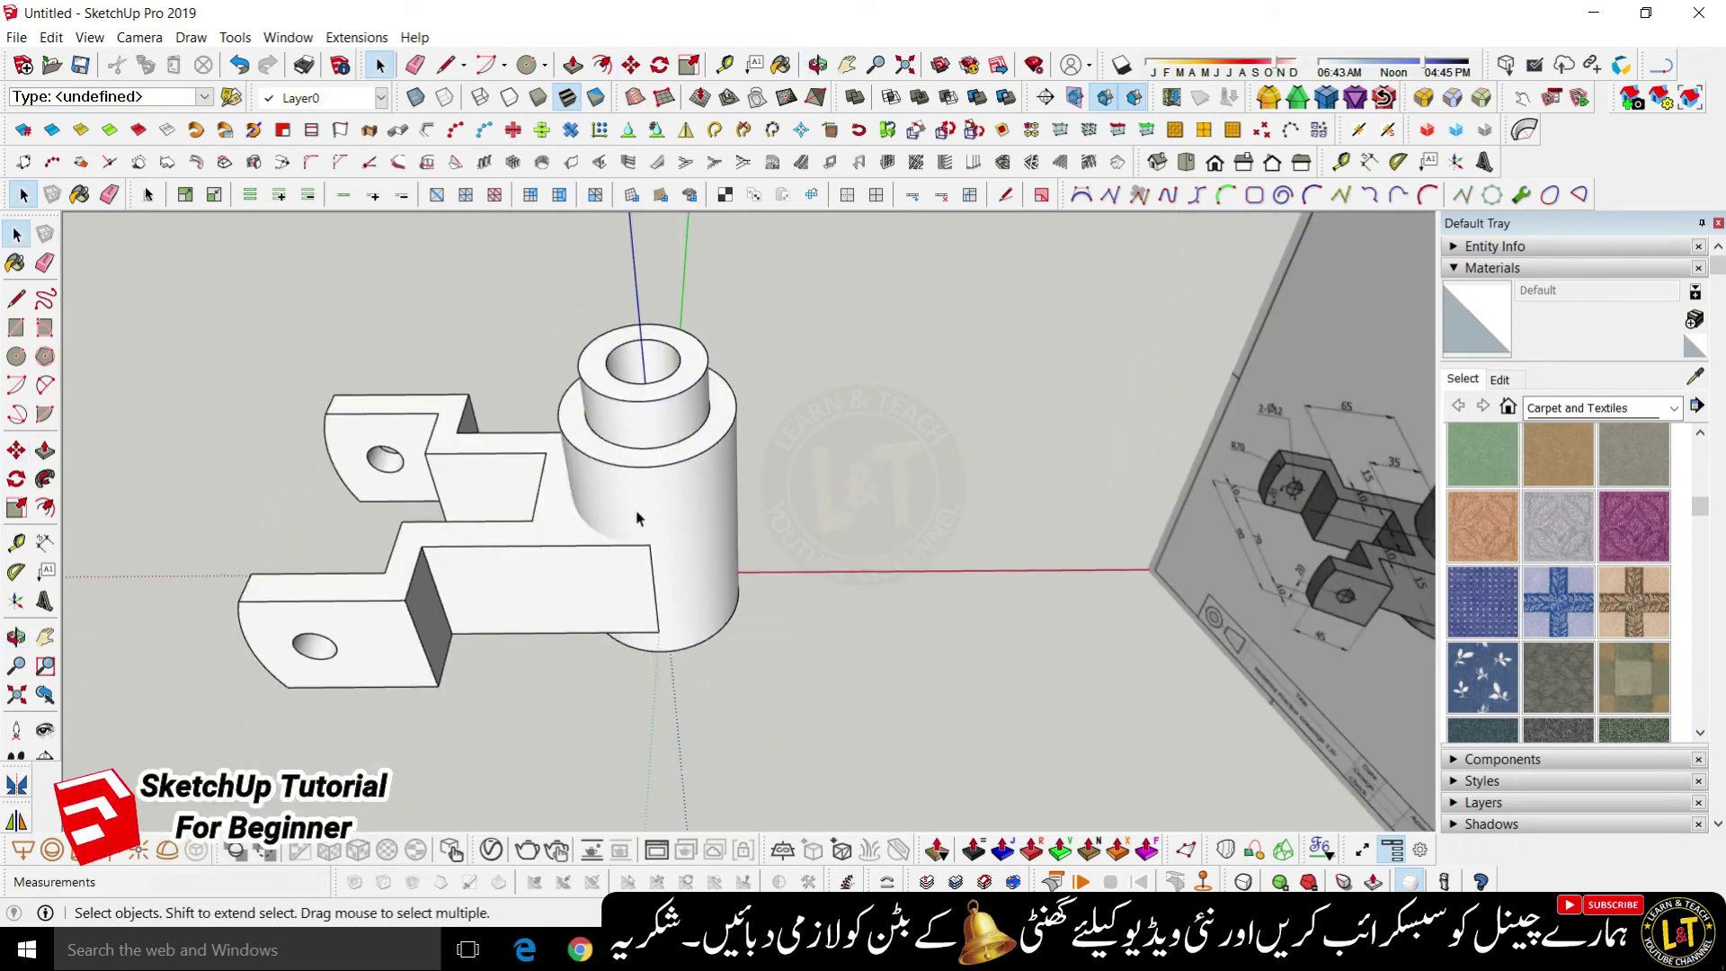
click(607, 565)
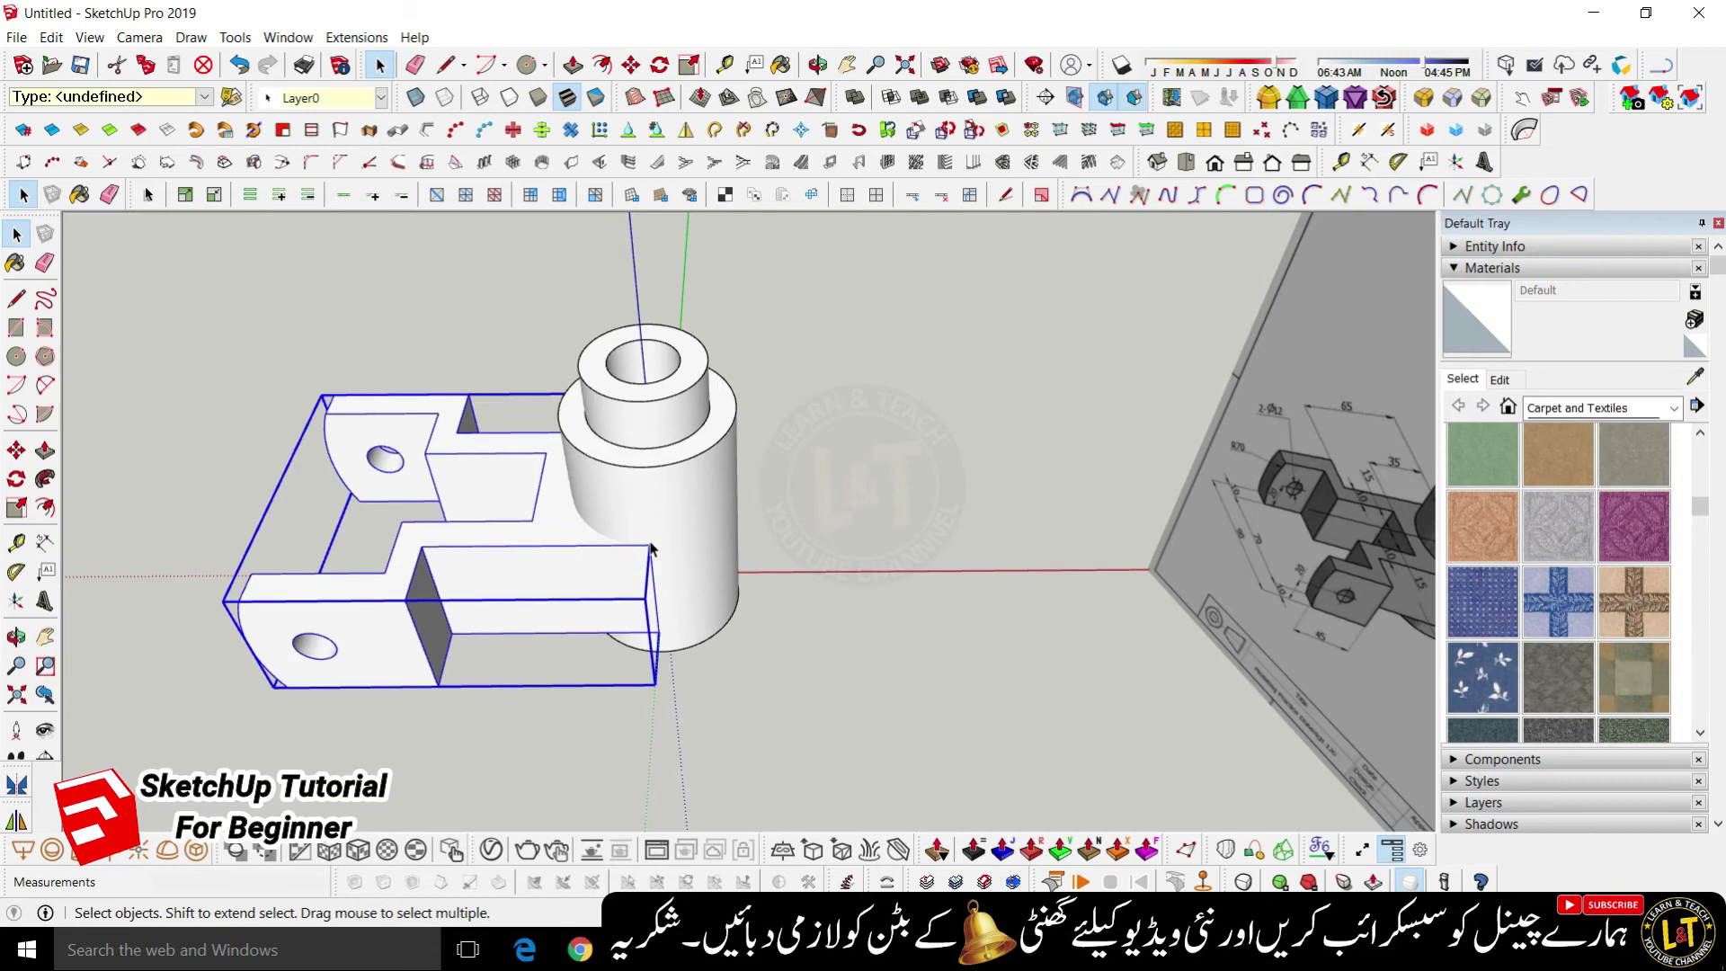
shift+click(679, 534)
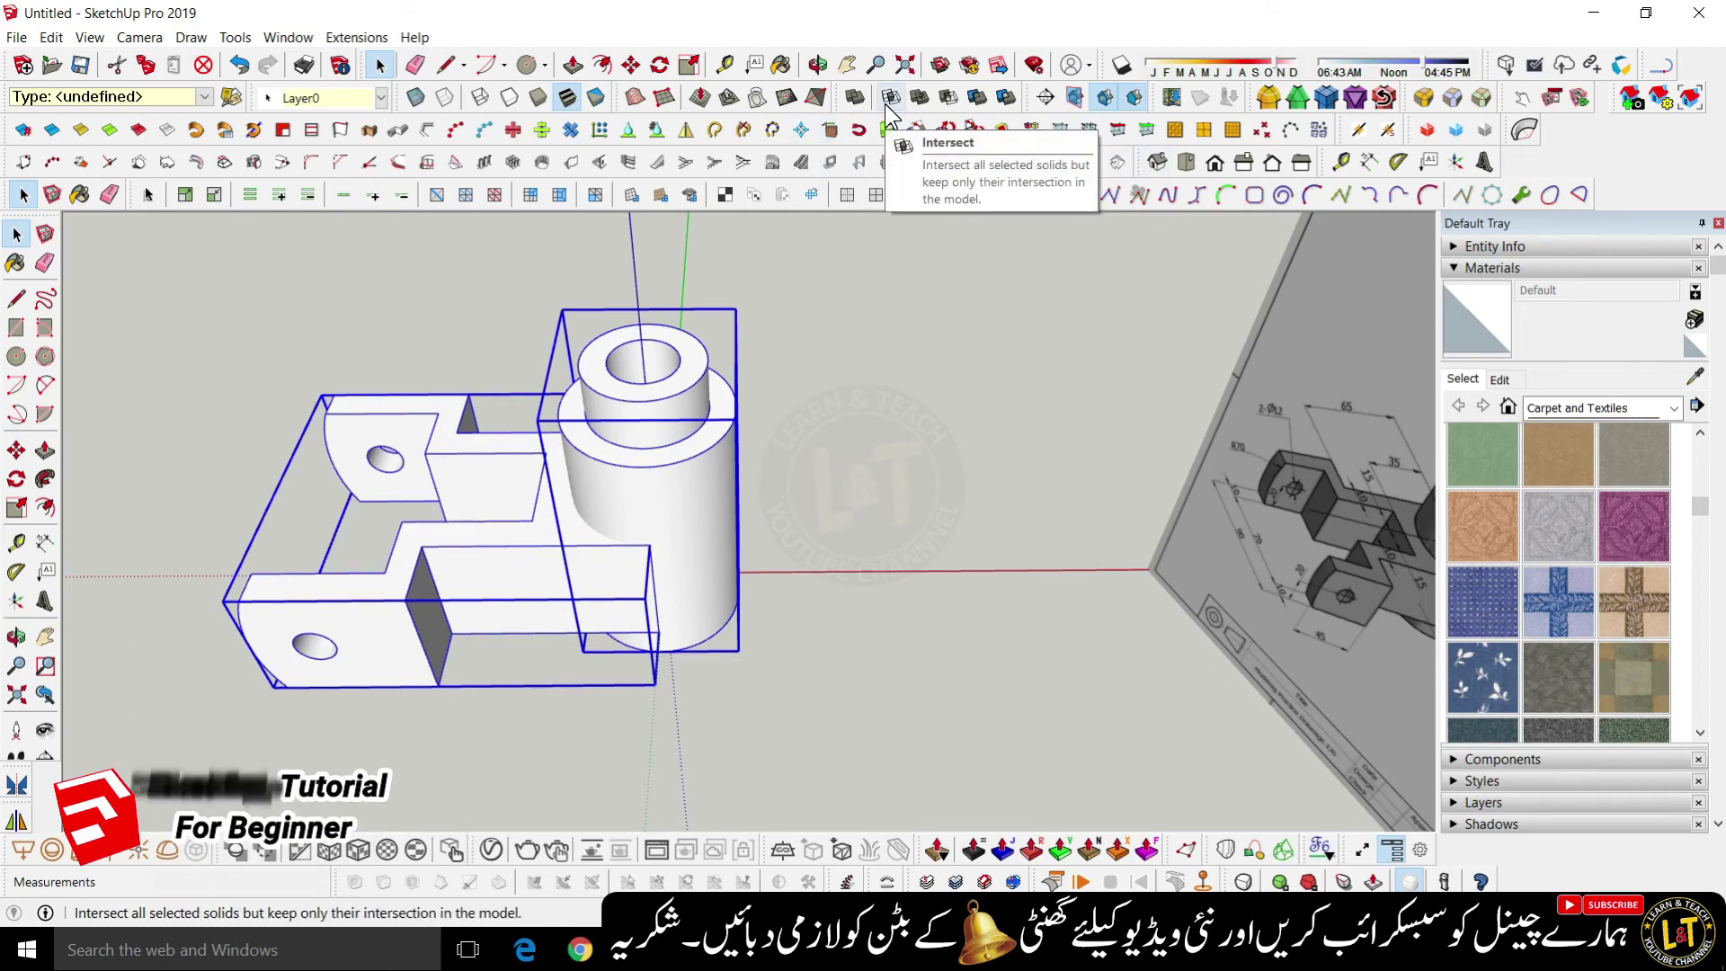
drag(834, 102, 934, 329)
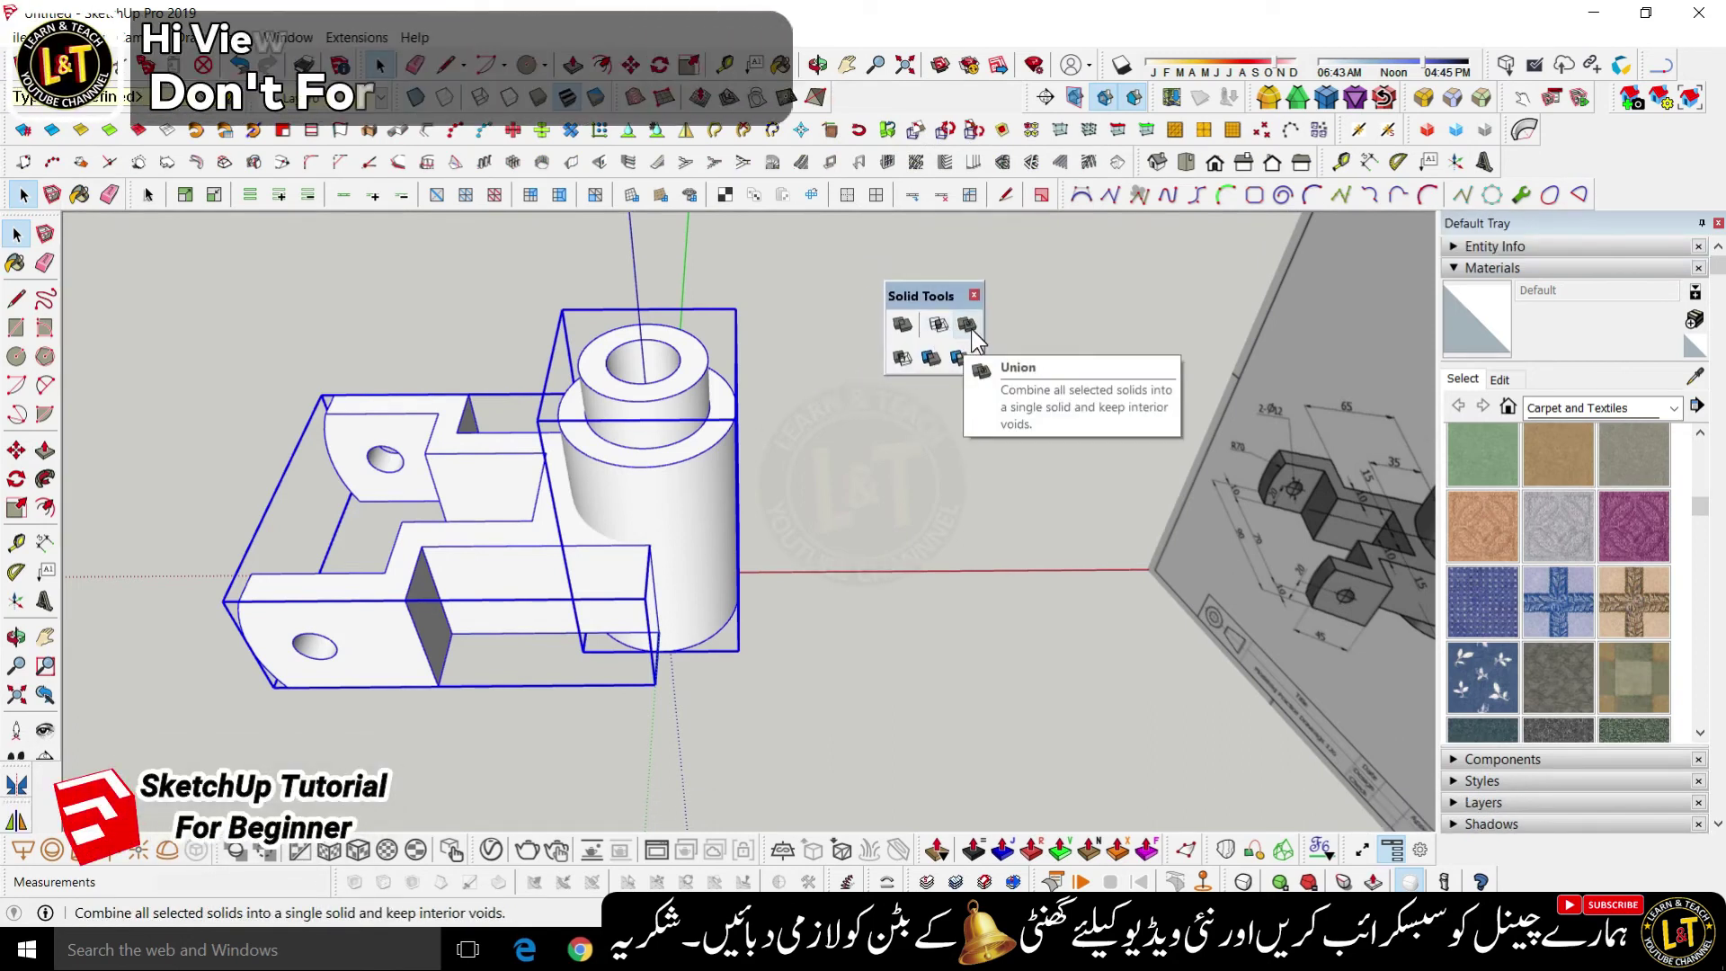
click(967, 324)
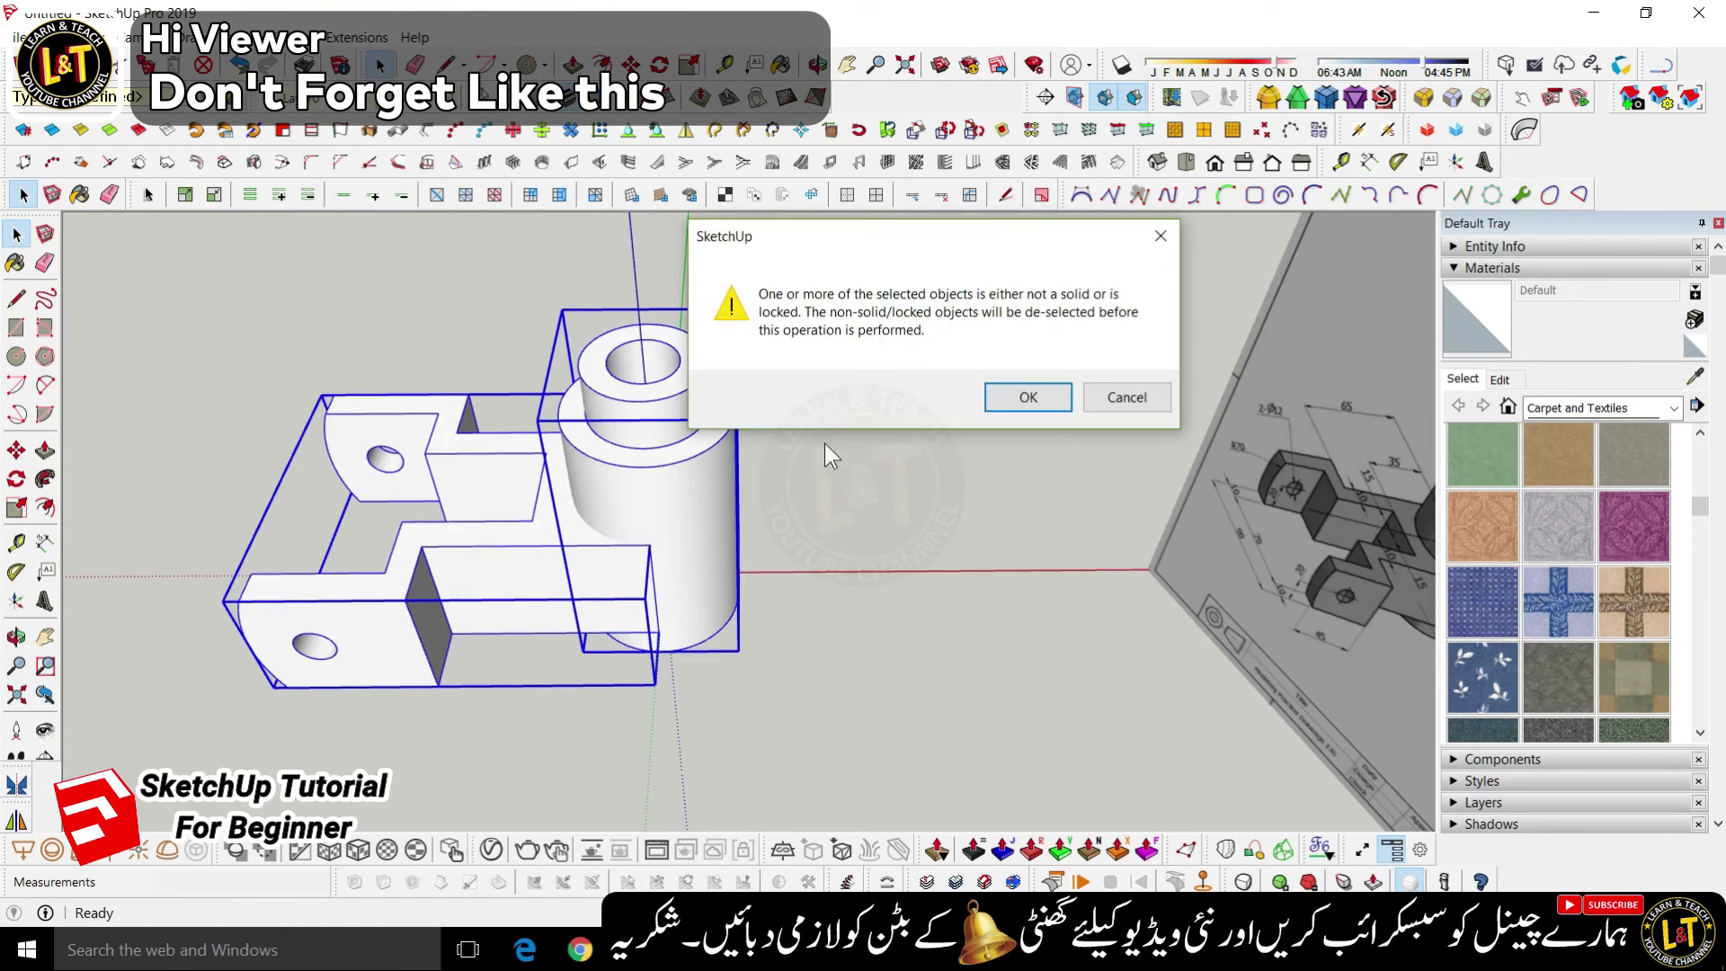
click(1021, 393)
click(882, 500)
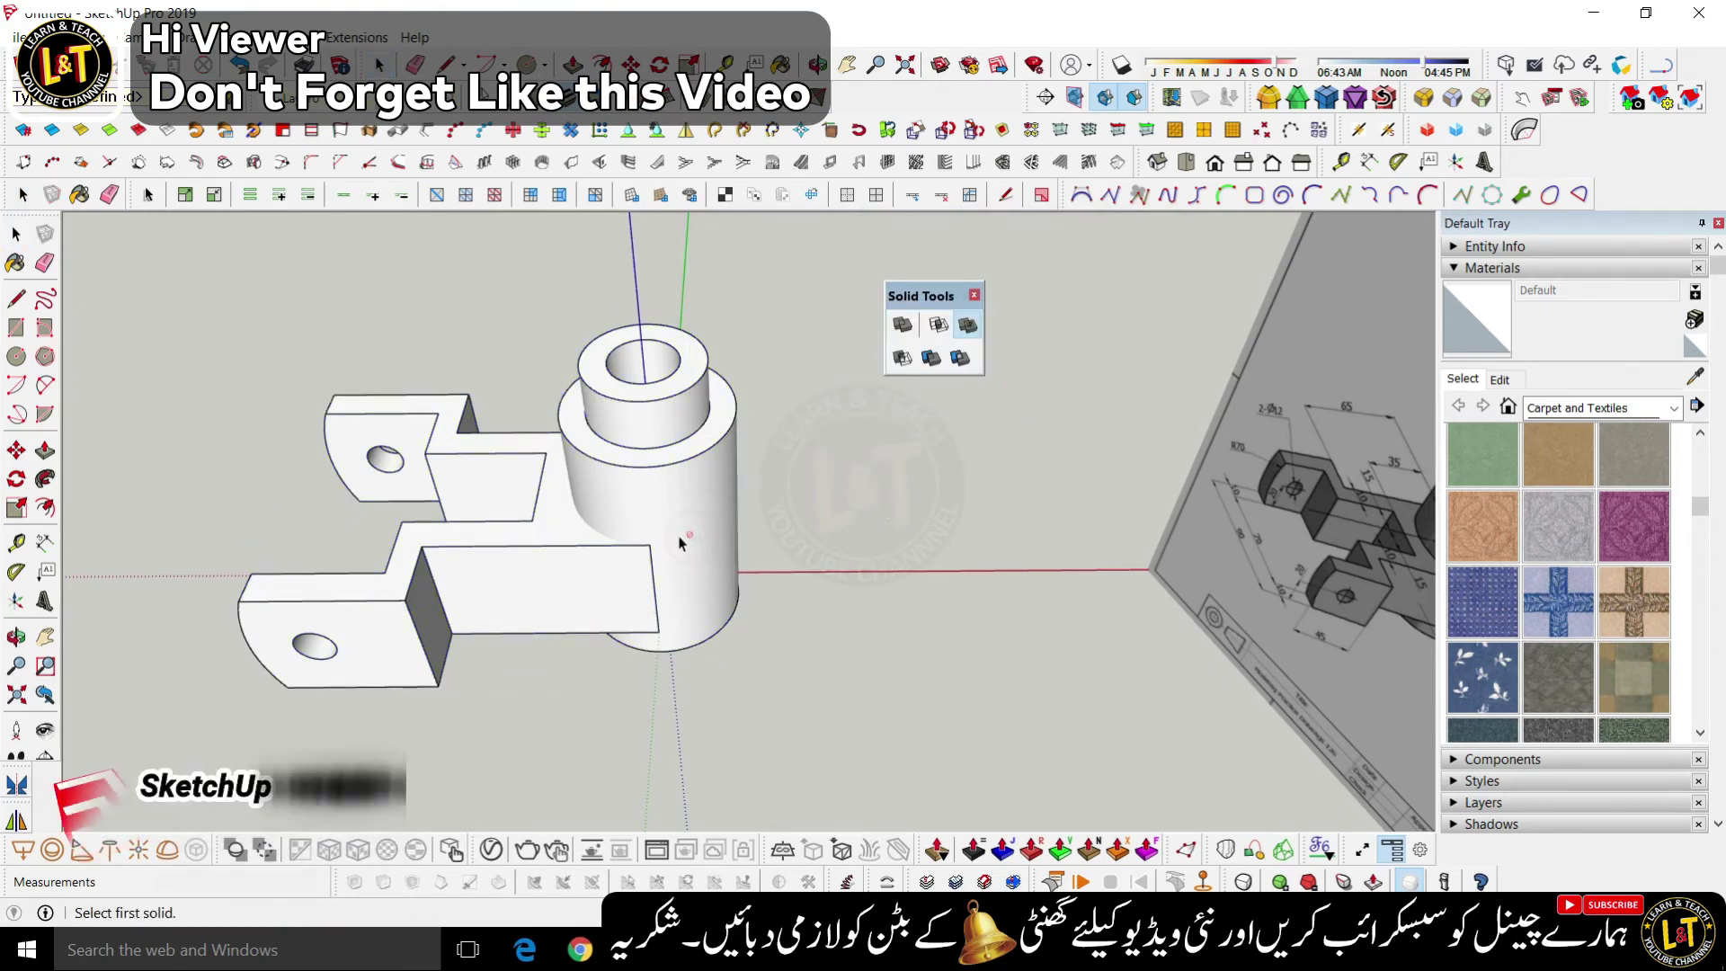
key(space)
click(611, 460)
click(550, 539)
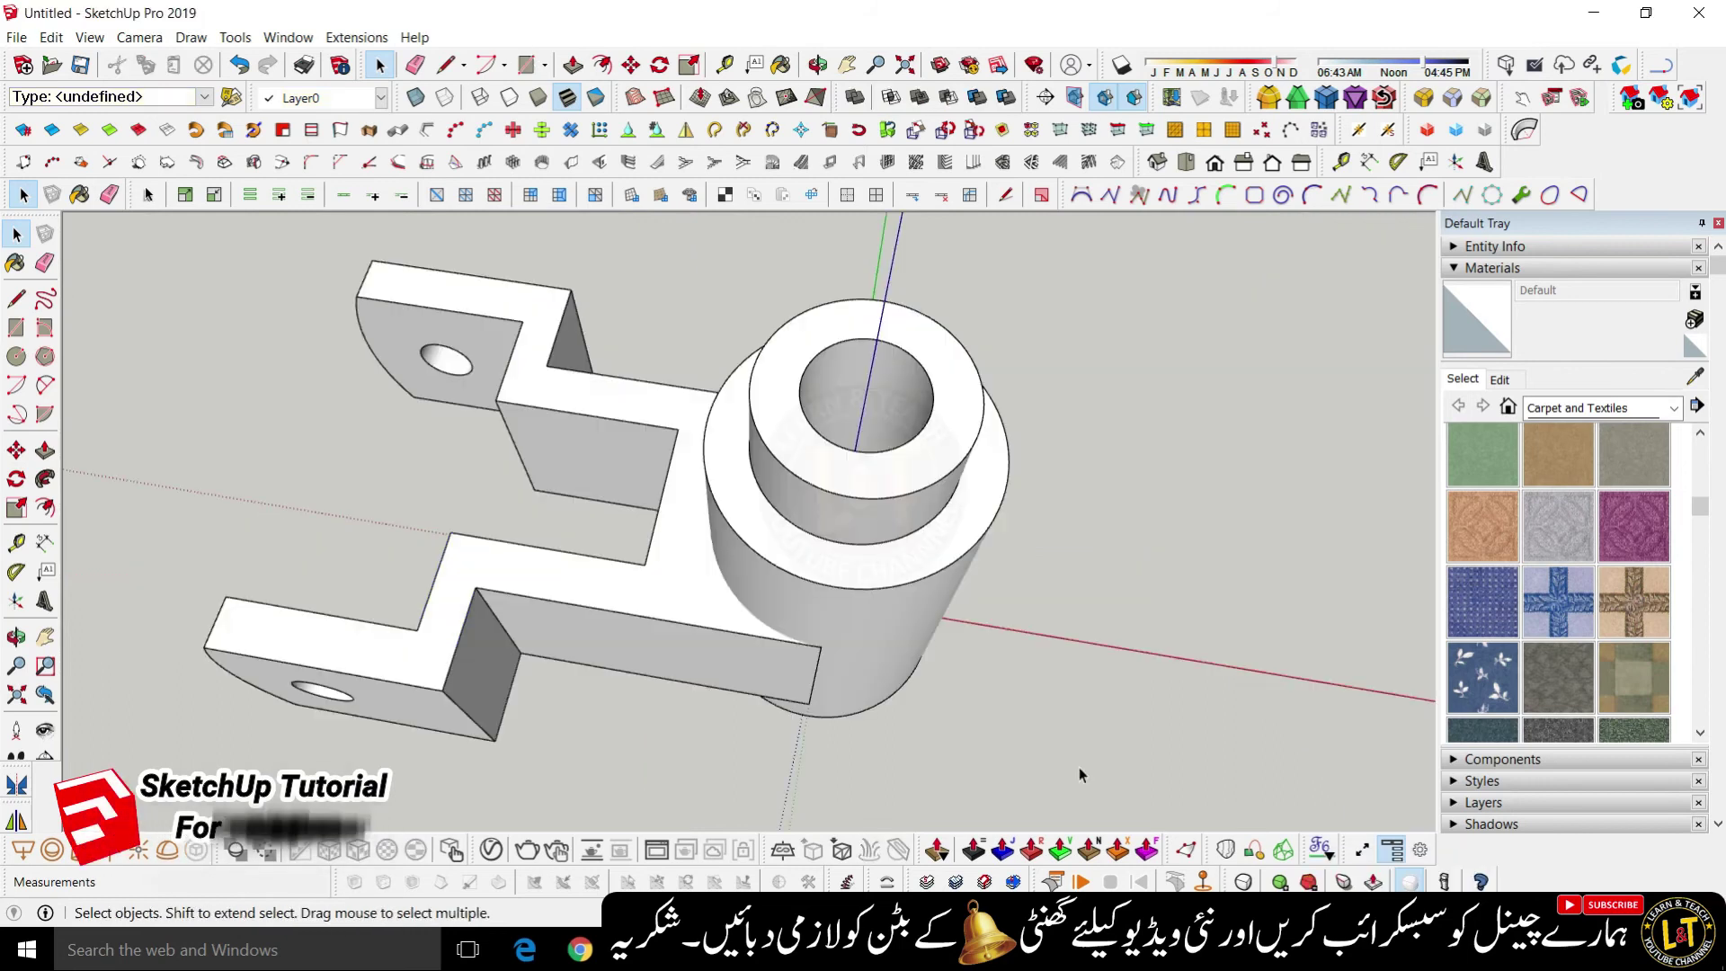
- Run Intersect Faces on the stepped cylinder group to imprint the overlapping bracket's outline on it
scroll(797, 539, up, 5)
middle_drag(790, 512, 901, 404)
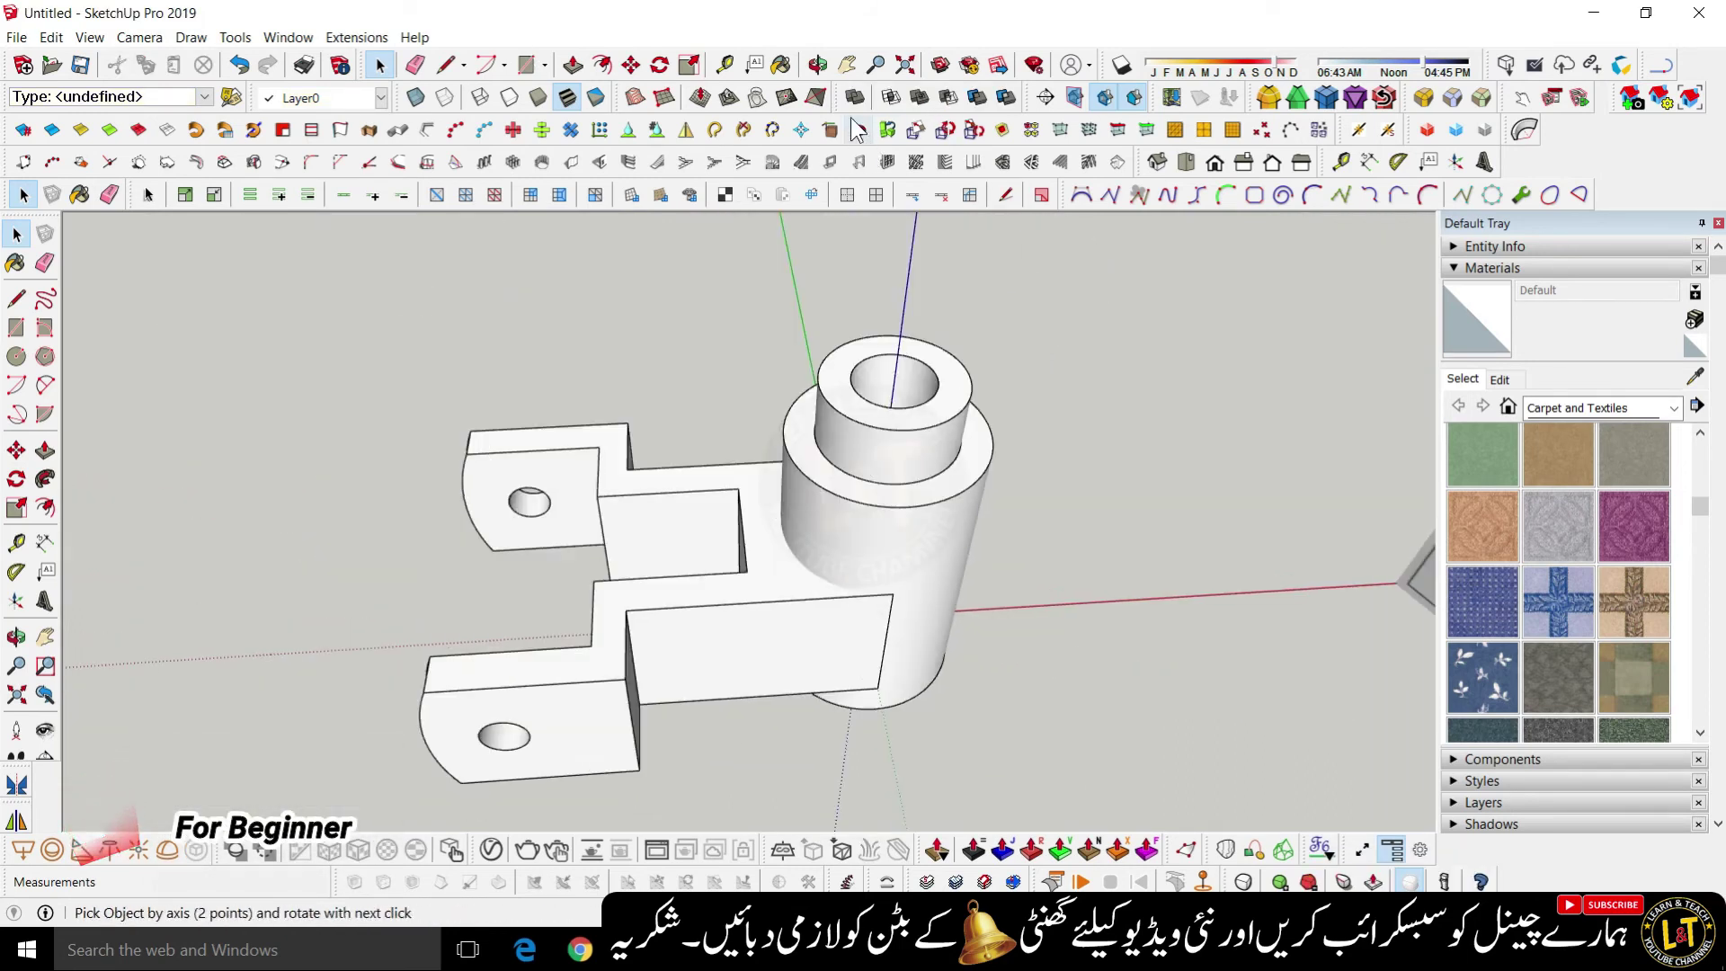
scroll(931, 562, up, 3)
mouse_move(913, 673)
middle_down()
mouse_move(864, 541)
mouse_move(880, 624)
middle_up()
scroll(828, 489, down, 2)
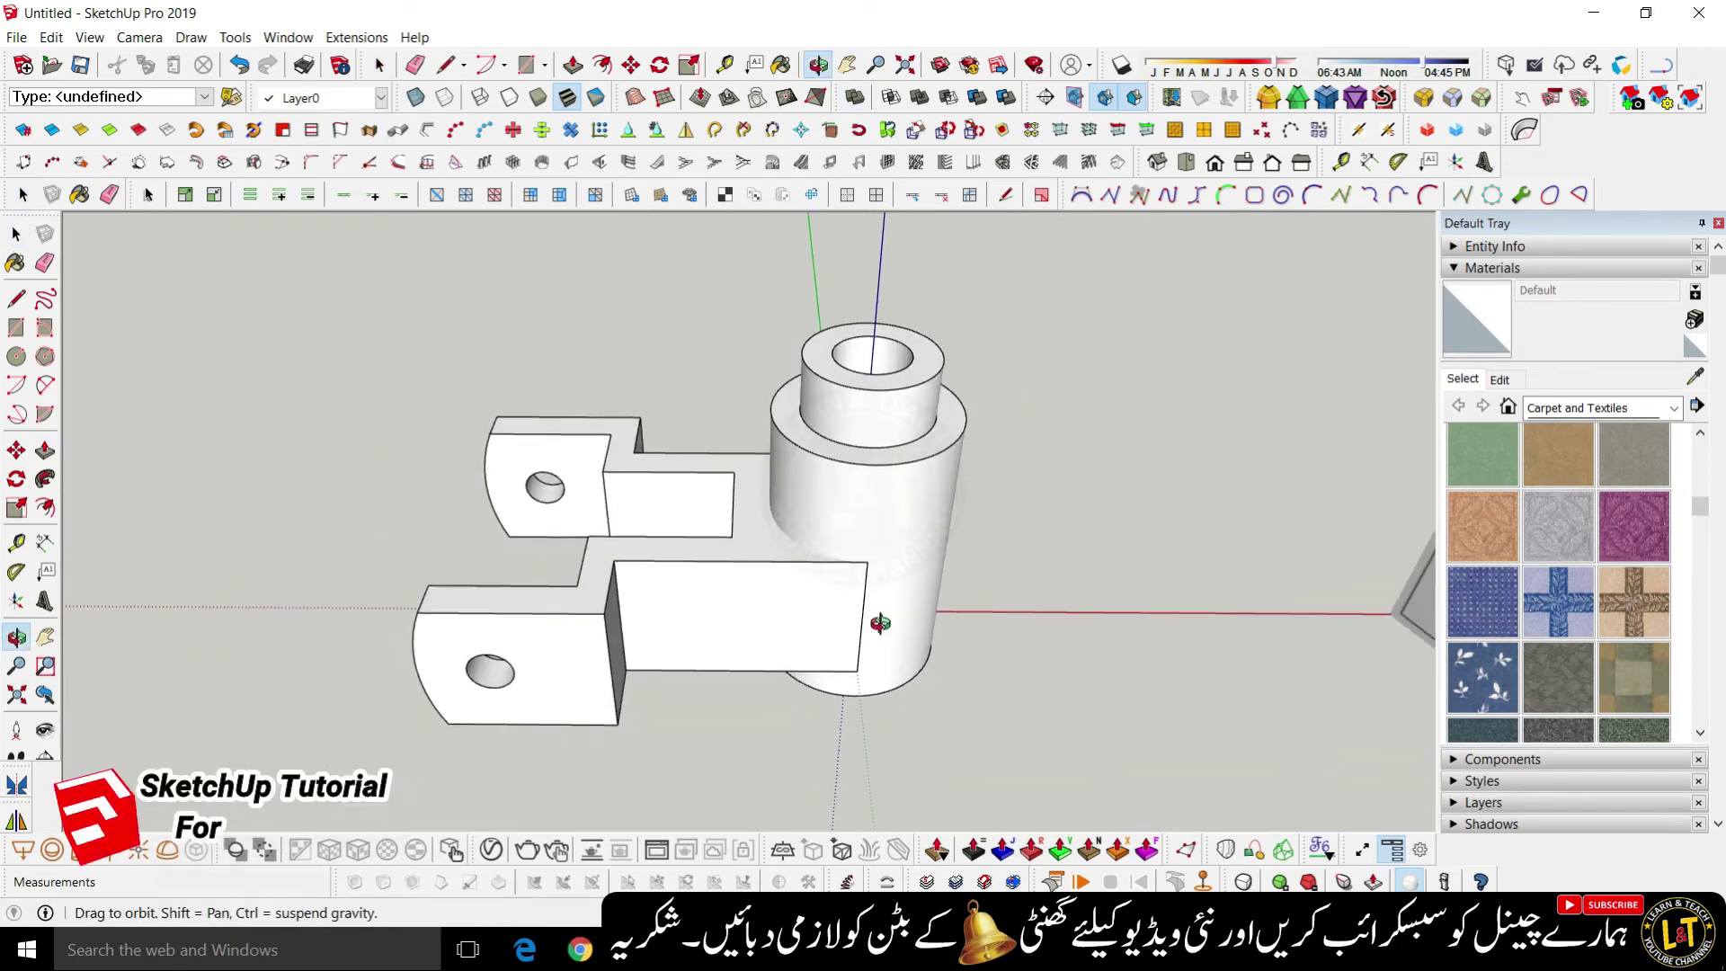
click(873, 473)
scroll(855, 503, up, 2)
mouse_move(855, 501)
middle_down()
mouse_move(890, 501)
mouse_move(871, 504)
middle_up()
right_click(873, 505)
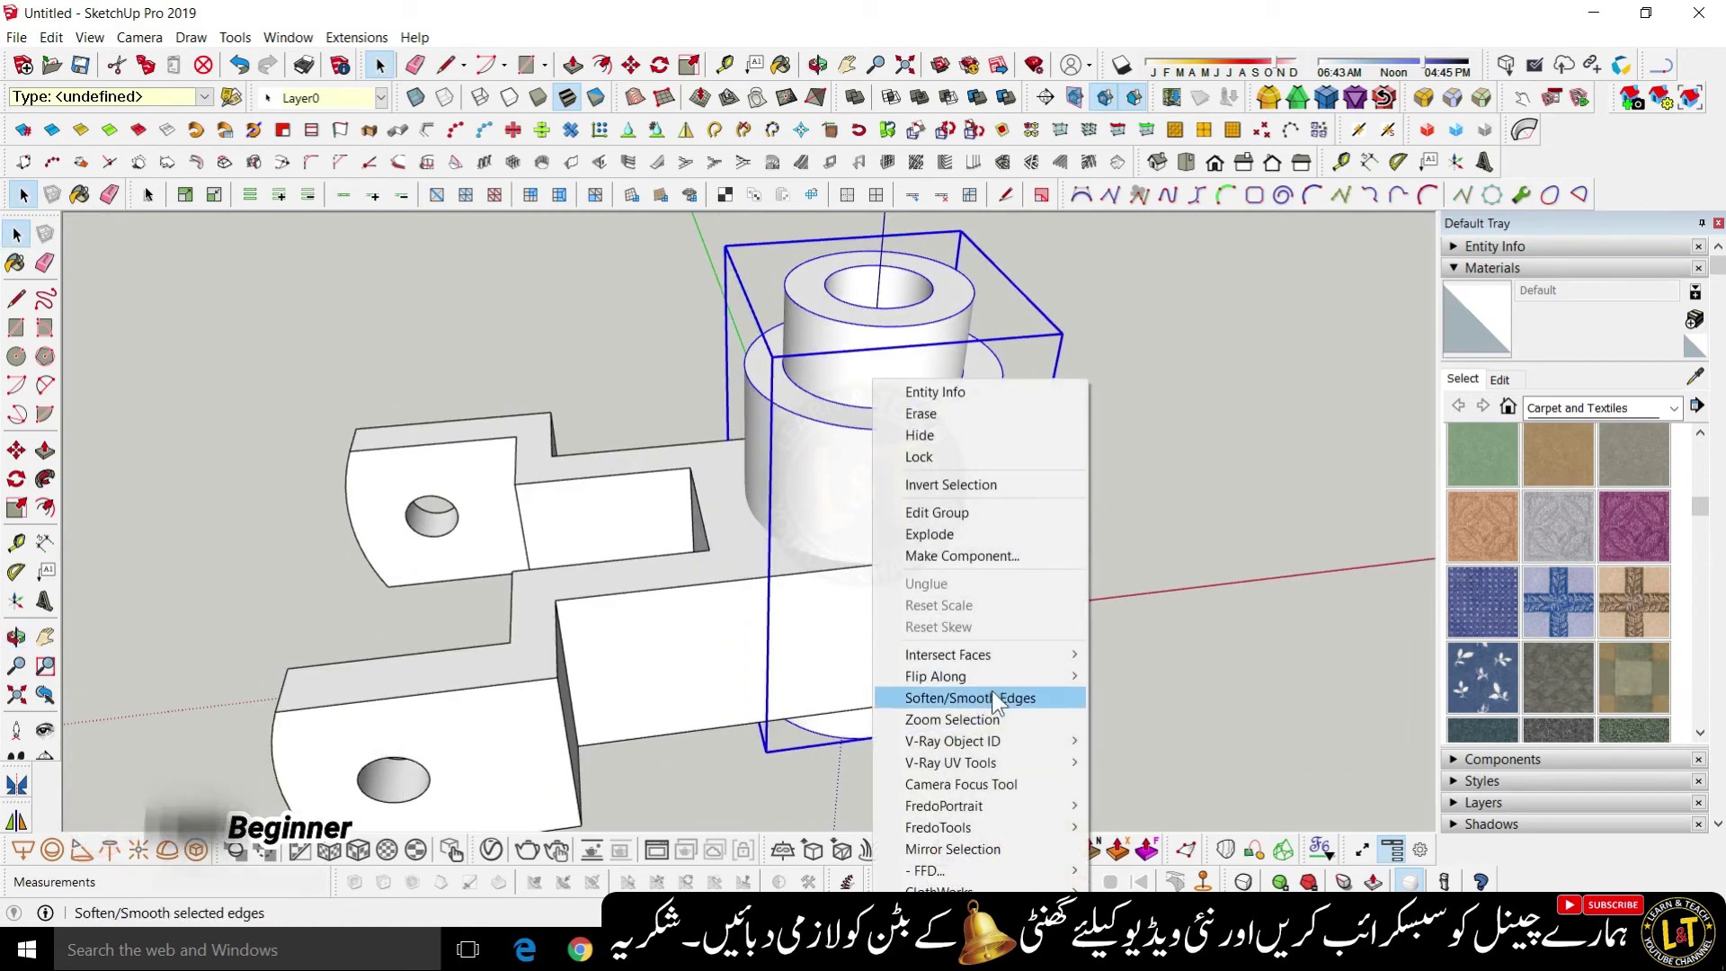
mouse_move(1014, 657)
click(1129, 656)
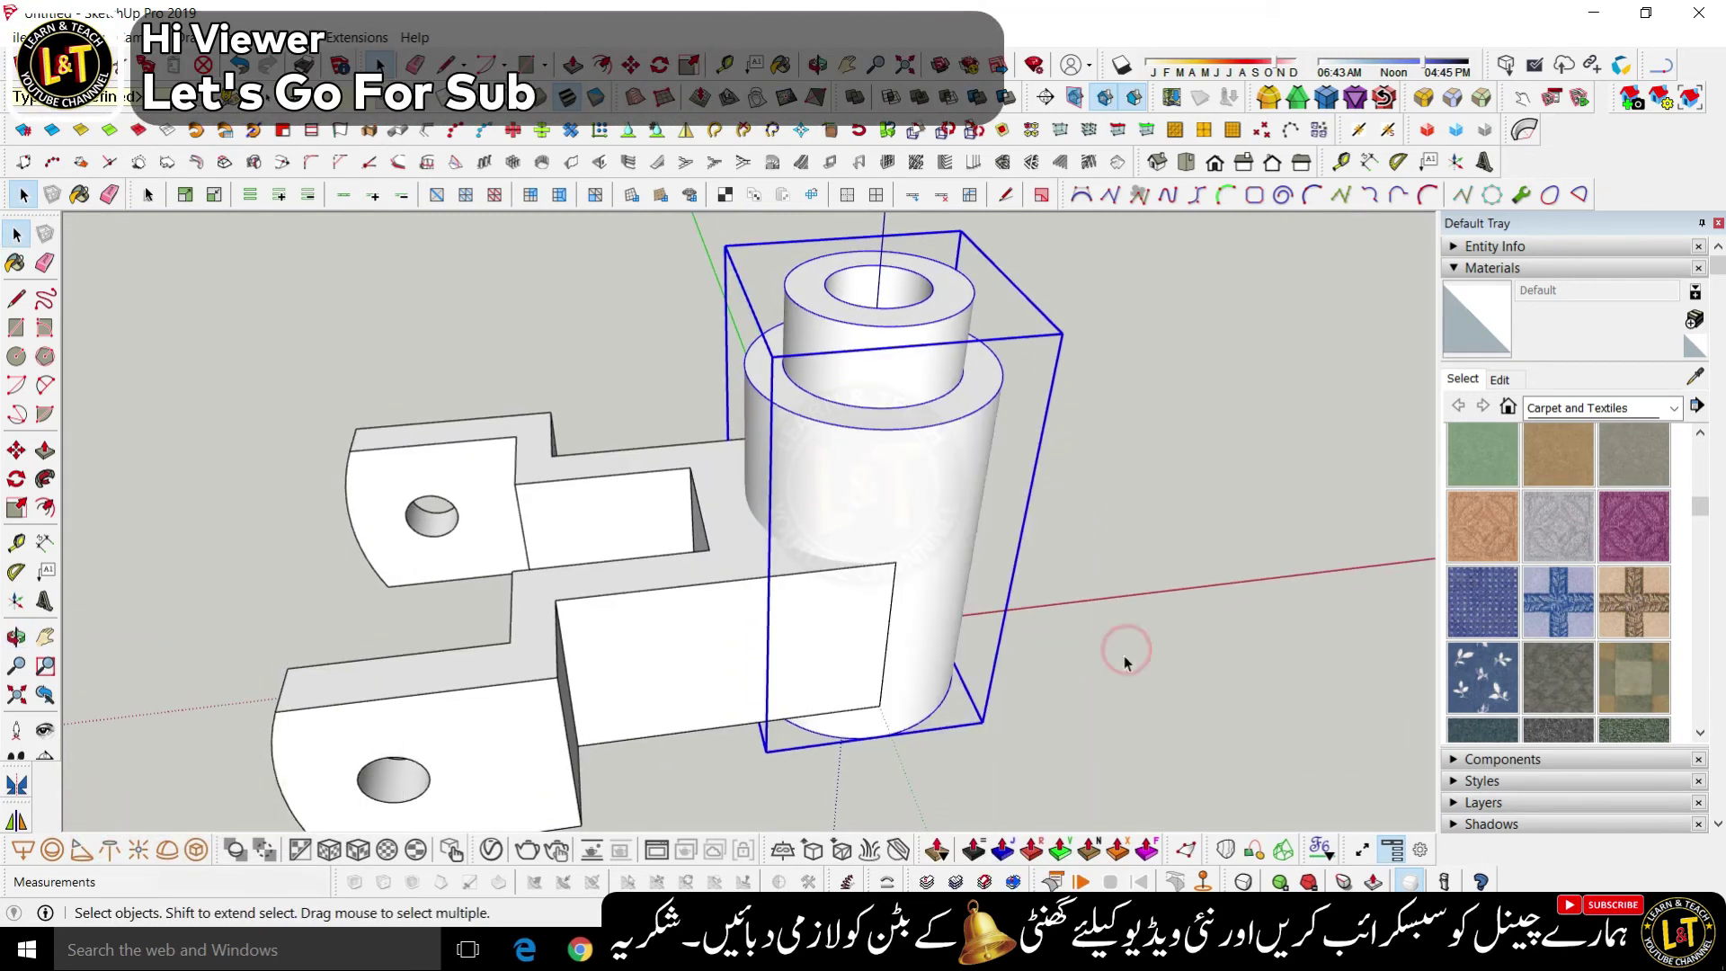
click(1126, 655)
middle_drag(1125, 655, 728, 494)
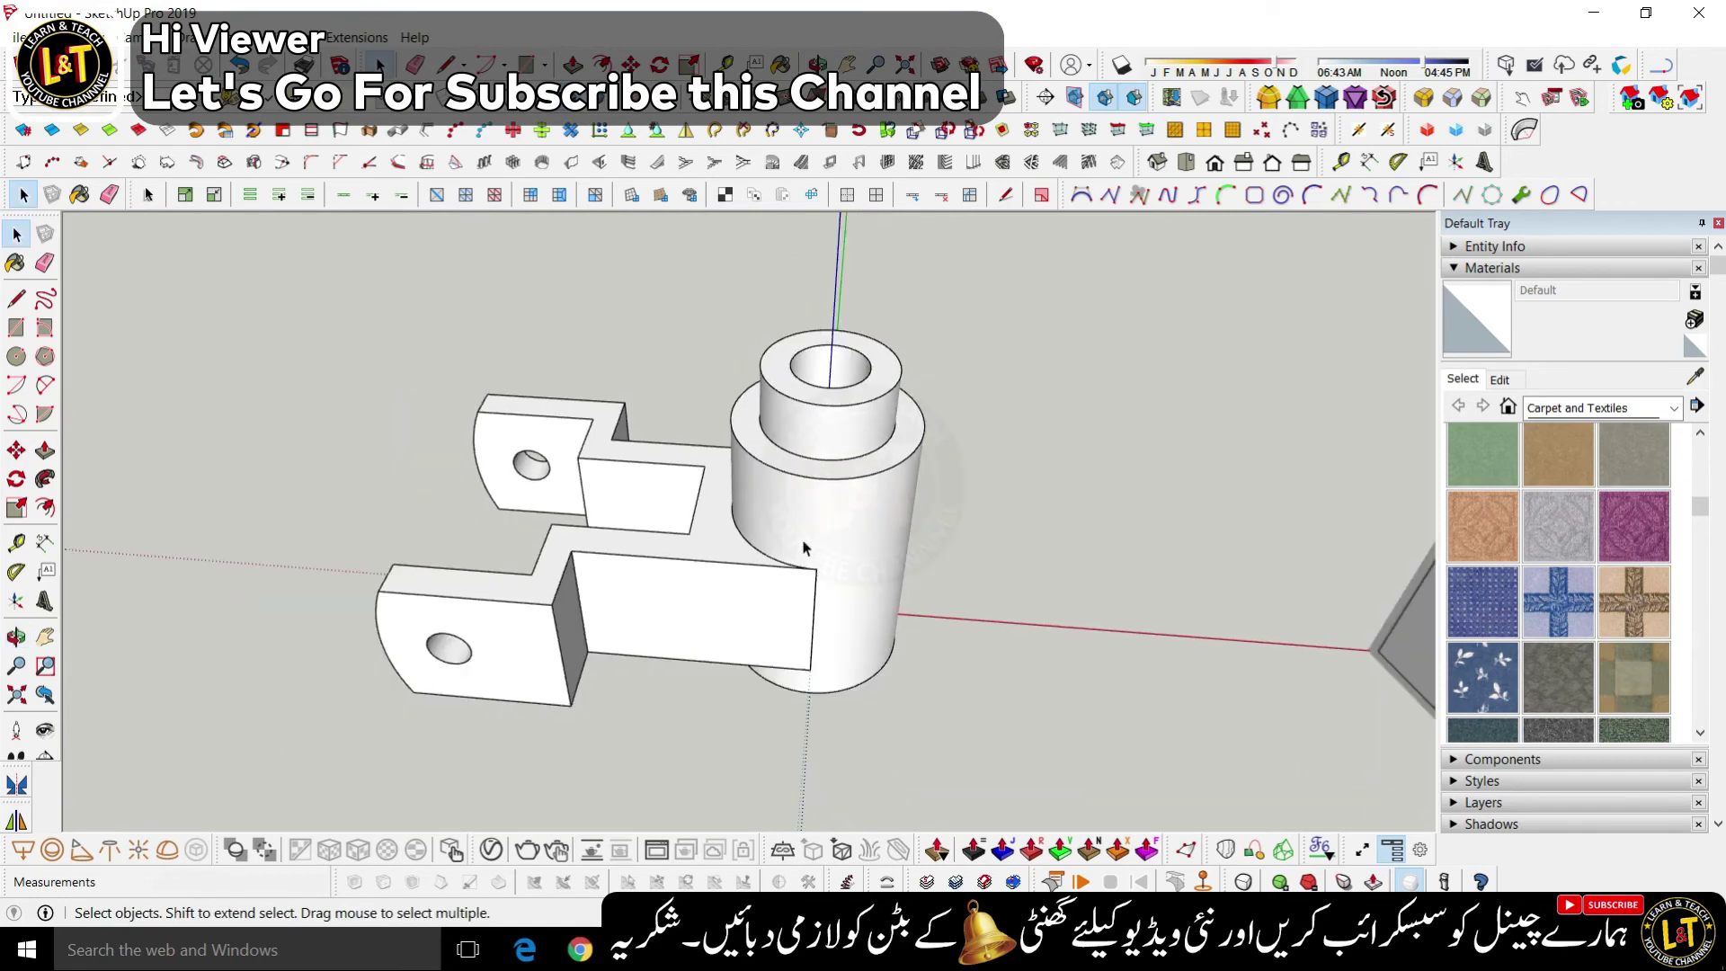
key(m)
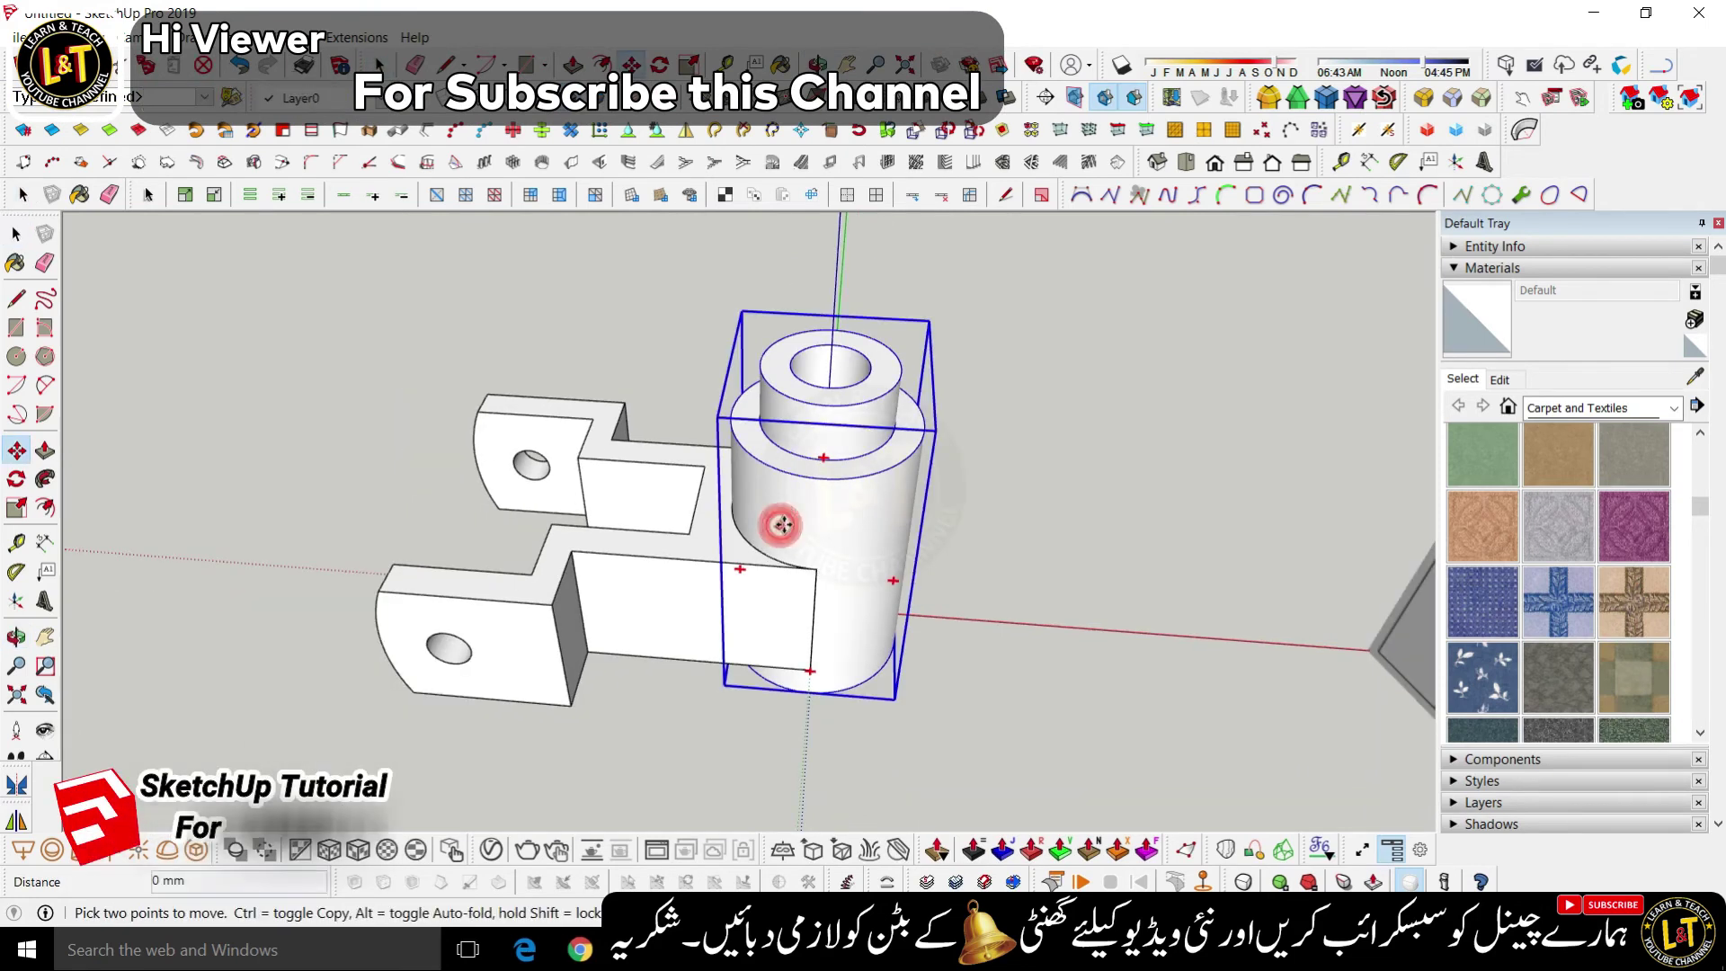
click(783, 524)
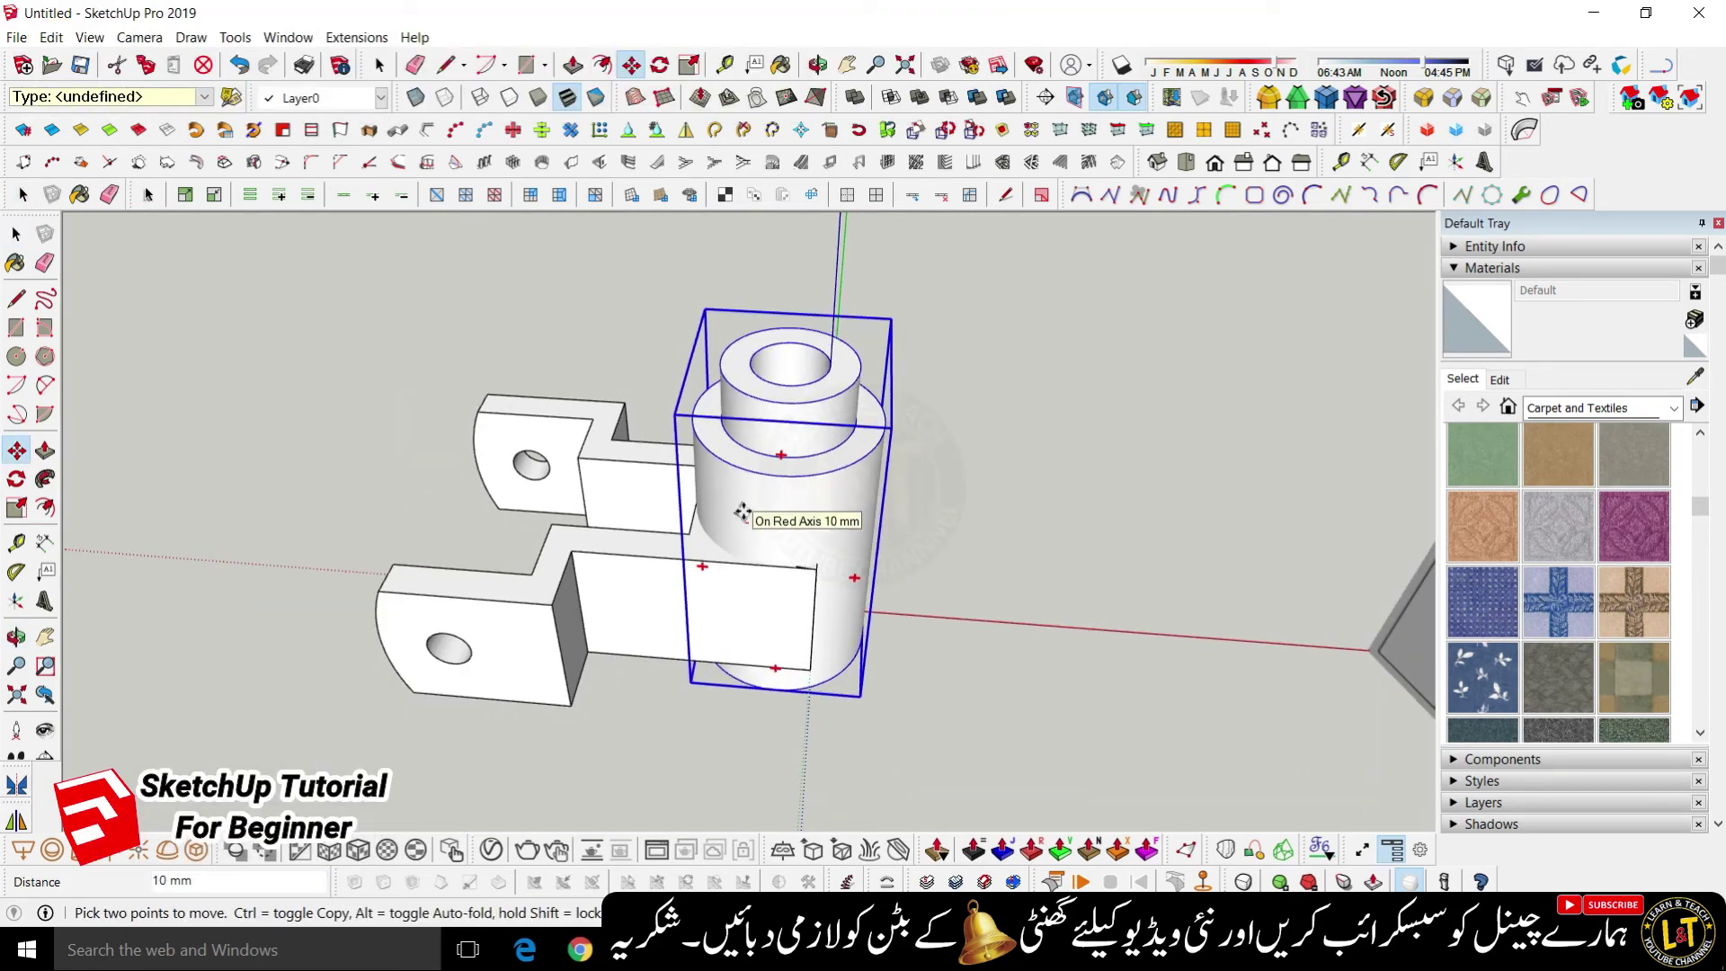
key(Escape)
key(space)
- Slide the bracket group temporarily away from the cylinder along the red axis to check the imprinted outline
click(678, 567)
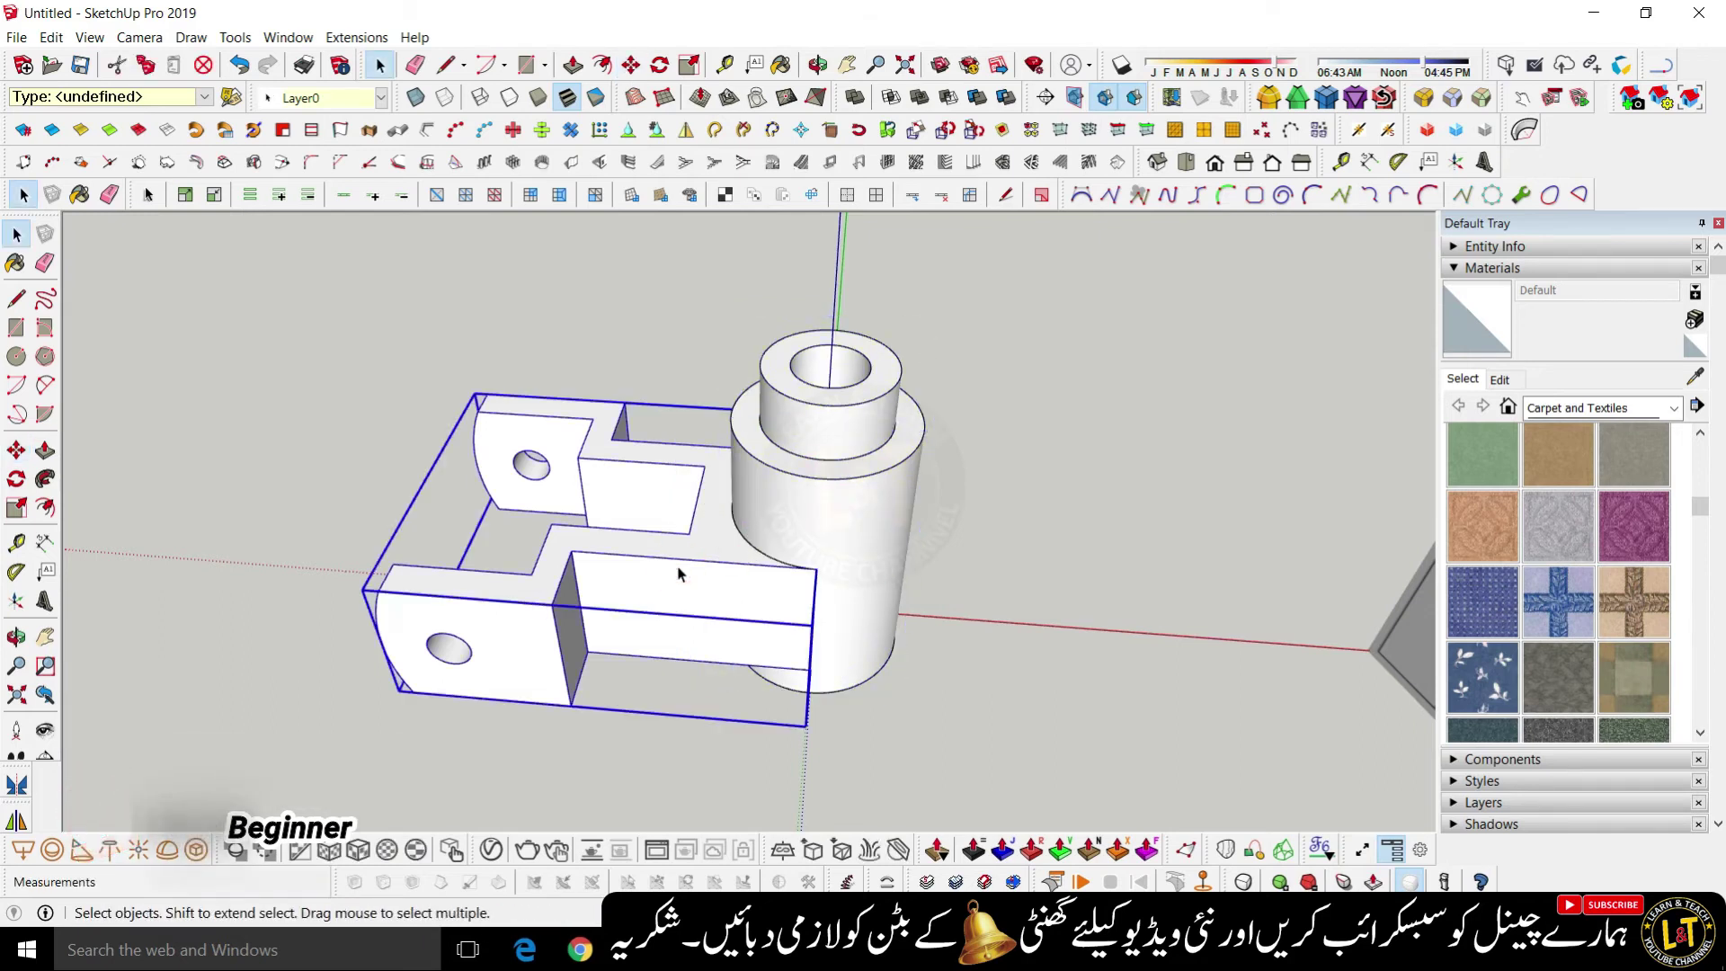
key(m)
click(702, 567)
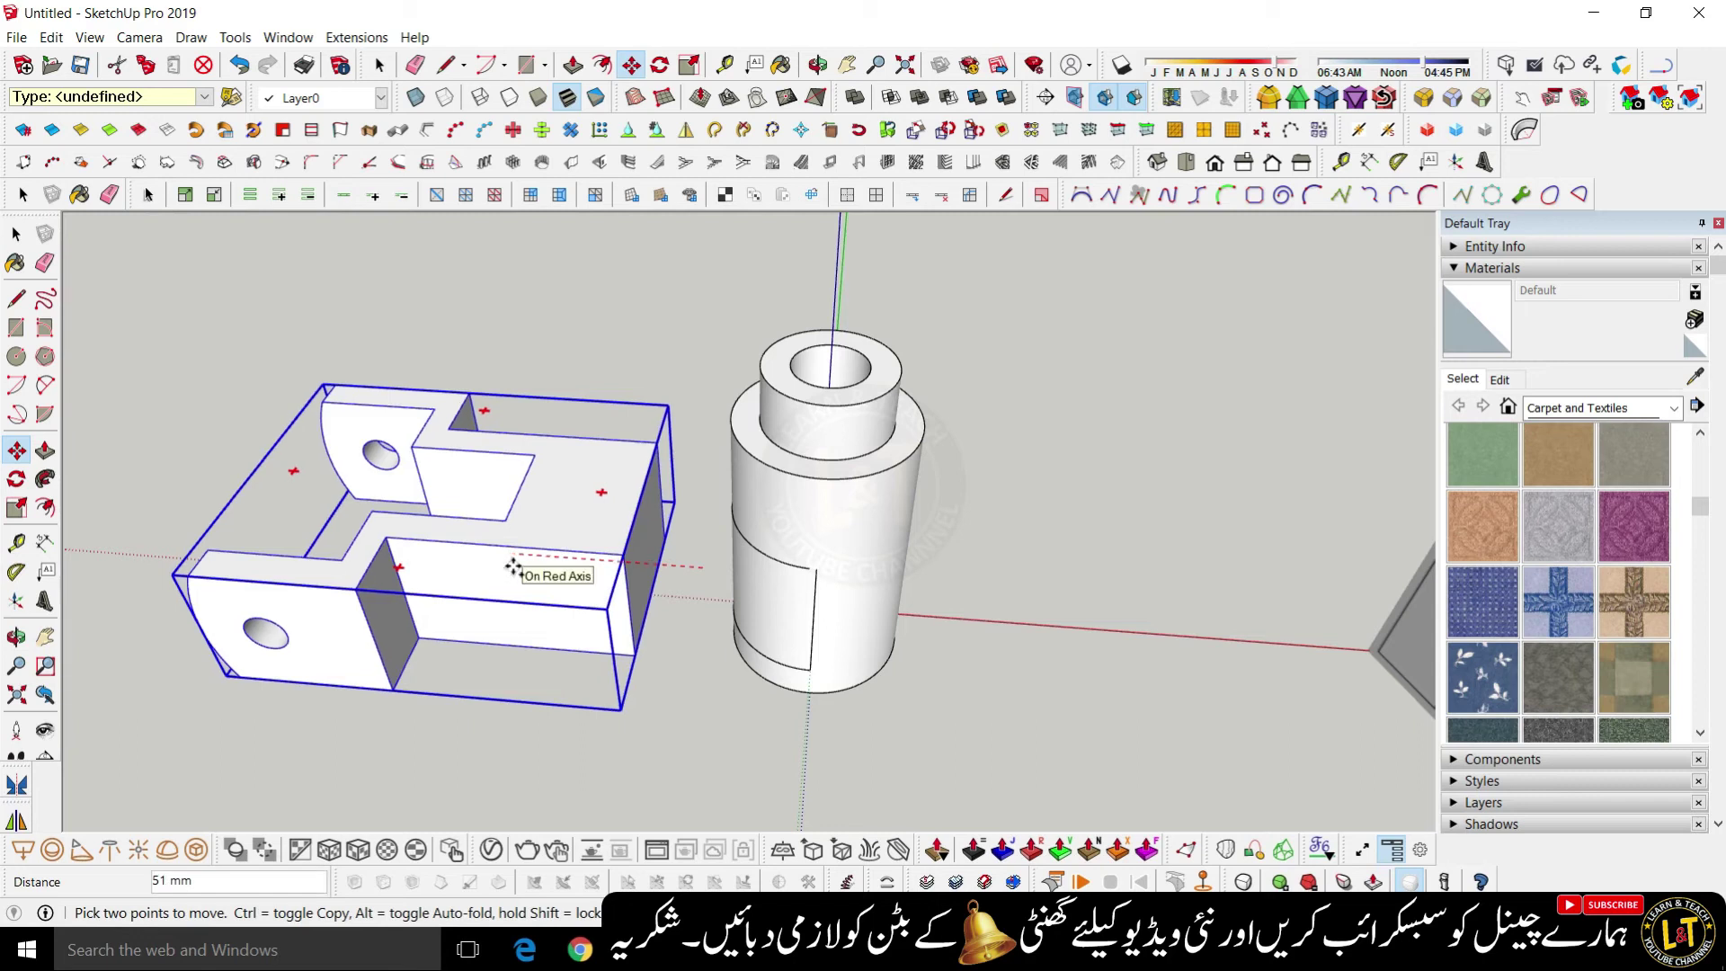
key(Escape)
key(space)
click(952, 668)
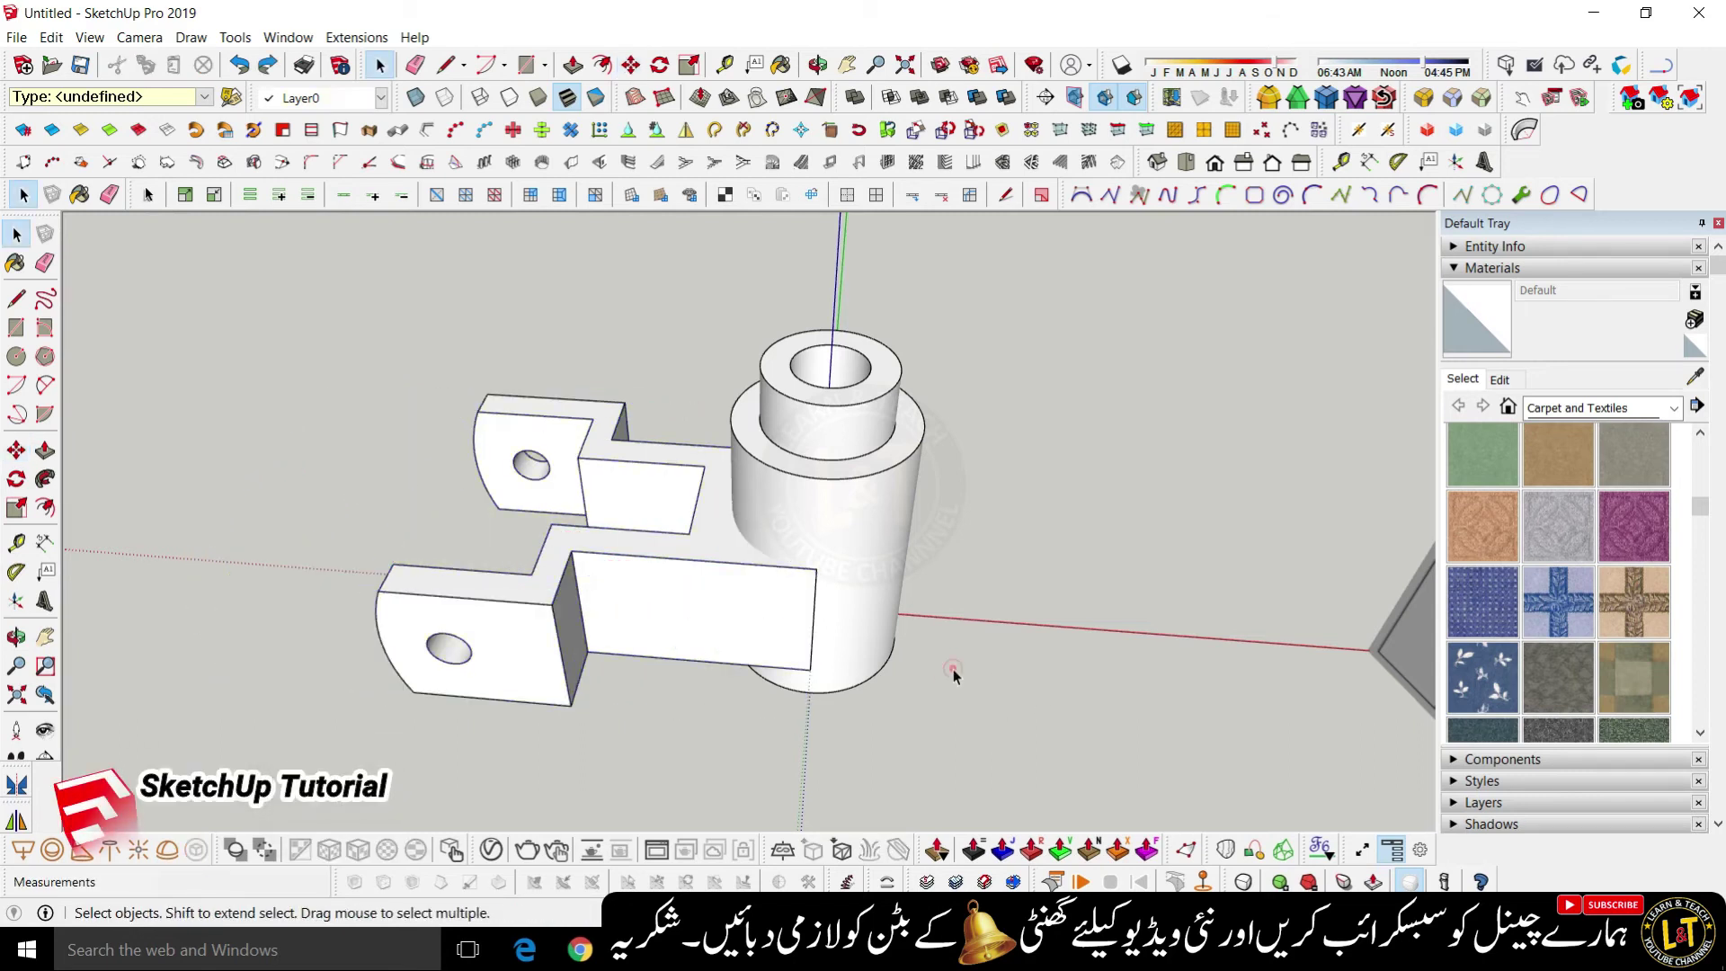
- Undo the face intersection made on the stepped cylinder and leave group editing
double_click(886, 656)
key(ctrl+z)
key(ctrl+z)
key(ctrl+z)
key(ctrl+z)
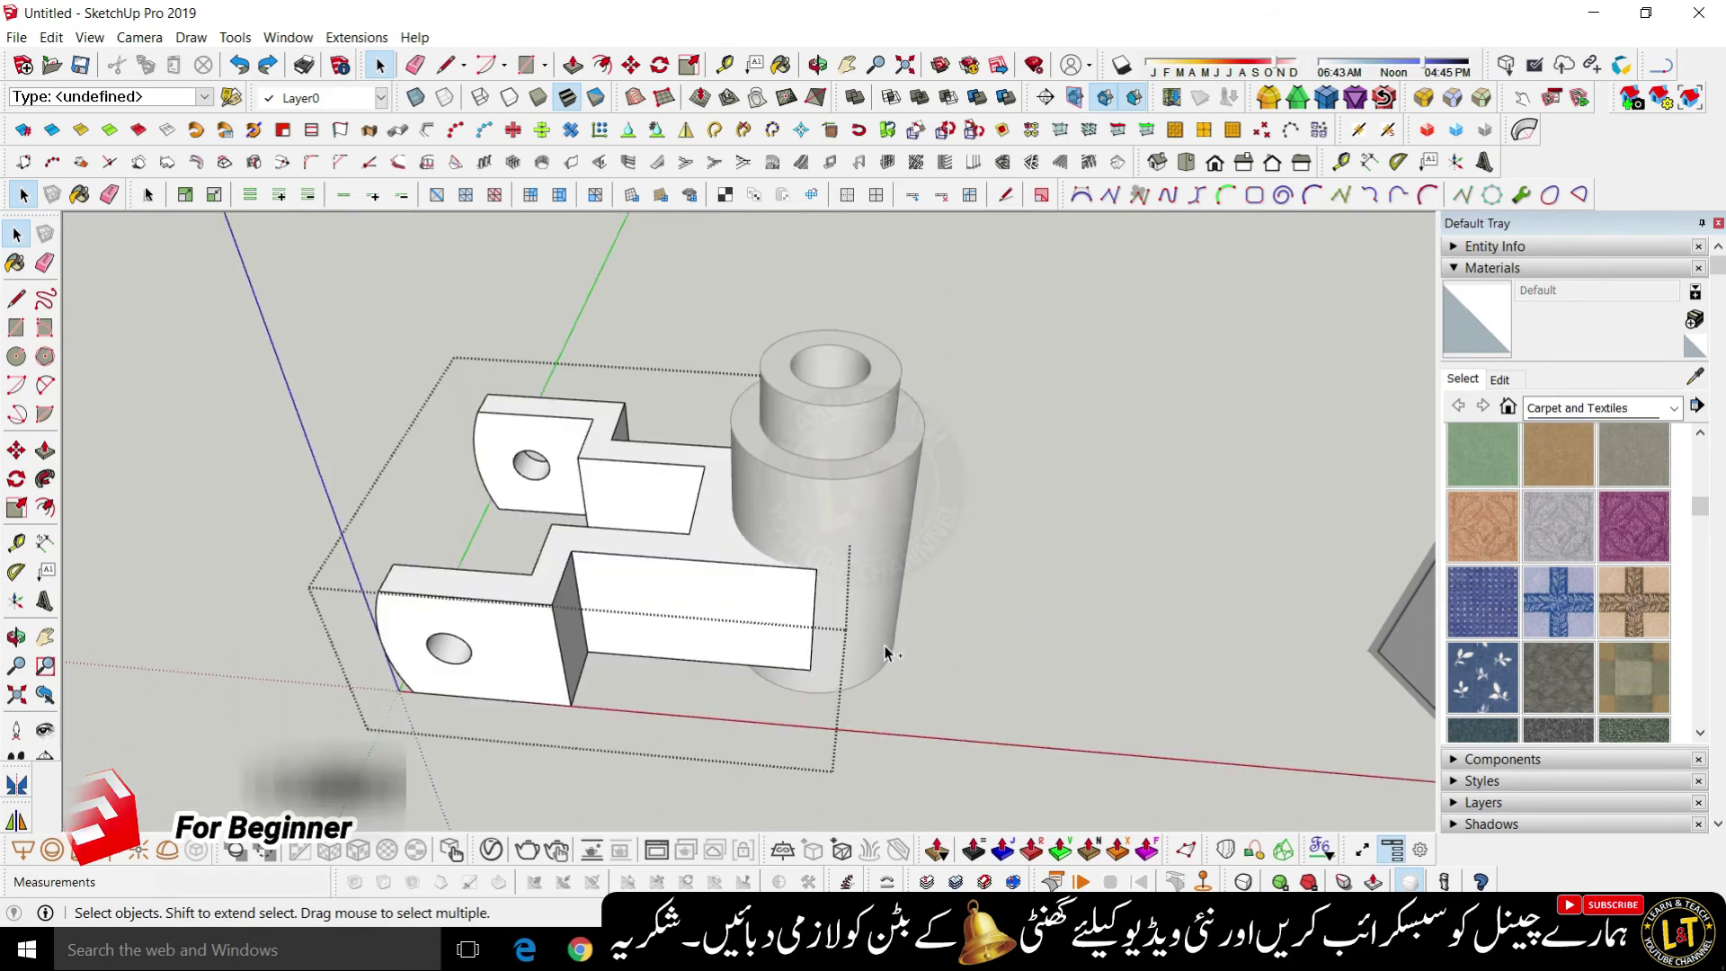
click(1009, 635)
middle_drag(863, 761, 880, 490)
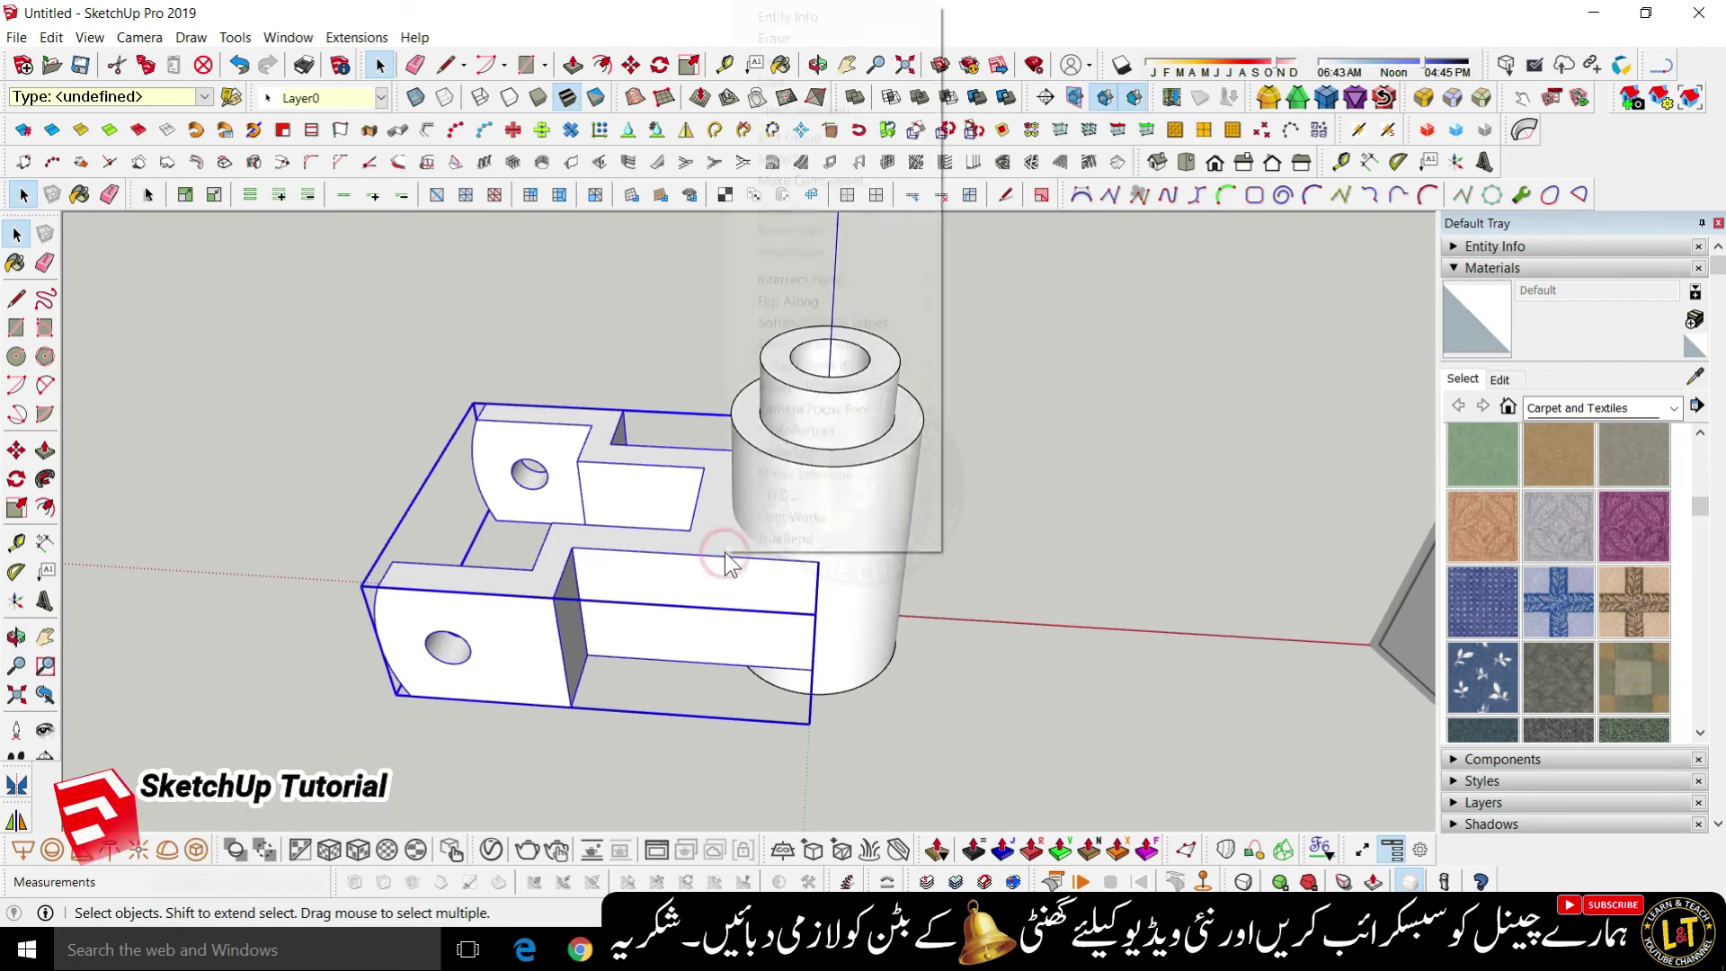
- Run Intersect Faces With Model on the bracket group and check the imprint by temporarily shifting the bracket along the red axis
right_click(724, 552)
click(980, 278)
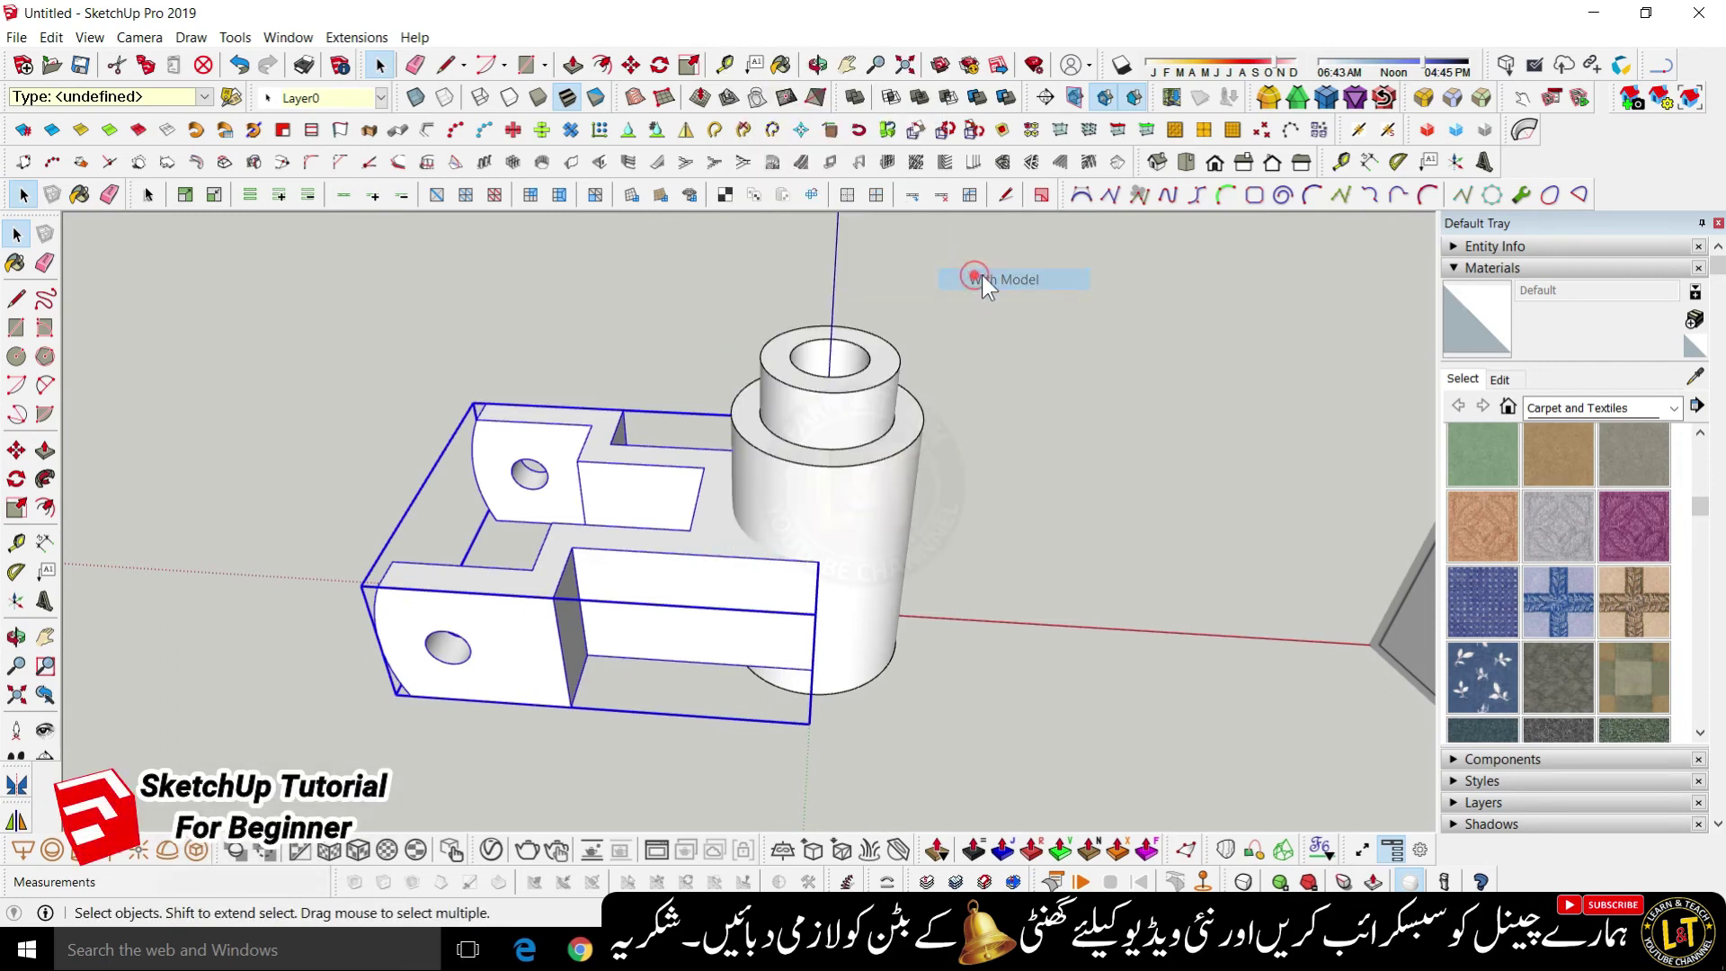
click(670, 644)
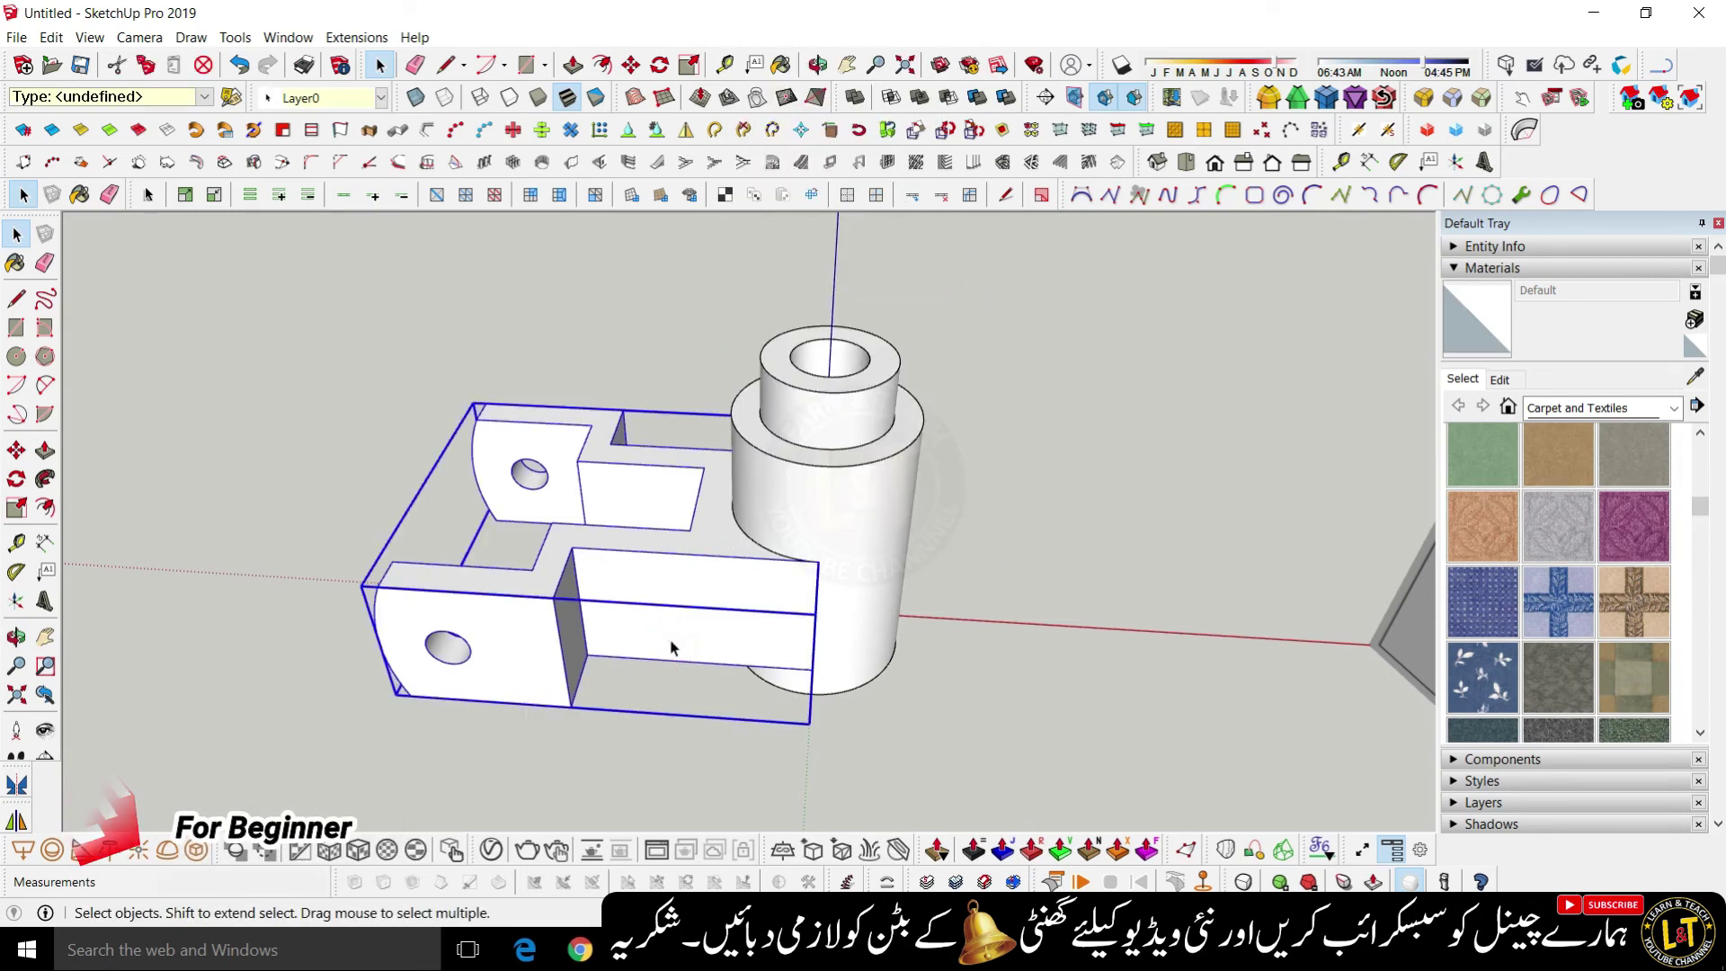
key(m)
click(698, 626)
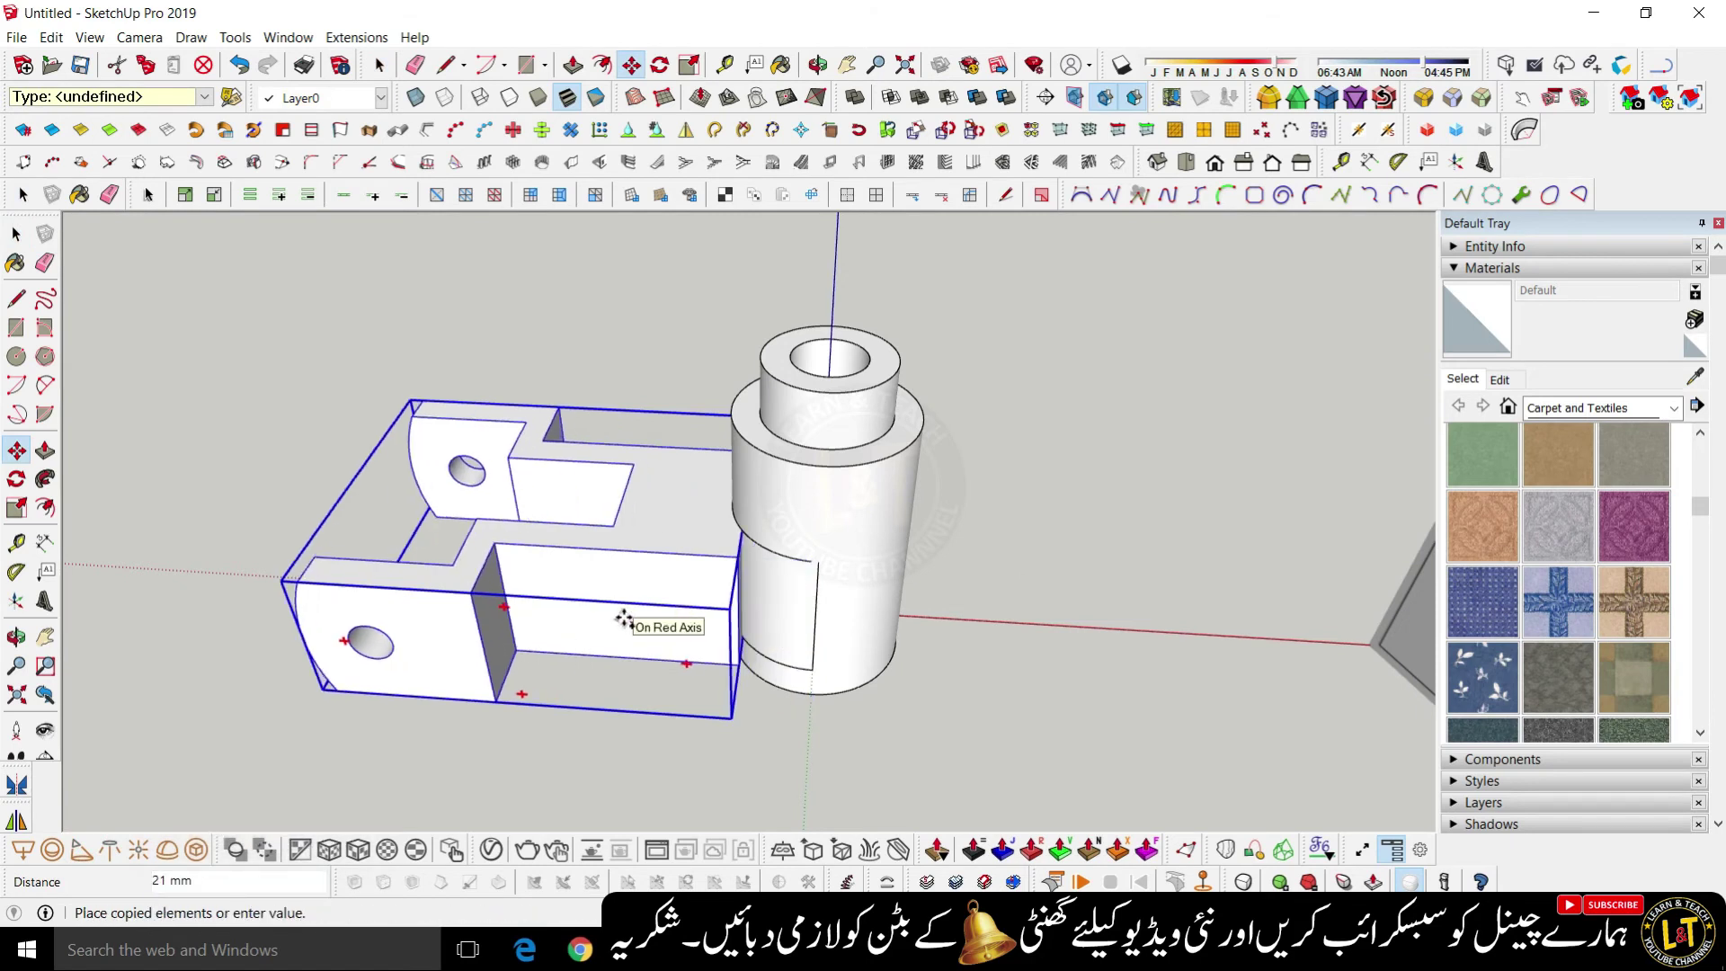
key(ctrl+z)
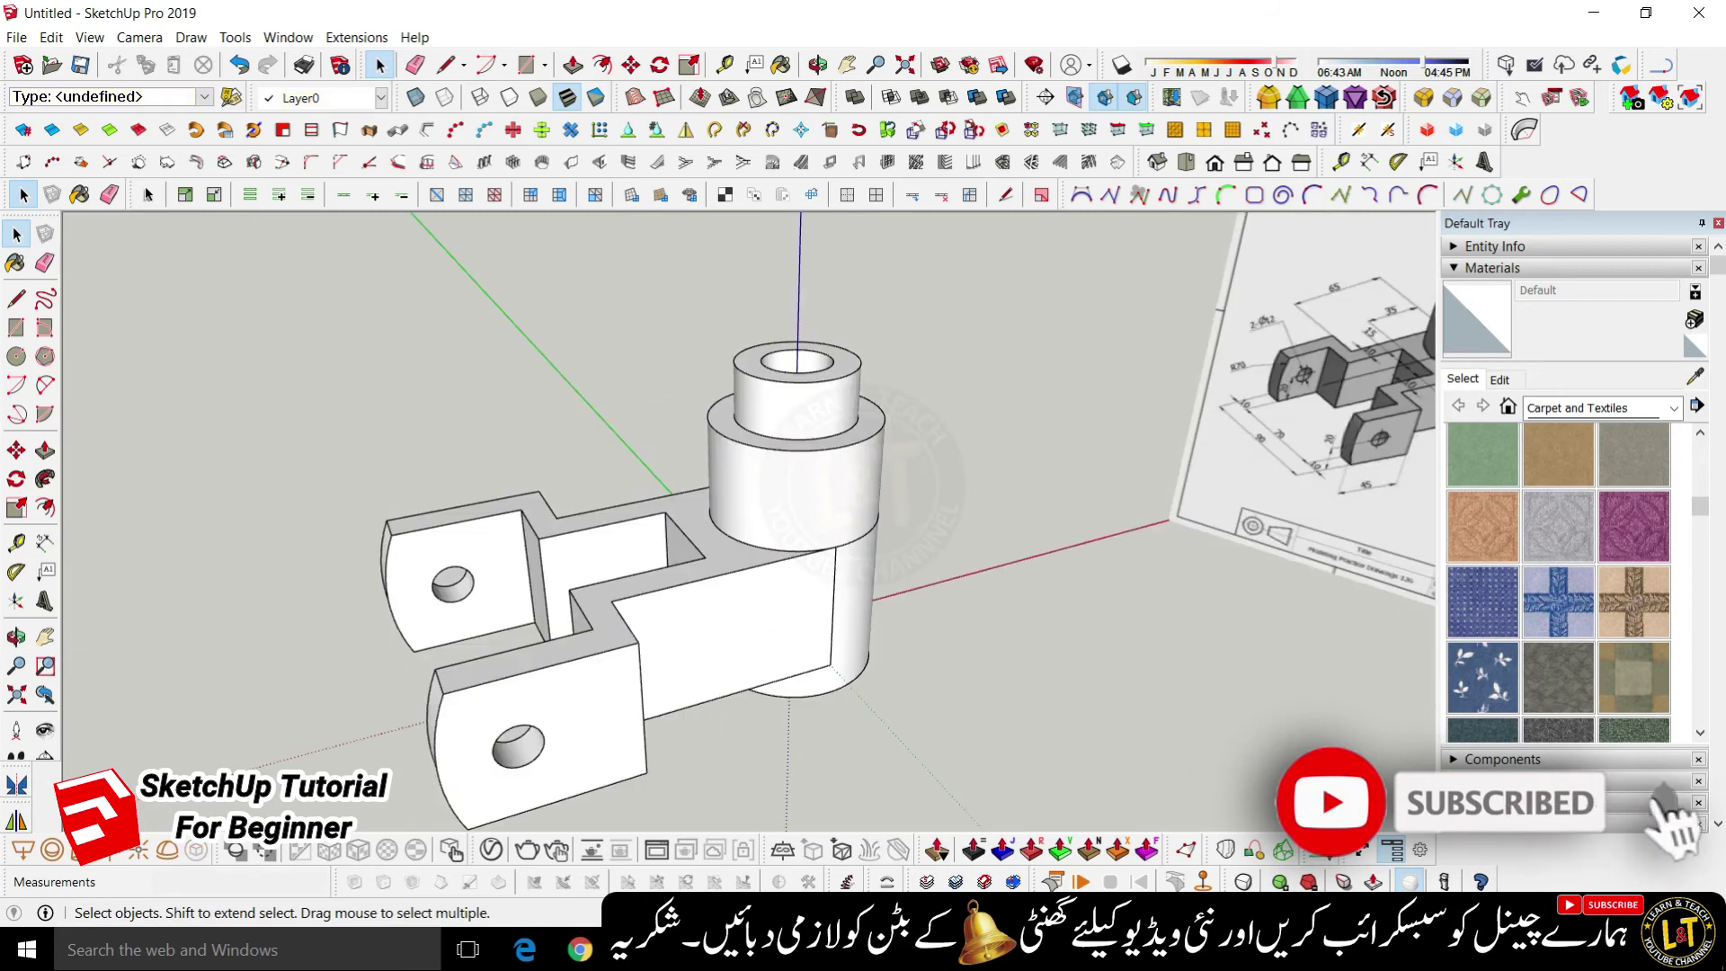
- Explode the bracket group into loose faces and edges
middle_drag(748, 478, 768, 540)
scroll(746, 537, up, 2)
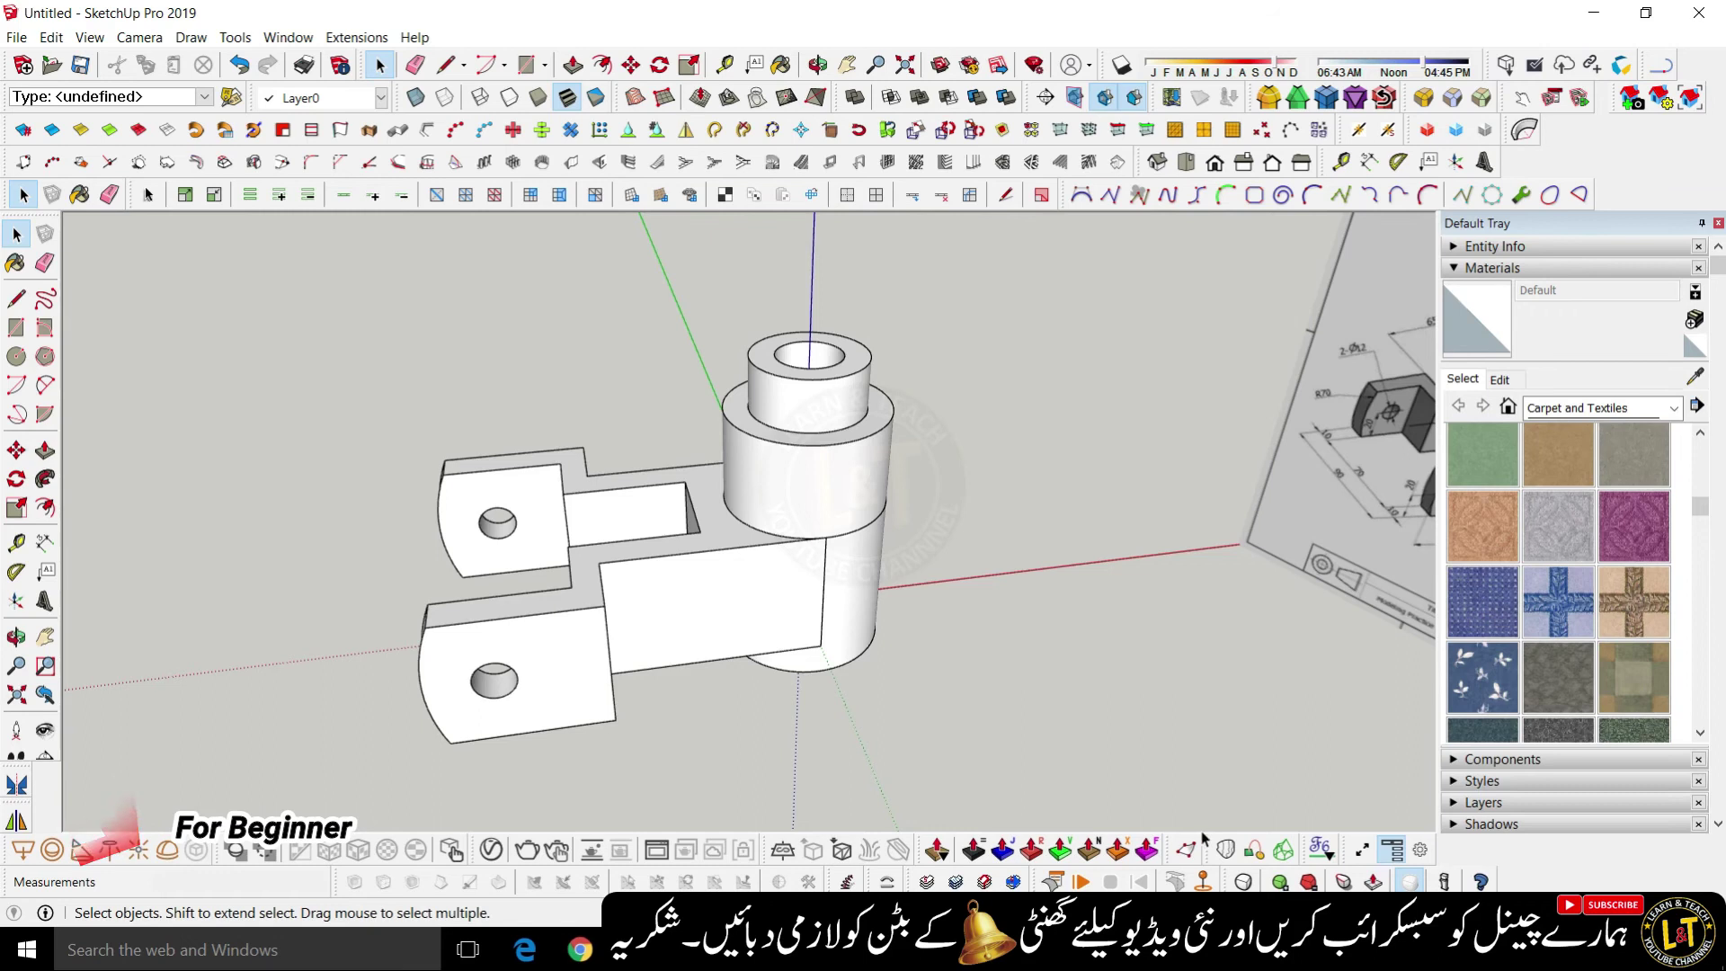
mouse_move(454, 655)
middle_down()
mouse_move(575, 618)
mouse_move(521, 629)
mouse_move(527, 655)
middle_up()
scroll(527, 654, up, 2)
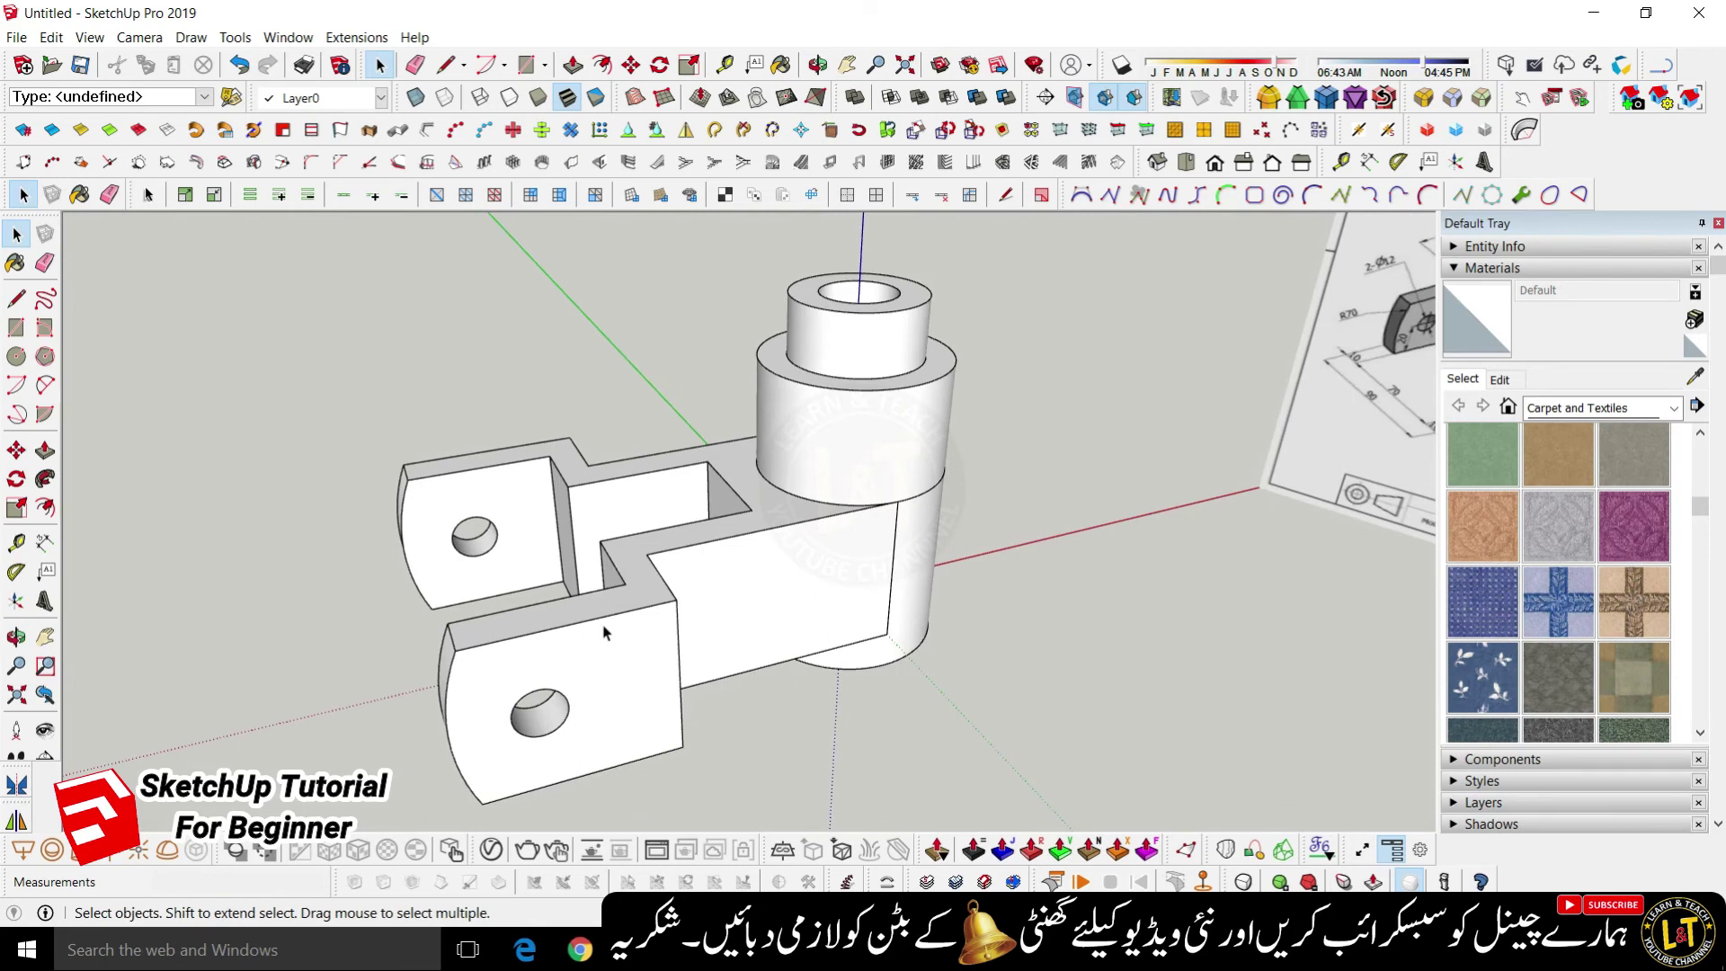
click(783, 528)
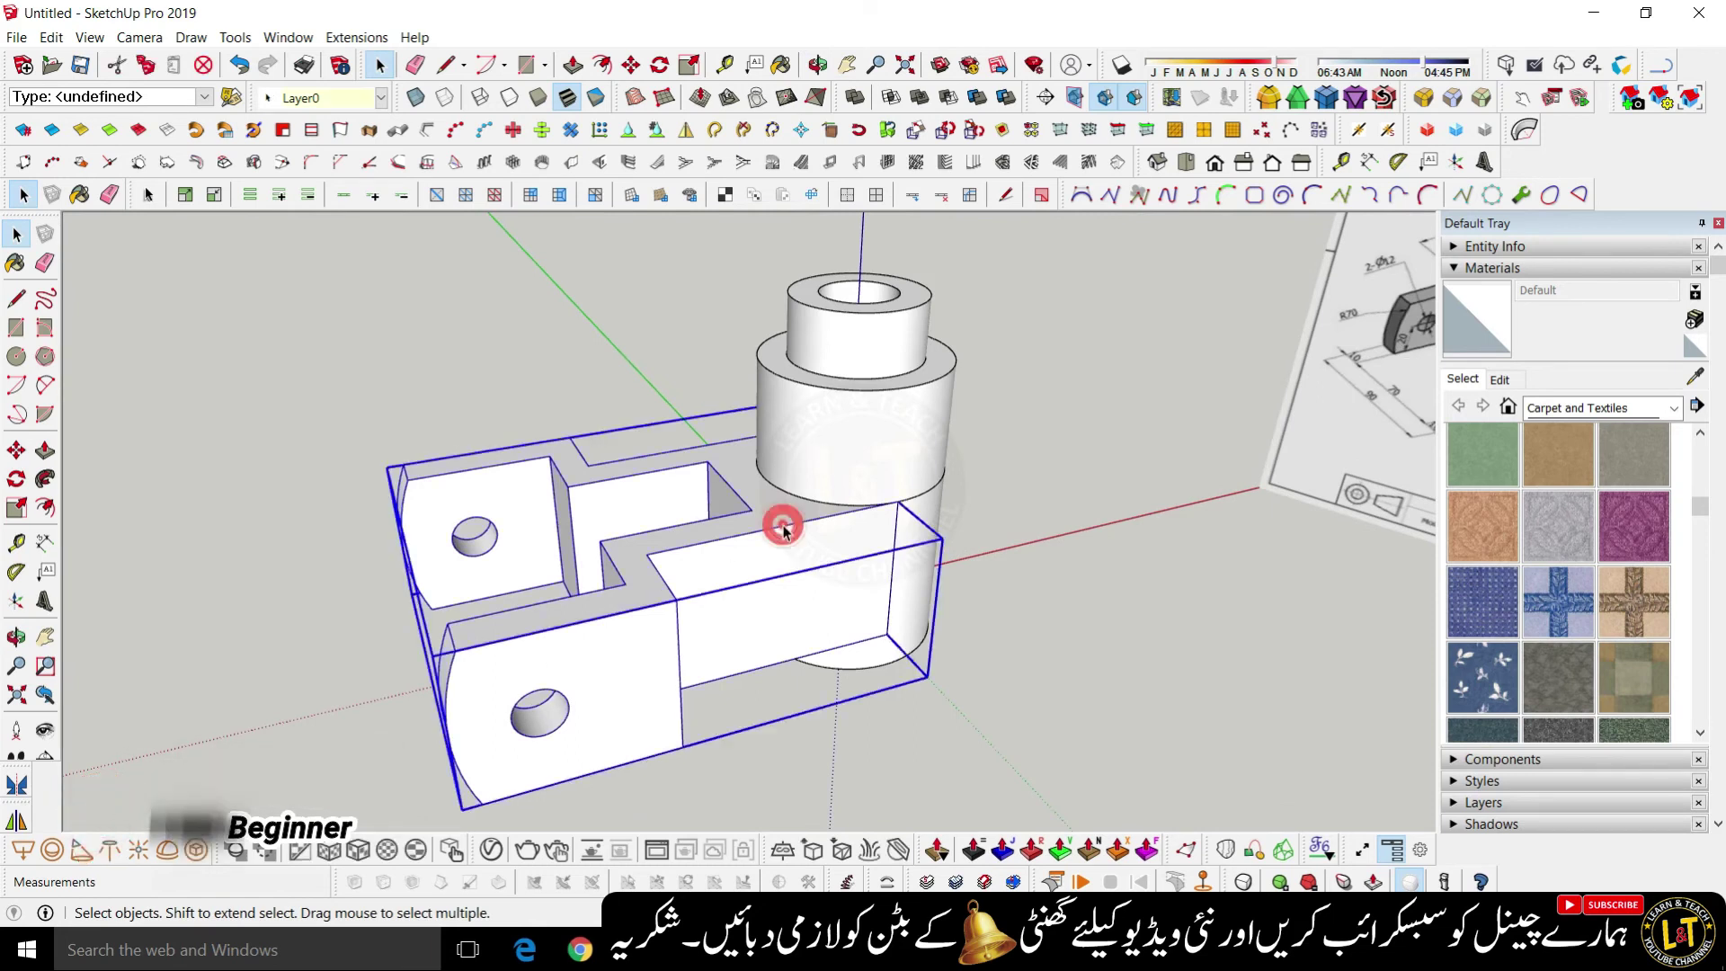
right_click(782, 531)
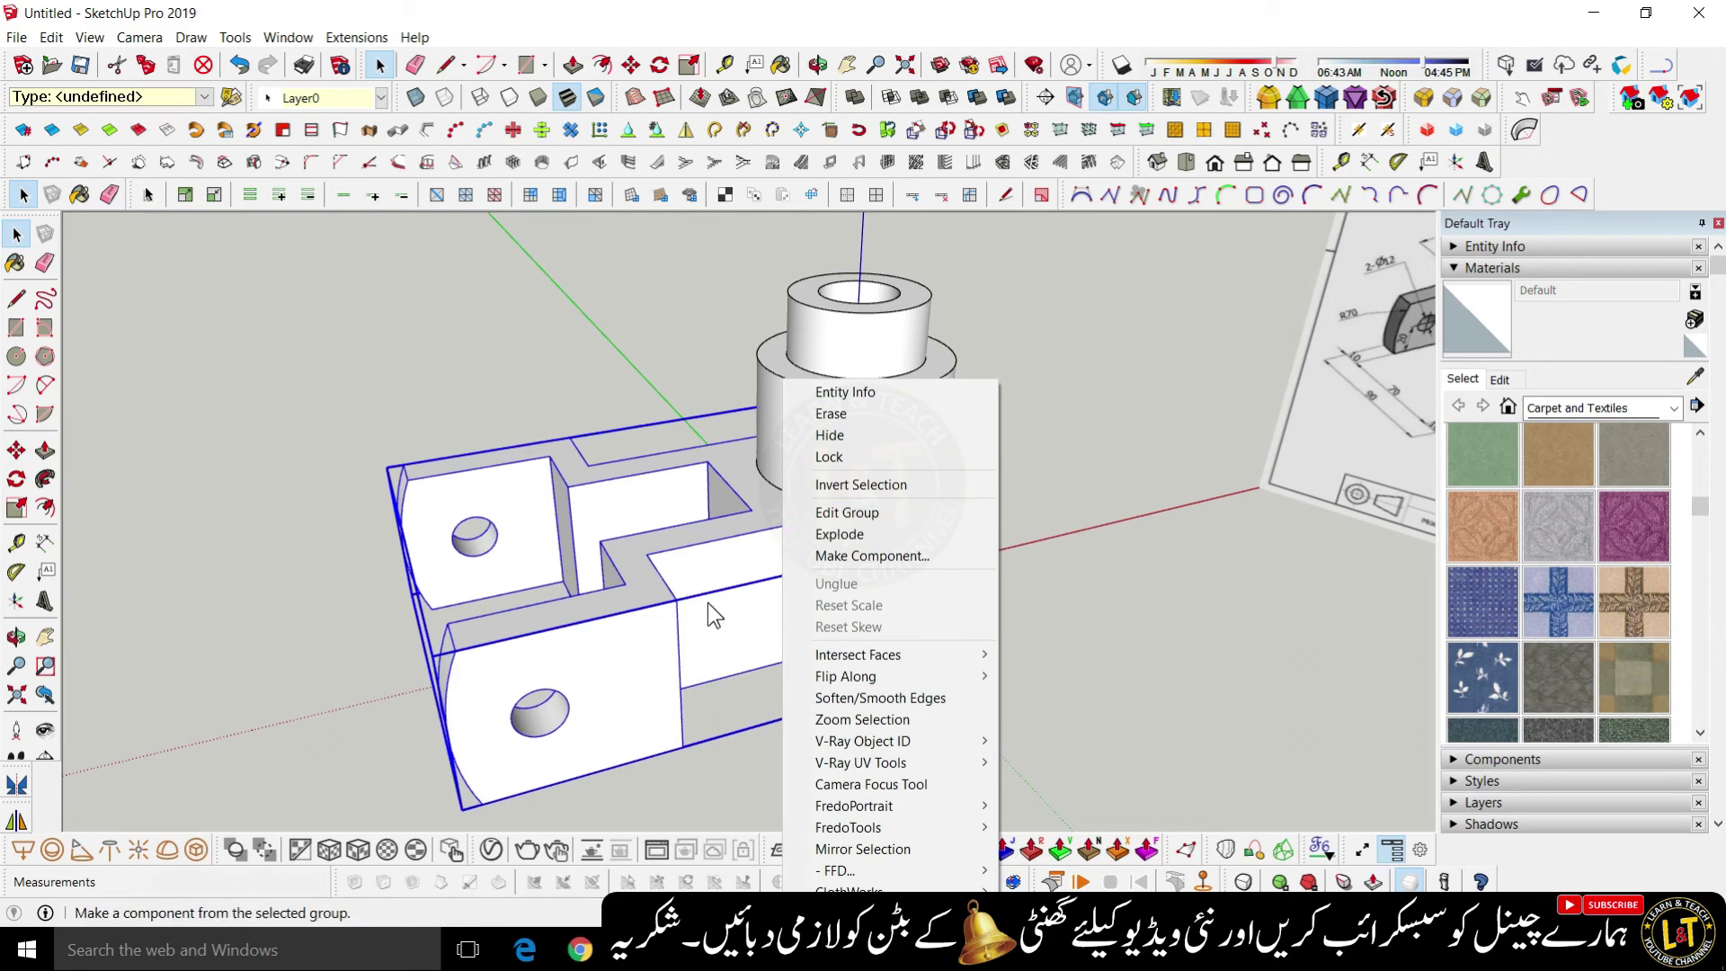
click(845, 537)
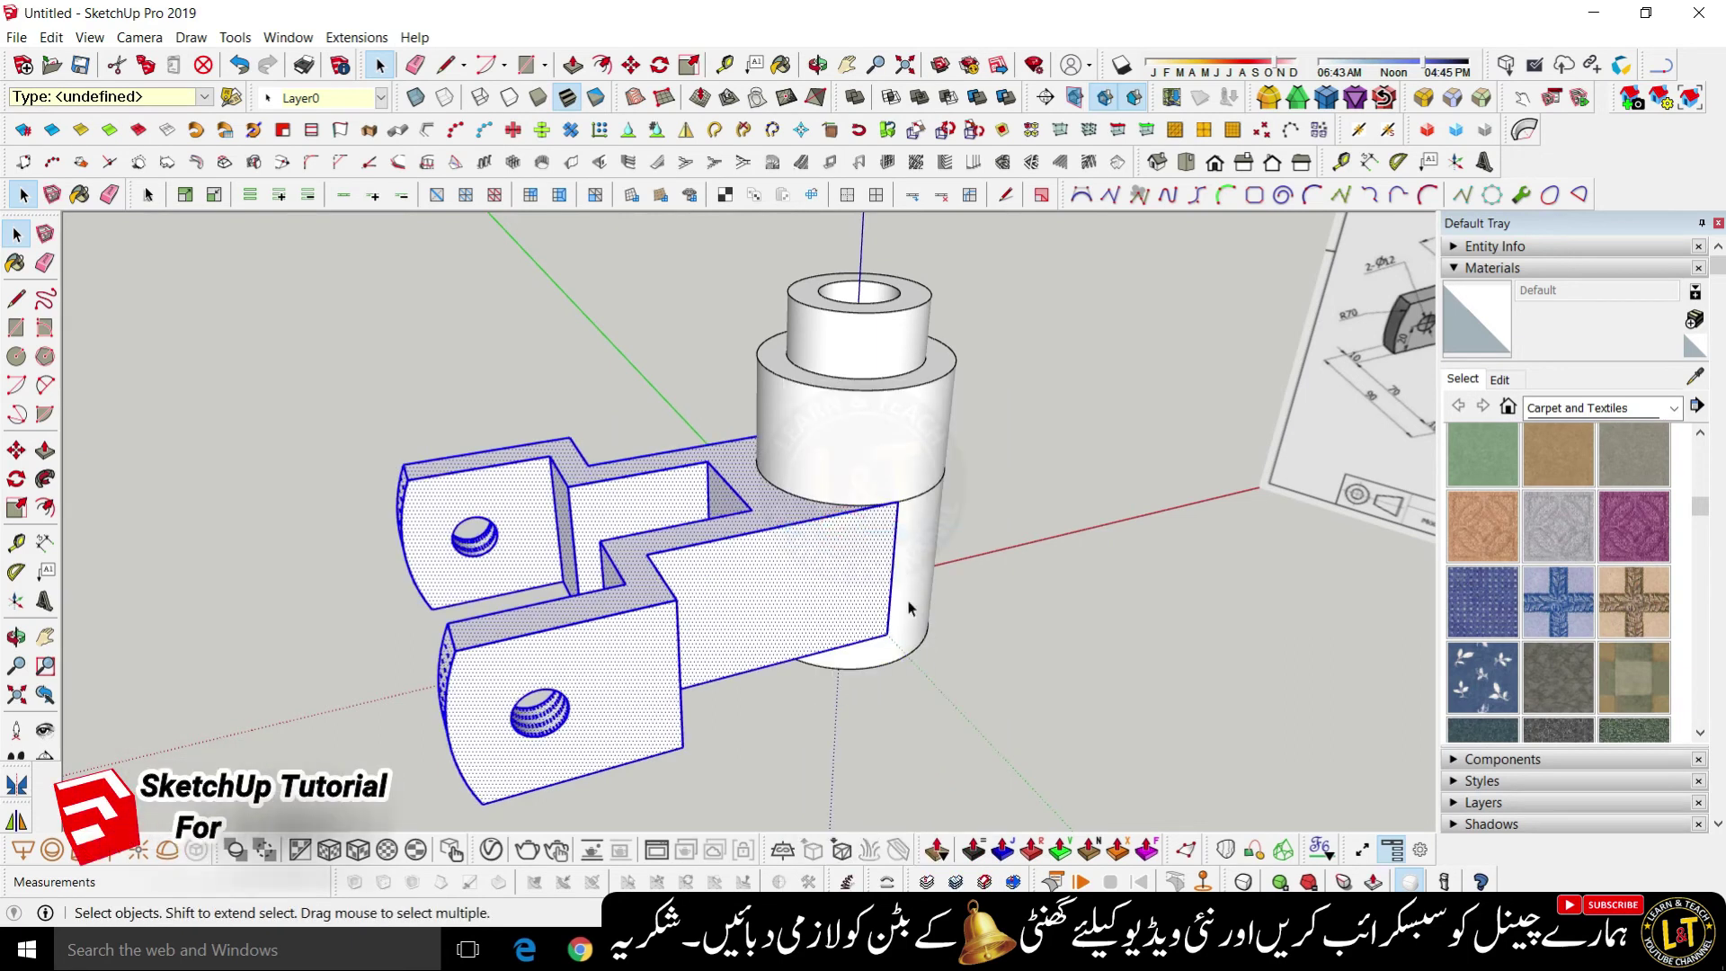
- Start Round Corner on the upper outer edge of the bracket's near arm and set the offset to 2 mm
click(1049, 627)
click(733, 546)
click(735, 539)
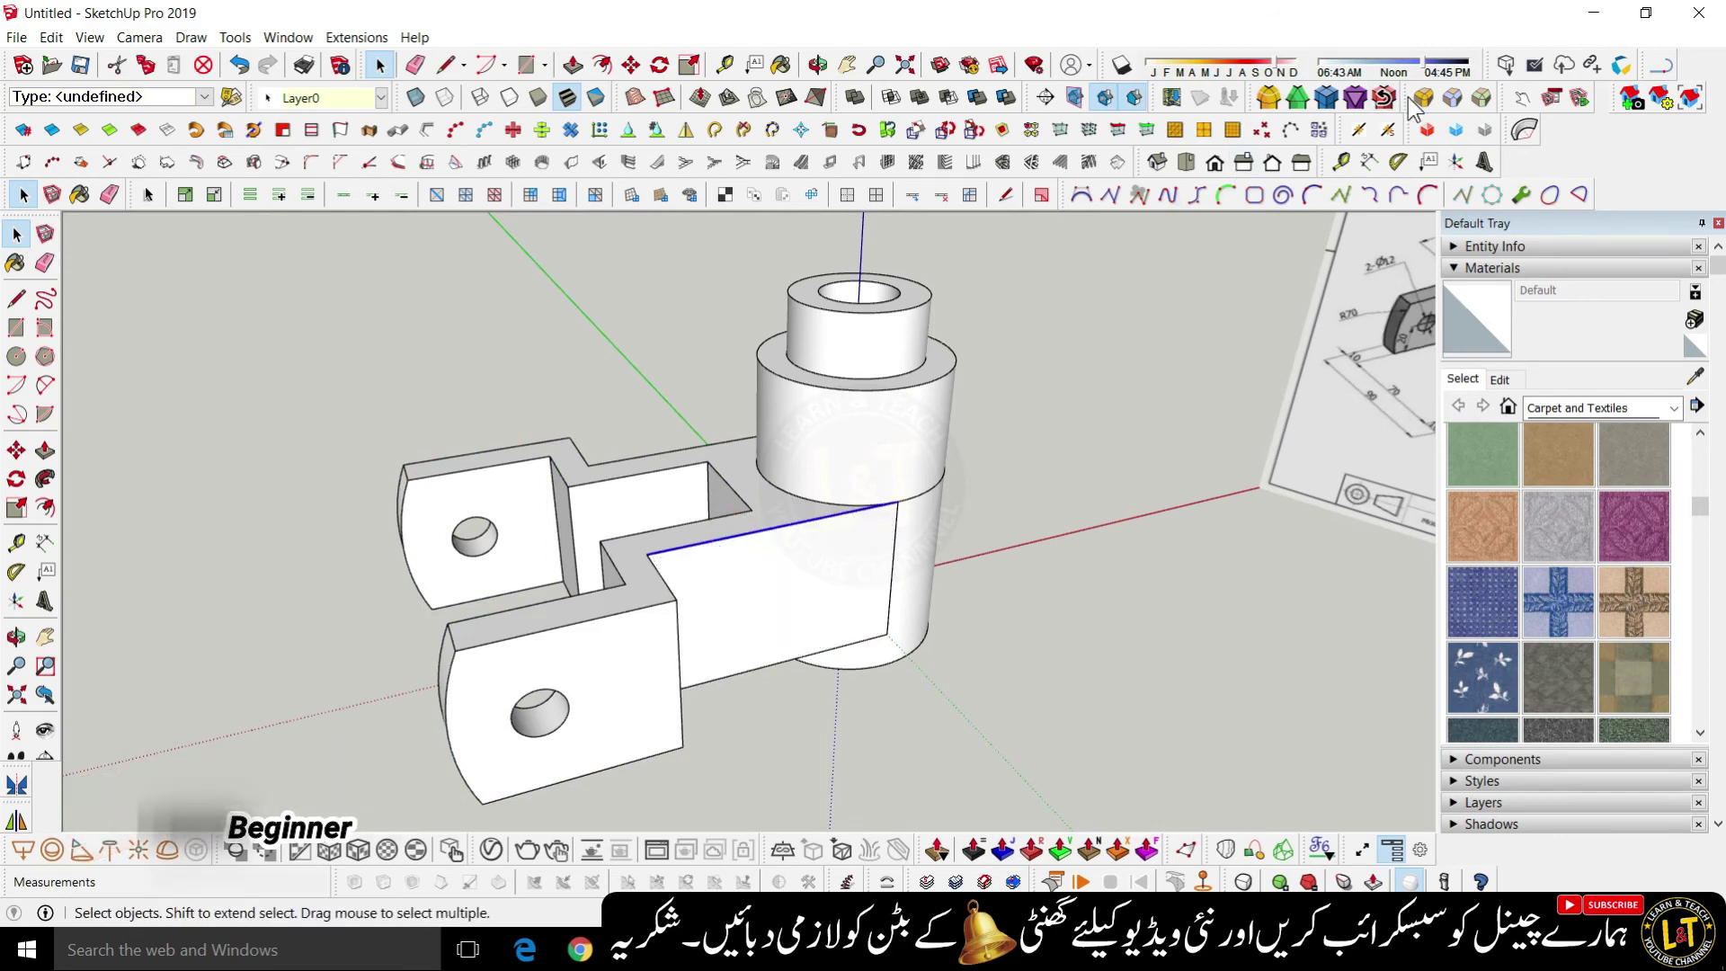
drag(1402, 97, 1195, 371)
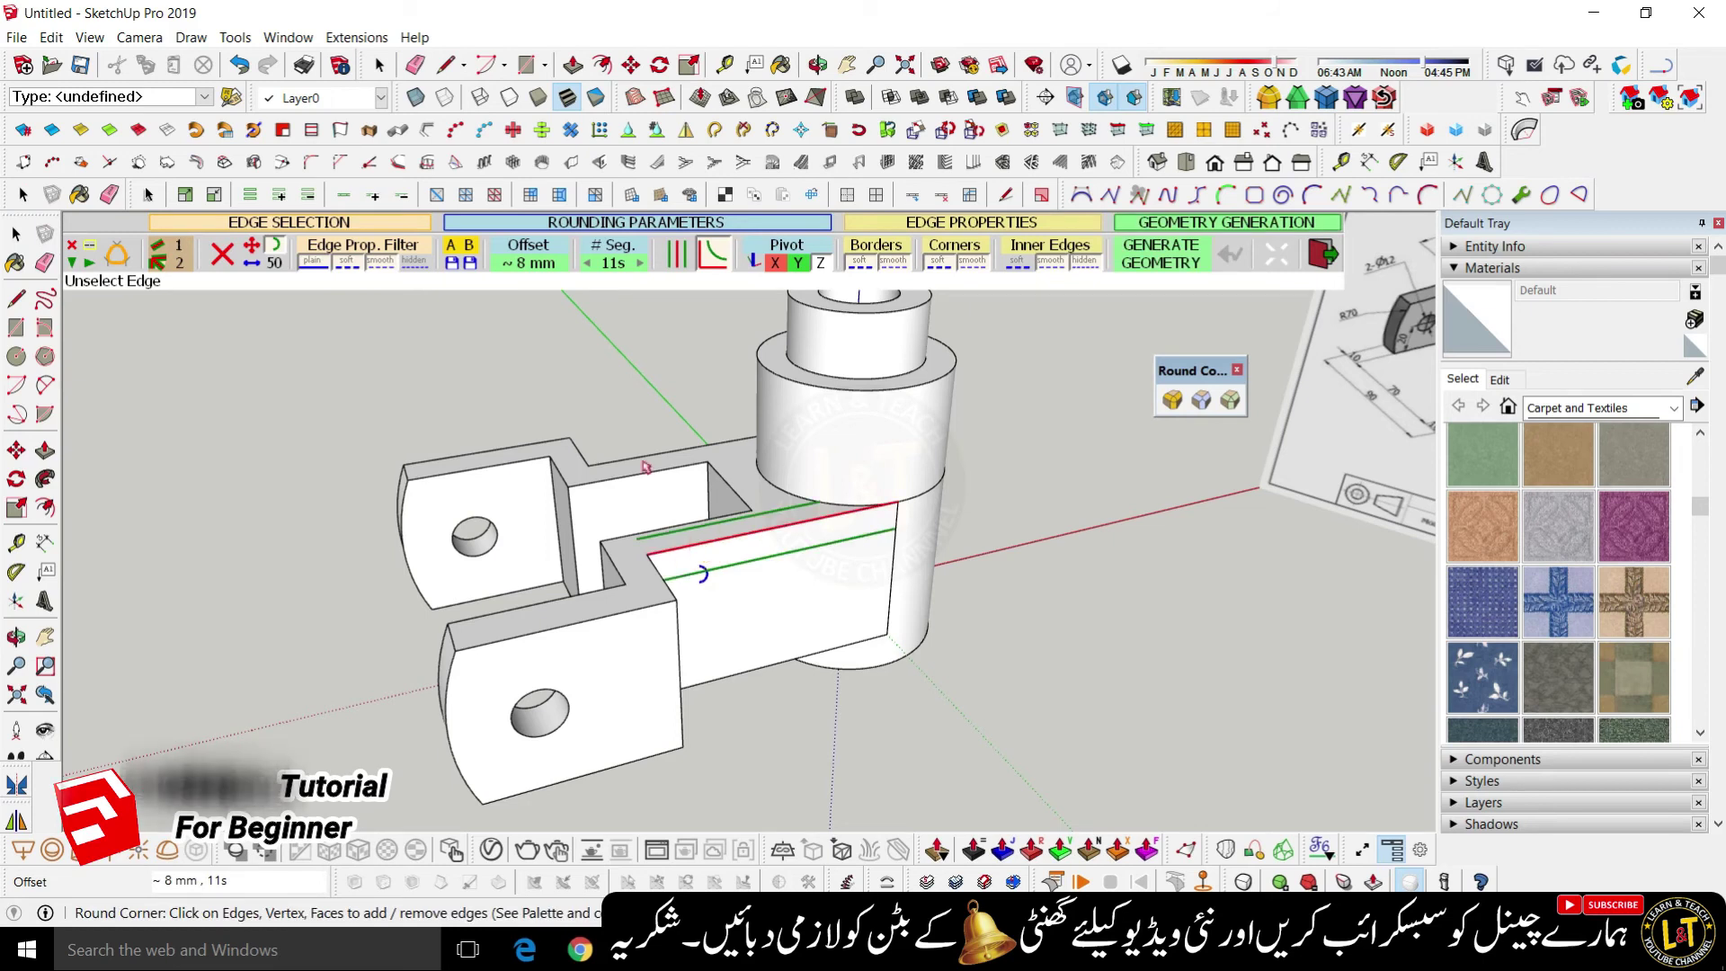
click(530, 263)
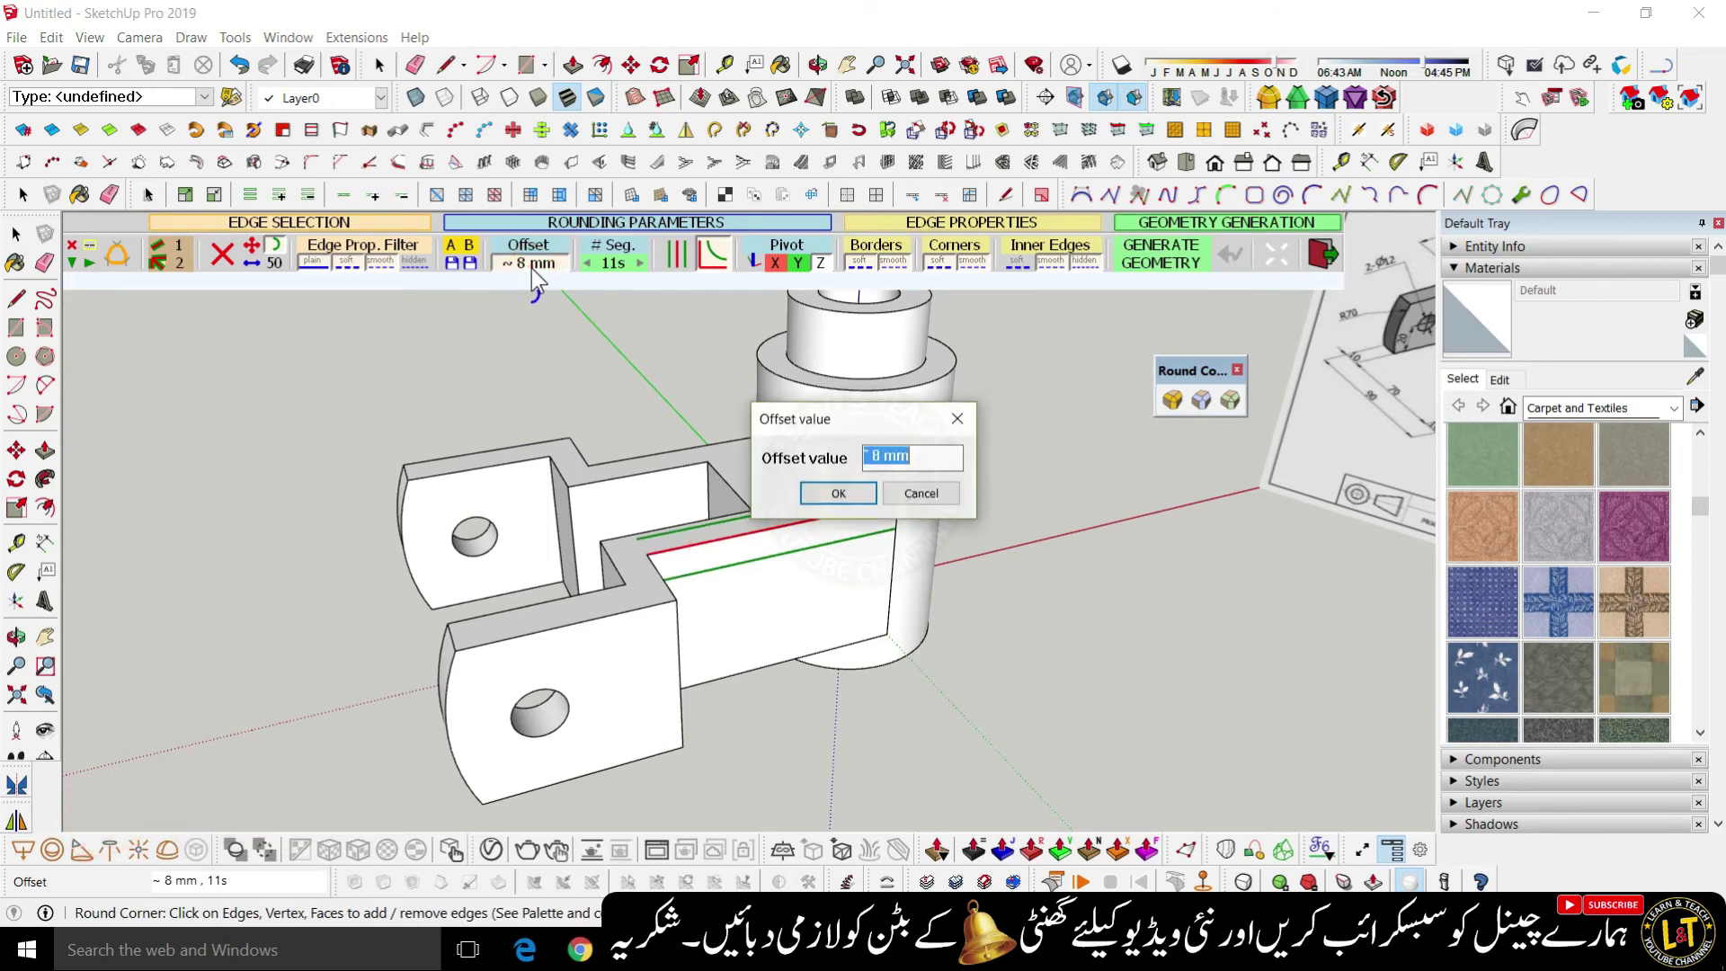
text(2)
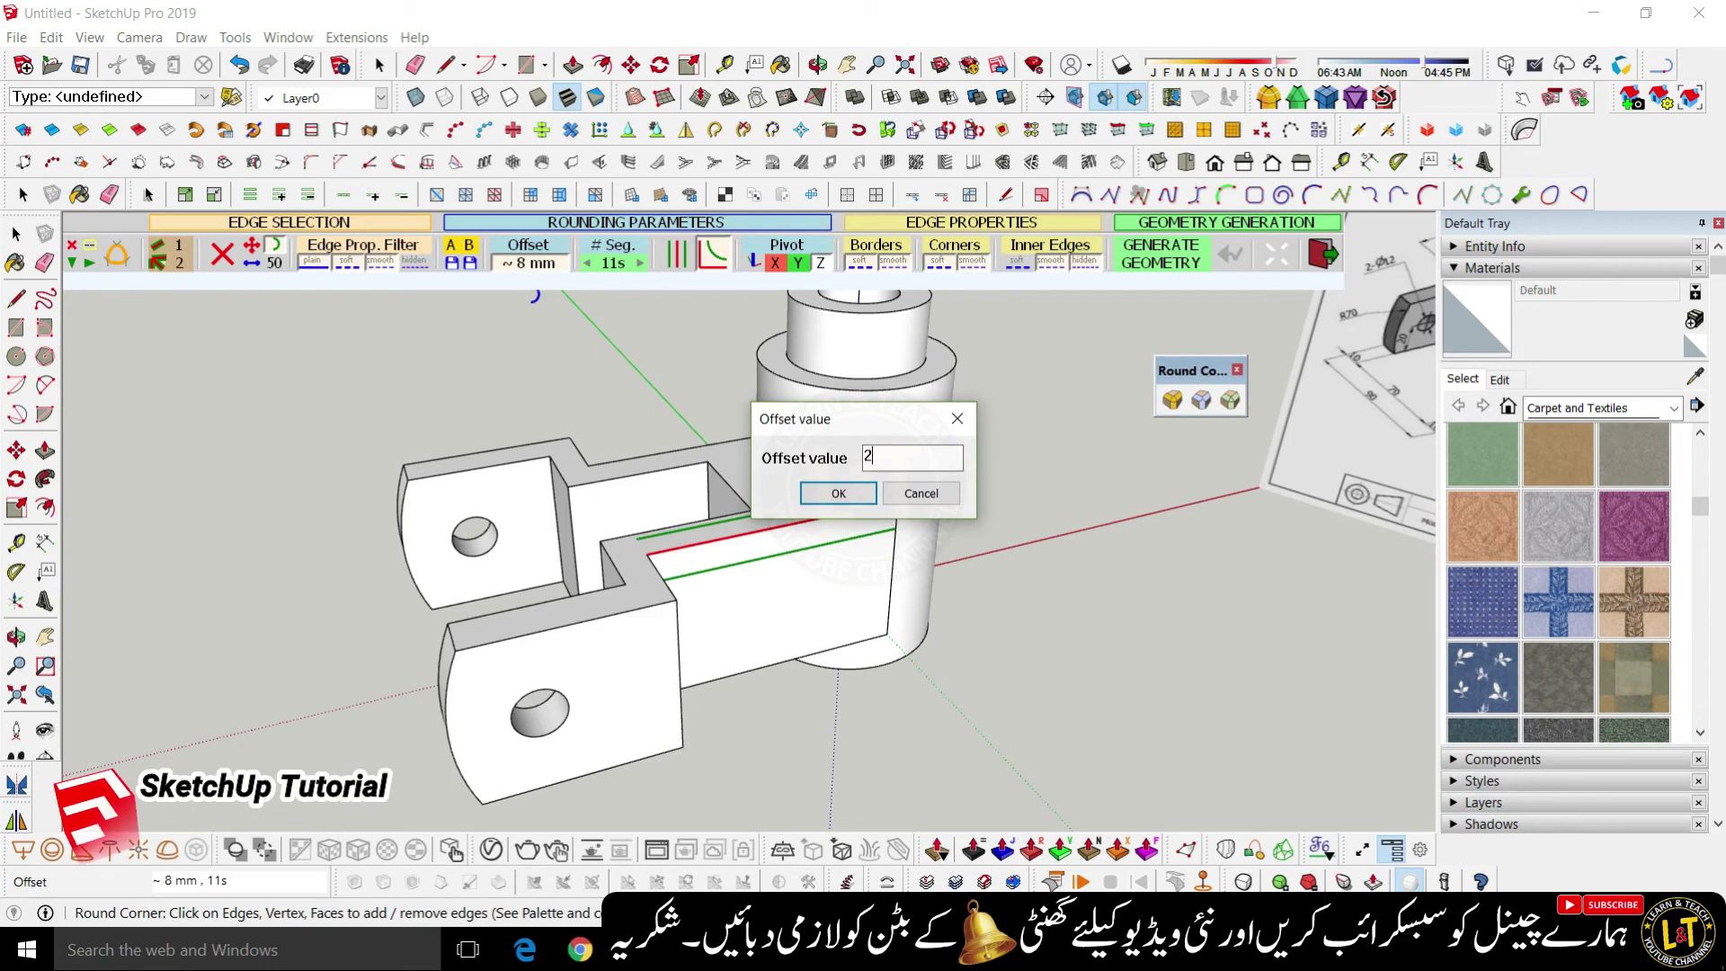
key(Return)
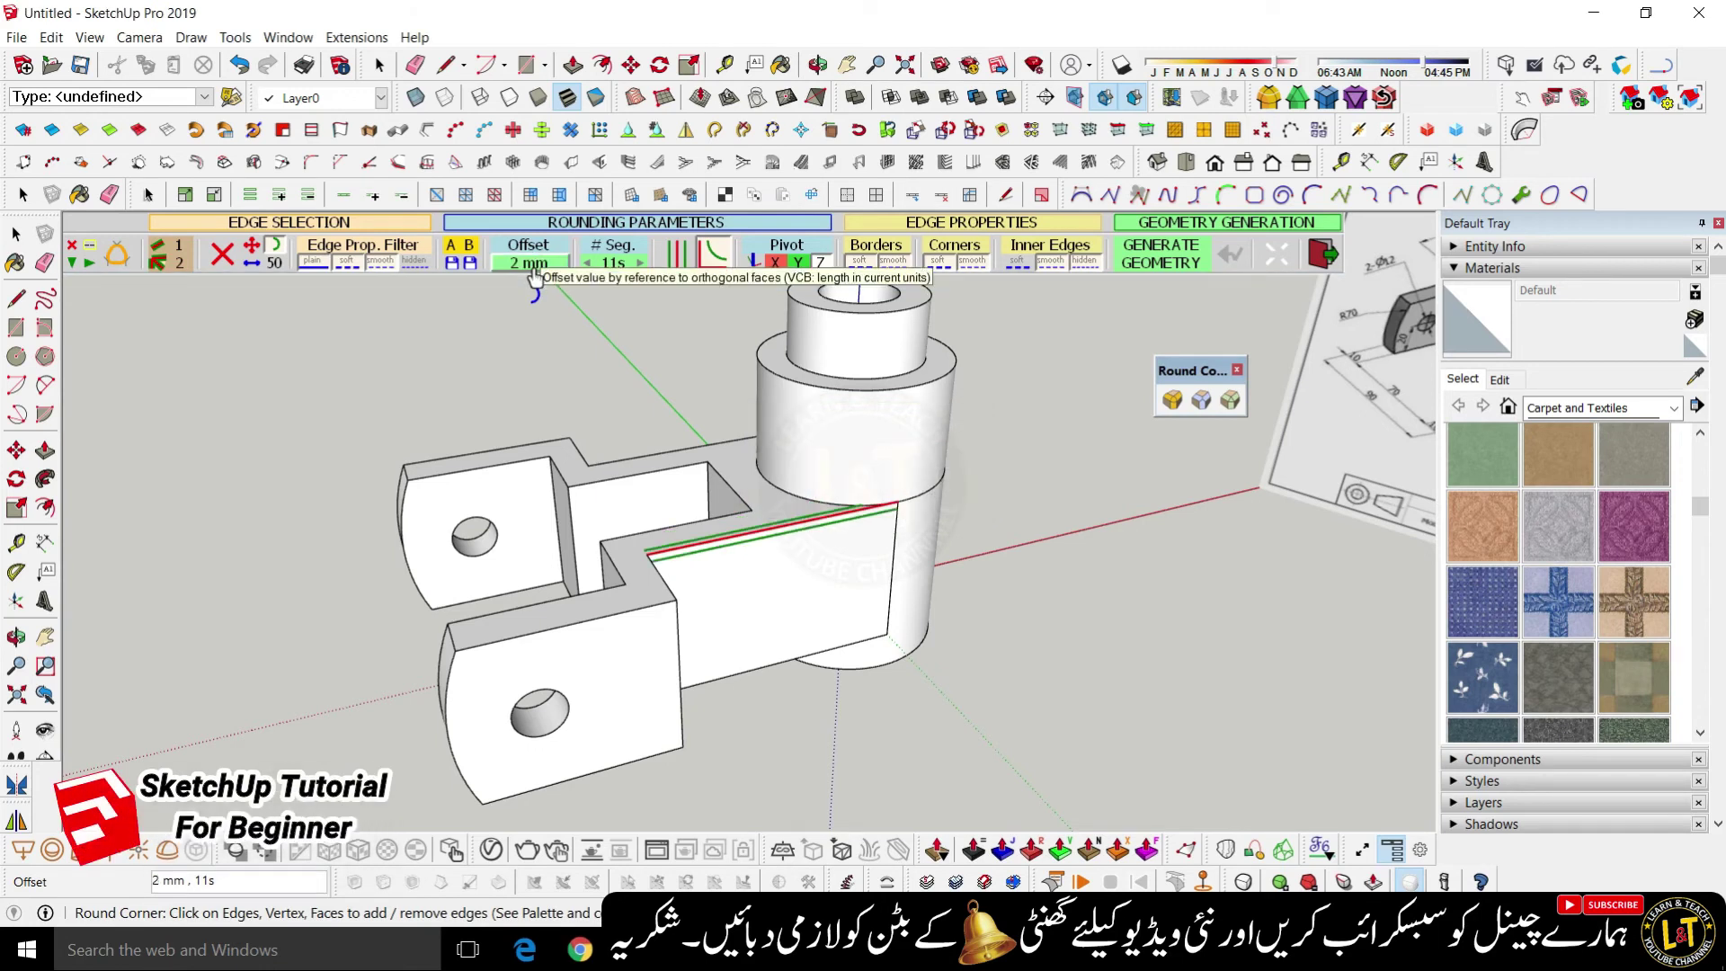
- Add the remaining upper outline edges along the inside and outside of both fork arms to the rounding selection
scroll(647, 602, up, 2)
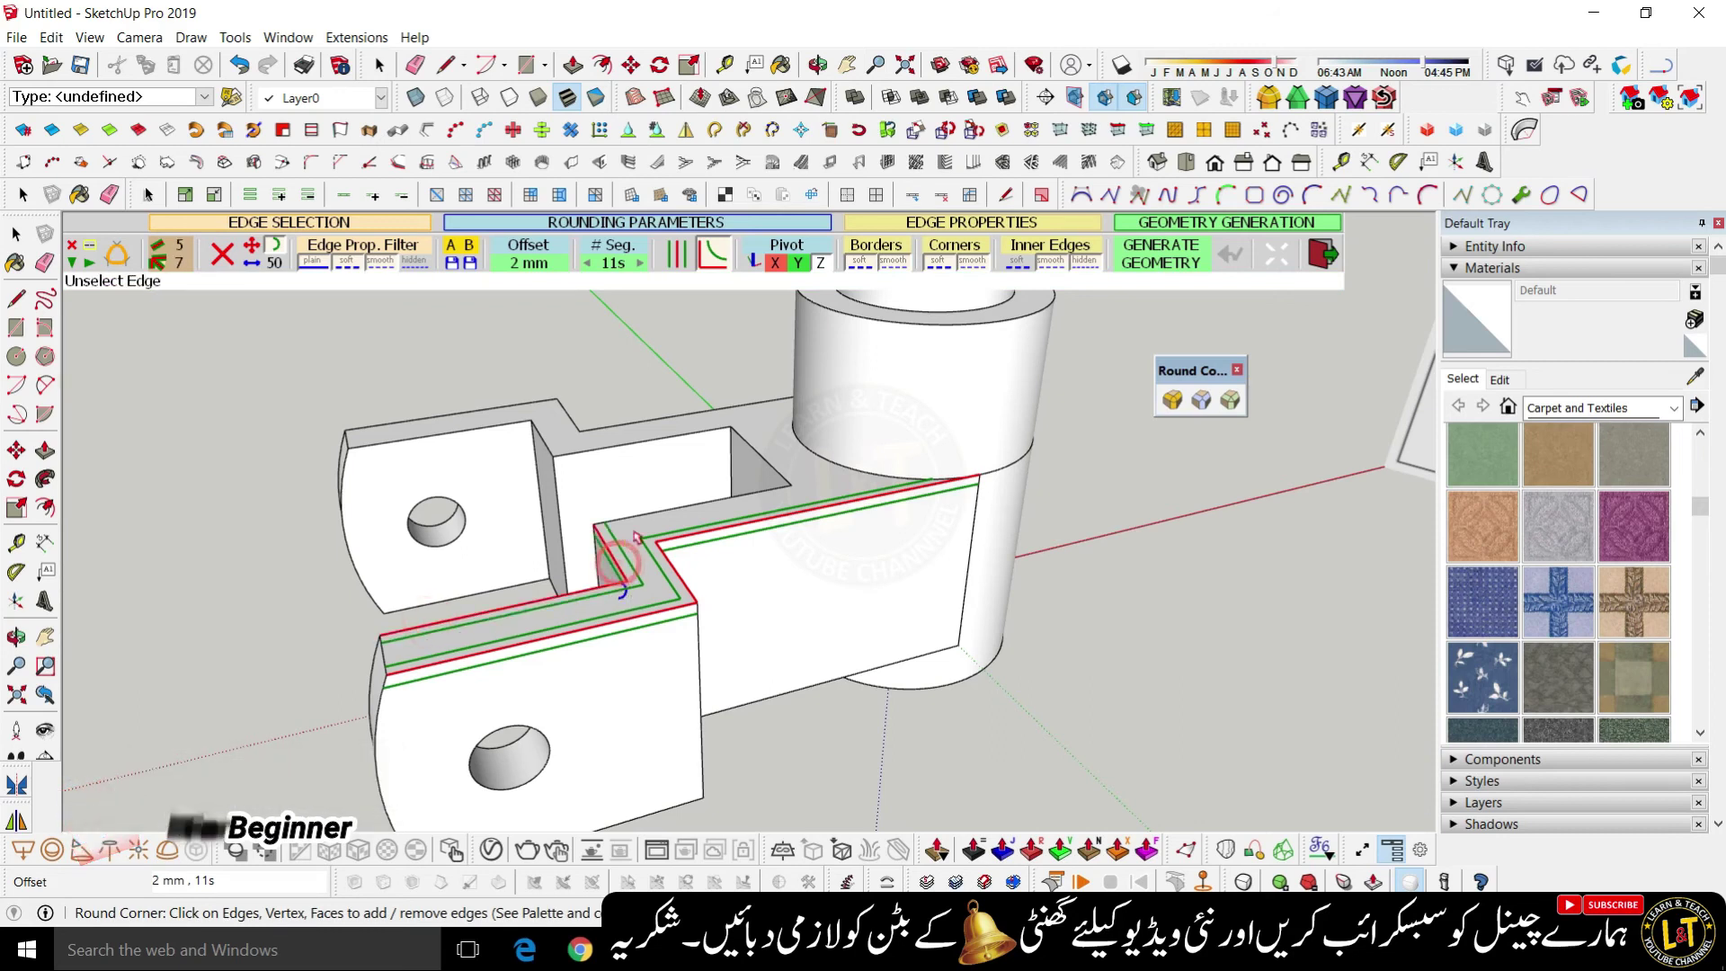
click(645, 514)
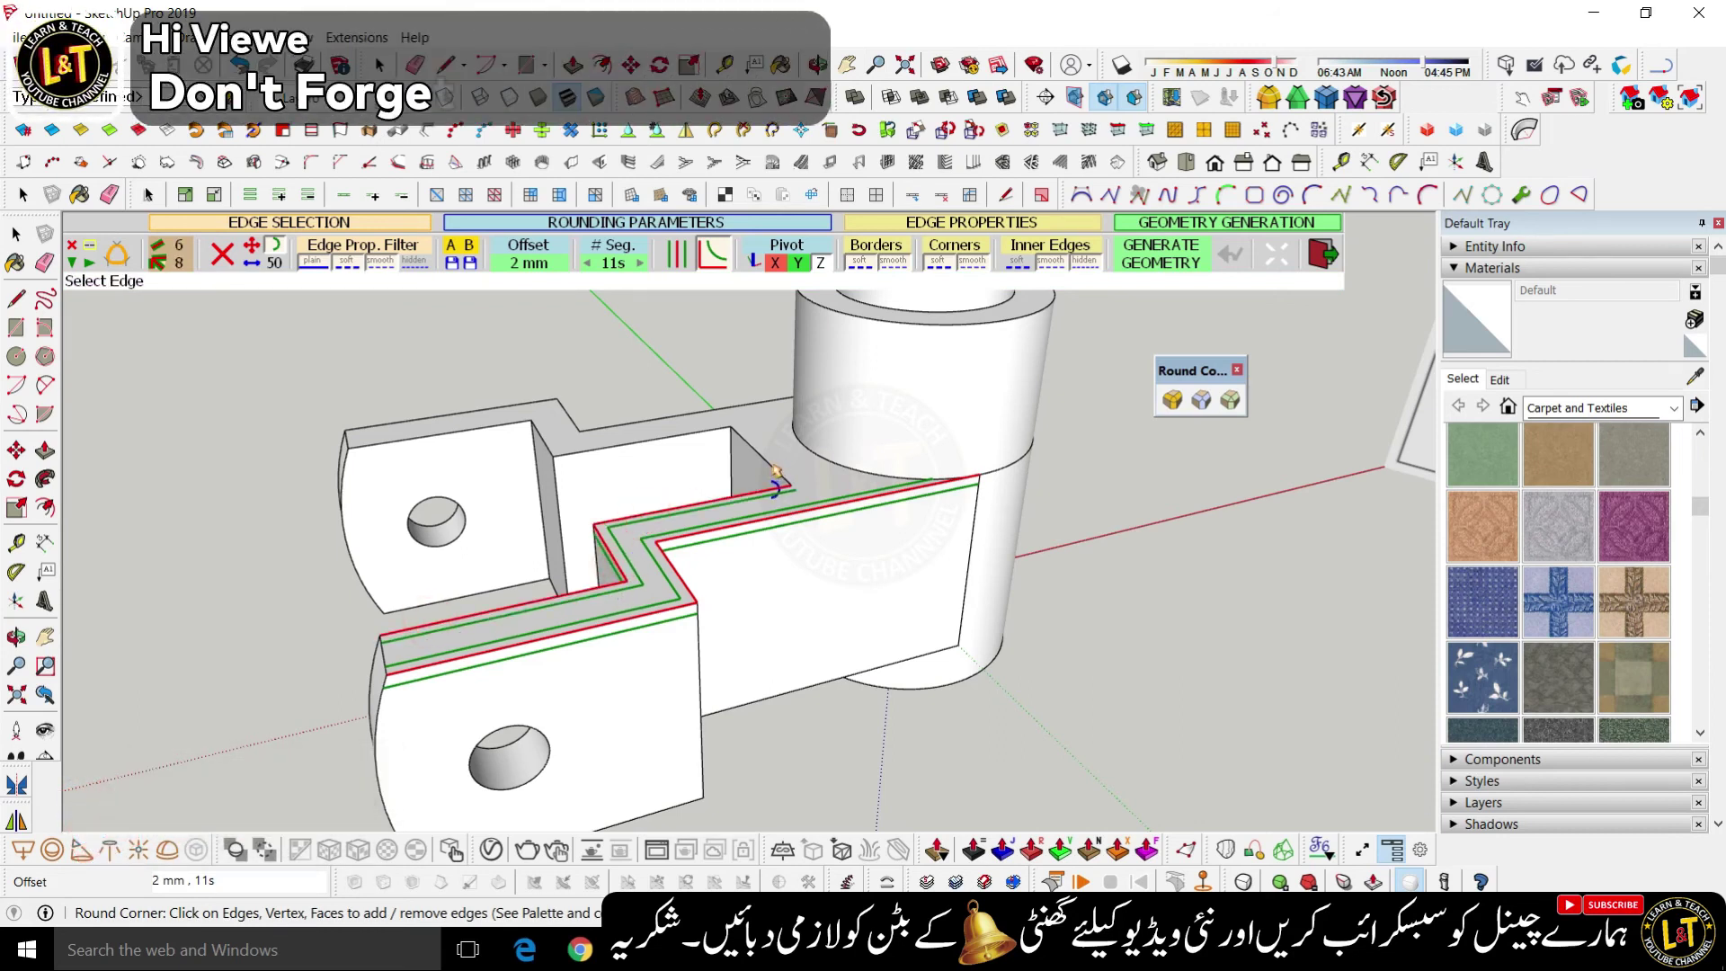
click(536, 438)
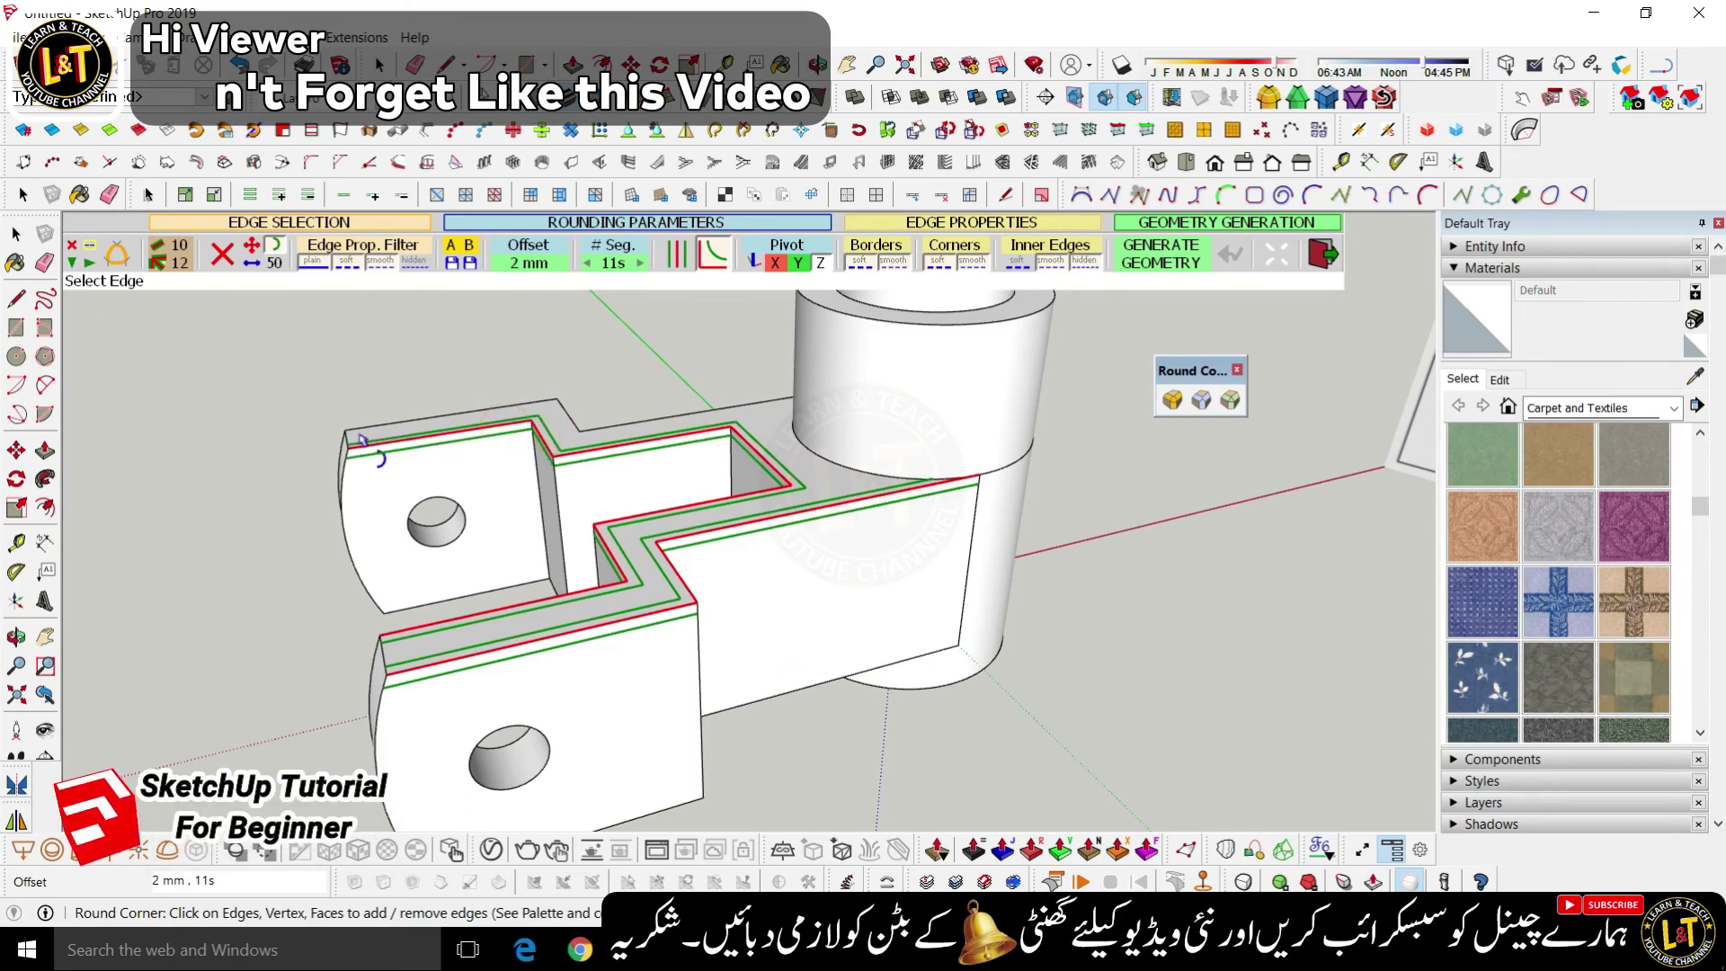
middle_drag(360, 440, 374, 413)
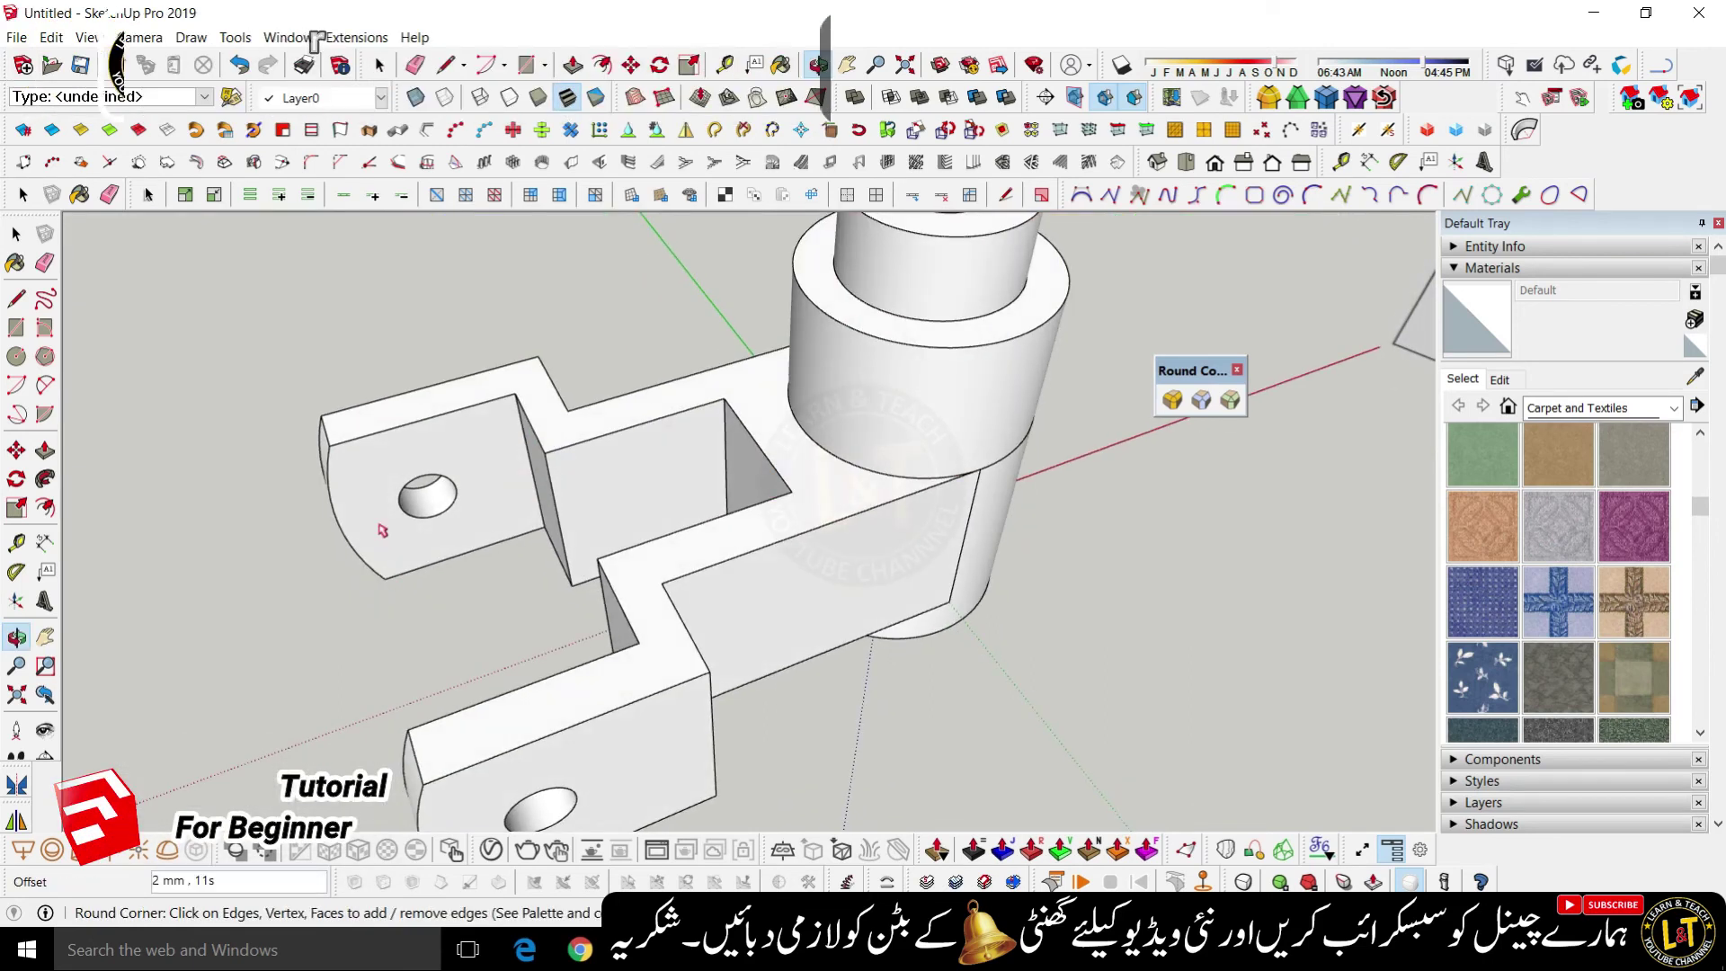
click(378, 405)
click(549, 388)
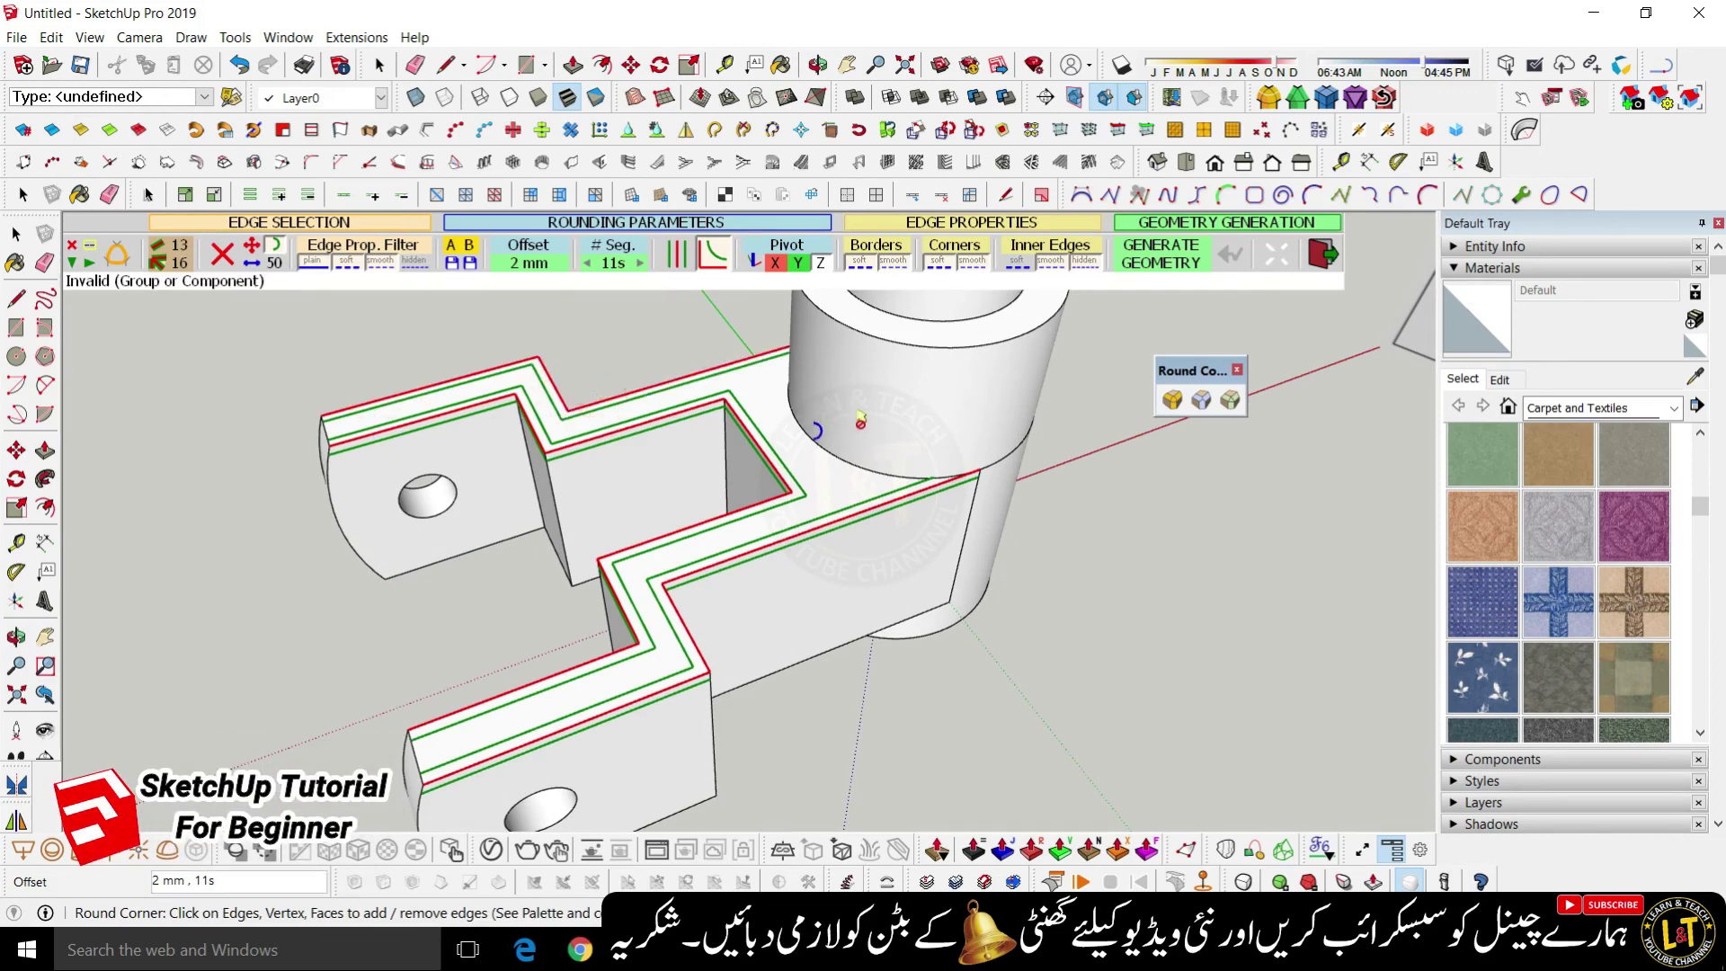
- Add the curved end edge and lower edges of the near lug's outer face and adjoining step to the rounding selection
middle_drag(860, 420, 508, 697)
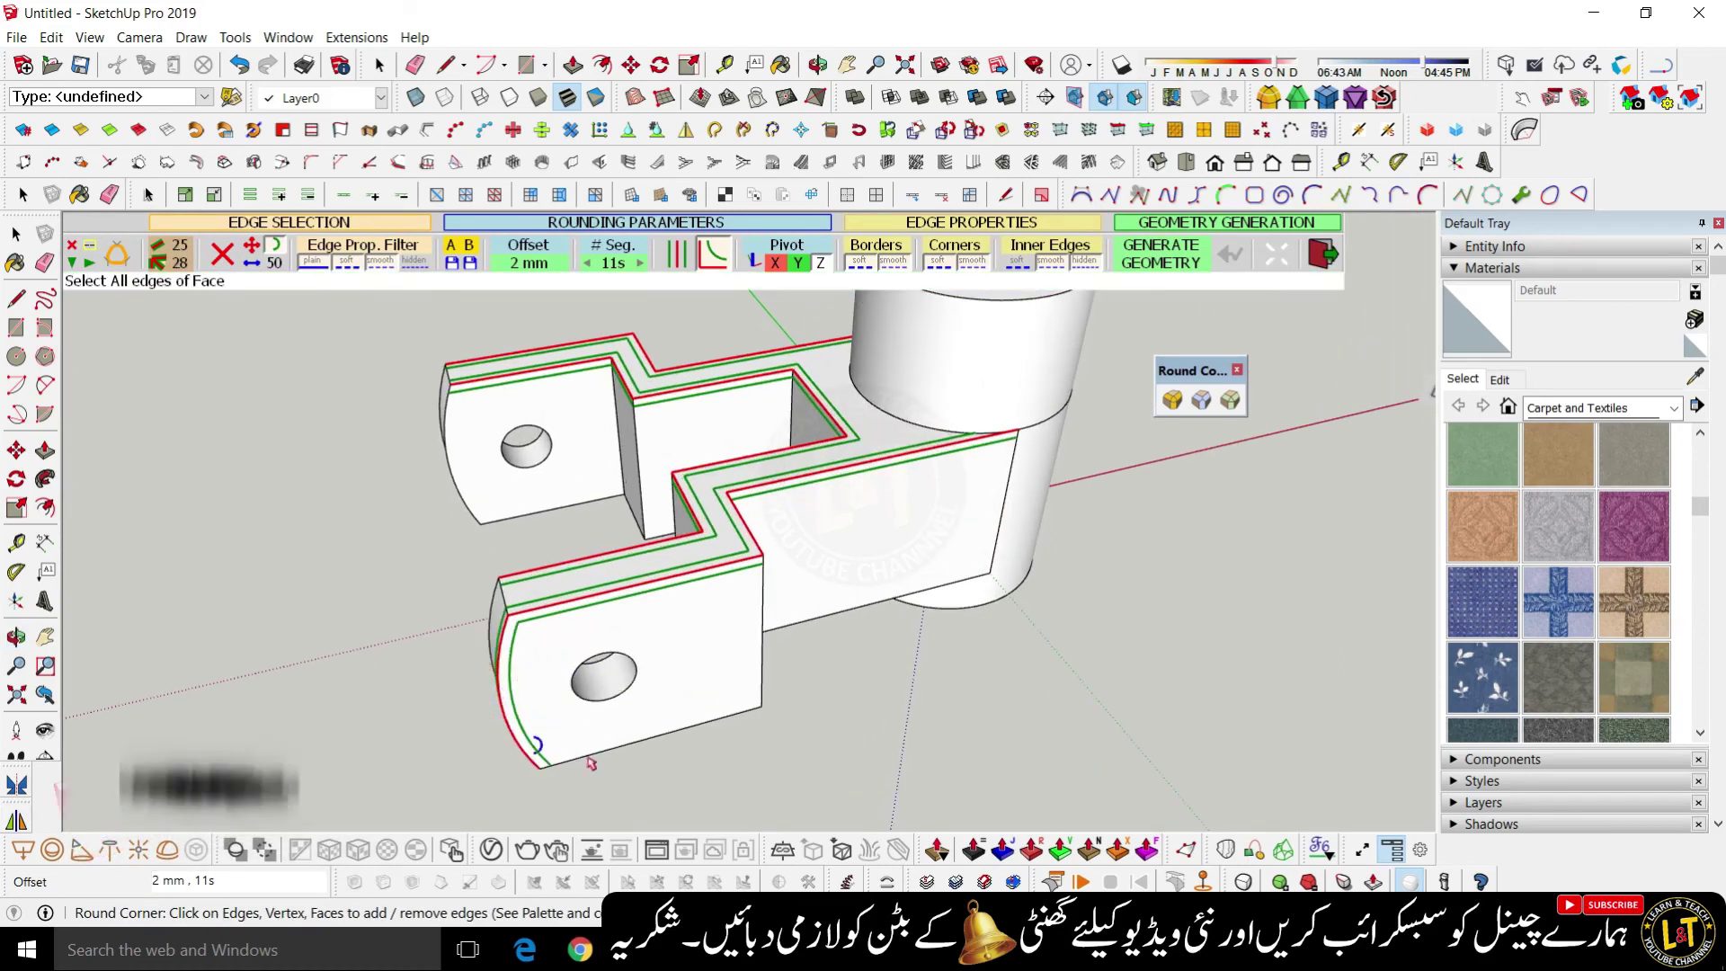
middle_drag(596, 751, 676, 670)
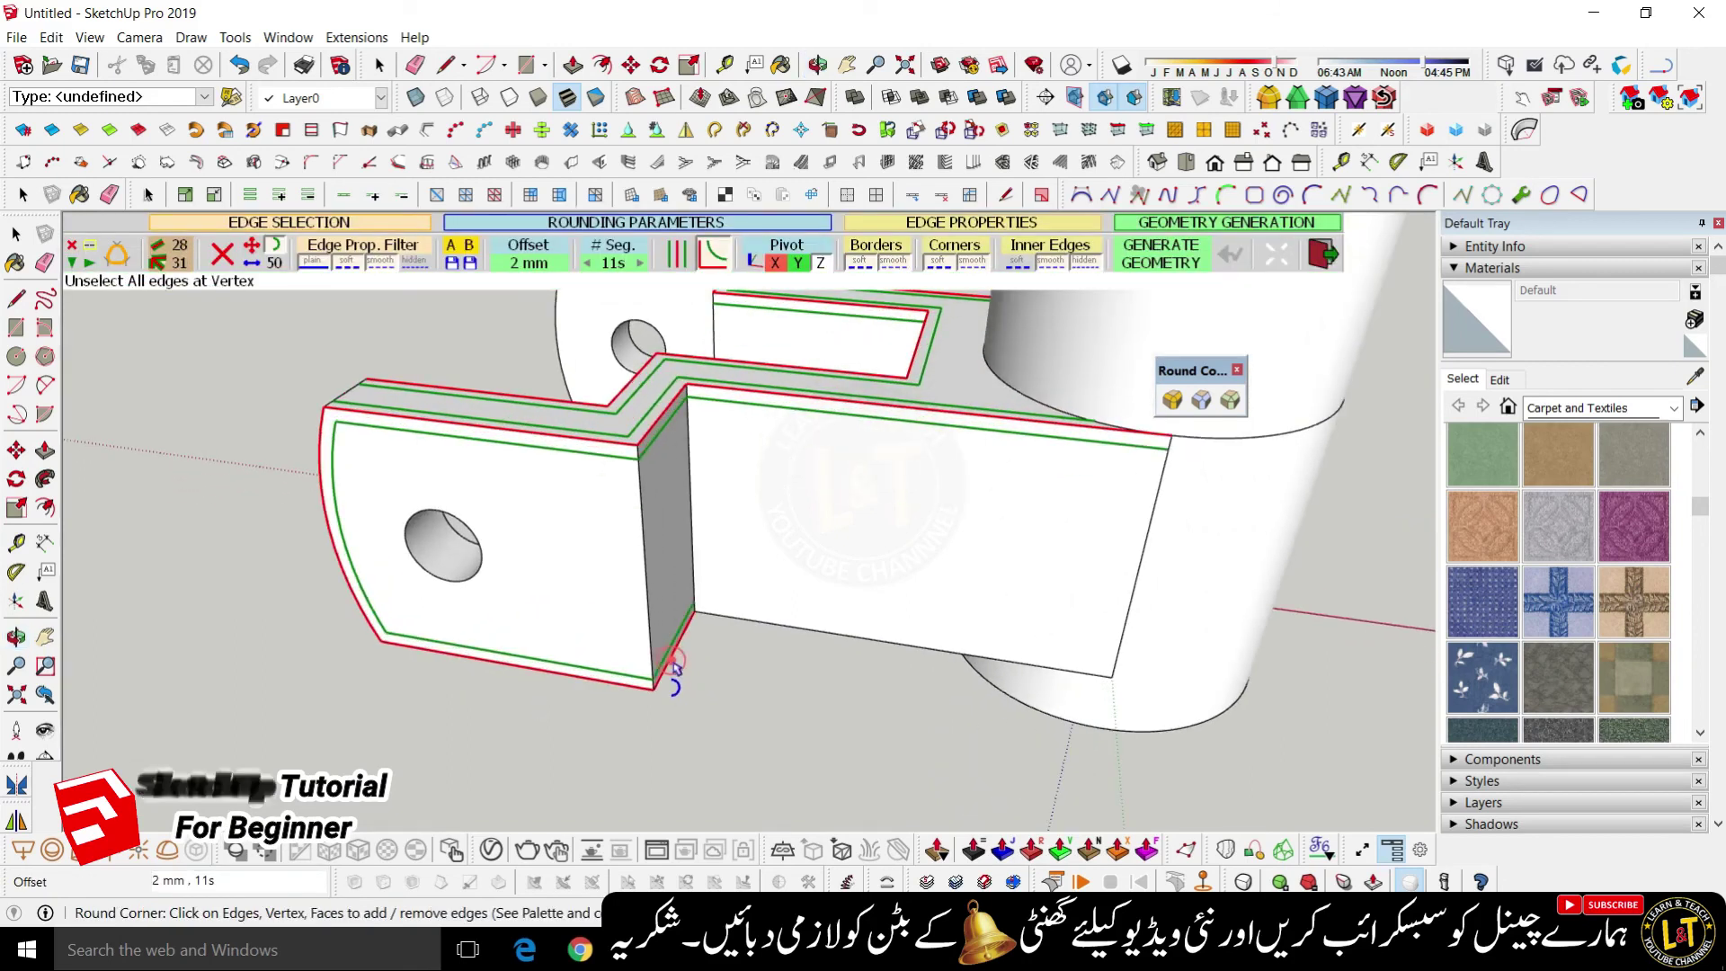
middle_drag(787, 649, 713, 709)
key(o)
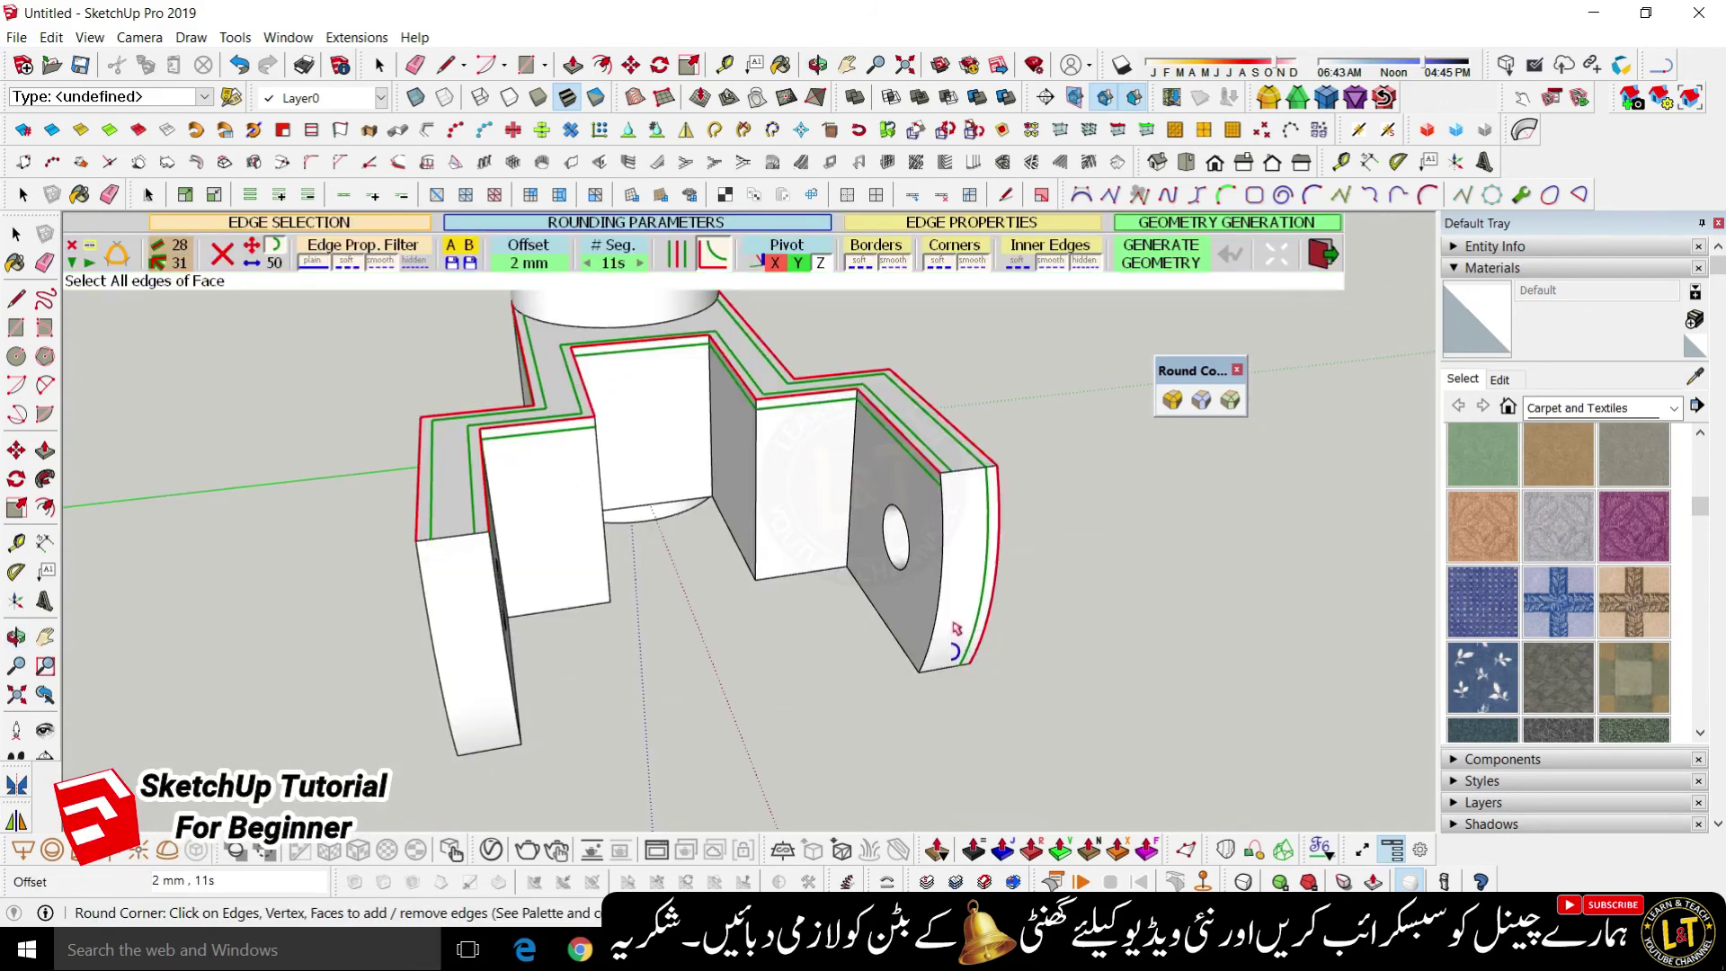
- Add the same lug's inner curved and lower edges plus its inner step's lower edge, leaving the step's vertical edges unselected
click(938, 621)
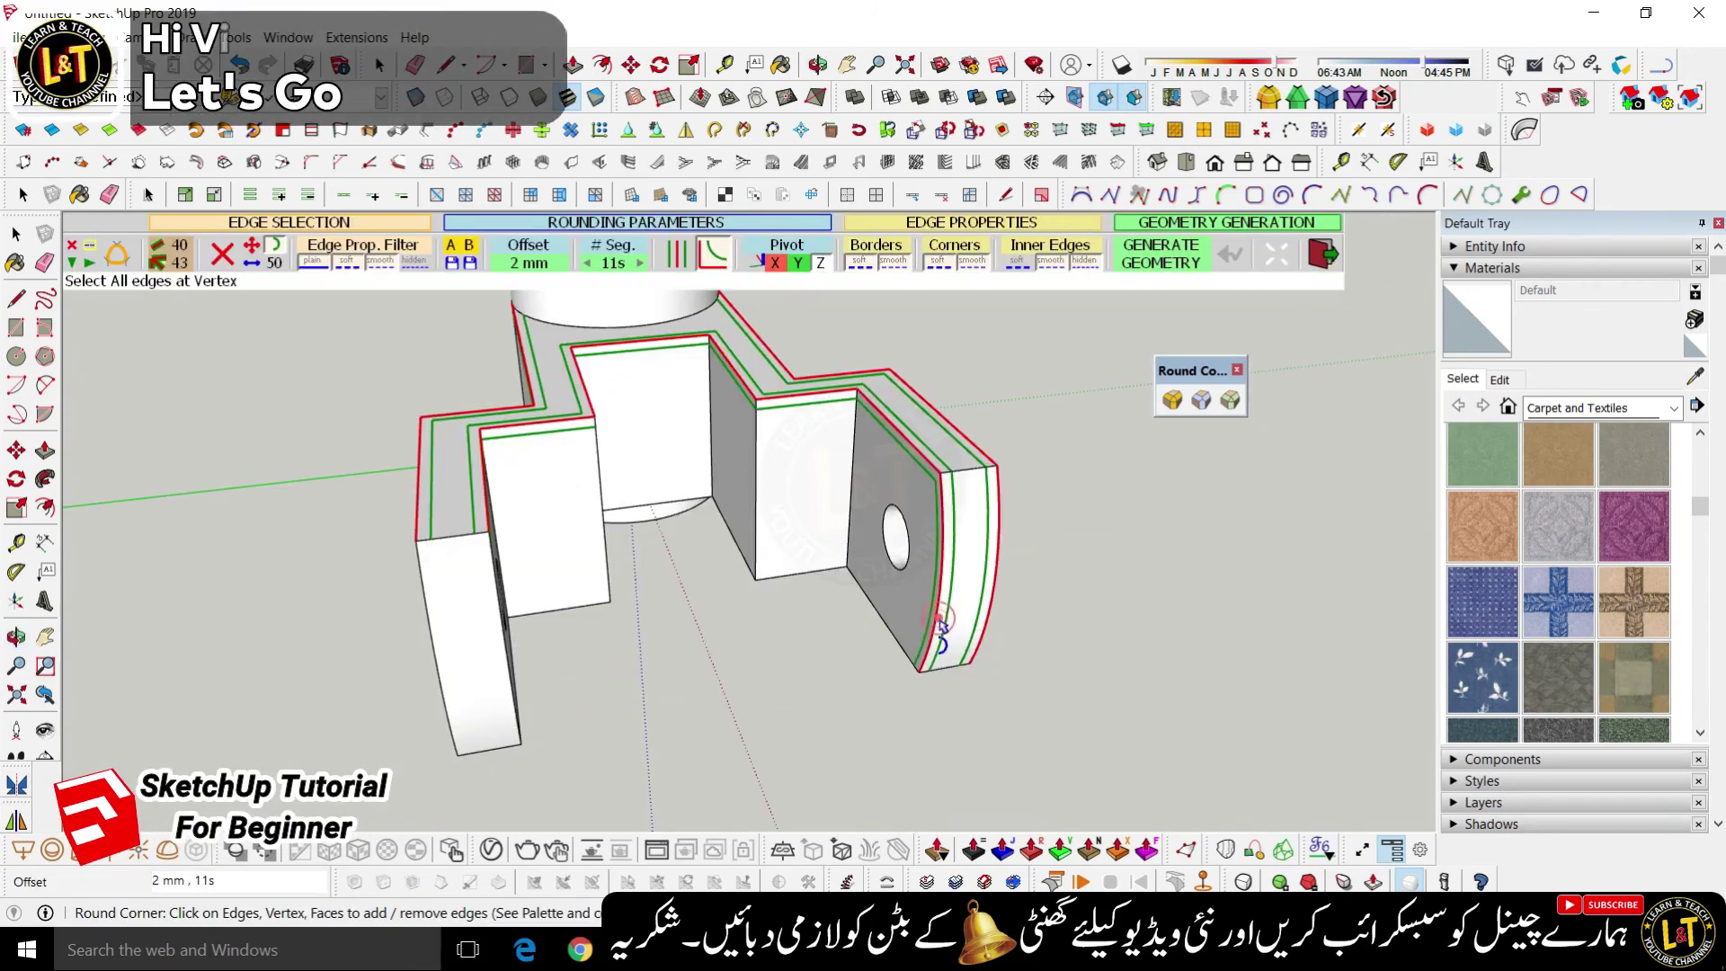
click(899, 645)
click(798, 566)
middle_drag(753, 578, 808, 589)
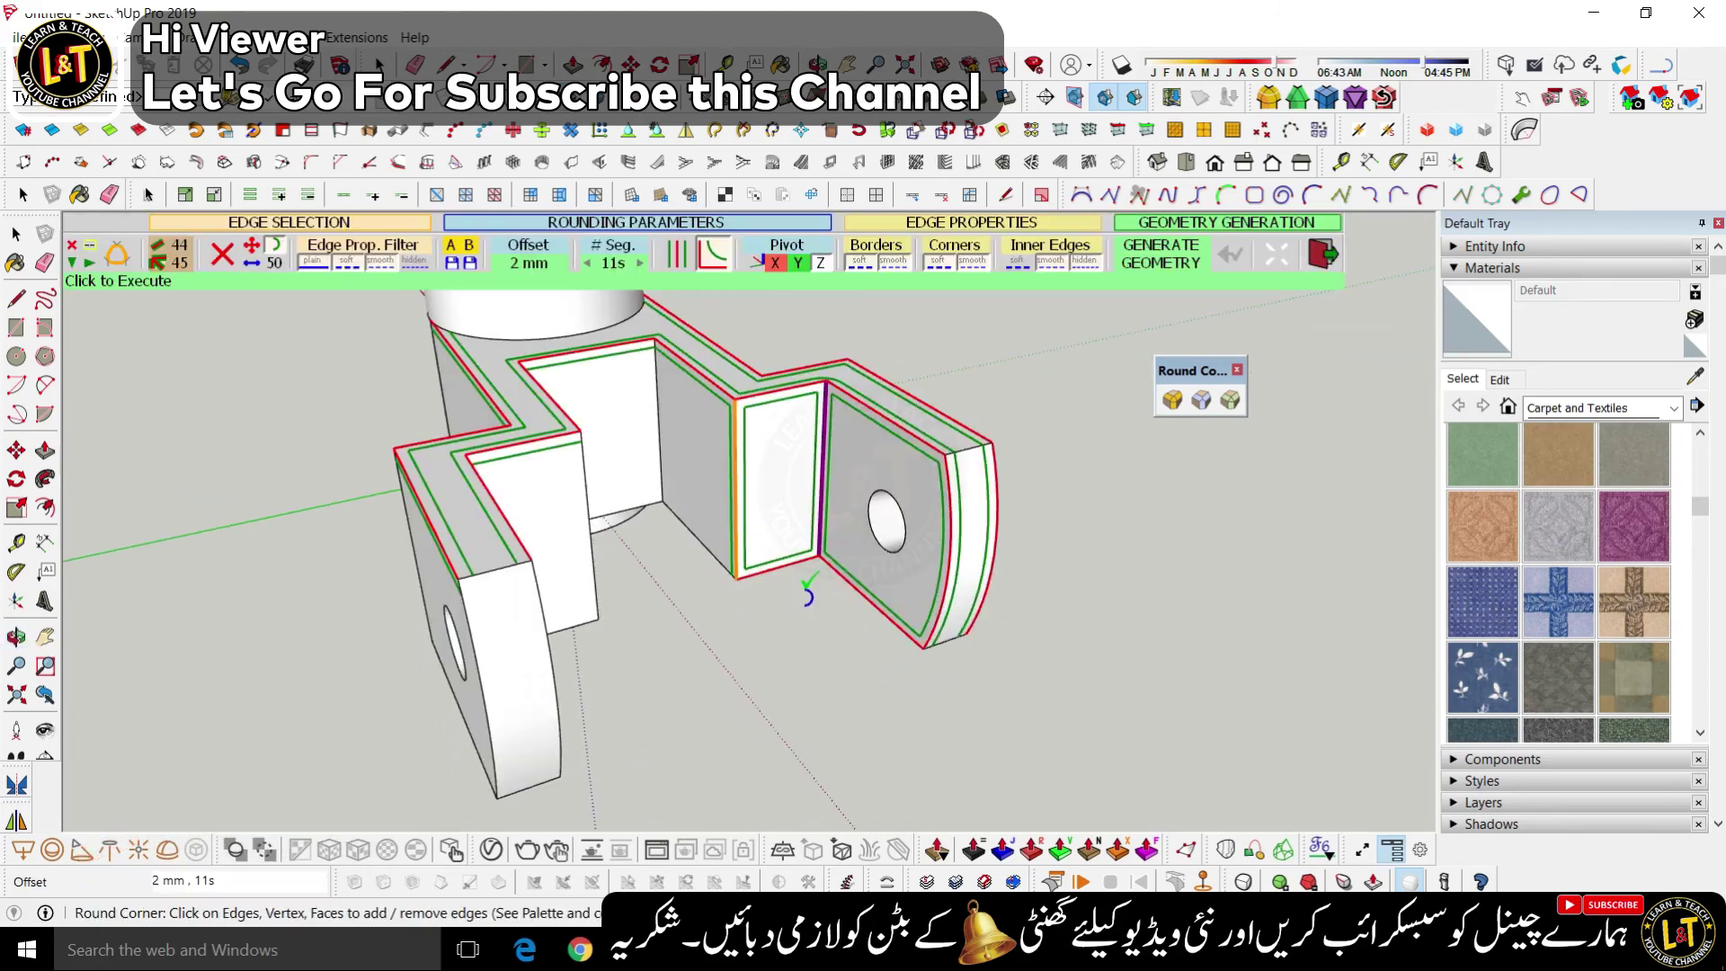
click(769, 524)
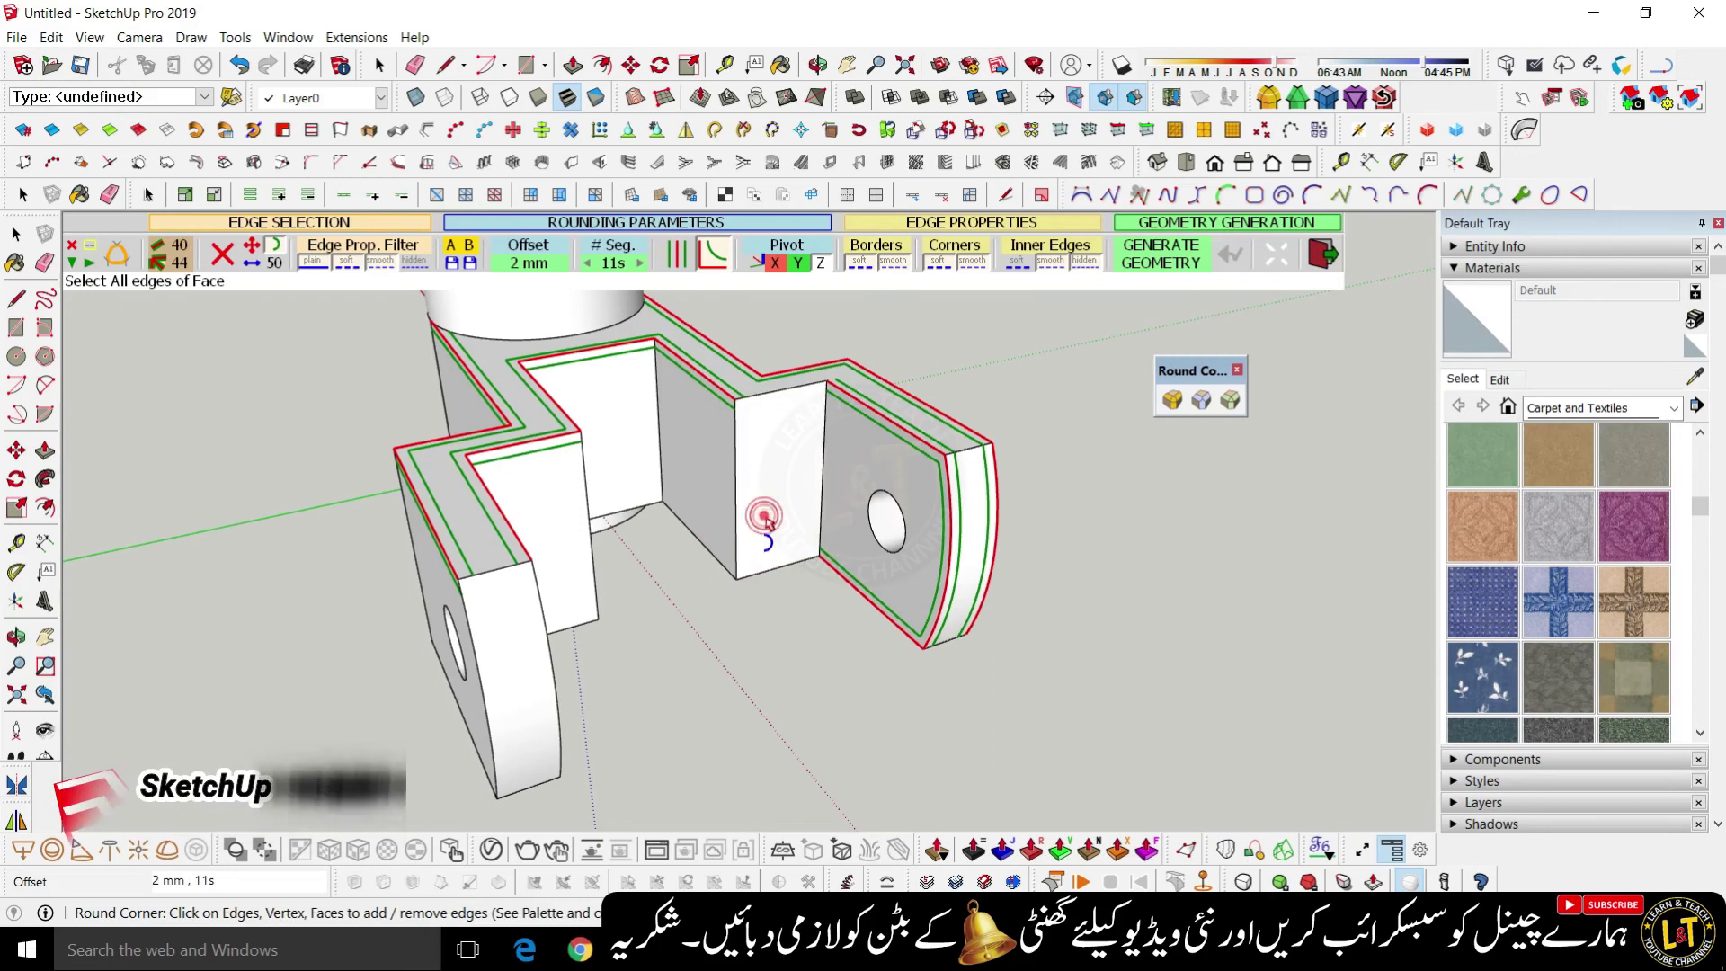
click(771, 568)
middle_drag(748, 590, 712, 476)
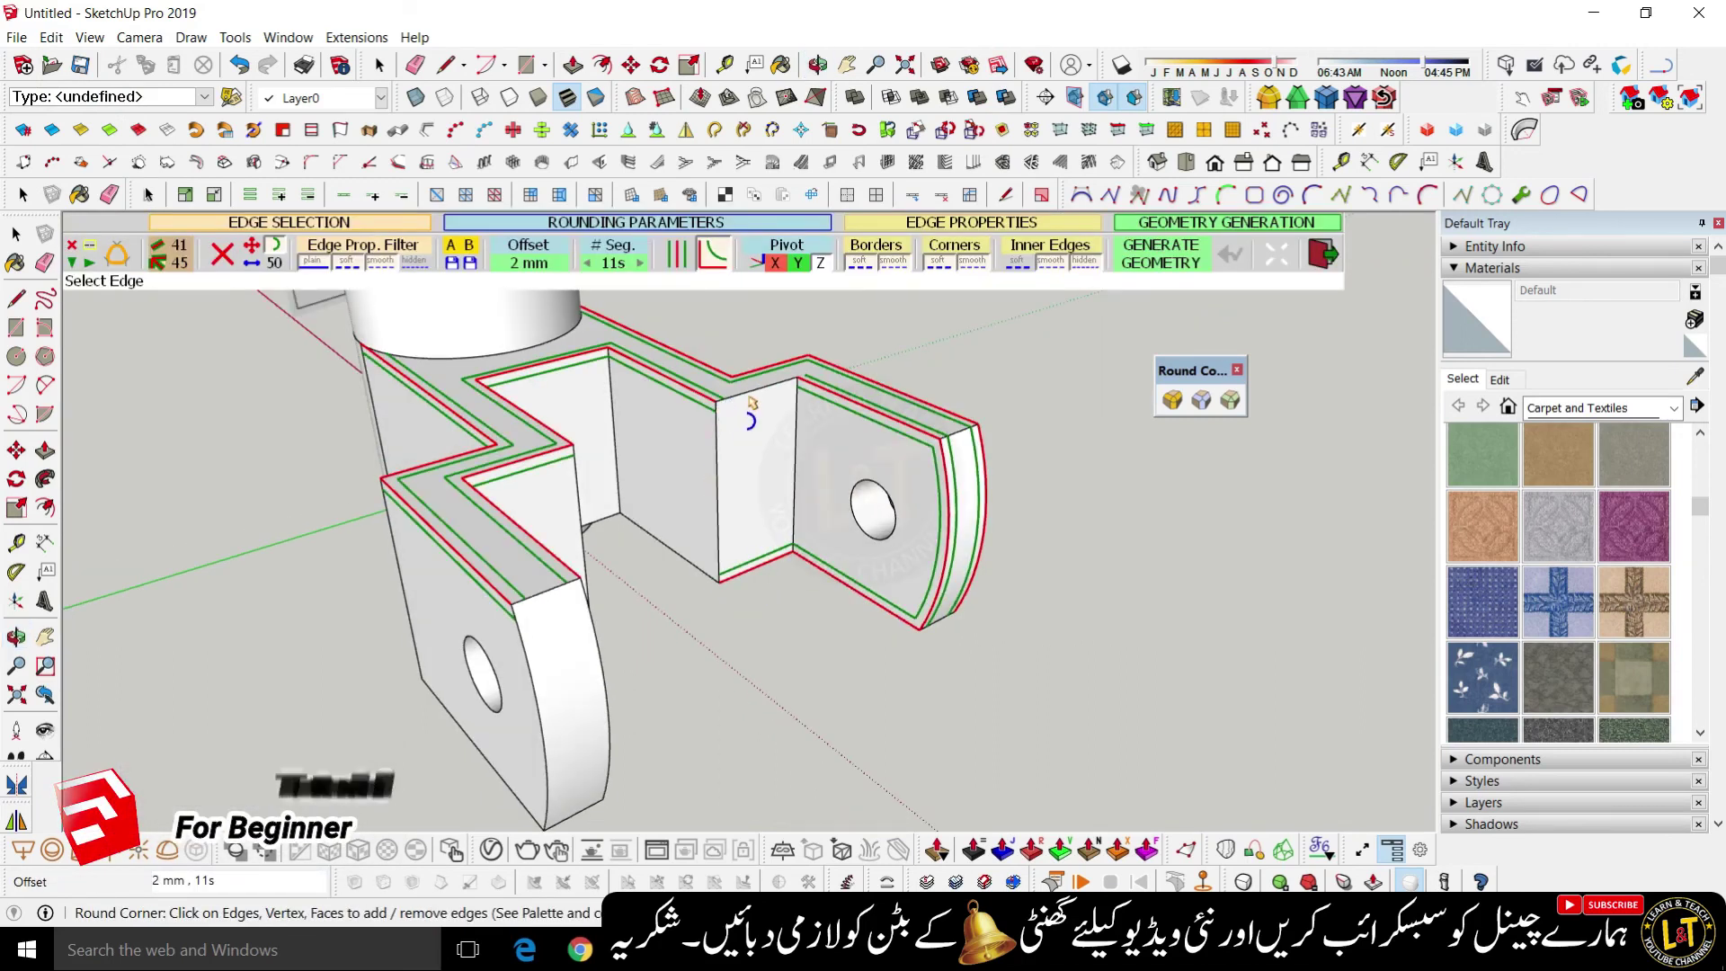
- Add the lower edges inside the fork opening and the second lug's lower inner and curved edges to the rounding selection
click(735, 428)
click(676, 552)
mouse_move(719, 580)
middle_down()
mouse_move(577, 594)
mouse_move(647, 512)
mouse_move(485, 570)
mouse_move(733, 559)
middle_up()
scroll(674, 497, up, 4)
click(677, 500)
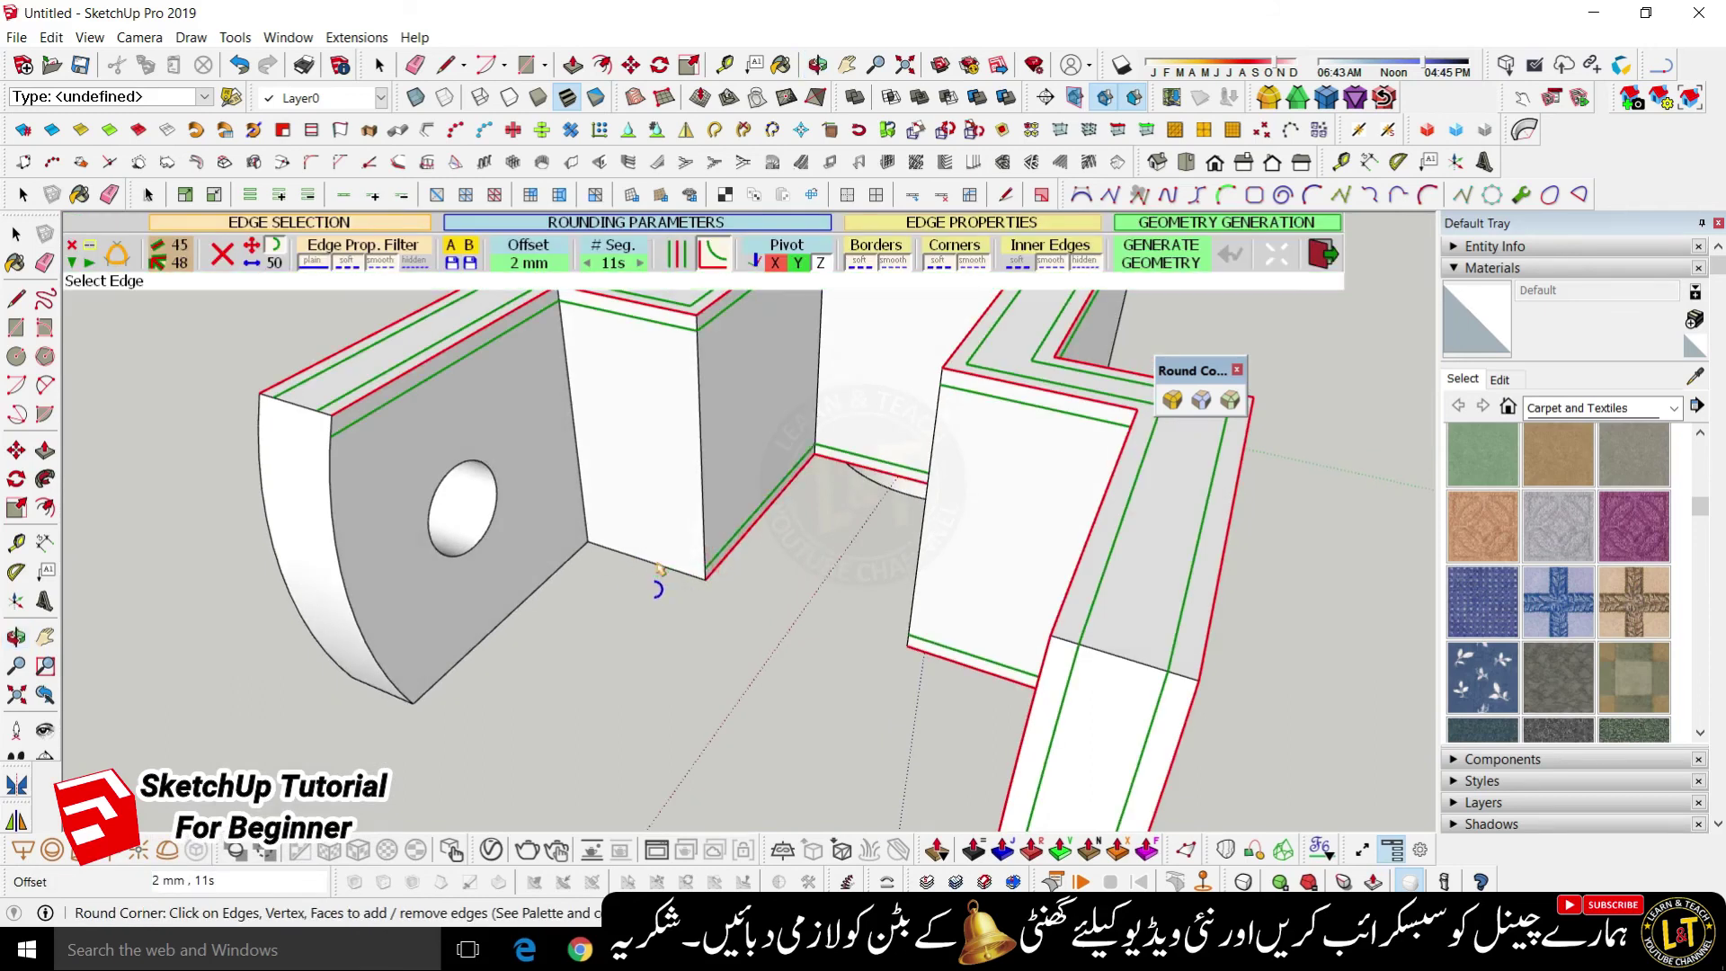
click(541, 588)
middle_drag(543, 596, 790, 620)
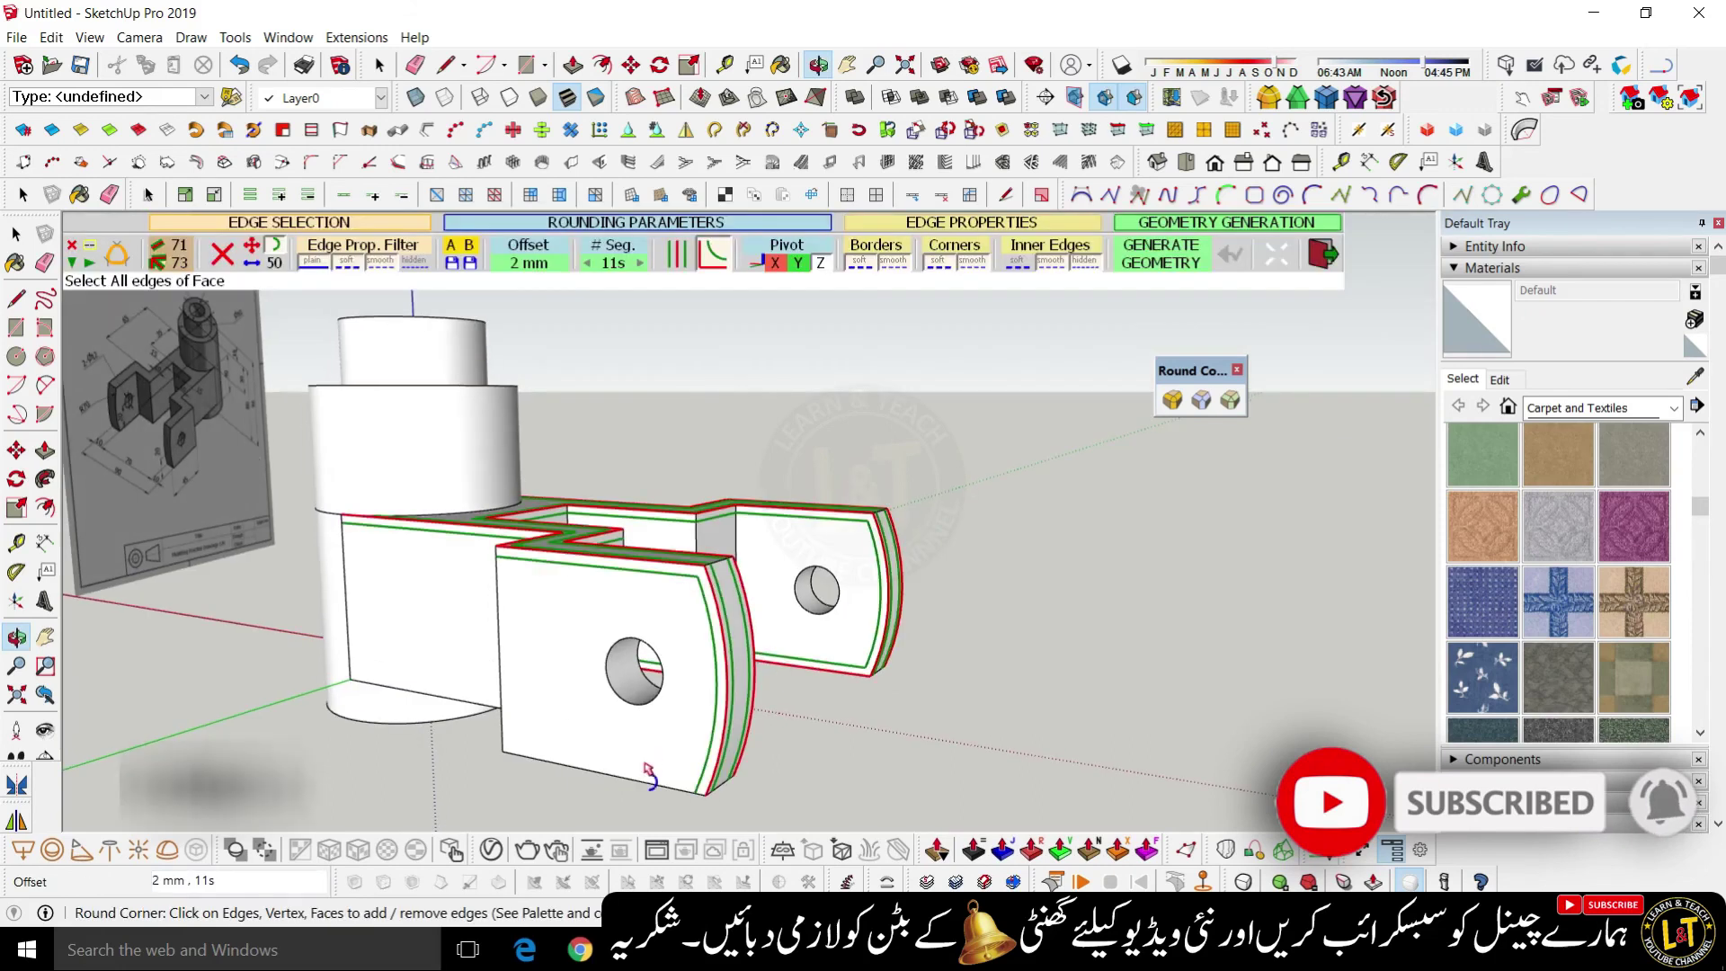
- Add the lower edge of the remaining lug's outer face and its adjoining step's short lower edge to the rounding selection
click(635, 784)
middle_drag(640, 778, 795, 746)
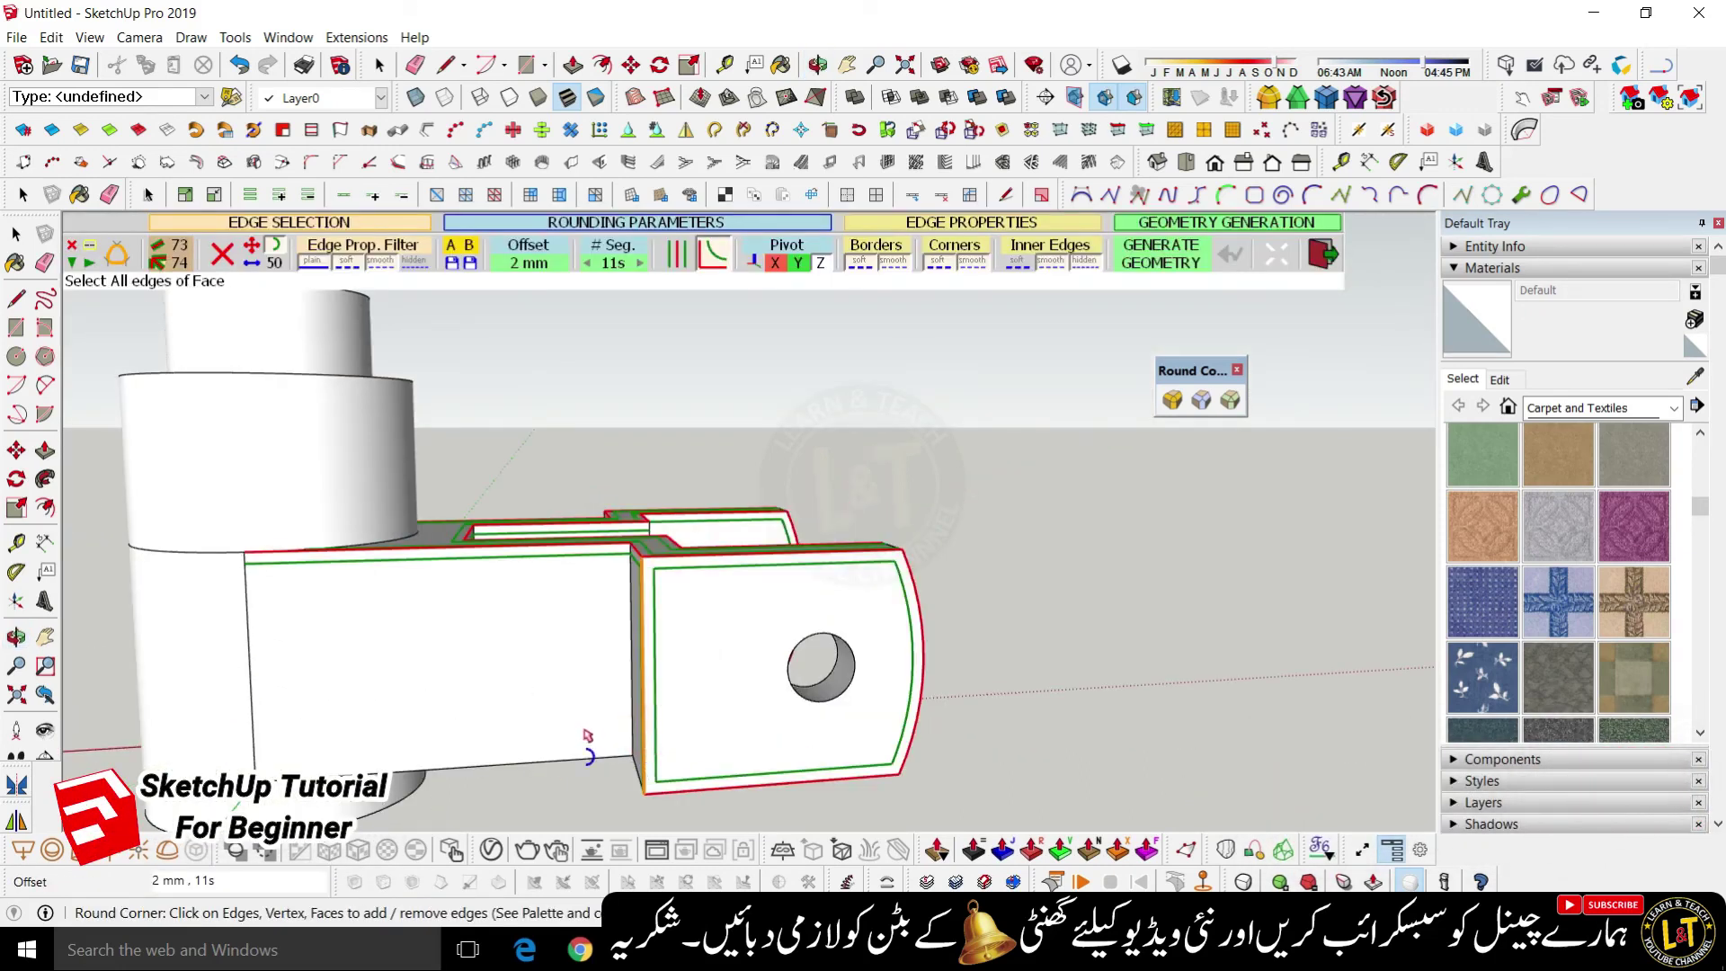
middle_drag(543, 643, 836, 665)
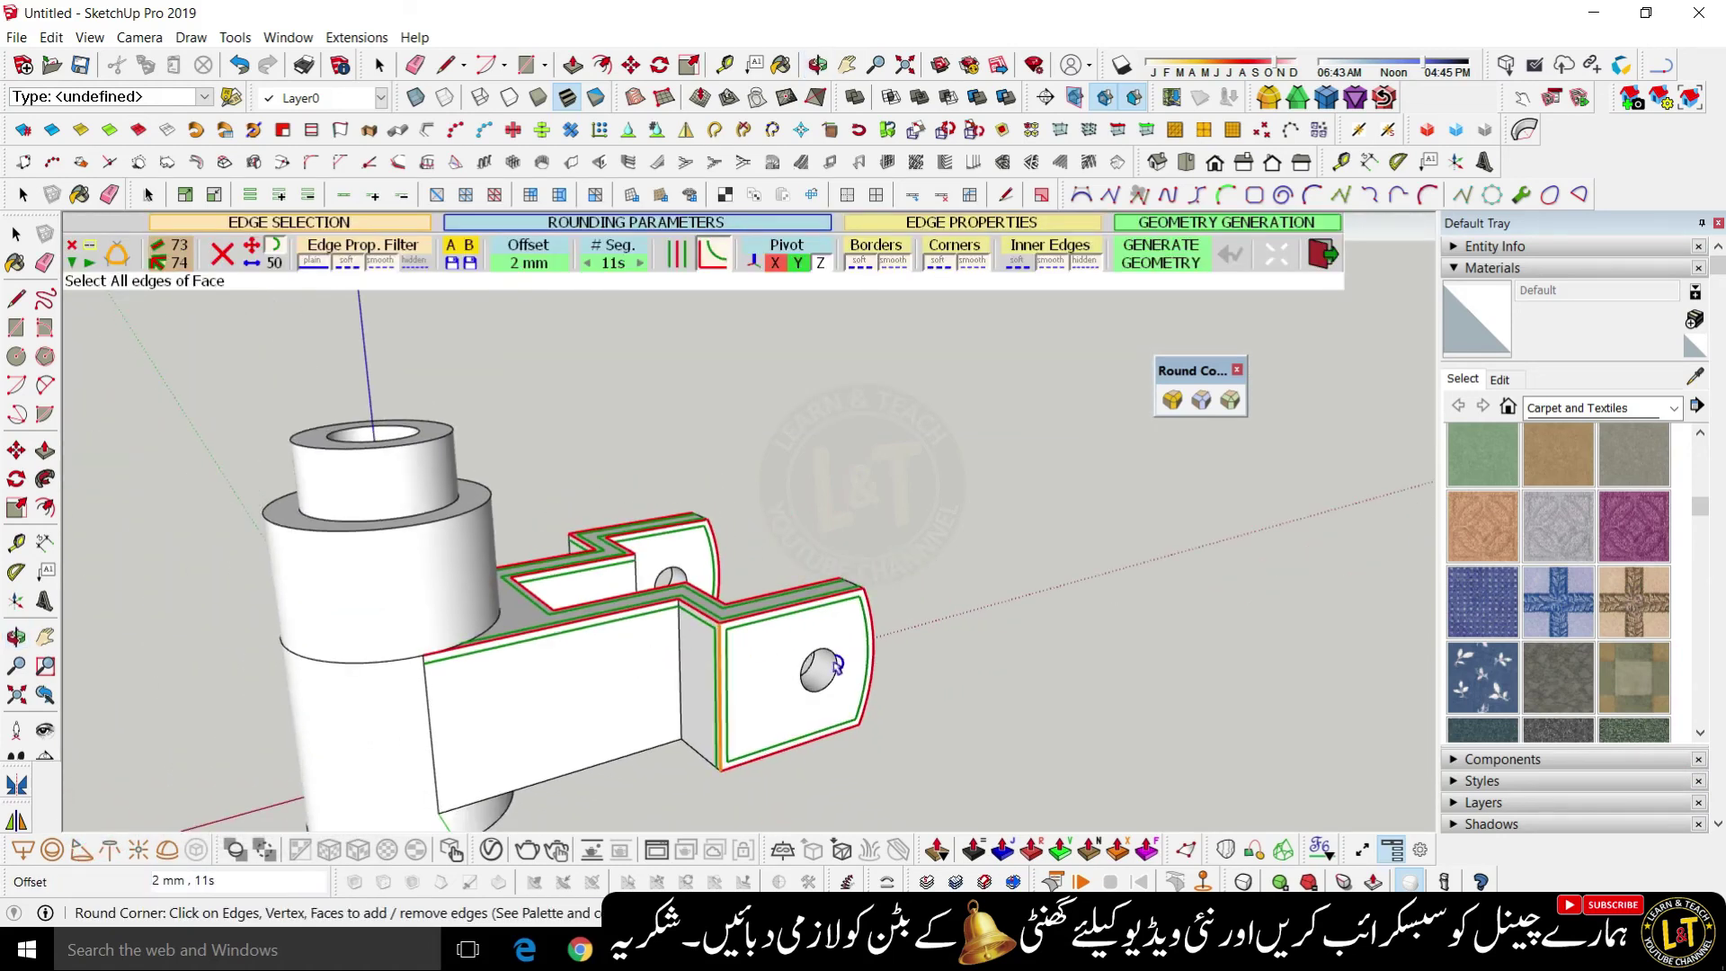
click(699, 760)
middle_drag(834, 704, 742, 632)
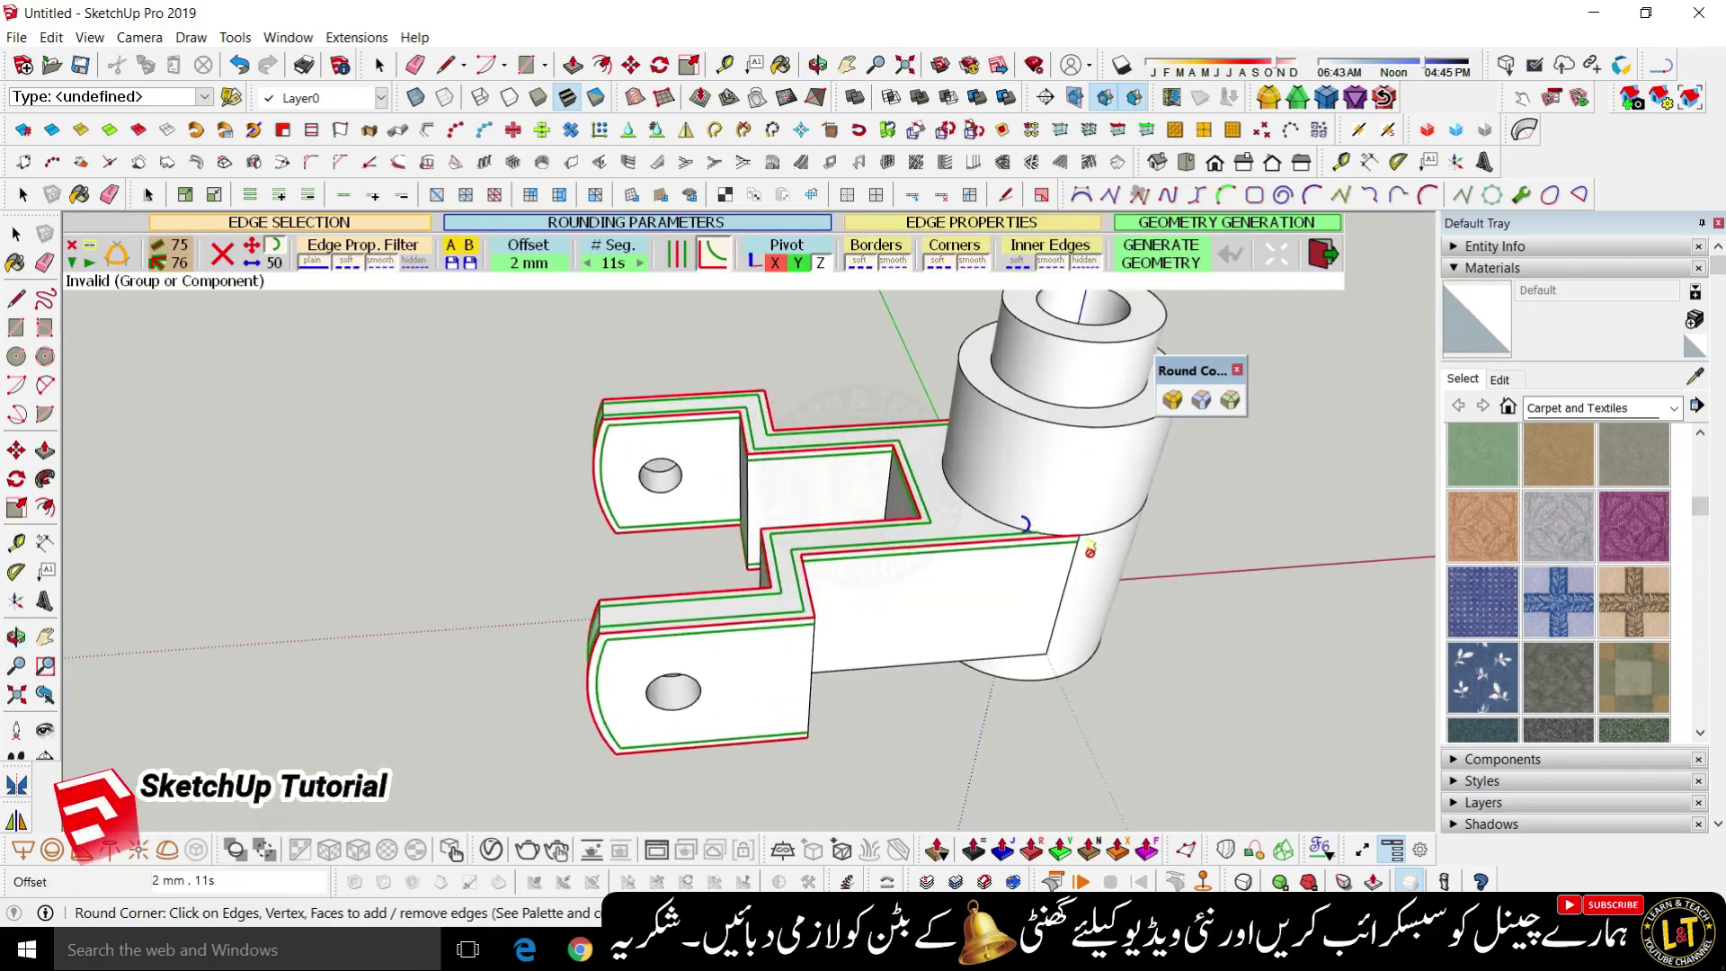
scroll(743, 632, up, 3)
scroll(742, 632, up, 1)
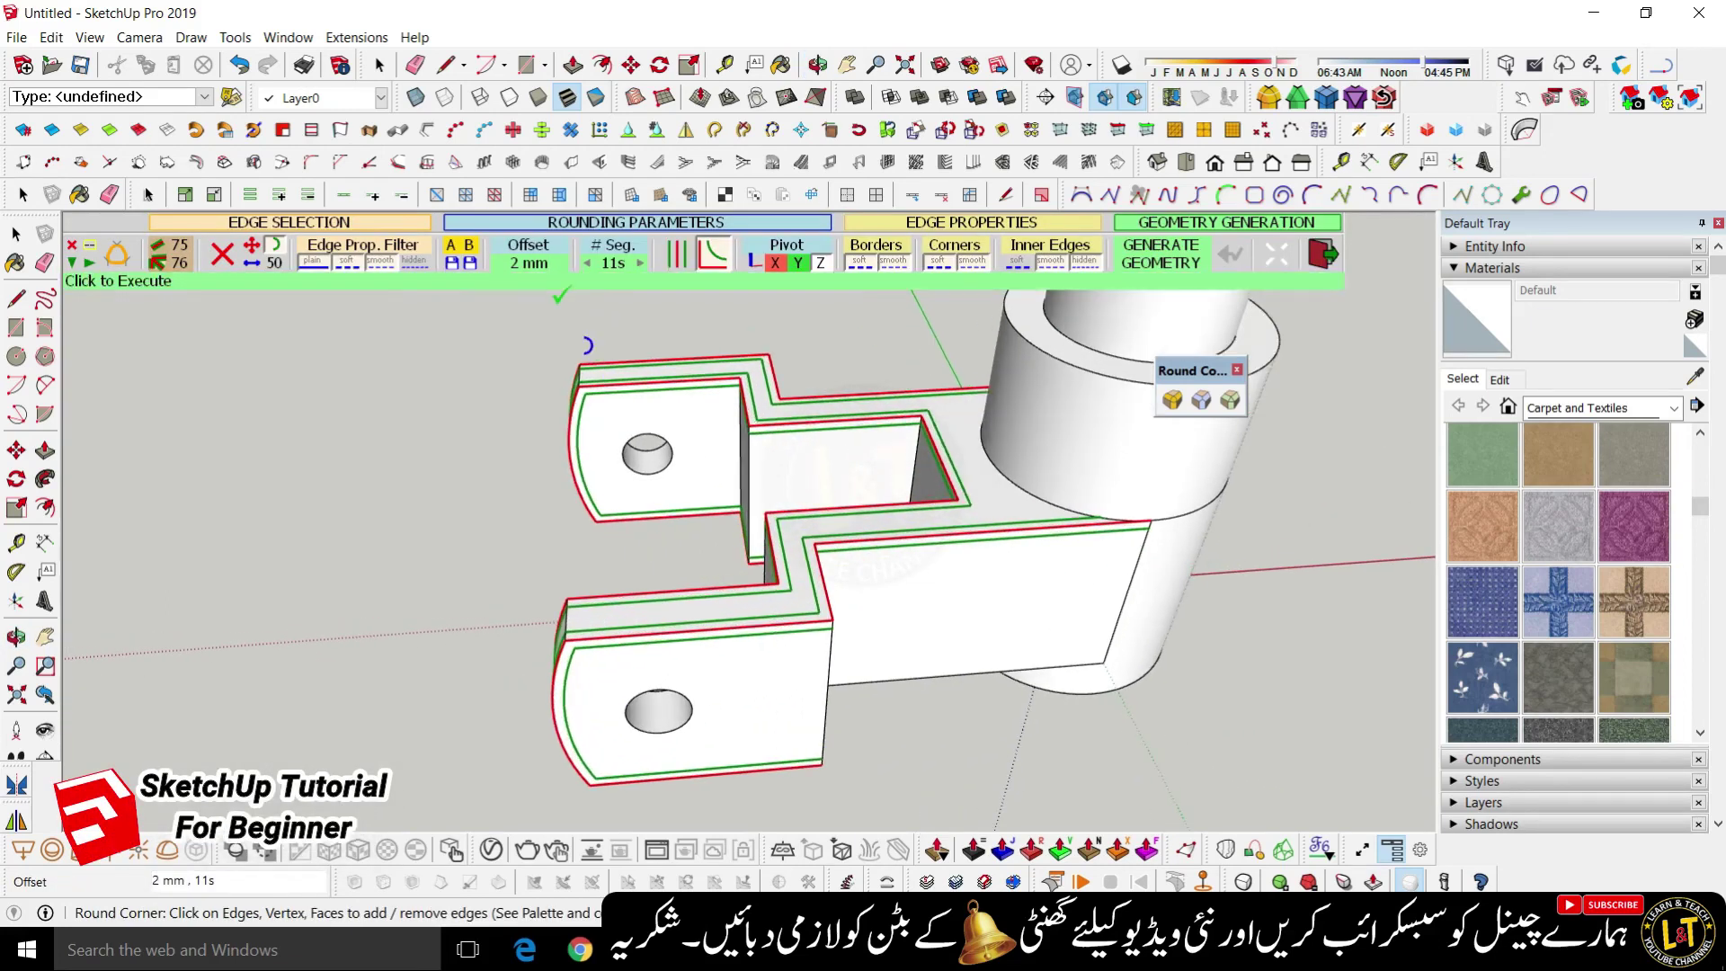
- Set the rounding offset to 1 mm and generate the rounding on the selected bracket edges
click(529, 253)
text(1)
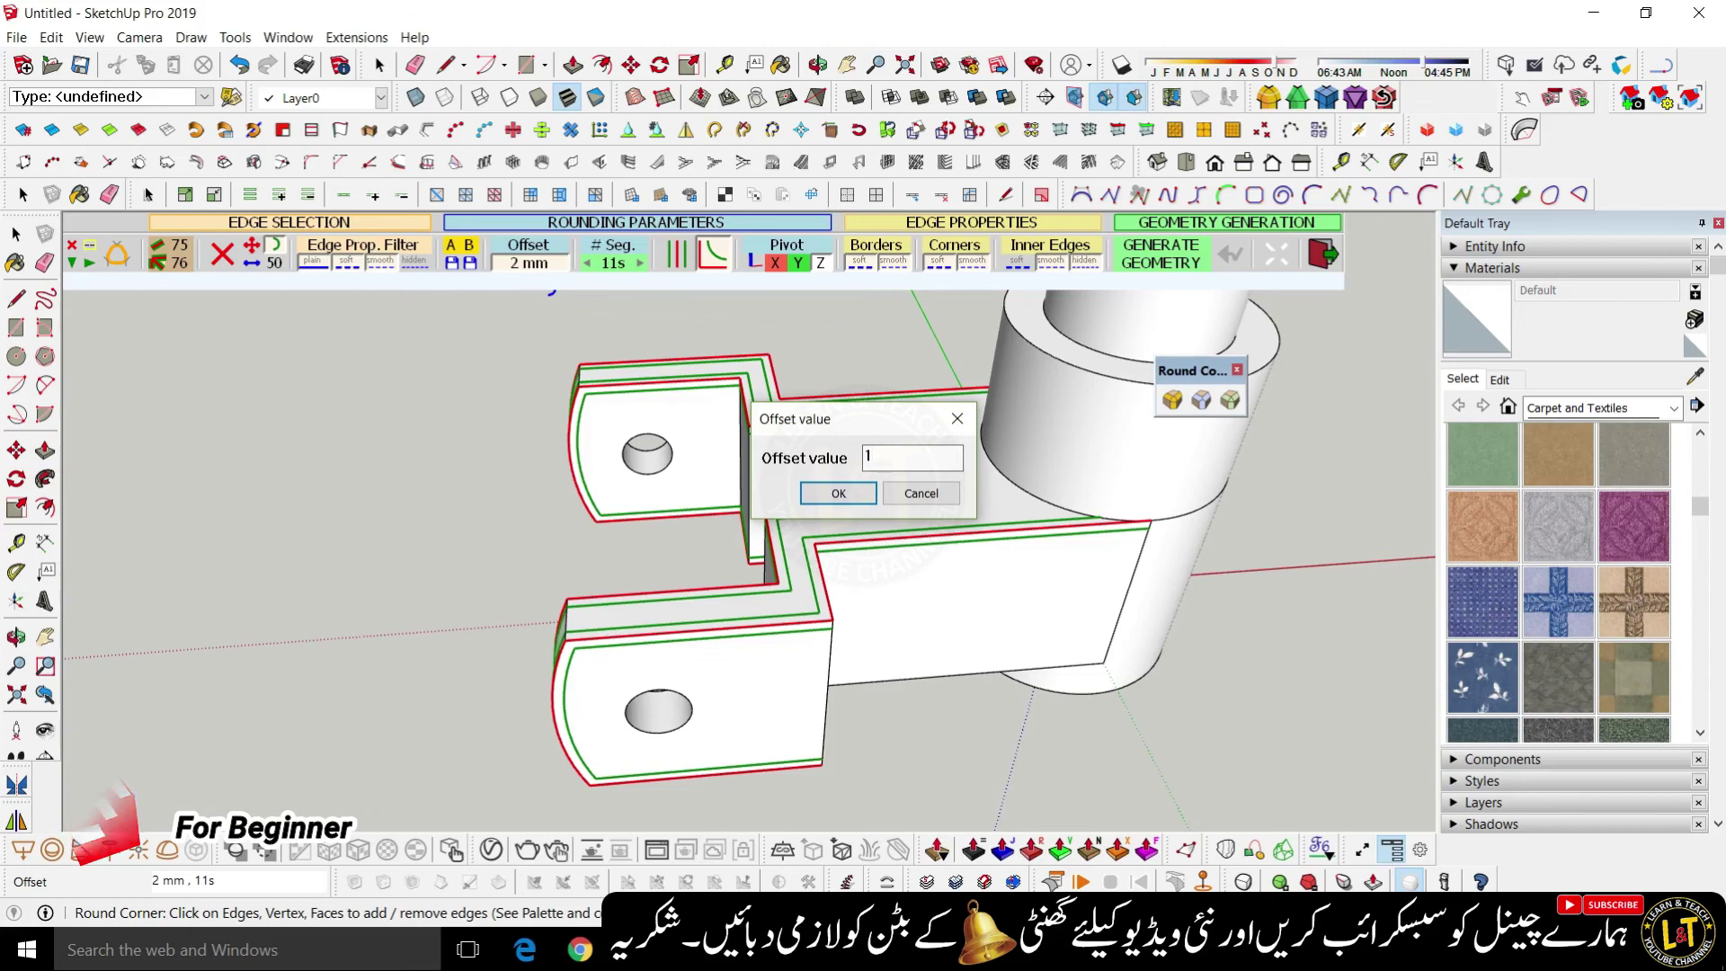
key(Return)
middle_drag(620, 530, 580, 576)
click(579, 576)
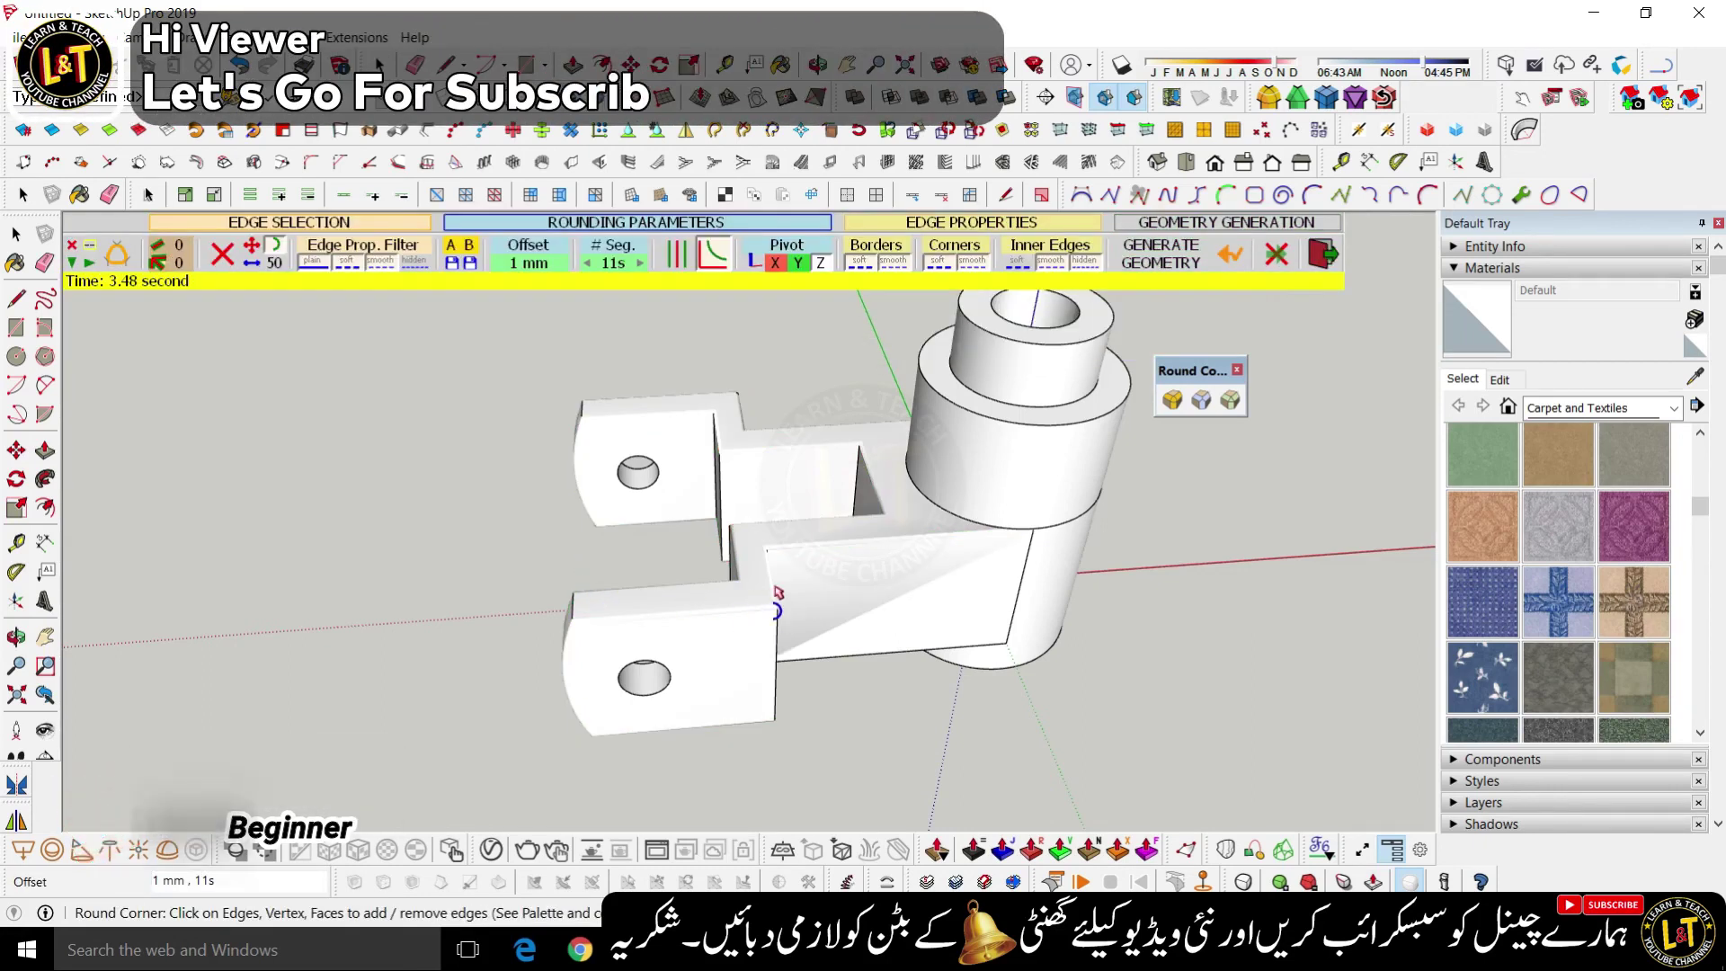
- Round the two vertical step edges on the inner sides of the fork arms with the 1 mm offset
scroll(777, 594, up, 2)
middle_drag(773, 606, 935, 531)
scroll(701, 559, up, 5)
middle_drag(564, 543, 646, 659)
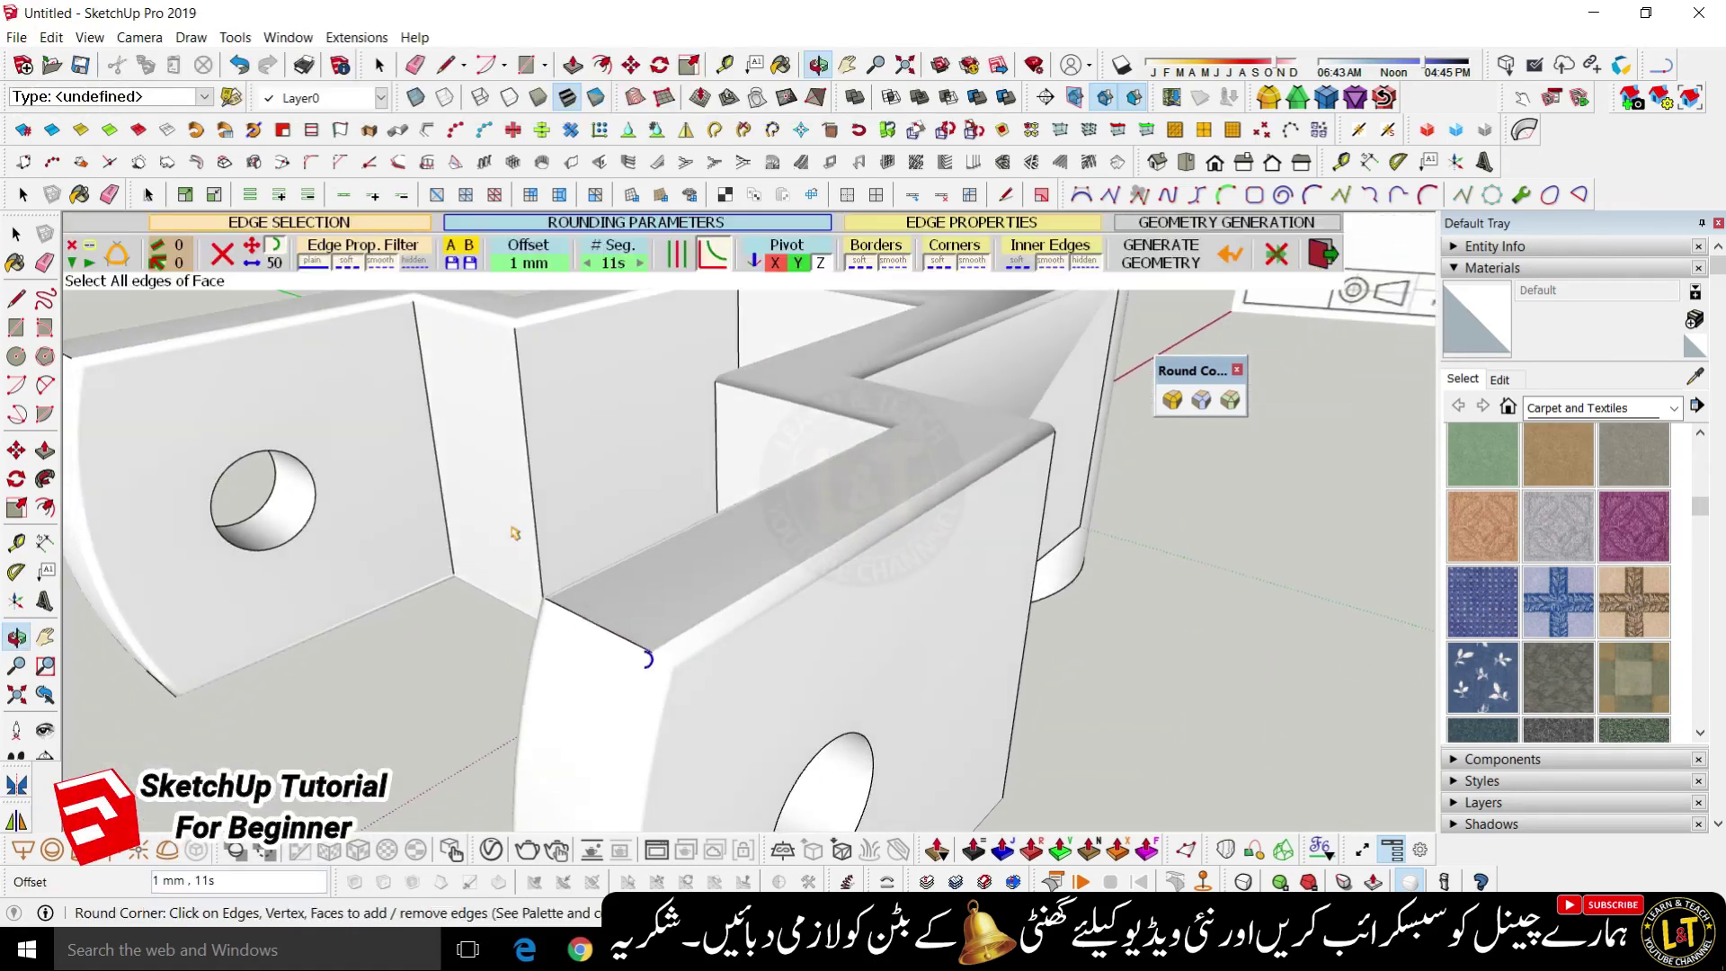
click(532, 509)
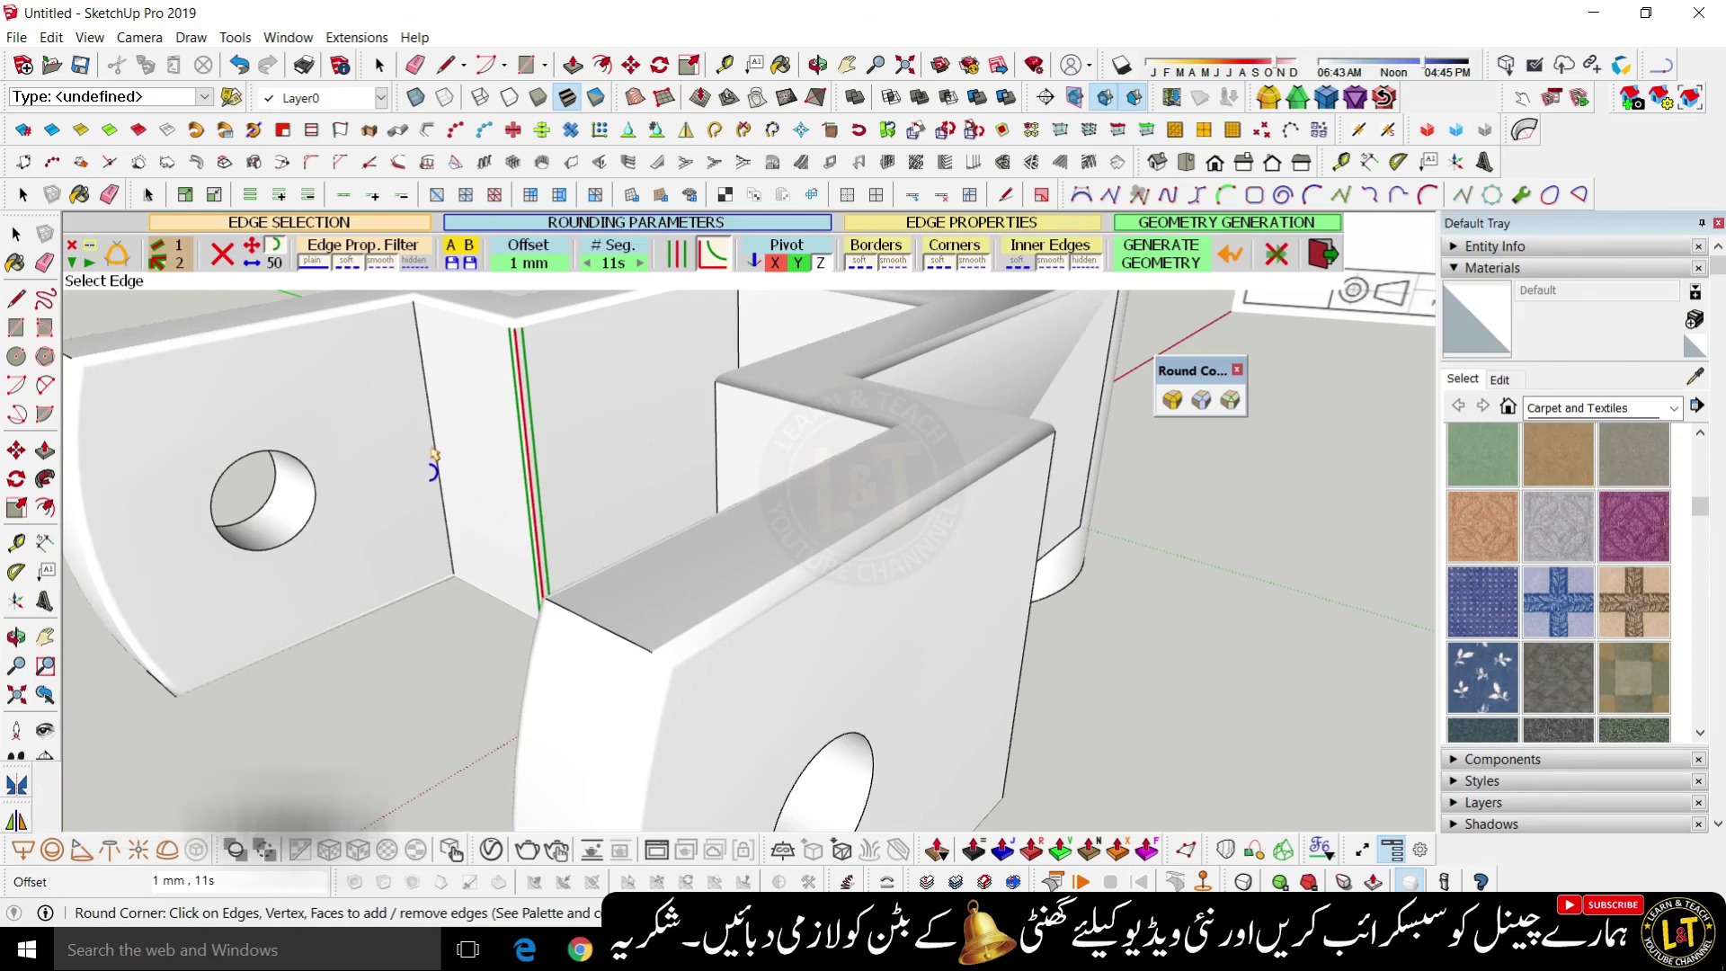
middle_drag(530, 525, 700, 509)
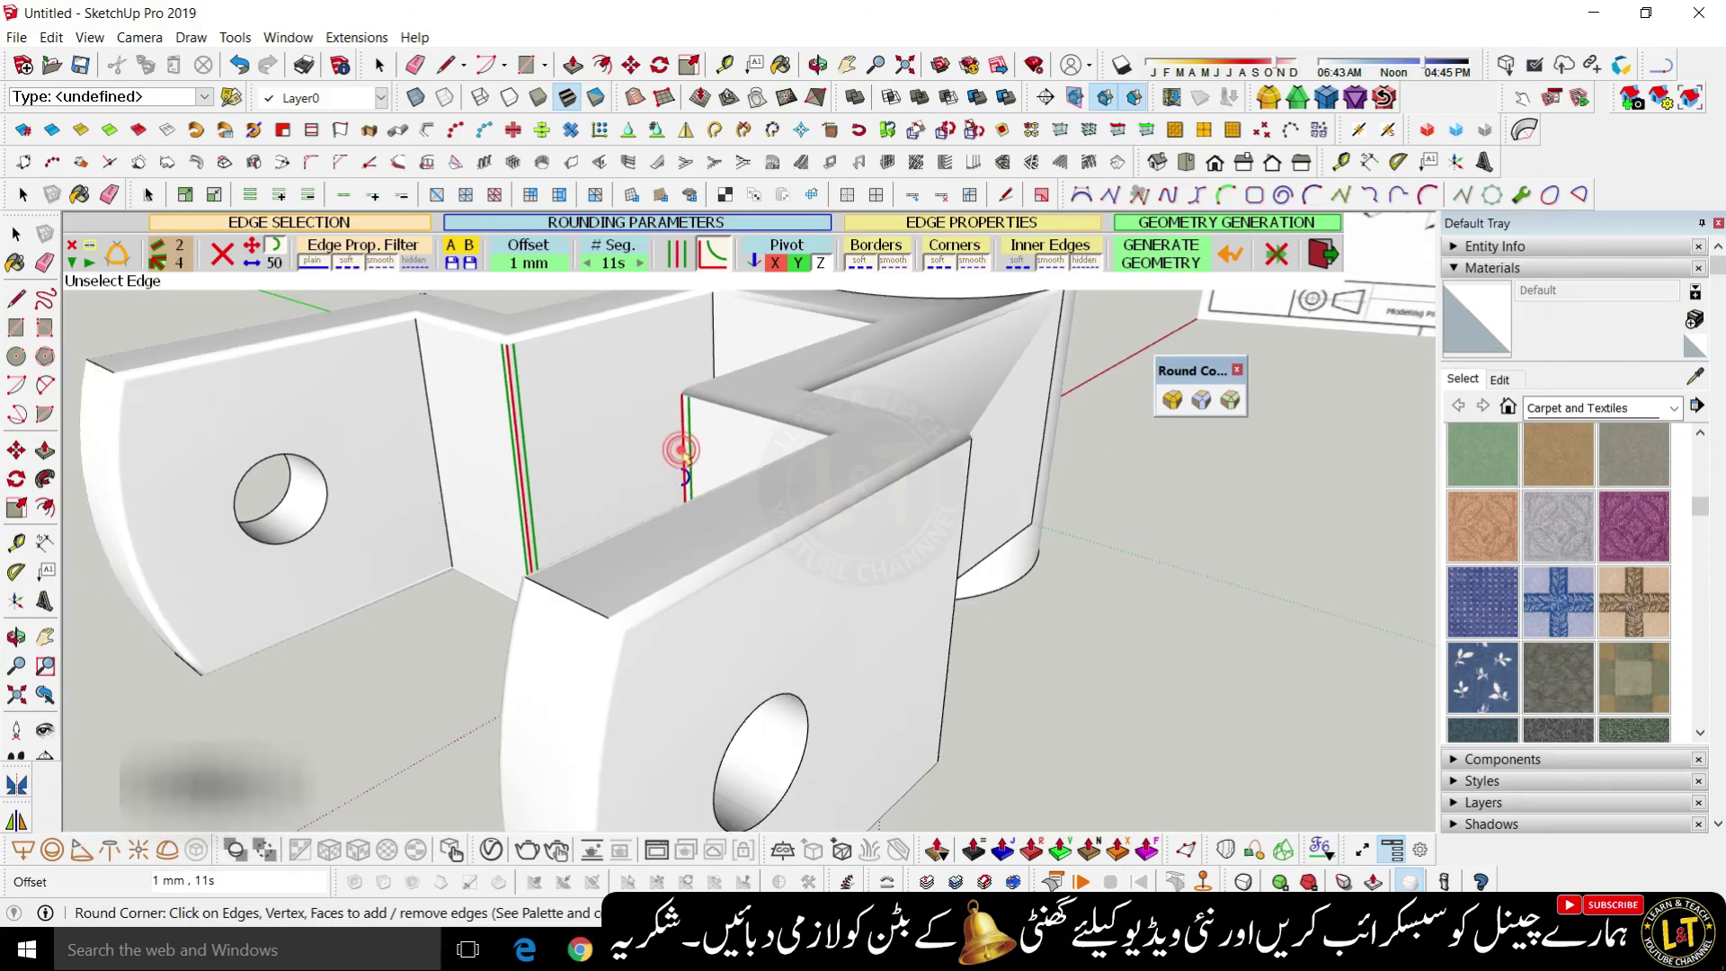
key(Return)
- Undo the edge rounding on the bracket
middle_drag(564, 410, 426, 389)
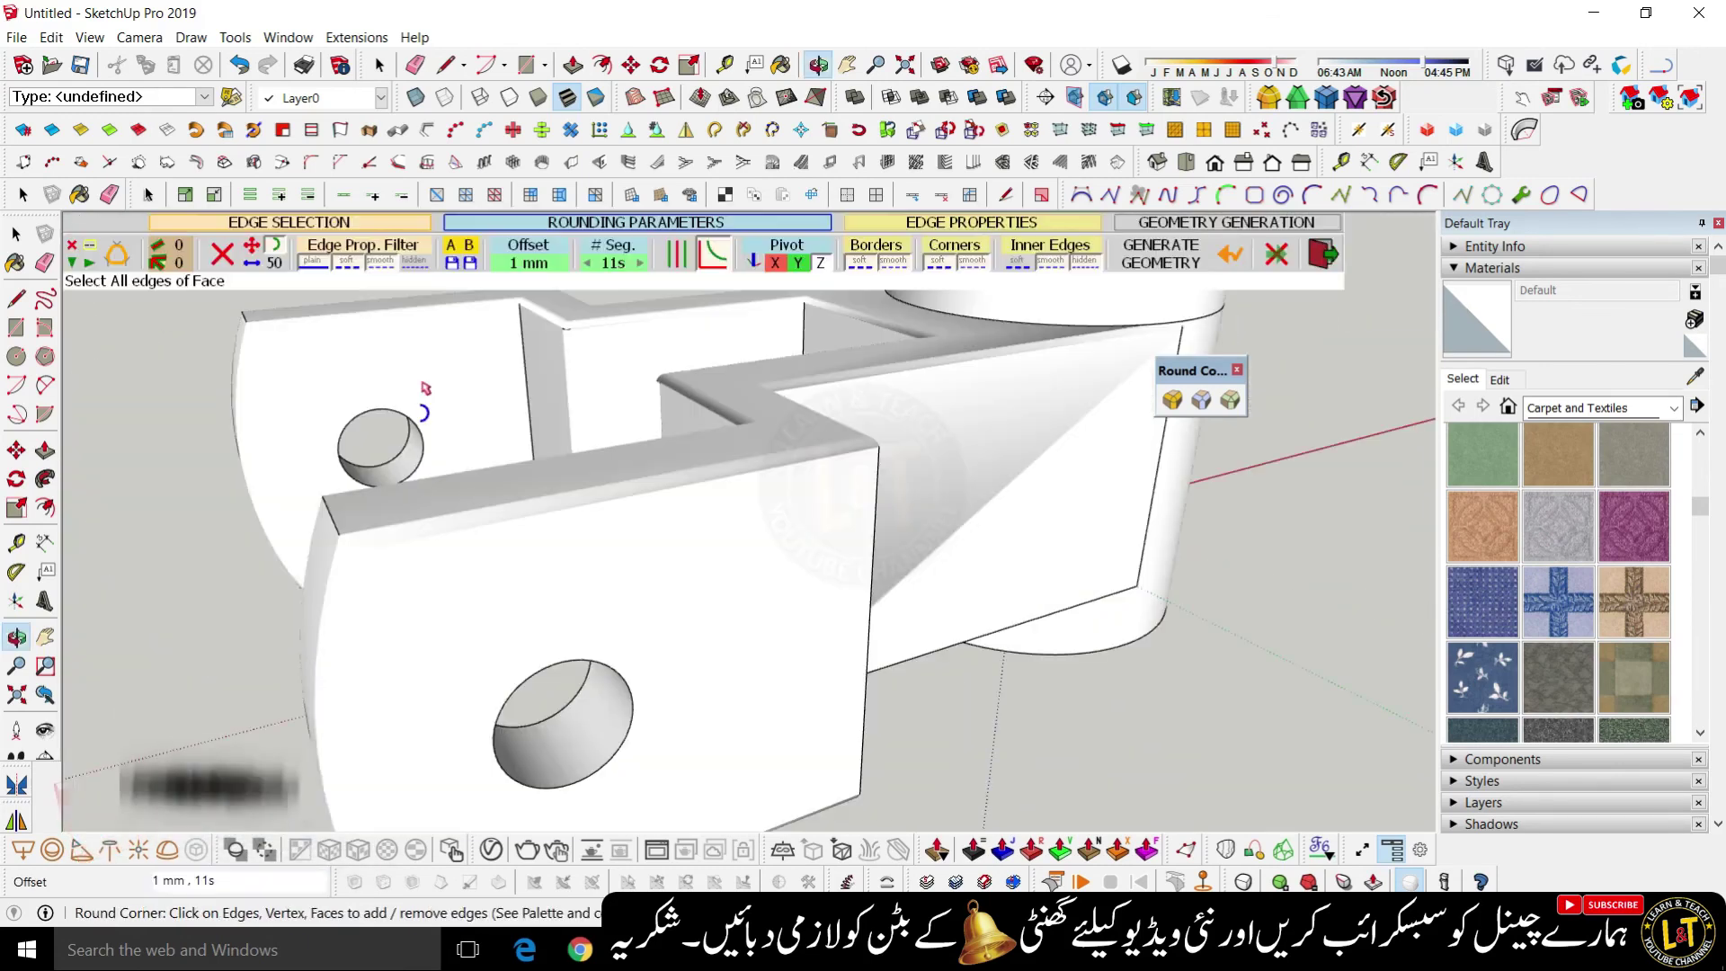
scroll(426, 389, down, 2)
middle_drag(610, 614, 611, 683)
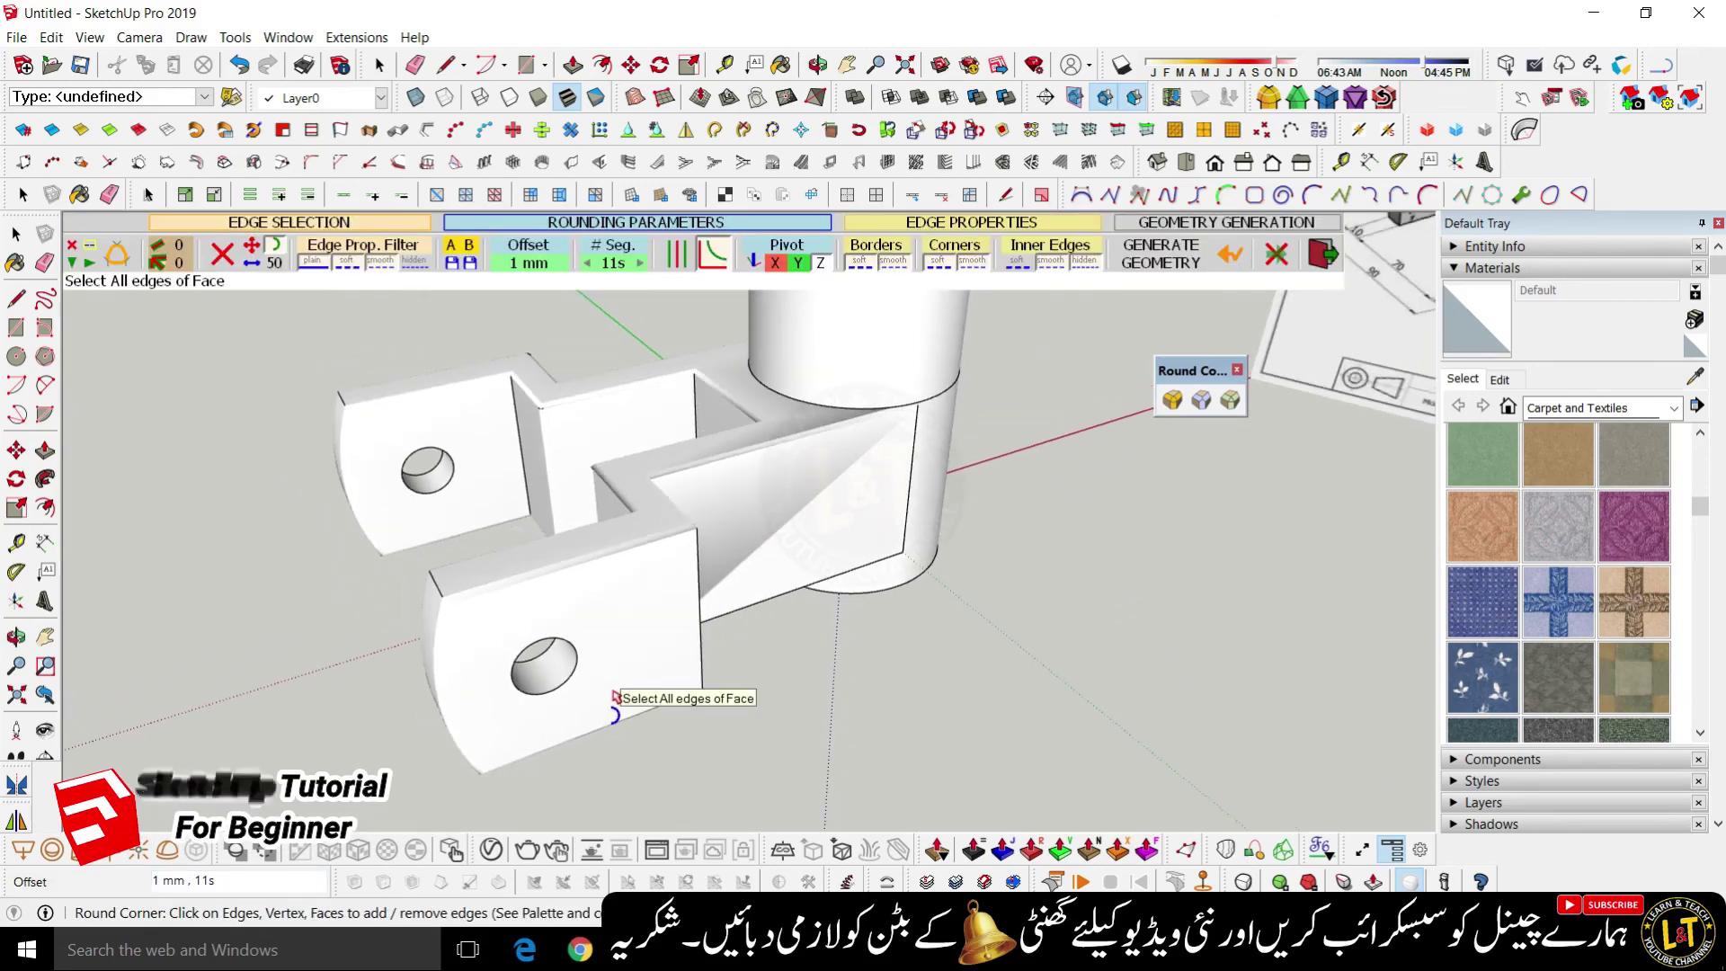
key(ctrl+z)
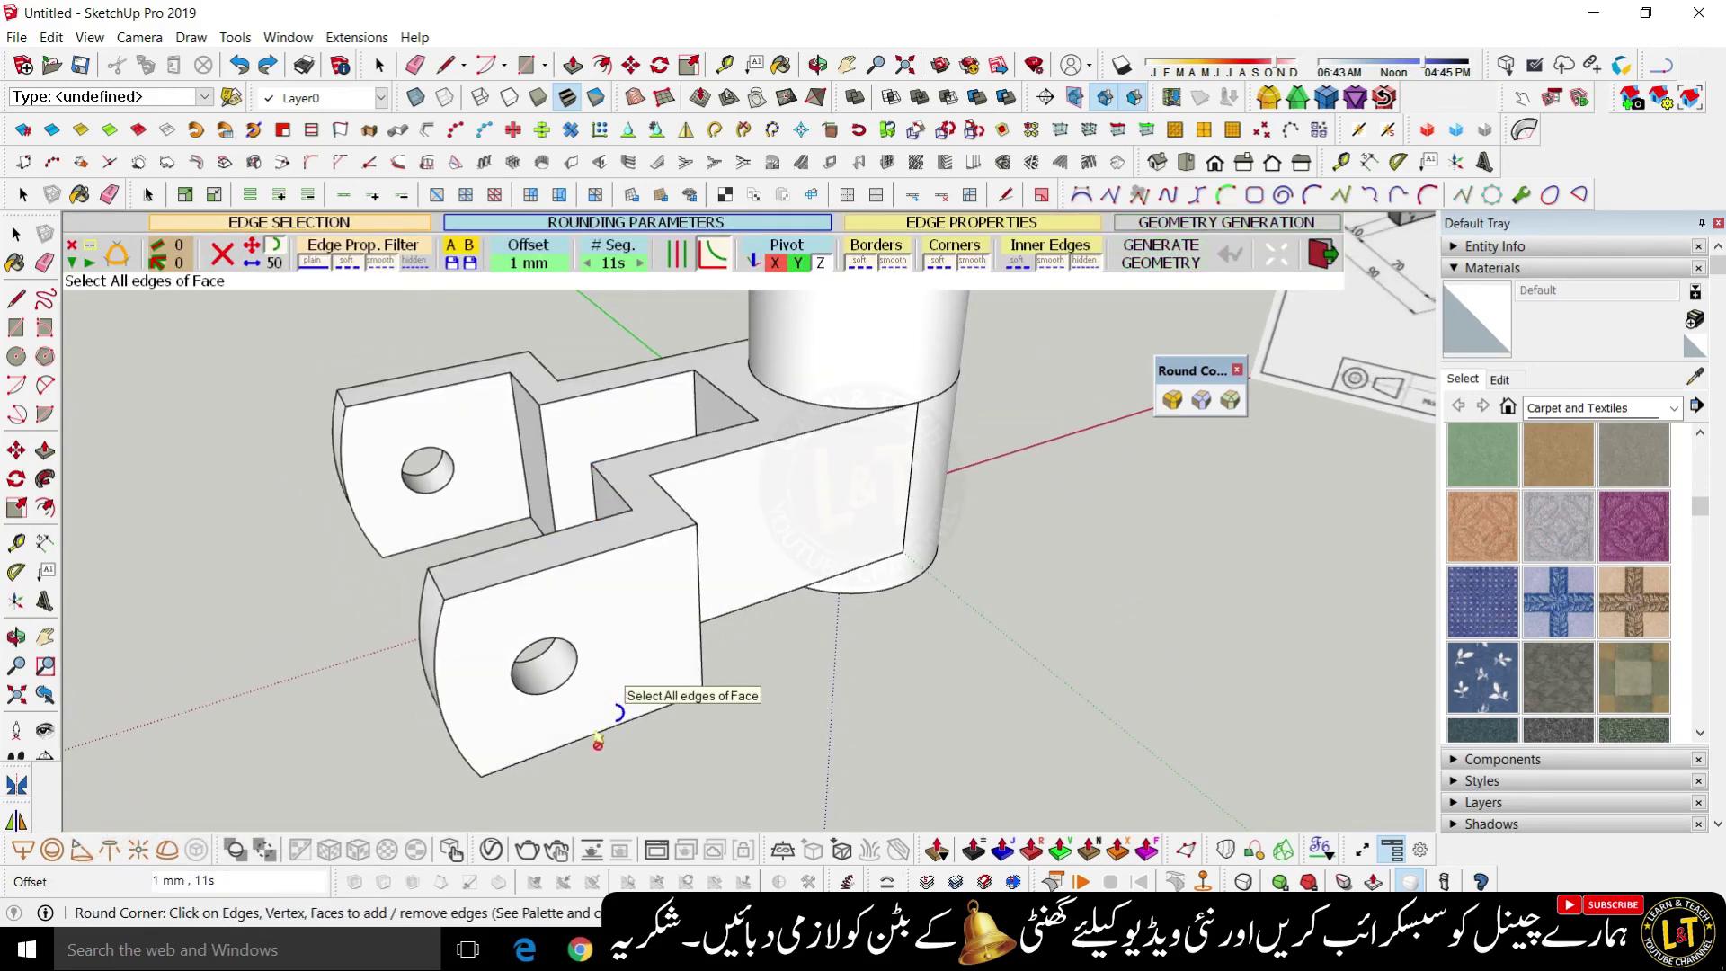
scroll(598, 742, down, 2)
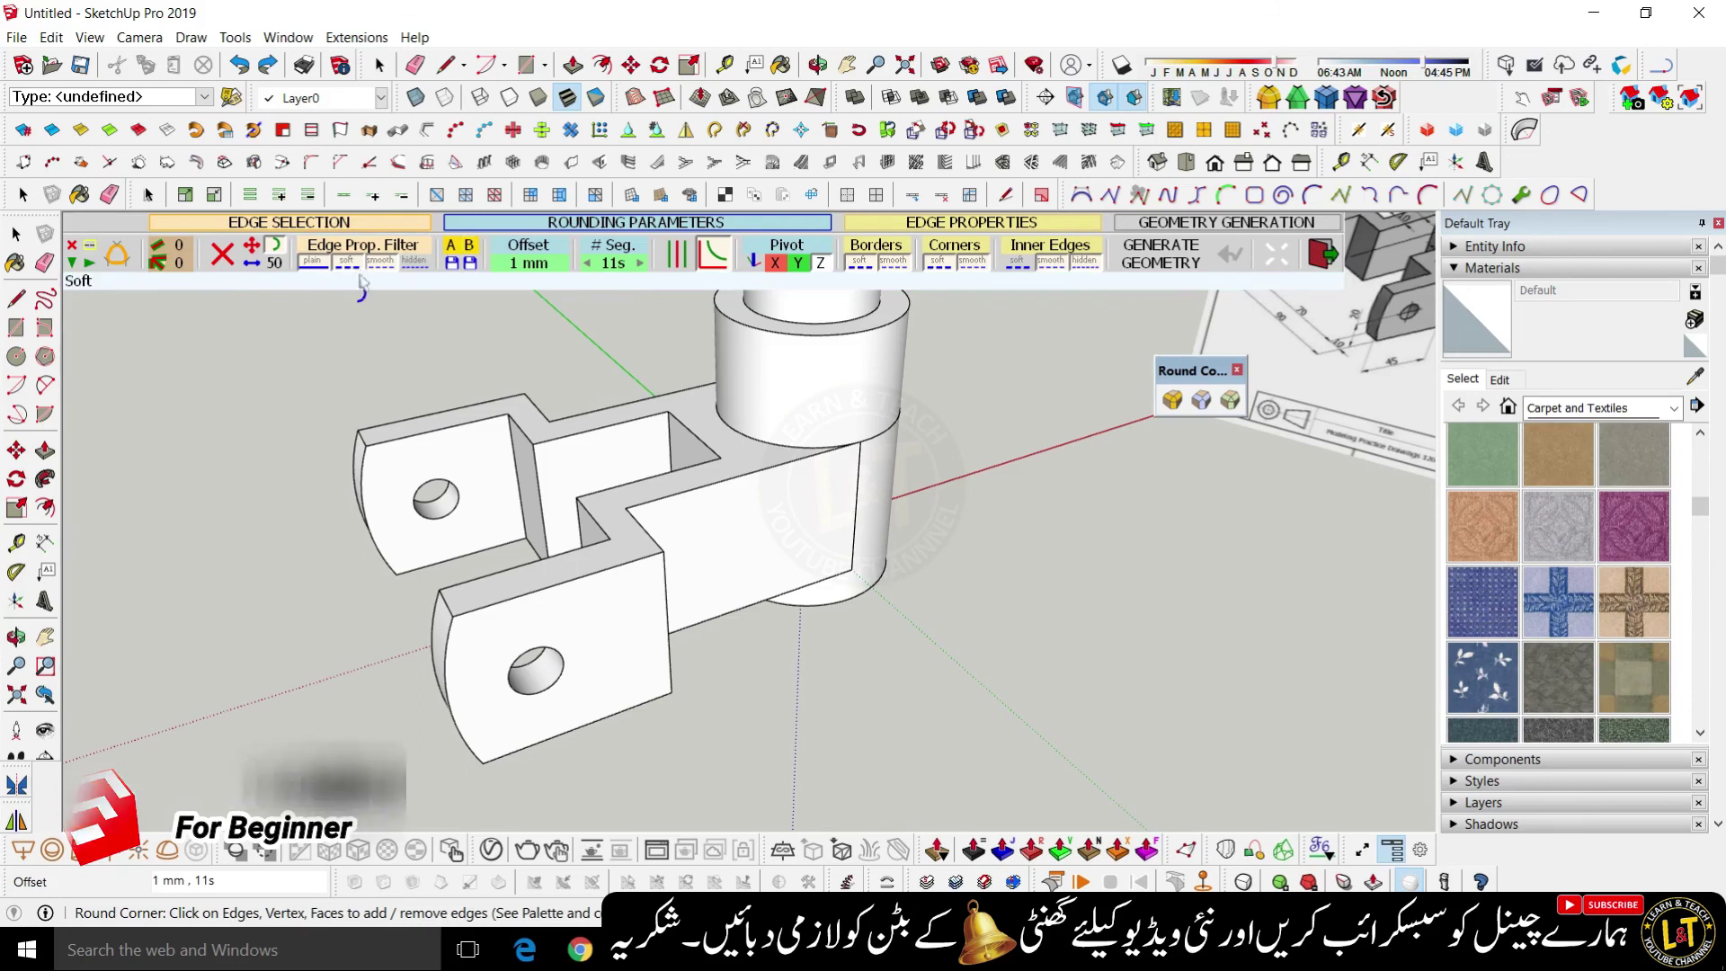
click(1201, 400)
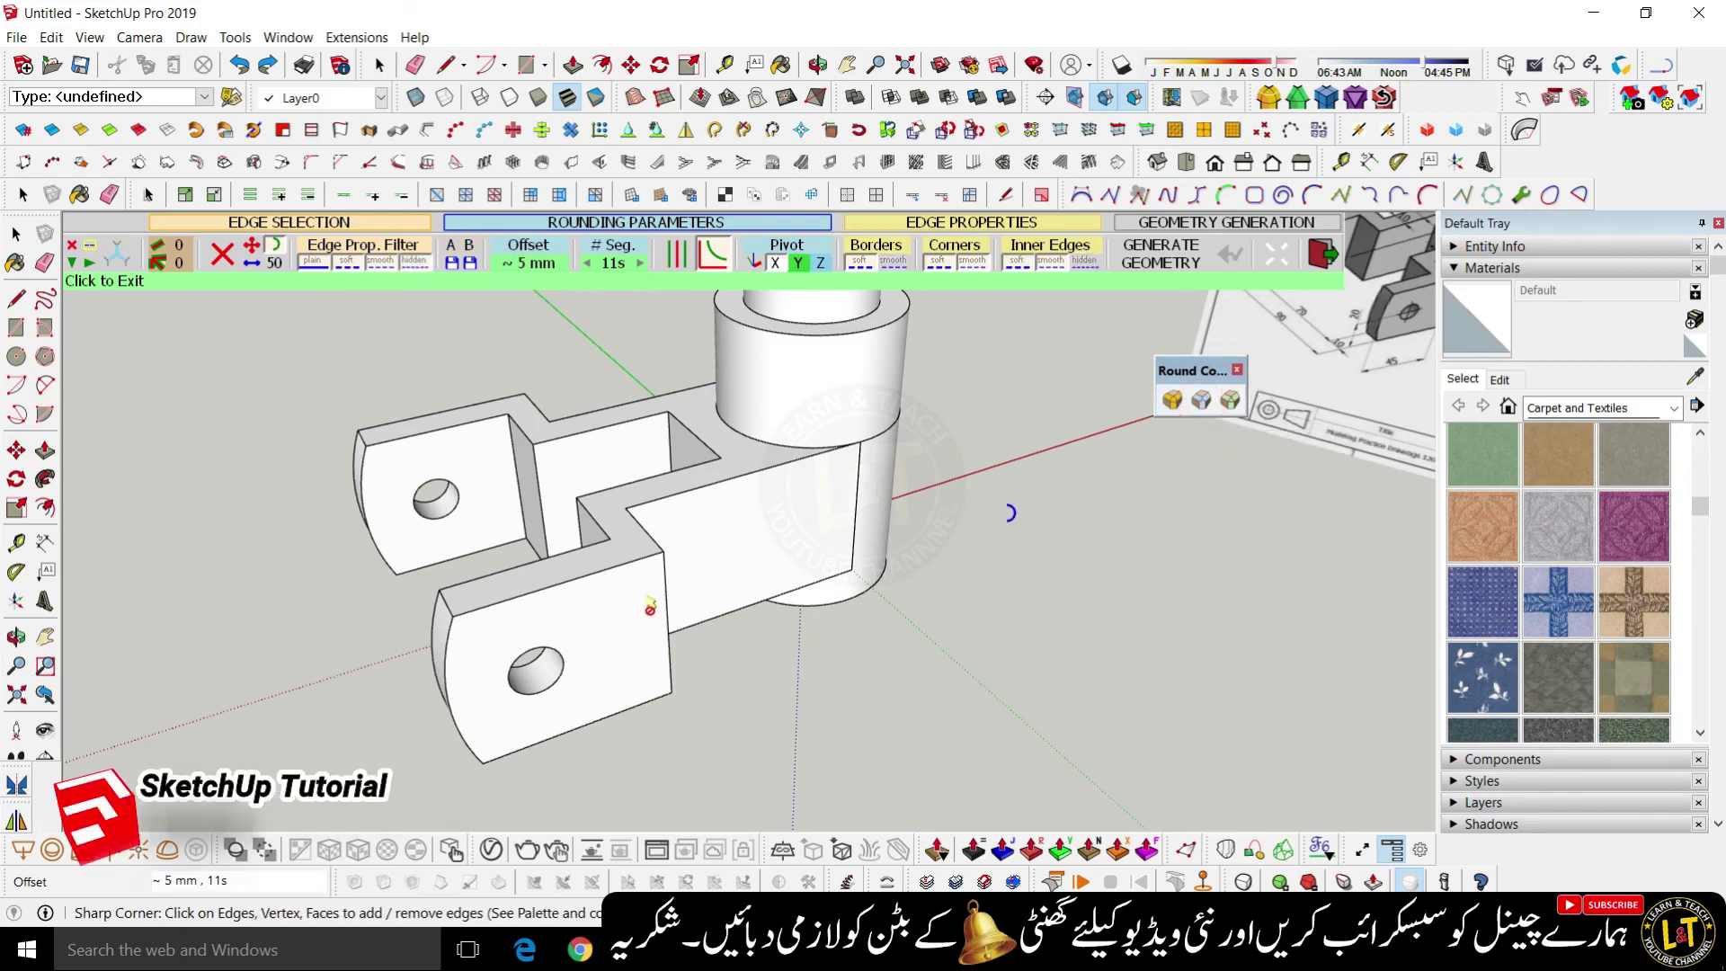
scroll(604, 566, up, 3)
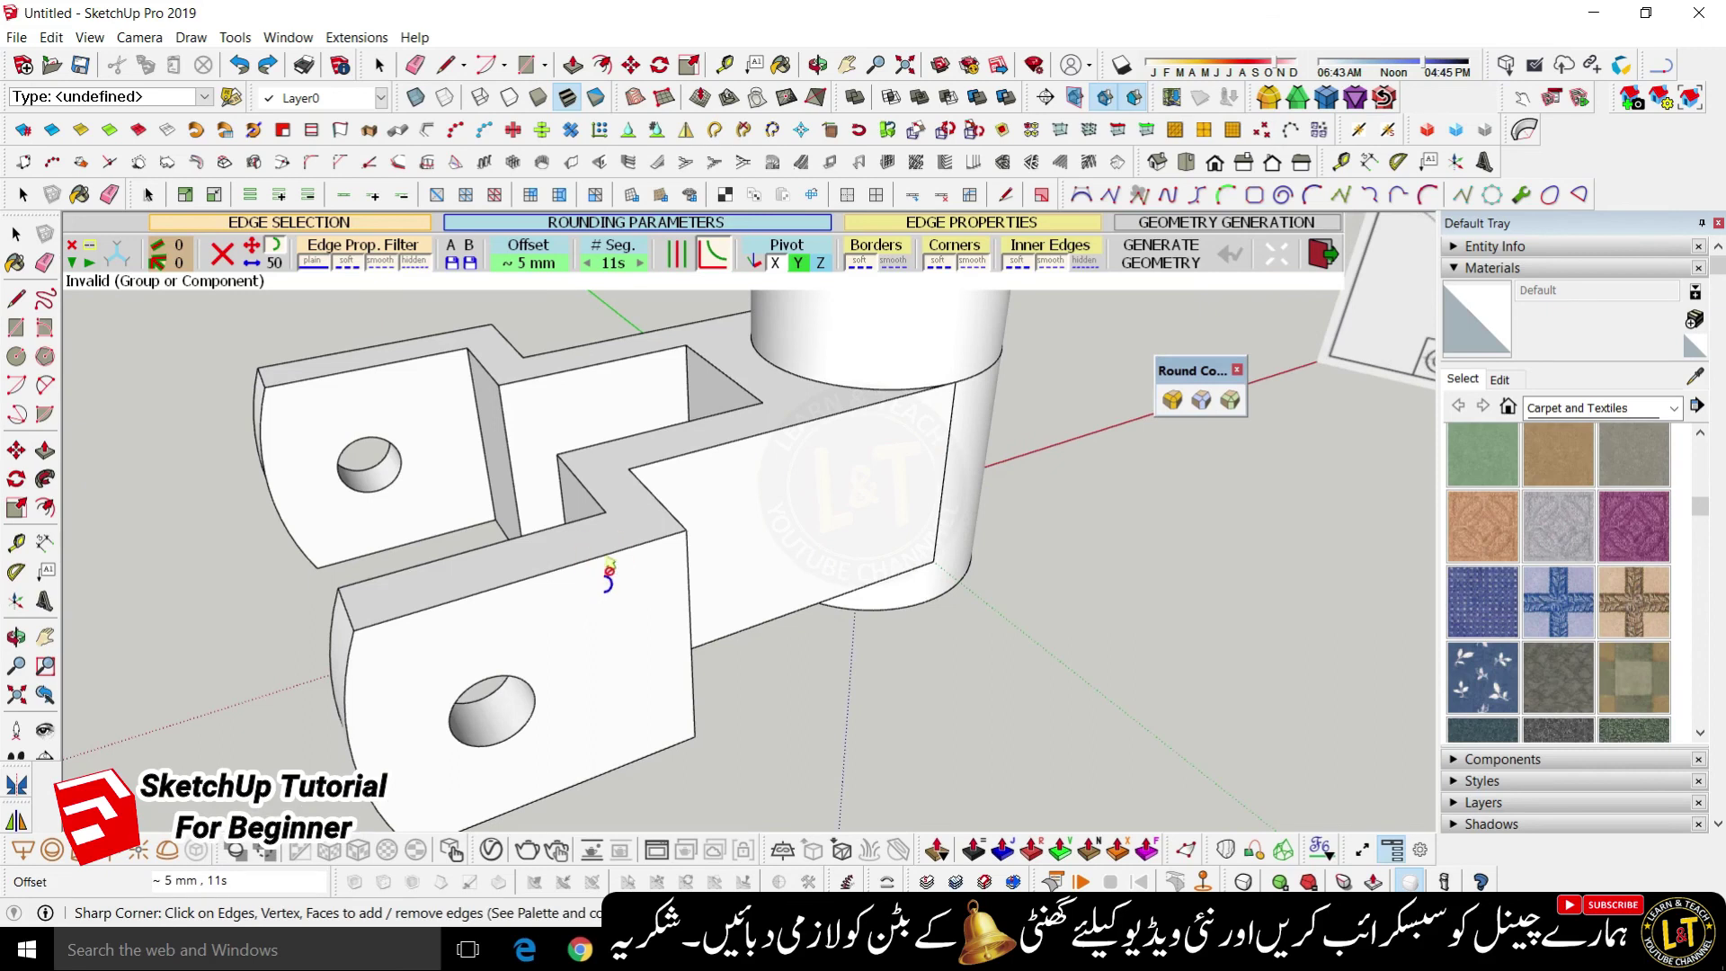
key(space)
scroll(681, 533, down, 3)
middle_drag(882, 540, 944, 518)
middle_drag(900, 633, 766, 580)
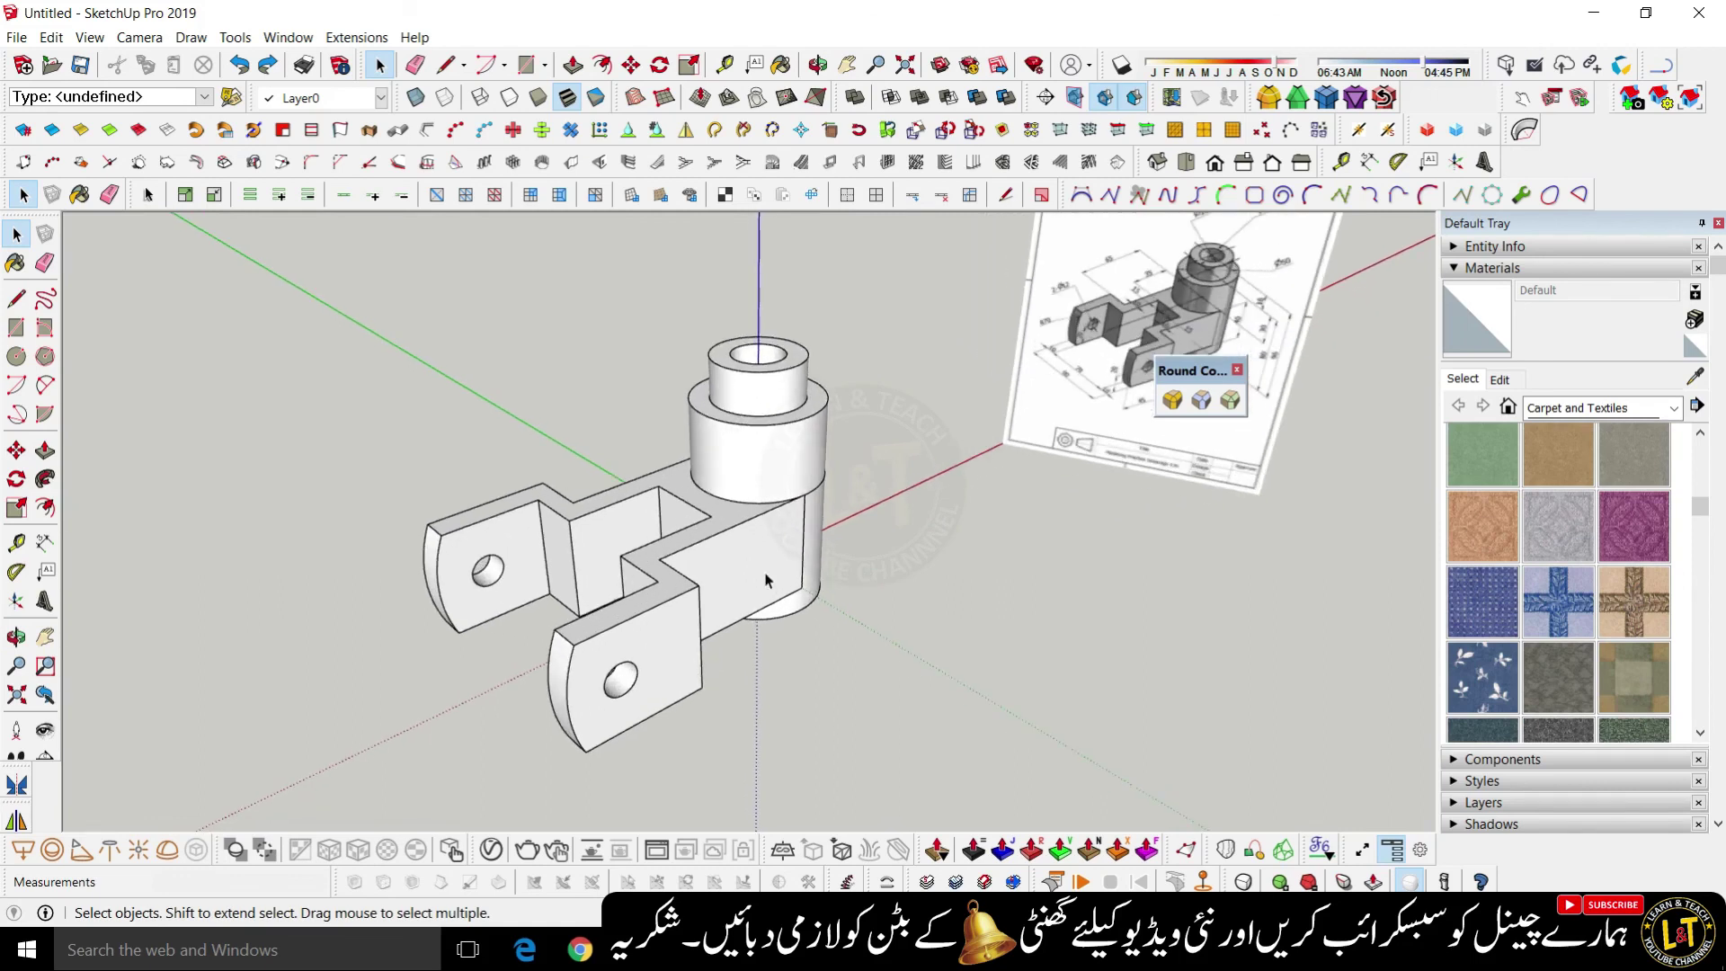